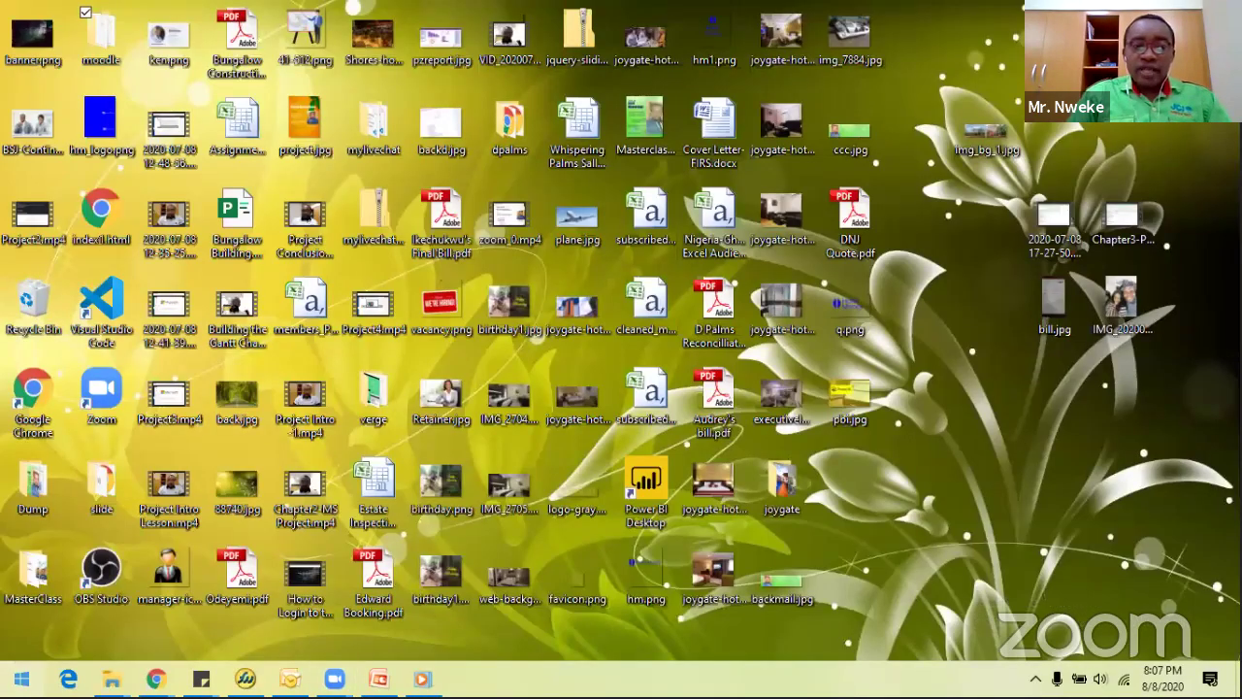
Switch to Excel and create a new blank workbook.
{"action": "key", "text": "super"}
{"action": "type", "text": "exce"}
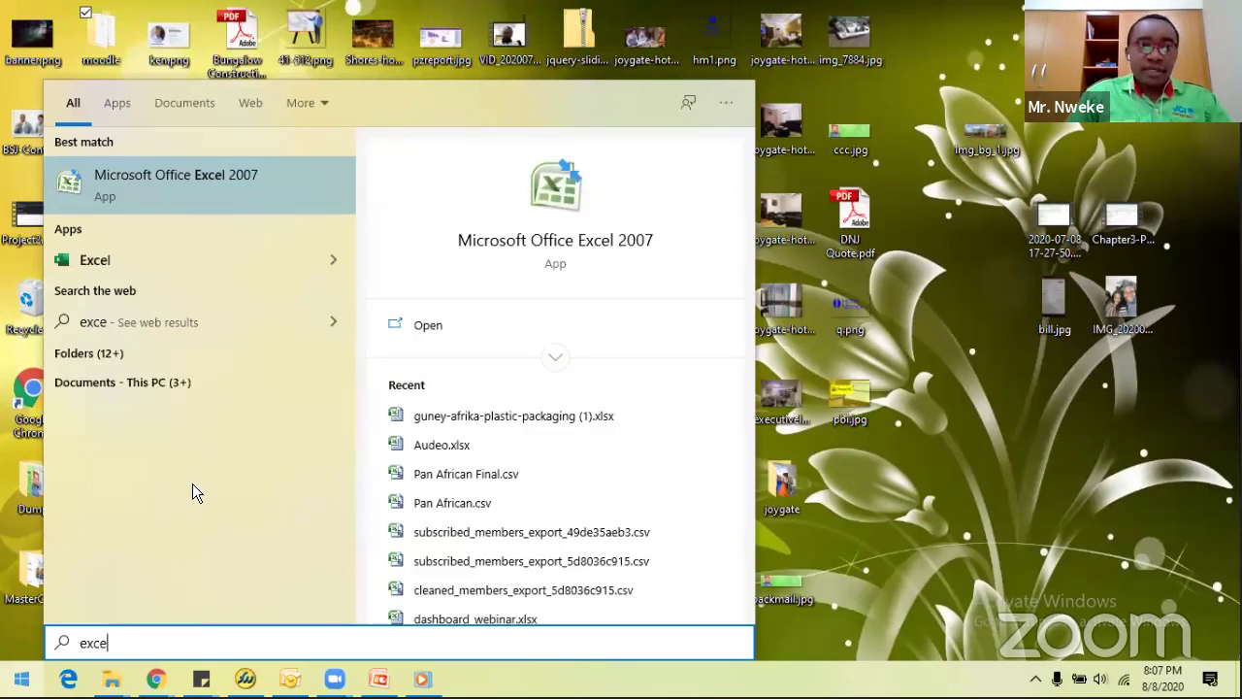
{"action": "left_click", "coordinate": [120, 258]}
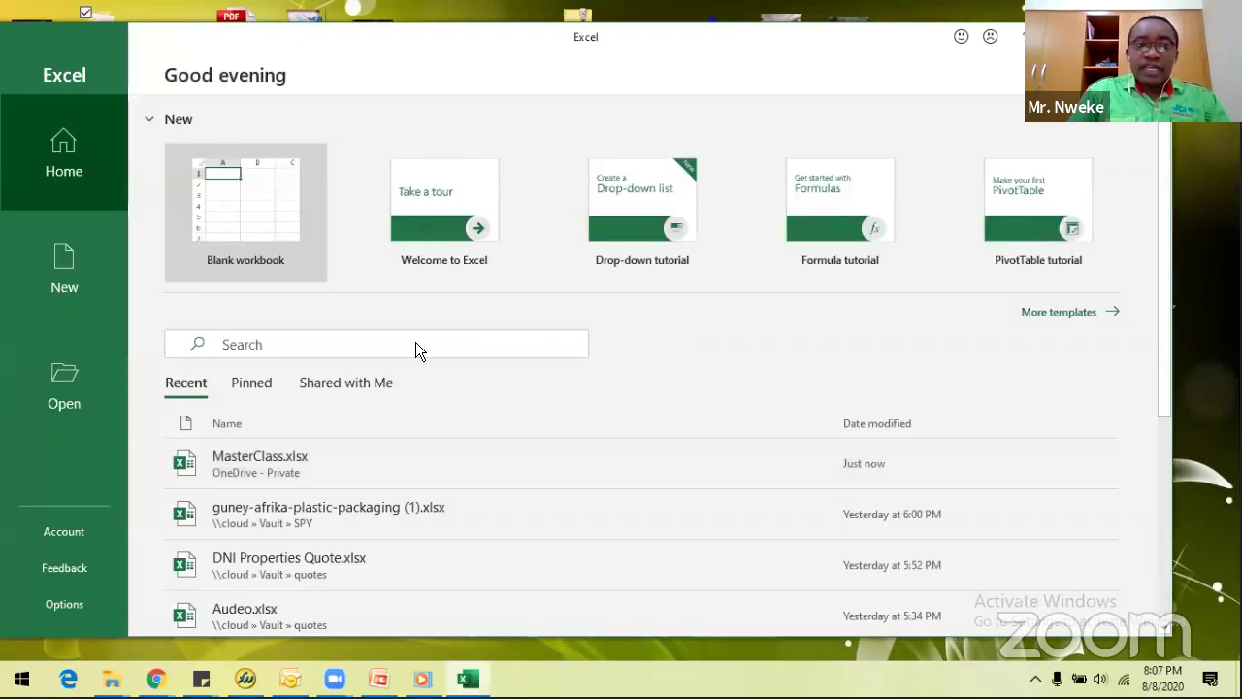
{"action": "left_click", "coordinate": [241, 214]}
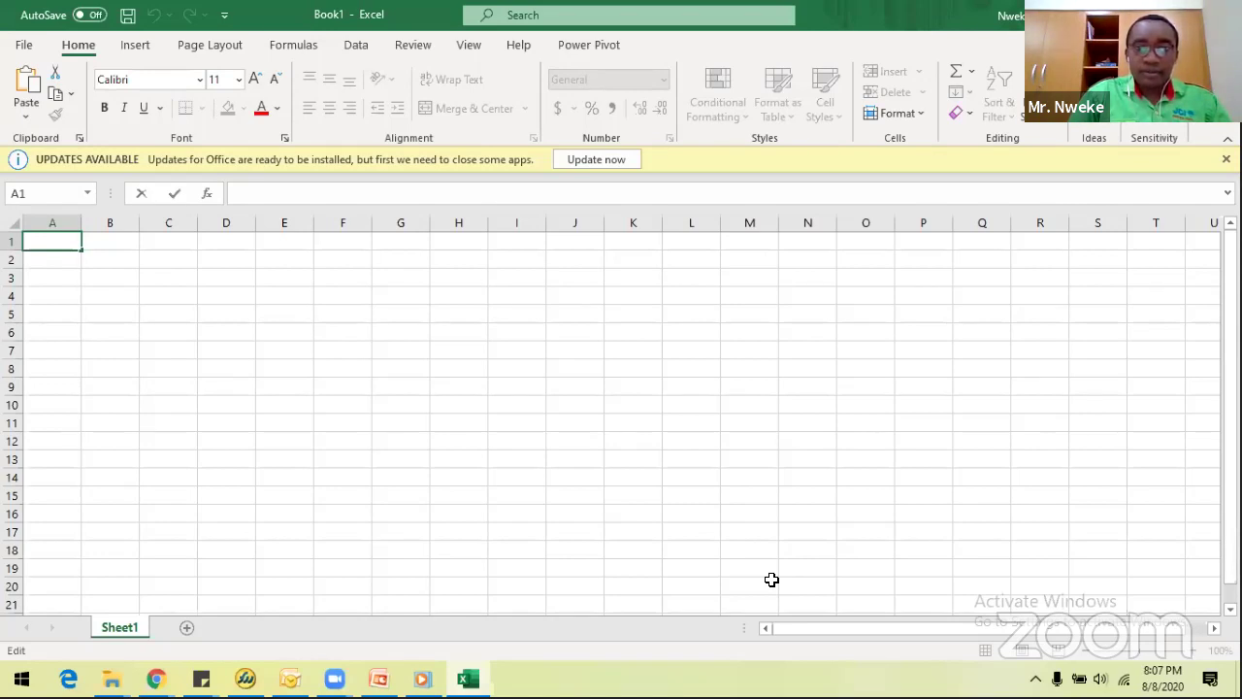
Paste the copied hotel bookings table at cell A1 and remove its Name column.
{"action": "key", "text": "Escape"}
{"action": "key", "text": "ctrl+c"}
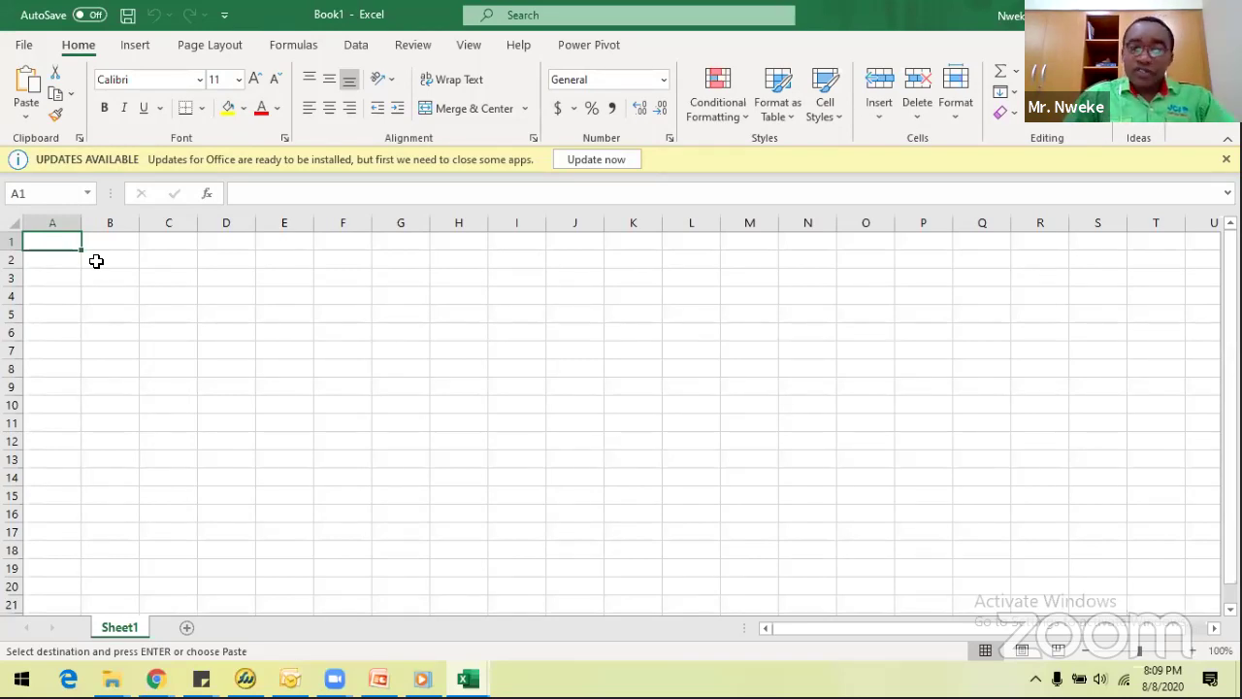
{"action": "key", "text": "ctrl+v"}
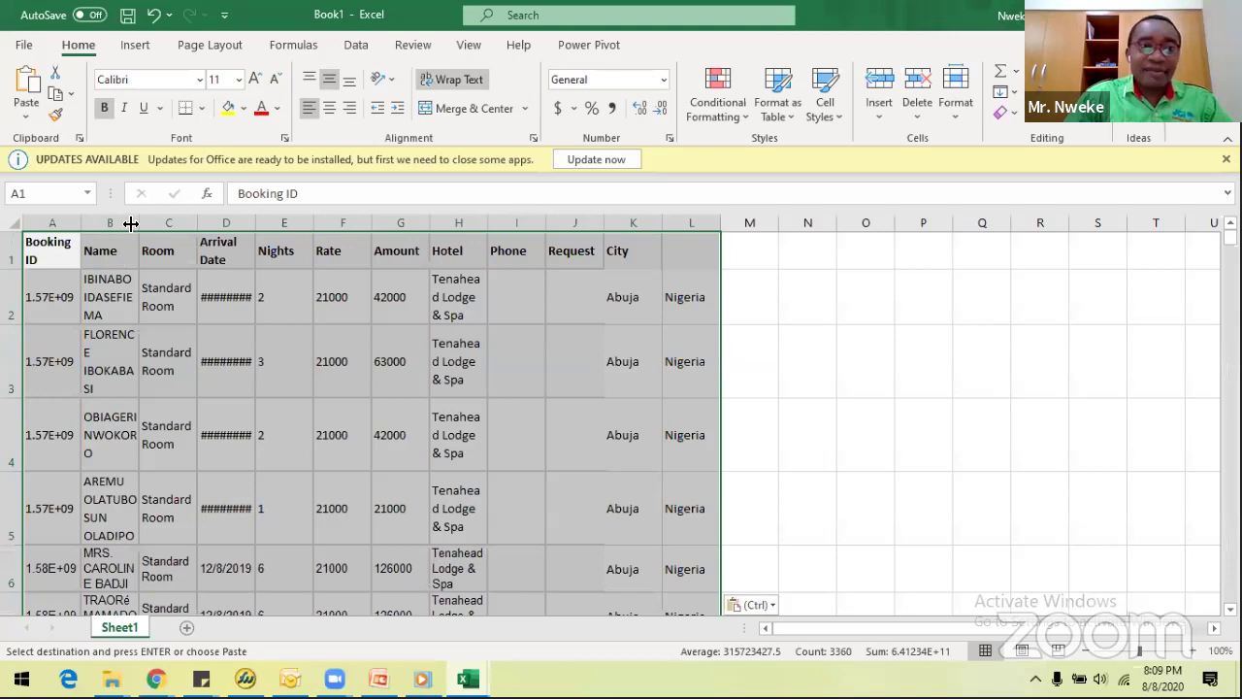
{"action": "left_click_drag", "start_coordinate": [139, 223], "coordinate": [81, 224]}
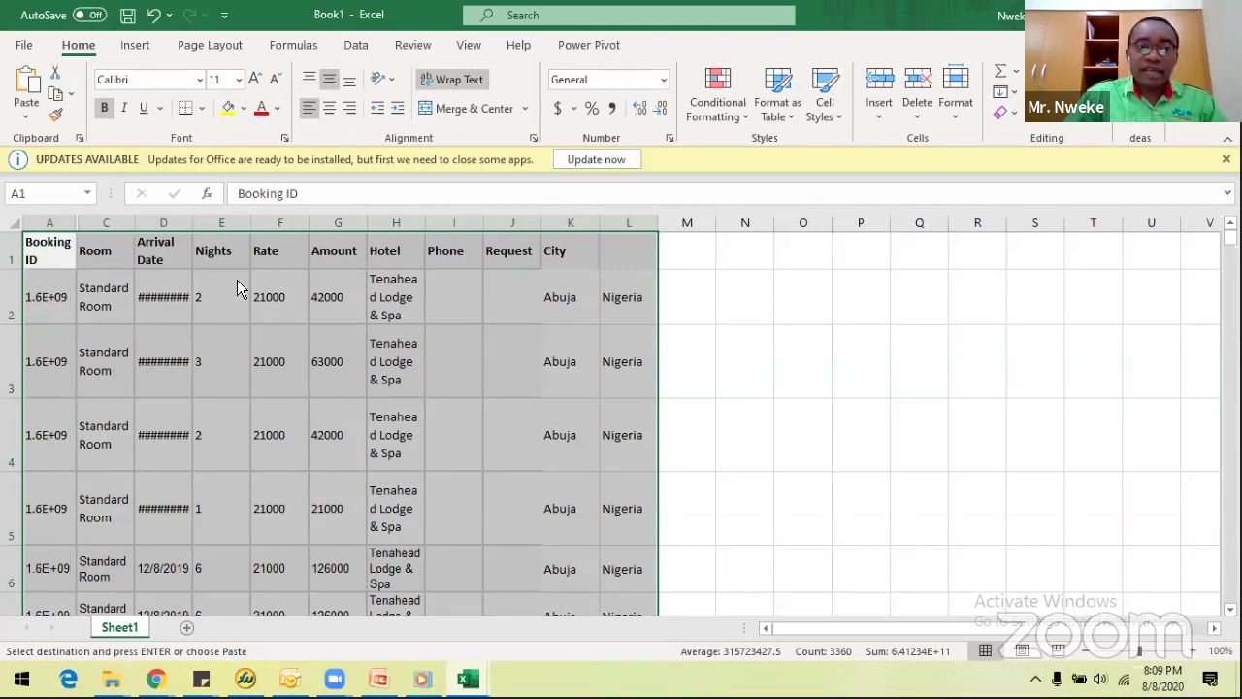
{"action": "key", "text": "ctrl+z"}
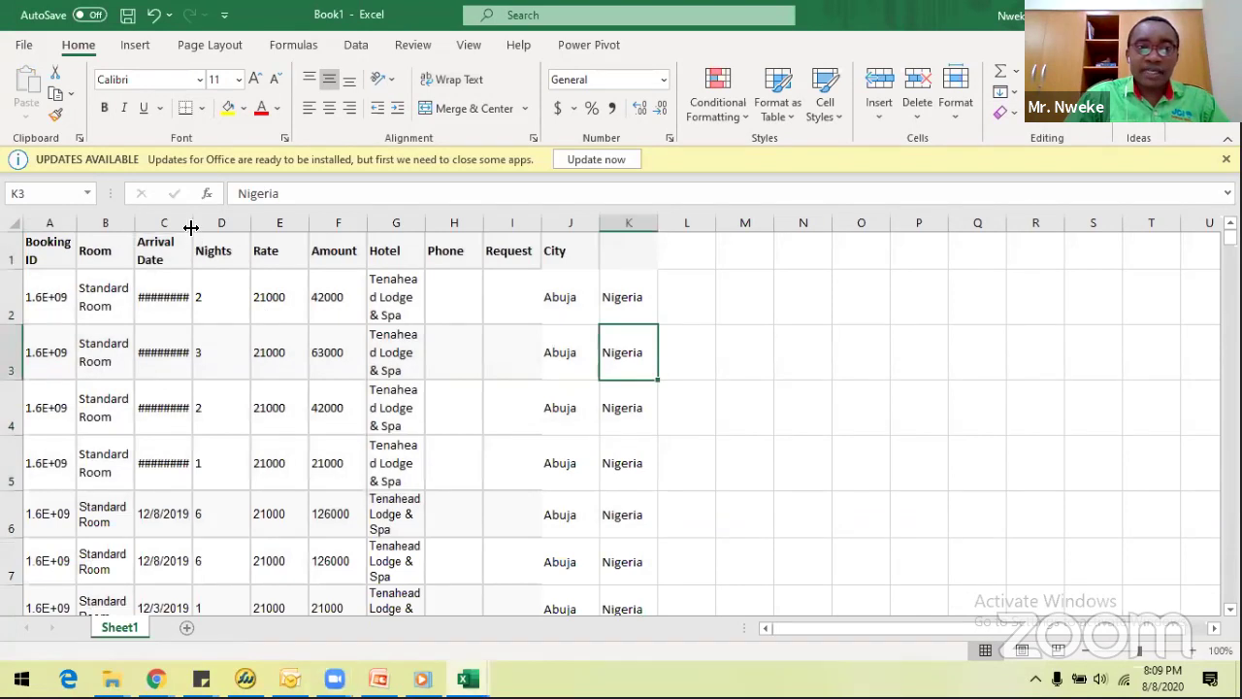
Widen the Booking ID, Room, Arrival Date, Hotel and Phone columns so their contents fit on one line.
{"action": "double_click", "coordinate": [223, 223]}
{"action": "left_click_drag", "start_coordinate": [467, 222], "coordinate": [578, 223]}
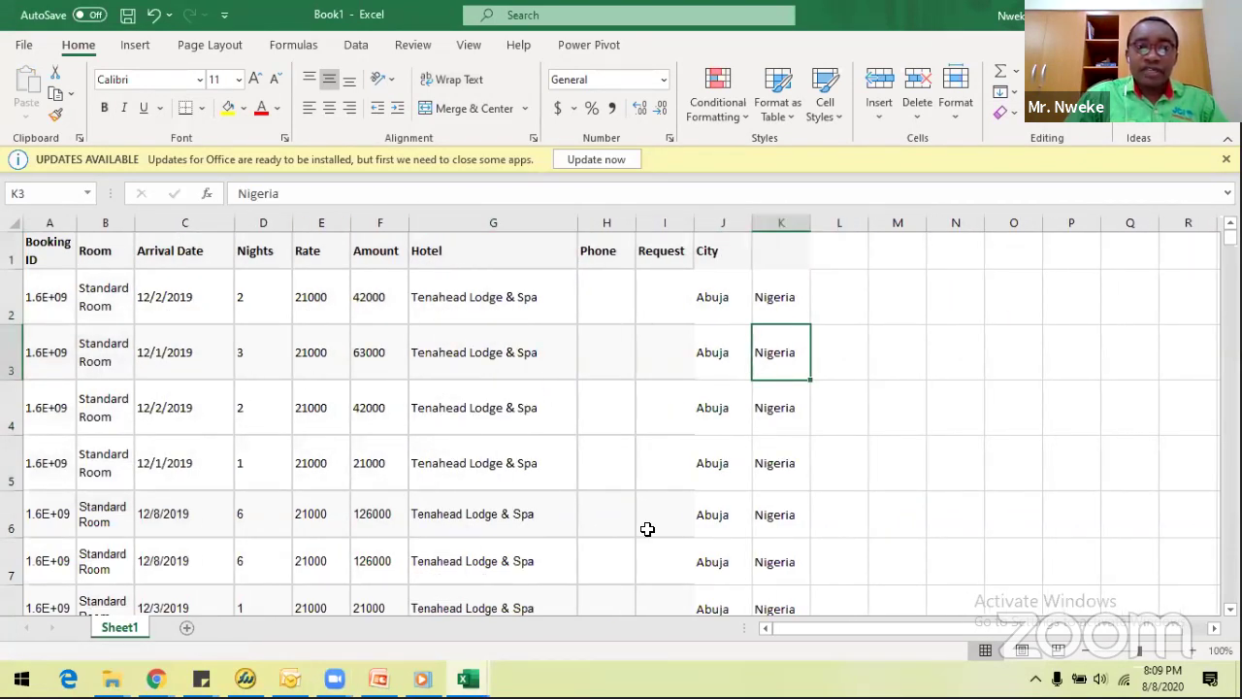
{"action": "double_click", "coordinate": [78, 222]}
{"action": "left_click_drag", "start_coordinate": [654, 222], "coordinate": [677, 229]}
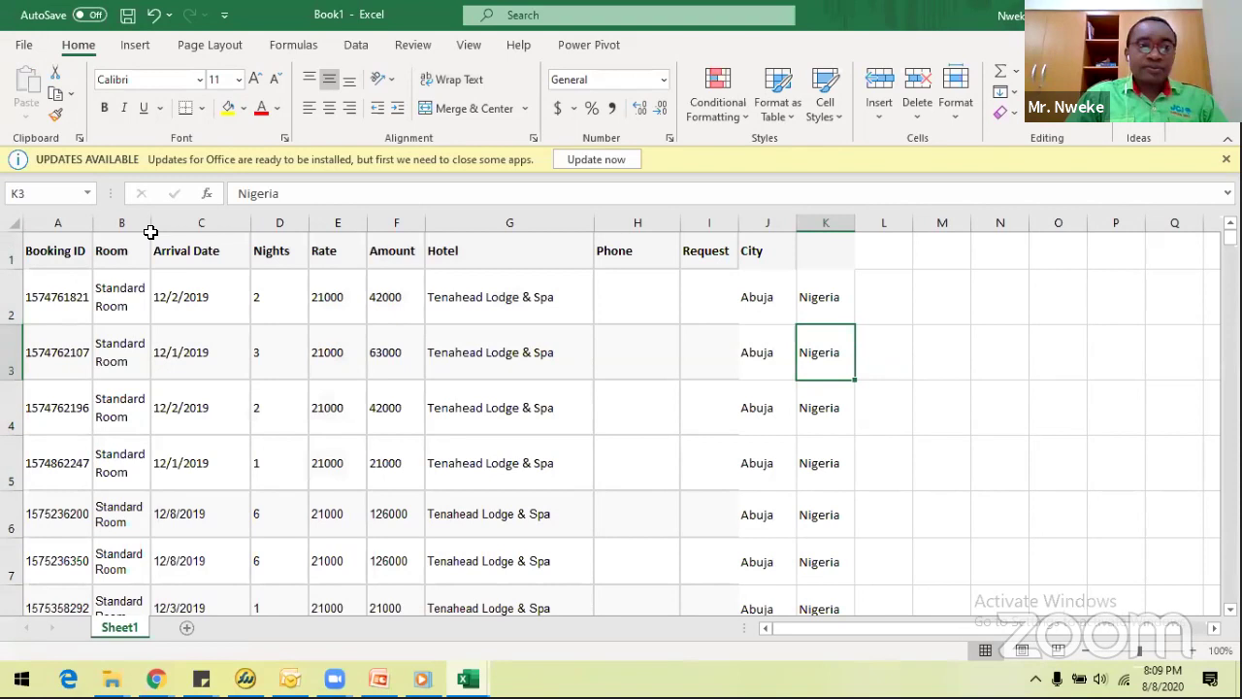
{"action": "left_click_drag", "start_coordinate": [151, 225], "coordinate": [192, 222]}
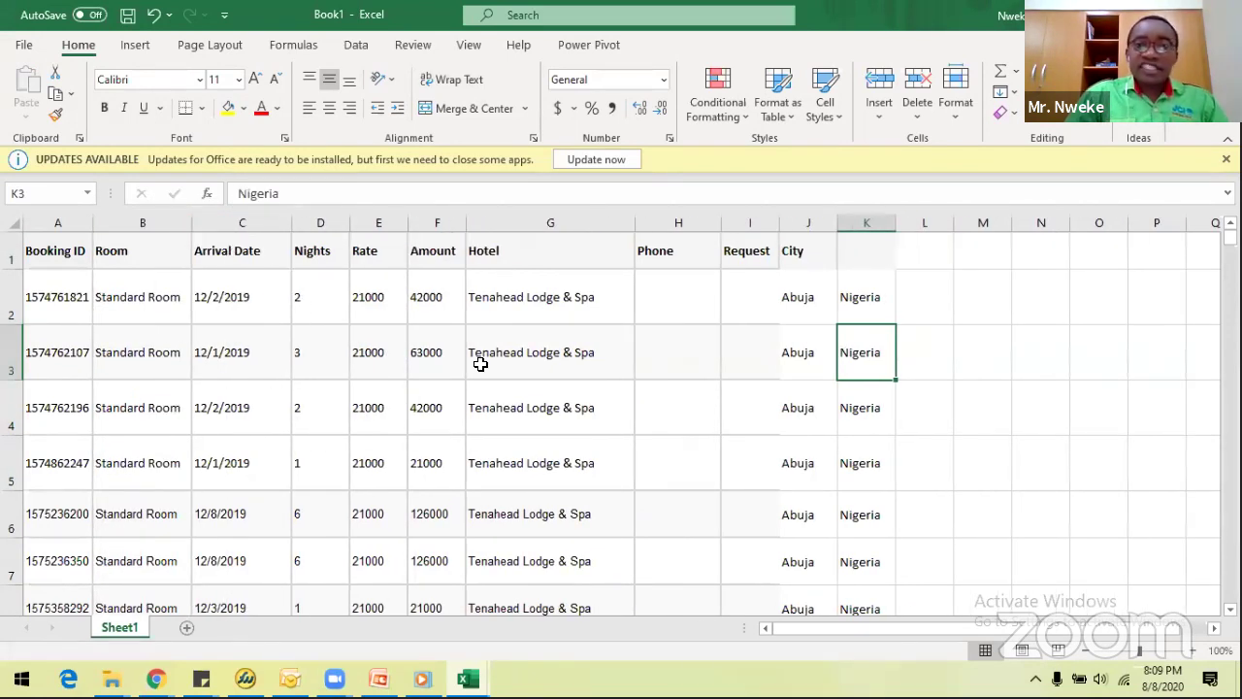
Auto-fit the row heights of the entire sheet to the cell contents.
{"action": "left_click", "coordinate": [583, 353]}
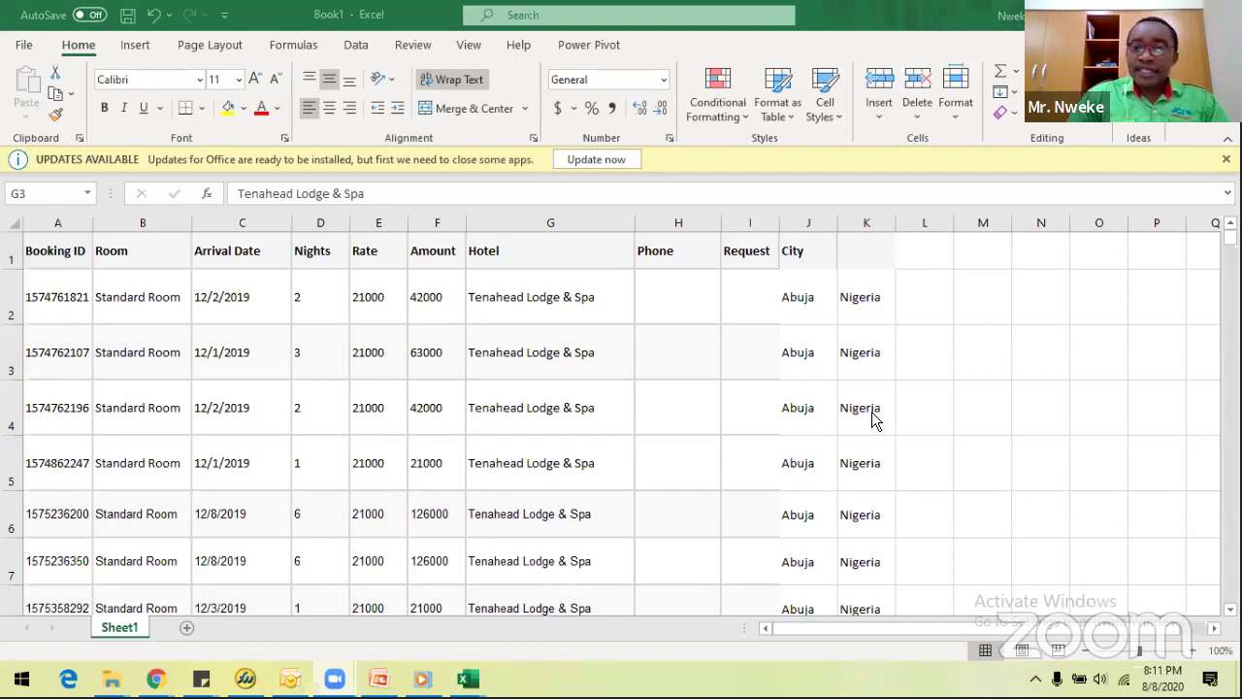
{"action": "left_click", "coordinate": [507, 369]}
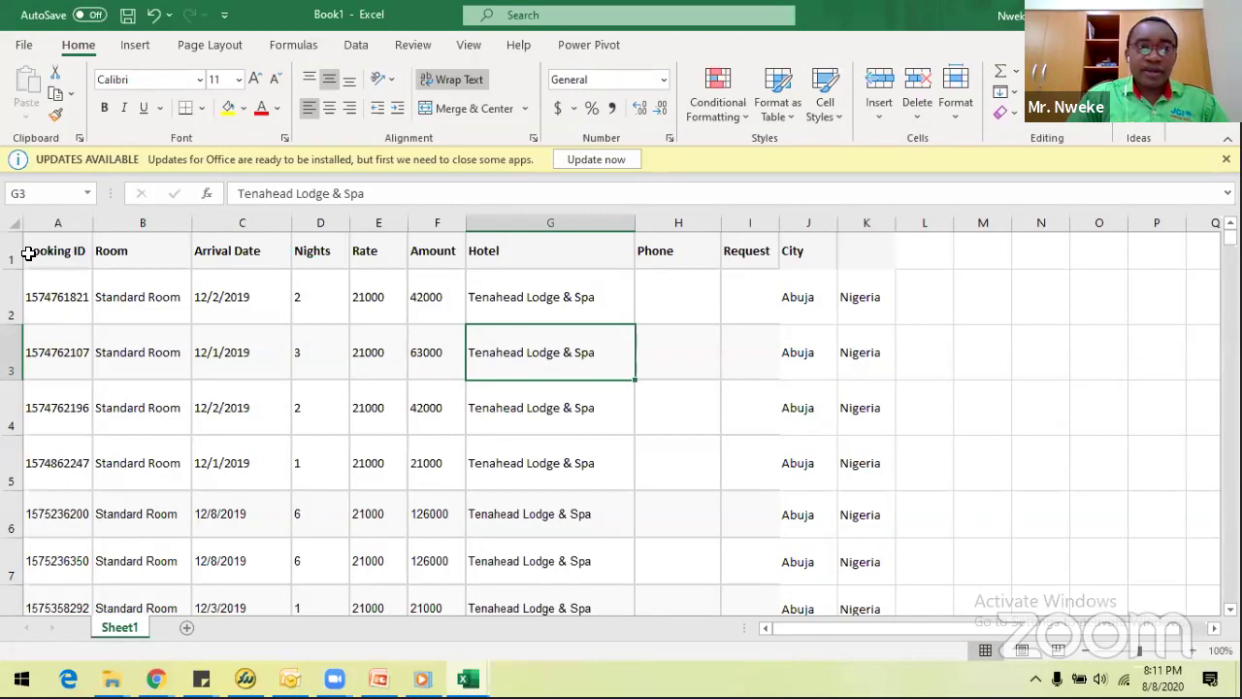
{"action": "left_click", "coordinate": [13, 225]}
{"action": "double_click", "coordinate": [12, 274]}
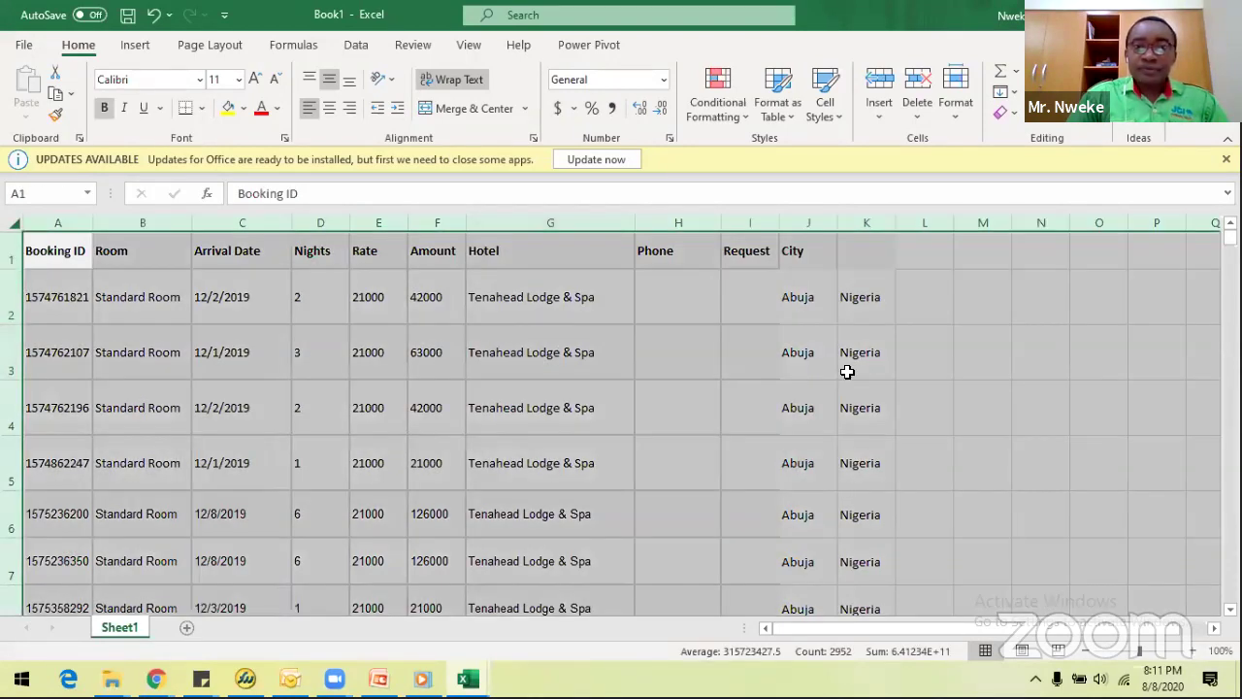
{"action": "left_click", "coordinate": [550, 337]}
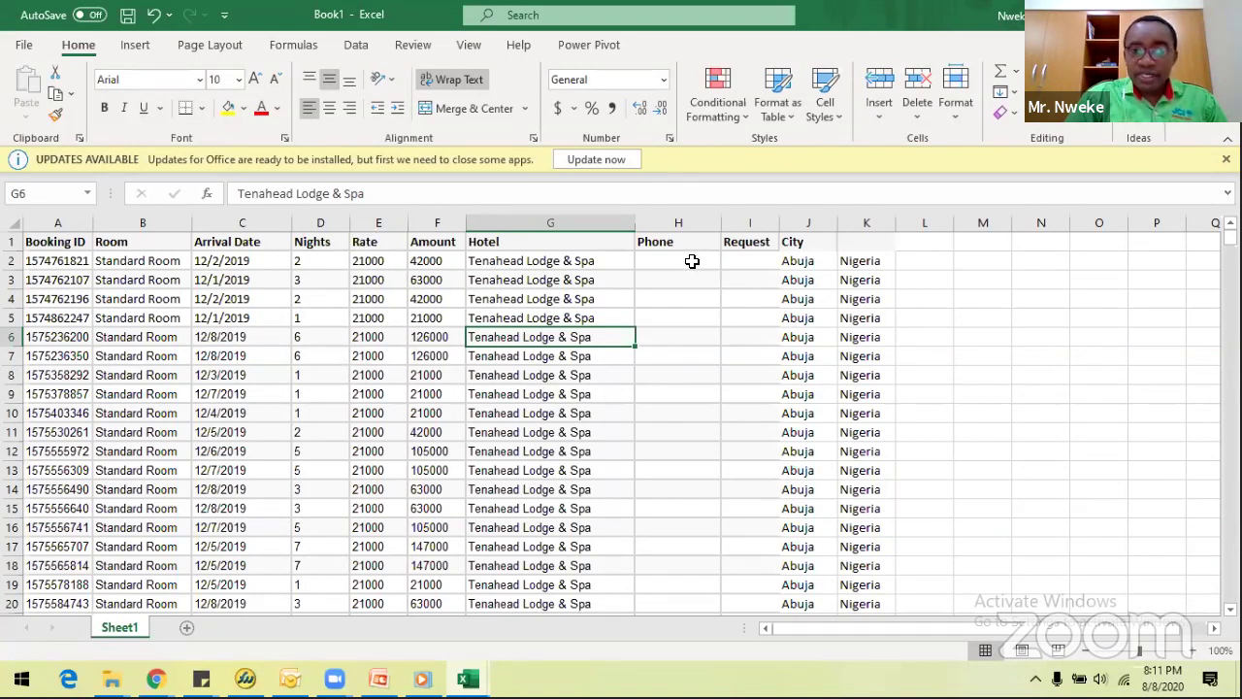
Widen the Request column slightly.
{"action": "left_click", "coordinate": [664, 217]}
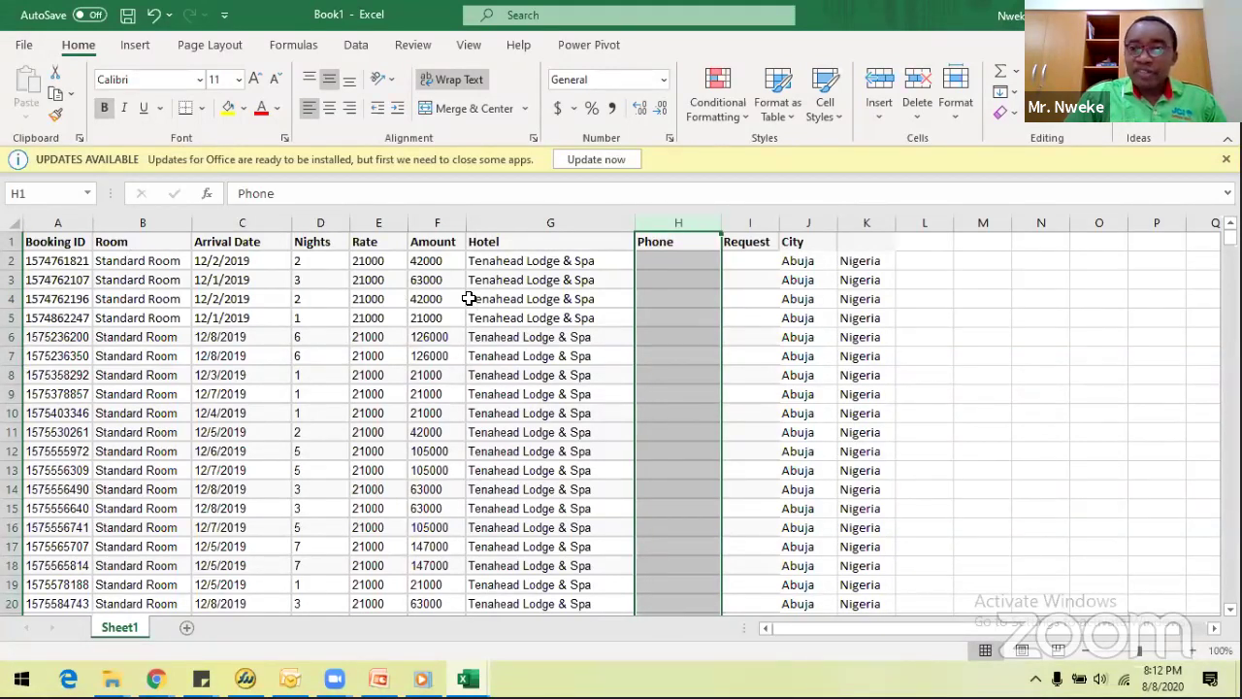
{"action": "left_click", "coordinate": [898, 313]}
{"action": "left_click_drag", "start_coordinate": [785, 218], "coordinate": [802, 219]}
{"action": "left_click", "coordinate": [766, 226]}
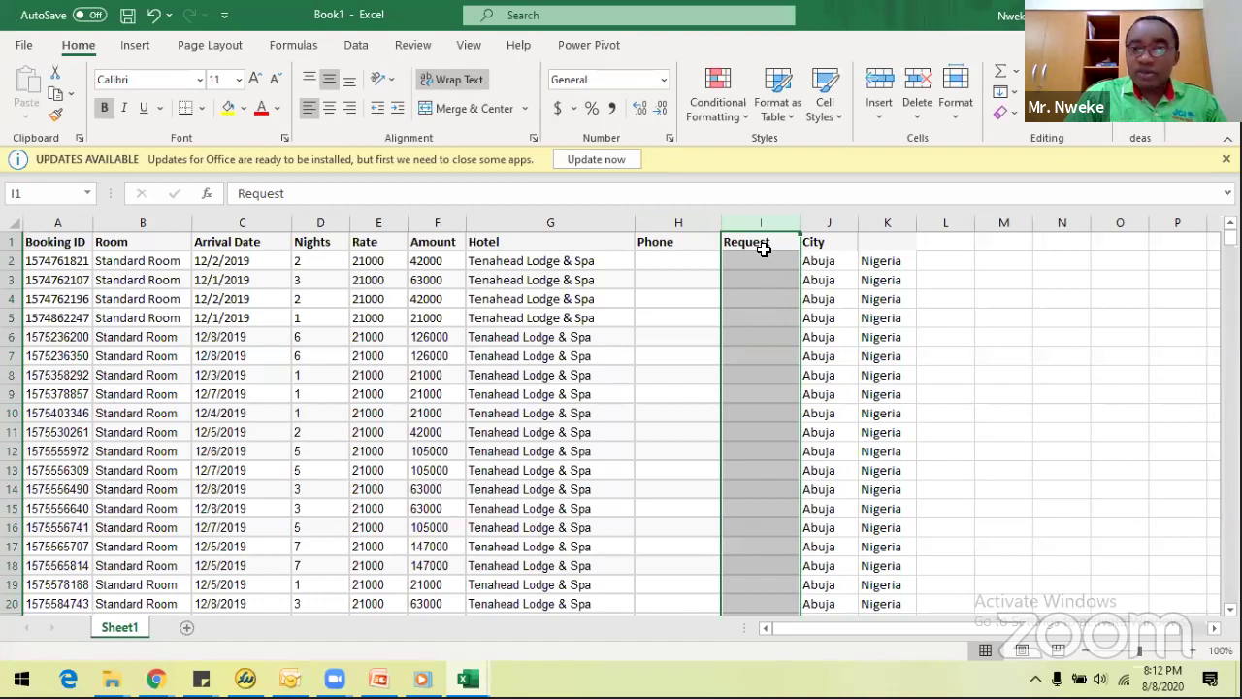
Enter "Country" as the missing header in cell K1.
{"action": "left_click_drag", "start_coordinate": [831, 224], "coordinate": [867, 230]}
{"action": "left_click", "coordinate": [880, 244]}
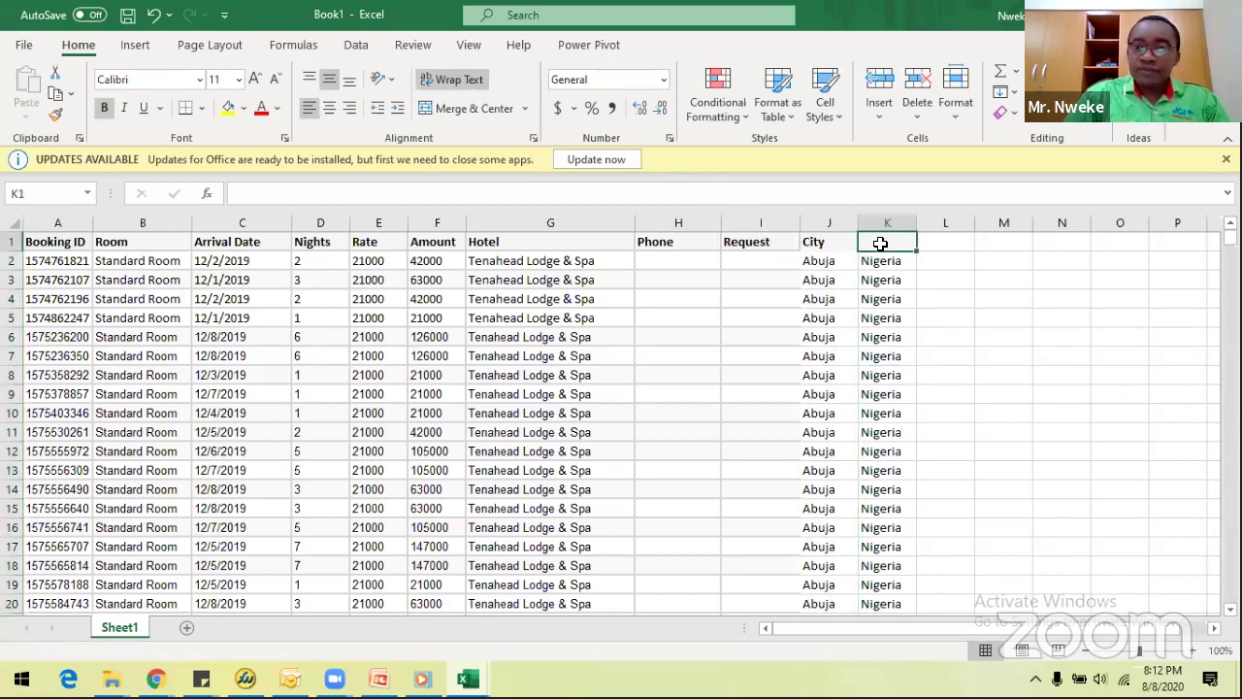
{"action": "left_click", "coordinate": [837, 243]}
{"action": "left_click_drag", "start_coordinate": [885, 252], "coordinate": [889, 254]}
{"action": "key", "text": "F2"}
{"action": "key", "text": "BackSpace"}
{"action": "key", "text": "BackSpace"}
{"action": "key", "text": "BackSpace"}
{"action": "key", "text": "BackSpace"}
{"action": "type", "text": "Country"}
{"action": "key", "text": "Return"}
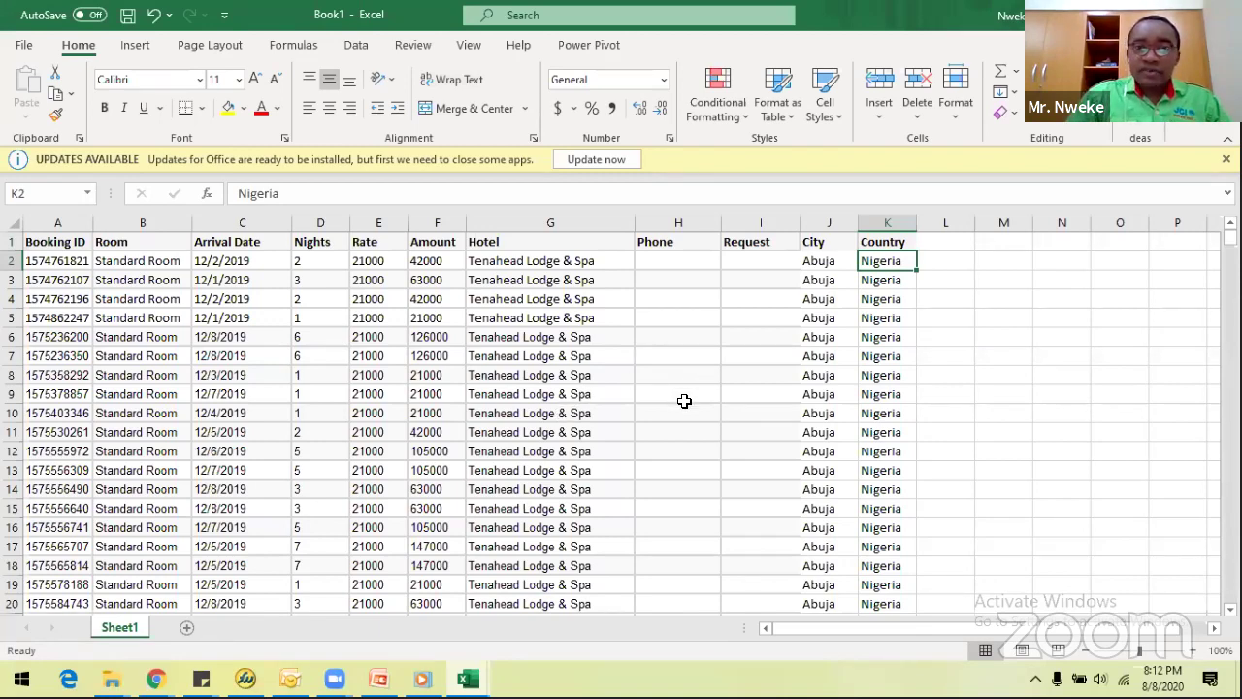
Widen the Hotel column to fit "Four Points By Sheraton, Lagos" on one line.
{"action": "scroll", "coordinate": [684, 401], "scroll_direction": "down", "scroll_amount": 1}
{"action": "scroll", "coordinate": [684, 401], "scroll_direction": "down", "scroll_amount": 7}
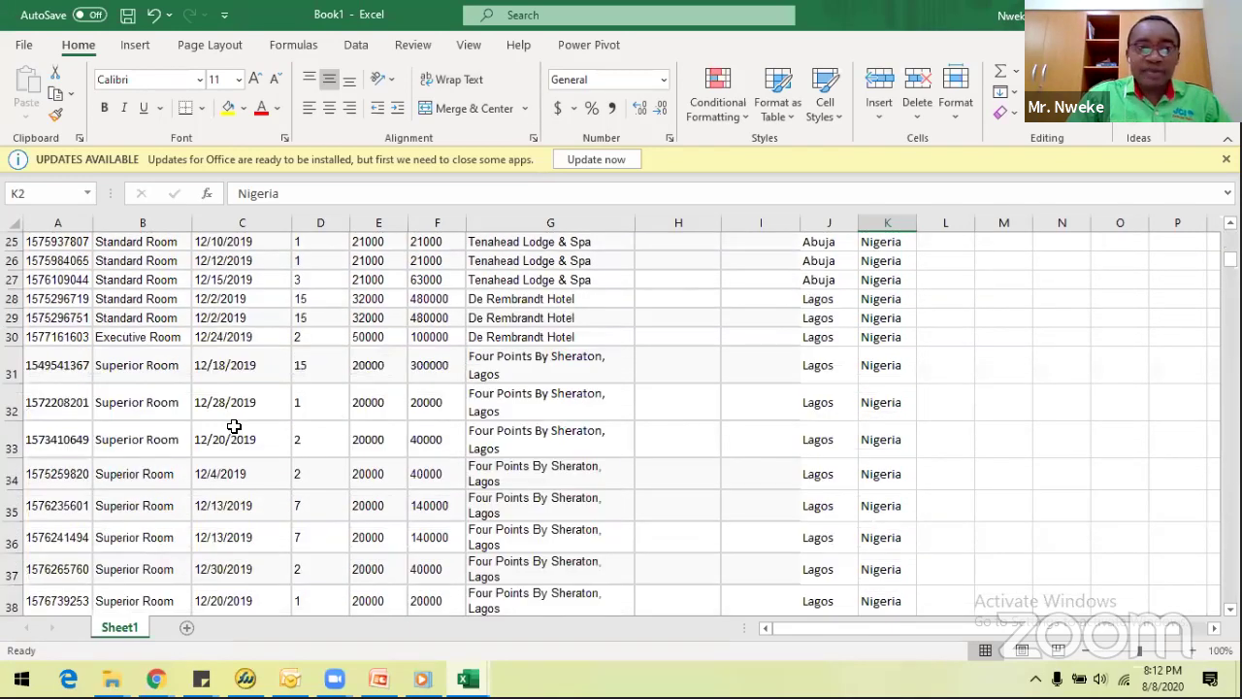
{"action": "left_click_drag", "start_coordinate": [635, 222], "coordinate": [656, 258]}
{"action": "scroll", "coordinate": [720, 331], "scroll_direction": "up", "scroll_amount": 8}
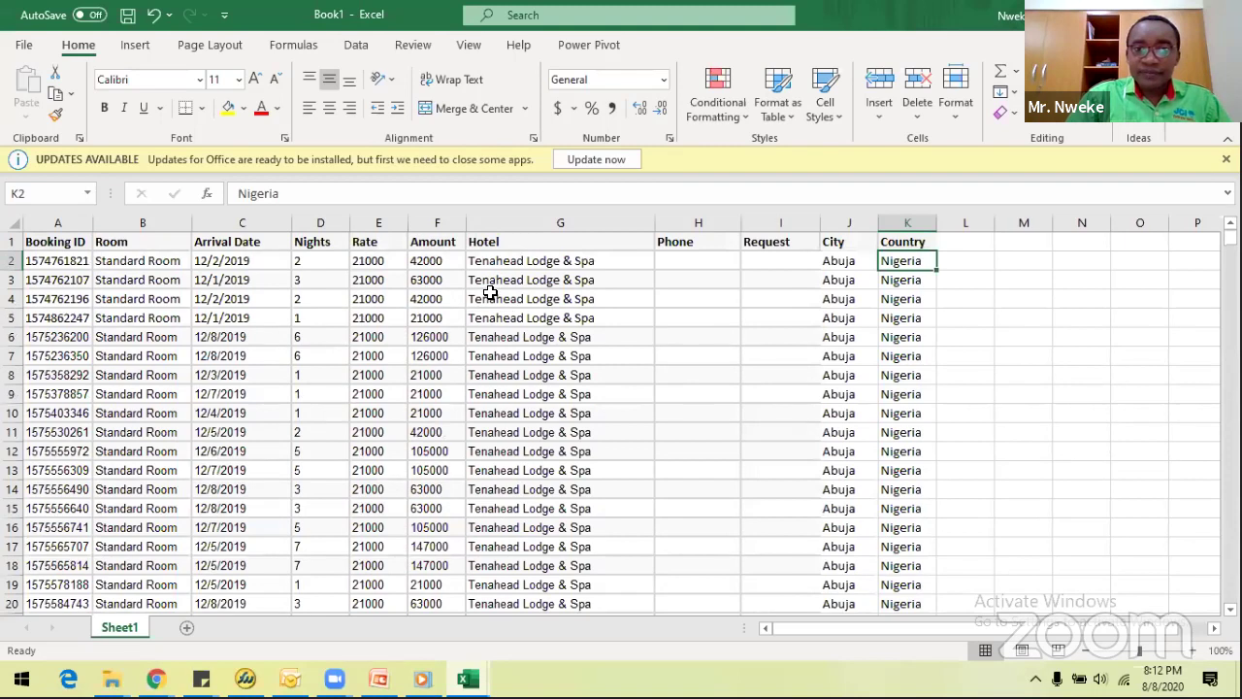
Check the hotels down the table against their City and Country entries, looking for missing locations.
{"action": "left_click", "coordinate": [855, 260]}
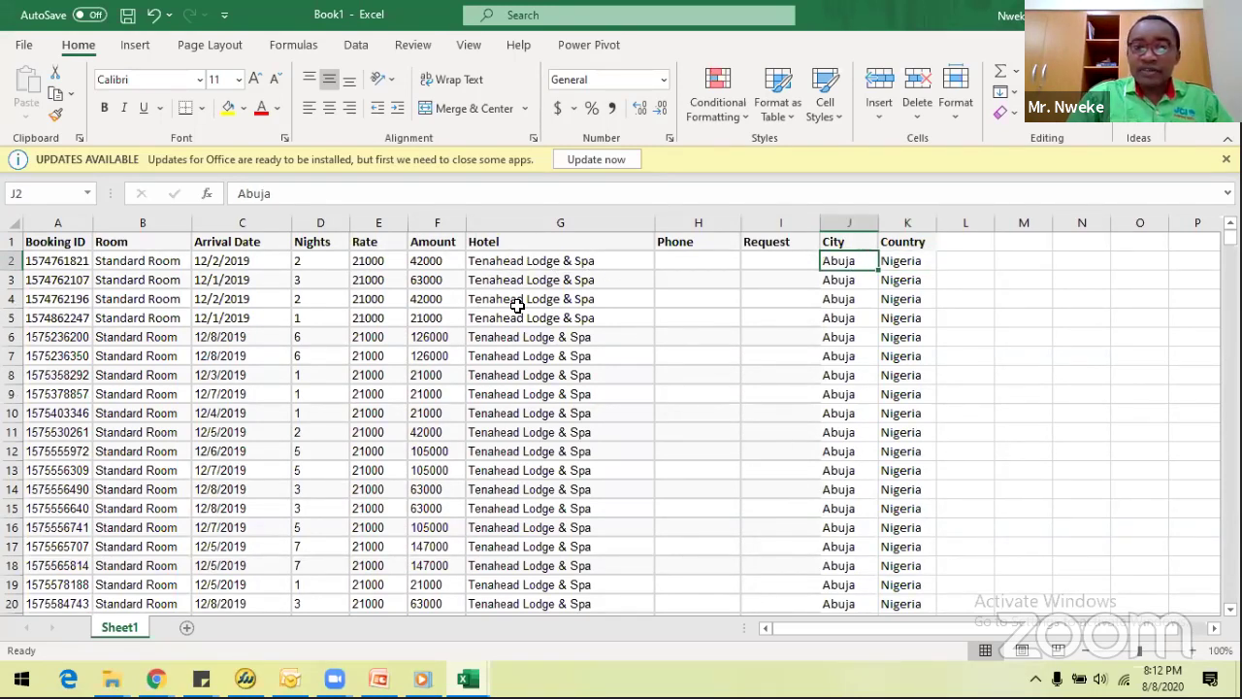
{"action": "left_click", "coordinate": [506, 264]}
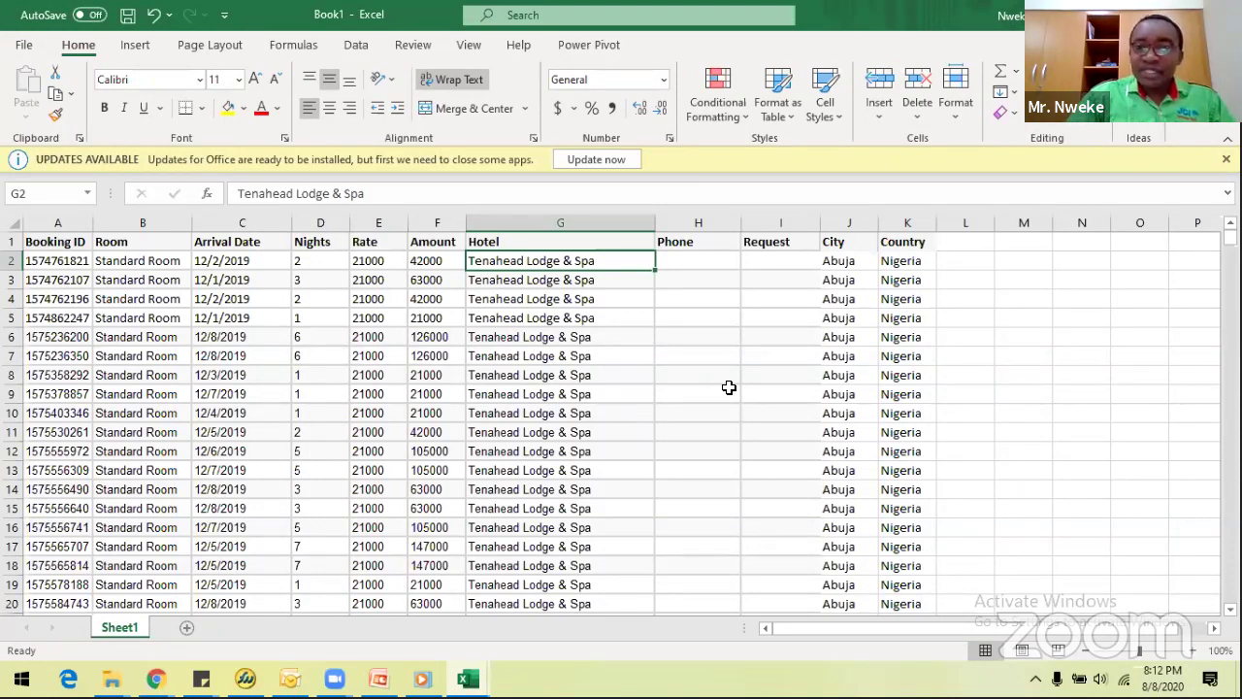
{"action": "scroll", "coordinate": [729, 389], "scroll_direction": "down", "scroll_amount": 5}
{"action": "scroll", "coordinate": [729, 389], "scroll_direction": "down", "scroll_amount": 3}
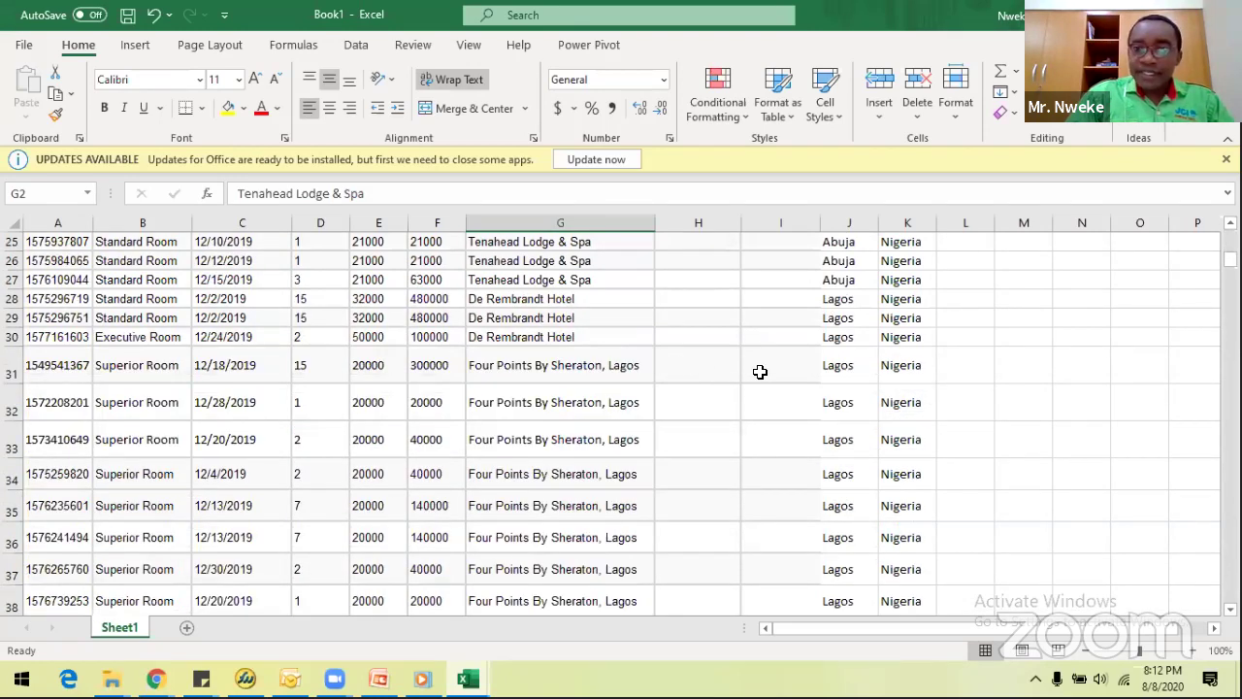
{"action": "scroll", "coordinate": [761, 372], "scroll_direction": "up", "scroll_amount": 8}
{"action": "scroll", "coordinate": [760, 372], "scroll_direction": "down", "scroll_amount": 4}
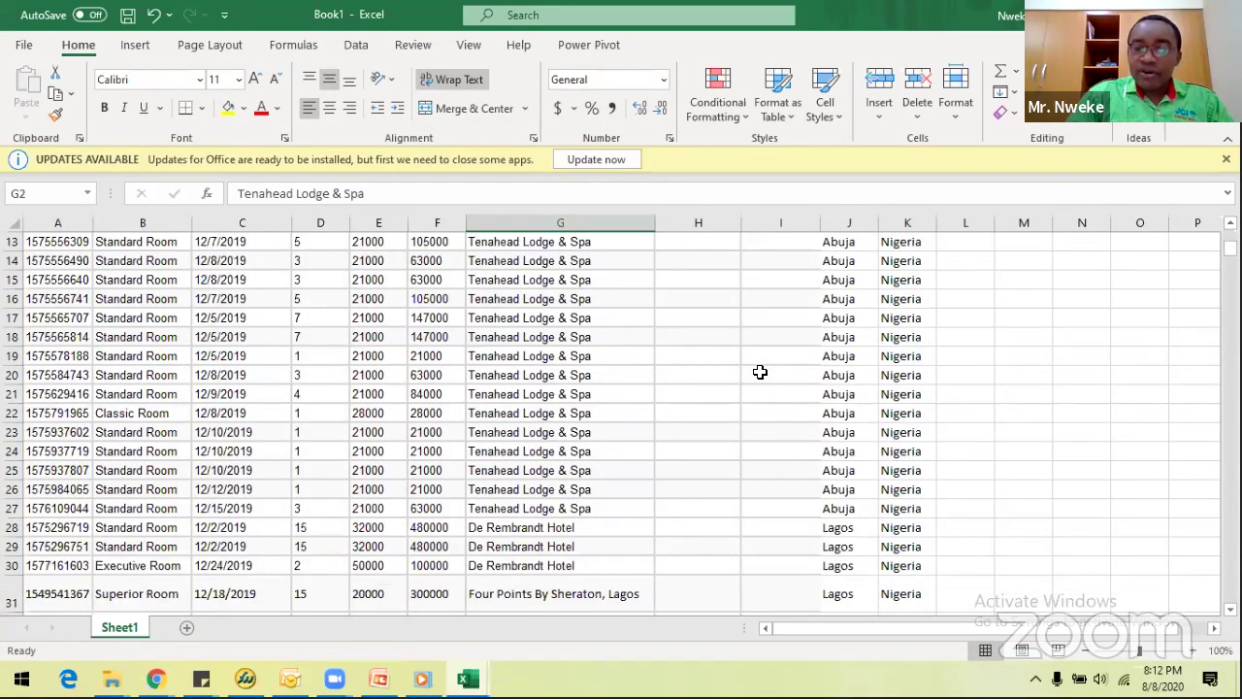
{"action": "scroll", "coordinate": [760, 371], "scroll_direction": "down", "scroll_amount": 8}
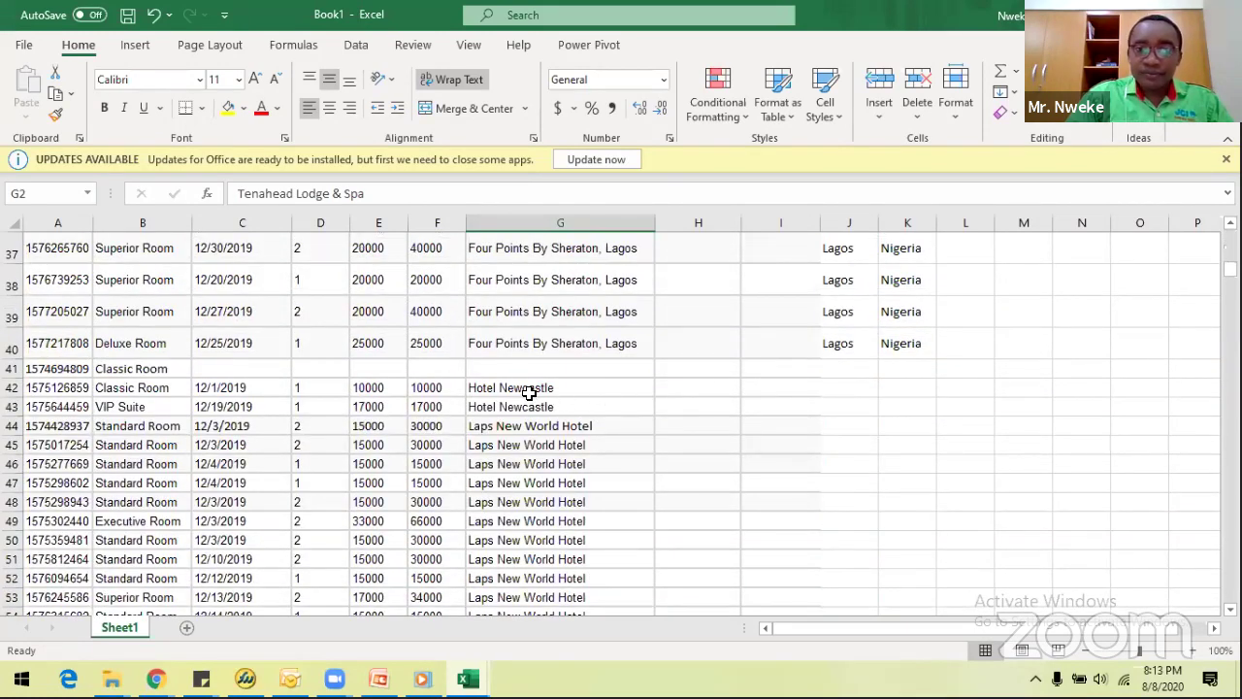
{"action": "left_click", "coordinate": [569, 390]}
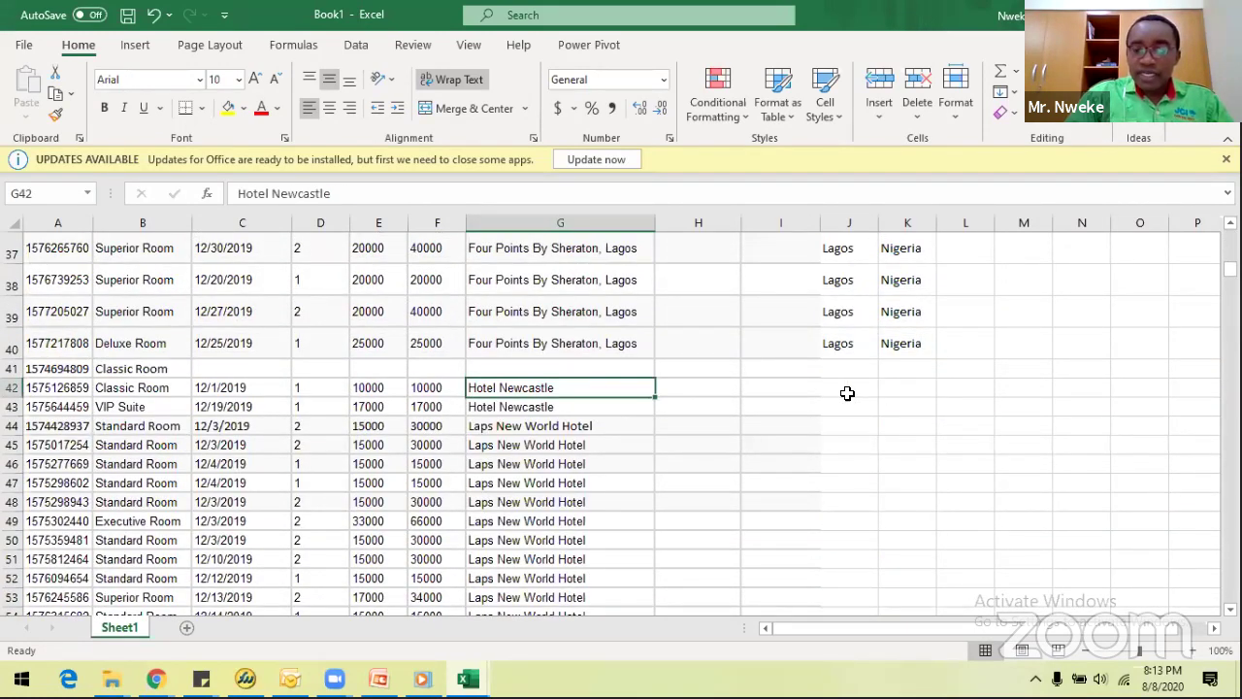
Enter Monrovia as the city and Liberia as the country for the Hotel Newcastle booking in row 42.
{"action": "left_click", "coordinate": [845, 391]}
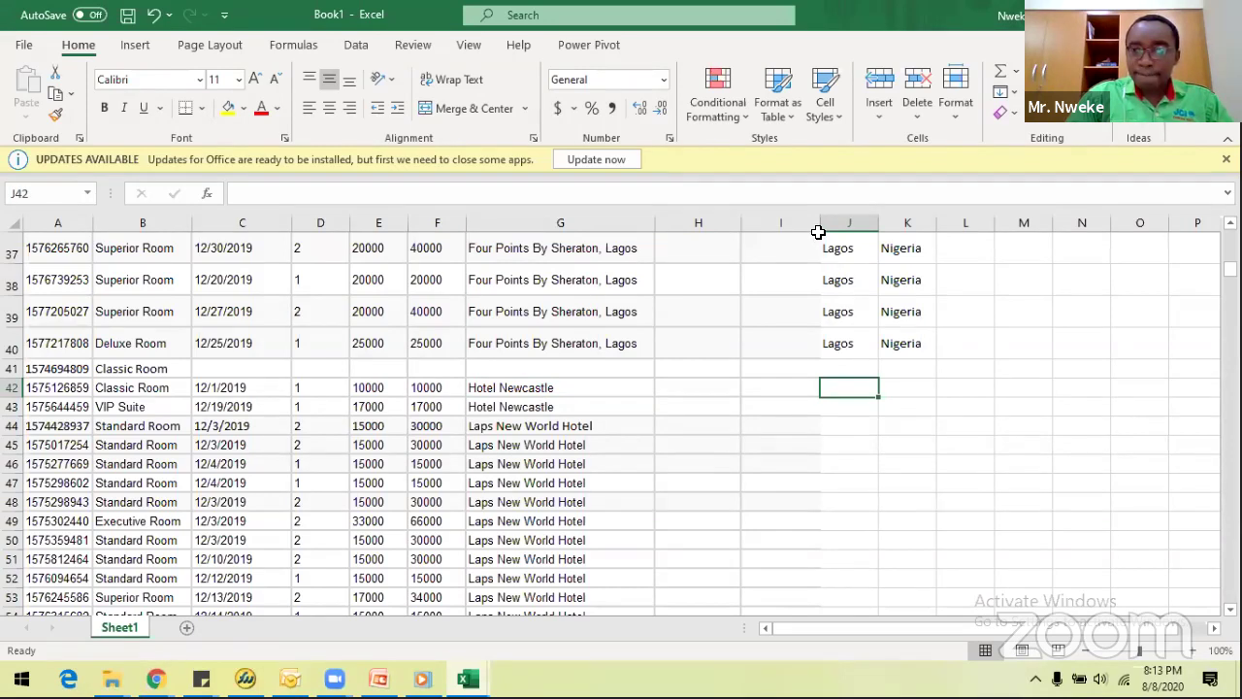
{"action": "type", "text": "Monro"}
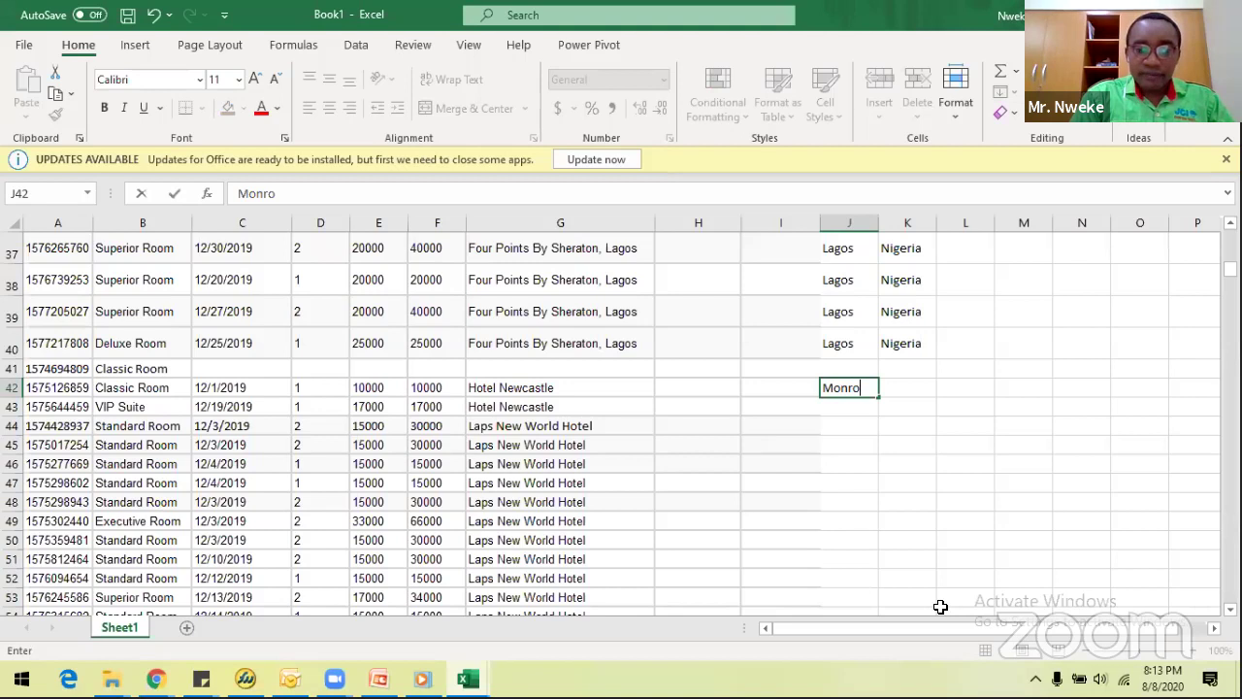
{"action": "type", "text": "ia"}
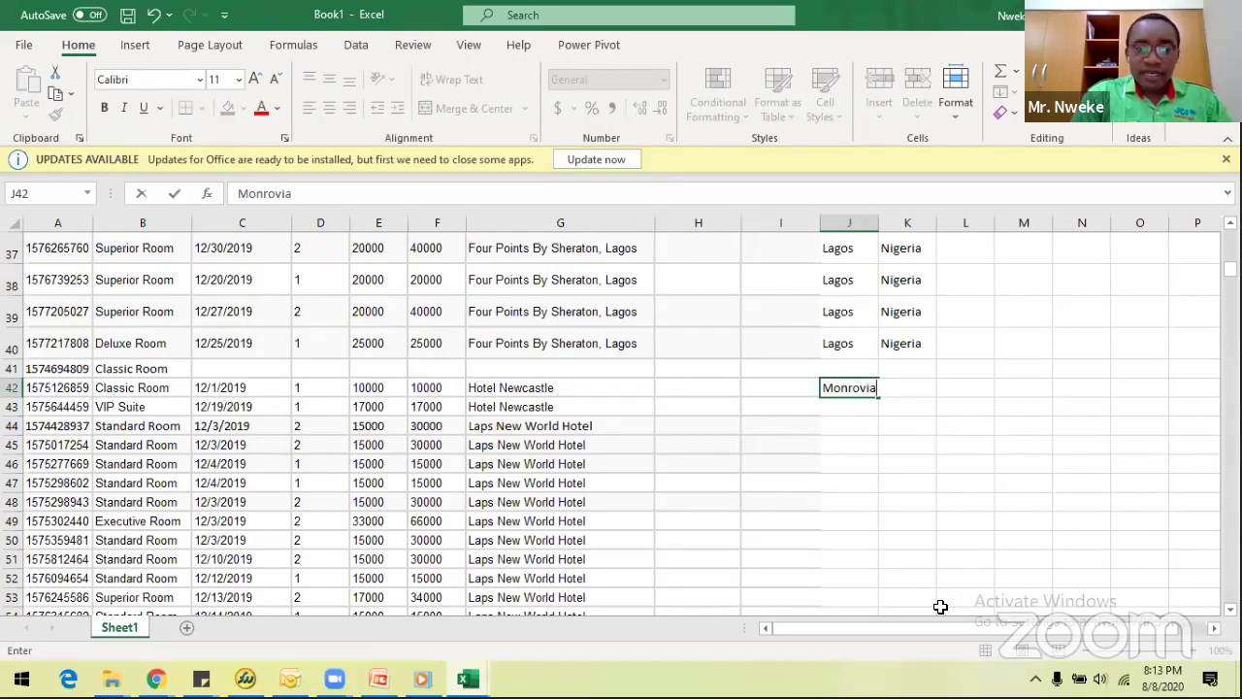
{"action": "key", "text": "Tab"}
{"action": "type", "text": "Liberia"}
Fill the Monrovia and Liberia entries from row 42 down through row 59.
{"action": "left_click", "coordinate": [859, 388]}
{"action": "left_click_drag", "start_coordinate": [875, 388], "coordinate": [930, 432]}
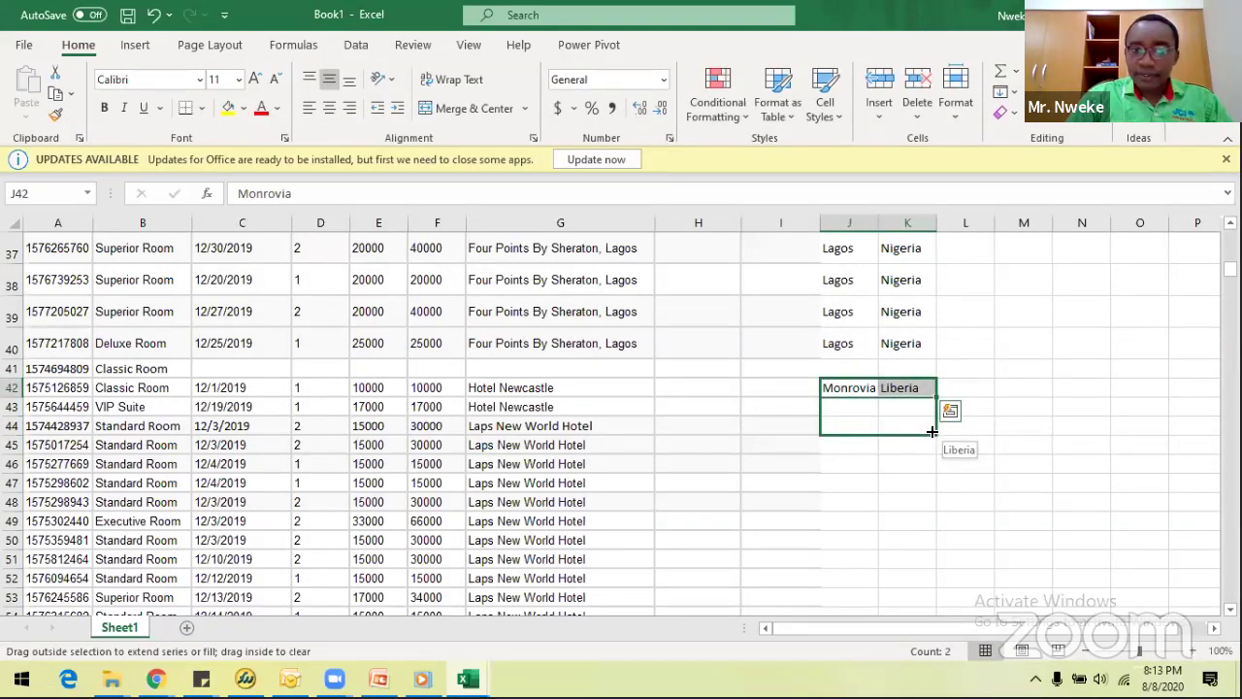
{"action": "left_click_drag", "start_coordinate": [938, 602], "coordinate": [946, 335]}
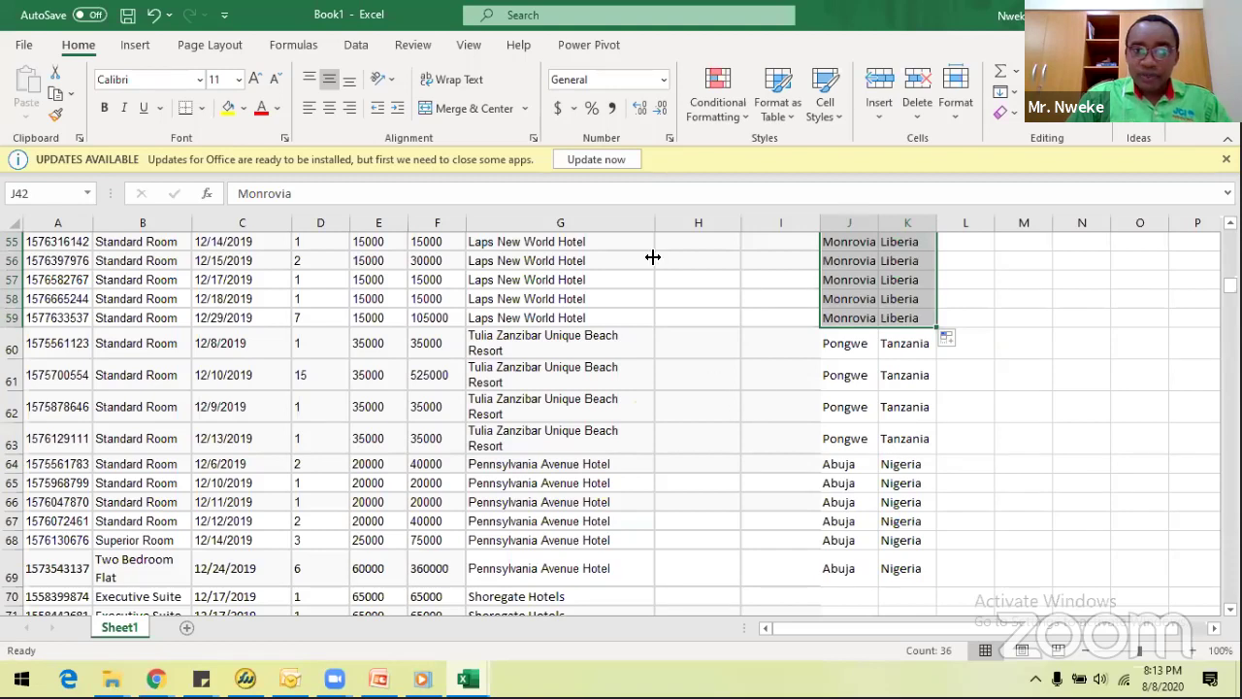
Widen the Hotel column to fit "Tulia Zanzibar Unique Beach Resort" on one line.
{"action": "left_click_drag", "start_coordinate": [655, 219], "coordinate": [649, 426]}
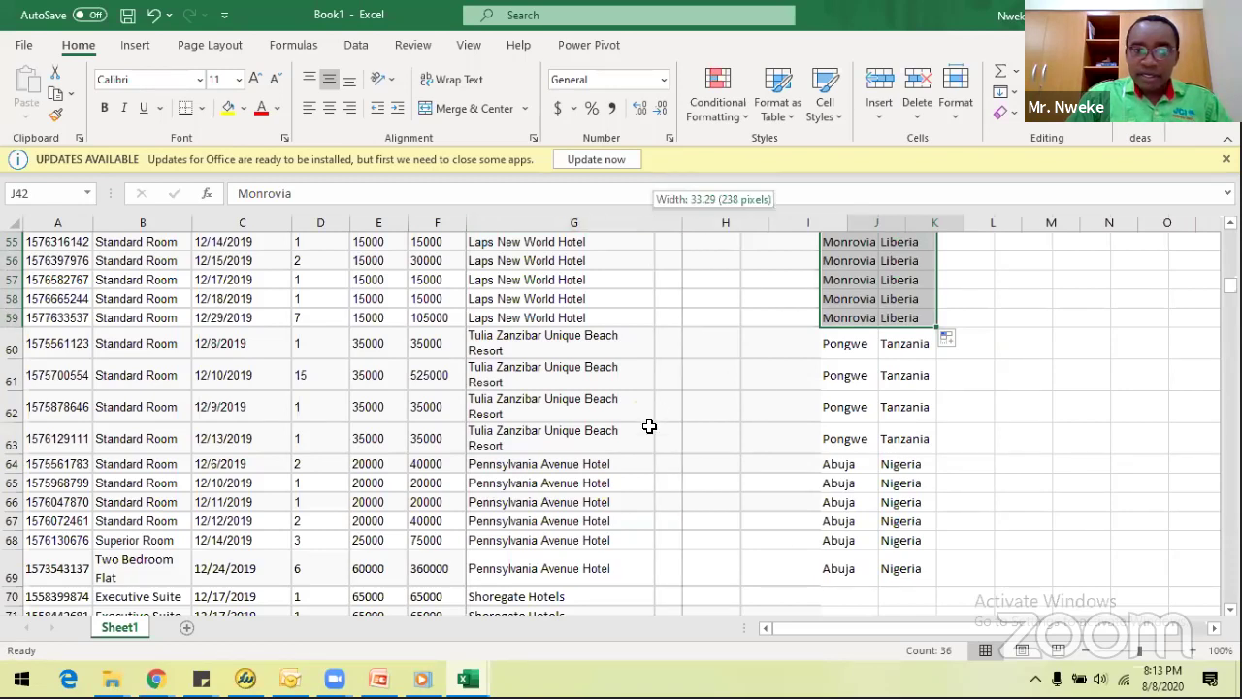
{"action": "left_click", "coordinate": [520, 340]}
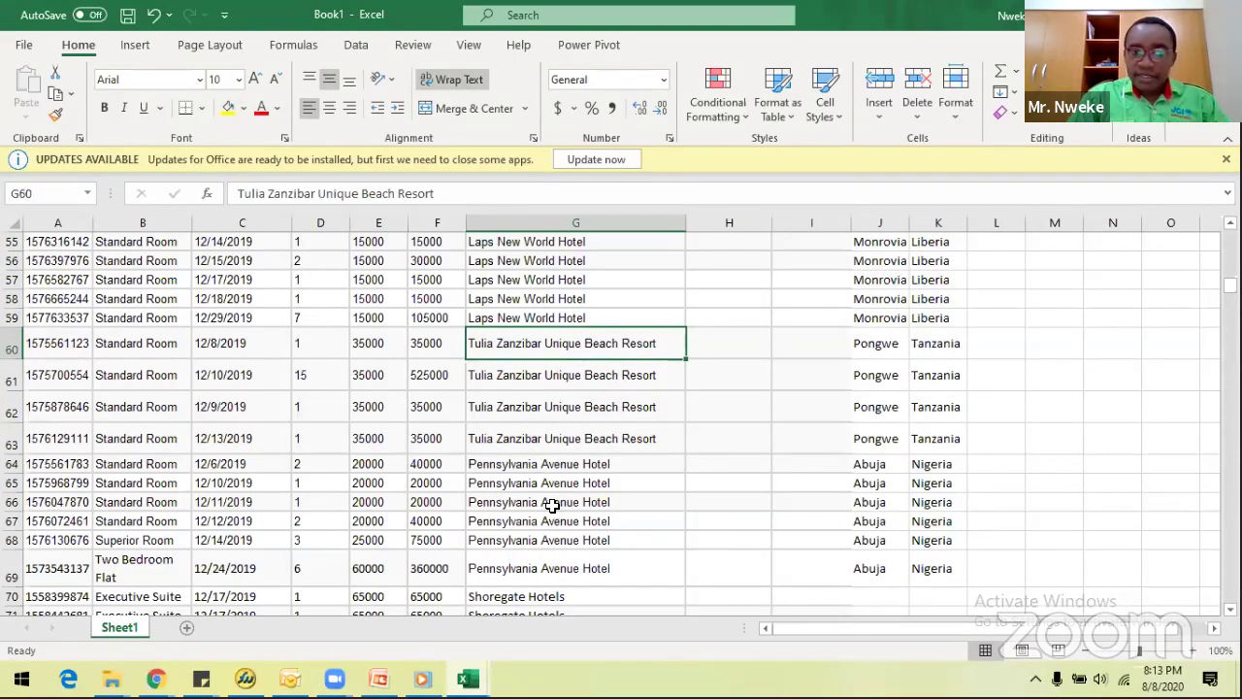
{"action": "left_click", "coordinate": [576, 466]}
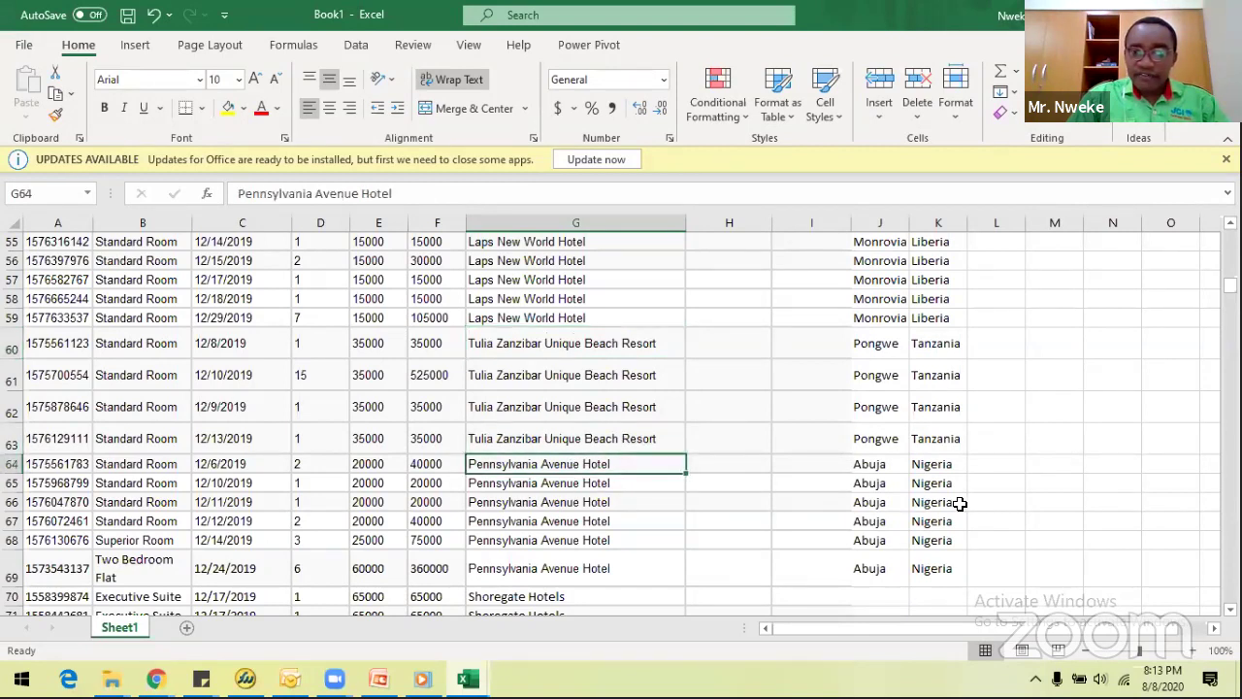
Fill Pongwe and Tanzania from row 63 down over the Pennsylvania Avenue Hotel bookings through row 69.
{"action": "left_click", "coordinate": [881, 439]}
{"action": "left_click", "coordinate": [917, 445], "text": "shift"}
{"action": "left_click_drag", "start_coordinate": [968, 453], "coordinate": [964, 574]}
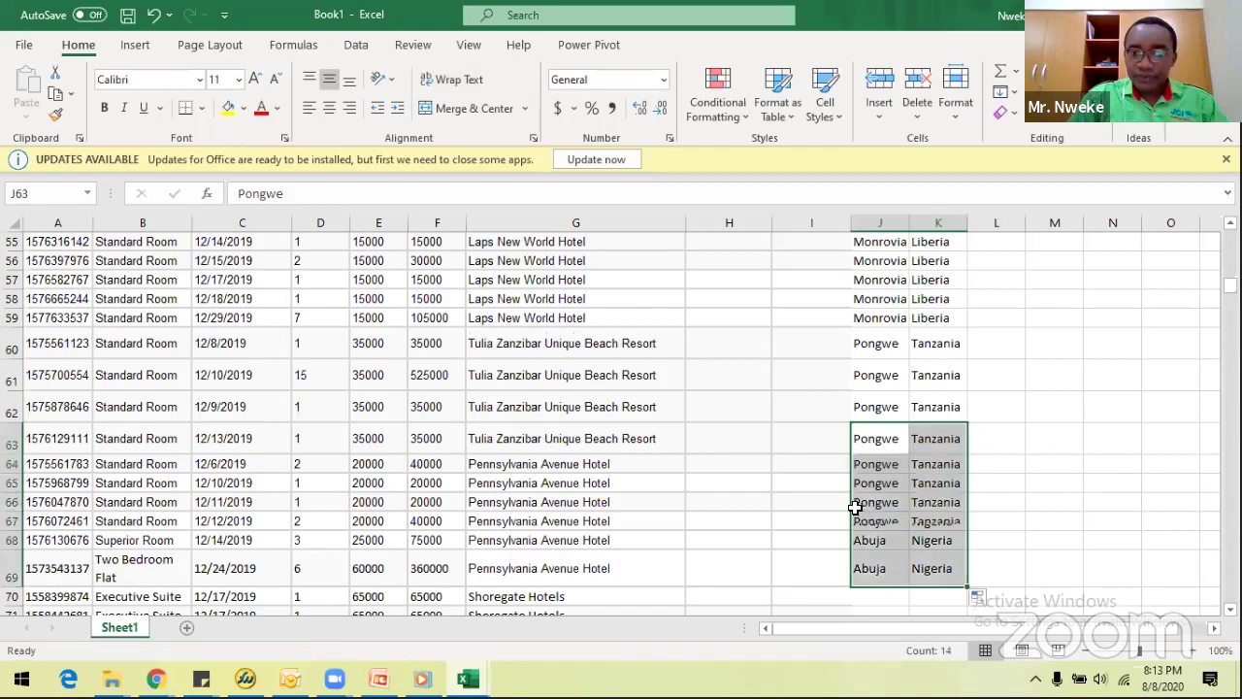
Enter Accra as the city and Ghana as the country for the first Shoregate Hotels booking in row 70.
{"action": "scroll", "coordinate": [825, 486], "scroll_direction": "down", "scroll_amount": 3}
{"action": "left_click", "coordinate": [821, 405]}
{"action": "left_click", "coordinate": [874, 410]}
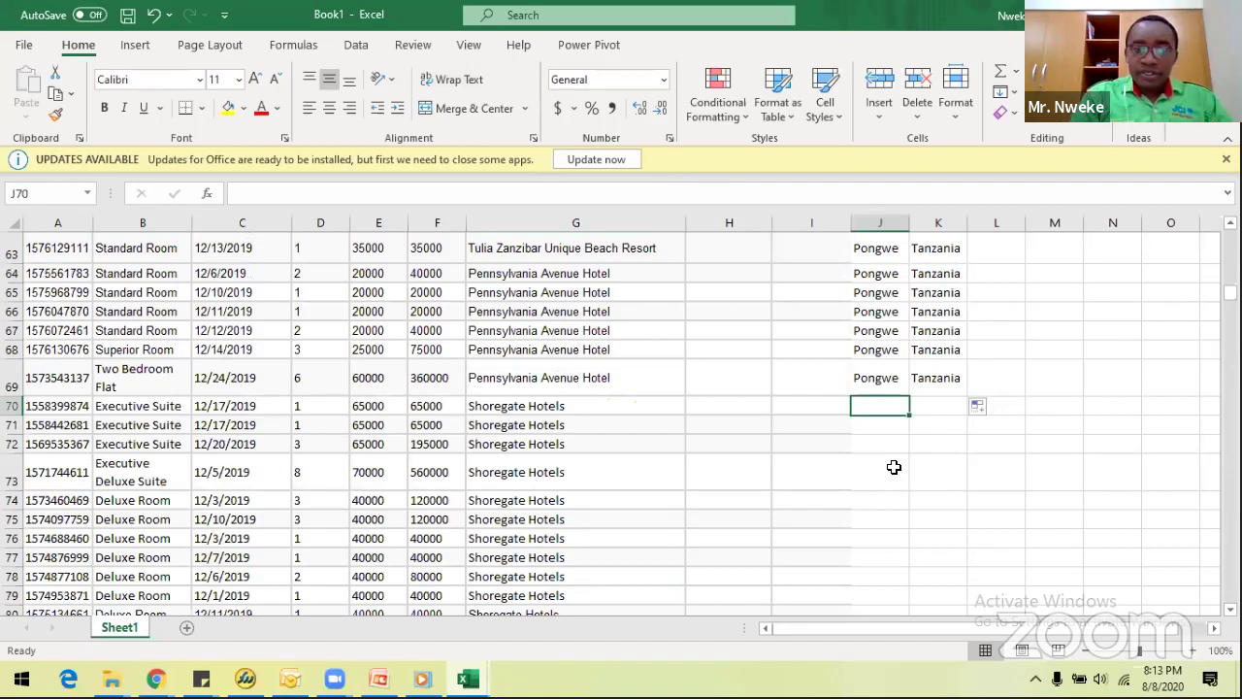
{"action": "type", "text": "Accr"}
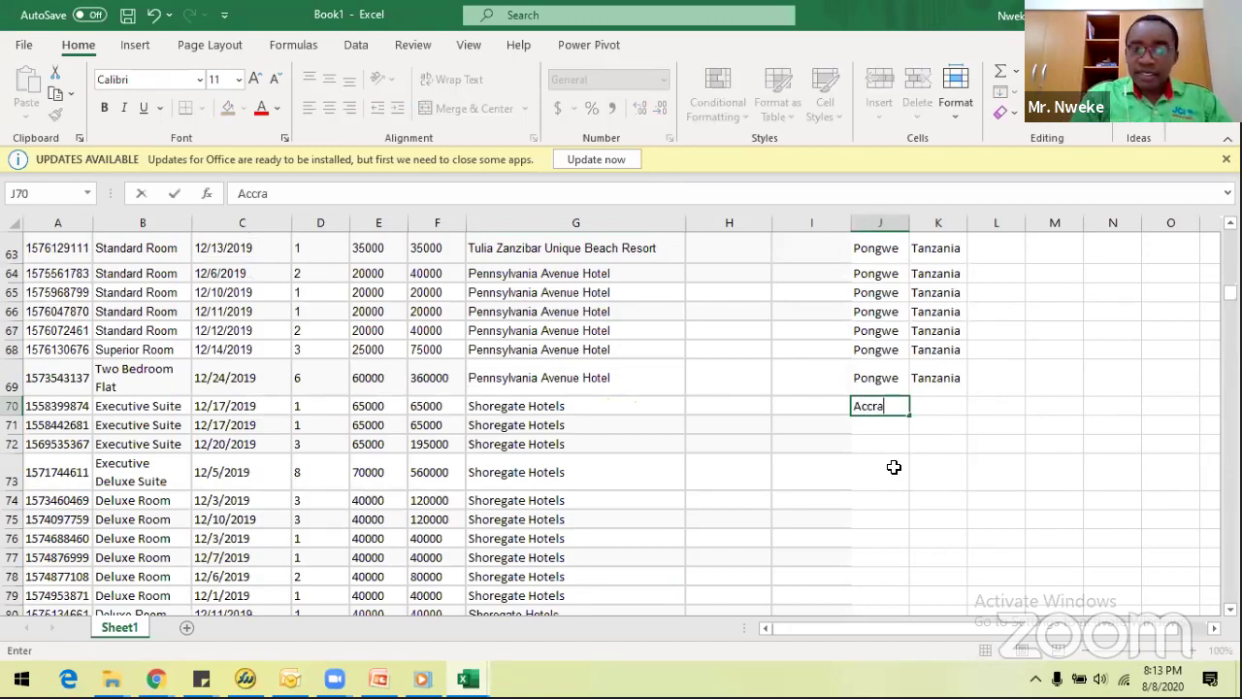
{"action": "type", "text": "a"}
{"action": "key", "text": "Tab"}
{"action": "type", "text": "Ghana"}
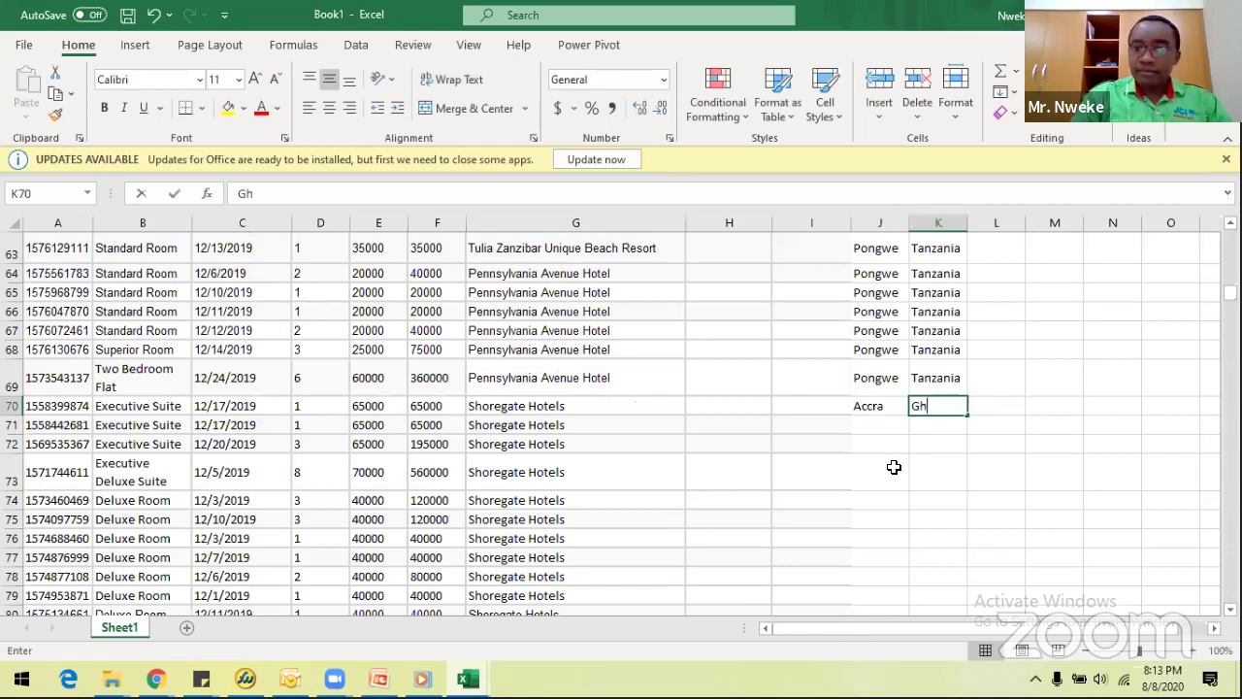
{"action": "key", "text": "Return"}
{"action": "key", "text": "Return"}
{"action": "key", "text": "Return"}
Fill the Accra and Ghana entries from row 70 down through the last The Statement Hotel booking in row 149.
{"action": "left_click_drag", "start_coordinate": [879, 408], "coordinate": [957, 411]}
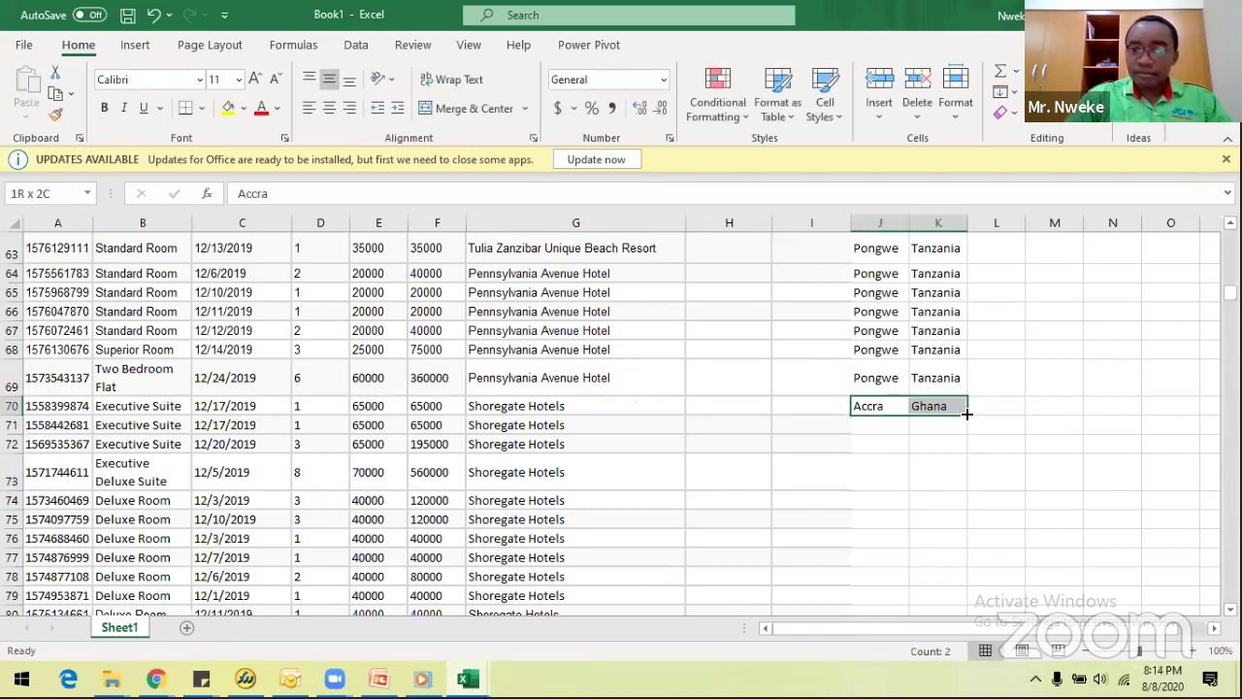
{"action": "left_click_drag", "start_coordinate": [961, 602], "coordinate": [961, 600]}
{"action": "scroll", "coordinate": [773, 505], "scroll_direction": "down", "scroll_amount": 3}
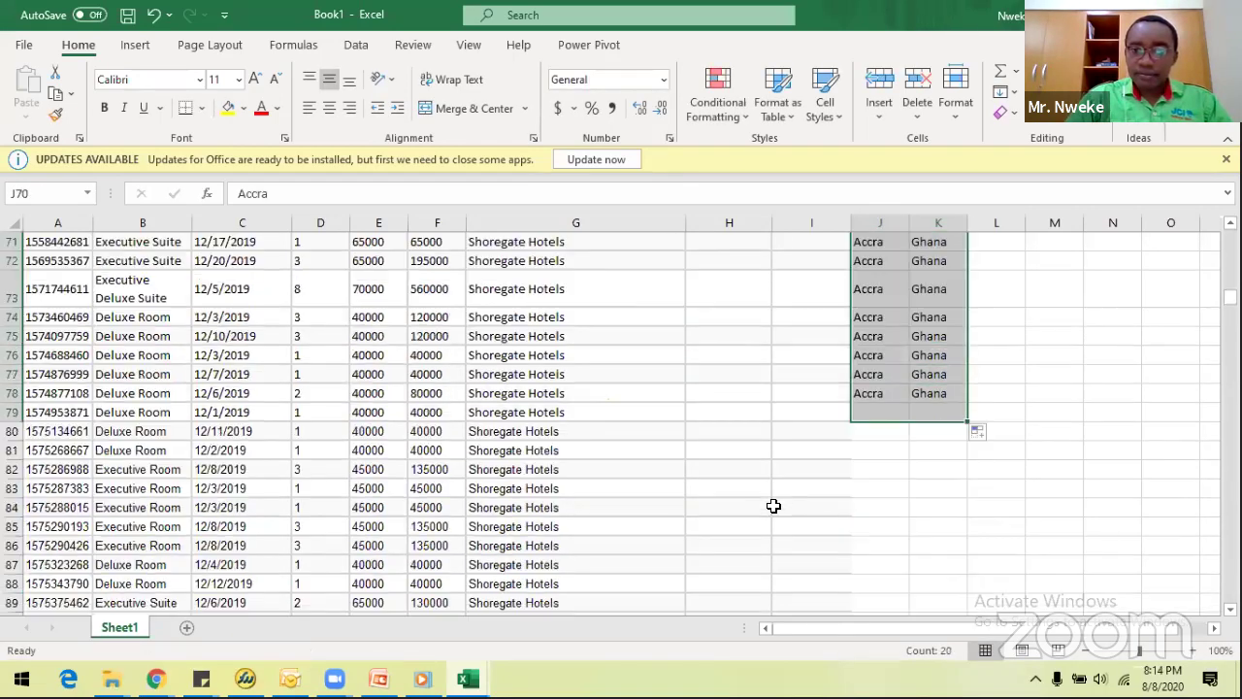
{"action": "scroll", "coordinate": [967, 329], "scroll_direction": "down", "scroll_amount": 1}
{"action": "left_click_drag", "start_coordinate": [968, 327], "coordinate": [933, 337]}
{"action": "left_click_drag", "start_coordinate": [947, 256], "coordinate": [930, 451]}
{"action": "left_click", "coordinate": [790, 462]}
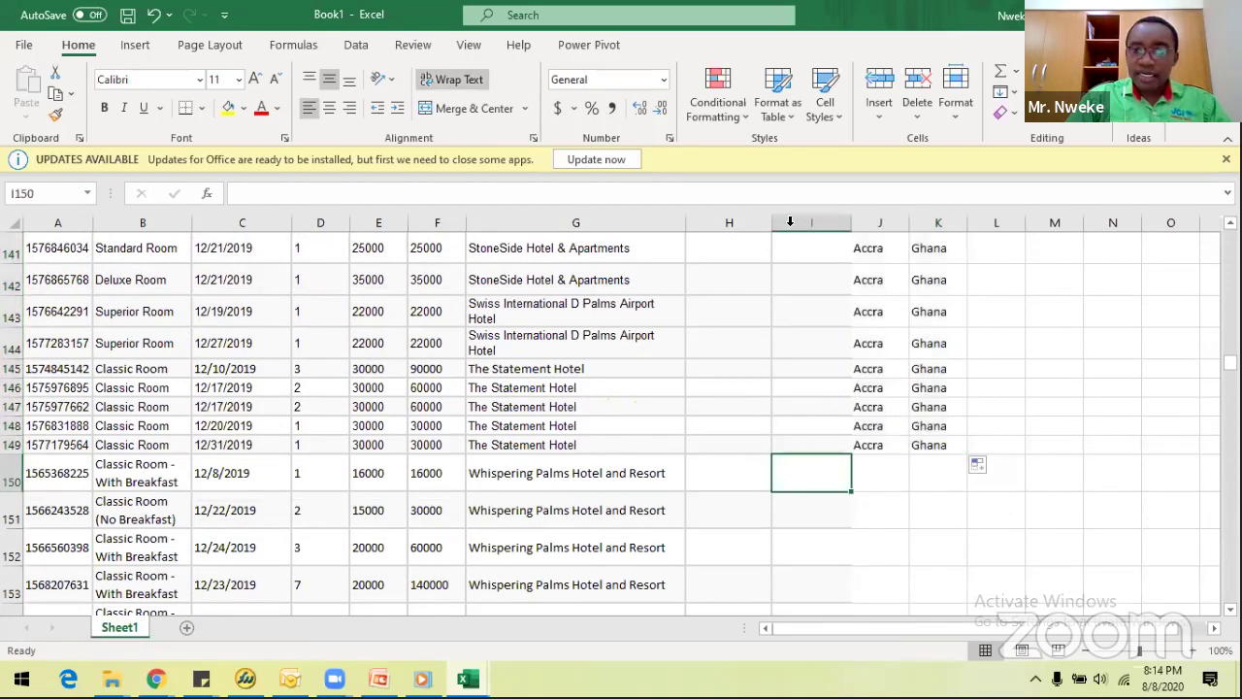
Narrow the empty Phone and Request columns H and I to thin strips.
{"action": "left_click_drag", "start_coordinate": [790, 223], "coordinate": [693, 223]}
{"action": "left_click", "coordinate": [887, 351]}
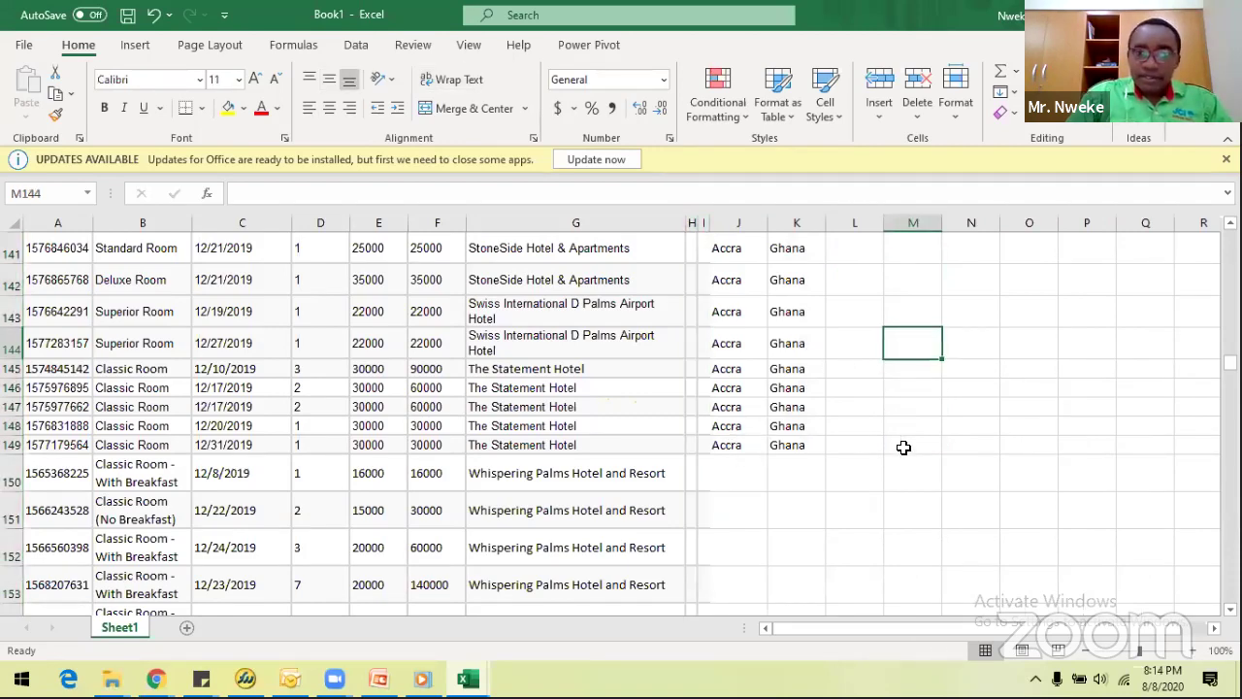
Enter Lagos as the city and Nigeria as the country for the first Whispering Palms Hotel and Resort booking in row 150.
{"action": "scroll", "coordinate": [893, 444], "scroll_direction": "down", "scroll_amount": 2}
{"action": "left_click", "coordinate": [727, 345]}
{"action": "type", "text": "Lagos"}
{"action": "key", "text": "Tab"}
{"action": "type", "text": "Nigeria"}
{"action": "key", "text": "Return"}
Fill the Lagos and Nigeria entries from row 150 down to the last booking in row 408.
{"action": "left_click_drag", "start_coordinate": [727, 347], "coordinate": [838, 419]}
{"action": "left_click_drag", "start_coordinate": [735, 407], "coordinate": [823, 357]}
{"action": "left_click", "coordinate": [867, 393]}
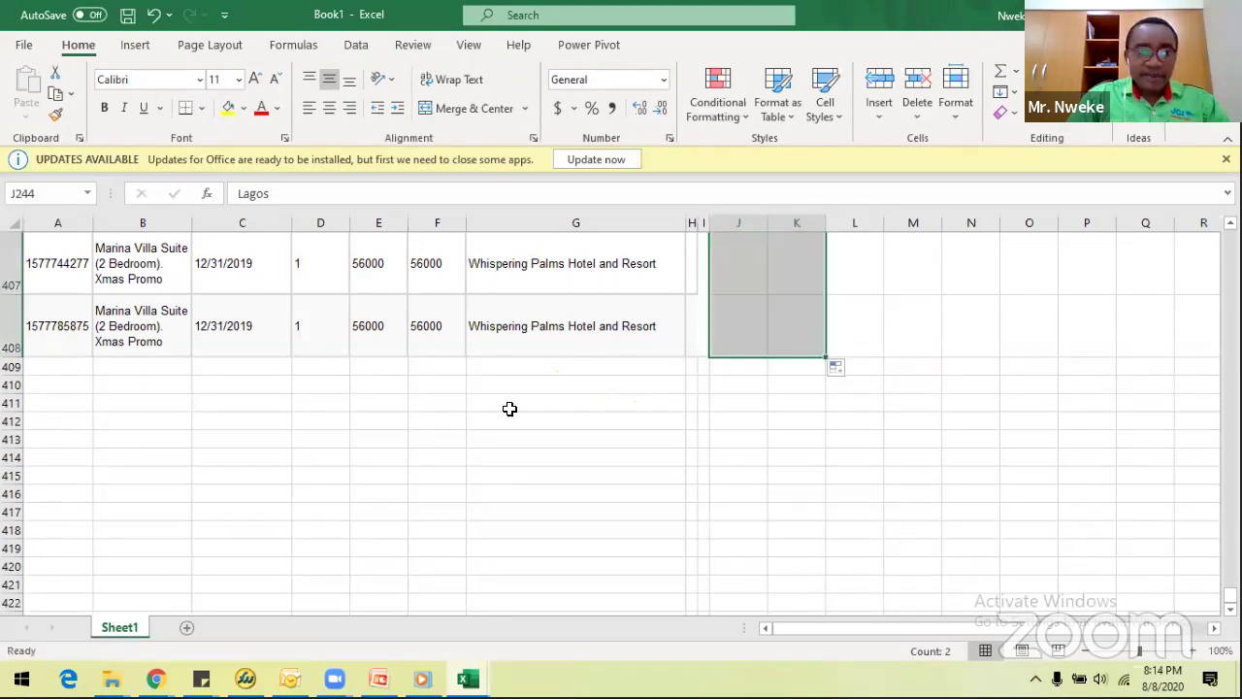
{"action": "left_click", "coordinate": [853, 409]}
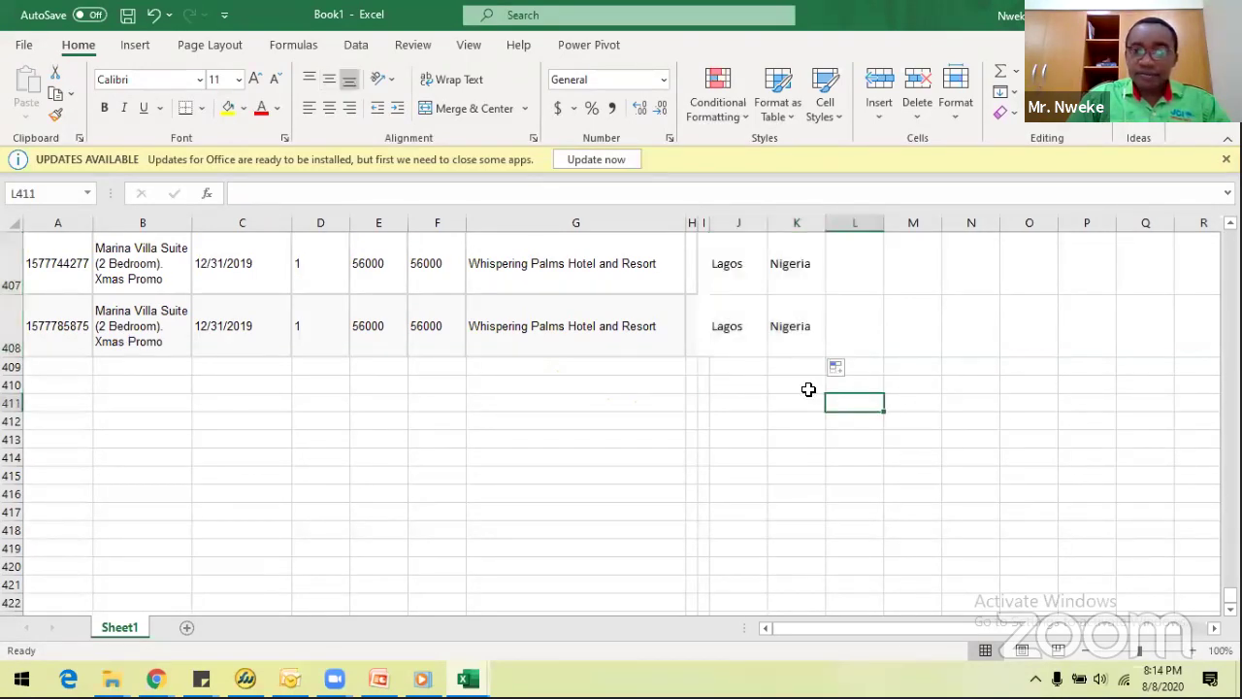
Widen the Room column until its long room names fit on one line, and auto-fit the height of all rows.
{"action": "left_click_drag", "start_coordinate": [188, 216], "coordinate": [273, 216]}
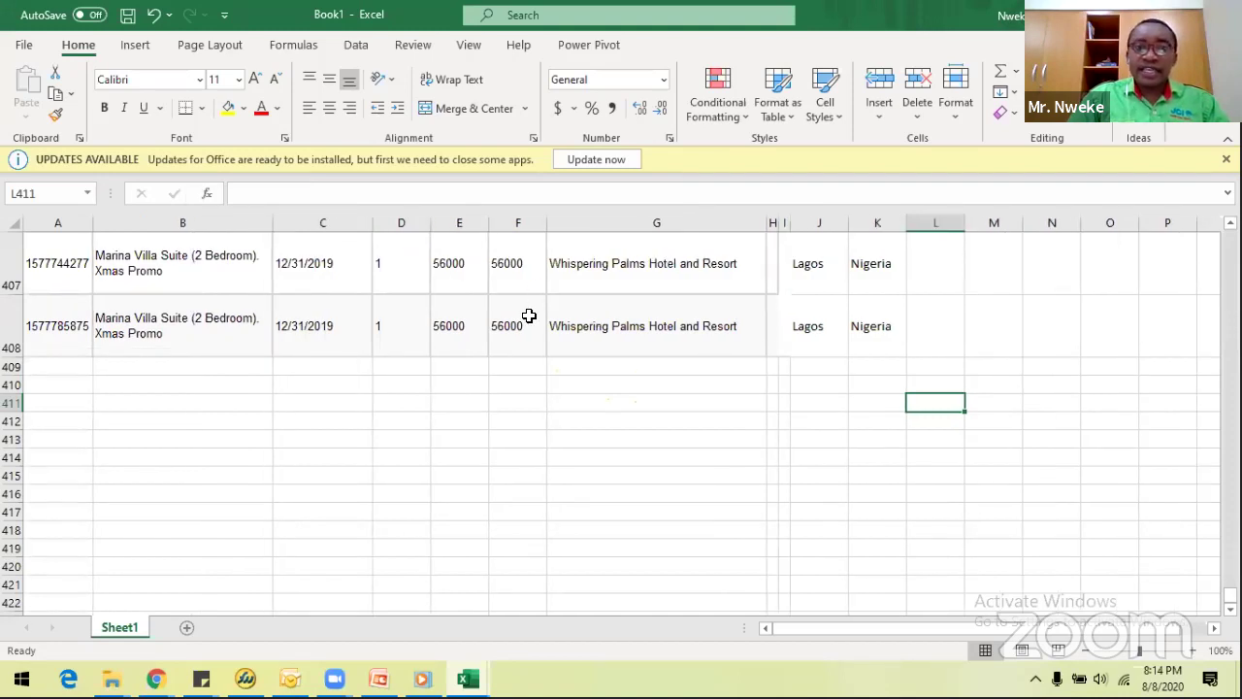
{"action": "scroll", "coordinate": [294, 274], "scroll_direction": "up", "scroll_amount": 3}
{"action": "left_click_drag", "start_coordinate": [296, 227], "coordinate": [344, 225]}
{"action": "left_click", "coordinate": [14, 223]}
{"action": "double_click", "coordinate": [11, 278]}
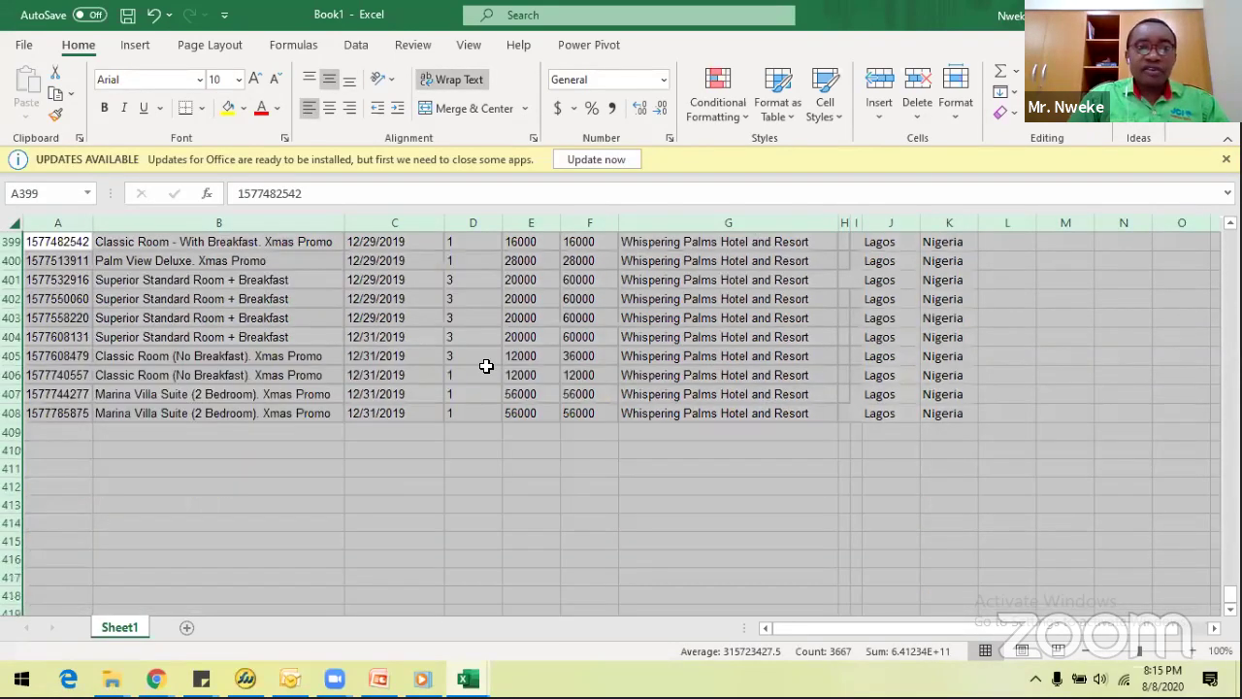
{"action": "left_click", "coordinate": [564, 356]}
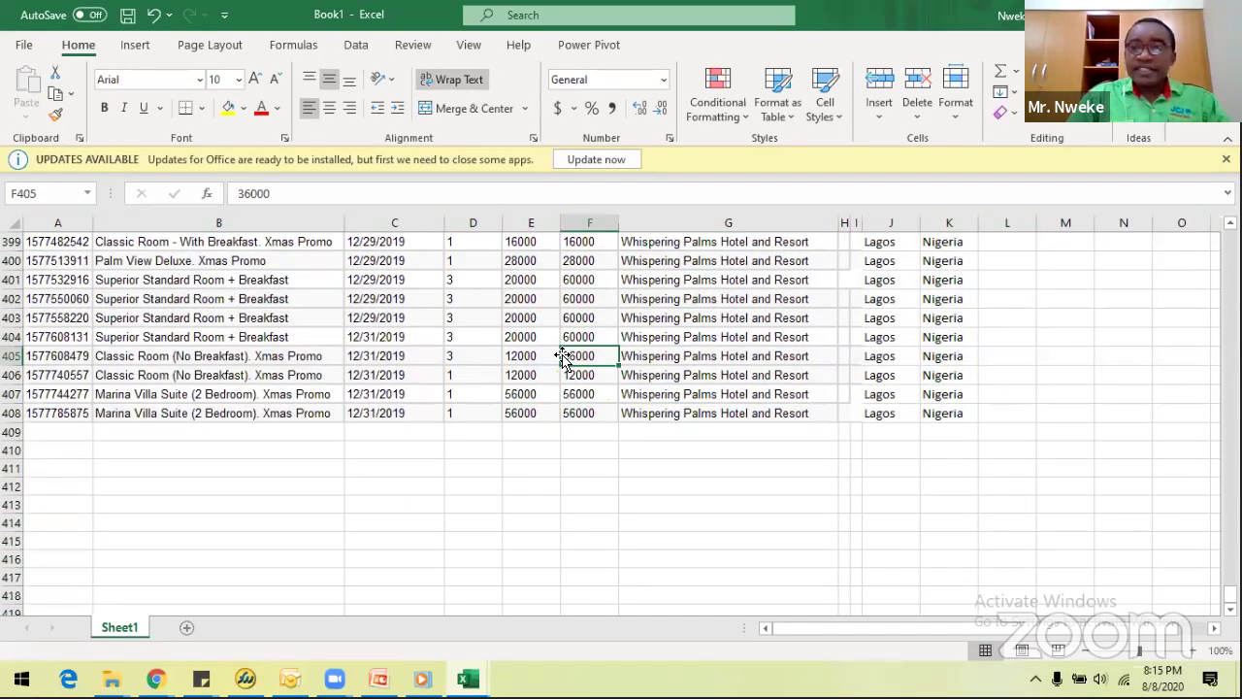
{"action": "left_click", "coordinate": [716, 378]}
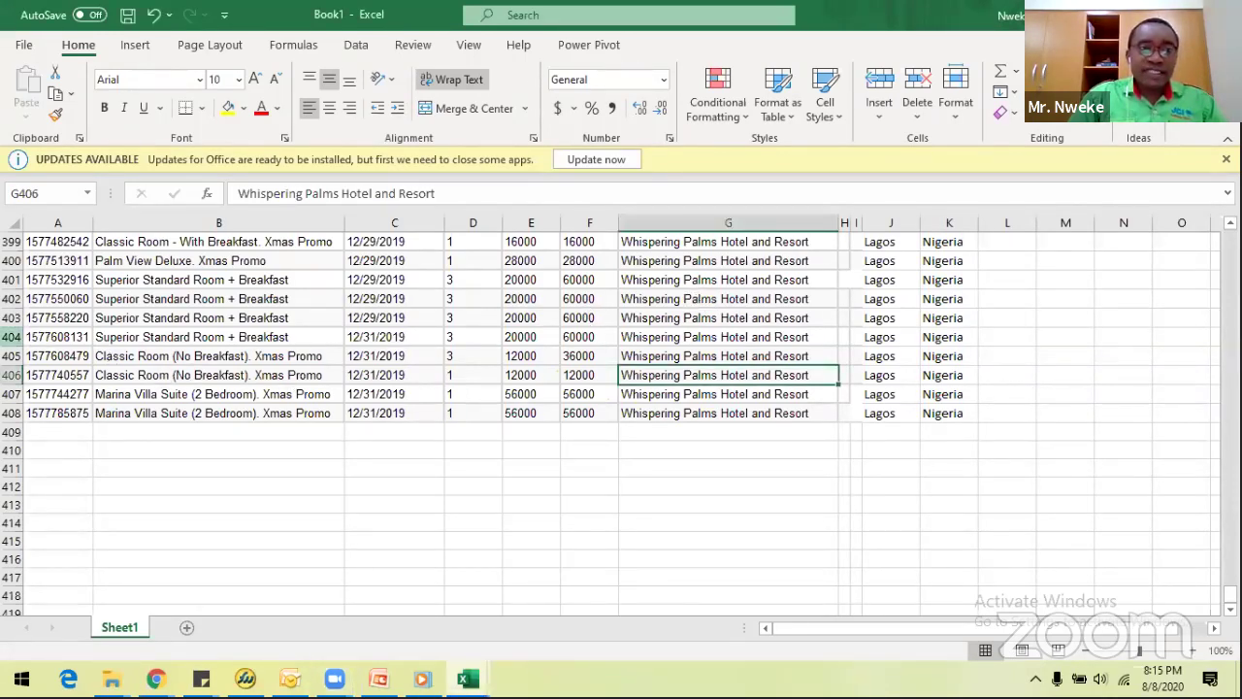
{"action": "left_click", "coordinate": [12, 337]}
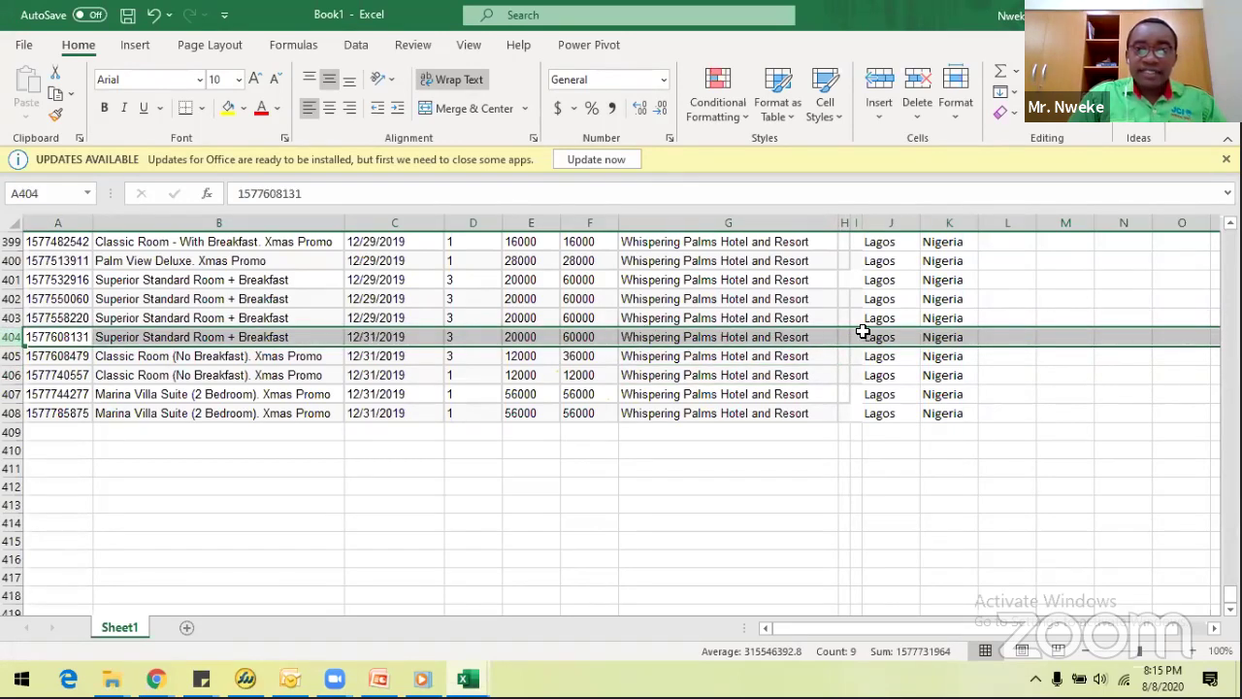
{"action": "left_click", "coordinate": [229, 375]}
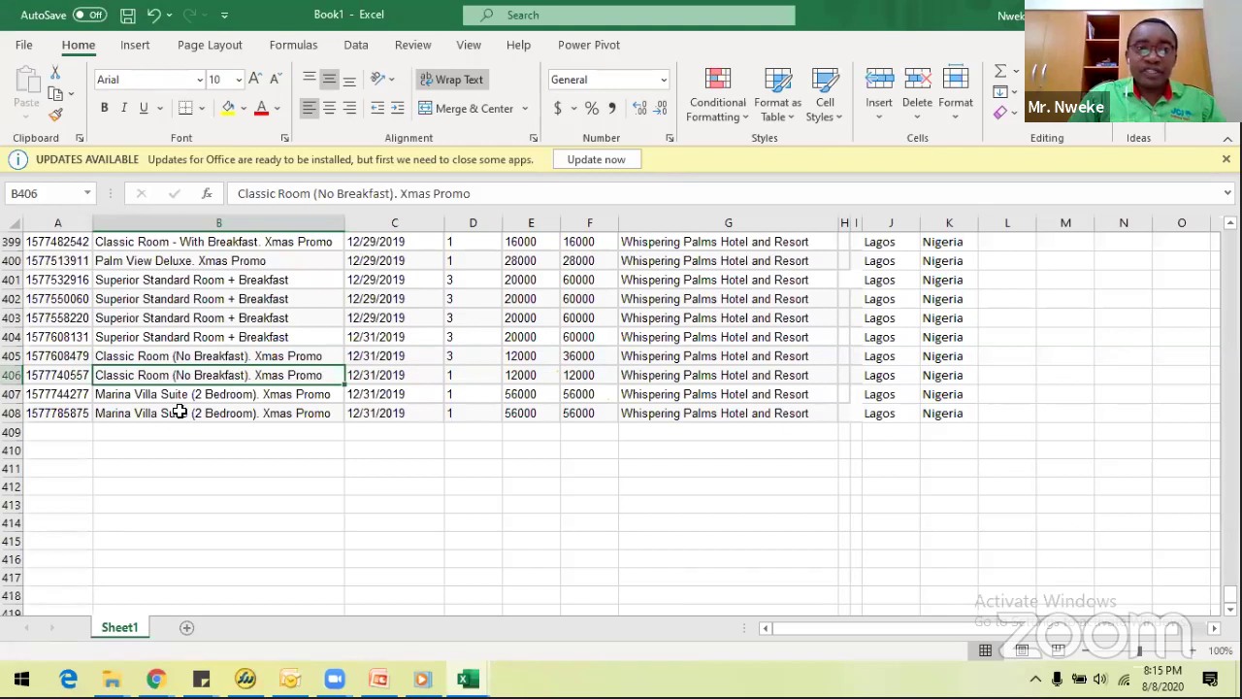
{"action": "left_click", "coordinate": [9, 414]}
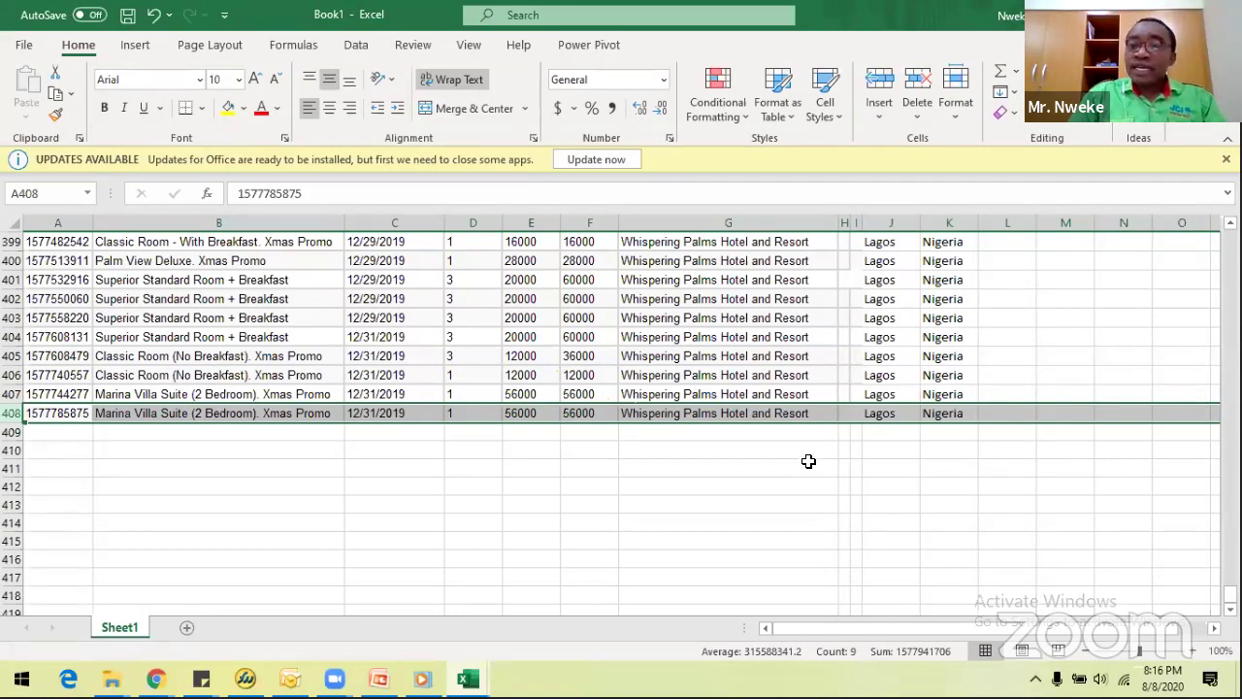
{"action": "left_click", "coordinate": [678, 358]}
Widen the Hotel column to fit "Swiss International D Palms Airport Hotel" on one line and auto-fit all row heights again.
{"action": "scroll", "coordinate": [684, 372], "scroll_direction": "up", "scroll_amount": 3}
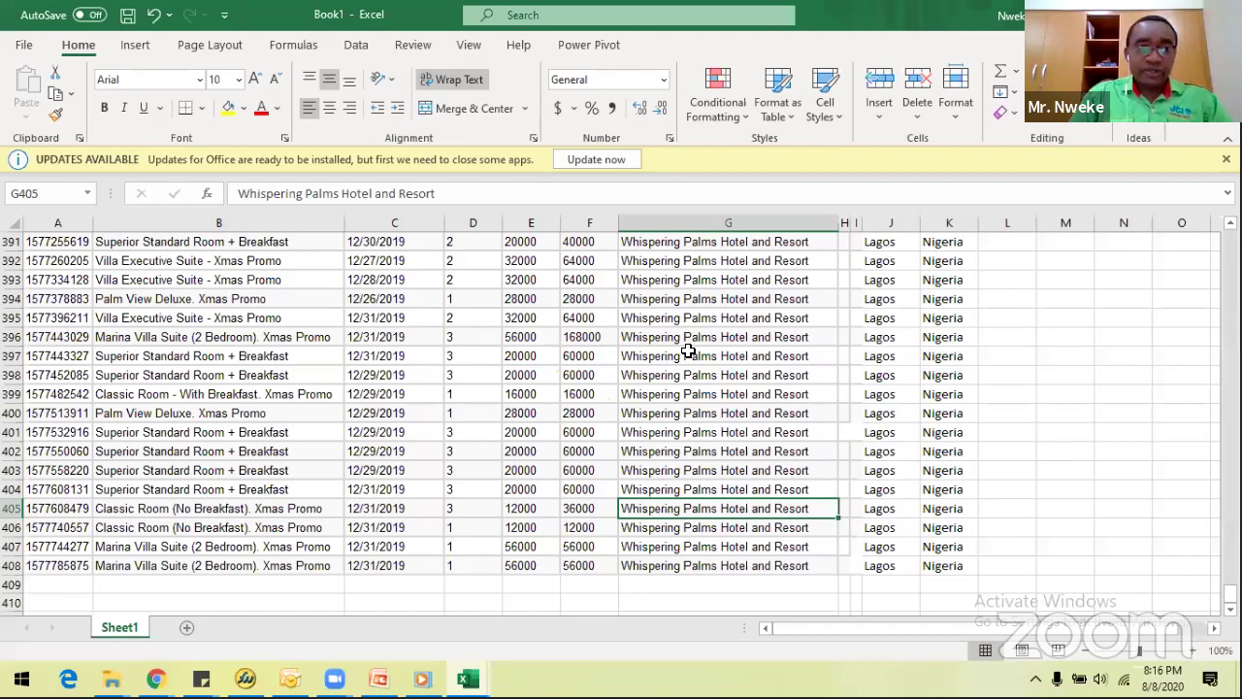
{"action": "scroll", "coordinate": [688, 350], "scroll_direction": "up", "scroll_amount": 5}
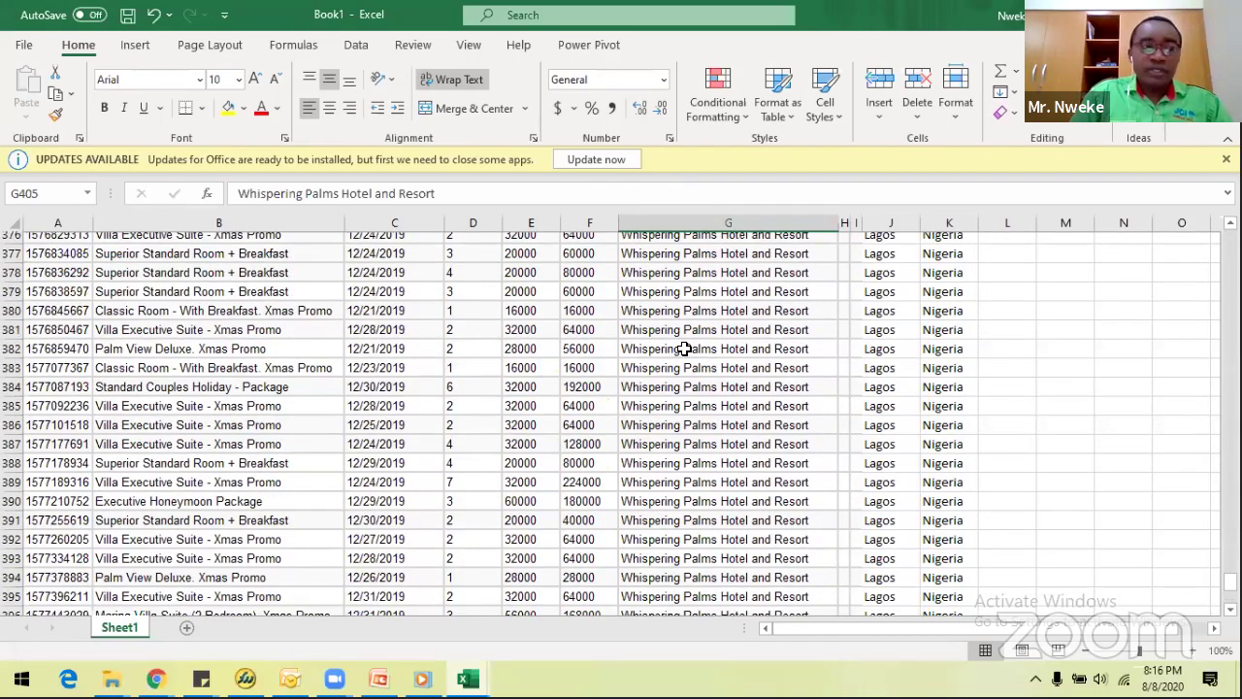
{"action": "scroll", "coordinate": [685, 349], "scroll_direction": "up", "scroll_amount": 20}
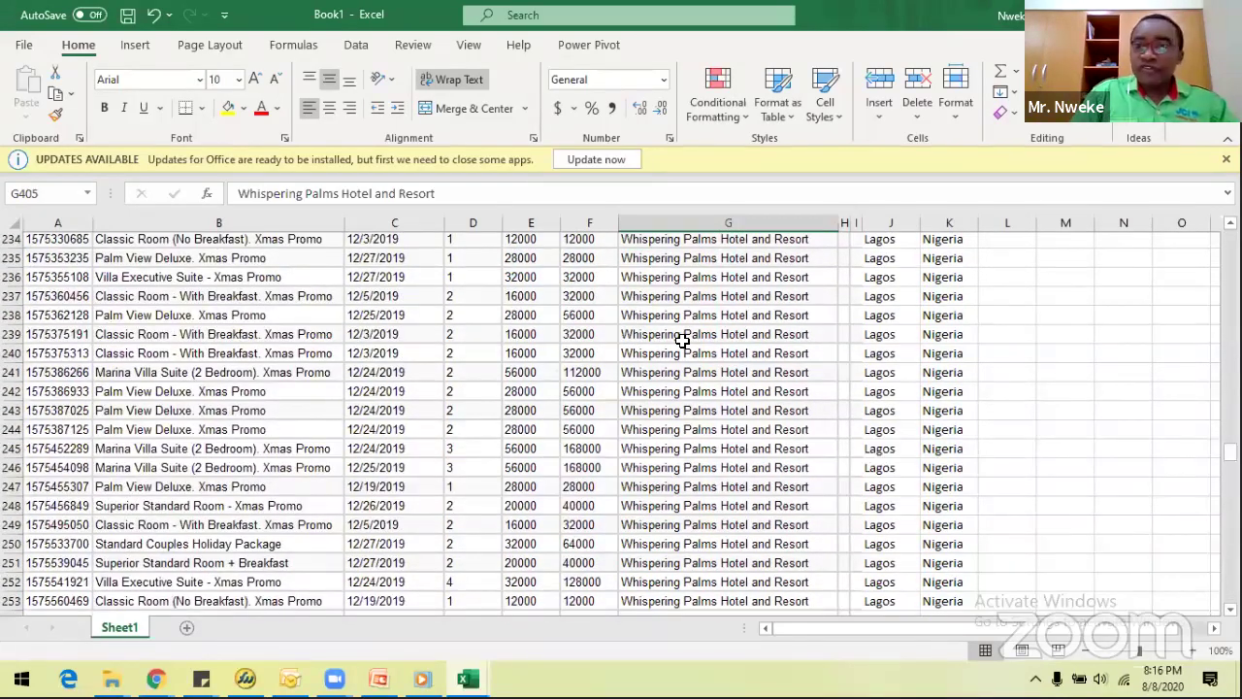
{"action": "scroll", "coordinate": [682, 345], "scroll_direction": "up", "scroll_amount": 20}
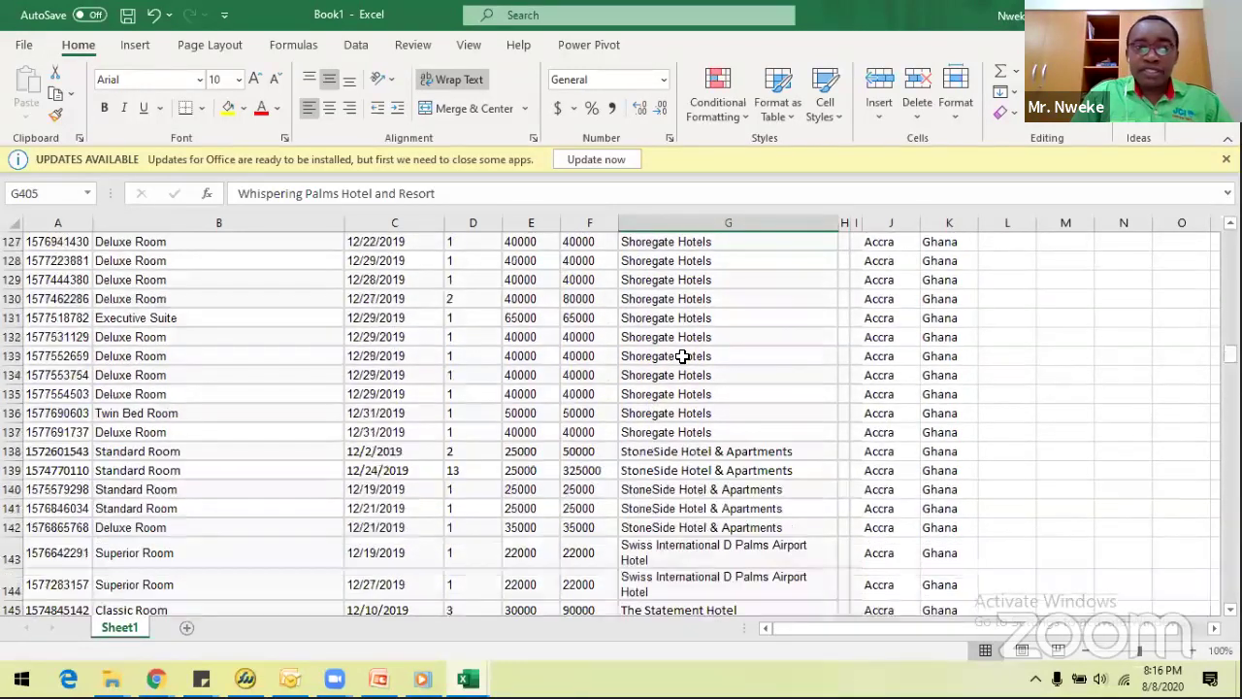
{"action": "scroll", "coordinate": [377, 350], "scroll_direction": "down", "scroll_amount": 3}
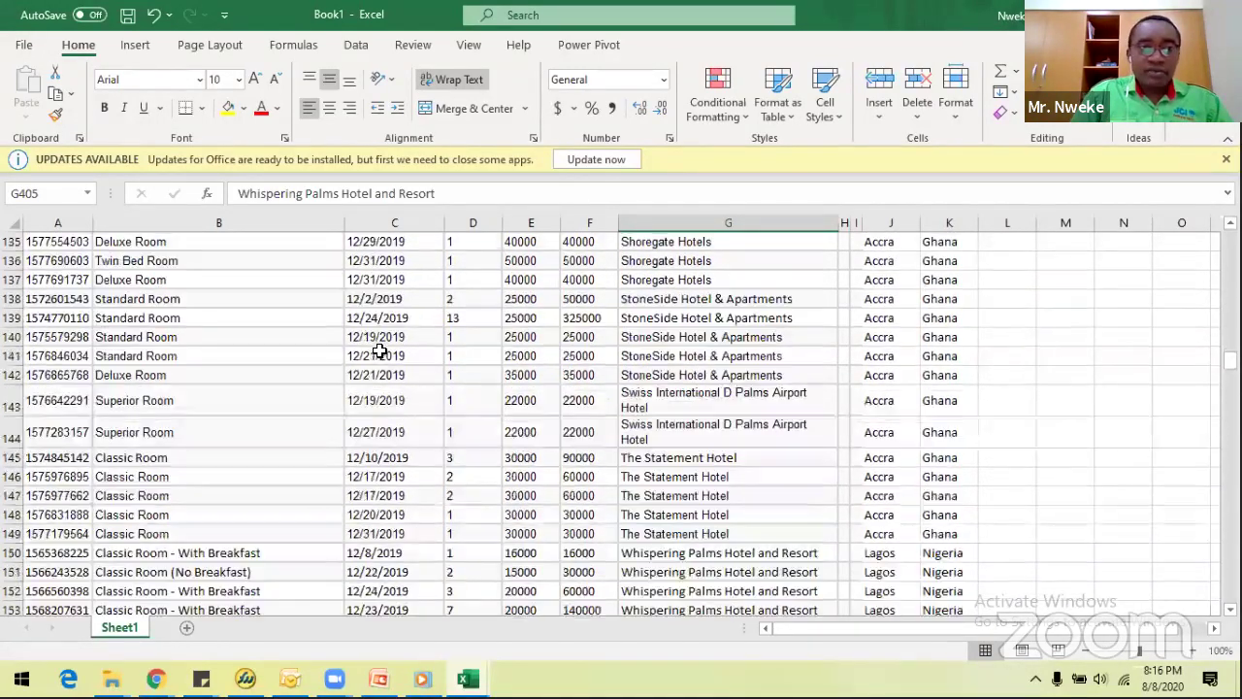
{"action": "left_click_drag", "start_coordinate": [832, 223], "coordinate": [855, 223]}
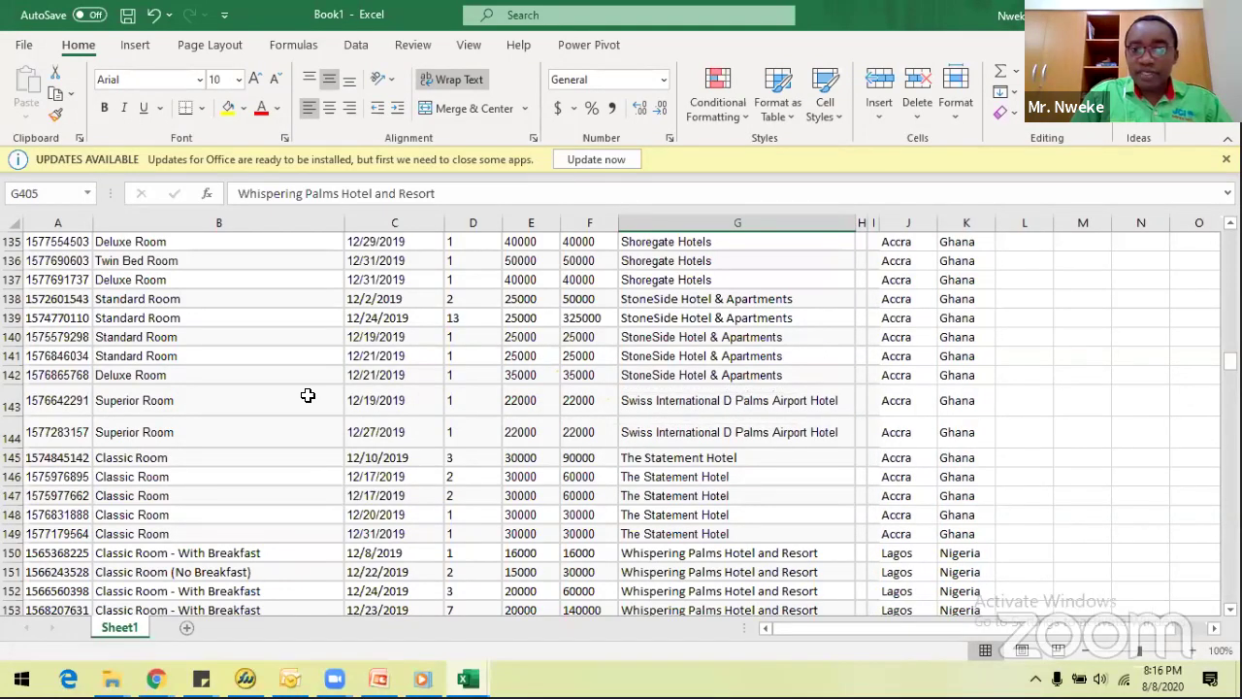
{"action": "left_click", "coordinate": [13, 223]}
{"action": "double_click", "coordinate": [24, 415]}
{"action": "left_click_drag", "start_coordinate": [476, 375], "coordinate": [490, 355]}
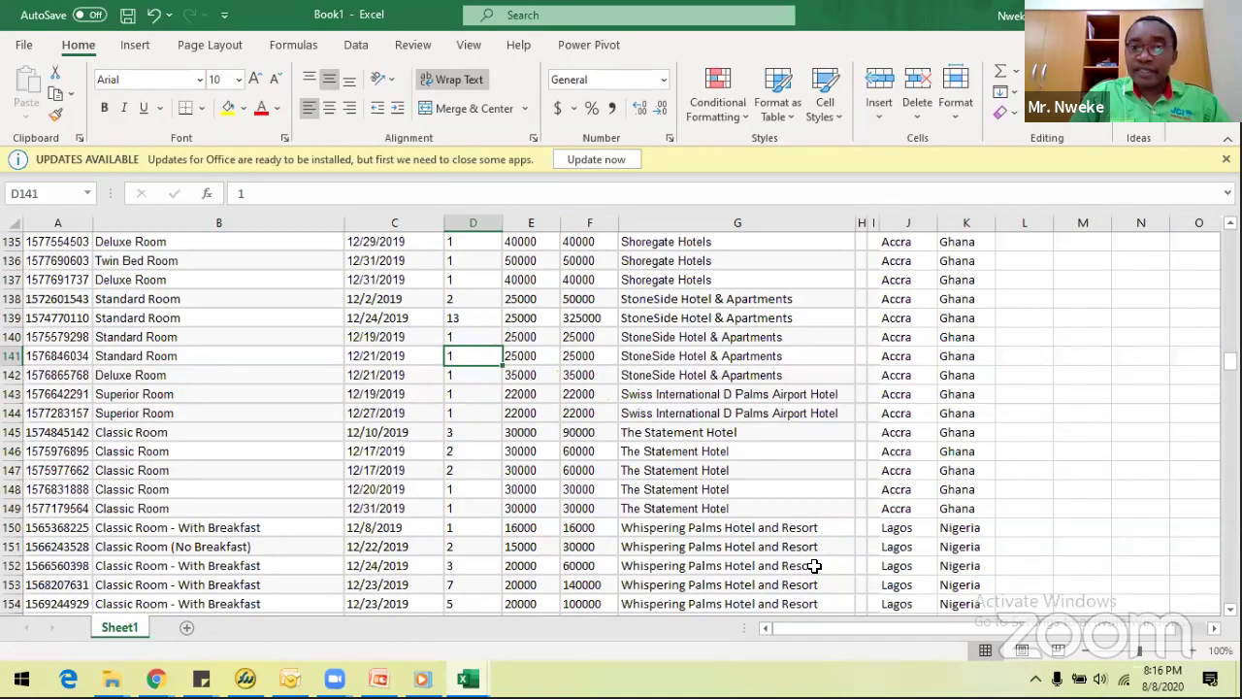
Delete the incomplete Classic Room booking in row 41, which lacks date, rate and hotel.
{"action": "scroll", "coordinate": [594, 386], "scroll_direction": "up", "scroll_amount": 17}
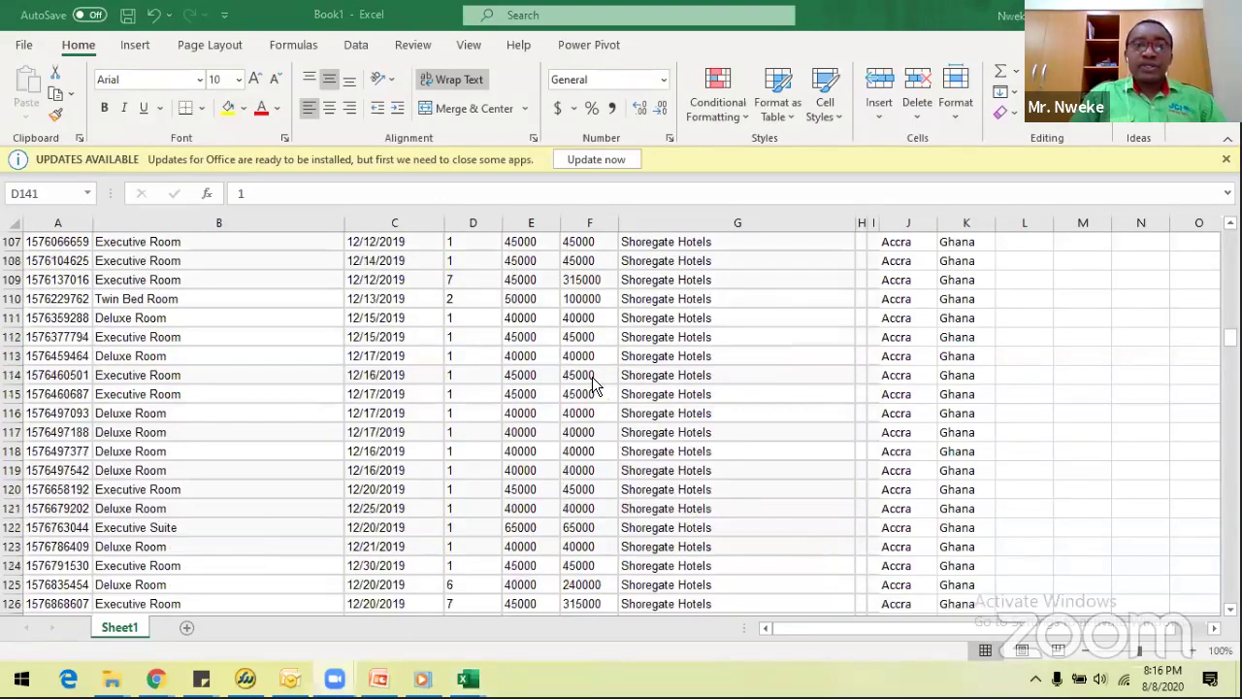
{"action": "scroll", "coordinate": [594, 387], "scroll_direction": "up", "scroll_amount": 8}
{"action": "scroll", "coordinate": [594, 386], "scroll_direction": "up", "scroll_amount": 13}
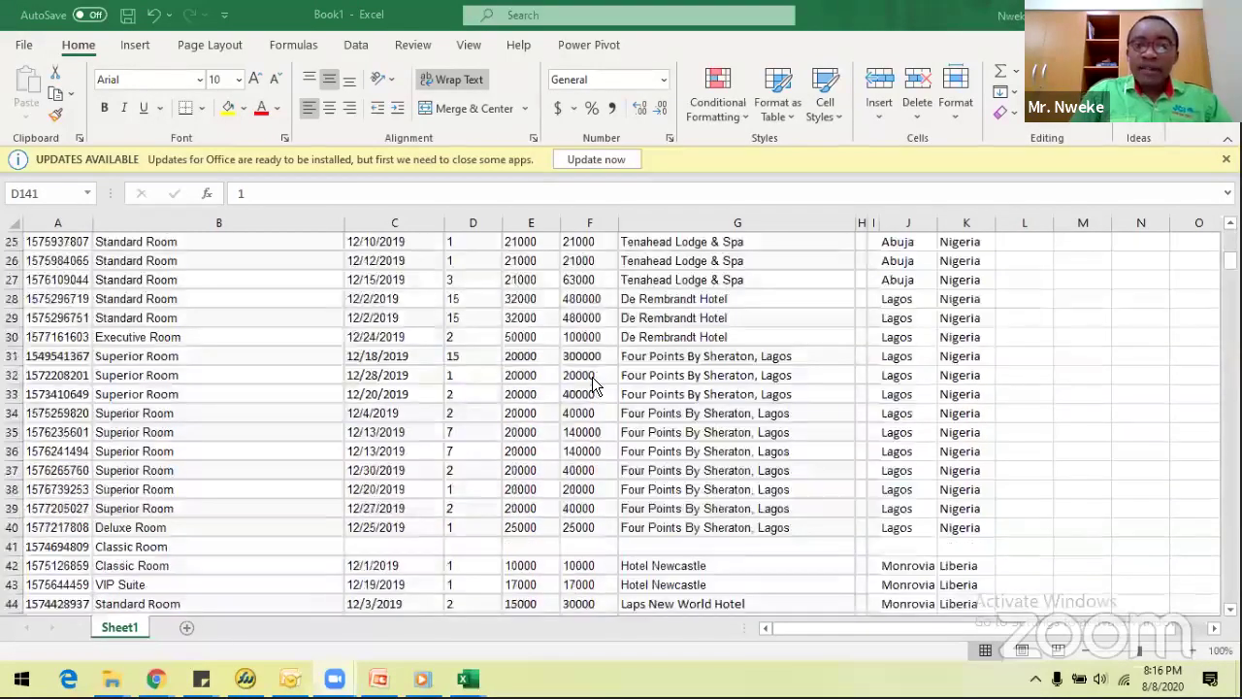
{"action": "scroll", "coordinate": [599, 389], "scroll_direction": "down", "scroll_amount": 4}
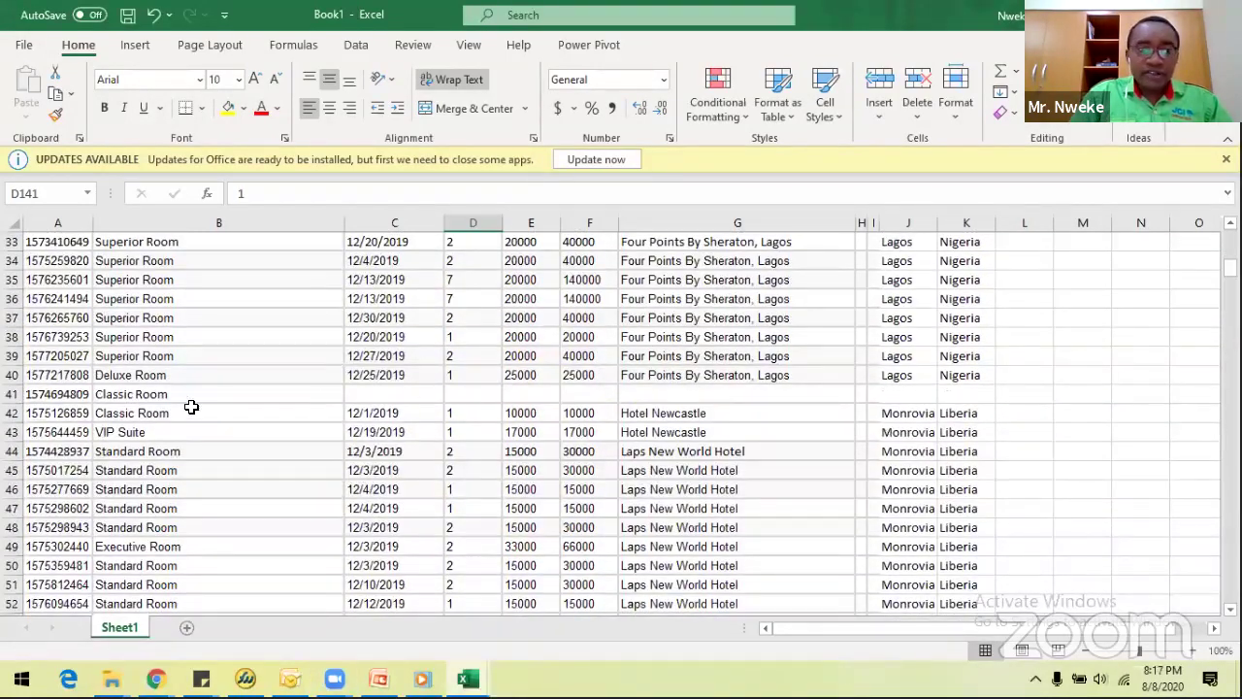
{"action": "left_click", "coordinate": [724, 392]}
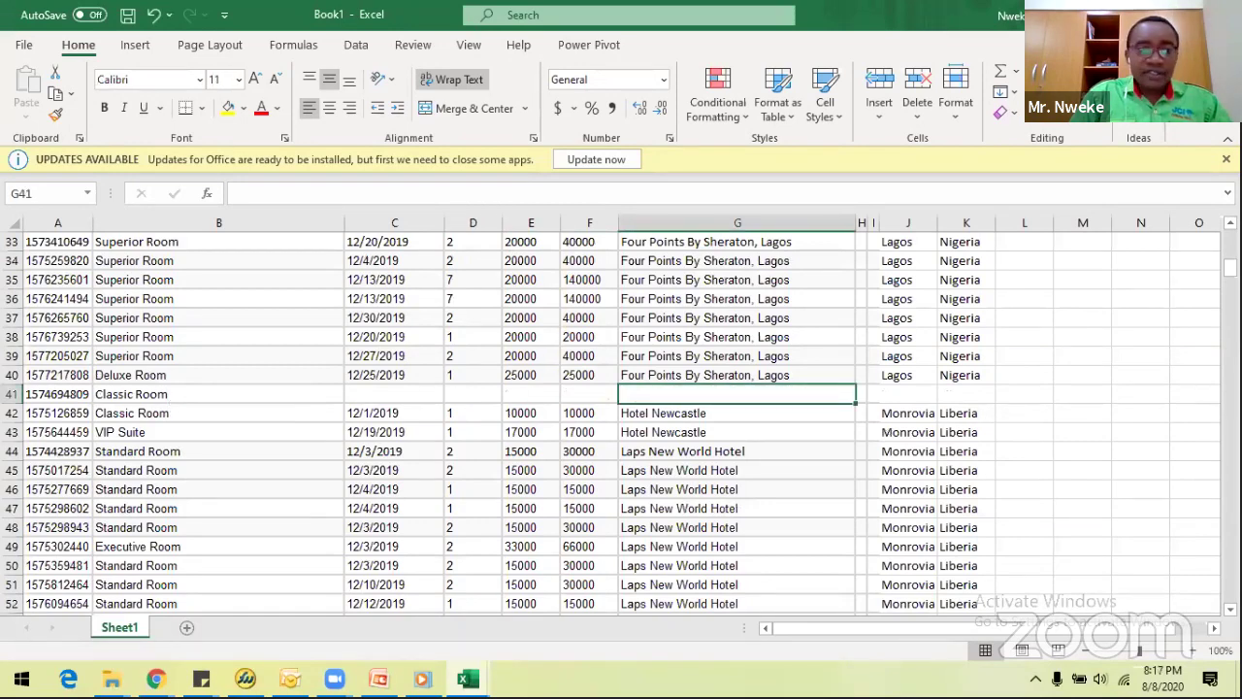
{"action": "left_click", "coordinate": [12, 396]}
{"action": "right_click", "coordinate": [12, 398]}
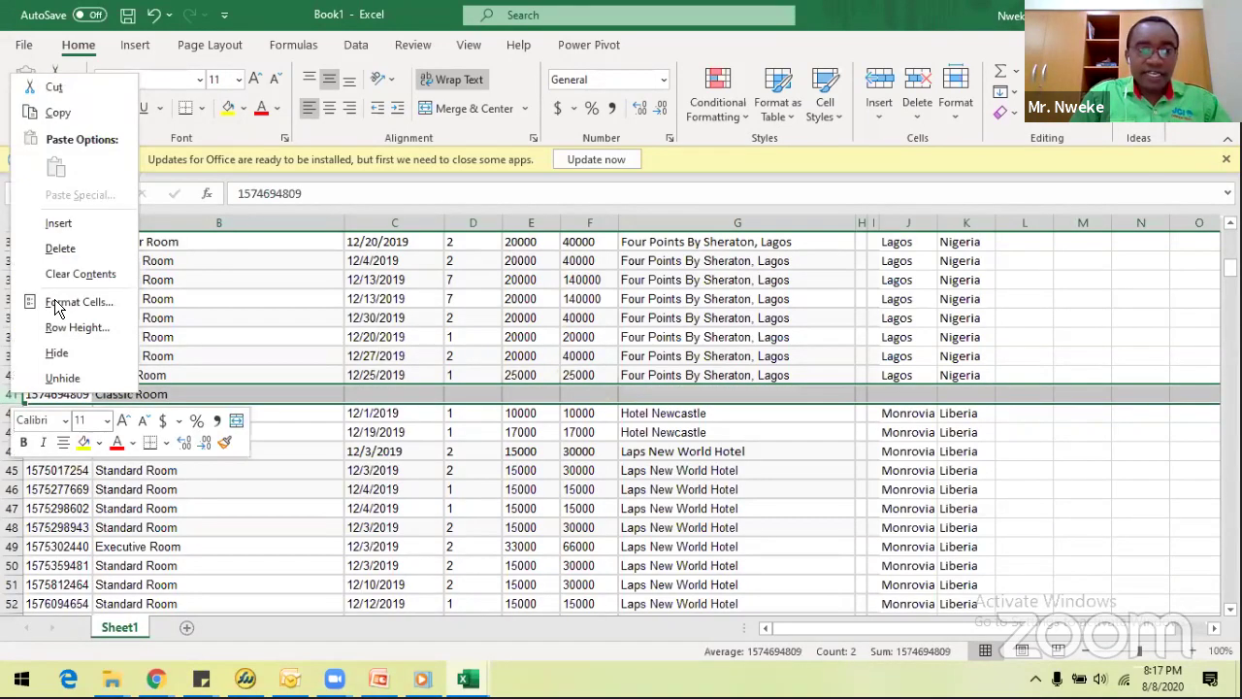
{"action": "left_click", "coordinate": [60, 251]}
{"action": "left_click", "coordinate": [589, 317]}
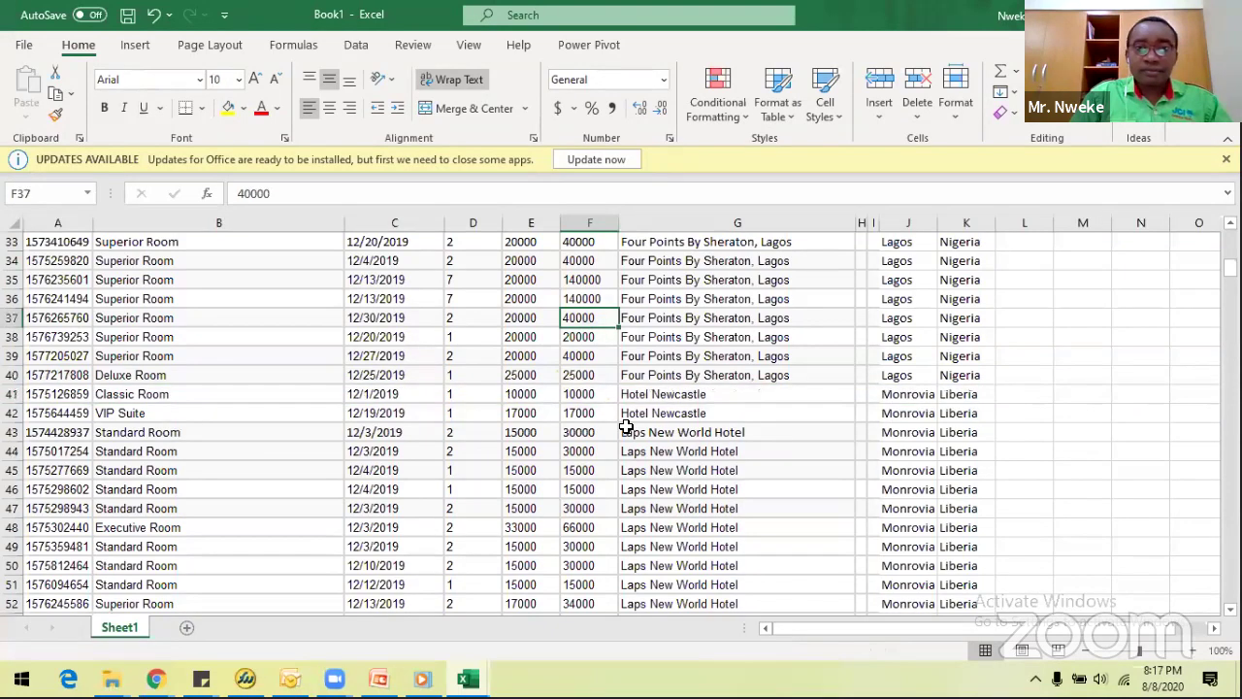
Reduce the height of header row 1 to a single text line.
{"action": "scroll", "coordinate": [551, 421], "scroll_direction": "up", "scroll_amount": 13}
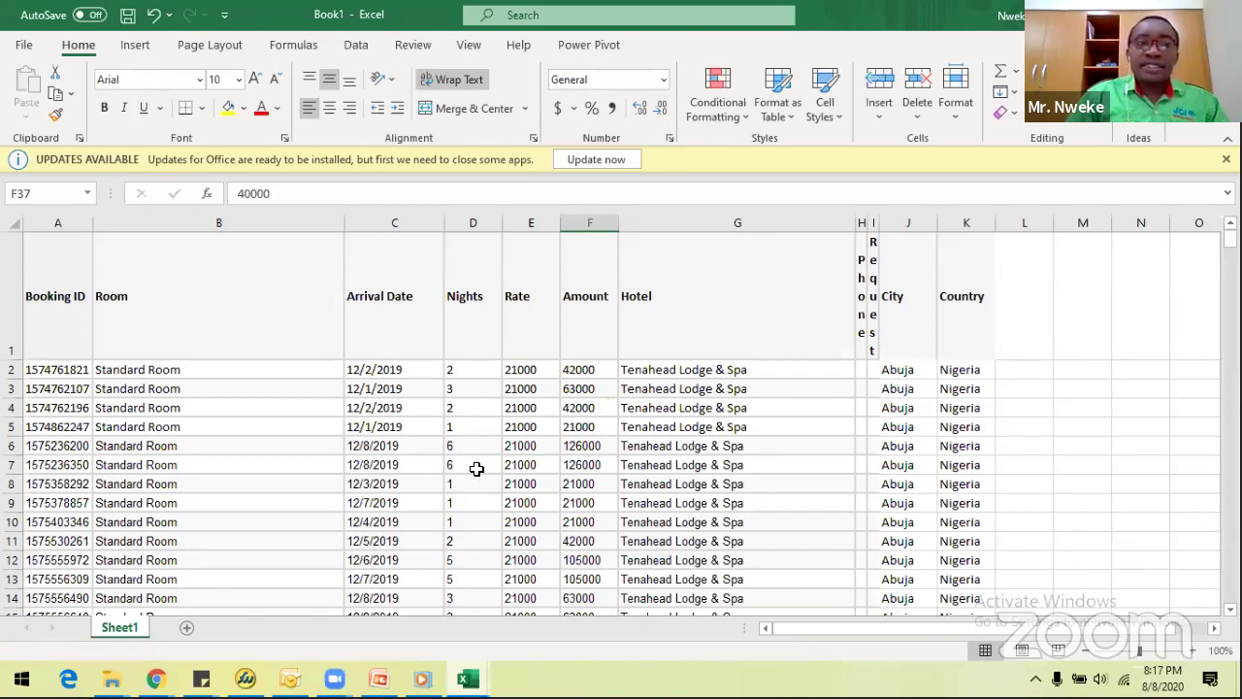
{"action": "left_click_drag", "start_coordinate": [12, 360], "coordinate": [8, 279]}
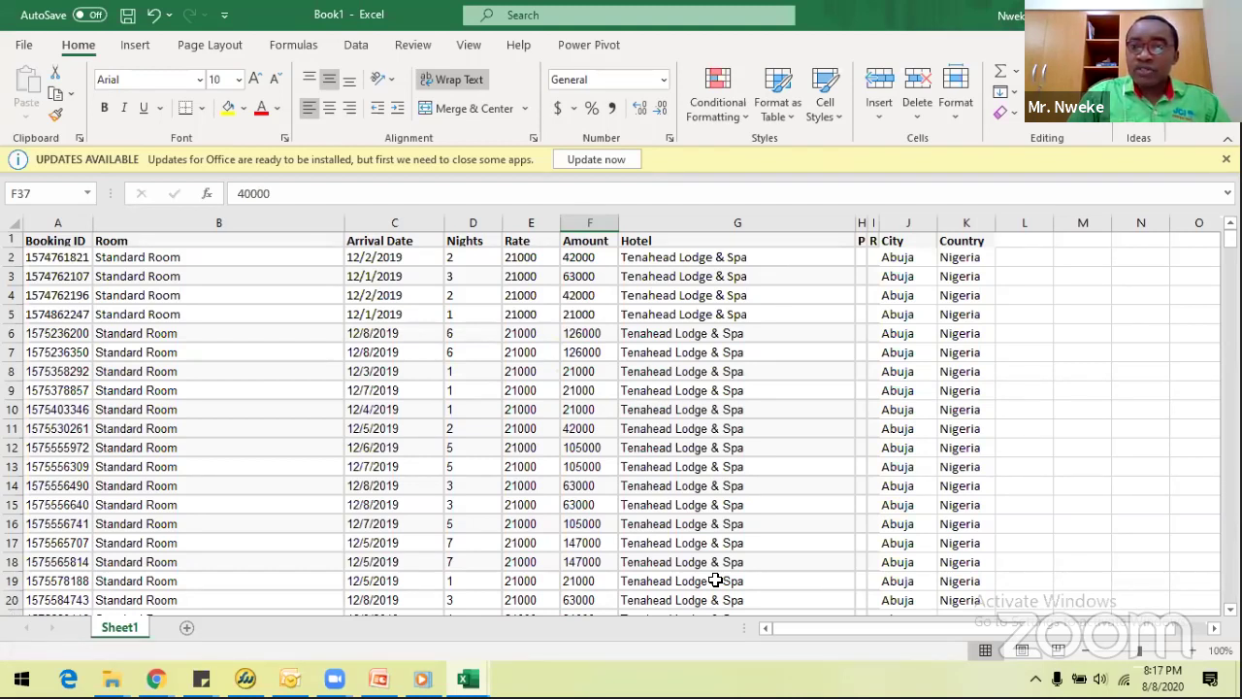
{"action": "left_click", "coordinate": [494, 397]}
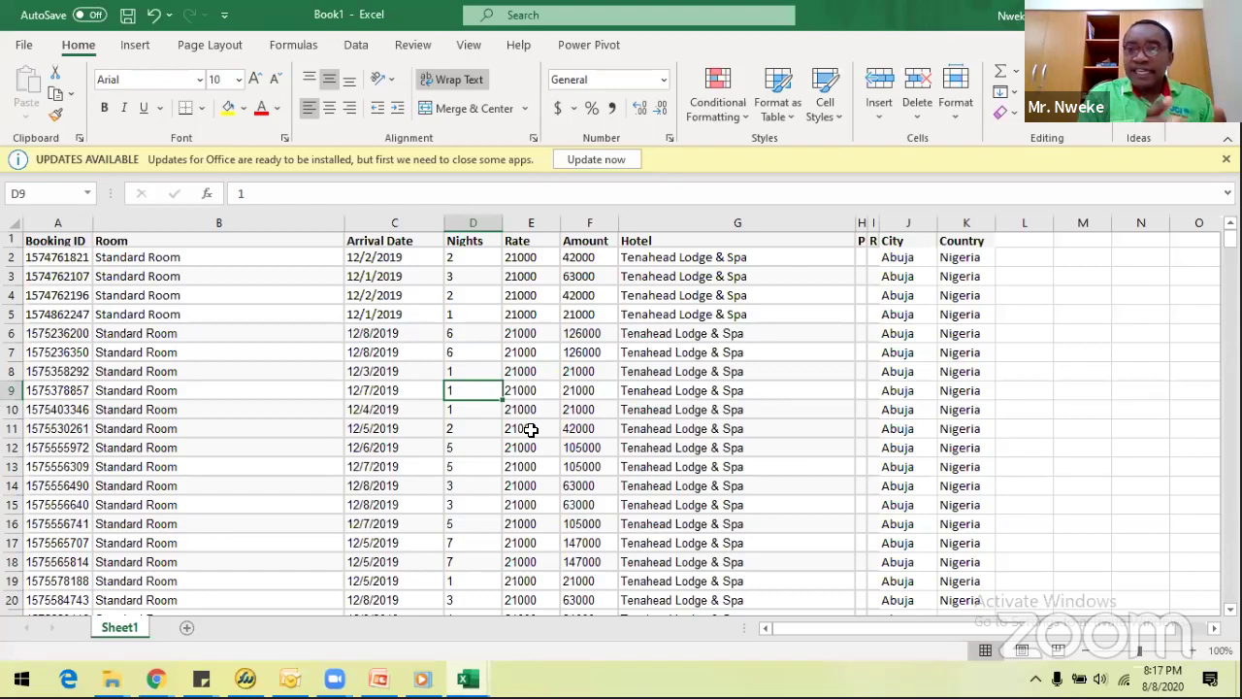
{"action": "left_click", "coordinate": [406, 369]}
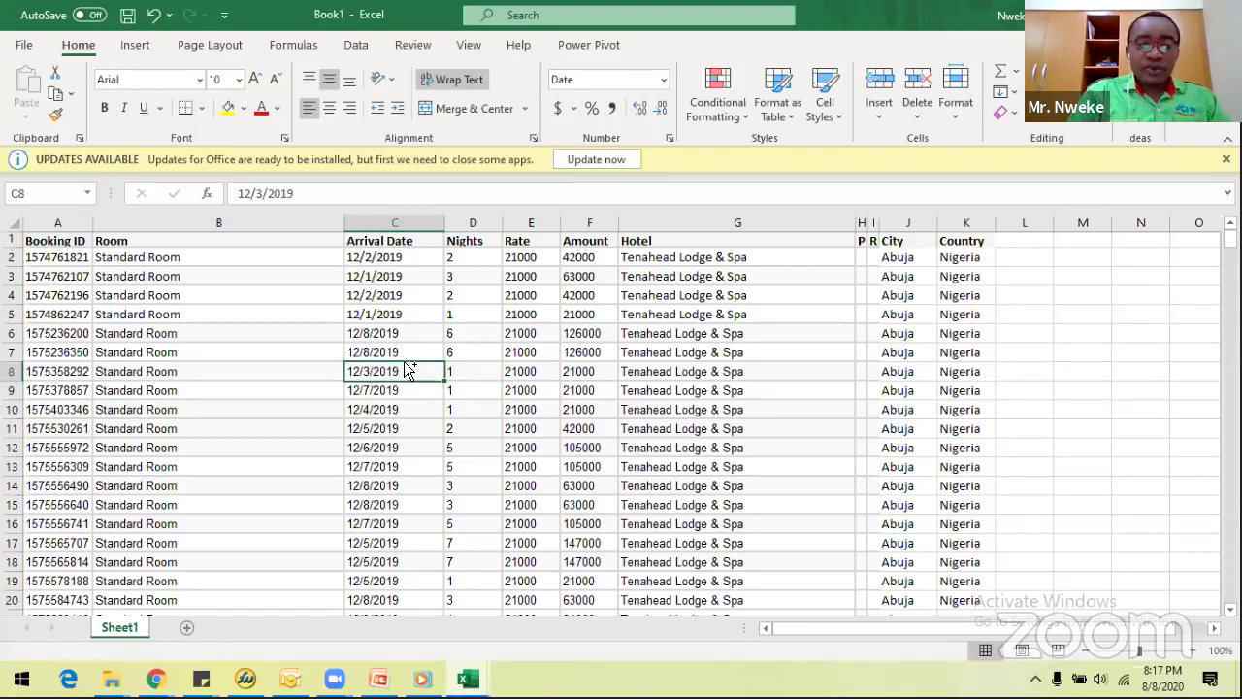
{"action": "key", "text": "ctrl+t"}
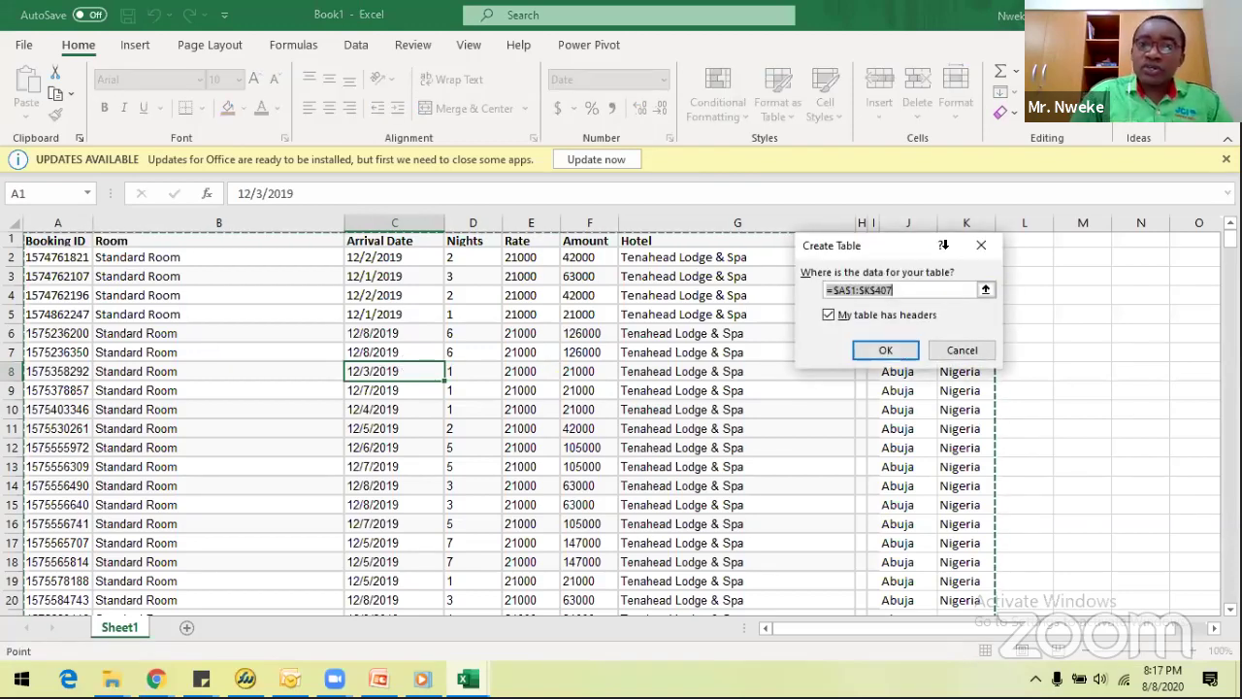
{"action": "left_click_drag", "start_coordinate": [882, 250], "coordinate": [398, 289]}
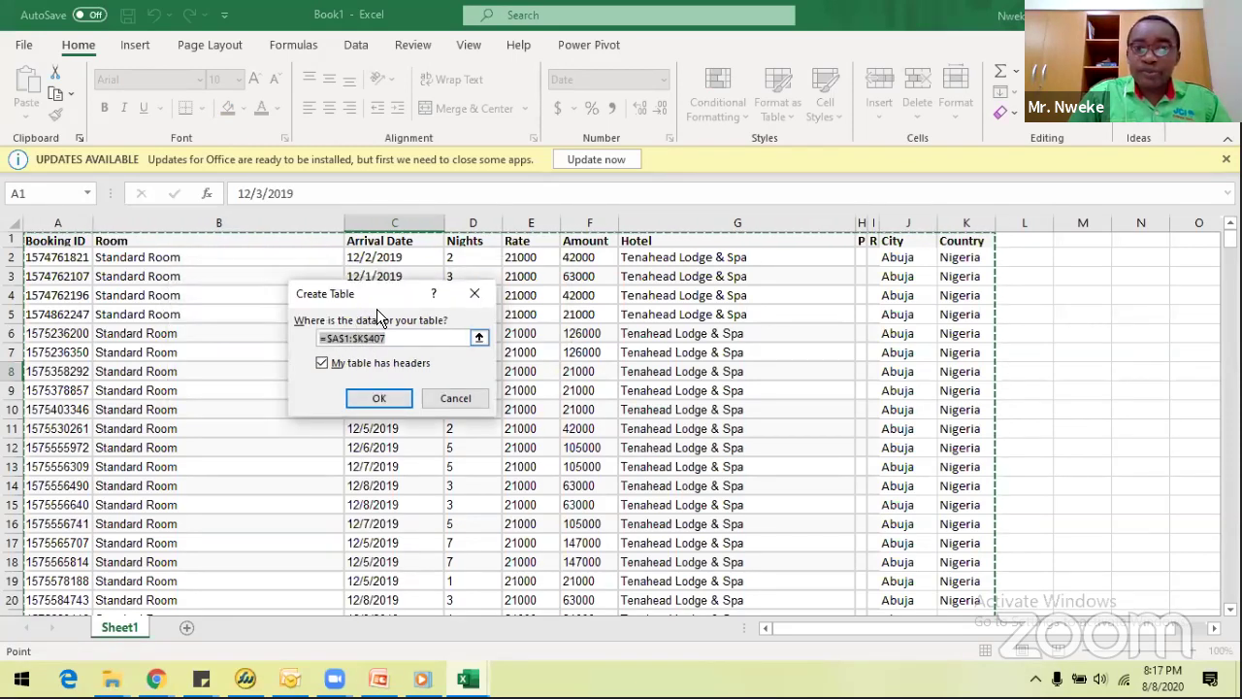
{"action": "left_click", "coordinate": [456, 398]}
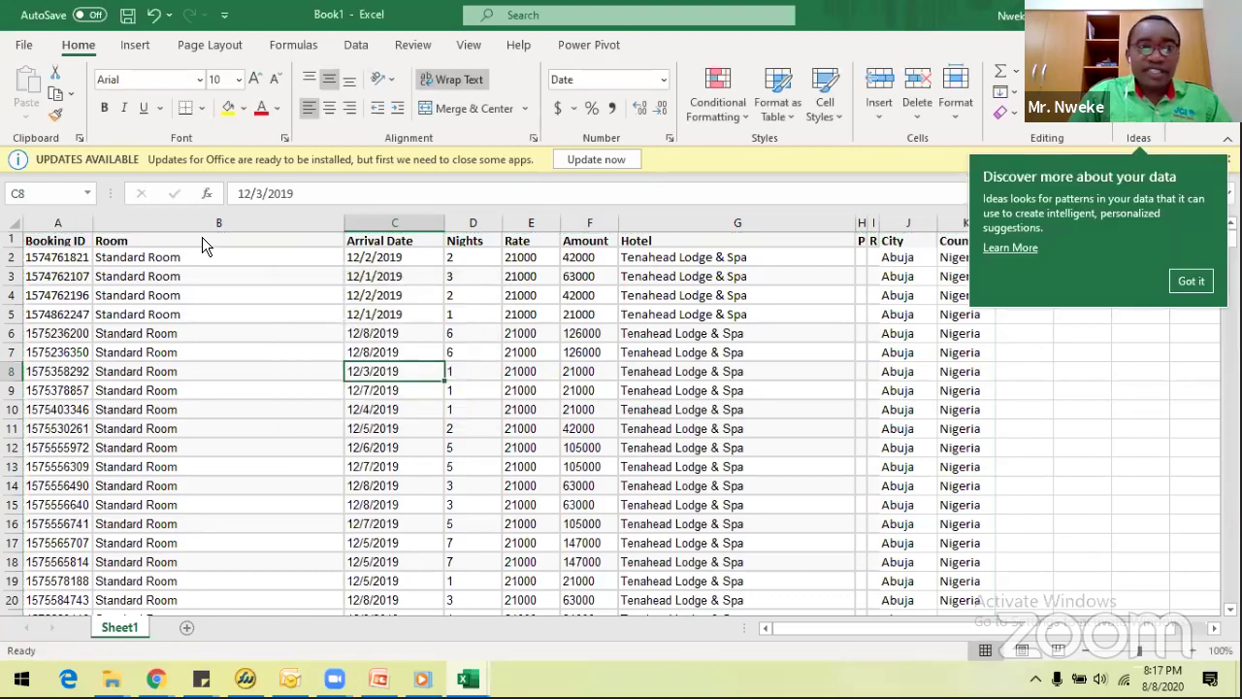
{"action": "left_click", "coordinate": [131, 49]}
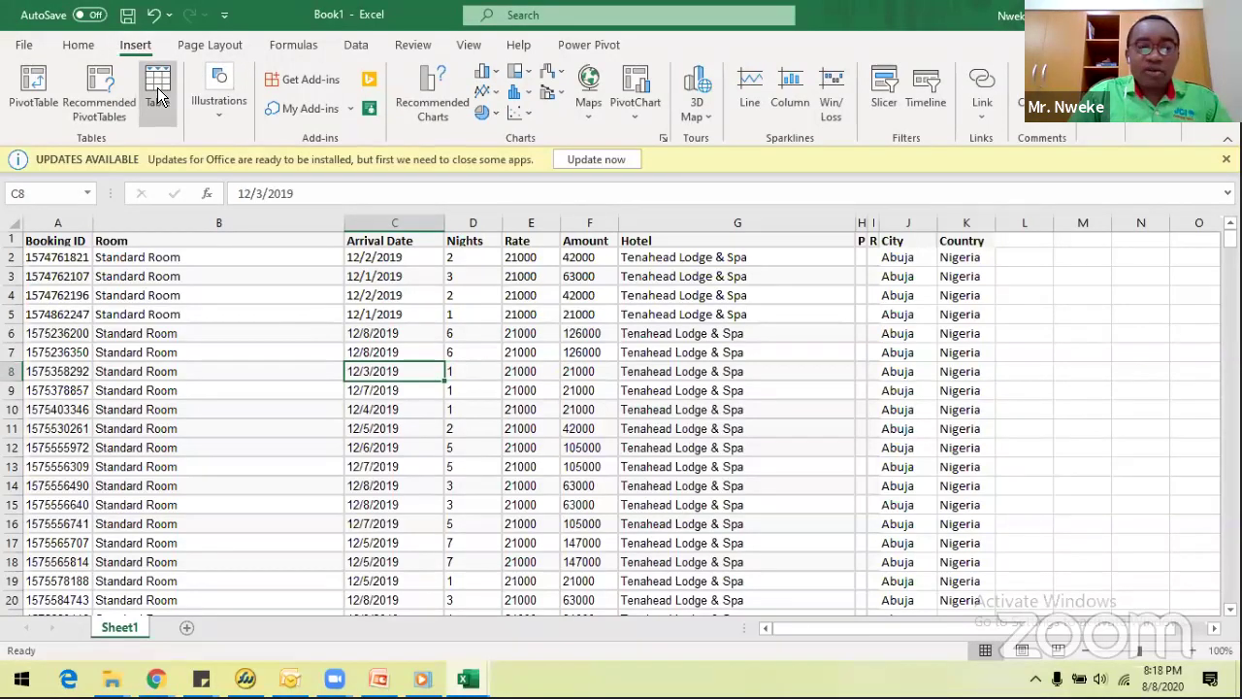
{"action": "left_click", "coordinate": [514, 390]}
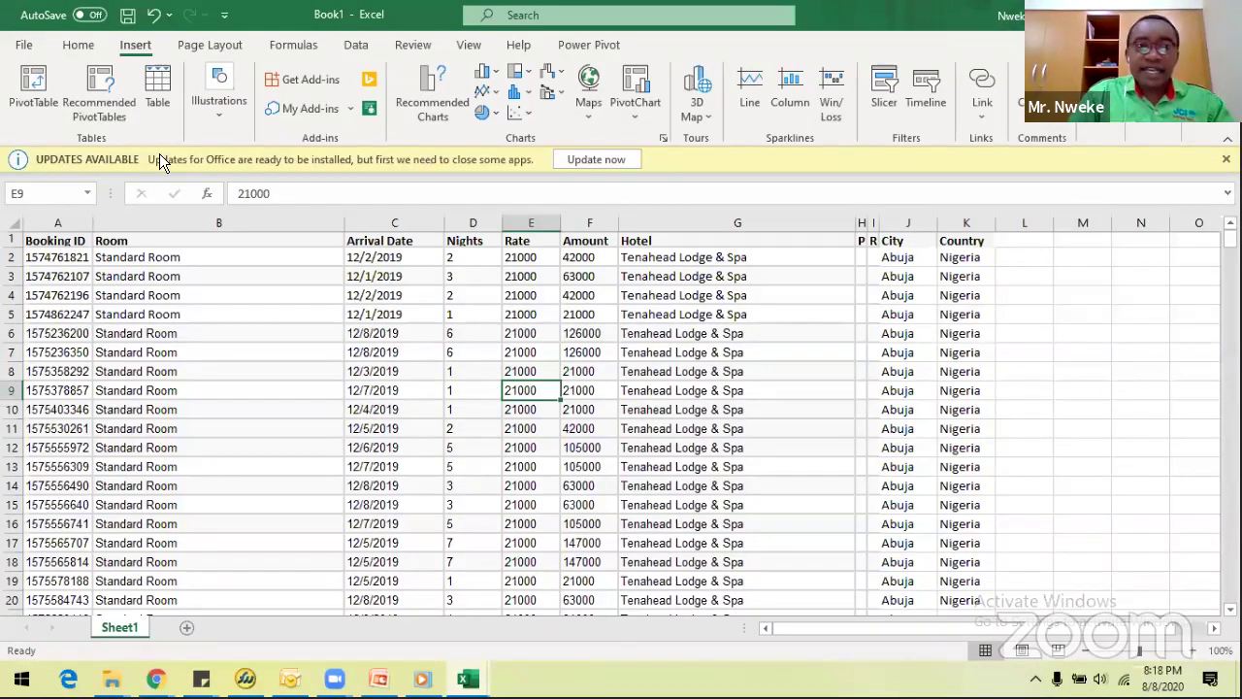
{"action": "left_click", "coordinate": [154, 100]}
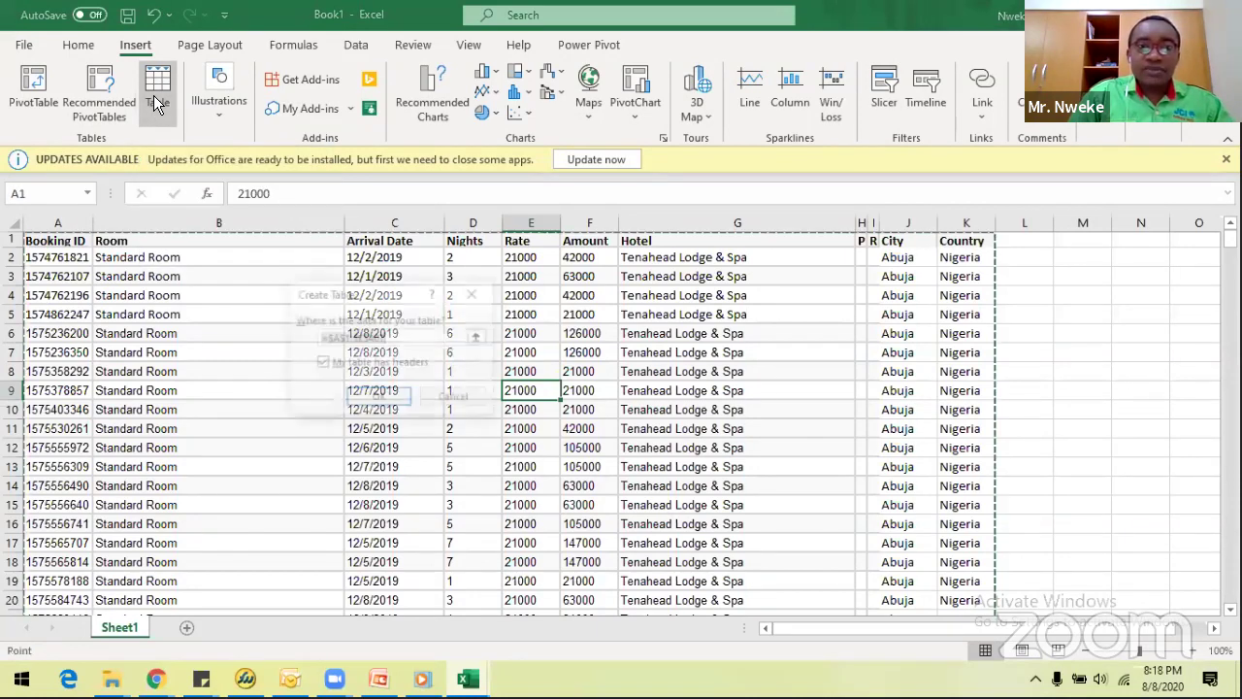
{"action": "left_click", "coordinate": [449, 400]}
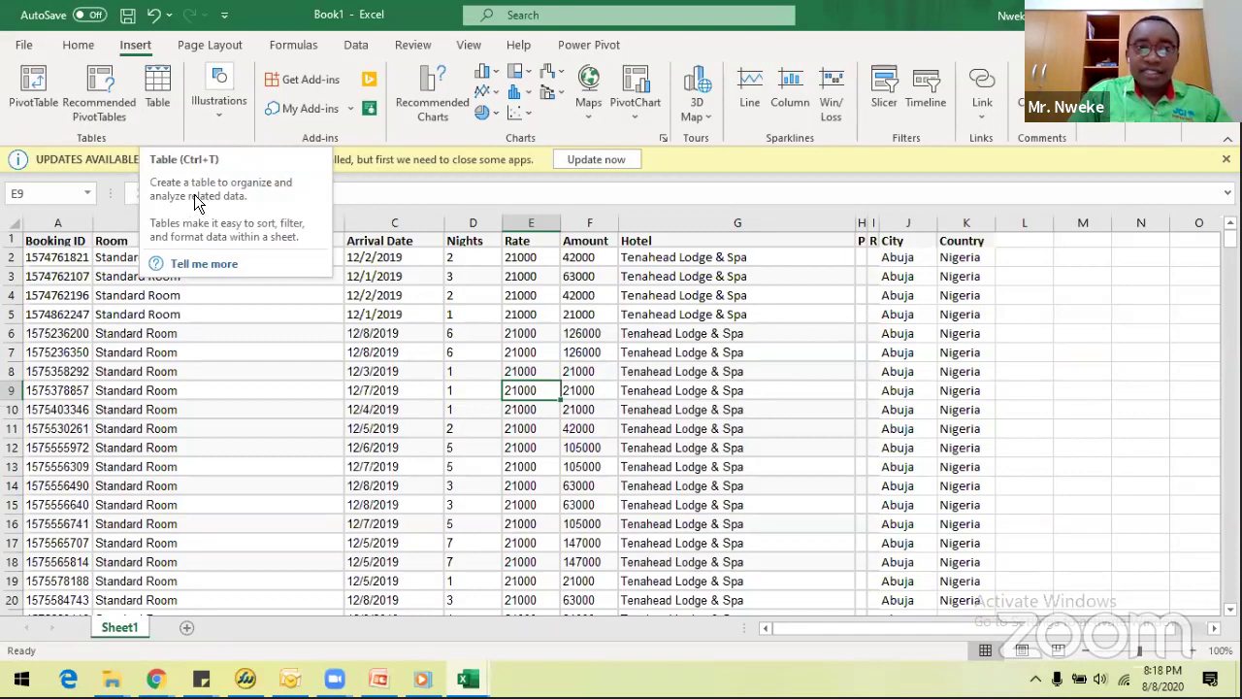
Convert the bookings range A1:K407 into a table, keeping the first row as its headers.
{"action": "left_click", "coordinate": [161, 93]}
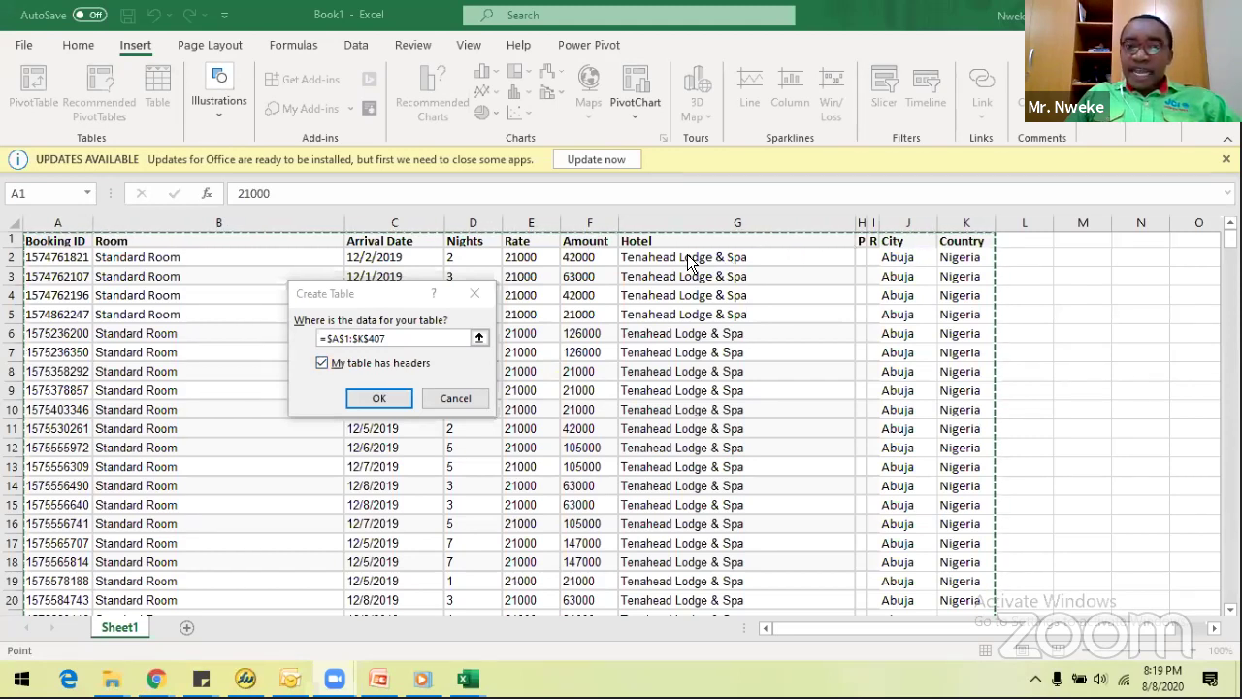
{"action": "left_click", "coordinate": [338, 361]}
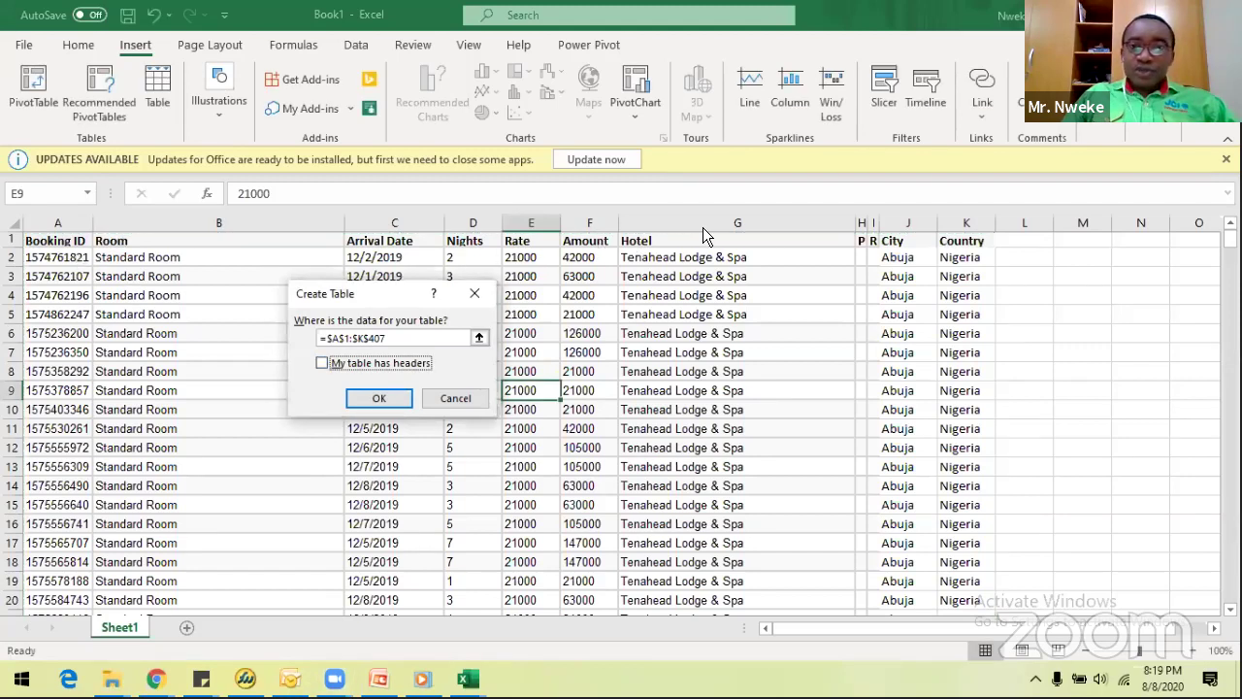
{"action": "left_click", "coordinate": [322, 364]}
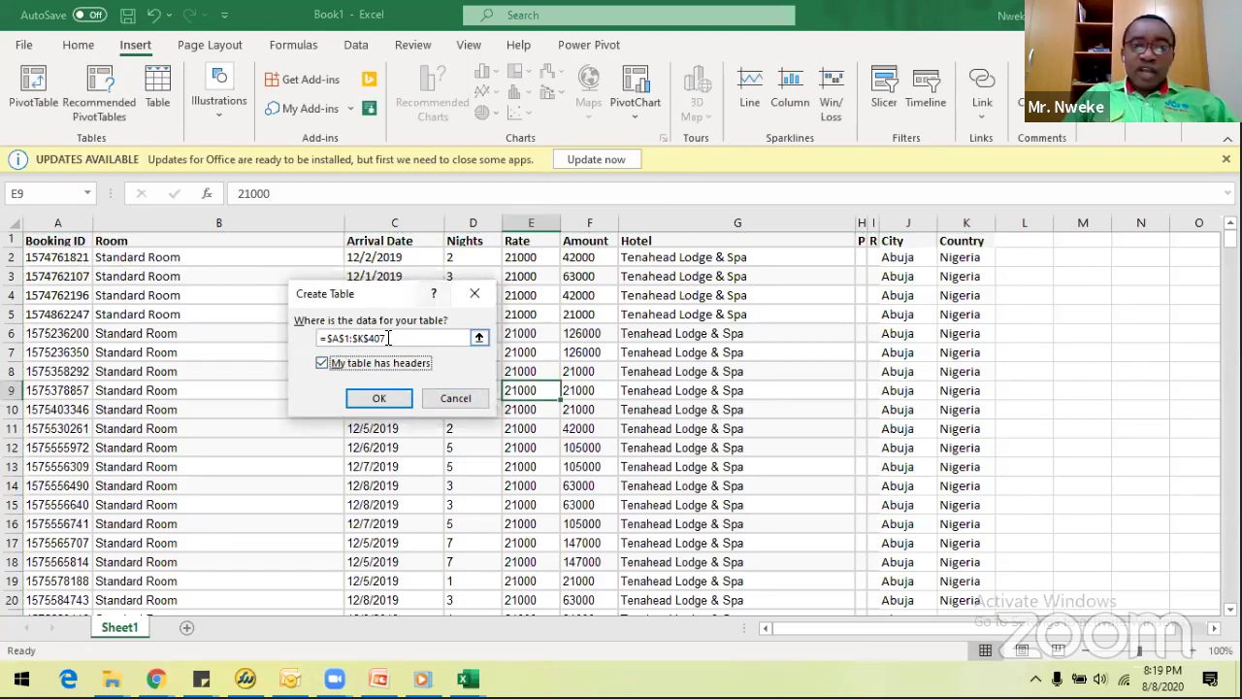
{"action": "left_click", "coordinate": [379, 400]}
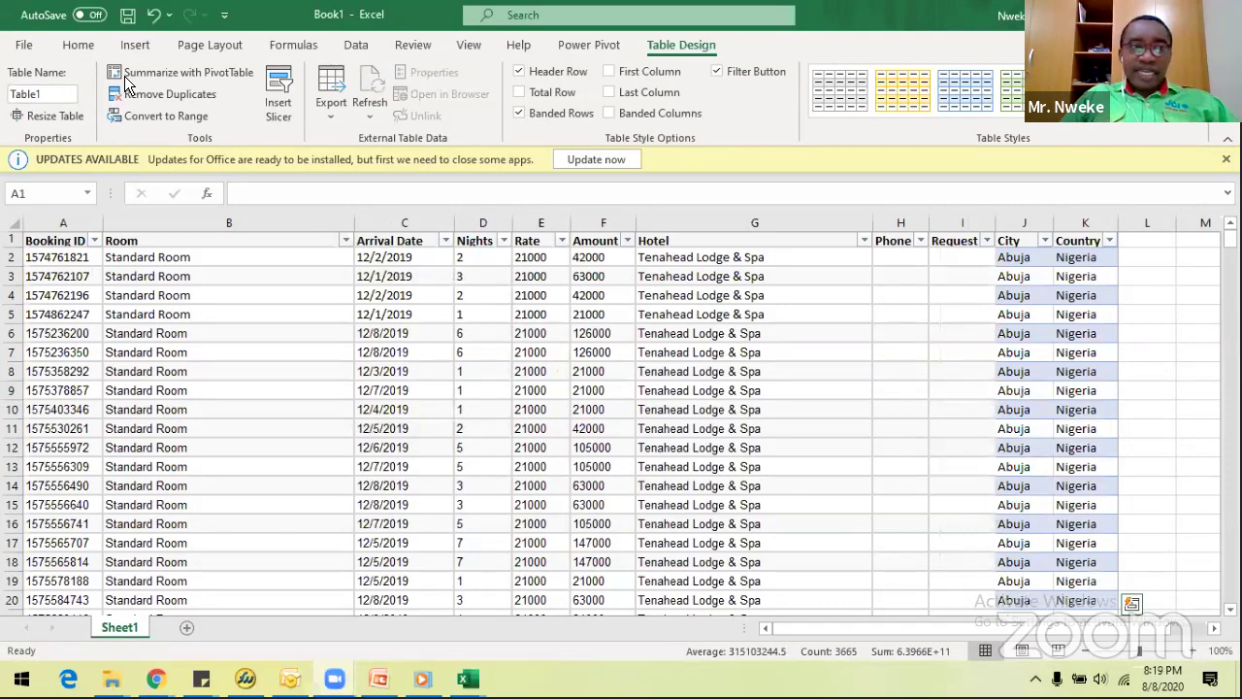
Rename the bookings table as RawData.
{"action": "left_click", "coordinate": [28, 93]}
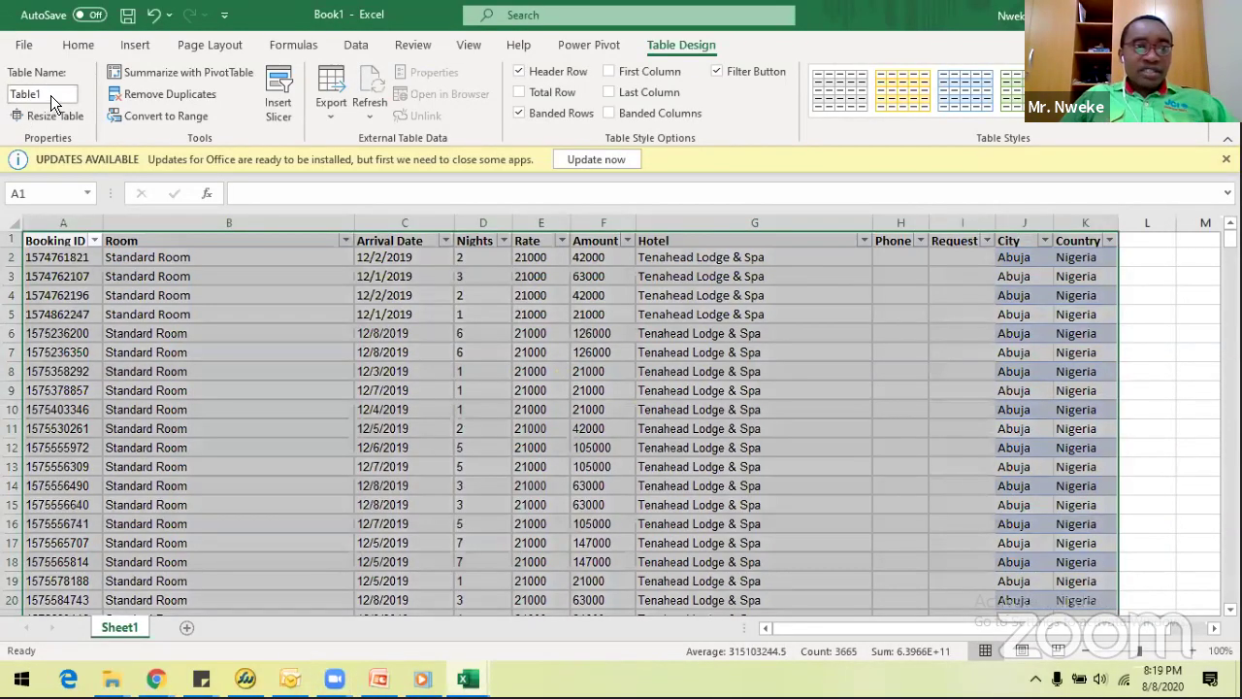
{"action": "left_click", "coordinate": [52, 95]}
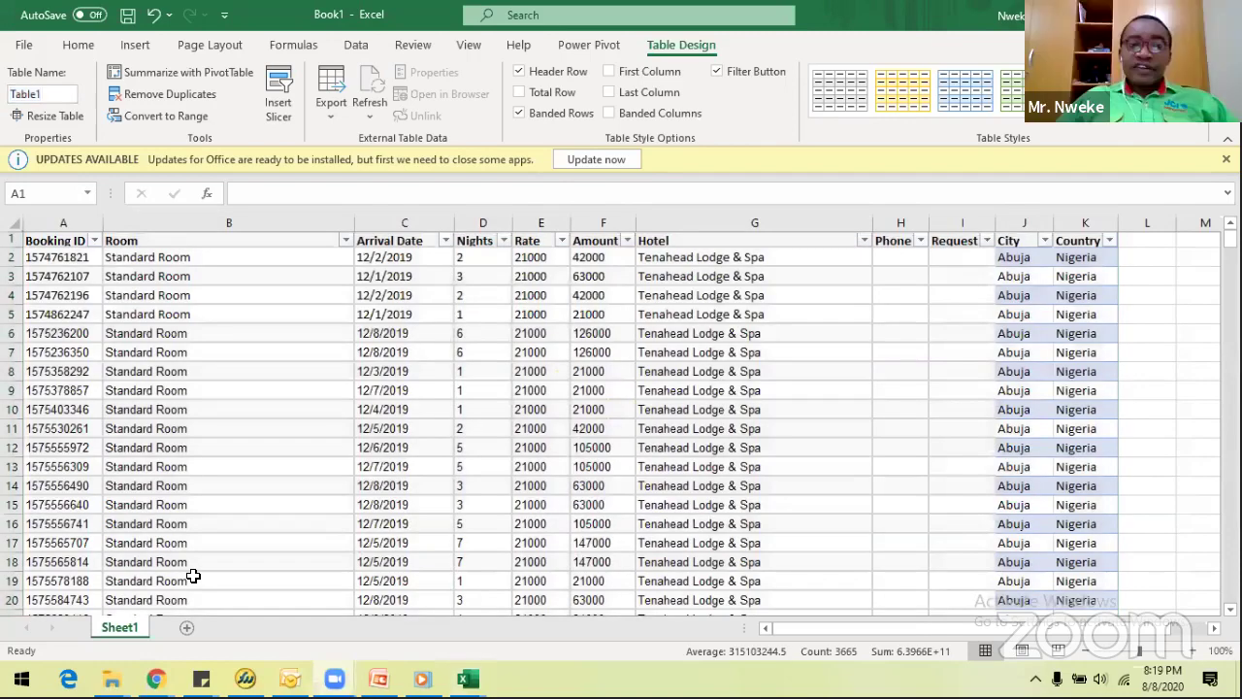
{"action": "left_click", "coordinate": [55, 92]}
{"action": "left_click", "coordinate": [52, 95]}
{"action": "key", "text": "shift+Left"}
{"action": "key", "text": "shift+Left"}
{"action": "key", "text": "shift+Left"}
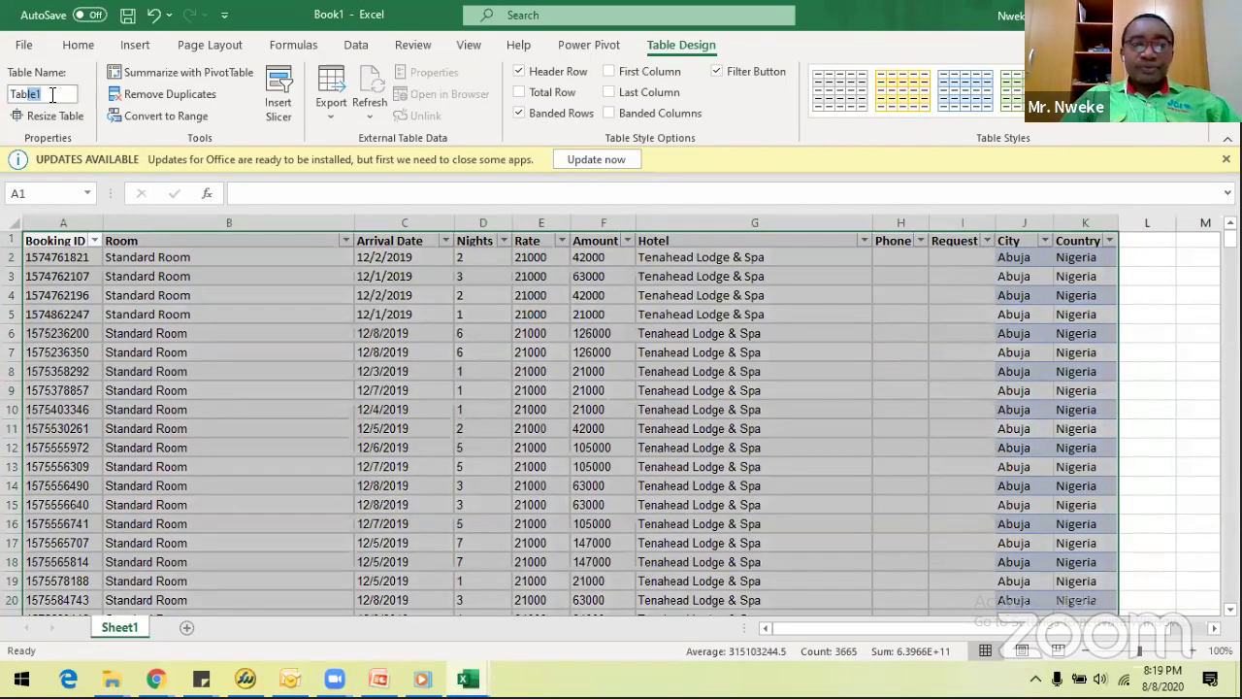
{"action": "key", "text": "BackSpace"}
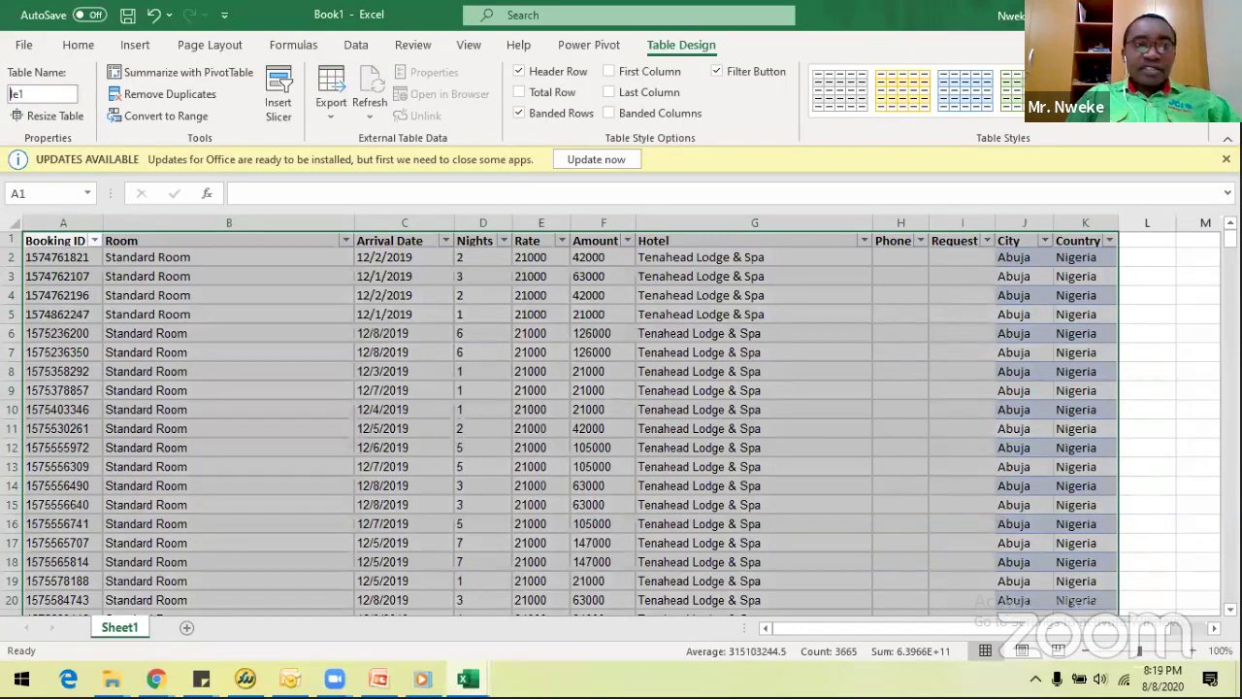
{"action": "key", "text": "Delete"}
{"action": "key", "text": "Delete"}
{"action": "key", "text": "Delete"}
{"action": "type", "text": "Raw"}
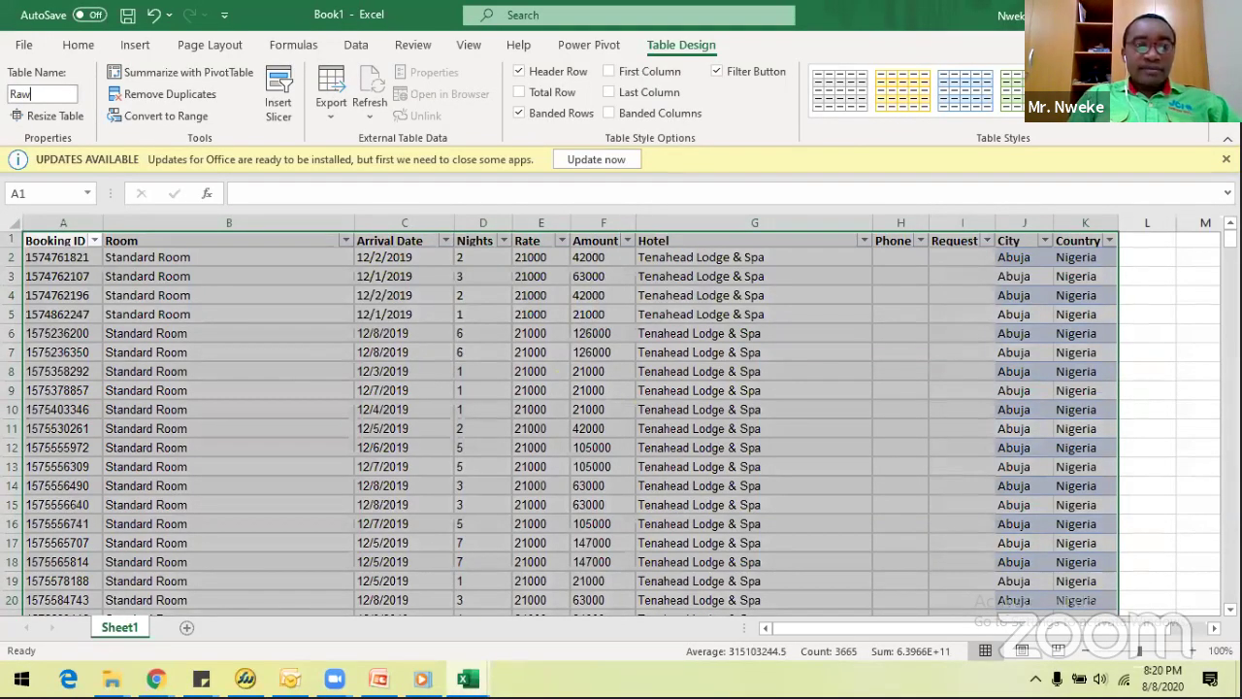
{"action": "type", "text": "Data"}
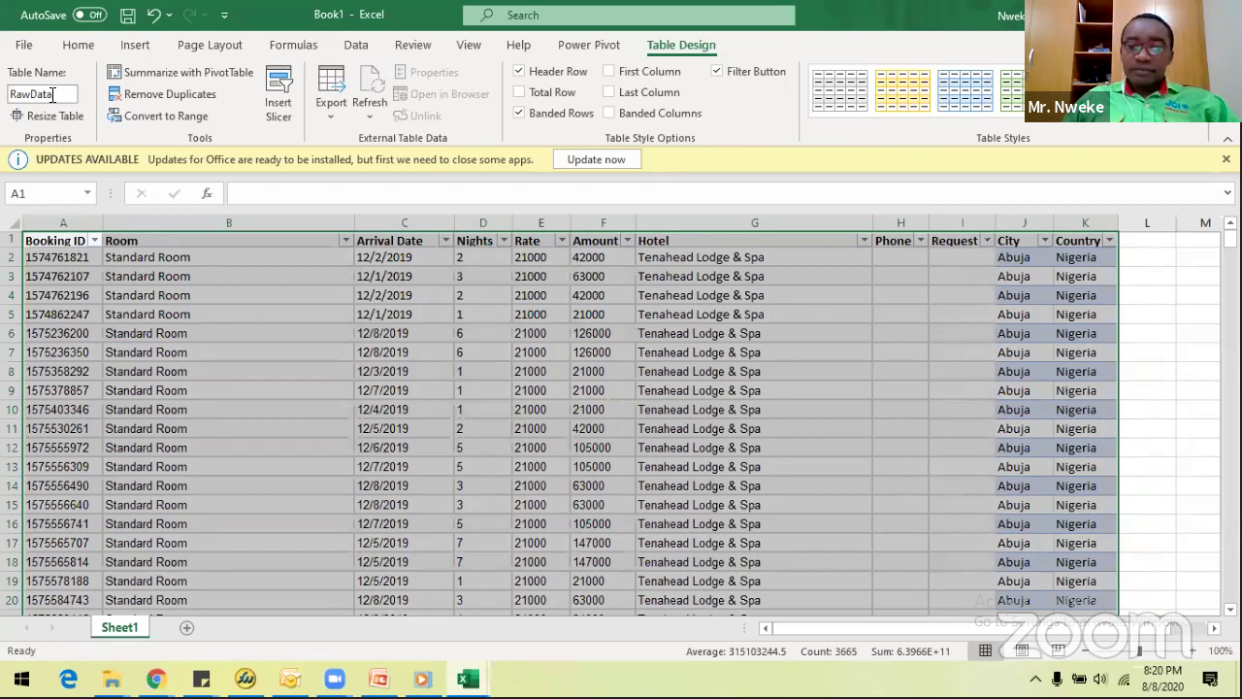
{"action": "key", "text": "Return"}
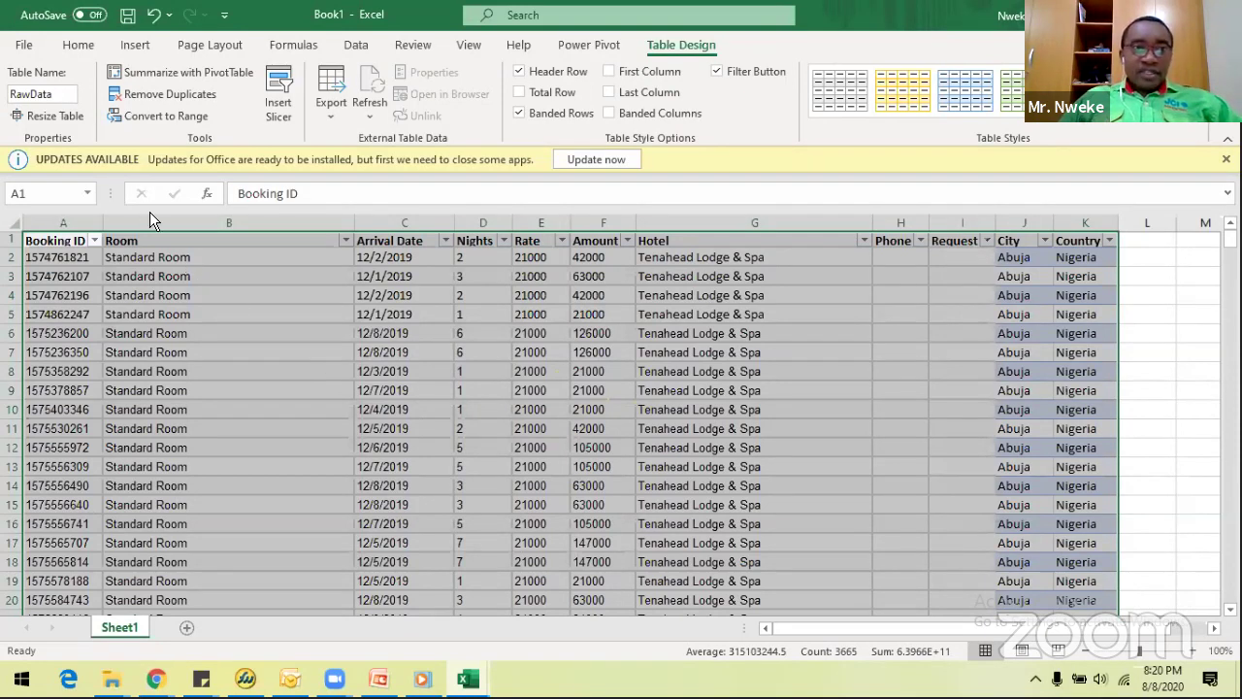
{"action": "left_click", "coordinate": [165, 77]}
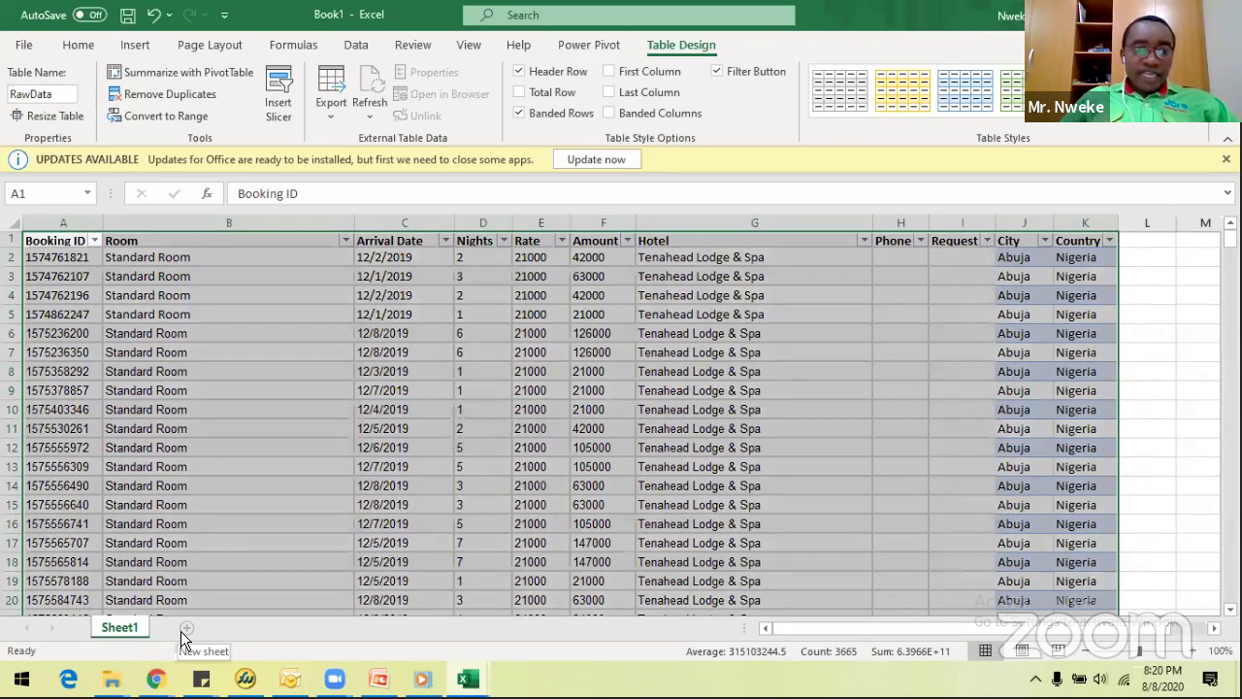
Add two new worksheets to the workbook and rename the bookings sheet as Source Data.
{"action": "left_click", "coordinate": [186, 627]}
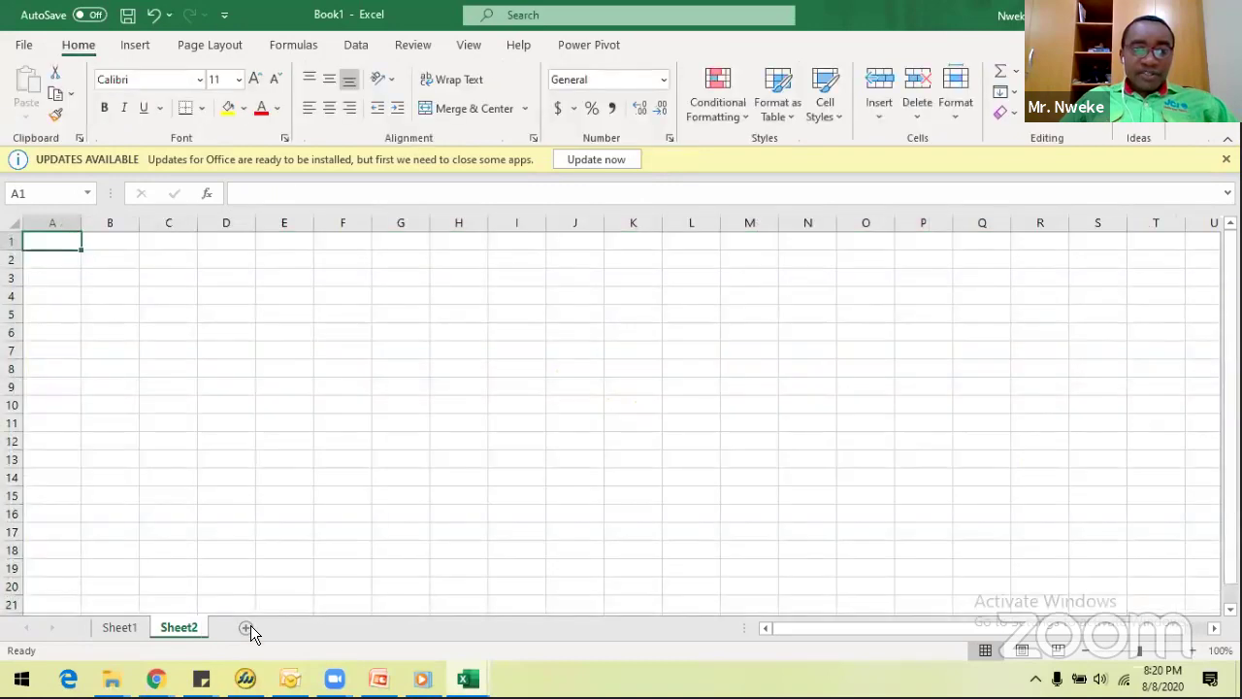
{"action": "left_click", "coordinate": [250, 627]}
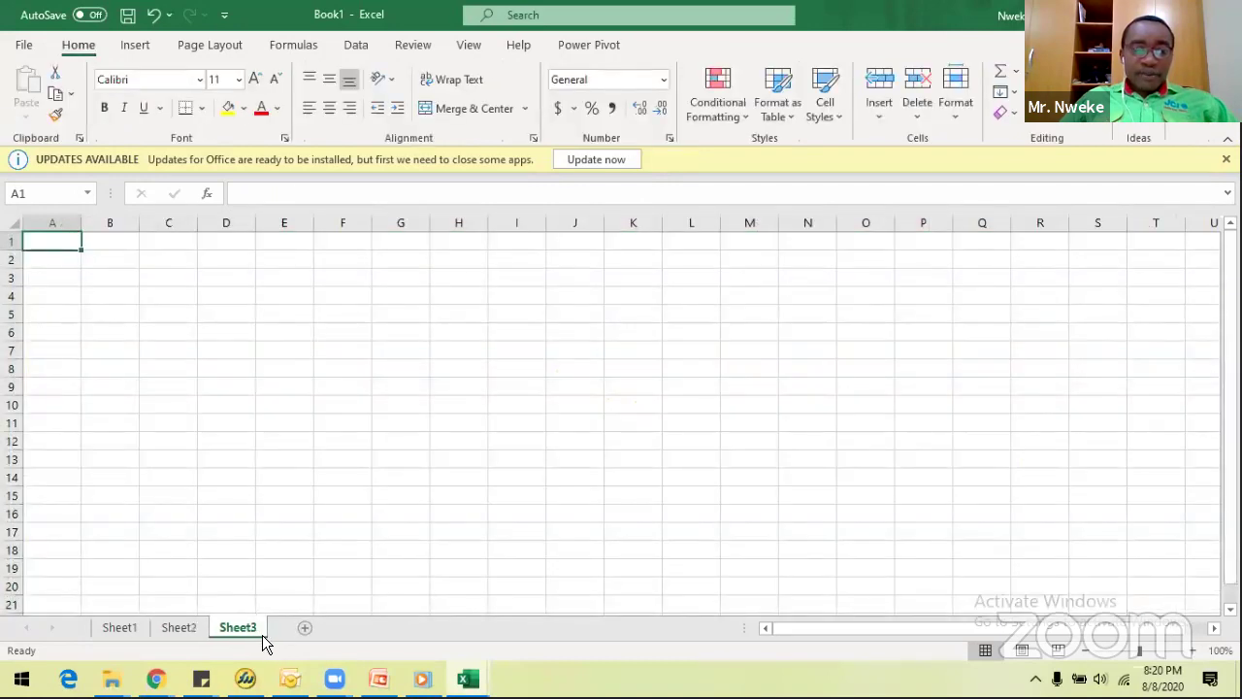
{"action": "left_click", "coordinate": [118, 627]}
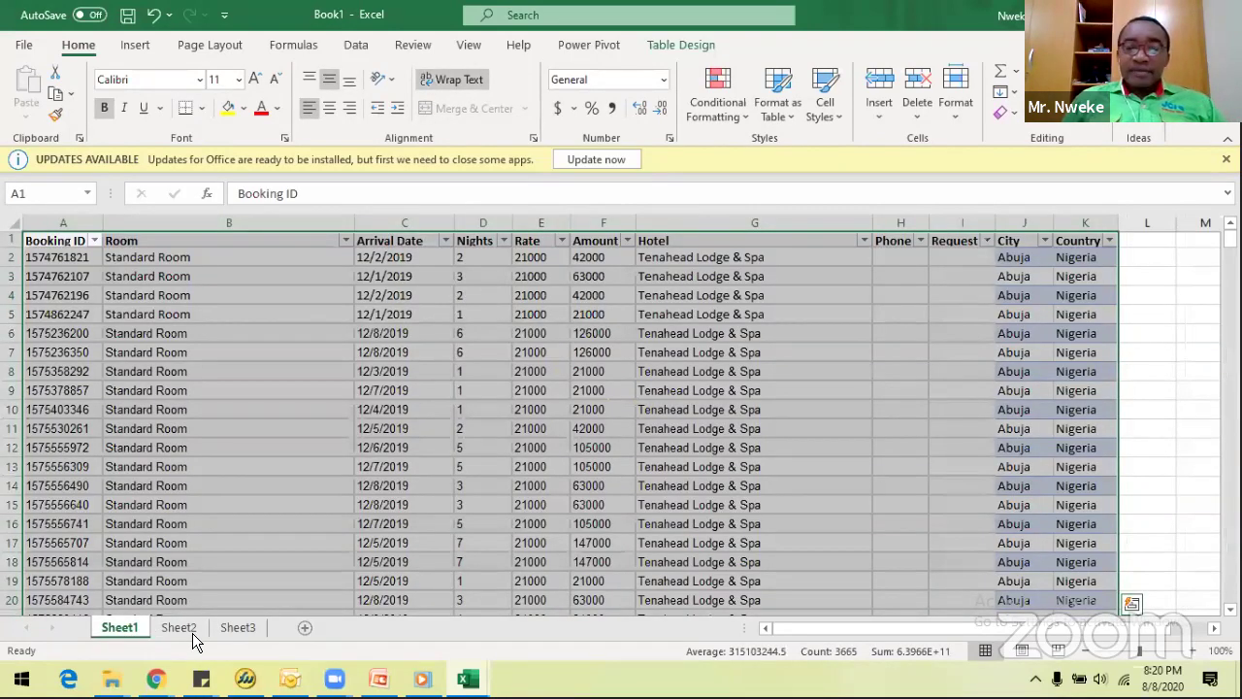
{"action": "double_click", "coordinate": [136, 629]}
{"action": "type", "text": "Sou"}
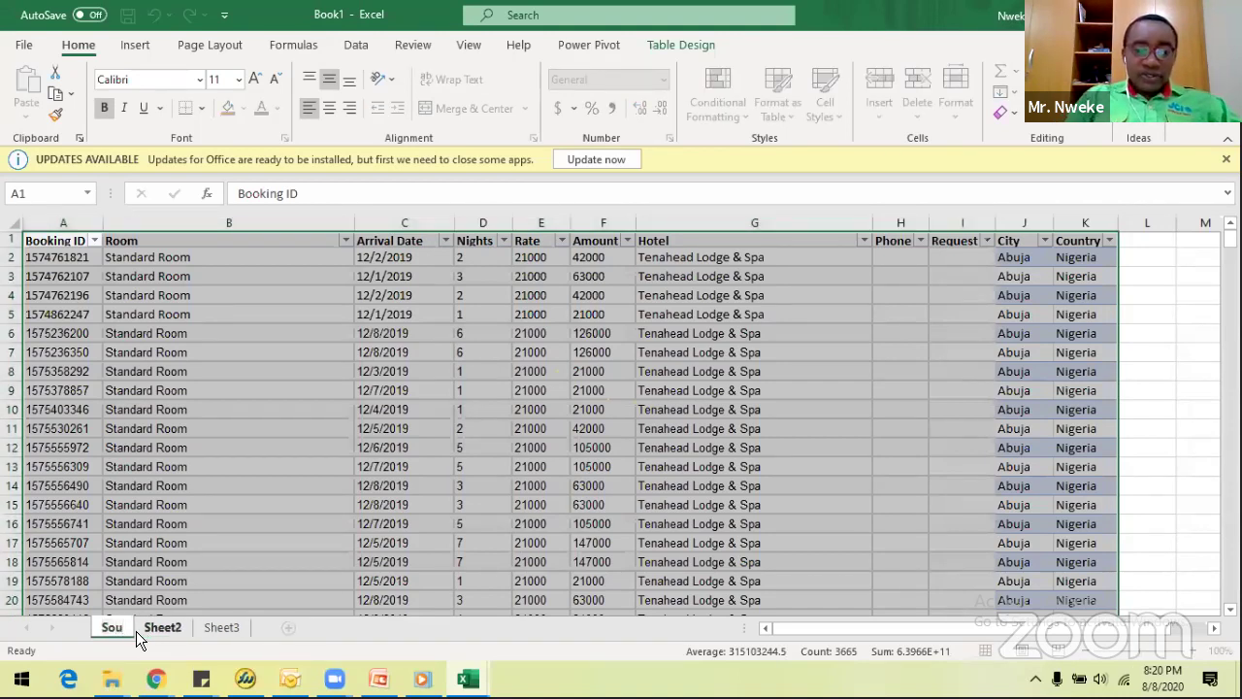
{"action": "type", "text": "rce"}
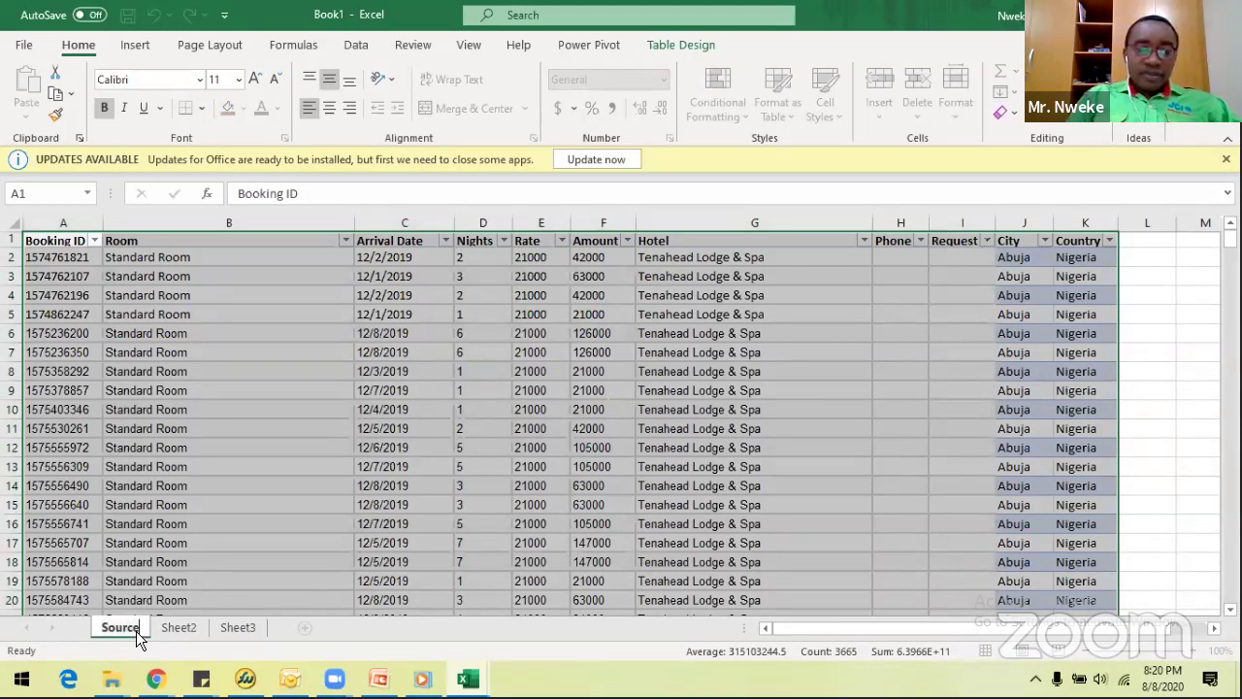
{"action": "type", "text": " Data"}
{"action": "key", "text": "Return"}
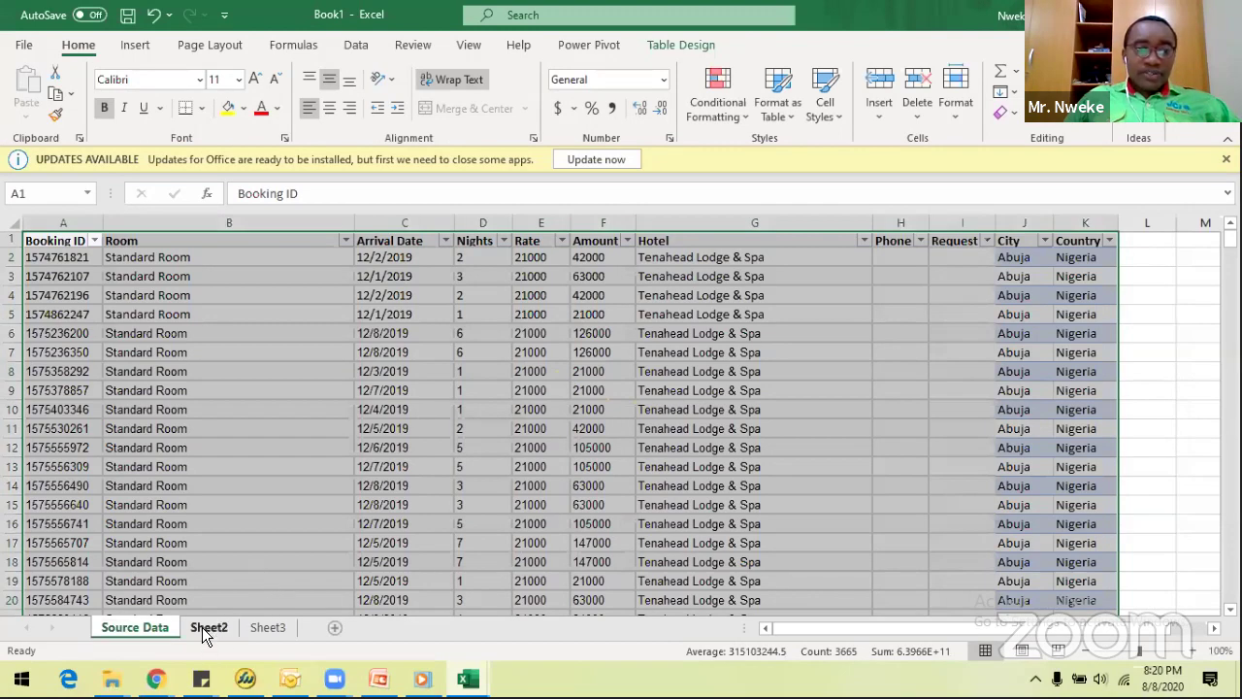
Rename Sheet2 as Dashboard.
{"action": "left_click", "coordinate": [202, 627]}
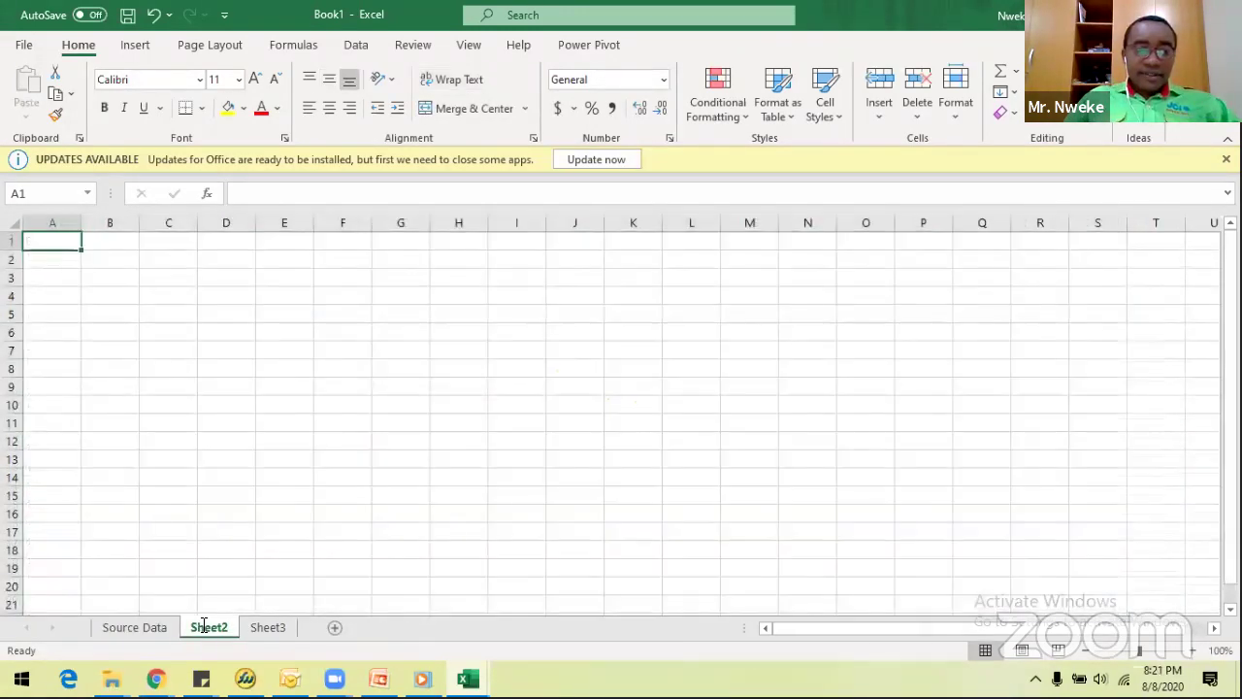
{"action": "double_click", "coordinate": [202, 628]}
{"action": "type", "text": "D"}
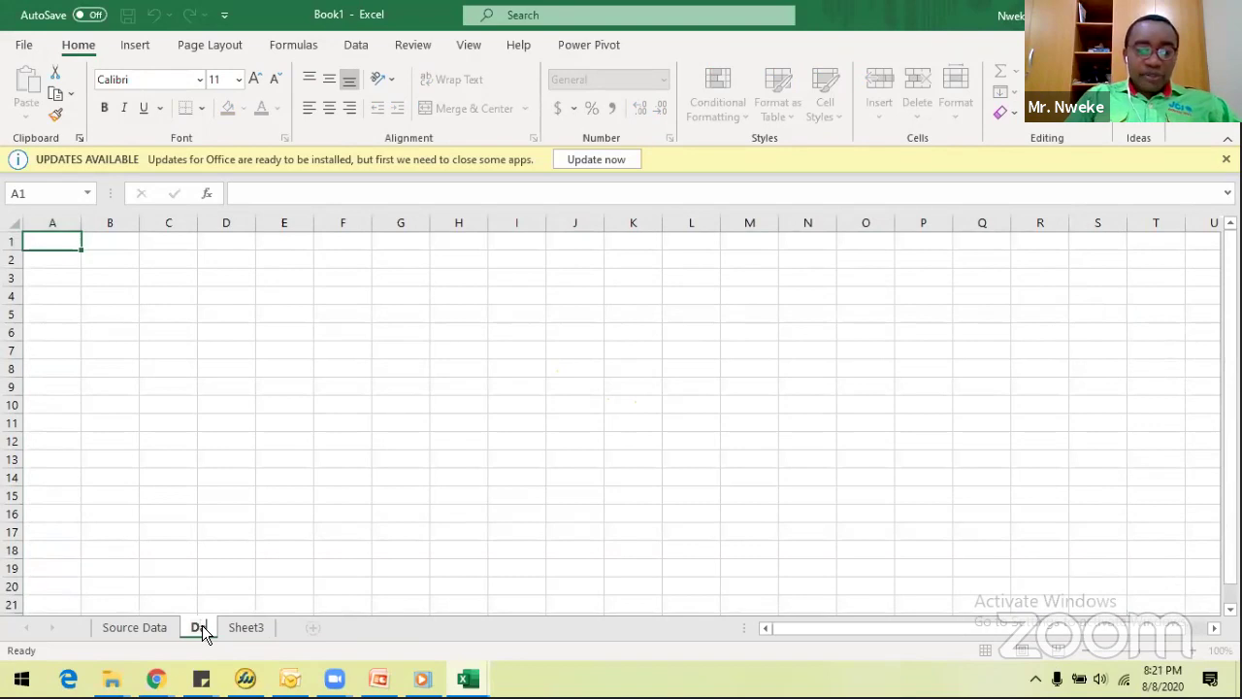
{"action": "type", "text": "ashboard"}
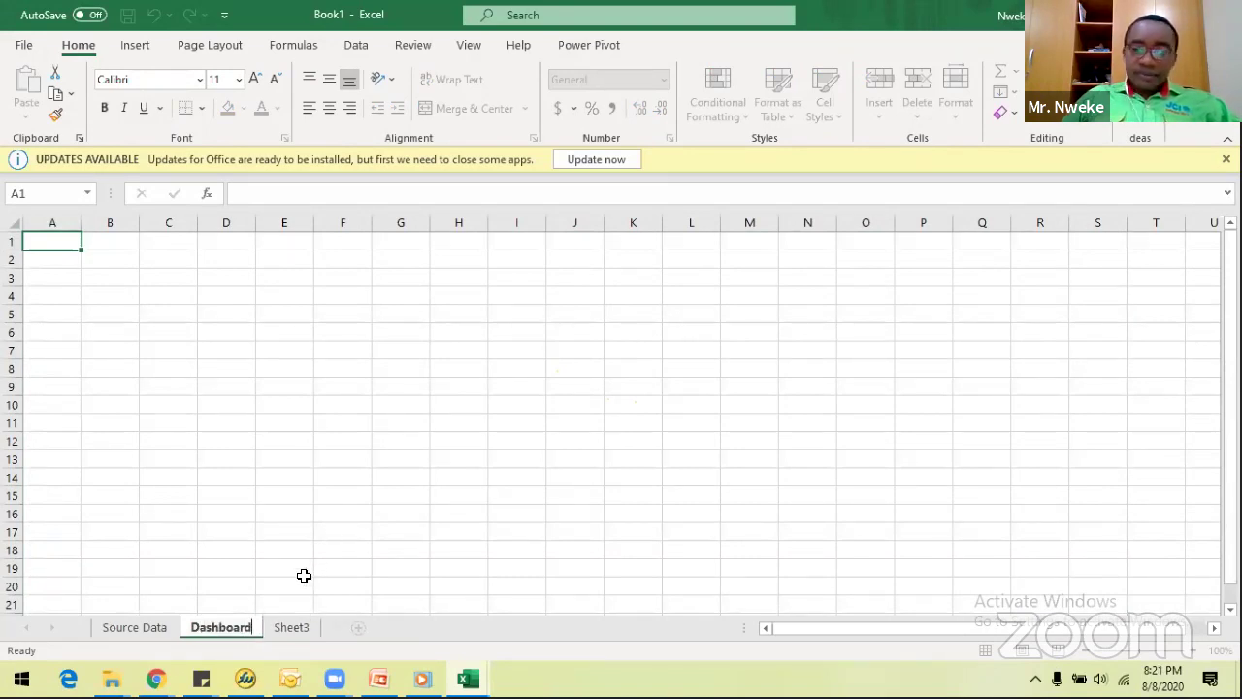
{"action": "key", "text": "Return"}
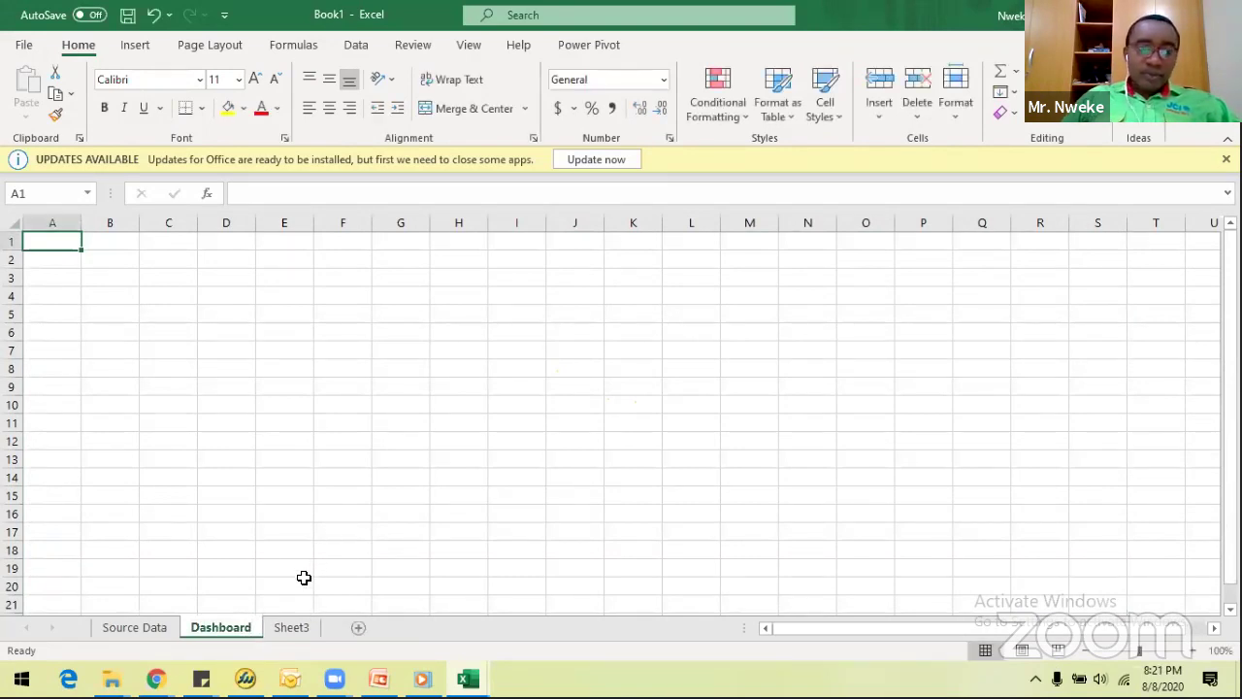
Rename Sheet3 as Pivot Tables.
{"action": "double_click", "coordinate": [291, 628]}
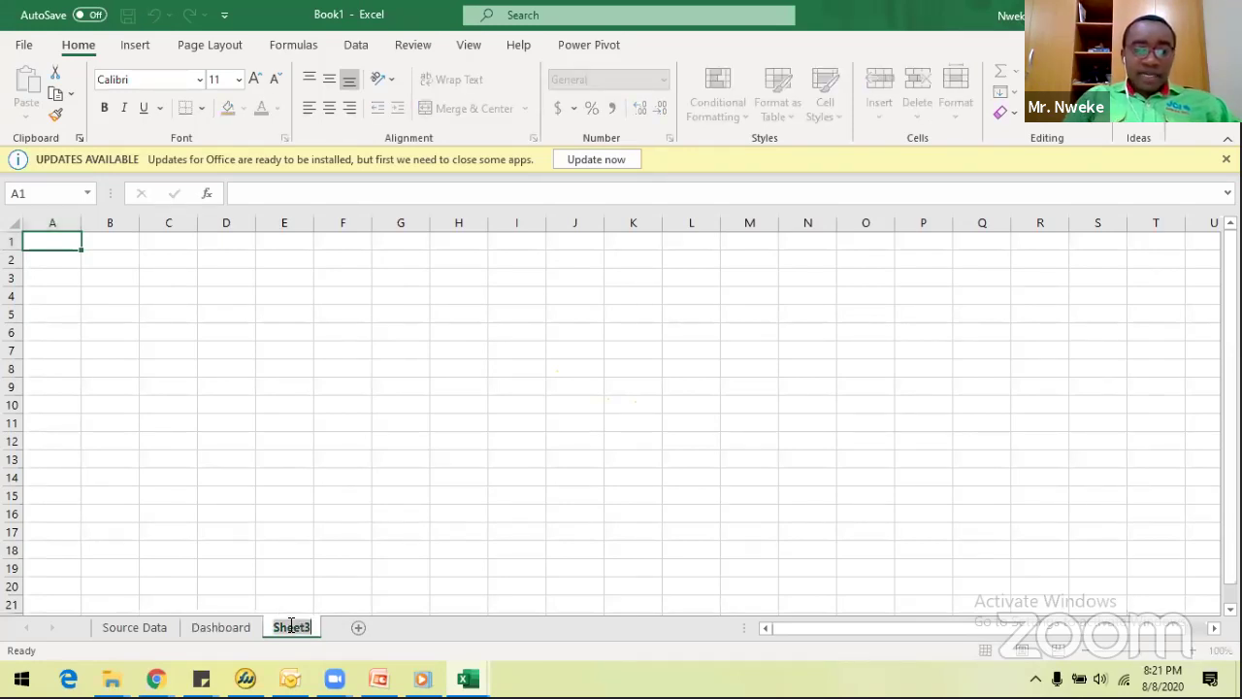
{"action": "type", "text": "Pivot"}
{"action": "key", "text": "BackSpace"}
{"action": "key", "text": "BackSpace"}
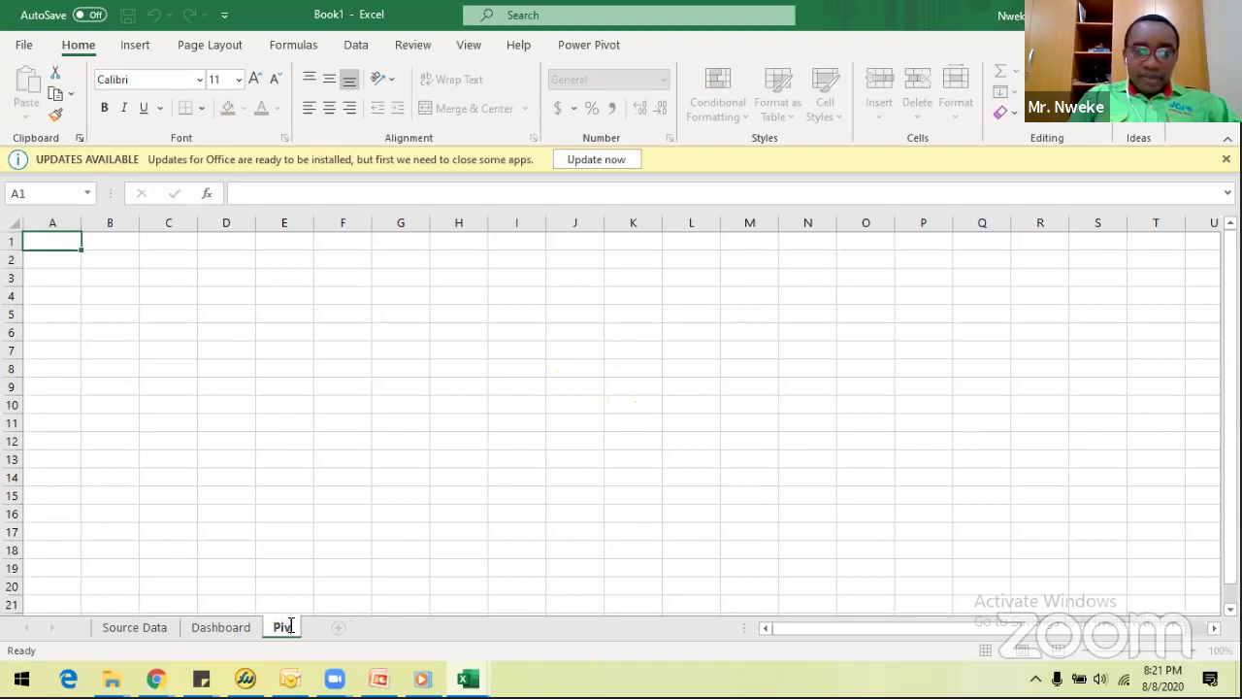
{"action": "type", "text": "ot Tables"}
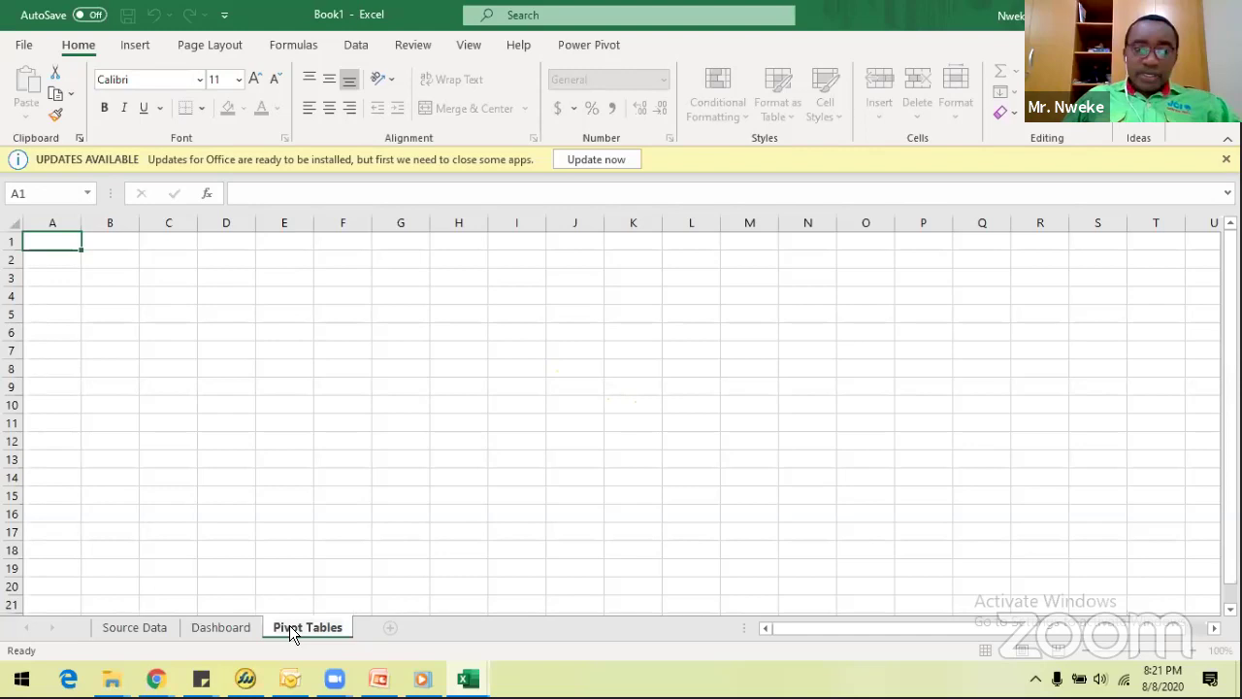
{"action": "key", "text": "Return"}
Move the Dashboard sheet in front of Source Data and switch to the Pivot Tables sheet.
{"action": "left_click_drag", "start_coordinate": [158, 622], "coordinate": [111, 625]}
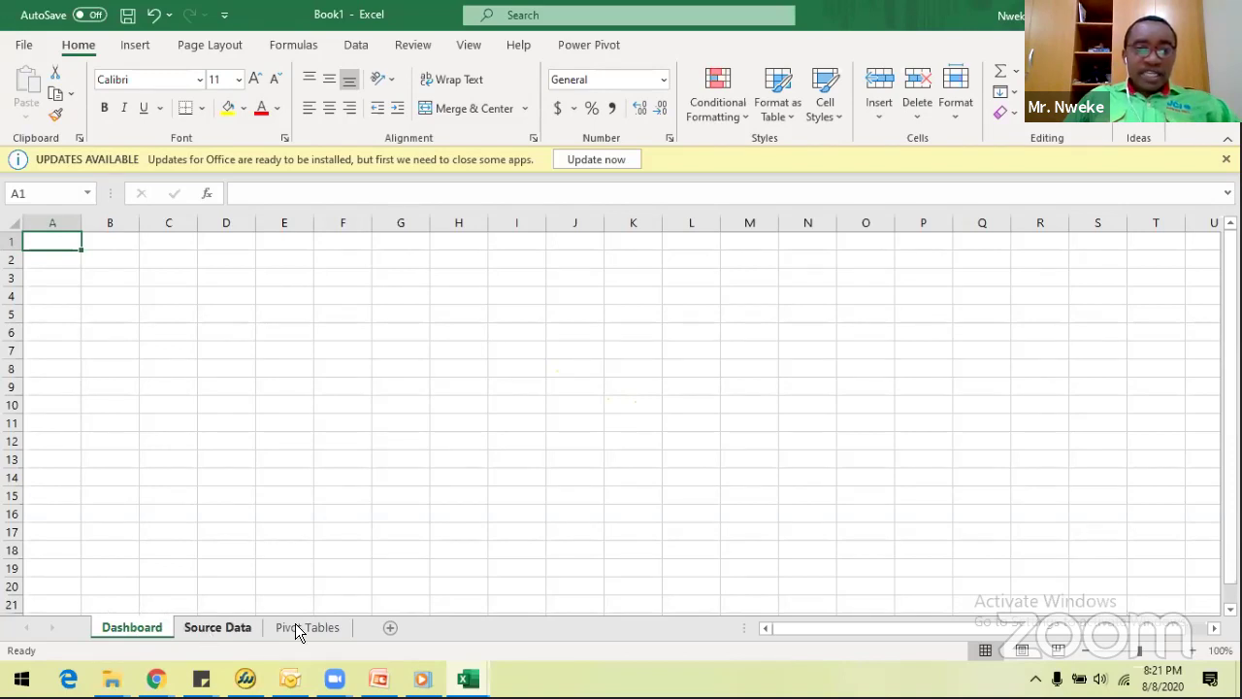
{"action": "key", "text": "ctrl+Page_Down"}
{"action": "key", "text": "ctrl+Page_Down"}
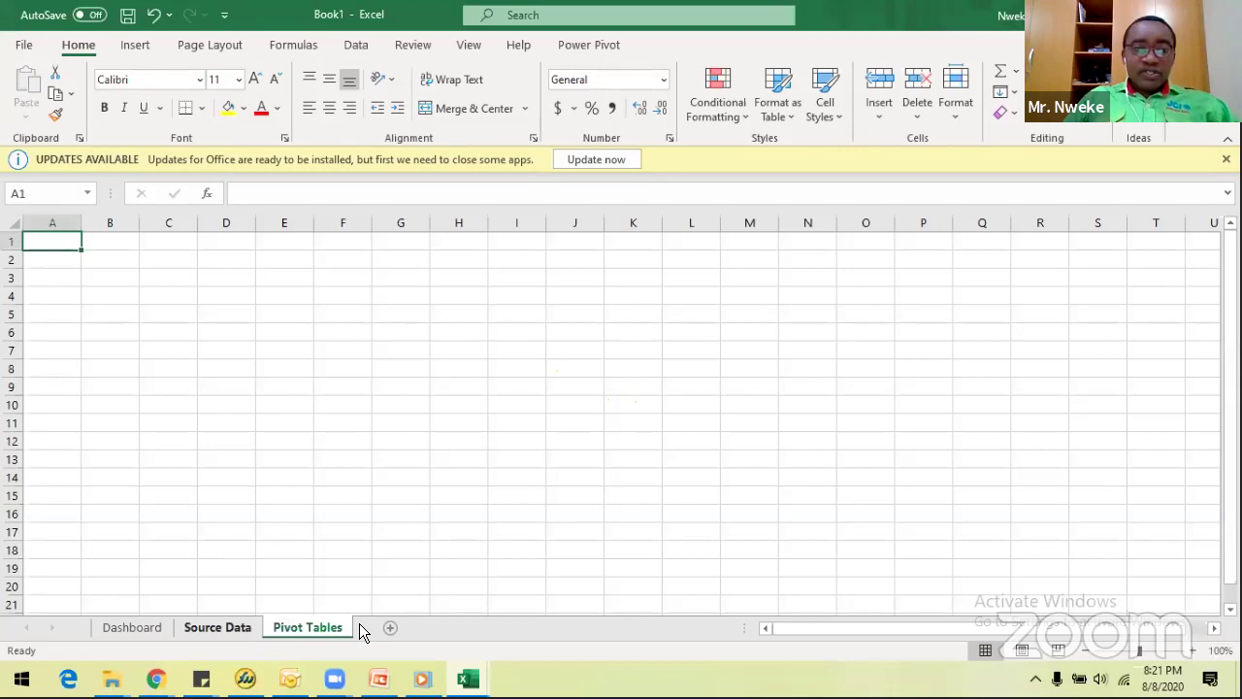
Reorder the sheets so Pivot Tables sits between Dashboard and Source Data, and review each sheet in the new order.
{"action": "left_click", "coordinate": [207, 635]}
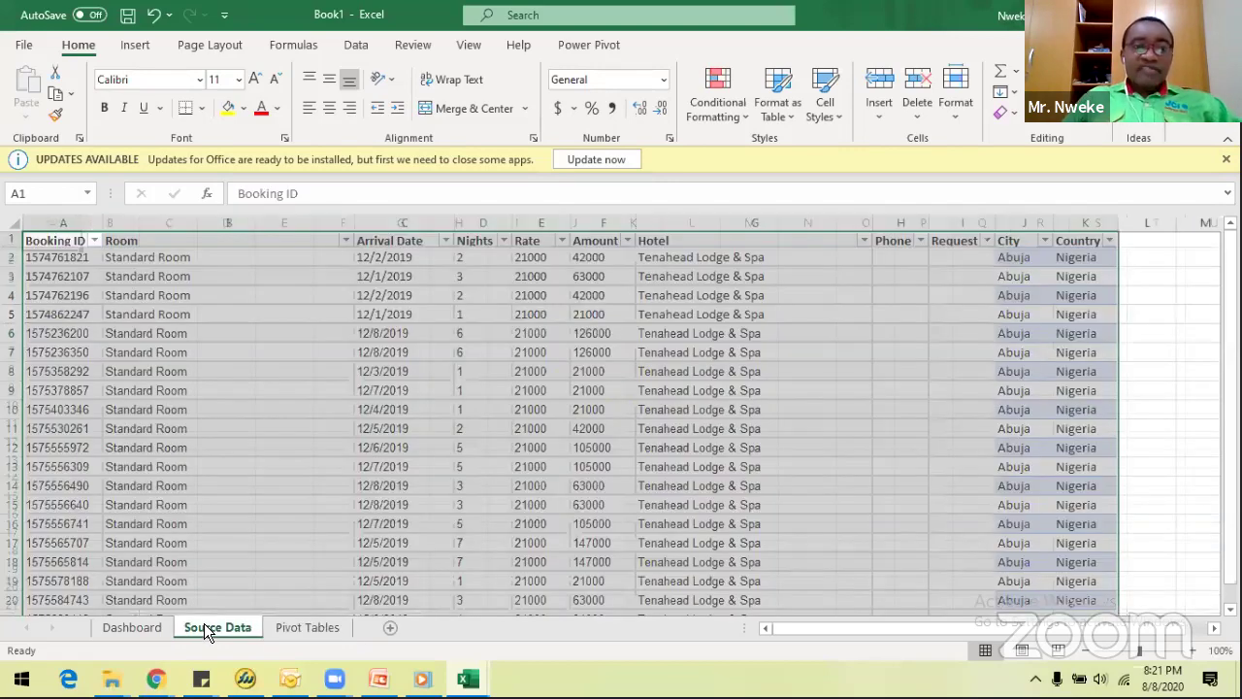
{"action": "key", "text": "ctrl+Page_Down"}
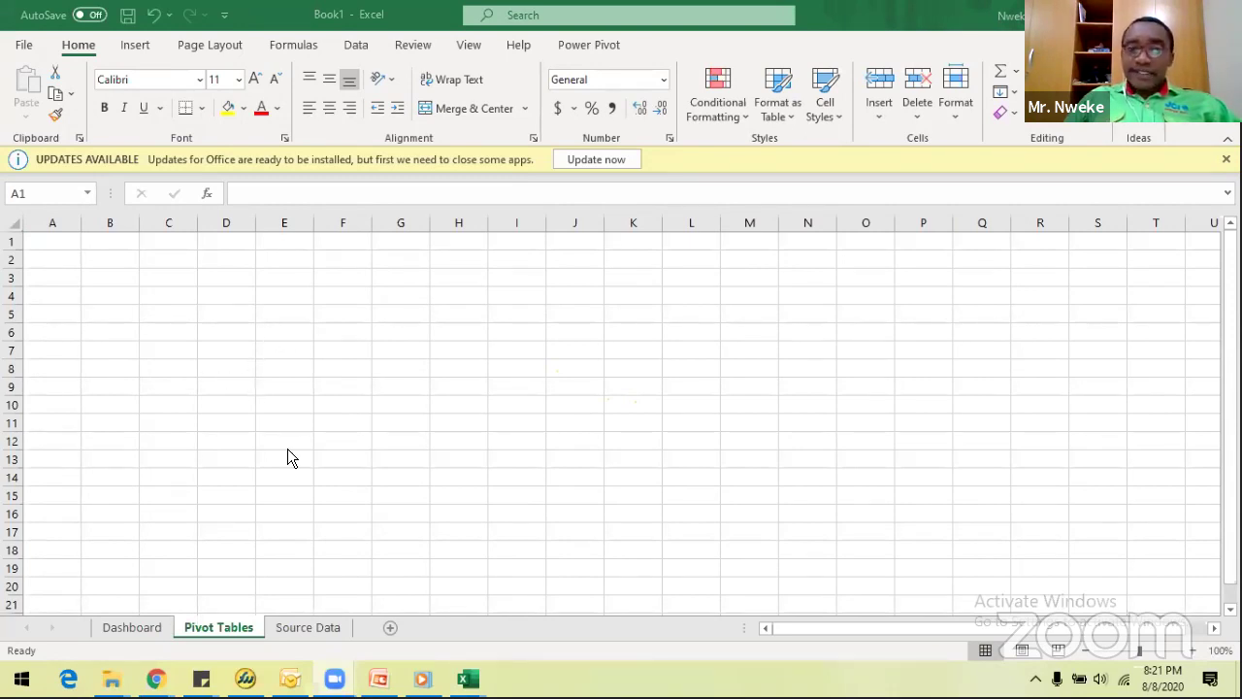
{"action": "left_click", "coordinate": [312, 633]}
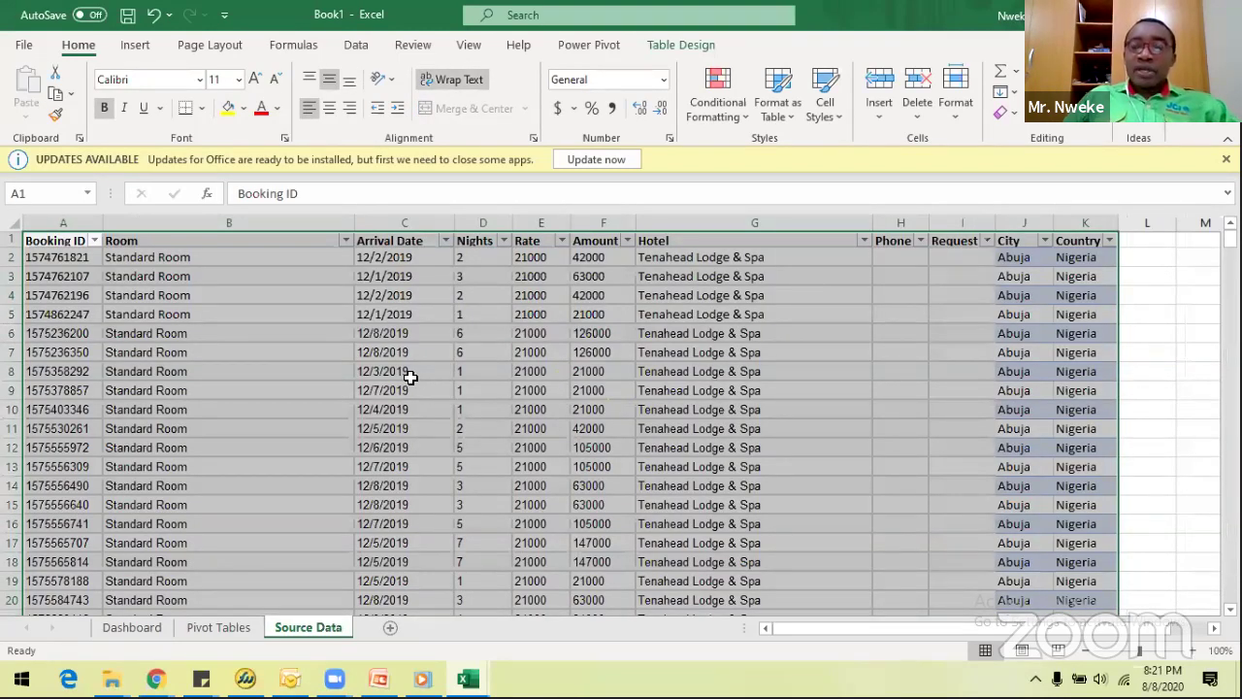
{"action": "key", "text": "ctrl+a"}
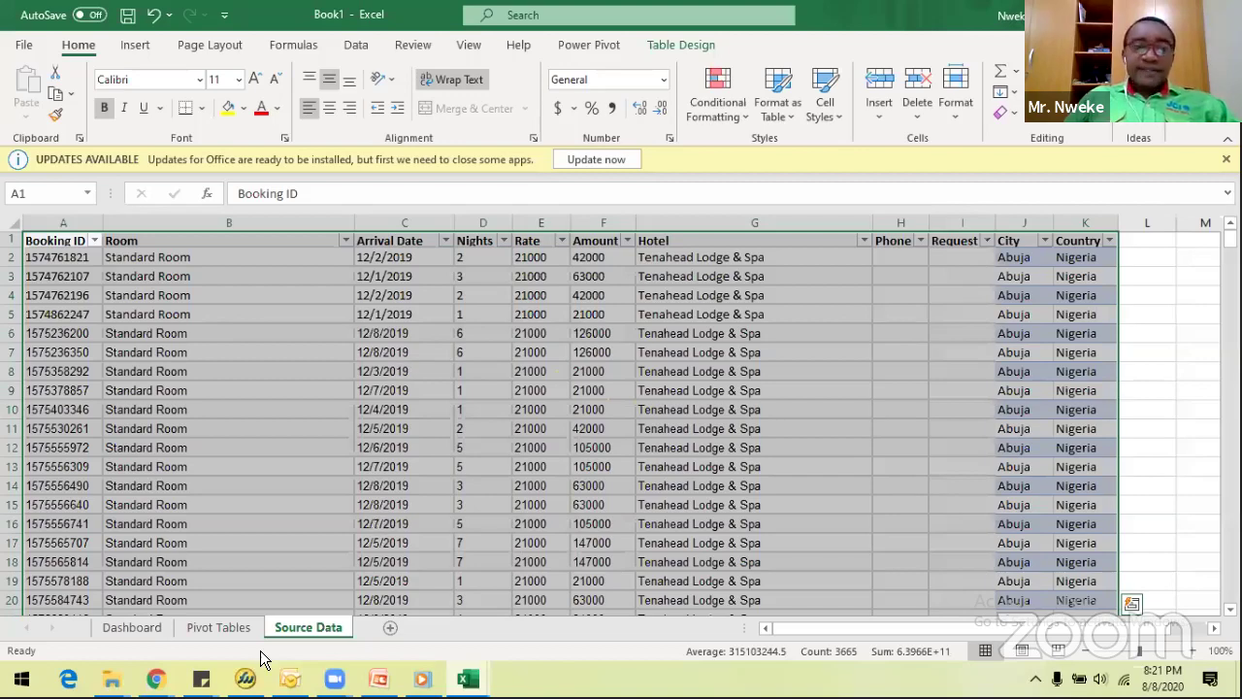
{"action": "left_click", "coordinate": [135, 625]}
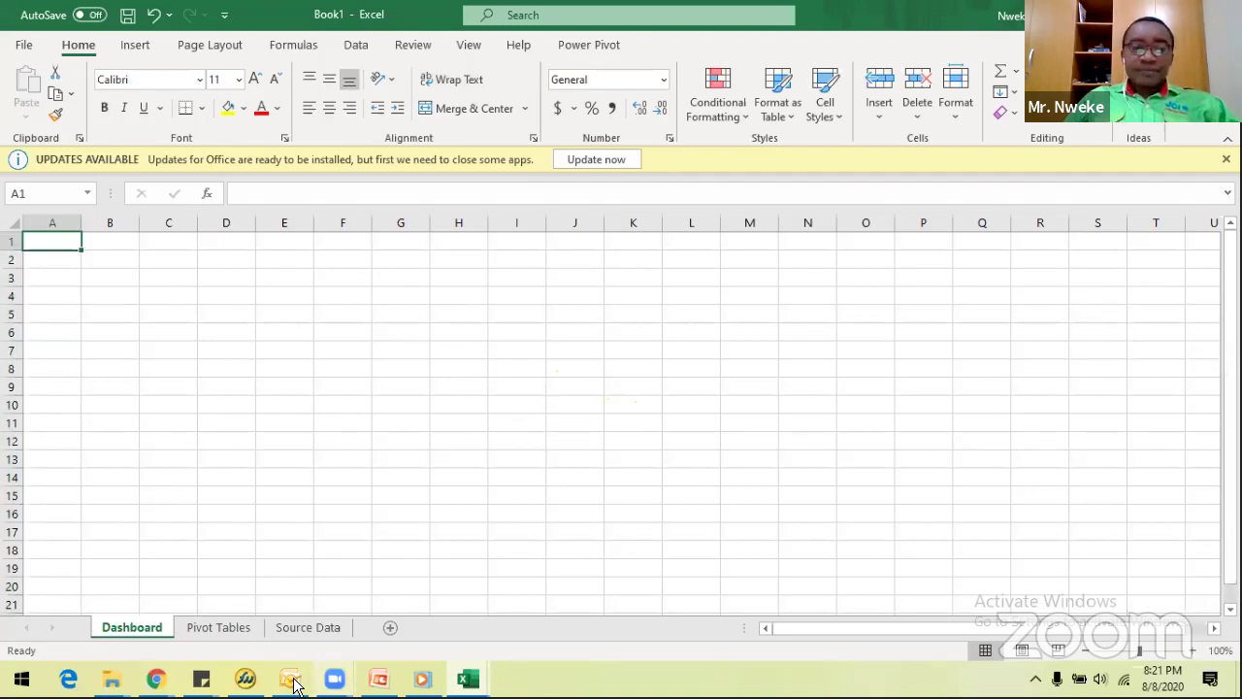
{"action": "left_click", "coordinate": [299, 627]}
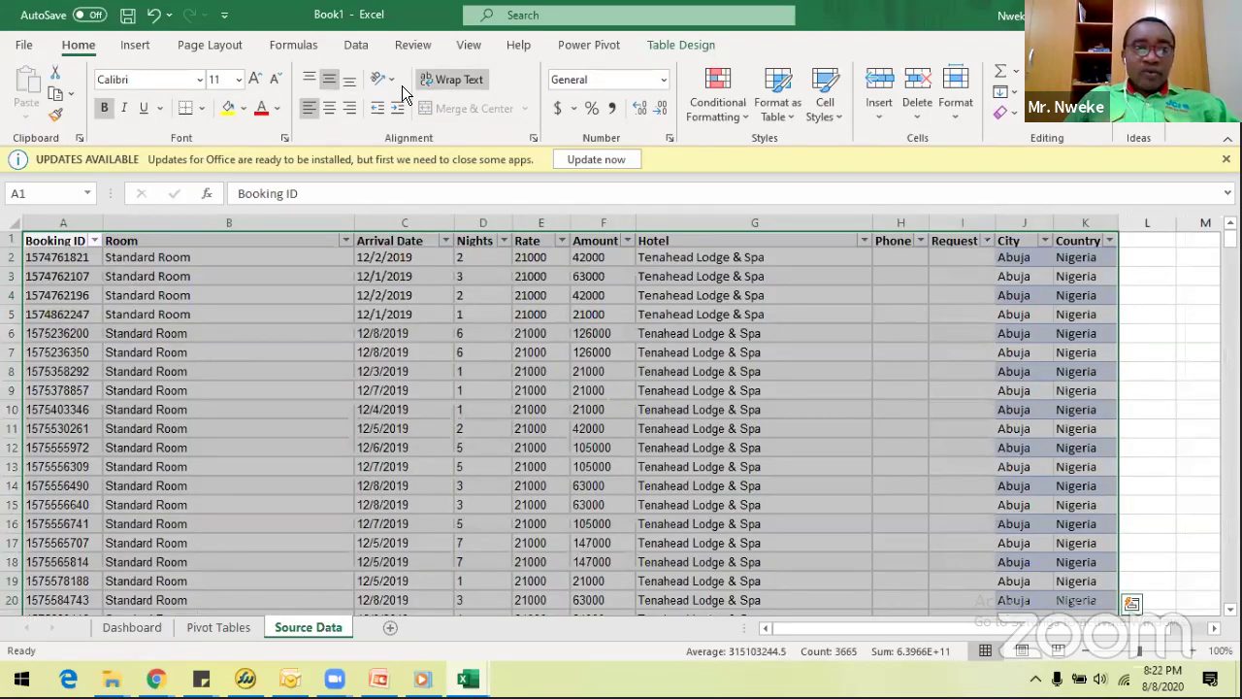
Insert a PivotTable based on the RawData table, placed at cell A2 of the existing Pivot Tables sheet.
{"action": "left_click", "coordinate": [680, 47]}
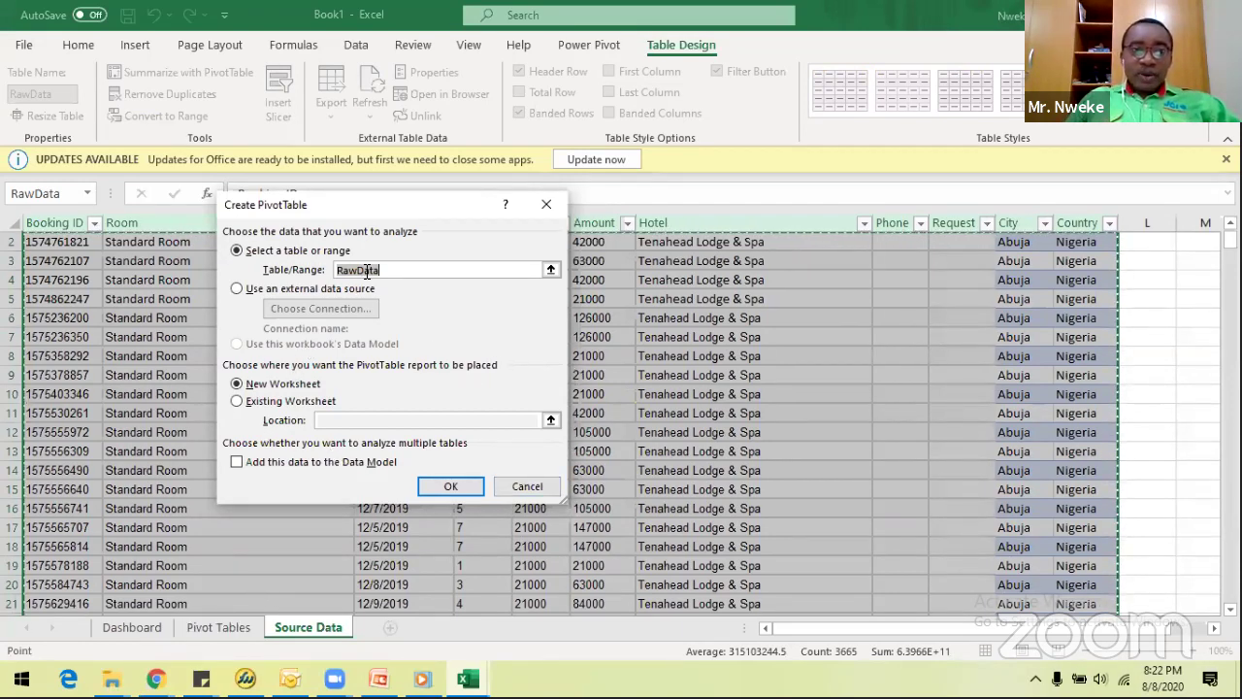
{"action": "left_click", "coordinate": [286, 400]}
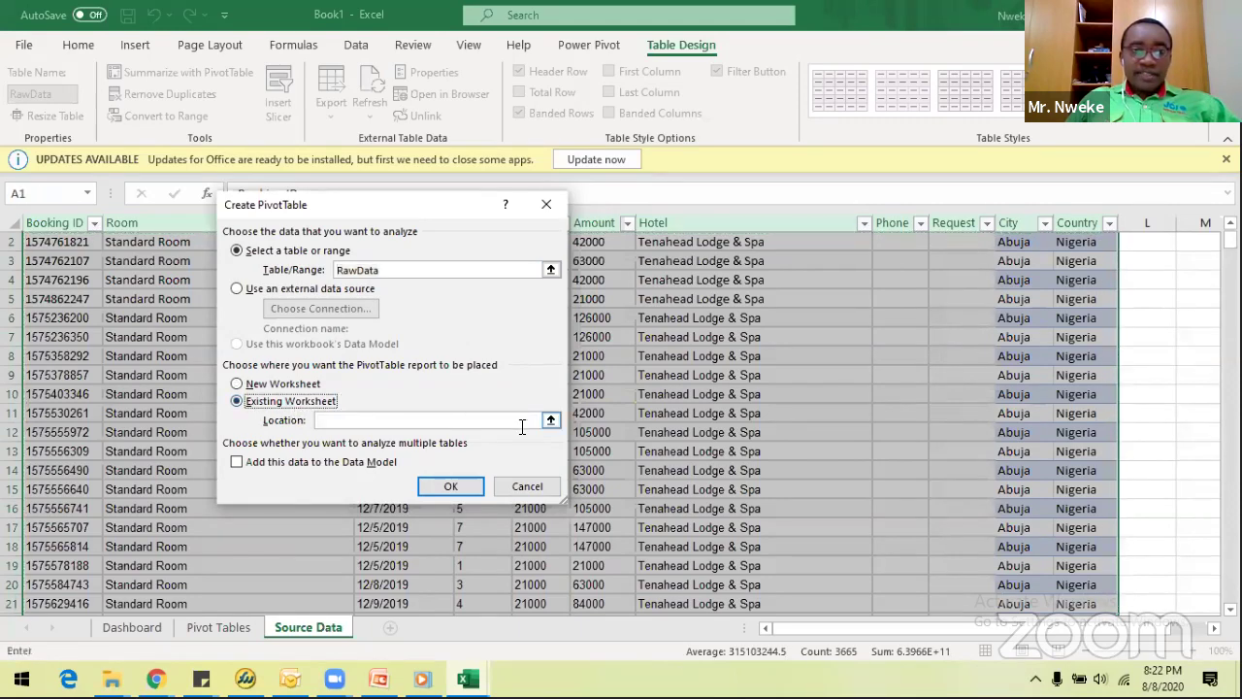
{"action": "left_click", "coordinate": [551, 420]}
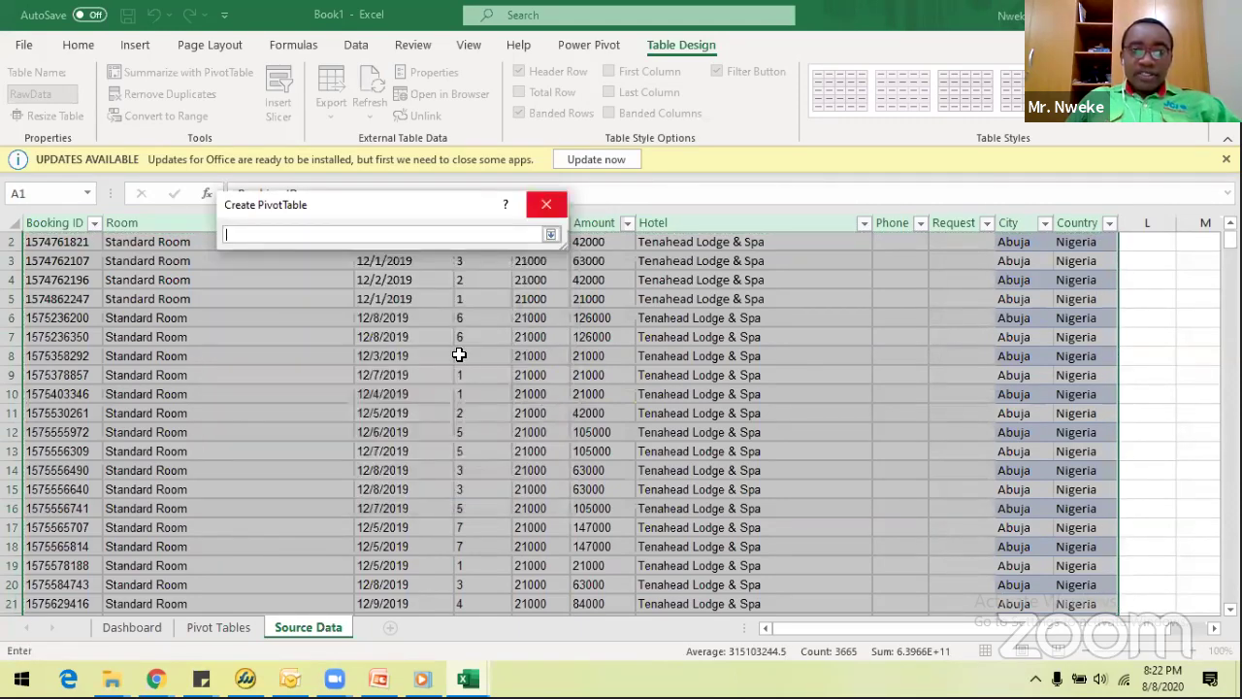
{"action": "left_click", "coordinate": [214, 627]}
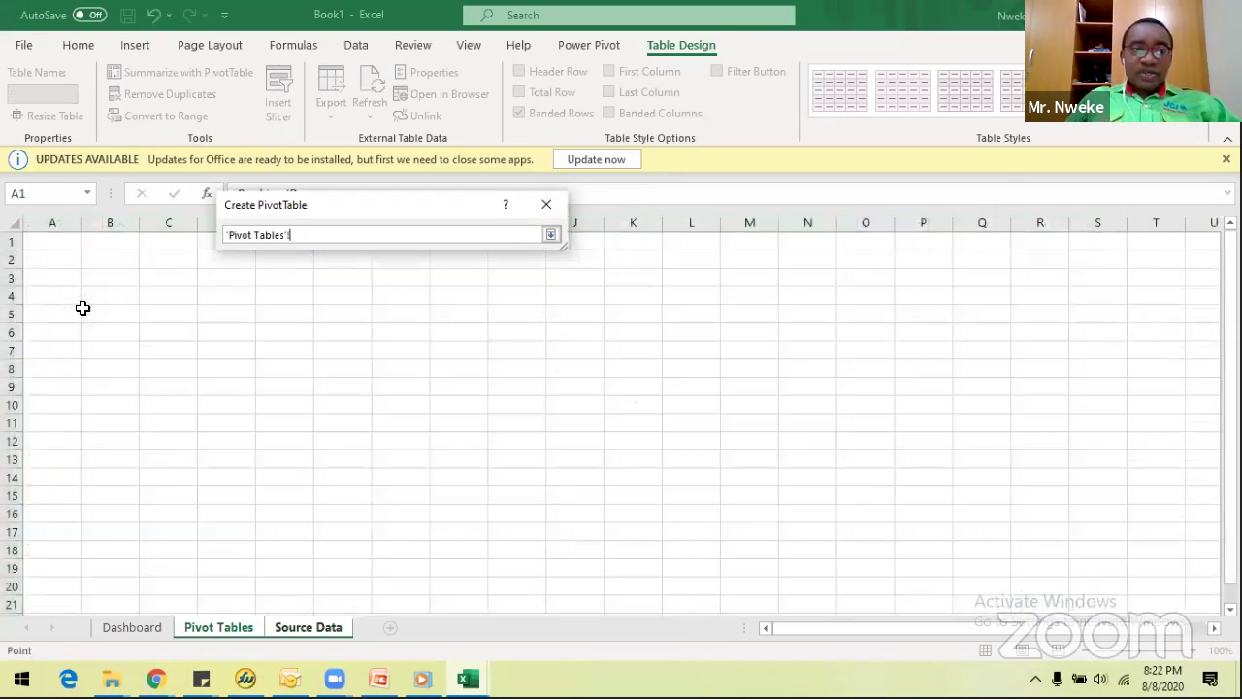
{"action": "left_click", "coordinate": [54, 262]}
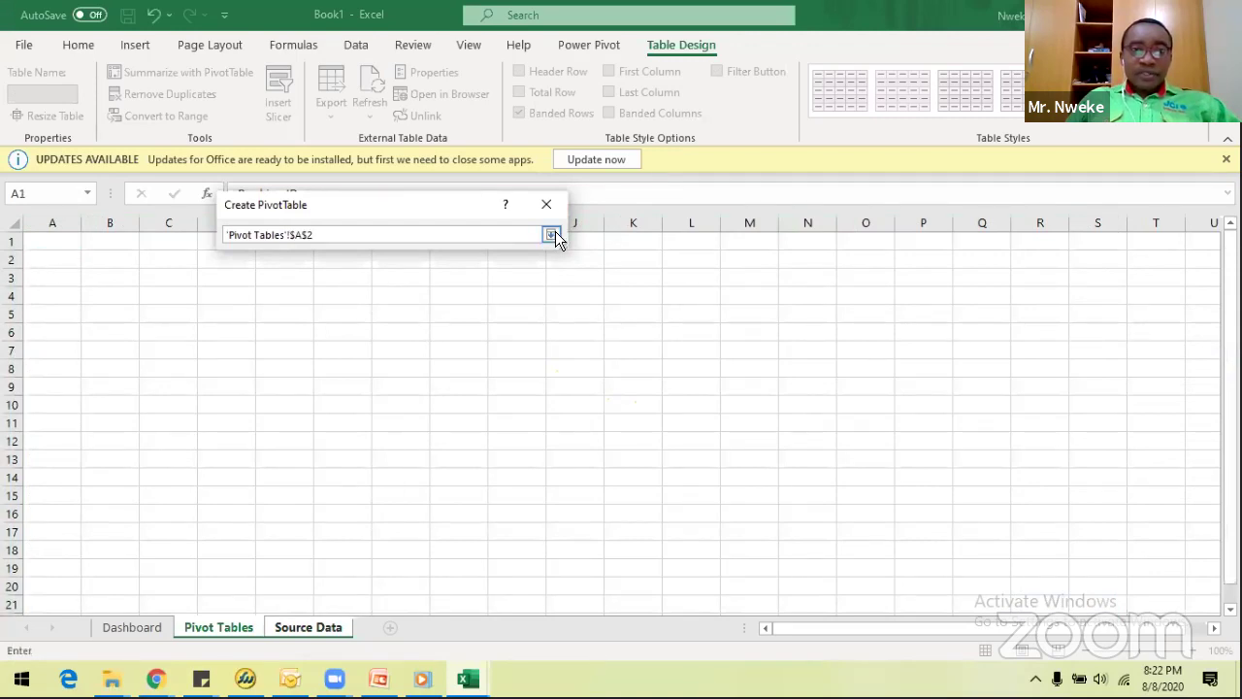
{"action": "left_click", "coordinate": [552, 234]}
{"action": "left_click", "coordinate": [452, 485]}
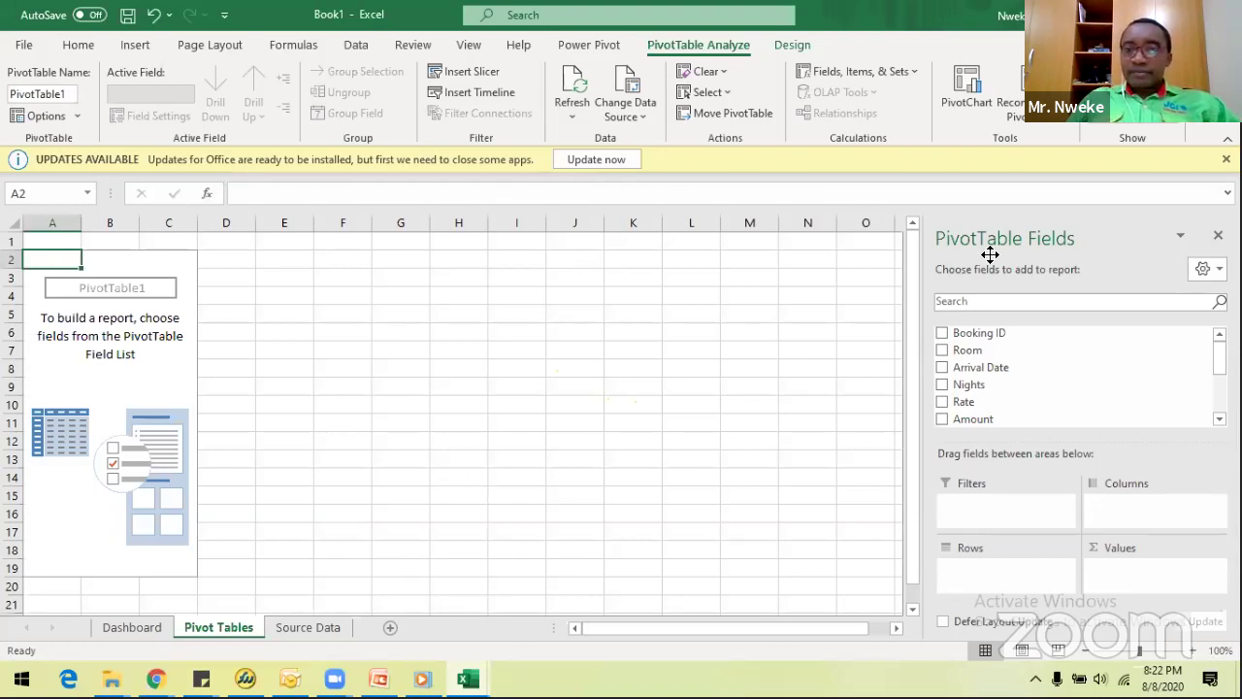
Undo the PivotTable insertion and the conversion of the Source Data bookings into a table.
{"action": "left_click", "coordinate": [933, 245]}
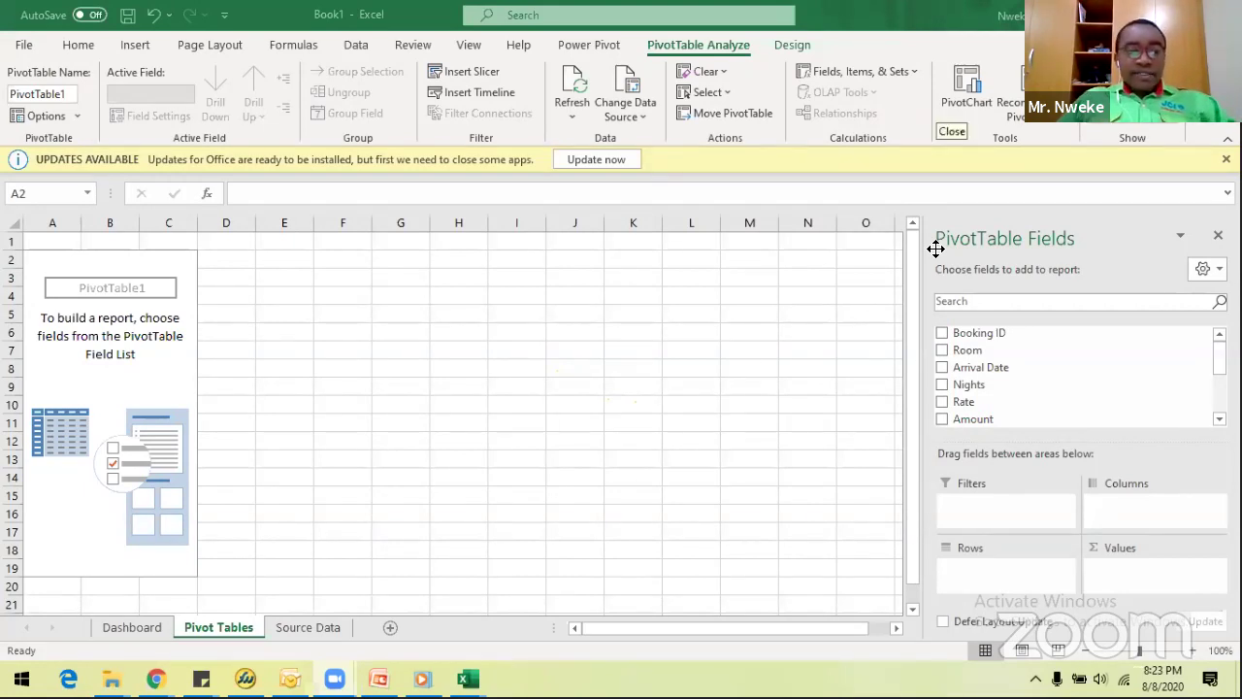
{"action": "key", "text": "ctrl+z"}
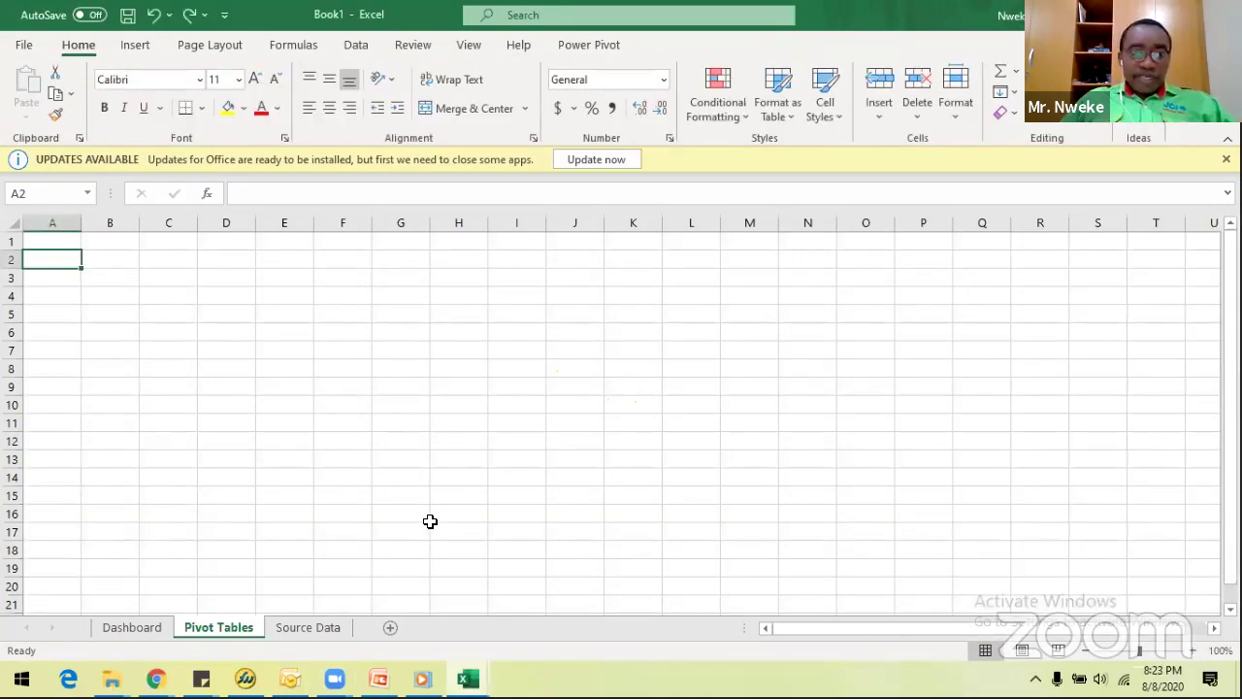
{"action": "key", "text": "ctrl+Page_Down"}
{"action": "left_click", "coordinate": [372, 462]}
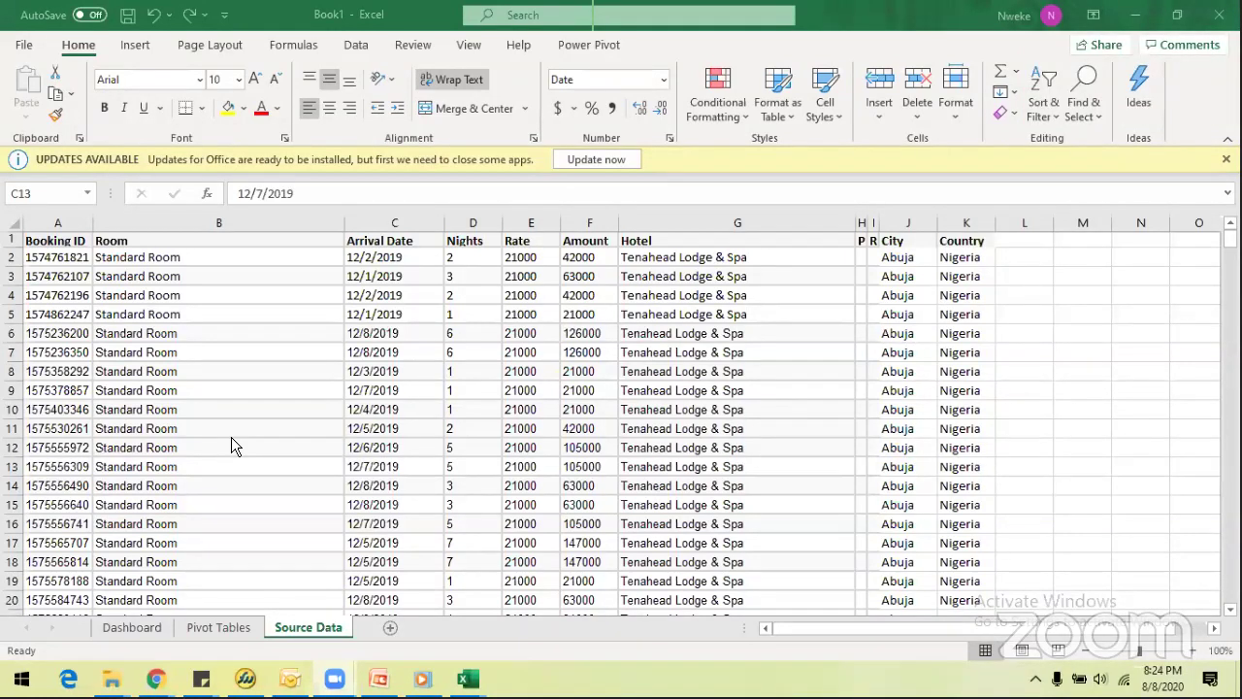
{"action": "mouse_move", "coordinate": [201, 678]}
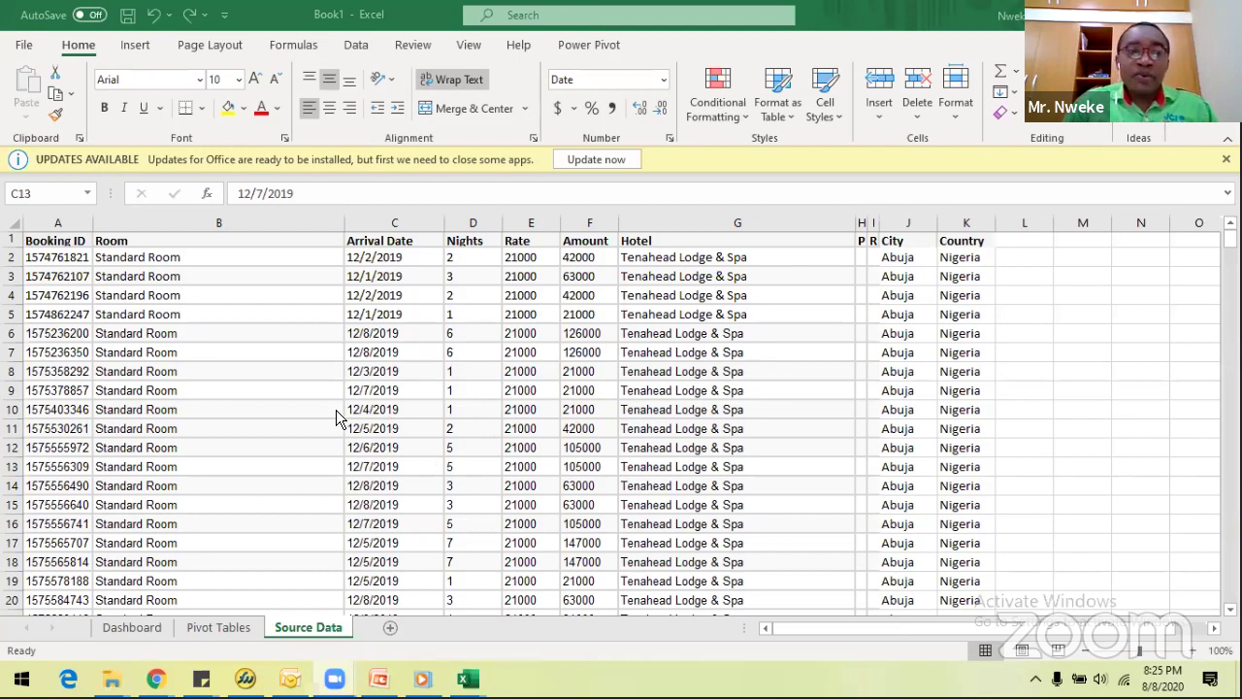
{"action": "left_click", "coordinate": [340, 351]}
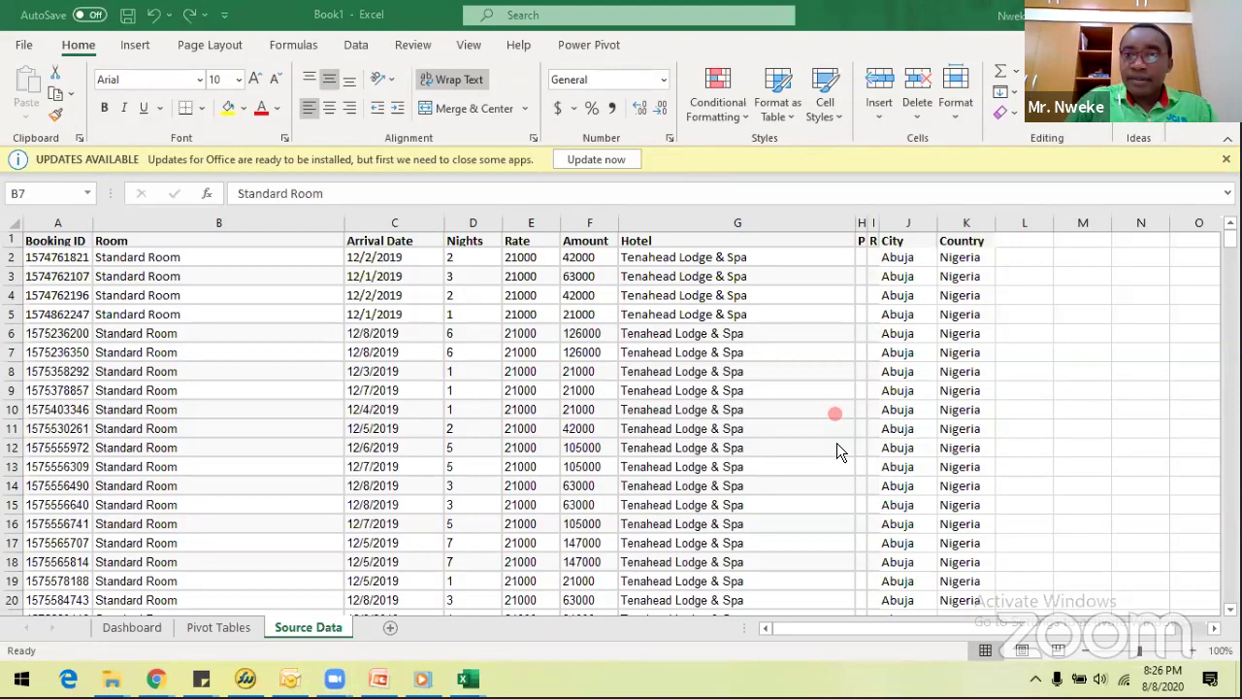
{"action": "left_click", "coordinate": [175, 350]}
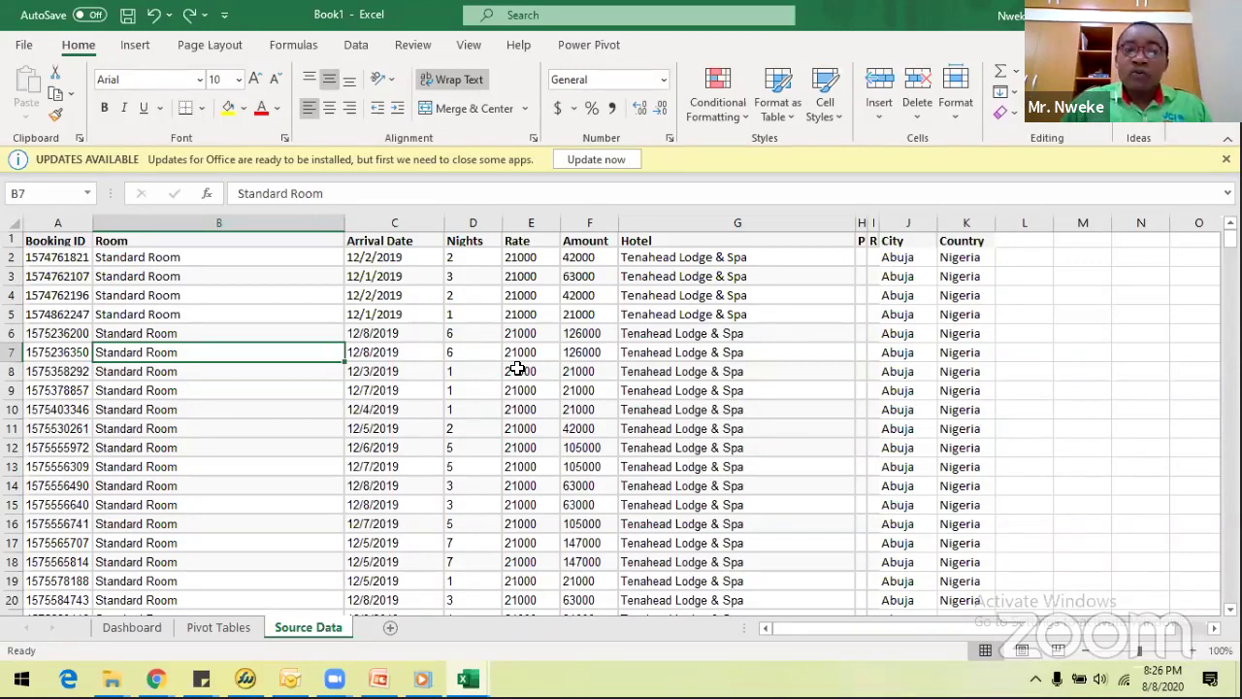
Select the whole bookings range on Source Data, from the Booking ID header in A1 through K407.
{"action": "left_click", "coordinate": [43, 243]}
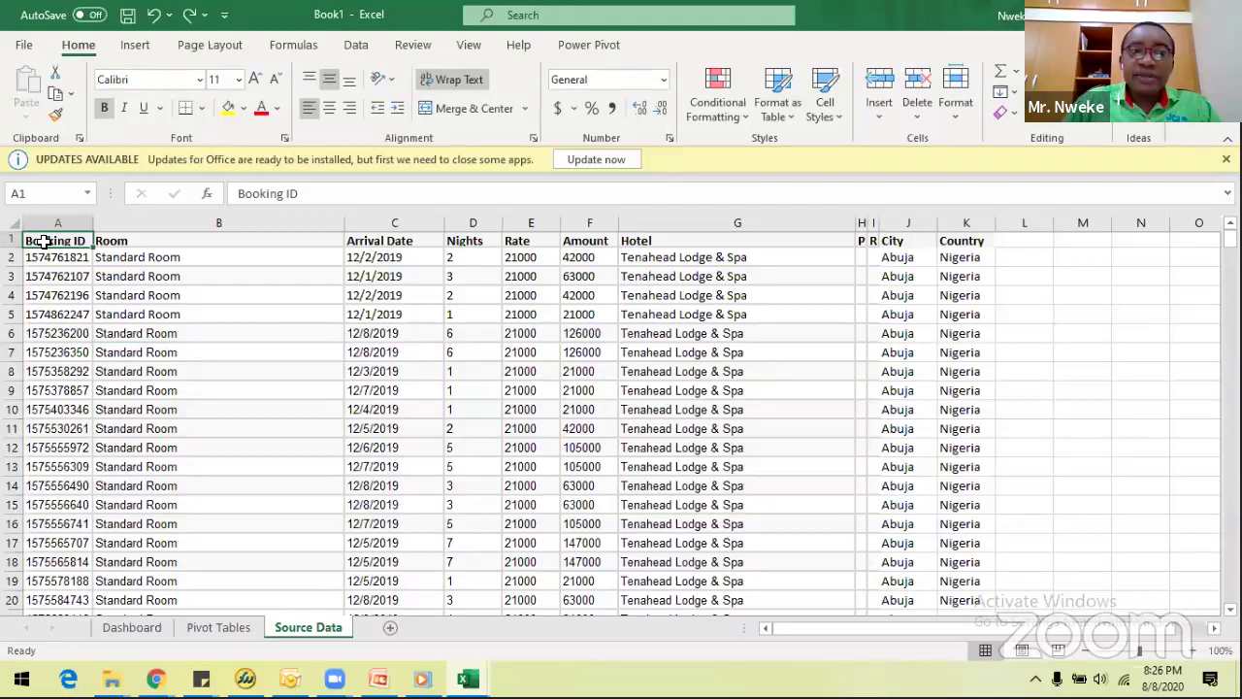
{"action": "left_click", "coordinate": [593, 413], "text": "shift"}
{"action": "scroll", "coordinate": [613, 368], "scroll_direction": "down", "scroll_amount": 11}
{"action": "scroll", "coordinate": [612, 364], "scroll_direction": "down", "scroll_amount": 20}
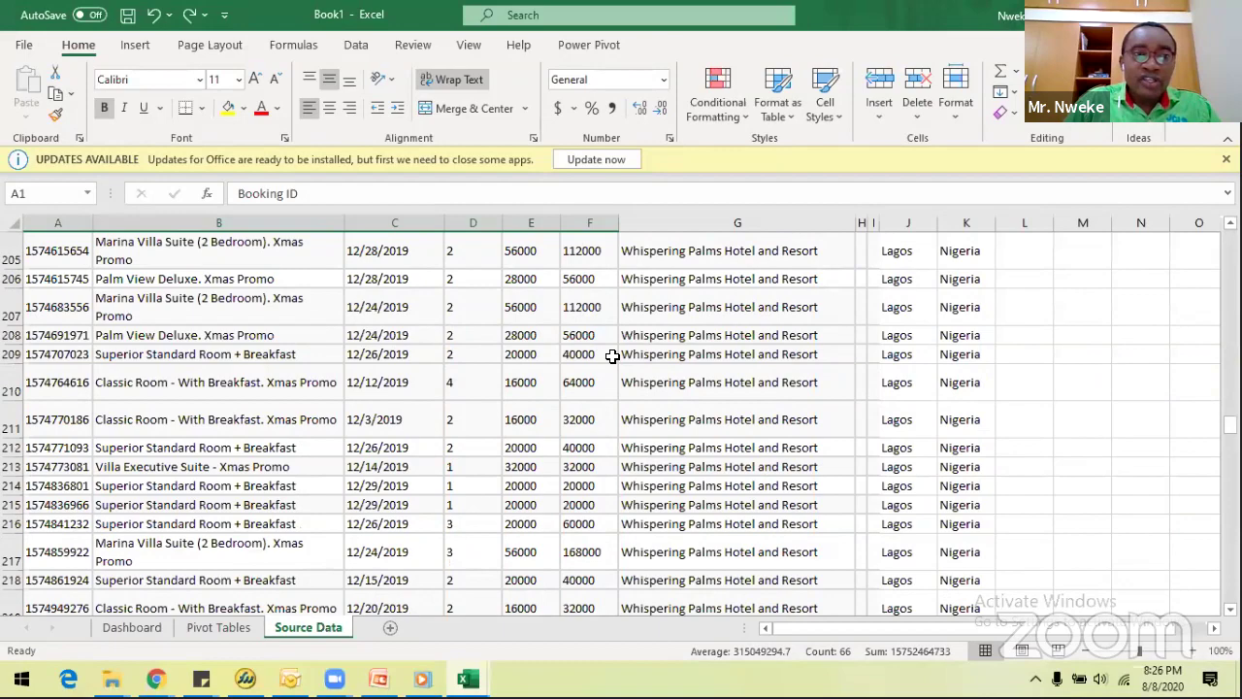
{"action": "scroll", "coordinate": [612, 356], "scroll_direction": "down", "scroll_amount": 20}
{"action": "scroll", "coordinate": [614, 358], "scroll_direction": "up", "scroll_amount": 7}
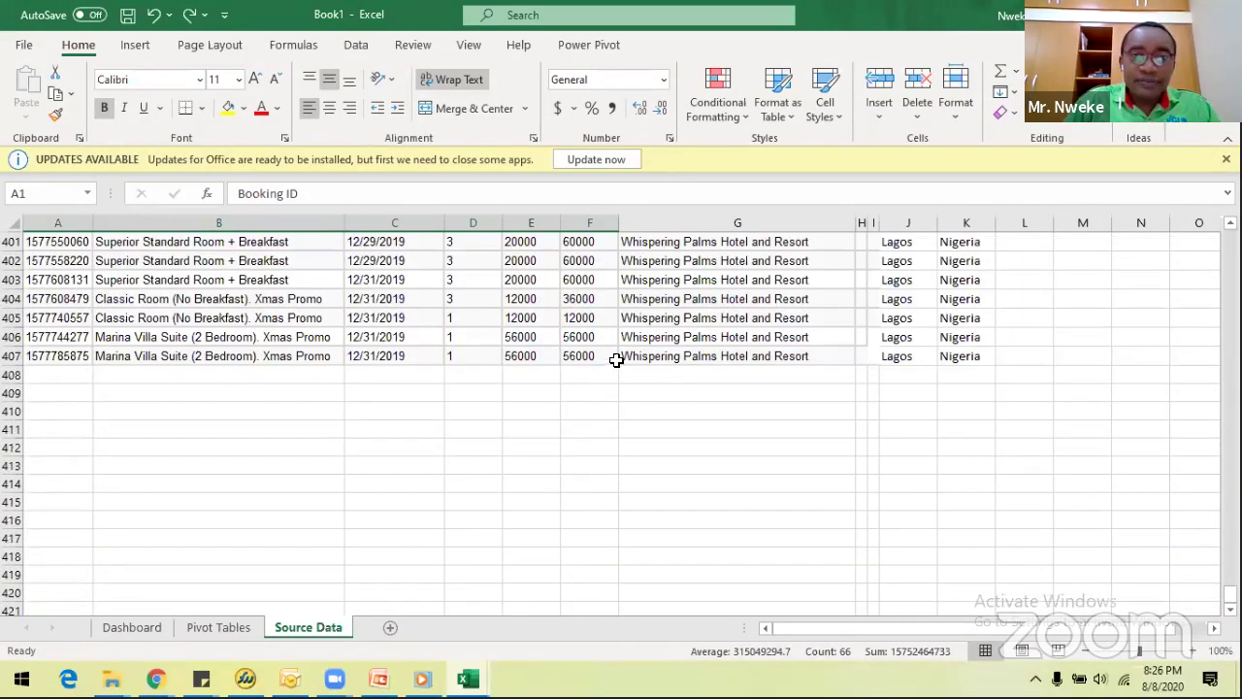
{"action": "left_click_drag", "start_coordinate": [657, 360], "coordinate": [966, 358]}
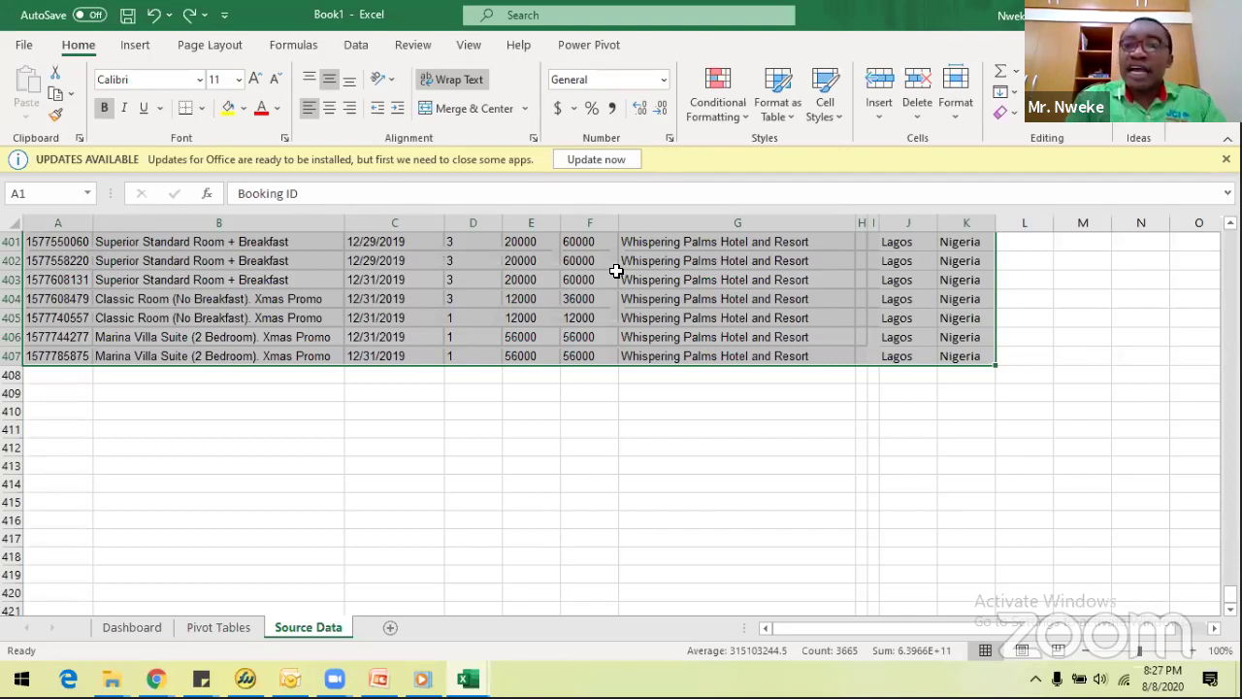
Examine the extent of the selected bookings range, checking the columns beyond Country and the rows back up to the headers.
{"action": "left_click_drag", "start_coordinate": [849, 629], "coordinate": [970, 628]}
{"action": "left_click_drag", "start_coordinate": [1214, 629], "coordinate": [1198, 629]}
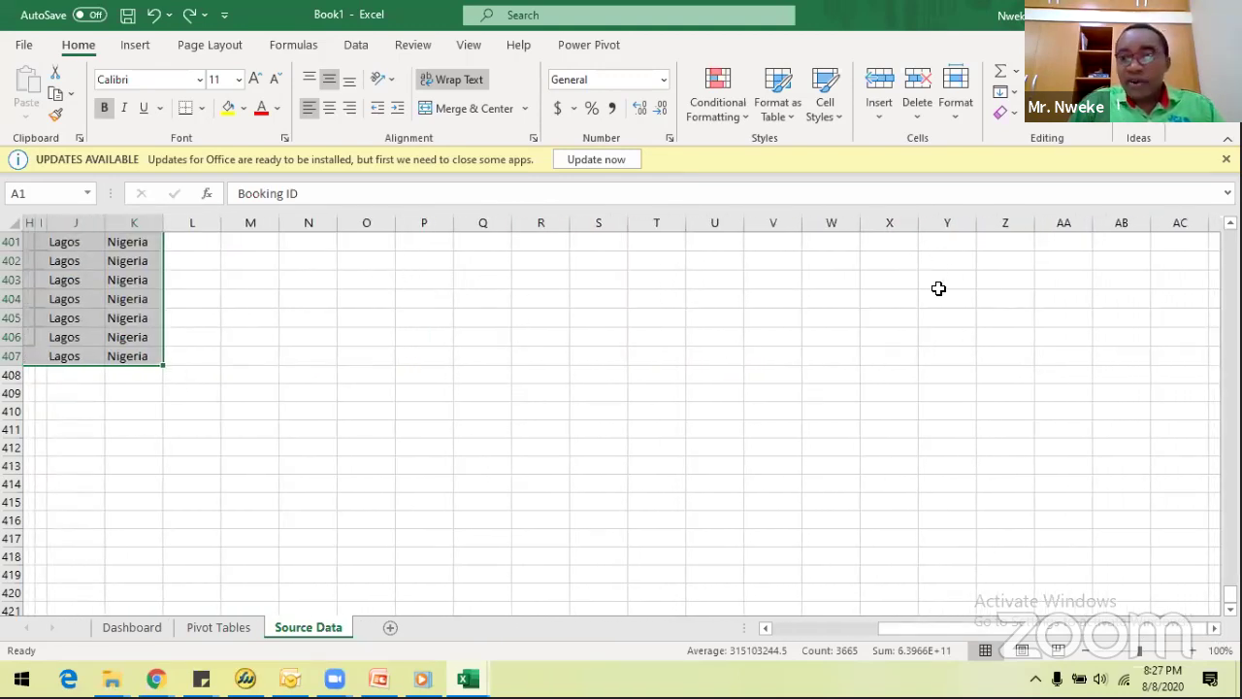
{"action": "left_click_drag", "start_coordinate": [837, 630], "coordinate": [830, 631]}
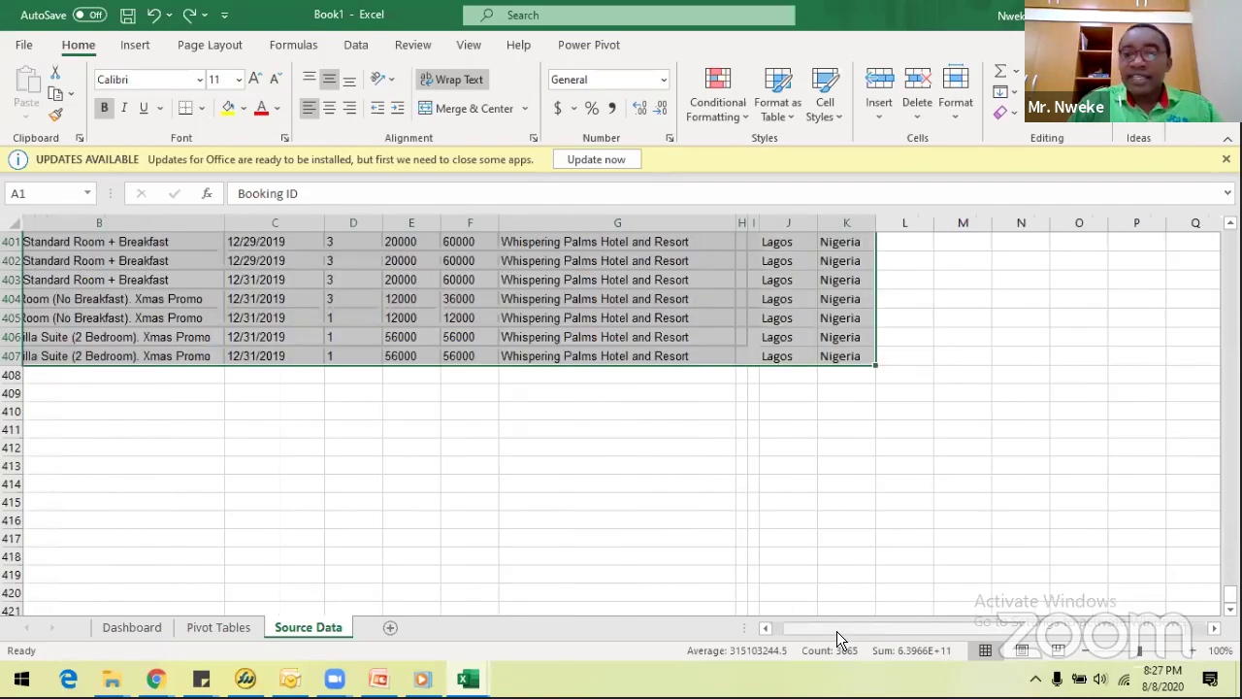
{"action": "scroll", "coordinate": [141, 372], "scroll_direction": "up", "scroll_amount": 20}
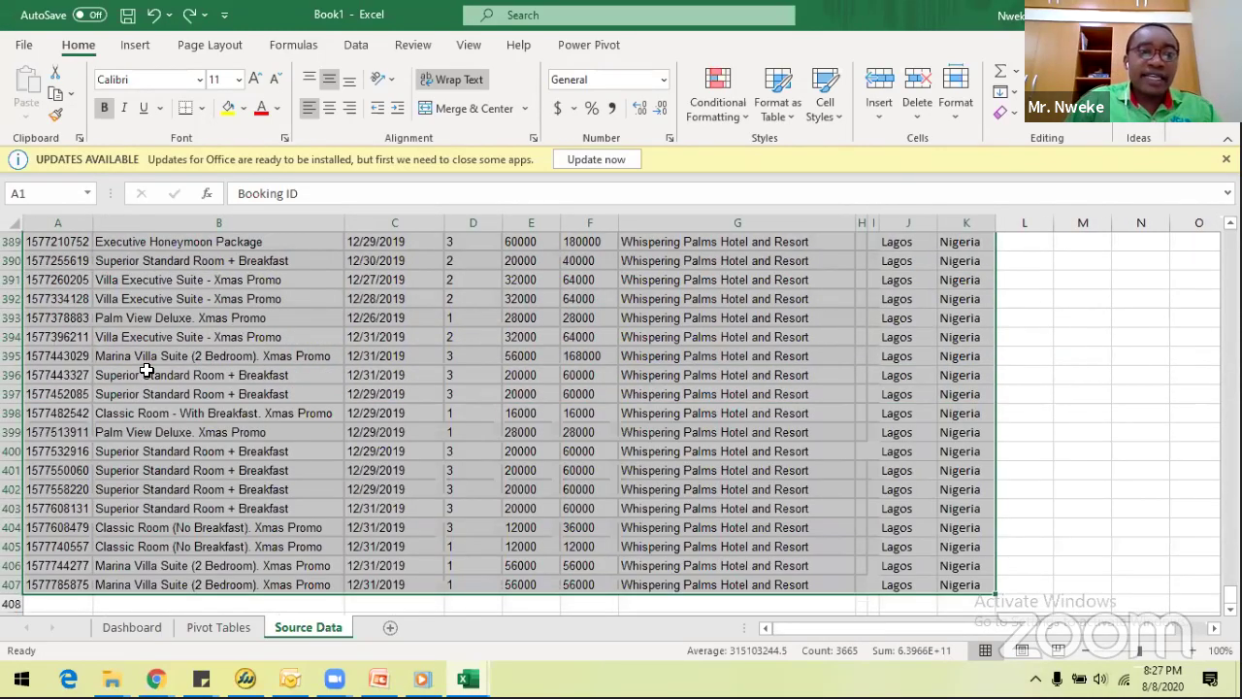
{"action": "scroll", "coordinate": [146, 367], "scroll_direction": "up", "scroll_amount": 20}
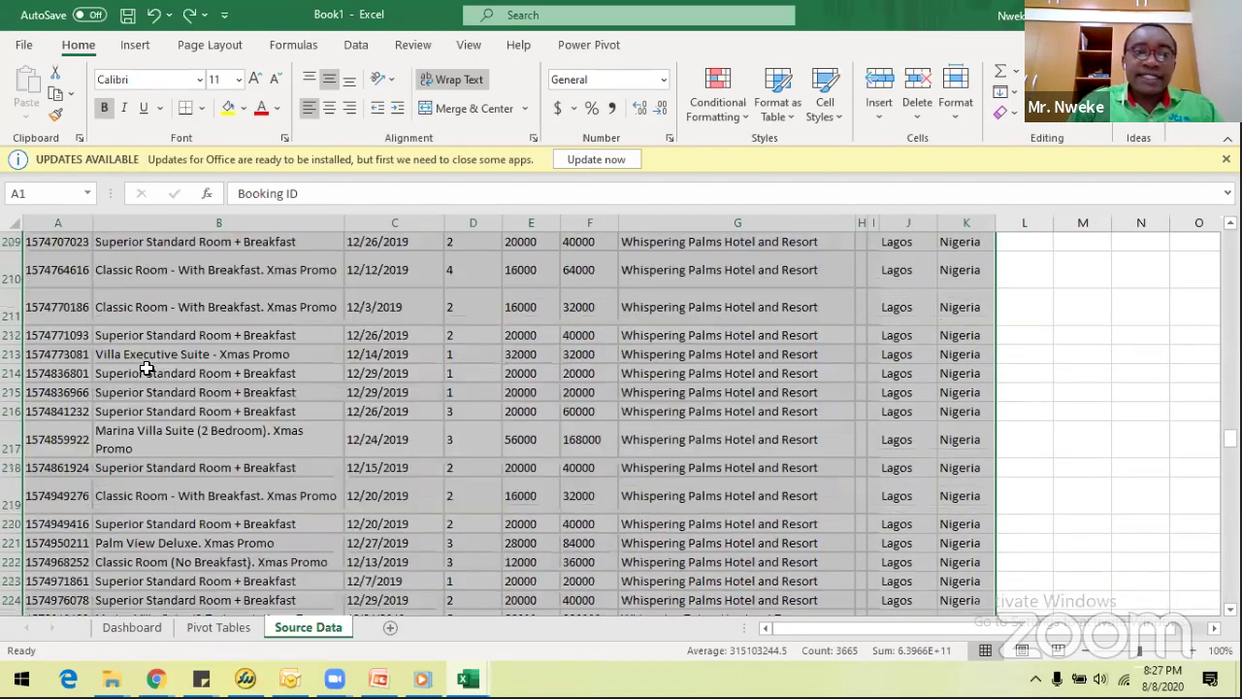
{"action": "scroll", "coordinate": [146, 367], "scroll_direction": "down", "scroll_amount": 10}
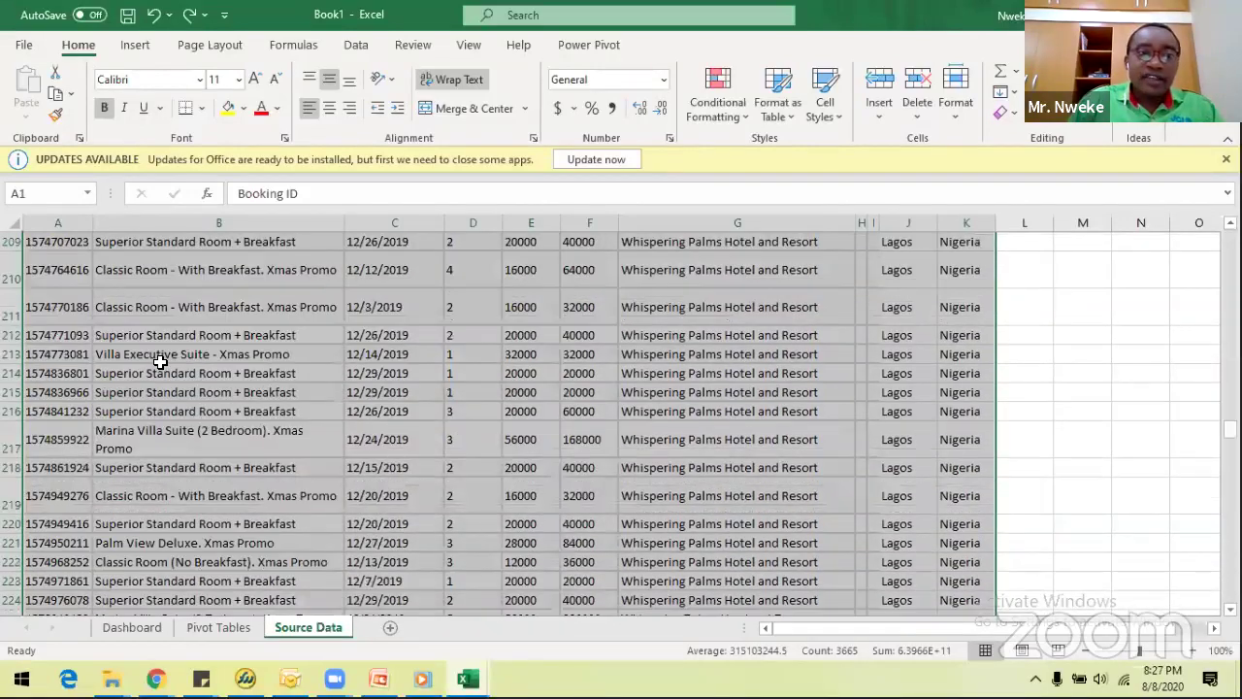
{"action": "scroll", "coordinate": [160, 358], "scroll_direction": "up", "scroll_amount": 9}
{"action": "scroll", "coordinate": [160, 358], "scroll_direction": "up", "scroll_amount": 20}
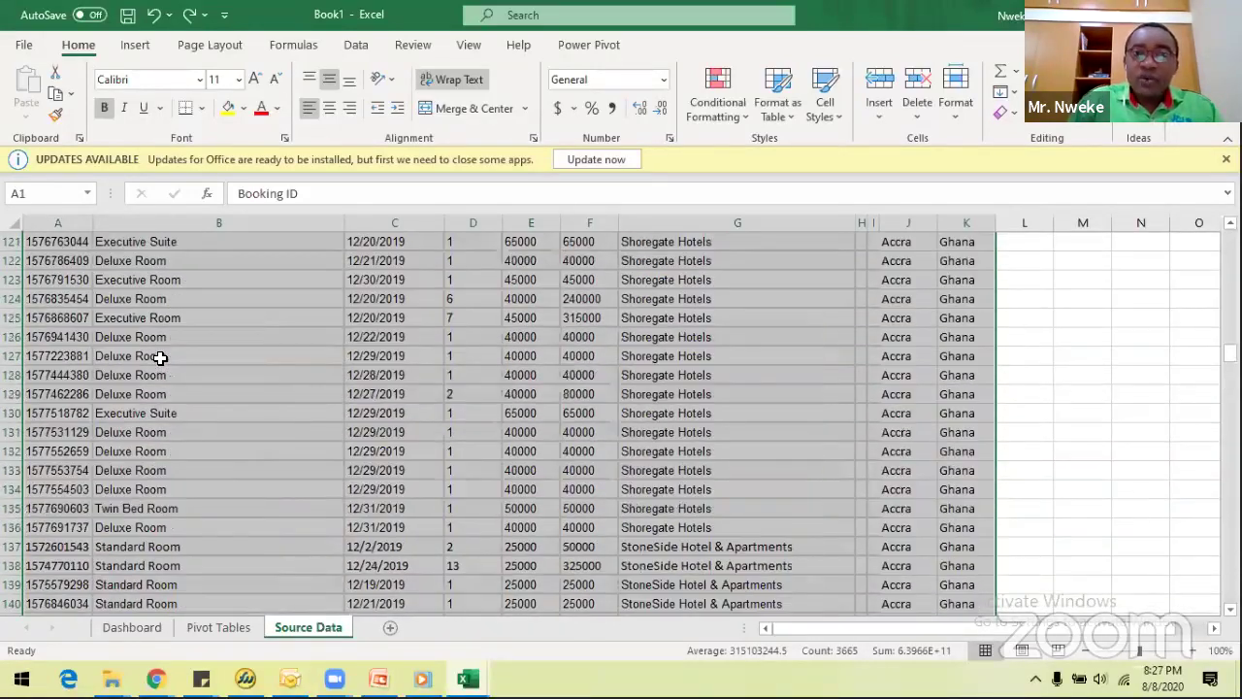
{"action": "scroll", "coordinate": [158, 359], "scroll_direction": "up", "scroll_amount": 10}
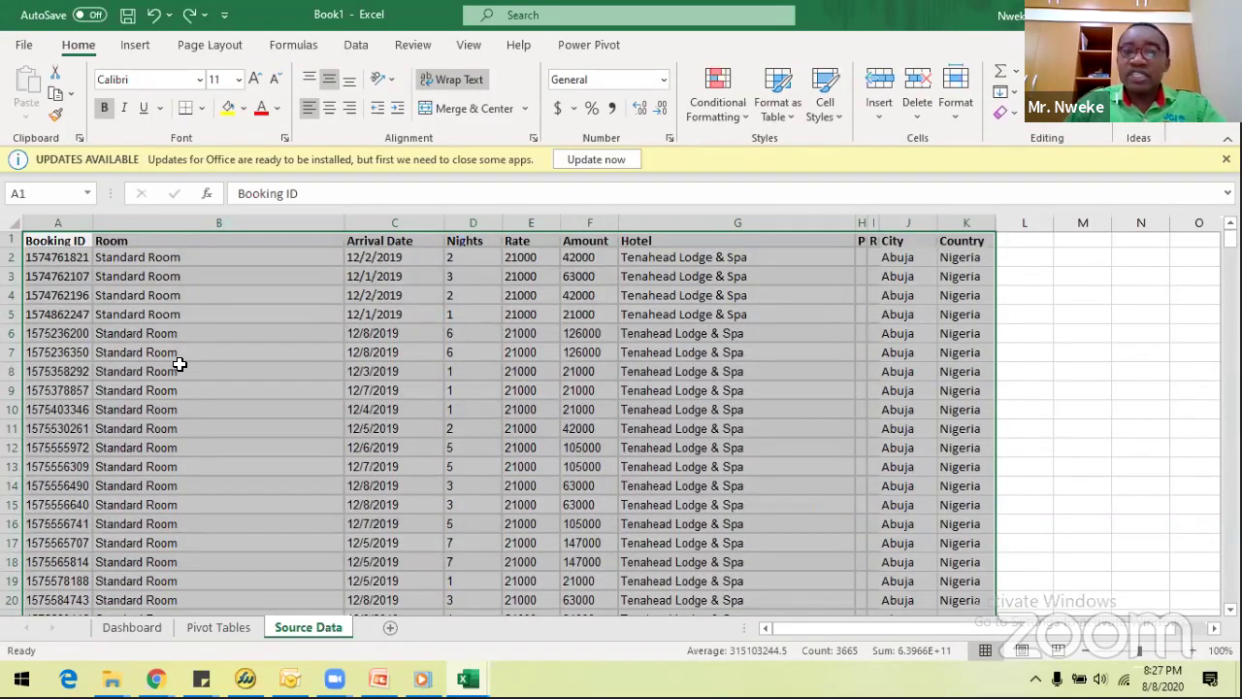
Convert the Source Data bookings range A1:K407 into a table with headers, checking the proposed range down to its last row before confirming.
{"action": "left_click", "coordinate": [180, 364]}
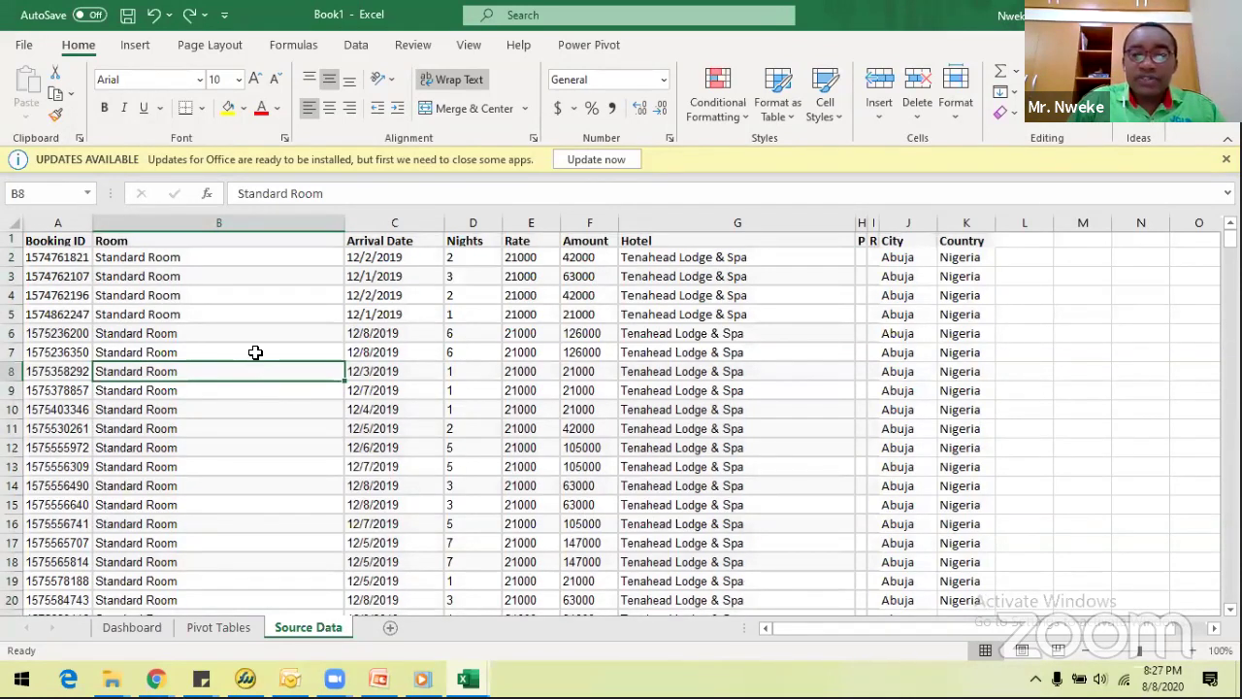
{"action": "left_click", "coordinate": [959, 310]}
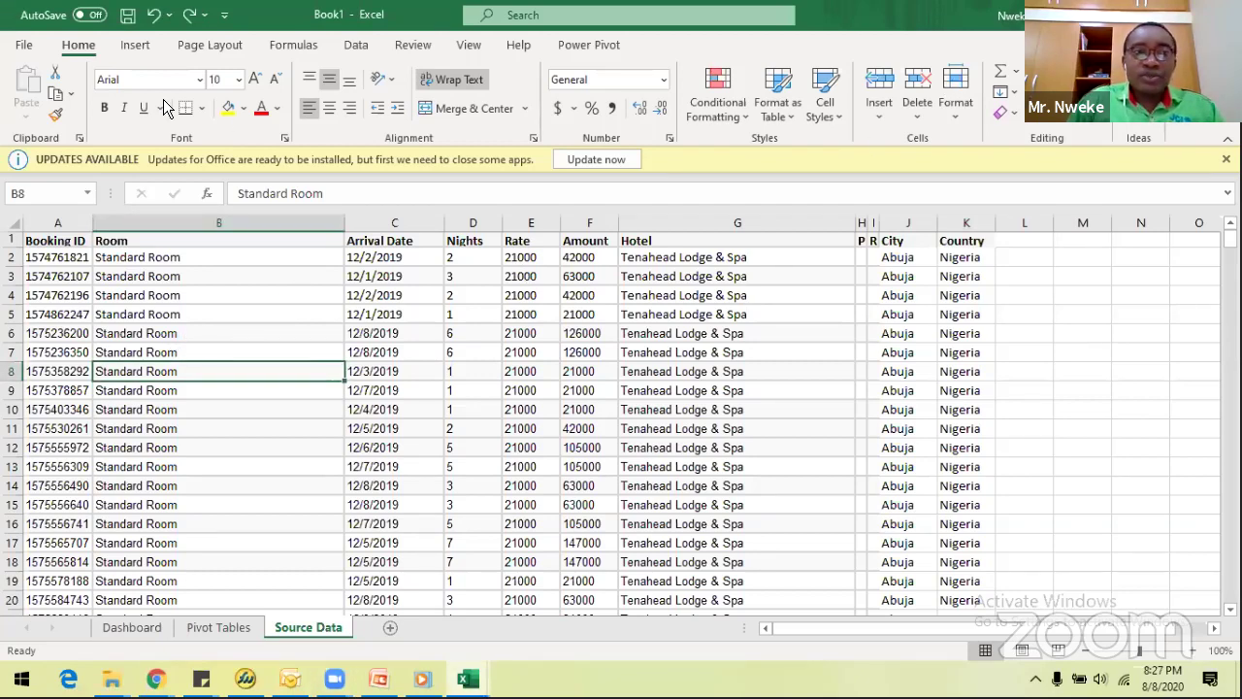
{"action": "left_click", "coordinate": [136, 47]}
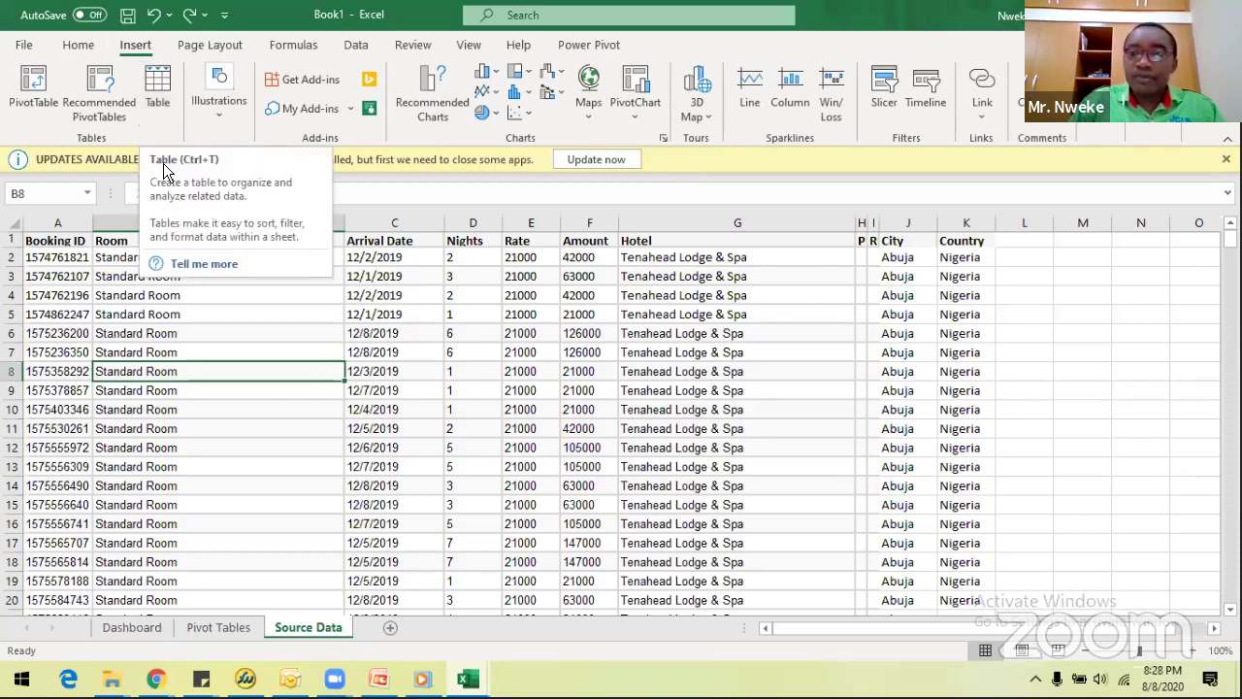
{"action": "left_click", "coordinate": [162, 92]}
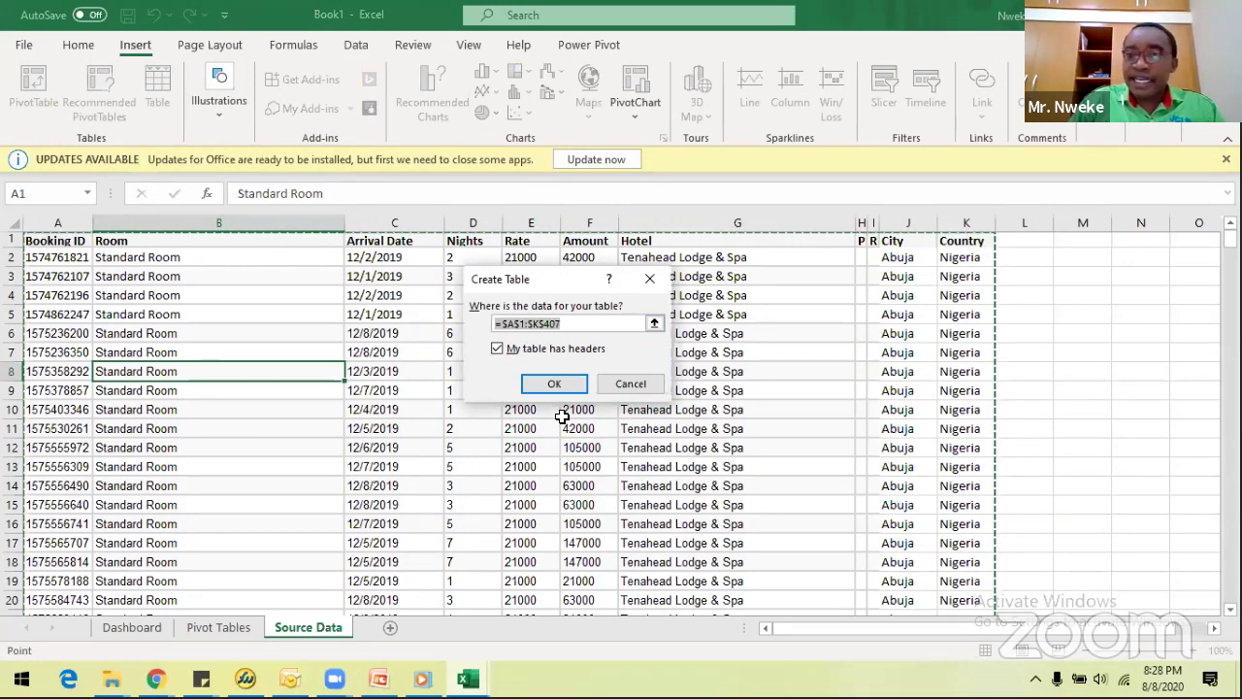
{"action": "scroll", "coordinate": [844, 345], "scroll_direction": "down", "scroll_amount": 18}
{"action": "scroll", "coordinate": [849, 335], "scroll_direction": "down", "scroll_amount": 20}
{"action": "scroll", "coordinate": [852, 319], "scroll_direction": "down", "scroll_amount": 20}
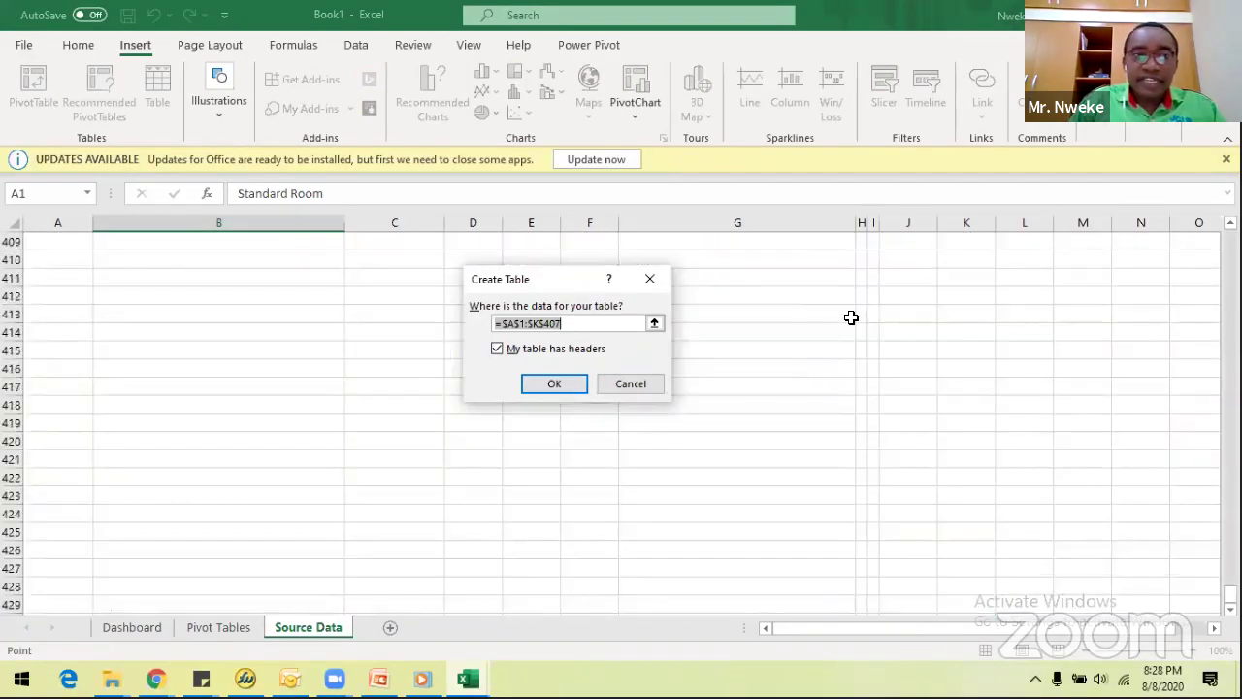
{"action": "scroll", "coordinate": [851, 318], "scroll_direction": "up", "scroll_amount": 8}
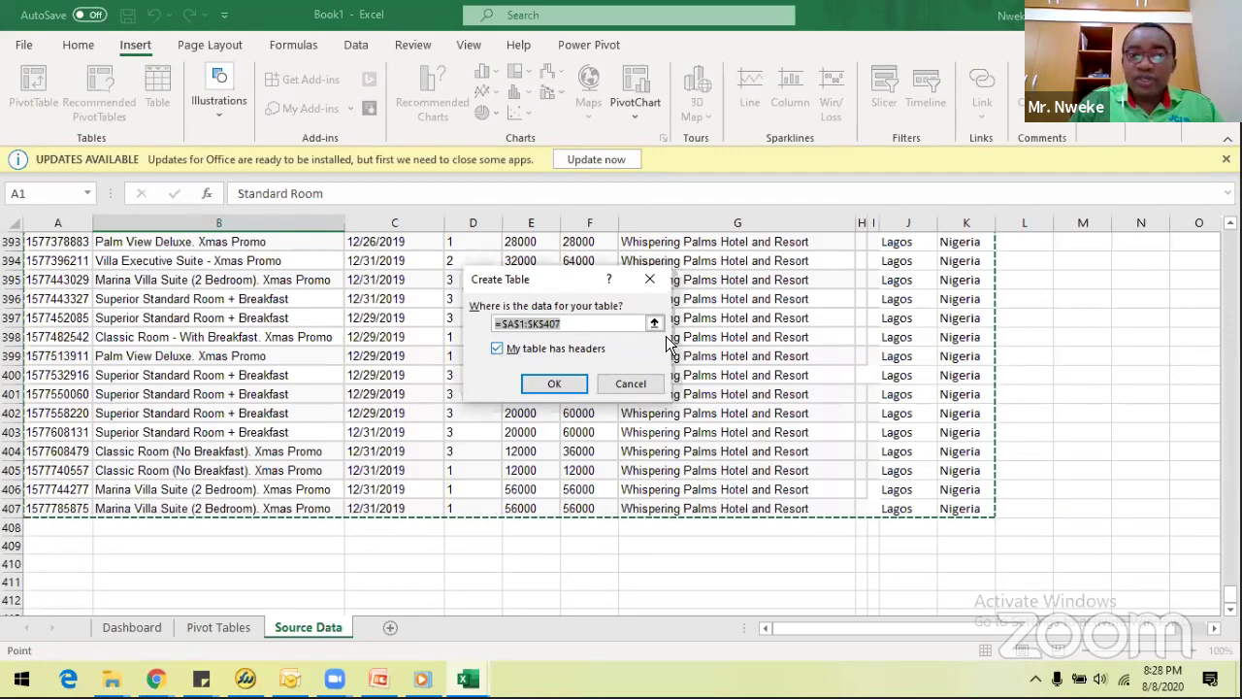
{"action": "scroll", "coordinate": [679, 337], "scroll_direction": "up", "scroll_amount": 20}
{"action": "scroll", "coordinate": [679, 338], "scroll_direction": "up", "scroll_amount": 20}
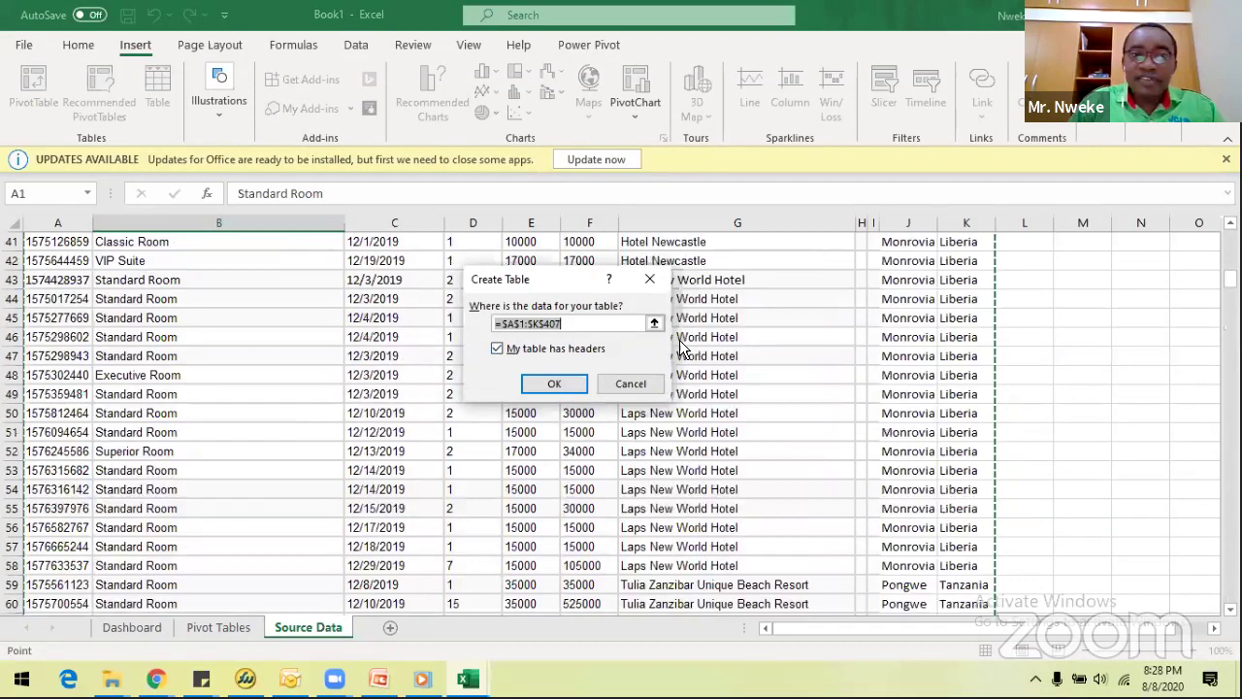
{"action": "scroll", "coordinate": [388, 291], "scroll_direction": "up", "scroll_amount": 13}
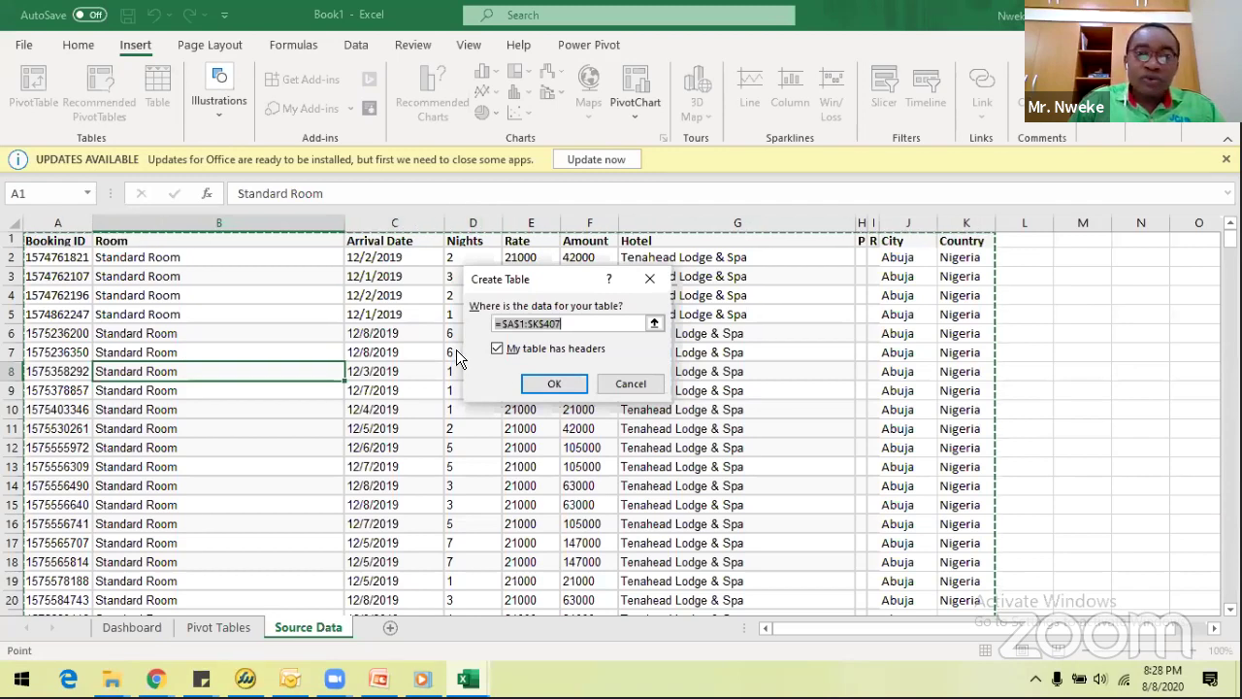
{"action": "left_click", "coordinate": [498, 344]}
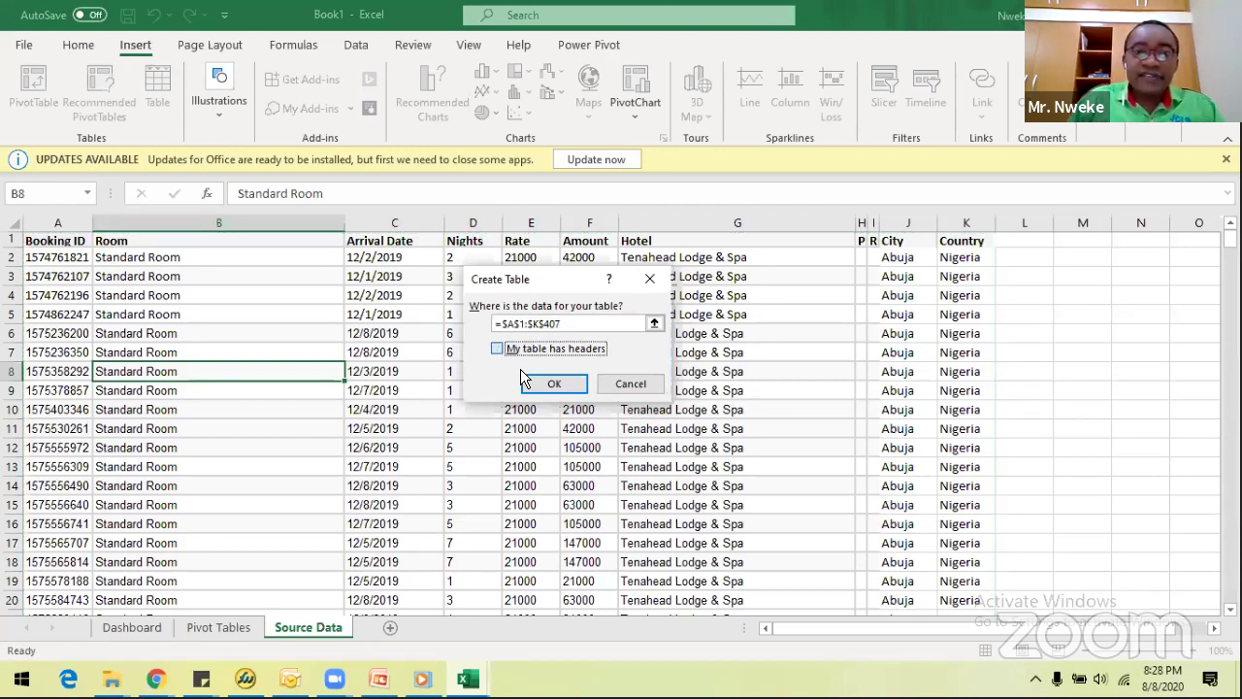
{"action": "left_click", "coordinate": [550, 384]}
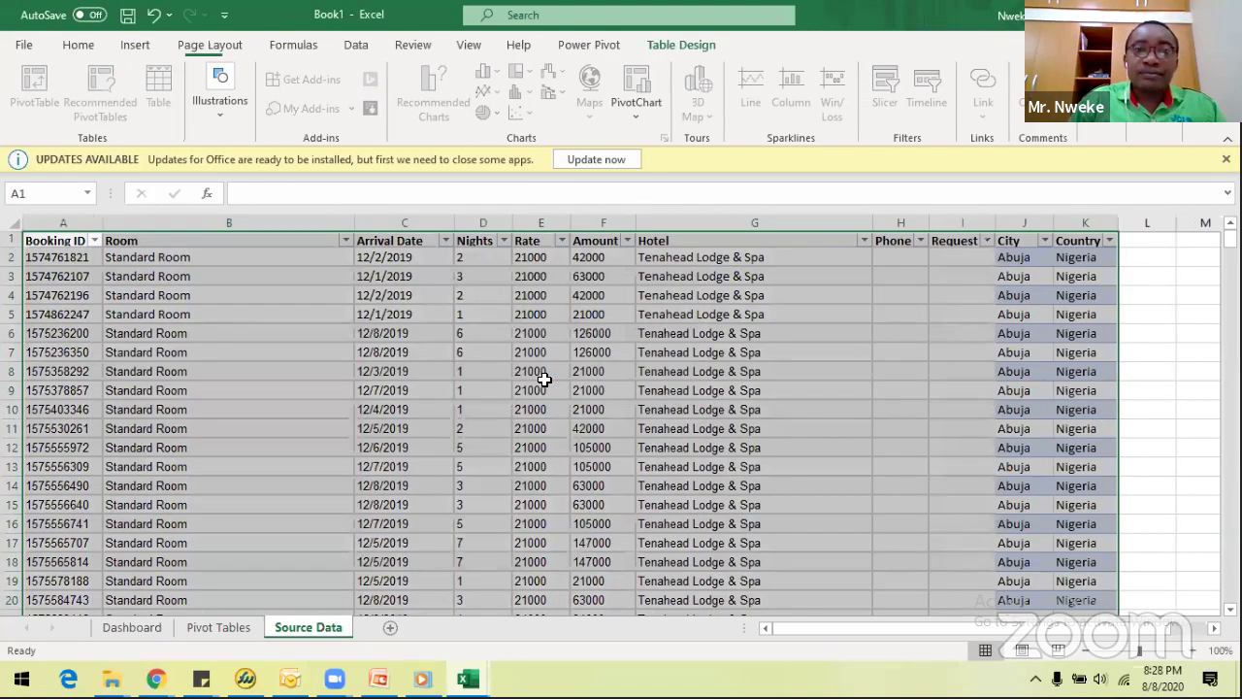
{"action": "left_click", "coordinate": [530, 353]}
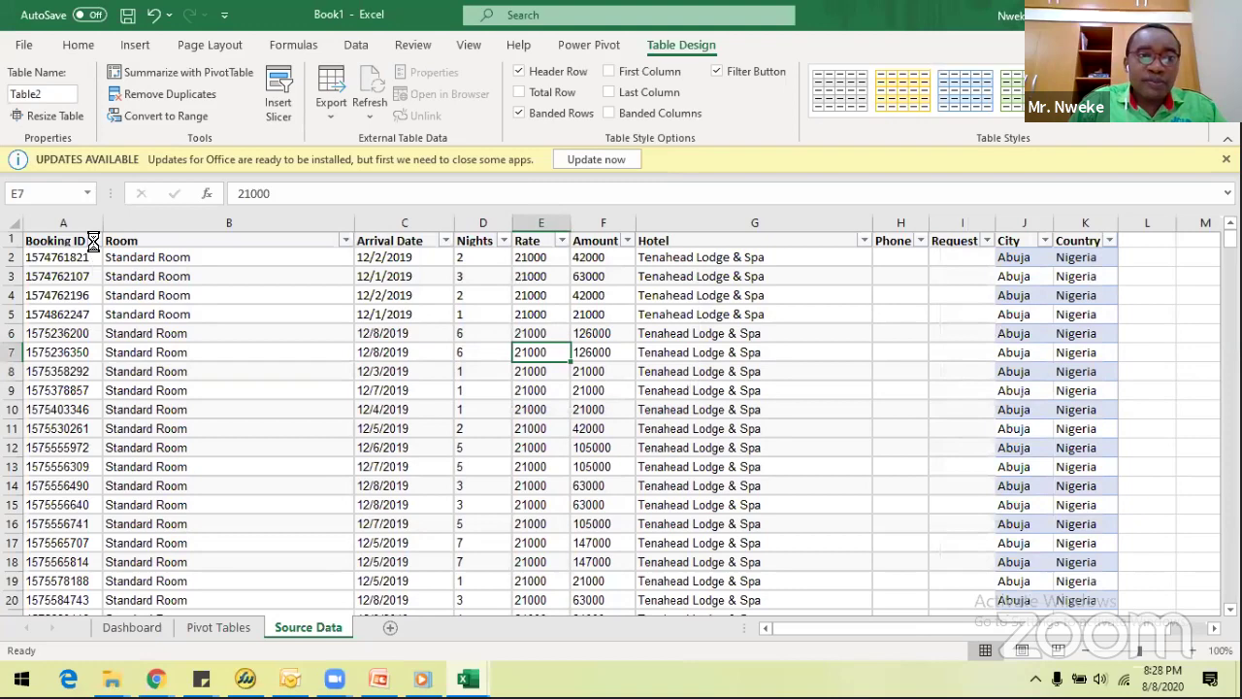
View the sort and filter options of the table's Booking ID, Room and Arrival Date columns without applying any.
{"action": "left_click", "coordinate": [93, 241]}
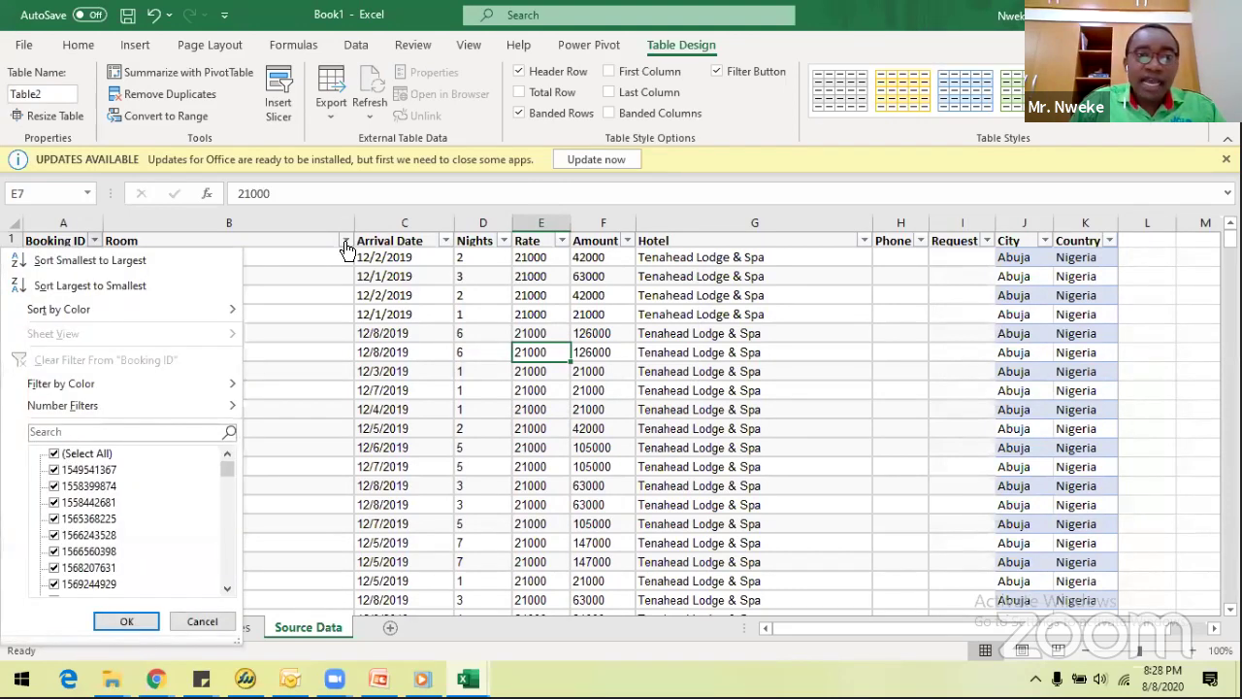
{"action": "left_click", "coordinate": [344, 242]}
{"action": "left_click", "coordinate": [345, 241]}
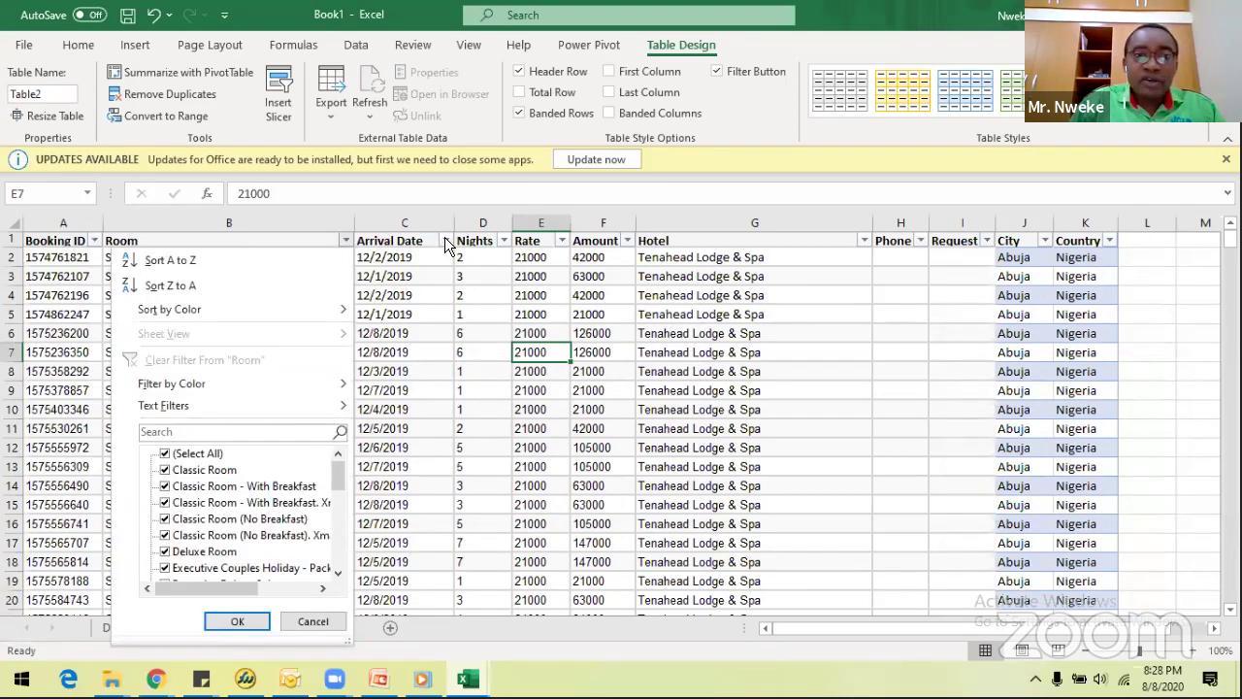
{"action": "left_click", "coordinate": [447, 242]}
{"action": "left_click", "coordinate": [447, 241]}
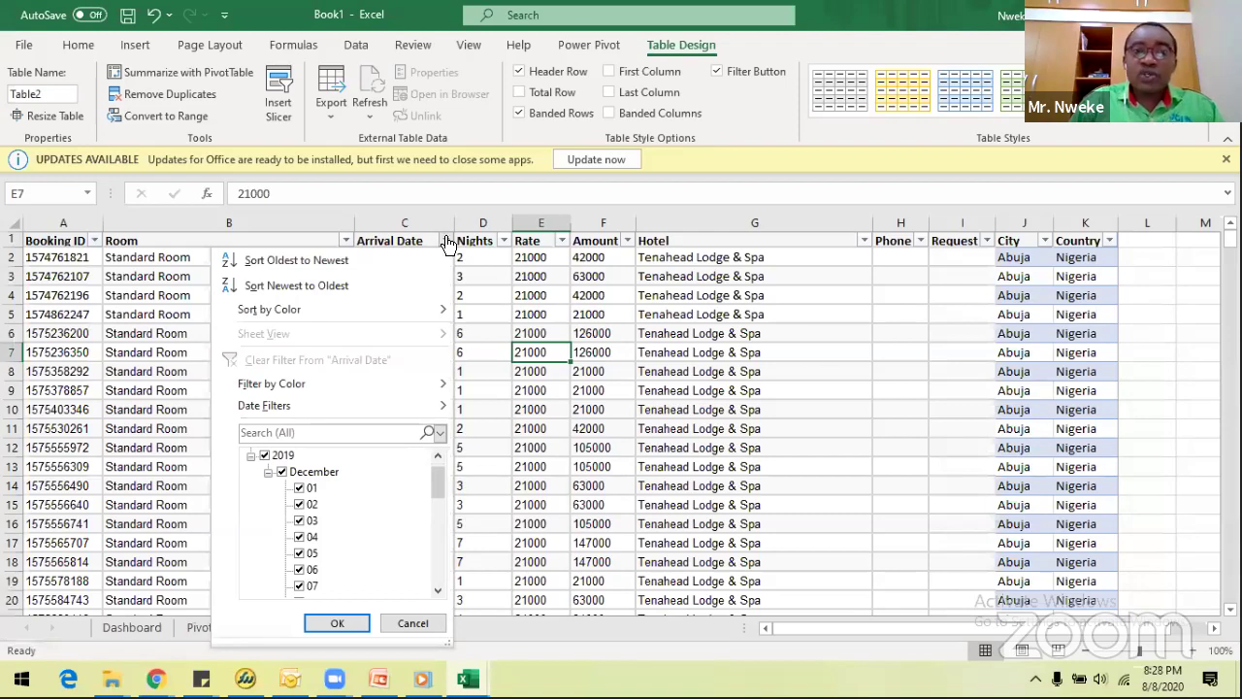
{"action": "left_click", "coordinate": [446, 241]}
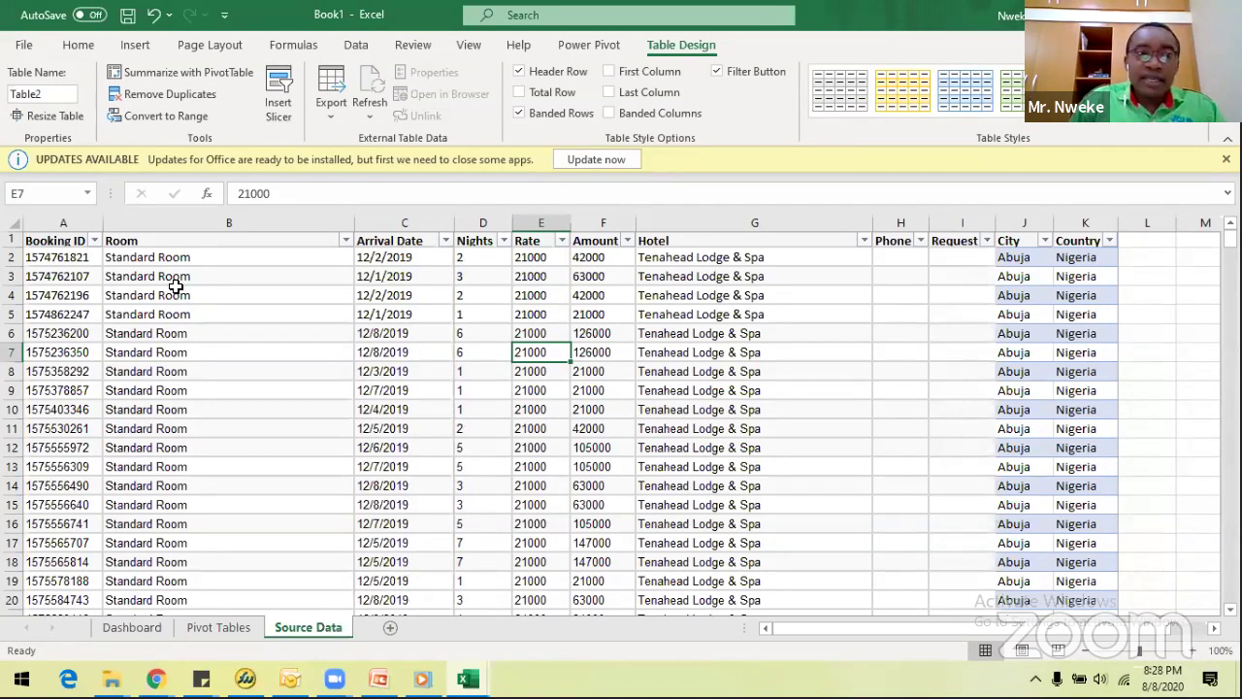
Examine how far the bookings table extends, down to its last row and across to the Country column.
{"action": "scroll", "coordinate": [677, 320], "scroll_direction": "down", "scroll_amount": 16}
{"action": "scroll", "coordinate": [677, 316], "scroll_direction": "up", "scroll_amount": 11}
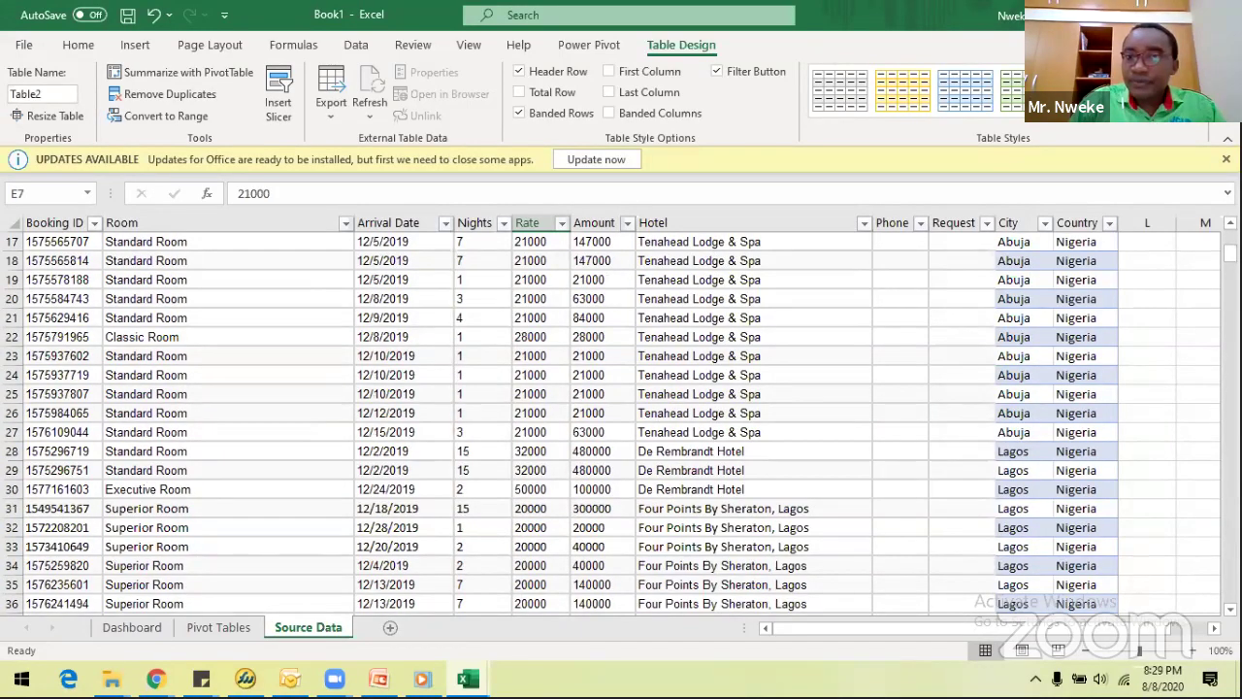
{"action": "scroll", "coordinate": [694, 301], "scroll_direction": "down", "scroll_amount": 20}
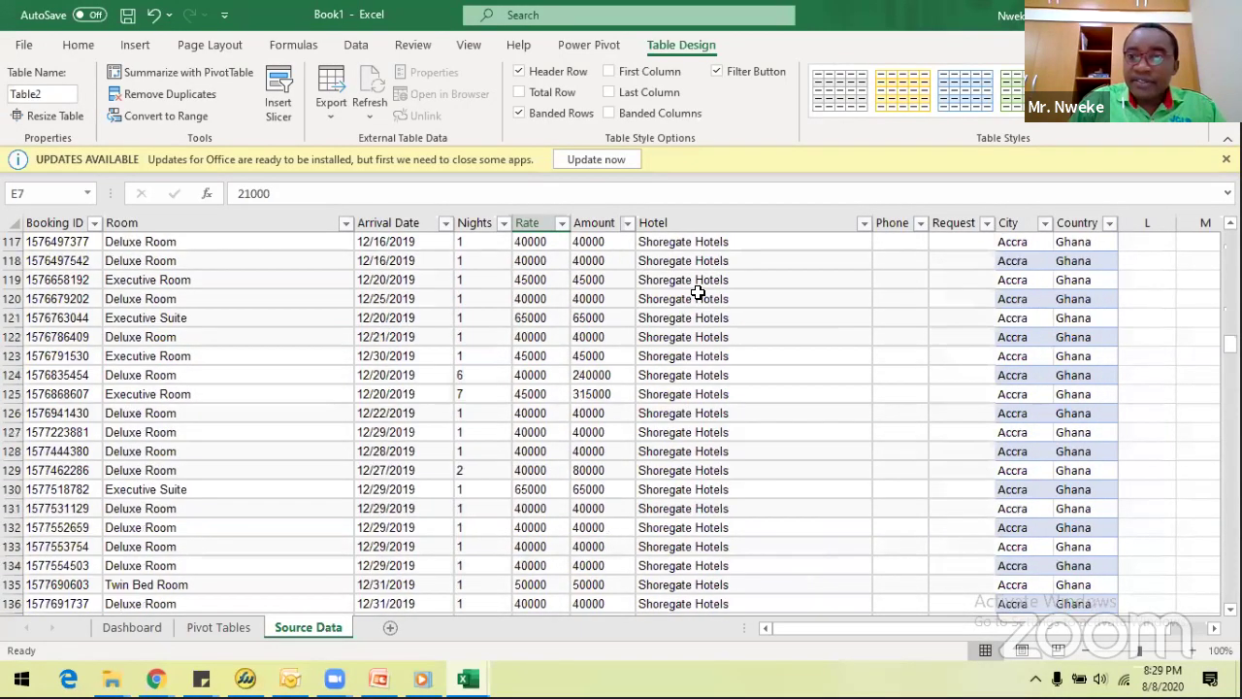
{"action": "scroll", "coordinate": [700, 290], "scroll_direction": "down", "scroll_amount": 20}
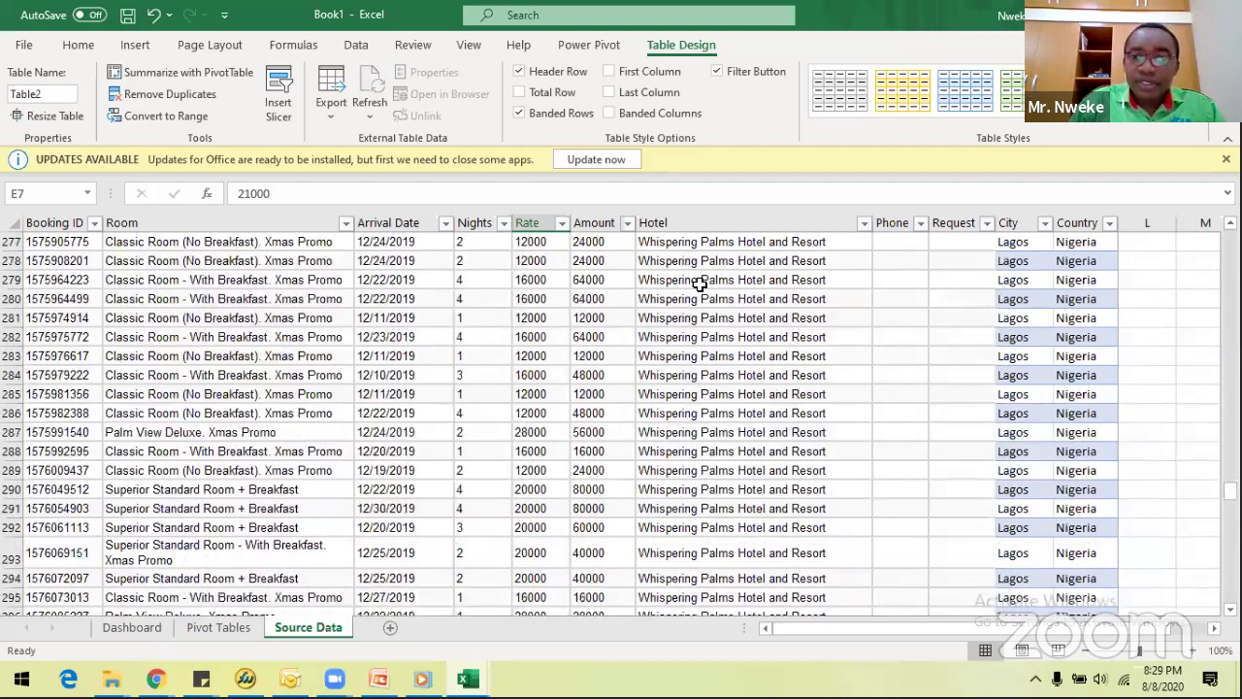
{"action": "scroll", "coordinate": [698, 287], "scroll_direction": "down", "scroll_amount": 20}
{"action": "scroll", "coordinate": [696, 288], "scroll_direction": "up", "scroll_amount": 20}
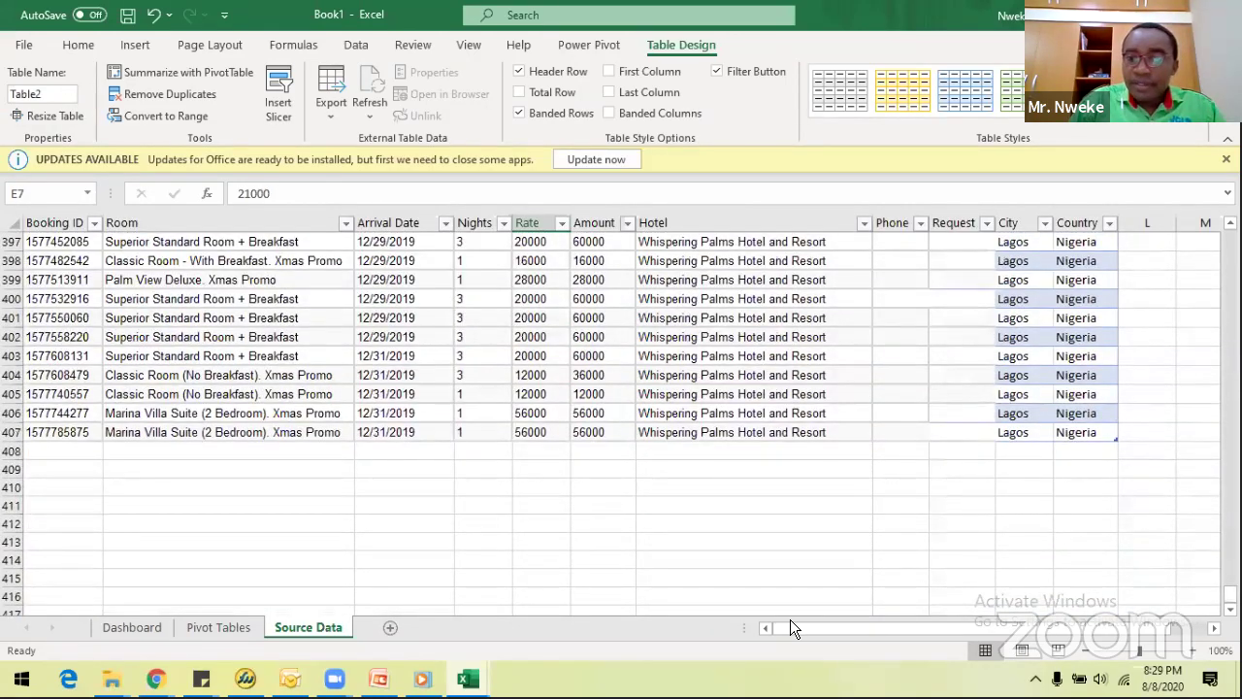
{"action": "left_click_drag", "start_coordinate": [800, 627], "coordinate": [864, 617]}
{"action": "left_click", "coordinate": [793, 406]}
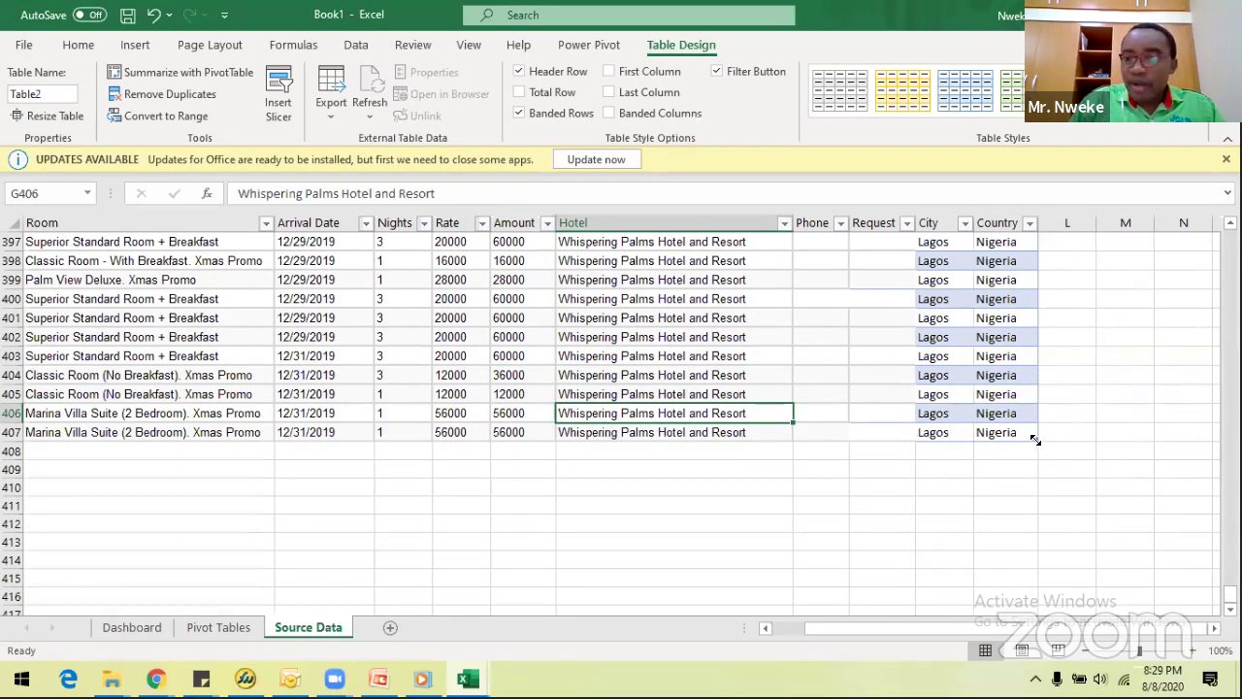
{"action": "left_click", "coordinate": [644, 337]}
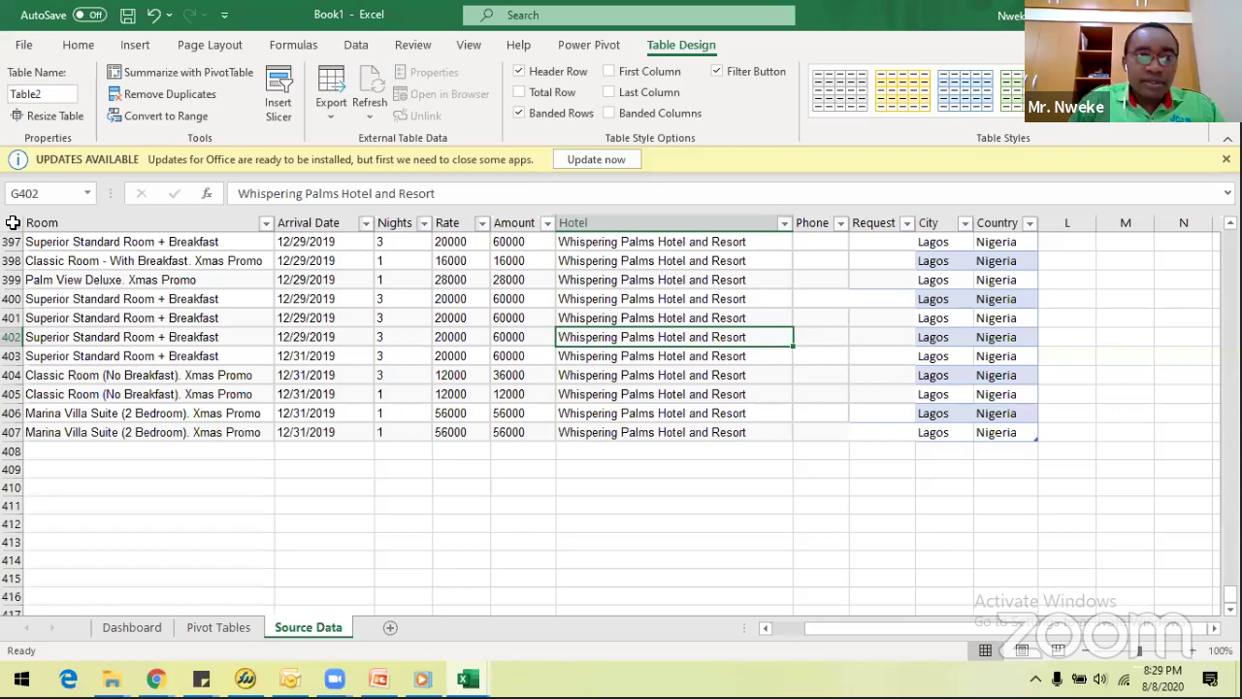
Undo the table conversion and remove all cell borders from the whole Source Data sheet with No Border.
{"action": "key", "text": "ctrl+z"}
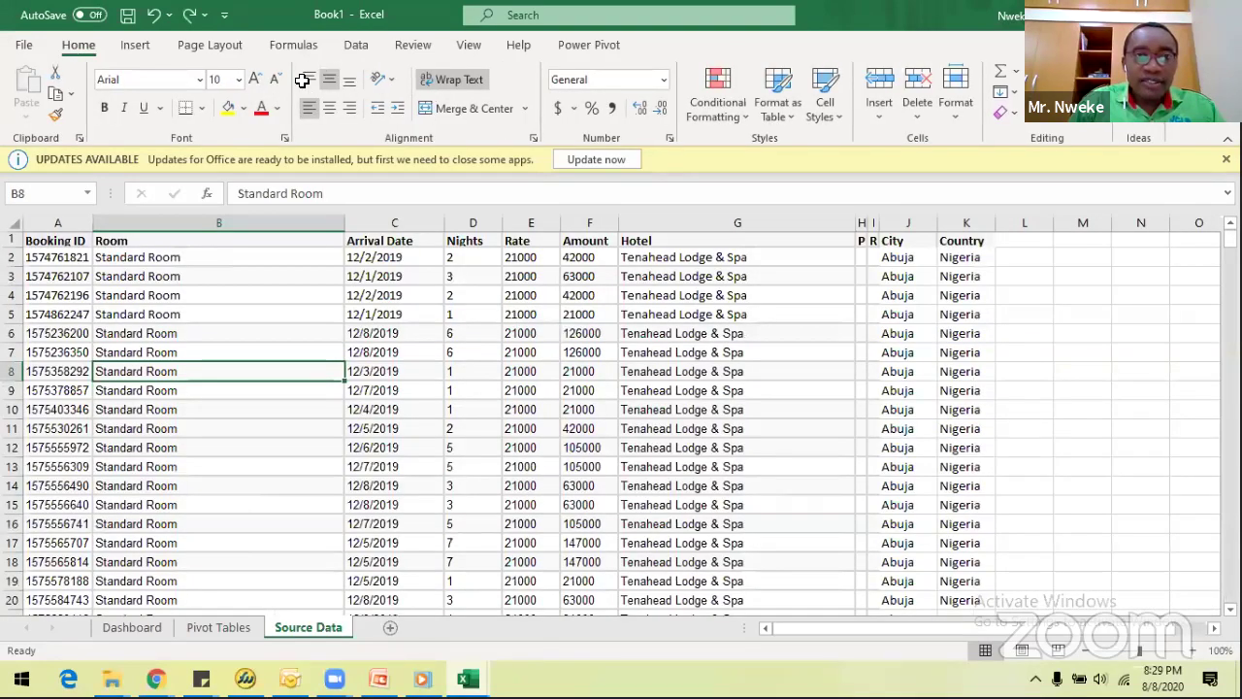
{"action": "key", "text": "ctrl+a"}
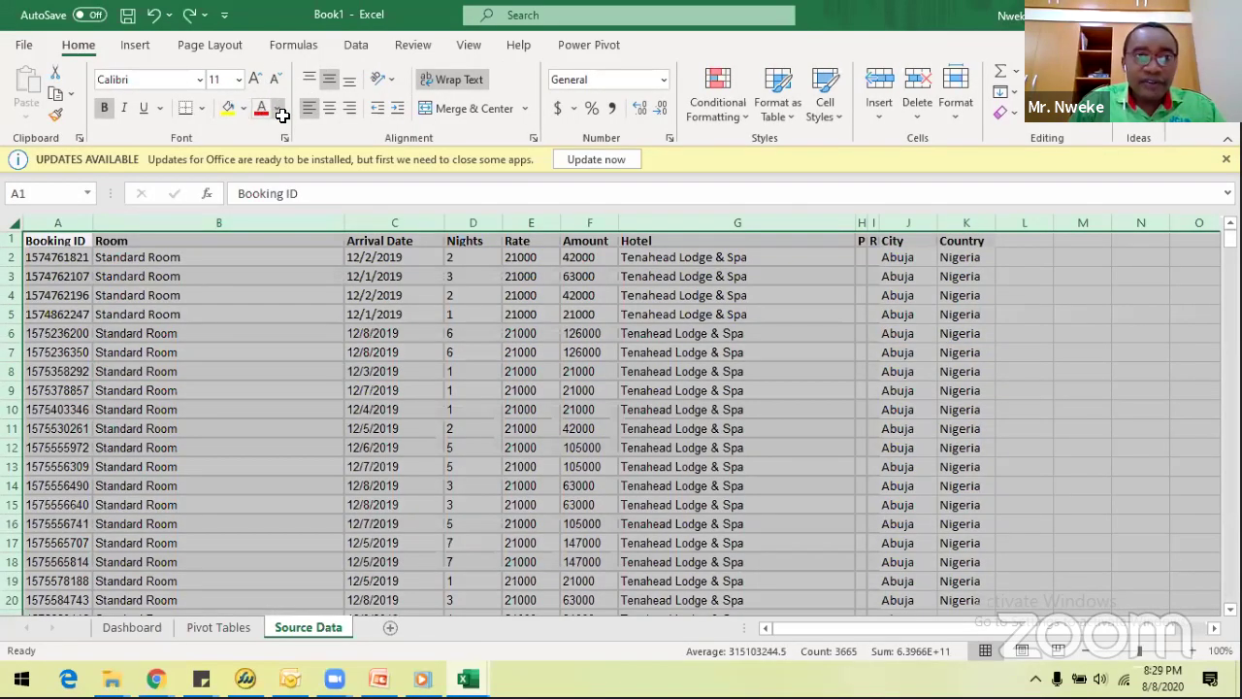
{"action": "left_click", "coordinate": [201, 107]}
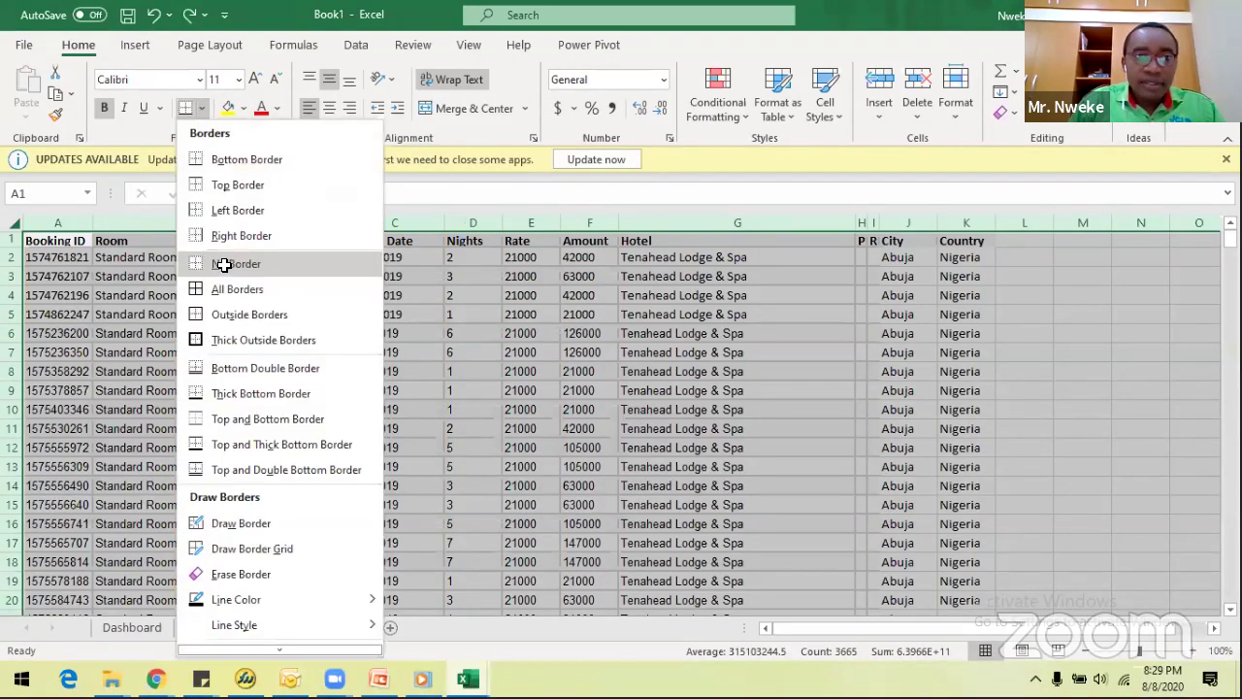
{"action": "left_click", "coordinate": [225, 263]}
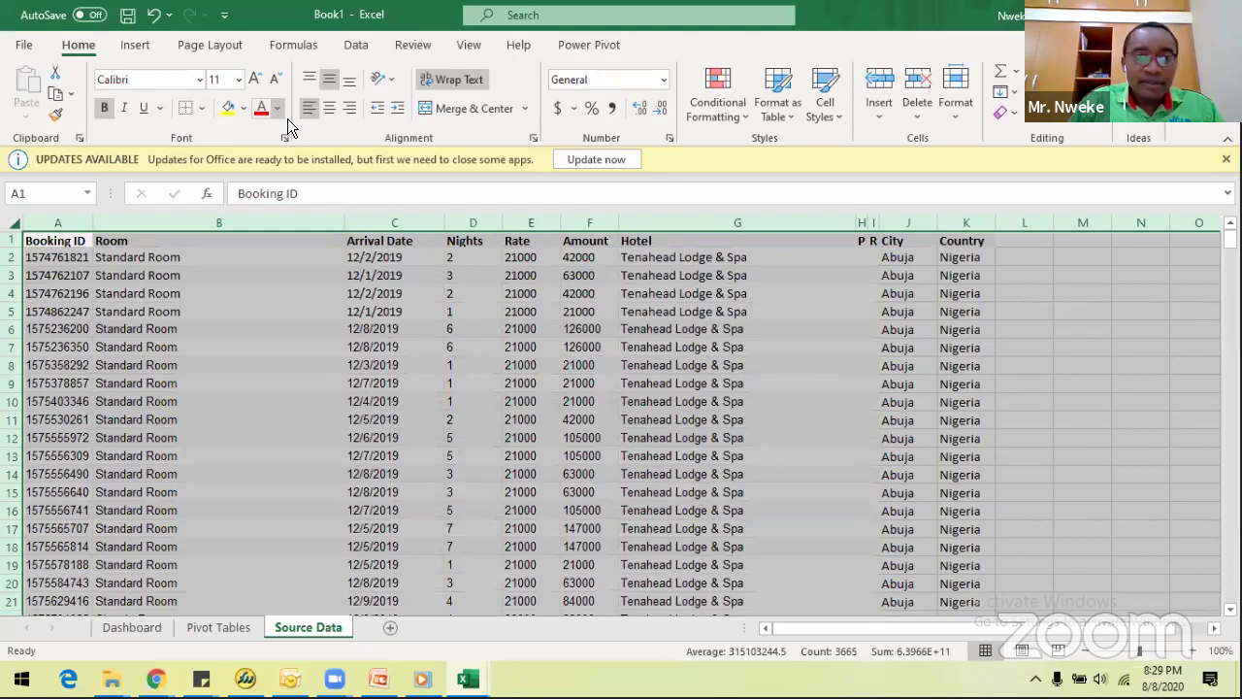
{"action": "left_click", "coordinate": [155, 293]}
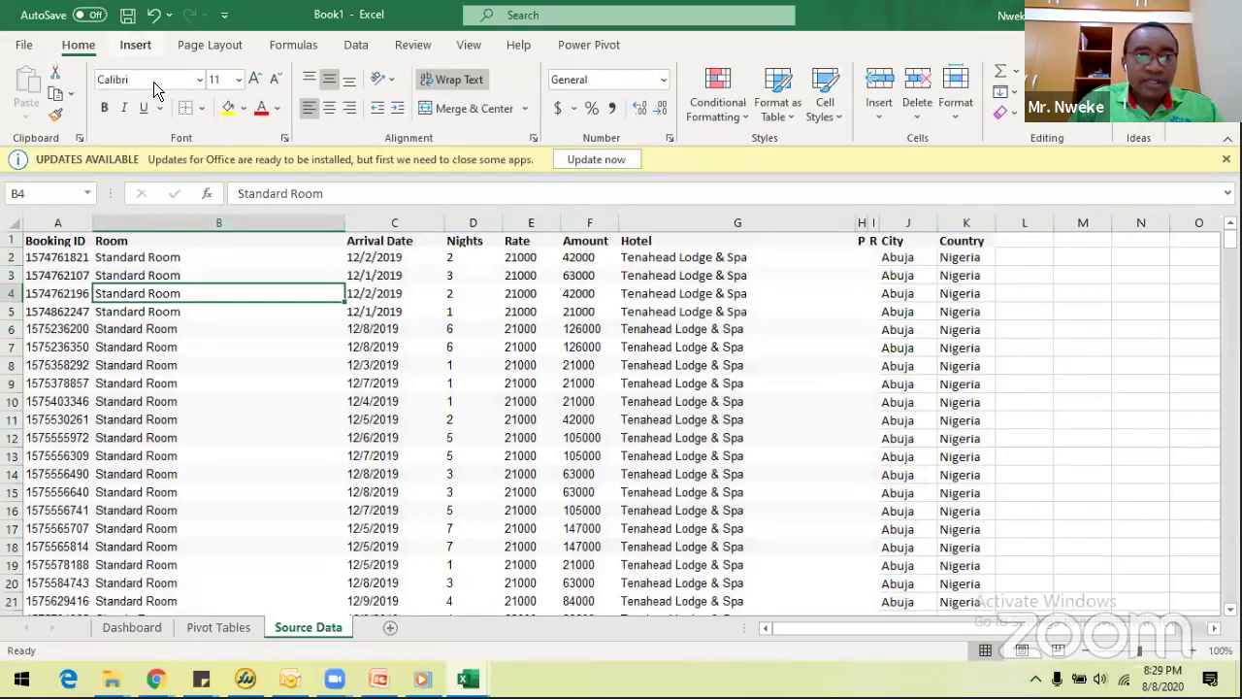
Convert the borderless bookings range A1:K407 into a table with headers, and undo the conversion.
{"action": "key", "text": "alt+n"}
{"action": "key", "text": "t"}
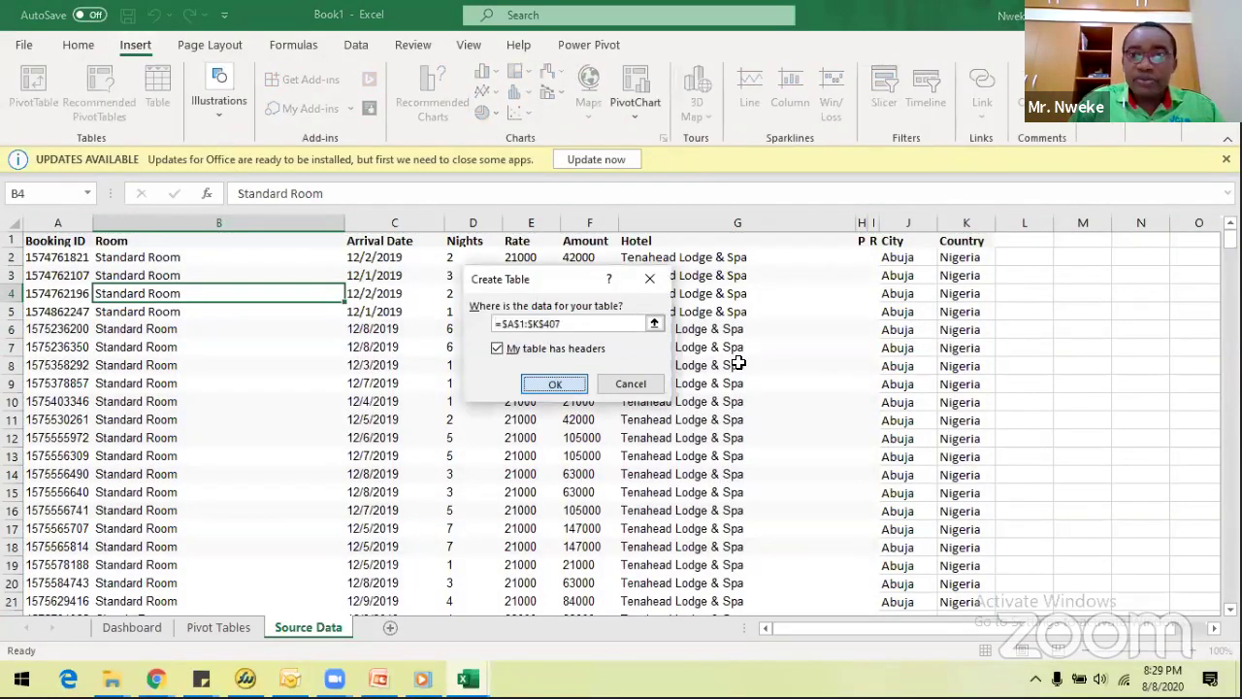
{"action": "key", "text": "Return"}
{"action": "left_click", "coordinate": [754, 352]}
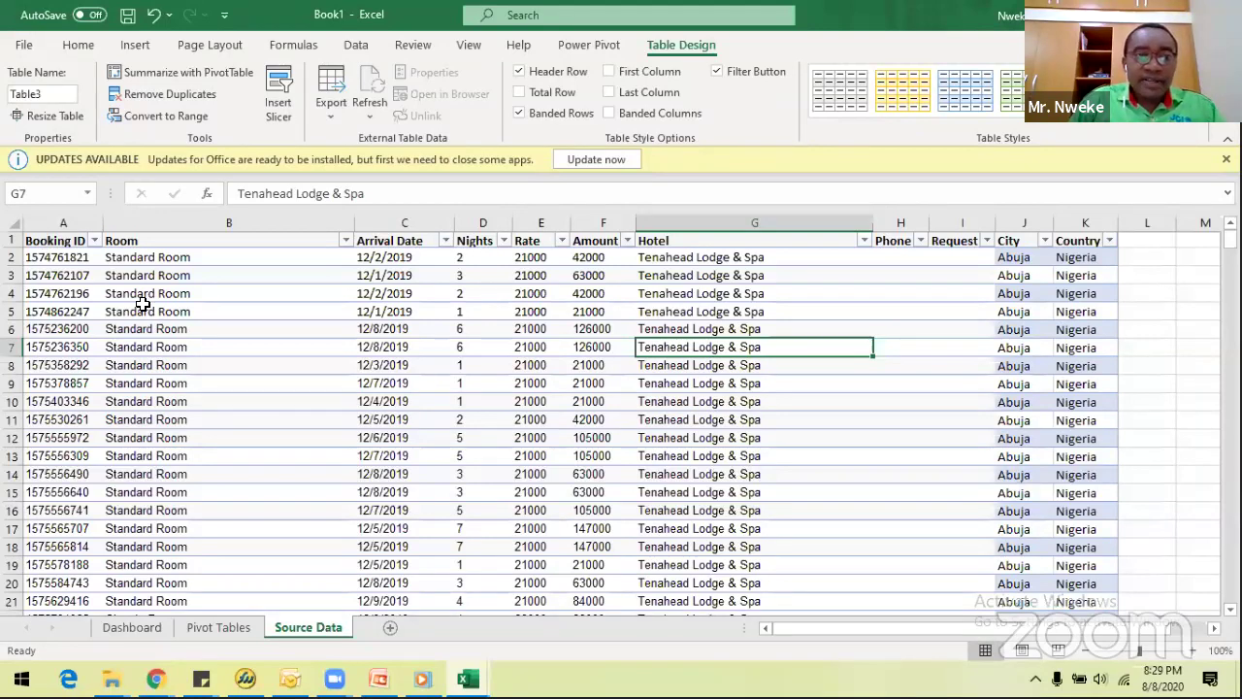
{"action": "key", "text": "ctrl+z"}
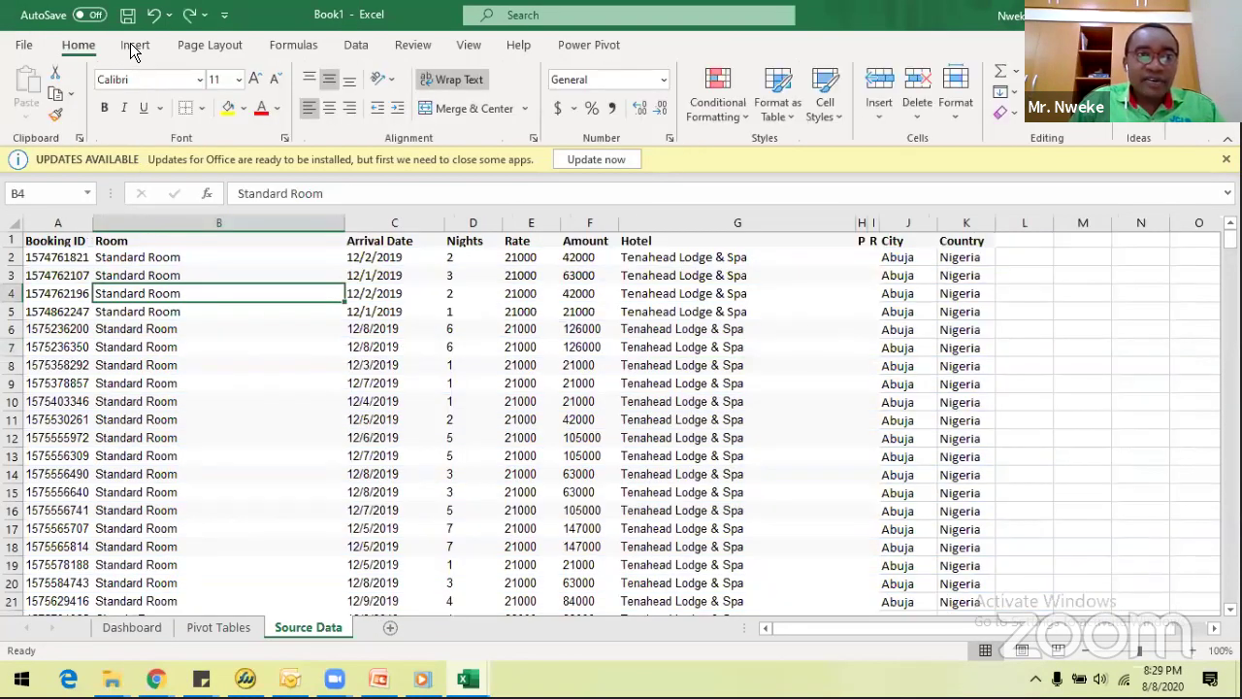
{"action": "key", "text": "ctrl+z"}
Create a table with headers from the borderless bookings data in A1:K407.
{"action": "left_click", "coordinate": [135, 45]}
{"action": "left_click", "coordinate": [158, 92]}
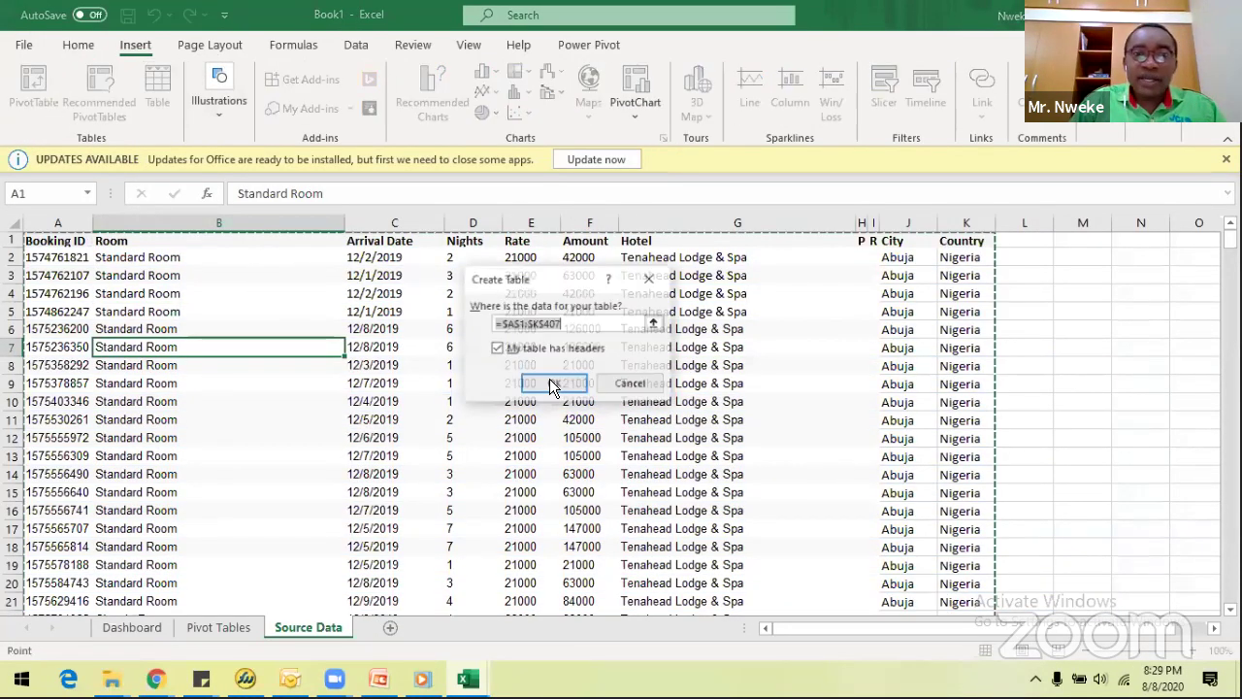
{"action": "key", "text": "Return"}
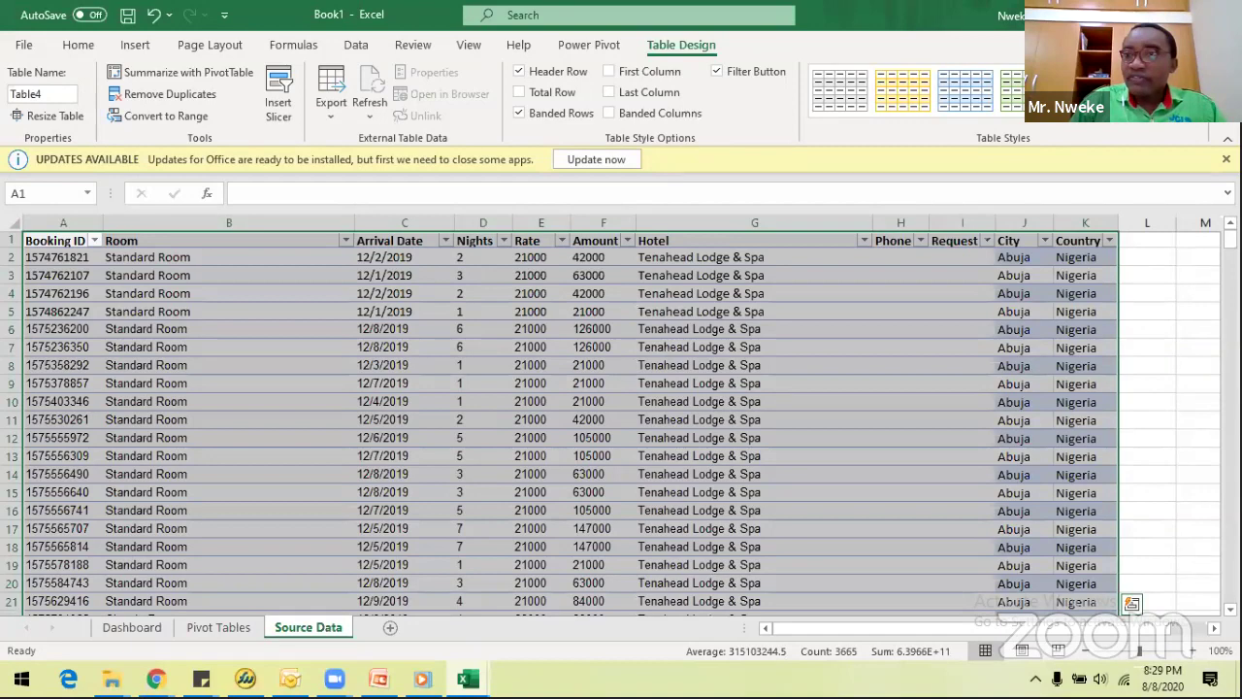
Apply the blue style with a solid header row from the Light table styles to the bookings table.
{"action": "left_click", "coordinate": [1209, 117]}
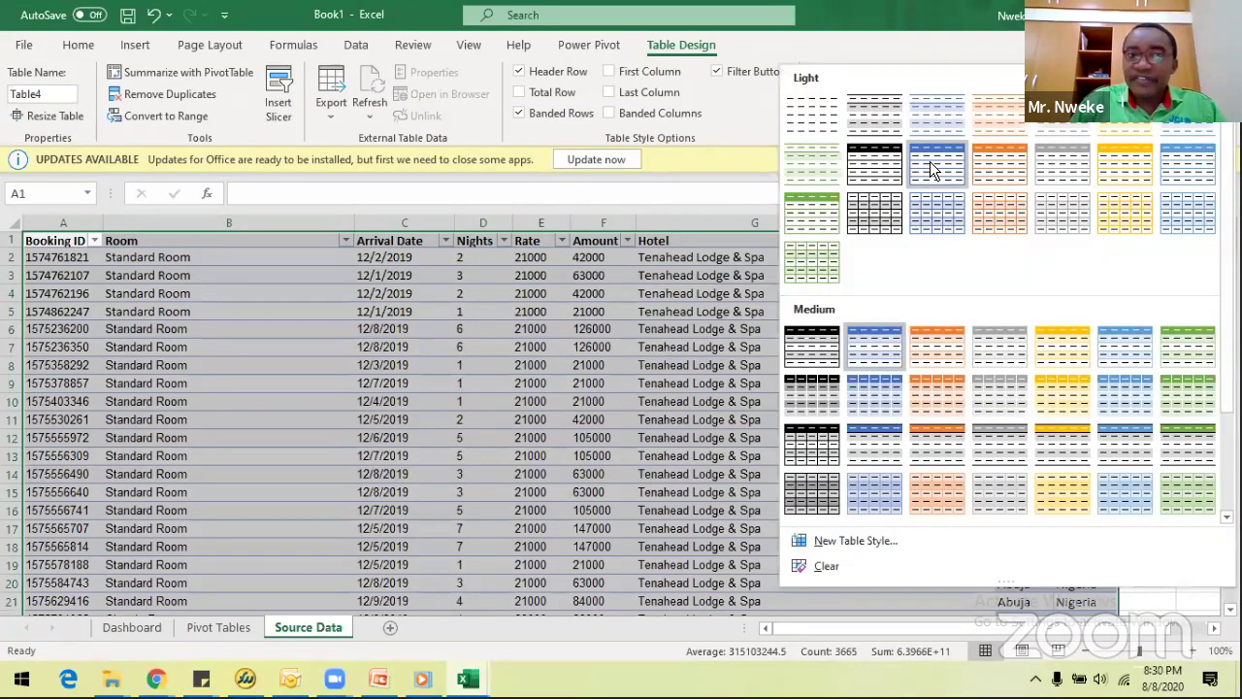
{"action": "left_click", "coordinate": [931, 165]}
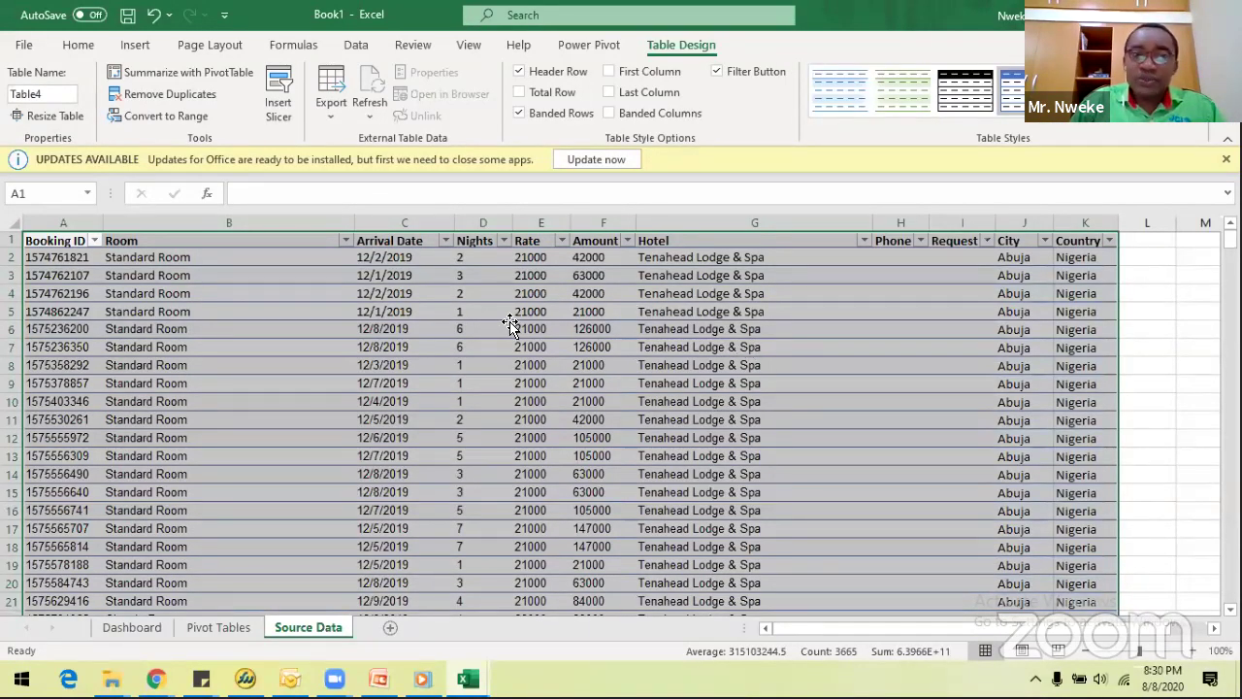
{"action": "left_click", "coordinate": [495, 323]}
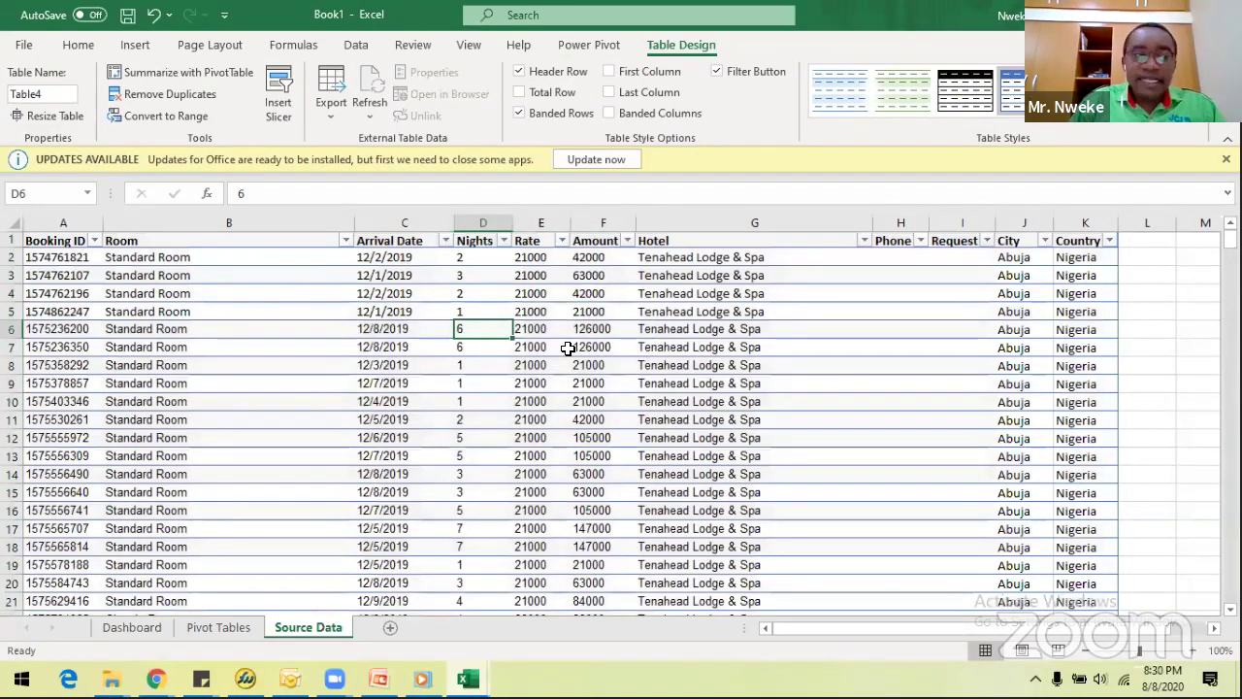
{"action": "scroll", "coordinate": [564, 325], "scroll_direction": "down", "scroll_amount": 20}
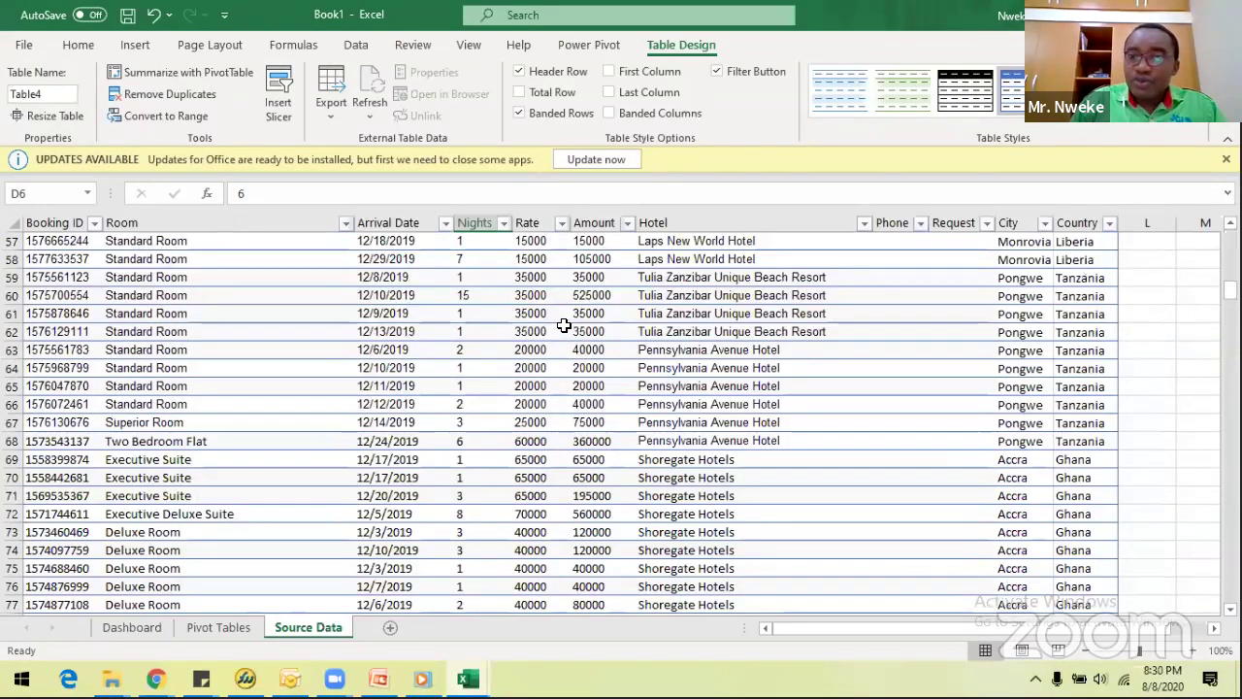
Add a new row directly below the bookings table by entering a sample booking ID in cell A408.
{"action": "scroll", "coordinate": [564, 326], "scroll_direction": "down", "scroll_amount": 20}
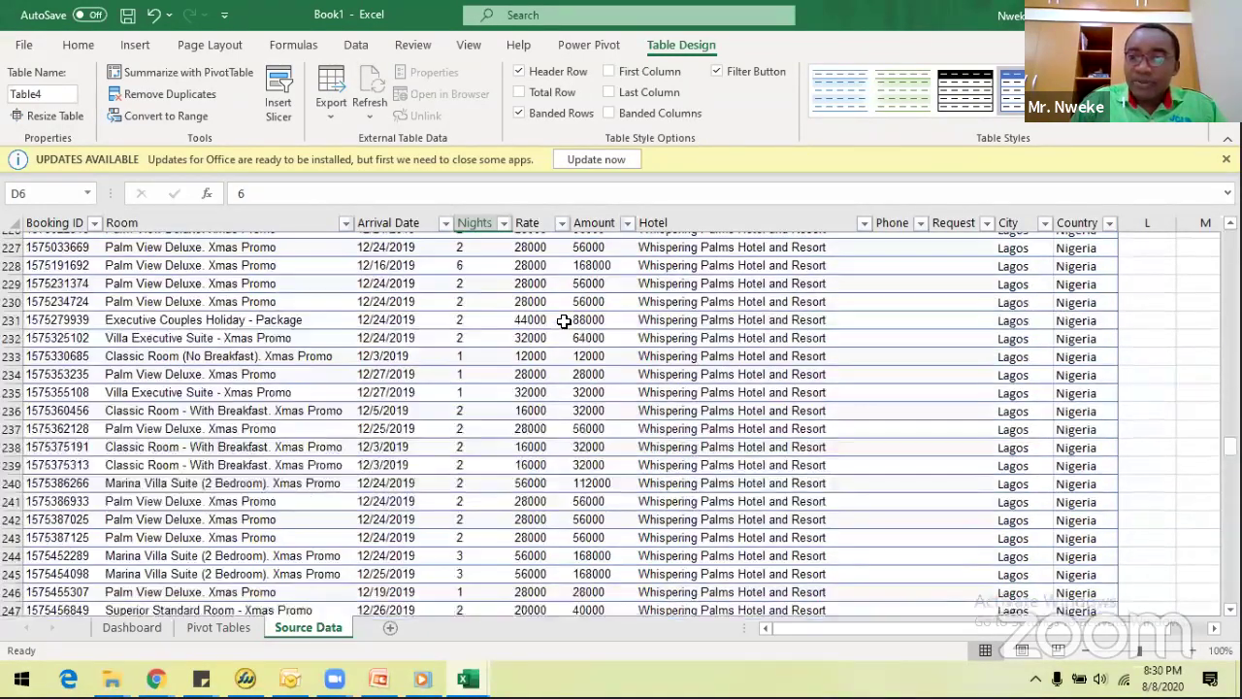
{"action": "scroll", "coordinate": [879, 349], "scroll_direction": "down", "scroll_amount": 4}
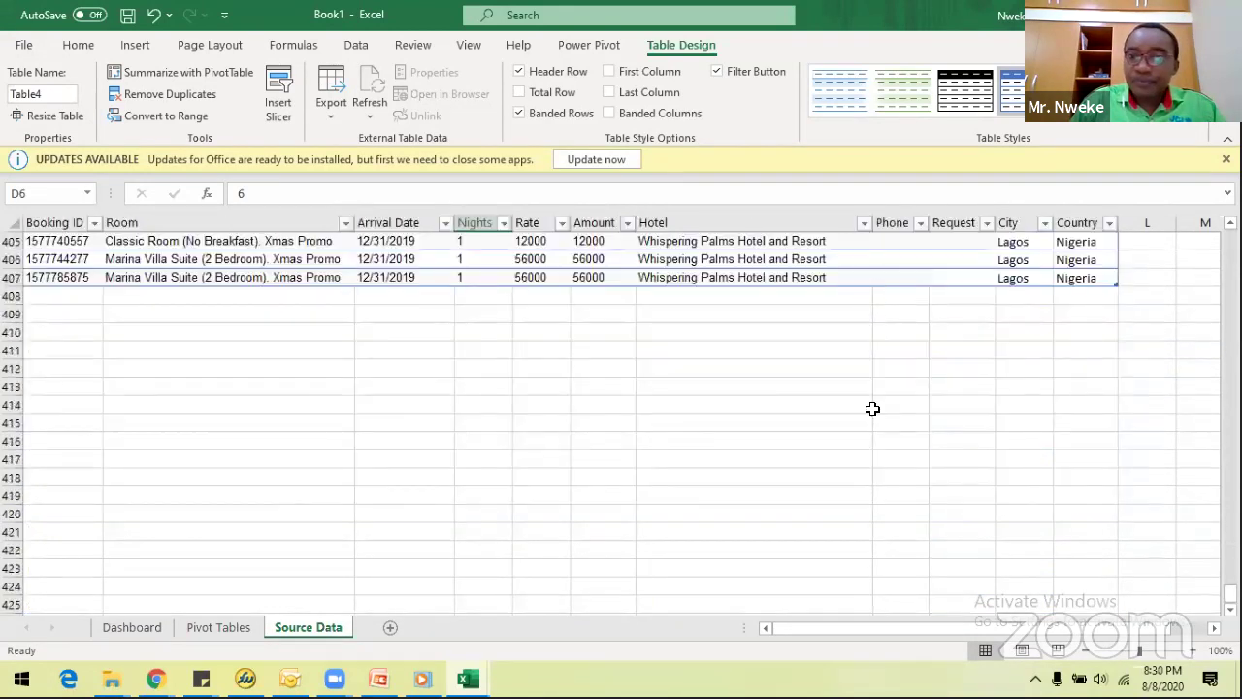
{"action": "scroll", "coordinate": [871, 408], "scroll_direction": "up", "scroll_amount": 3}
{"action": "left_click_drag", "start_coordinate": [792, 627], "coordinate": [895, 629]}
{"action": "left_click", "coordinate": [734, 385]}
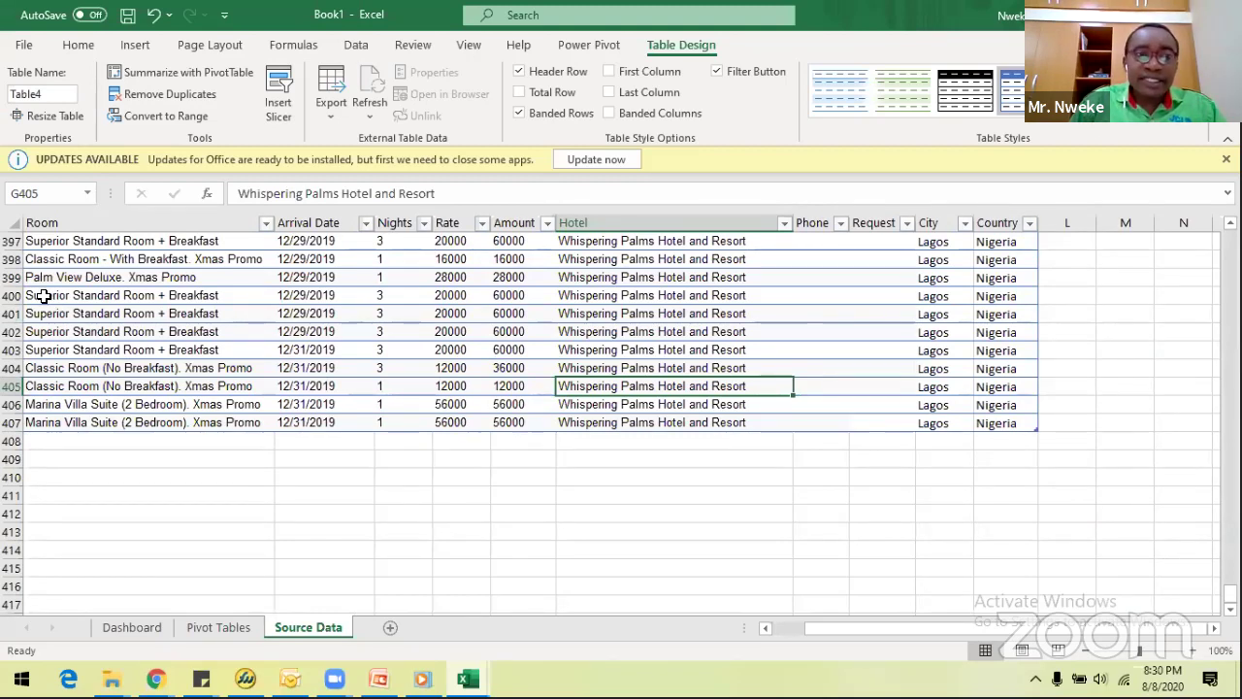
{"action": "left_click", "coordinate": [84, 441]}
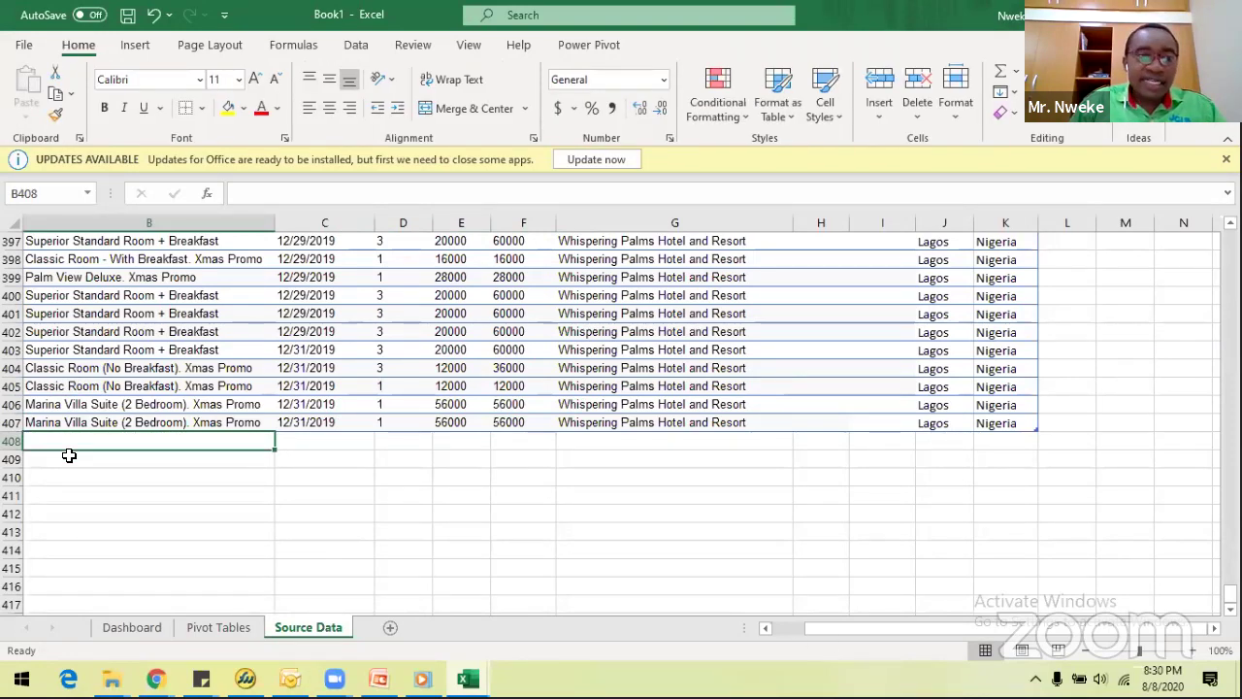
{"action": "key", "text": "Left"}
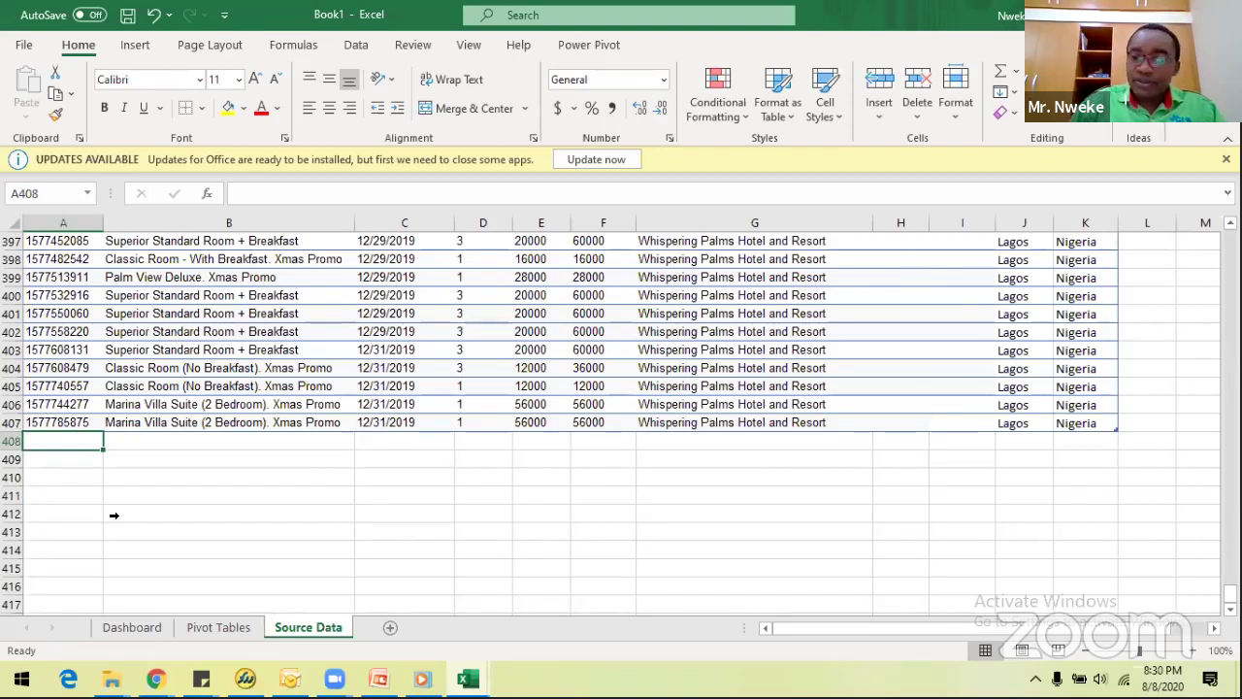
{"action": "type", "text": "15154515510"}
{"action": "key", "text": "Tab"}
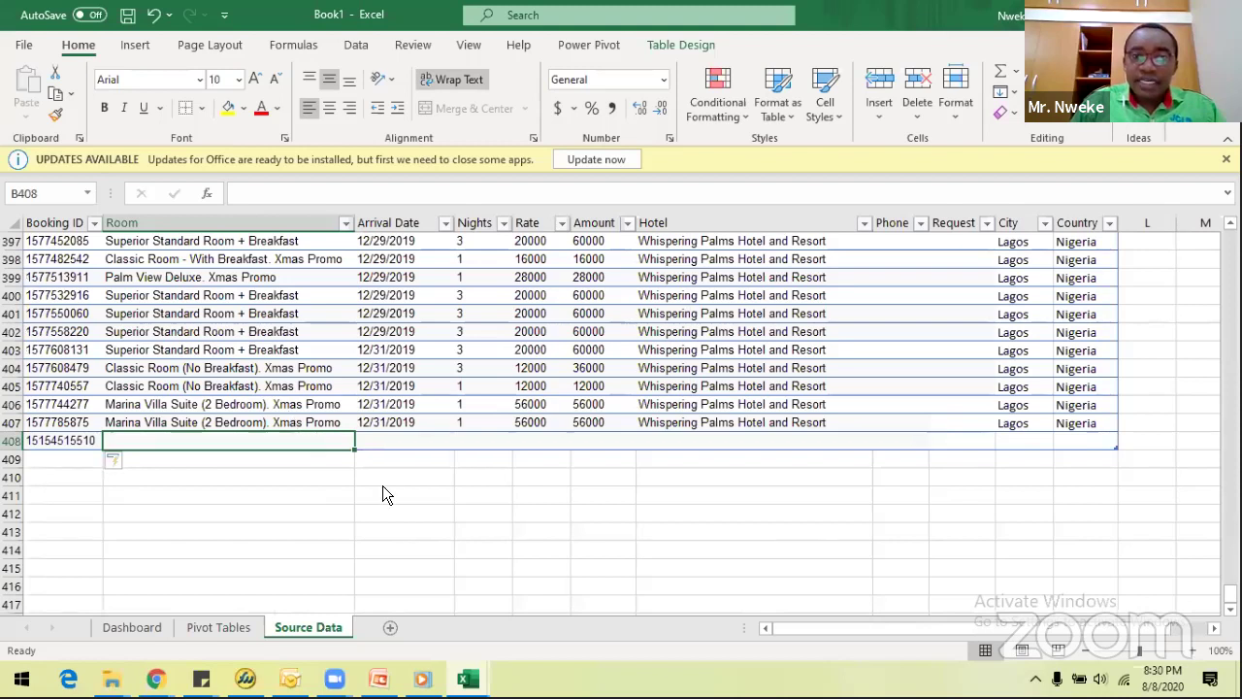
{"action": "scroll", "coordinate": [1033, 450], "scroll_direction": "right", "scroll_amount": 1}
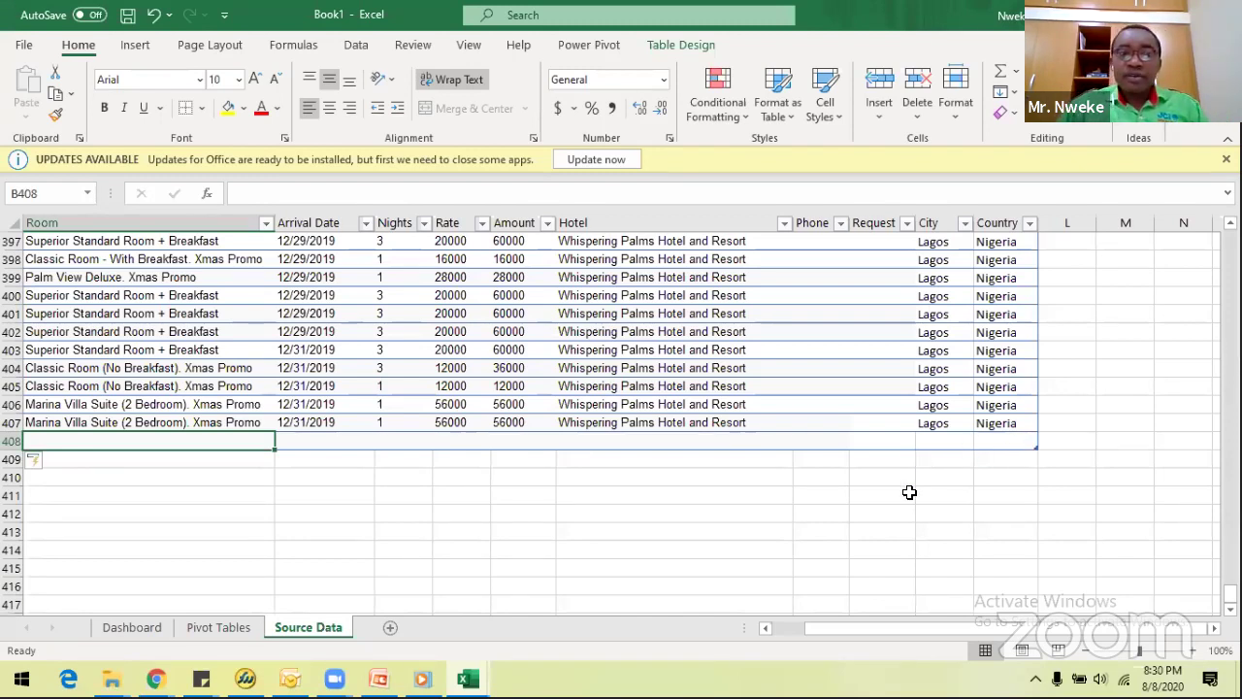
Undo the table's expansion to row 408 and the booking ID entered there.
{"action": "key", "text": "ctrl+z"}
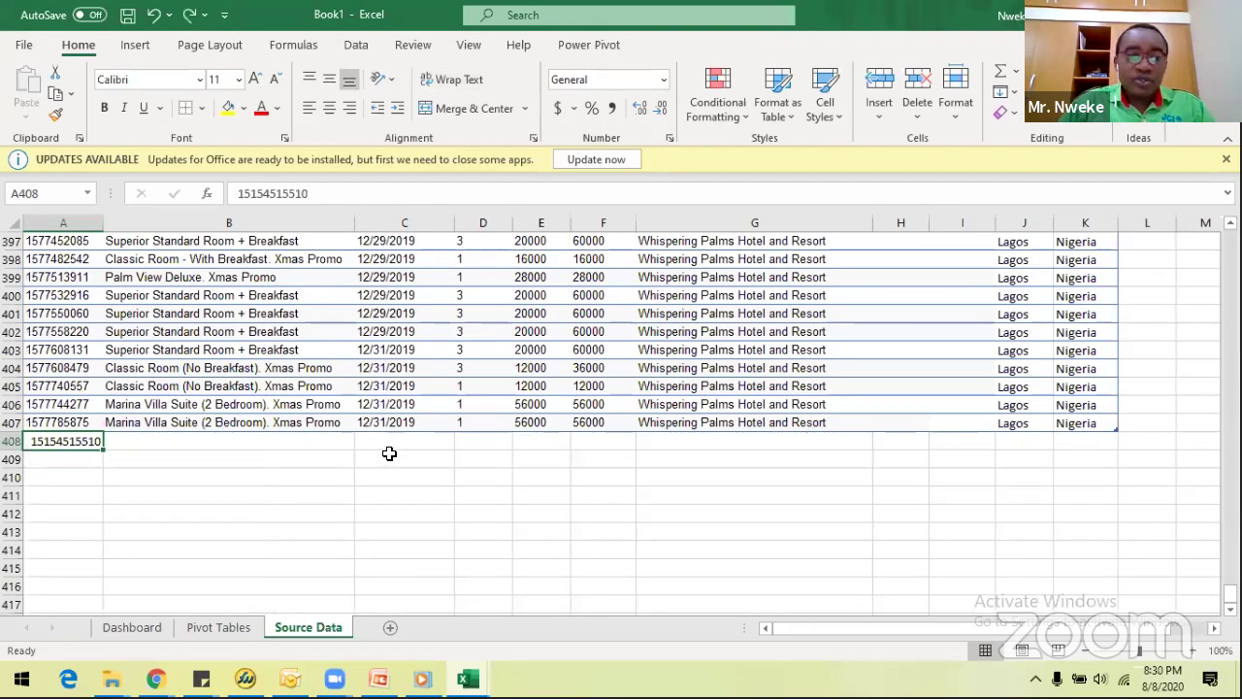
{"action": "key", "text": "ctrl+z"}
{"action": "left_click", "coordinate": [409, 309]}
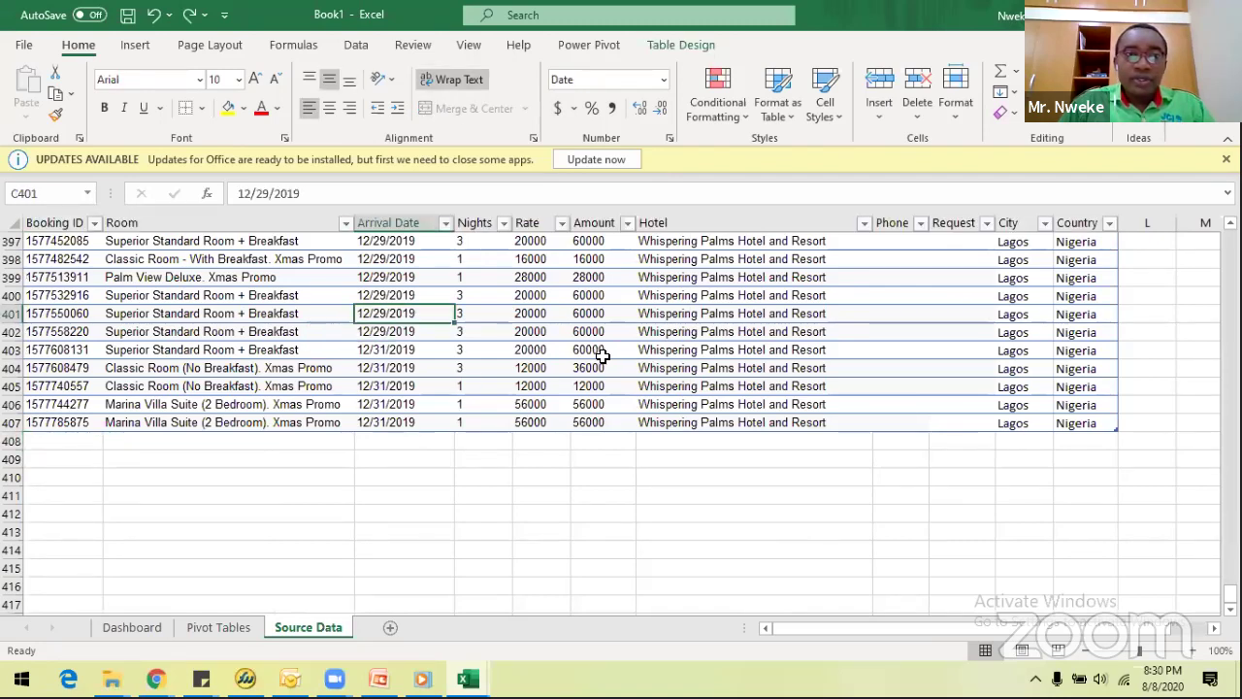
Rename the bookings table as SourceData.
{"action": "scroll", "coordinate": [604, 355], "scroll_direction": "up", "scroll_amount": 3}
{"action": "scroll", "coordinate": [605, 355], "scroll_direction": "up", "scroll_amount": 20}
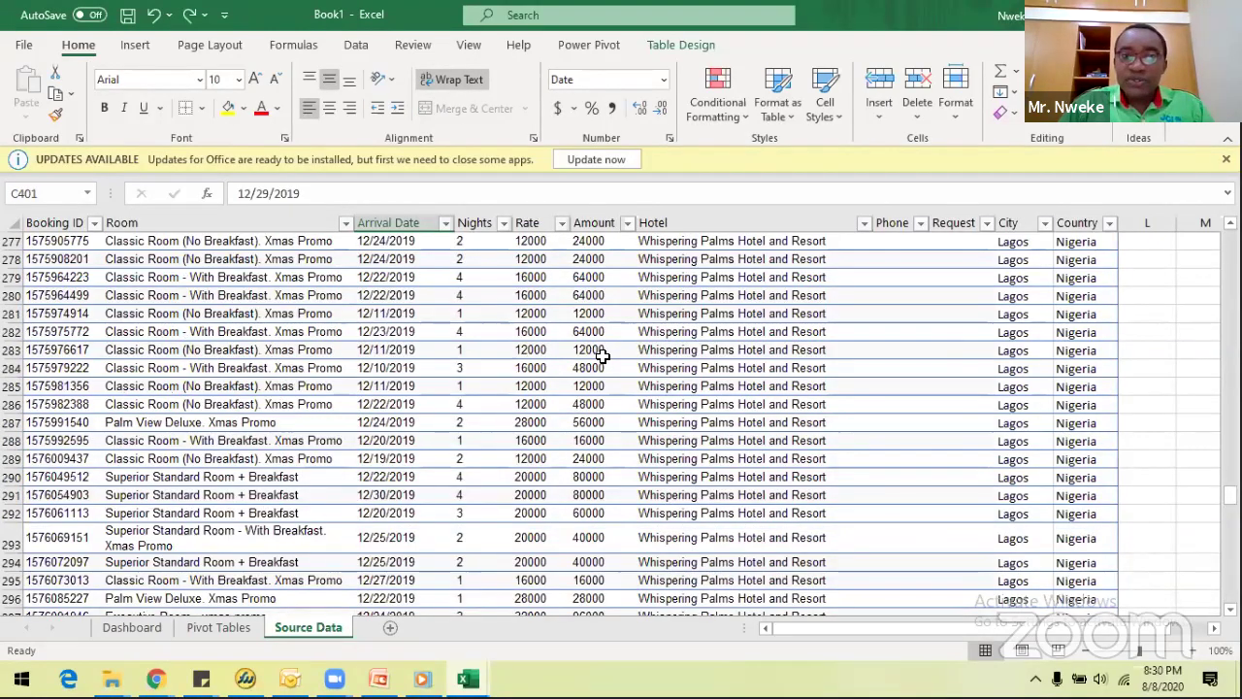
{"action": "scroll", "coordinate": [601, 355], "scroll_direction": "up", "scroll_amount": 20}
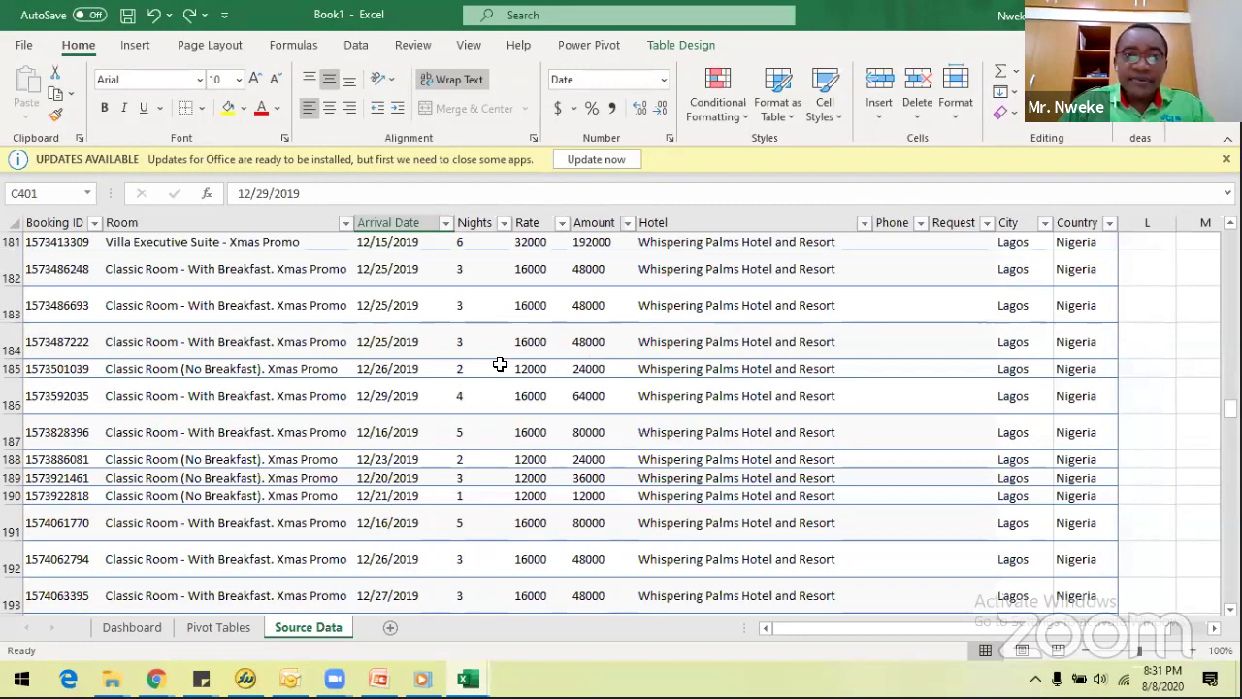
{"action": "left_click", "coordinate": [229, 312]}
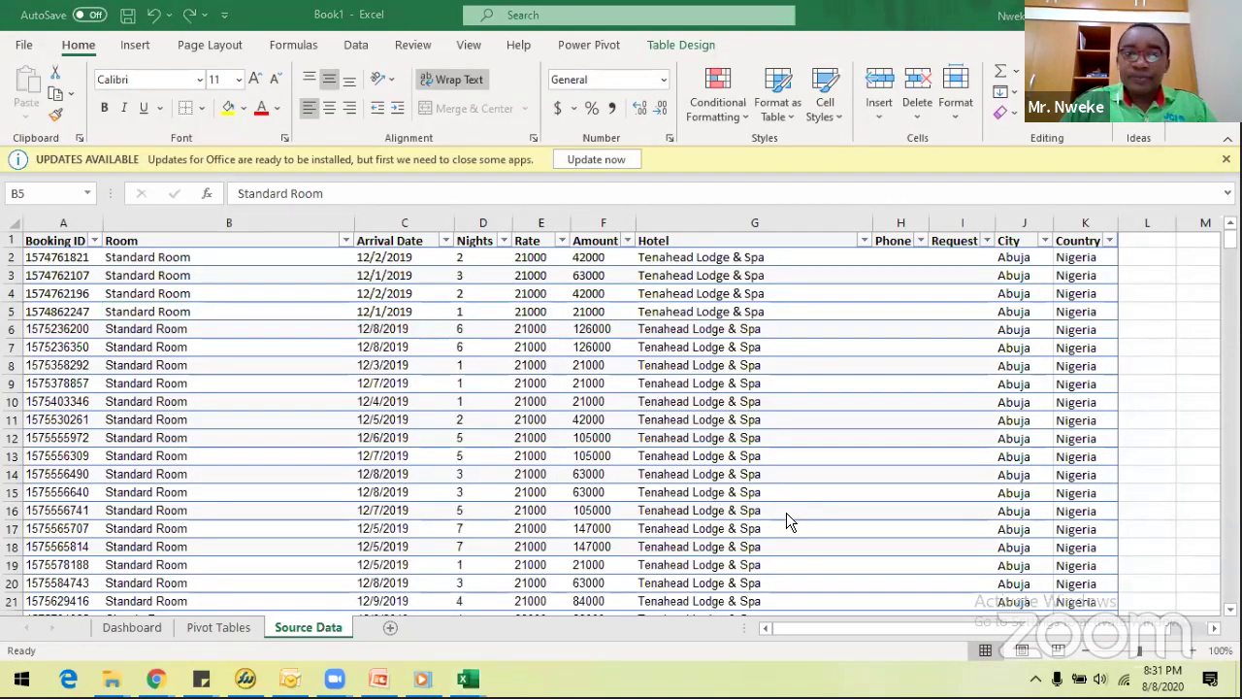
{"action": "left_click", "coordinate": [250, 355]}
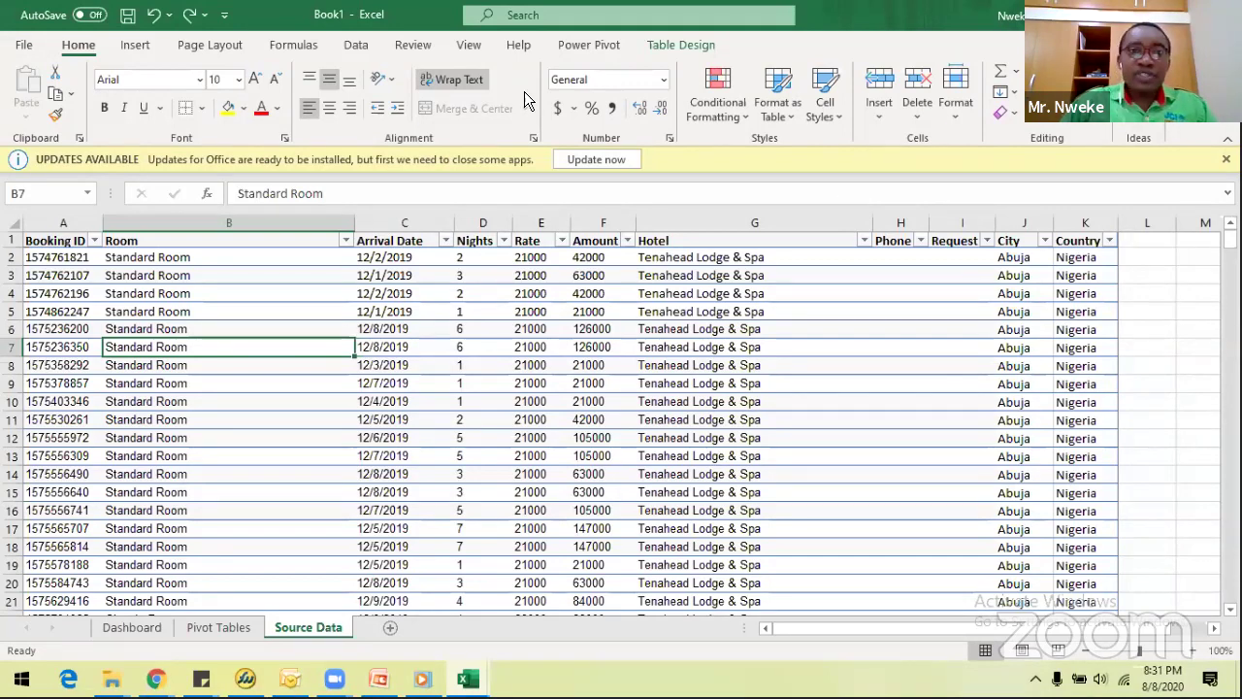
{"action": "left_click", "coordinate": [682, 45]}
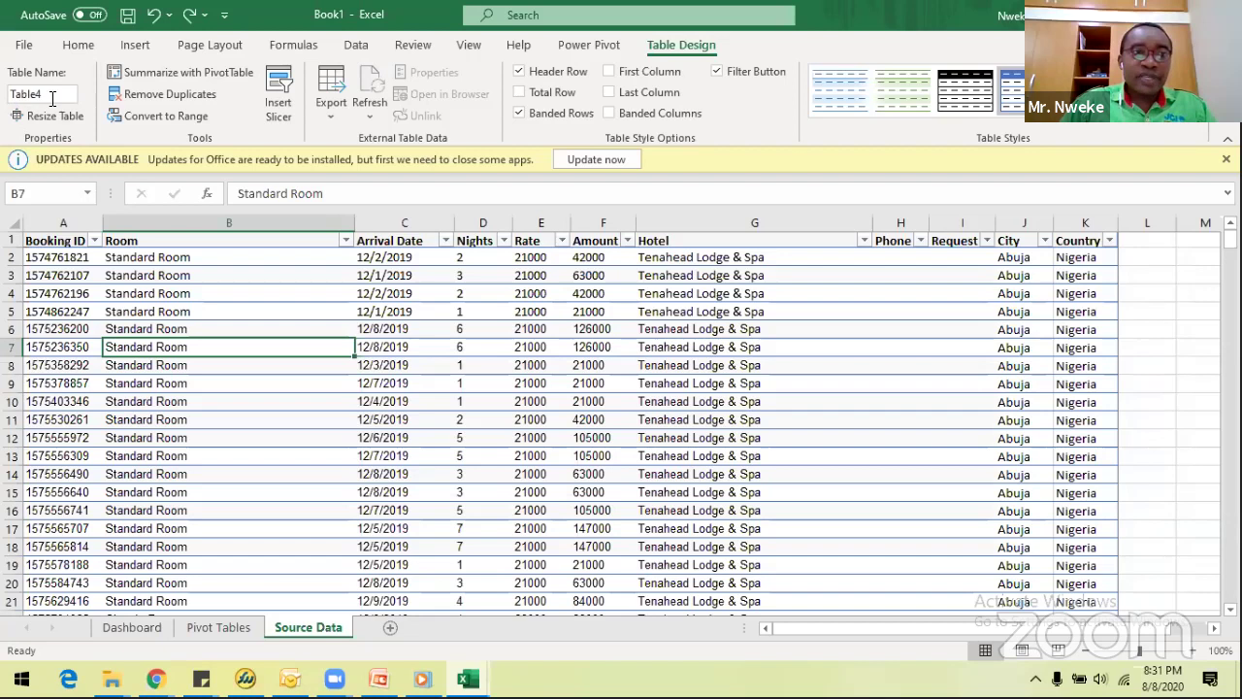
{"action": "left_click", "coordinate": [43, 94]}
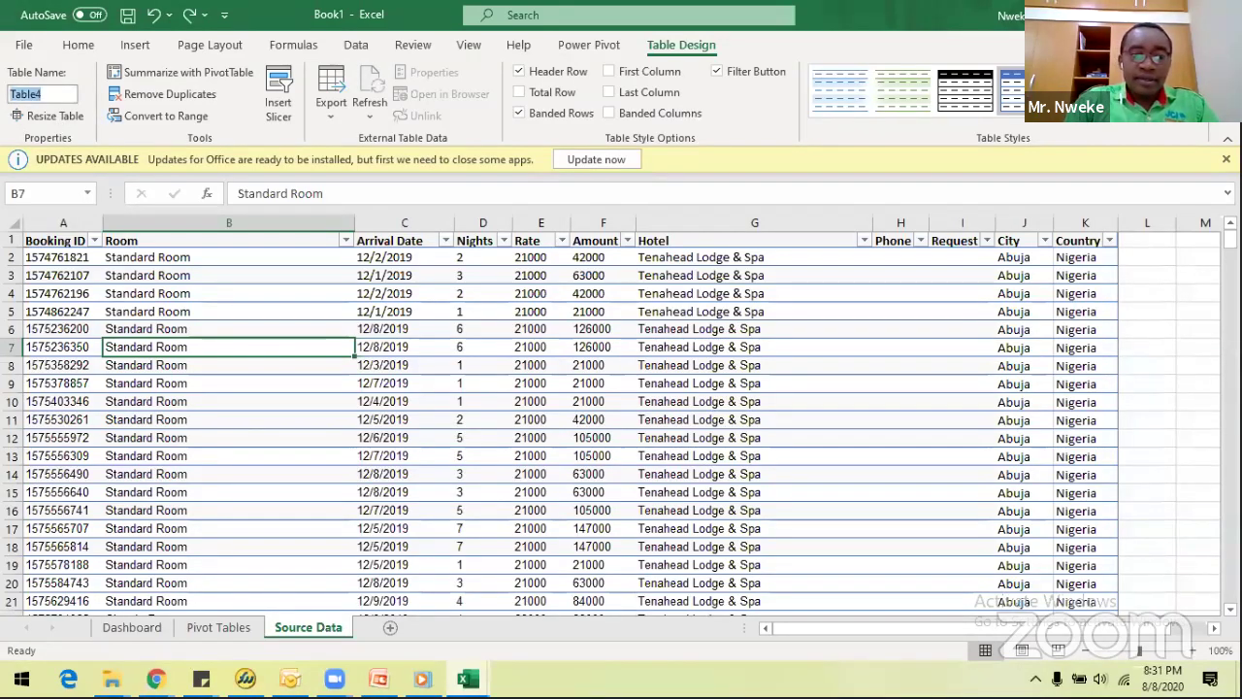
{"action": "type", "text": "SourceD"}
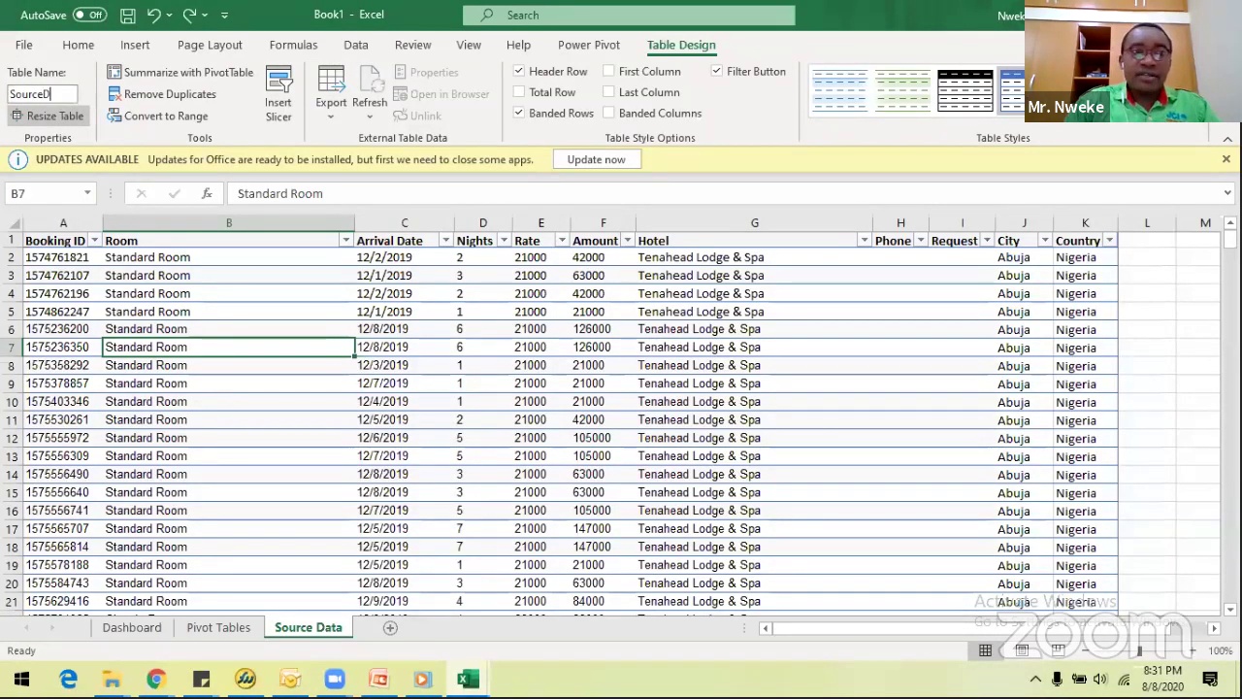
{"action": "type", "text": "ata"}
{"action": "key", "text": "Return"}
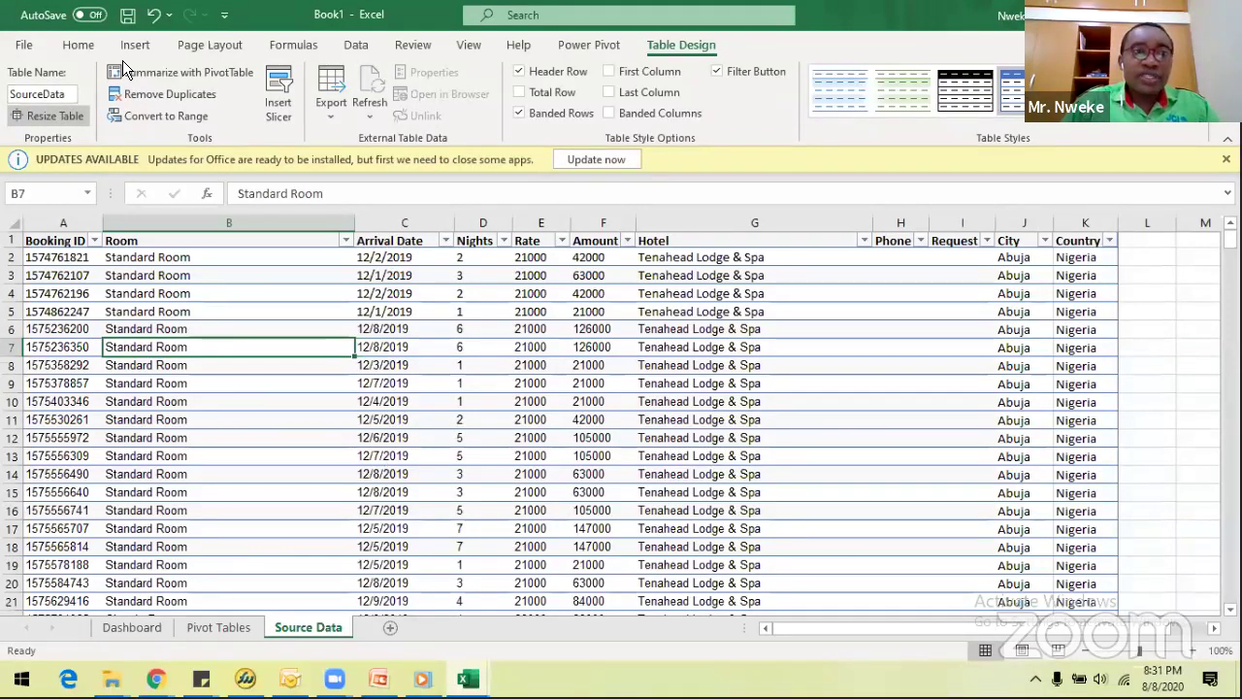
Create a PivotTable from the SourceData table on the existing Pivot Tables worksheet, starting at cell A2.
{"action": "key", "text": "Right"}
{"action": "key", "text": "Down"}
{"action": "key", "text": "Down"}
{"action": "key", "text": "Down"}
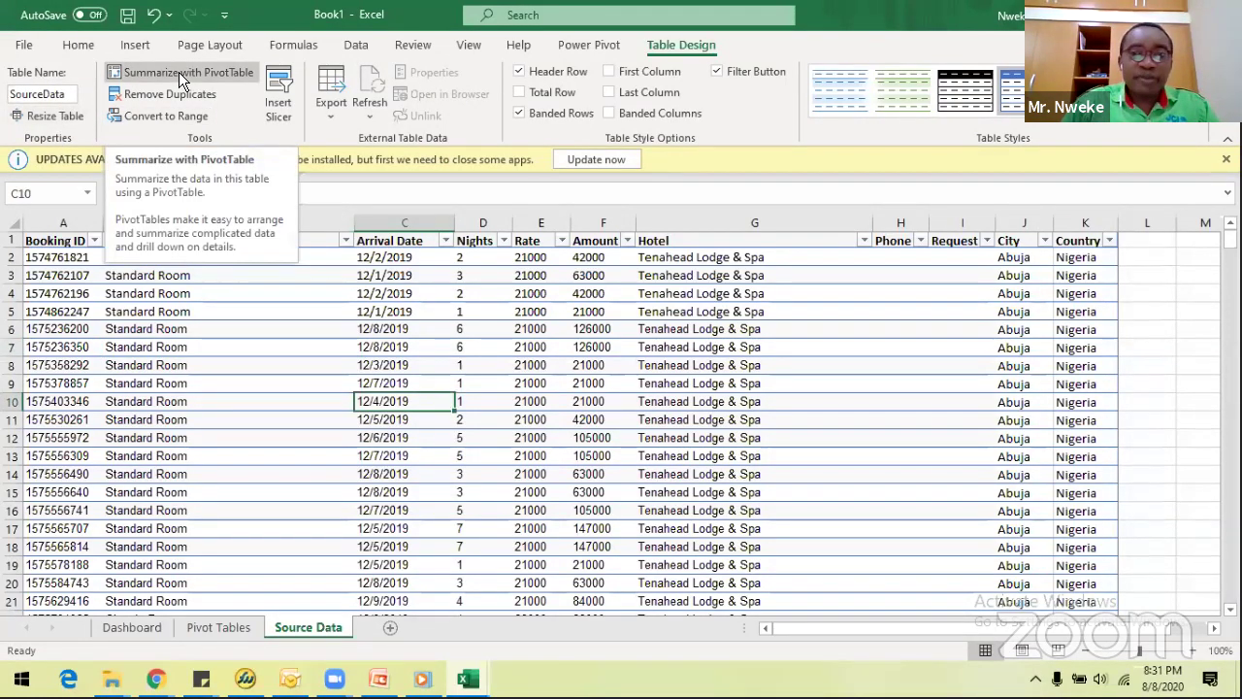
{"action": "left_click", "coordinate": [179, 71]}
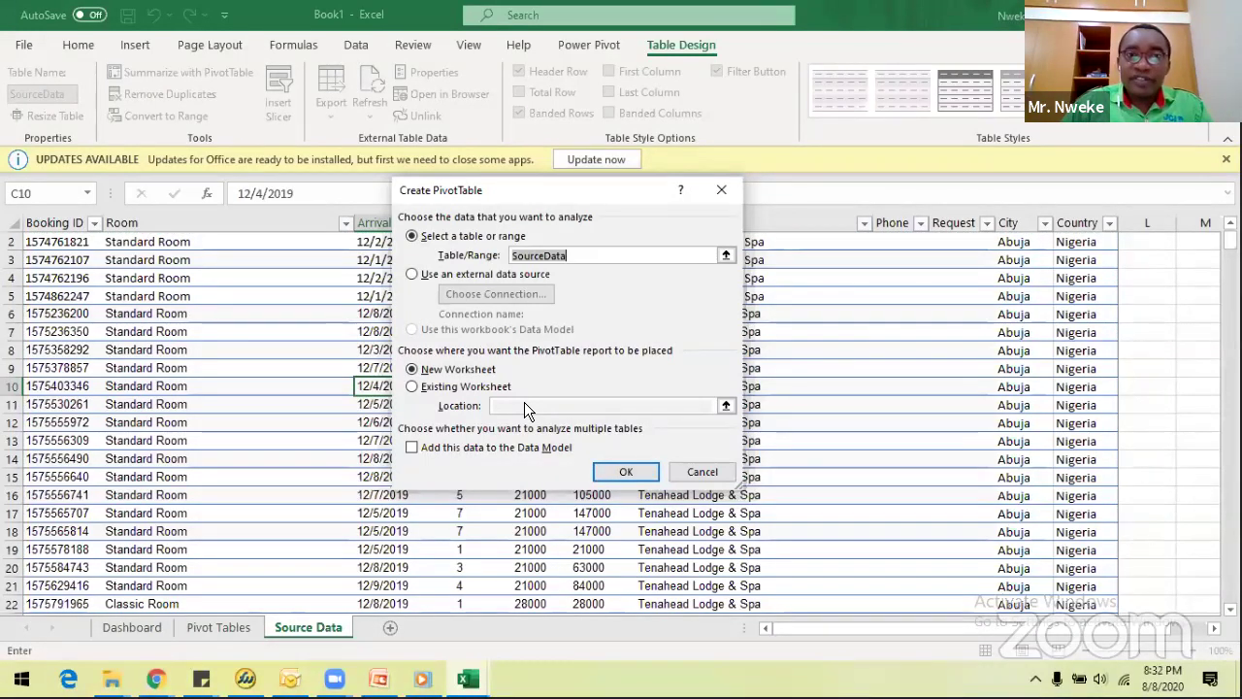
{"action": "left_click", "coordinate": [445, 387]}
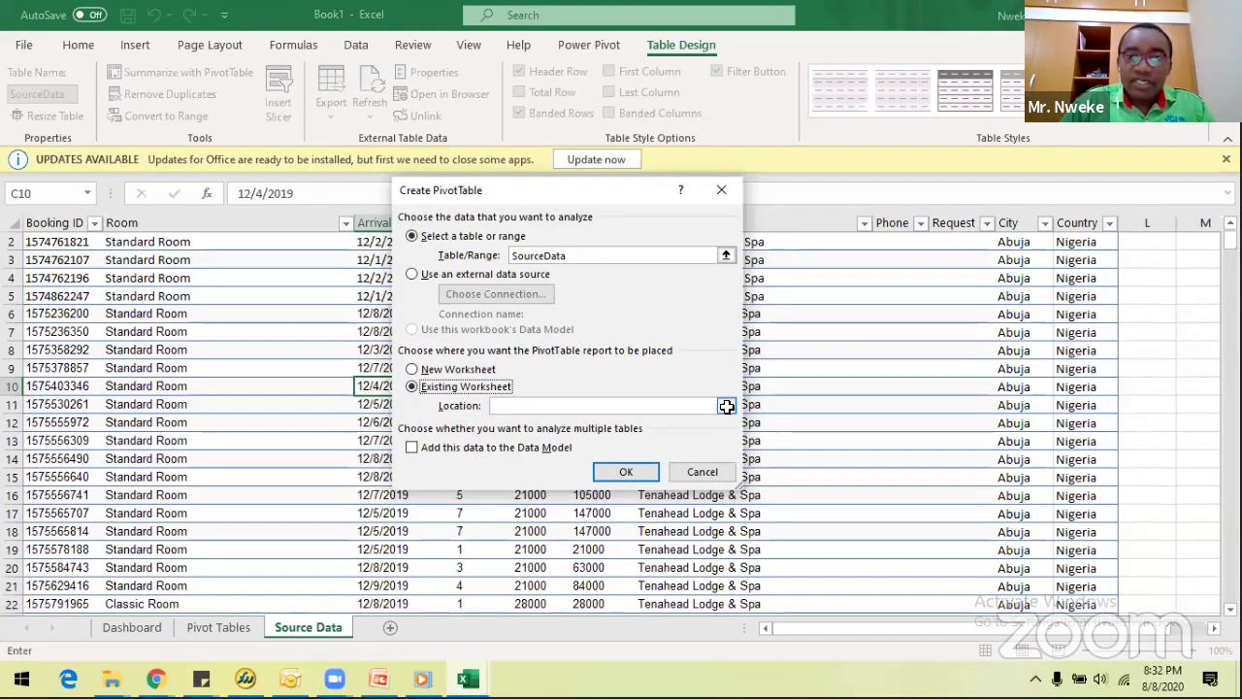
{"action": "key", "text": "Tab"}
{"action": "left_click", "coordinate": [218, 627]}
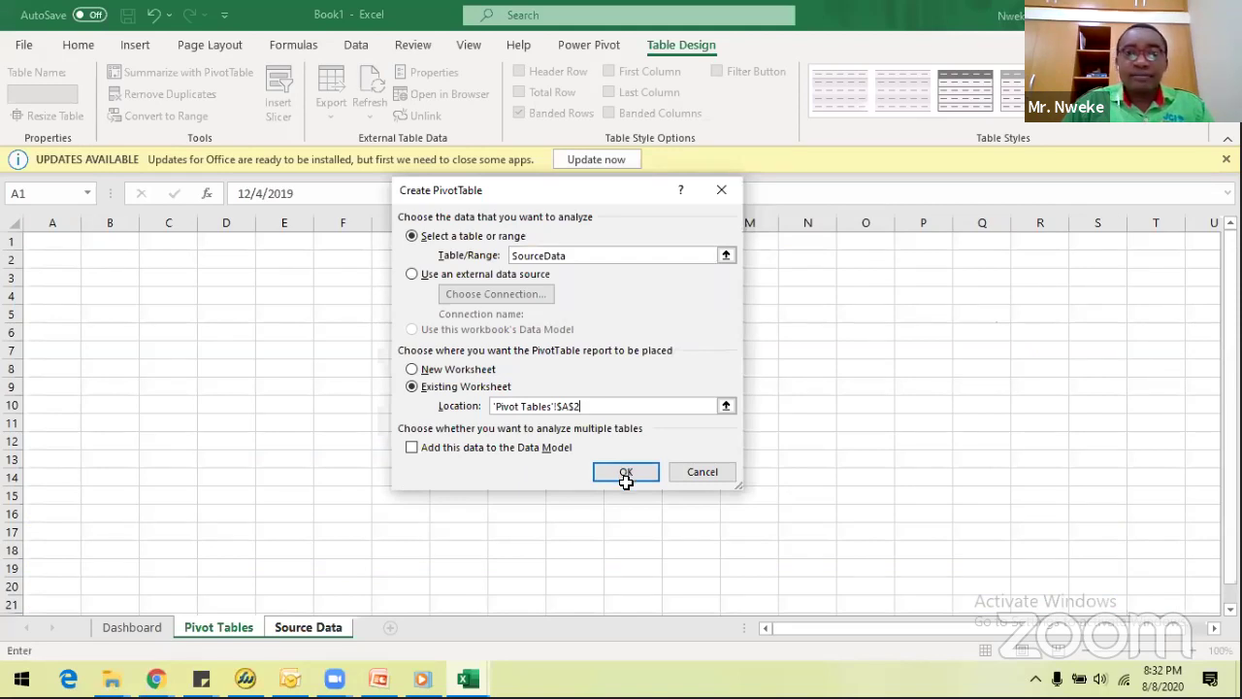
{"action": "key", "text": "Return"}
{"action": "left_click", "coordinate": [105, 367]}
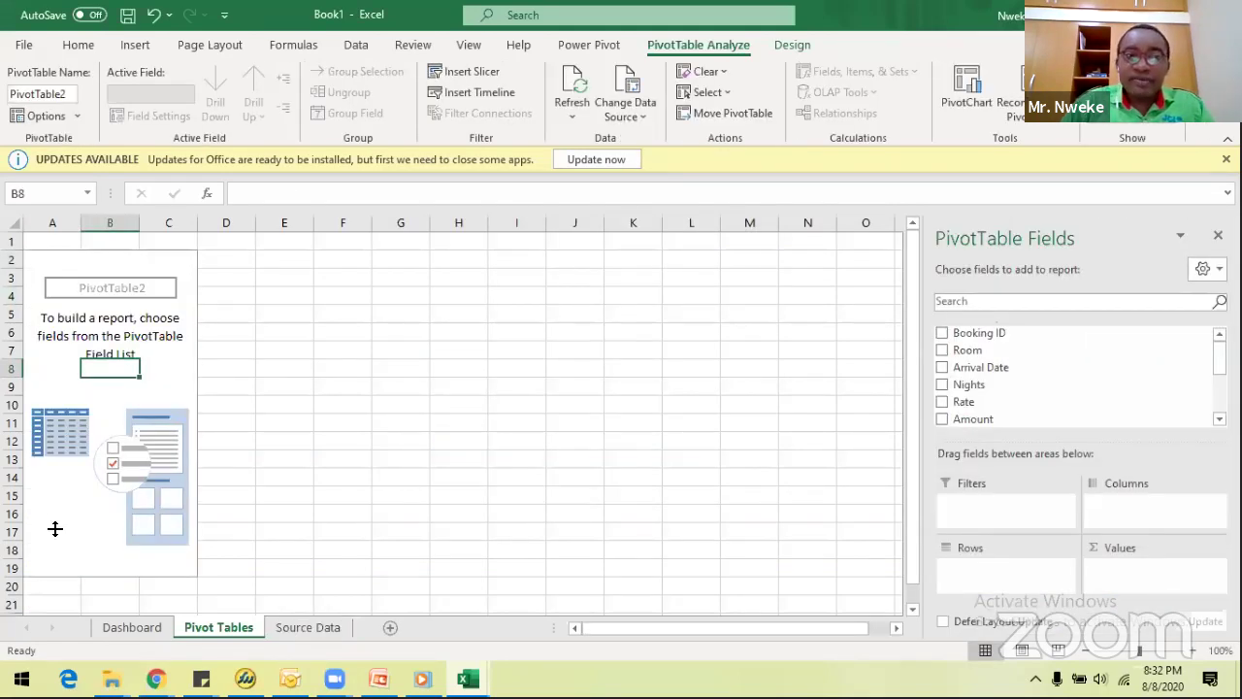
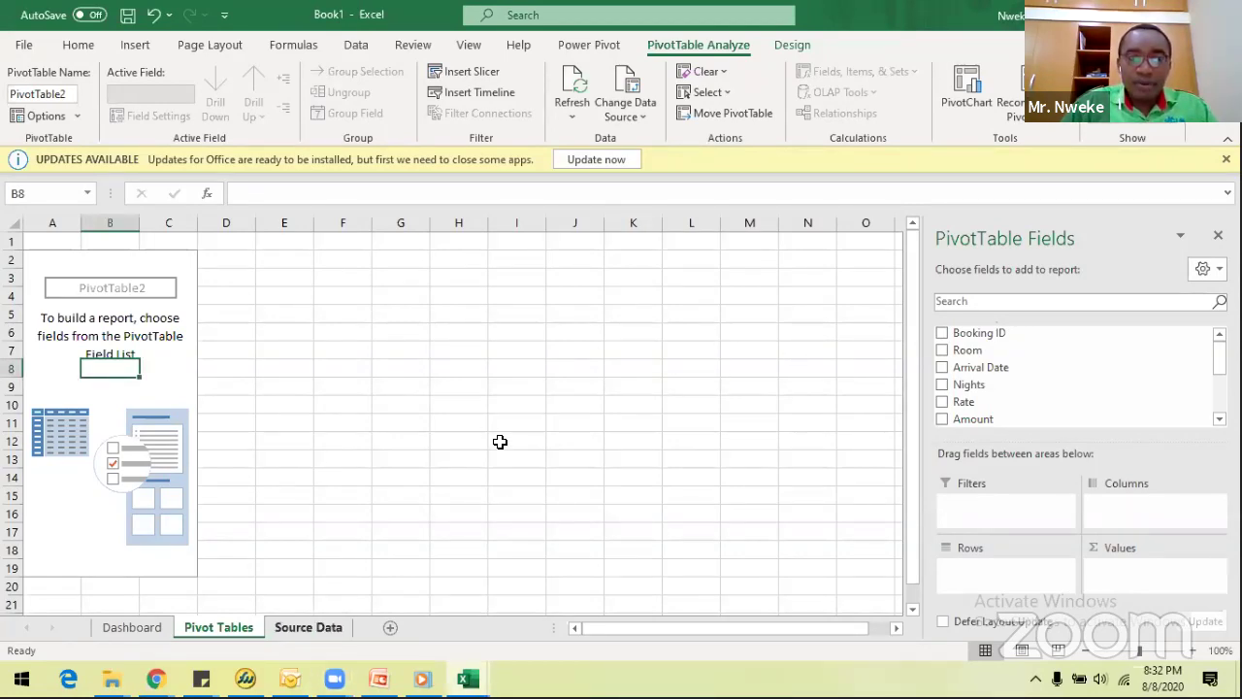
{"action": "key", "text": "ctrl+Page_Down"}
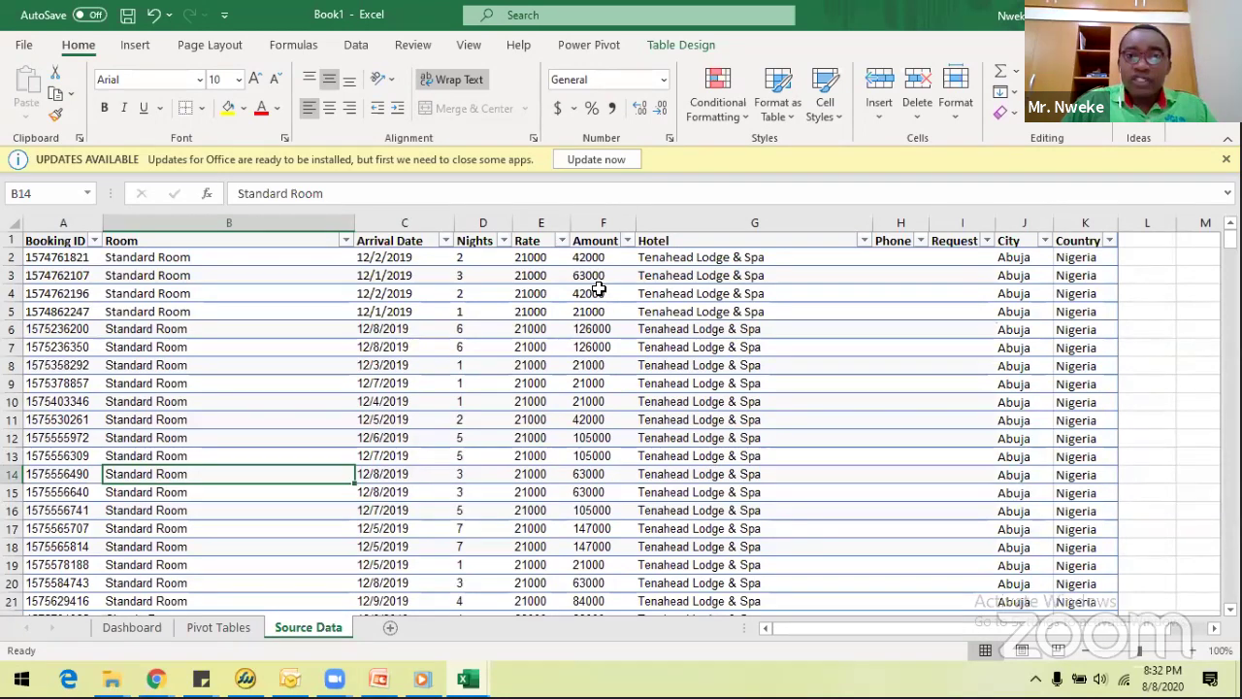
{"action": "left_click", "coordinate": [766, 398]}
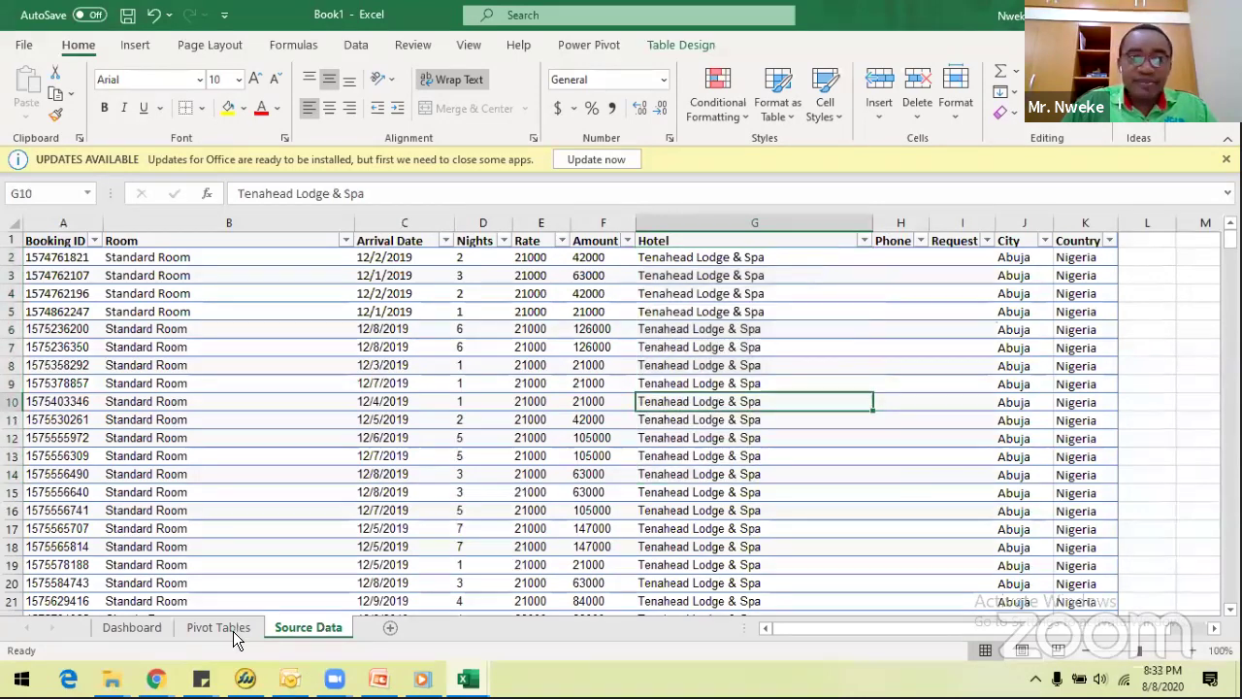
{"action": "key", "text": "ctrl+Page_Up"}
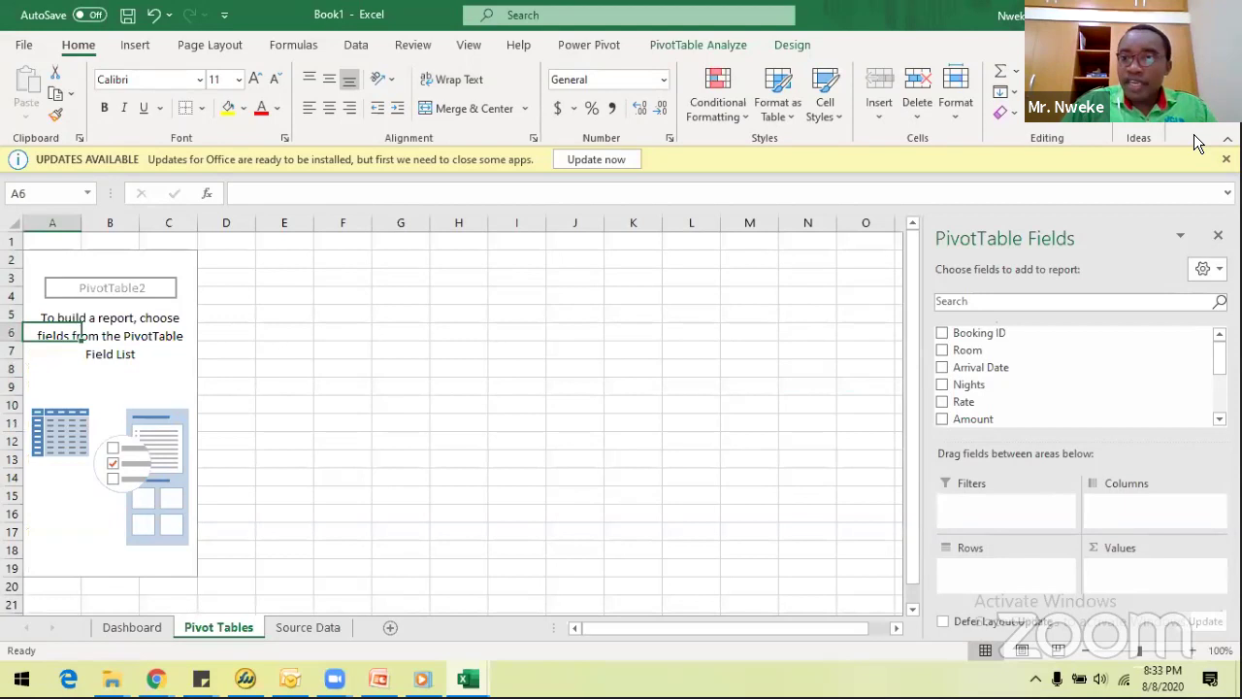
Rename the empty PivotTable on the Pivot Tables sheet as HotelTotals.
{"action": "left_click", "coordinate": [125, 355]}
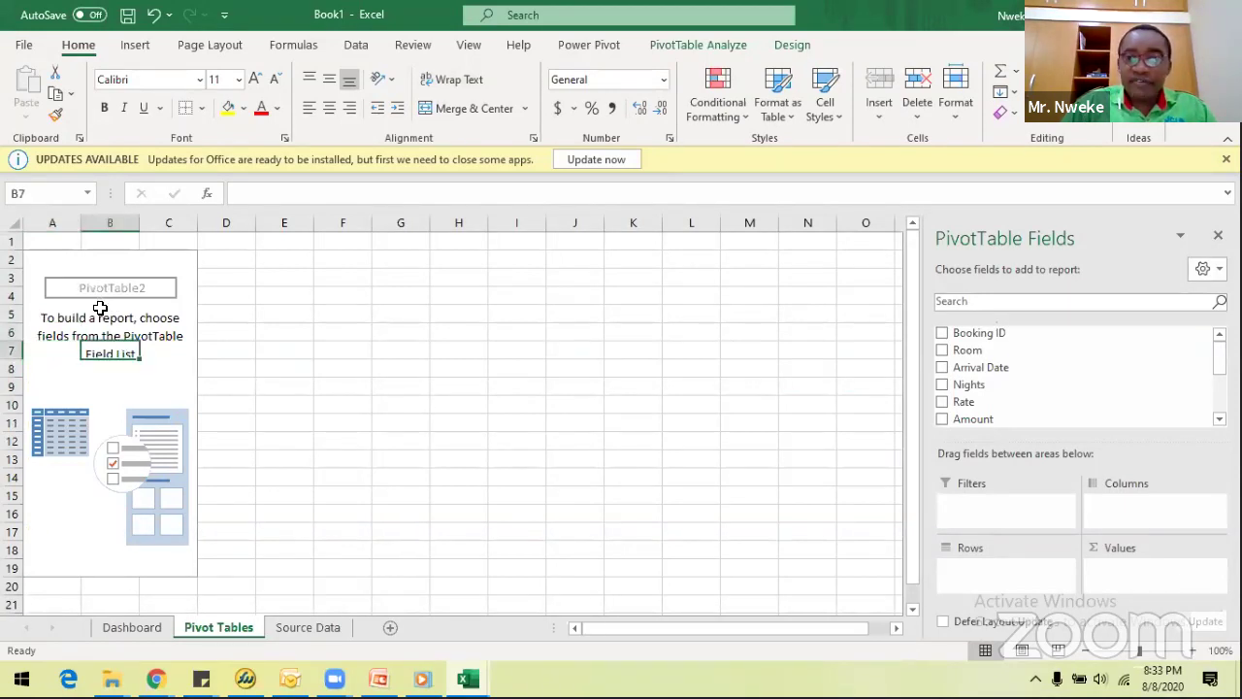
{"action": "left_click", "coordinate": [792, 45]}
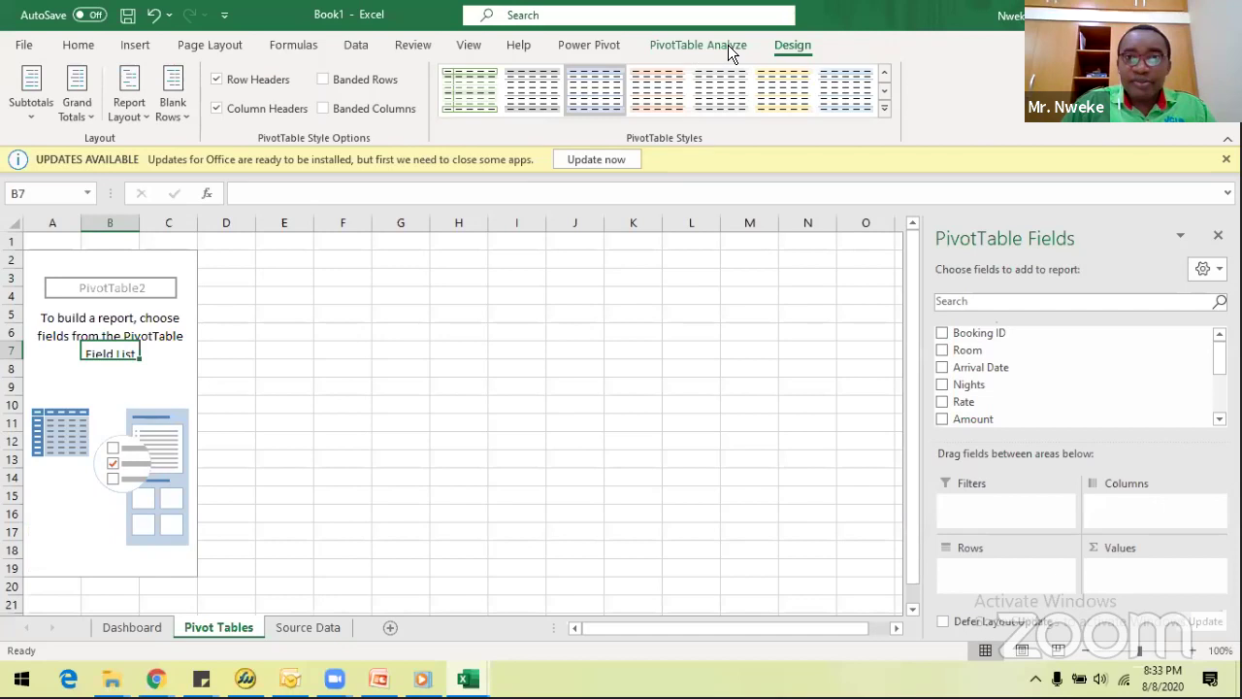
{"action": "left_click", "coordinate": [68, 93]}
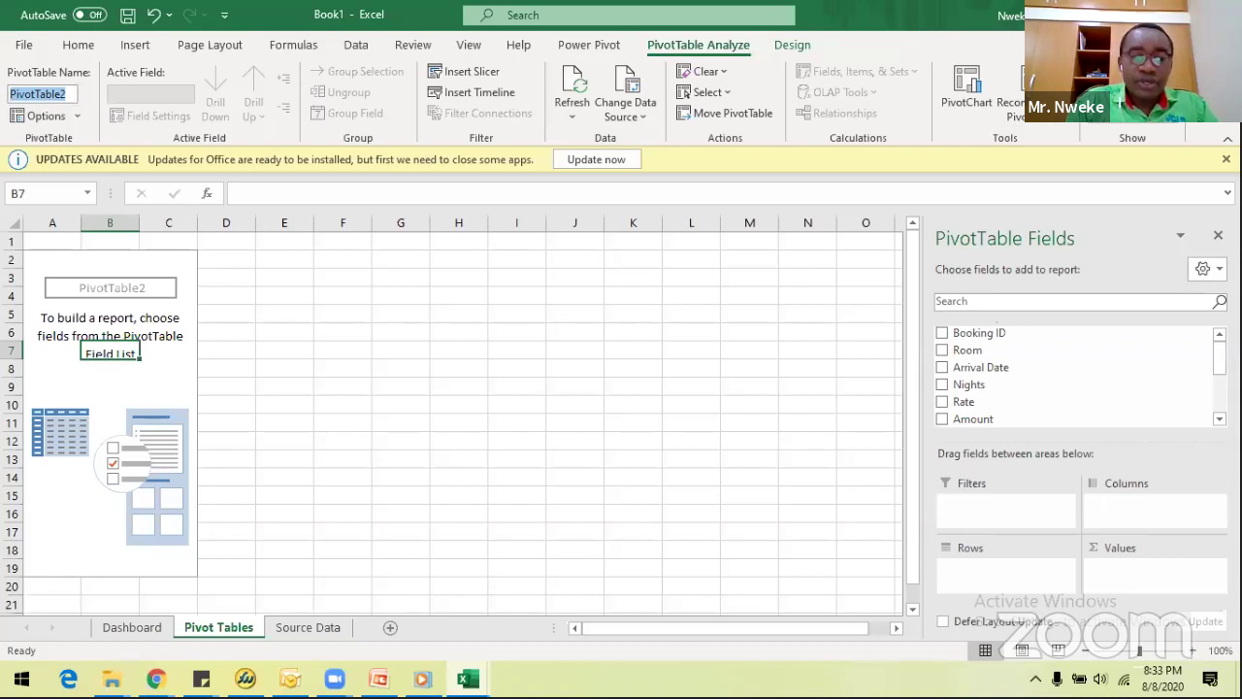
{"action": "type", "text": "Hotel"}
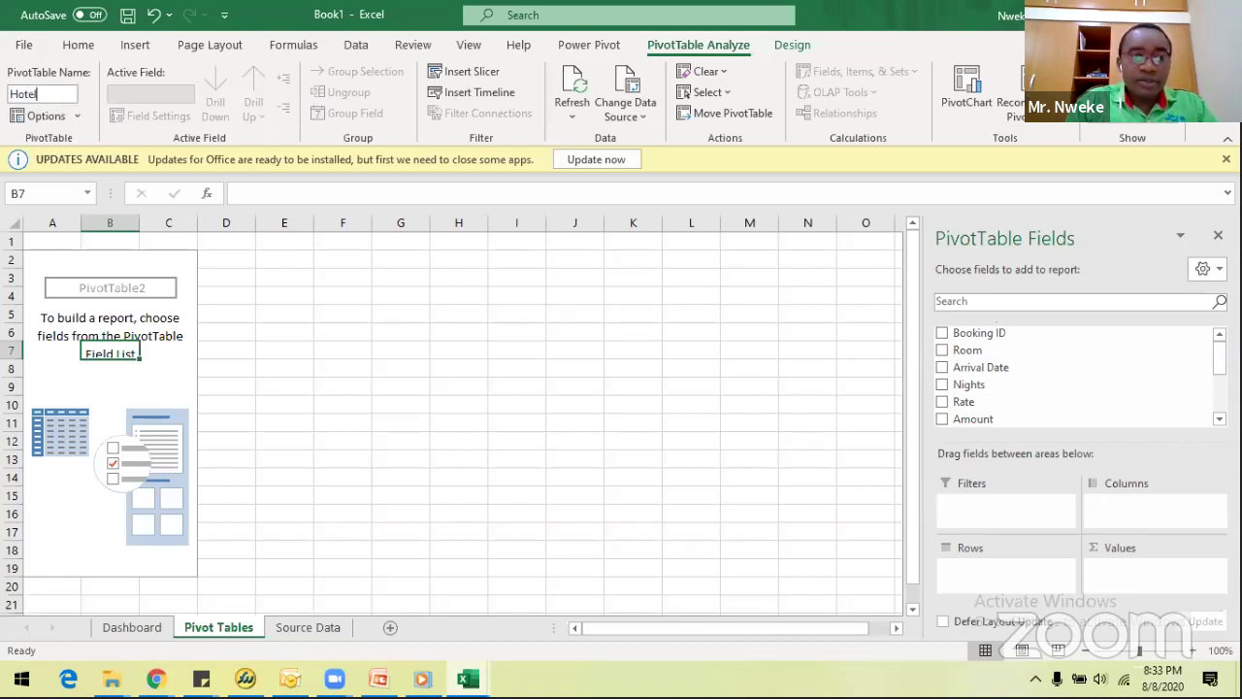
{"action": "type", "text": "Total"}
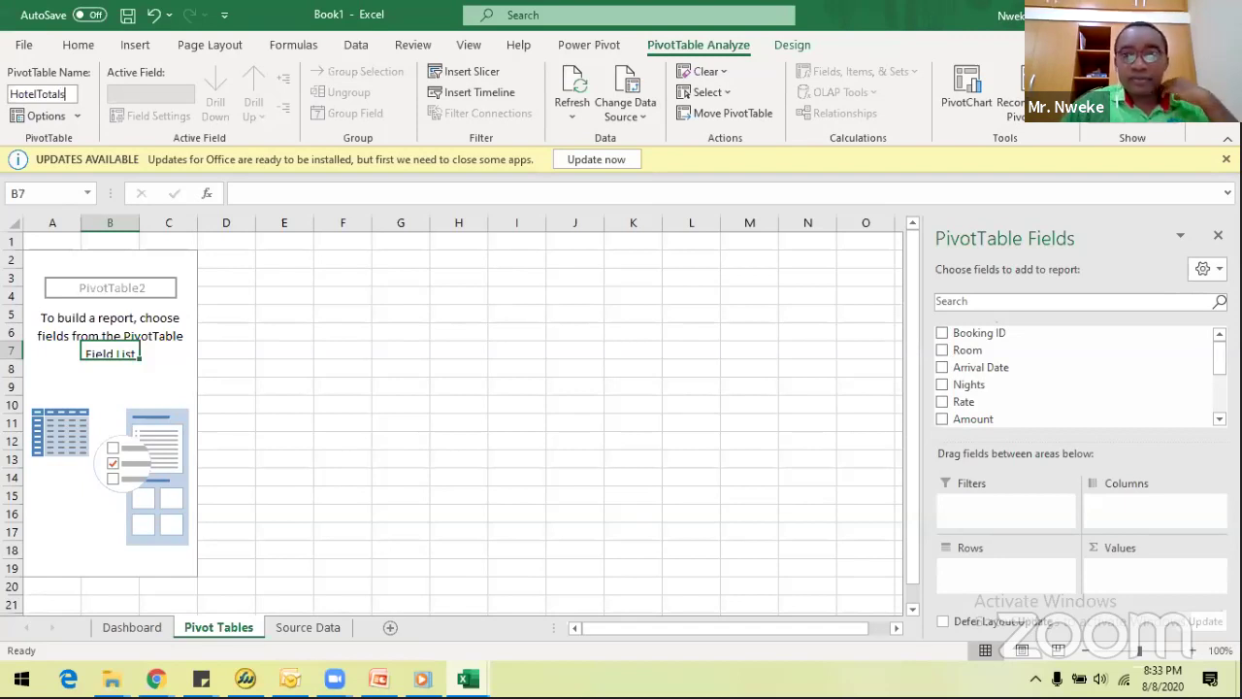
{"action": "type", "text": "s"}
{"action": "key", "text": "Return"}
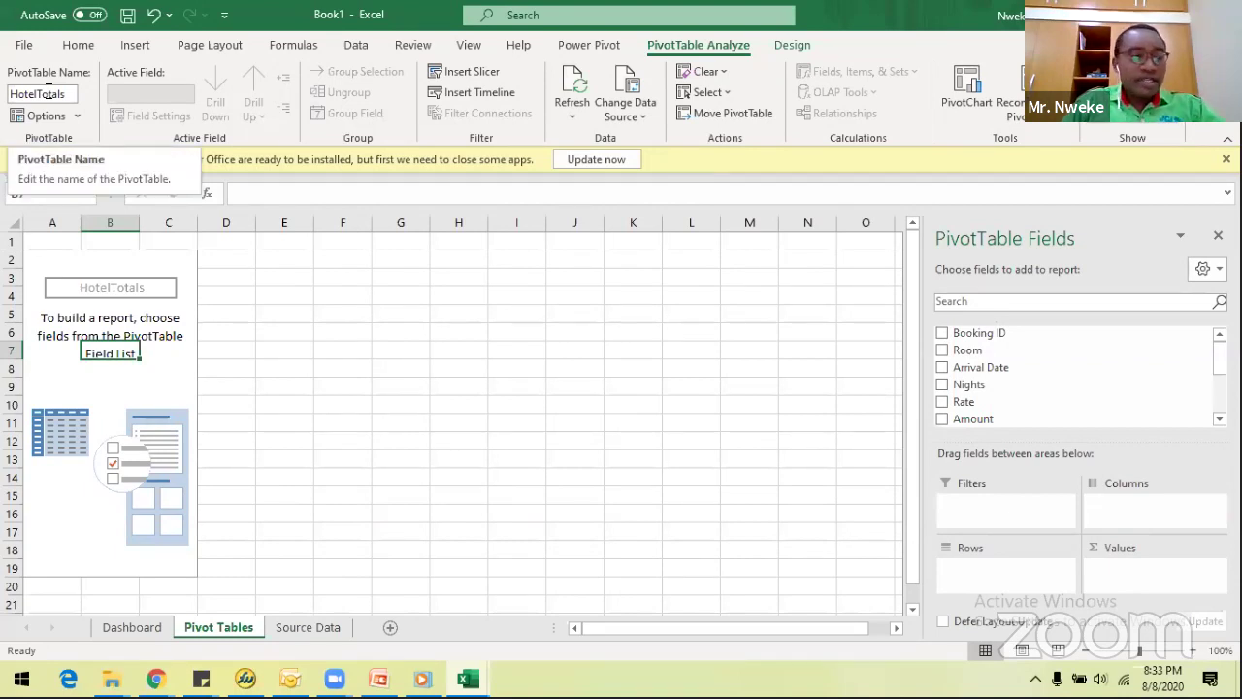
Add the Hotel field to the Rows area of the HotelTotals PivotTable.
{"action": "left_click", "coordinate": [103, 411]}
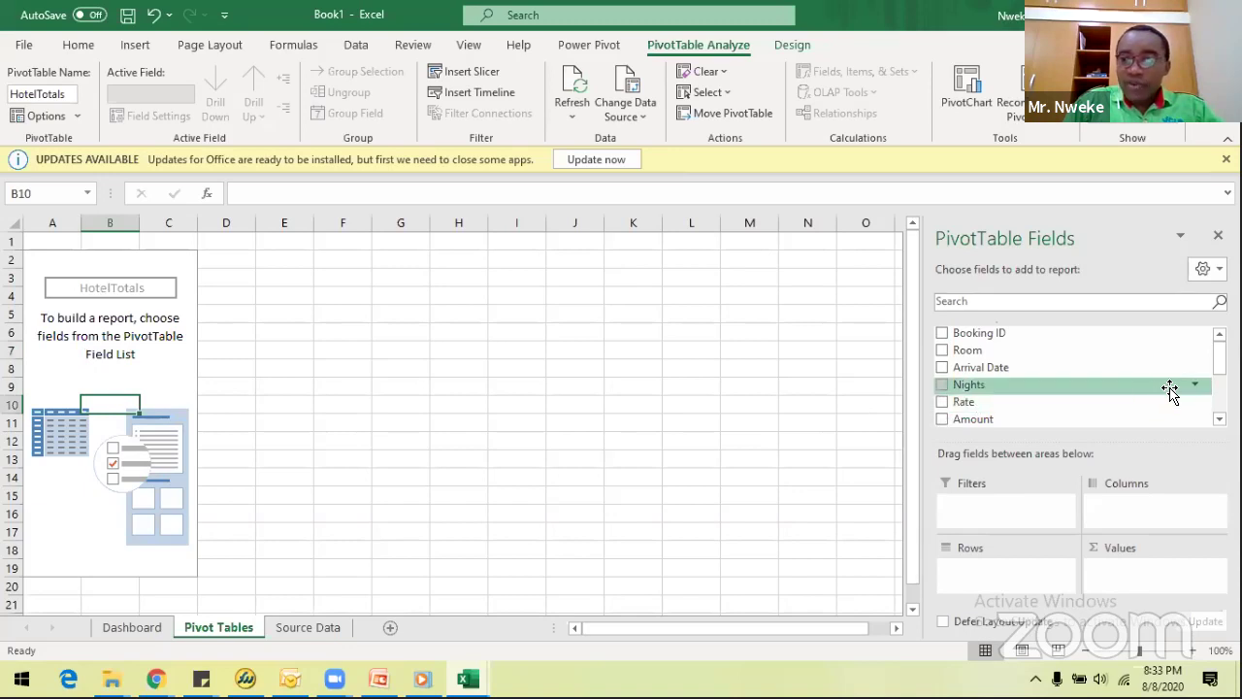
{"action": "left_click_drag", "start_coordinate": [1222, 366], "coordinate": [1222, 387]}
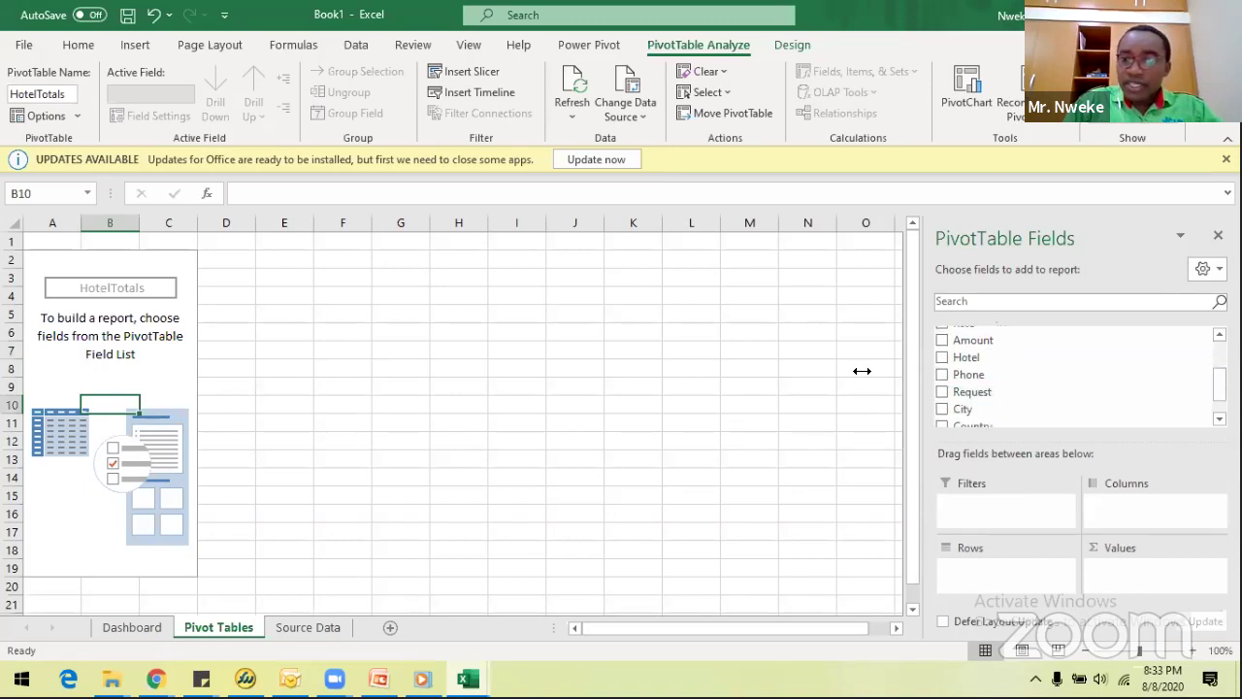
{"action": "left_click_drag", "start_coordinate": [923, 367], "coordinate": [1004, 571]}
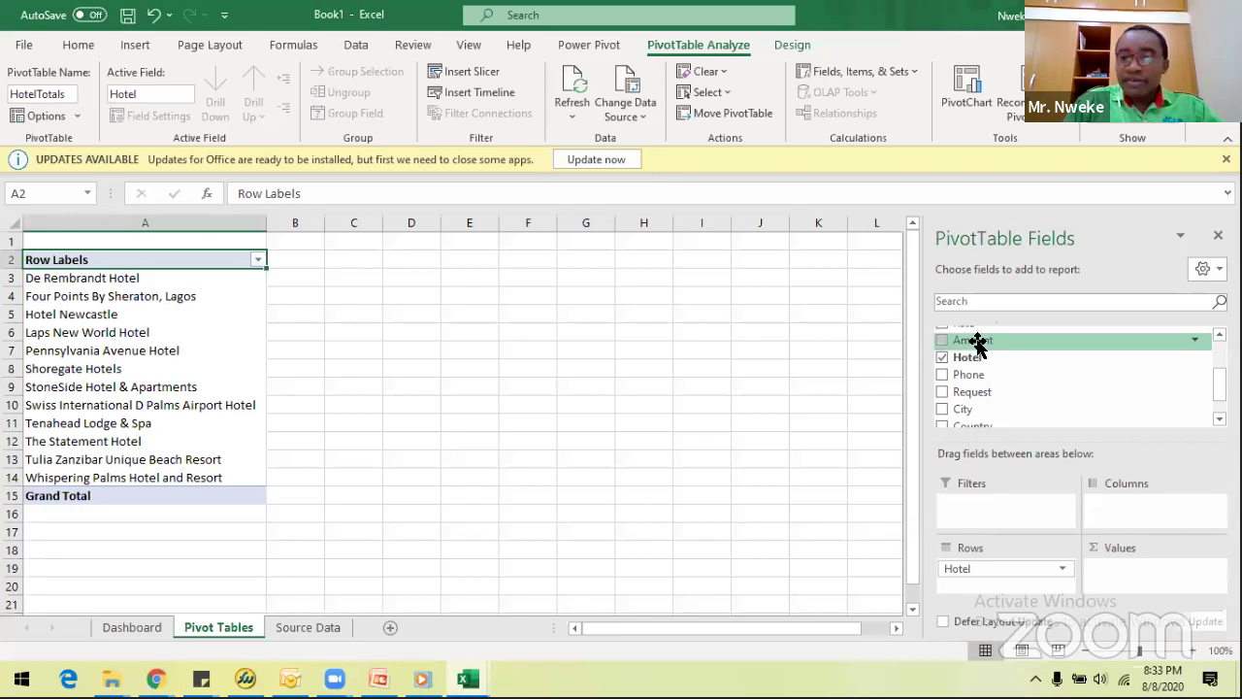
Add the Amount field to the Values area of the HotelTotals PivotTable, summed per hotel.
{"action": "left_click_drag", "start_coordinate": [976, 343], "coordinate": [1137, 574]}
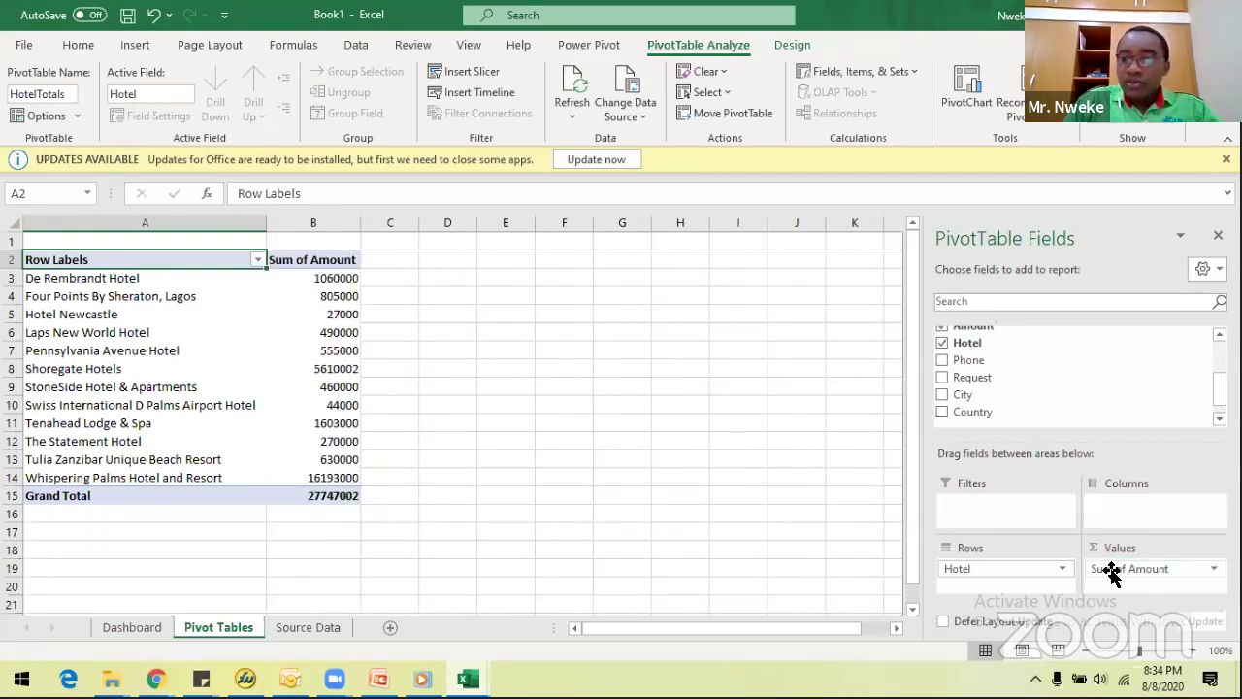
{"action": "left_click", "coordinate": [324, 281]}
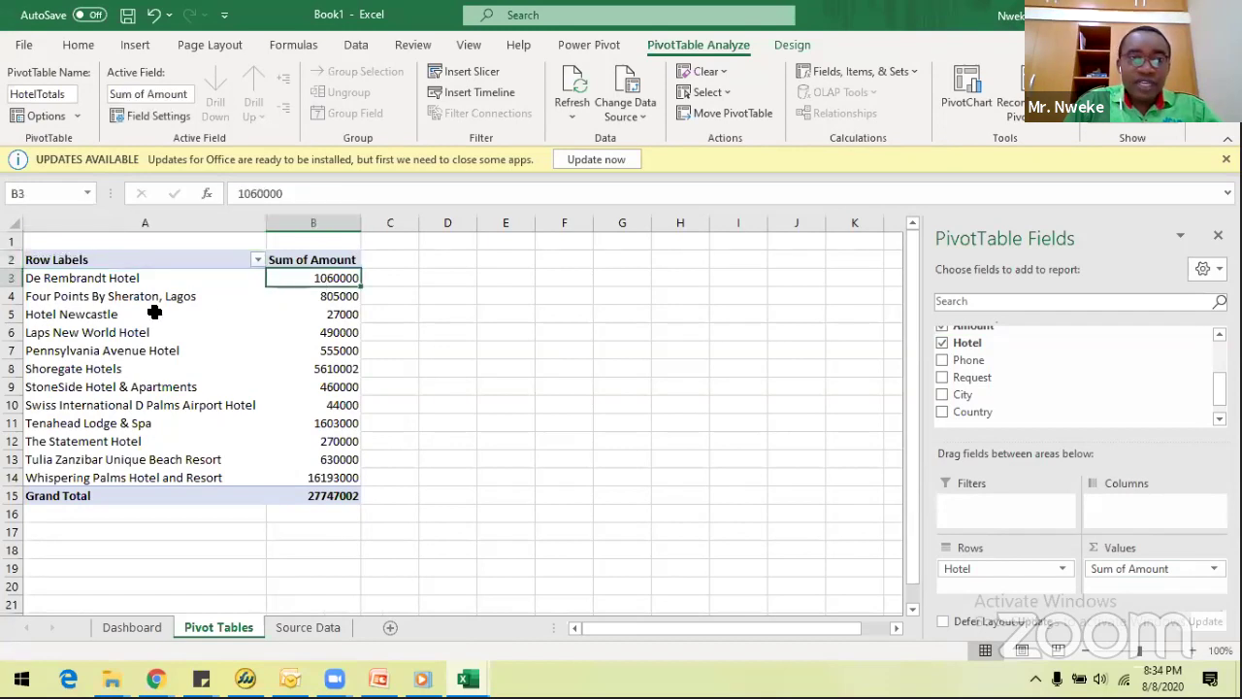
{"action": "left_click_drag", "start_coordinate": [44, 278], "coordinate": [273, 403]}
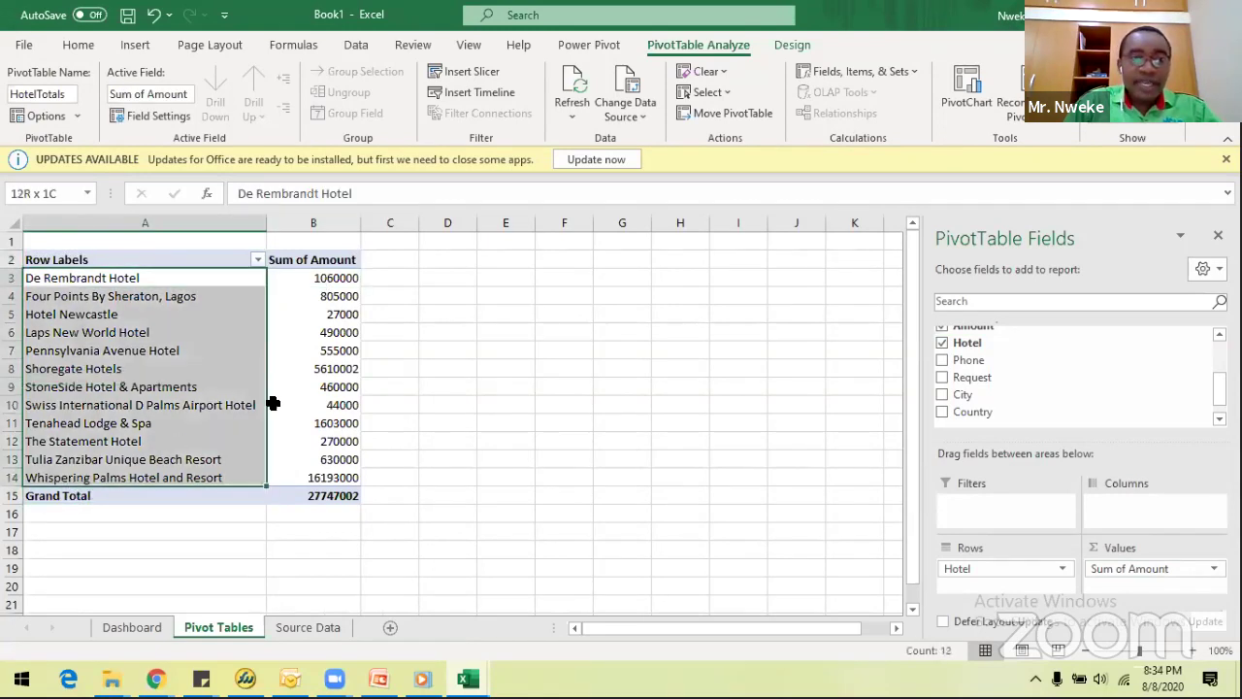
{"action": "left_click_drag", "start_coordinate": [327, 279], "coordinate": [330, 477]}
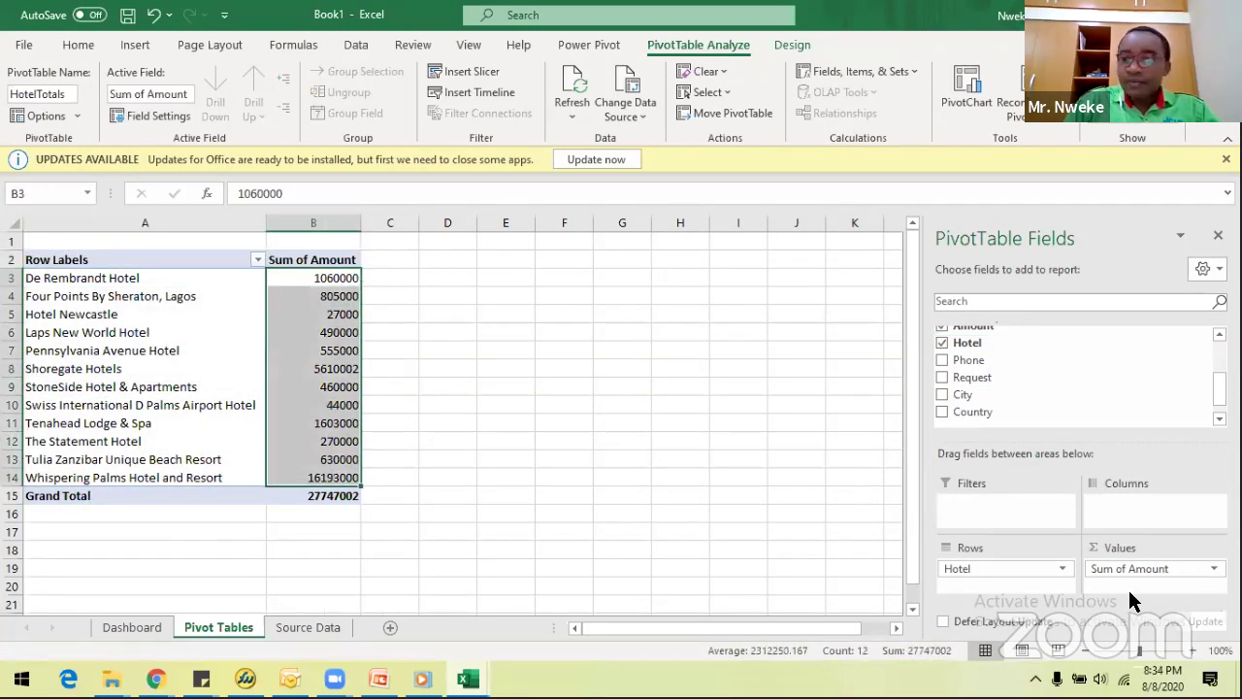
{"action": "left_click", "coordinate": [1136, 573]}
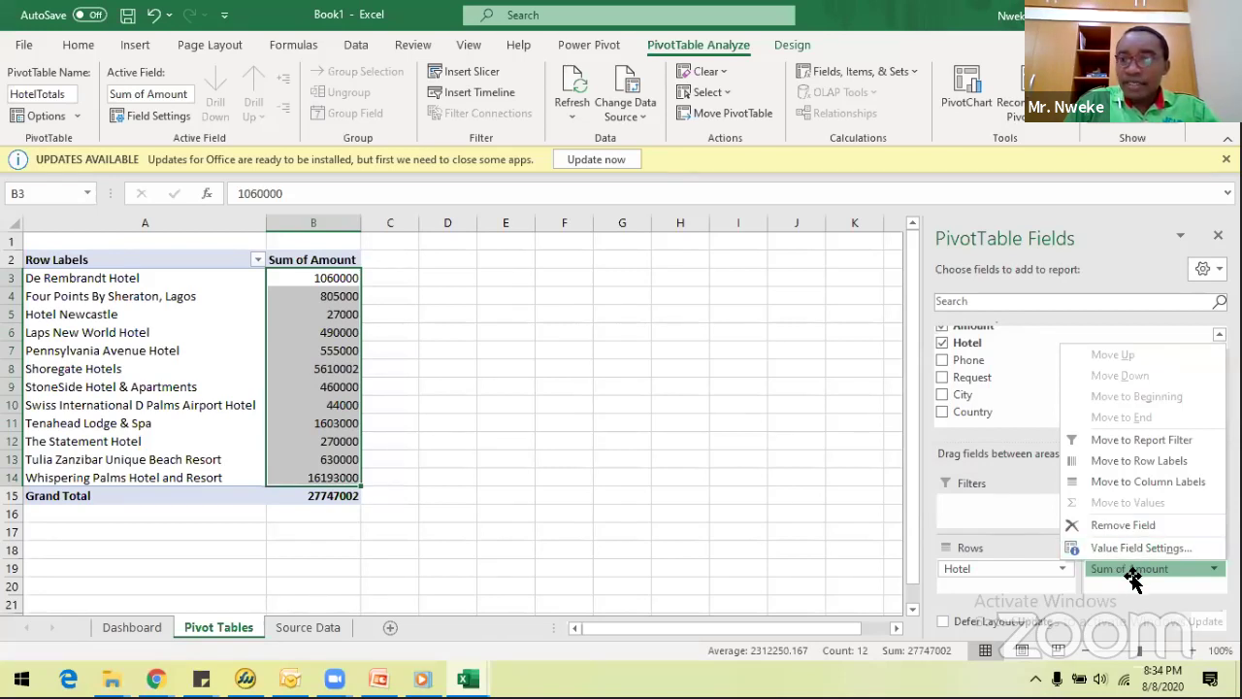
{"action": "left_click", "coordinate": [713, 499]}
{"action": "left_click", "coordinate": [623, 440]}
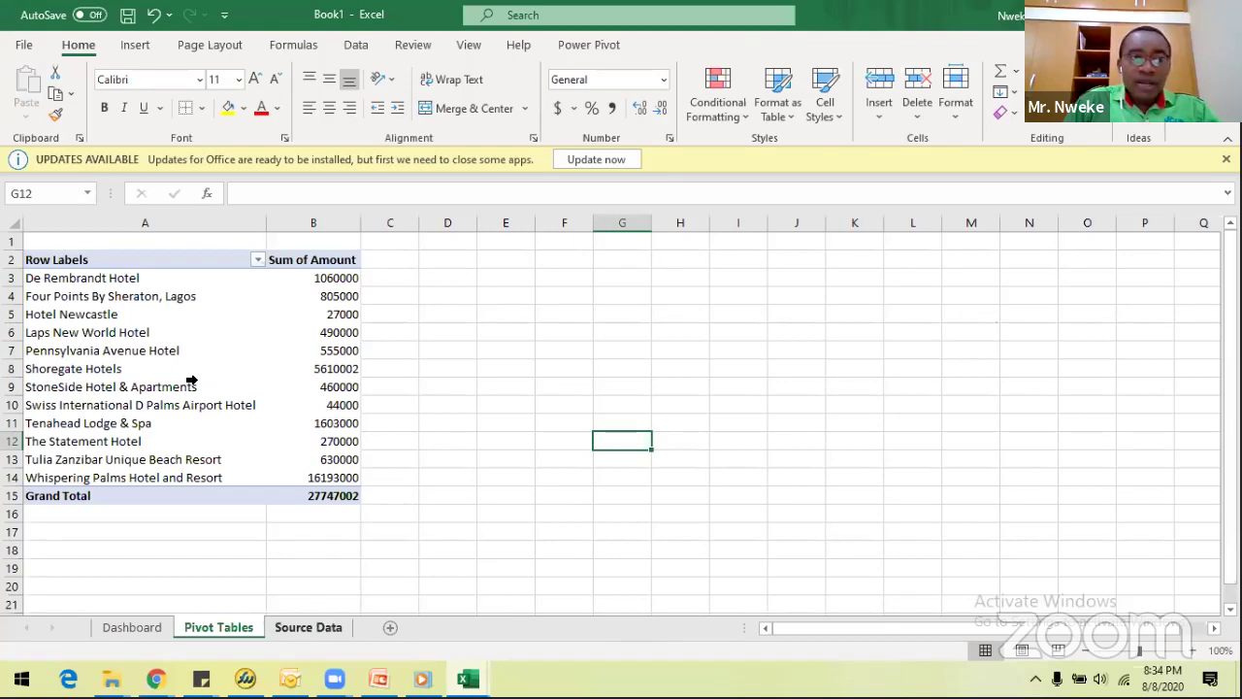
Select the Hotel and Amount entries of all Tenahead Lodge & Spa bookings on the Source Data sheet to check their sum.
{"action": "left_click", "coordinate": [301, 628]}
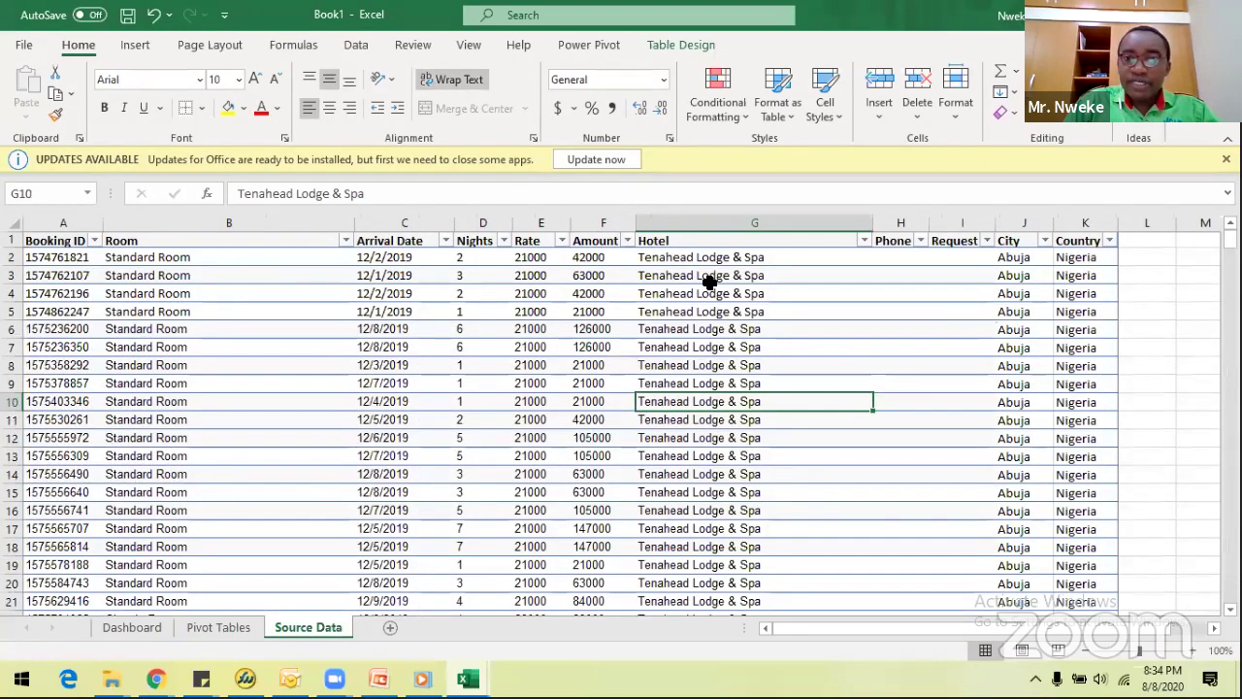
{"action": "left_click_drag", "start_coordinate": [701, 258], "coordinate": [703, 413]}
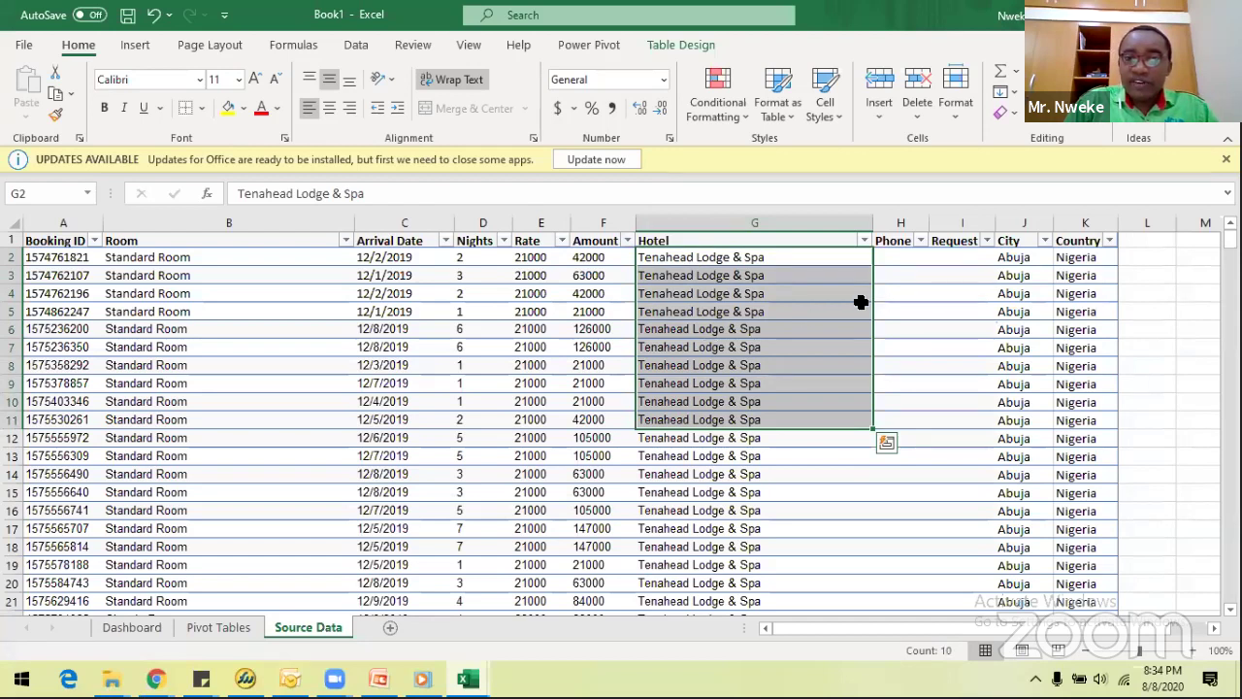
{"action": "left_click", "coordinate": [895, 311]}
{"action": "left_click", "coordinate": [711, 257]}
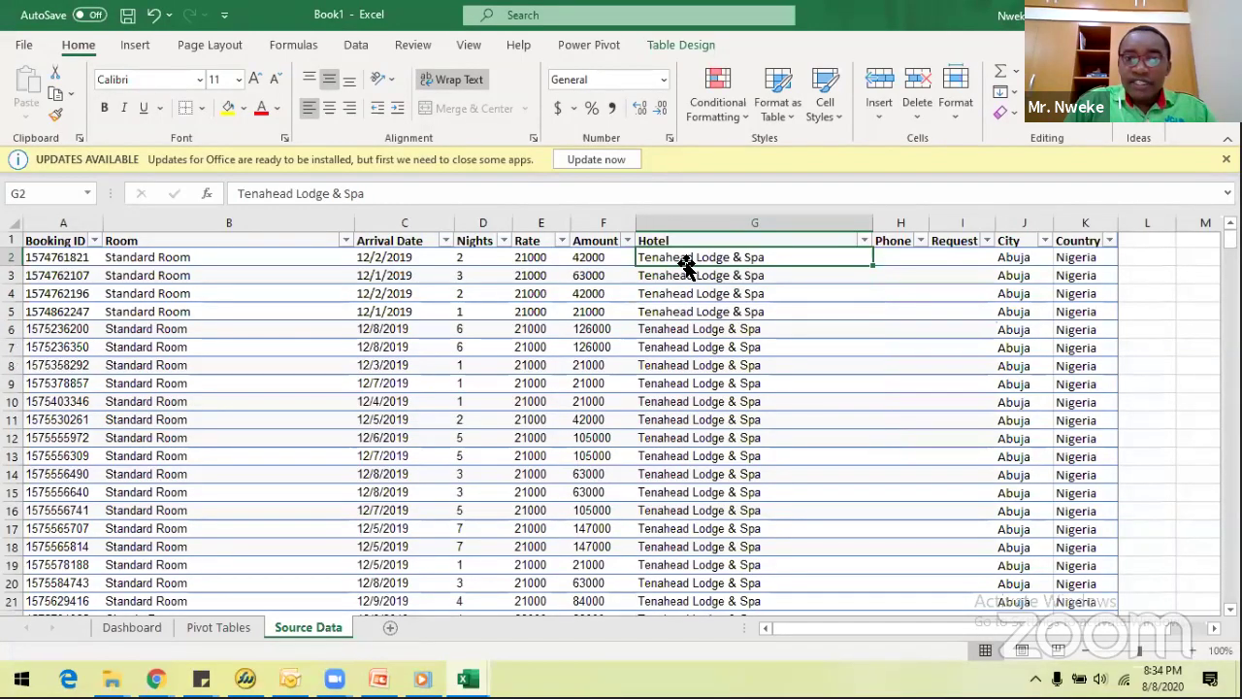
{"action": "scroll", "coordinate": [685, 264], "scroll_direction": "down", "scroll_amount": 1}
{"action": "scroll", "coordinate": [686, 264], "scroll_direction": "up", "scroll_amount": 1}
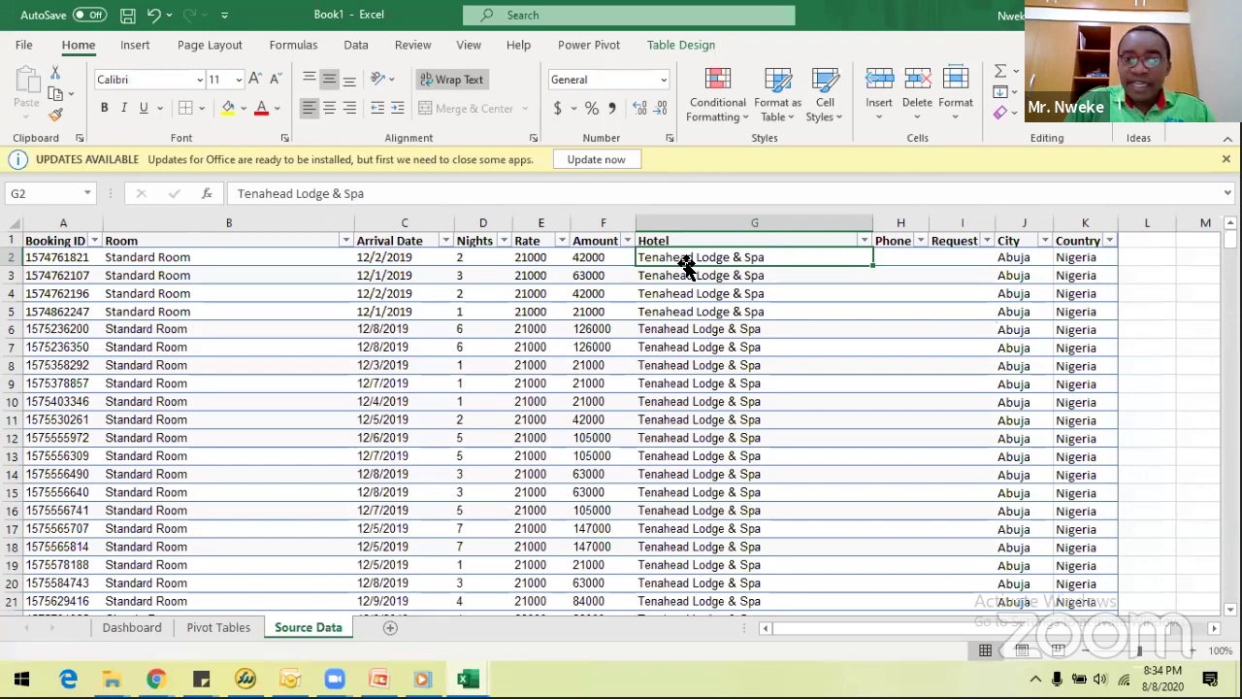
{"action": "scroll", "coordinate": [685, 264], "scroll_direction": "down", "scroll_amount": 2}
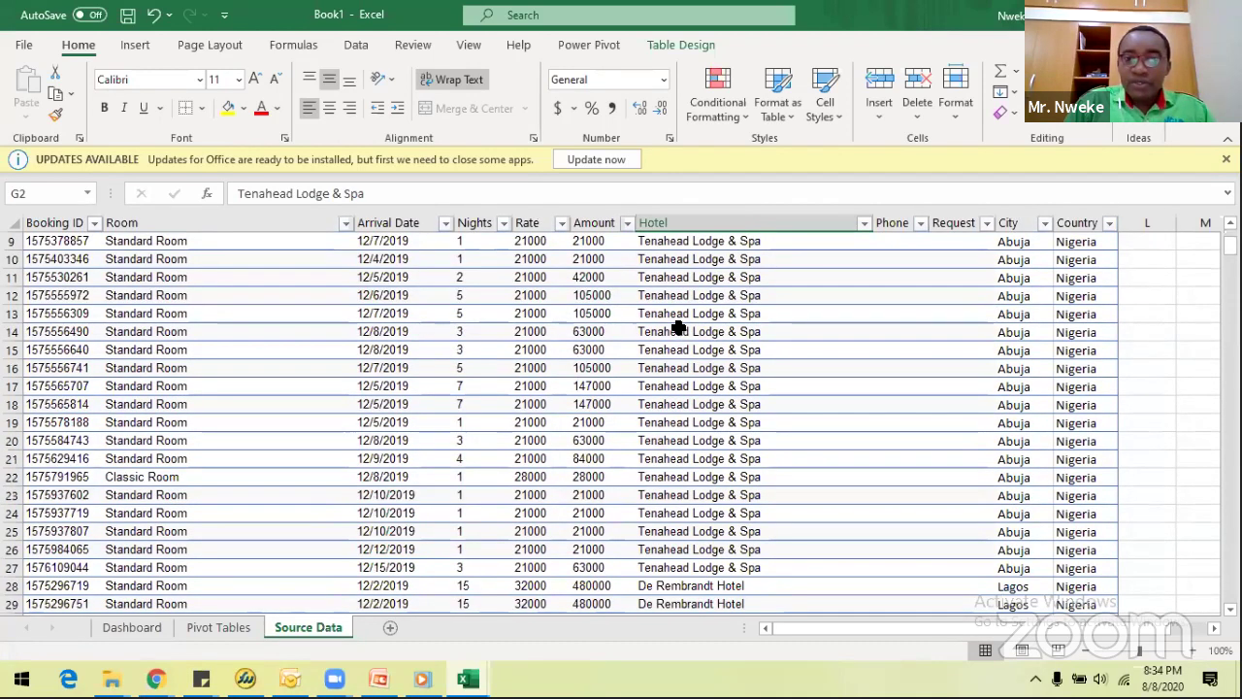
{"action": "scroll", "coordinate": [679, 354], "scroll_direction": "down", "scroll_amount": 4}
{"action": "left_click", "coordinate": [680, 352], "text": "shift"}
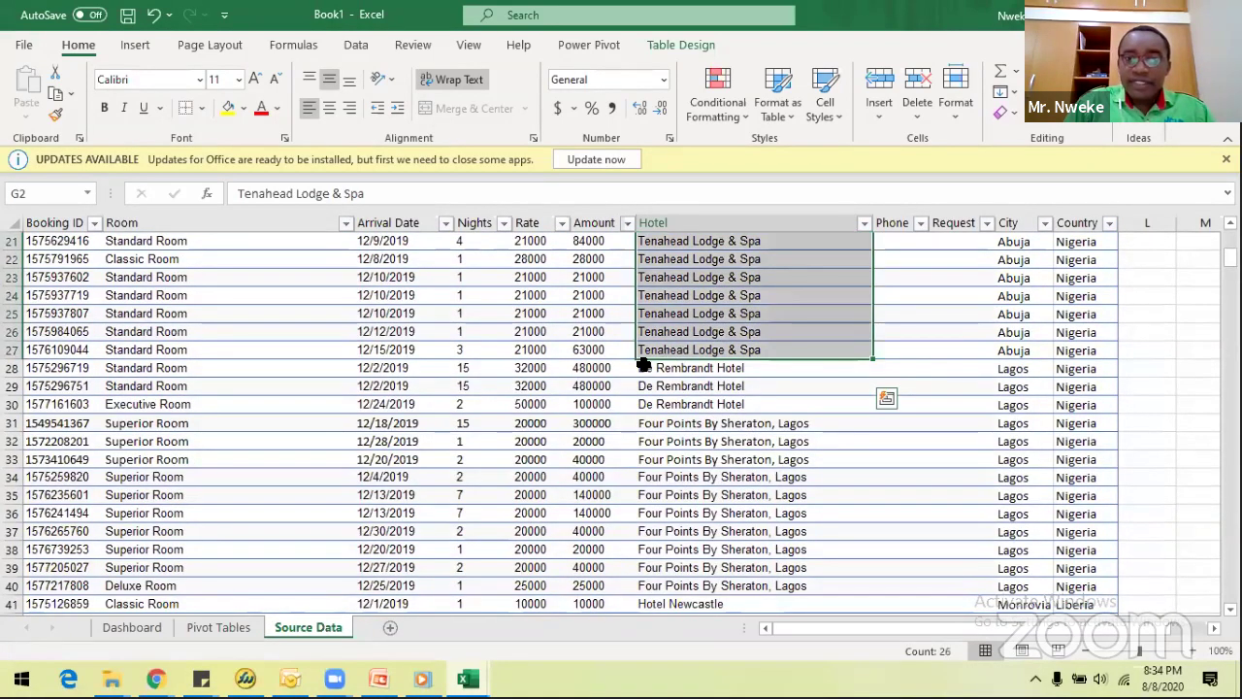
{"action": "left_click", "coordinate": [594, 354], "text": "shift"}
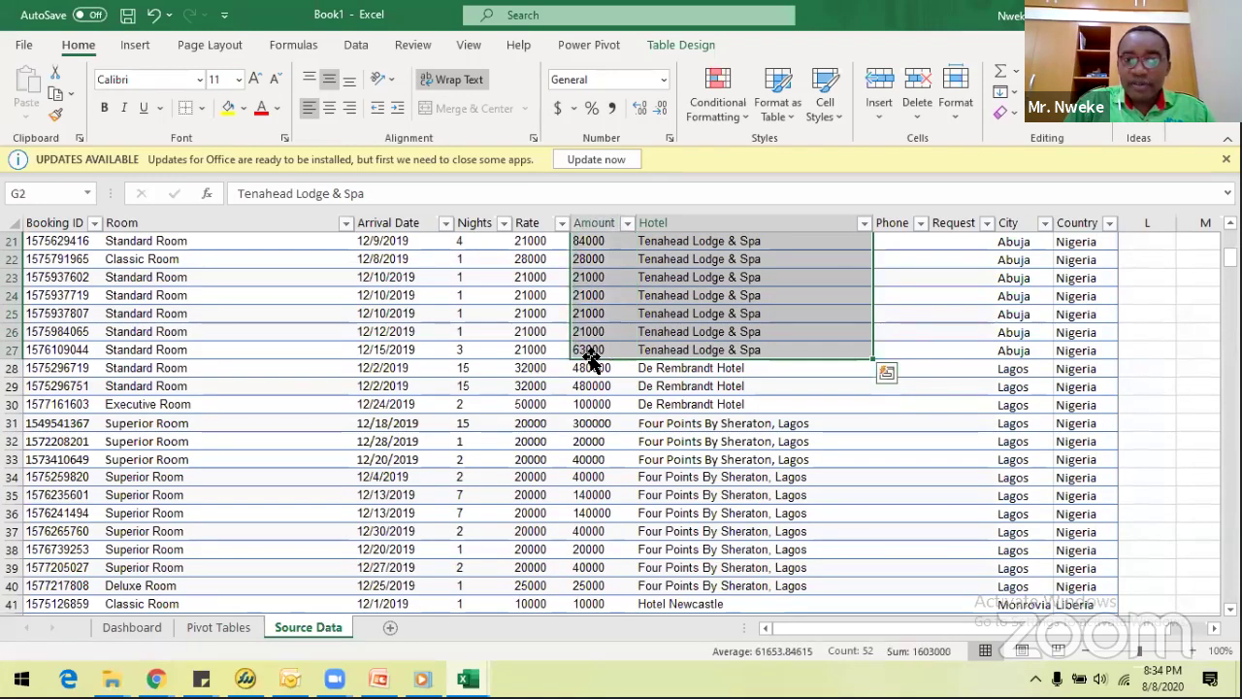
Select only the Amount values F2:F27 belonging to Tenahead Lodge & Spa to check their total.
{"action": "scroll", "coordinate": [592, 354], "scroll_direction": "up", "scroll_amount": 7}
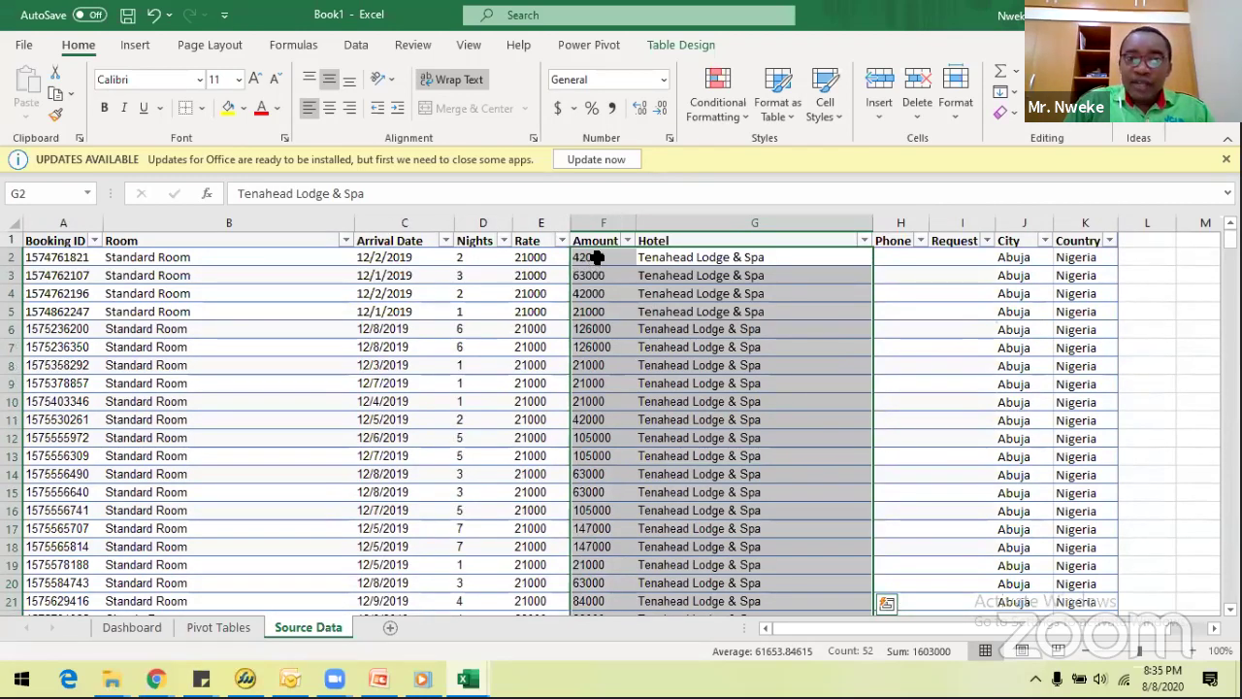
{"action": "left_click", "coordinate": [597, 258]}
{"action": "scroll", "coordinate": [592, 291], "scroll_direction": "down", "scroll_amount": 4}
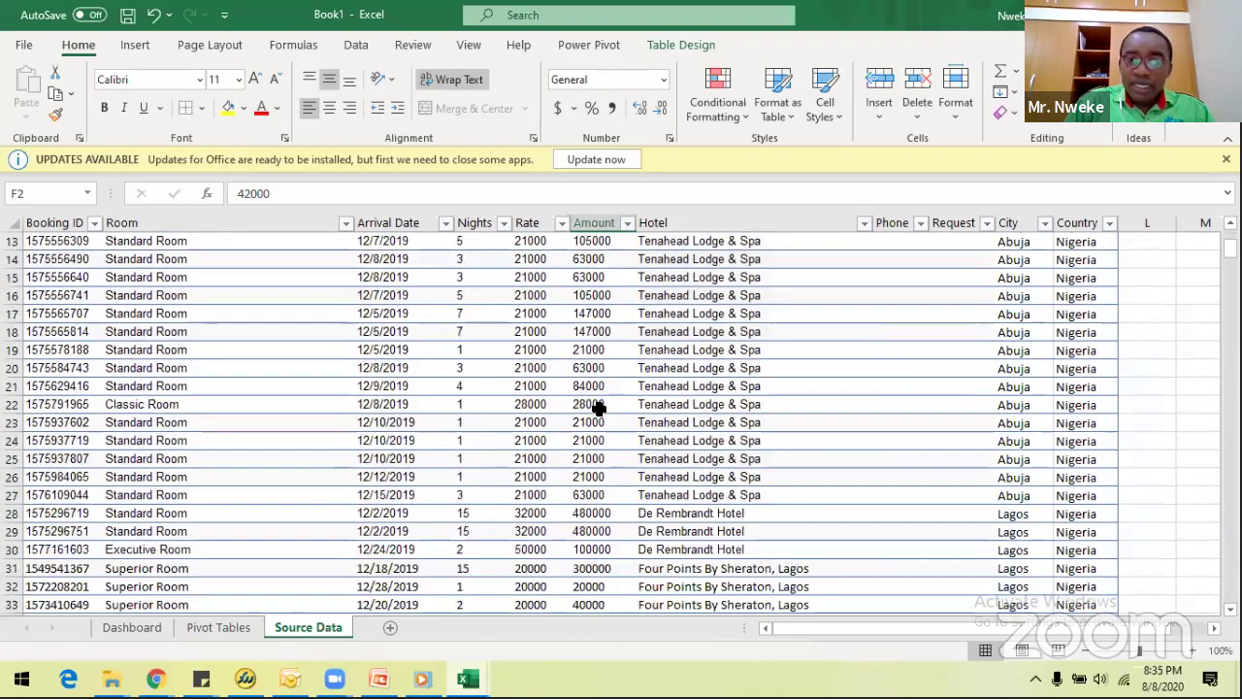
{"action": "scroll", "coordinate": [626, 419], "scroll_direction": "down", "scroll_amount": 4}
{"action": "left_click", "coordinate": [626, 422], "text": "shift"}
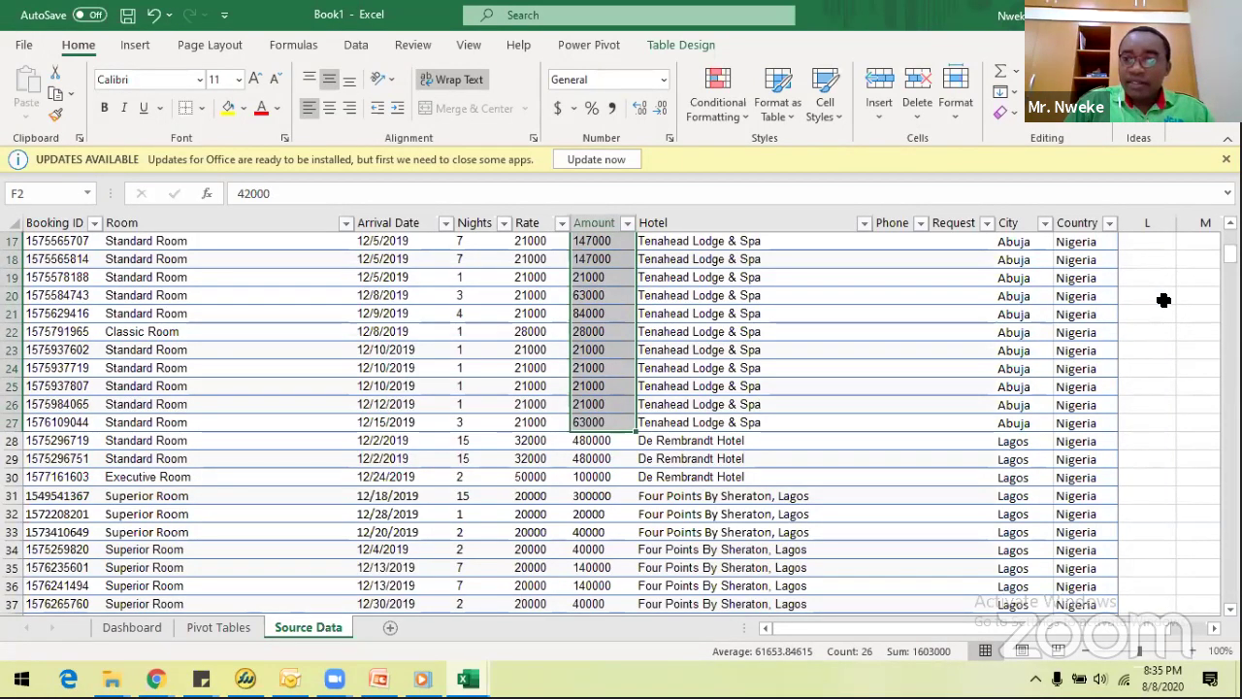
Enter a SUM formula in cell L20 of the Source Data sheet that totals the Tenahead Lodge & Spa amounts F2:F27.
{"action": "left_click", "coordinate": [1164, 300]}
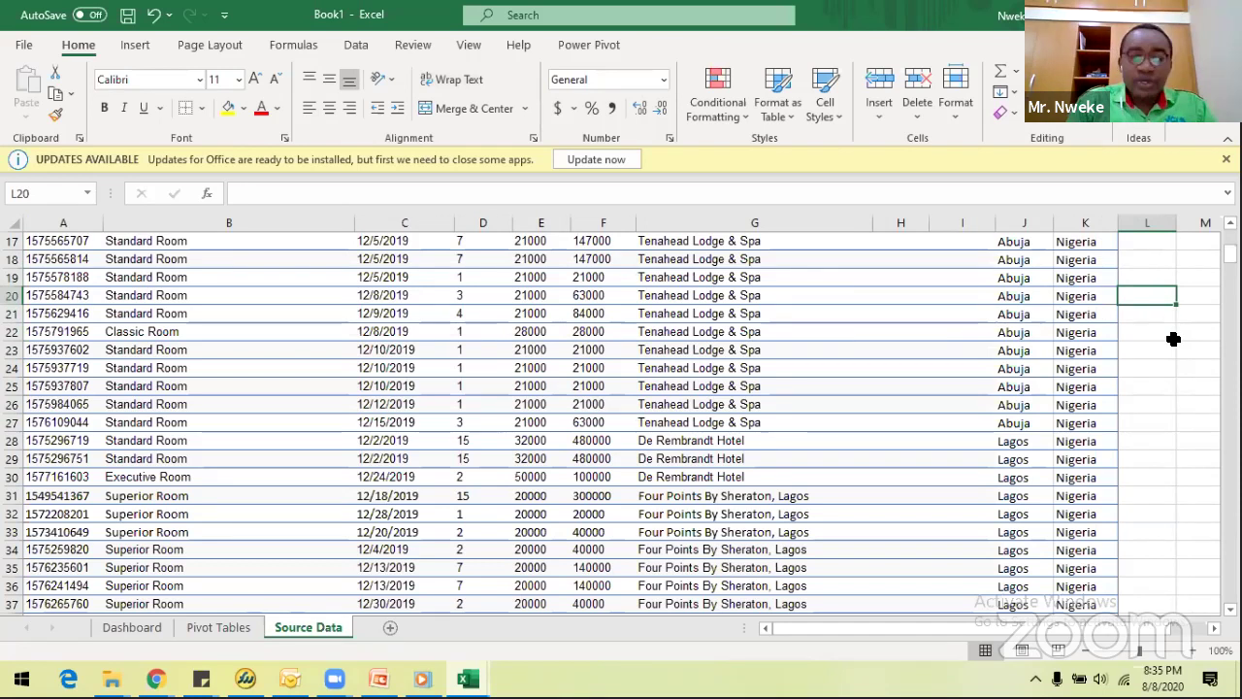
{"action": "type", "text": "=sum("}
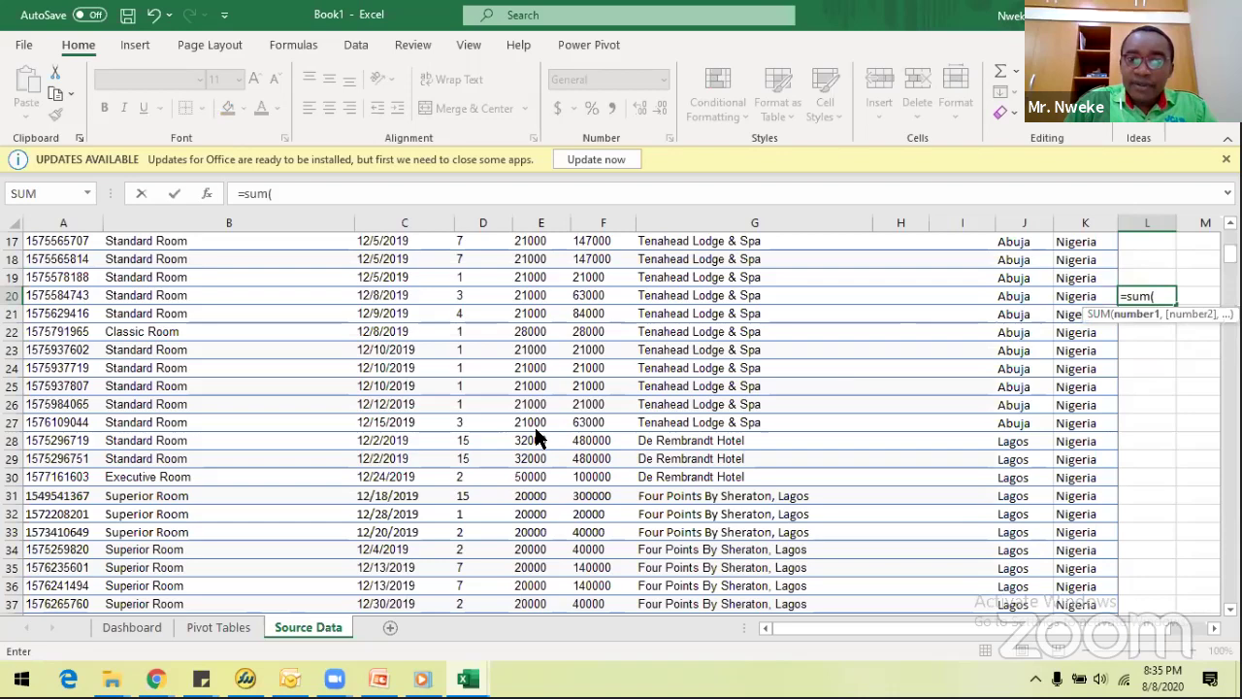
{"action": "left_click_drag", "start_coordinate": [535, 430], "coordinate": [532, 281]}
{"action": "scroll", "coordinate": [599, 494], "scroll_direction": "up", "scroll_amount": 1}
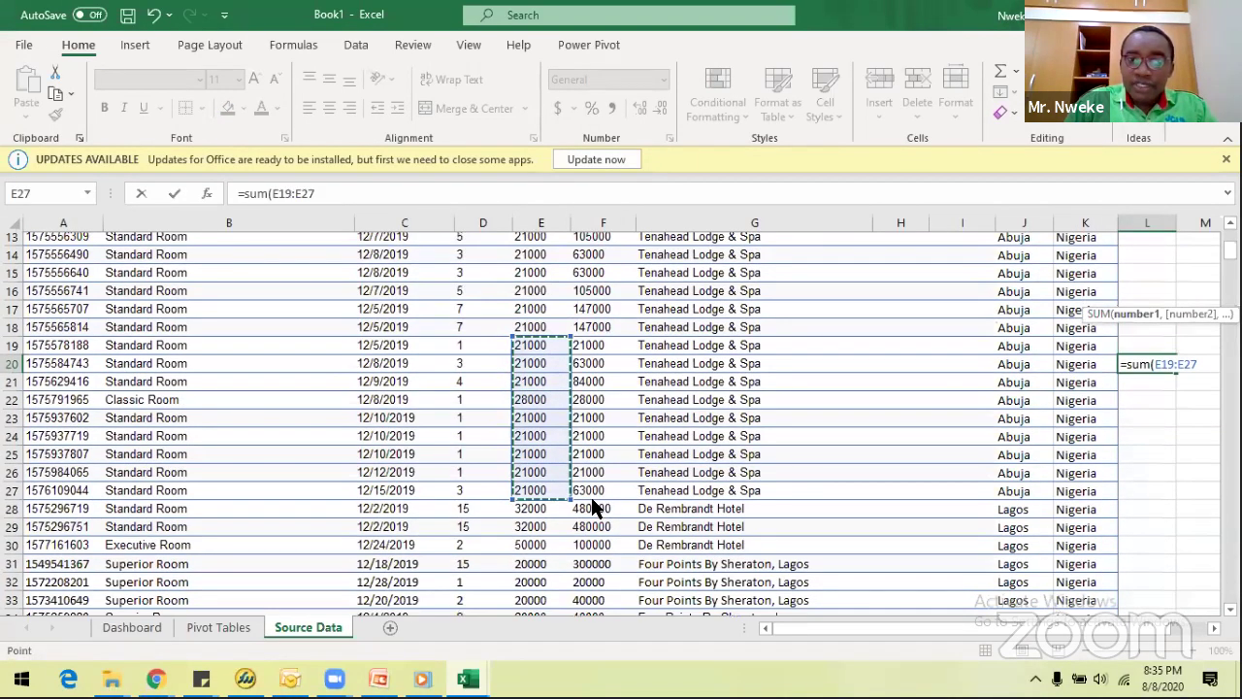
{"action": "left_click_drag", "start_coordinate": [591, 495], "coordinate": [599, 334]}
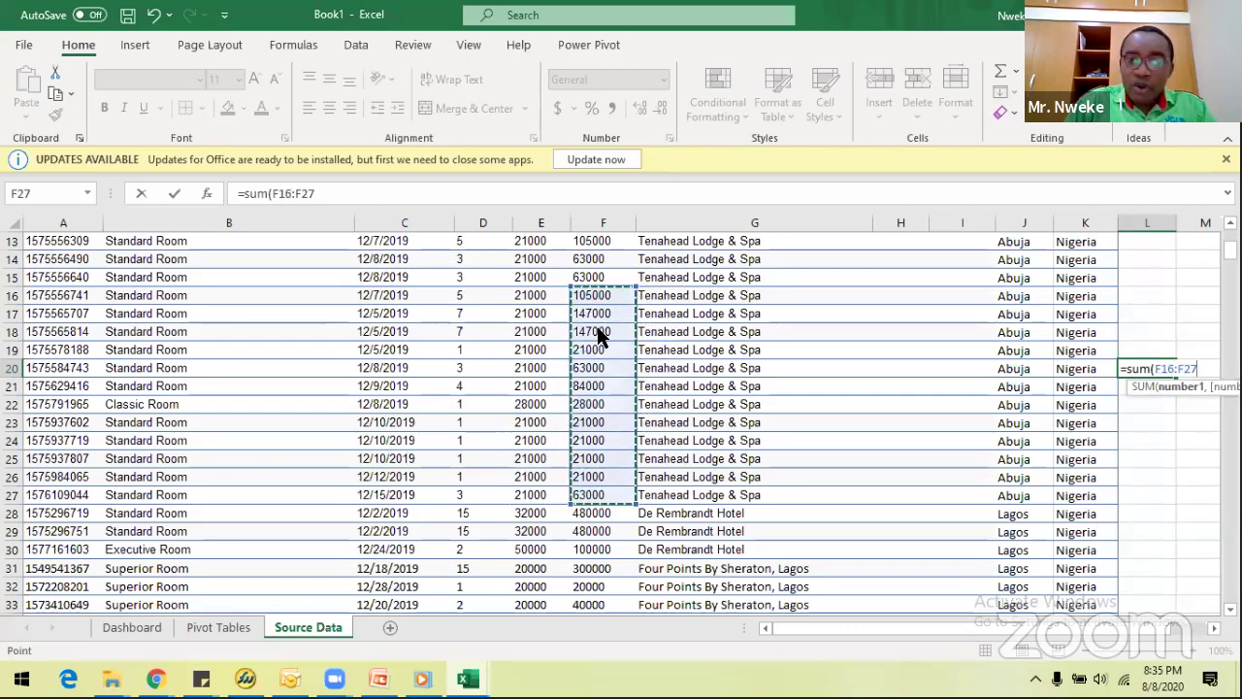
{"action": "scroll", "coordinate": [598, 335], "scroll_direction": "up", "scroll_amount": 4}
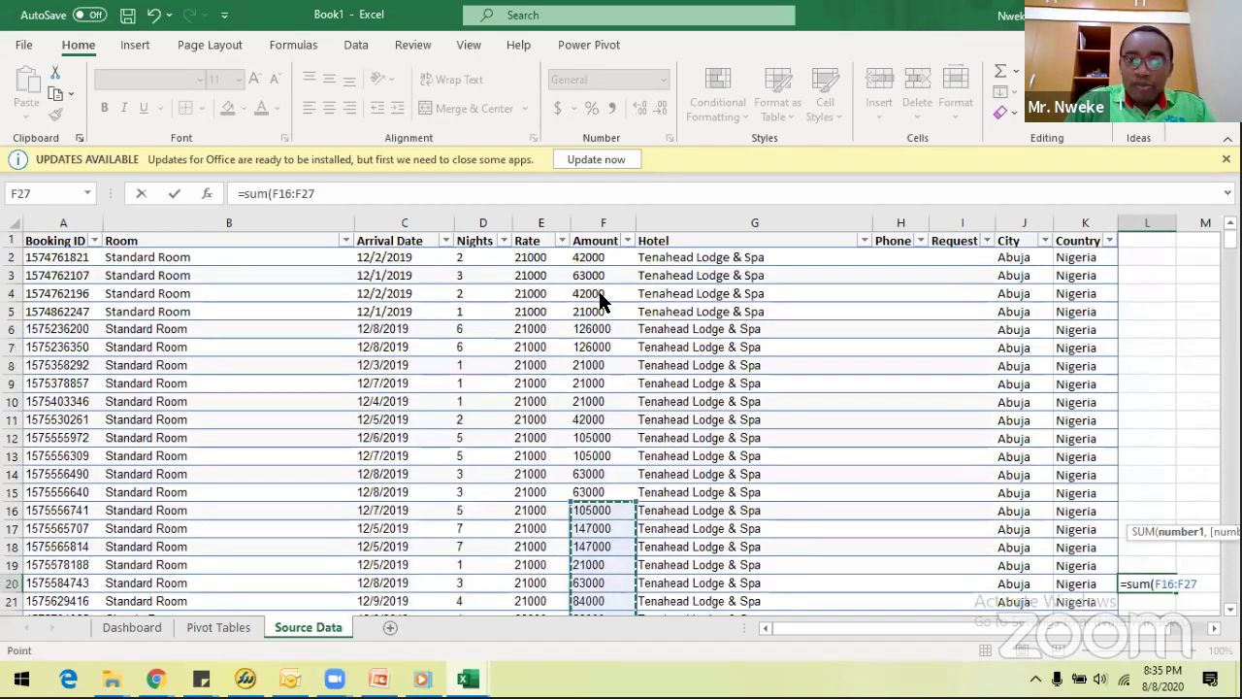
{"action": "key", "text": "ctrl+shift+Up"}
{"action": "key", "text": "Return"}
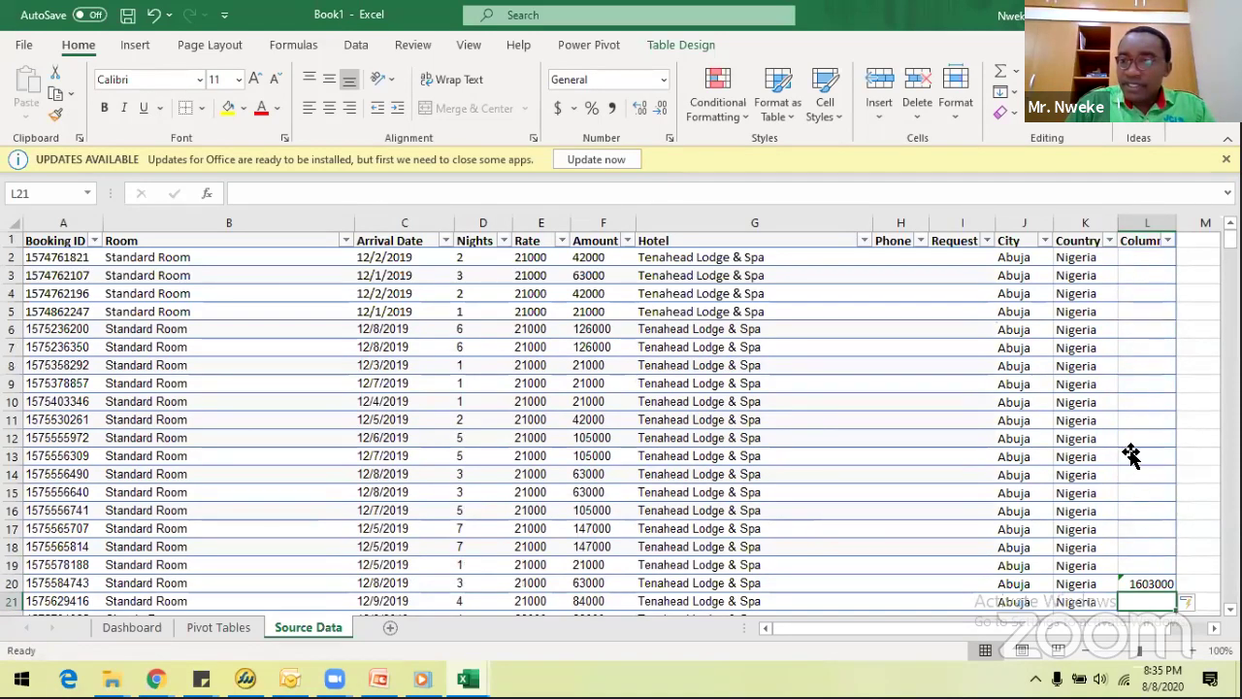
Compare the manual sum with the Tenahead Lodge & Spa total in the HotelTotals PivotTable.
{"action": "scroll", "coordinate": [1132, 456], "scroll_direction": "down", "scroll_amount": 3}
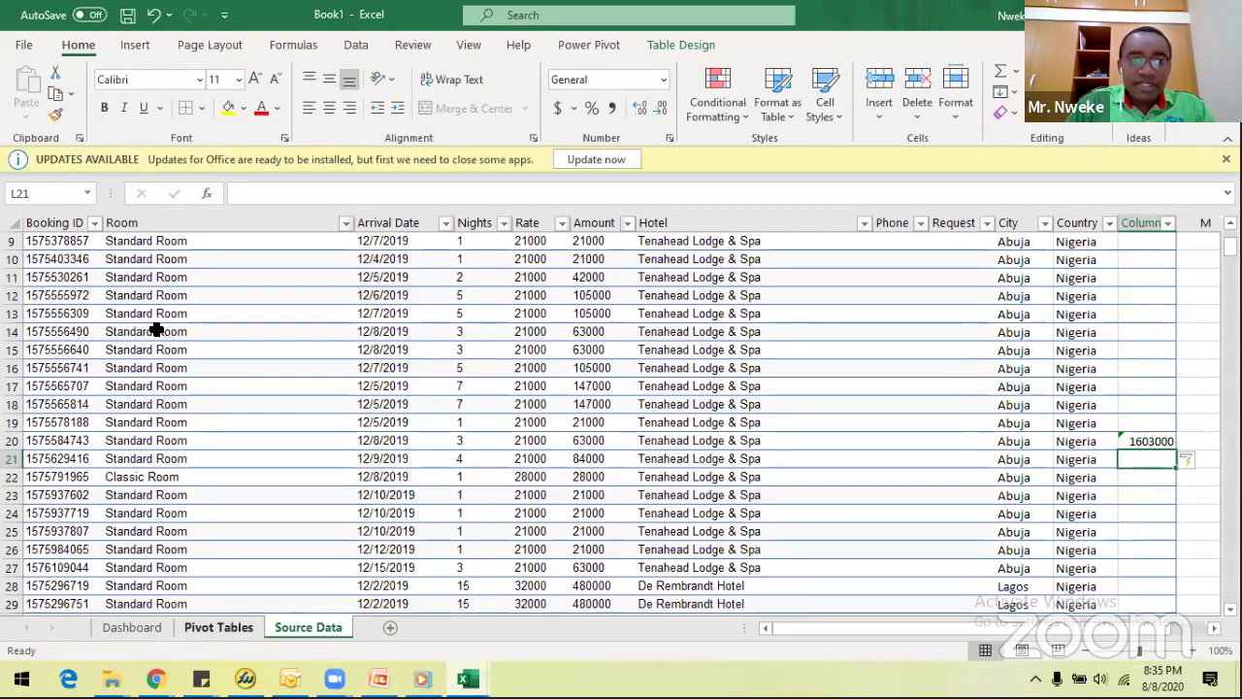
{"action": "key", "text": "ctrl+Page_Up"}
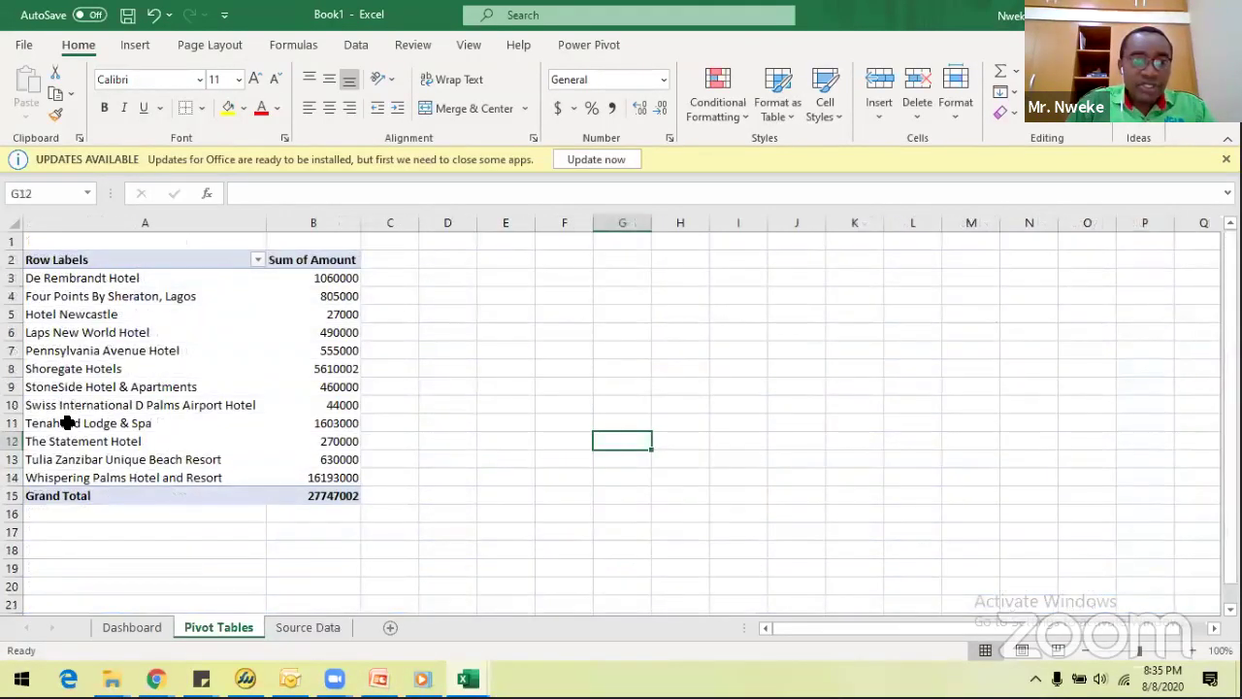
{"action": "left_click", "coordinate": [66, 437]}
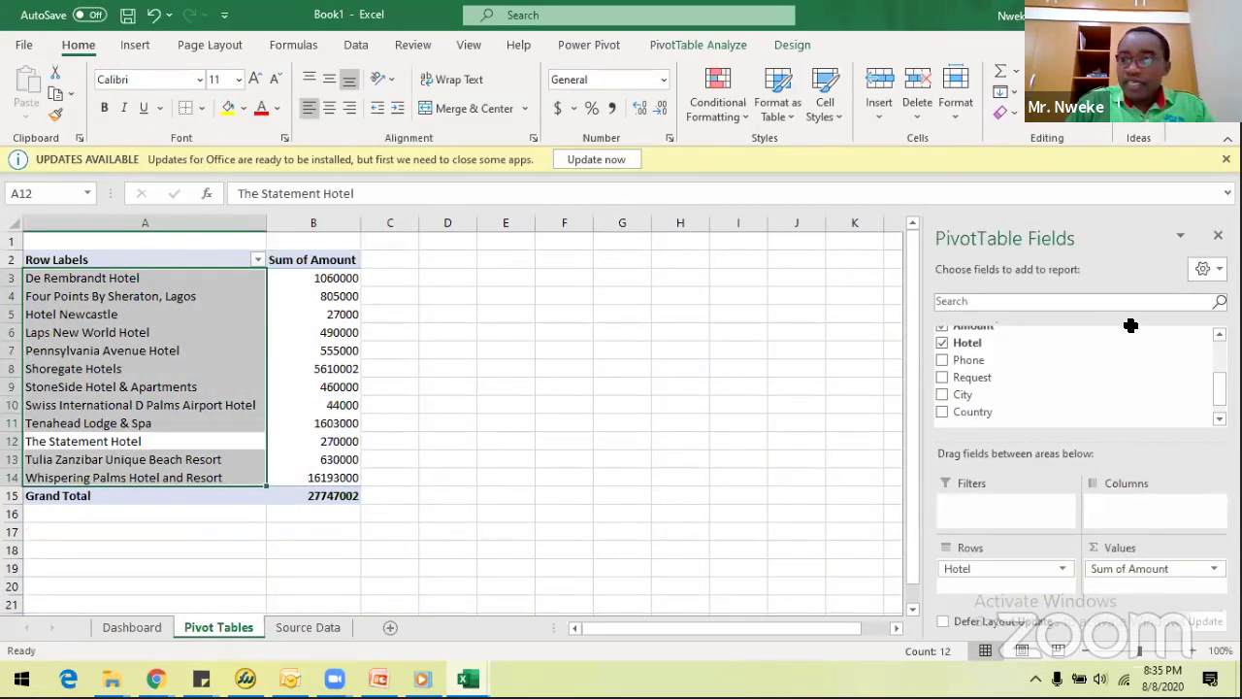
Undo the automatic extension of the SourceData table into column L on the Source Data sheet.
{"action": "key", "text": "ctrl+Page_Down"}
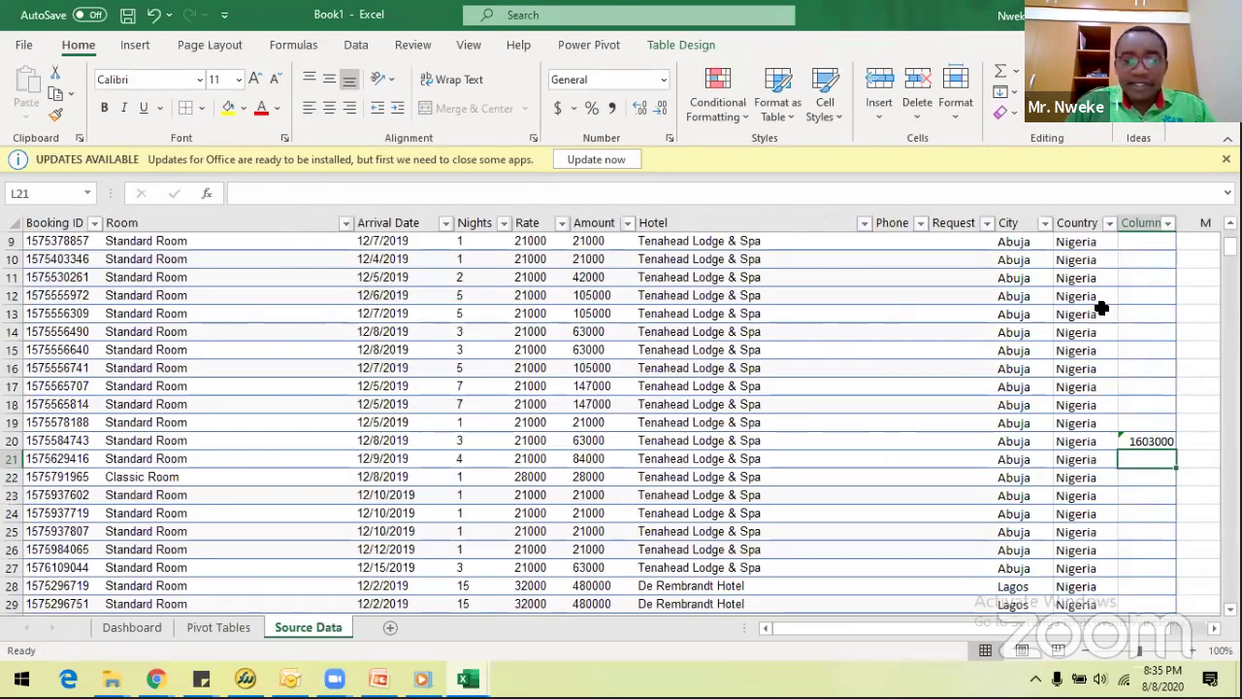
{"action": "scroll", "coordinate": [1101, 308], "scroll_direction": "up", "scroll_amount": 3}
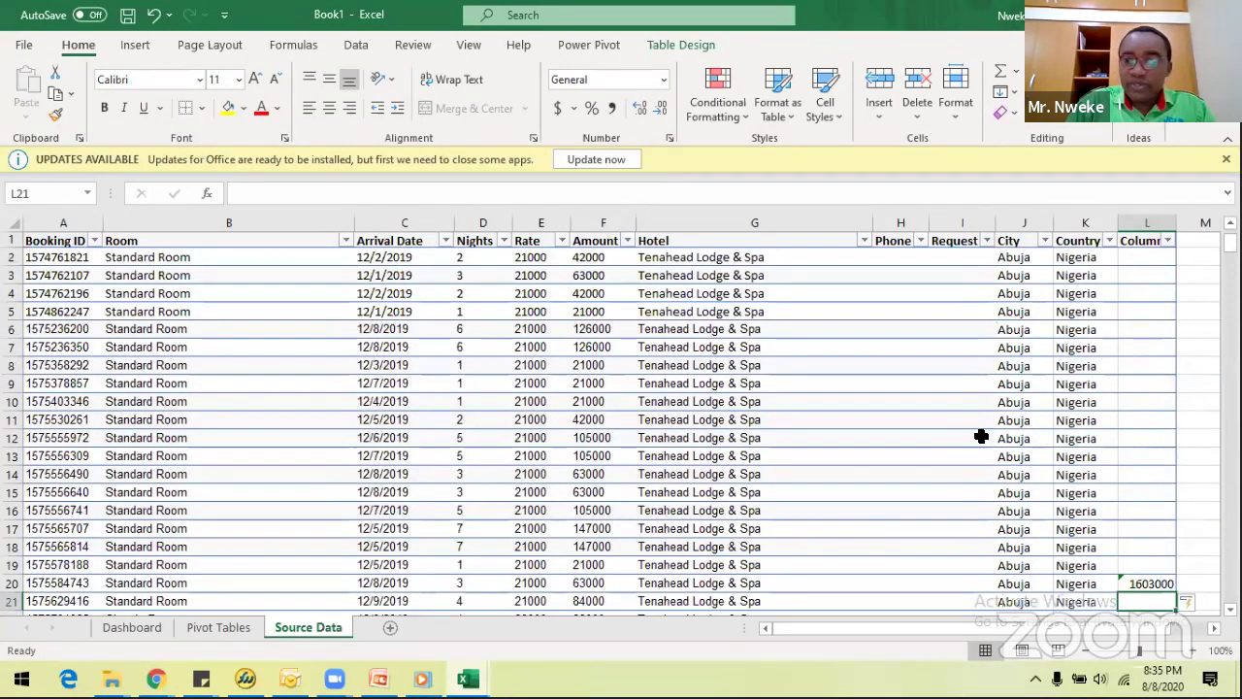
{"action": "key", "text": "ctrl+z"}
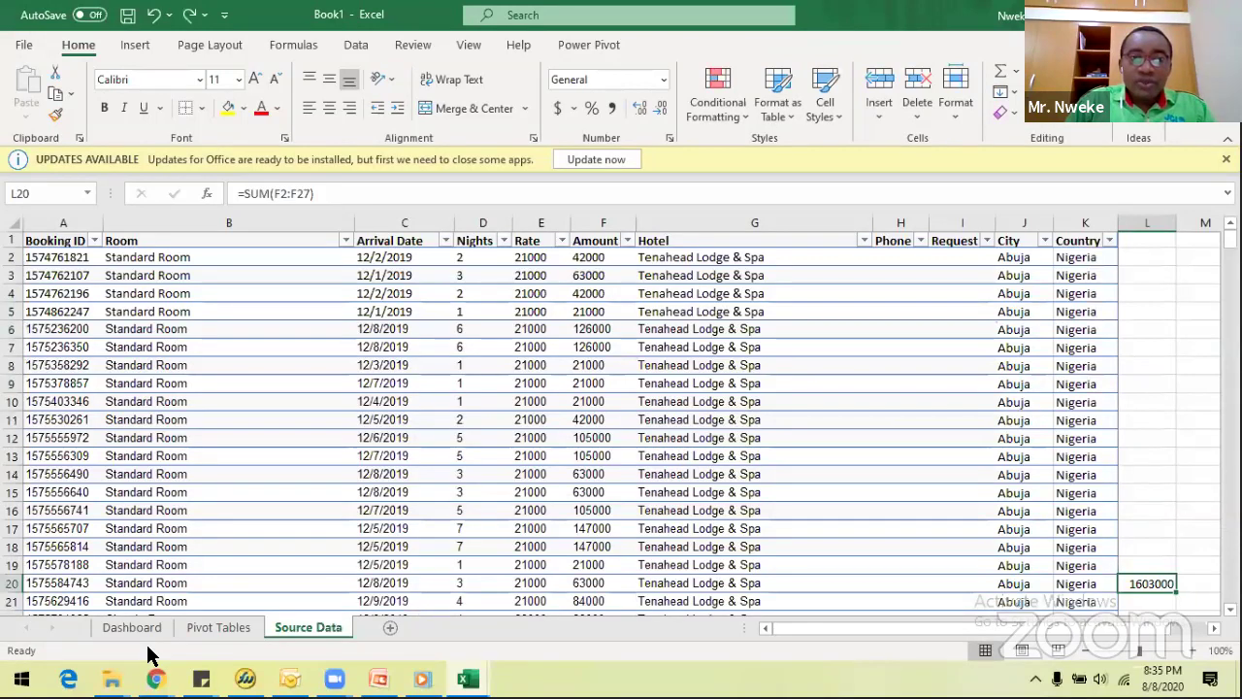
Format the Sum of Amount values B3:B15 on the Pivot Tables sheet with thousands separators and no decimals.
{"action": "key", "text": "ctrl+Page_Up"}
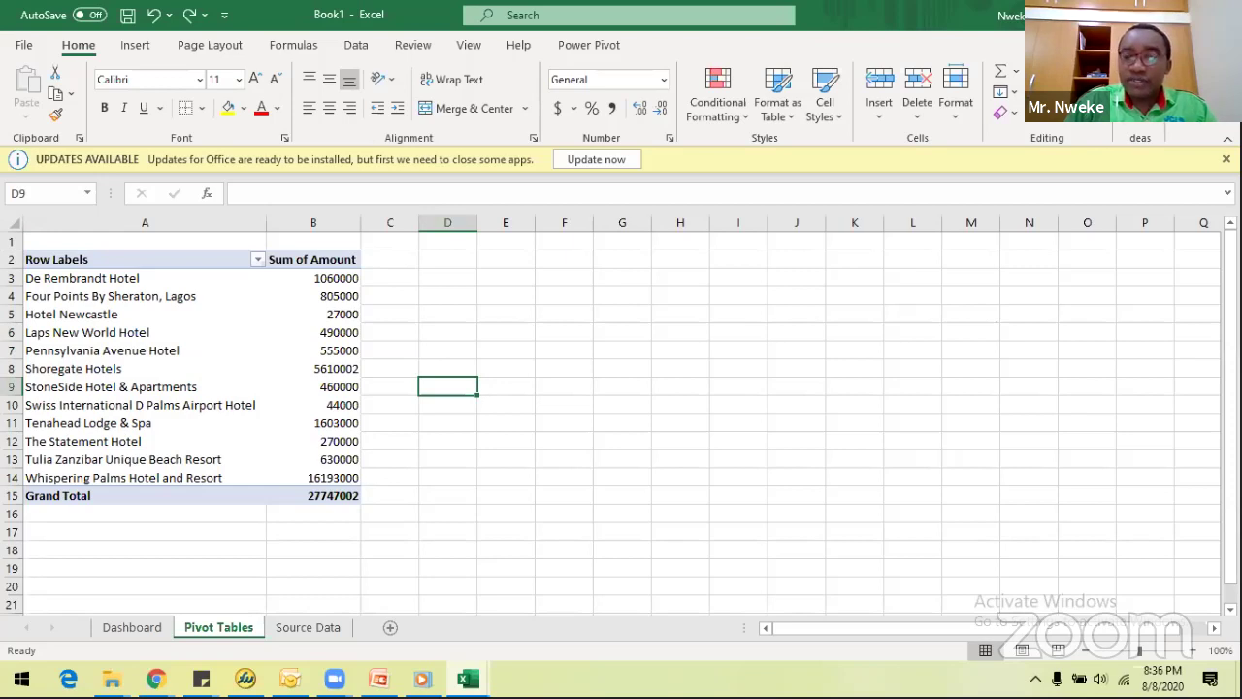
{"action": "left_click", "coordinate": [600, 365]}
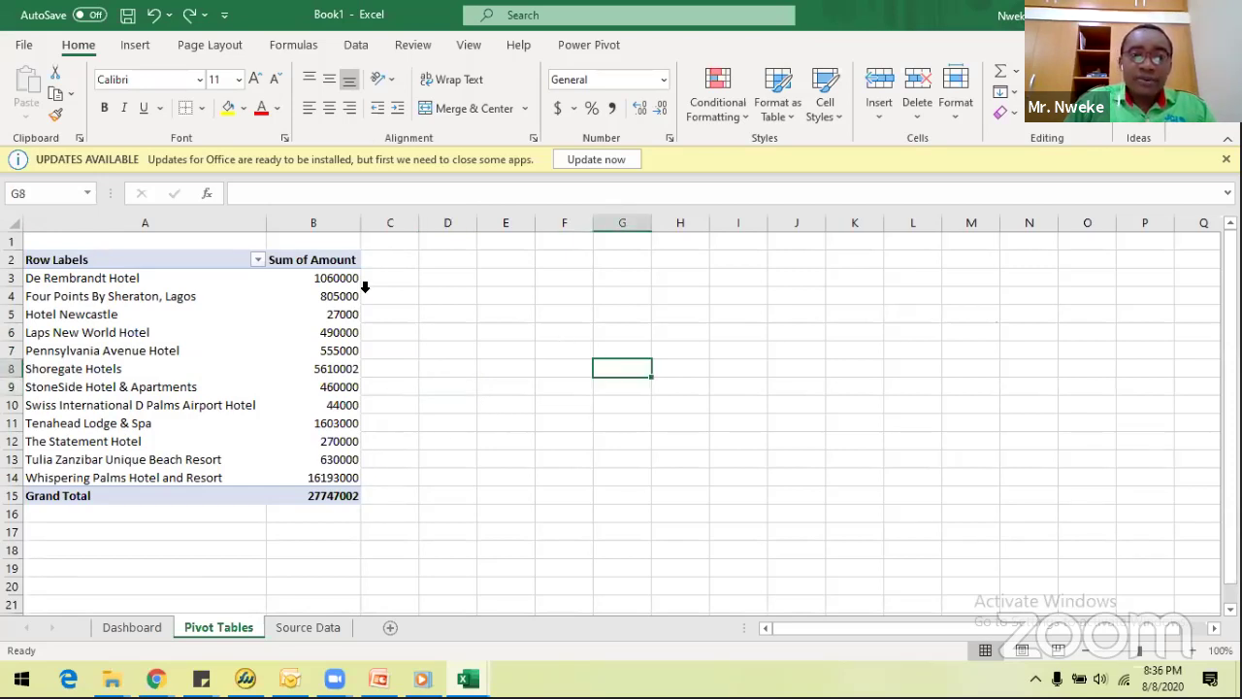
{"action": "mouse_move", "coordinate": [339, 278]}
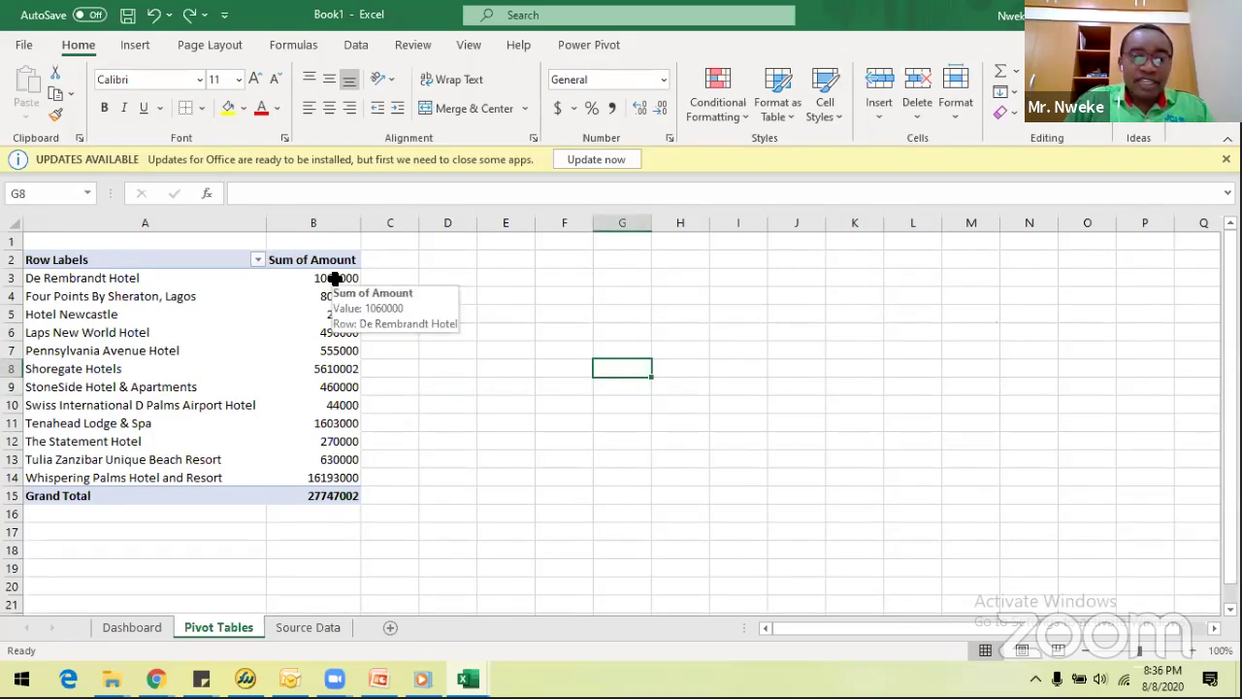
{"action": "left_click_drag", "start_coordinate": [335, 281], "coordinate": [331, 495]}
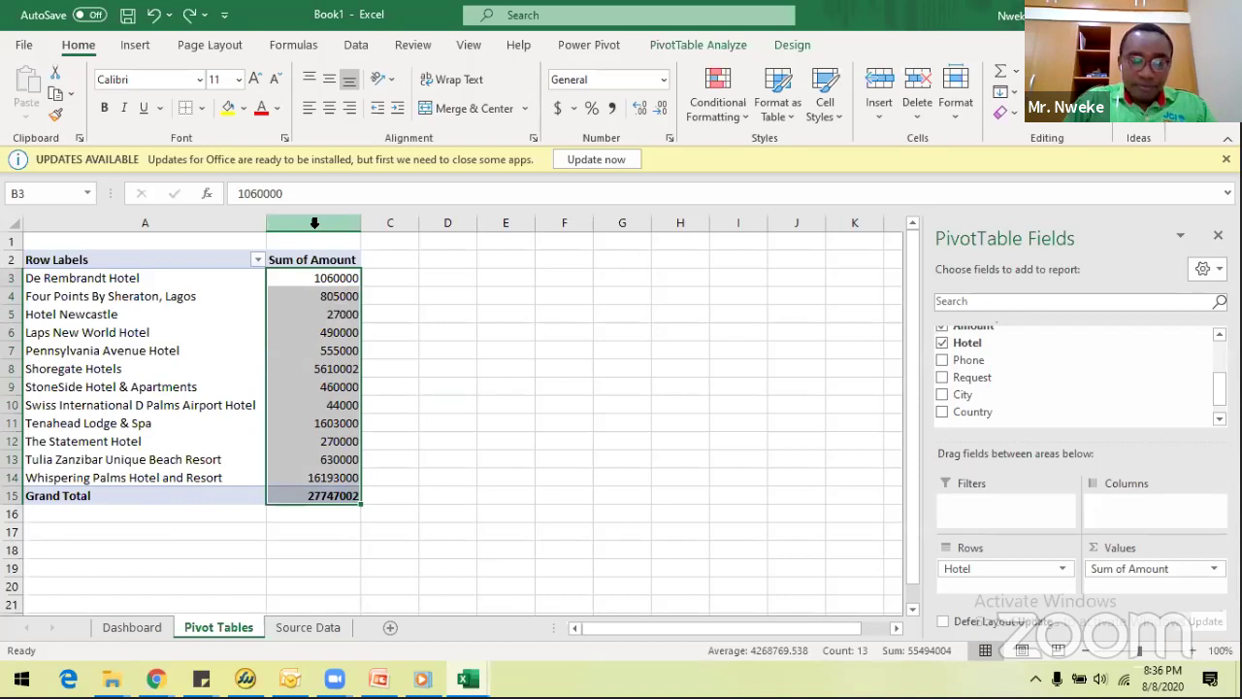
{"action": "left_click", "coordinate": [315, 223]}
{"action": "left_click", "coordinate": [390, 314]}
{"action": "left_click_drag", "start_coordinate": [328, 277], "coordinate": [320, 495]}
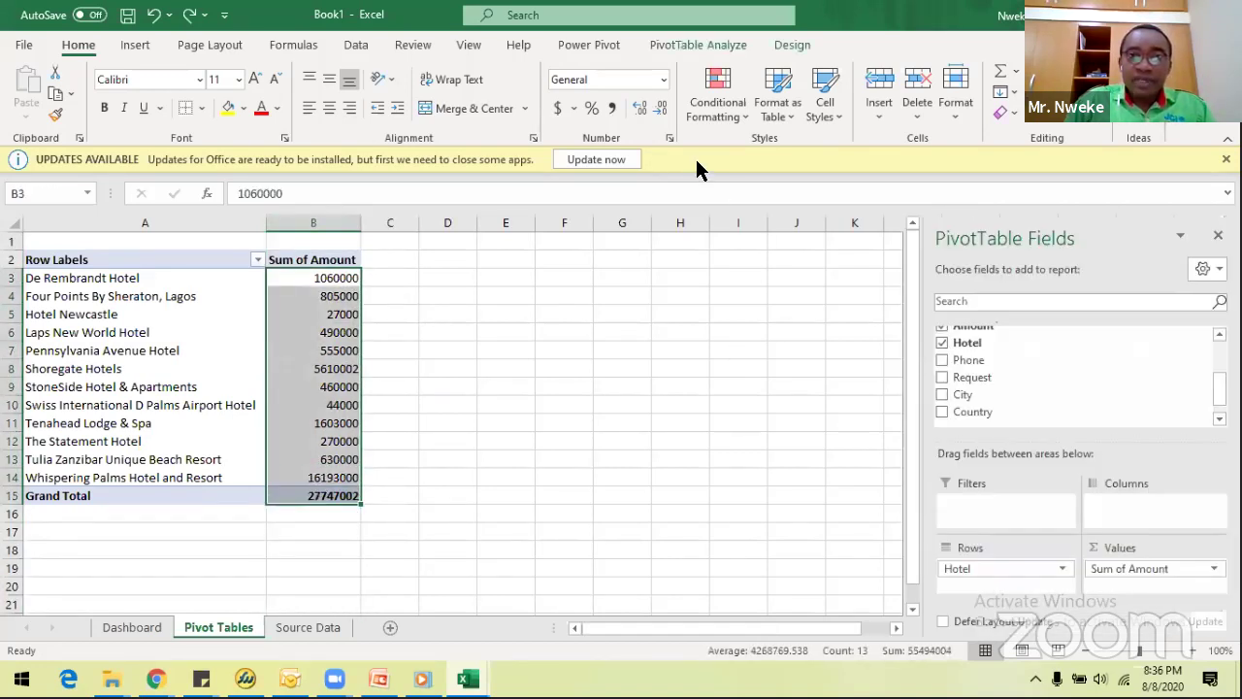
{"action": "left_click", "coordinate": [614, 108]}
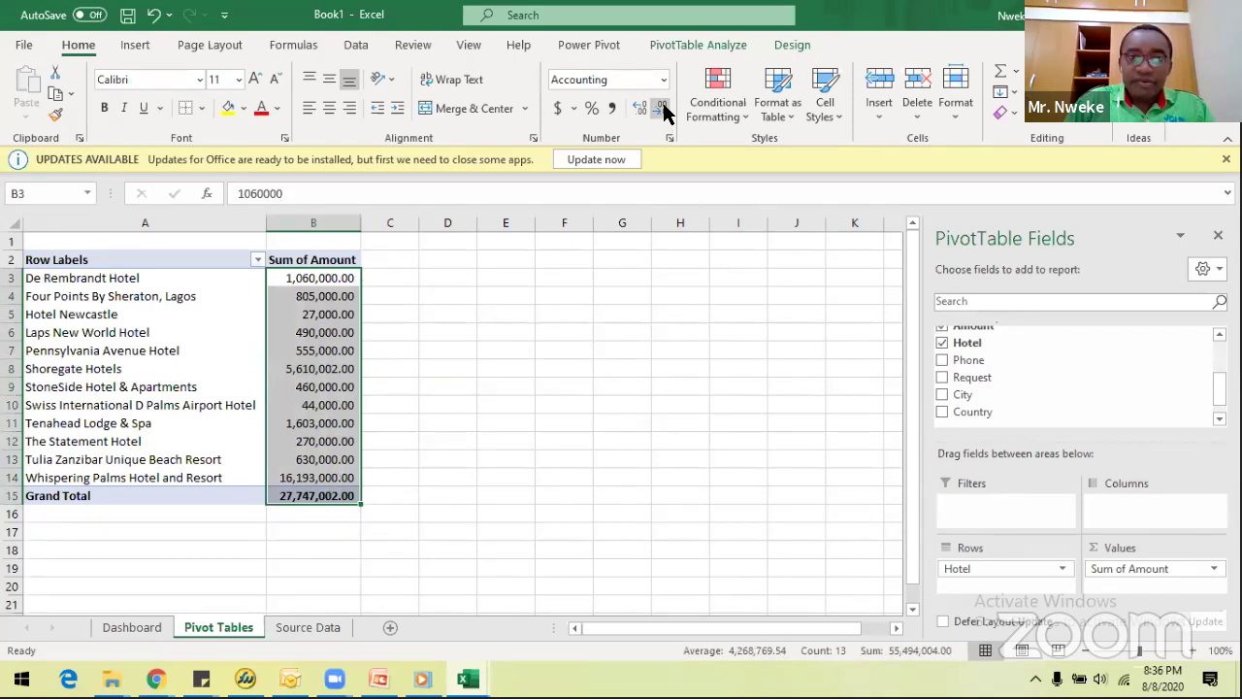
{"action": "double_click", "coordinate": [664, 111]}
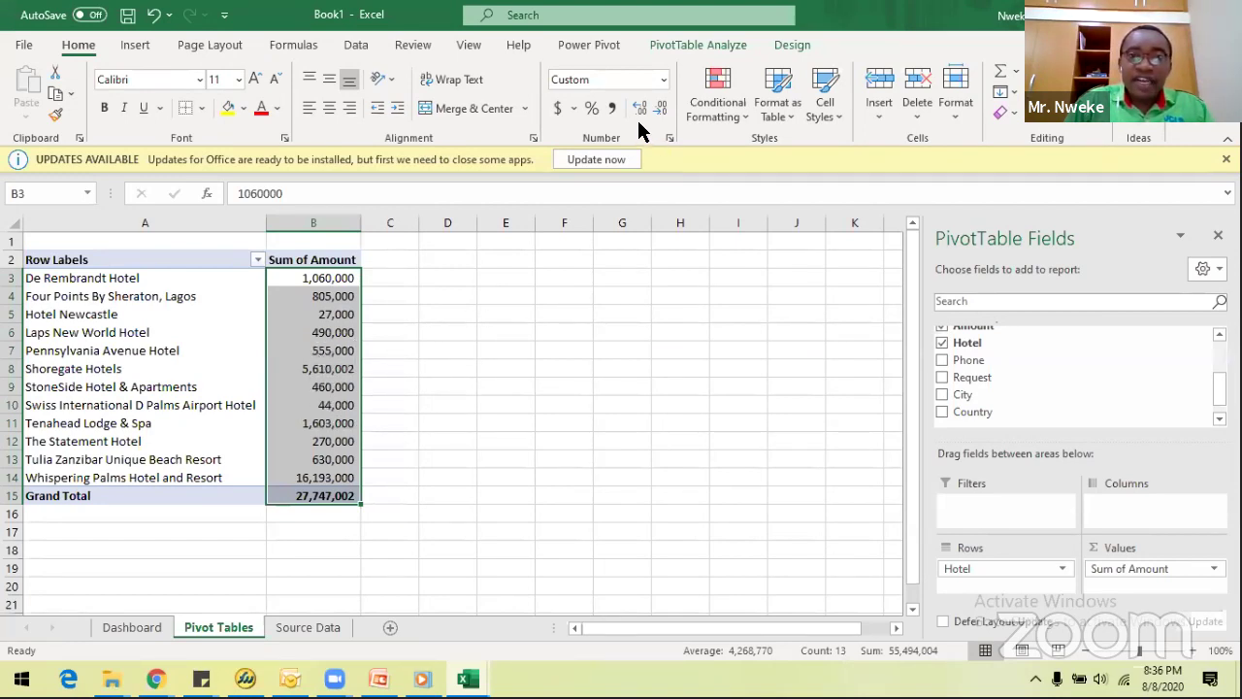
Reapply comma style without decimals to the Sum of Amount values B3:B15, and undo the number formatting back to General.
{"action": "left_click", "coordinate": [612, 108]}
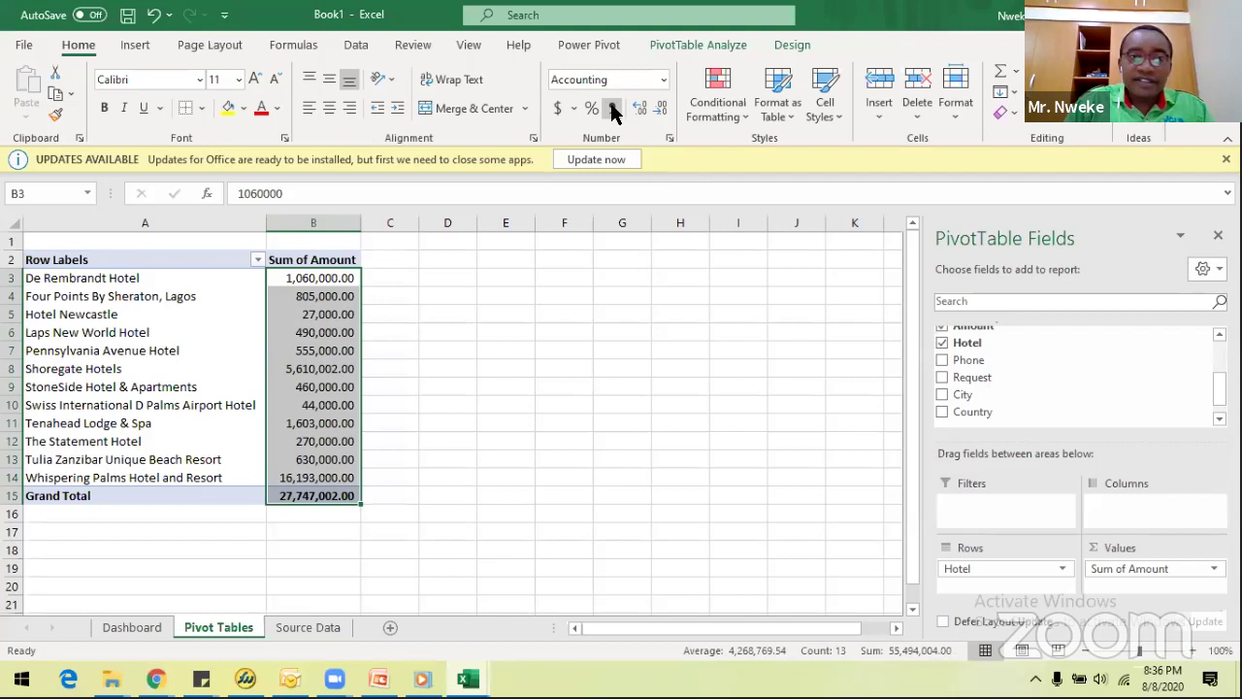
{"action": "left_click", "coordinate": [659, 108]}
{"action": "left_click", "coordinate": [659, 107]}
{"action": "left_click", "coordinate": [568, 347]}
{"action": "key", "text": "ctrl+z"}
{"action": "key", "text": "ctrl+z"}
{"action": "key", "text": "ctrl+z"}
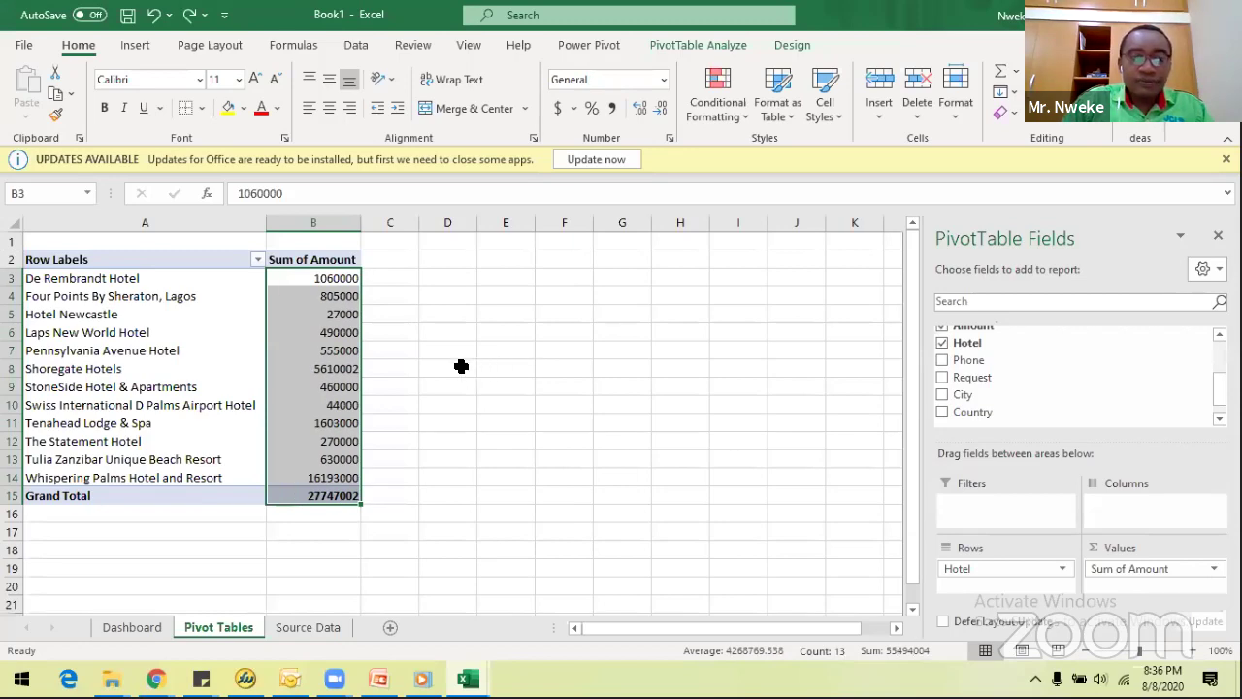
{"action": "key", "text": "ctrl+Page_Down"}
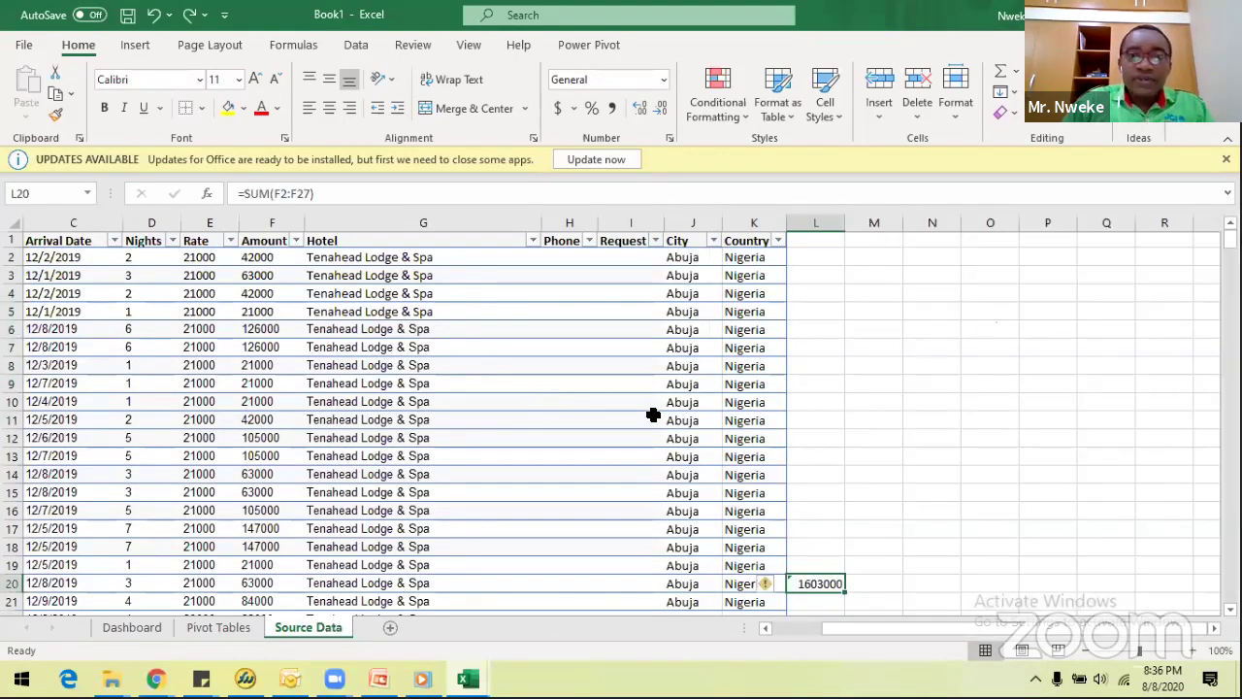
{"action": "left_click", "coordinate": [524, 401]}
{"action": "left_click", "coordinate": [236, 631]}
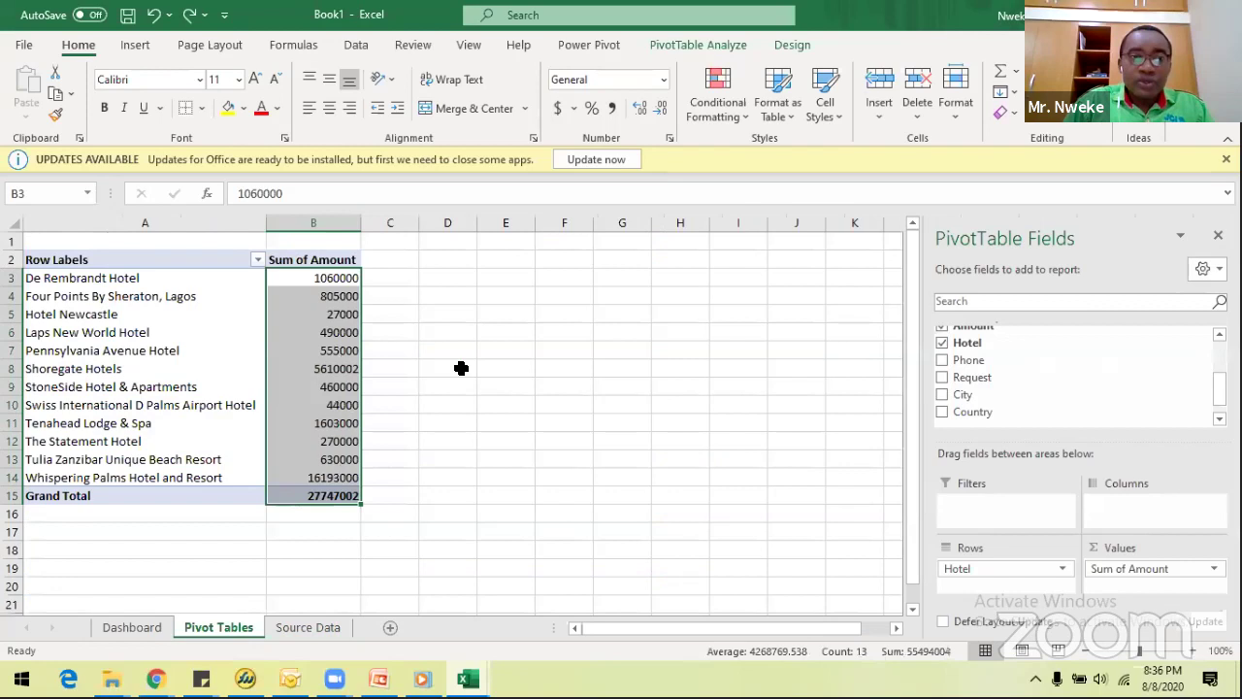
Format the Sum of Amount values B3:B15 in the hotel PivotTable with comma style and no decimals.
{"action": "left_click", "coordinate": [456, 369]}
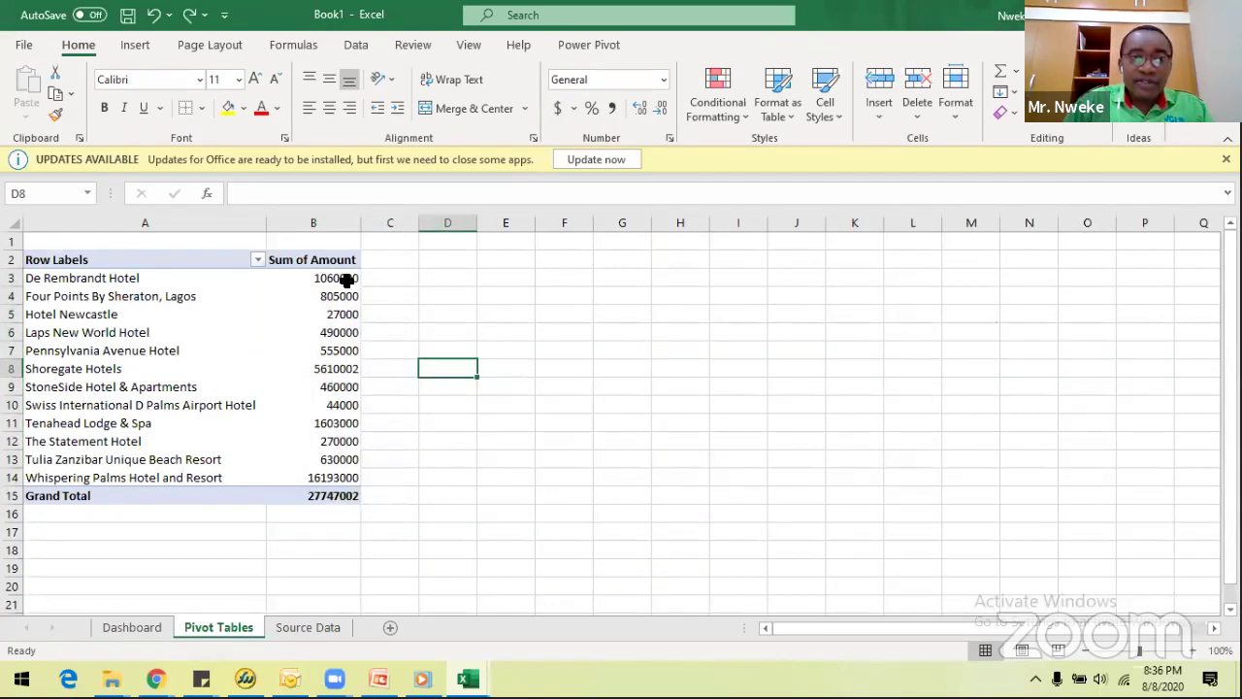
{"action": "left_click_drag", "start_coordinate": [330, 279], "coordinate": [324, 493]}
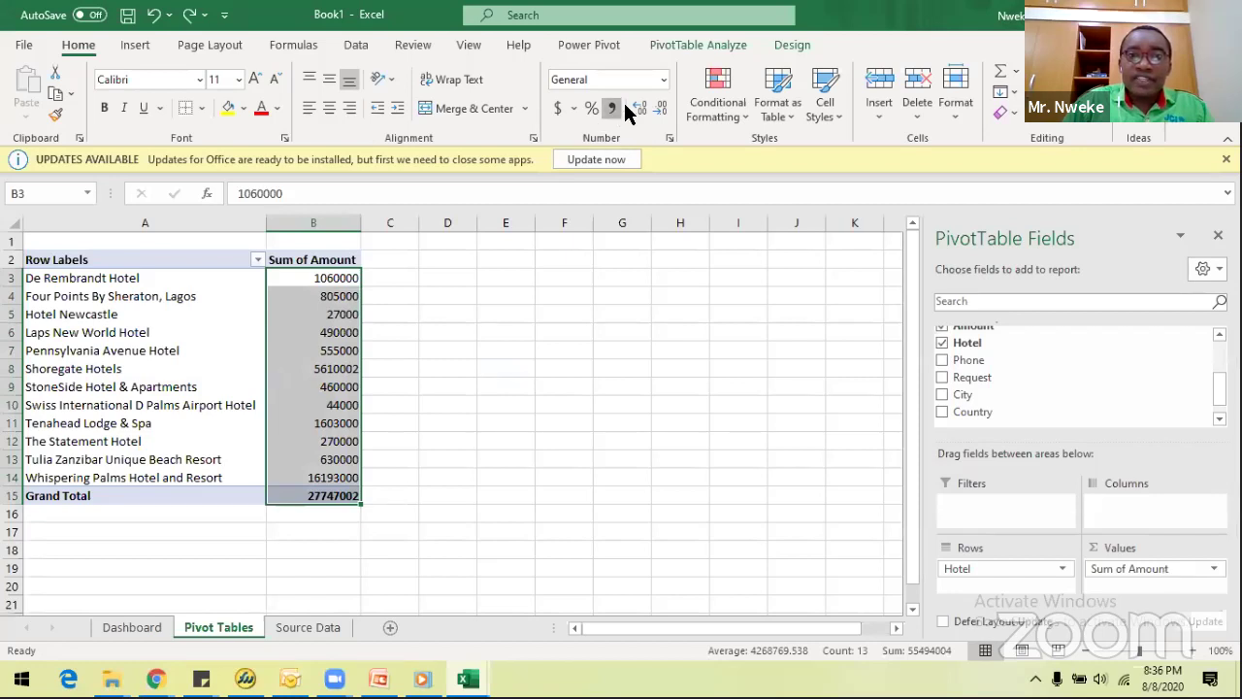
{"action": "left_click", "coordinate": [621, 109]}
{"action": "left_click", "coordinate": [662, 107]}
{"action": "left_click", "coordinate": [662, 108]}
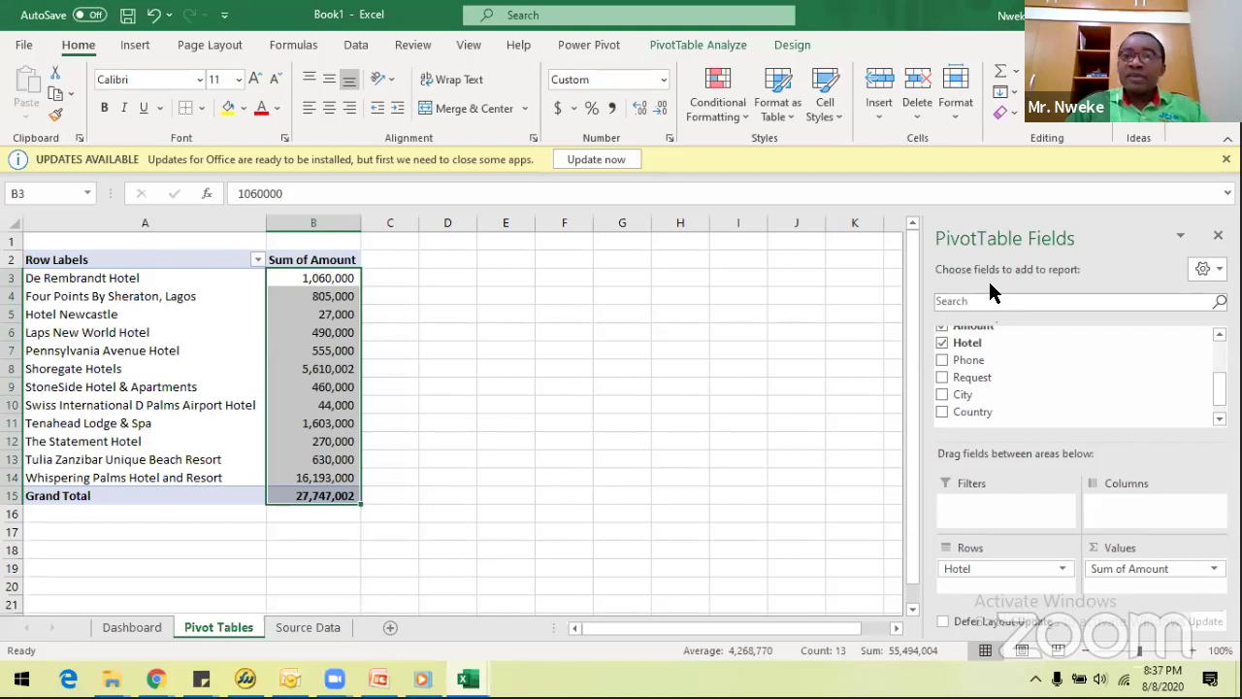
{"action": "left_click", "coordinate": [530, 326]}
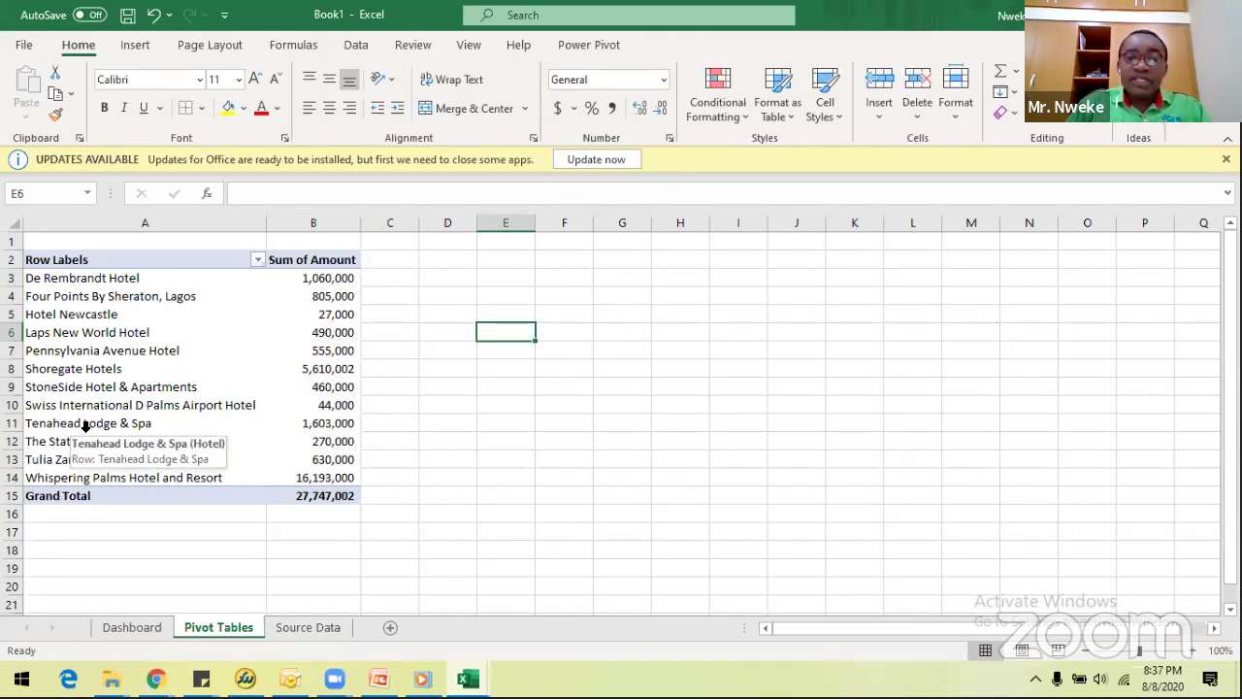
Narrow the empty Phone and Request columns (H and I) on the Source Data sheet to the same small width.
{"action": "left_click", "coordinate": [284, 631]}
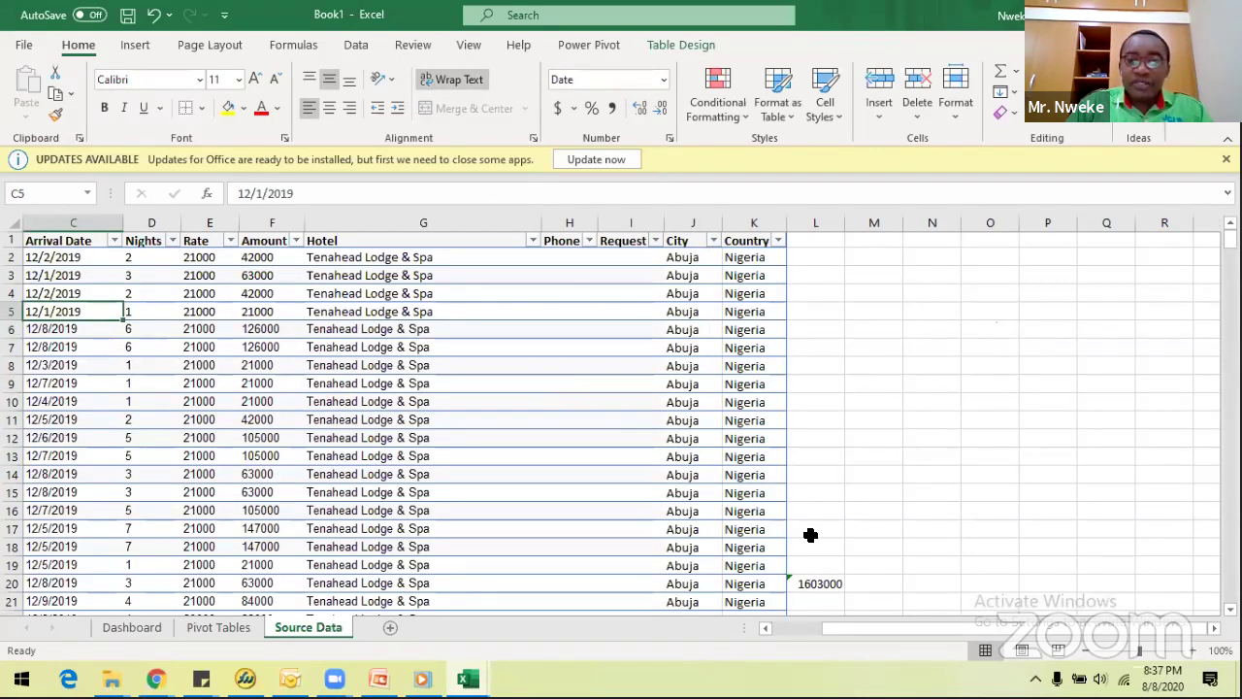
{"action": "scroll", "coordinate": [131, 356], "scroll_direction": "left", "scroll_amount": 2}
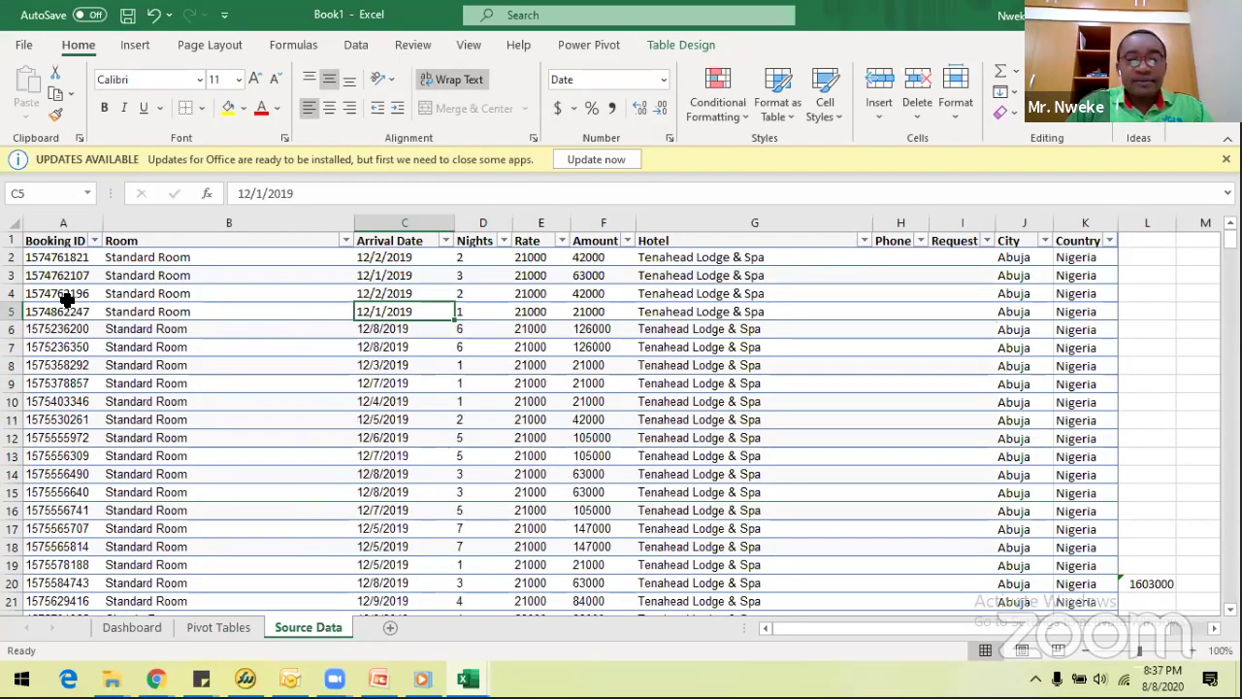
{"action": "left_click", "coordinate": [82, 296]}
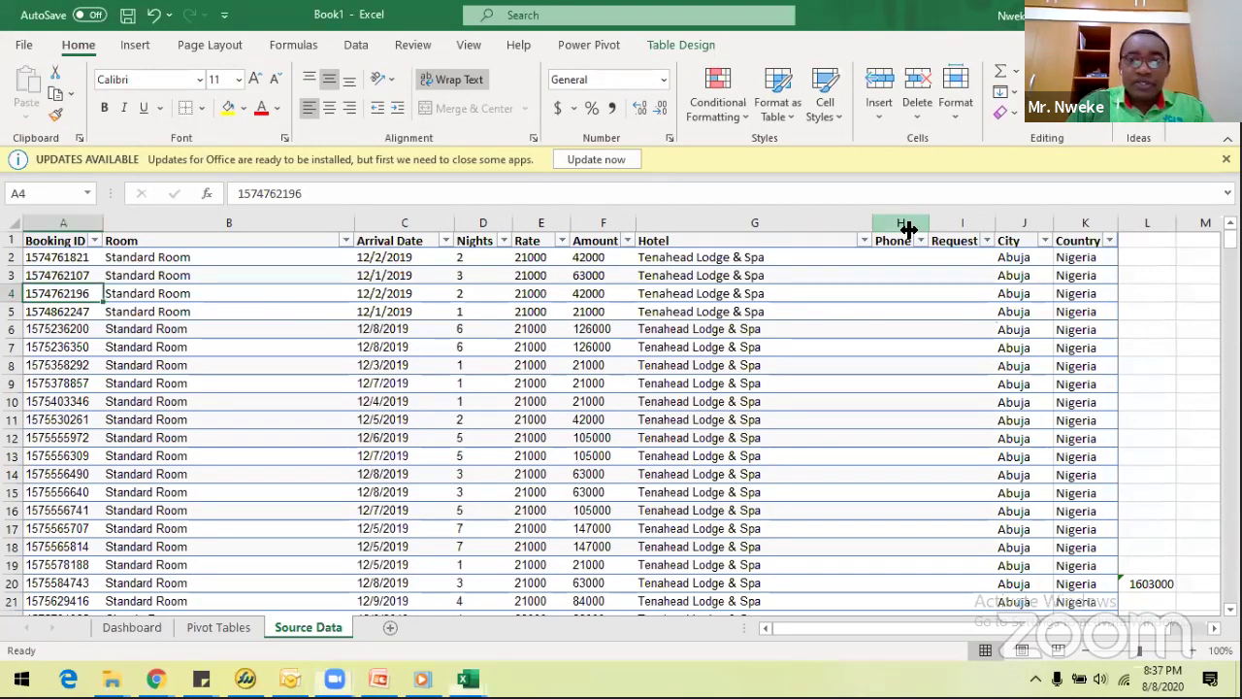
{"action": "left_click", "coordinate": [946, 222]}
{"action": "left_click", "coordinate": [893, 222], "text": "shift"}
{"action": "left_click_drag", "start_coordinate": [929, 222], "coordinate": [893, 223]}
{"action": "left_click", "coordinate": [753, 365]}
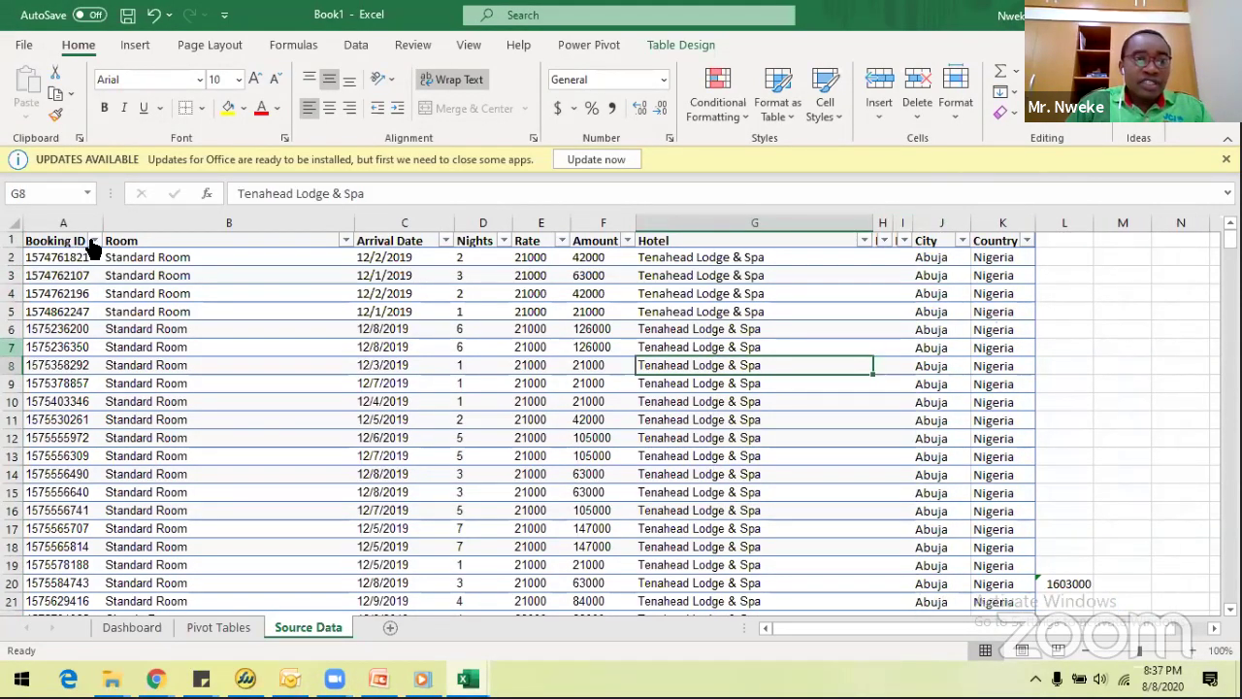
Sort the source data table by Booking ID from smallest to largest.
{"action": "left_click", "coordinate": [95, 239]}
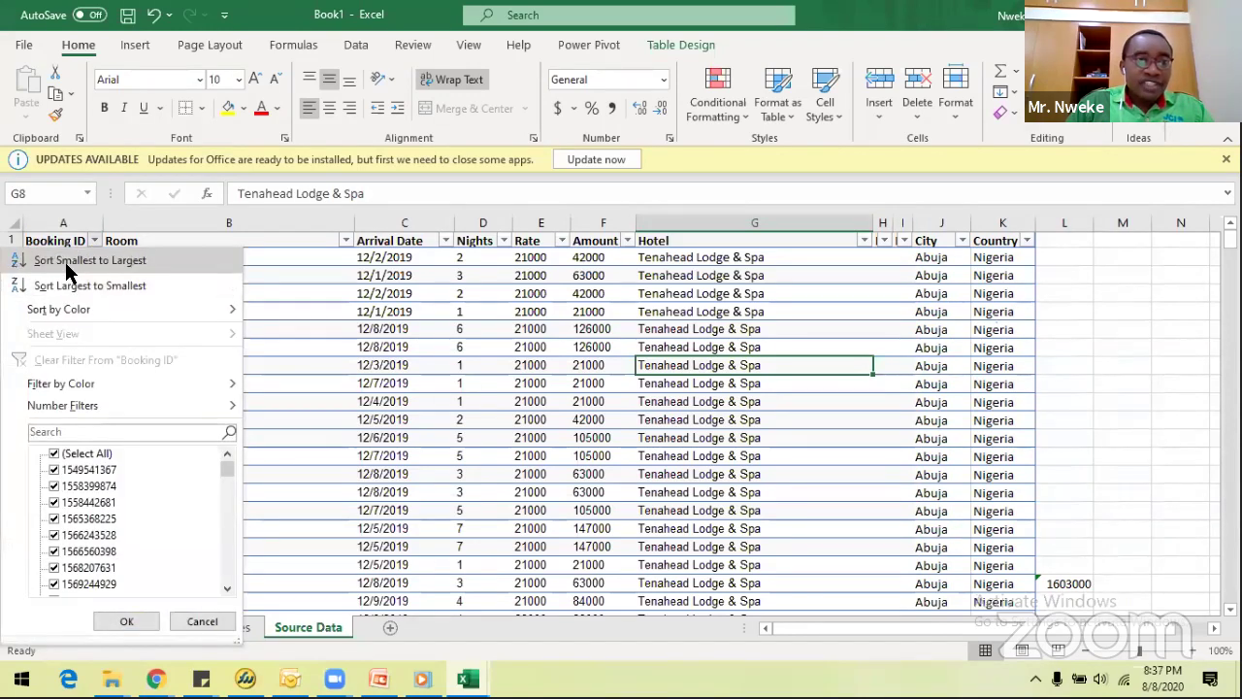
{"action": "left_click", "coordinate": [66, 266]}
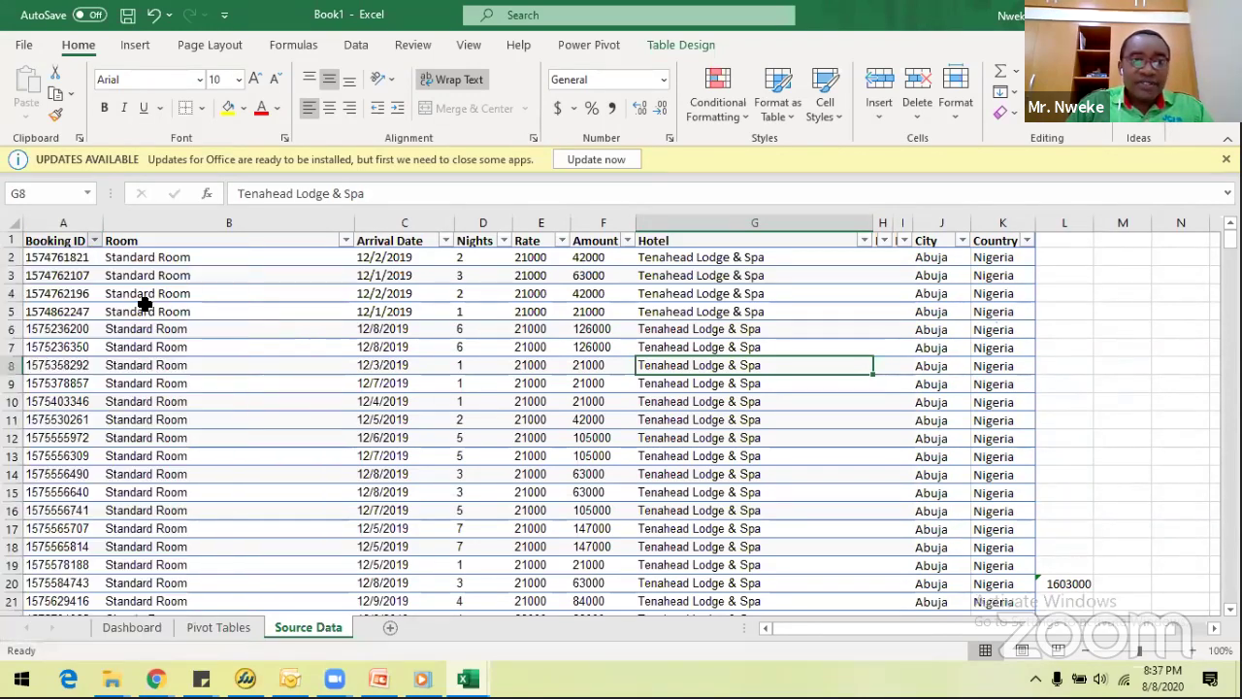
{"action": "key", "text": "Left"}
{"action": "key", "text": "Left"}
{"action": "key", "text": "Left"}
{"action": "key", "text": "Left"}
{"action": "key", "text": "Left"}
{"action": "key", "text": "Up"}
{"action": "key", "text": "Up"}
{"action": "key", "text": "Up"}
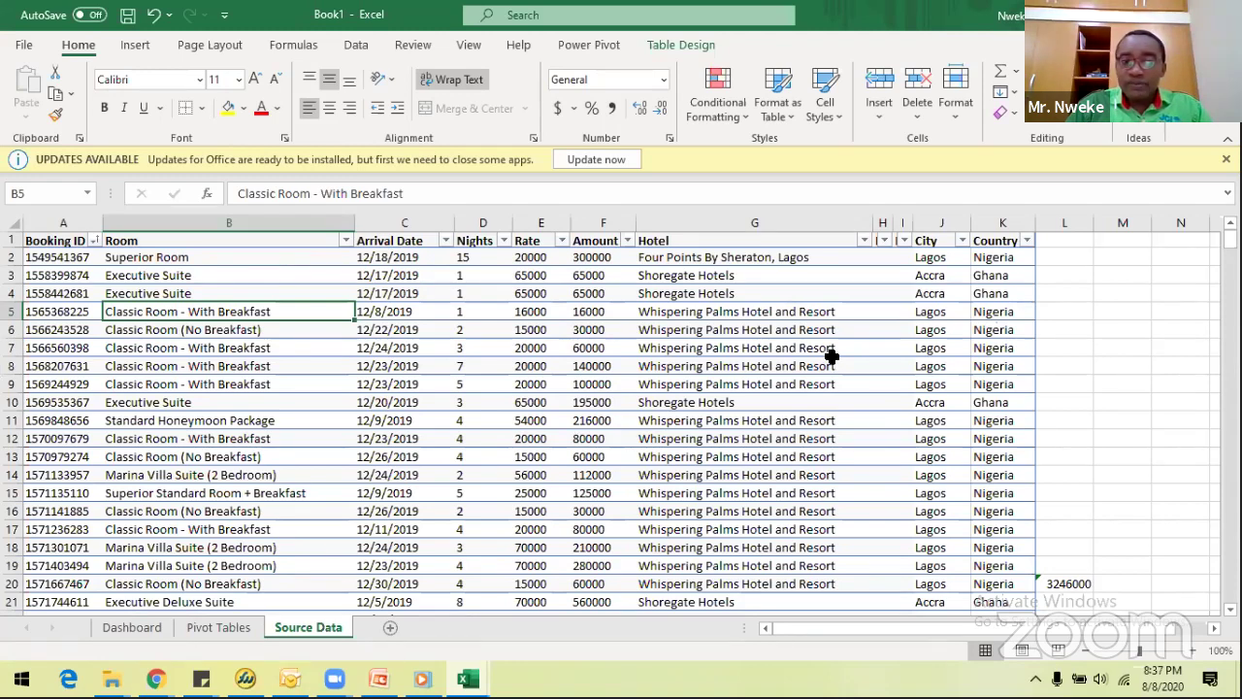
Sort the hotels in the PivotTable on the Pivot Tables sheet in ascending order by Sum of Amount.
{"action": "key", "text": "ctrl+Page_Up"}
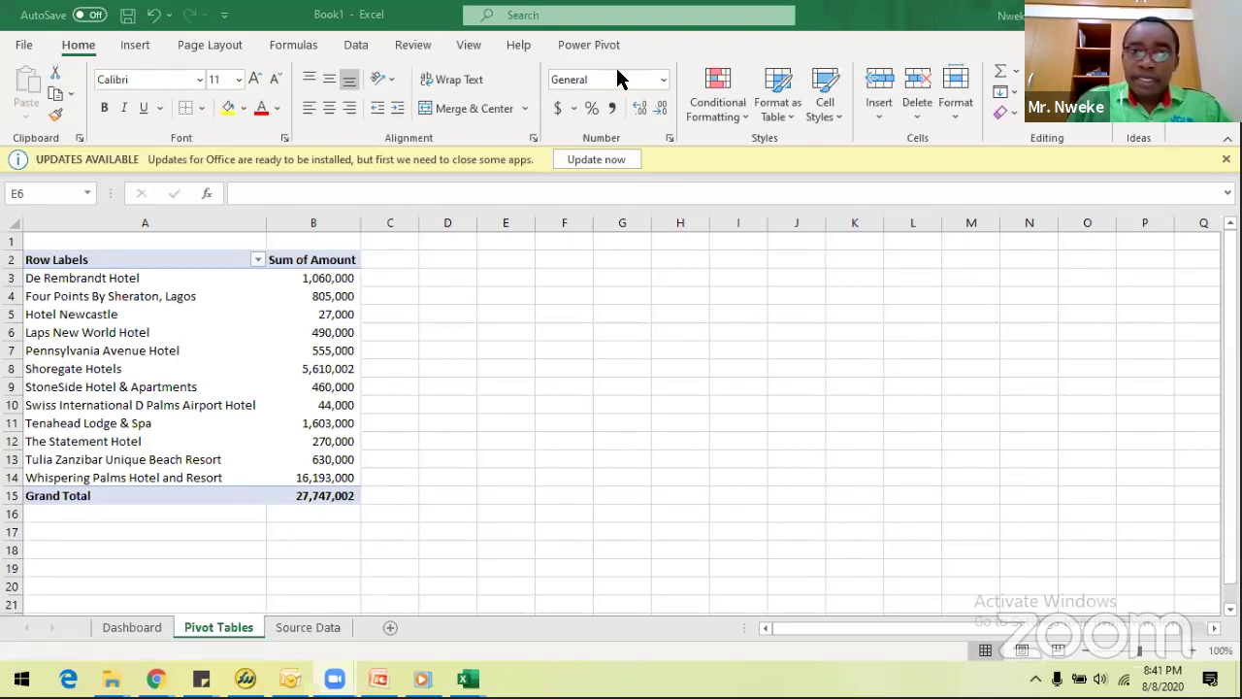
{"action": "left_click", "coordinate": [138, 369]}
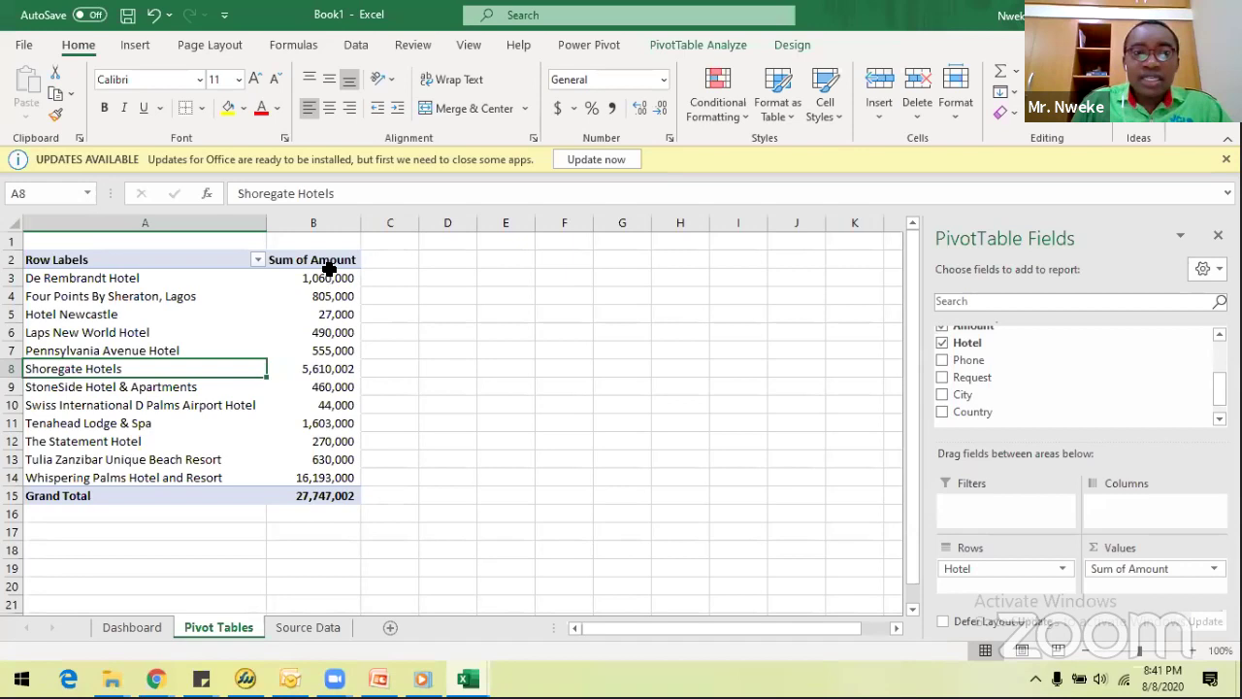
{"action": "mouse_move", "coordinate": [315, 345]}
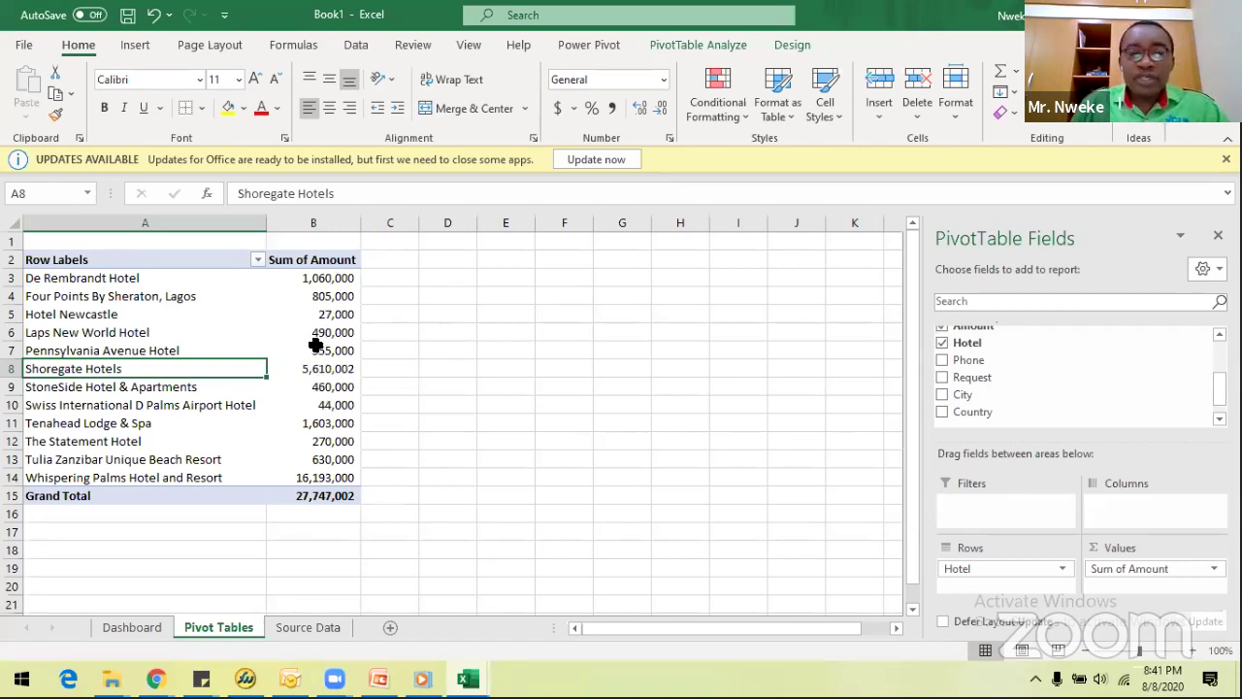
{"action": "mouse_move", "coordinate": [327, 372]}
{"action": "mouse_move", "coordinate": [321, 307]}
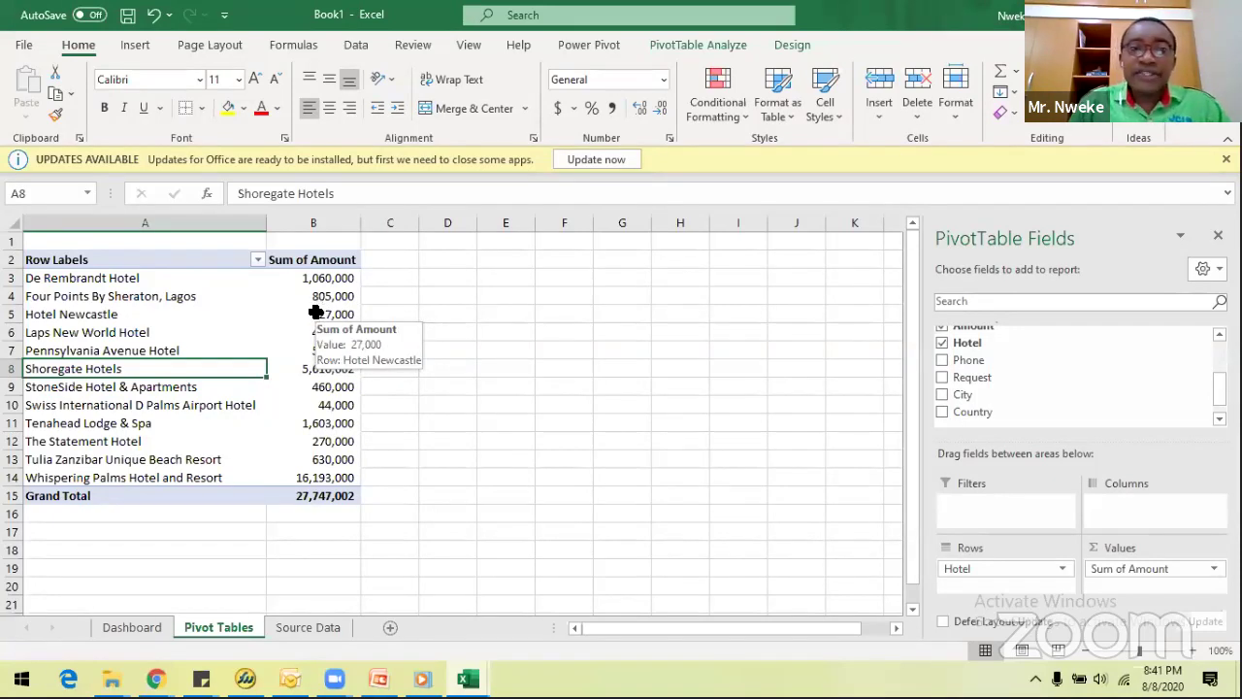
{"action": "left_click", "coordinate": [258, 262]}
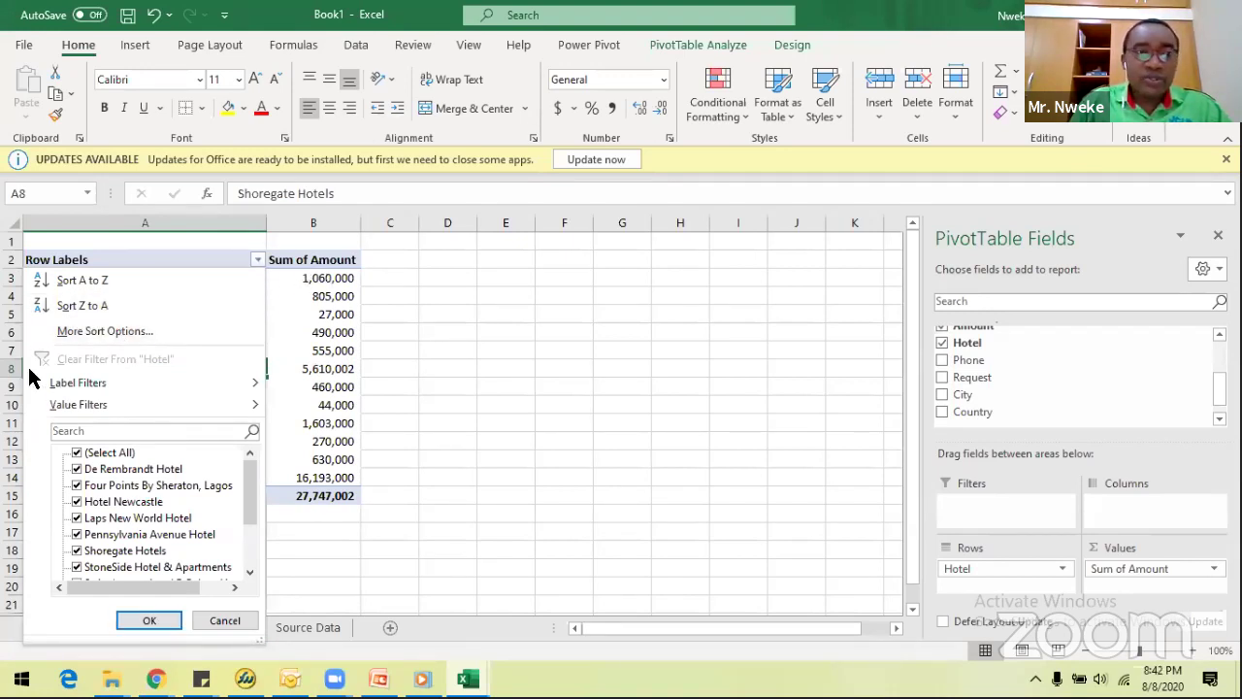
{"action": "left_click", "coordinate": [92, 332]}
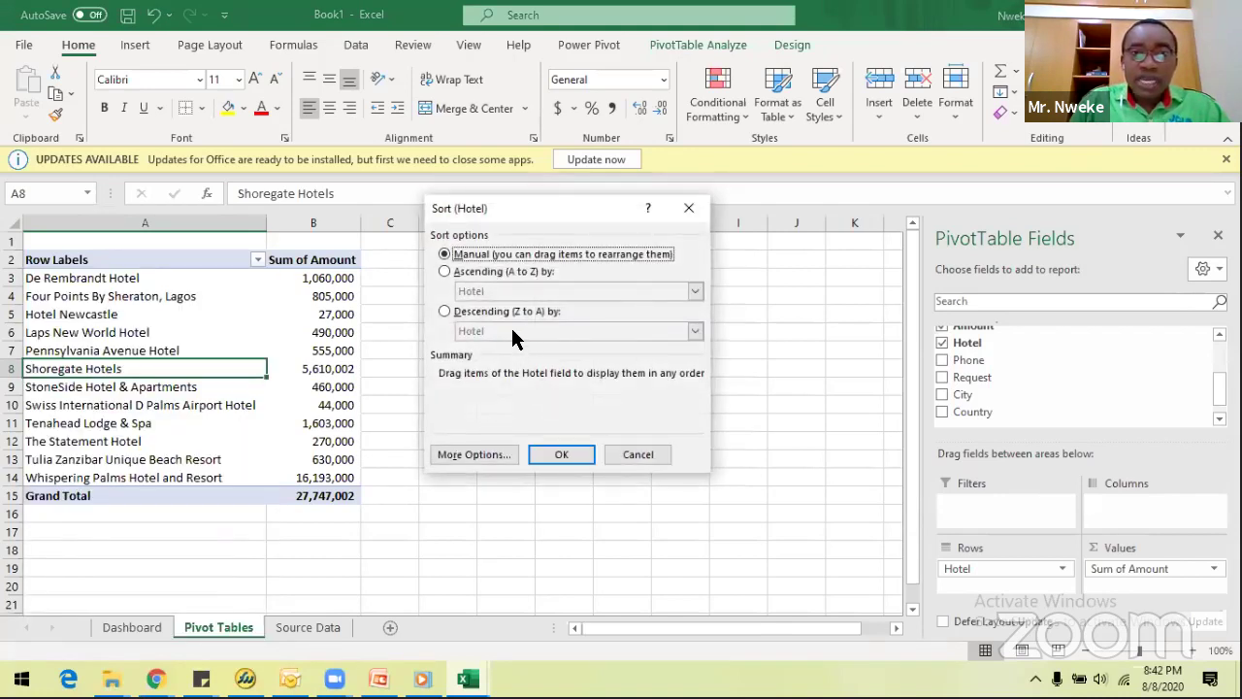
{"action": "left_click", "coordinate": [464, 272]}
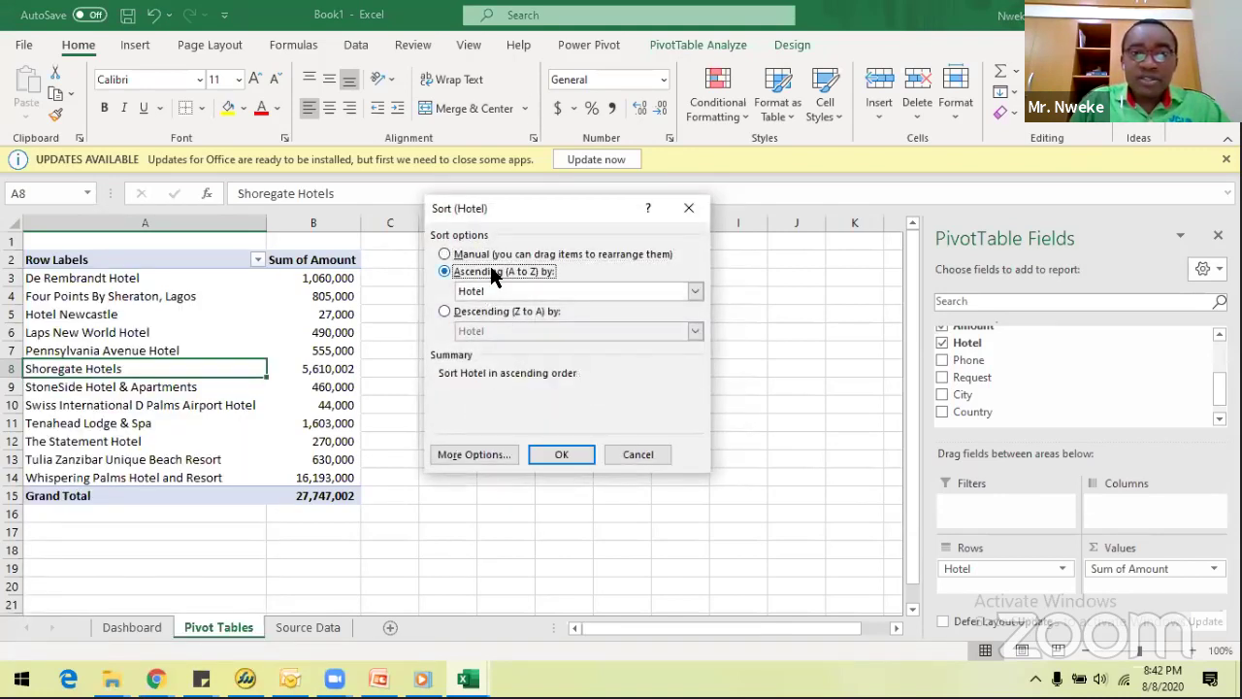
{"action": "left_click", "coordinate": [695, 291]}
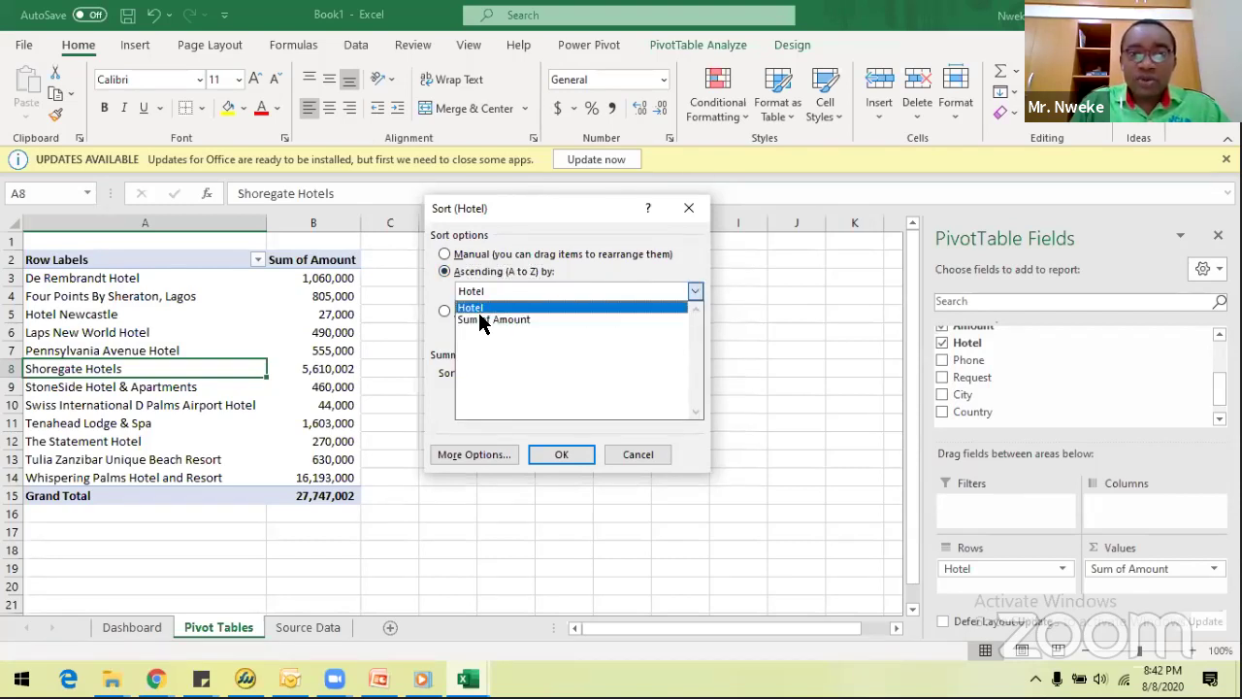
{"action": "left_click", "coordinate": [517, 223]}
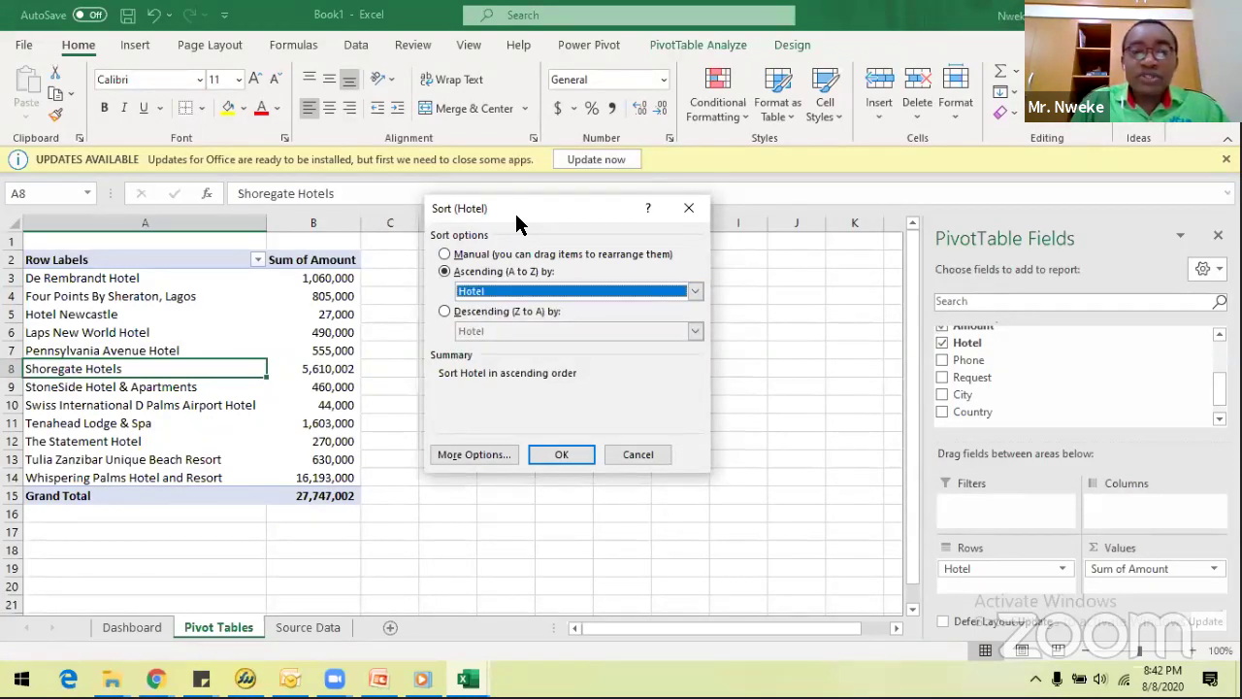
{"action": "left_click_drag", "start_coordinate": [516, 223], "coordinate": [585, 222]}
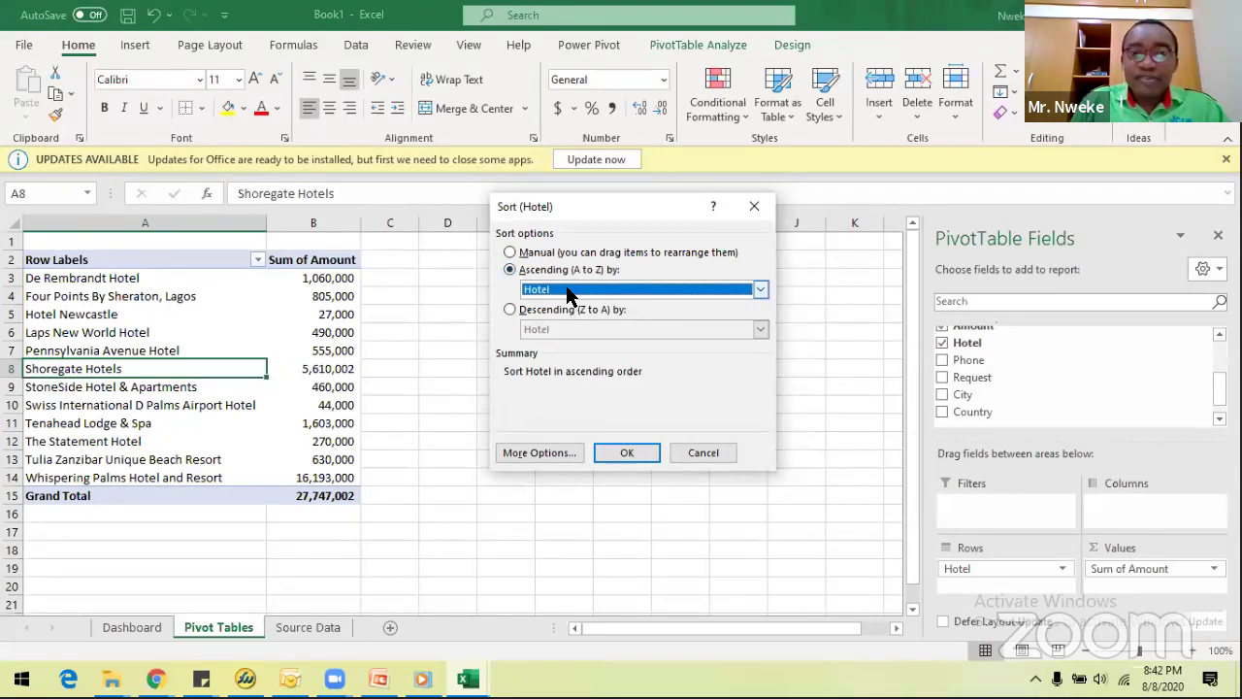
{"action": "left_click", "coordinate": [571, 293]}
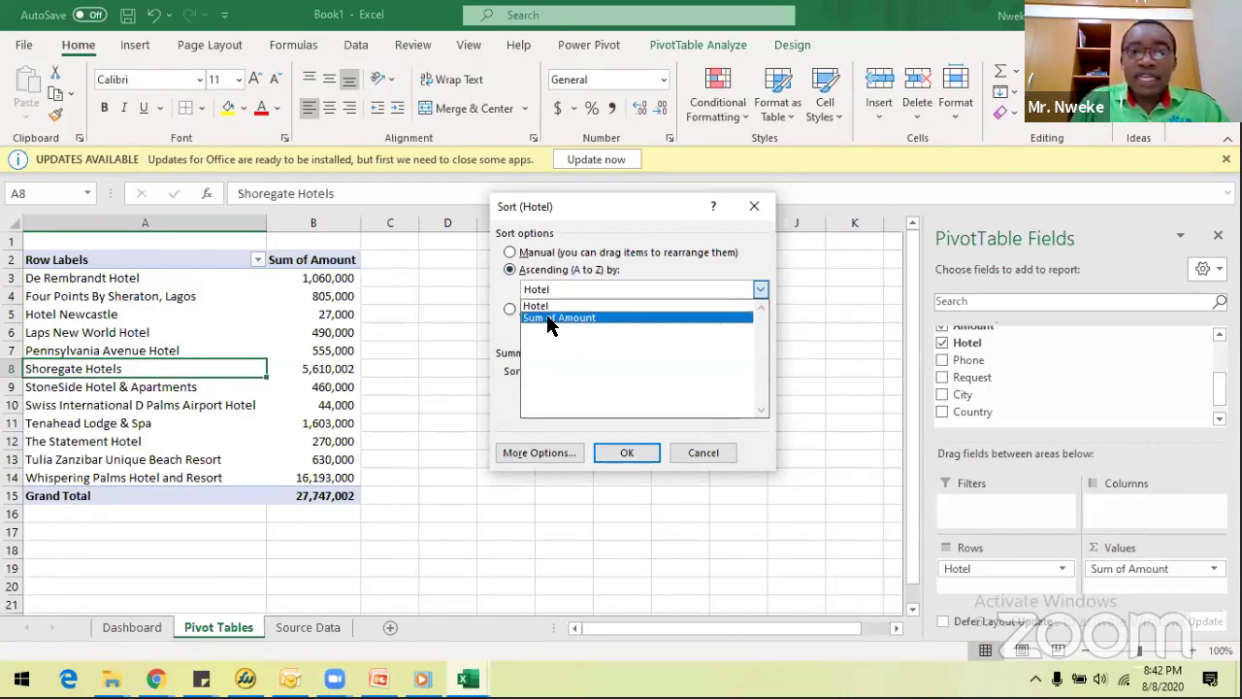
{"action": "left_click", "coordinate": [554, 321]}
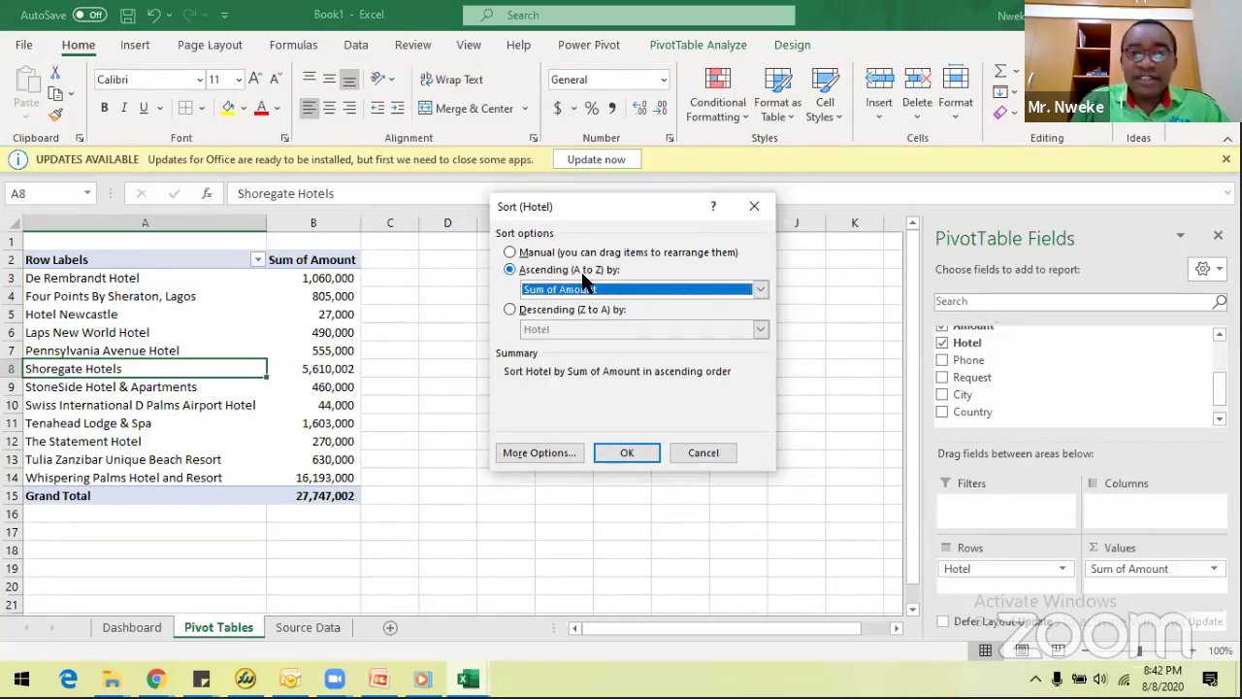
{"action": "left_click", "coordinate": [628, 450]}
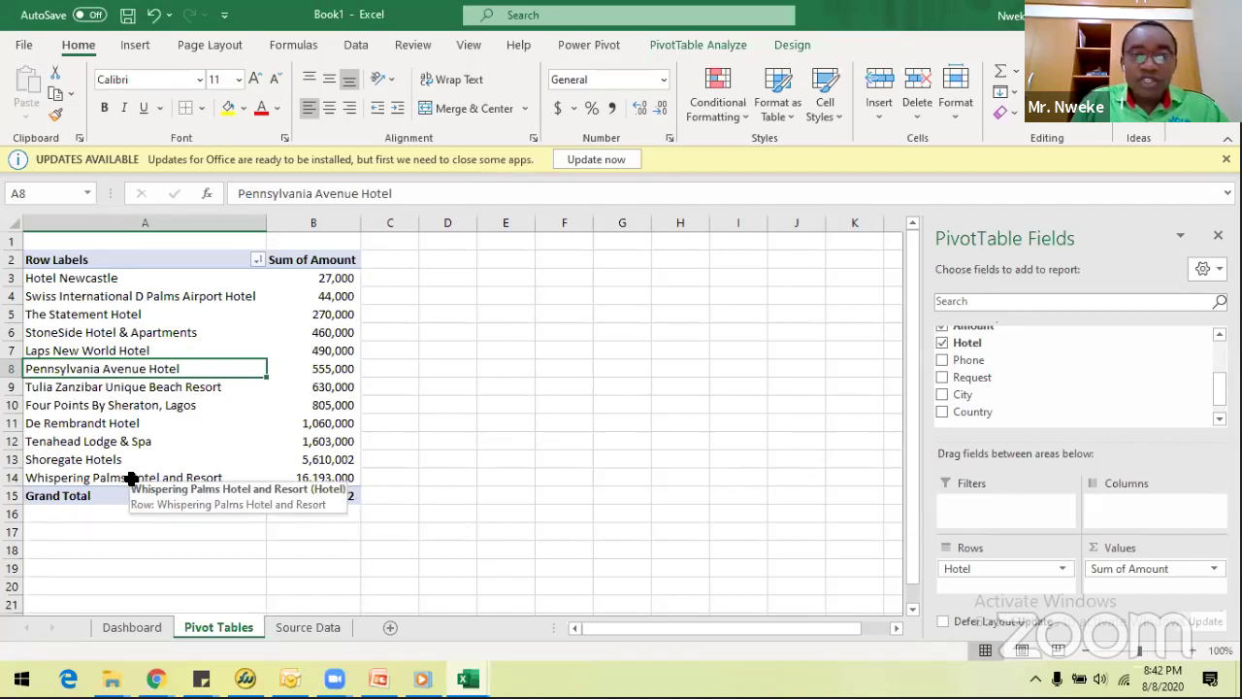
Start a PivotChart from the hotel PivotTable and preview the Line and Stacked Line chart types.
{"action": "left_click", "coordinate": [84, 406]}
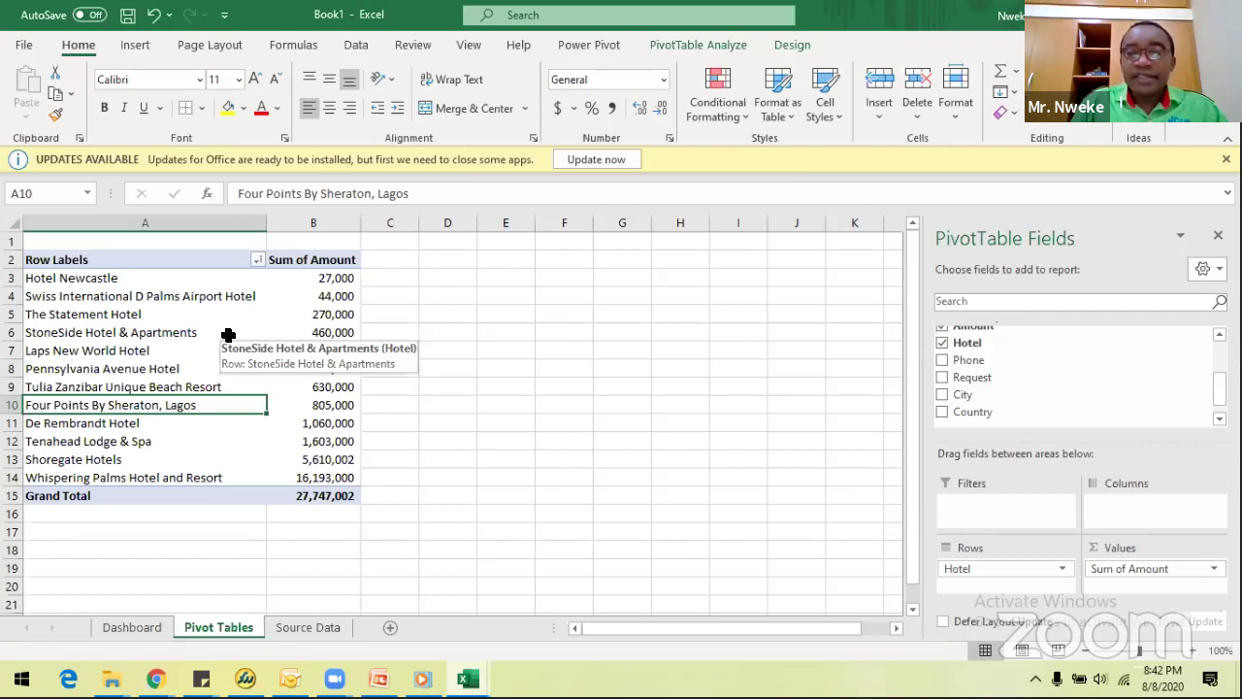
{"action": "left_click", "coordinate": [794, 46]}
{"action": "left_click", "coordinate": [728, 46]}
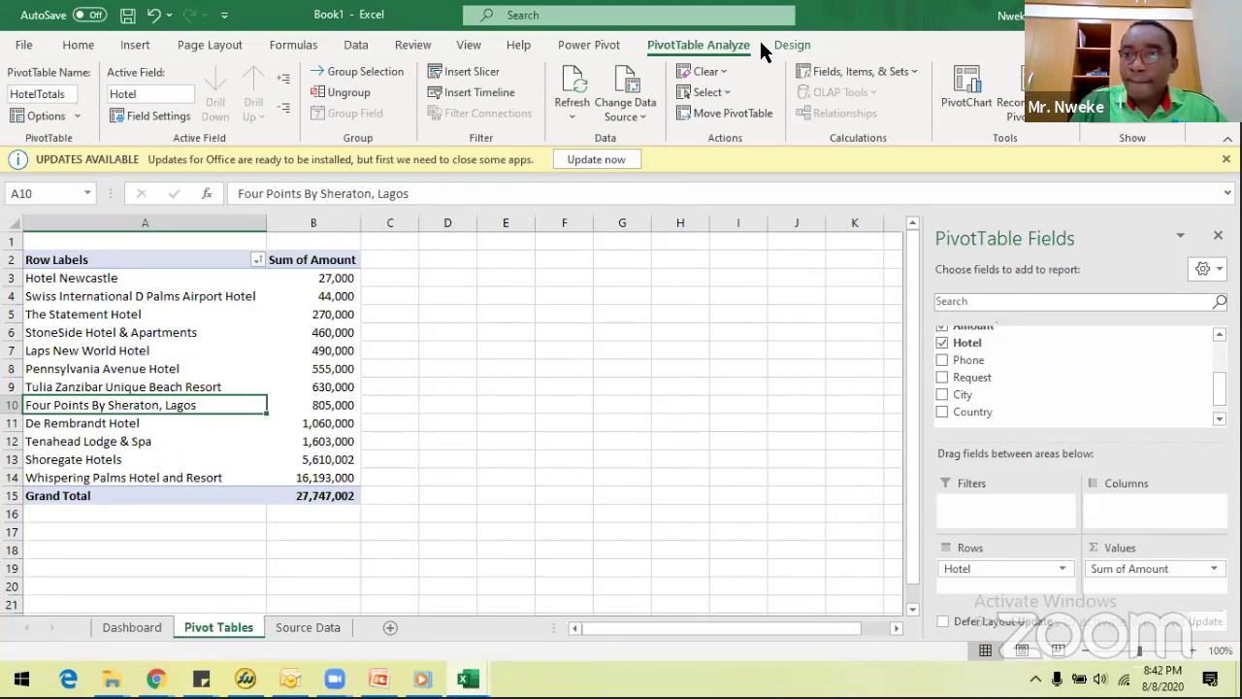
{"action": "left_click", "coordinate": [967, 89]}
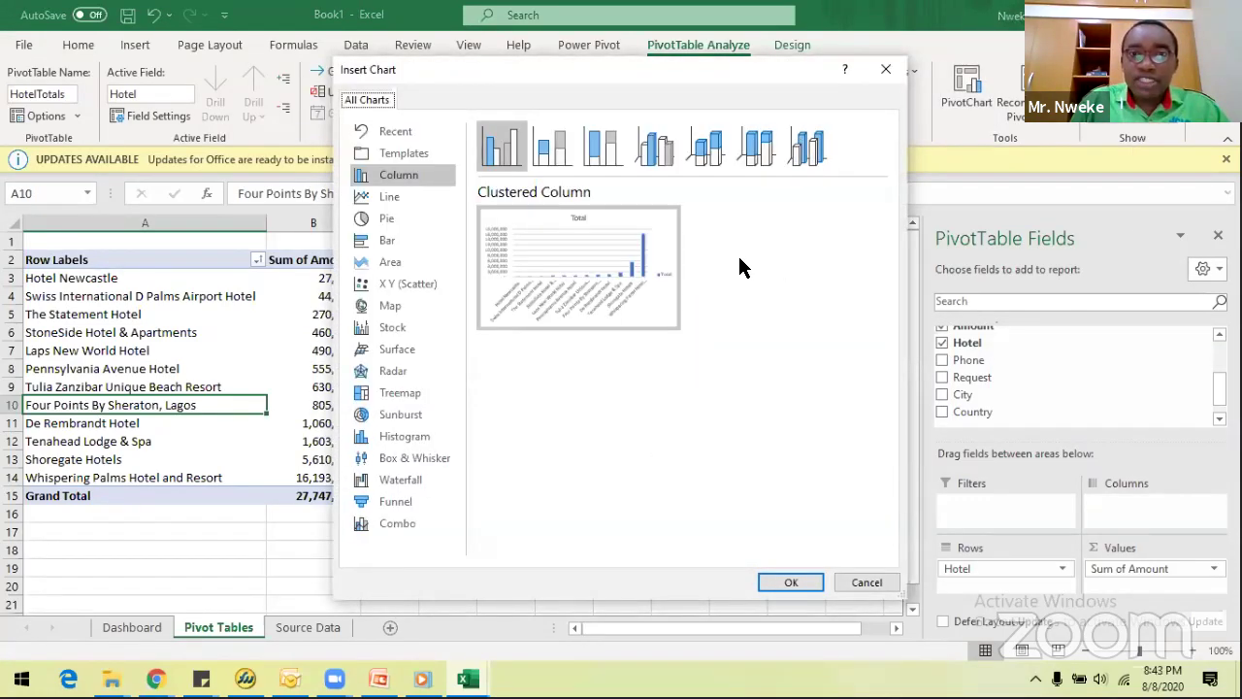
{"action": "mouse_move", "coordinate": [579, 297]}
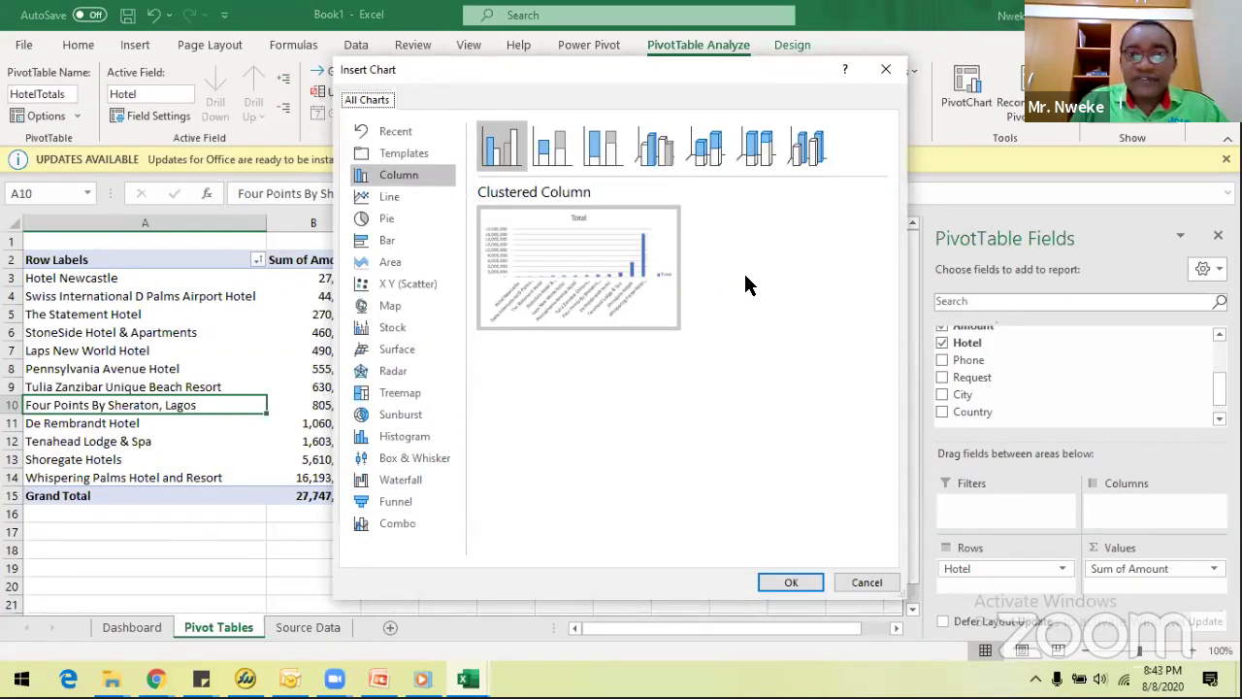
{"action": "left_click", "coordinate": [390, 200]}
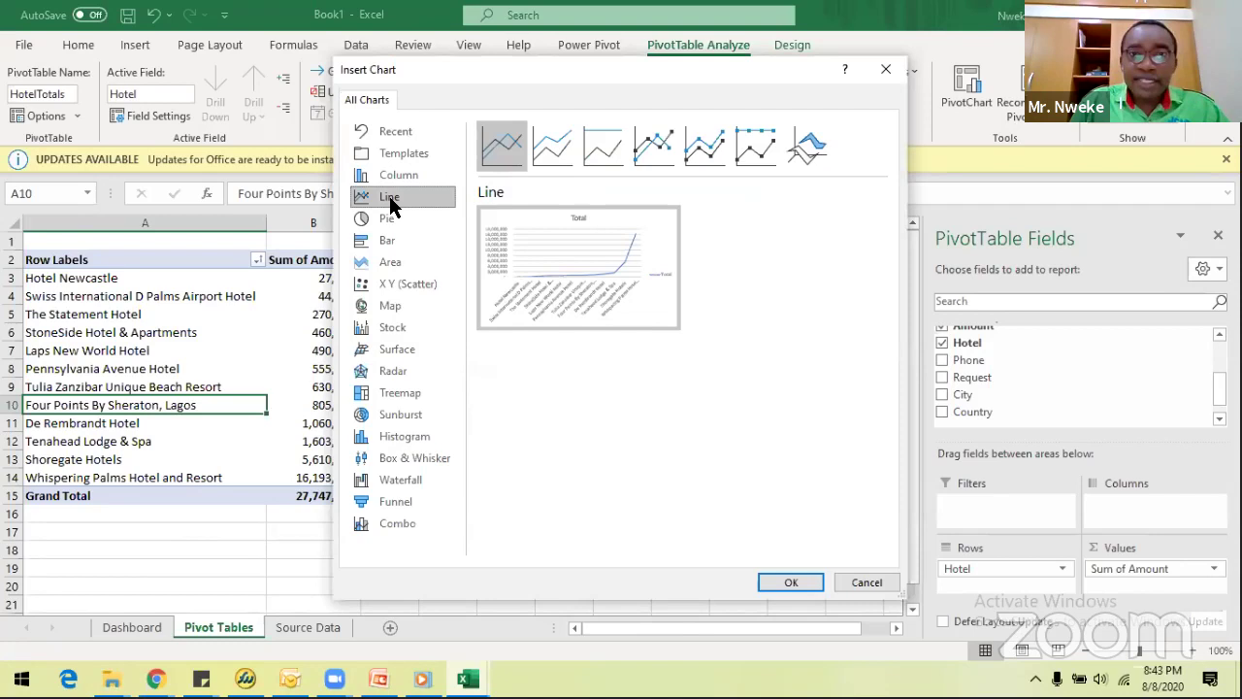
{"action": "left_click", "coordinate": [598, 140]}
{"action": "left_click", "coordinate": [565, 131]}
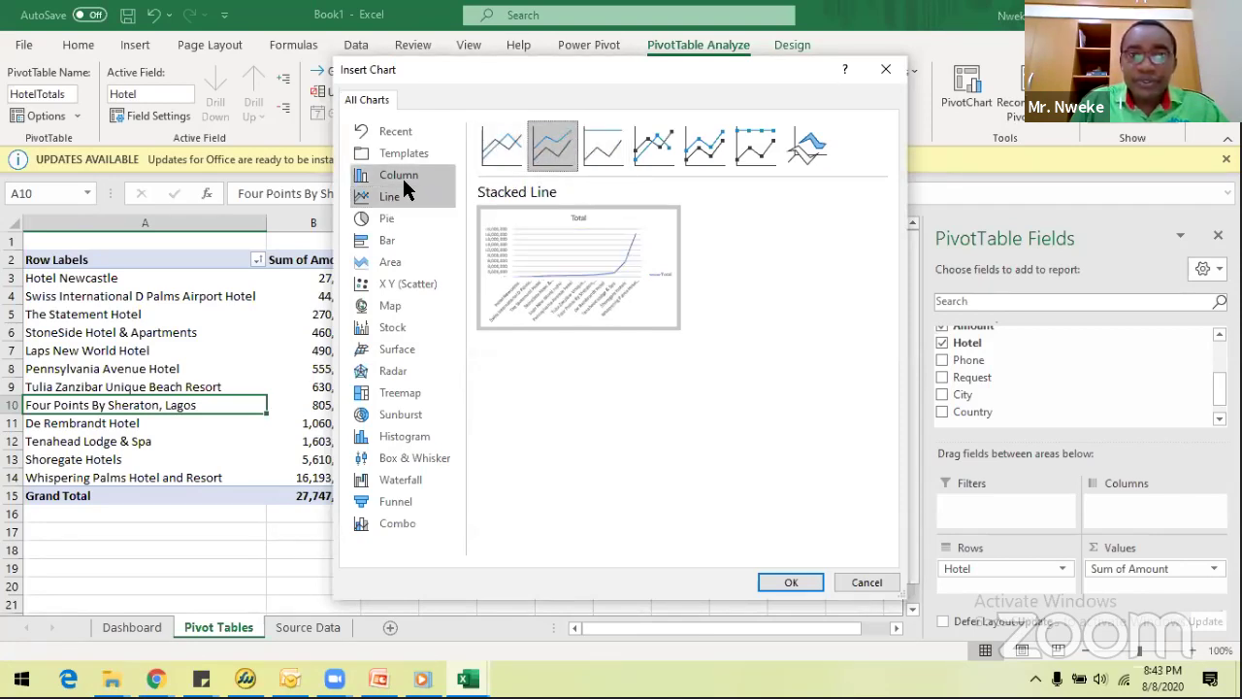
Compare the column chart variants and insert a Stacked Column PivotChart of Sum of Amount by hotel.
{"action": "left_click", "coordinate": [393, 176]}
{"action": "left_click", "coordinate": [549, 160]}
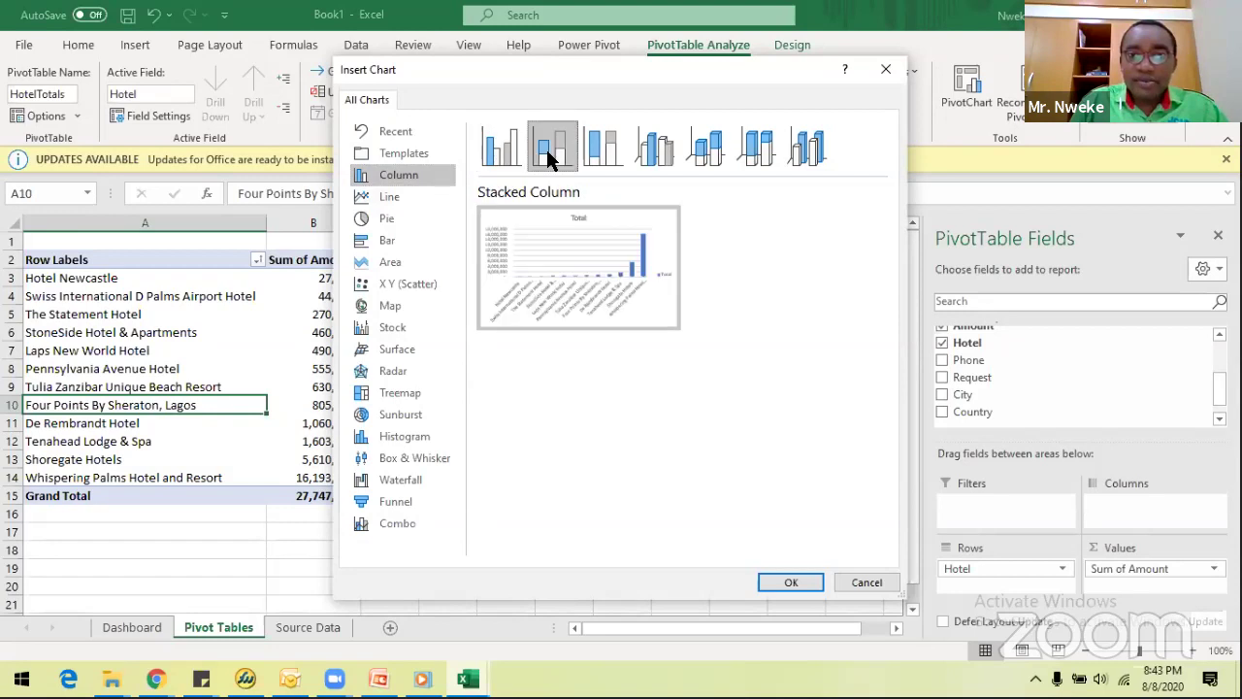
{"action": "left_click", "coordinate": [782, 154]}
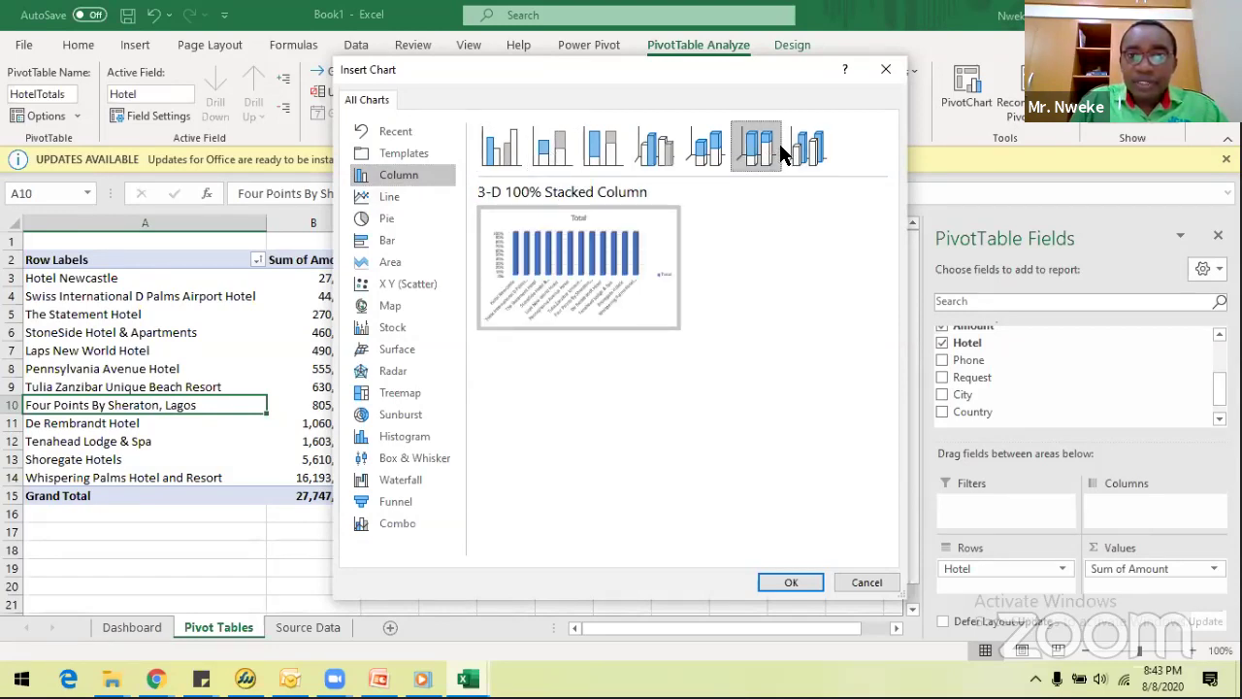
{"action": "left_click", "coordinate": [519, 153]}
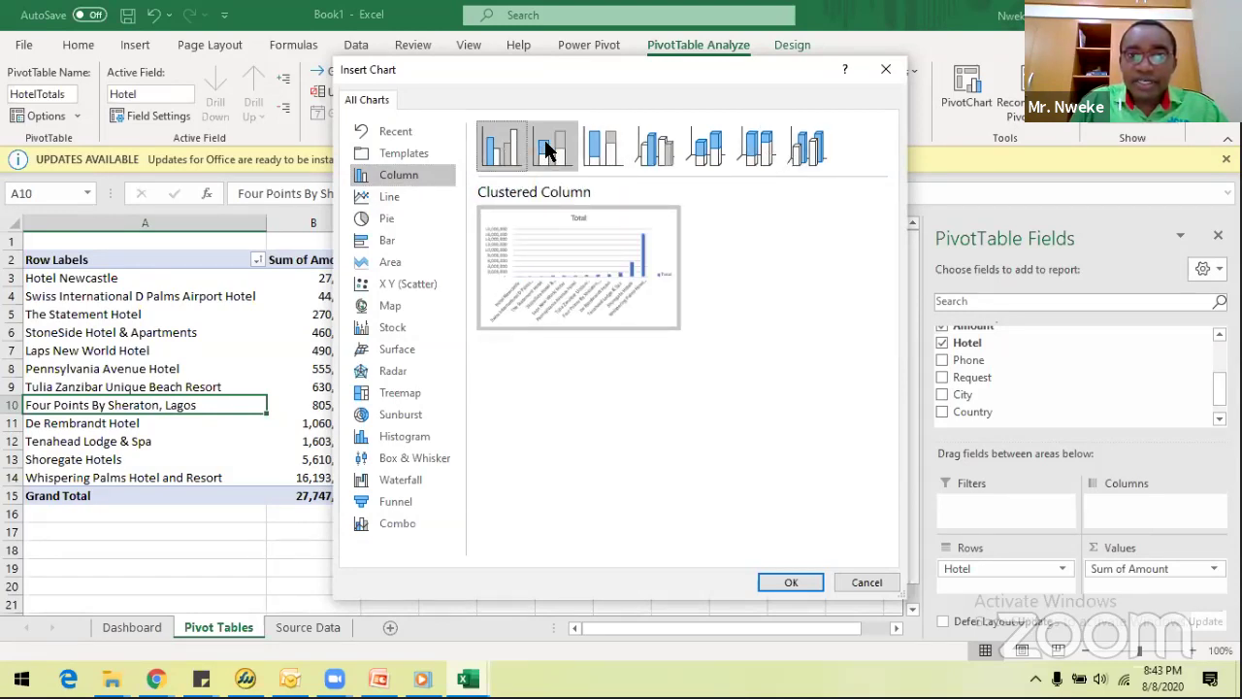
{"action": "left_click", "coordinate": [550, 145]}
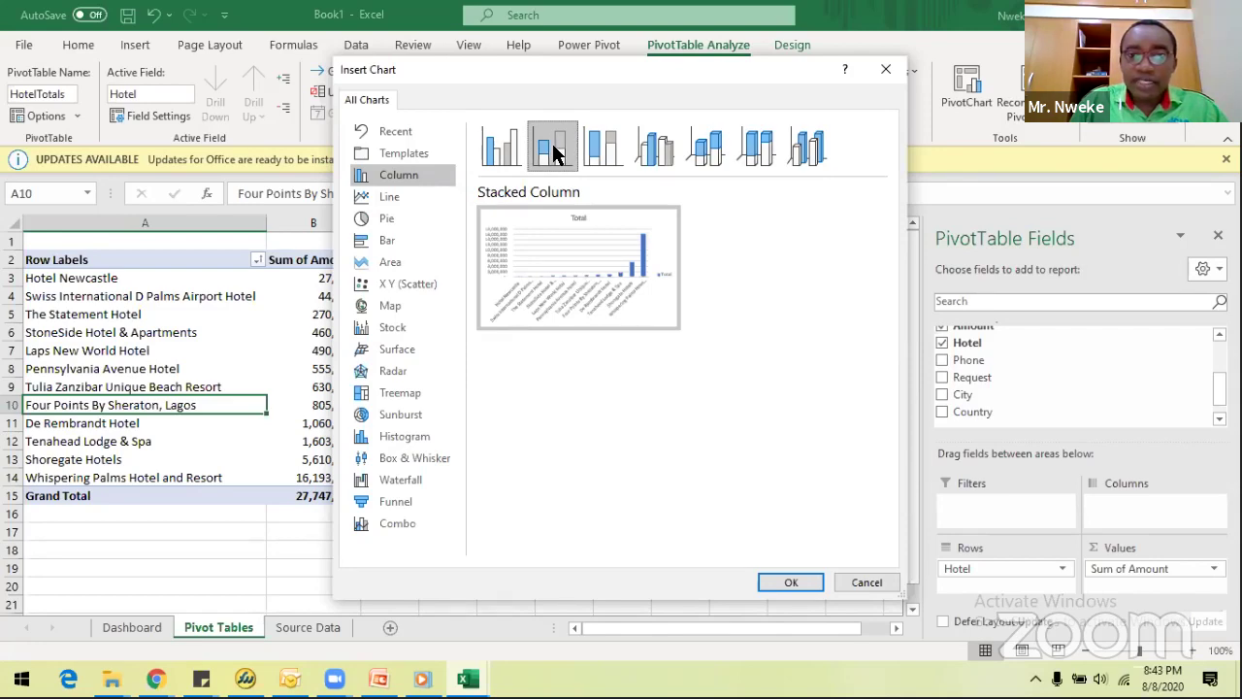
{"action": "left_click_drag", "start_coordinate": [653, 66], "coordinate": [756, 32]}
{"action": "left_click", "coordinate": [894, 547]}
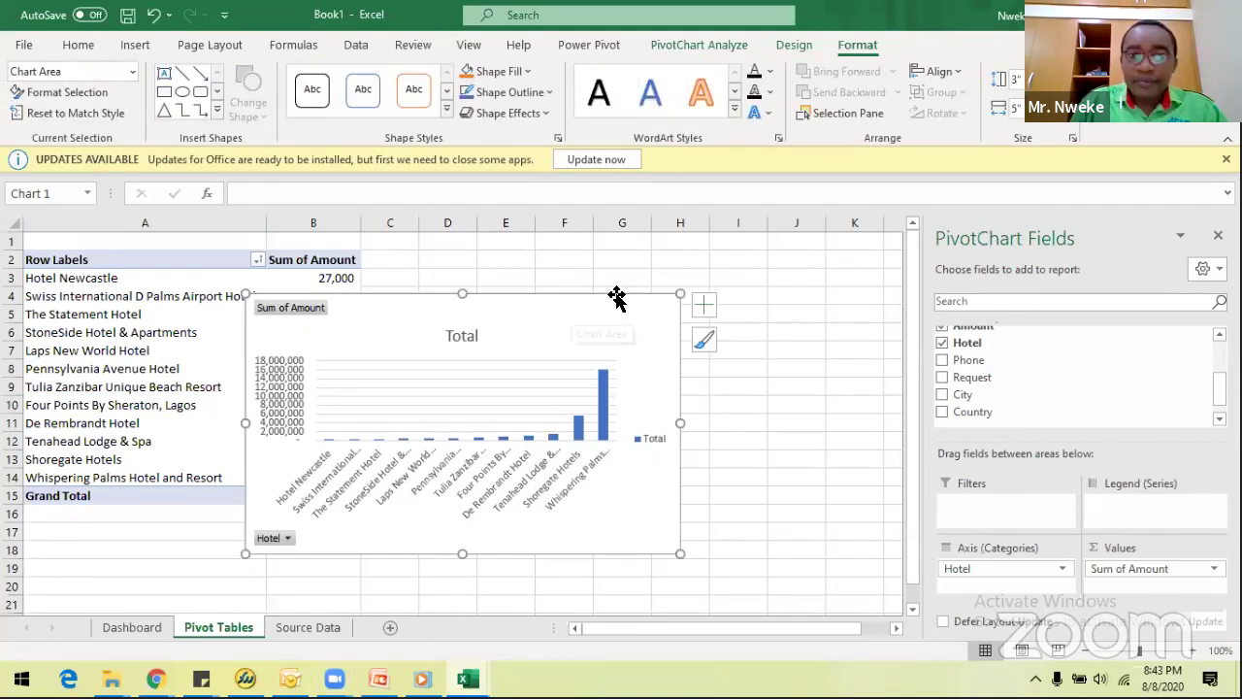
Reposition the column PivotChart beside the hotel PivotTable and enlarge it to span roughly columns C to K.
{"action": "left_click_drag", "start_coordinate": [602, 297], "coordinate": [716, 270]}
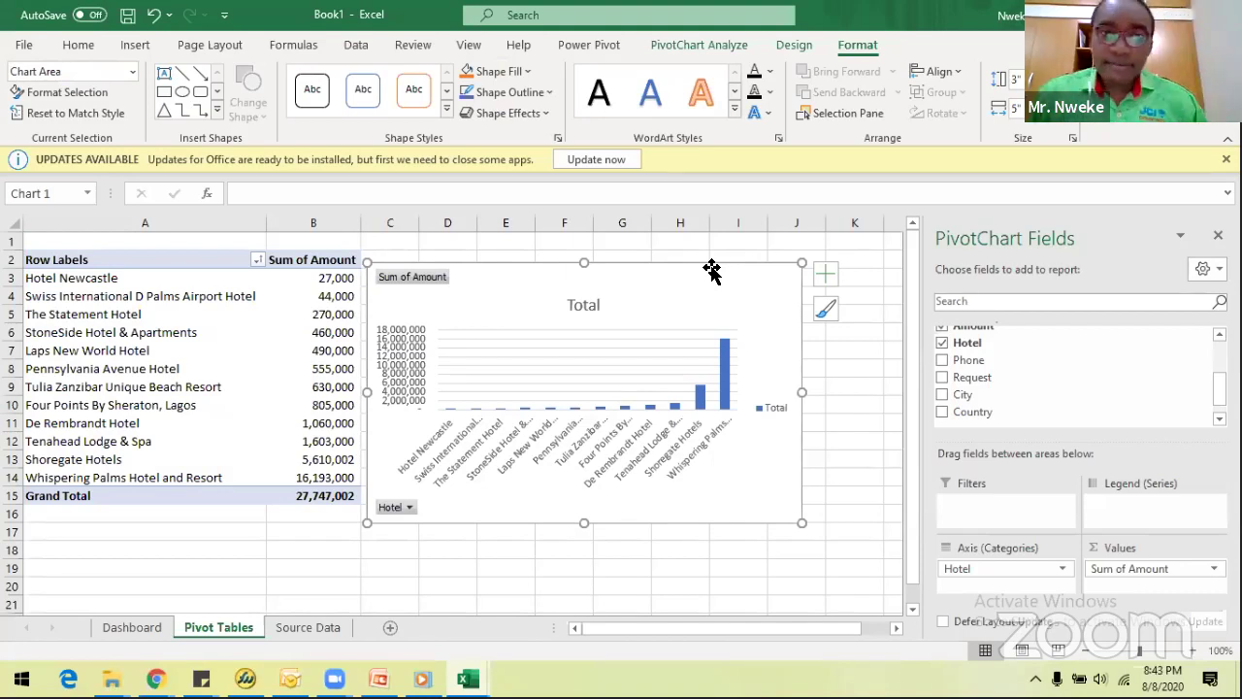
{"action": "left_click_drag", "start_coordinate": [716, 270], "coordinate": [698, 298]}
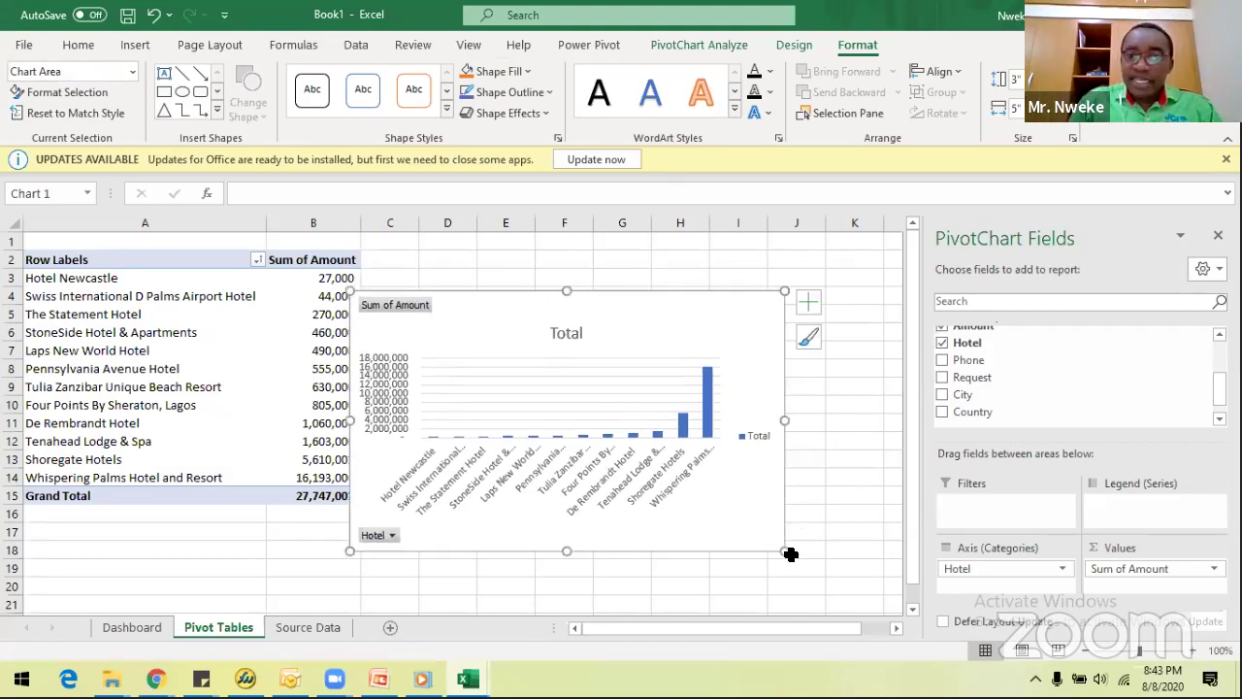
{"action": "left_click_drag", "start_coordinate": [784, 550], "coordinate": [861, 574]}
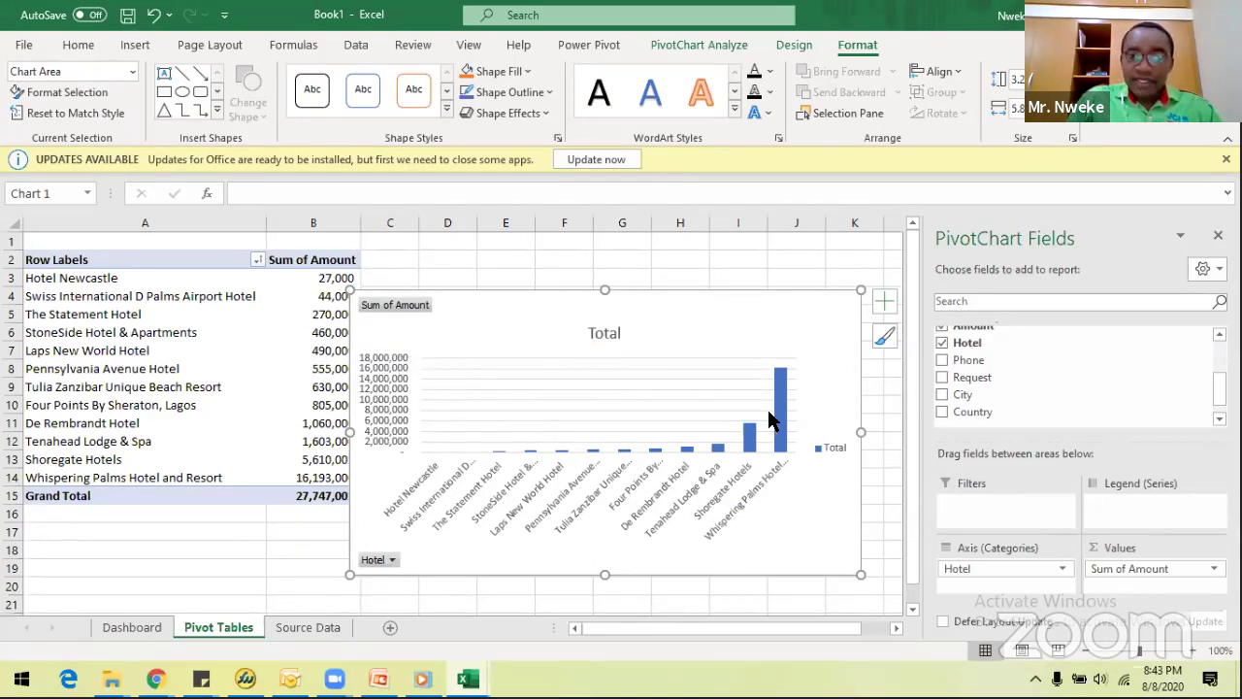
Delete the column PivotChart from the Pivot Tables sheet.
{"action": "left_click", "coordinate": [666, 233]}
{"action": "left_click", "coordinate": [707, 319]}
{"action": "key", "text": "Delete"}
Insert a Clustered Bar PivotChart of Sum of Amount by hotel from the hotel PivotTable.
{"action": "left_click", "coordinate": [212, 341]}
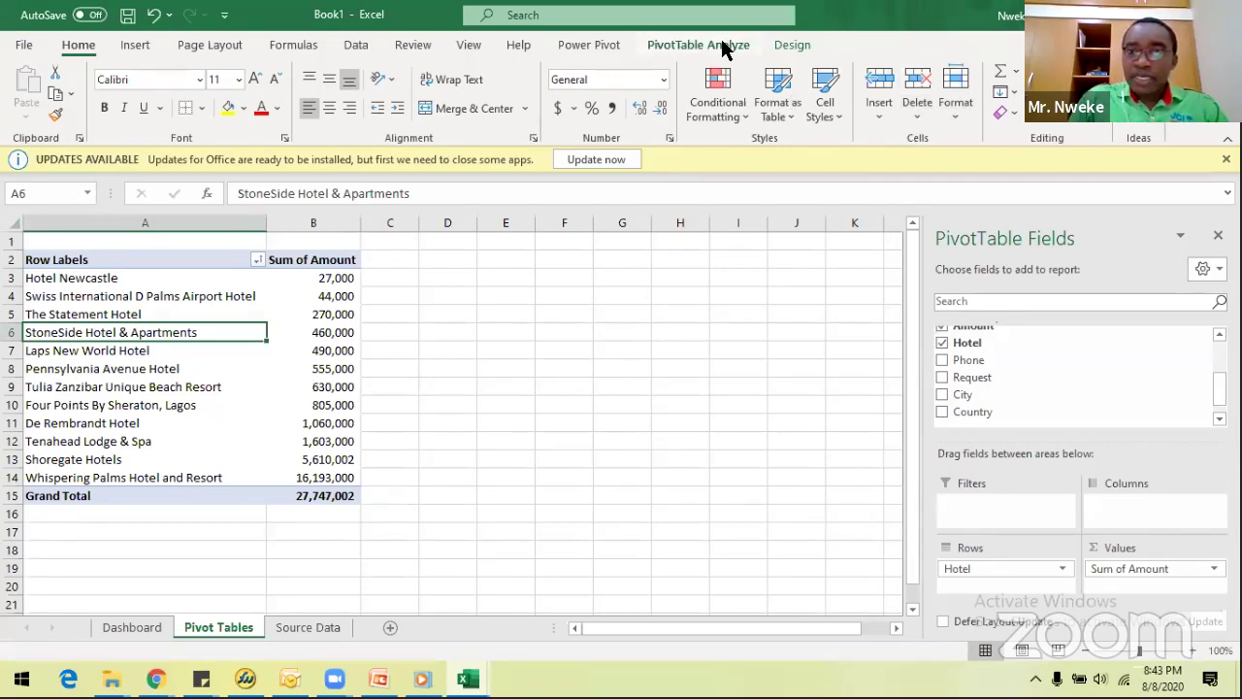
{"action": "left_click", "coordinate": [723, 48]}
{"action": "left_click", "coordinate": [966, 86]}
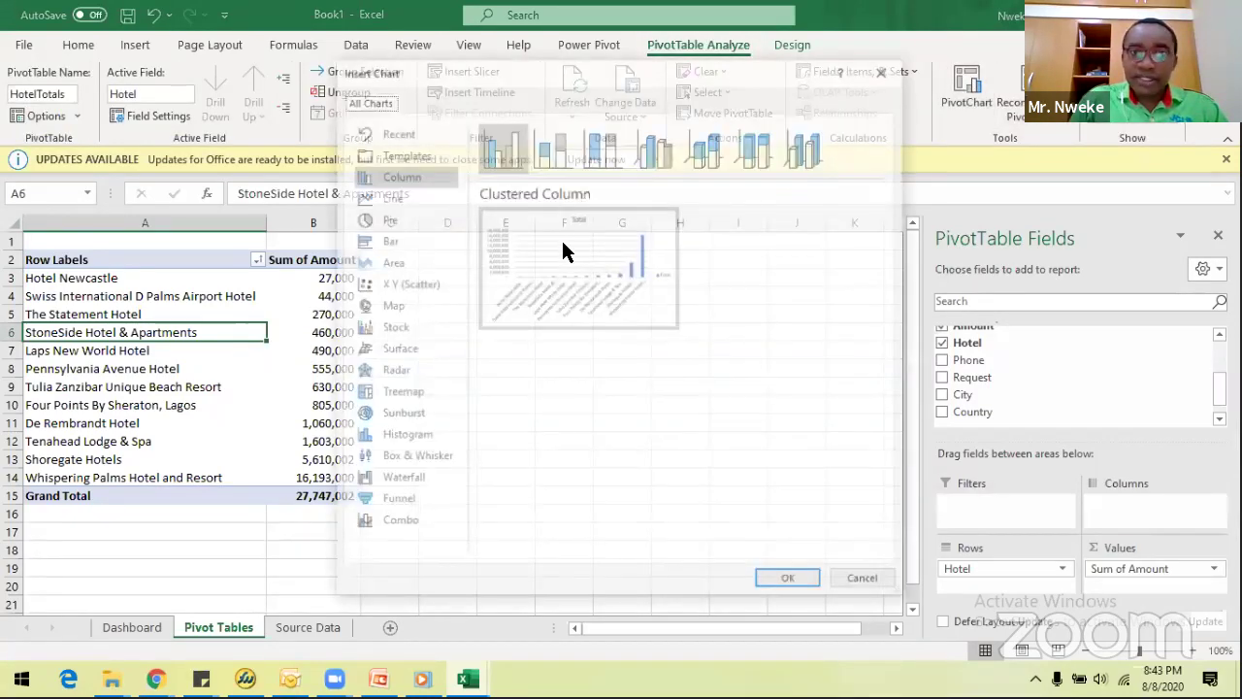
{"action": "left_click", "coordinate": [370, 243]}
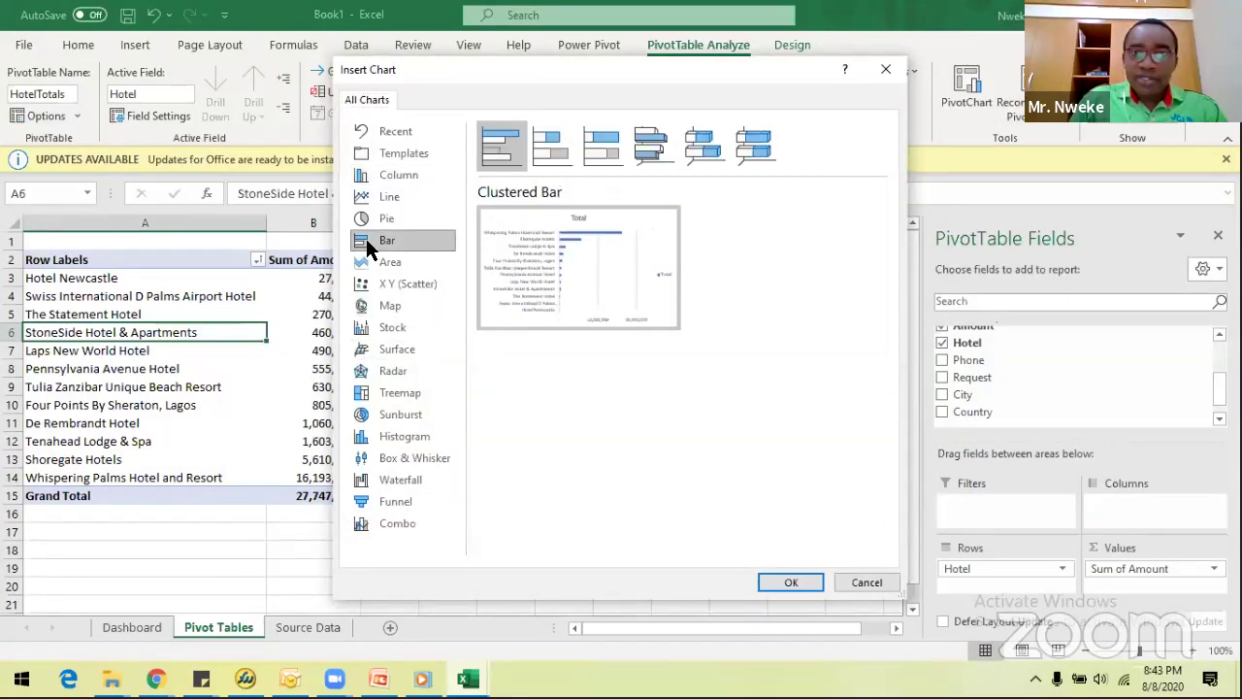
{"action": "mouse_move", "coordinate": [524, 270]}
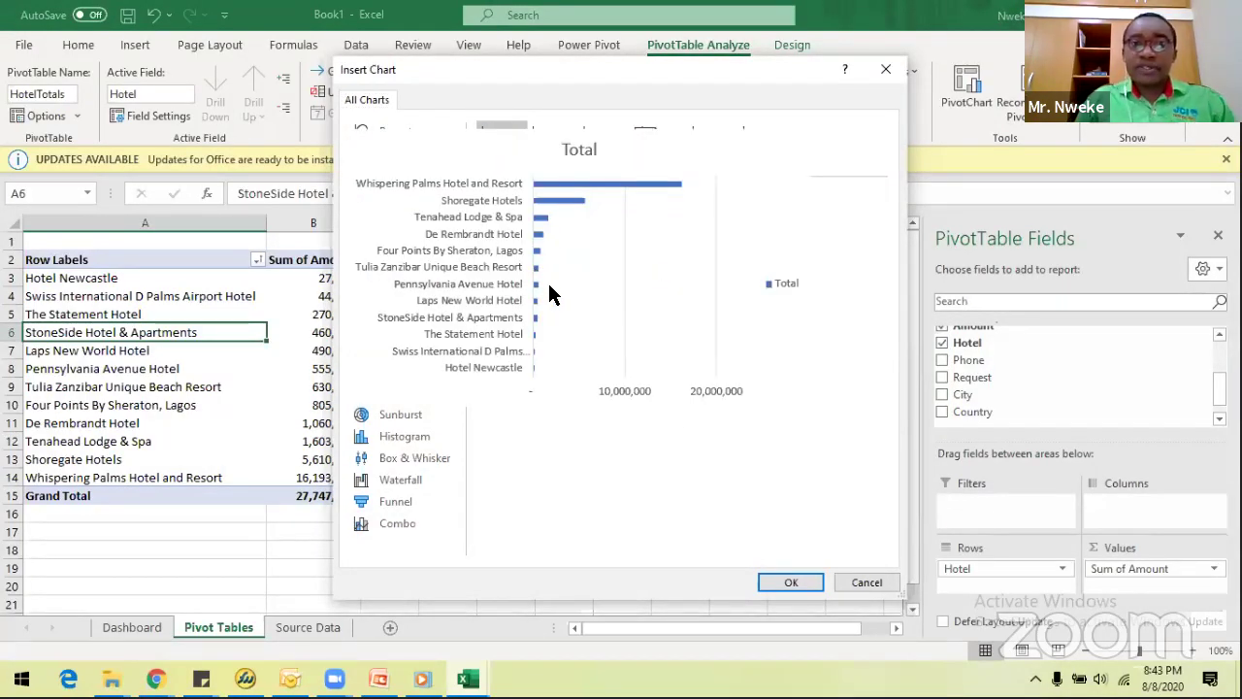
{"action": "left_click", "coordinate": [787, 583]}
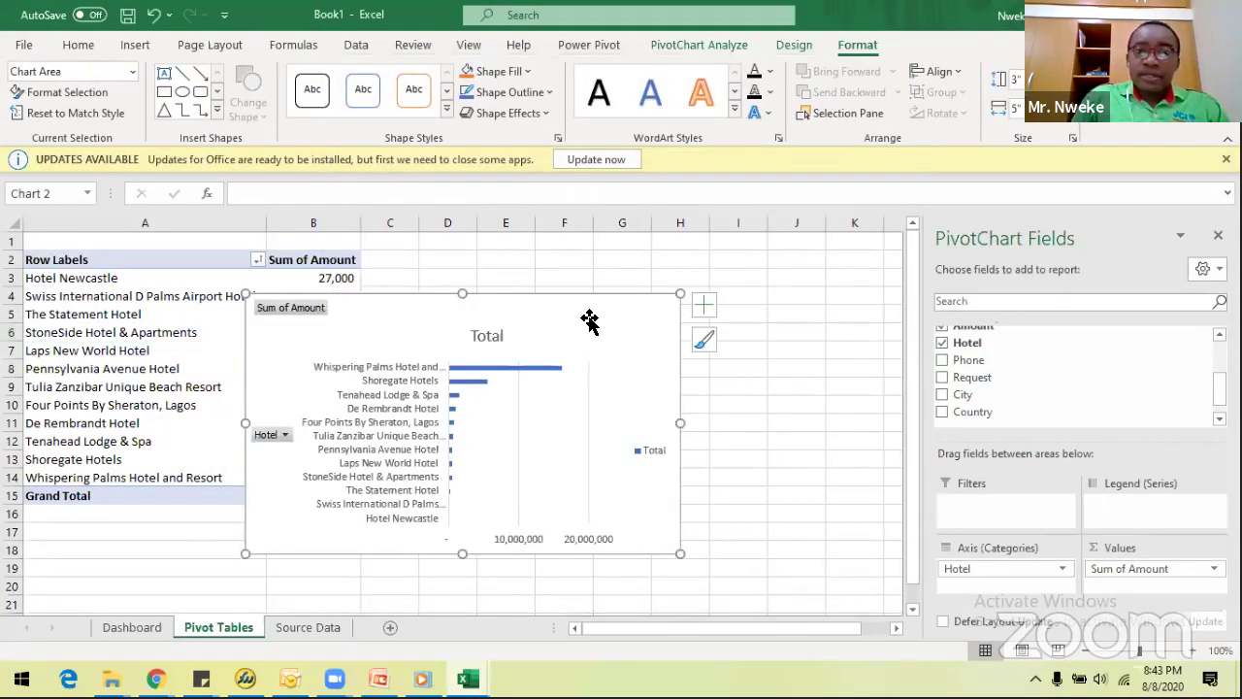
Reposition the bar PivotChart near the top of the sheet, try a larger size, and shrink it to about rows 2 to 9.
{"action": "left_click_drag", "start_coordinate": [589, 320], "coordinate": [643, 282]}
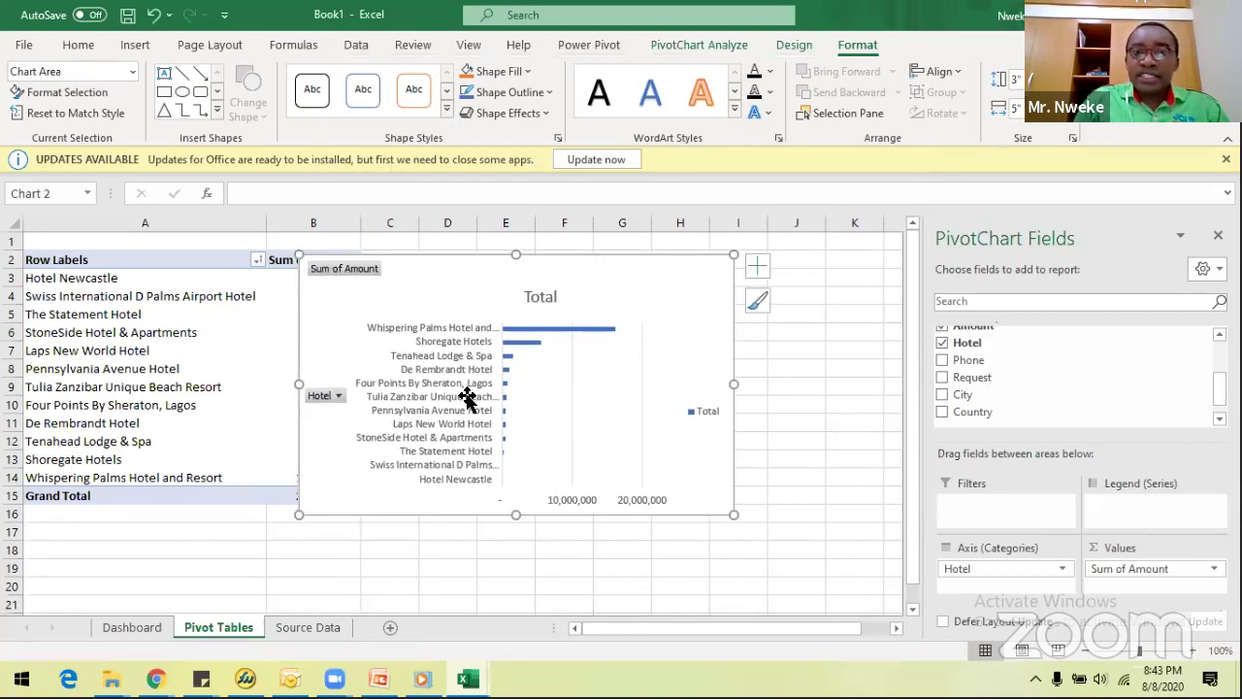
{"action": "left_click_drag", "start_coordinate": [734, 514], "coordinate": [806, 560]}
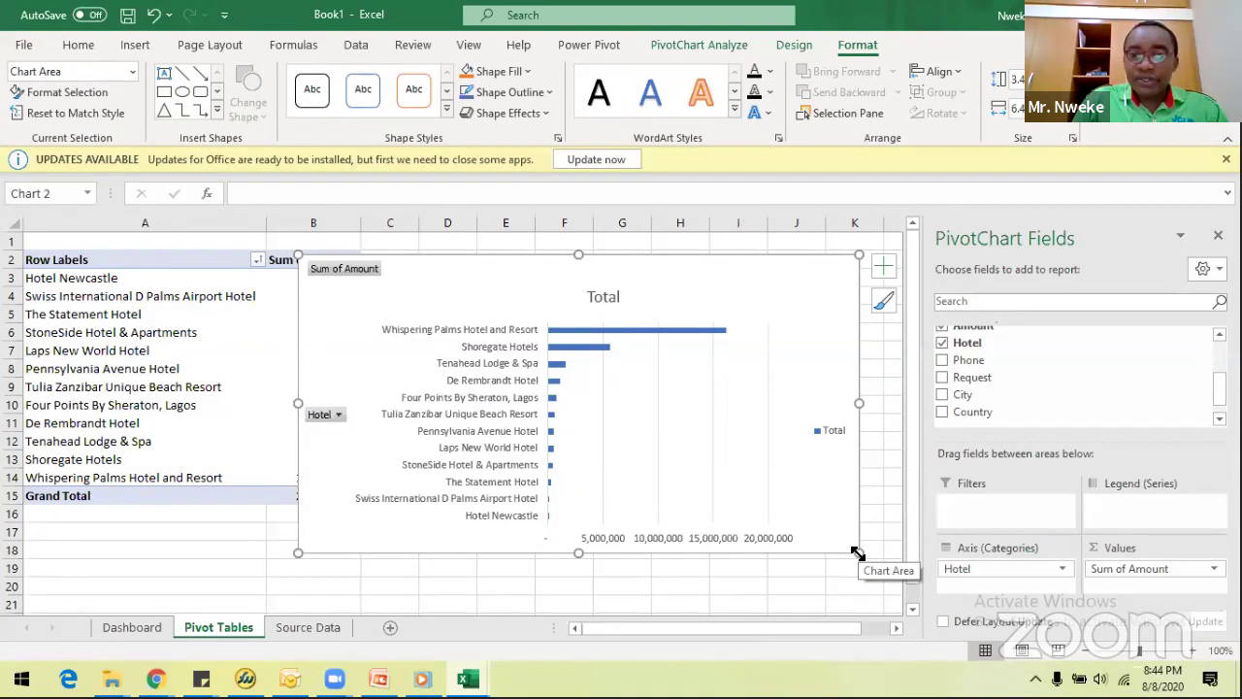
{"action": "left_click_drag", "start_coordinate": [856, 552], "coordinate": [554, 389]}
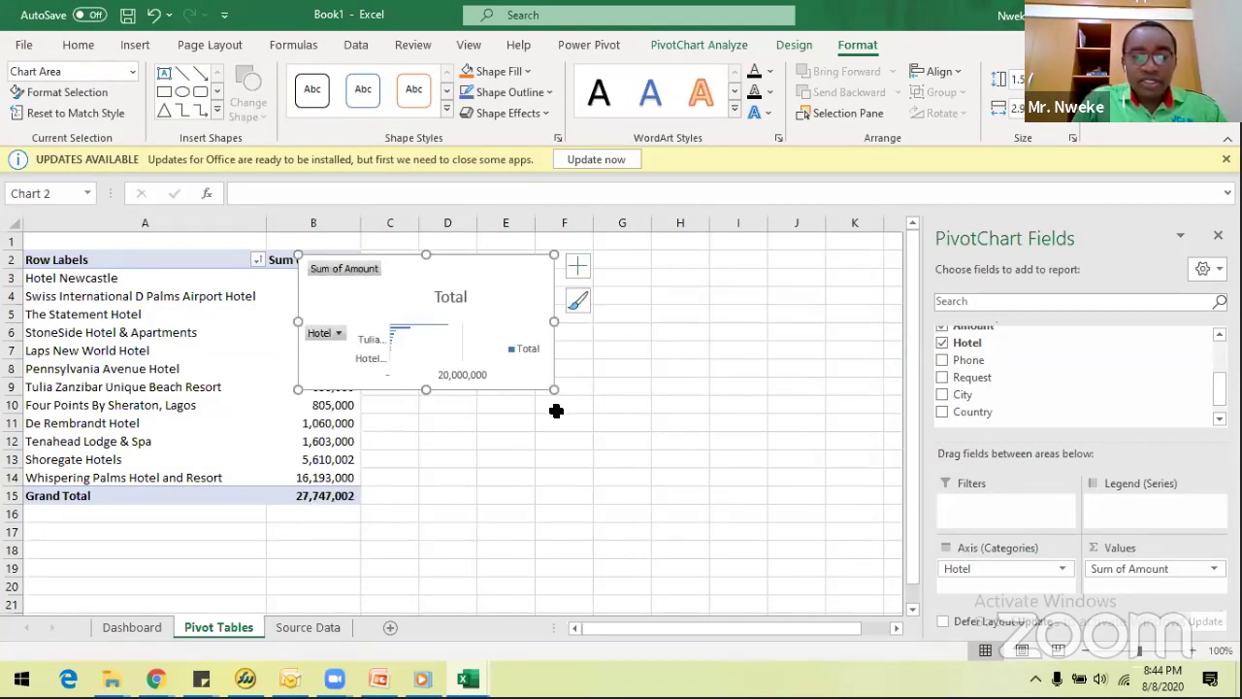
Cut the bar PivotChart from the Pivot Tables sheet and paste it at cell B4 of the Dashboard sheet.
{"action": "left_click", "coordinate": [577, 266]}
{"action": "right_click", "coordinate": [507, 291]}
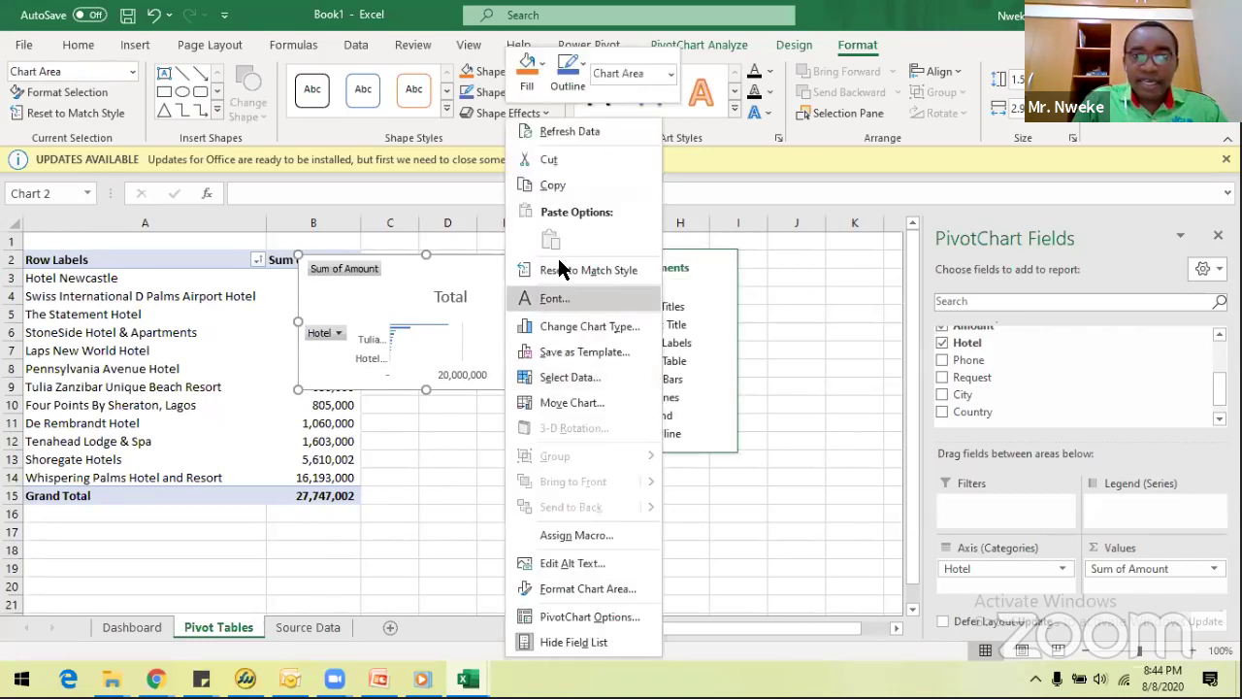
{"action": "left_click", "coordinate": [548, 161]}
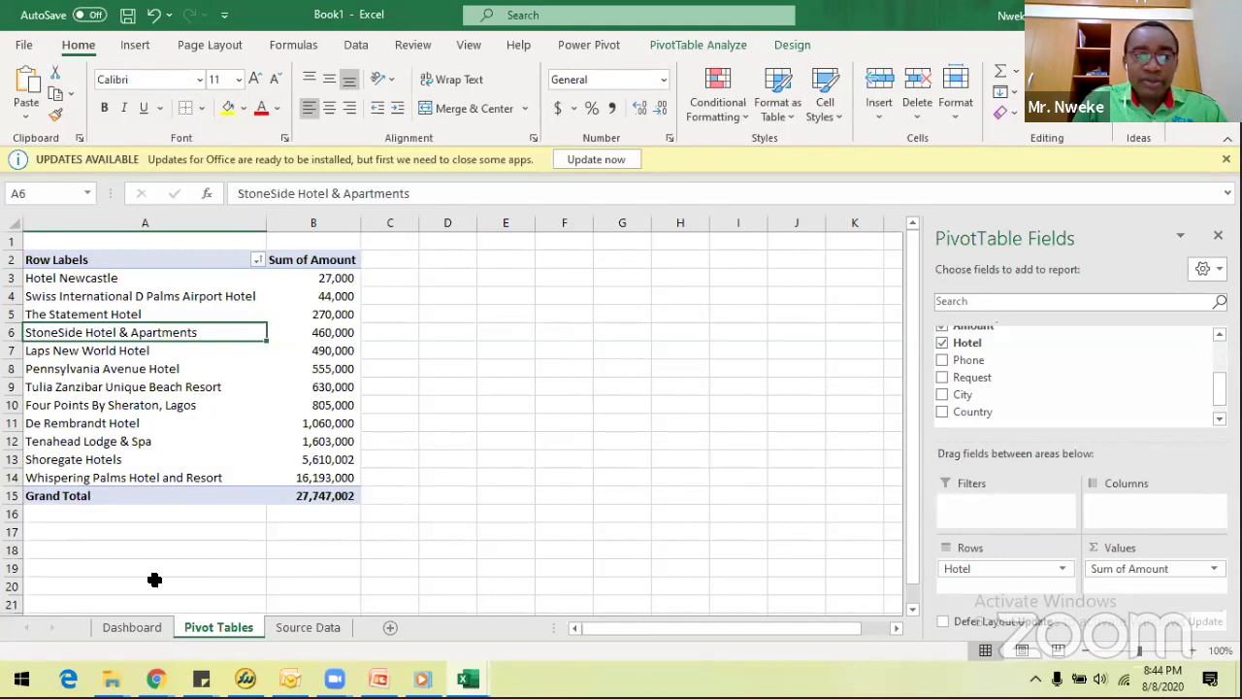
{"action": "left_click", "coordinate": [132, 628]}
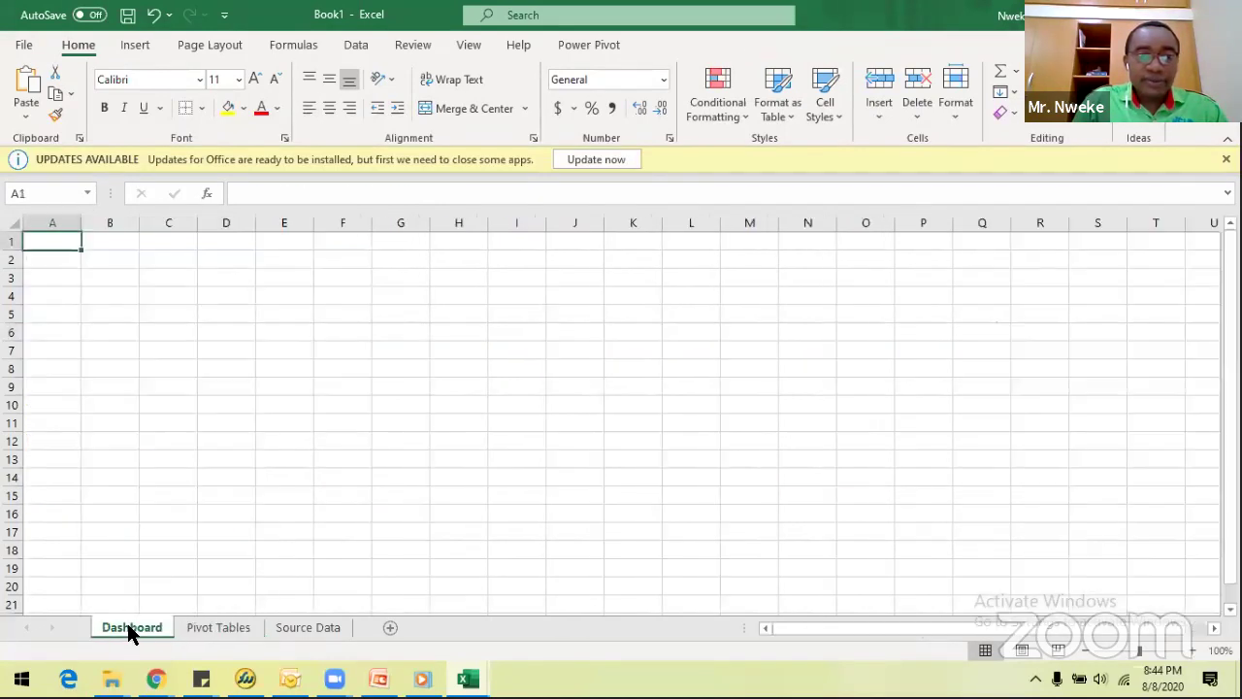
{"action": "left_click", "coordinate": [119, 294]}
{"action": "right_click", "coordinate": [119, 294]}
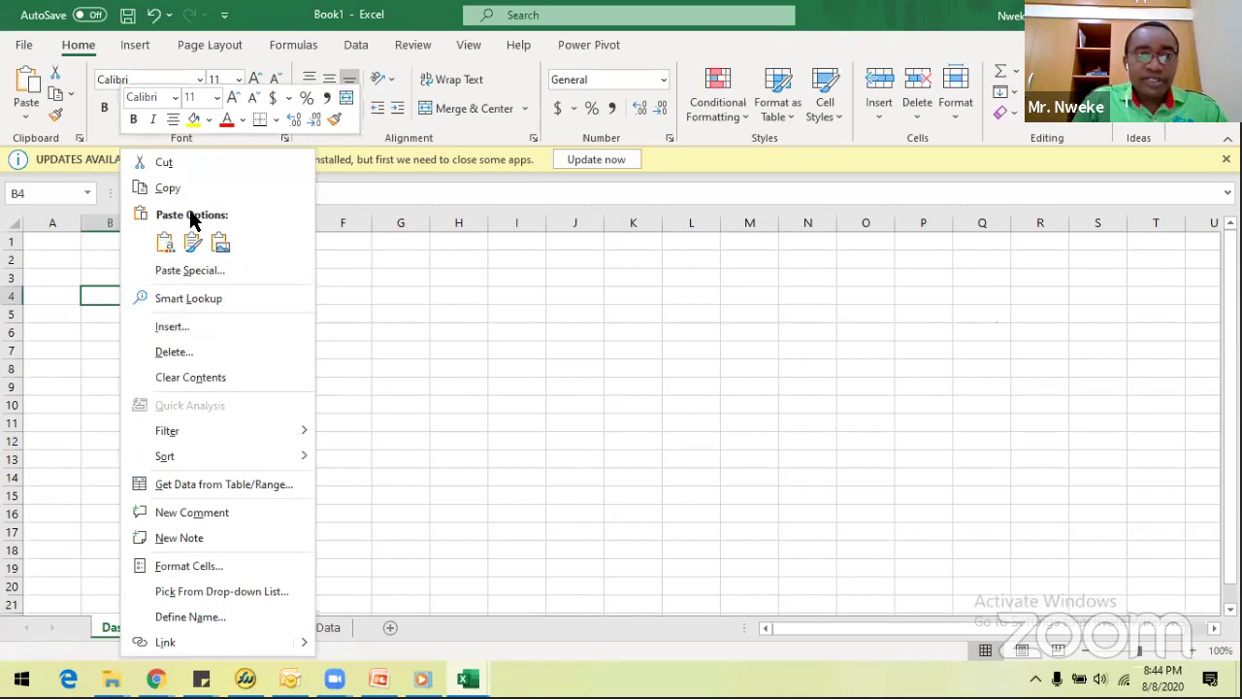
{"action": "left_click", "coordinate": [163, 244]}
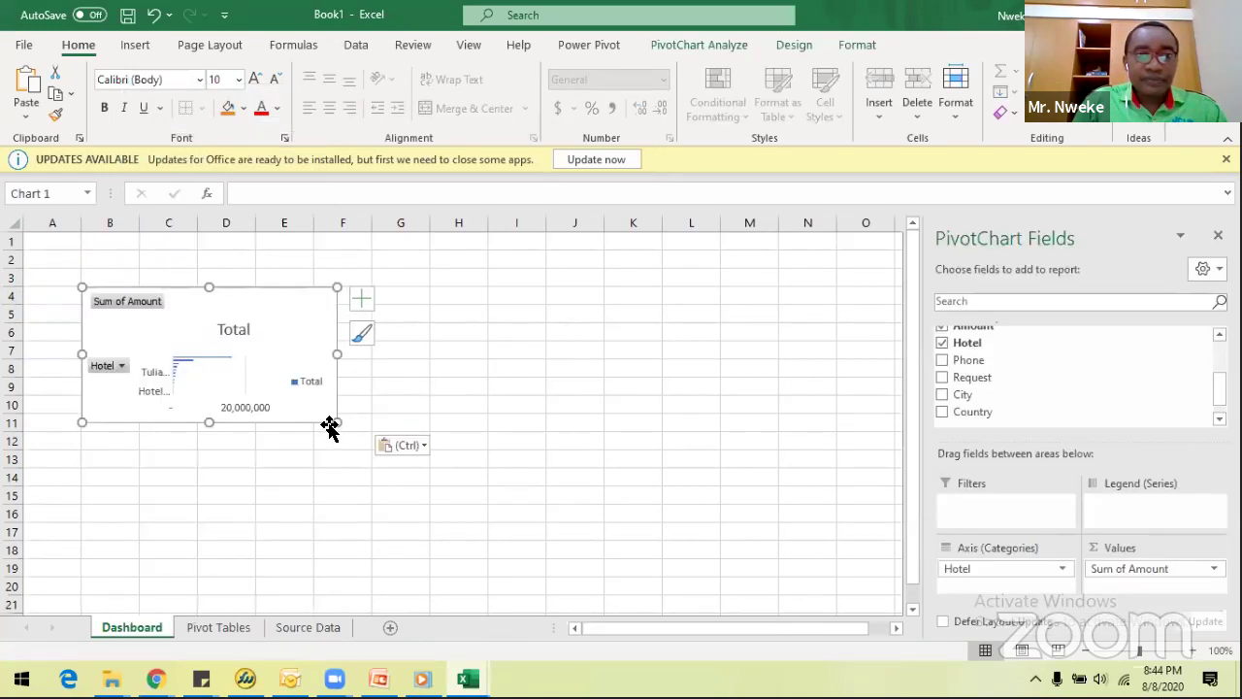
Enlarge the bar PivotChart on the Dashboard sheet to reach column H and shift it down about one row.
{"action": "left_click_drag", "start_coordinate": [336, 422], "coordinate": [459, 485]}
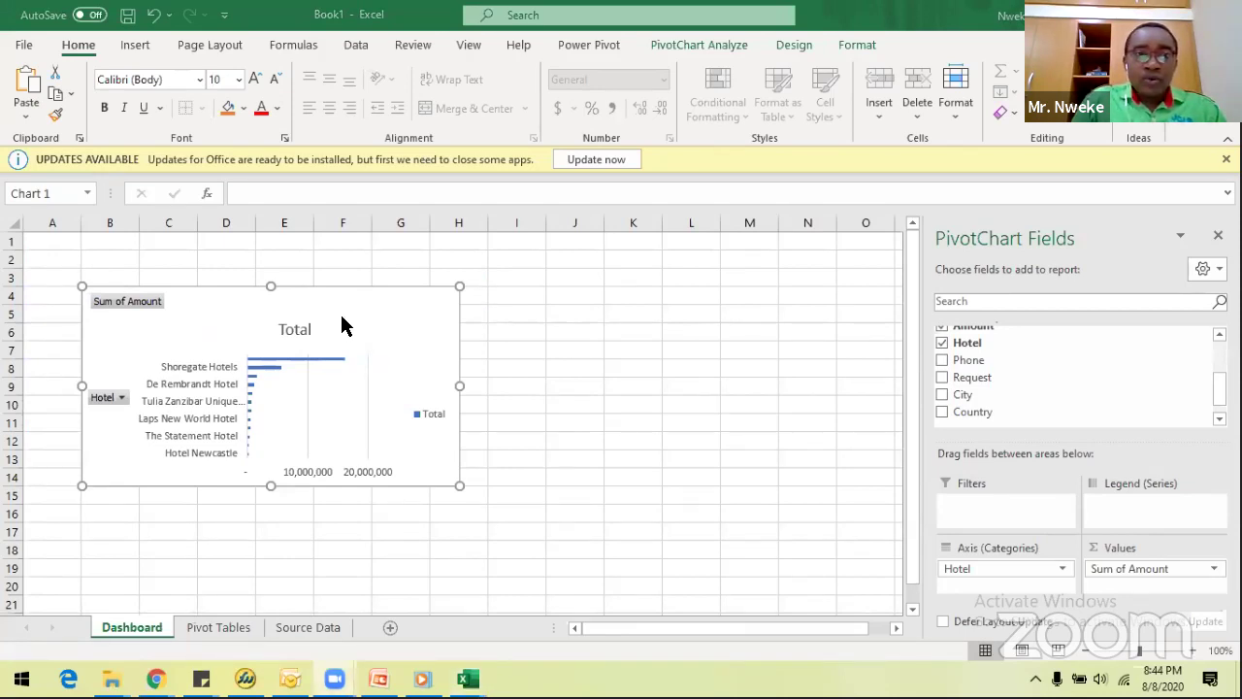
{"action": "left_click", "coordinate": [387, 318]}
{"action": "left_click_drag", "start_coordinate": [372, 288], "coordinate": [368, 308]}
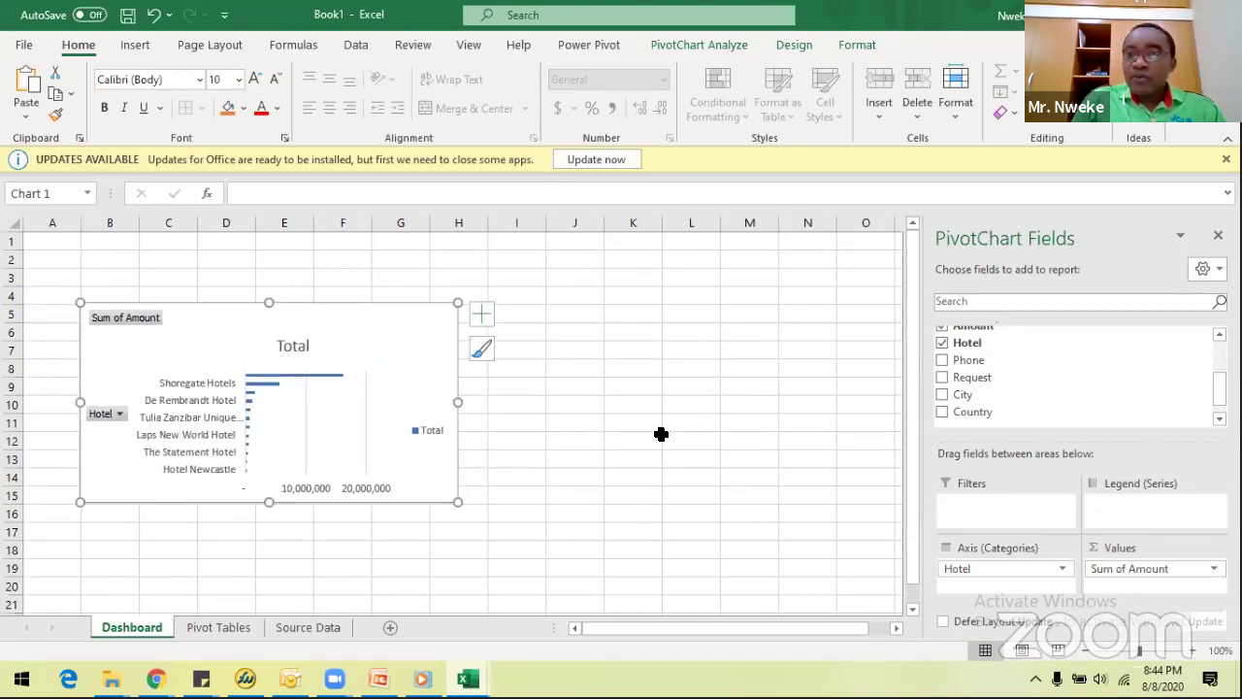
{"action": "left_click", "coordinate": [658, 437]}
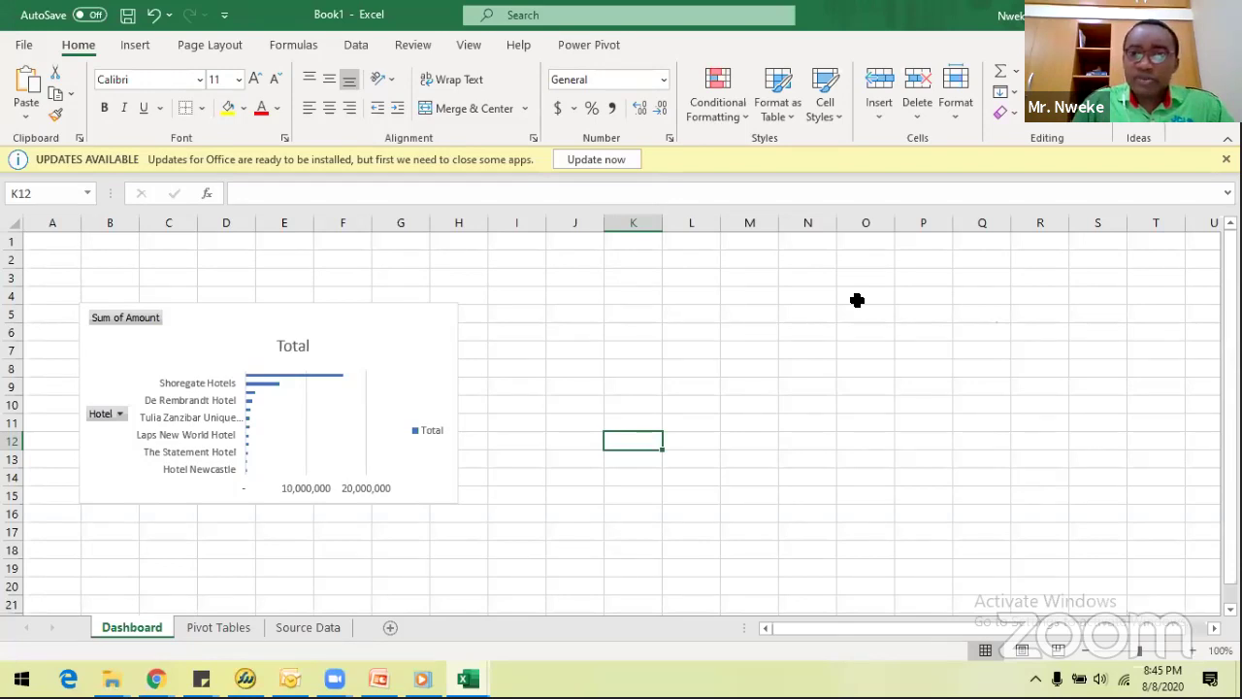
Delete the bar PivotChart from the Dashboard sheet and return to the Pivot Tables sheet.
{"action": "left_click", "coordinate": [525, 296]}
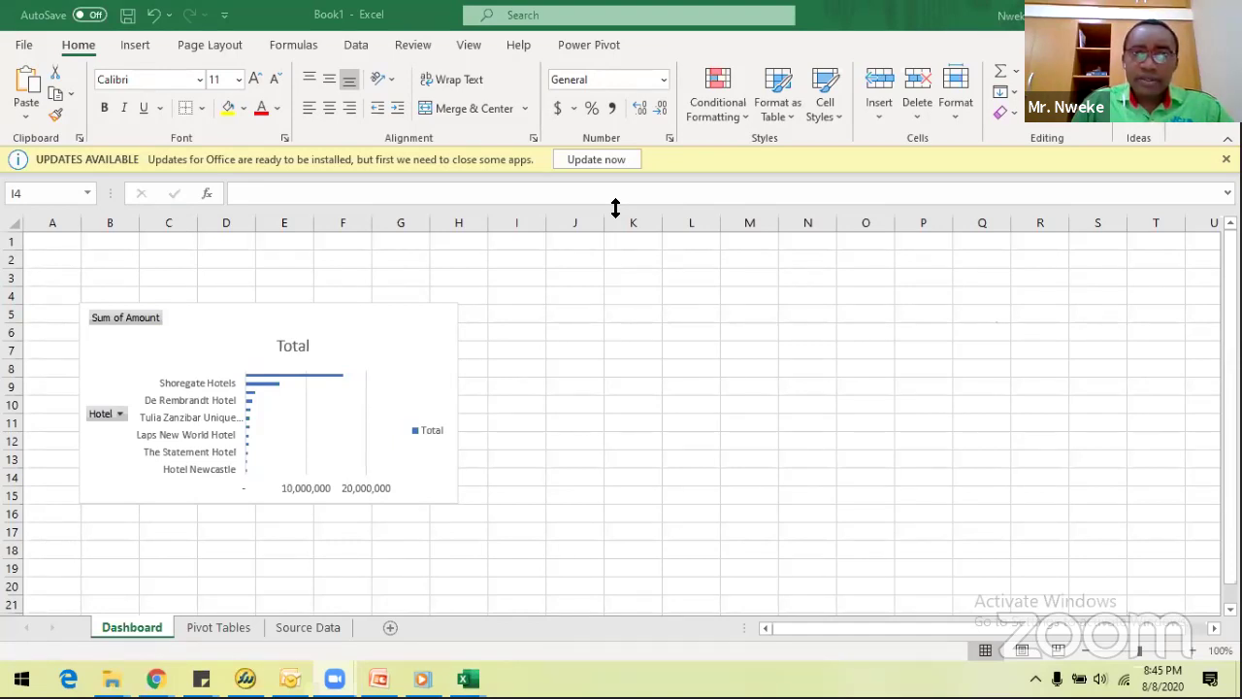
{"action": "left_click", "coordinate": [428, 343]}
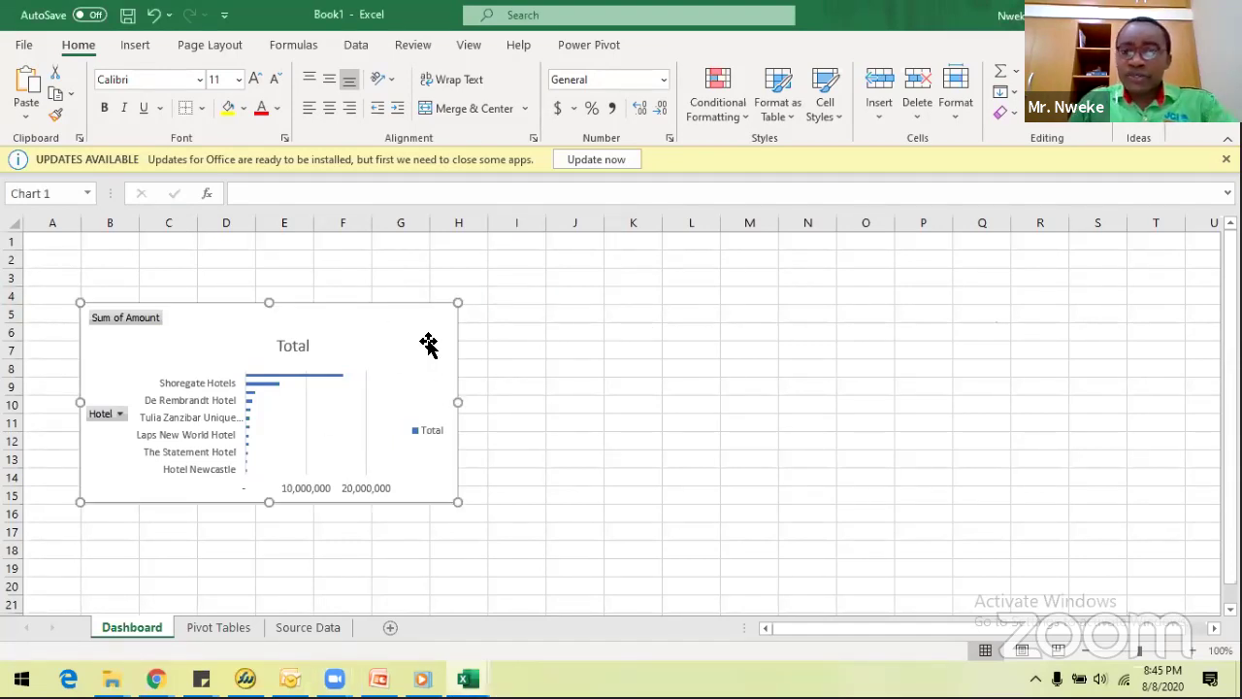
{"action": "key", "text": "Delete"}
{"action": "left_click", "coordinate": [613, 345]}
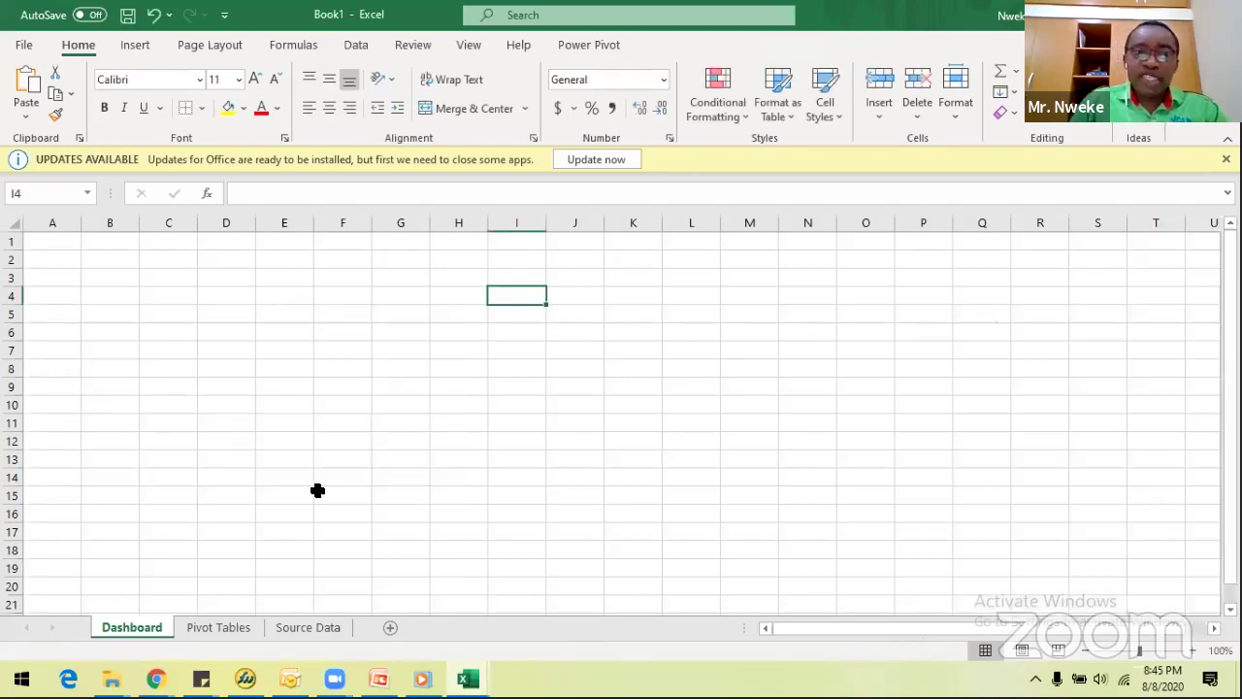
{"action": "left_click", "coordinate": [244, 629]}
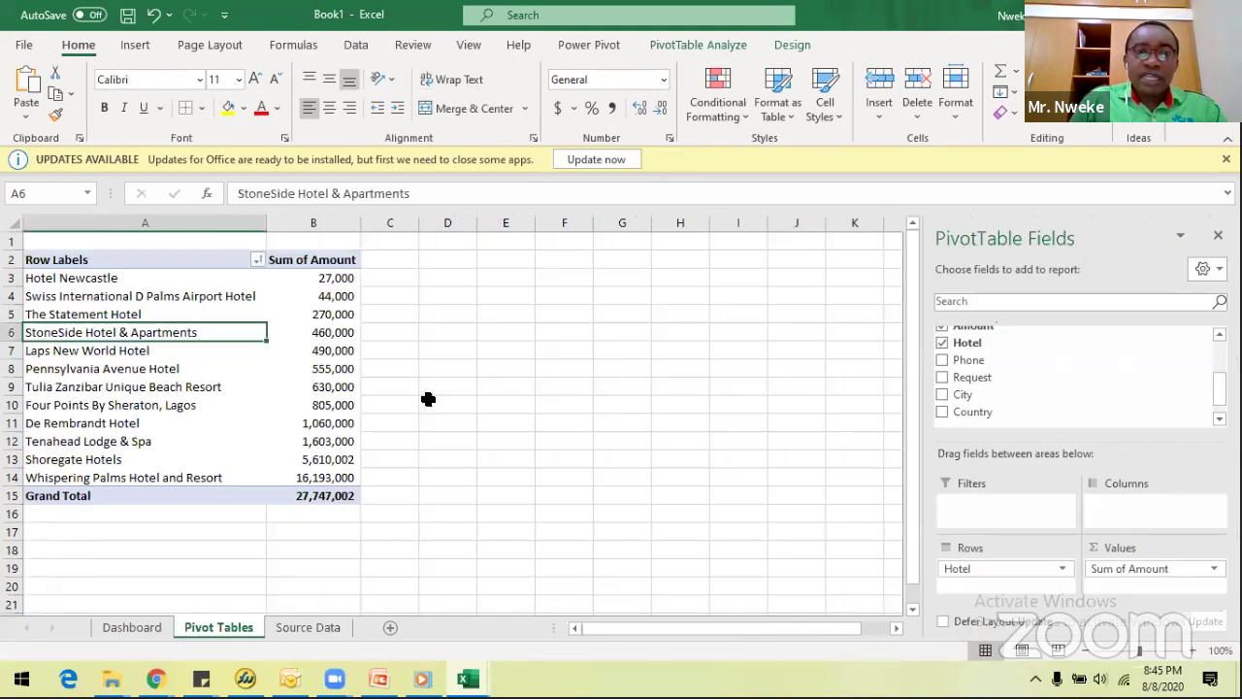
{"action": "left_click", "coordinate": [490, 404]}
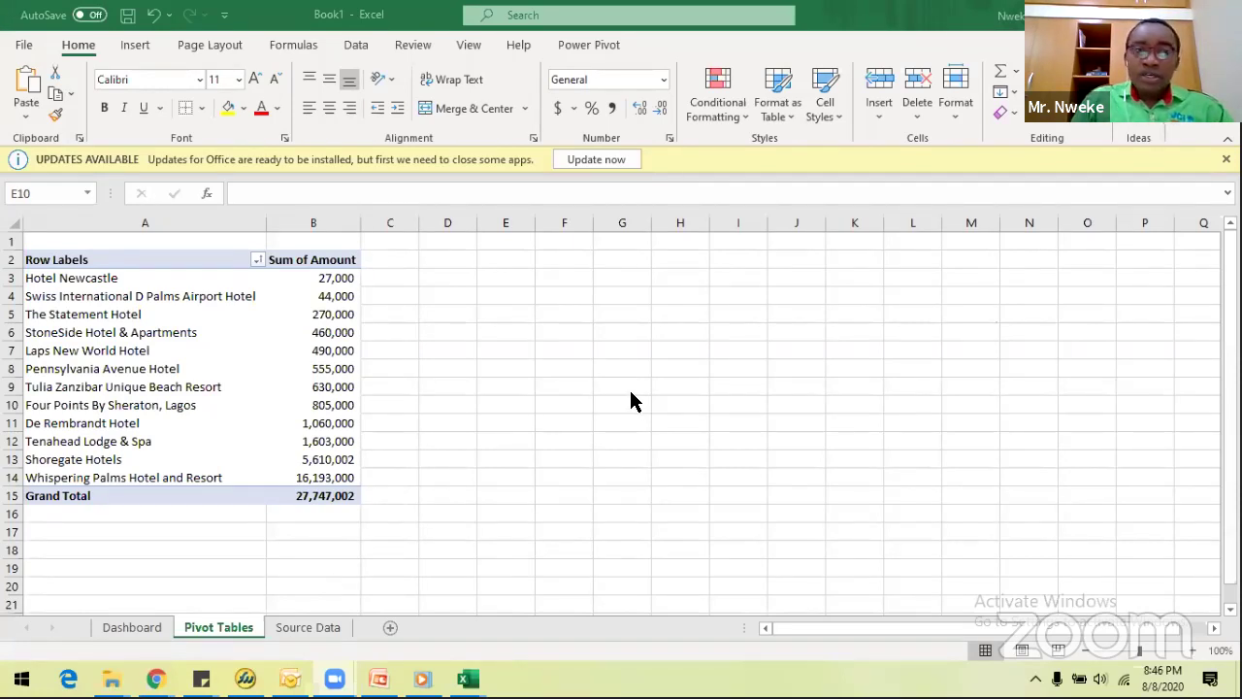
Insert a Clustered Bar PivotChart from the HotelTotals PivotTable on the Pivot Tables sheet.
{"action": "left_click", "coordinate": [104, 369]}
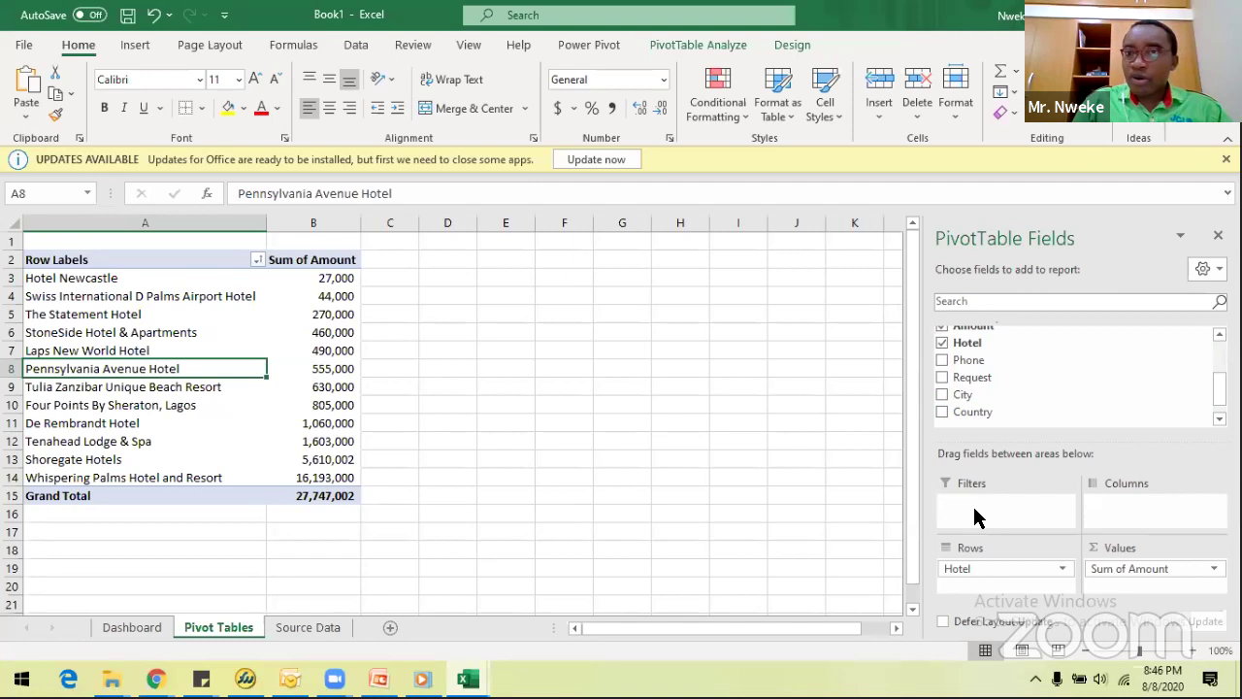
{"action": "left_click", "coordinate": [685, 49]}
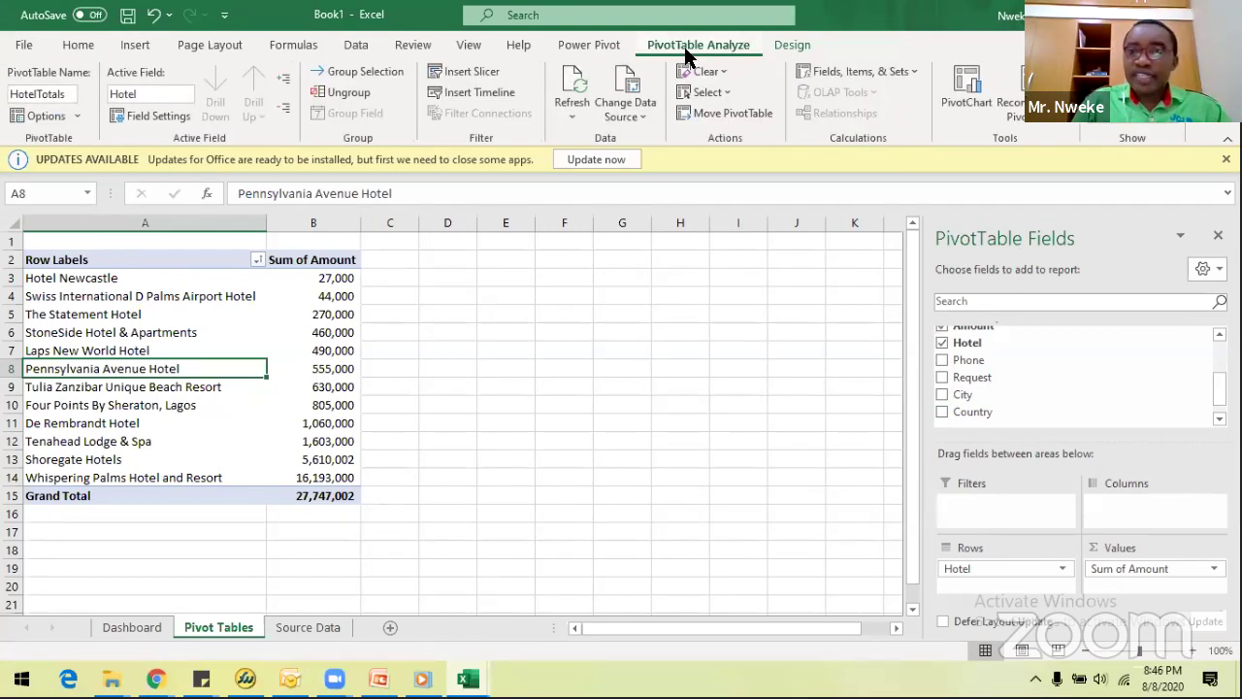
{"action": "left_click", "coordinate": [977, 90]}
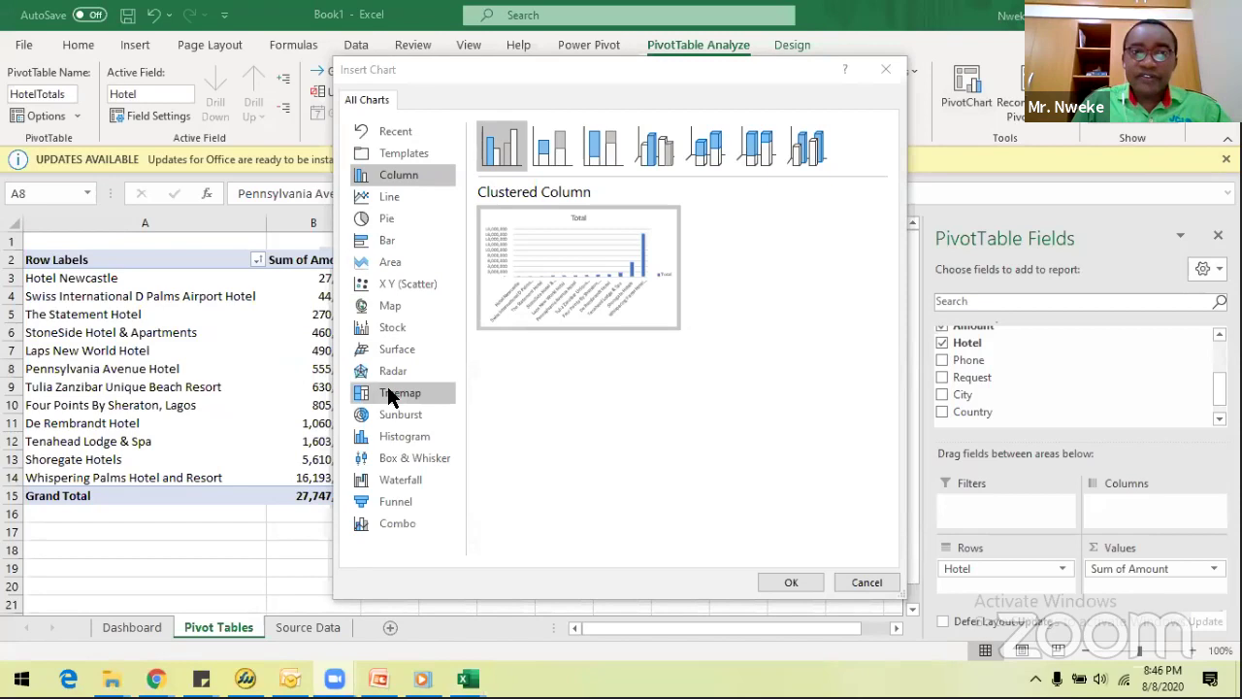
{"action": "left_click", "coordinate": [398, 284]}
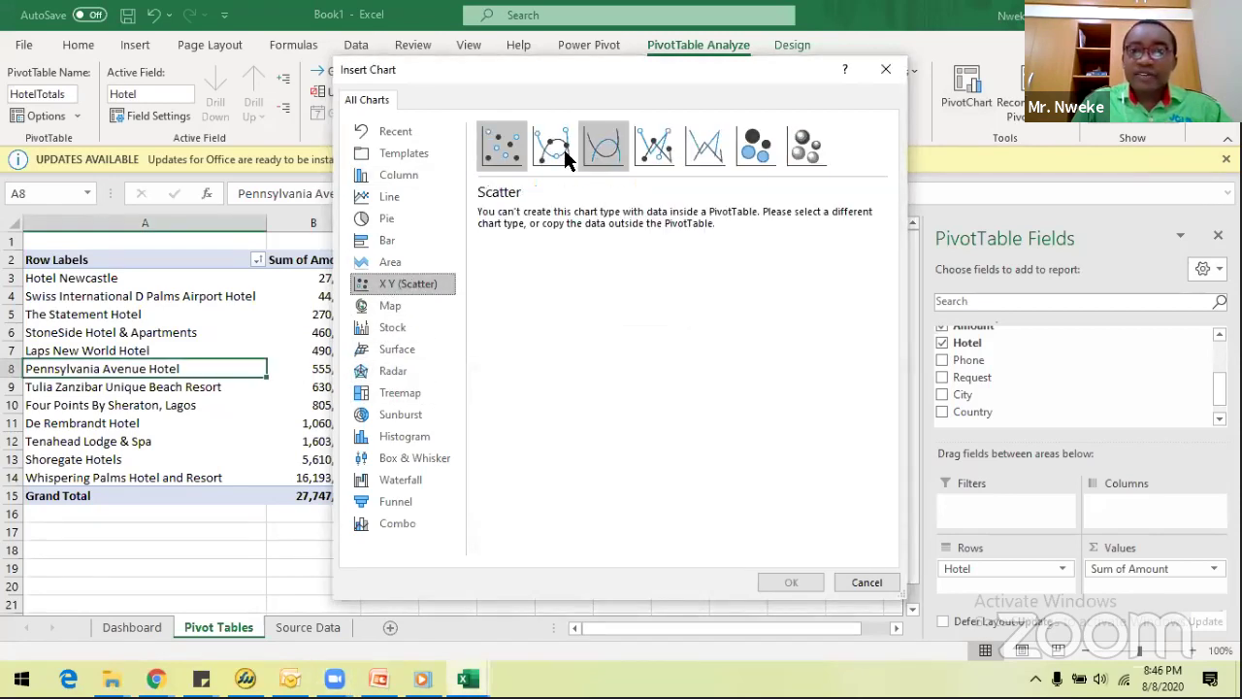
{"action": "left_click", "coordinate": [571, 156]}
{"action": "left_click", "coordinate": [390, 262]}
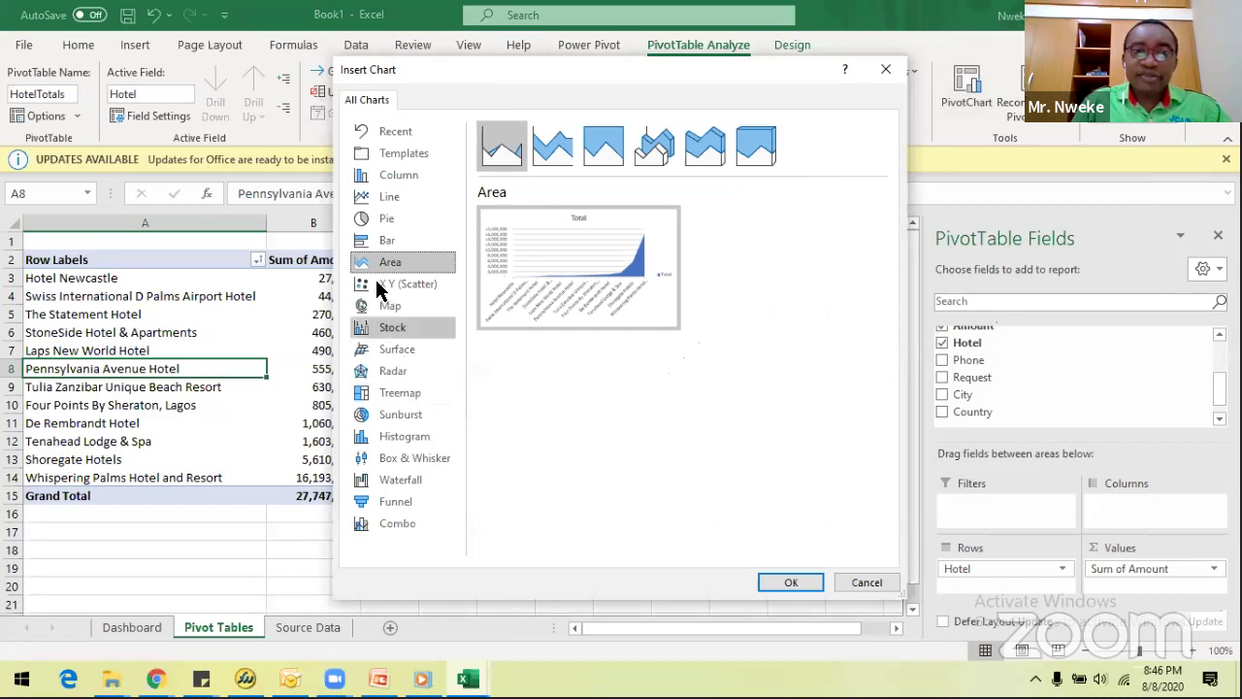
{"action": "left_click", "coordinate": [380, 242]}
{"action": "mouse_move", "coordinate": [561, 231]}
{"action": "left_click", "coordinate": [551, 168]}
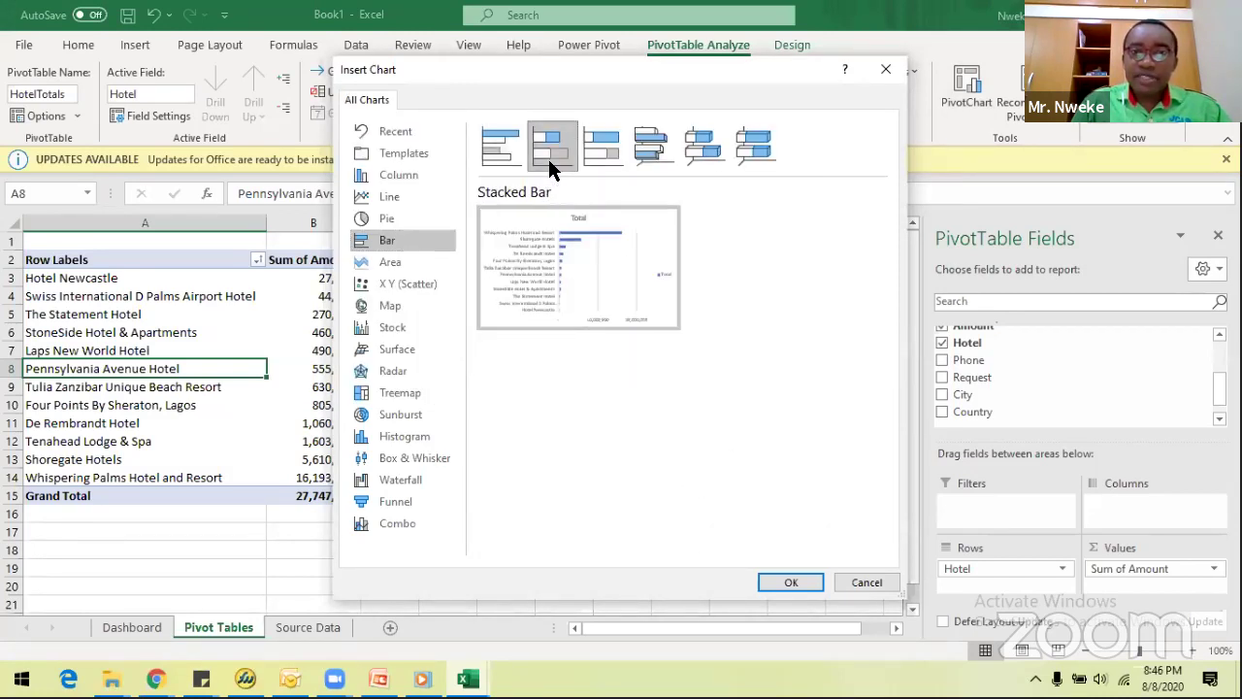
{"action": "key", "text": "Left"}
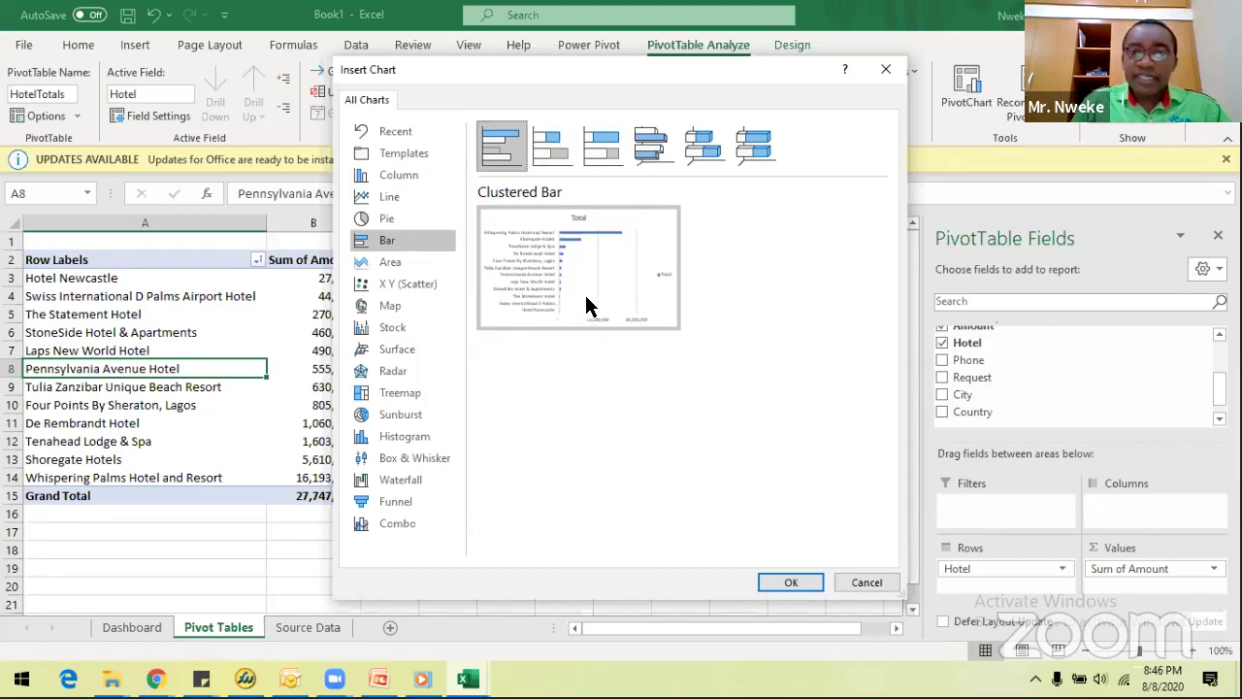
{"action": "left_click", "coordinate": [790, 581]}
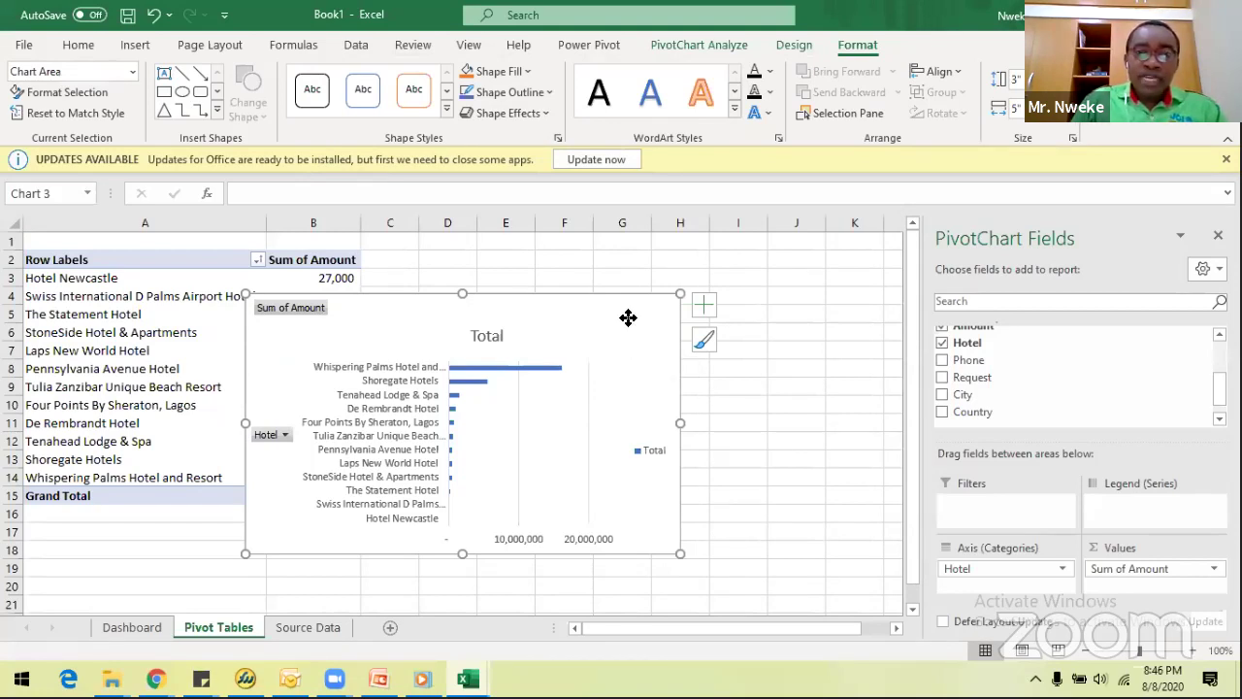
Cut the new bar PivotChart, paste it on the Dashboard sheet and position its upper-left corner near cell B3.
{"action": "right_click", "coordinate": [661, 333]}
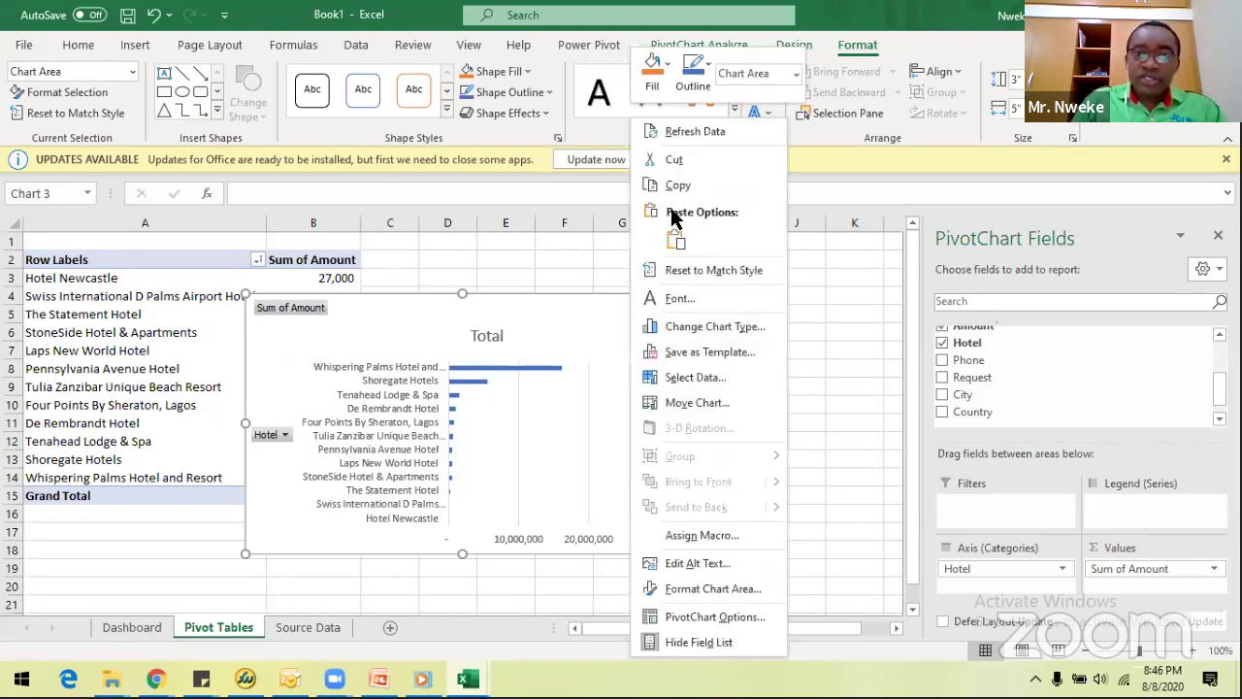
{"action": "left_click", "coordinate": [691, 160]}
{"action": "left_click", "coordinate": [141, 629]}
{"action": "left_click", "coordinate": [166, 284]}
{"action": "key", "text": "ctrl+v"}
{"action": "left_click_drag", "start_coordinate": [472, 310], "coordinate": [412, 307]}
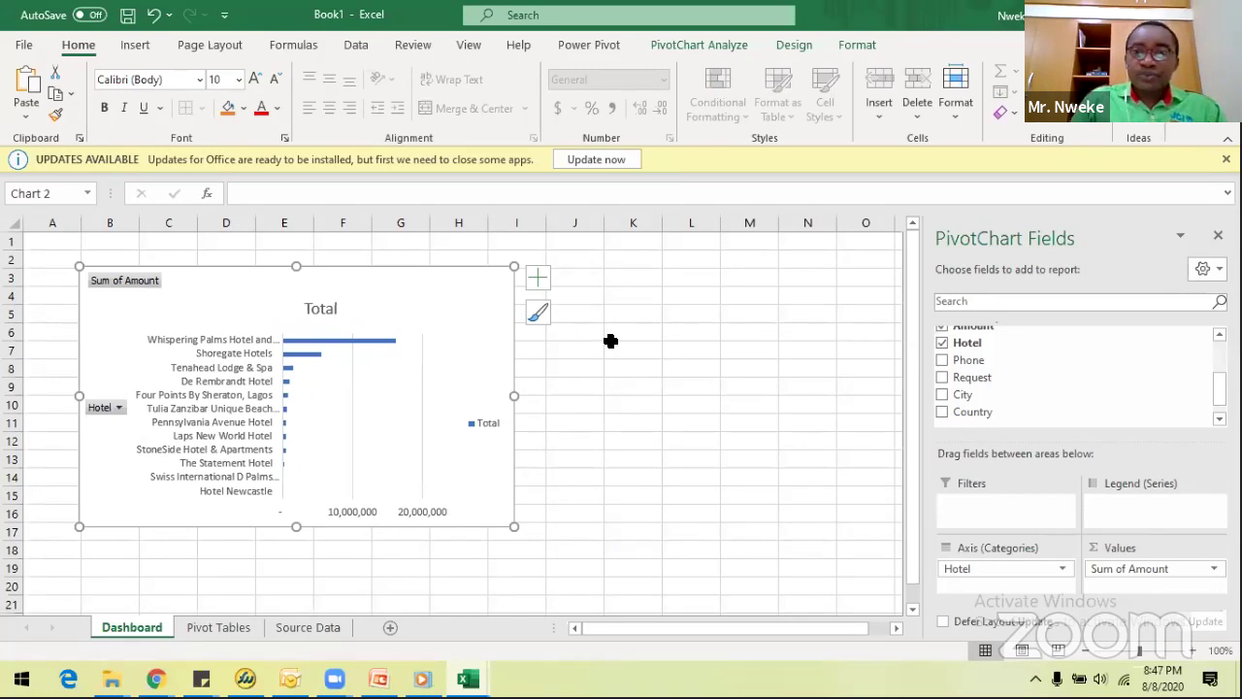
{"action": "left_click_drag", "start_coordinate": [440, 291], "coordinate": [443, 294]}
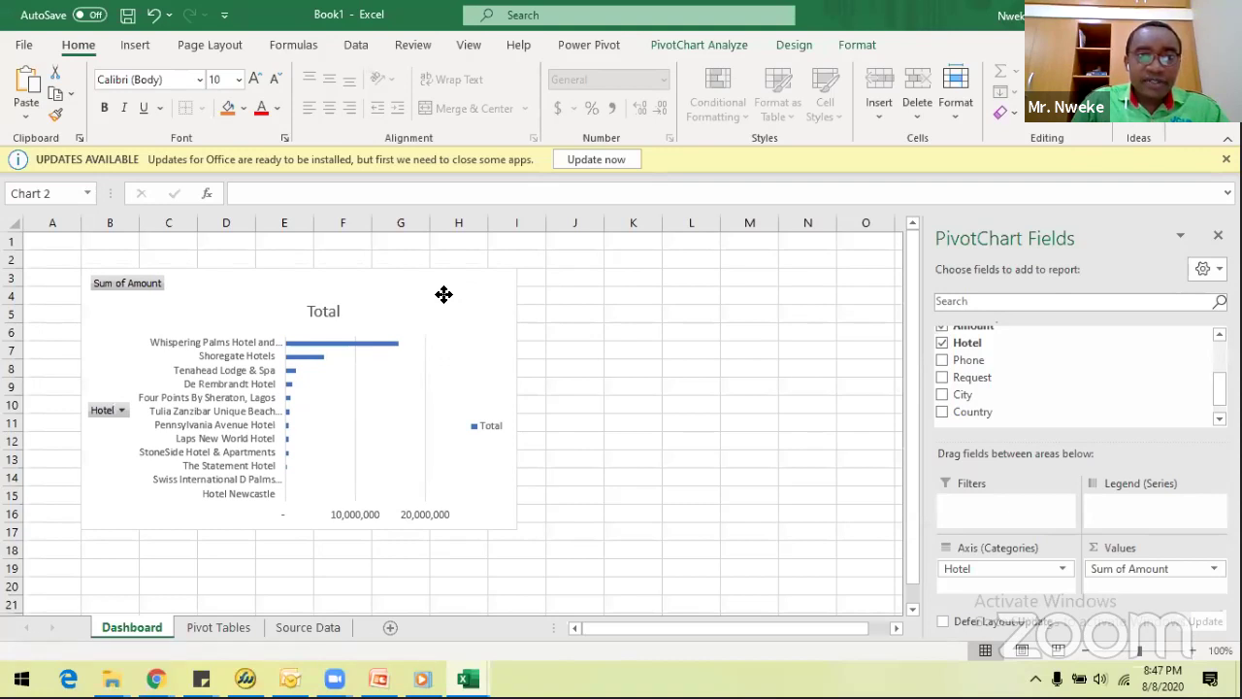
{"action": "left_click", "coordinate": [473, 307]}
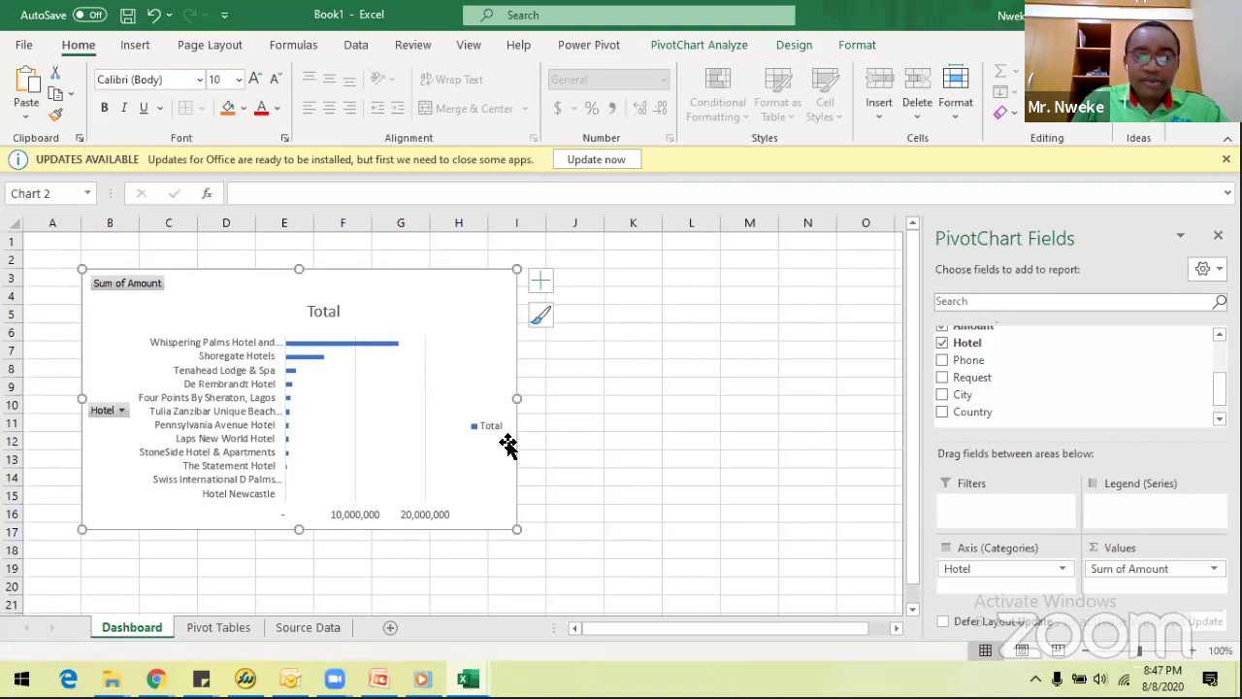
Change the bar PivotChart's title to "Total Performance By Hotel".
{"action": "left_click", "coordinate": [340, 313]}
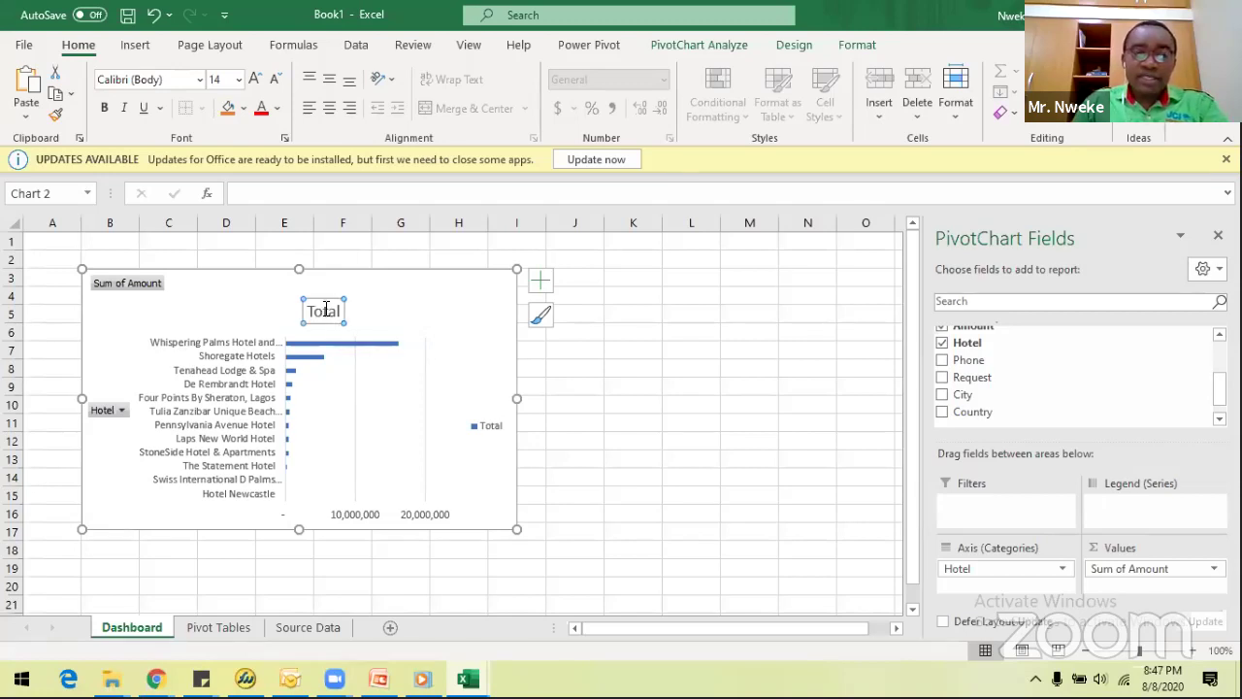
{"action": "double_click", "coordinate": [328, 312]}
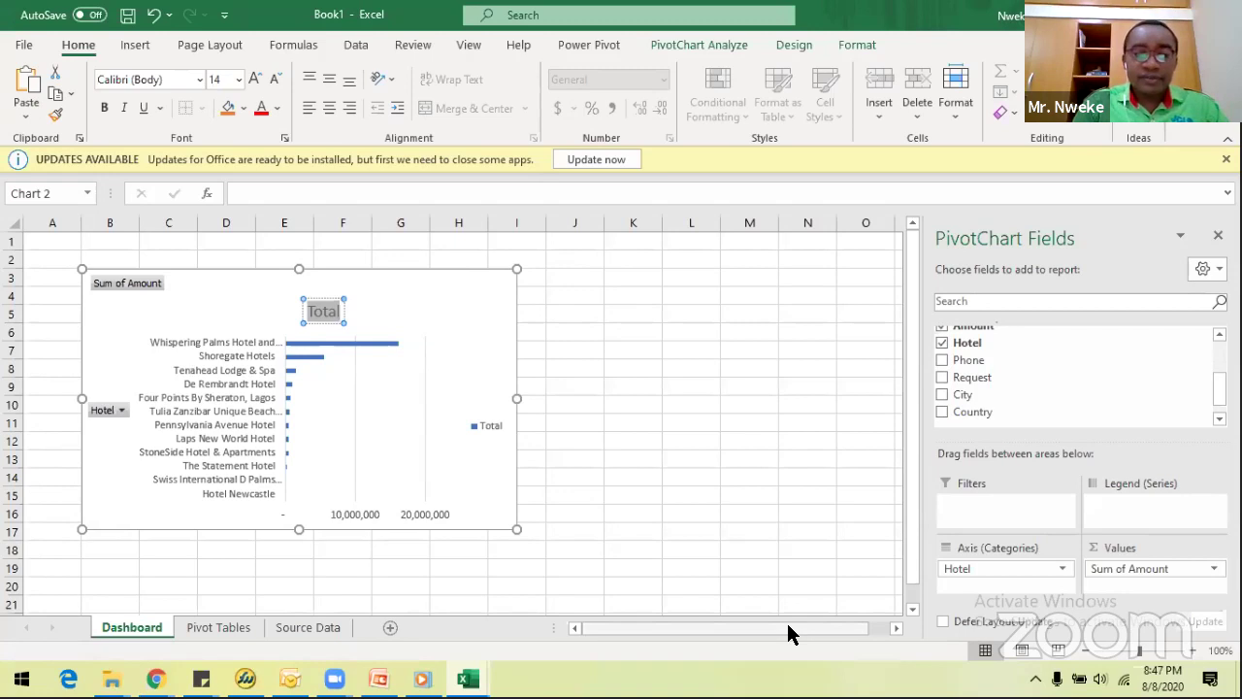
{"action": "type", "text": "Total P"}
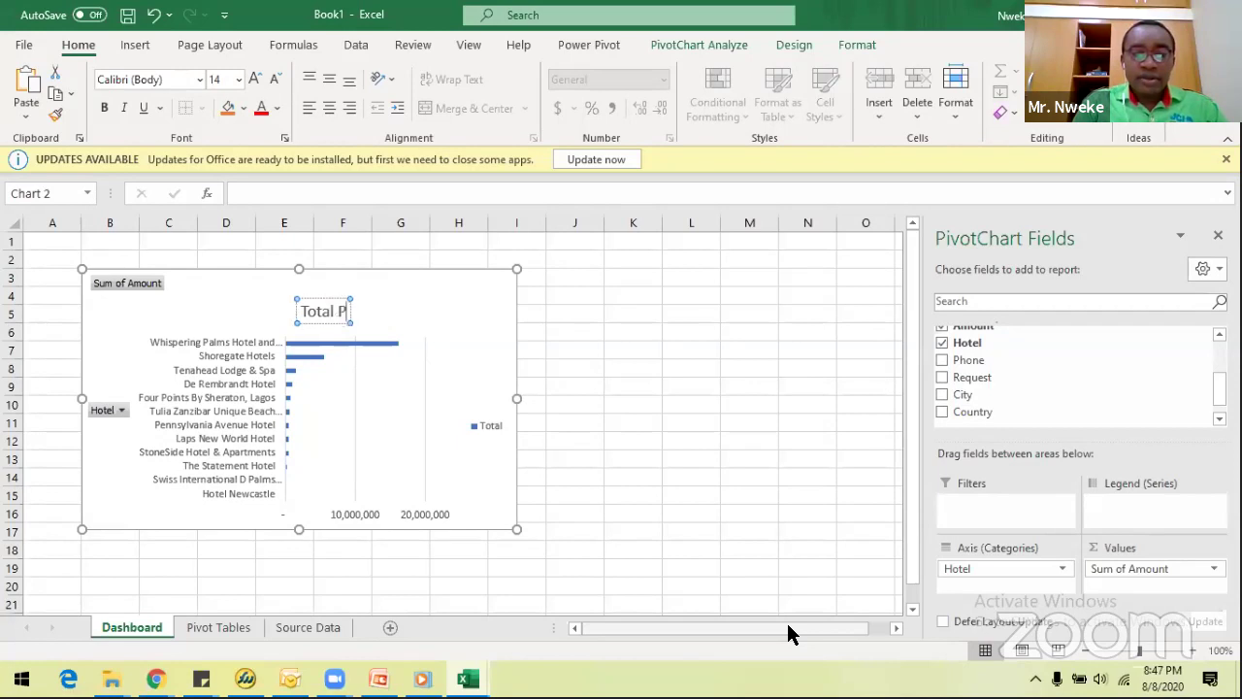
{"action": "type", "text": "erform"}
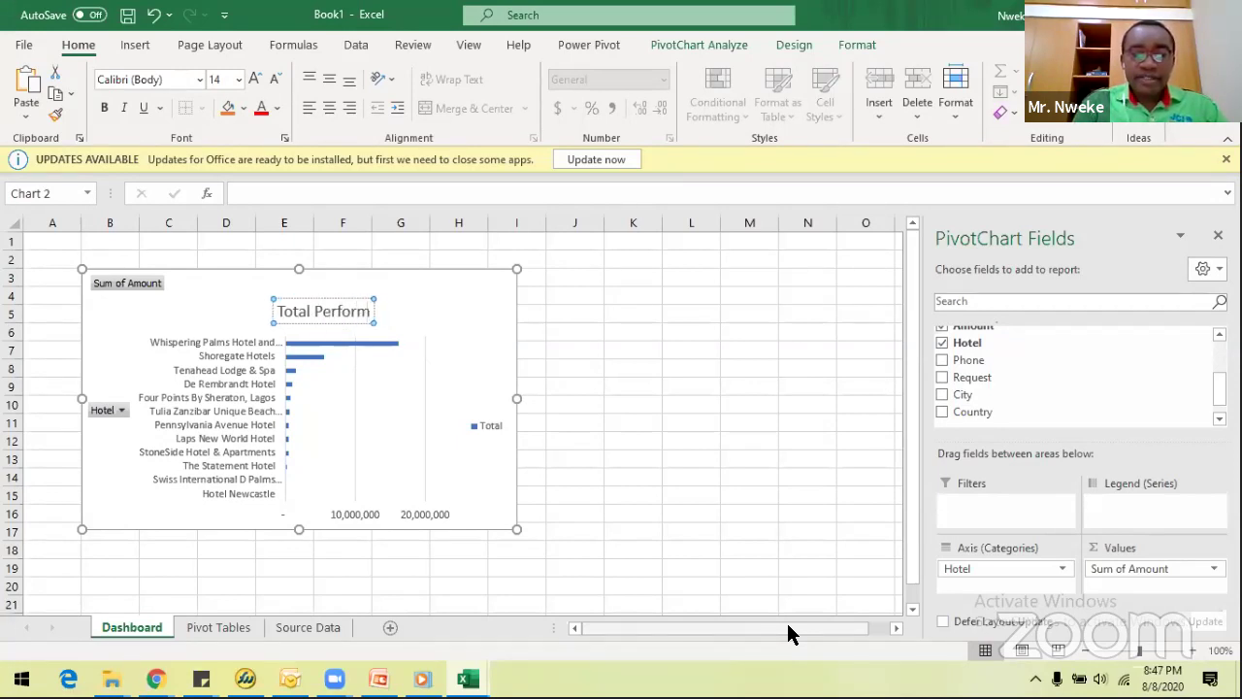
{"action": "type", "text": "ance By Hotel"}
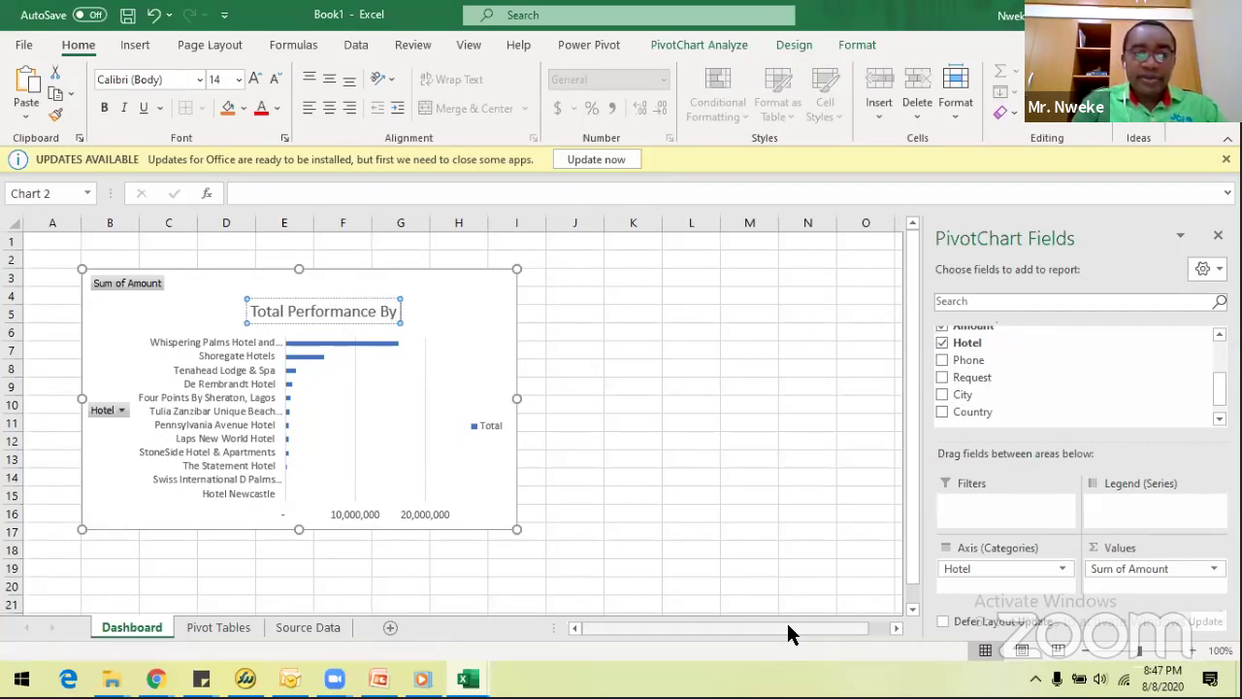
Delete the bar PivotChart's legend and enlarge the chart to the end of column I and about row 19.
{"action": "left_click", "coordinate": [486, 423]}
{"action": "left_click_drag", "start_coordinate": [471, 413], "coordinate": [477, 417]}
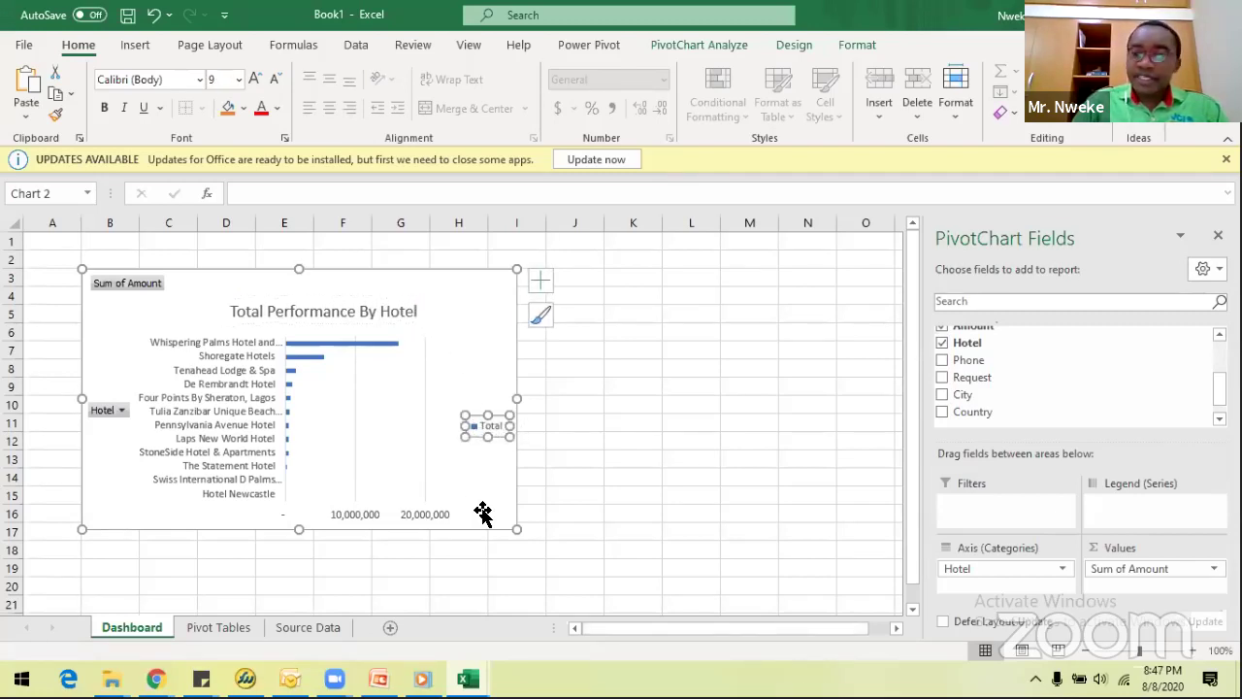
{"action": "key", "text": "Delete"}
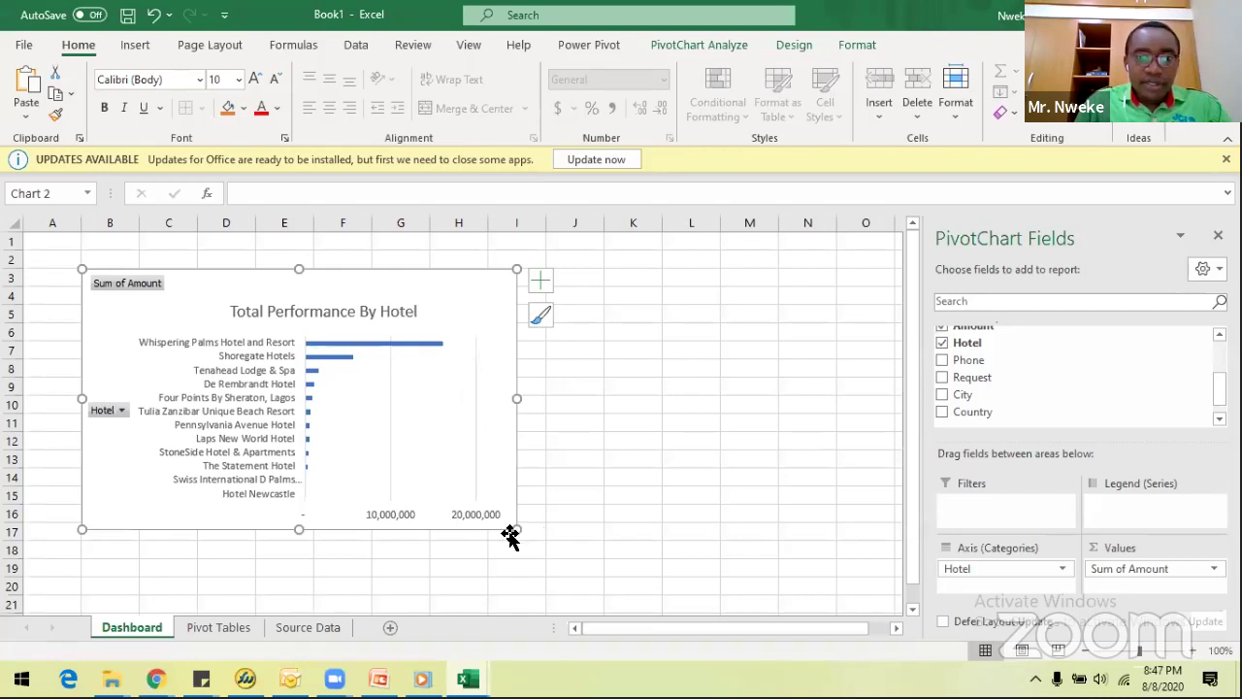
{"action": "mouse_move", "coordinate": [517, 529]}
{"action": "left_mouse_down"}
{"action": "mouse_move", "coordinate": [555, 568]}
{"action": "mouse_move", "coordinate": [547, 578]}
{"action": "left_mouse_up"}
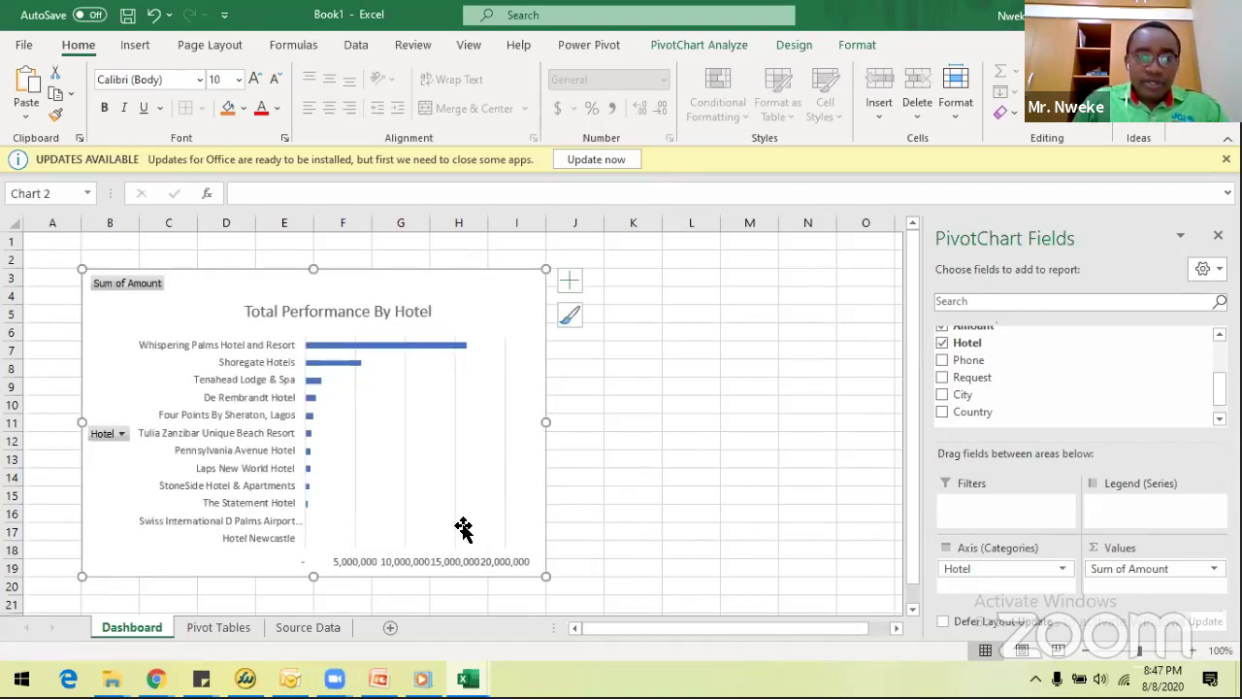
Thicken the chart's bars by setting the series gap width to 50%.
{"action": "left_click", "coordinate": [381, 355]}
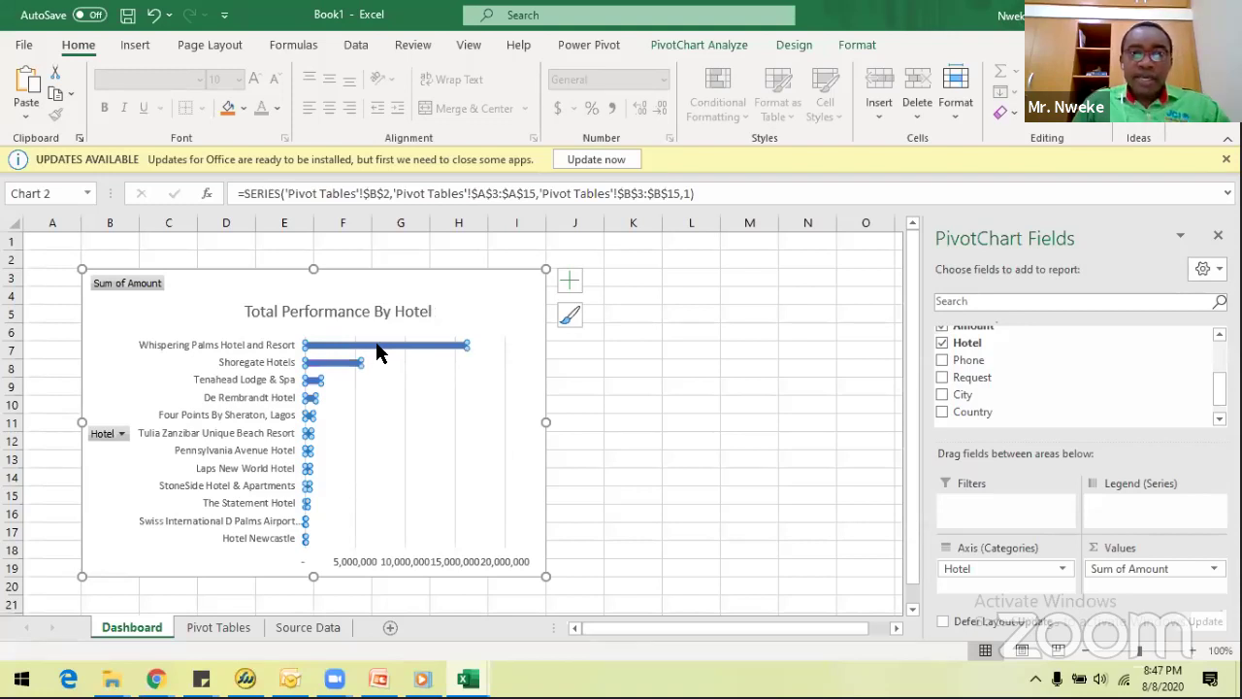
{"action": "double_click", "coordinate": [378, 345]}
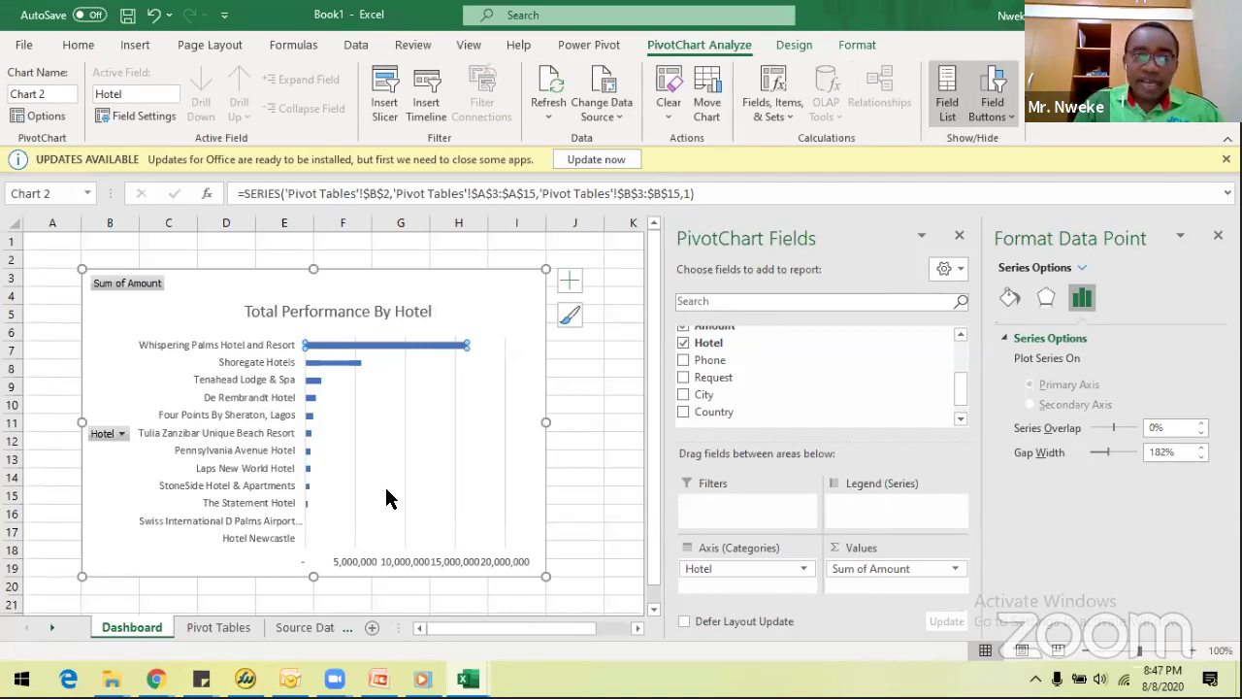
{"action": "mouse_move", "coordinate": [359, 356]}
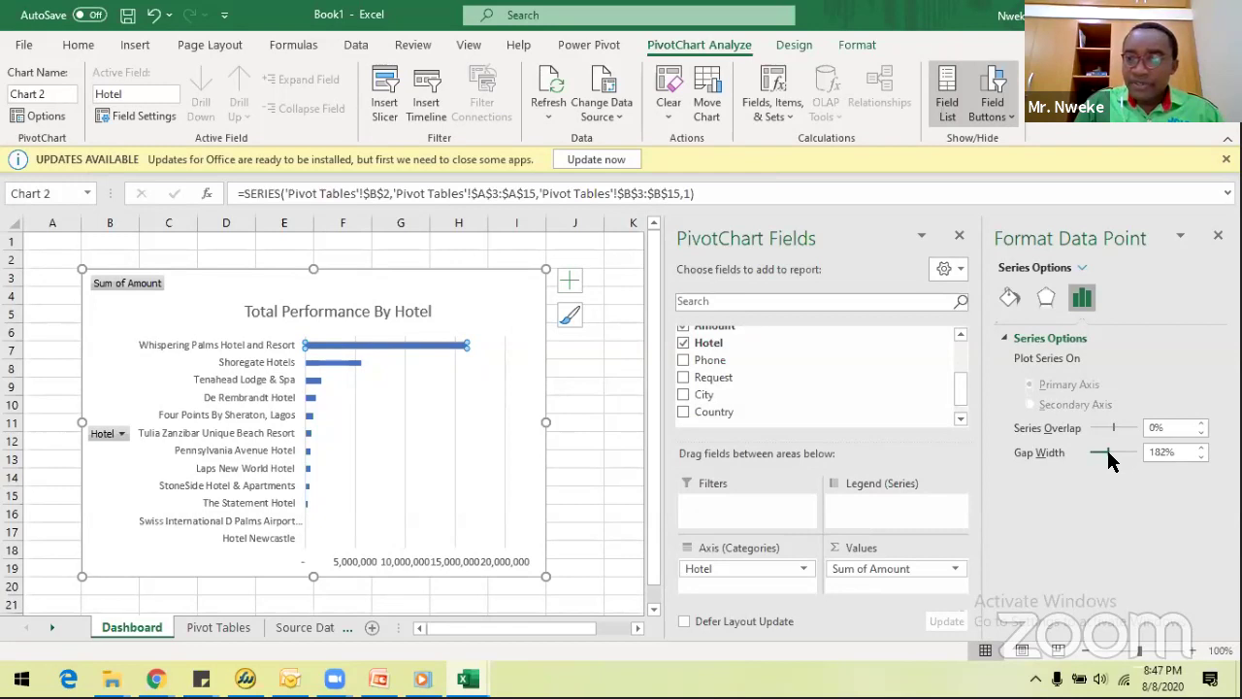
{"action": "left_click_drag", "start_coordinate": [1102, 451], "coordinate": [1099, 451]}
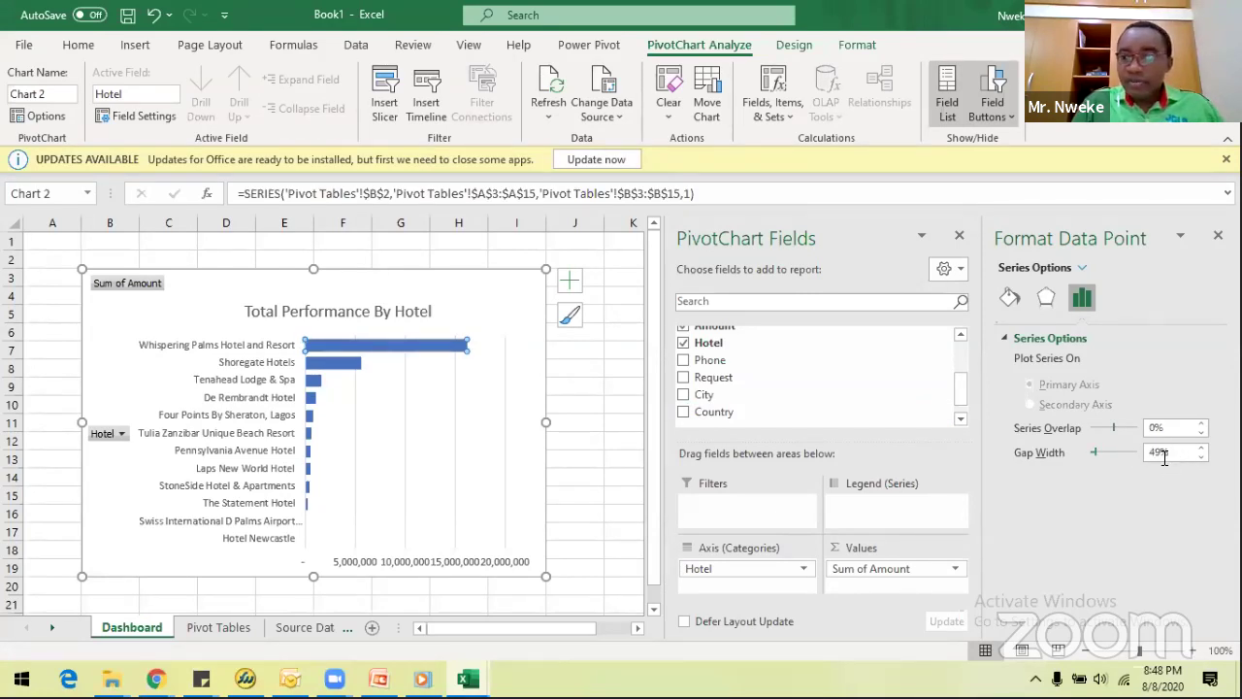
{"action": "left_click", "coordinate": [1203, 447]}
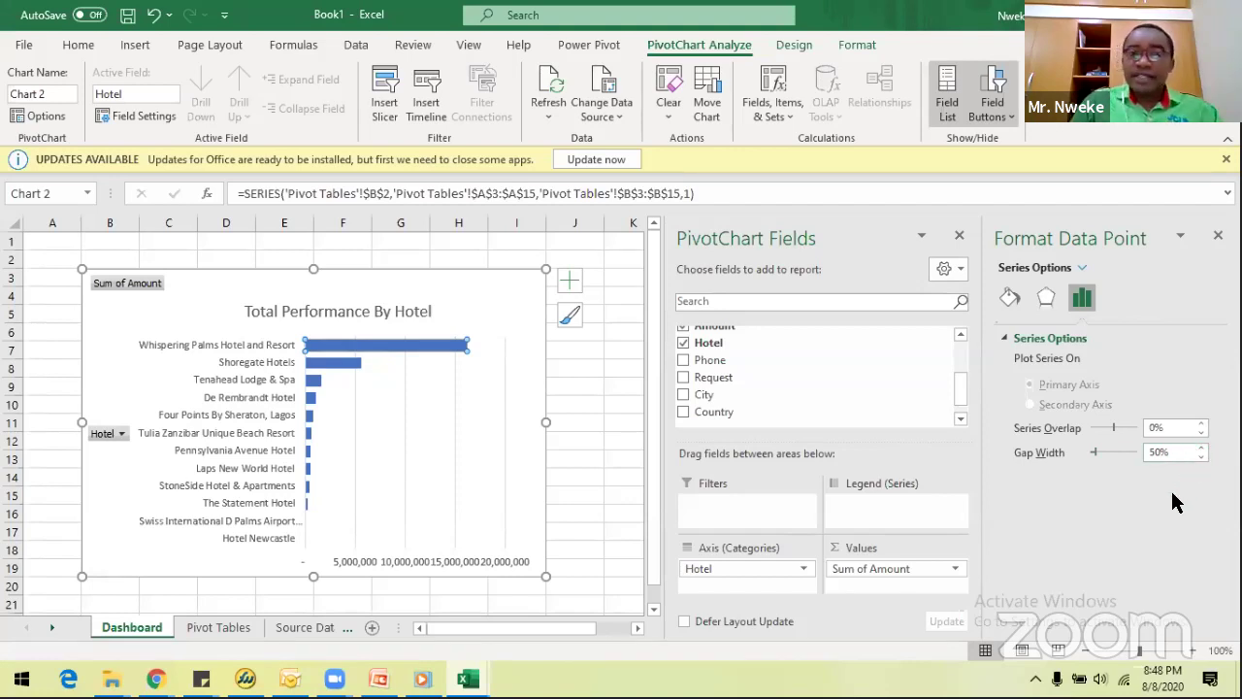
Review the series options of the Whispering Palms bar again and close the formatting pane.
{"action": "left_click", "coordinate": [391, 369]}
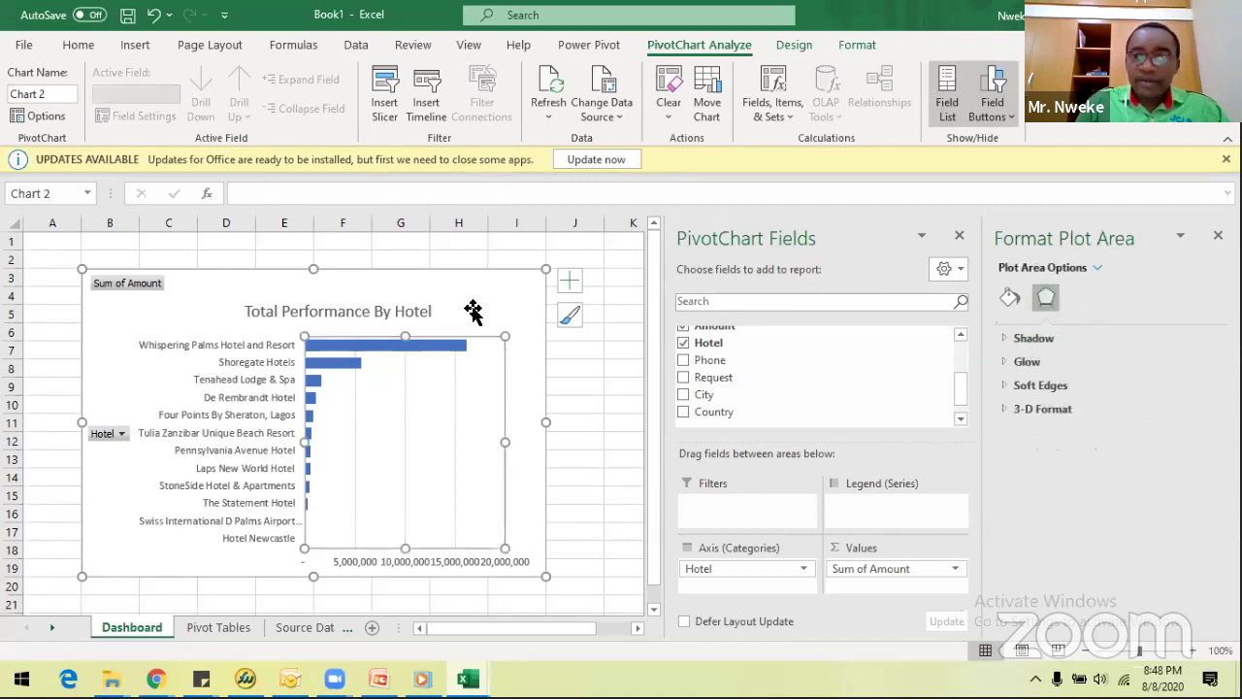
{"action": "left_click", "coordinate": [488, 285]}
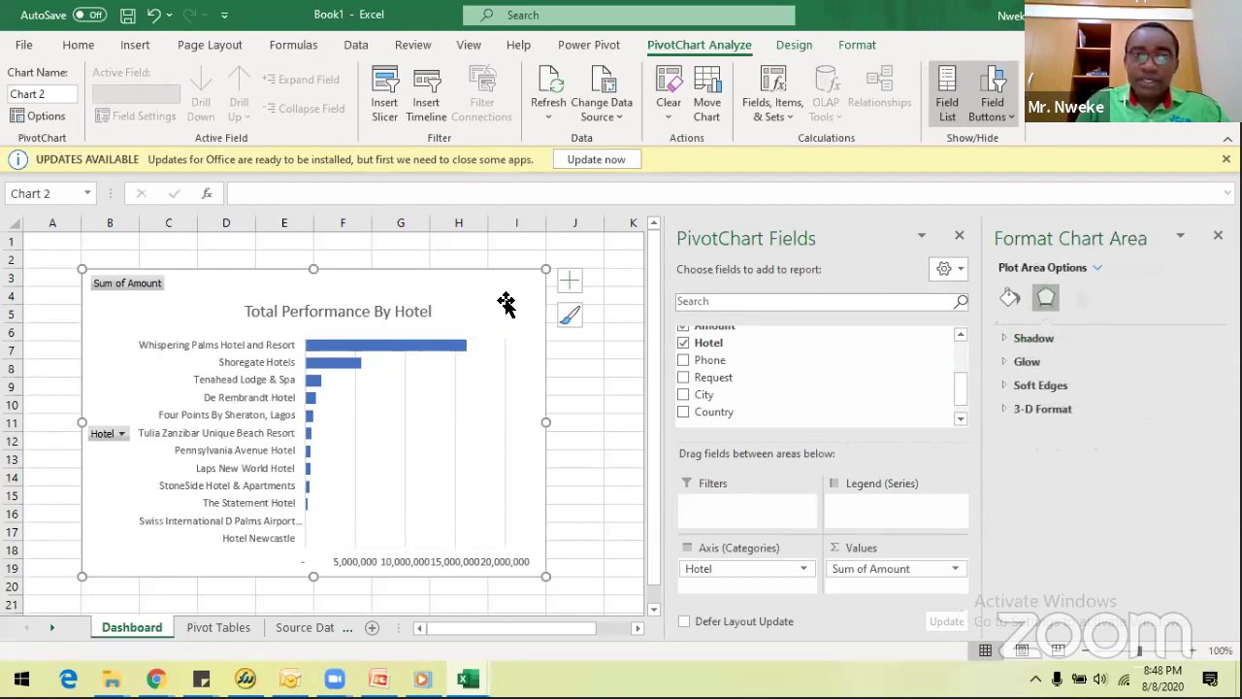
{"action": "left_click", "coordinate": [376, 351]}
{"action": "left_click", "coordinate": [377, 352]}
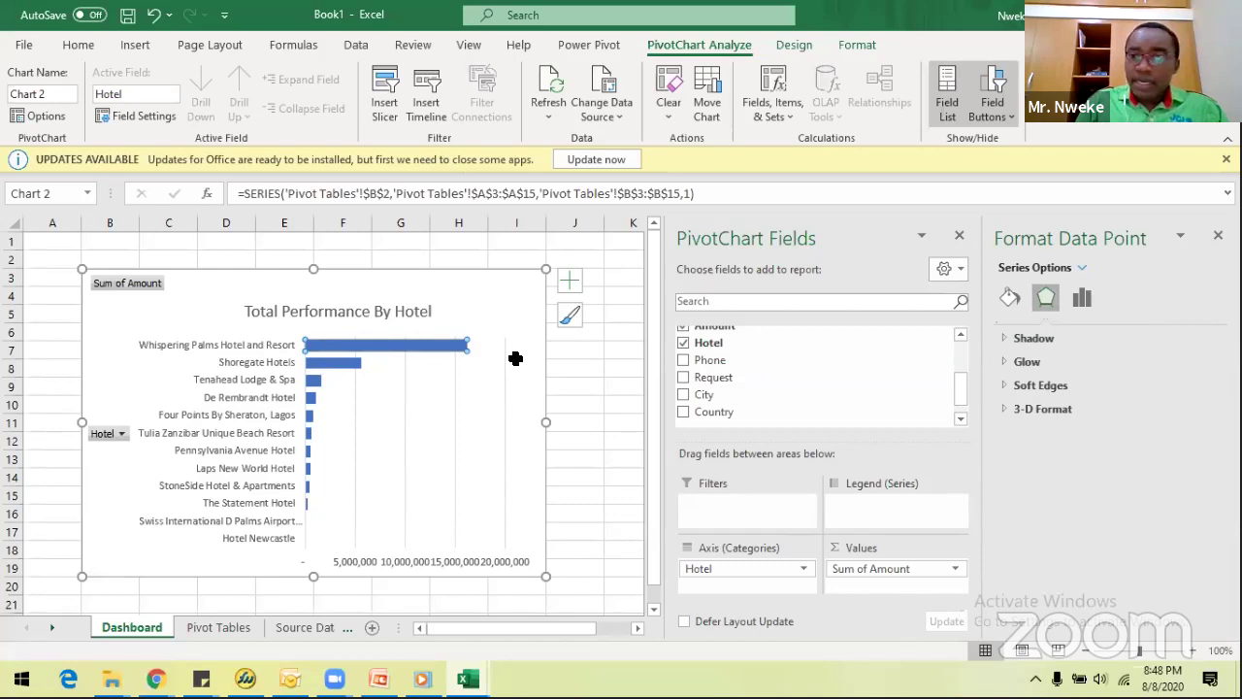
{"action": "left_click", "coordinate": [1009, 301]}
{"action": "left_click", "coordinate": [1083, 301]}
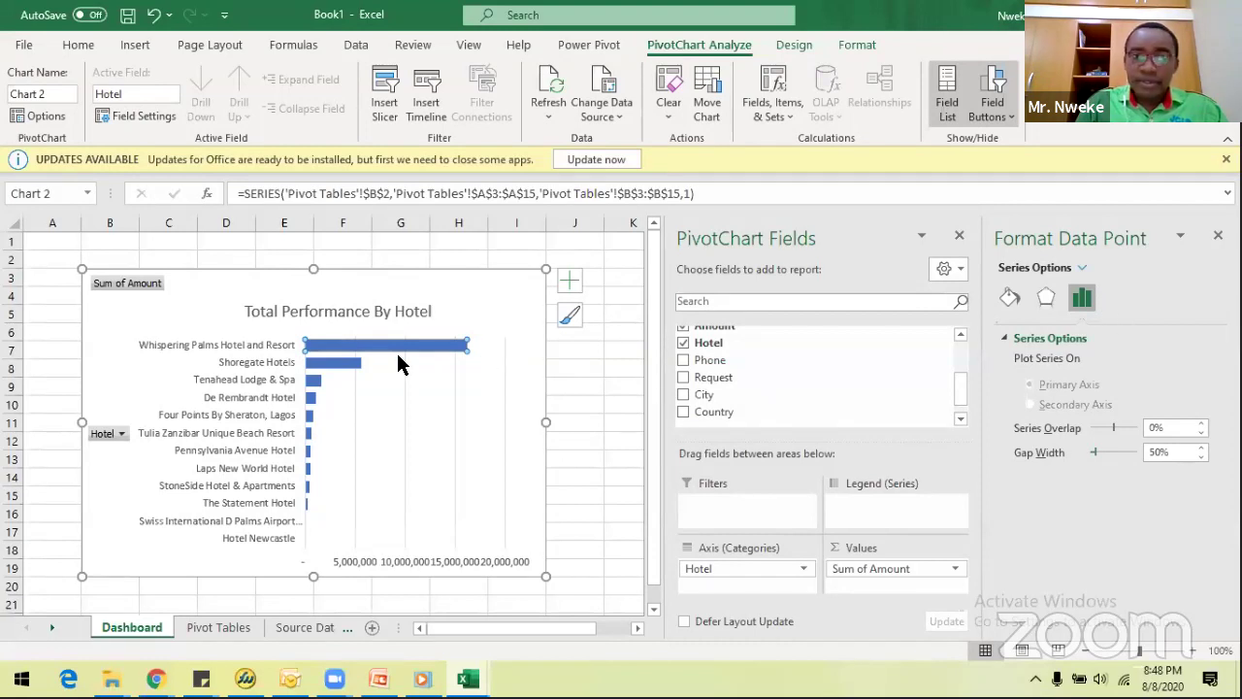
{"action": "left_click", "coordinate": [482, 318]}
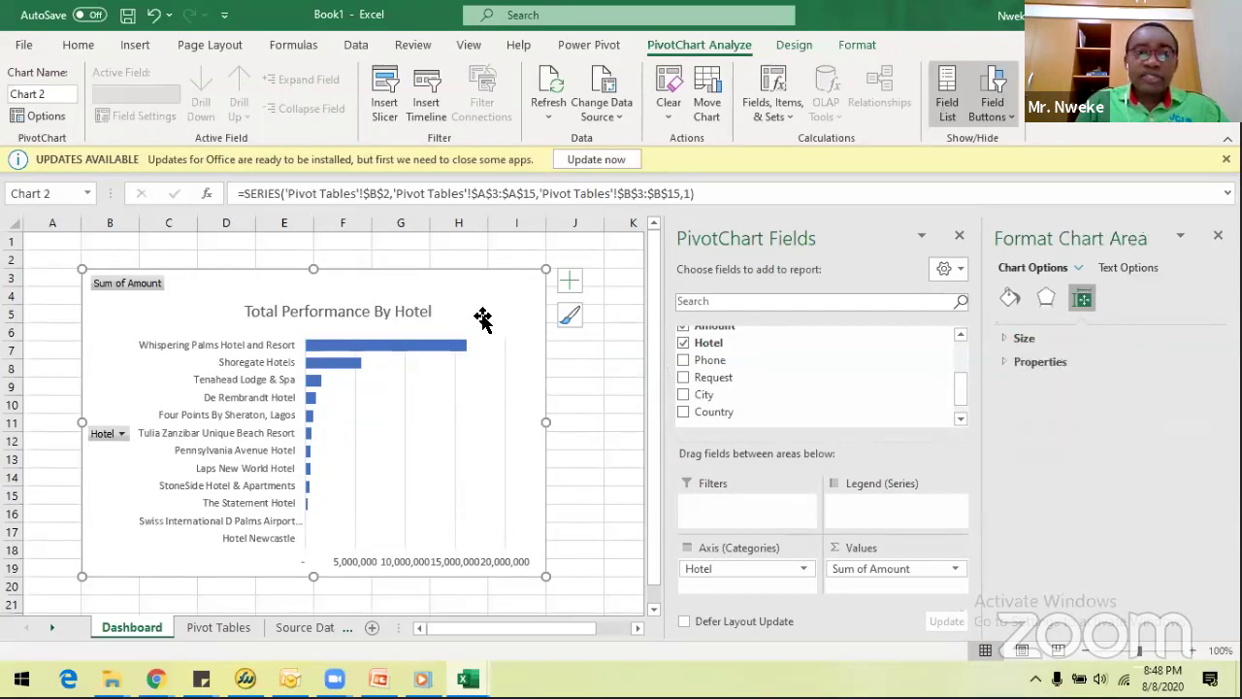
{"action": "left_click", "coordinate": [52, 330]}
{"action": "left_click", "coordinate": [1218, 235]}
{"action": "left_click_drag", "start_coordinate": [806, 297], "coordinate": [806, 313]}
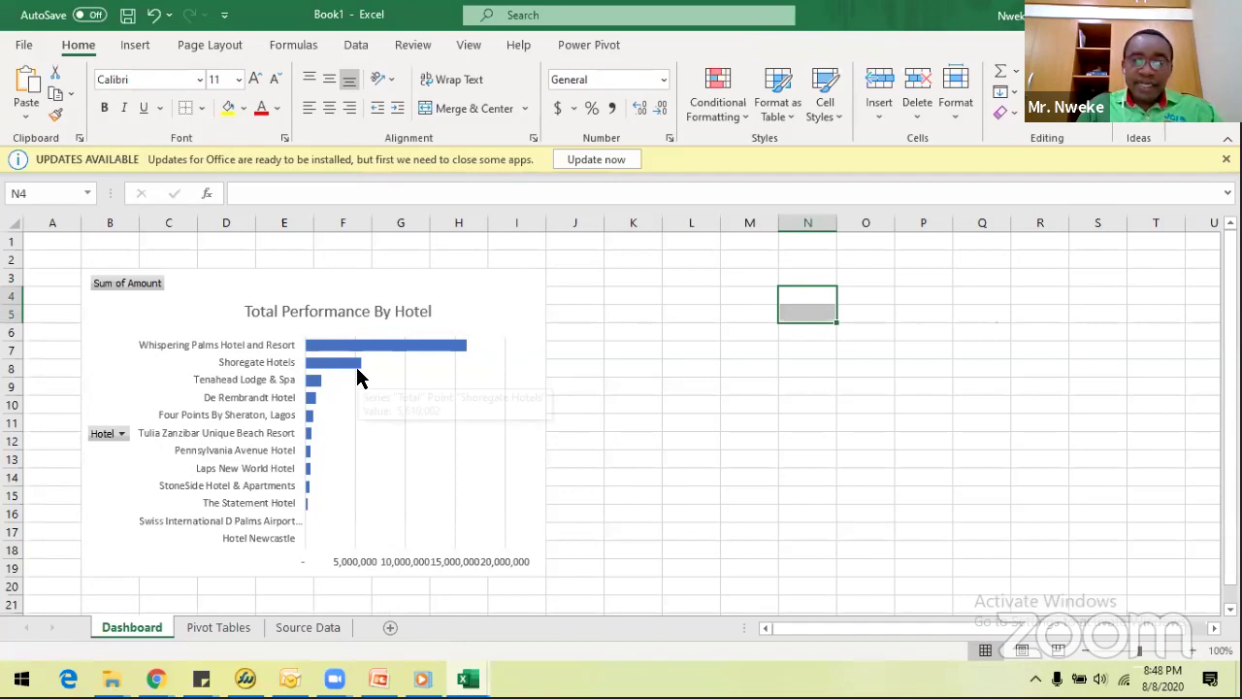
{"action": "mouse_move", "coordinate": [358, 378]}
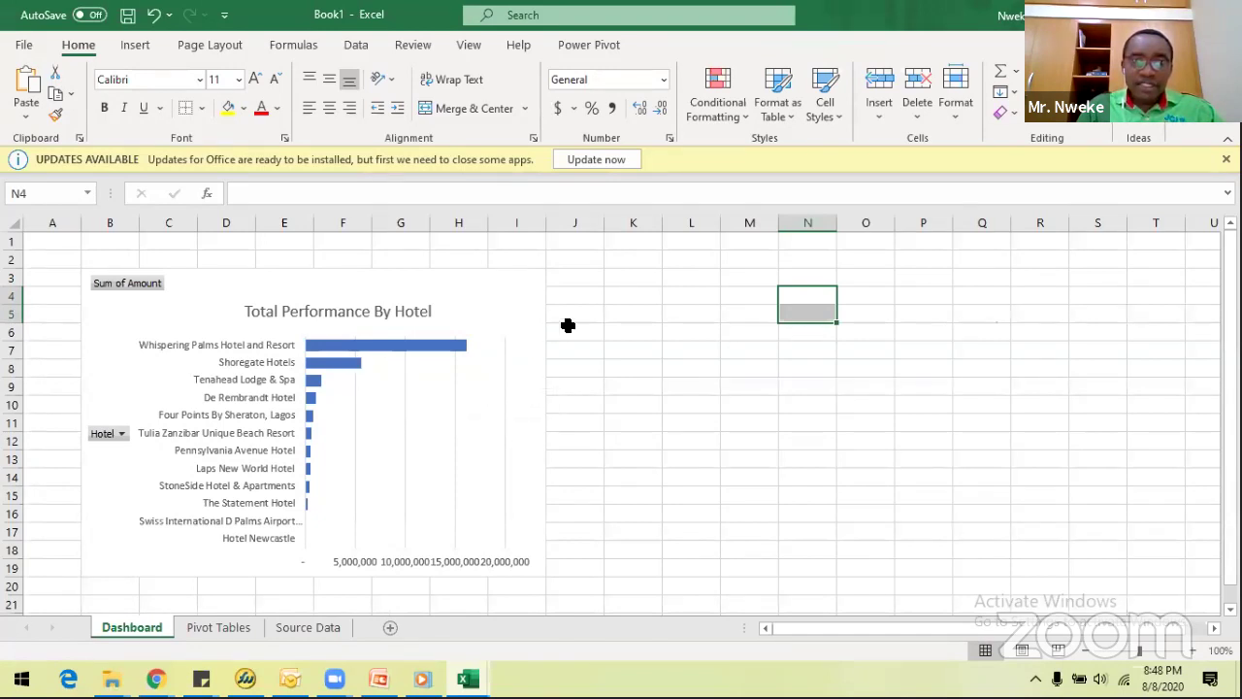
Reduce the bar PivotChart's height so that it ends at about row 18, and deselect it.
{"action": "left_click", "coordinate": [303, 573]}
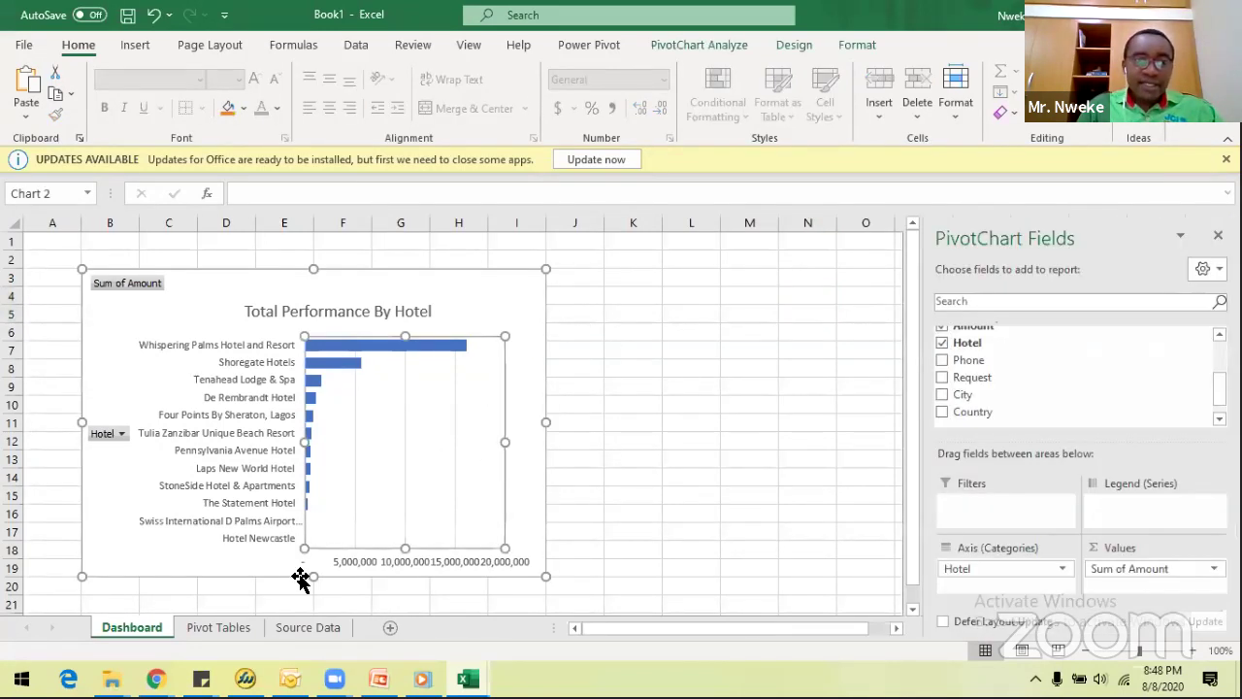
{"action": "left_click_drag", "start_coordinate": [314, 576], "coordinate": [312, 552]}
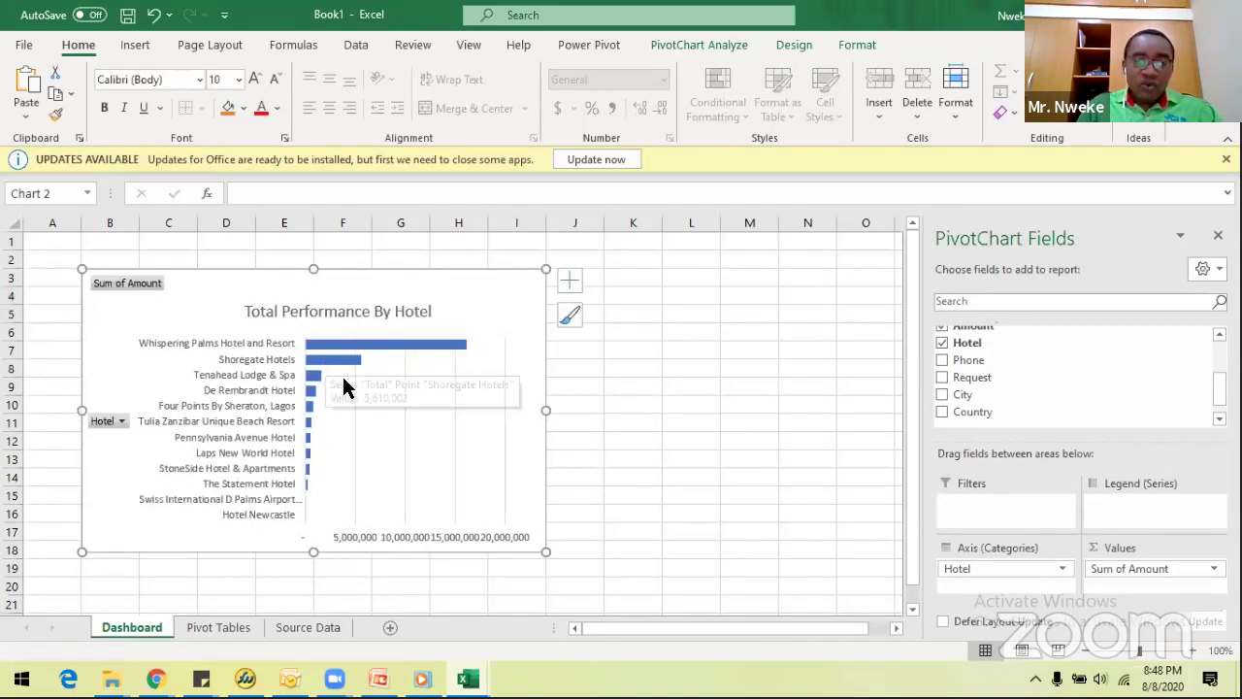
{"action": "left_click", "coordinate": [751, 370]}
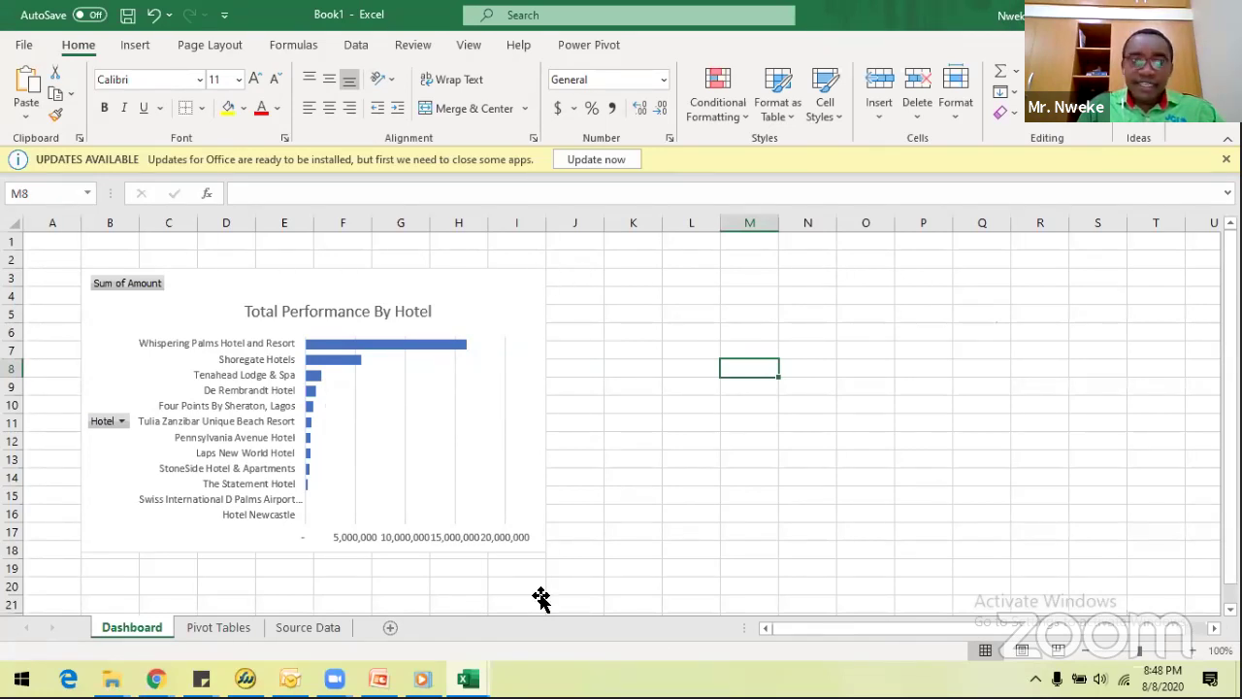
Check the Country column on the Source Data sheet and start creating another PivotTable from the SourceData table.
{"action": "scroll", "coordinate": [767, 359], "scroll_direction": "down", "scroll_amount": 1}
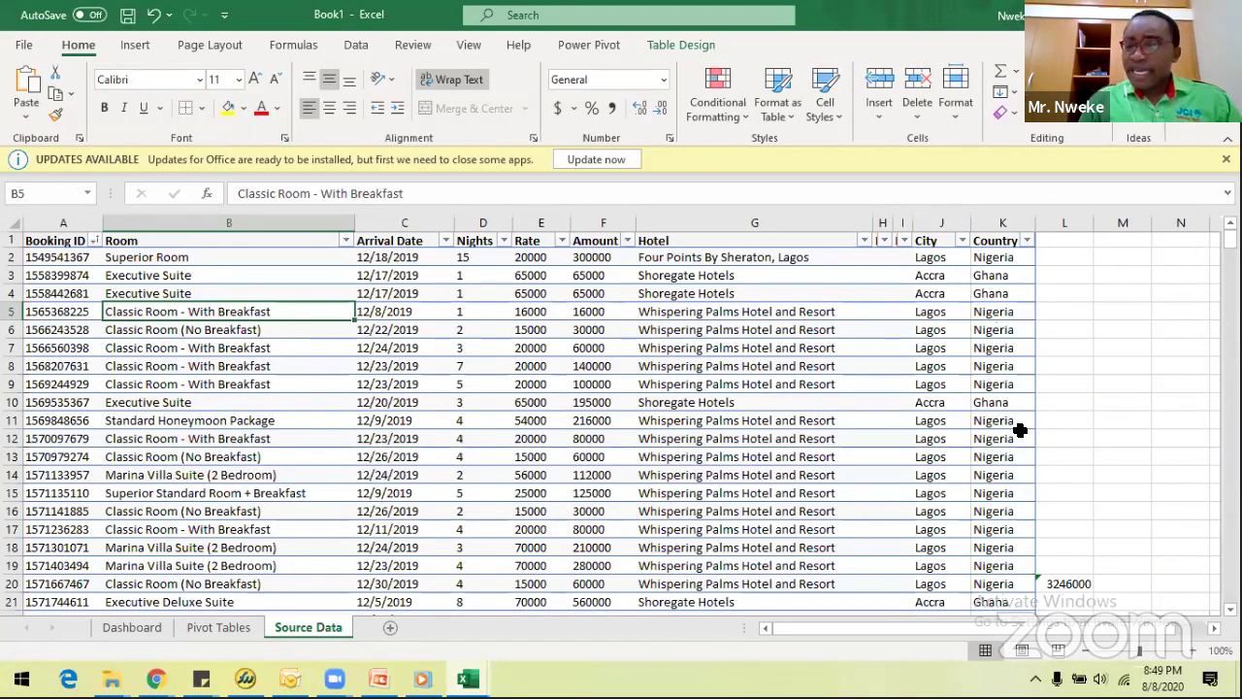
{"action": "left_click", "coordinate": [1003, 258]}
{"action": "scroll", "coordinate": [1013, 417], "scroll_direction": "down", "scroll_amount": 1}
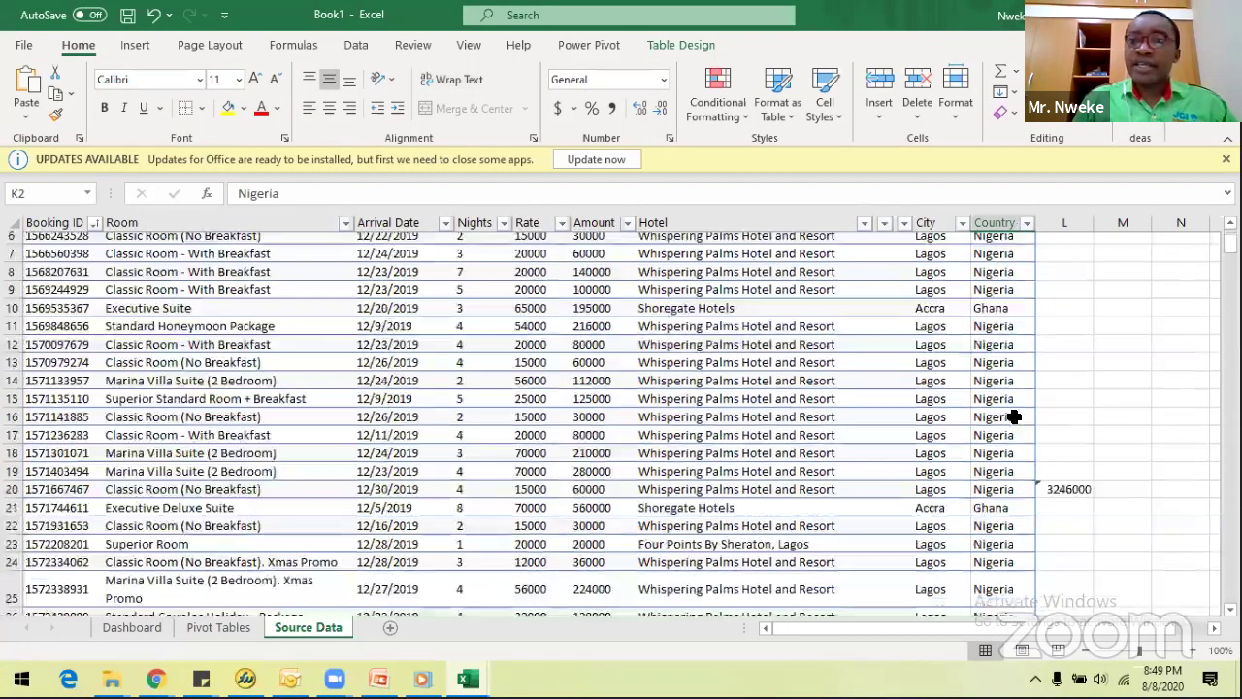
{"action": "scroll", "coordinate": [991, 272], "scroll_direction": "down", "scroll_amount": 1}
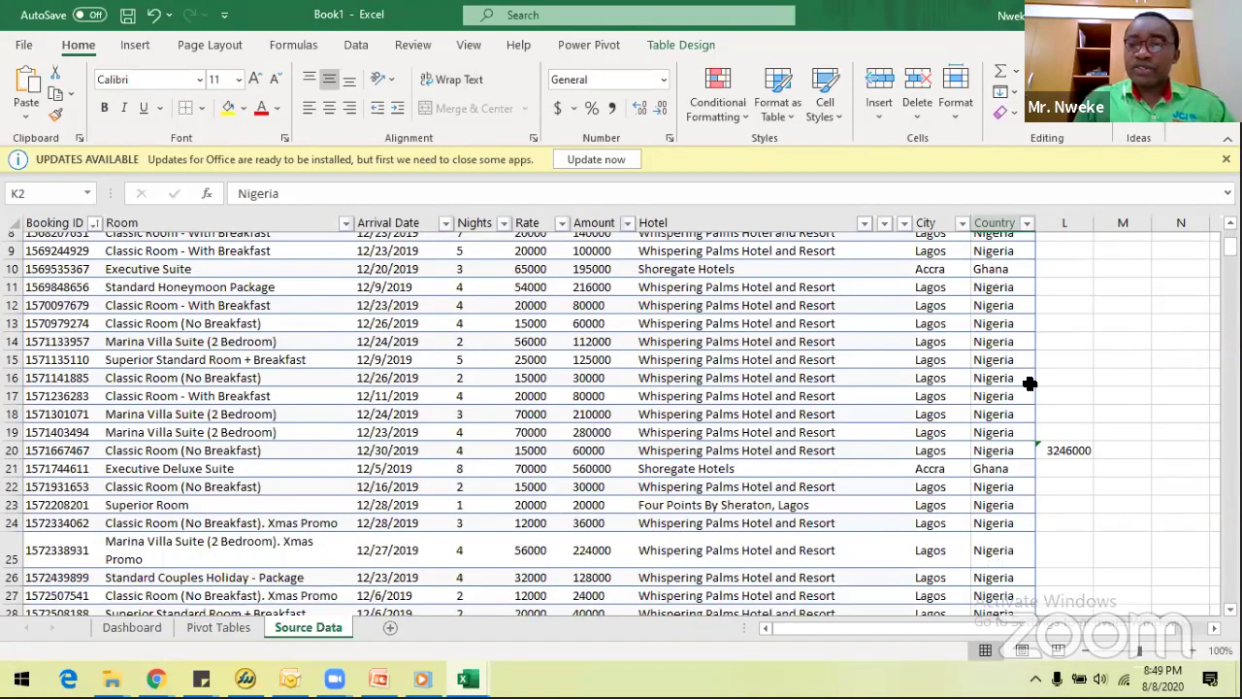
{"action": "scroll", "coordinate": [1010, 257], "scroll_direction": "up", "scroll_amount": 2}
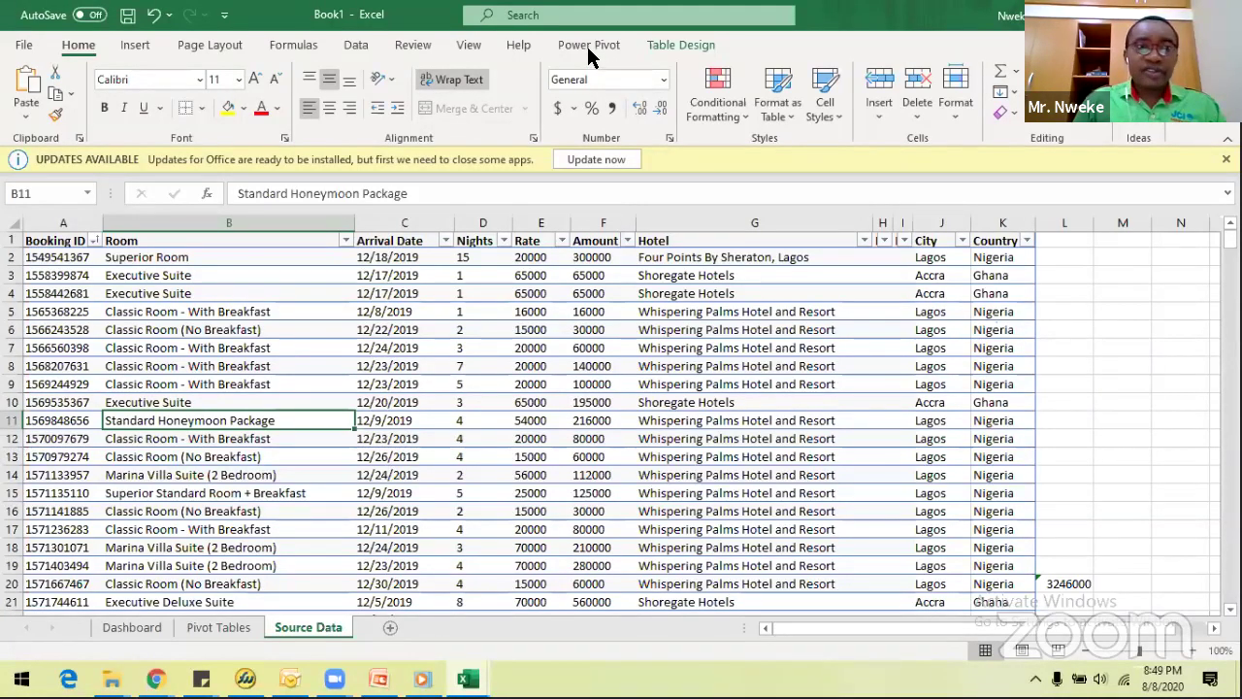
{"action": "left_click", "coordinate": [679, 47]}
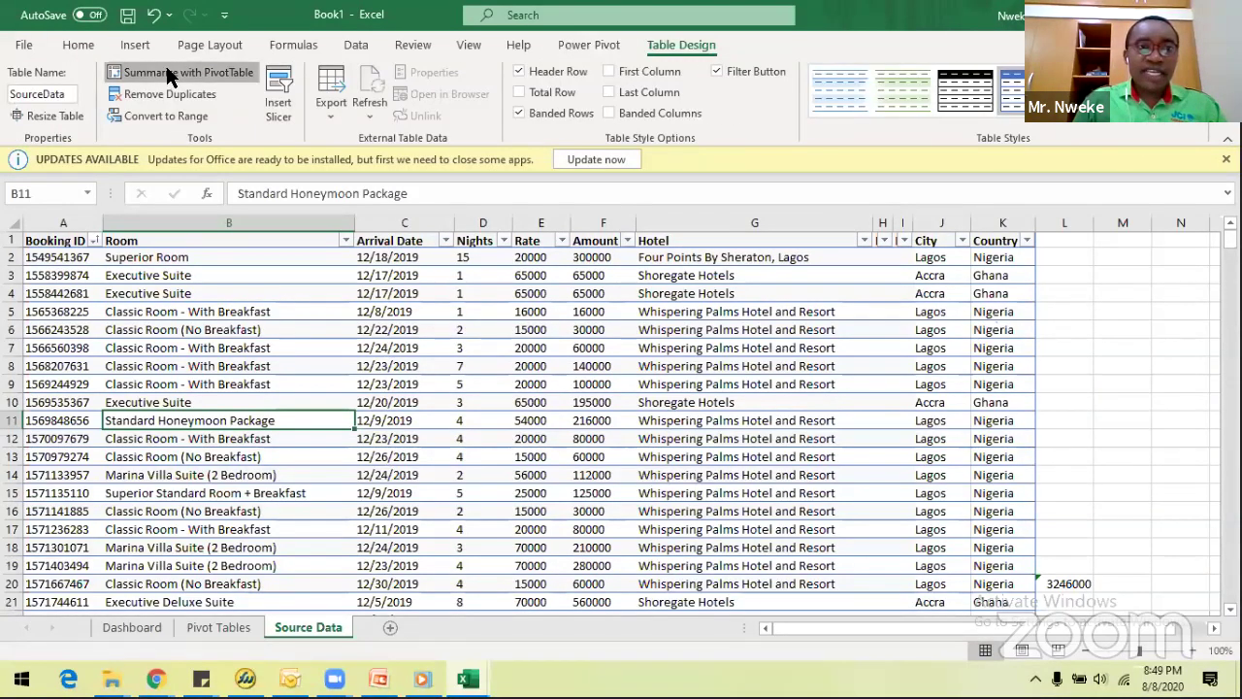
{"action": "left_click", "coordinate": [180, 72]}
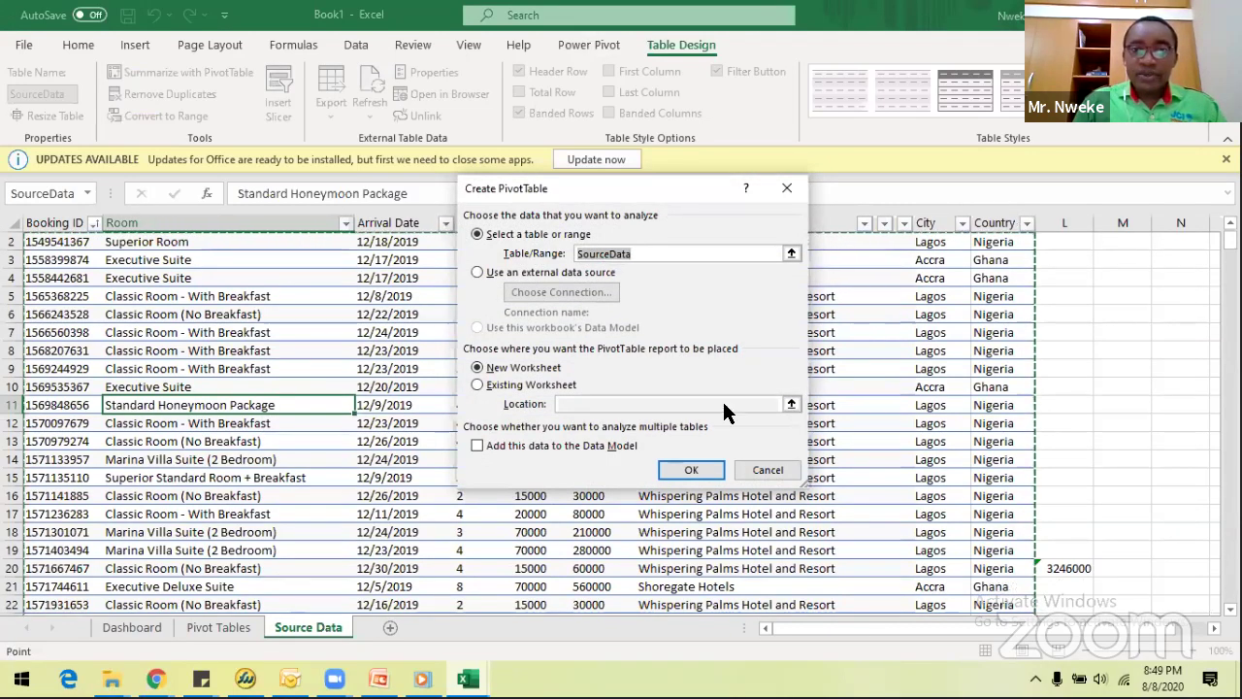
Create a PivotTable from SourceData, placed at cell D2 of the existing Pivot Tables worksheet.
{"action": "left_click", "coordinate": [792, 403]}
{"action": "left_click", "coordinate": [220, 629]}
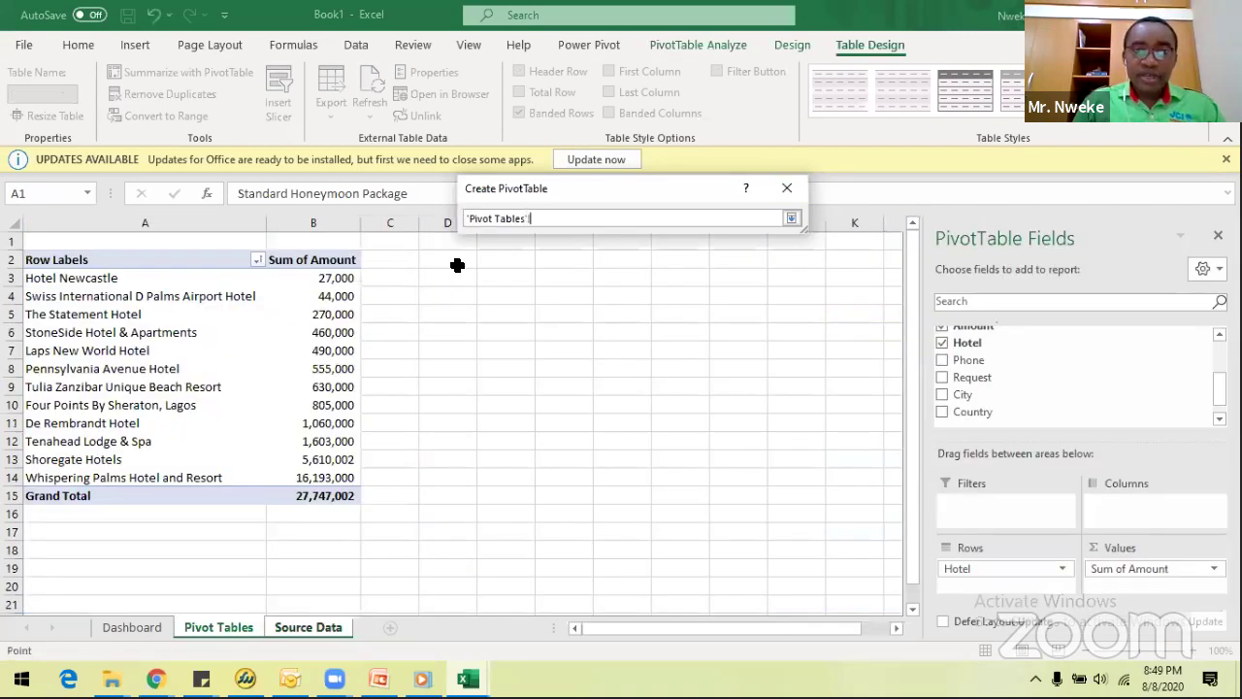
{"action": "left_click", "coordinate": [457, 265]}
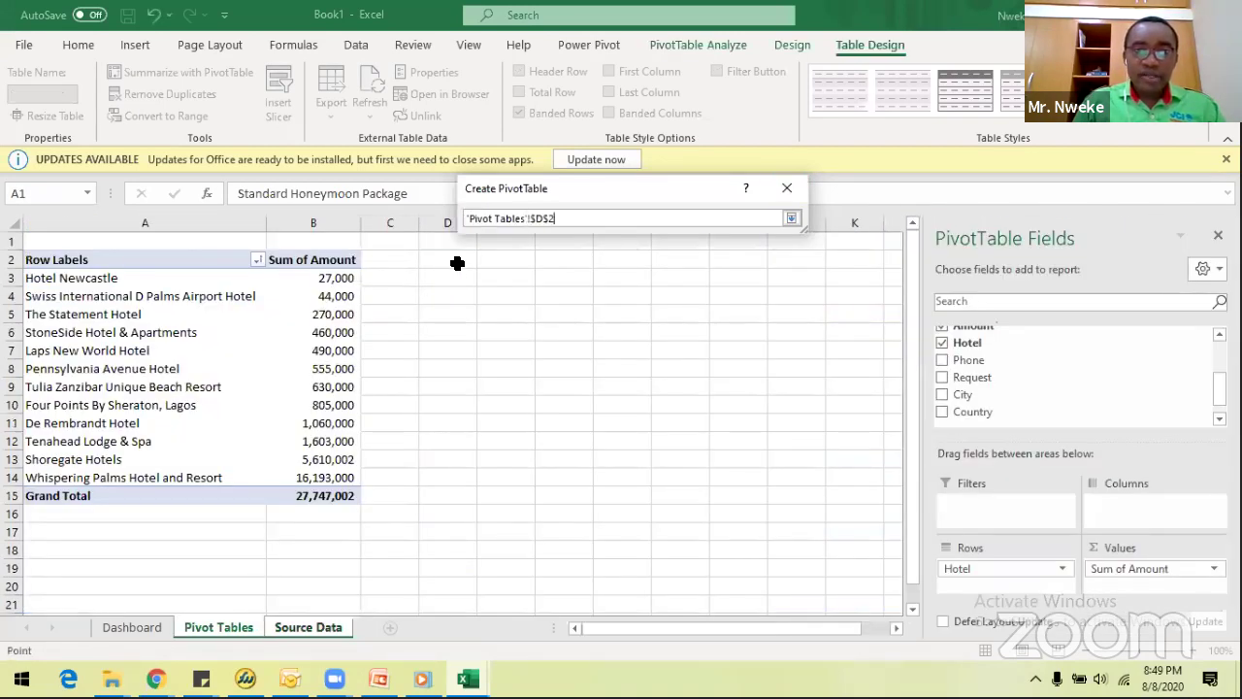
{"action": "left_click", "coordinate": [791, 219]}
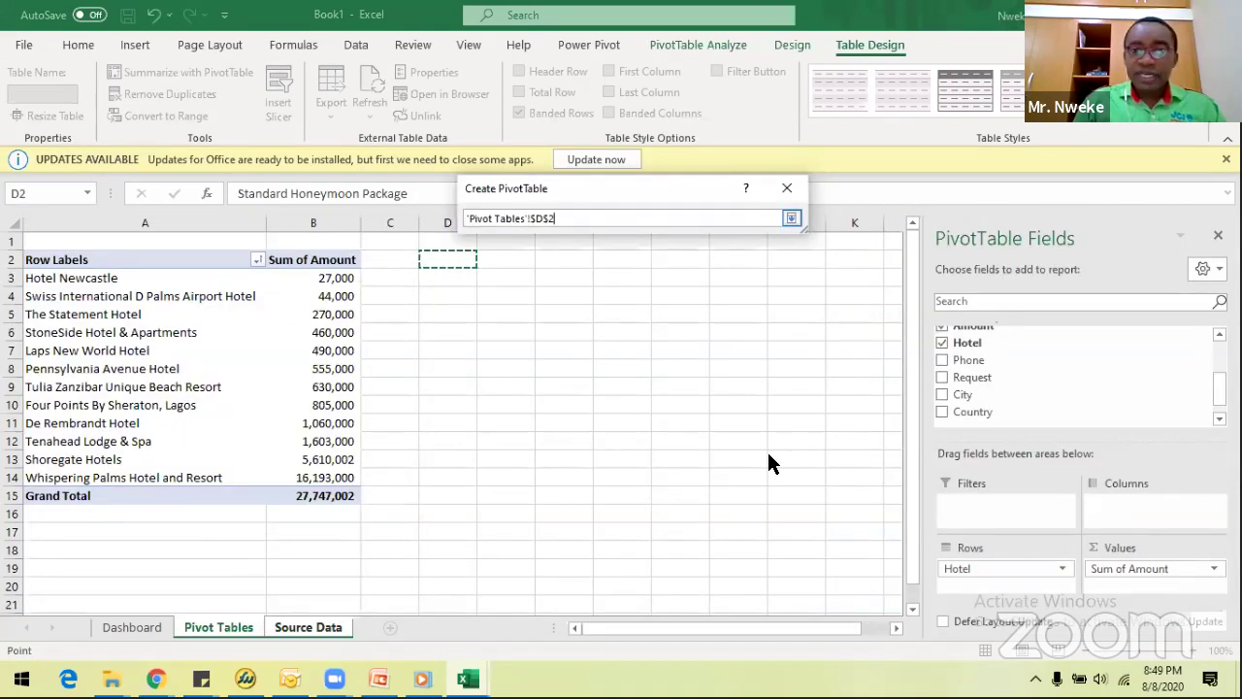
{"action": "left_click", "coordinate": [695, 471]}
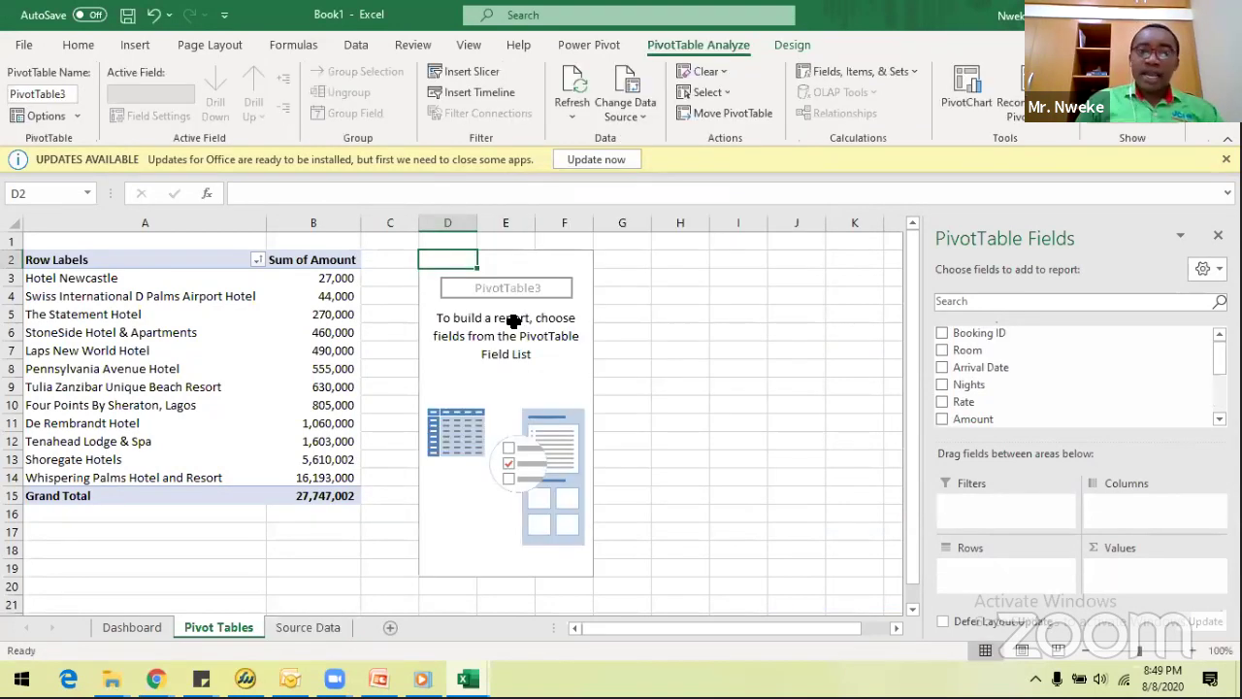
Rename the new empty PivotTable as CountyTotals.
{"action": "left_click", "coordinate": [511, 351]}
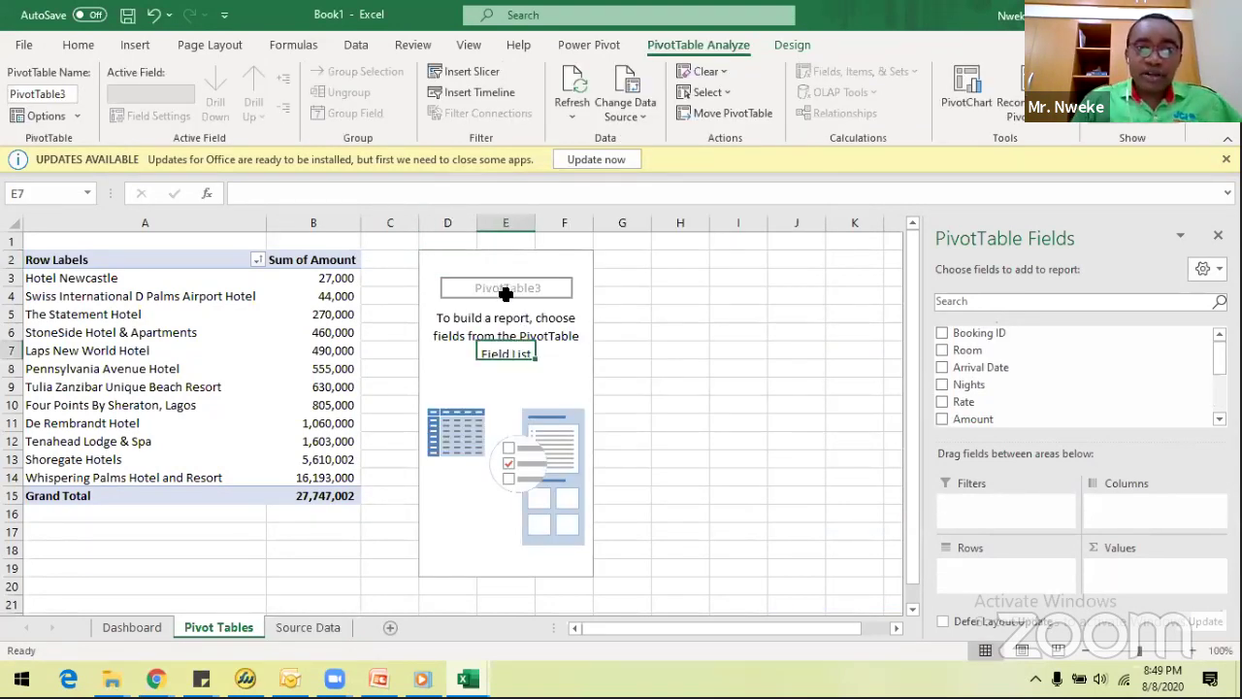
{"action": "left_click", "coordinate": [70, 96]}
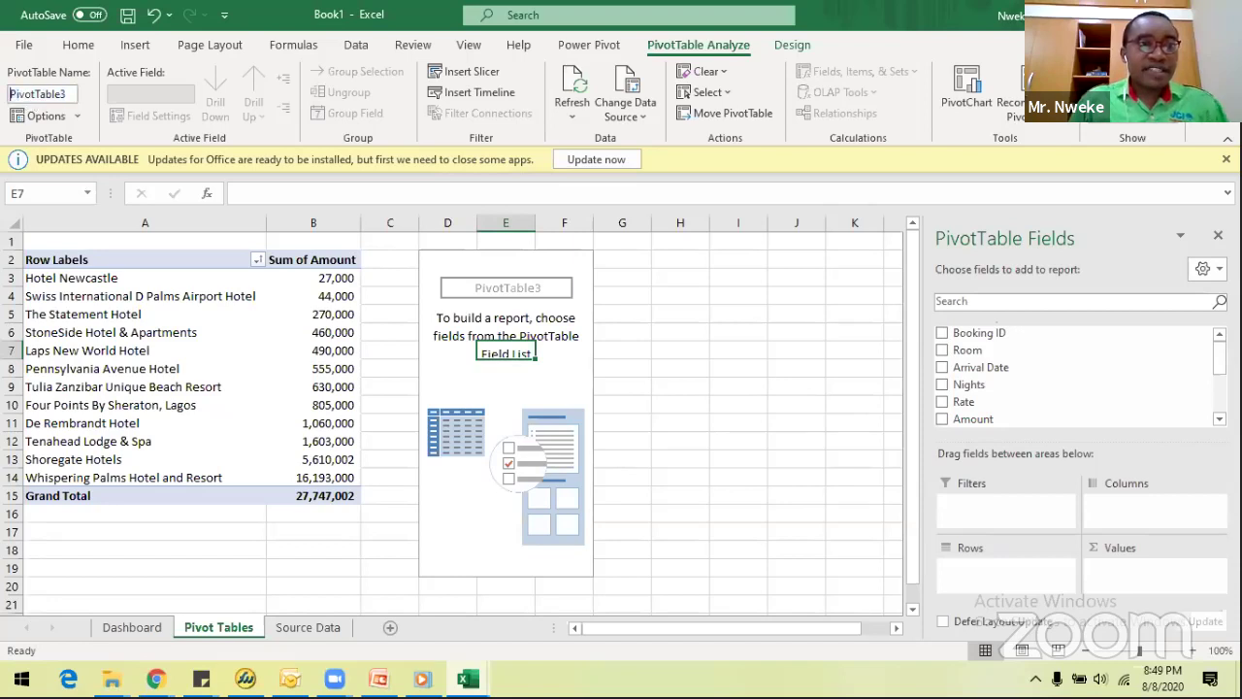
{"action": "double_click", "coordinate": [68, 89]}
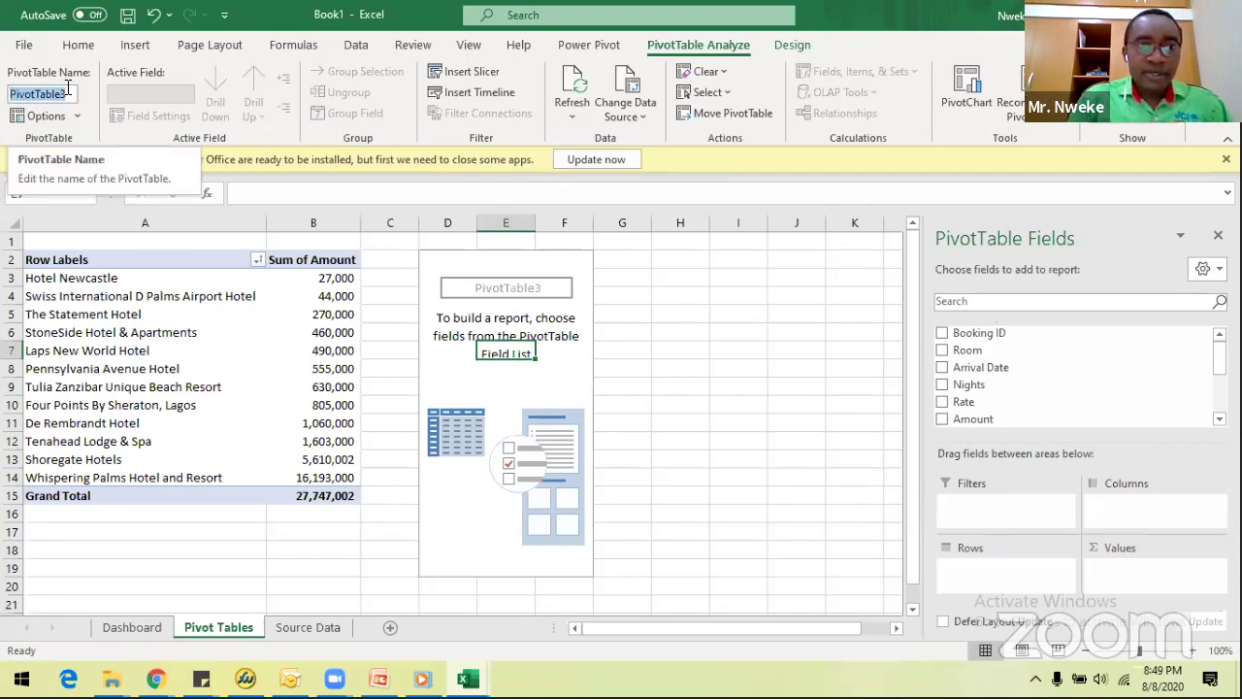
{"action": "type", "text": "CountyTot"}
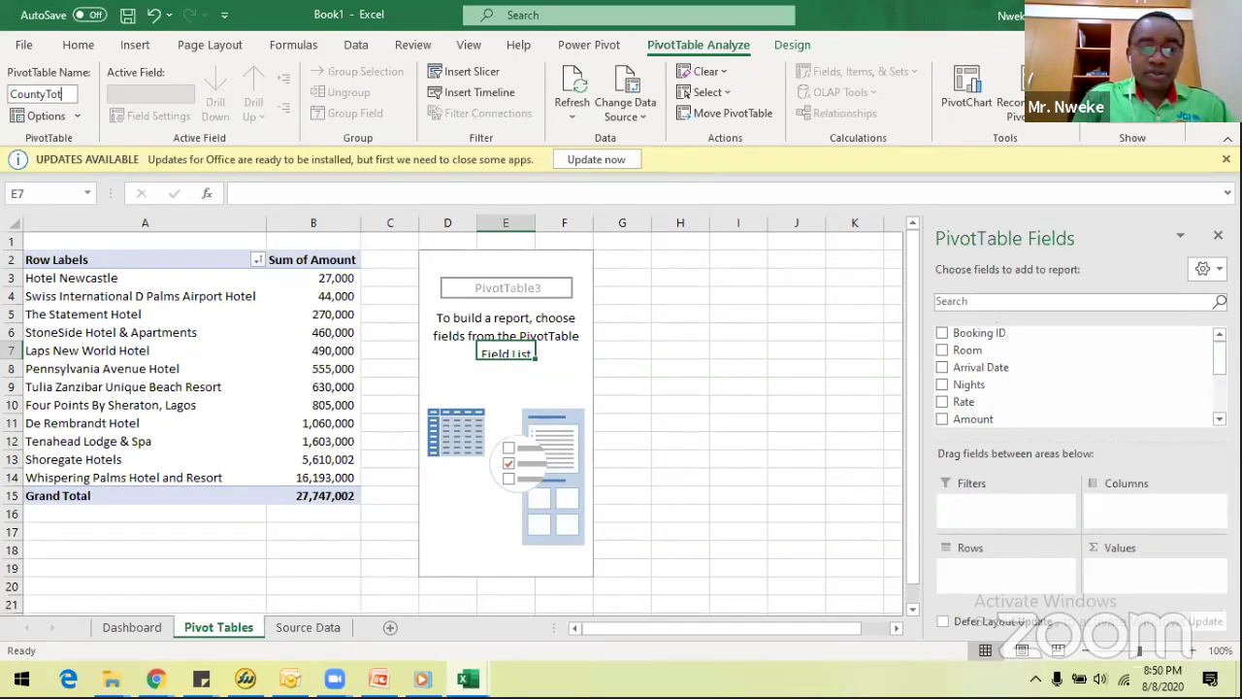
{"action": "type", "text": "als"}
{"action": "key", "text": "Return"}
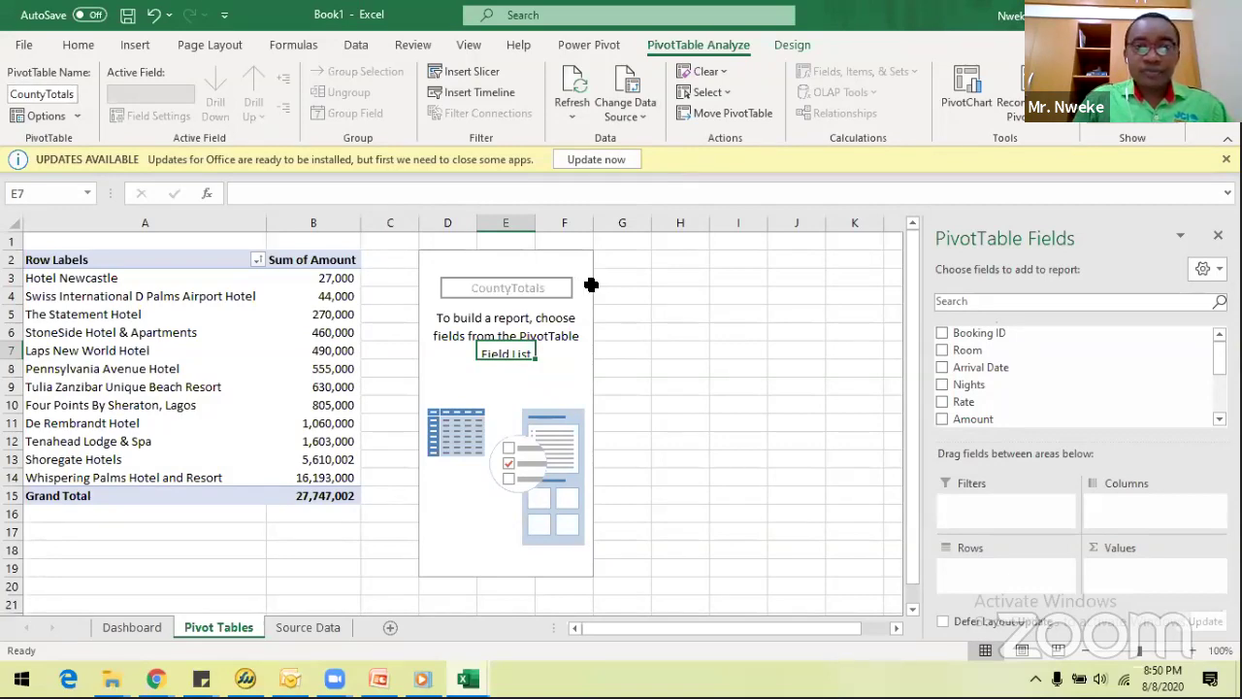
Add Country to the rows and Amount to the values of the CountyTotals PivotTable.
{"action": "left_click", "coordinate": [541, 347]}
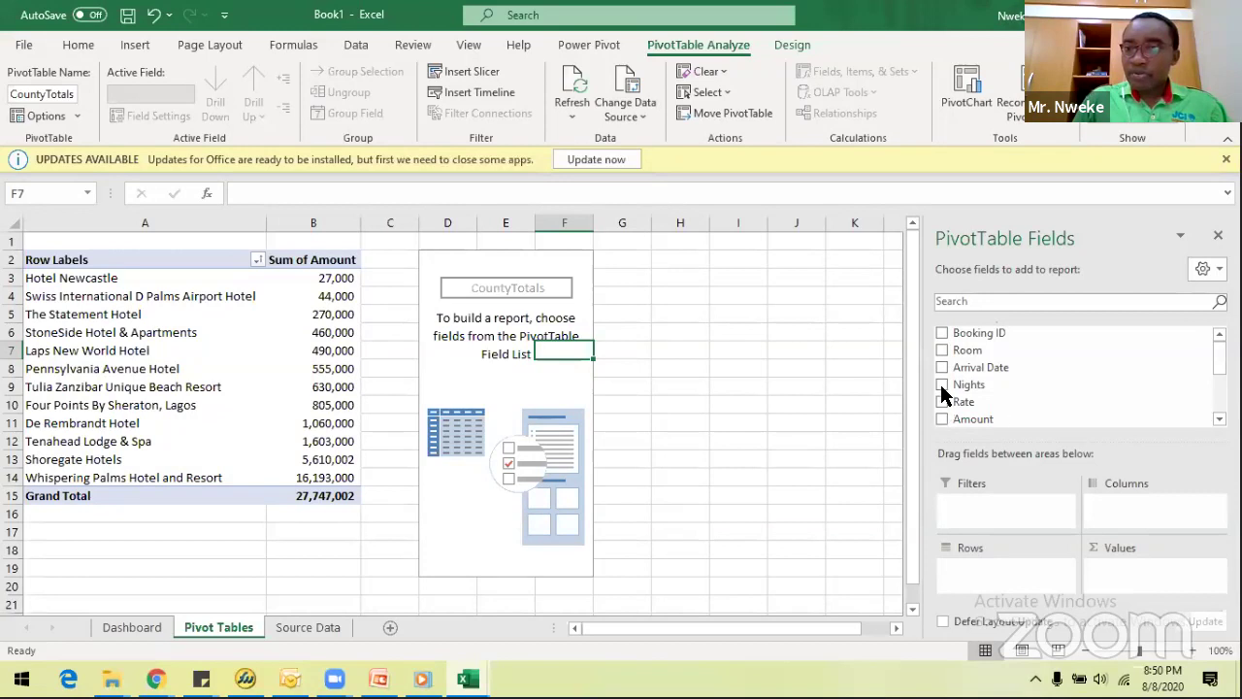
{"action": "scroll", "coordinate": [973, 397], "scroll_direction": "down", "scroll_amount": 5}
{"action": "left_click_drag", "start_coordinate": [973, 393], "coordinate": [986, 567]}
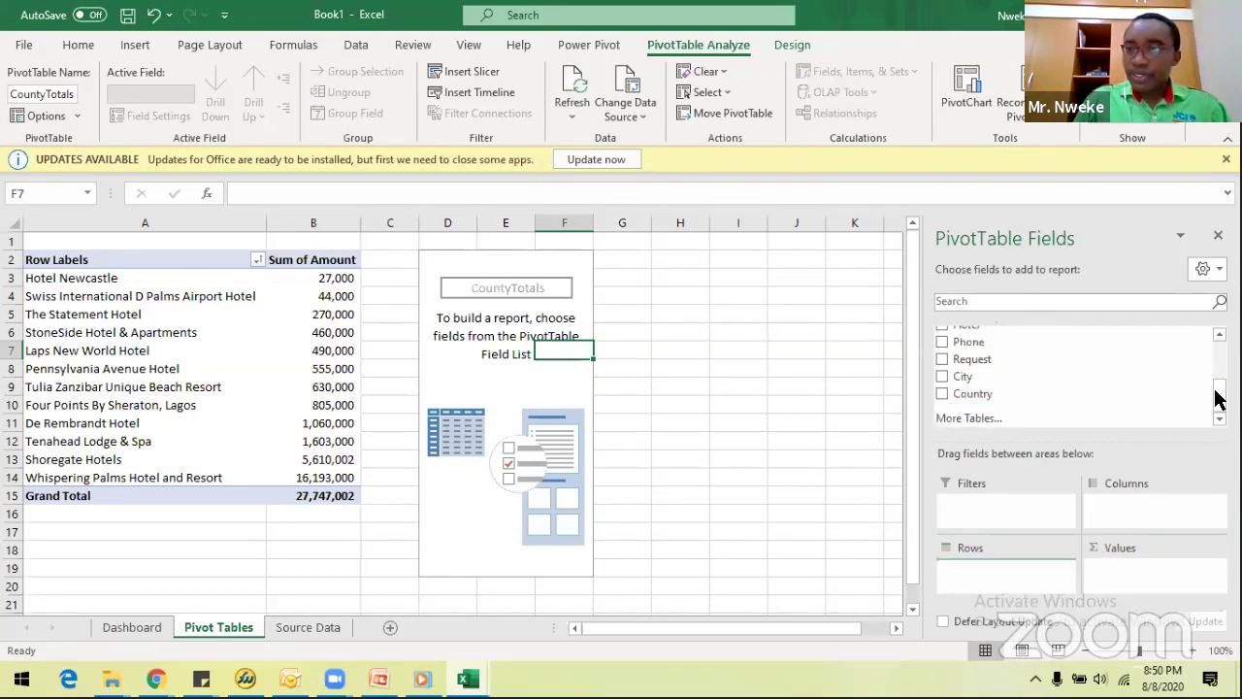
{"action": "scroll", "coordinate": [1218, 398], "scroll_direction": "up", "scroll_amount": 3}
{"action": "left_click_drag", "start_coordinate": [968, 352], "coordinate": [1129, 573]}
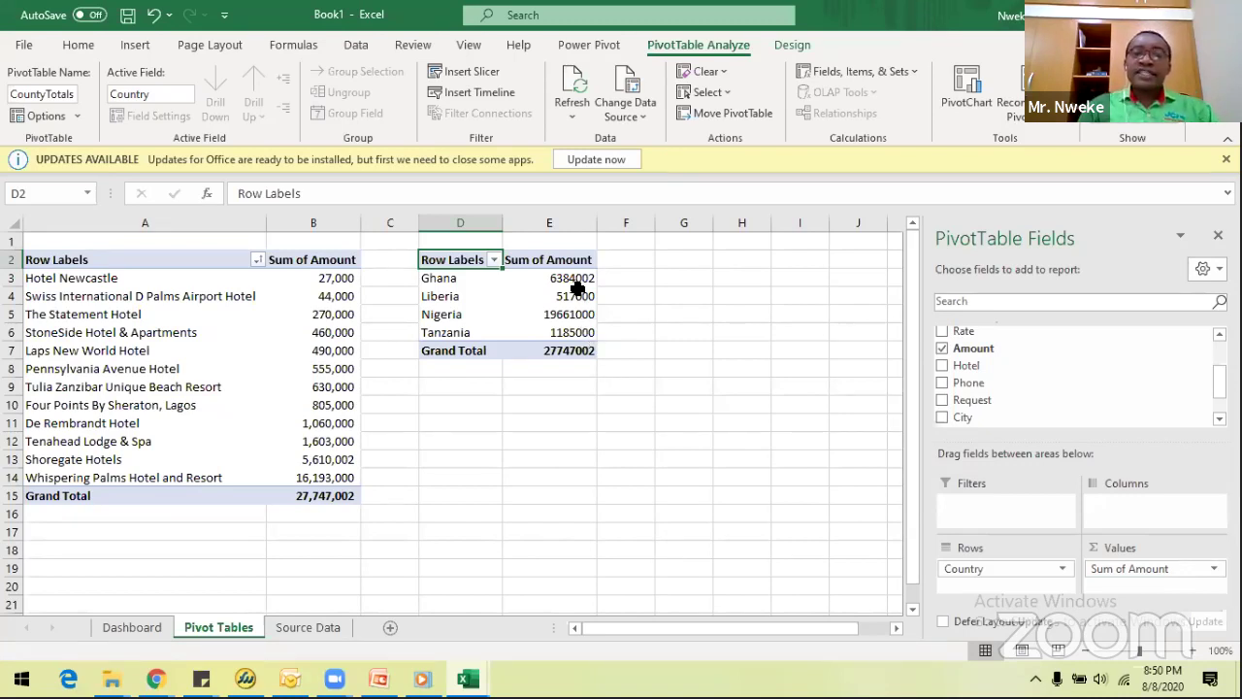
Format the country PivotTable's Sum of Amount values, including the grand total, with thousands separators and no decimals.
{"action": "mouse_move", "coordinate": [570, 278]}
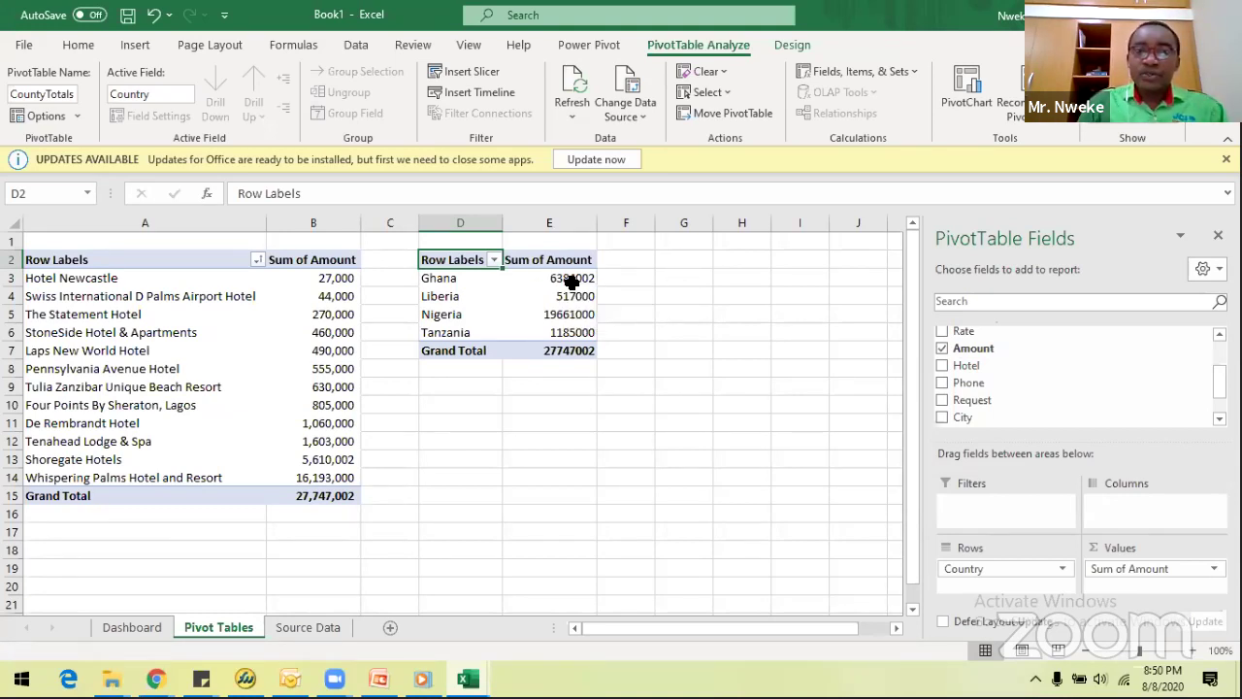
{"action": "left_click", "coordinate": [569, 277]}
{"action": "left_click", "coordinate": [545, 259]}
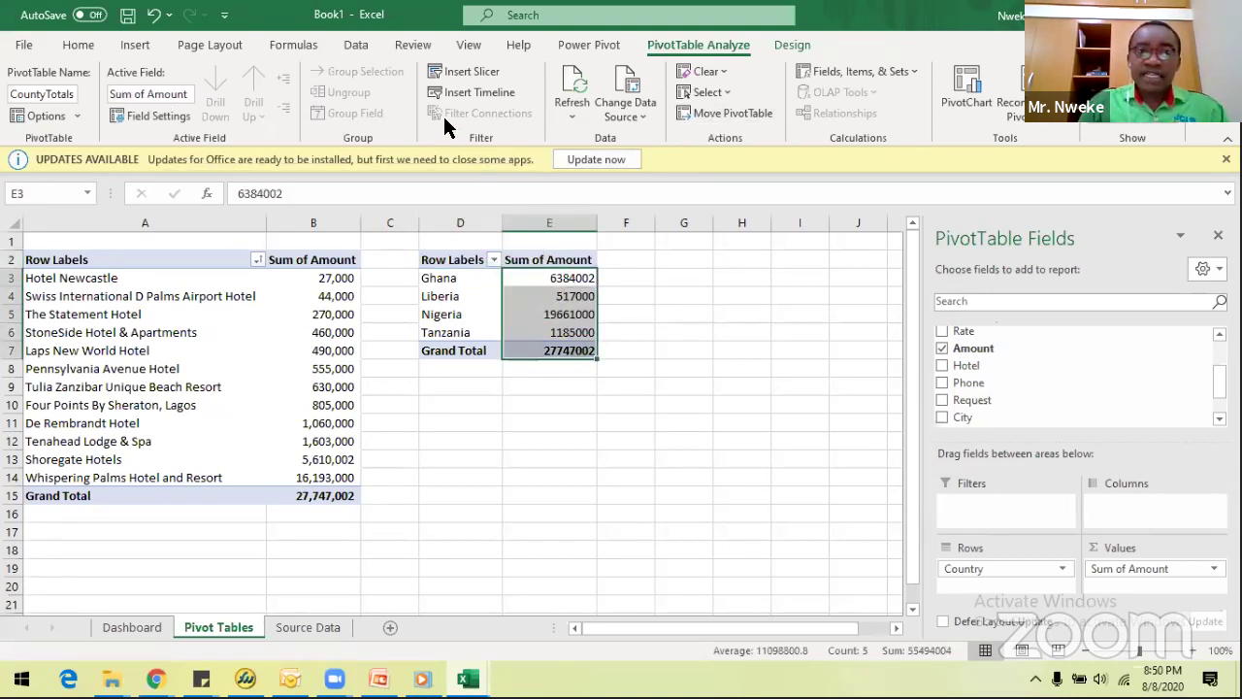
{"action": "left_click", "coordinate": [94, 45]}
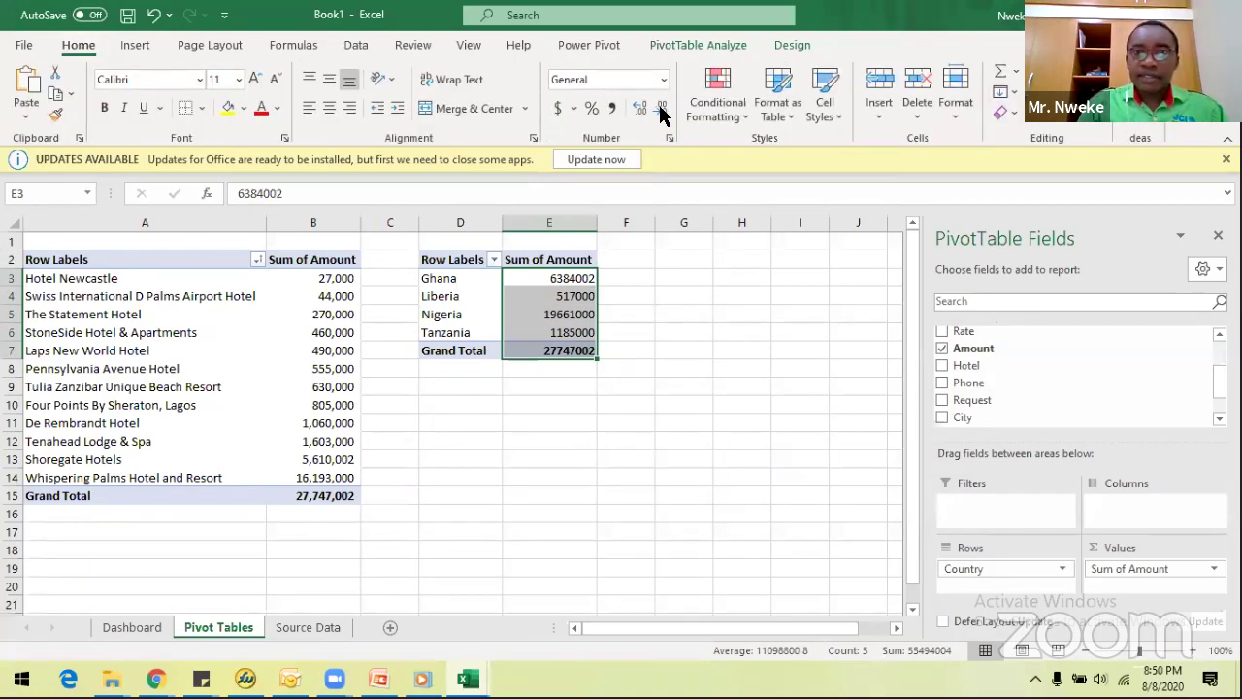
{"action": "left_click", "coordinate": [660, 112]}
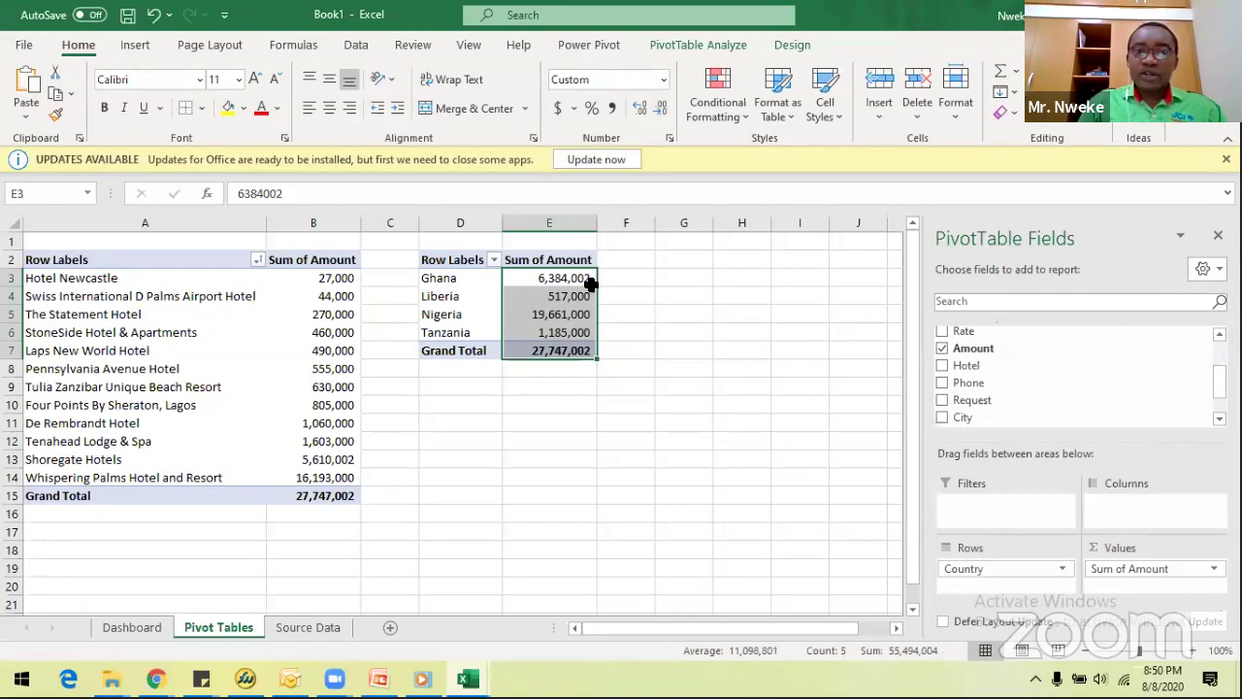
{"action": "key", "text": "Right"}
{"action": "key", "text": "Down"}
{"action": "key", "text": "Down"}
{"action": "key", "text": "Down"}
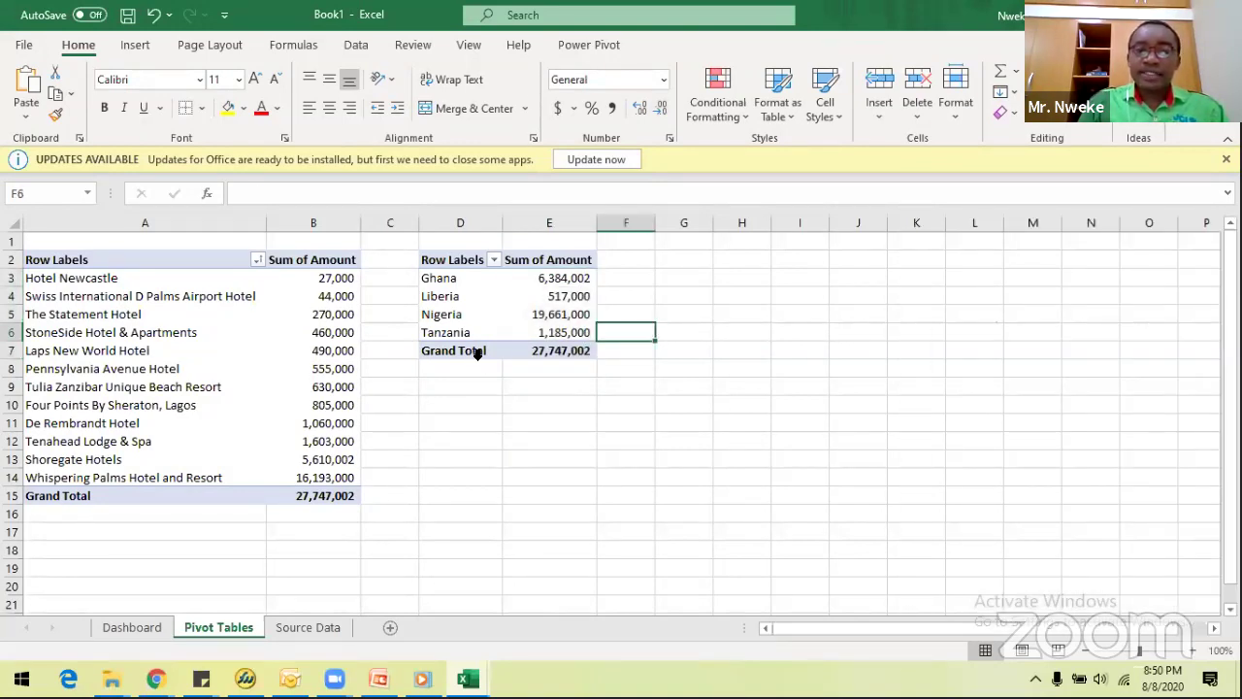
Insert a standard pie PivotChart based on the country totals PivotTable.
{"action": "left_click", "coordinate": [455, 300]}
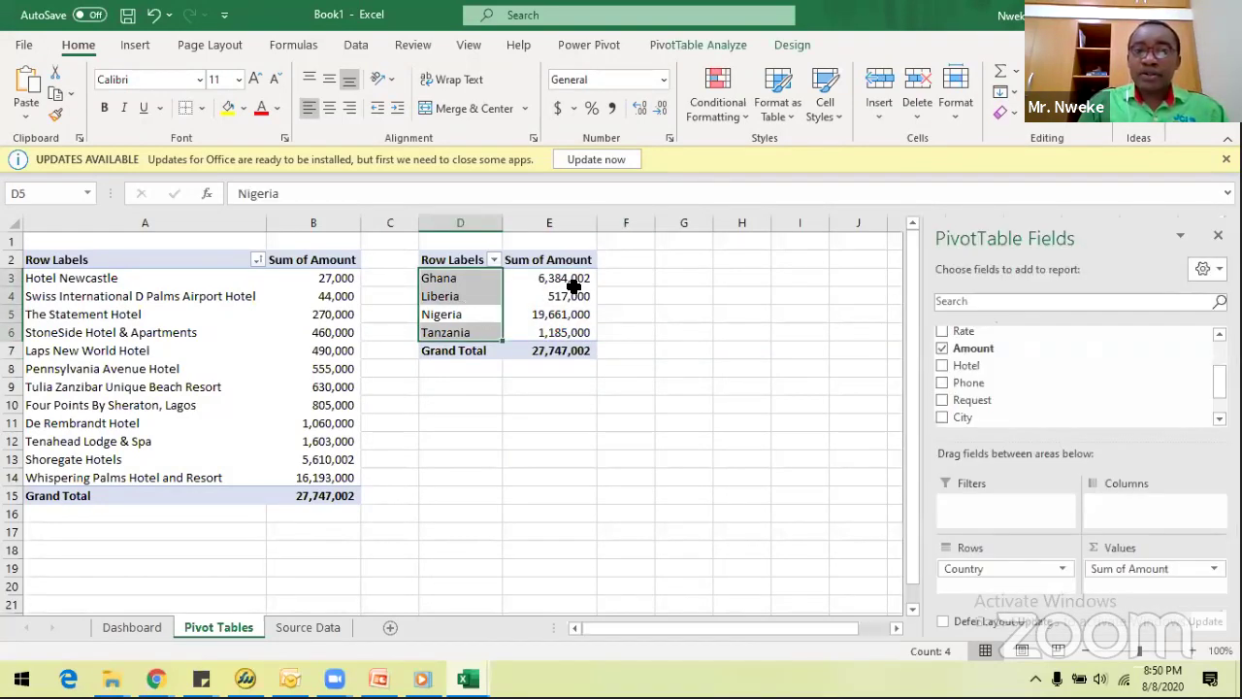
{"action": "left_click", "coordinate": [557, 297]}
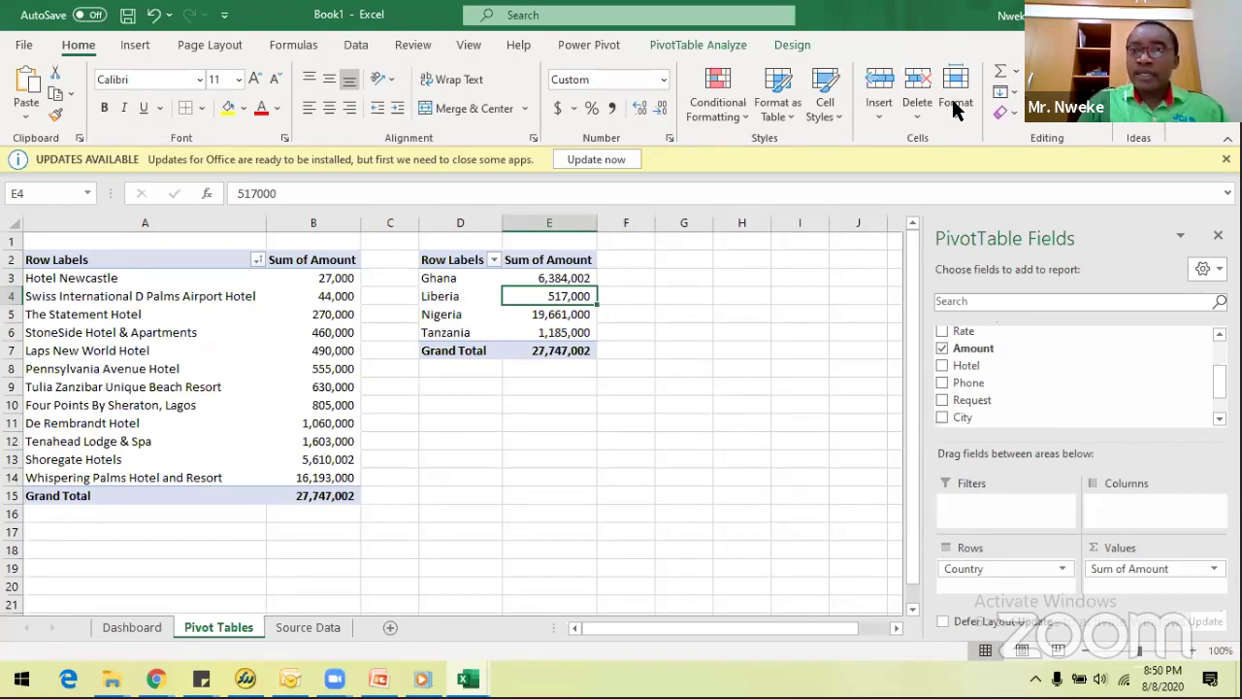
{"action": "left_click", "coordinate": [713, 47]}
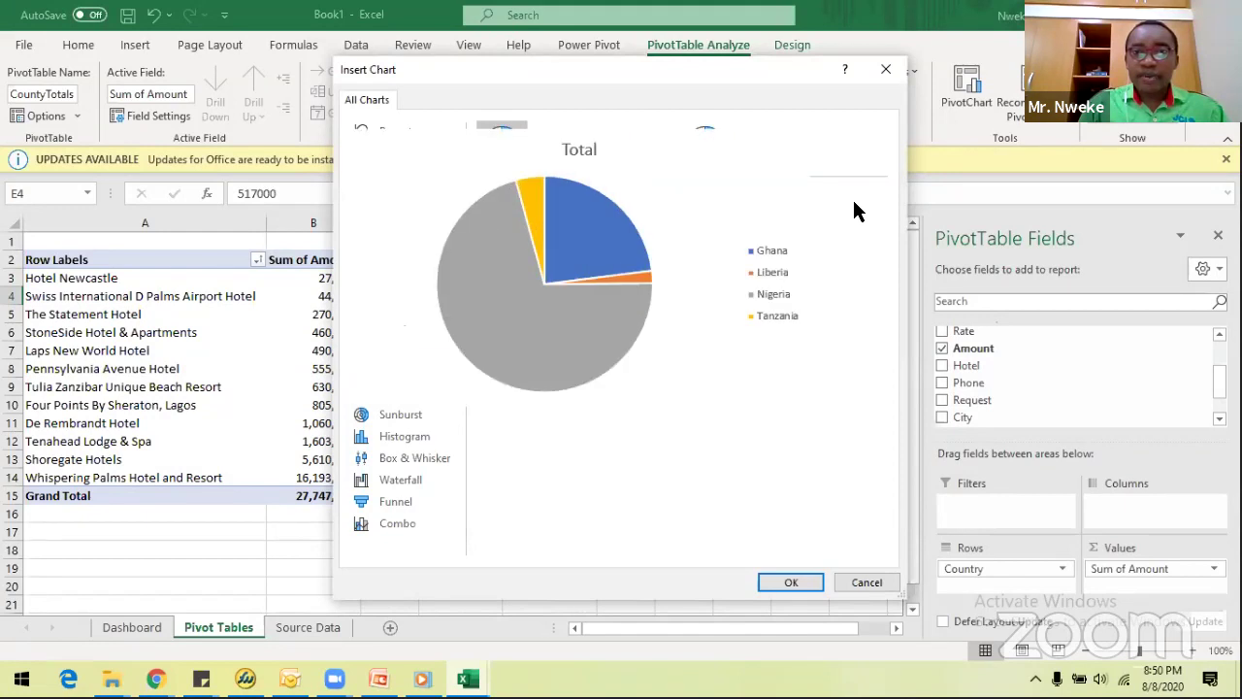
{"action": "left_click", "coordinate": [711, 146]}
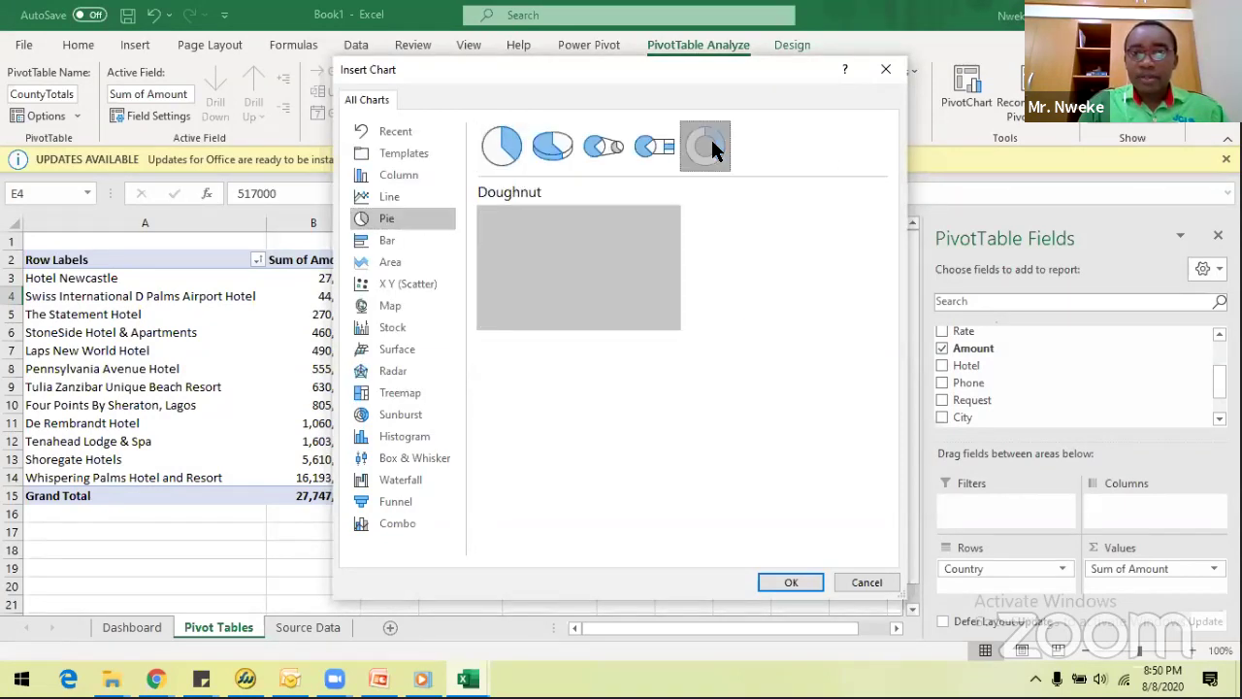
{"action": "left_click", "coordinate": [499, 155]}
{"action": "mouse_move", "coordinate": [677, 275]}
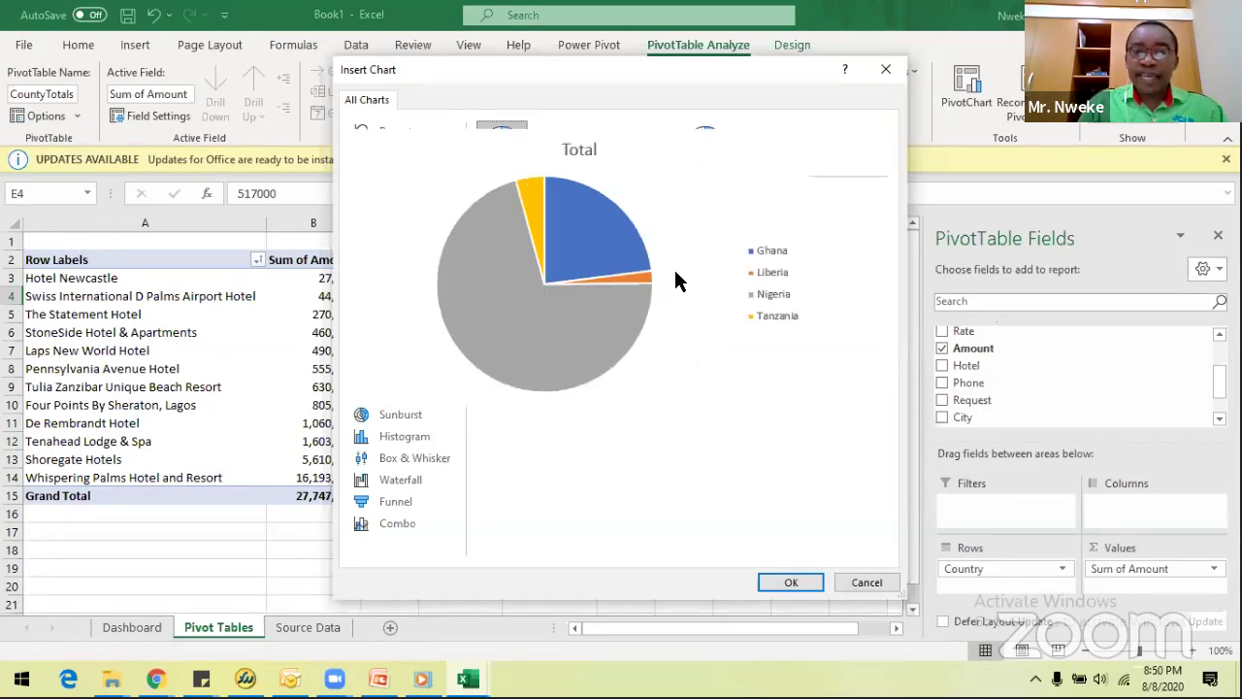
{"action": "left_click", "coordinate": [791, 583]}
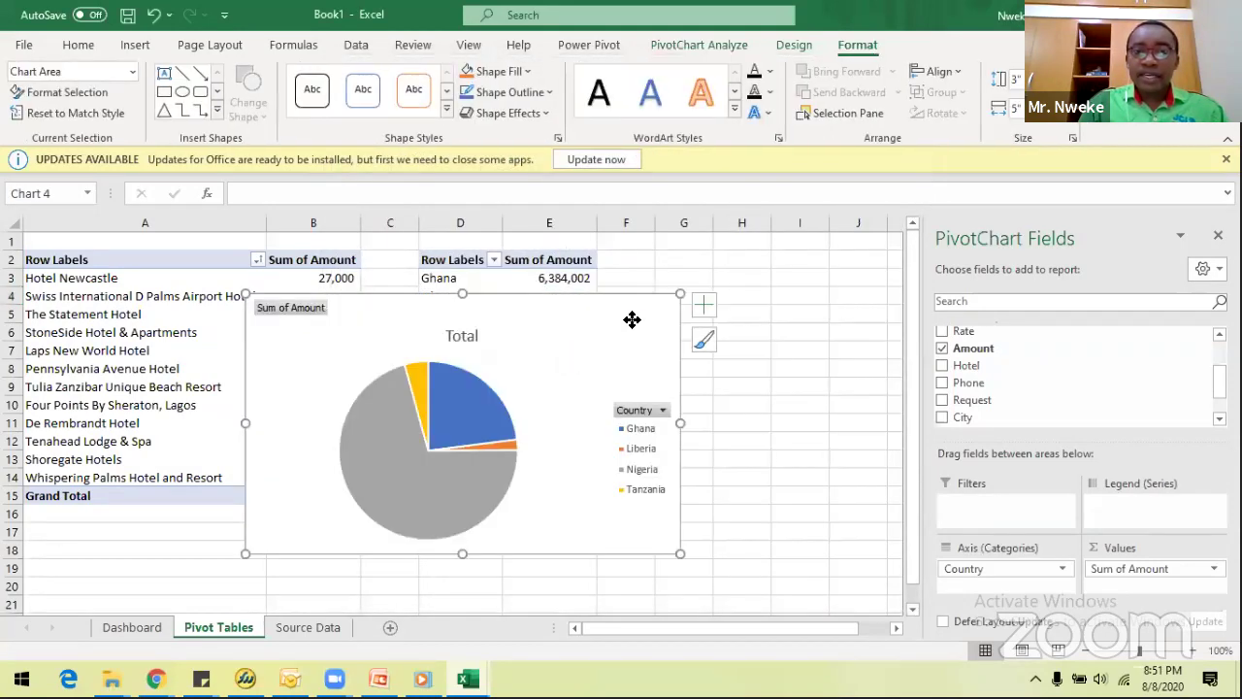
Cut the country pie chart from the Pivot Tables sheet and paste it into the Dashboard sheet.
{"action": "left_click_drag", "start_coordinate": [634, 314], "coordinate": [703, 272]}
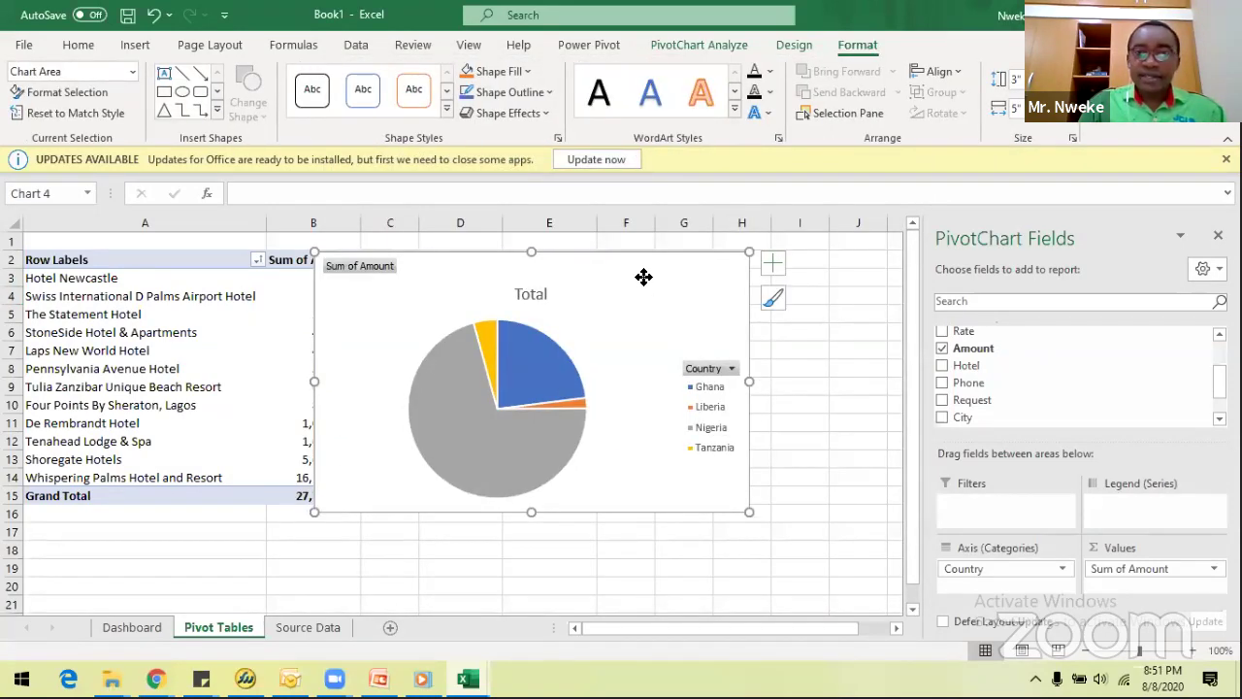
{"action": "right_click", "coordinate": [644, 276]}
{"action": "key", "text": "Escape"}
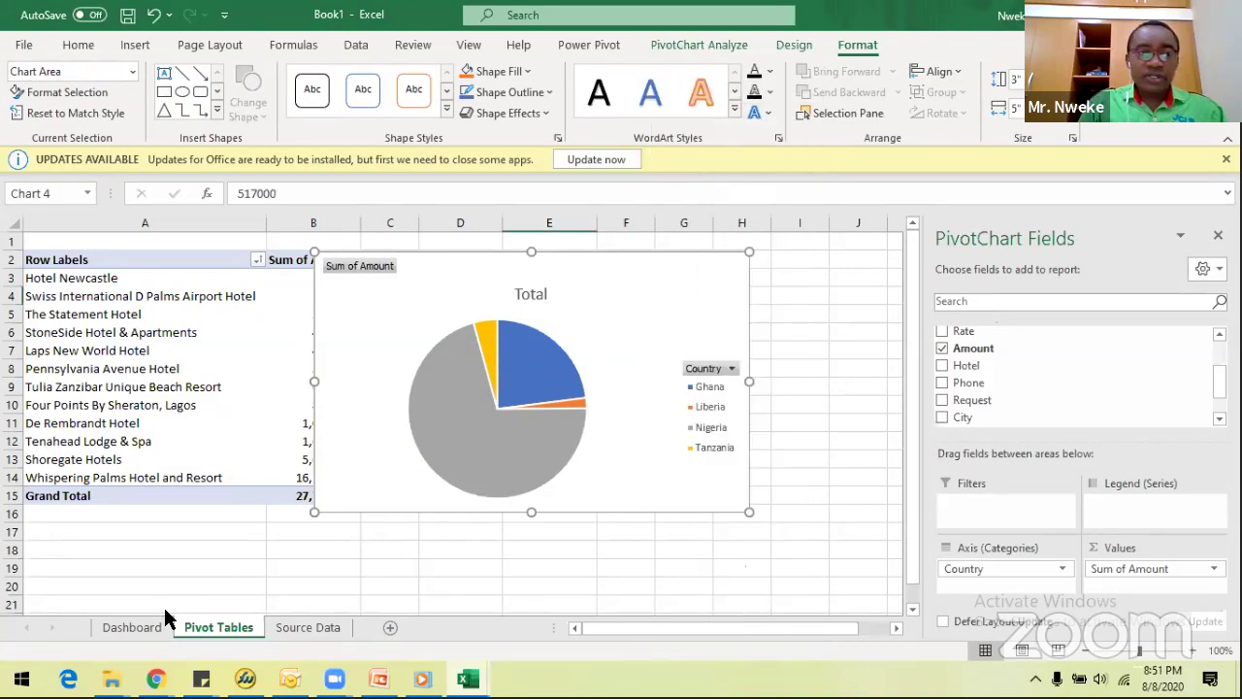
{"action": "key", "text": "Delete"}
{"action": "left_click", "coordinate": [132, 627]}
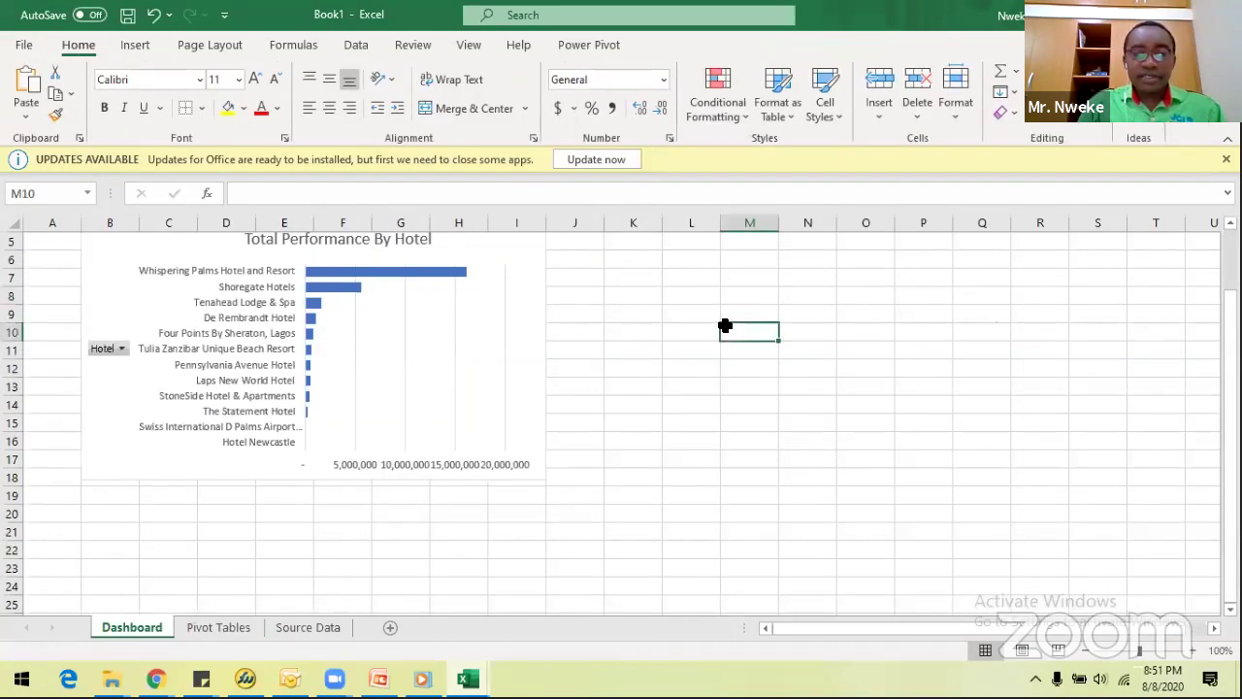
{"action": "key", "text": "ctrl+v"}
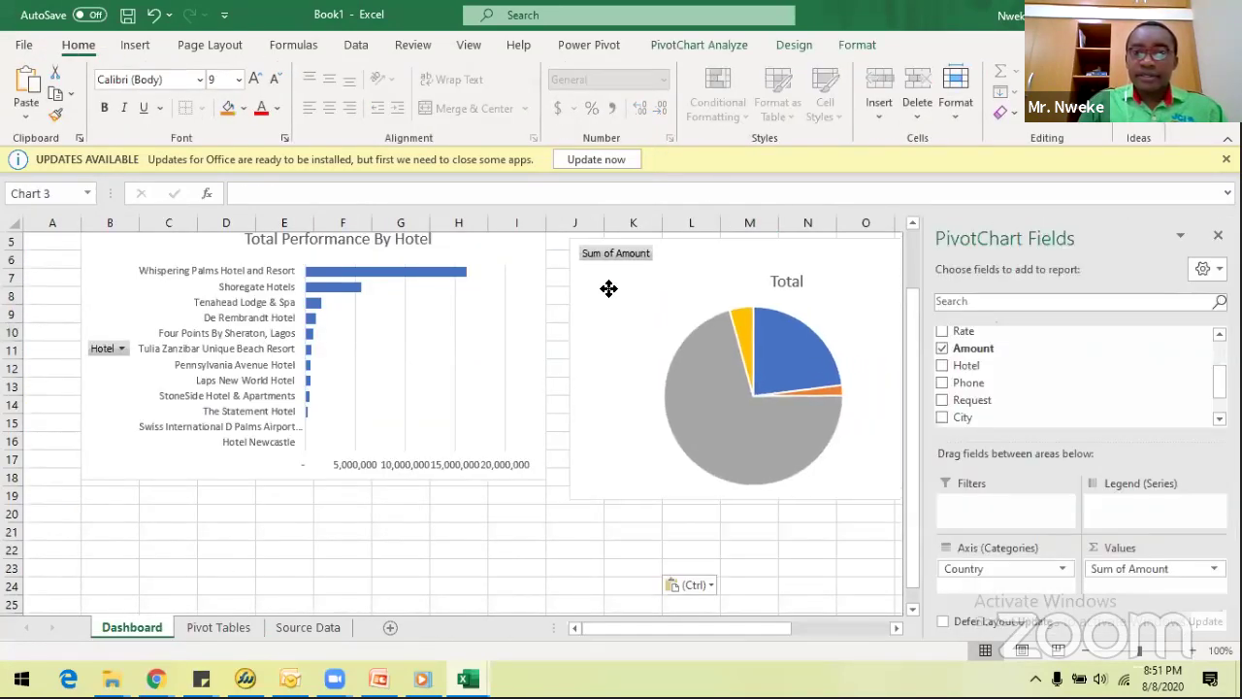
Move the pie chart directly beside the Total Performance By Hotel chart, aligning their upper edges at row 3.
{"action": "scroll", "coordinate": [495, 347], "scroll_direction": "up", "scroll_amount": 2}
{"action": "left_click_drag", "start_coordinate": [641, 333], "coordinate": [626, 302]}
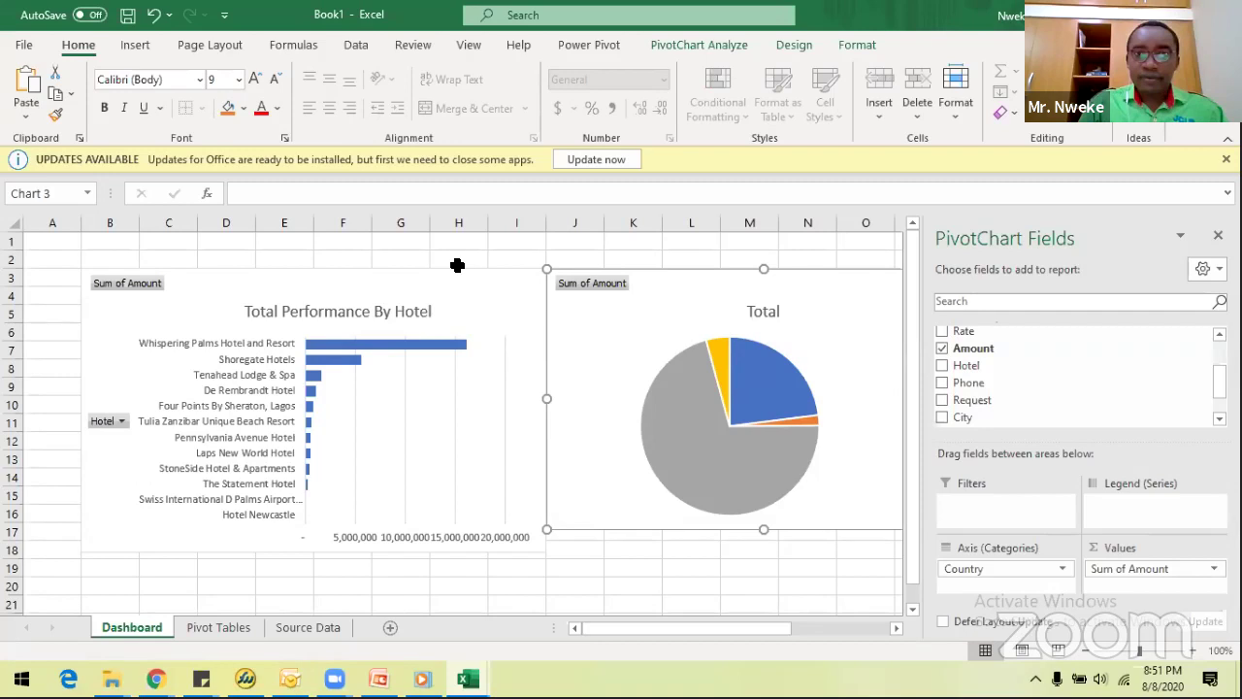
{"action": "left_click", "coordinate": [458, 259]}
Narrow the pie chart on the dashboard so that its outer edge ends at column P.
{"action": "left_click_drag", "start_coordinate": [794, 629], "coordinate": [739, 616]}
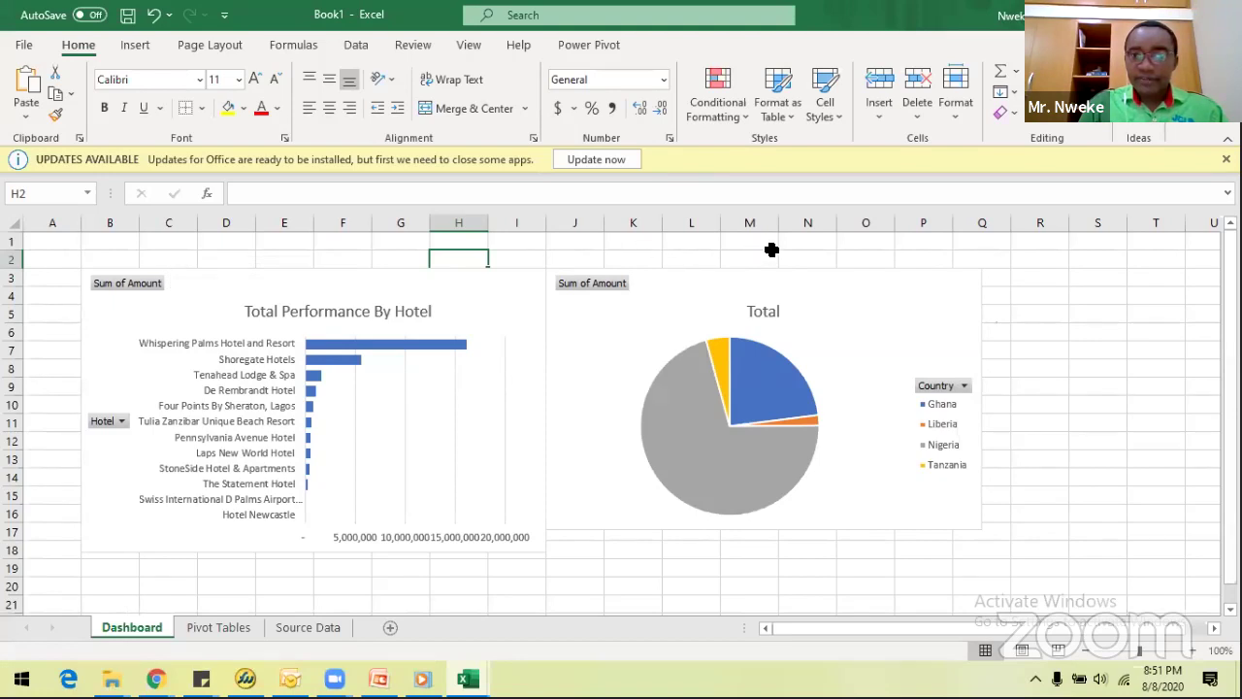
{"action": "left_click", "coordinate": [952, 300]}
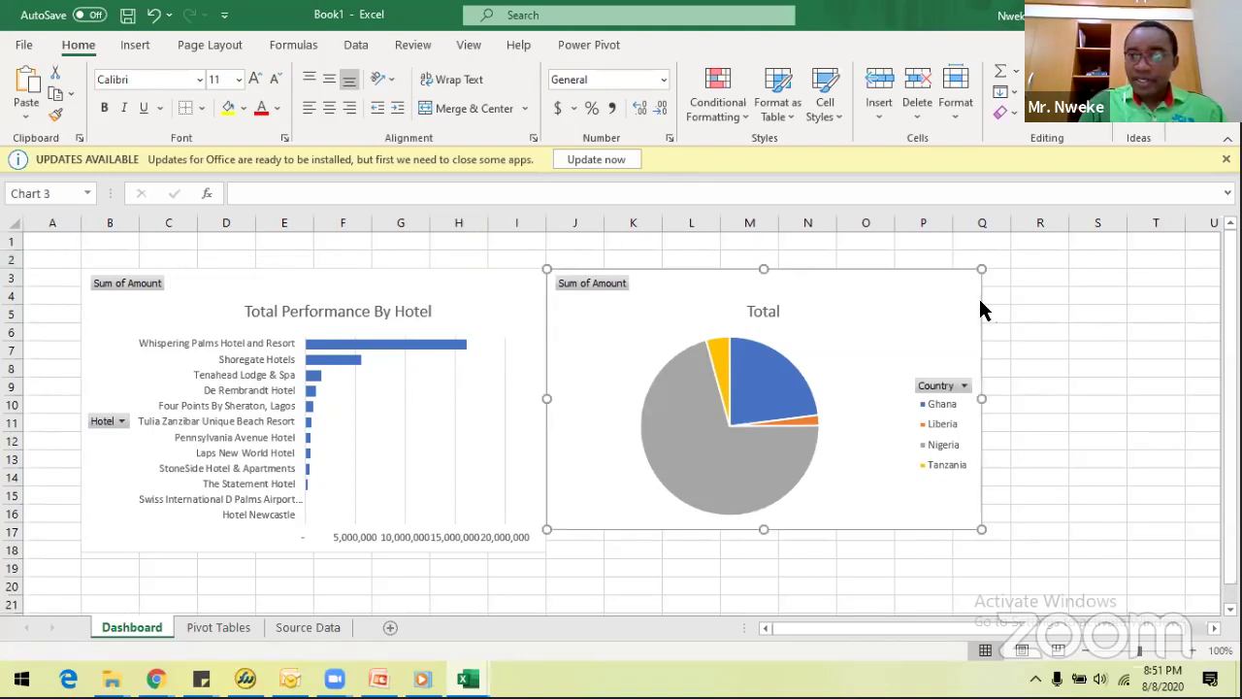
{"action": "left_click", "coordinate": [880, 625]}
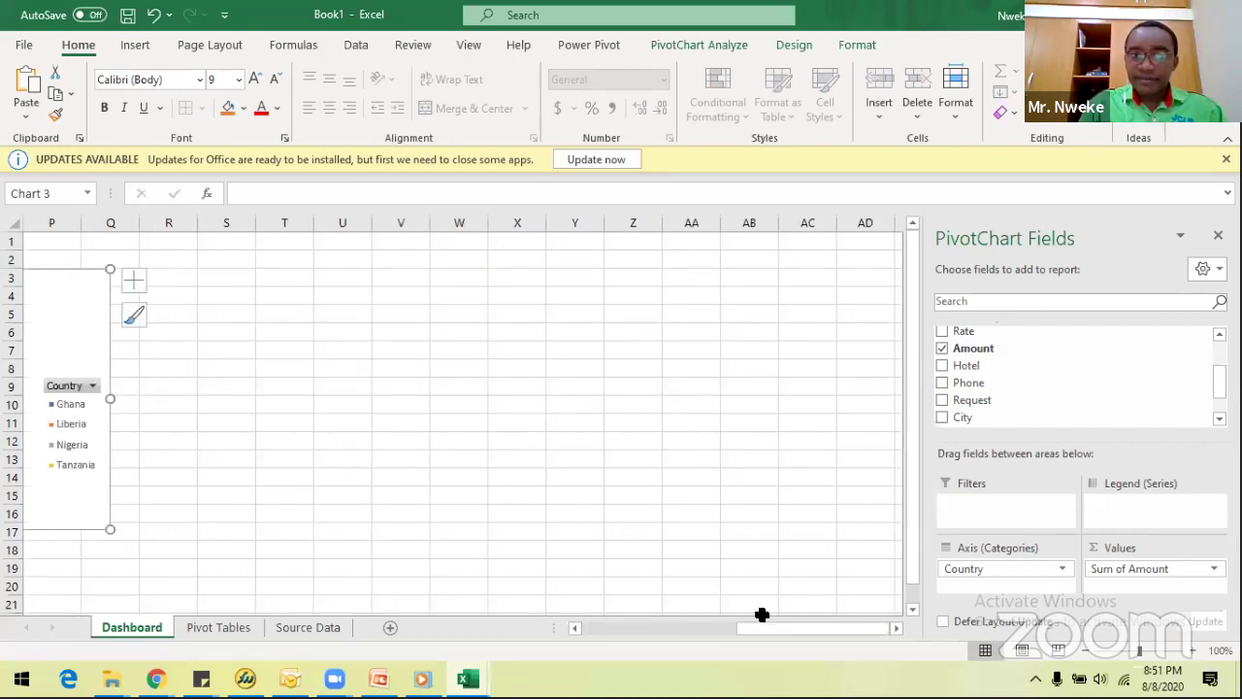
{"action": "left_click_drag", "start_coordinate": [740, 622], "coordinate": [719, 623]}
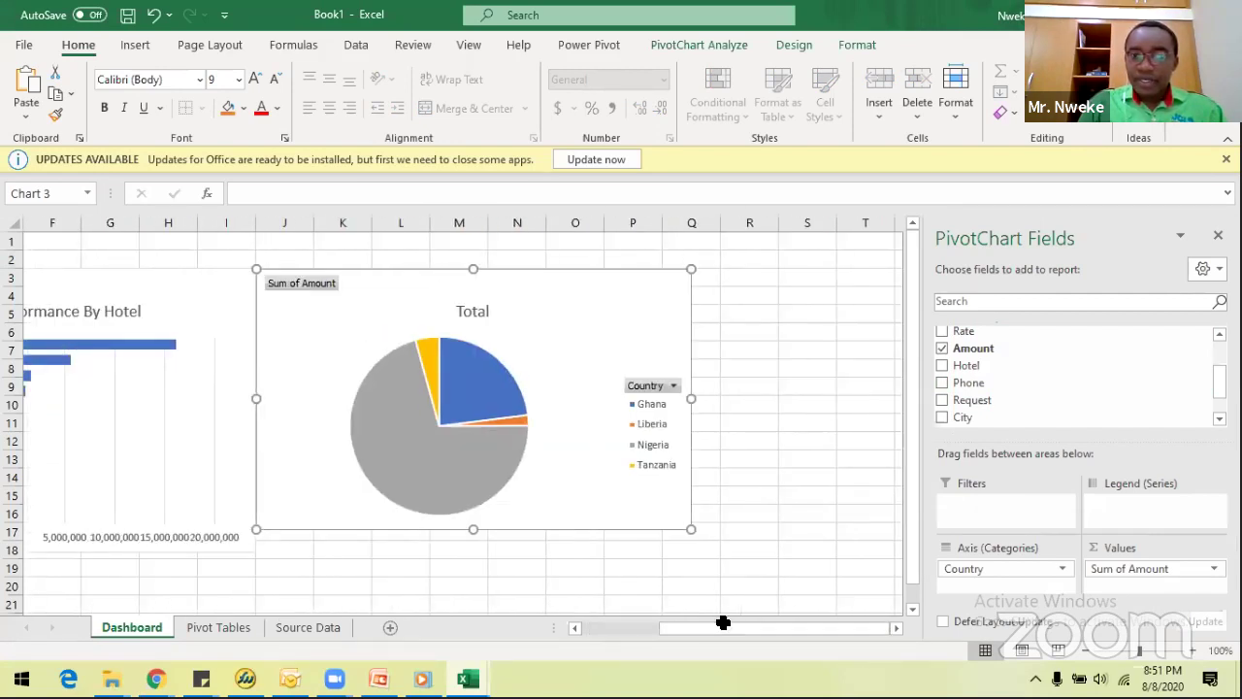
{"action": "left_click_drag", "start_coordinate": [688, 399], "coordinate": [676, 400]}
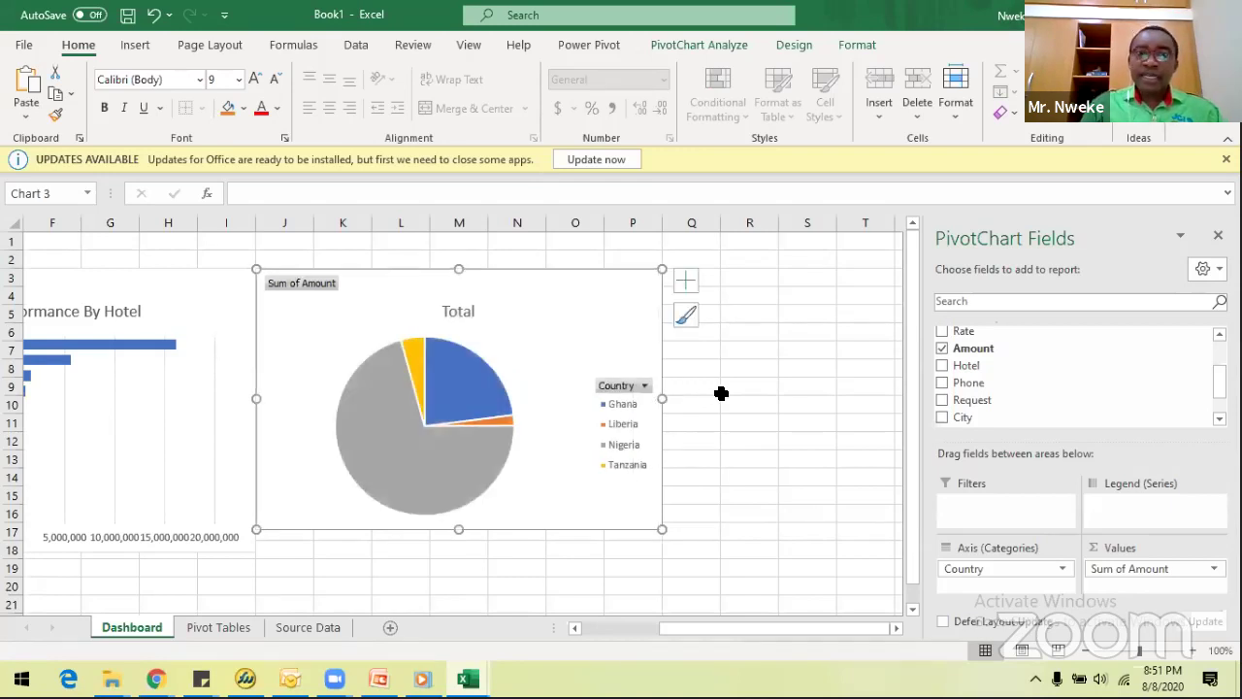
{"action": "left_click", "coordinate": [722, 392]}
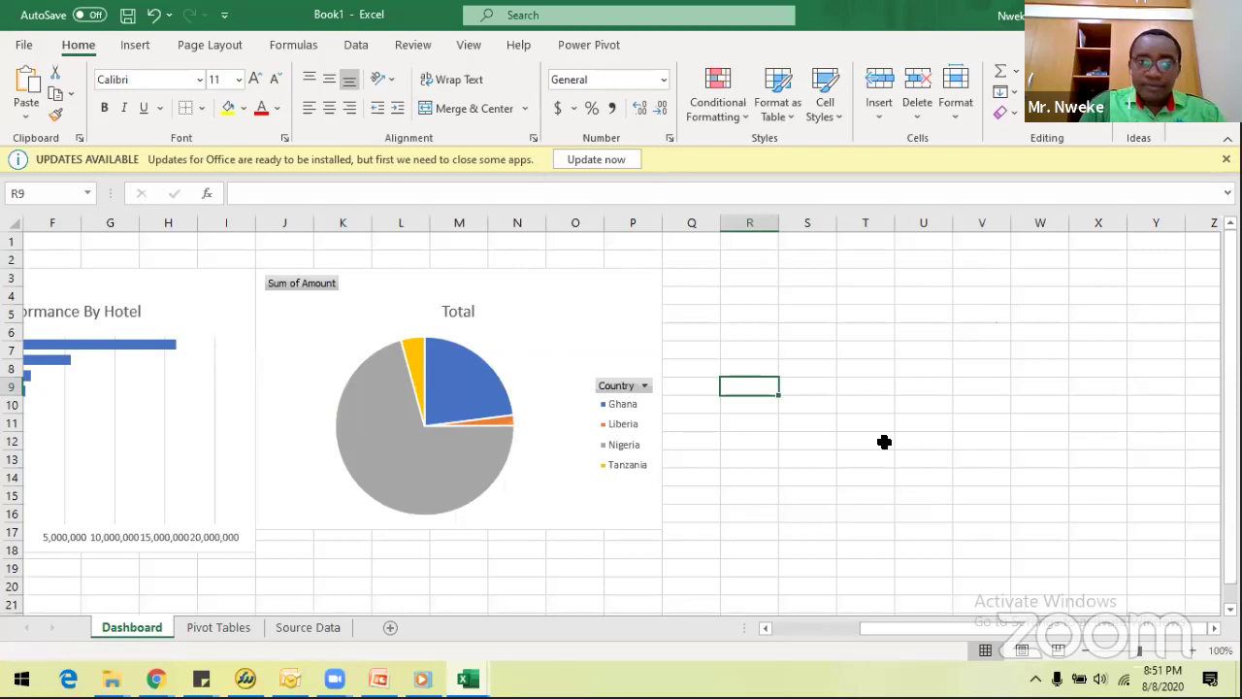
Change the country pie chart's title to "Performance By Country".
{"action": "left_click", "coordinate": [461, 314]}
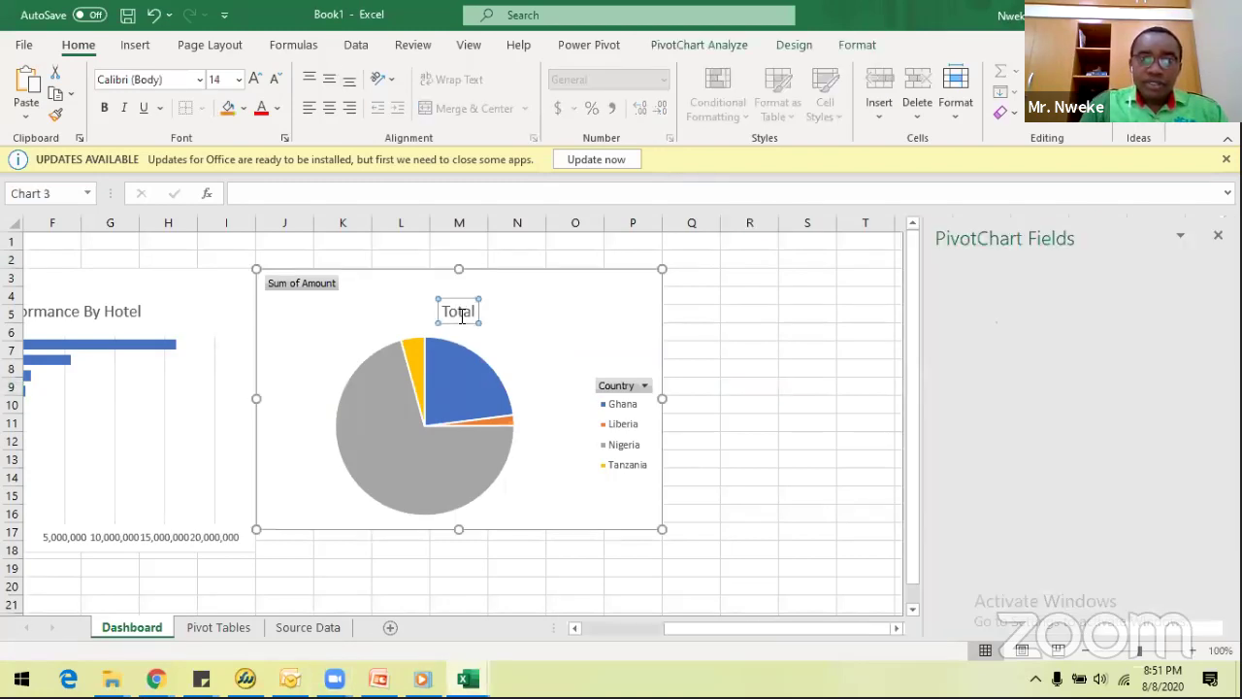
{"action": "double_click", "coordinate": [461, 314]}
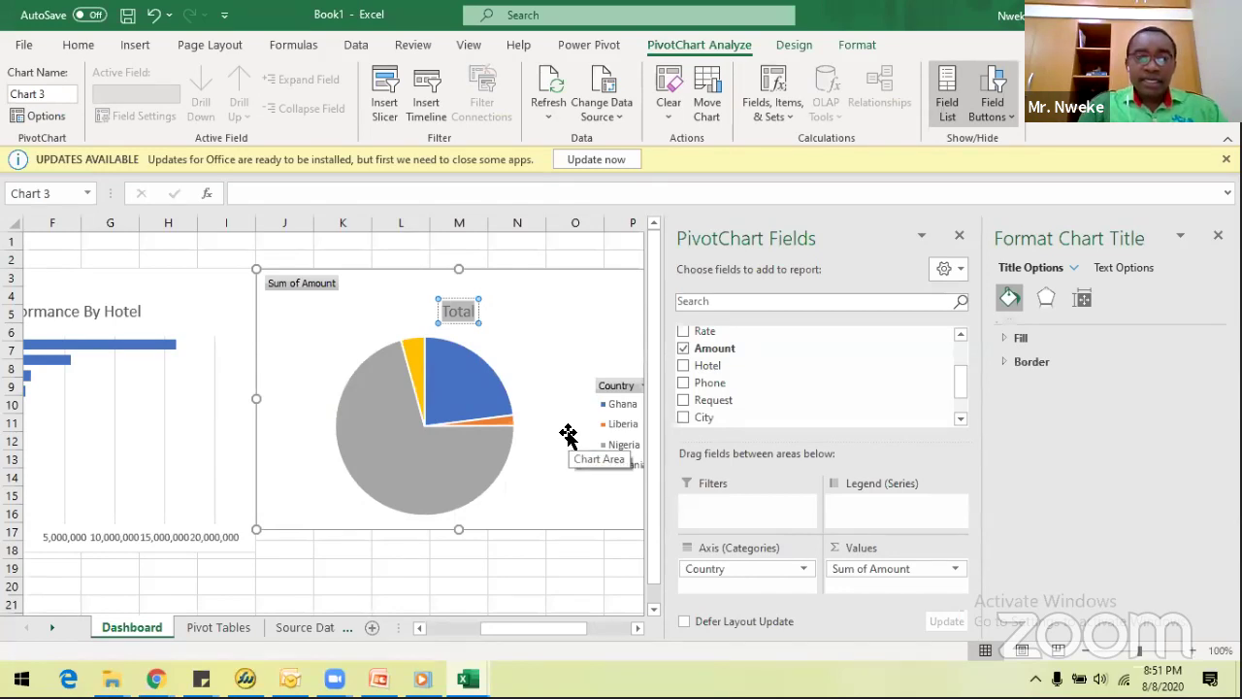
{"action": "type", "text": "Per"}
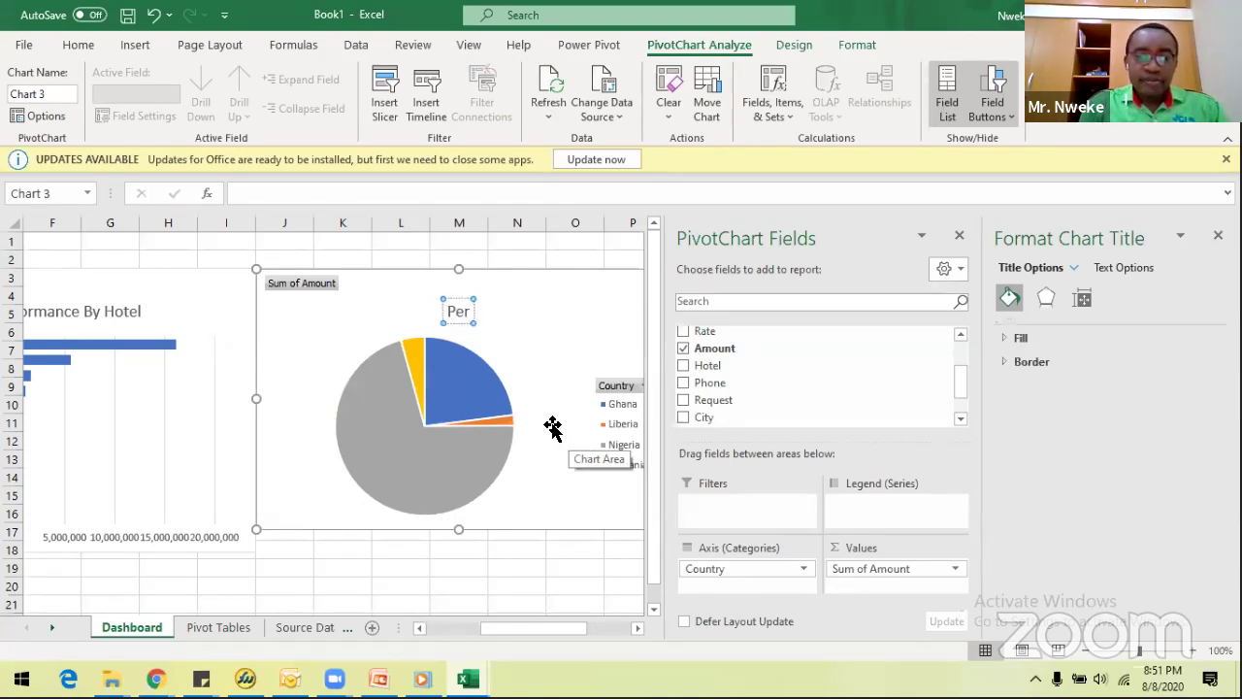
{"action": "type", "text": "forman"}
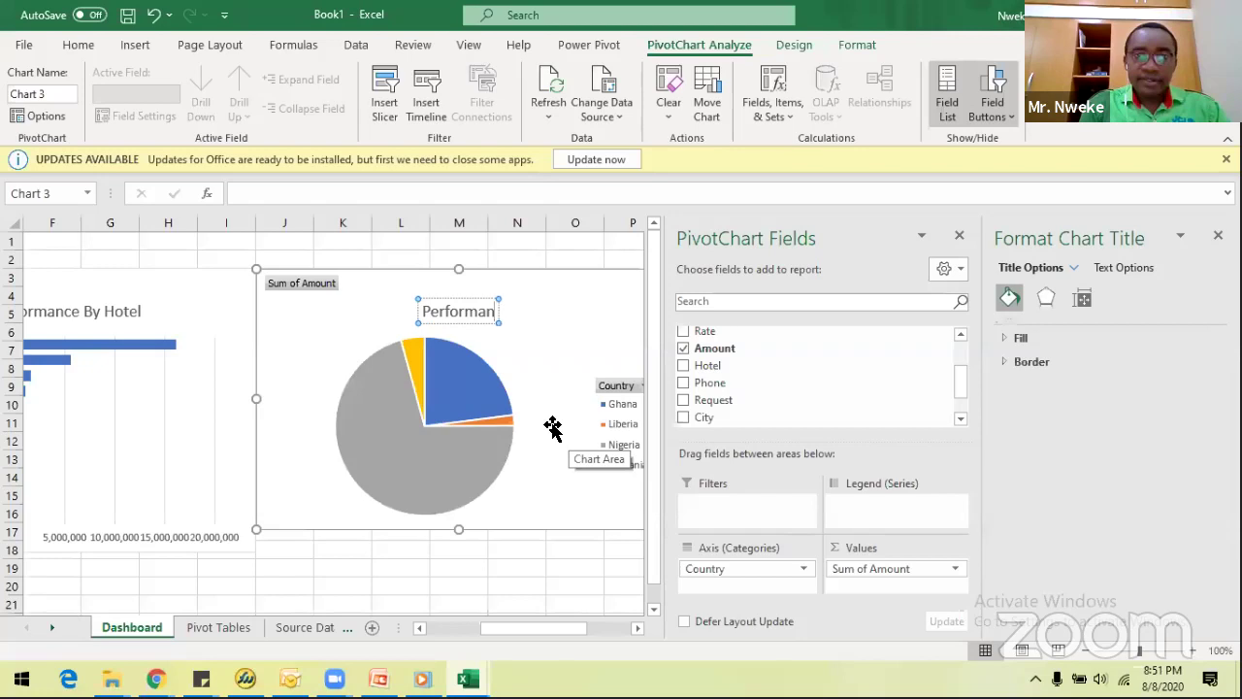
{"action": "type", "text": "ce By Count"}
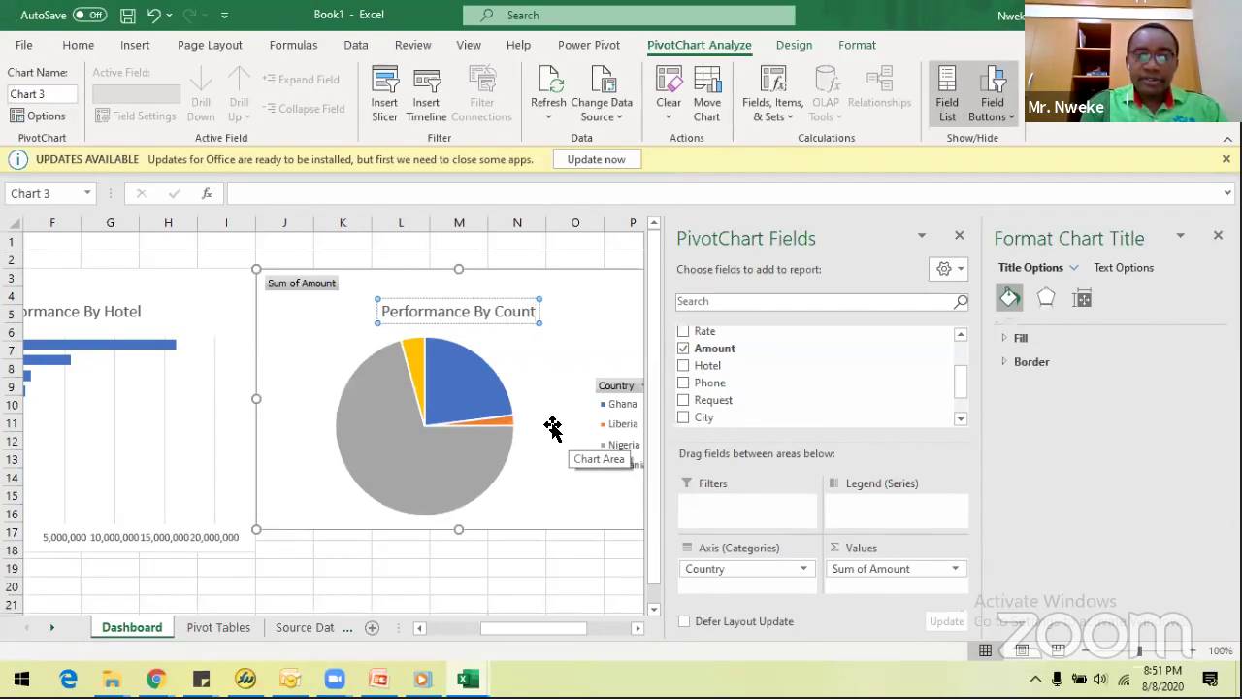
{"action": "type", "text": "ry"}
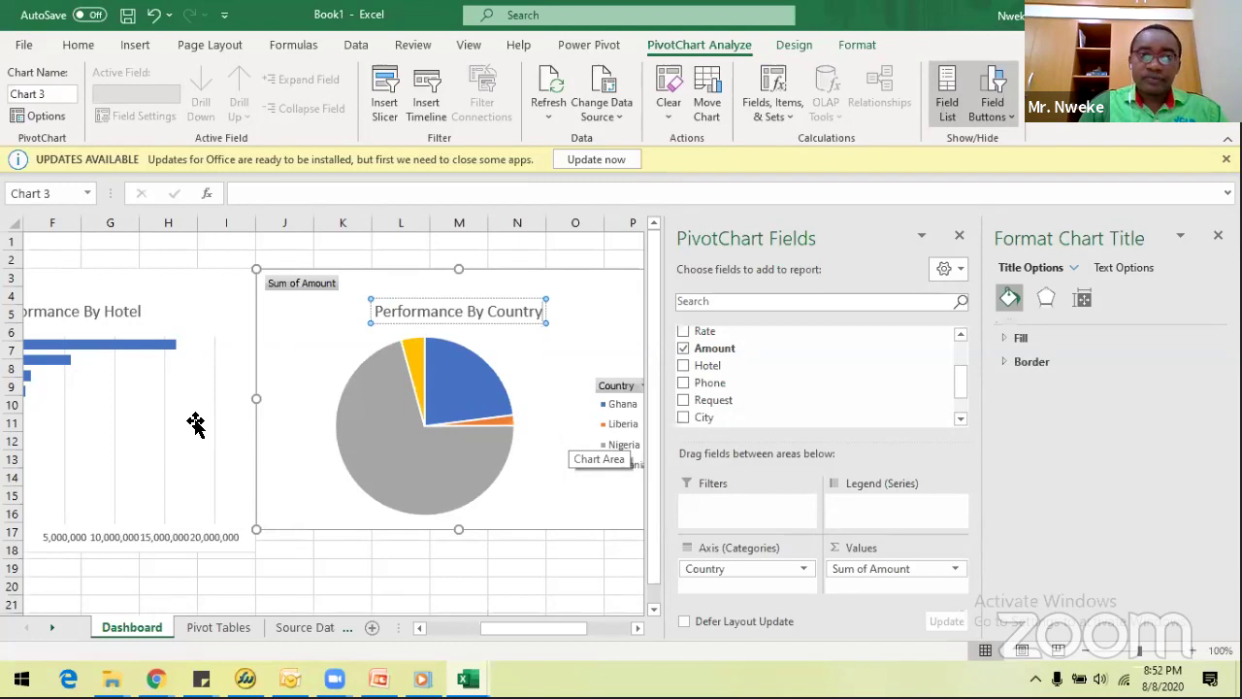
{"action": "left_click", "coordinate": [367, 259]}
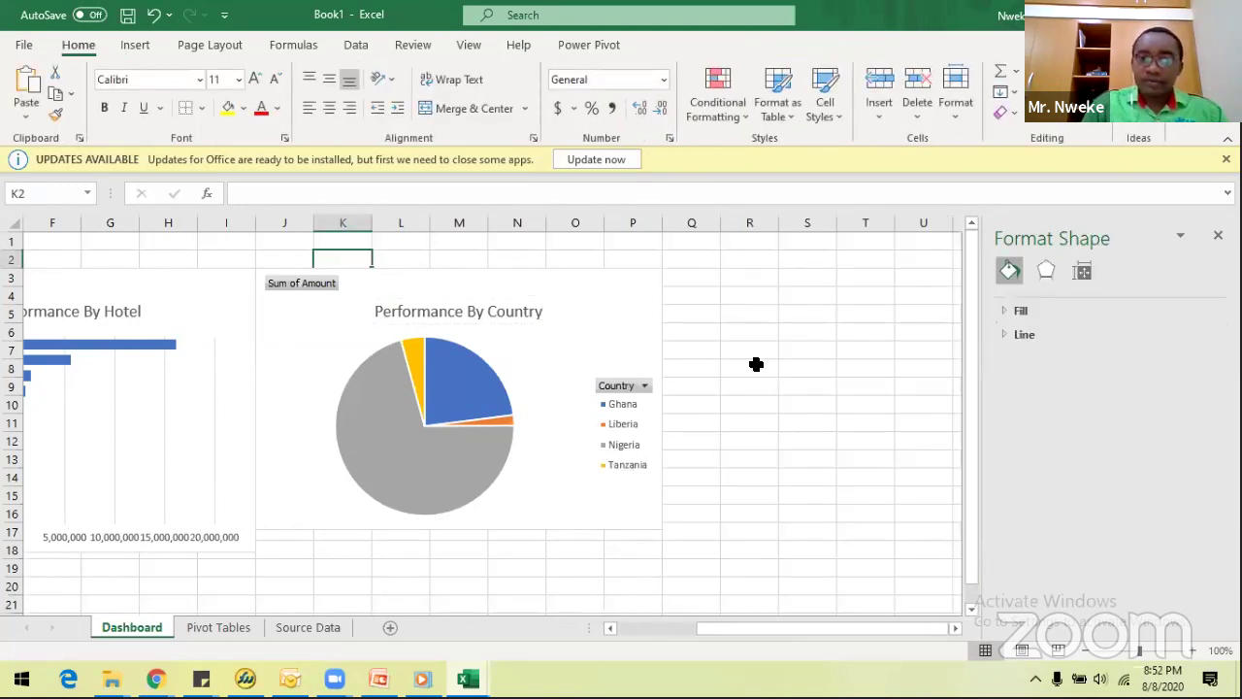
Move the pie chart's country legend slightly closer to the pie.
{"action": "scroll", "coordinate": [756, 364], "scroll_direction": "down", "scroll_amount": 1}
{"action": "left_click", "coordinate": [619, 318]}
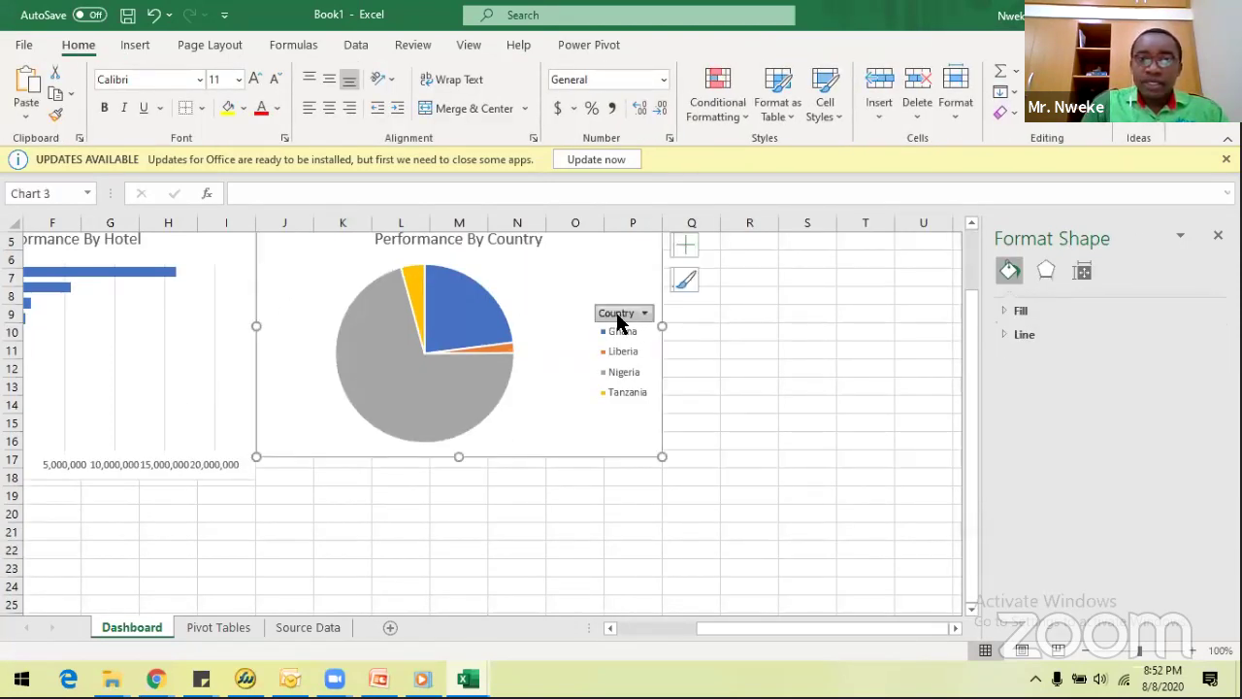
{"action": "left_click", "coordinate": [621, 314]}
{"action": "left_click", "coordinate": [617, 323]}
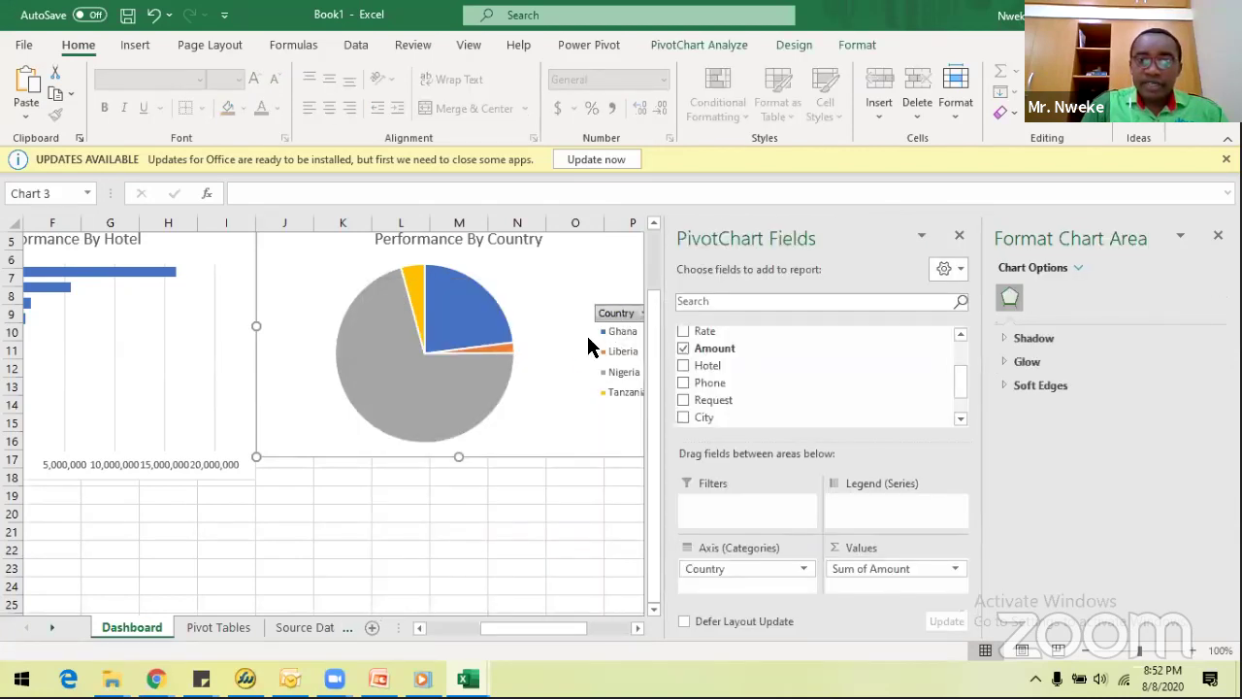
{"action": "left_click", "coordinate": [595, 341]}
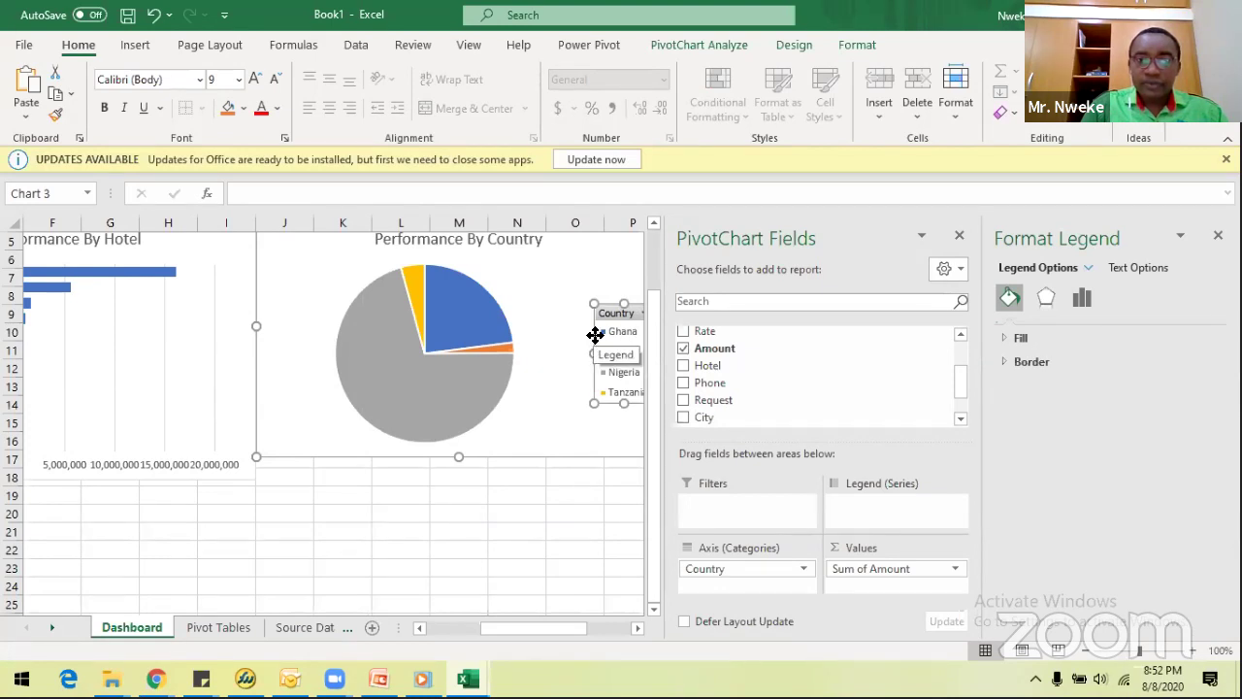
{"action": "left_click_drag", "start_coordinate": [595, 335], "coordinate": [580, 336]}
{"action": "left_click", "coordinate": [604, 326]}
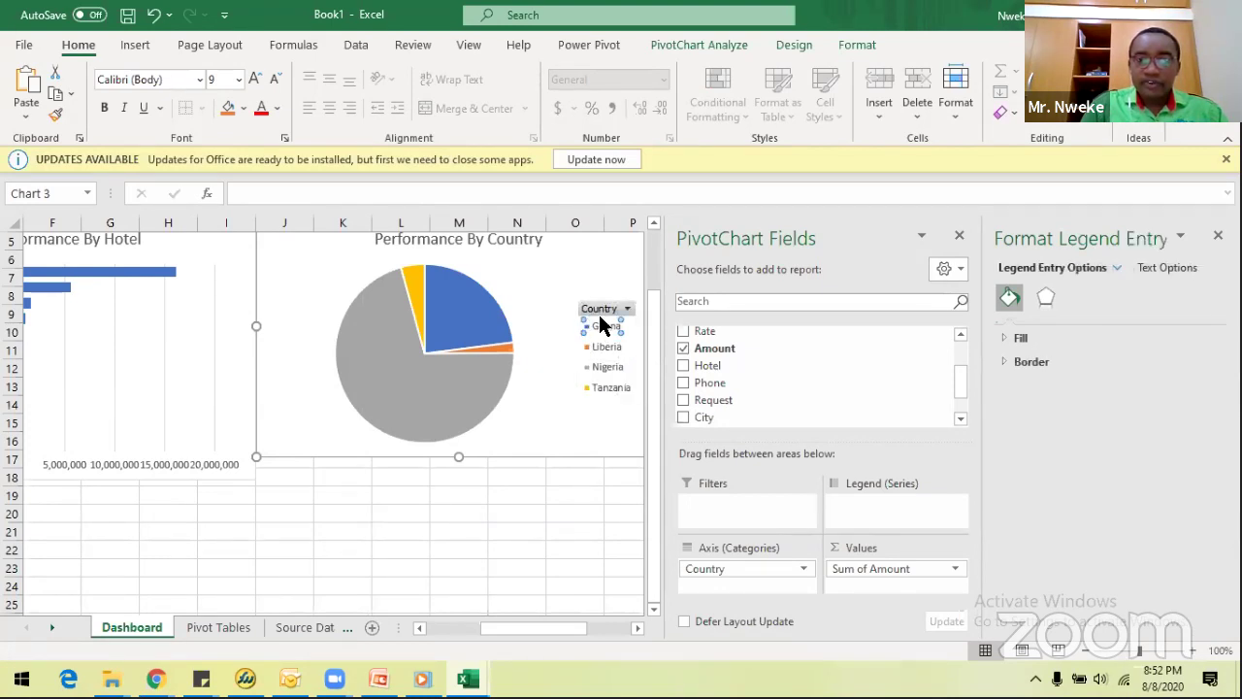
Stretch the pie chart's legend upward and downward to spread out its country entries.
{"action": "left_click", "coordinate": [613, 392]}
{"action": "left_click_drag", "start_coordinate": [608, 301], "coordinate": [607, 274]}
{"action": "left_click_drag", "start_coordinate": [609, 398], "coordinate": [611, 429]}
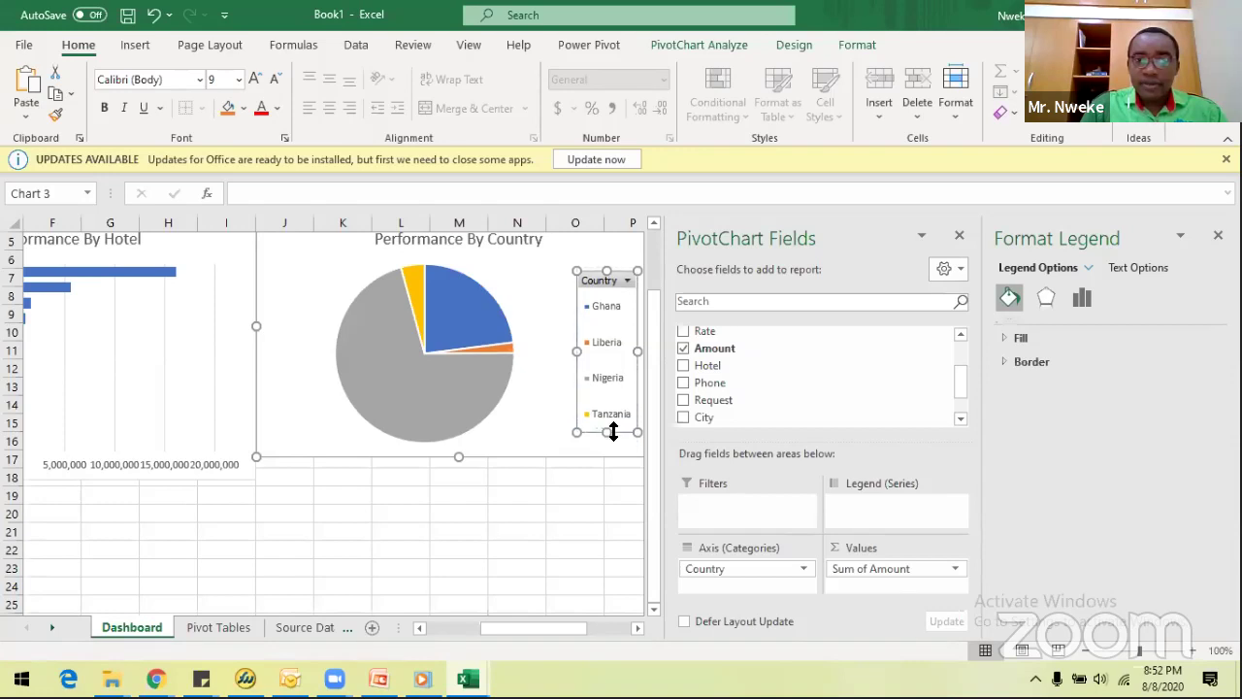
{"action": "left_click", "coordinate": [590, 480]}
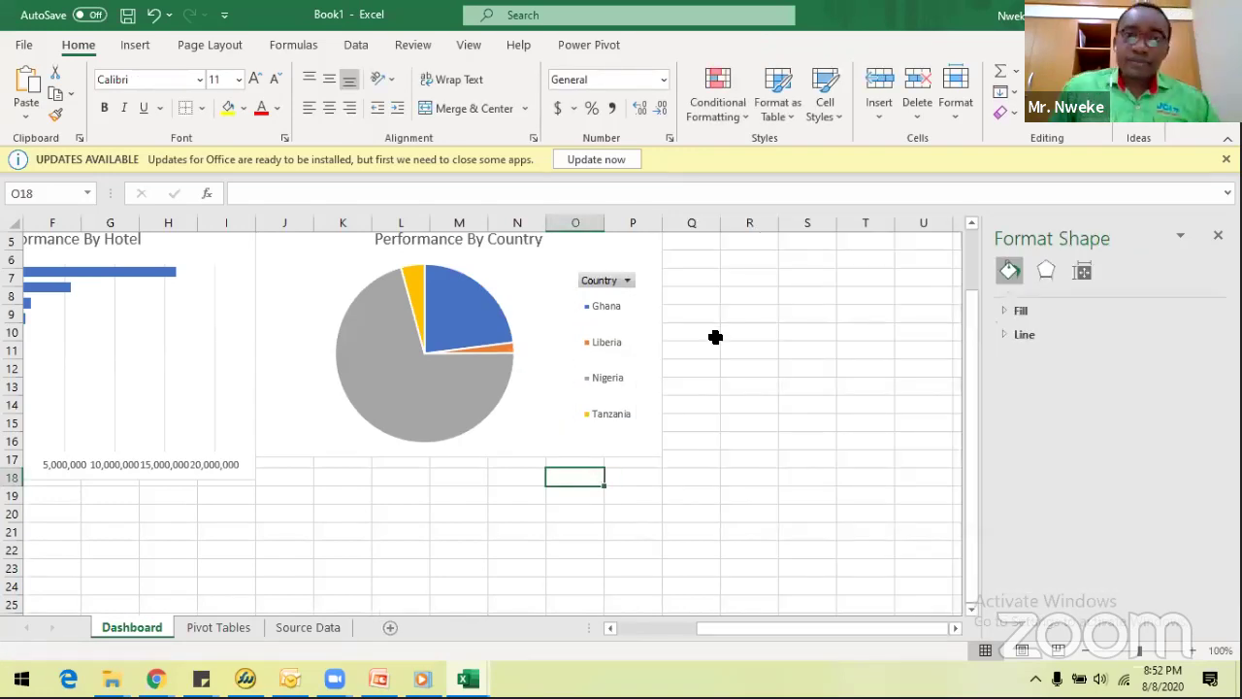
{"action": "scroll", "coordinate": [681, 323], "scroll_direction": "up", "scroll_amount": 1}
{"action": "scroll", "coordinate": [680, 323], "scroll_direction": "up", "scroll_amount": 2}
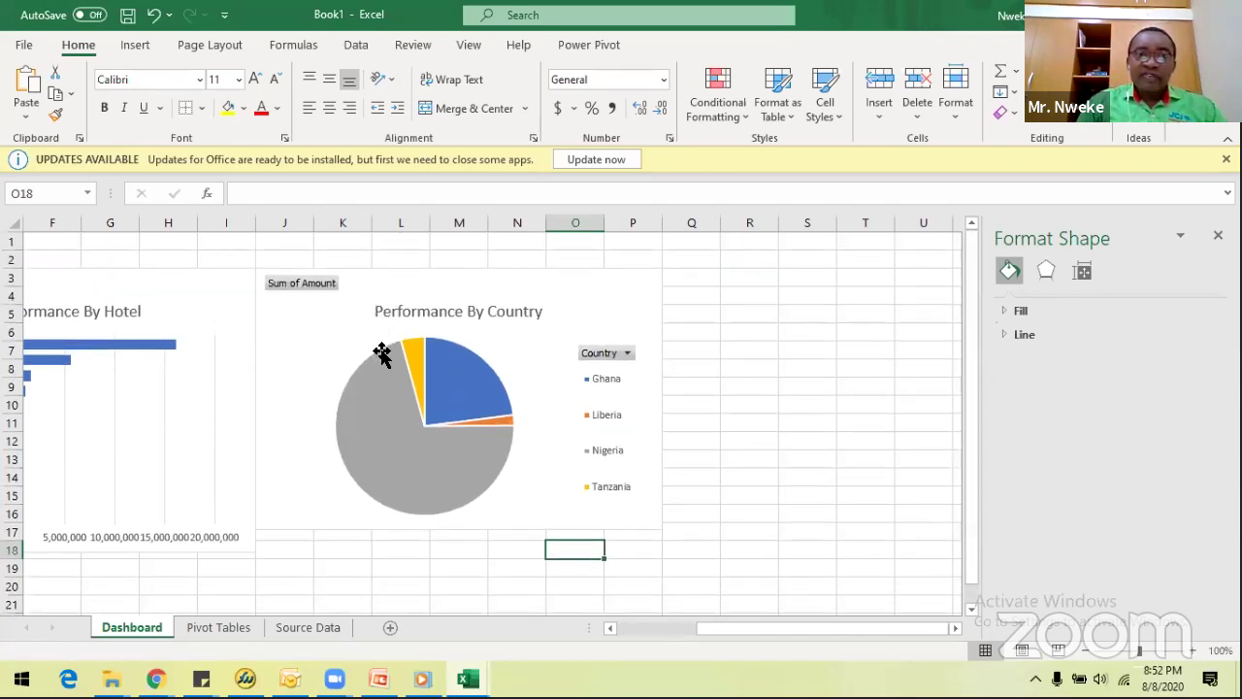
{"action": "left_click", "coordinate": [424, 438]}
{"action": "right_click", "coordinate": [427, 447]}
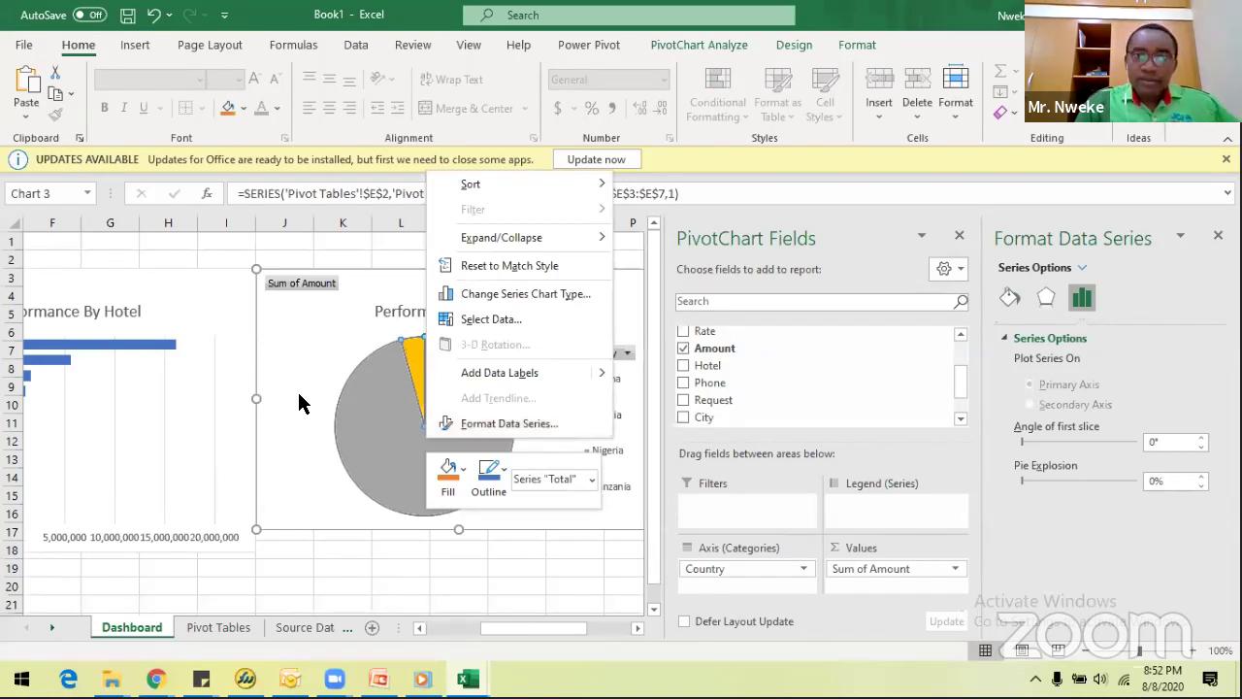
{"action": "key", "text": "Escape"}
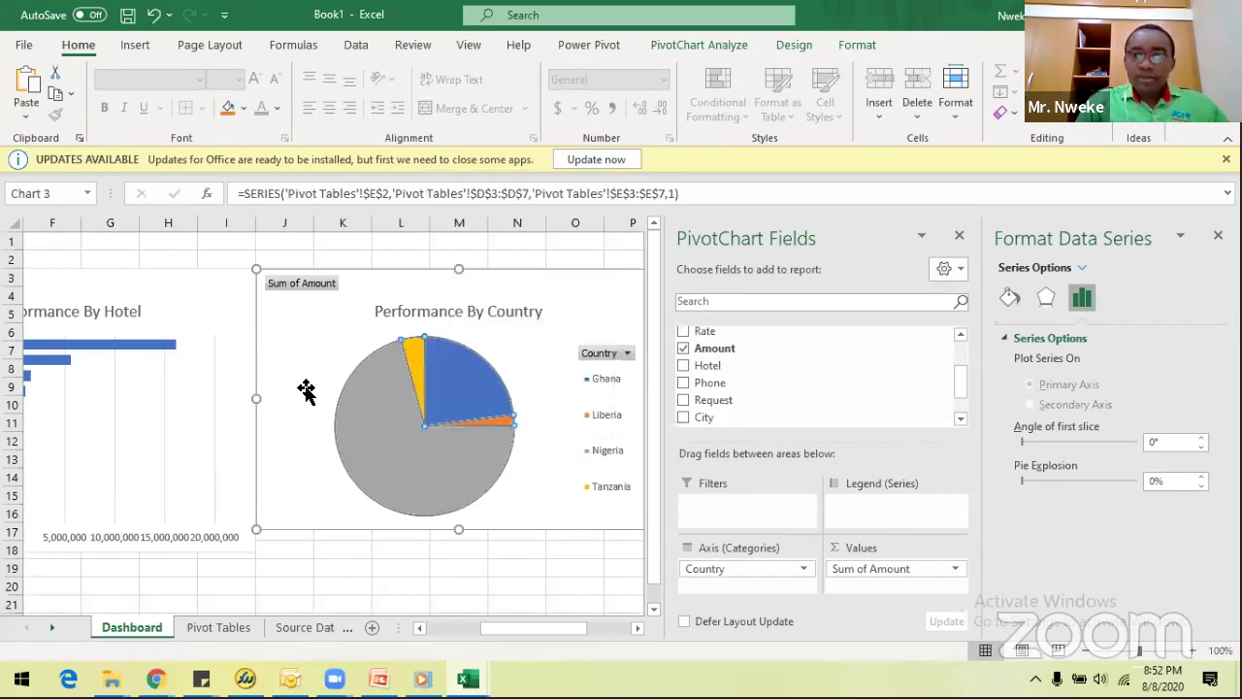
{"action": "left_click", "coordinate": [224, 253]}
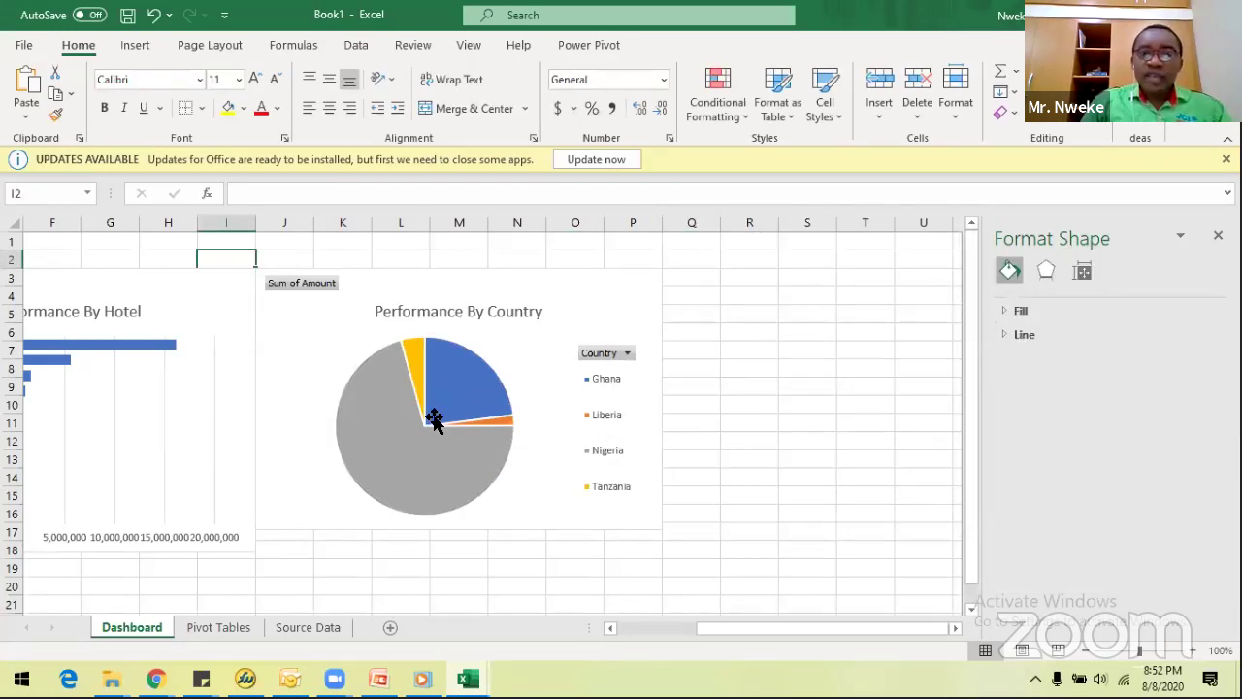
Try pulling the slices of the country pie apart to a 10% pie explosion.
{"action": "left_click", "coordinate": [465, 379]}
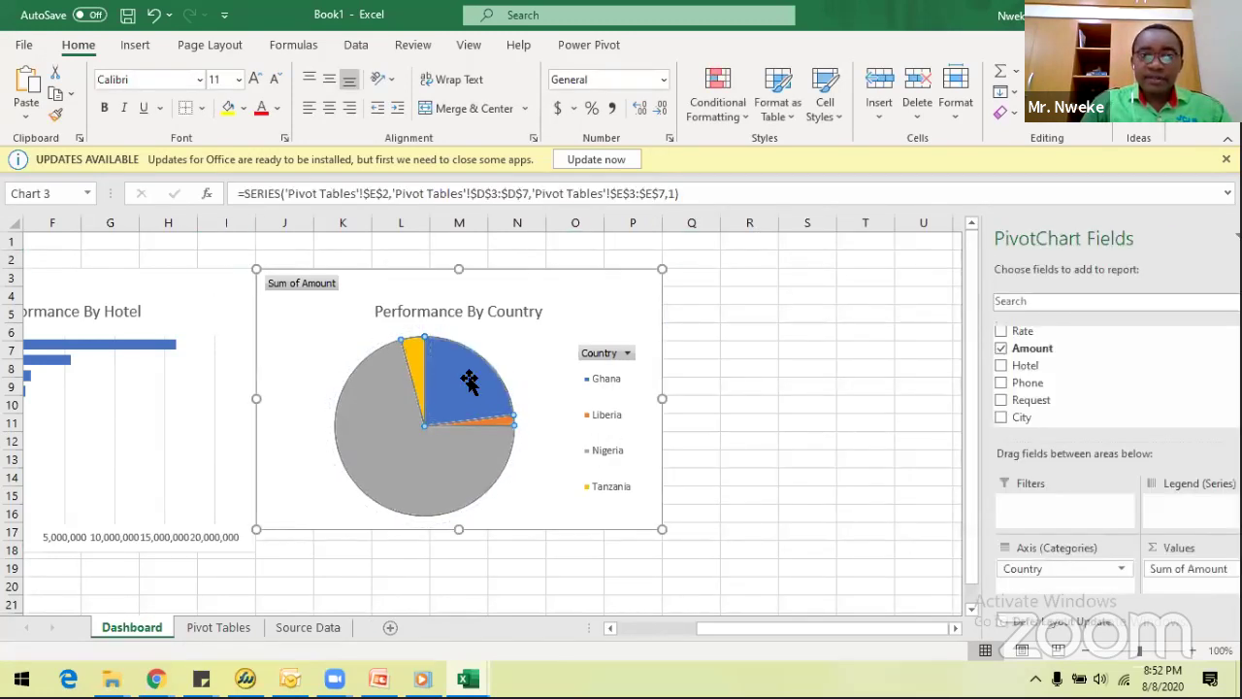
{"action": "double_click", "coordinate": [469, 380]}
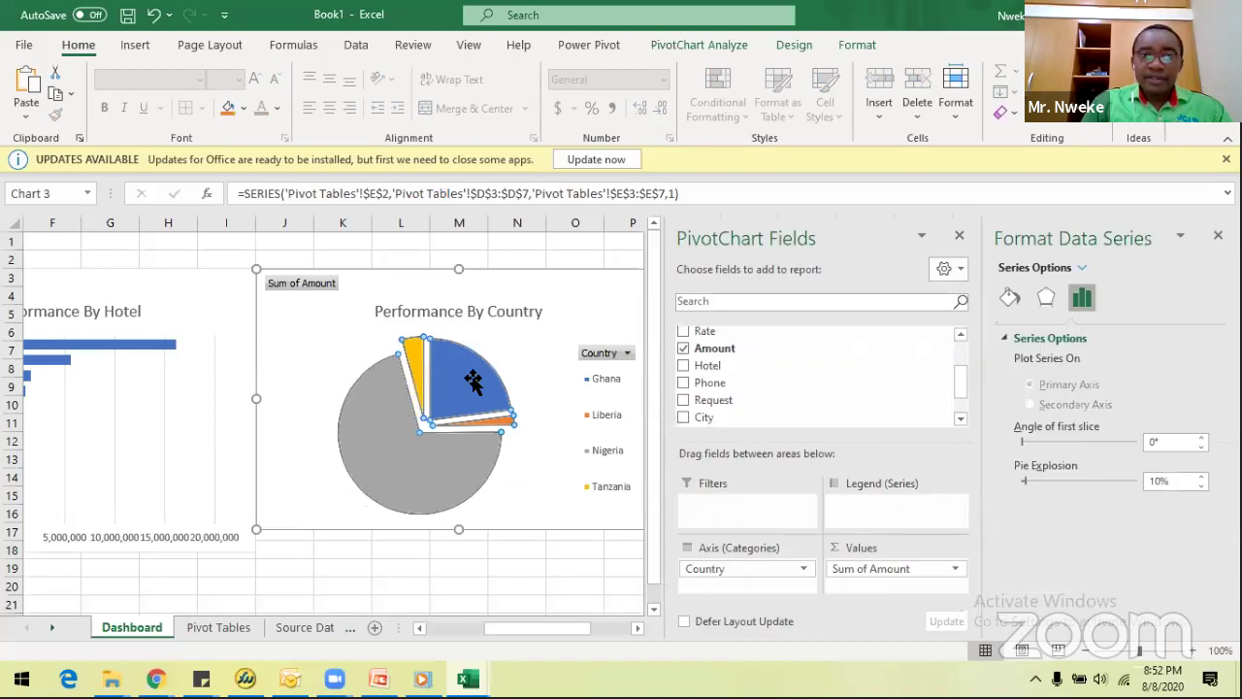
{"action": "left_click", "coordinate": [577, 257]}
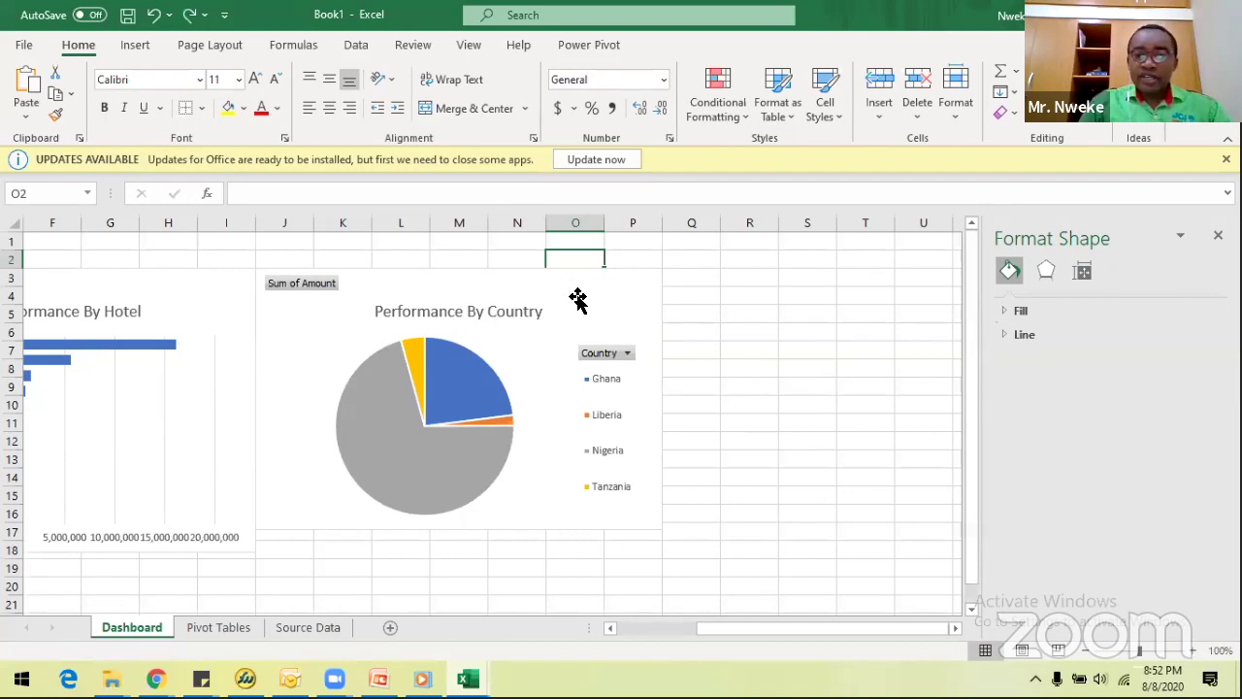
Review both dashboard charts from column A and examine the values of the individual country slices in the pie.
{"action": "key", "text": "Left"}
{"action": "key", "text": "Left"}
{"action": "key", "text": "Left"}
{"action": "key", "text": "Left"}
{"action": "key", "text": "Left"}
{"action": "key", "text": "Left"}
{"action": "key", "text": "Left"}
{"action": "key", "text": "Left"}
{"action": "key", "text": "Left"}
{"action": "key", "text": "Left"}
{"action": "key", "text": "Left"}
{"action": "key", "text": "Left"}
{"action": "key", "text": "Left"}
{"action": "key", "text": "Left"}
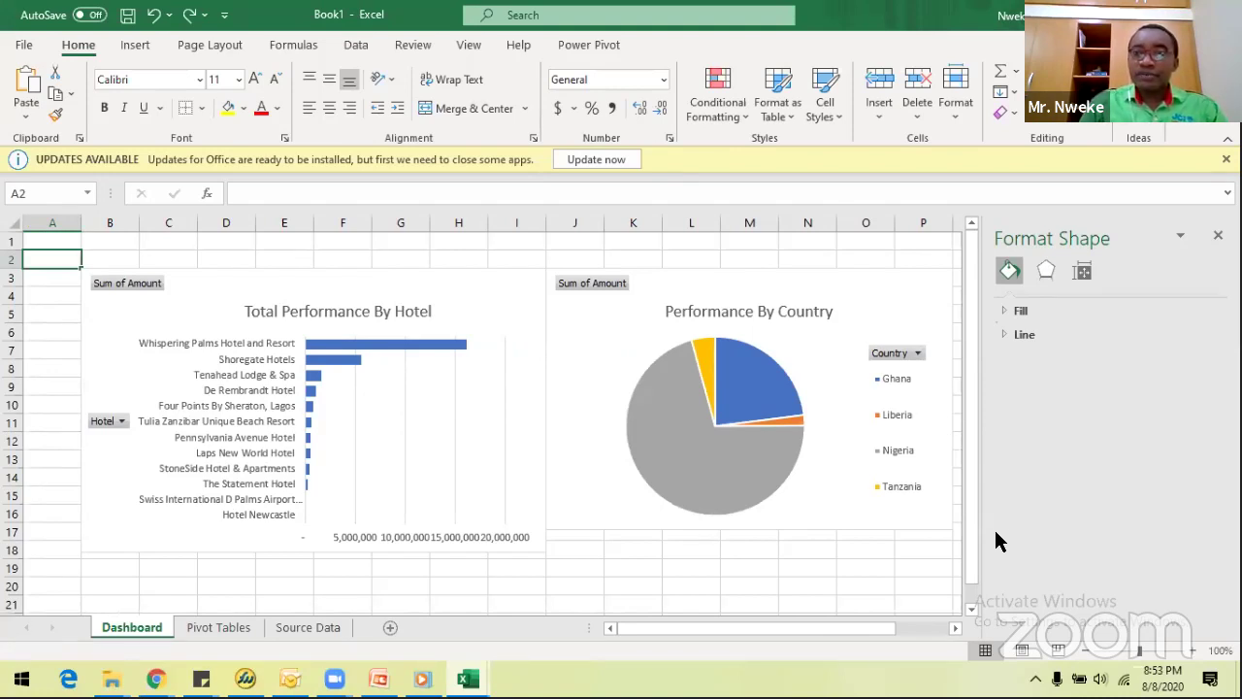
{"action": "left_click", "coordinate": [700, 256]}
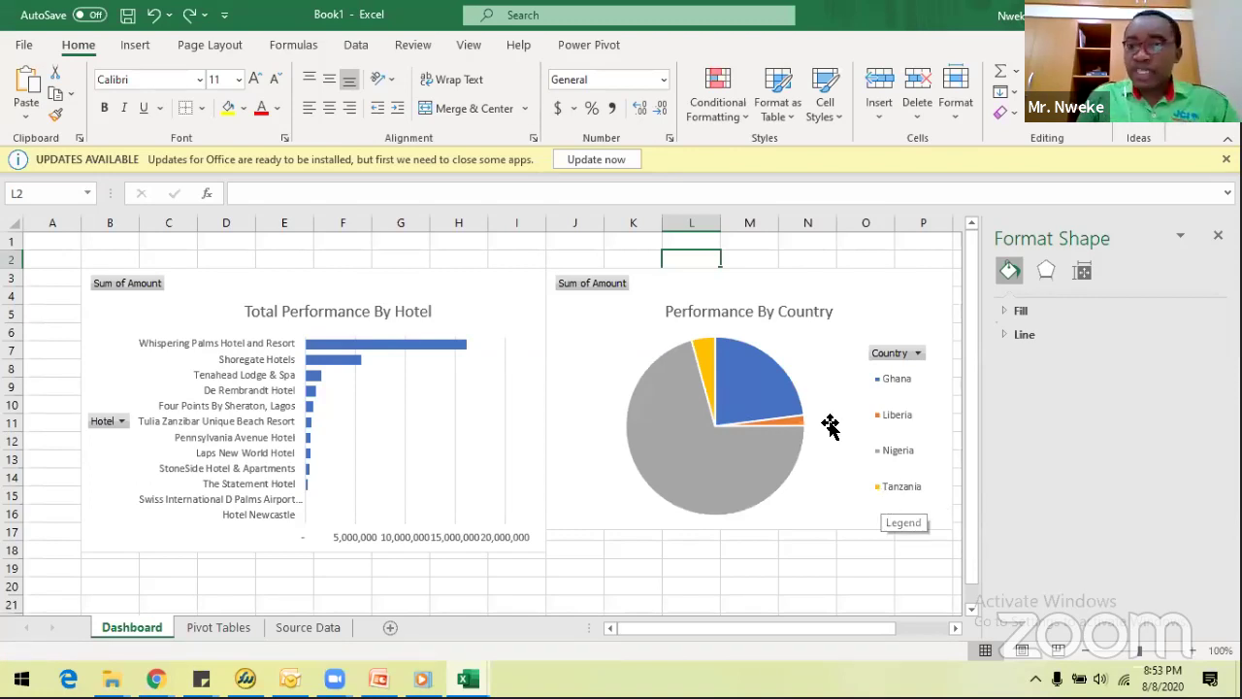
{"action": "mouse_move", "coordinate": [795, 424]}
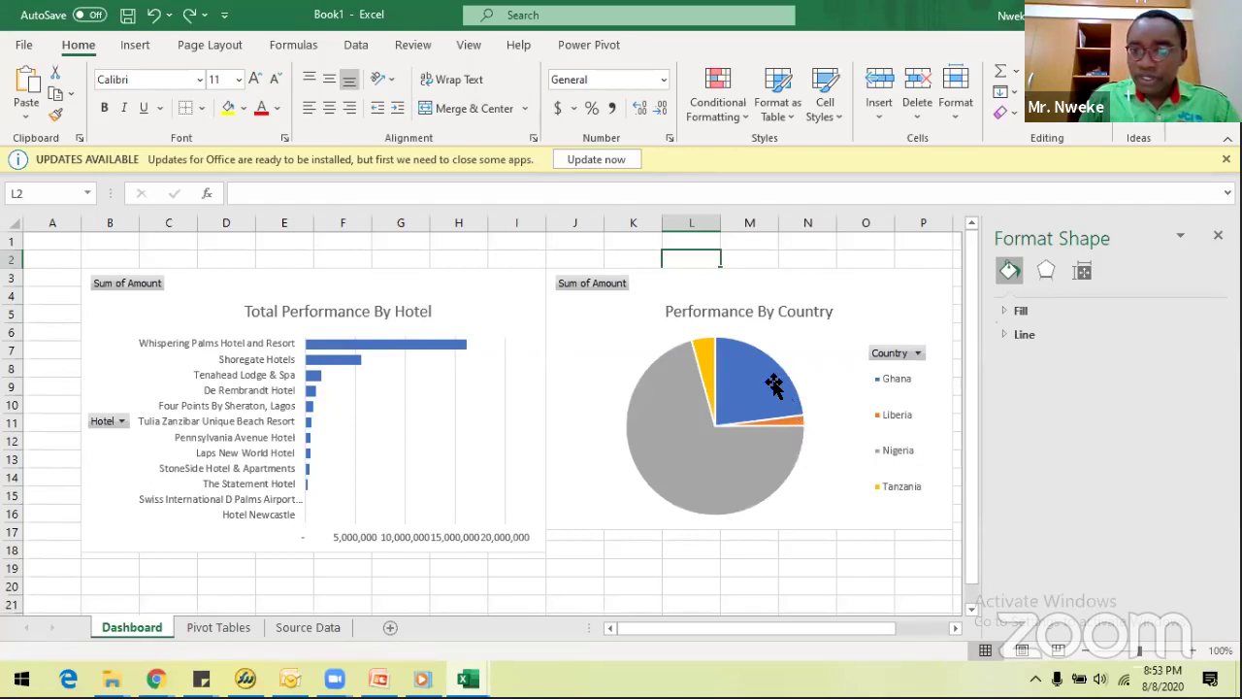
{"action": "mouse_move", "coordinate": [774, 384]}
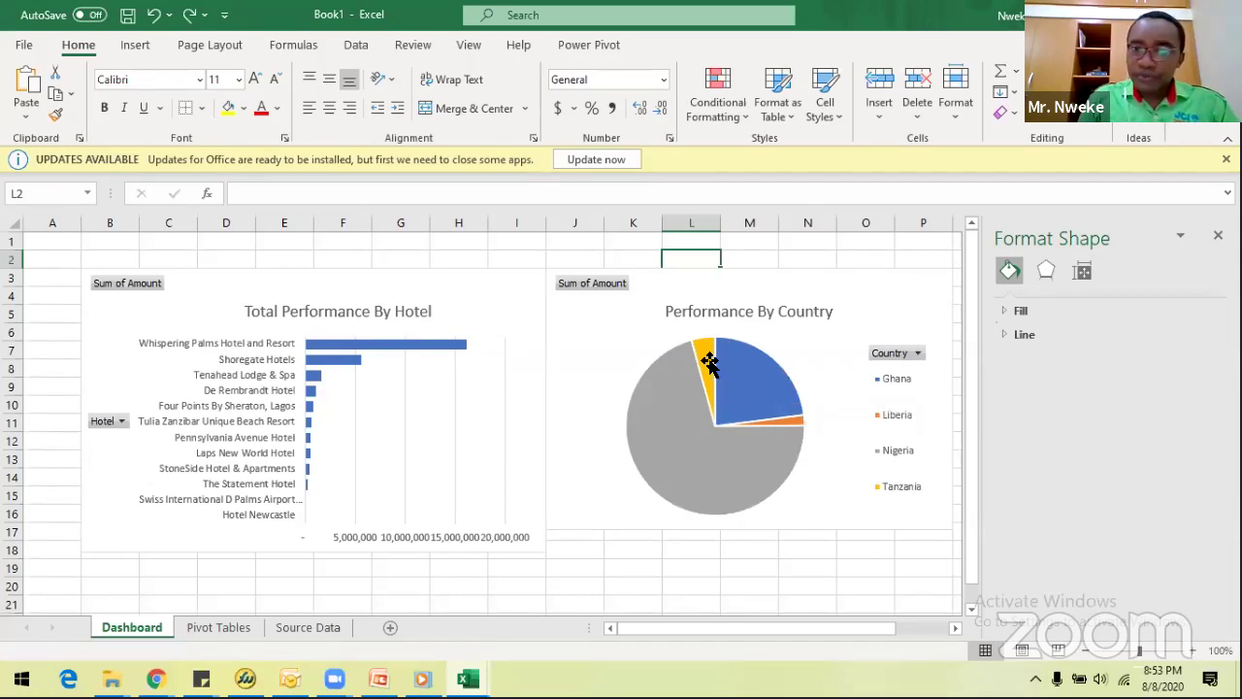
{"action": "mouse_move", "coordinate": [709, 361]}
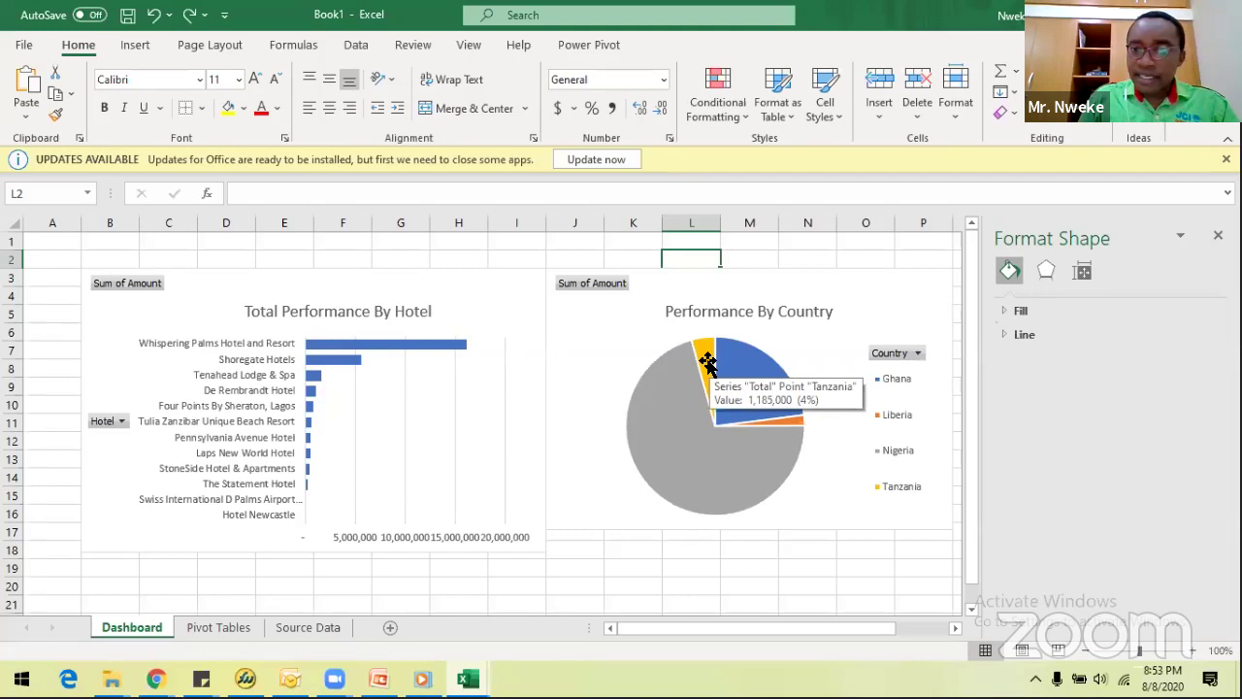
{"action": "mouse_move", "coordinate": [690, 412]}
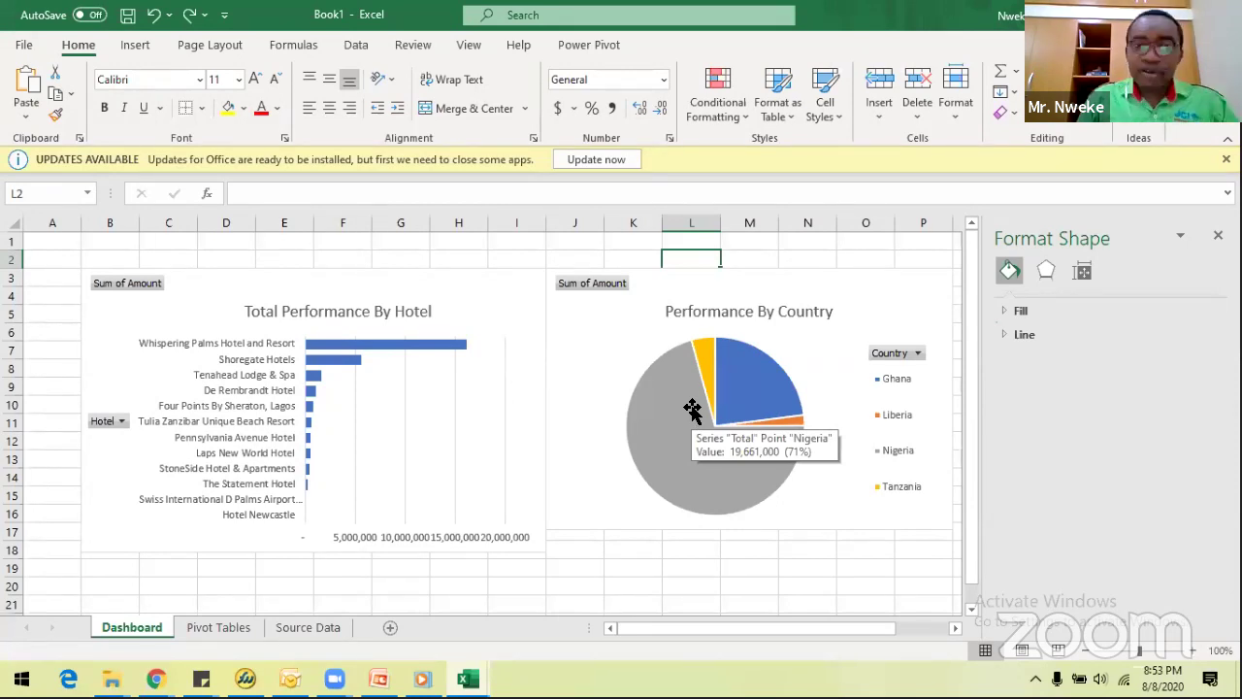
Extend the Performance By Country chart downward so that it ends at the bottom of row 17.
{"action": "left_click", "coordinate": [520, 260]}
{"action": "scroll", "coordinate": [557, 418], "scroll_direction": "down", "scroll_amount": 3}
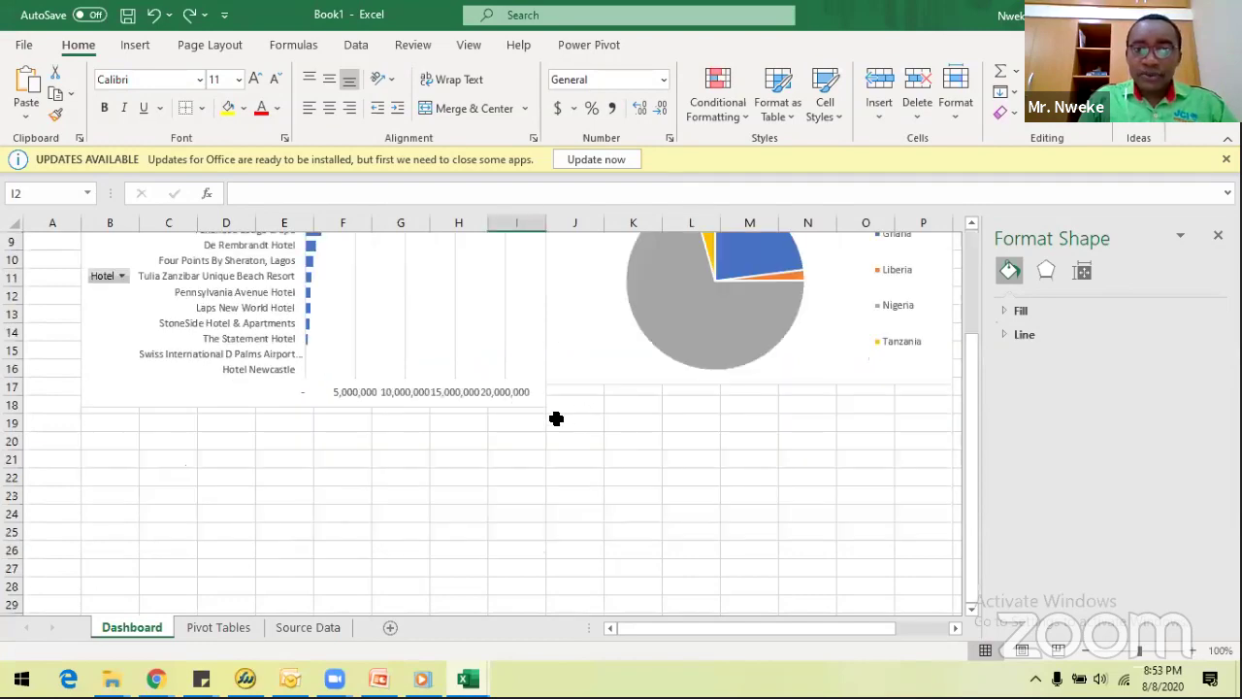
{"action": "left_click", "coordinate": [588, 357]}
{"action": "double_click", "coordinate": [611, 417]}
{"action": "left_click", "coordinate": [575, 440]}
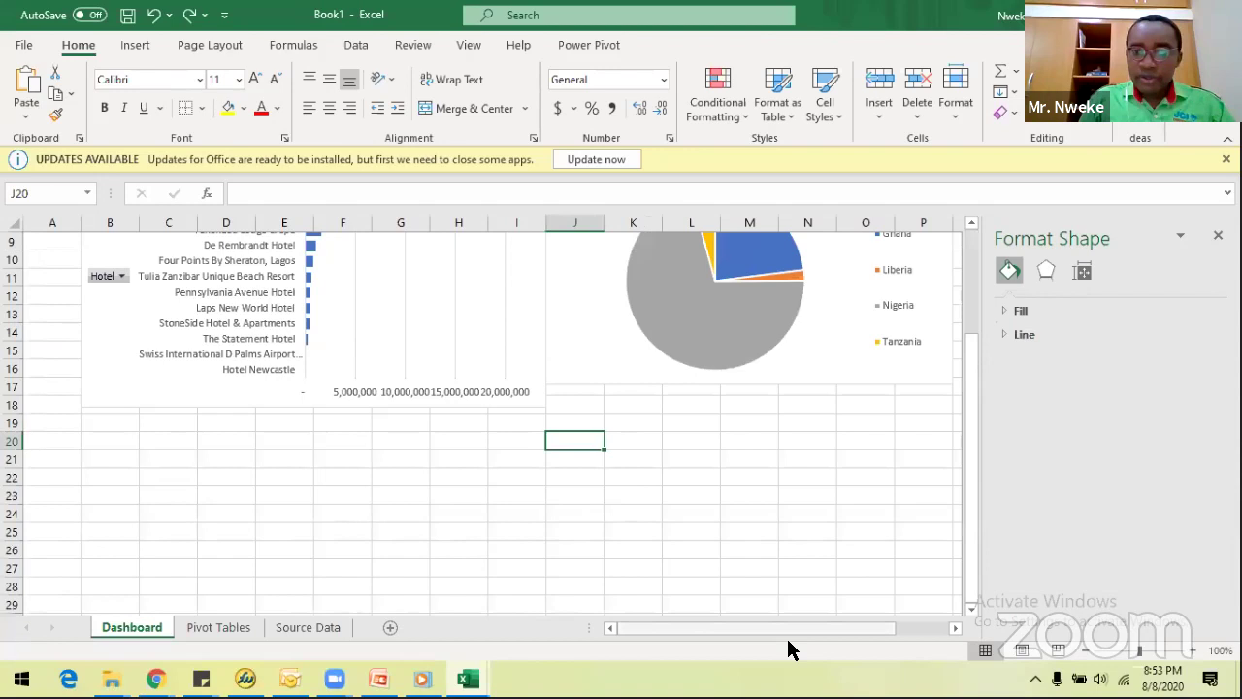
{"action": "scroll", "coordinate": [522, 435], "scroll_direction": "right", "scroll_amount": 2}
{"action": "scroll", "coordinate": [527, 377], "scroll_direction": "left", "scroll_amount": 1}
{"action": "left_click", "coordinate": [697, 385]}
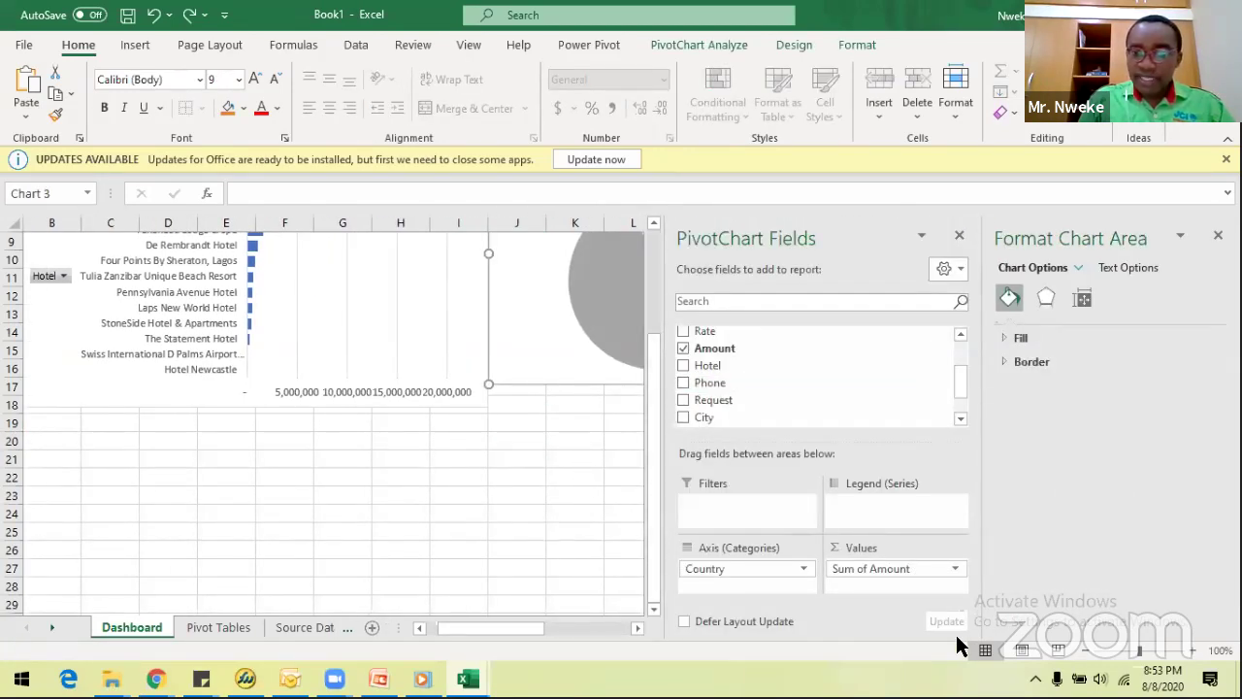
{"action": "left_click", "coordinate": [637, 627]}
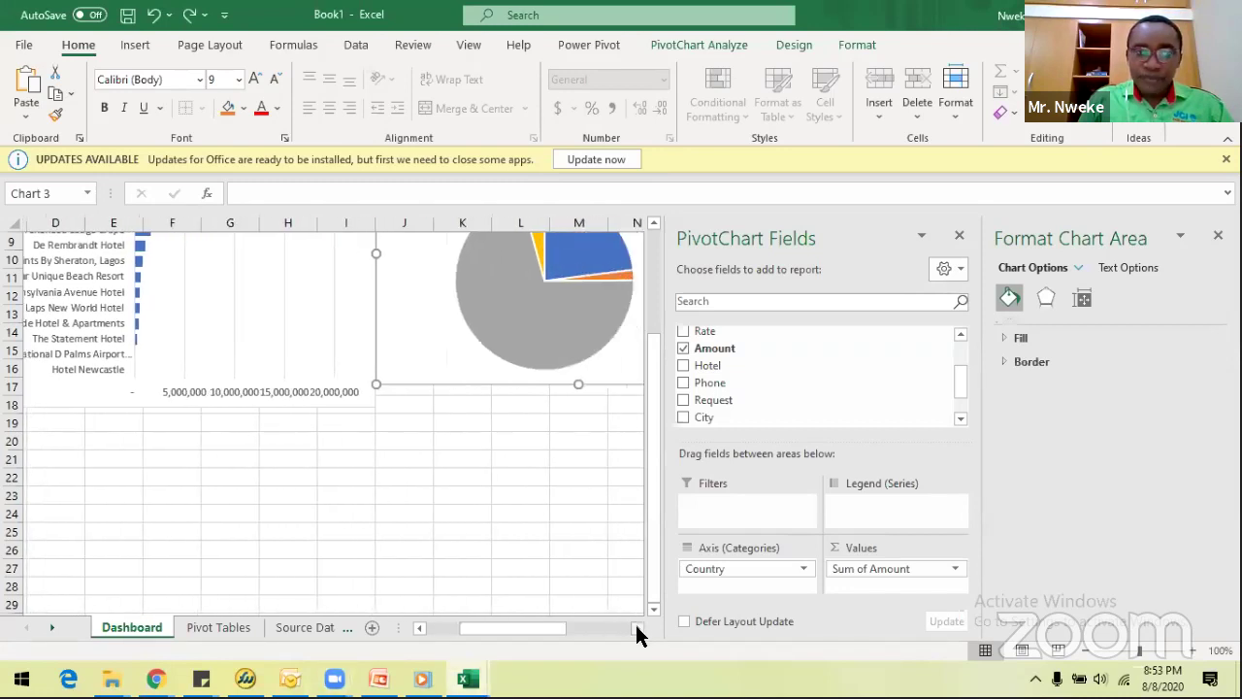
{"action": "scroll", "coordinate": [344, 374], "scroll_direction": "right", "scroll_amount": 1}
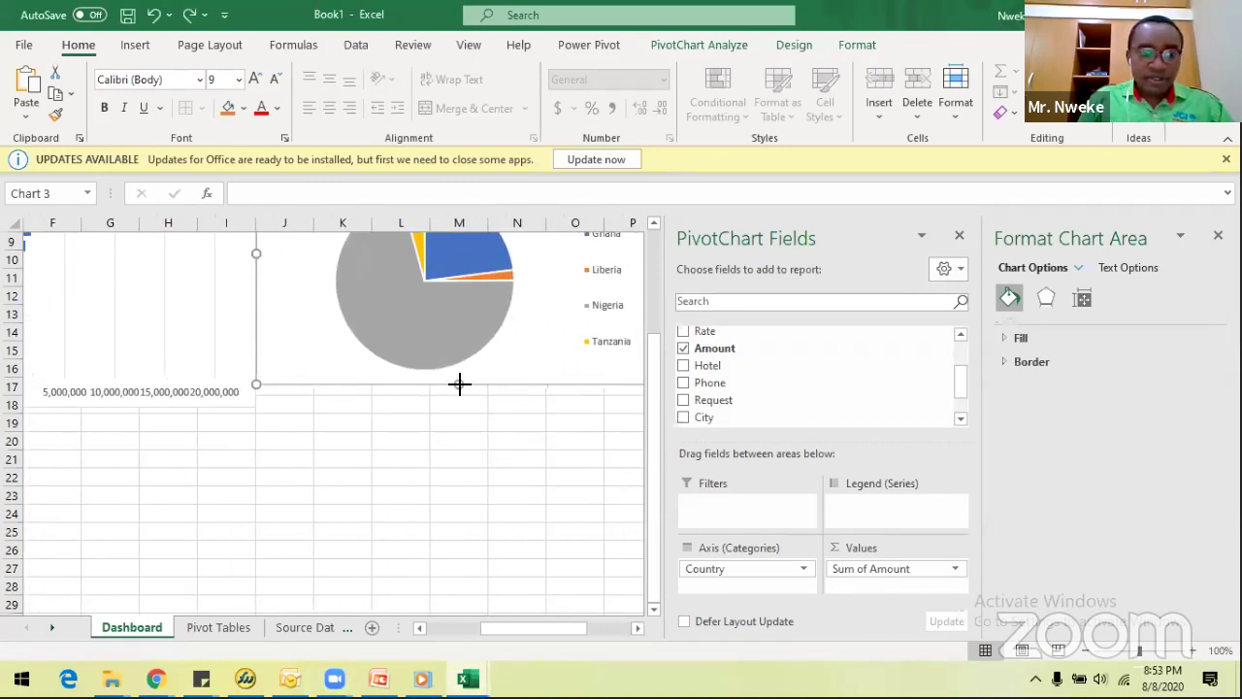
{"action": "left_click_drag", "start_coordinate": [459, 386], "coordinate": [460, 398]}
Shorten the Total Performance By Hotel chart to the bottom of row 17, level with the pie chart.
{"action": "left_click", "coordinate": [175, 340]}
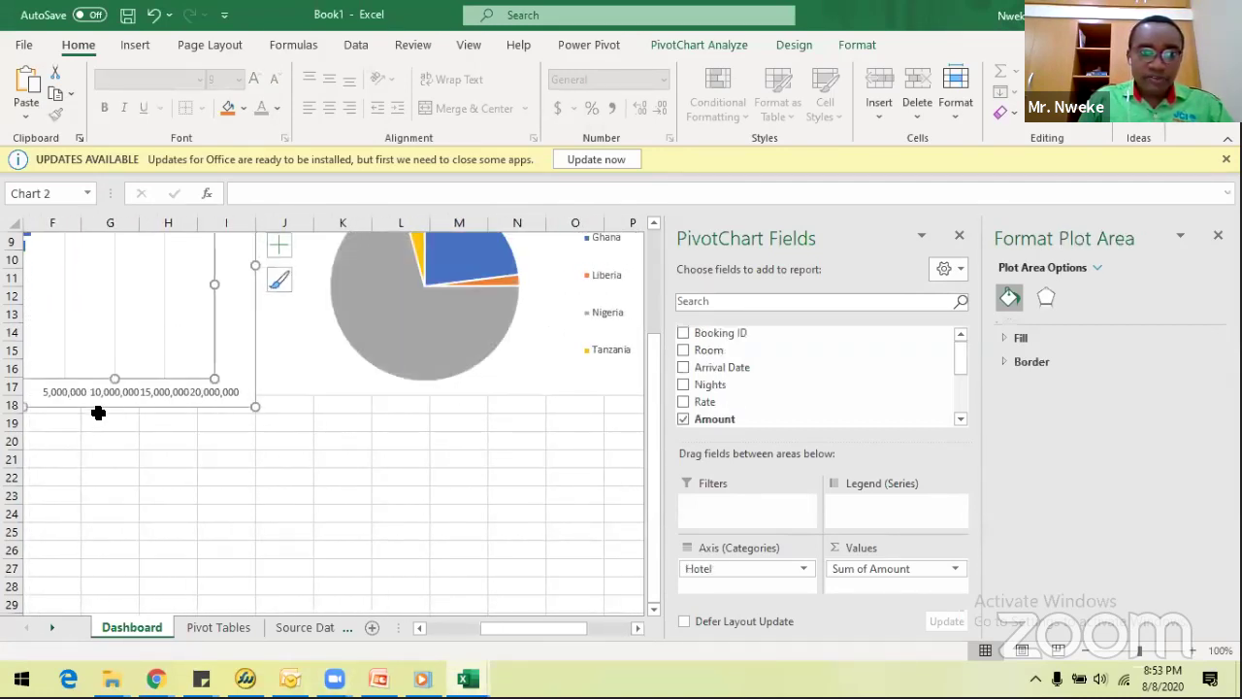
{"action": "left_click_drag", "start_coordinate": [36, 413], "coordinate": [311, 397]}
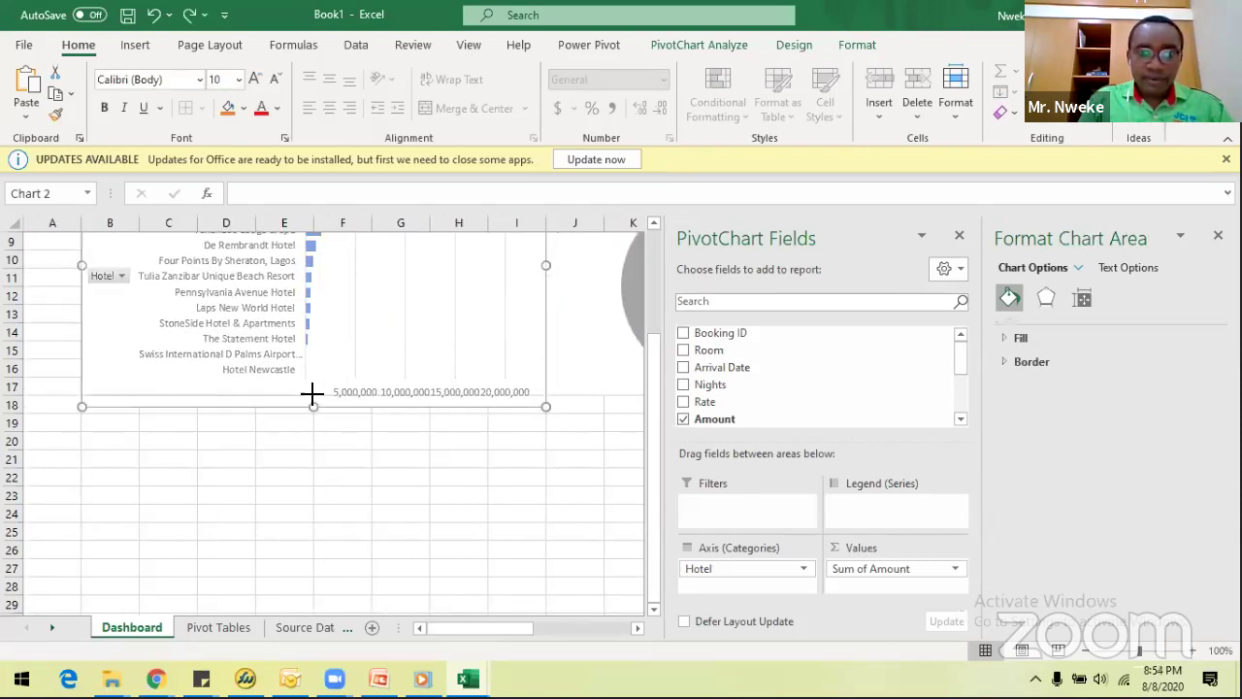
{"action": "left_click", "coordinate": [400, 424]}
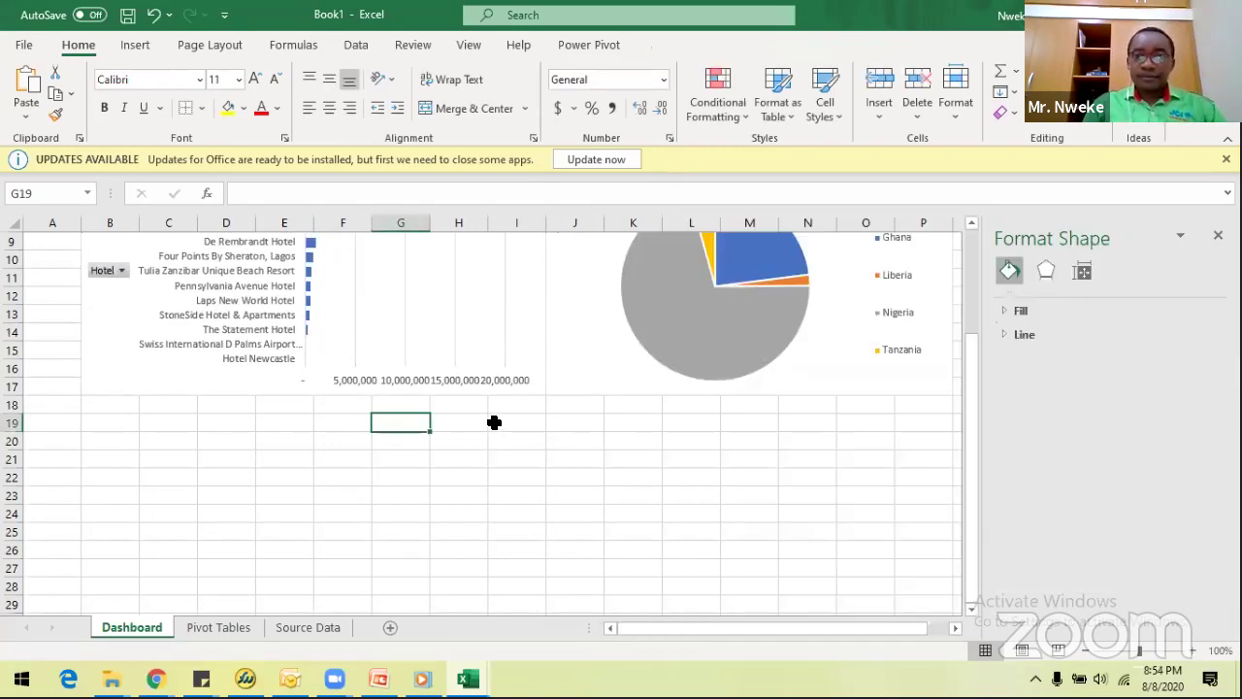
{"action": "scroll", "coordinate": [497, 420], "scroll_direction": "up", "scroll_amount": 3}
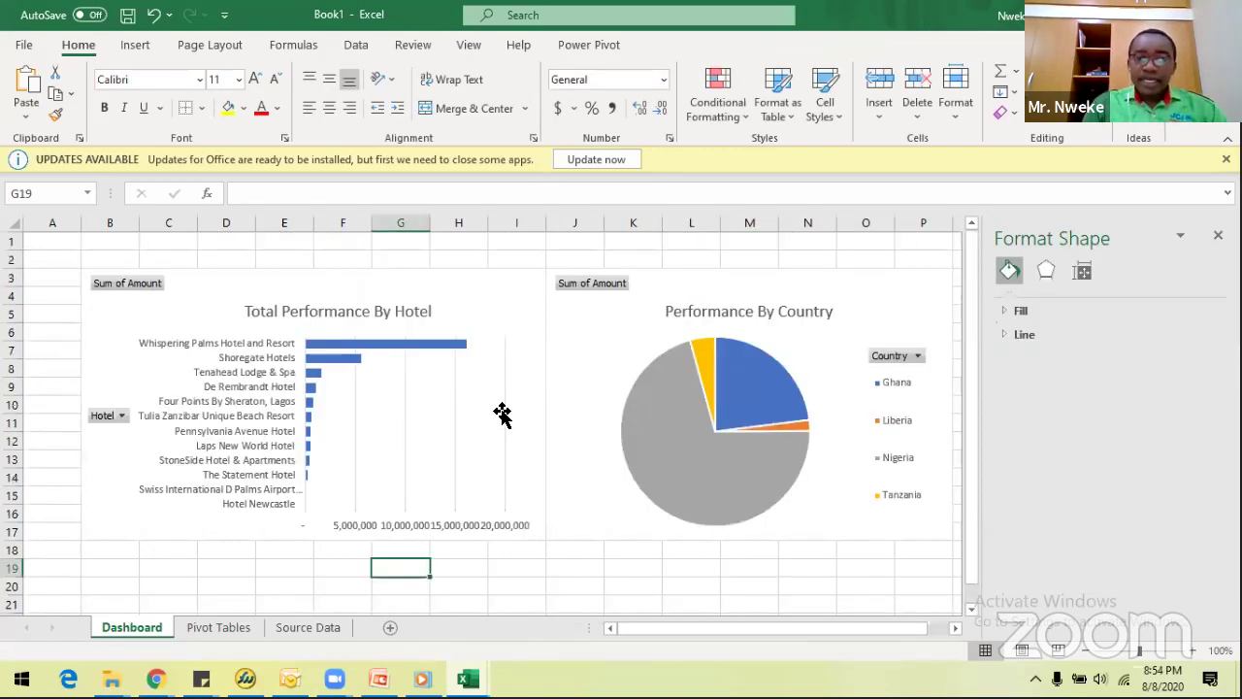
Examine the free space below the dashboard charts, the existing pivot tables and the Rate column of the source data.
{"action": "scroll", "coordinate": [500, 417], "scroll_direction": "down", "scroll_amount": 4}
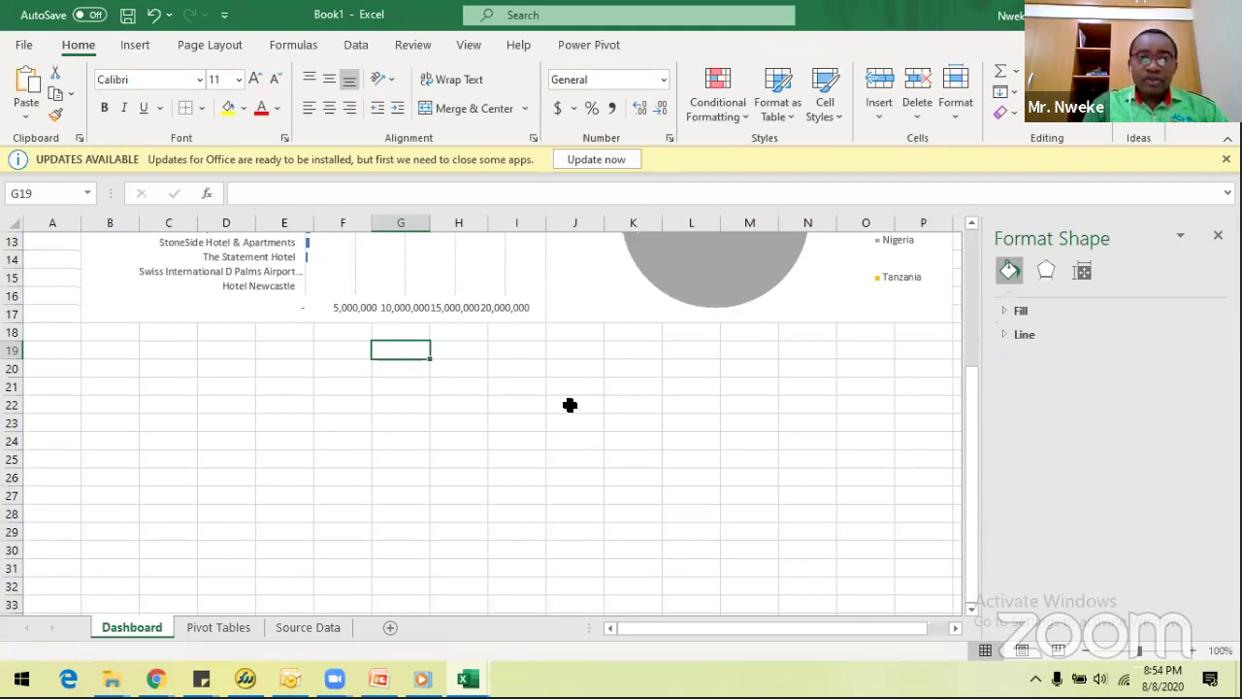
{"action": "left_click", "coordinate": [127, 380]}
{"action": "left_click", "coordinate": [716, 388]}
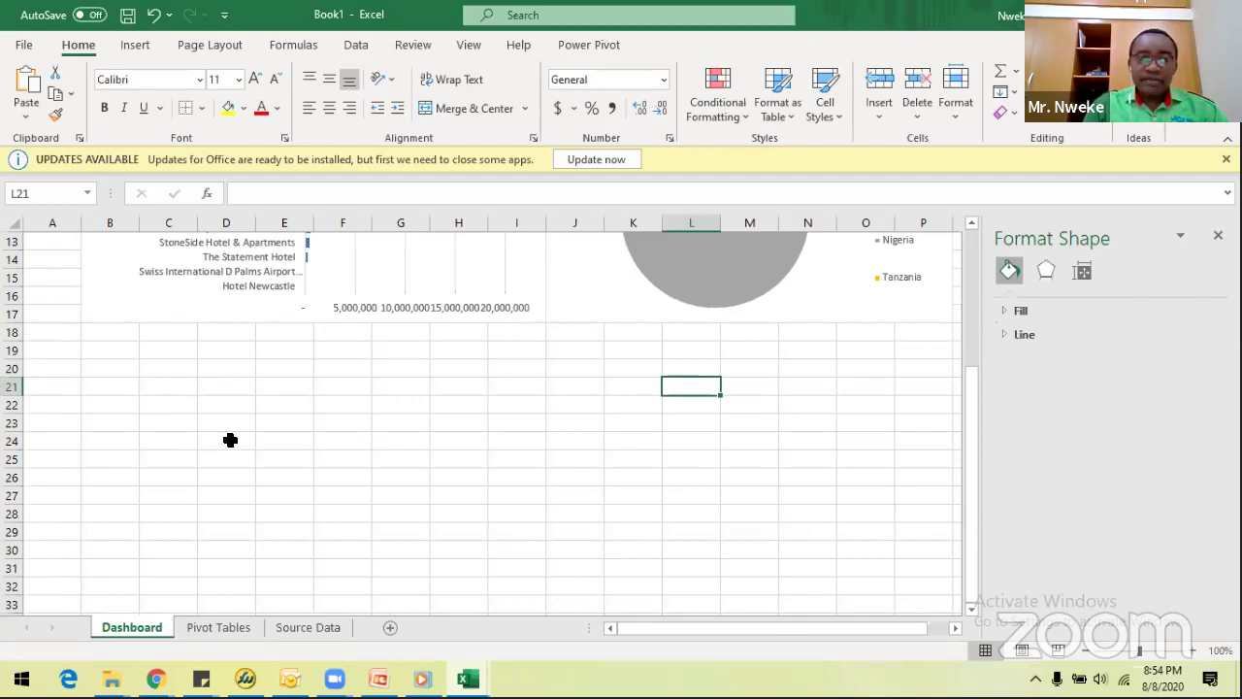
{"action": "left_click", "coordinate": [218, 627]}
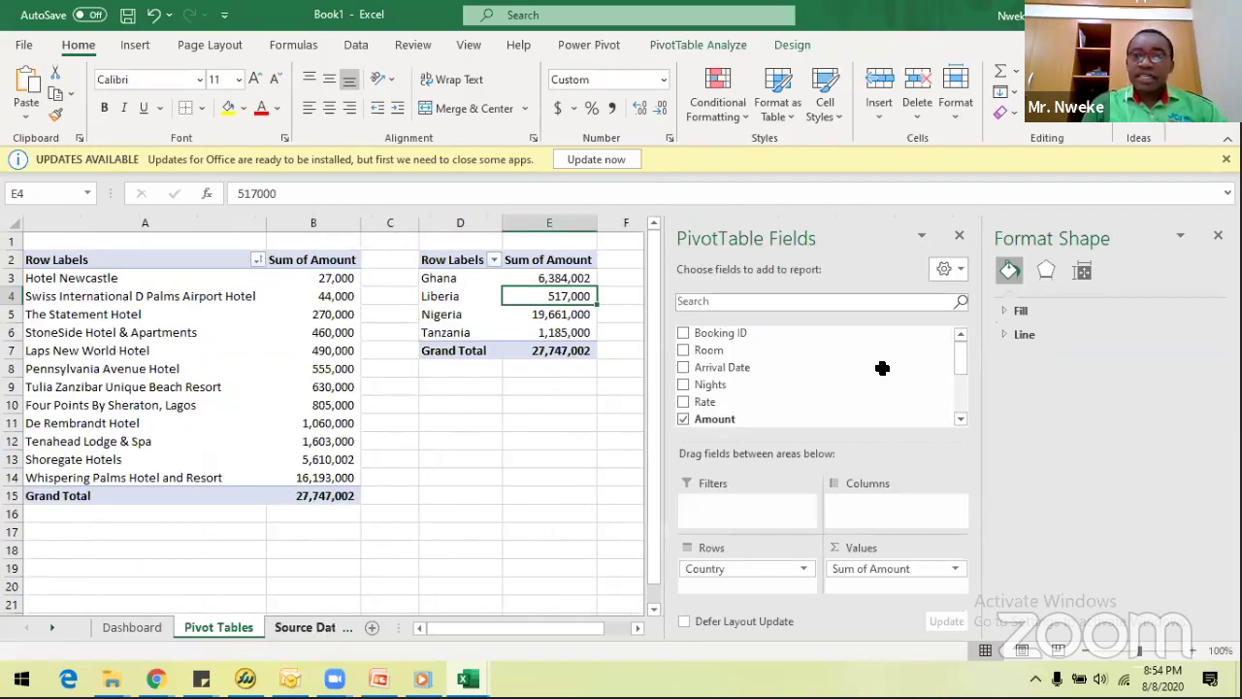
{"action": "key", "text": "ctrl+Page_Down"}
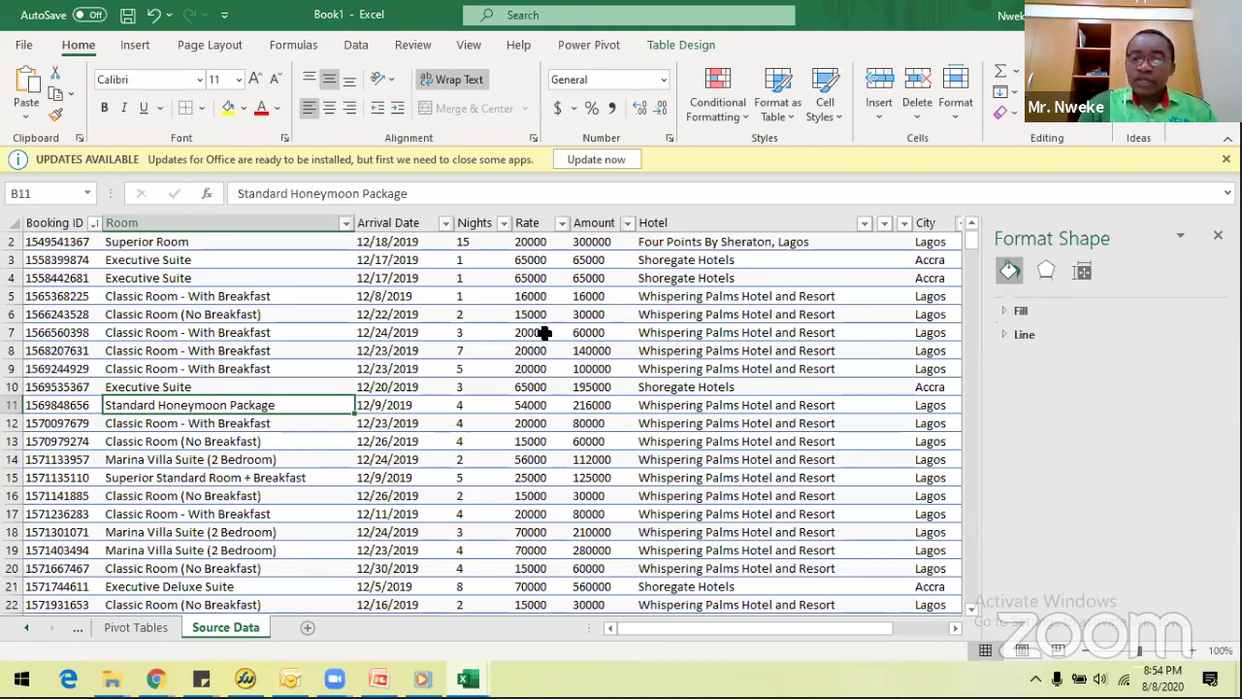
{"action": "left_click", "coordinate": [546, 332]}
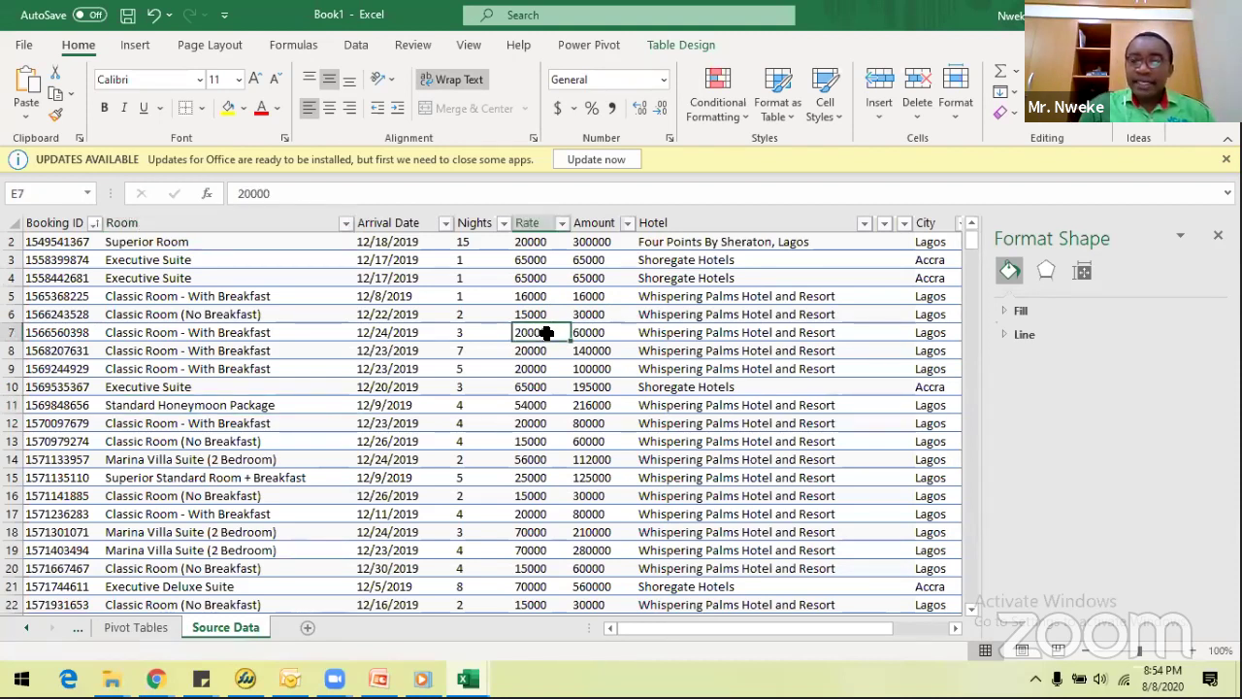
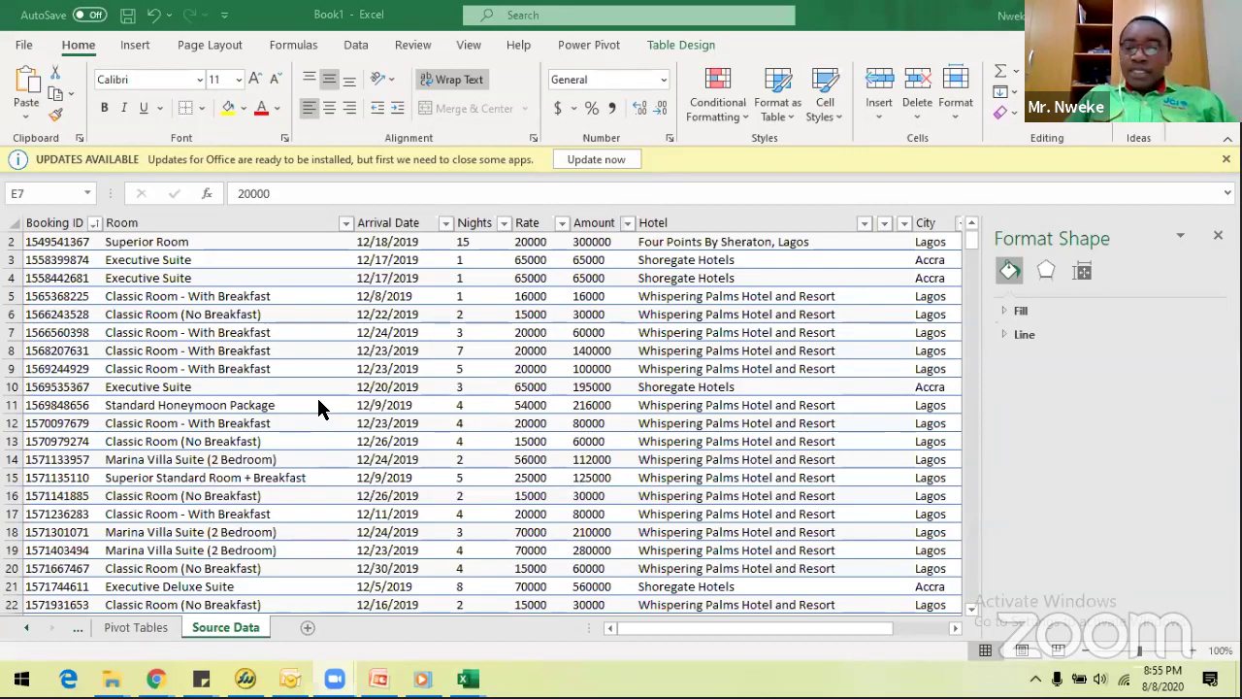
Create a PivotTable from the SourceData table, placed at cell A18 of the existing Pivot Tables sheet.
{"action": "left_click", "coordinate": [289, 635]}
{"action": "left_click", "coordinate": [215, 367]}
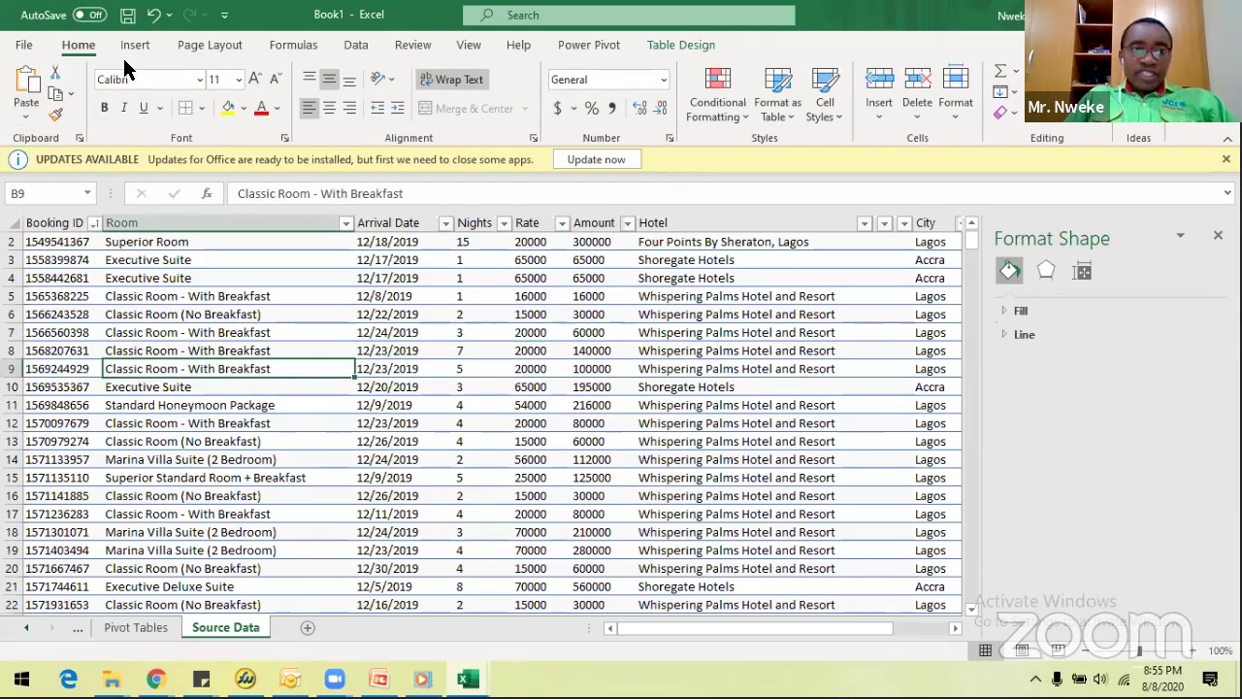
{"action": "left_click", "coordinate": [685, 46]}
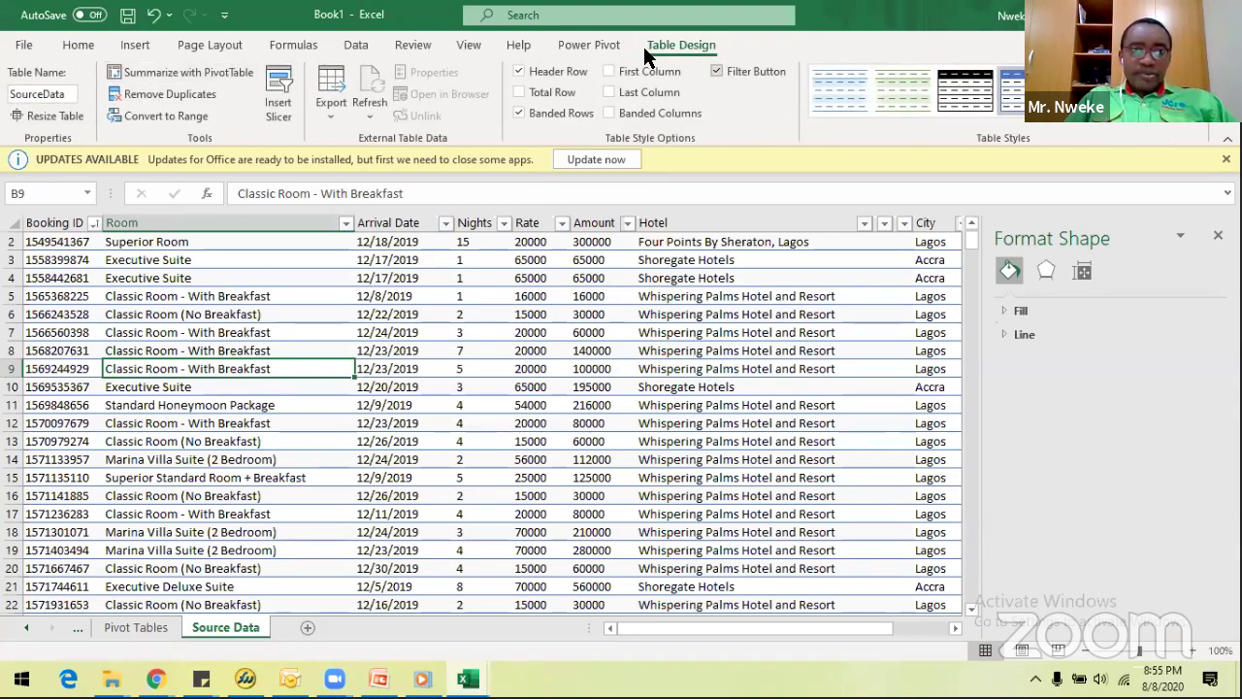
{"action": "left_click", "coordinate": [187, 73]}
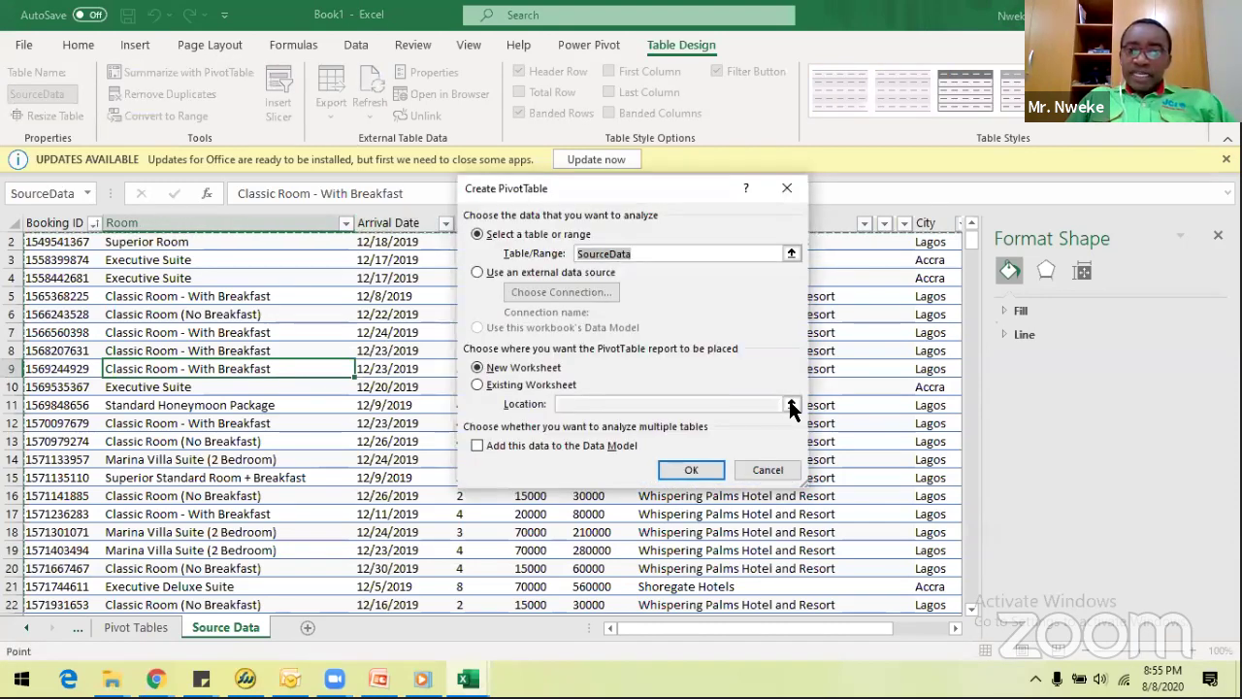
{"action": "left_click", "coordinate": [791, 408]}
{"action": "left_click", "coordinate": [792, 408]}
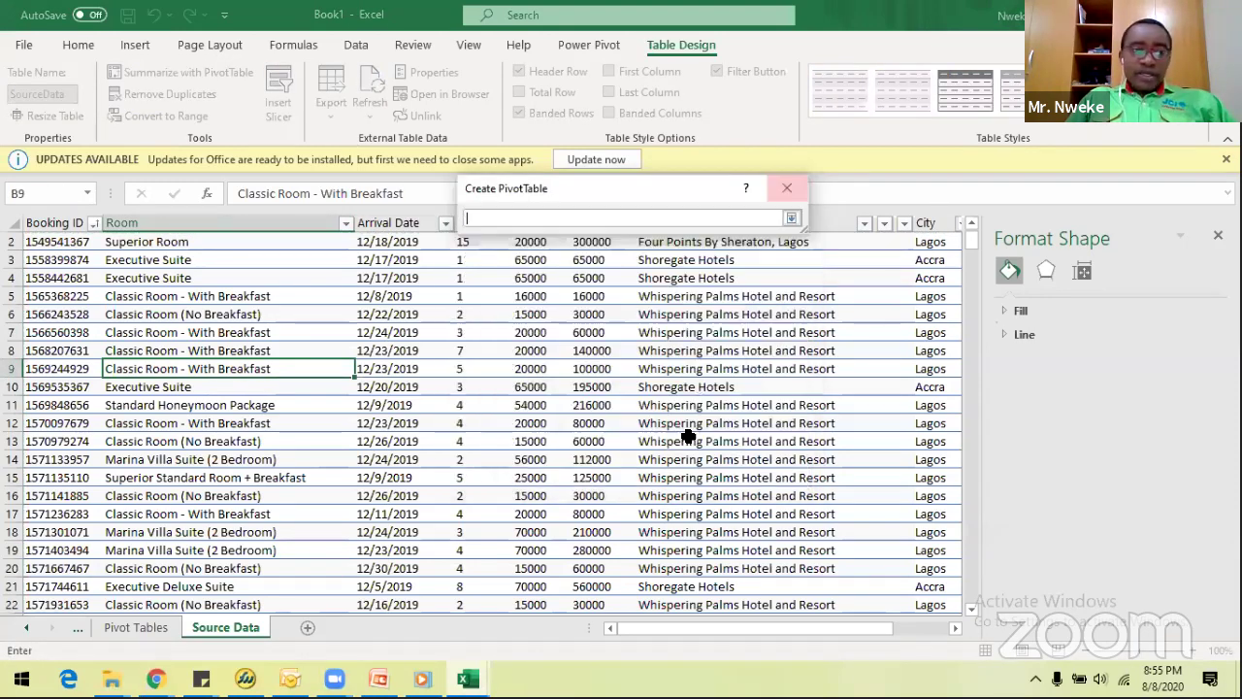
{"action": "left_click", "coordinate": [136, 627]}
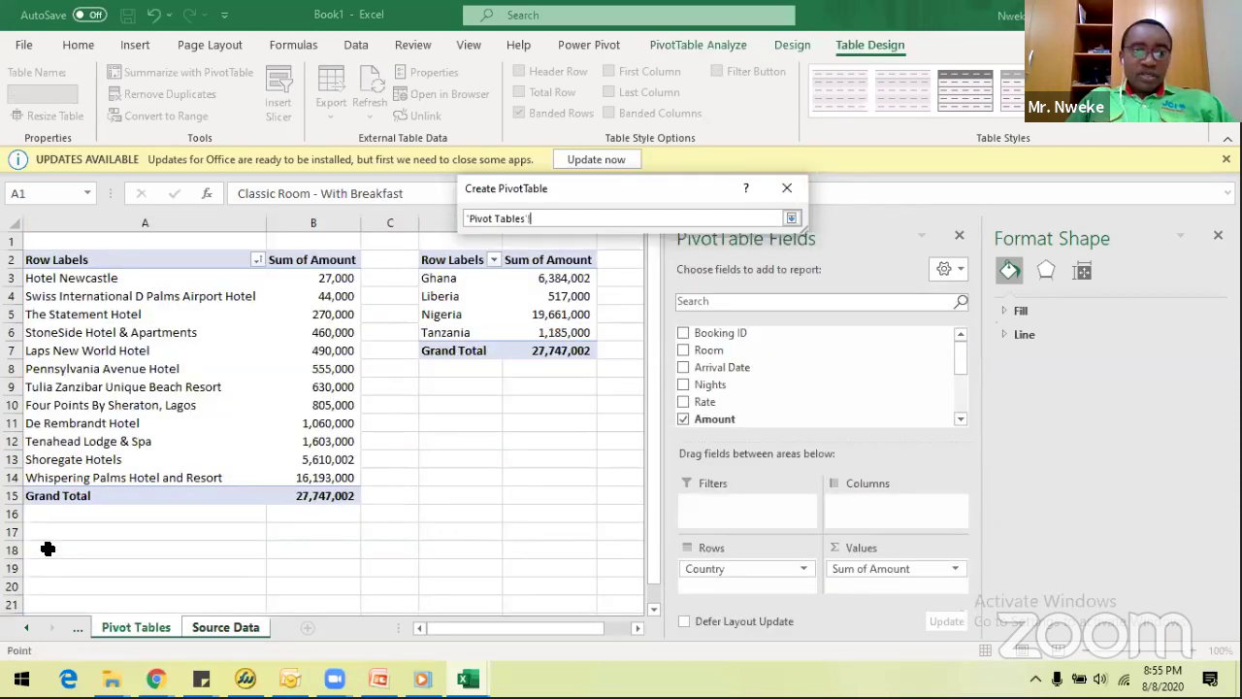
{"action": "left_click", "coordinate": [47, 548]}
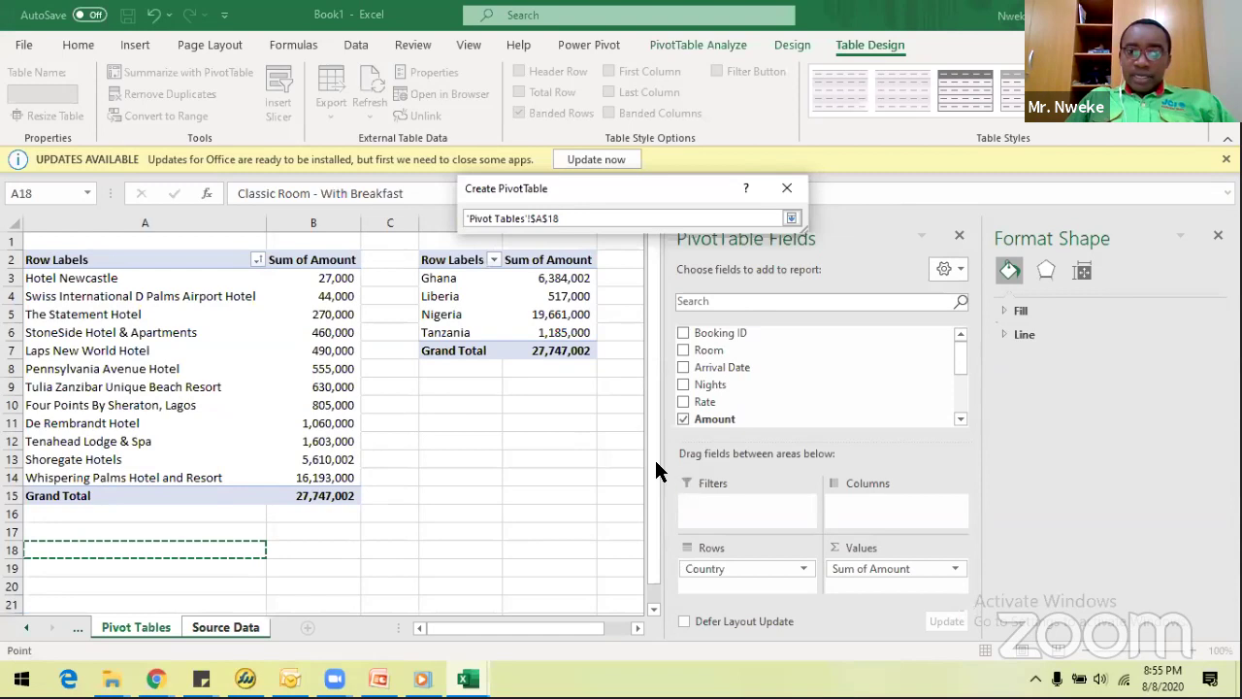
{"action": "key", "text": "Return"}
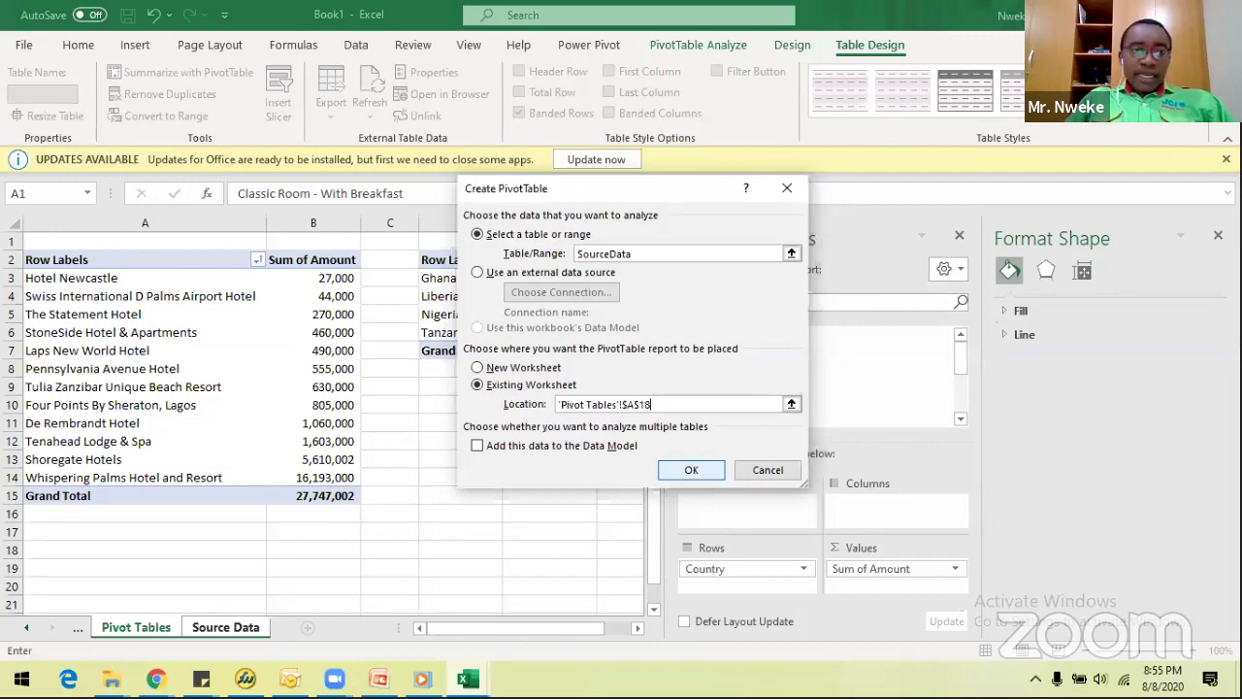
{"action": "key", "text": "Return"}
Rename the new empty PivotTable at A18 as ADR.
{"action": "left_click", "coordinate": [510, 424]}
{"action": "scroll", "coordinate": [435, 421], "scroll_direction": "down", "scroll_amount": 1}
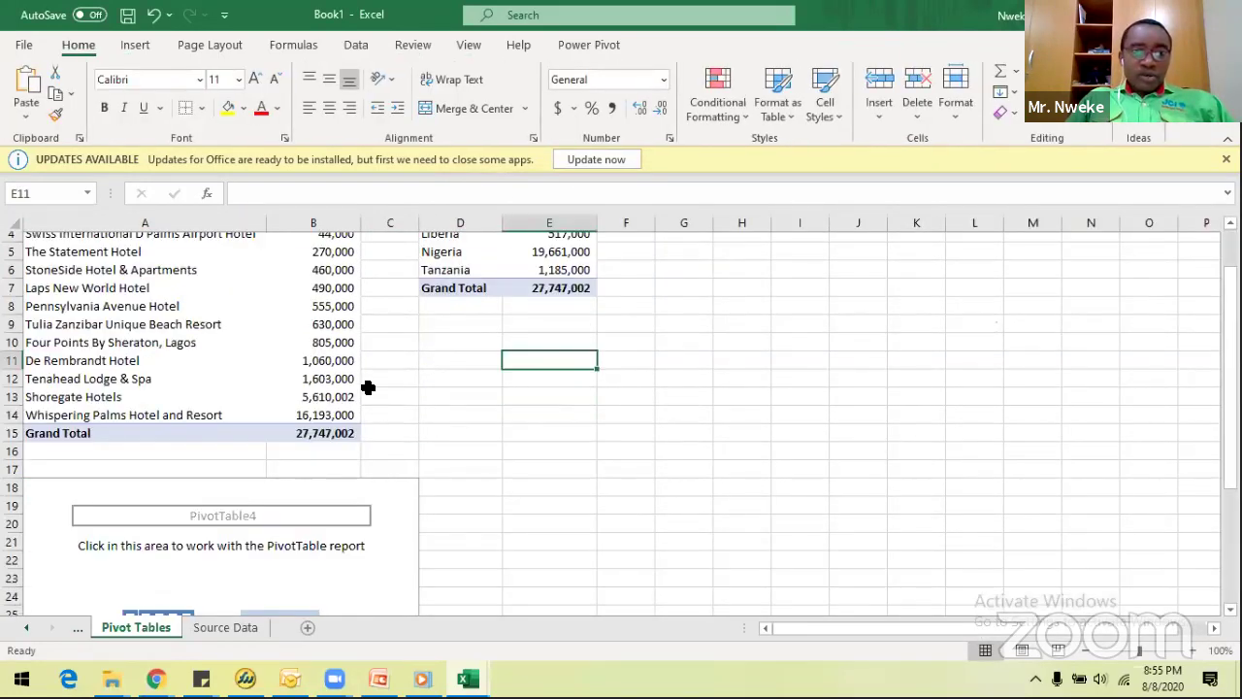
{"action": "scroll", "coordinate": [145, 335], "scroll_direction": "down", "scroll_amount": 4}
{"action": "left_click", "coordinate": [110, 324]}
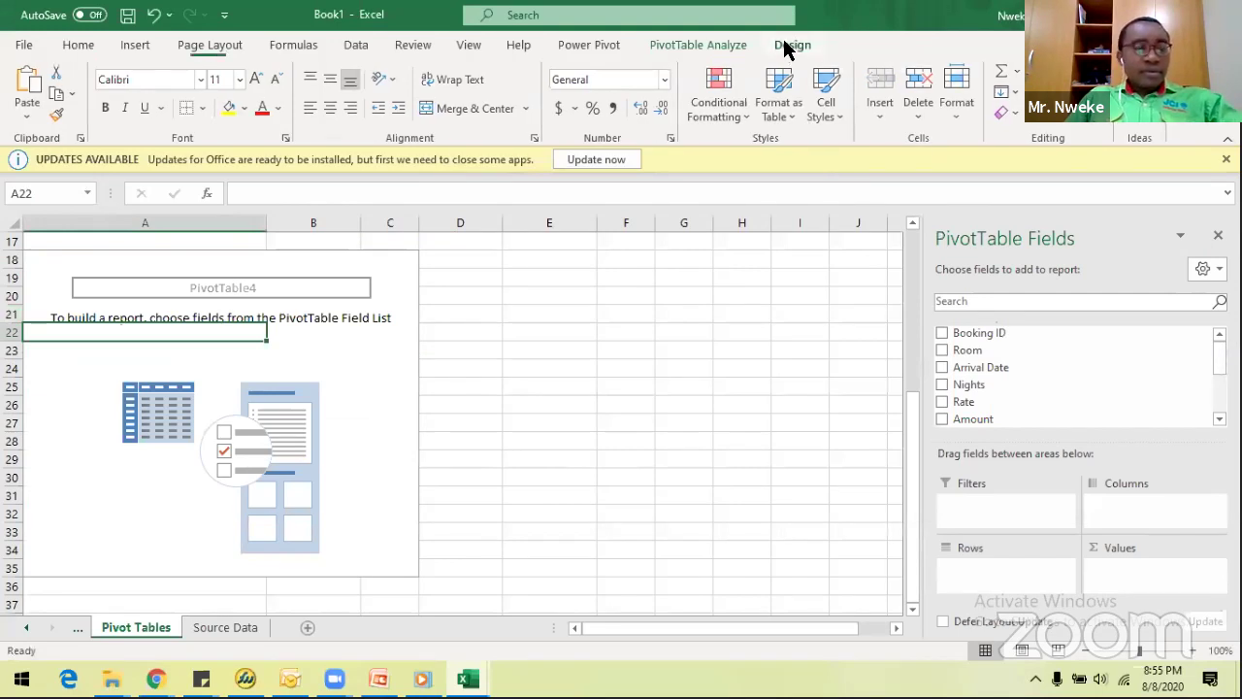
{"action": "left_click", "coordinate": [792, 46]}
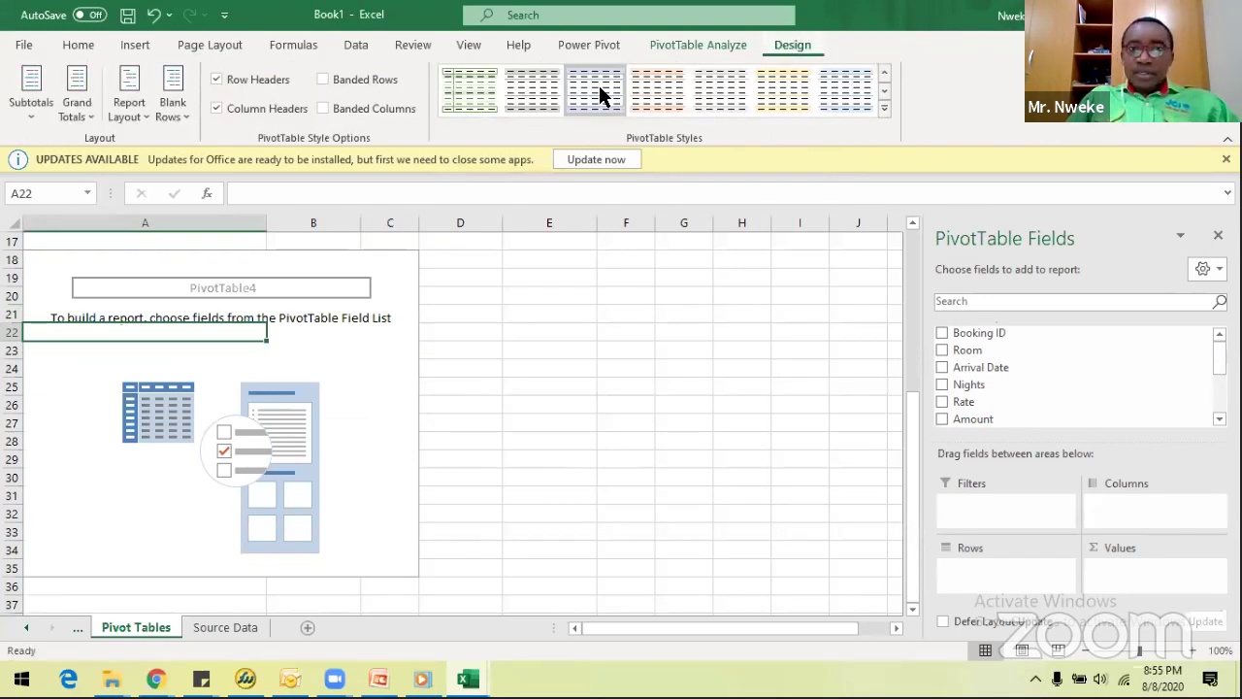
{"action": "left_click", "coordinate": [706, 46]}
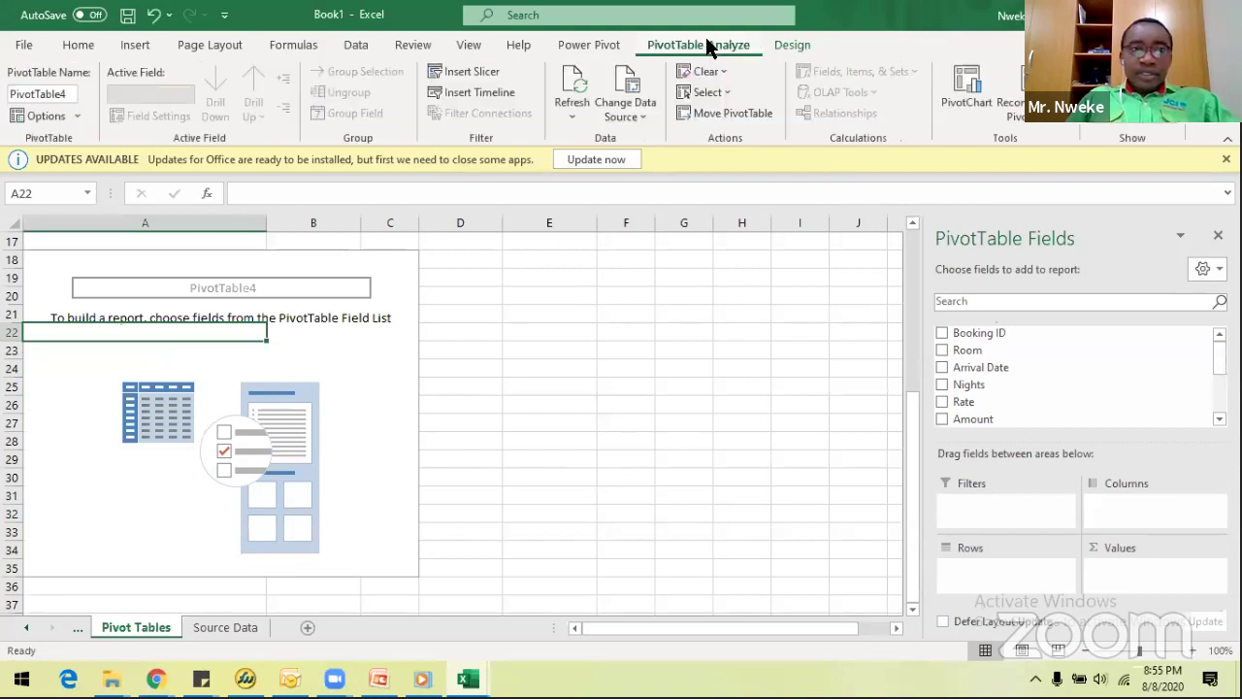
{"action": "left_click", "coordinate": [43, 94]}
{"action": "type", "text": "A"}
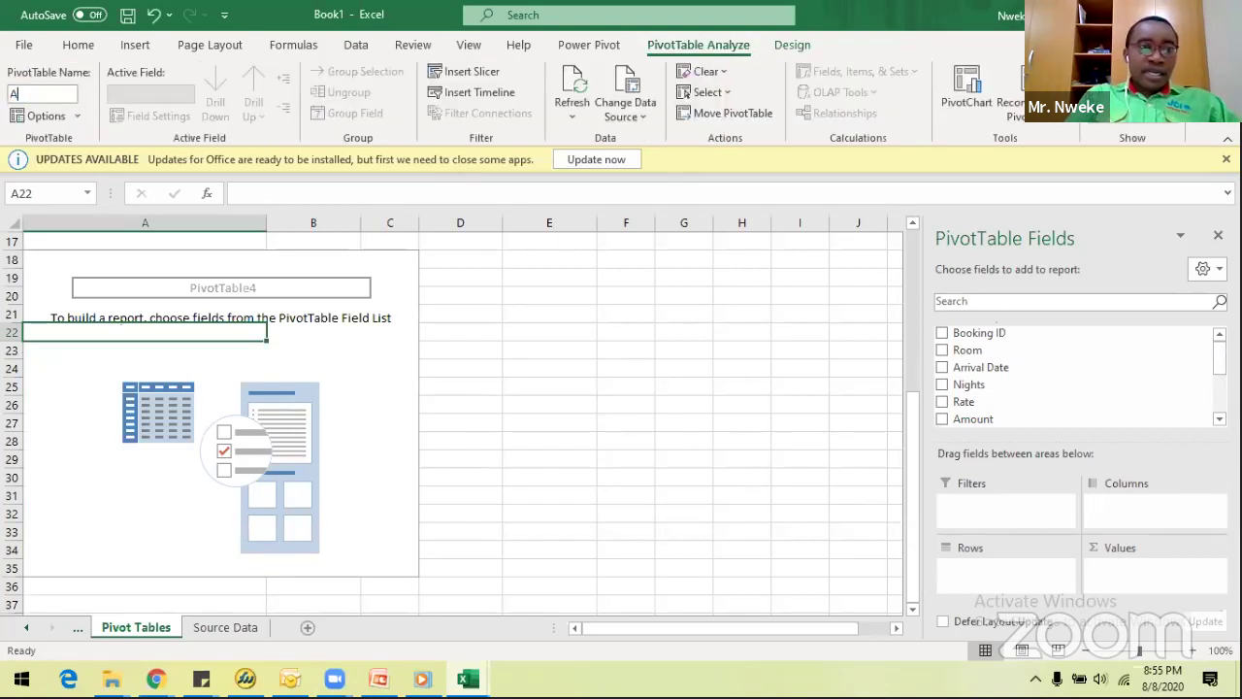
{"action": "type", "text": "DR"}
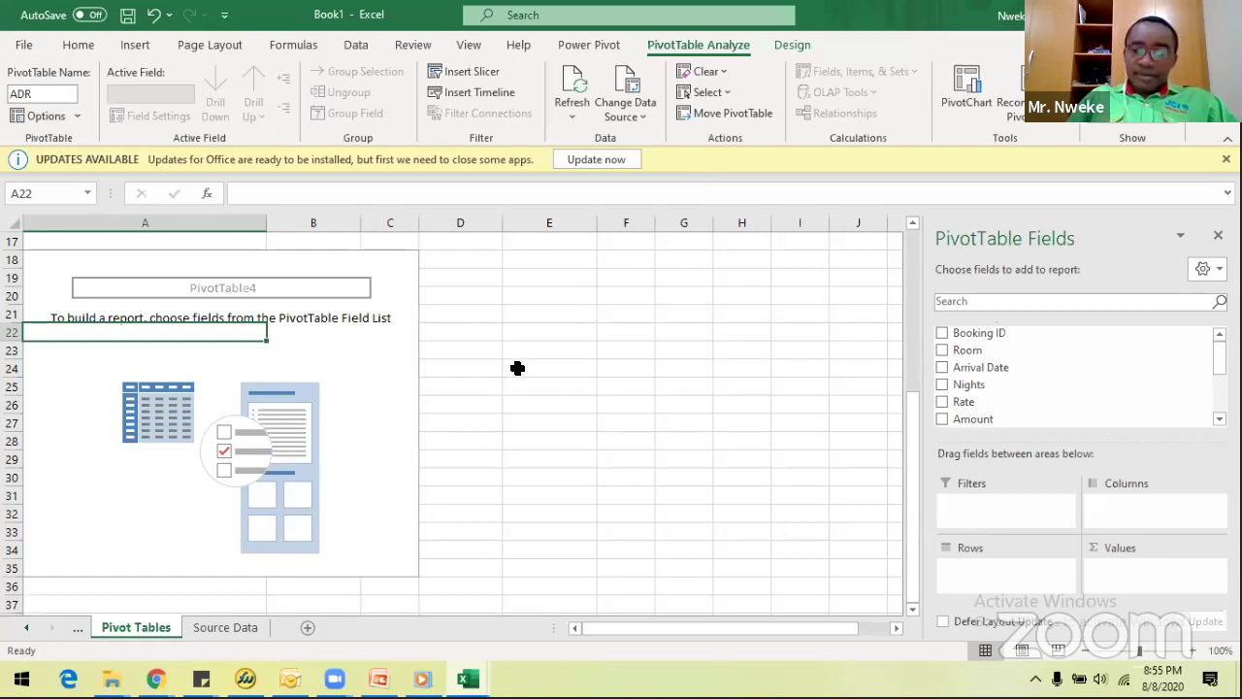
{"action": "left_click", "coordinate": [393, 397]}
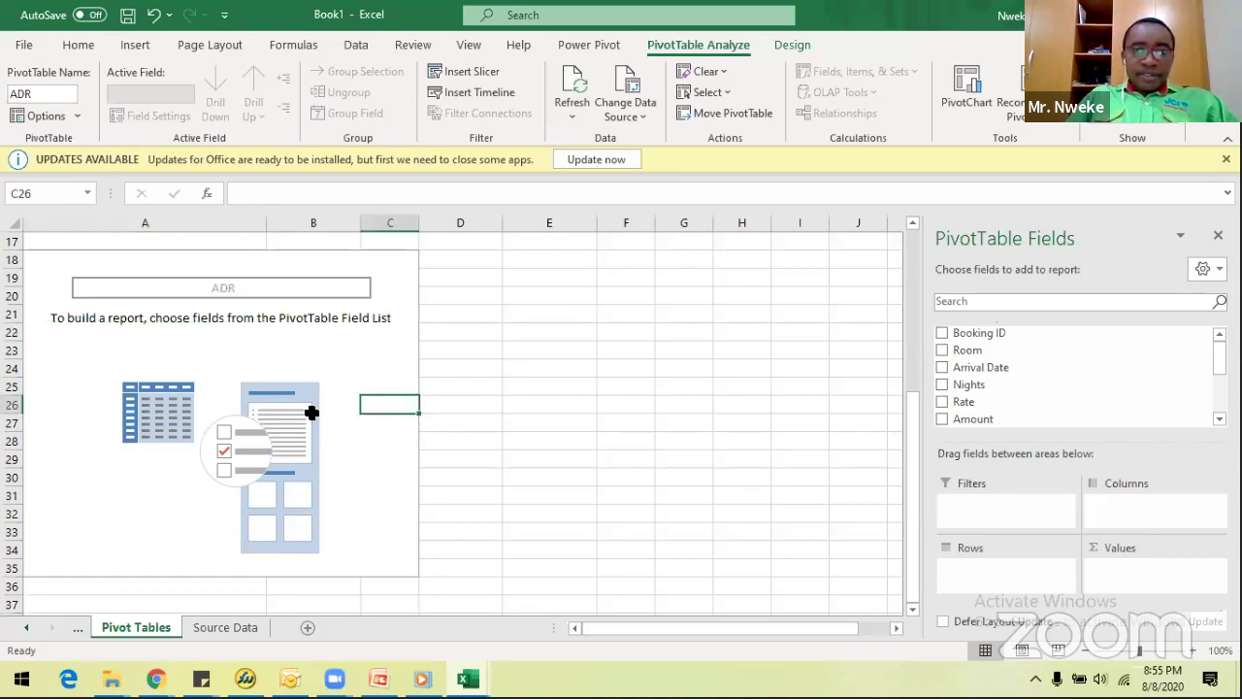
Build the ADR PivotTable with Hotel as the row field and Rate as the value field.
{"action": "left_click", "coordinate": [188, 369]}
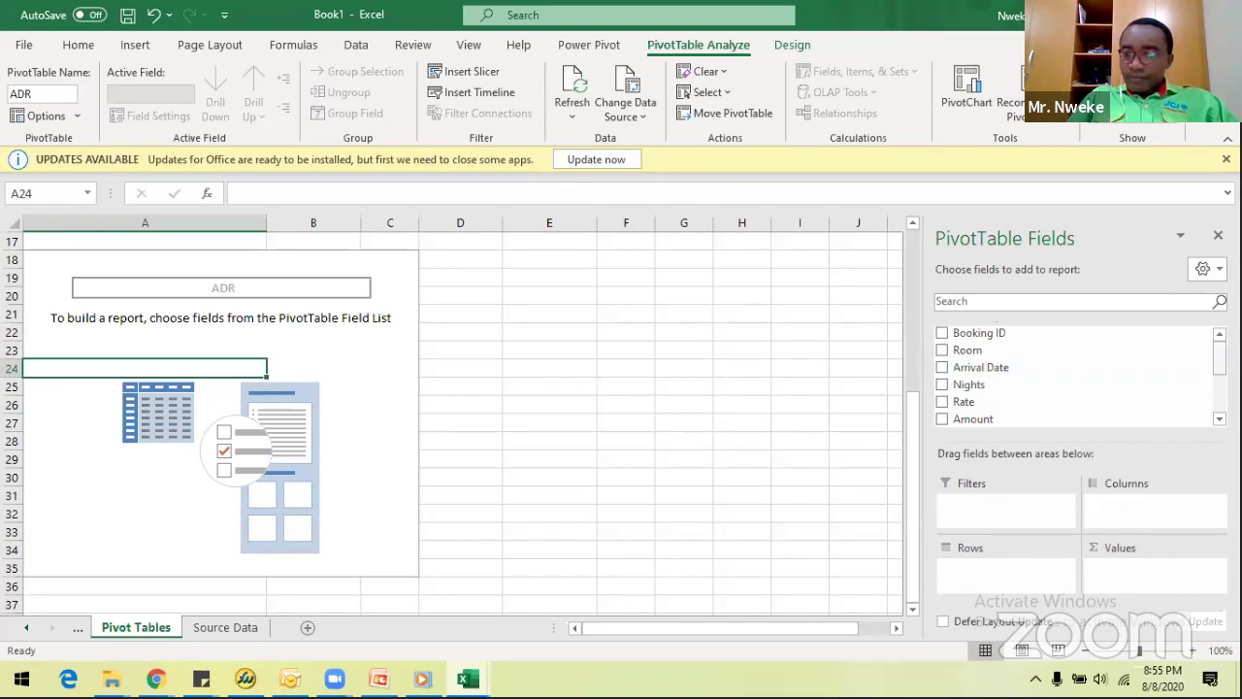
{"action": "left_click_drag", "start_coordinate": [1221, 362], "coordinate": [1220, 375]}
{"action": "scroll", "coordinate": [1068, 378], "scroll_direction": "down", "scroll_amount": 3}
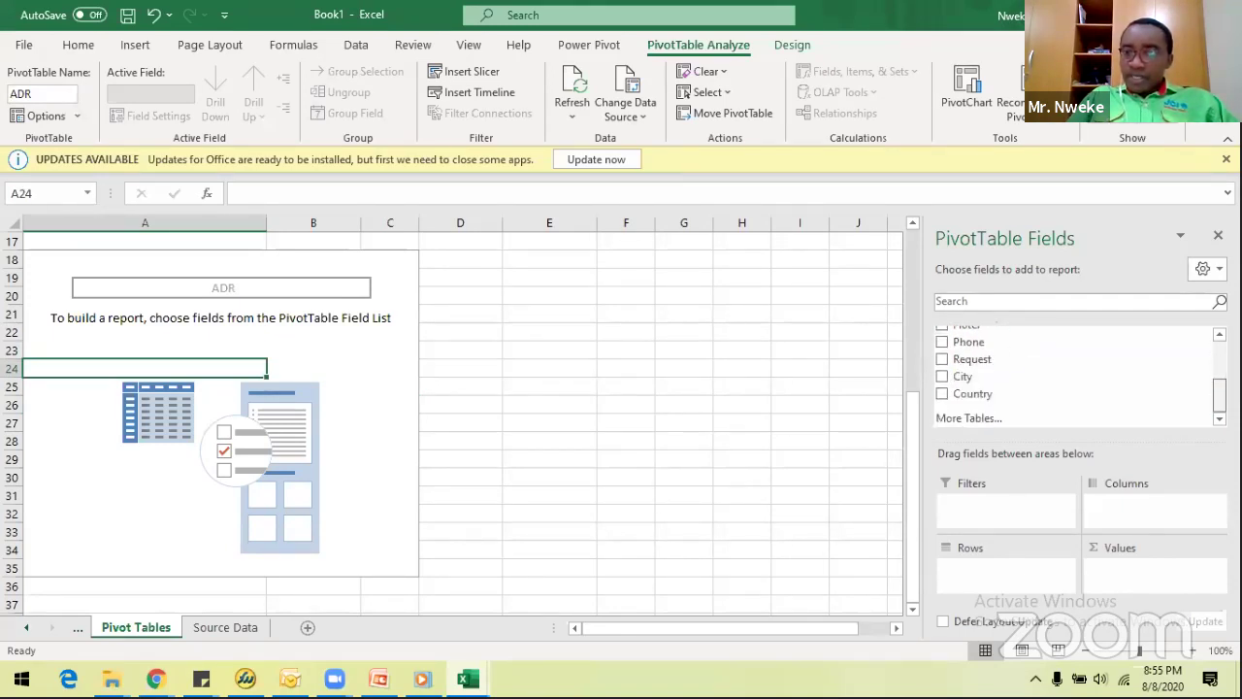
{"action": "scroll", "coordinate": [976, 333], "scroll_direction": "up", "scroll_amount": 3}
{"action": "left_click_drag", "start_coordinate": [971, 392], "coordinate": [1019, 569]}
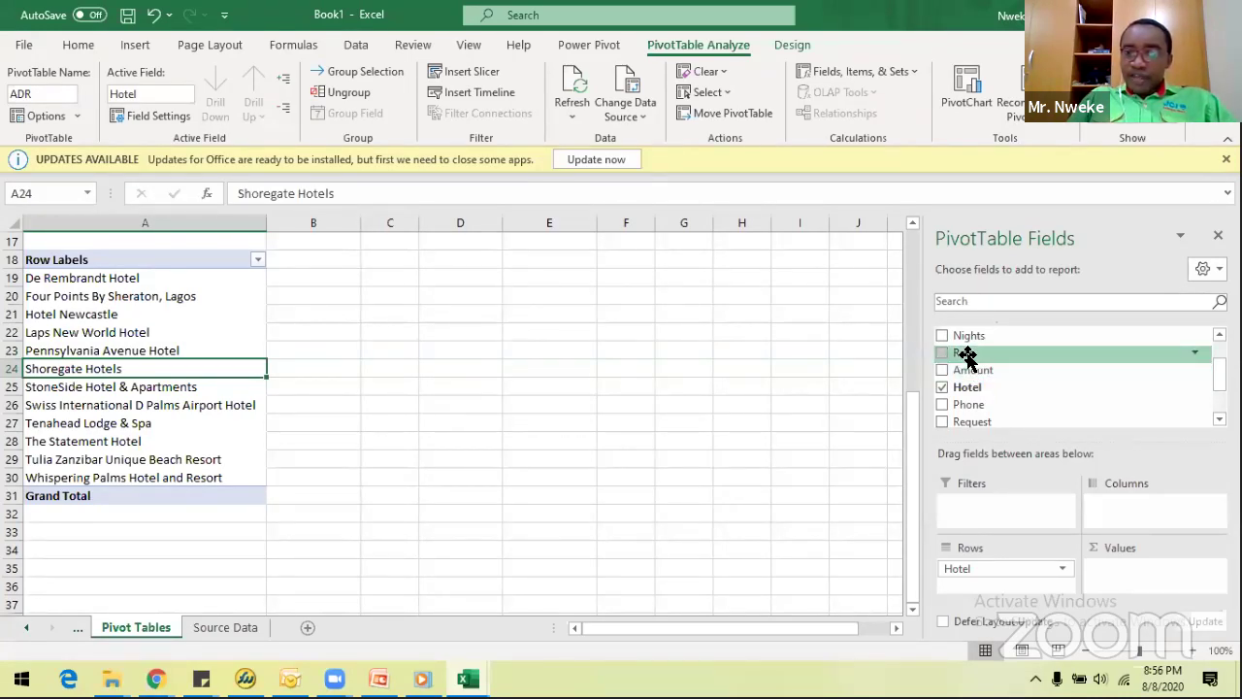
{"action": "left_click_drag", "start_coordinate": [968, 356], "coordinate": [1122, 571]}
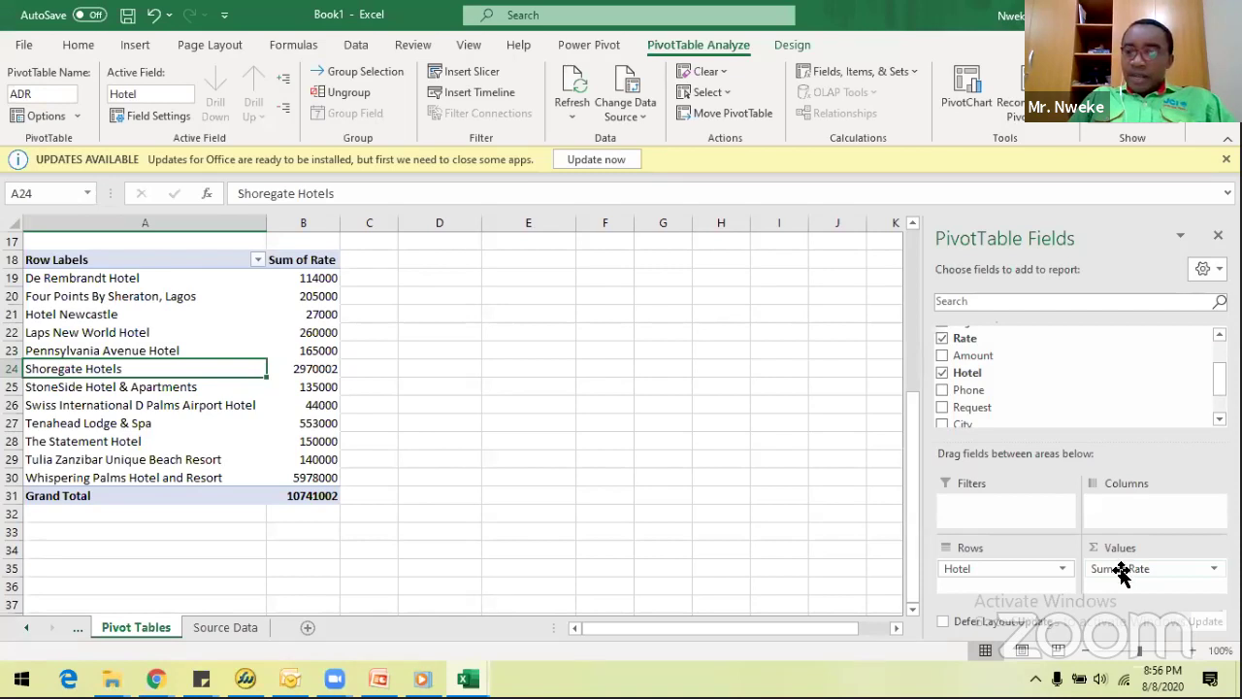
Summarize the Rate values in the ADR PivotTable by Average instead of Sum.
{"action": "left_click", "coordinate": [1121, 571]}
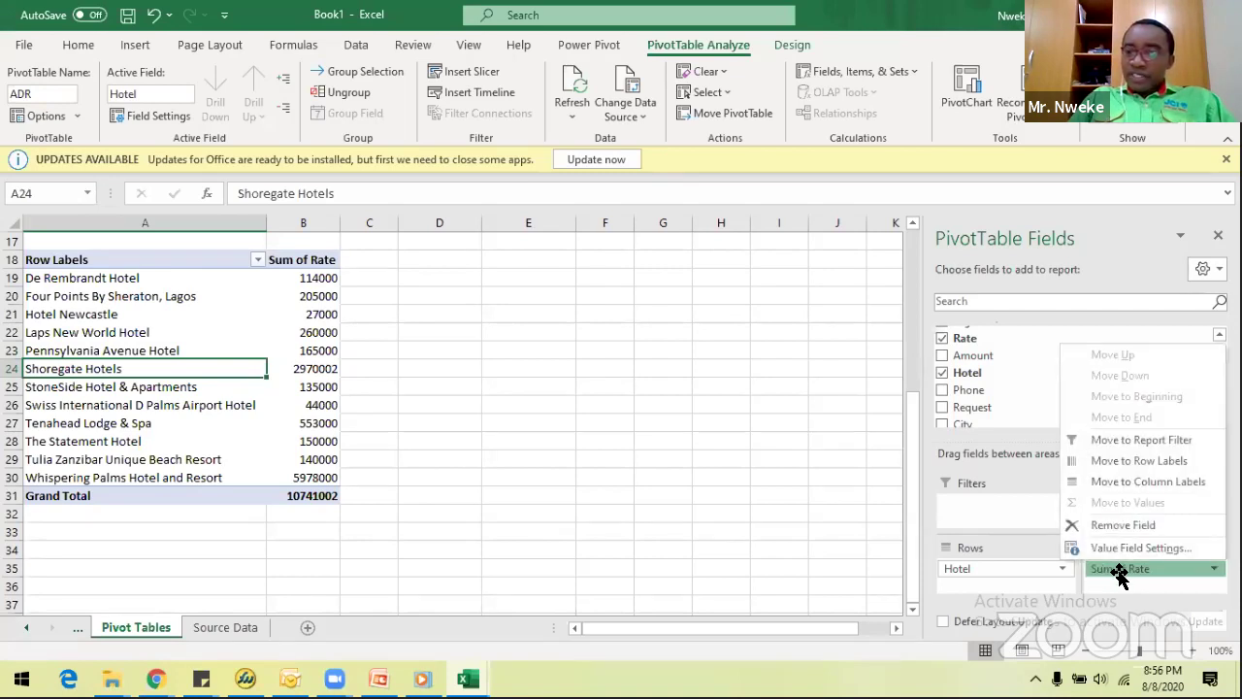
{"action": "left_click", "coordinate": [1070, 548]}
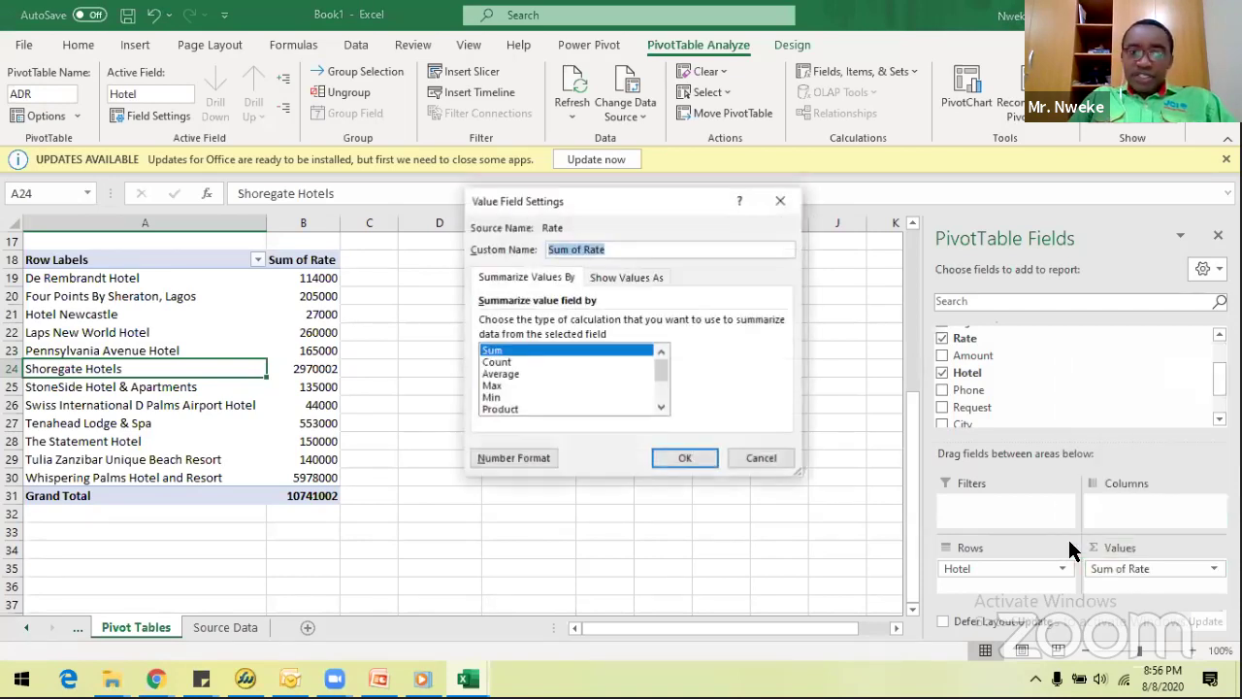
{"action": "left_click", "coordinate": [511, 377]}
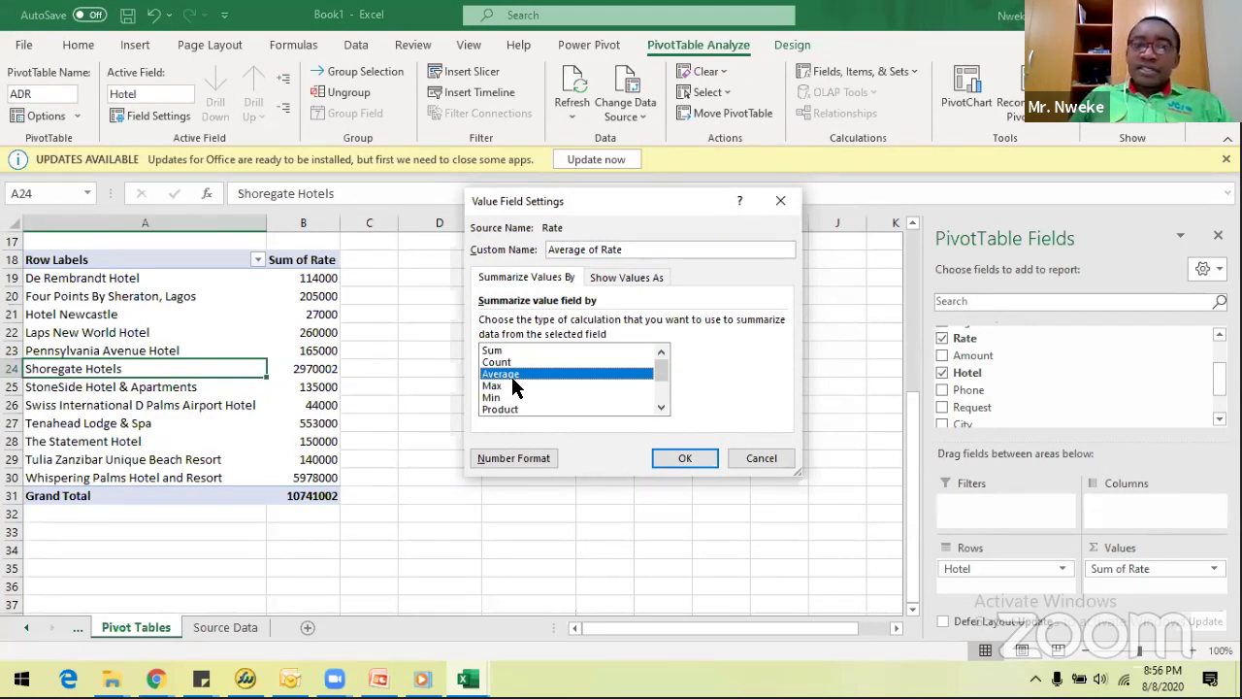
{"action": "left_click", "coordinate": [683, 459]}
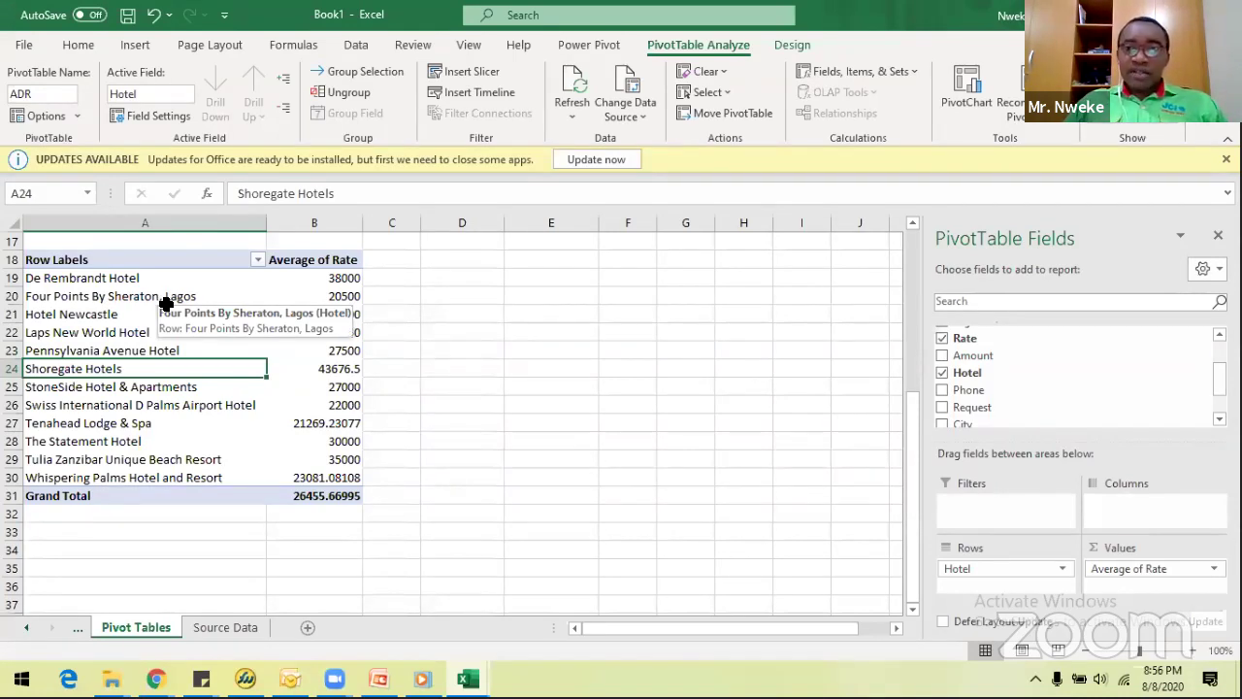
Compare the Nights, Rate and Amount columns in the source data to see how the booking amounts relate to the rates.
{"action": "left_click", "coordinate": [474, 382]}
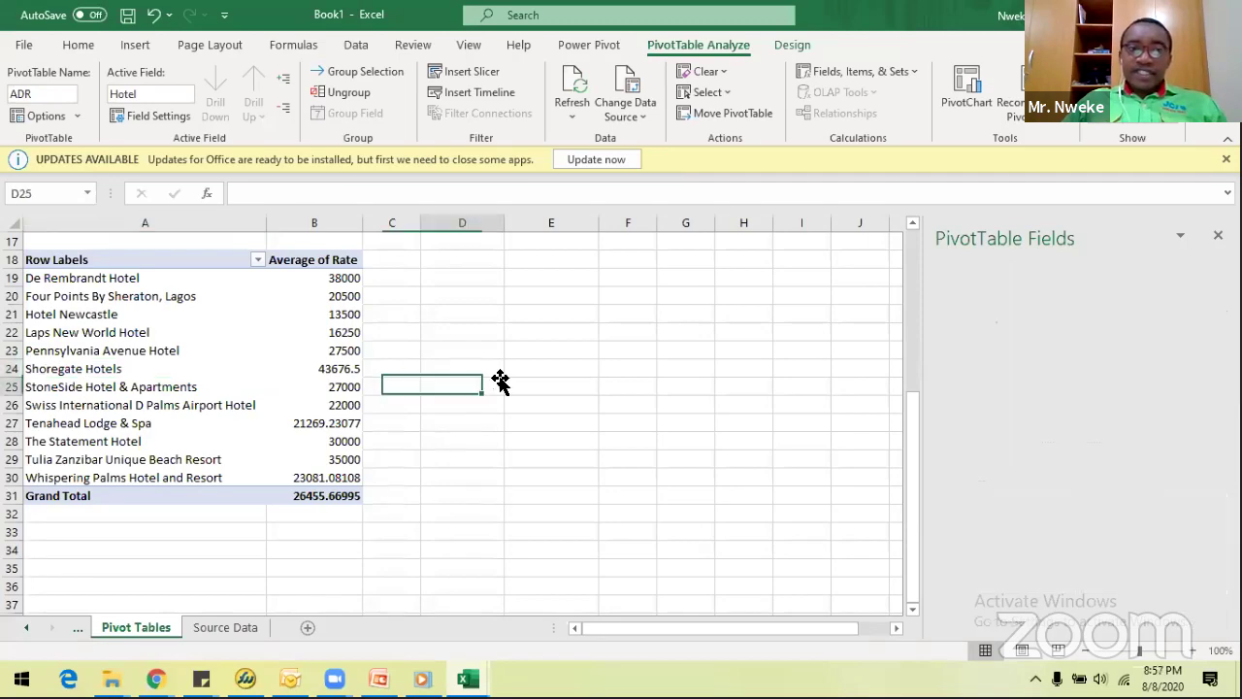
{"action": "key", "text": "ctrl+Page_Down"}
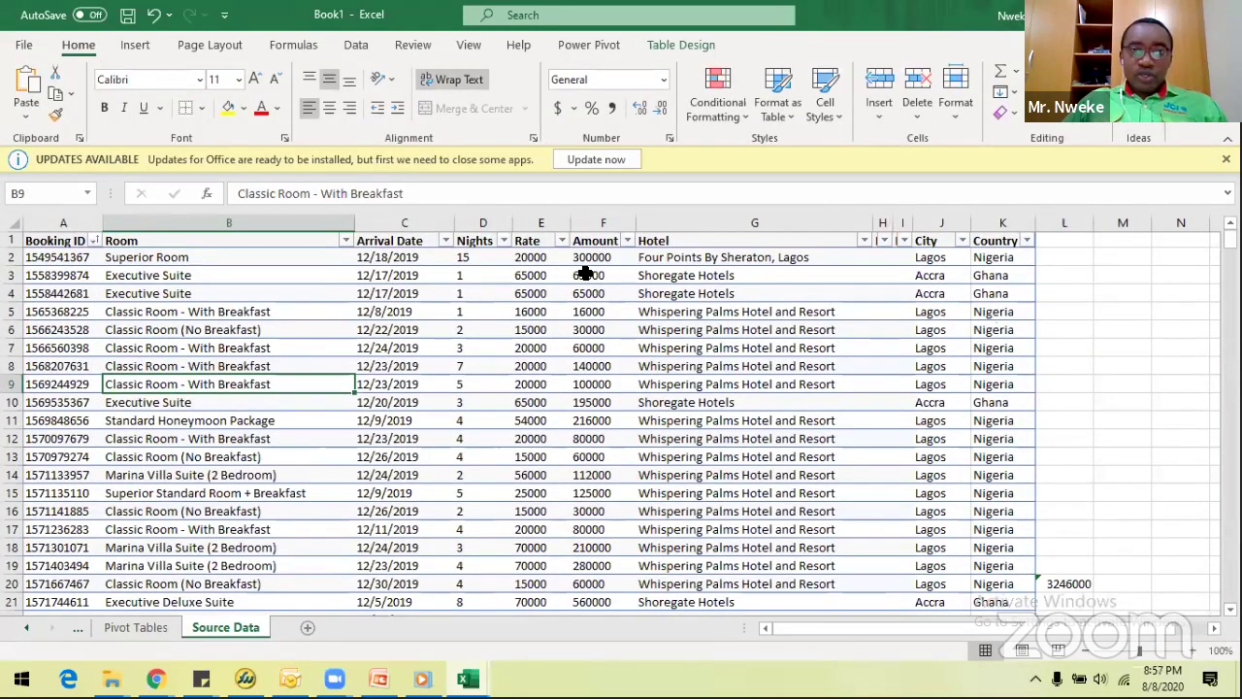
{"action": "left_click", "coordinate": [537, 224]}
{"action": "left_click", "coordinate": [600, 223]}
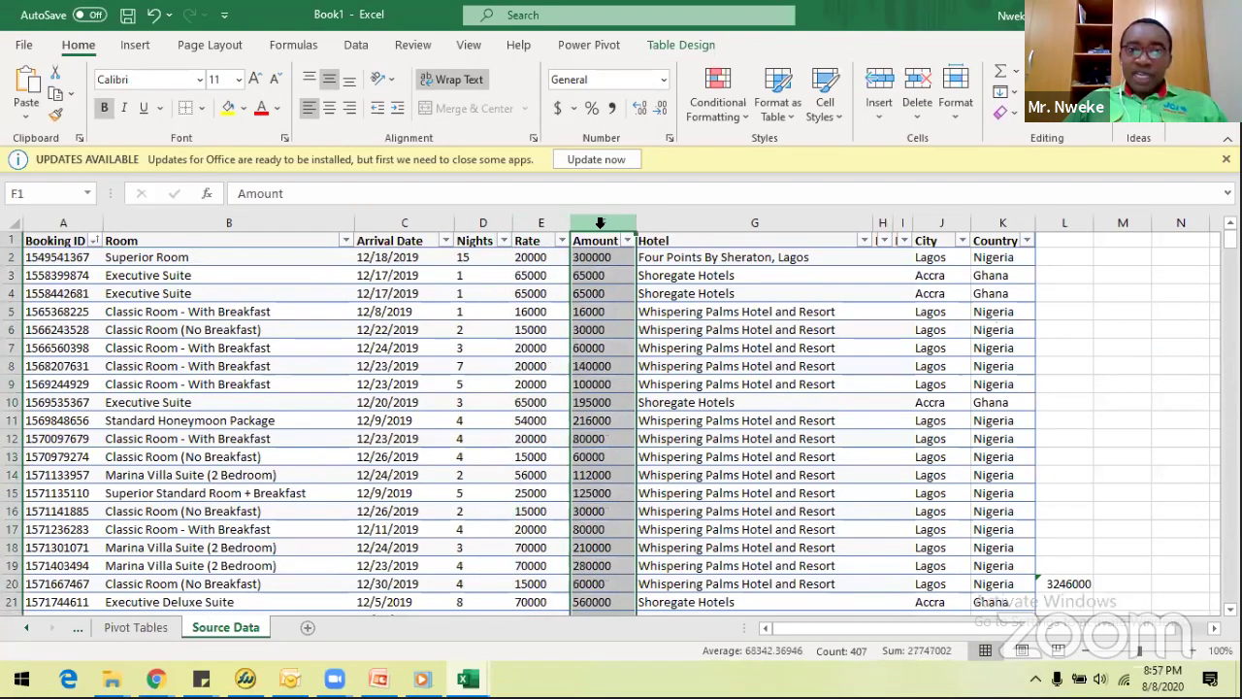
{"action": "left_click", "coordinate": [532, 261]}
{"action": "left_click", "coordinate": [590, 221]}
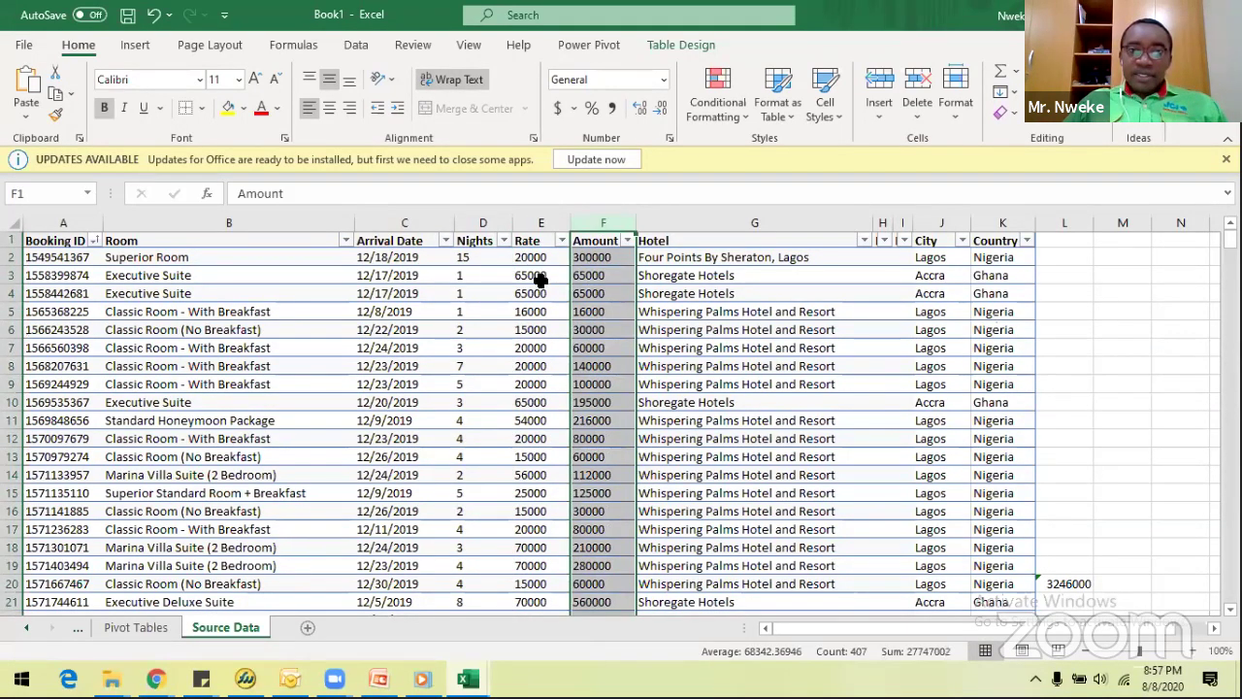
{"action": "left_click", "coordinate": [567, 361]}
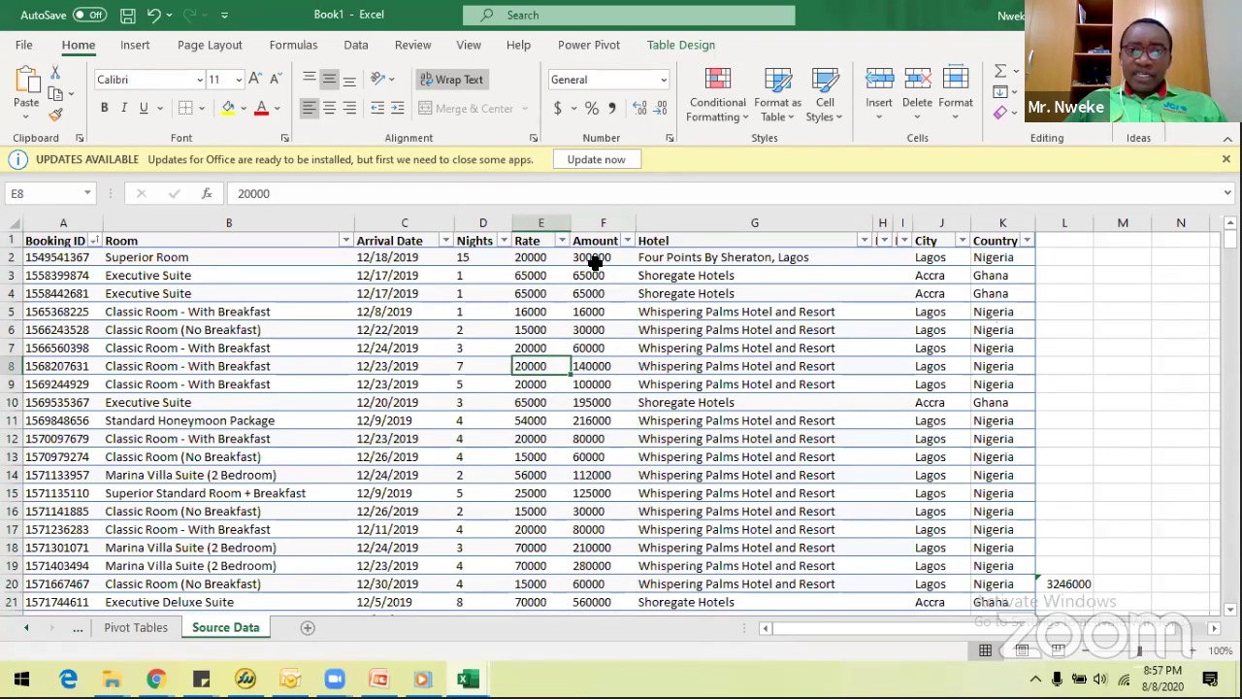
{"action": "left_click", "coordinate": [534, 258]}
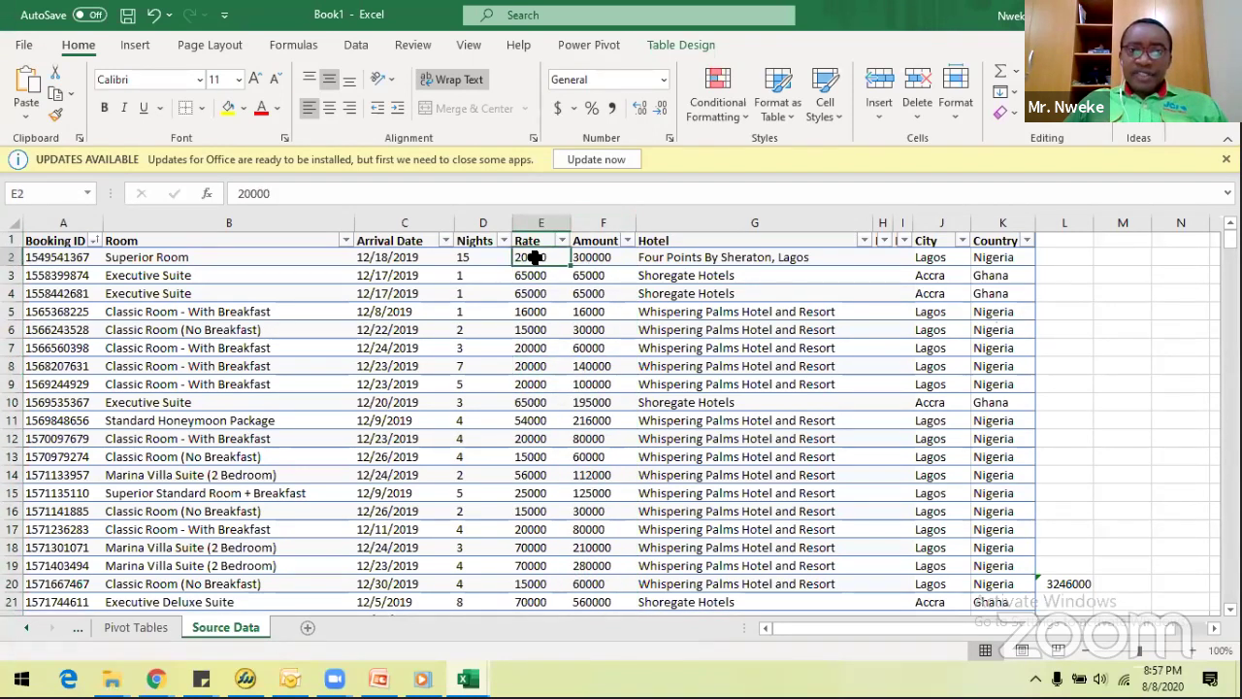
{"action": "left_click", "coordinate": [460, 260]}
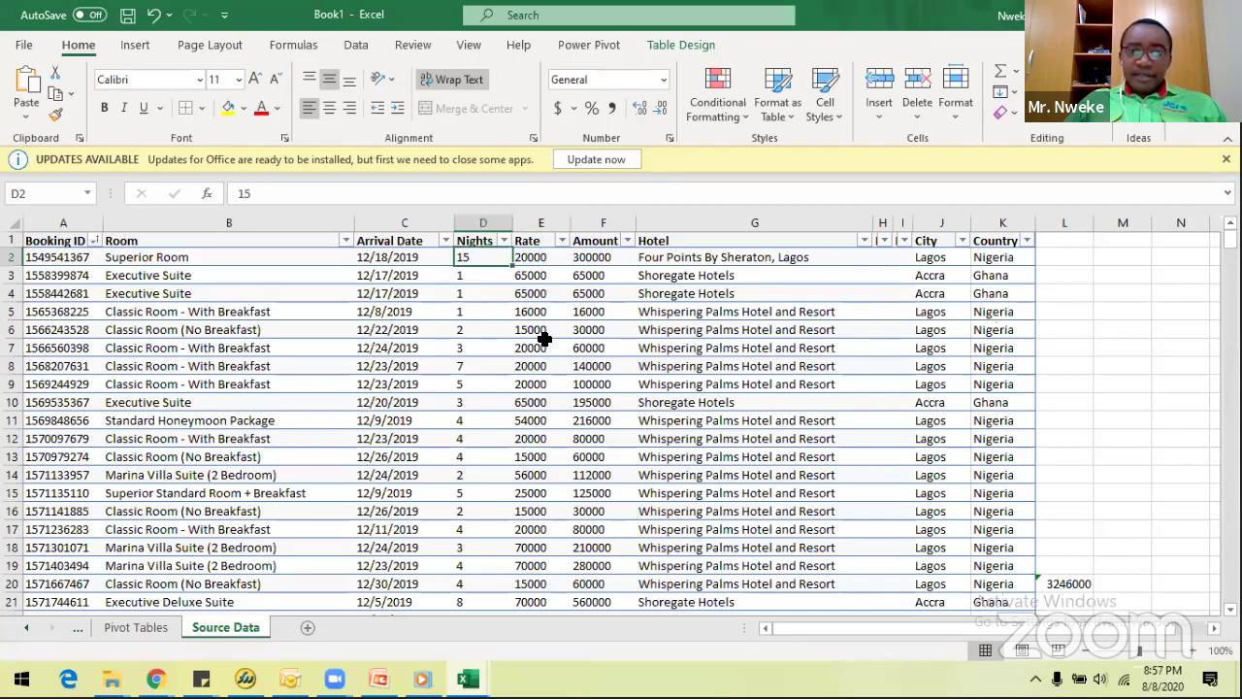
Check how the amount in row 6 of the source data relates to its rate and number of nights.
{"action": "left_click", "coordinate": [593, 331]}
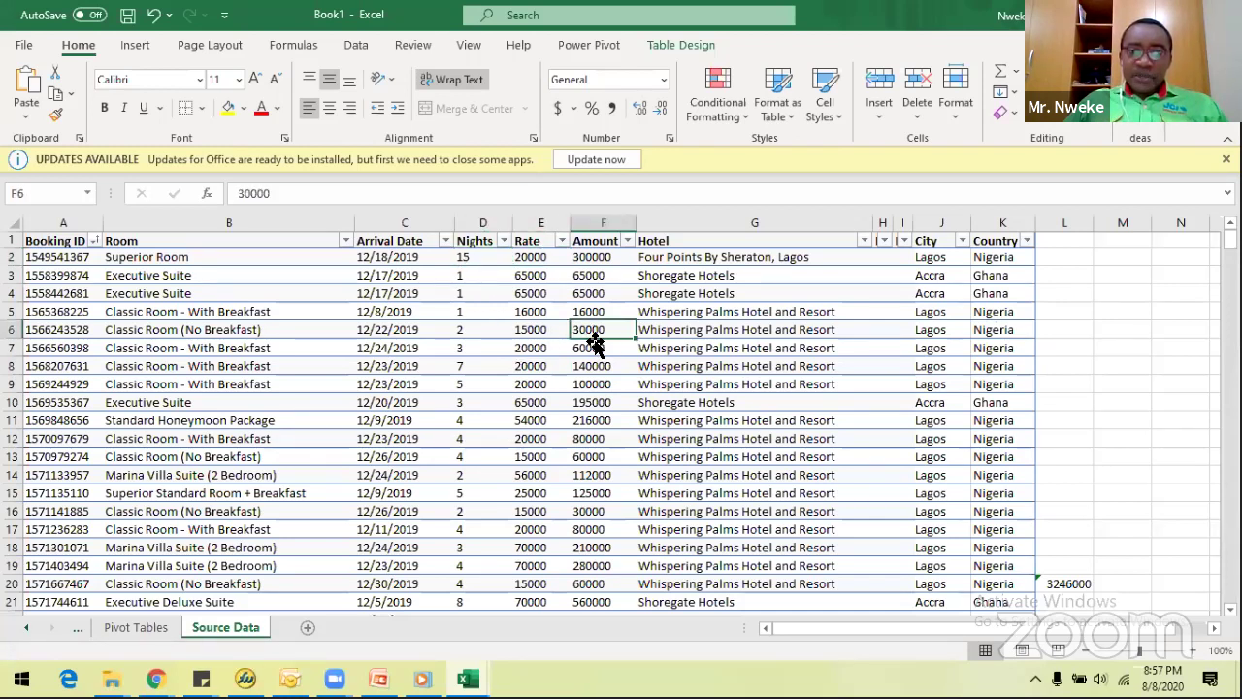
{"action": "left_click", "coordinate": [529, 331]}
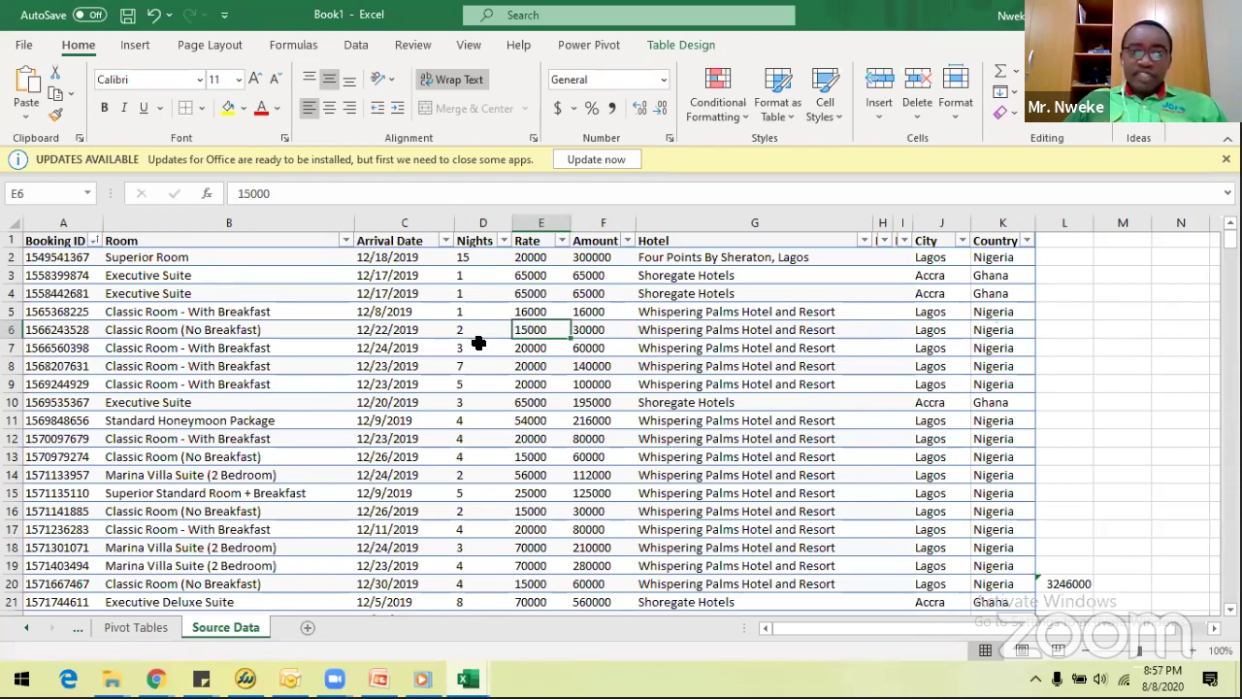
{"action": "left_click", "coordinate": [458, 332]}
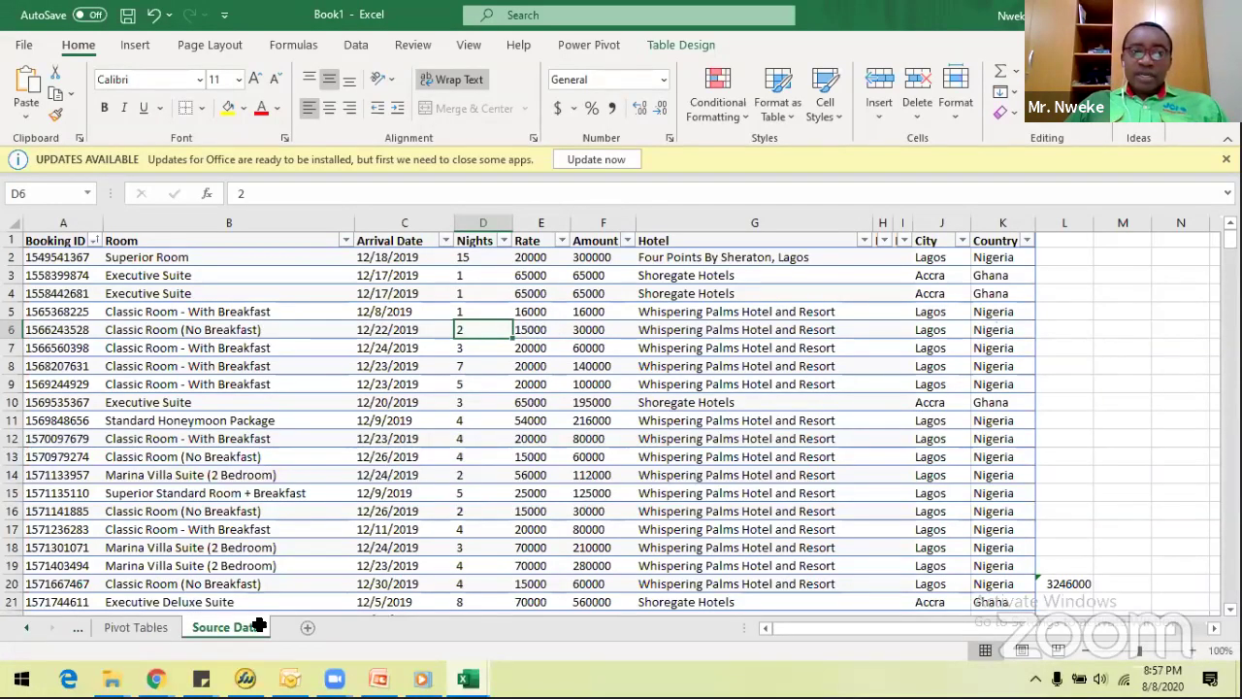
Format the average rates in B19:B31 of the ADR PivotTable with thousands separators and no decimal places.
{"action": "left_click", "coordinate": [26, 629]}
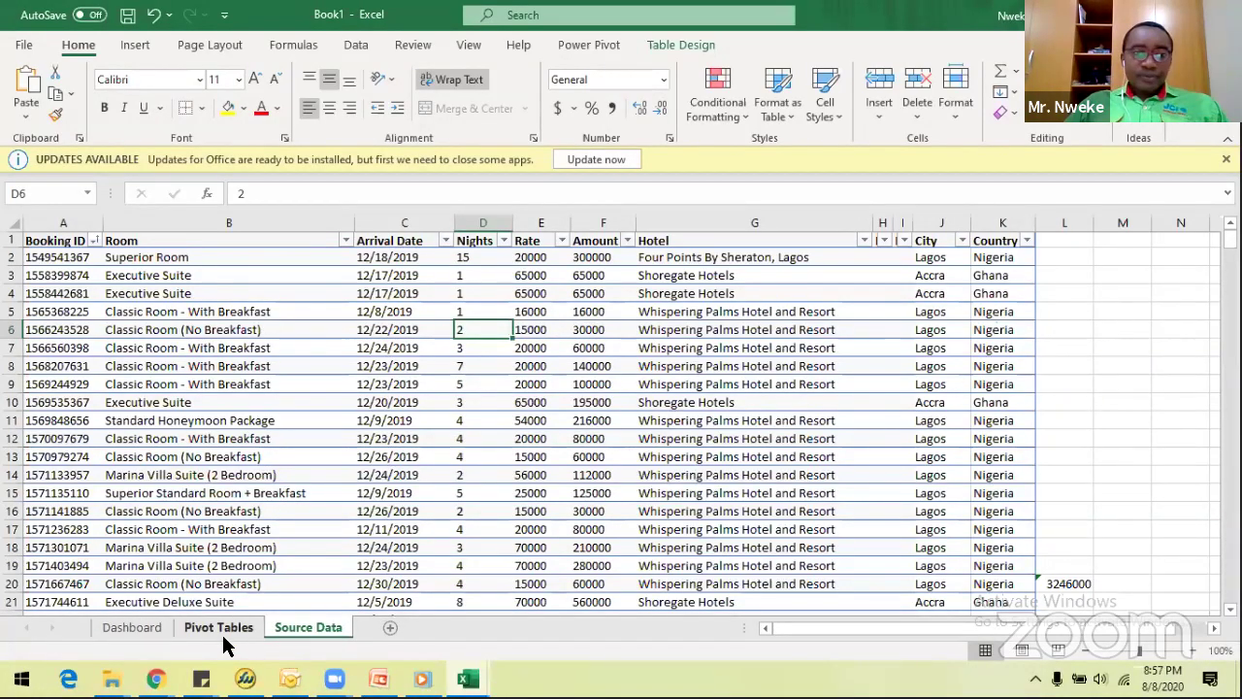
{"action": "left_click", "coordinate": [221, 627]}
{"action": "left_click_drag", "start_coordinate": [338, 281], "coordinate": [330, 496]}
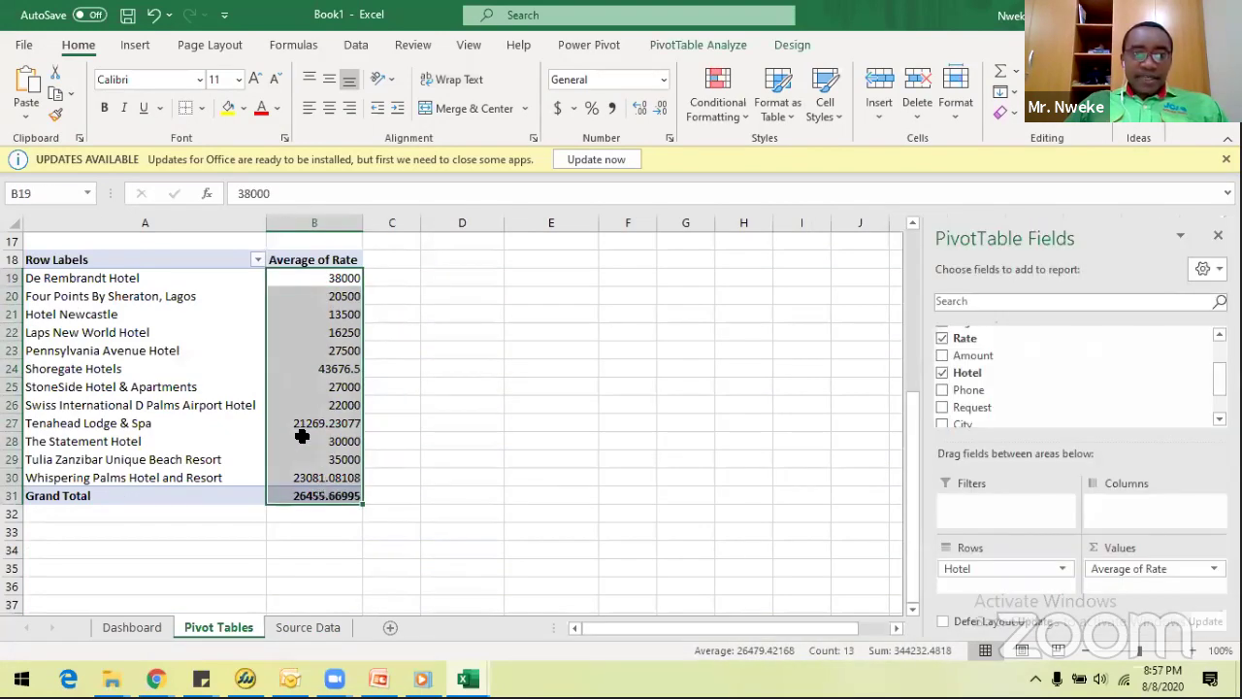
{"action": "scroll", "coordinate": [301, 433], "scroll_direction": "up", "scroll_amount": 1}
{"action": "scroll", "coordinate": [302, 432], "scroll_direction": "up", "scroll_amount": 3}
{"action": "left_click", "coordinate": [613, 109]}
{"action": "left_click", "coordinate": [662, 108]}
{"action": "left_click", "coordinate": [662, 108]}
{"action": "scroll", "coordinate": [485, 443], "scroll_direction": "down", "scroll_amount": 4}
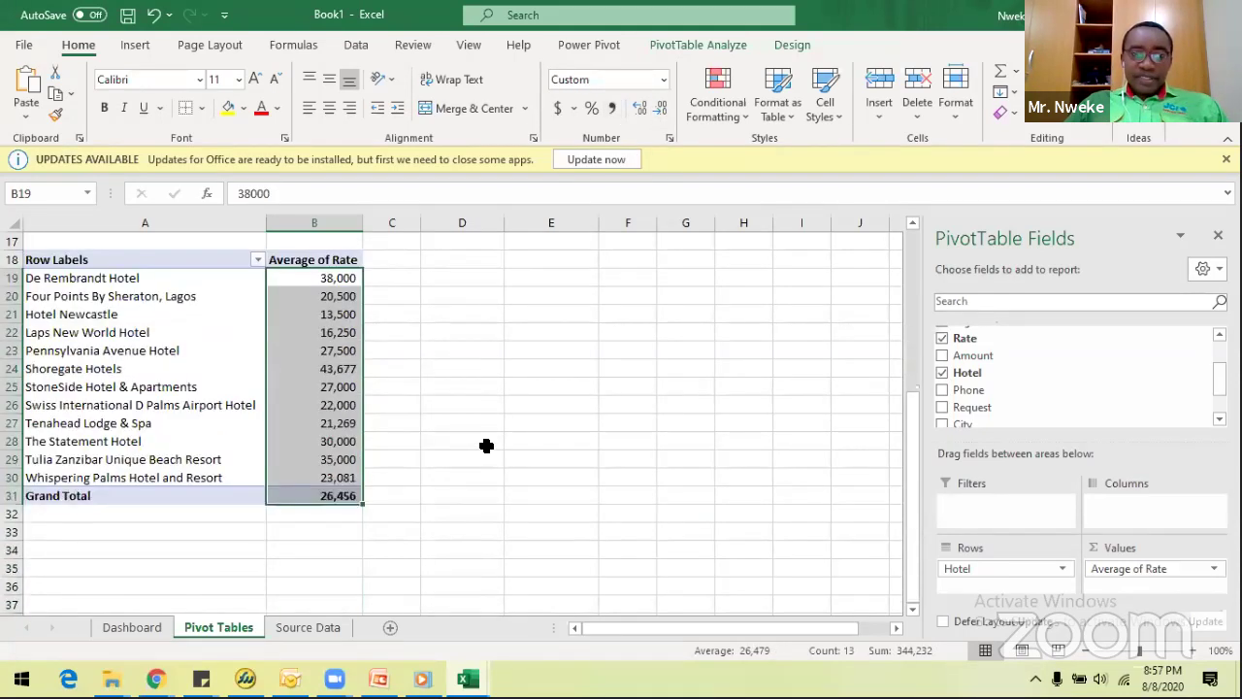
{"action": "left_click", "coordinate": [402, 404]}
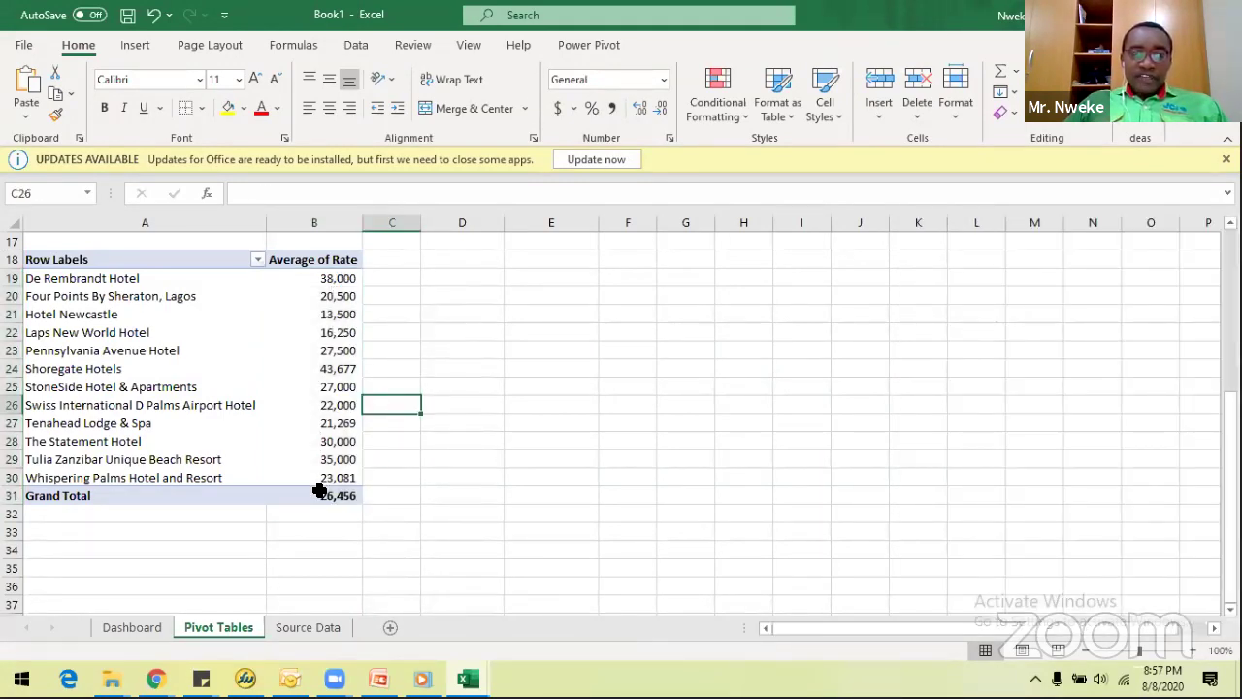
Review the hotel names and their average rates in the ADR PivotTable.
{"action": "left_click", "coordinate": [170, 363]}
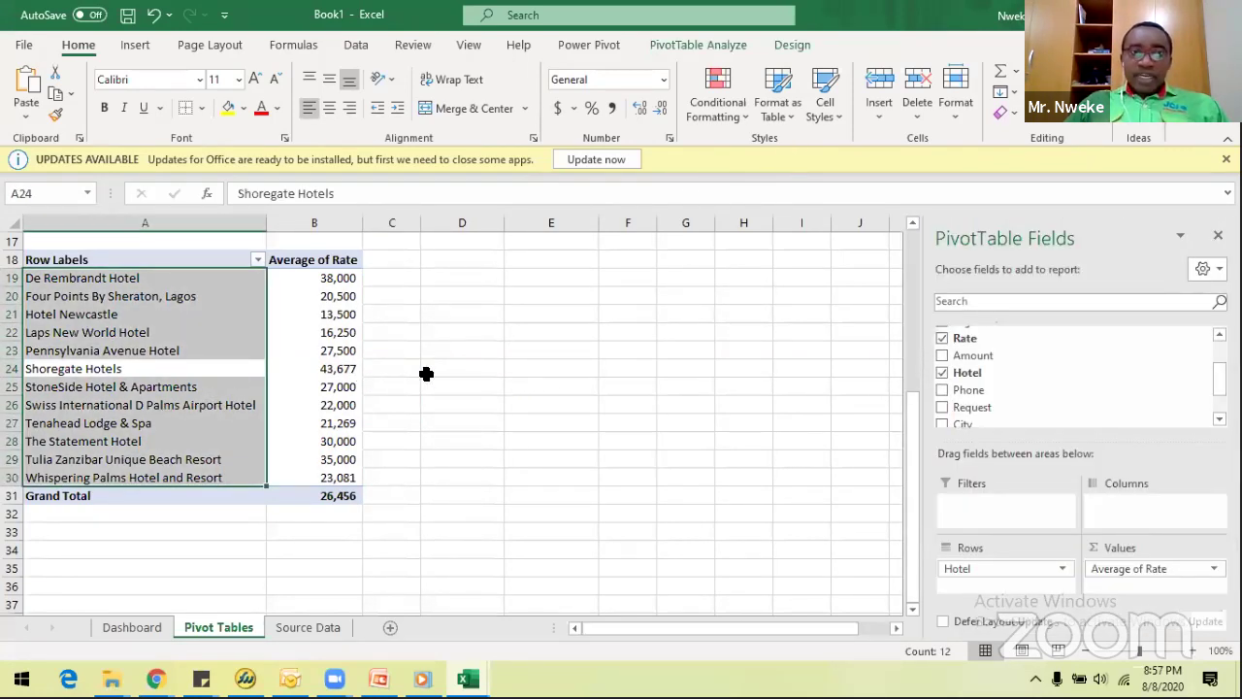
{"action": "left_click", "coordinate": [117, 379]}
{"action": "left_click", "coordinate": [165, 347]}
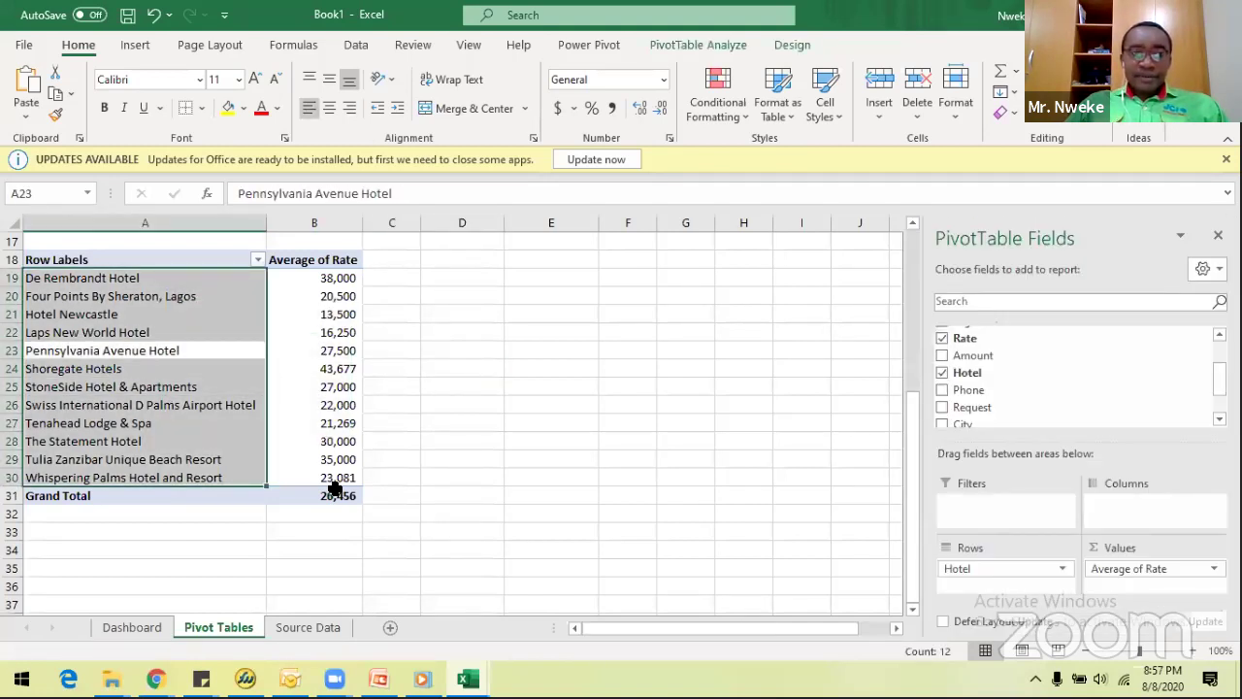
{"action": "left_click", "coordinate": [87, 548]}
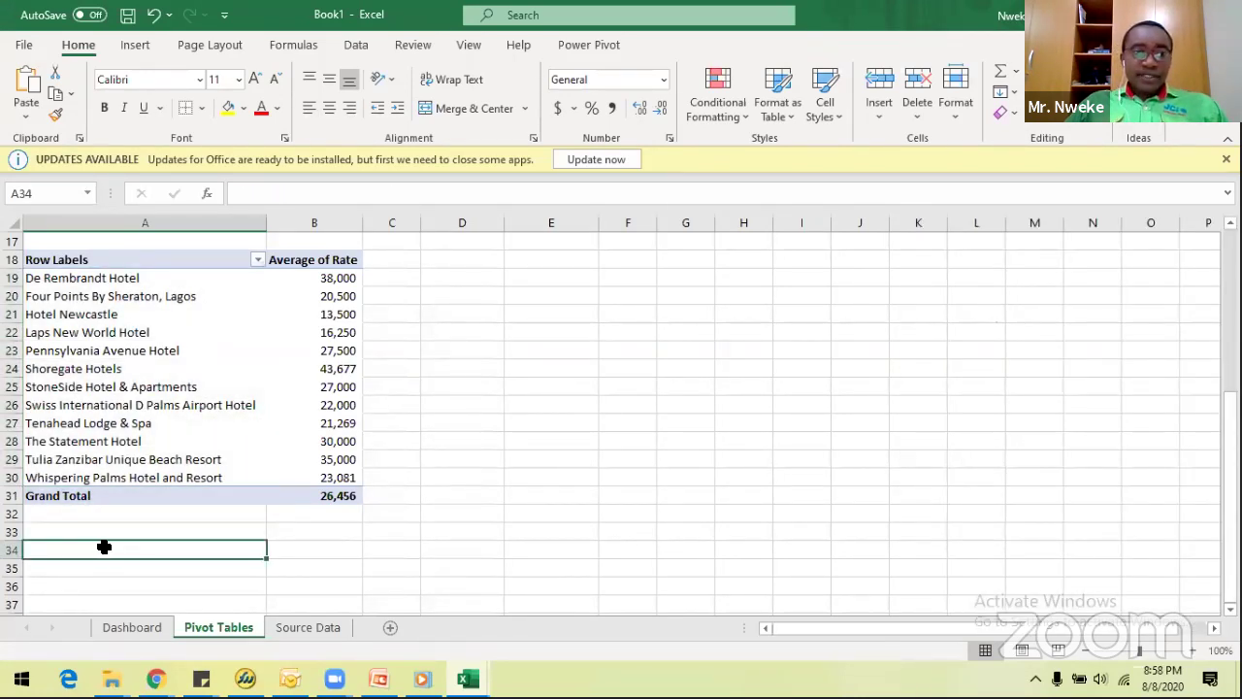
{"action": "left_click_drag", "start_coordinate": [60, 281], "coordinate": [333, 474]}
{"action": "left_click", "coordinate": [333, 477]}
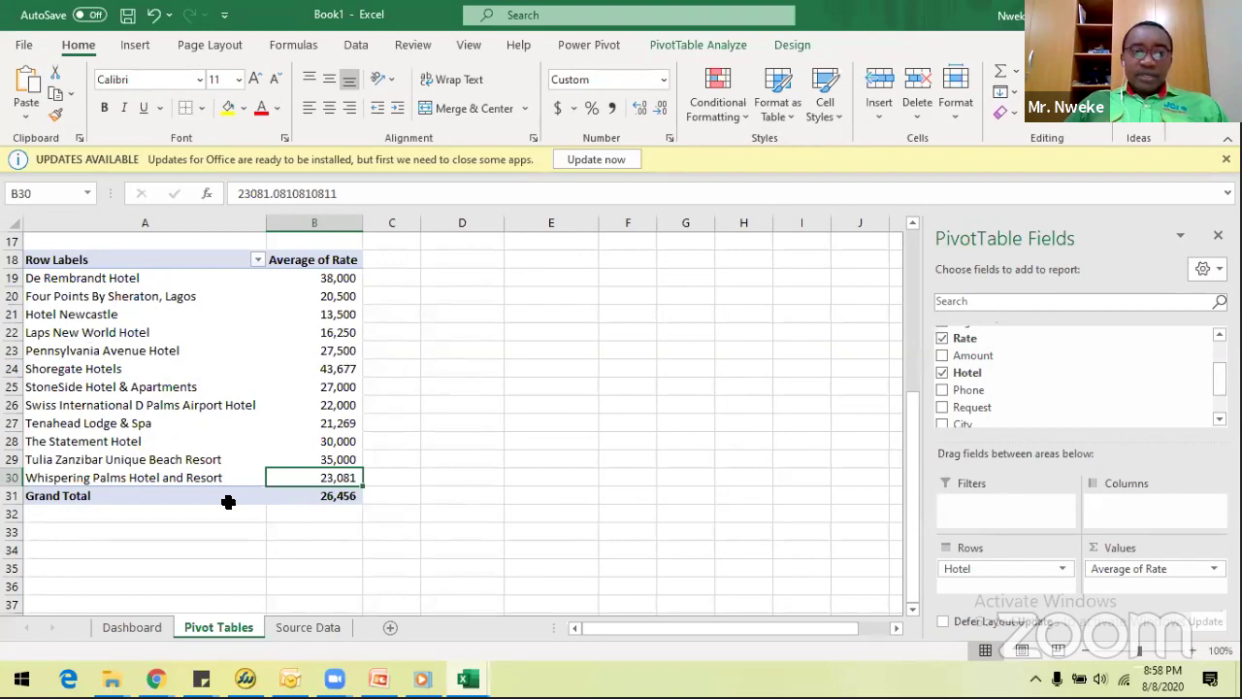
On the Dashboard sheet, merge and center B19:F19 and extend the merged layout down to row 30.
{"action": "left_click", "coordinate": [132, 628]}
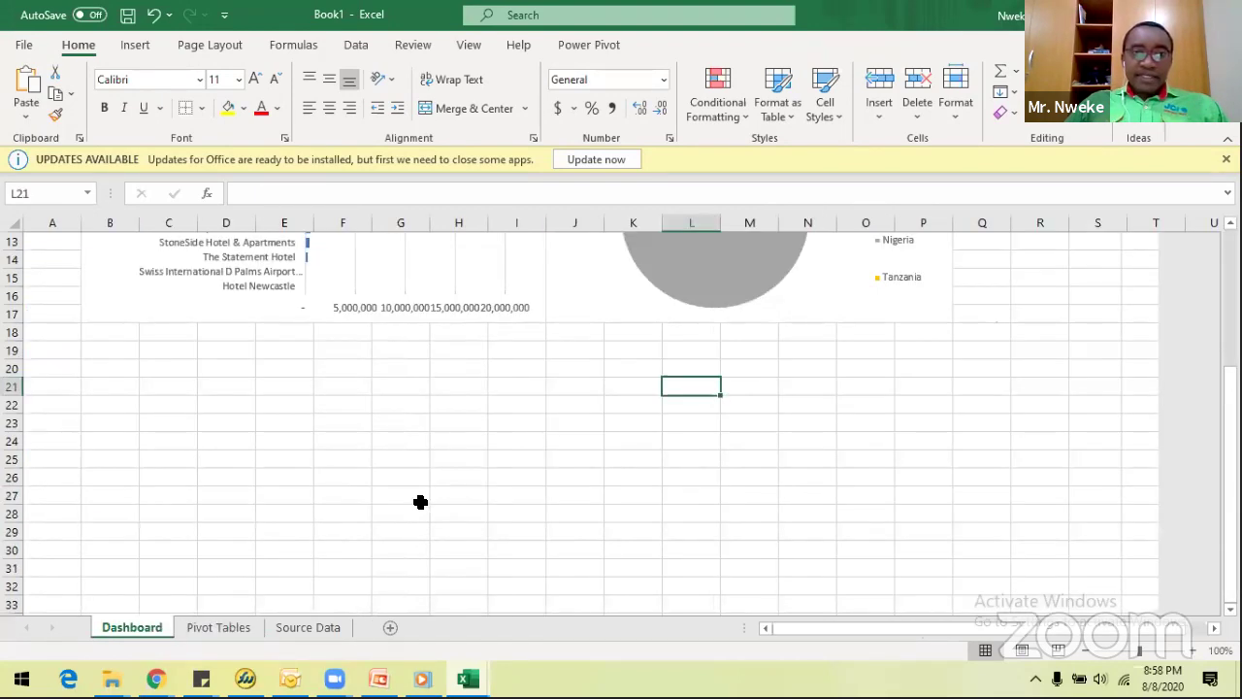
{"action": "scroll", "coordinate": [513, 358], "scroll_direction": "up", "scroll_amount": 1}
{"action": "scroll", "coordinate": [514, 359], "scroll_direction": "up", "scroll_amount": 1}
{"action": "scroll", "coordinate": [514, 361], "scroll_direction": "down", "scroll_amount": 3}
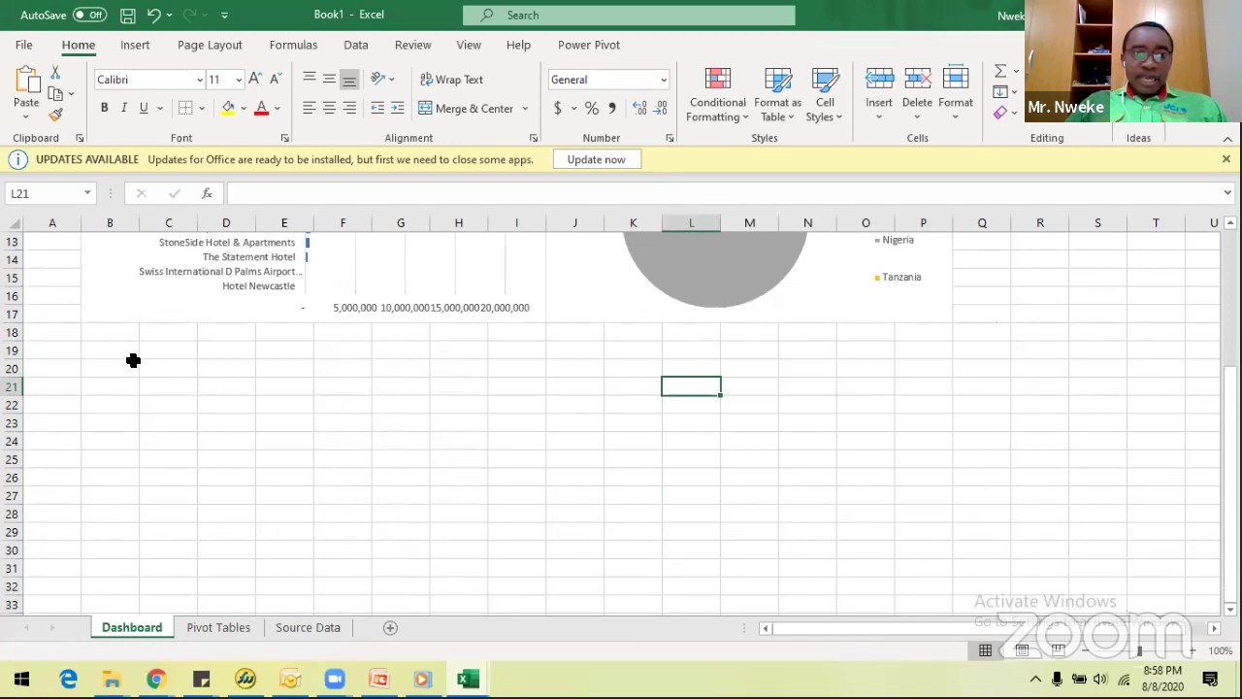
{"action": "left_click", "coordinate": [341, 357]}
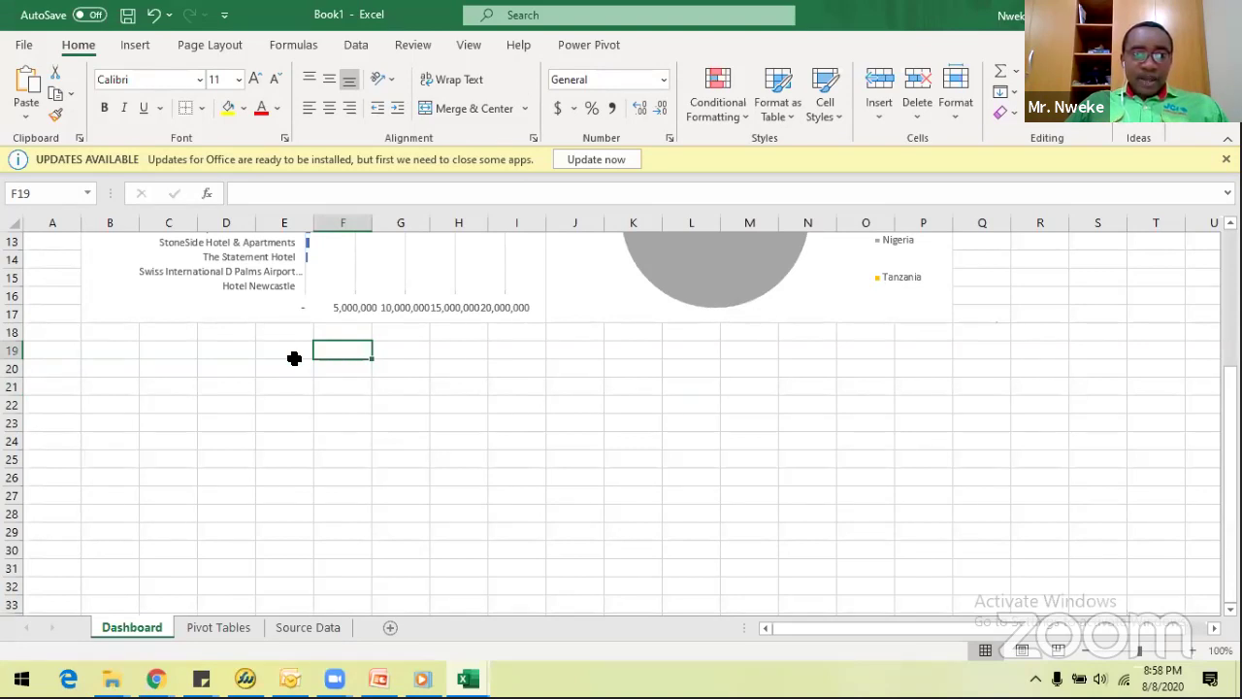
{"action": "left_click_drag", "start_coordinate": [117, 350], "coordinate": [277, 350]}
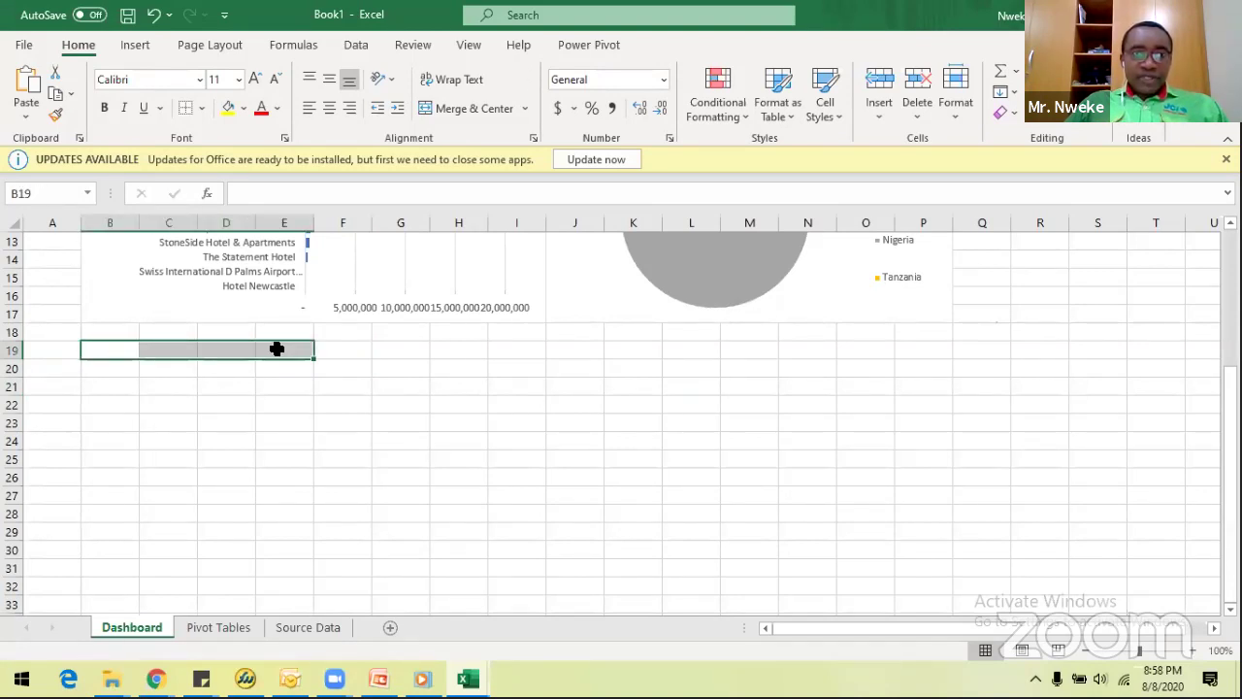
{"action": "left_click", "coordinate": [347, 351], "text": "shift"}
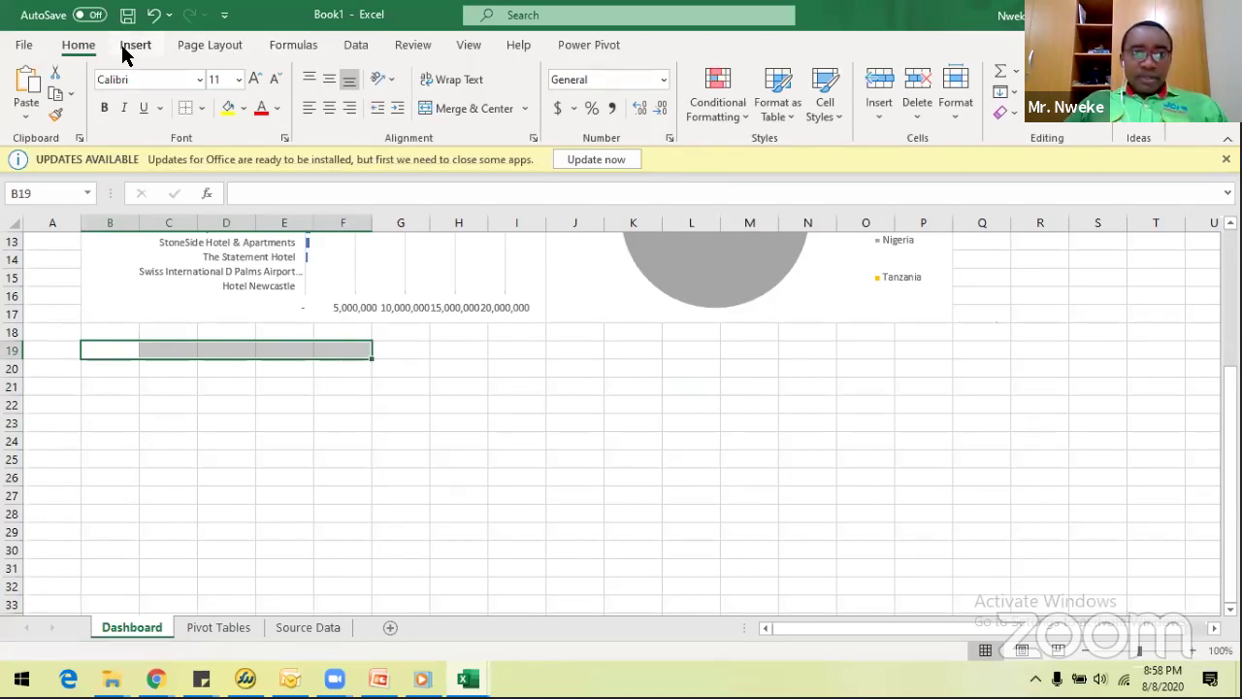
{"action": "left_click", "coordinate": [472, 109]}
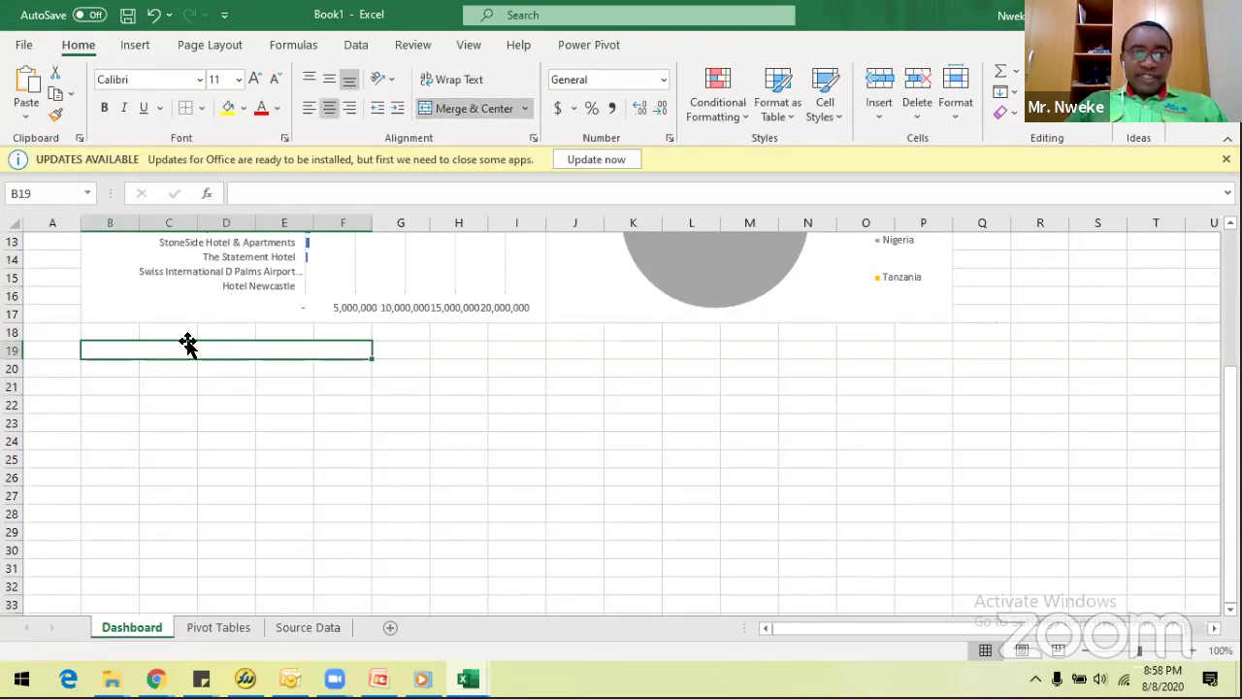
{"action": "left_click_drag", "start_coordinate": [373, 359], "coordinate": [371, 496]}
{"action": "scroll", "coordinate": [450, 424], "scroll_direction": "down", "scroll_amount": 2}
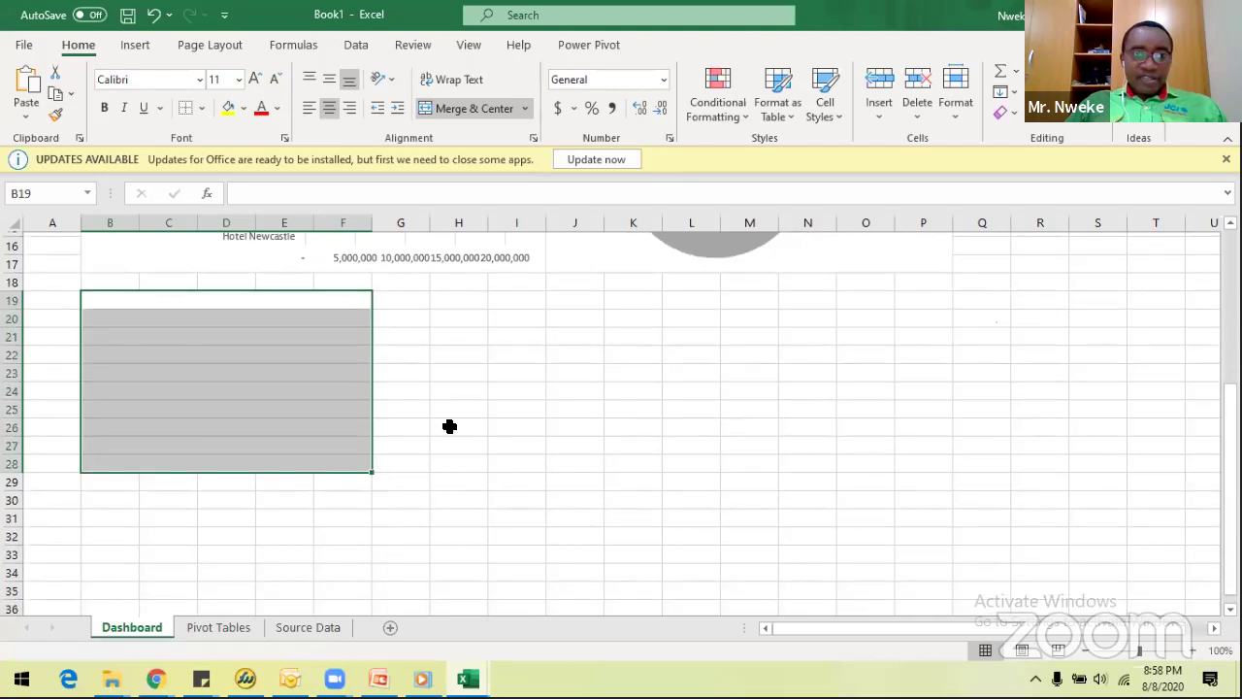
{"action": "left_click_drag", "start_coordinate": [372, 450], "coordinate": [372, 494]}
{"action": "left_click", "coordinate": [578, 315]}
Merge and center G19:I19 on the Dashboard sheet and extend the merged layout down to row 30.
{"action": "left_click_drag", "start_coordinate": [399, 275], "coordinate": [518, 281]}
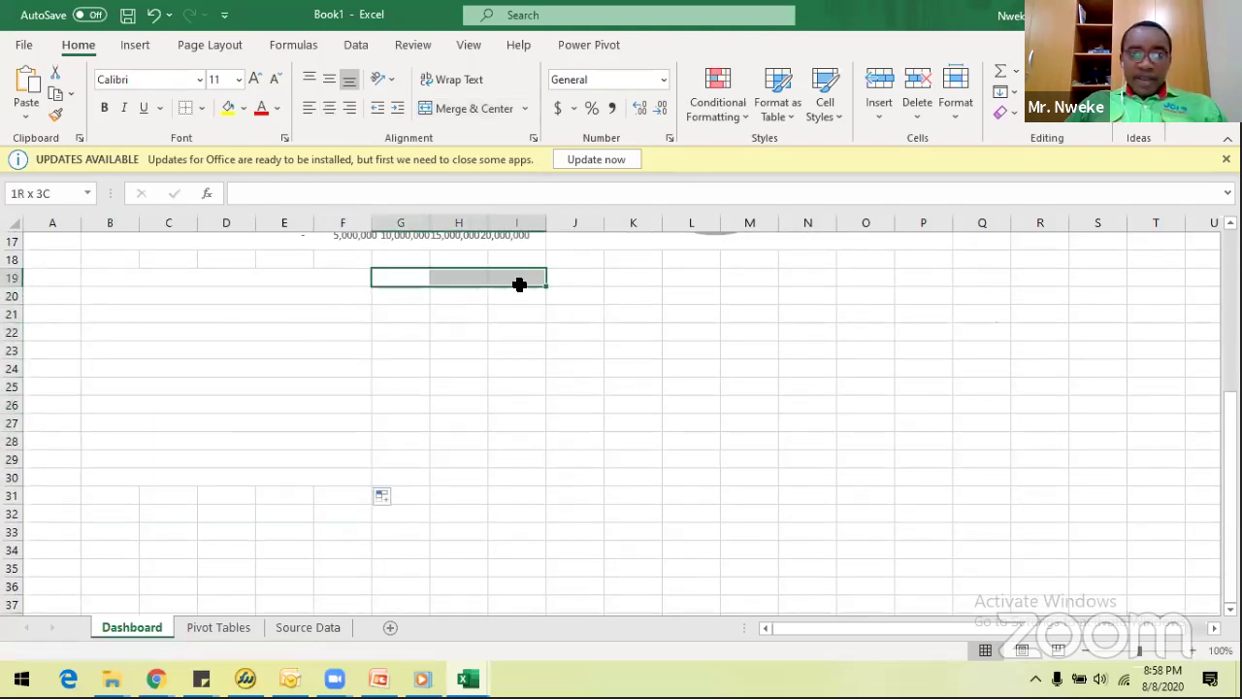
{"action": "scroll", "coordinate": [591, 311], "scroll_direction": "up", "scroll_amount": 3}
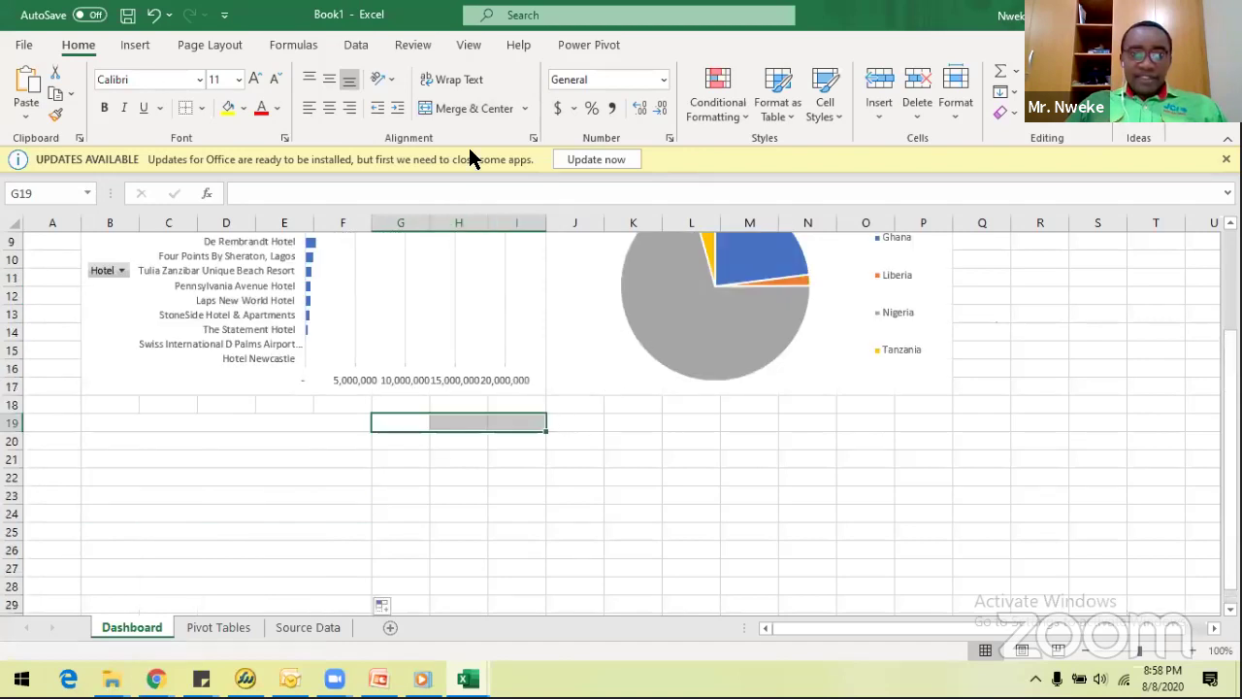
{"action": "left_click", "coordinate": [464, 110]}
{"action": "scroll", "coordinate": [563, 330], "scroll_direction": "down", "scroll_amount": 3}
{"action": "left_click_drag", "start_coordinate": [547, 288], "coordinate": [547, 488]}
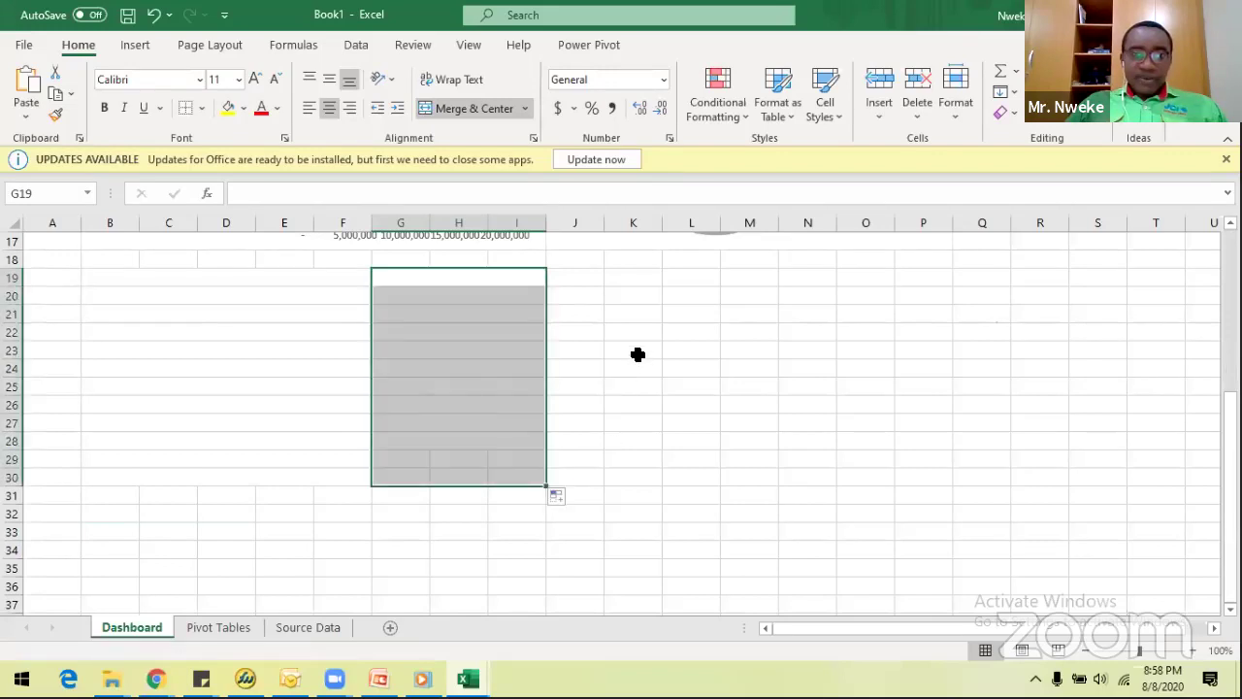
{"action": "left_click", "coordinate": [637, 355]}
Enter the column headings Hotel in B19 and ADR in G19 of the merged Dashboard area.
{"action": "left_click", "coordinate": [266, 277]}
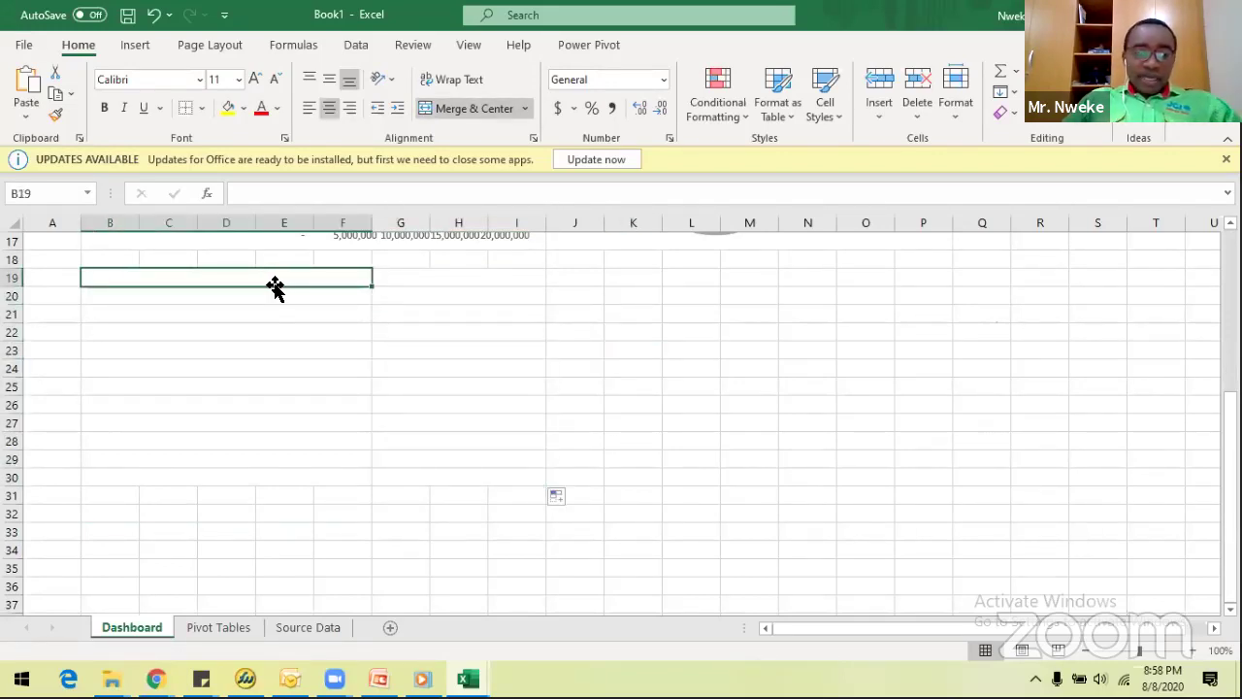
{"action": "type", "text": "Hotel"}
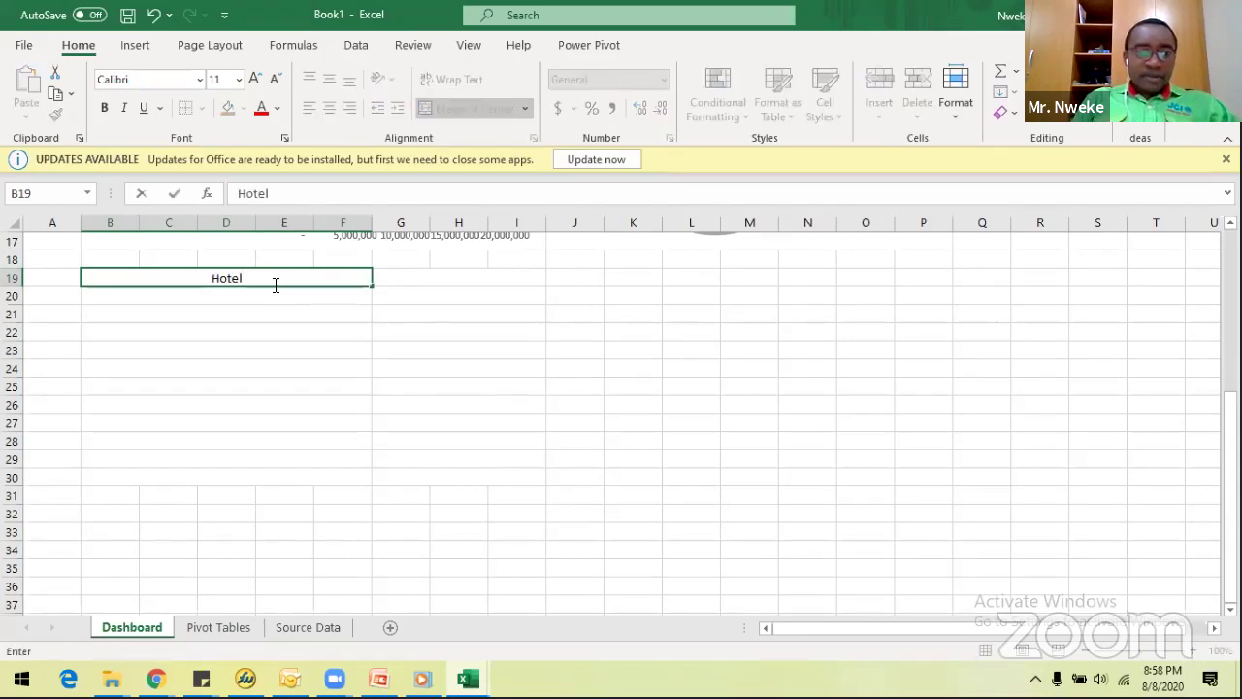
{"action": "key", "text": "Tab"}
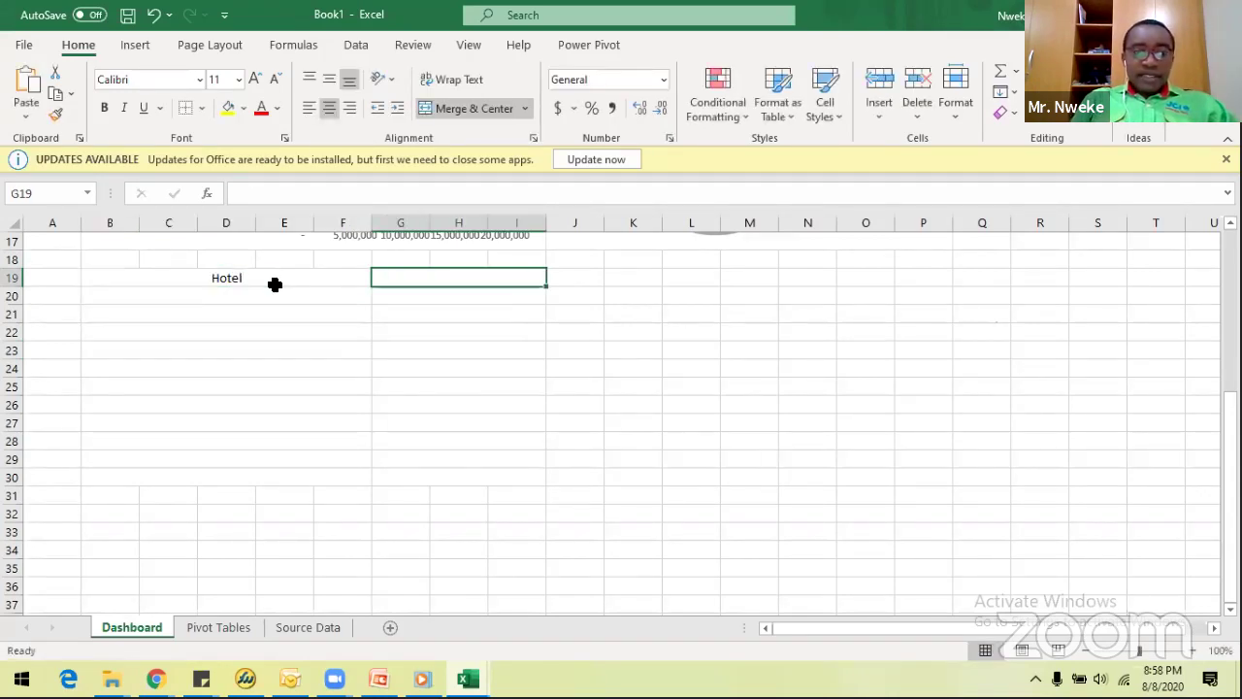
{"action": "type", "text": "AD"}
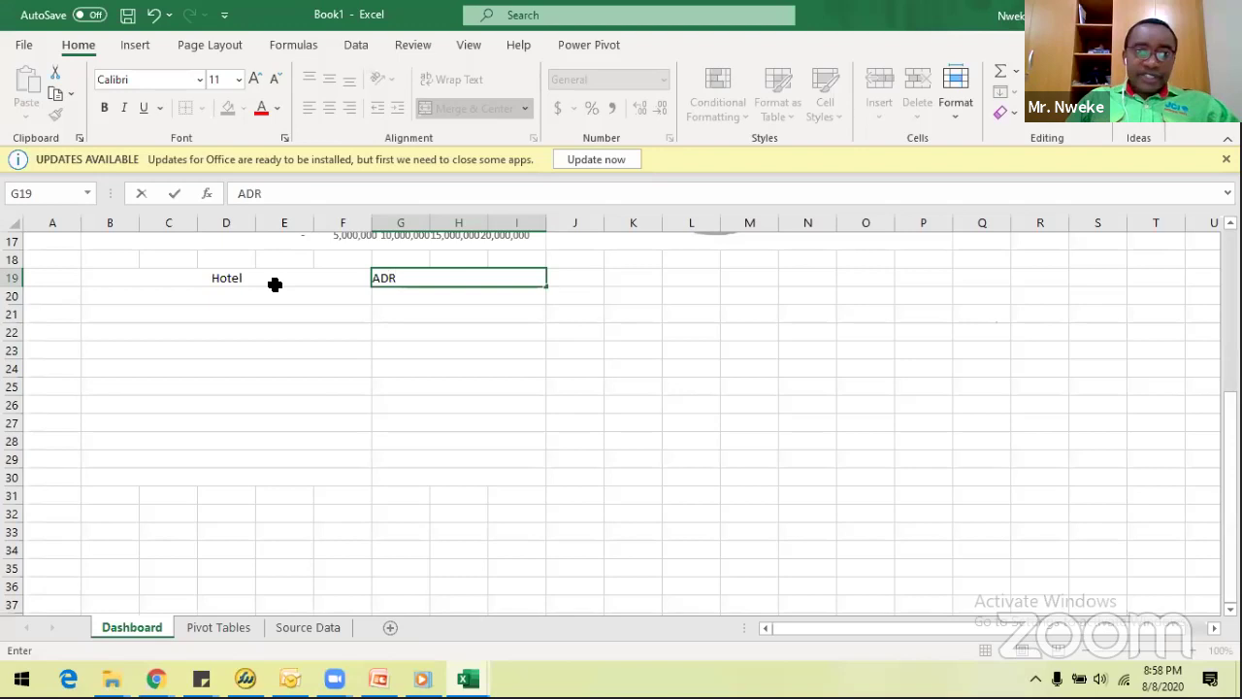
{"action": "type", "text": "R"}
{"action": "left_click", "coordinate": [264, 289]}
{"action": "left_click_drag", "start_coordinate": [297, 275], "coordinate": [416, 286]}
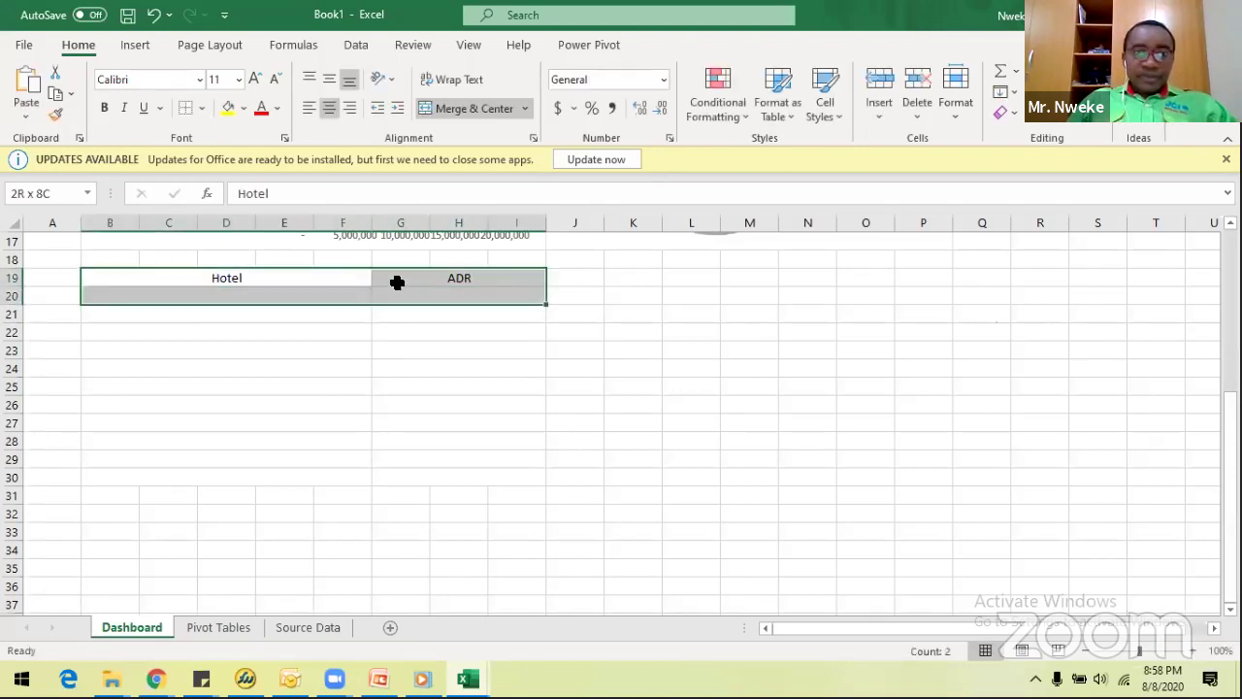
Link Dashboard cell B20 to the first hotel name in the ADR PivotTable with ='Pivot Tables'!A19.
{"action": "left_click", "coordinate": [250, 302]}
{"action": "key", "text": "Down"}
{"action": "key", "text": "Down"}
{"action": "left_click_drag", "start_coordinate": [233, 281], "coordinate": [427, 280]}
{"action": "left_click", "coordinate": [235, 305]}
{"action": "left_click_drag", "start_coordinate": [235, 305], "coordinate": [230, 307]}
{"action": "type", "text": "="}
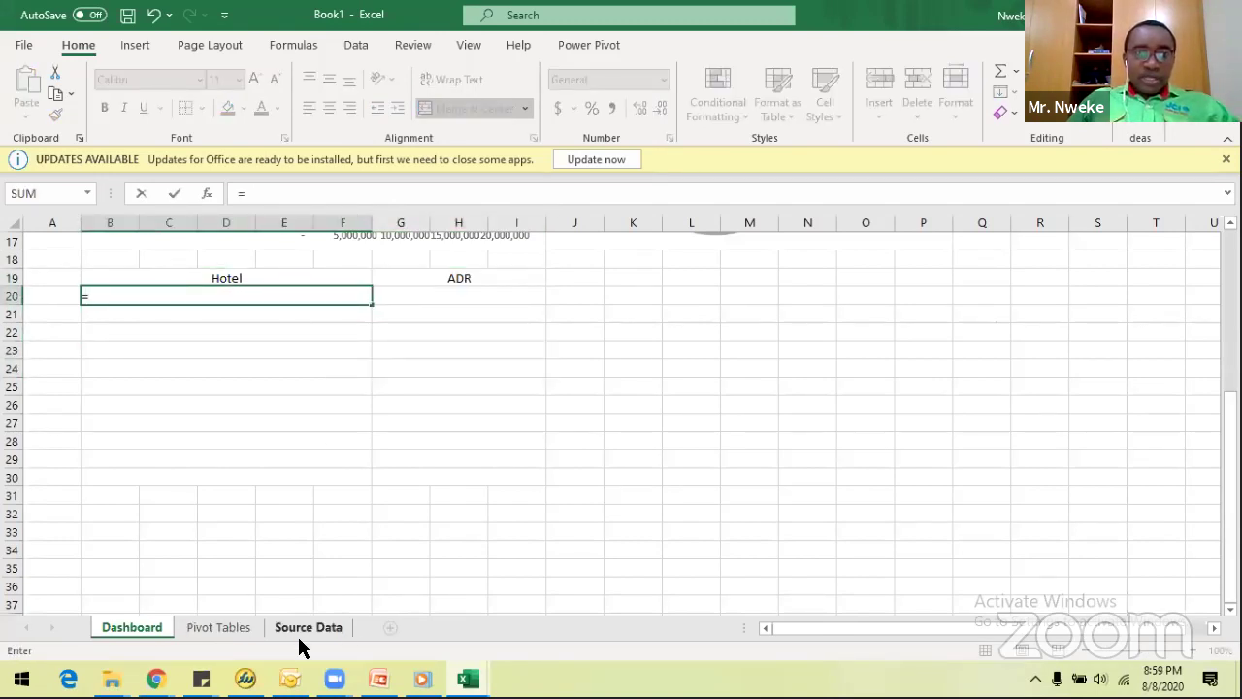
{"action": "left_click", "coordinate": [221, 628]}
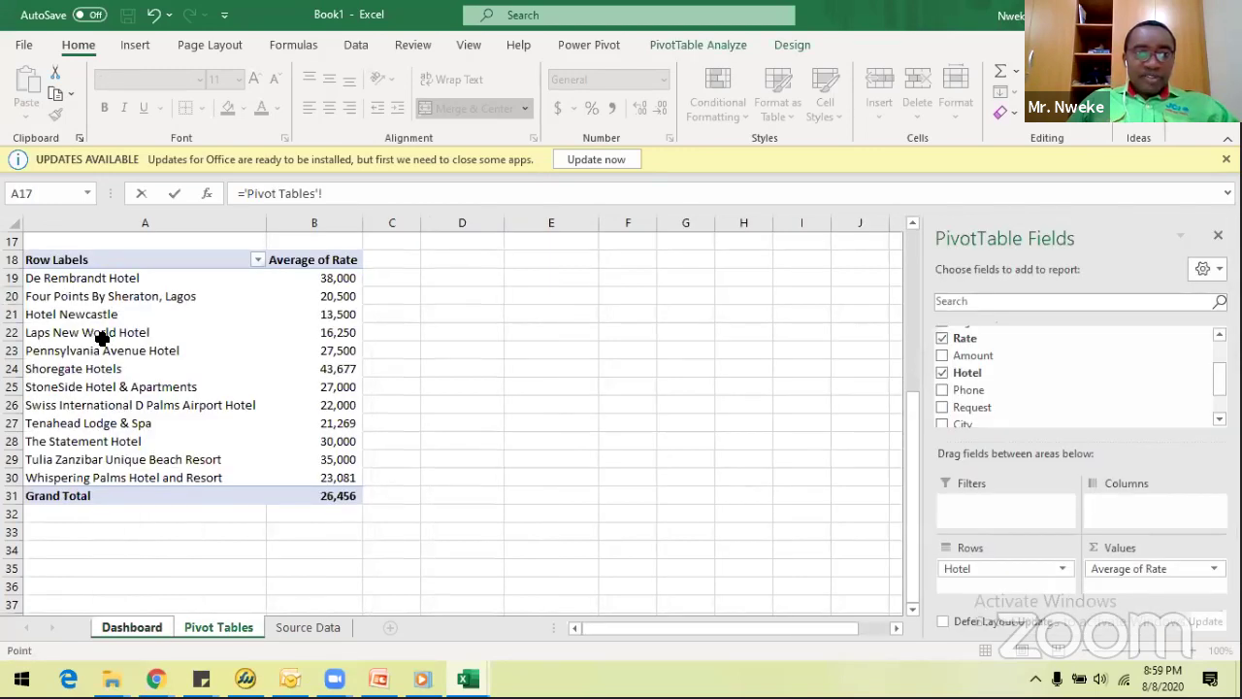
{"action": "left_click", "coordinate": [44, 277]}
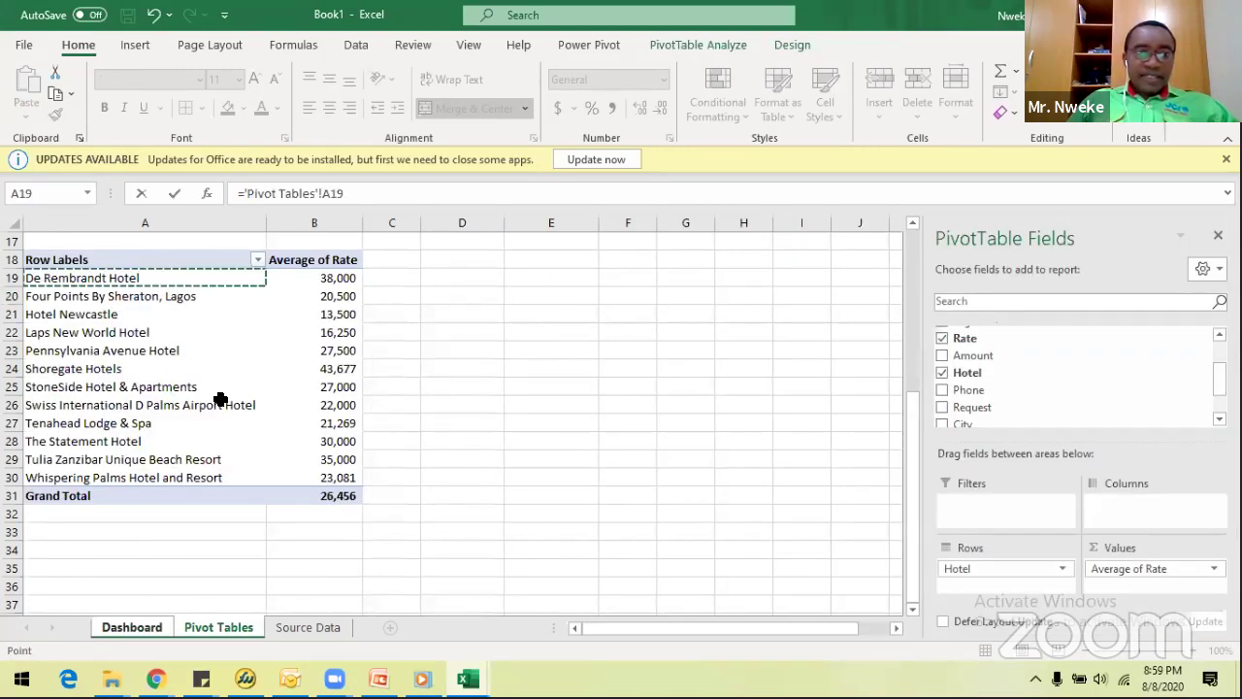
{"action": "key", "text": "Return"}
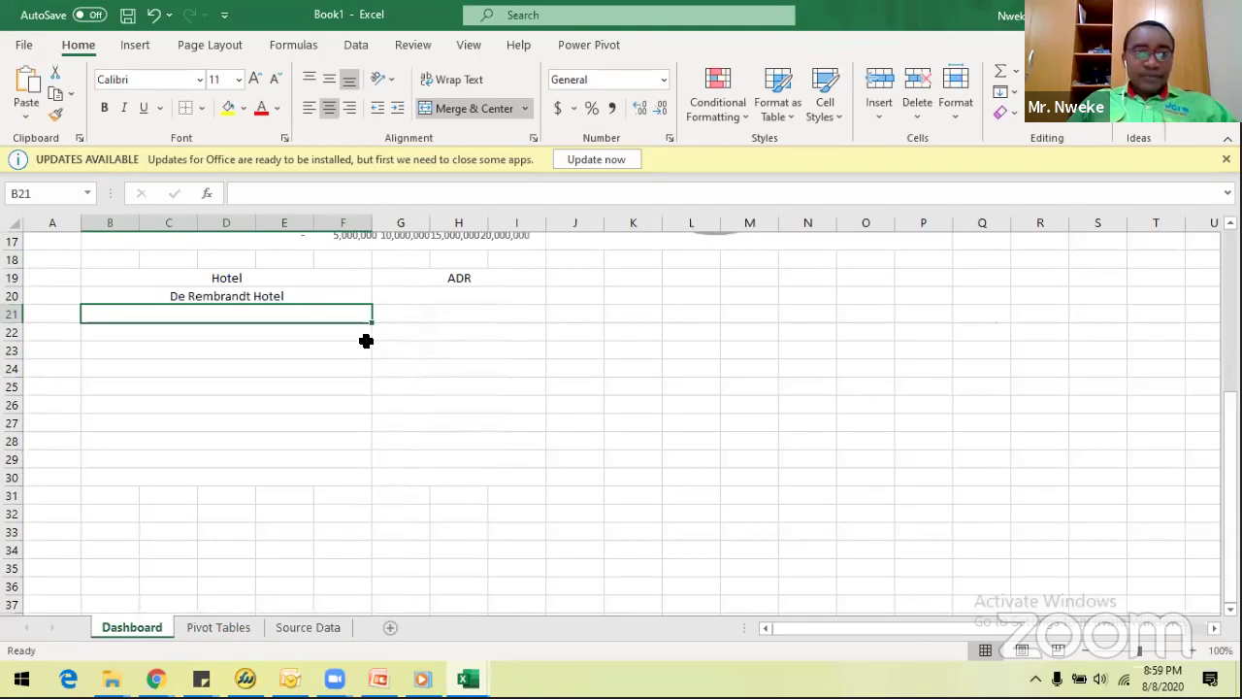
Fill the hotel name formula from B20 down to row 31 to list every hotel through Whispering Palms Hotel and Resort.
{"action": "left_click", "coordinate": [256, 292]}
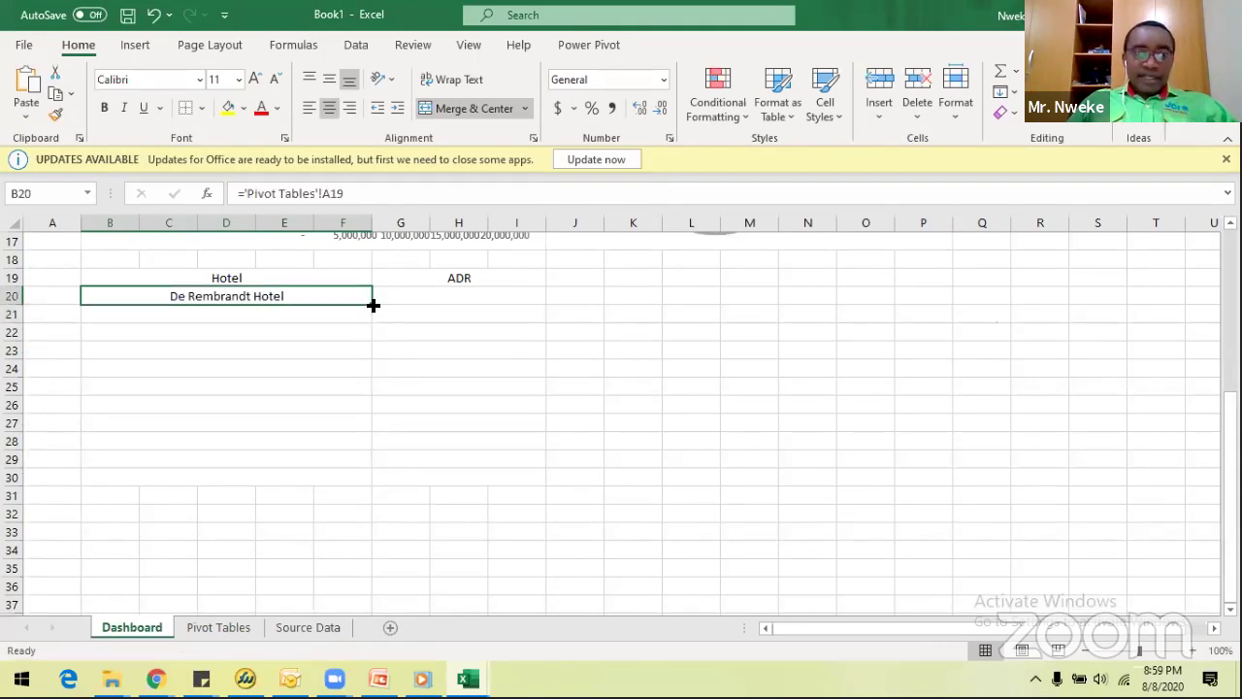
{"action": "left_click_drag", "start_coordinate": [372, 300], "coordinate": [369, 486]}
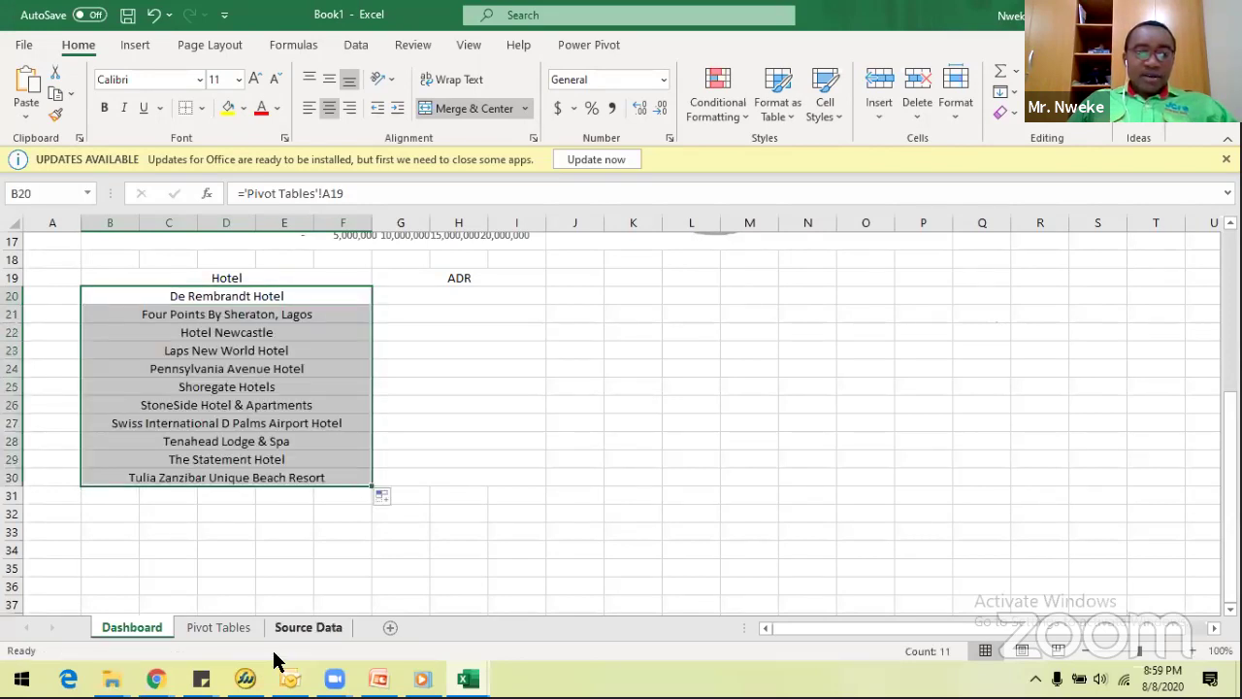
{"action": "left_click", "coordinate": [219, 627]}
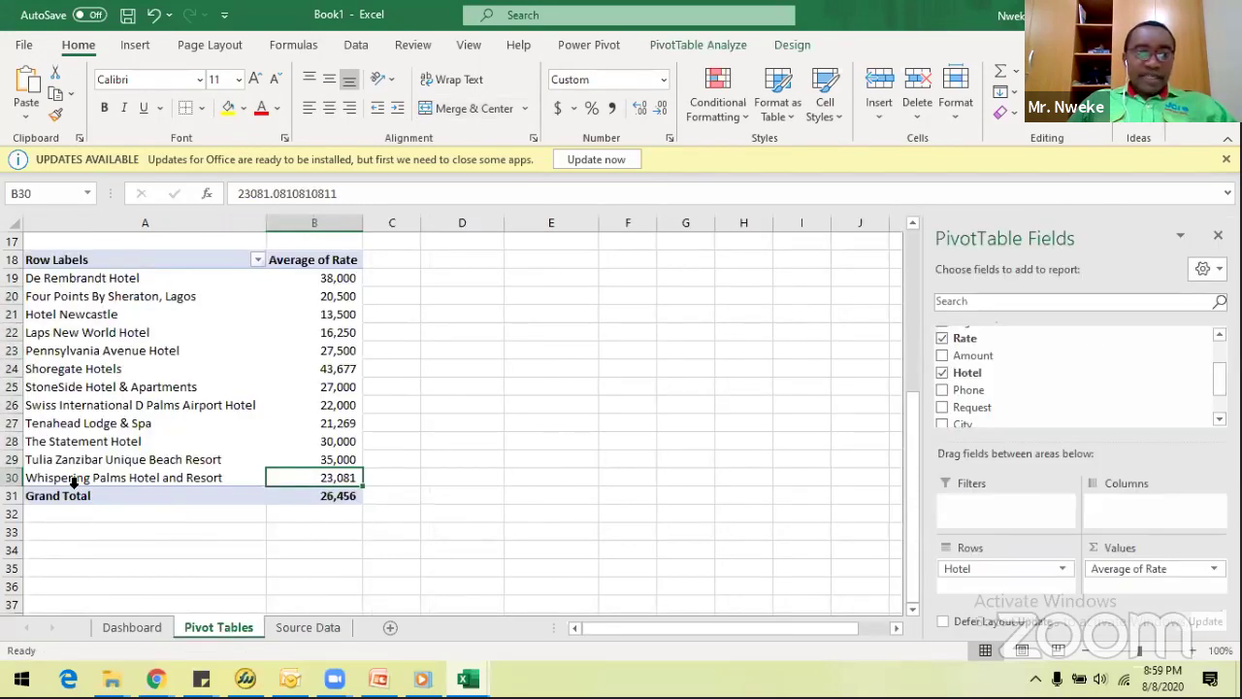
{"action": "left_click", "coordinate": [138, 629]}
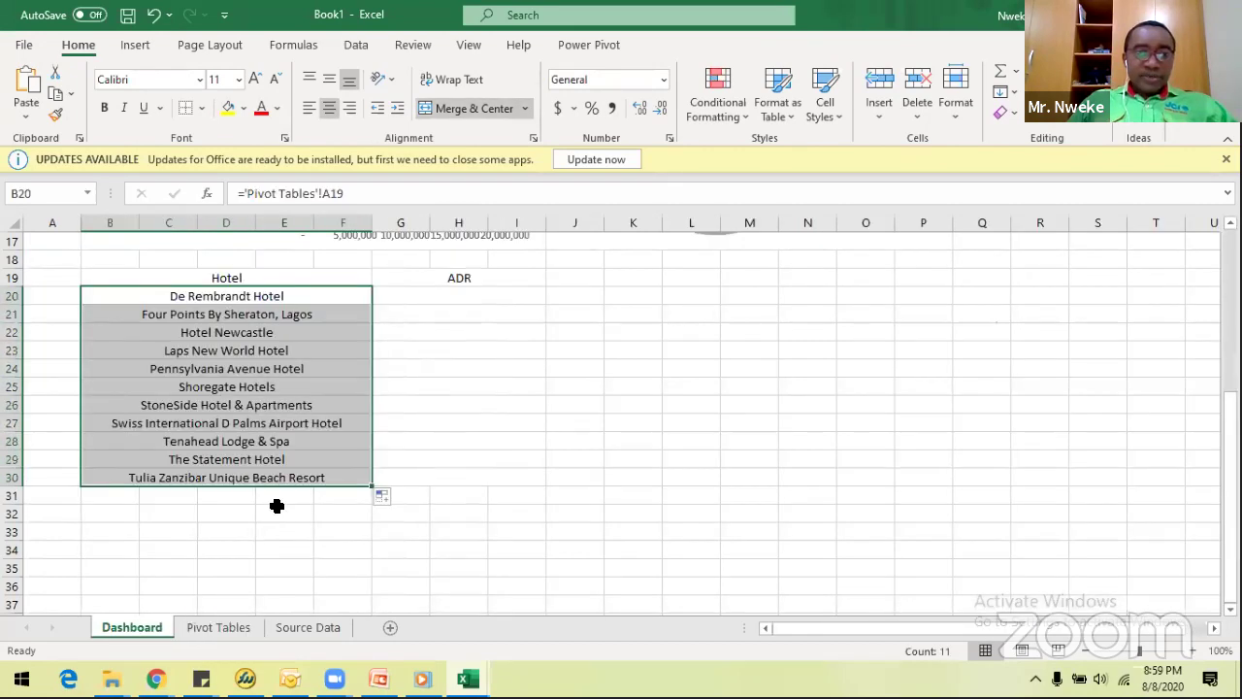
{"action": "left_click", "coordinate": [255, 440]}
{"action": "scroll", "coordinate": [333, 388], "scroll_direction": "down", "scroll_amount": 3}
{"action": "key", "text": "Down"}
{"action": "key", "text": "Down"}
{"action": "left_click_drag", "start_coordinate": [372, 346], "coordinate": [373, 363]}
{"action": "left_click", "coordinate": [246, 421]}
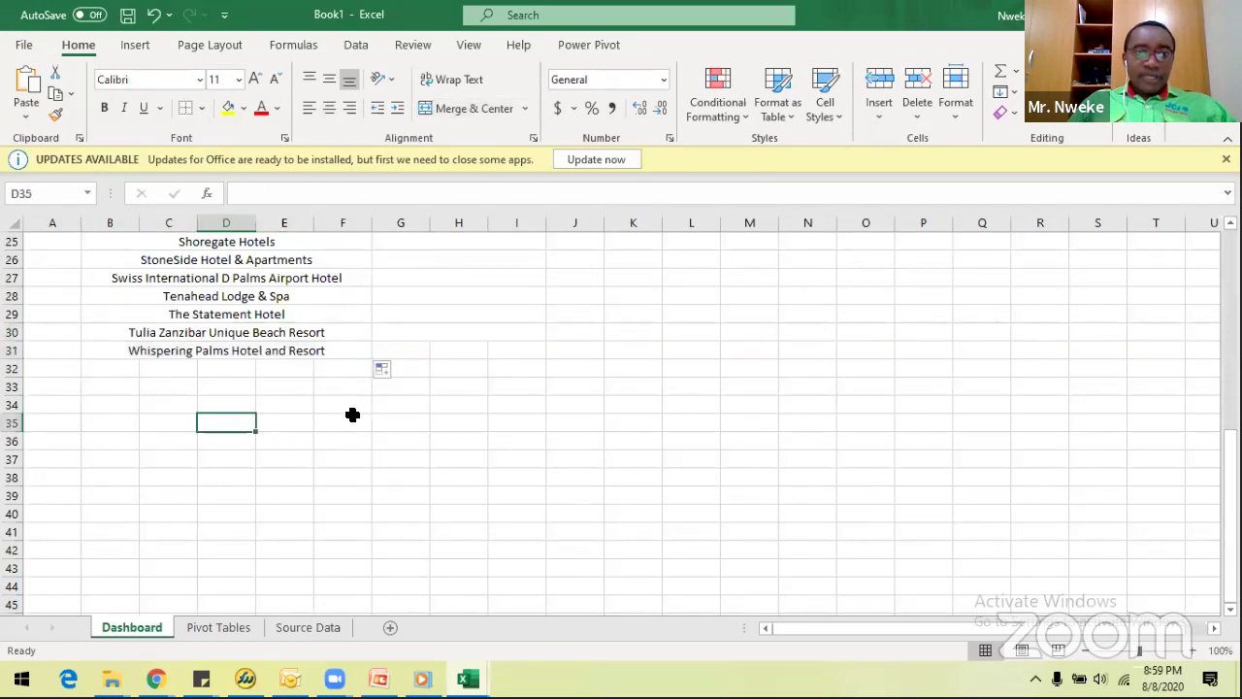
Left-align the hotel names in B20 through B31 of the Dashboard sheet.
{"action": "scroll", "coordinate": [324, 392], "scroll_direction": "up", "scroll_amount": 3}
{"action": "left_click_drag", "start_coordinate": [245, 300], "coordinate": [244, 499]}
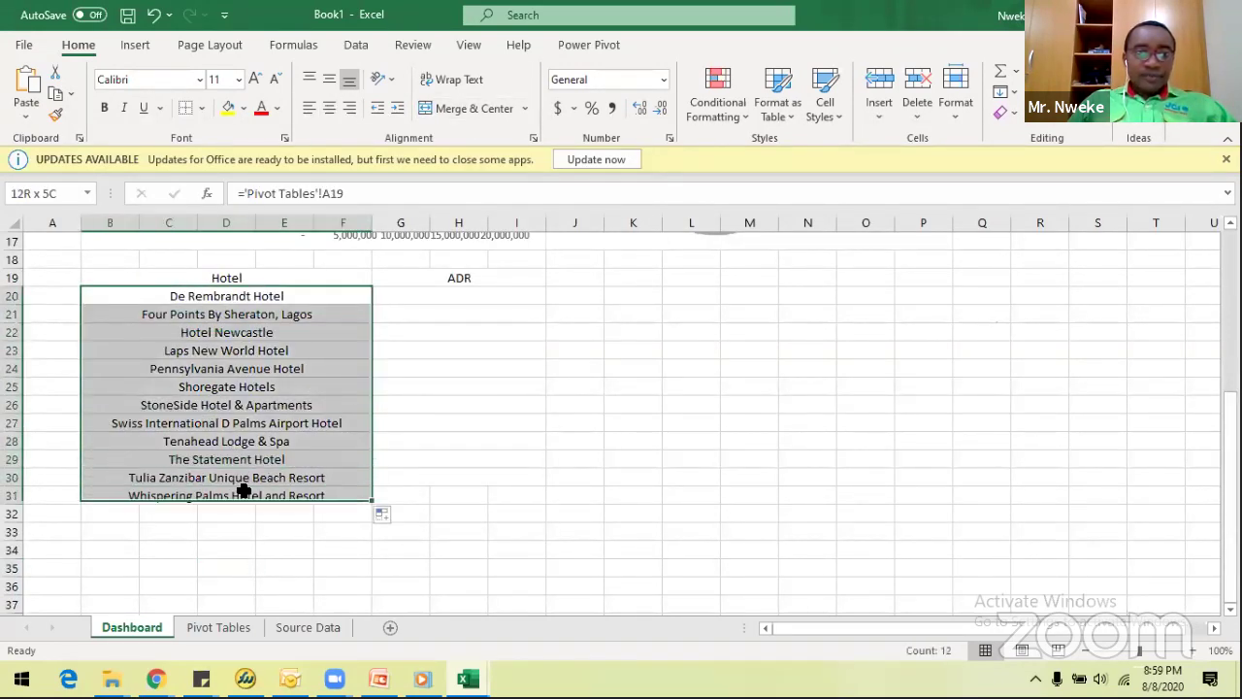
{"action": "left_click", "coordinate": [309, 108]}
{"action": "left_click", "coordinate": [461, 368]}
{"action": "left_click", "coordinate": [405, 296]}
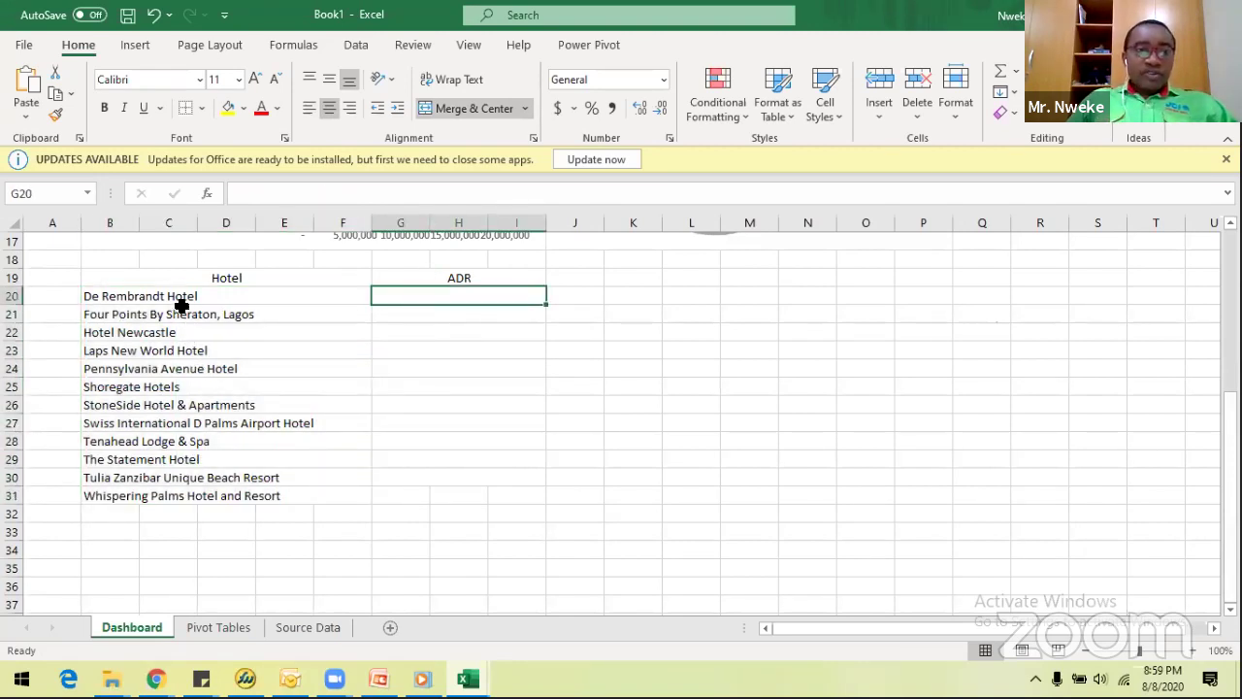
{"action": "left_click_drag", "start_coordinate": [182, 296], "coordinate": [205, 497]}
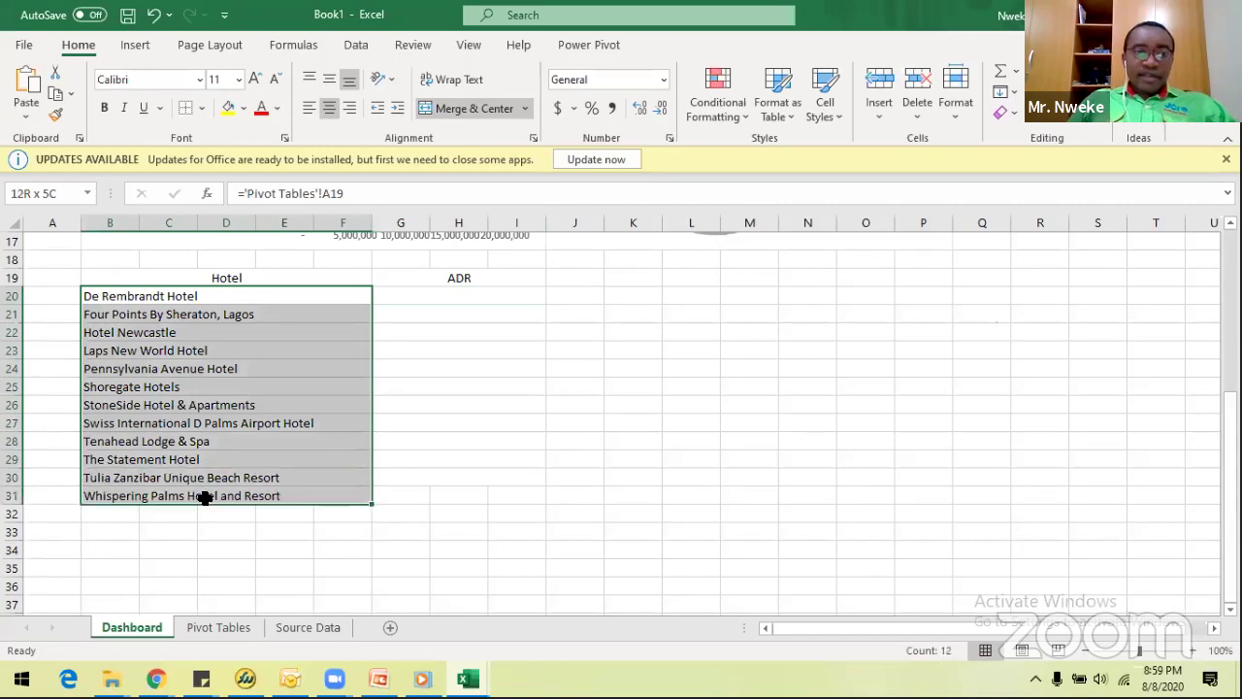
Link Dashboard cell G20 to De Rembrandt Hotel's Average of Rate in cell B19 of the Pivot Tables sheet, using GETPIVOTDATA.
{"action": "left_click", "coordinate": [226, 627]}
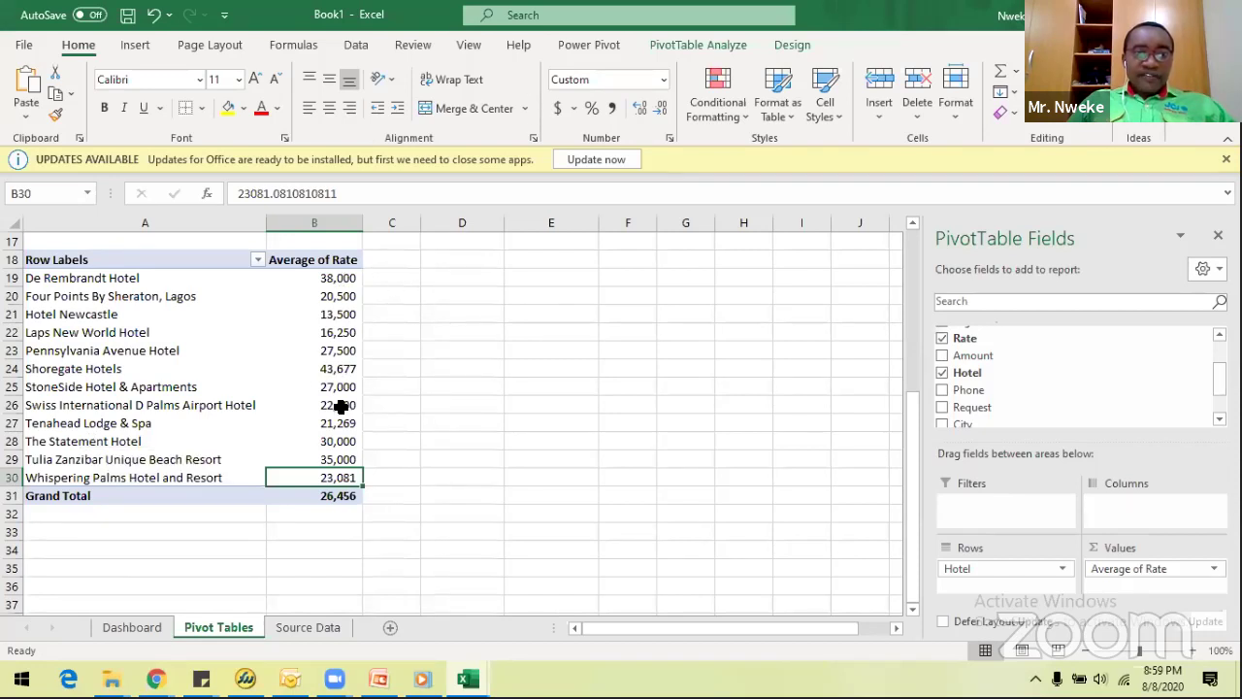
{"action": "left_click", "coordinate": [145, 626]}
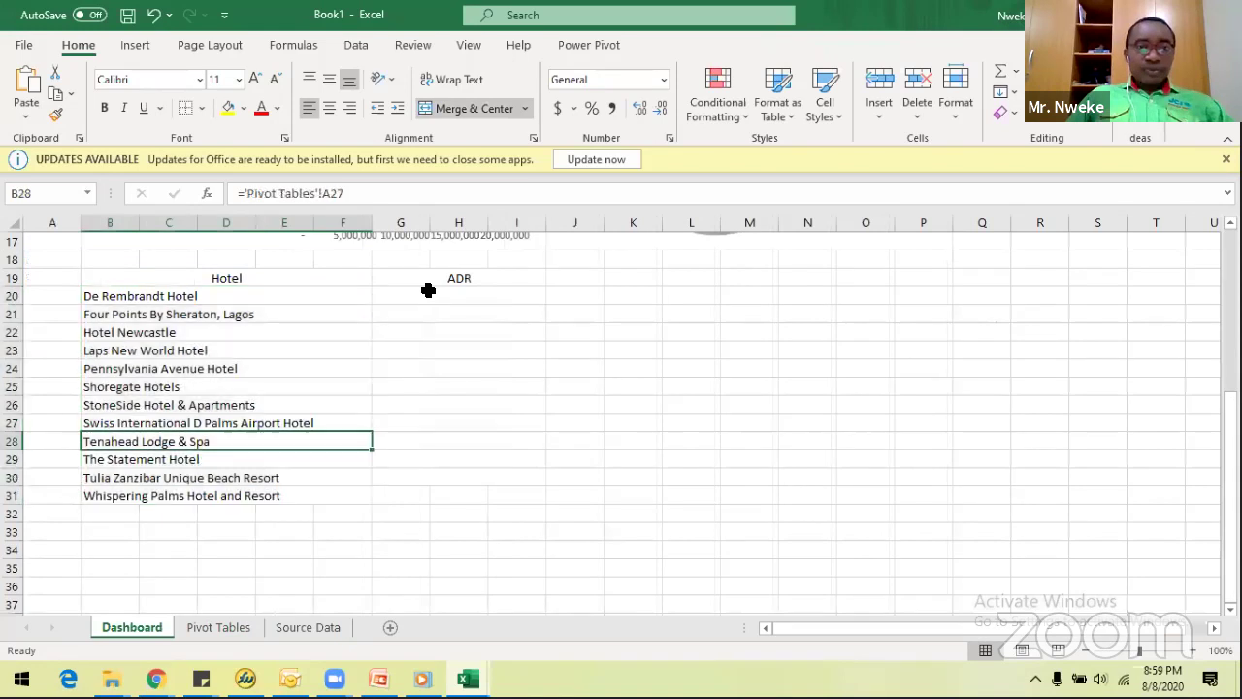
{"action": "left_click", "coordinate": [442, 298]}
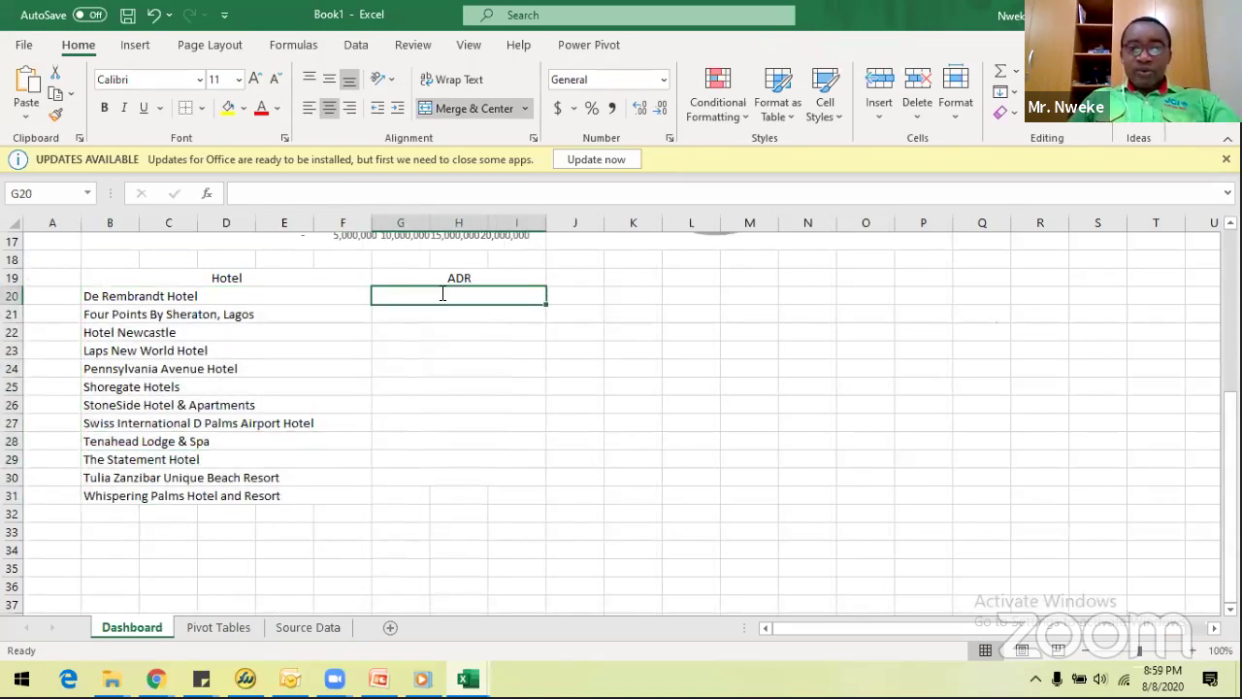
{"action": "type", "text": "="}
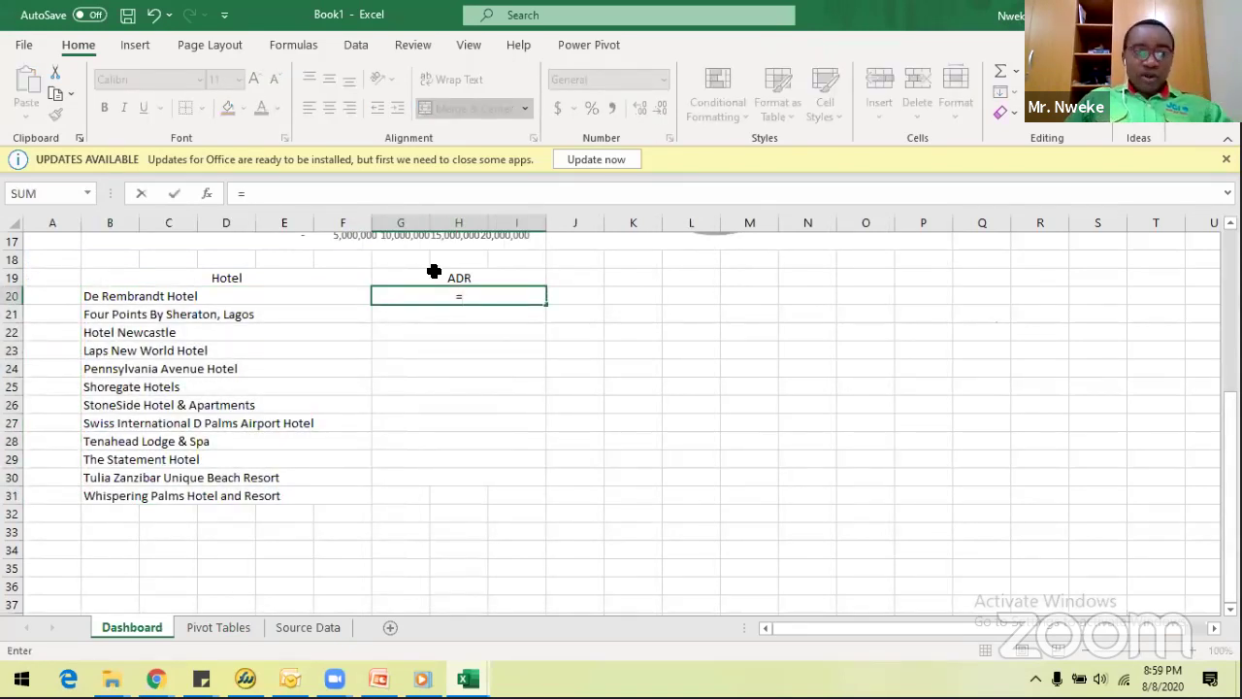
{"action": "left_click", "coordinate": [218, 627]}
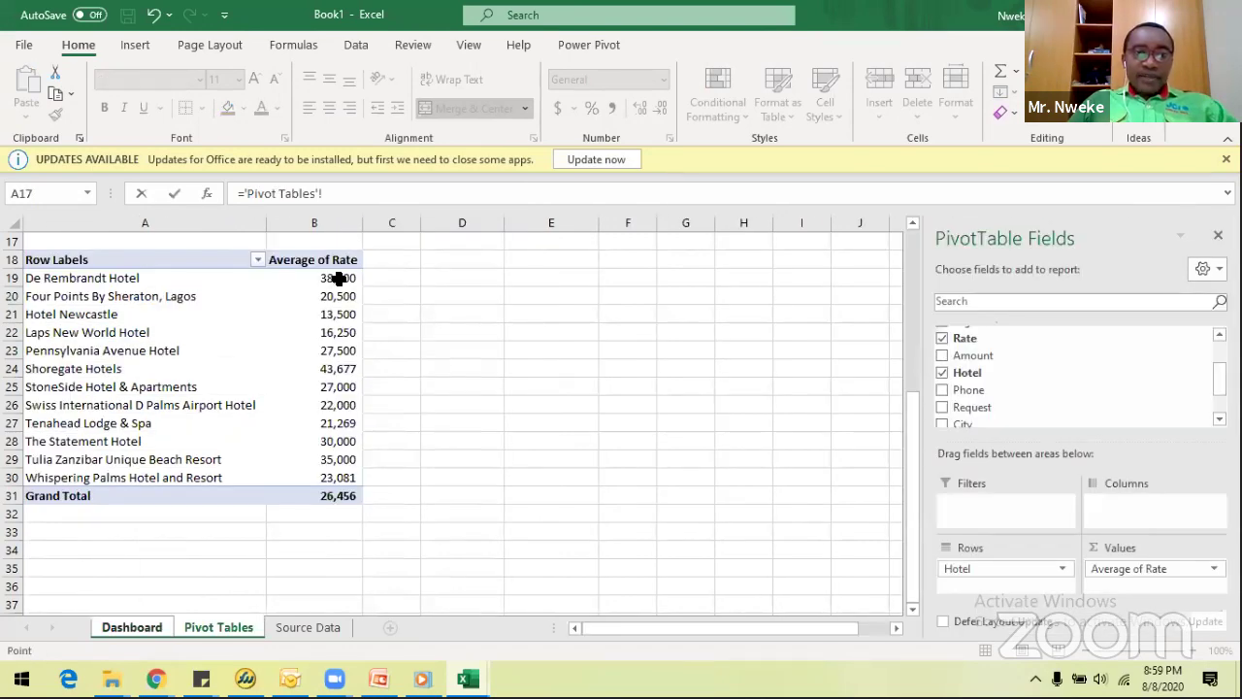
{"action": "left_click", "coordinate": [355, 277]}
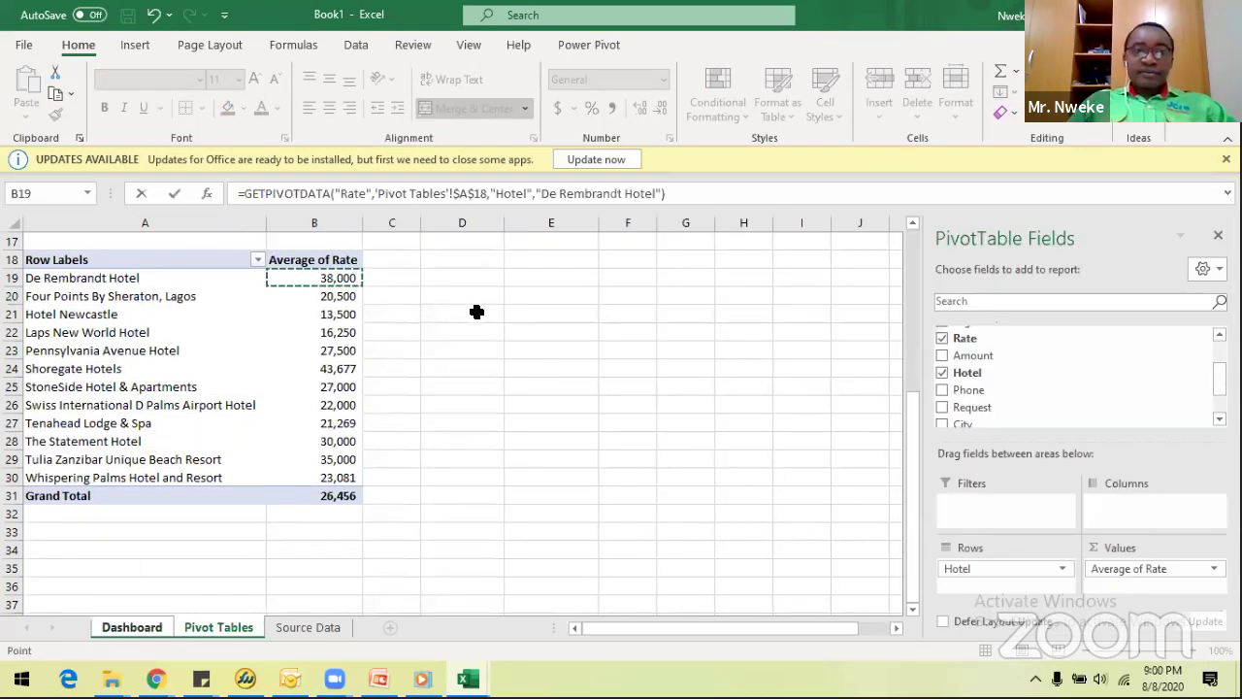
{"action": "key", "text": "Return"}
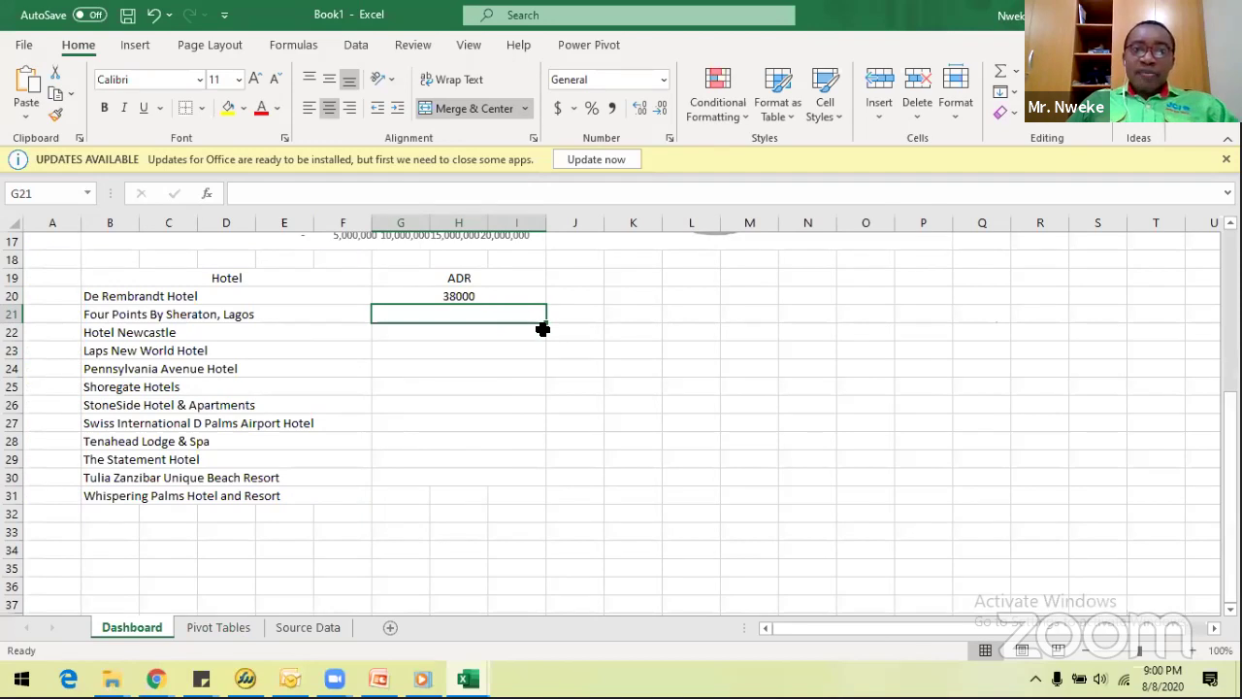
Fill the ADR formula with its fixed De Rembrandt Hotel name from G20 down to row 31.
{"action": "left_click_drag", "start_coordinate": [547, 305], "coordinate": [547, 507]}
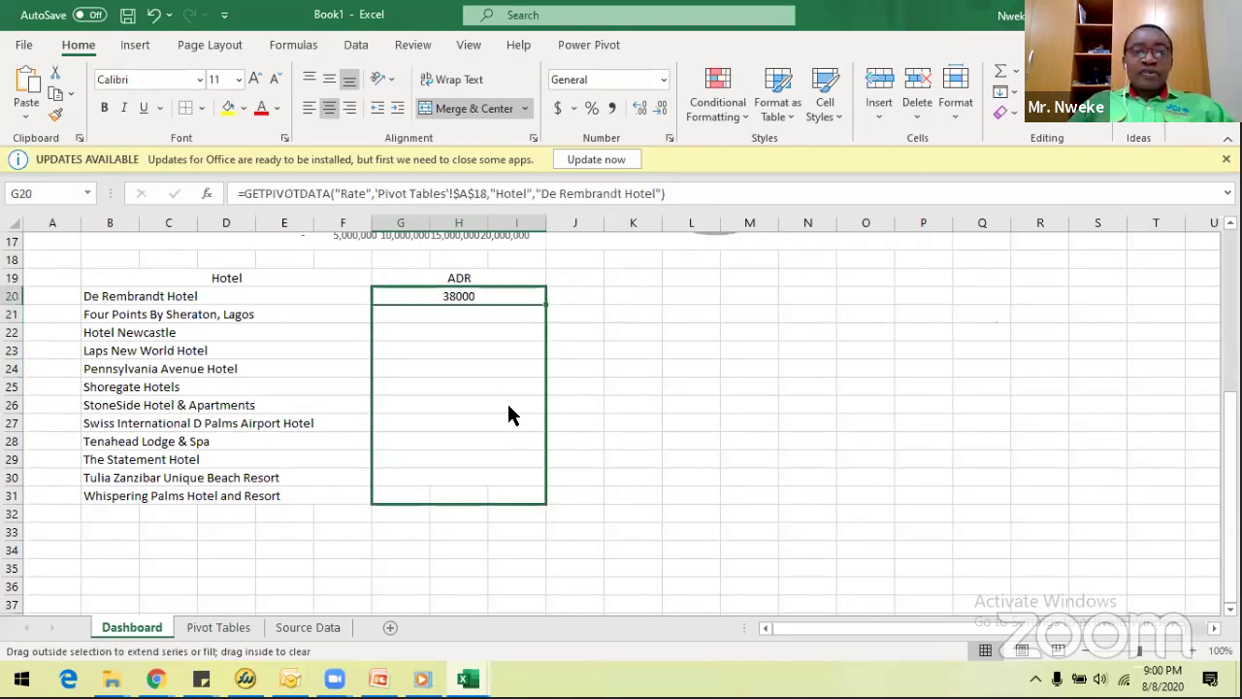
{"action": "left_click_drag", "start_coordinate": [648, 396], "coordinate": [649, 396]}
{"action": "left_click", "coordinate": [618, 393]}
{"action": "left_click", "coordinate": [538, 367]}
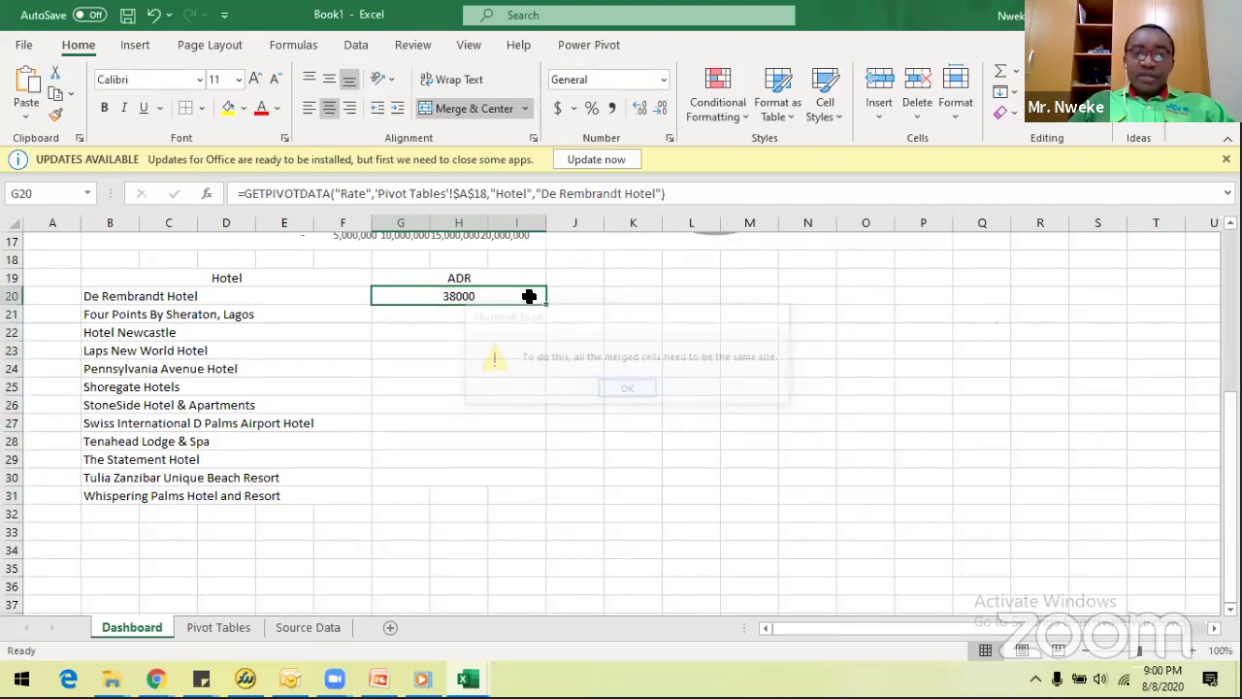
{"action": "left_click", "coordinate": [547, 304]}
{"action": "left_click_drag", "start_coordinate": [547, 305], "coordinate": [544, 503]}
{"action": "left_click", "coordinate": [585, 437]}
{"action": "left_click", "coordinate": [527, 477]}
{"action": "left_click", "coordinate": [579, 448]}
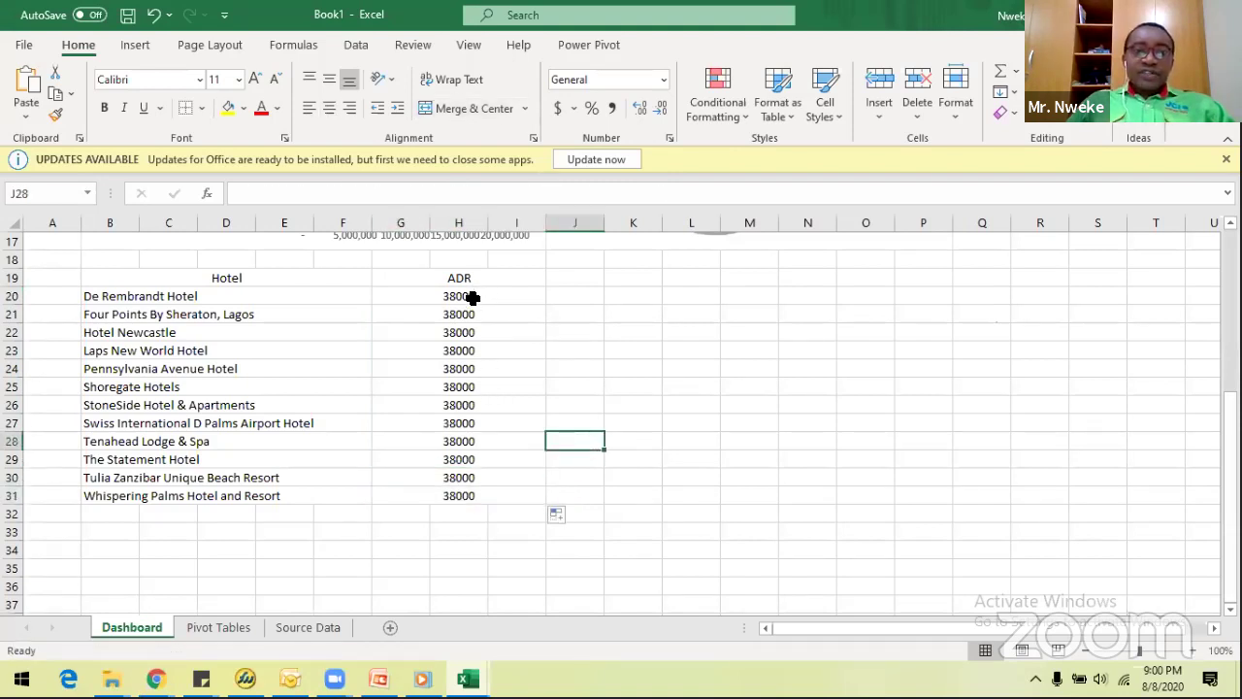
Replace the hard-coded "De Rembrandt Hotel" in the G20 GETPIVOTDATA formula with a reference to B20.
{"action": "left_click", "coordinate": [474, 297]}
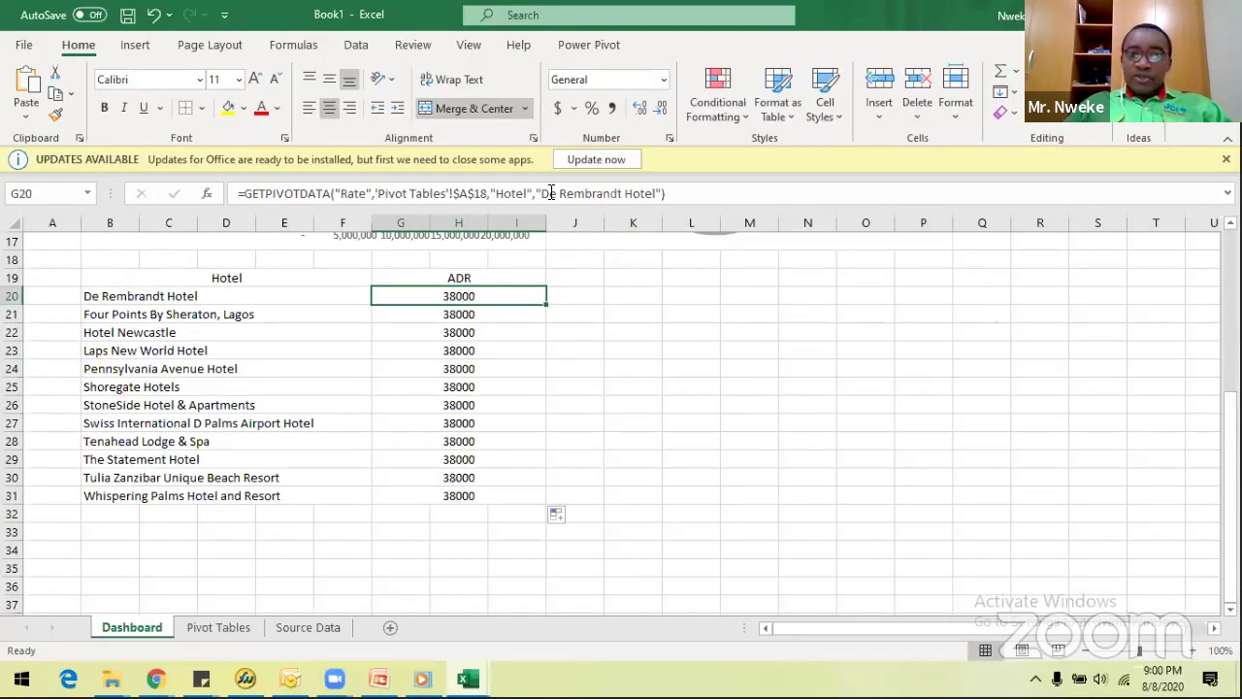
{"action": "left_click_drag", "start_coordinate": [536, 194], "coordinate": [662, 191]}
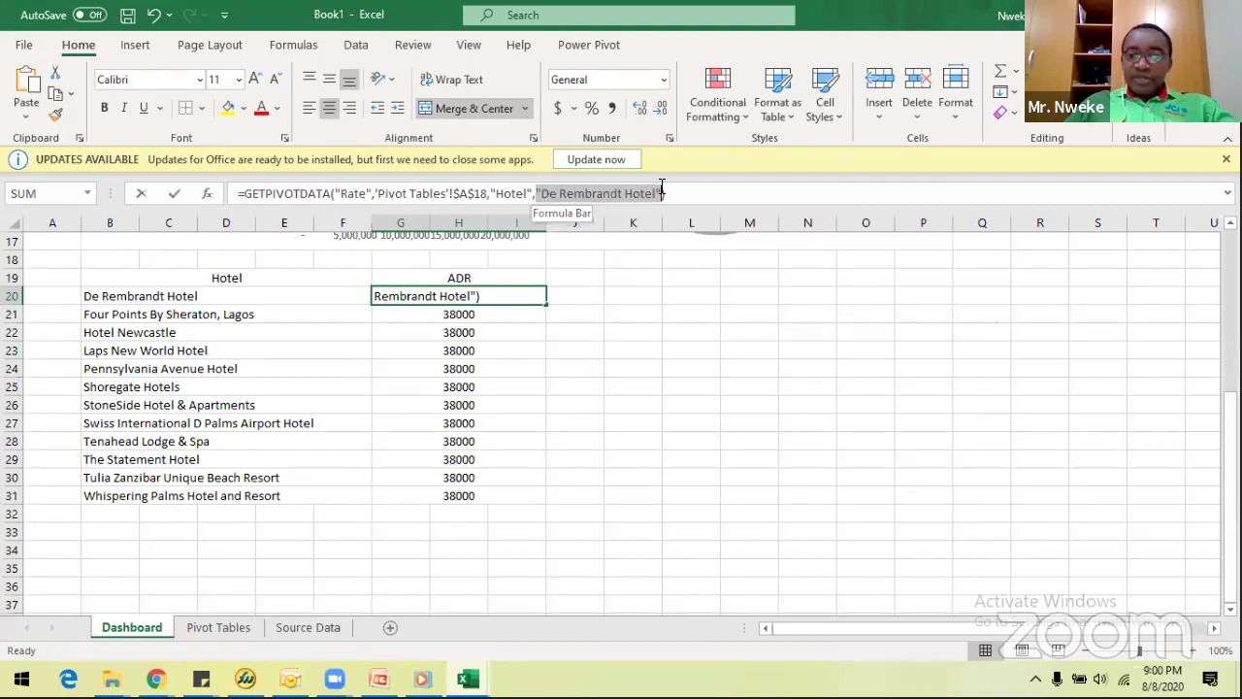
{"action": "key", "text": "BackSpace"}
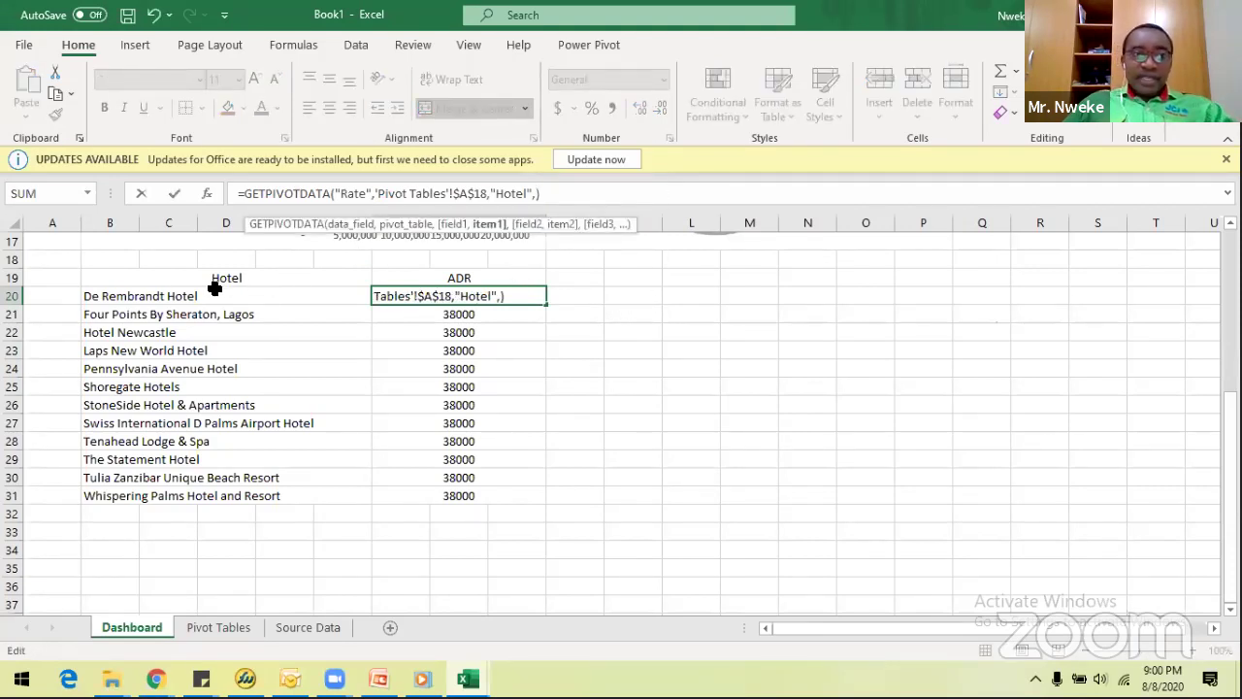
{"action": "left_click", "coordinate": [167, 298]}
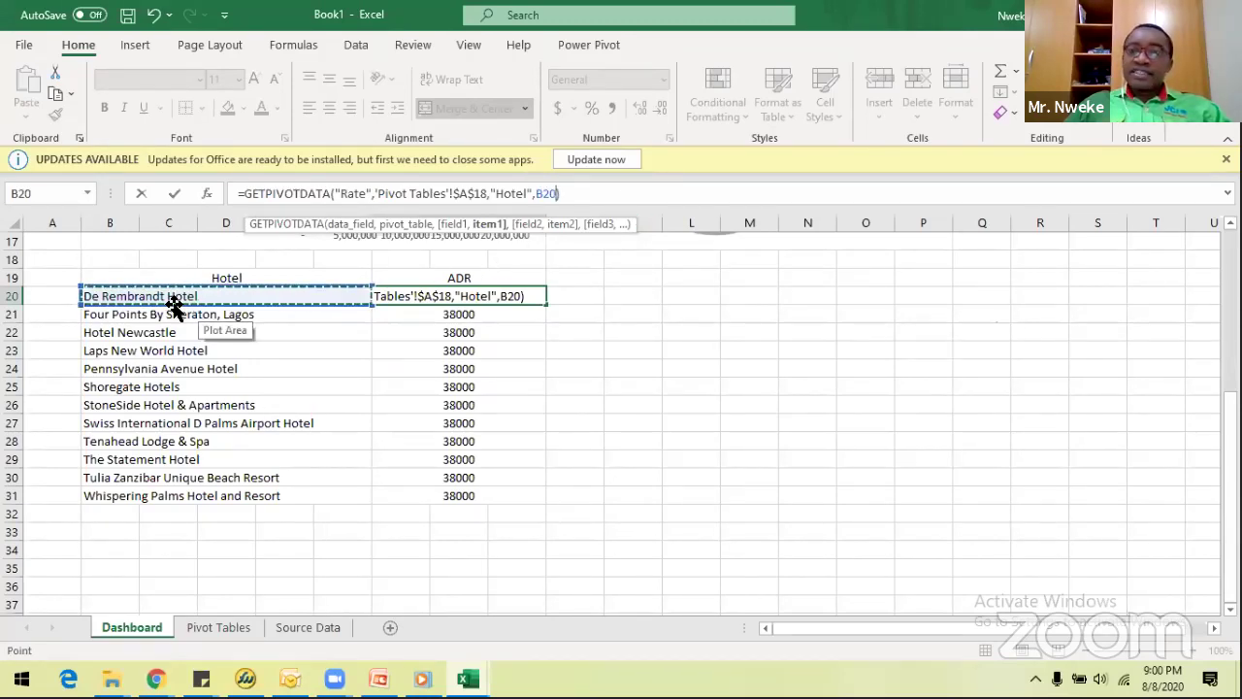
{"action": "key", "text": "Return"}
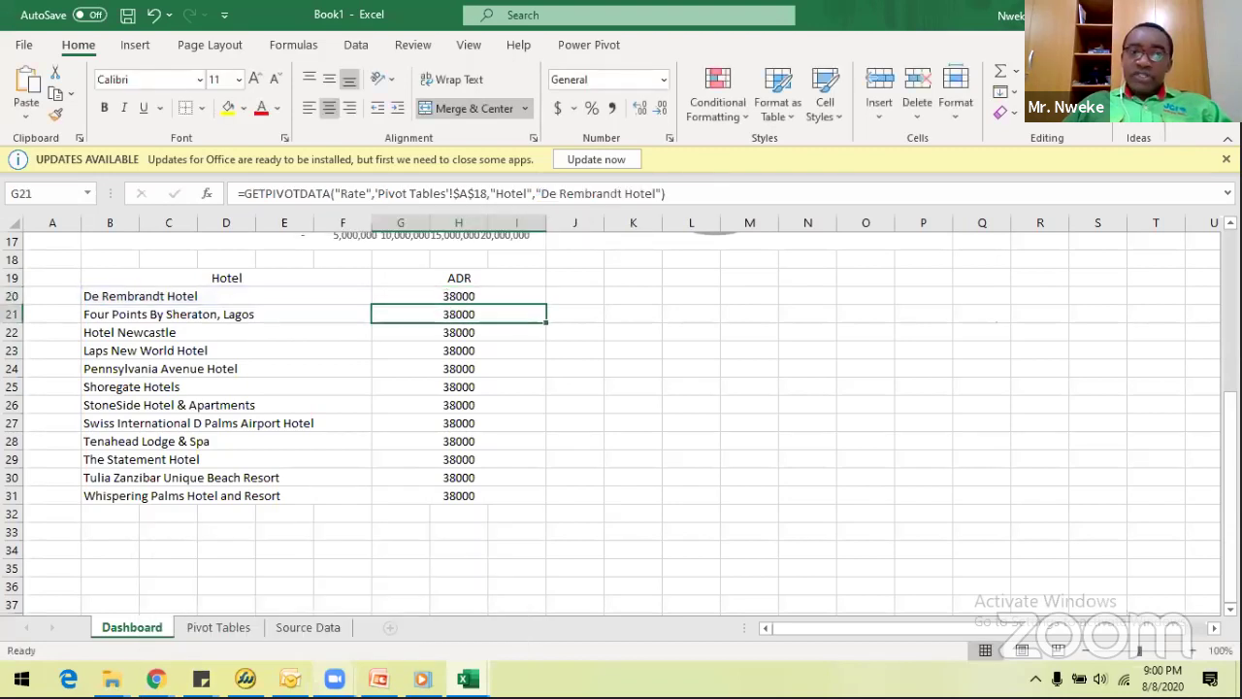
Fill the GETPIVOTDATA formula that references B20 from G20 down to row 31, replacing the fixed-name formulas.
{"action": "left_click", "coordinate": [493, 295]}
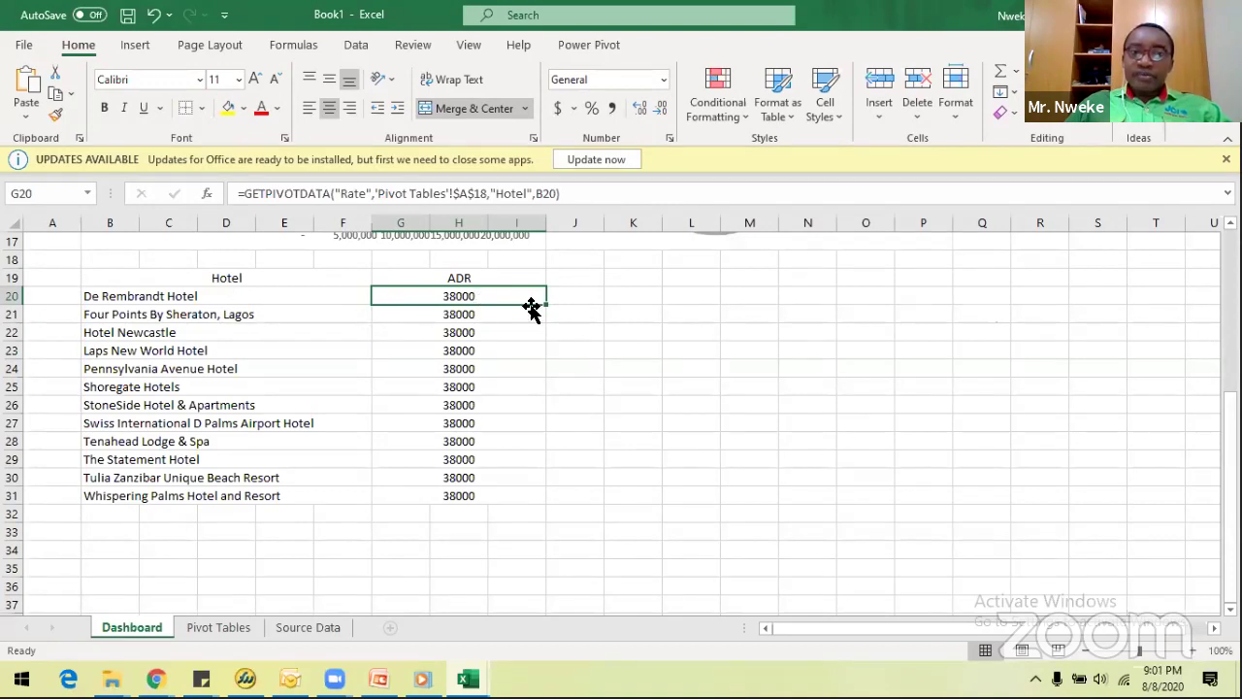
{"action": "left_click", "coordinate": [481, 316]}
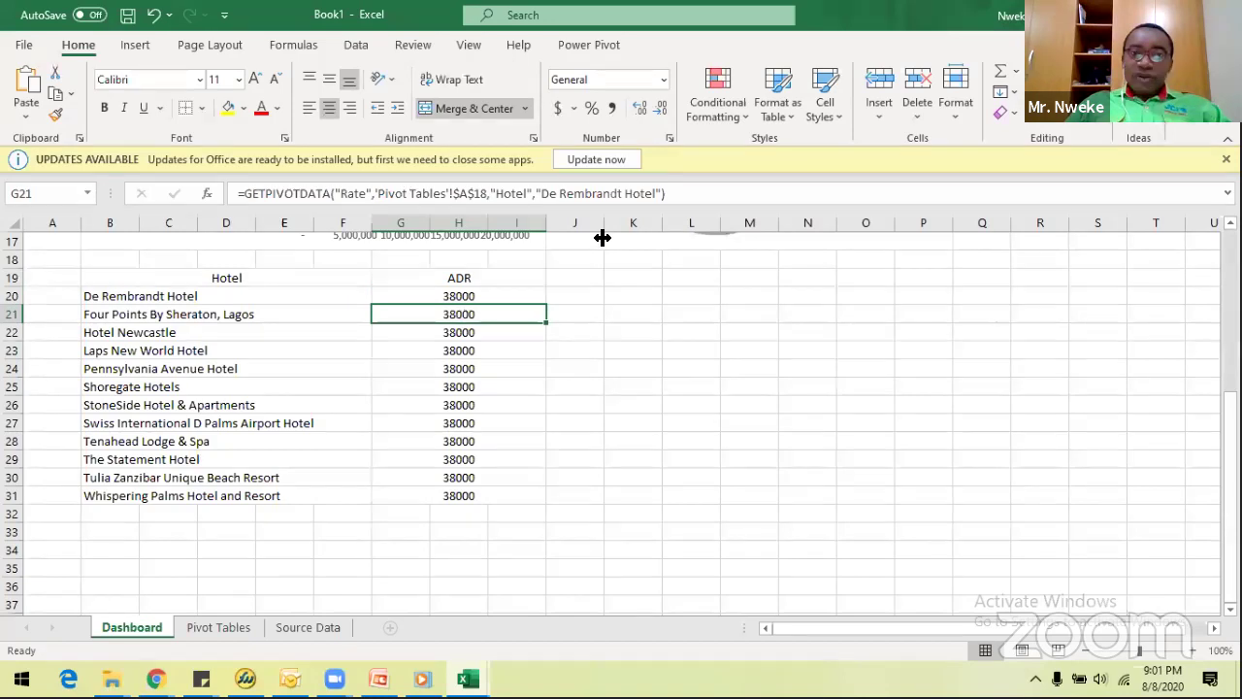
{"action": "left_click", "coordinate": [478, 334]}
{"action": "left_click", "coordinate": [468, 386]}
{"action": "left_click", "coordinate": [485, 296]}
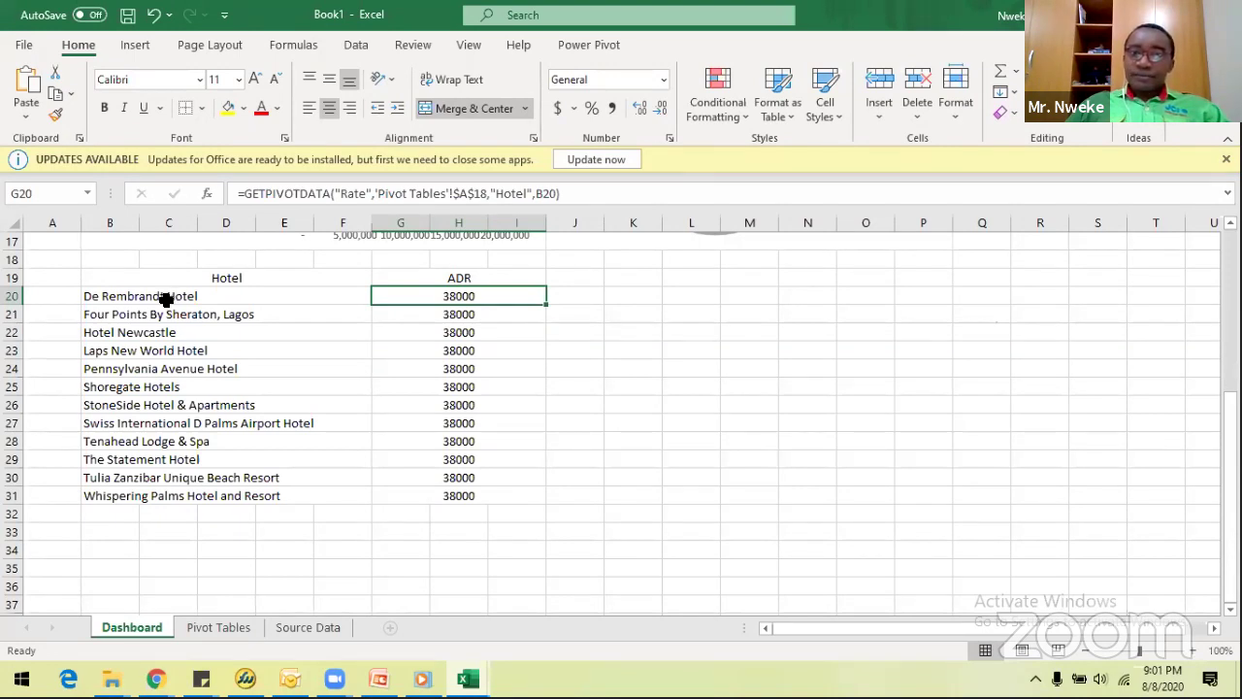
{"action": "left_click", "coordinate": [458, 317]}
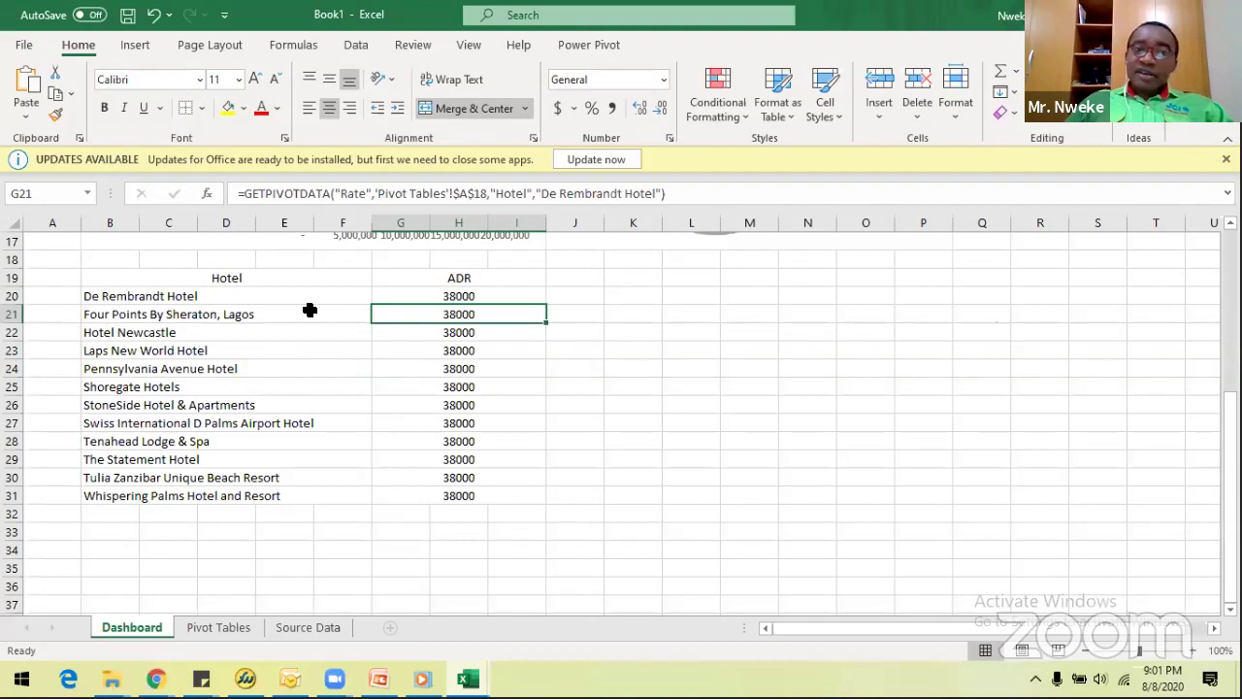
{"action": "left_click", "coordinate": [466, 296]}
{"action": "left_click_drag", "start_coordinate": [547, 305], "coordinate": [550, 505]}
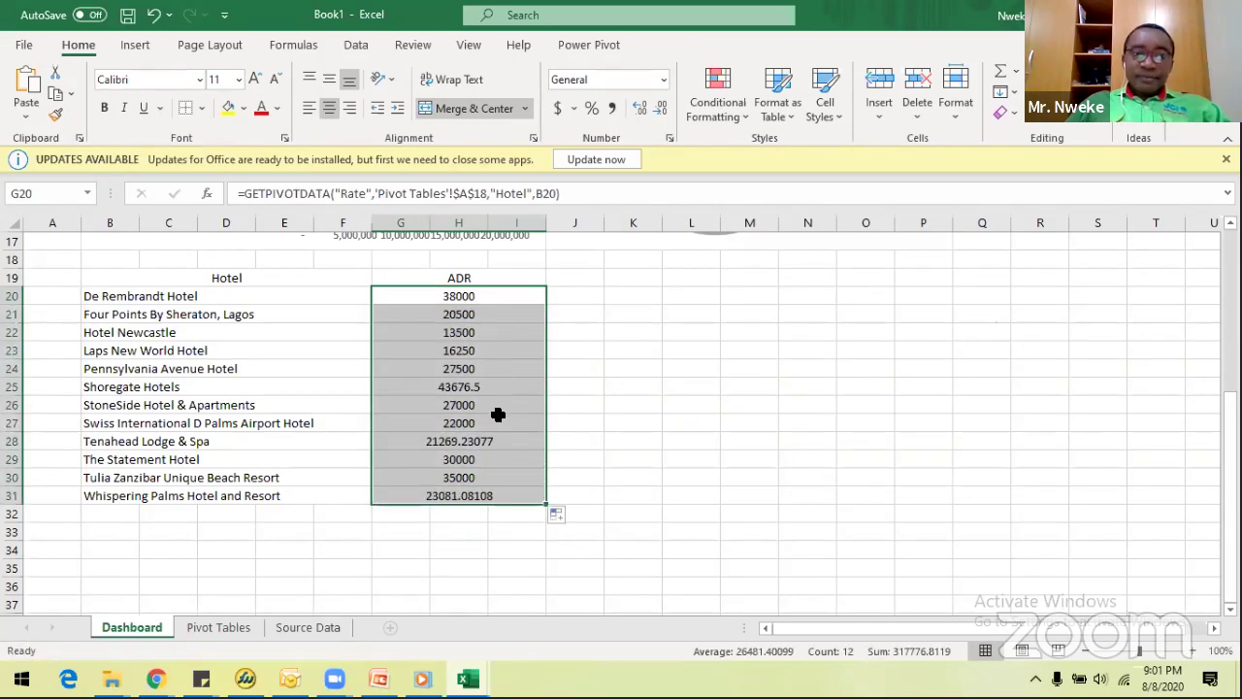
Compare the Dashboard ADR values for The Statement Hotel and Laps New World Hotel with those on the Pivot Tables sheet.
{"action": "left_click", "coordinate": [456, 460]}
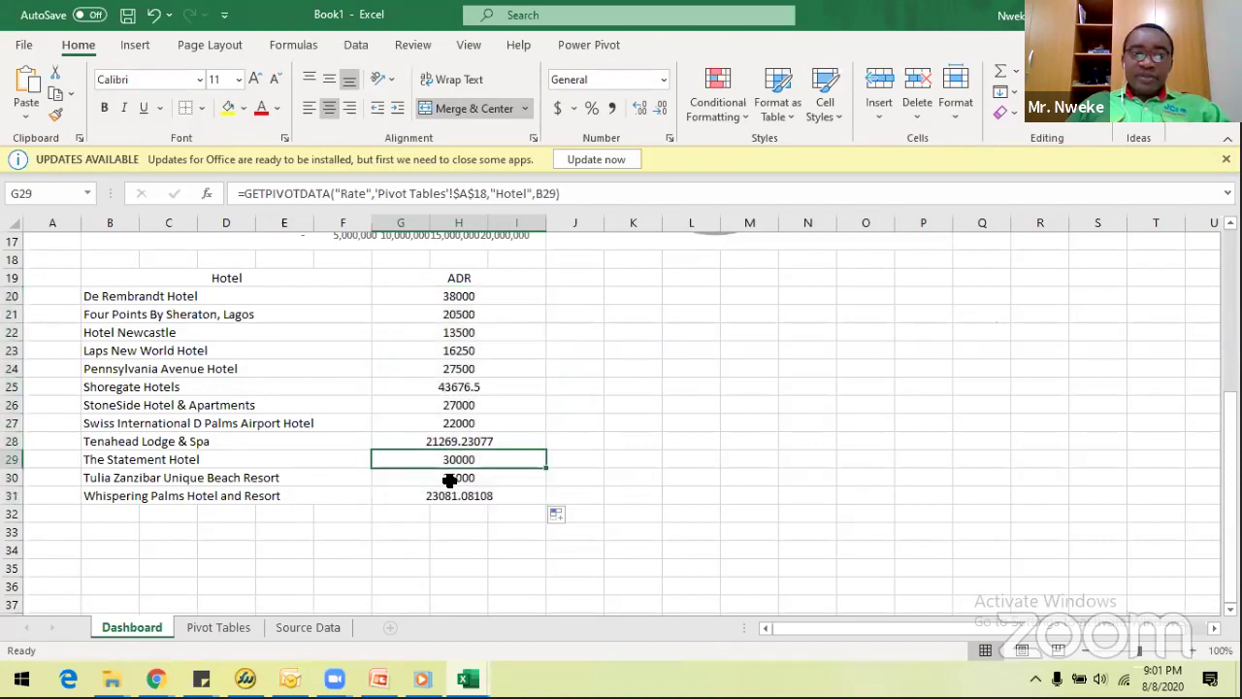
{"action": "left_click", "coordinate": [217, 627]}
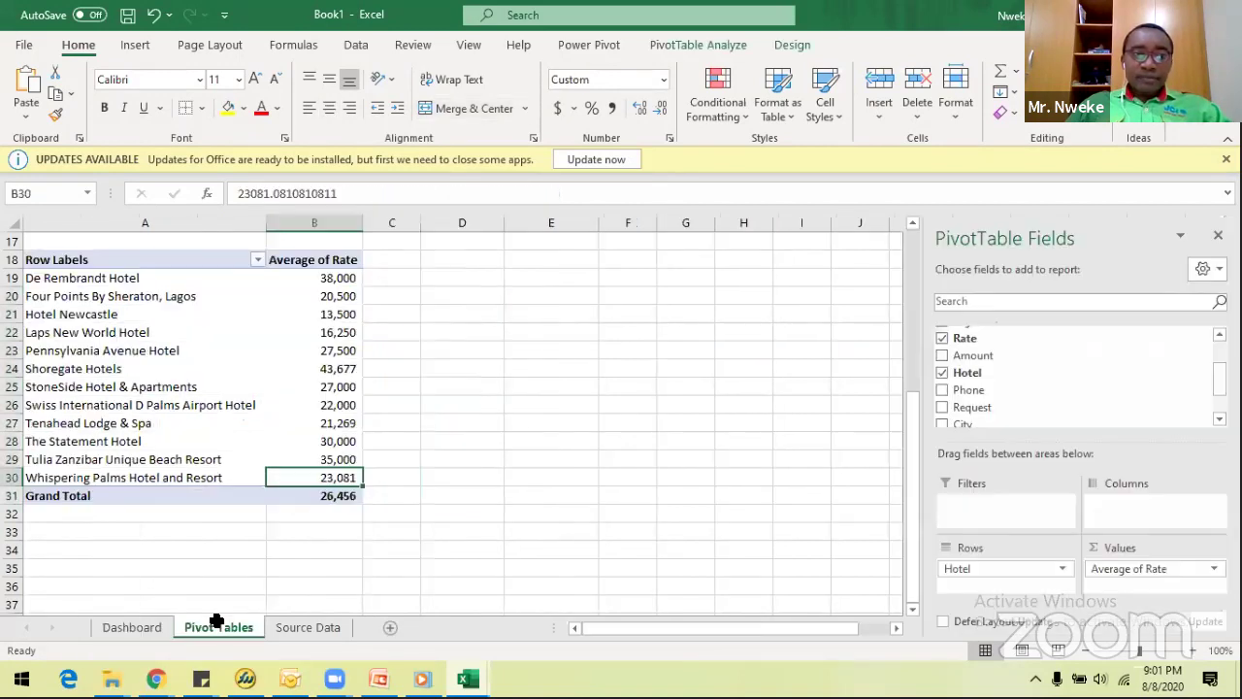
{"action": "left_click", "coordinate": [199, 442]}
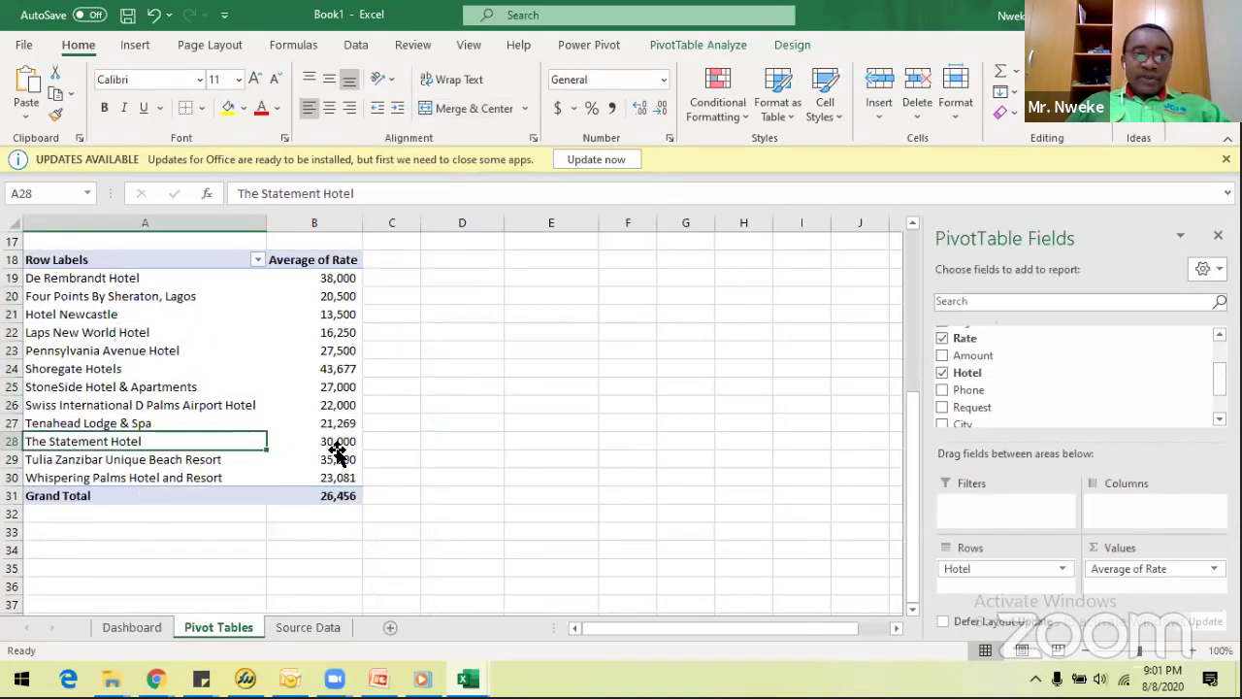
{"action": "left_click", "coordinate": [337, 453]}
{"action": "left_click", "coordinate": [336, 443]}
{"action": "left_click", "coordinate": [132, 627]}
{"action": "left_click", "coordinate": [161, 355]}
{"action": "left_click", "coordinate": [475, 358]}
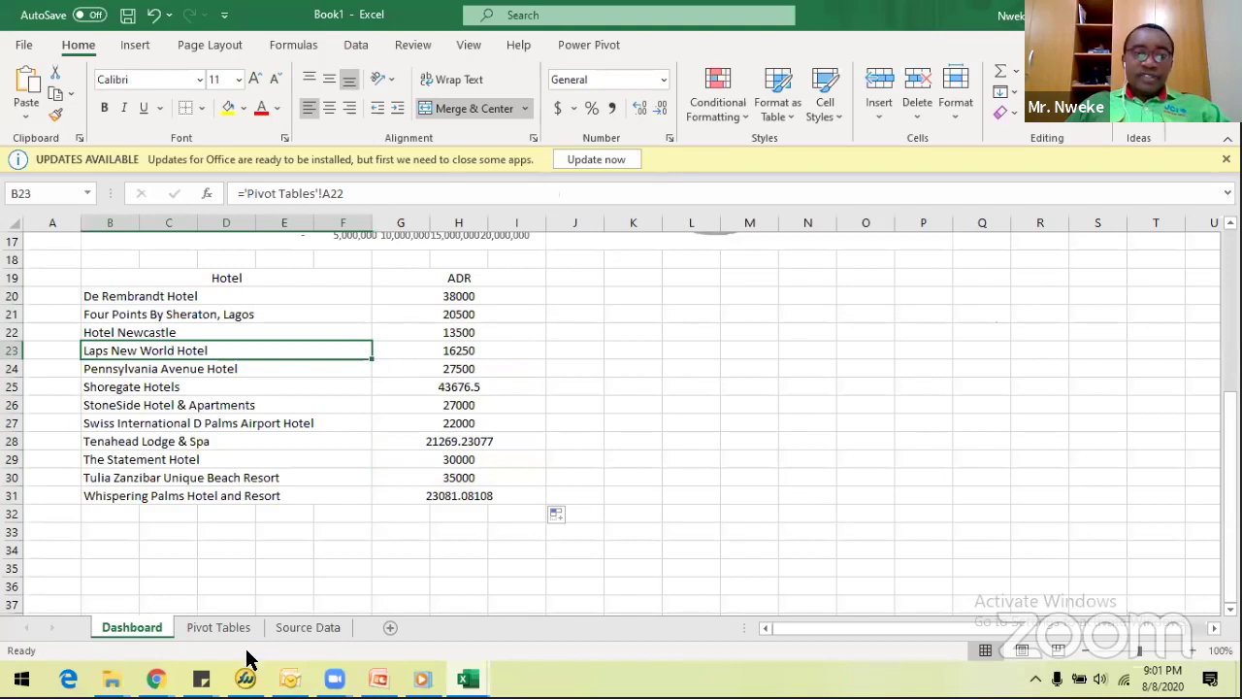
{"action": "left_click", "coordinate": [223, 629]}
{"action": "left_click", "coordinate": [130, 330]}
{"action": "left_click", "coordinate": [347, 332]}
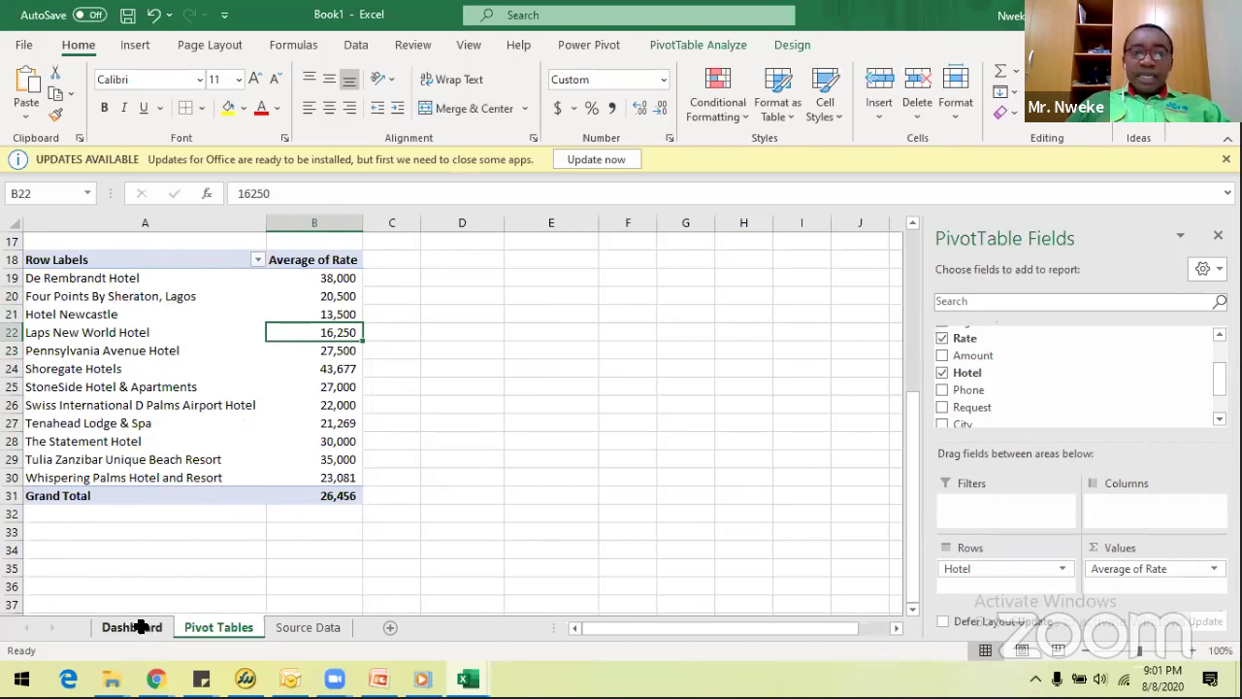
Format the Dashboard ADR values in G20 through row 31 with the comma style and no decimal places.
{"action": "left_click", "coordinate": [138, 627]}
{"action": "left_click_drag", "start_coordinate": [490, 296], "coordinate": [505, 495]}
{"action": "left_click", "coordinate": [616, 109]}
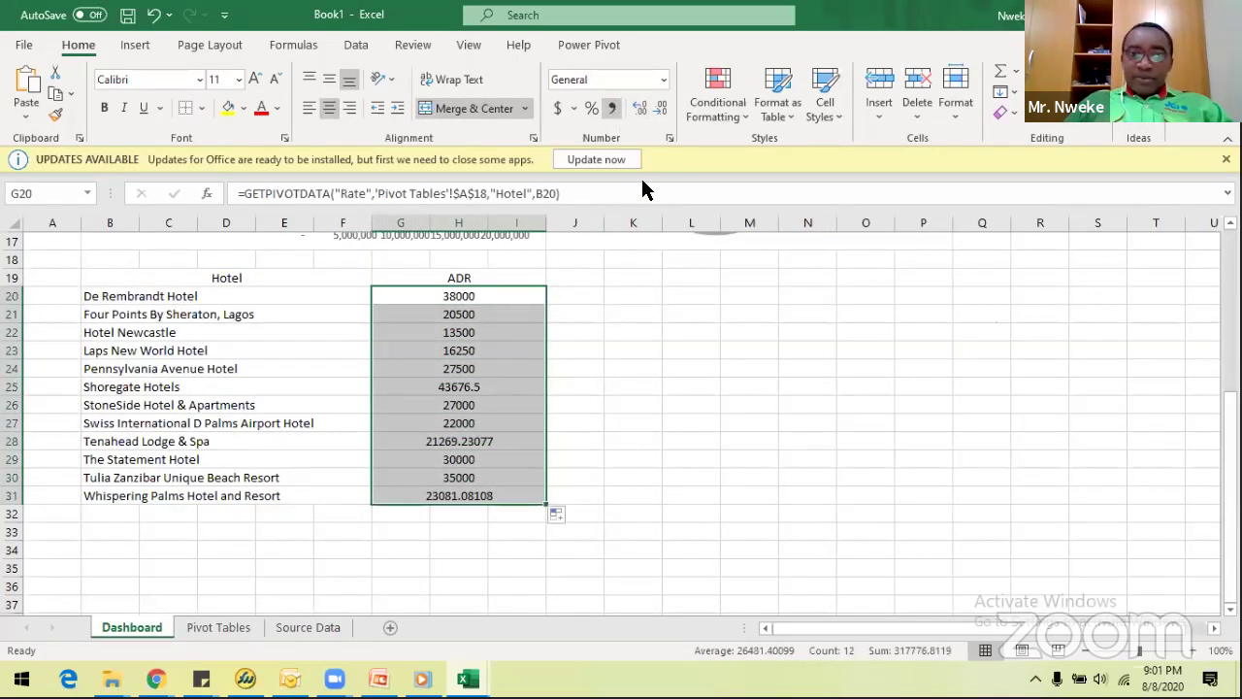
{"action": "left_click", "coordinate": [660, 109]}
{"action": "left_click", "coordinate": [660, 110]}
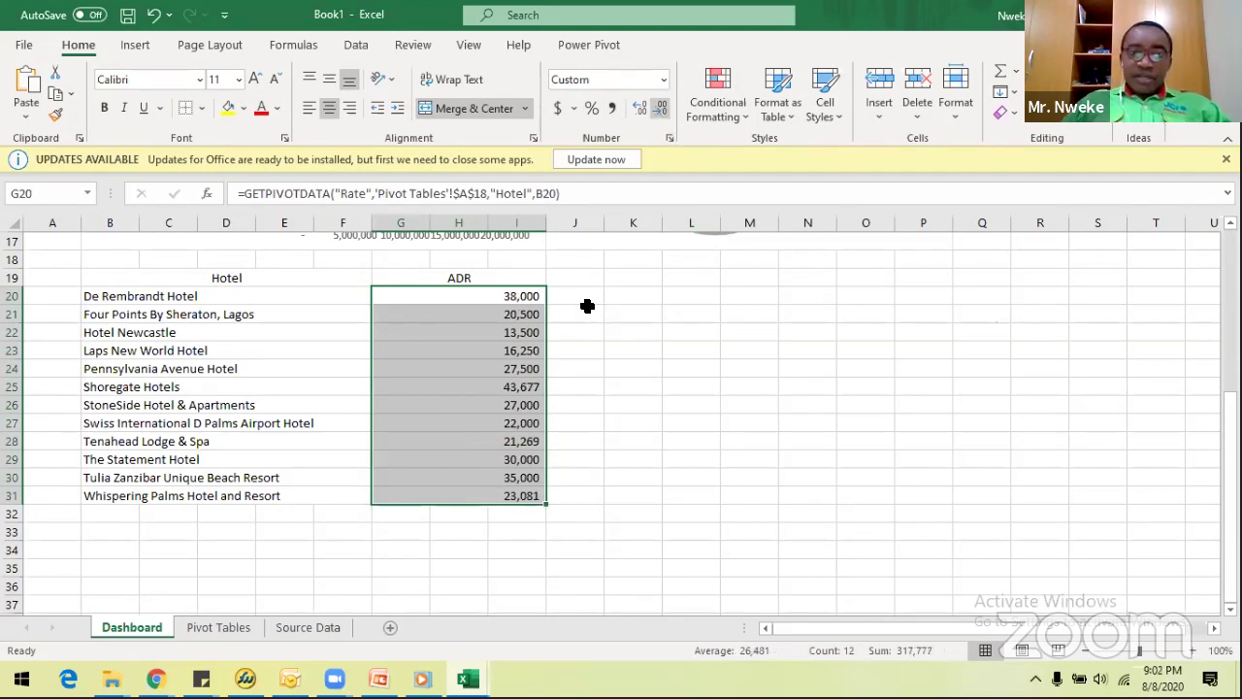
{"action": "left_click", "coordinate": [577, 366]}
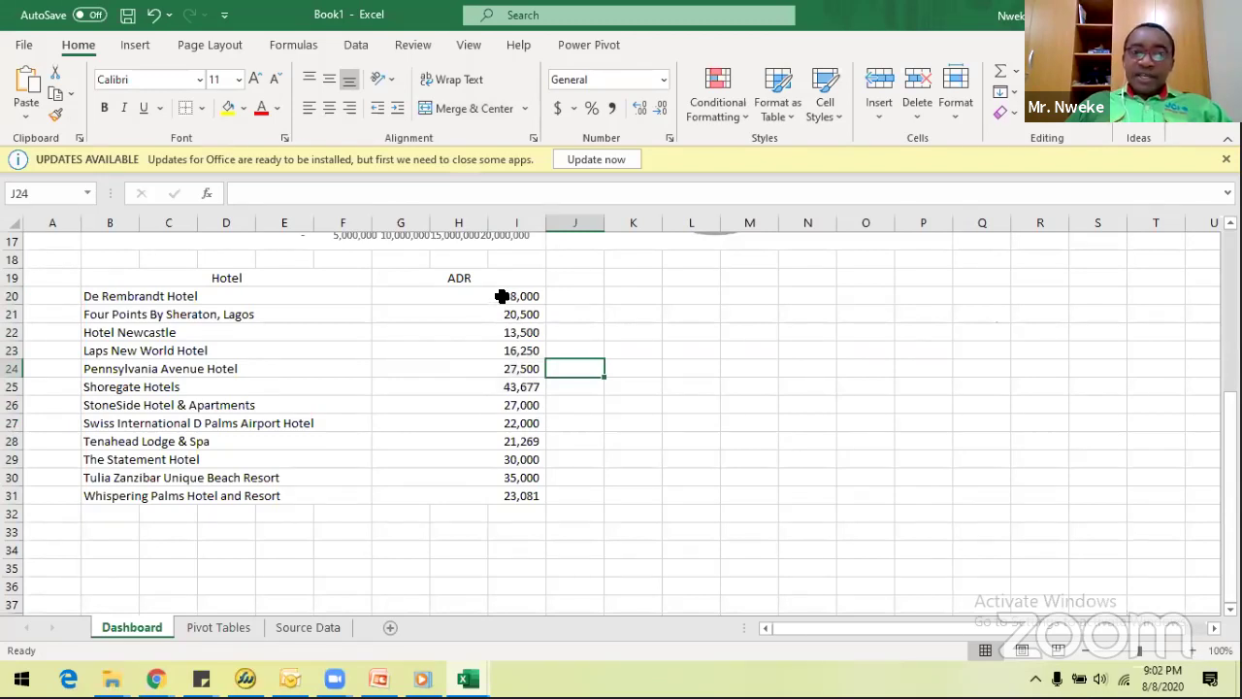
Apply solid-fill light blue data bars to the Dashboard ADR values in G20 through row 31.
{"action": "left_click_drag", "start_coordinate": [502, 296], "coordinate": [508, 494]}
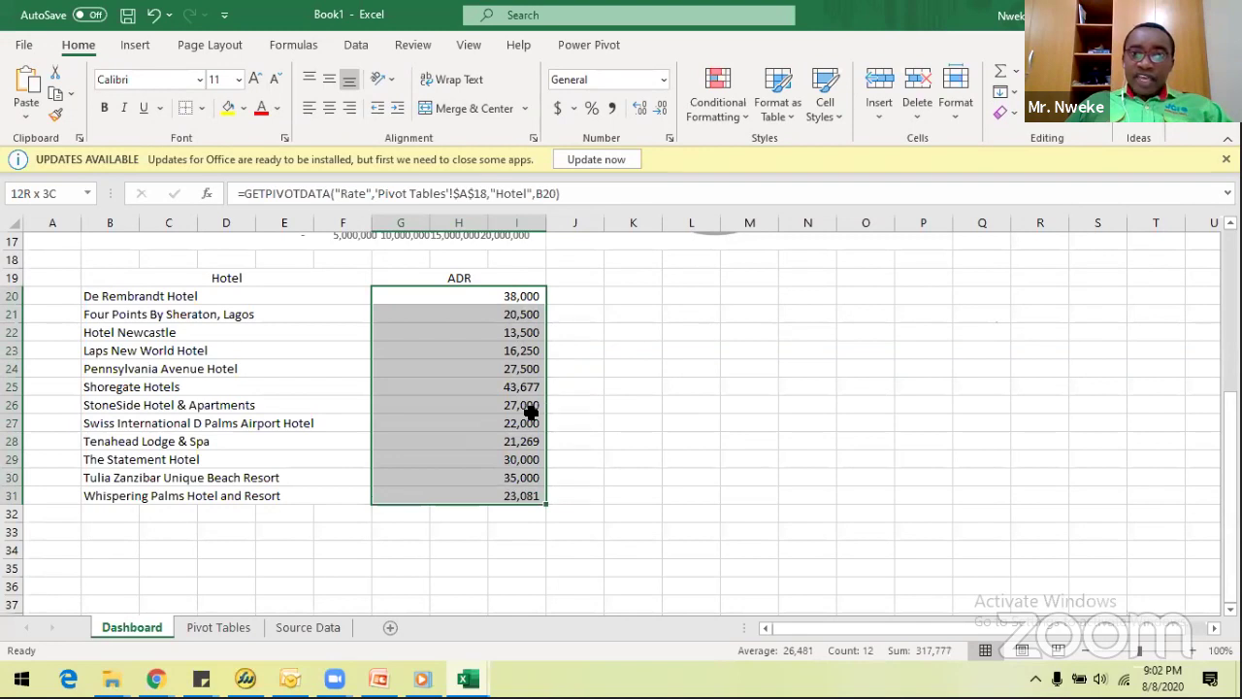
{"action": "left_click", "coordinate": [745, 115]}
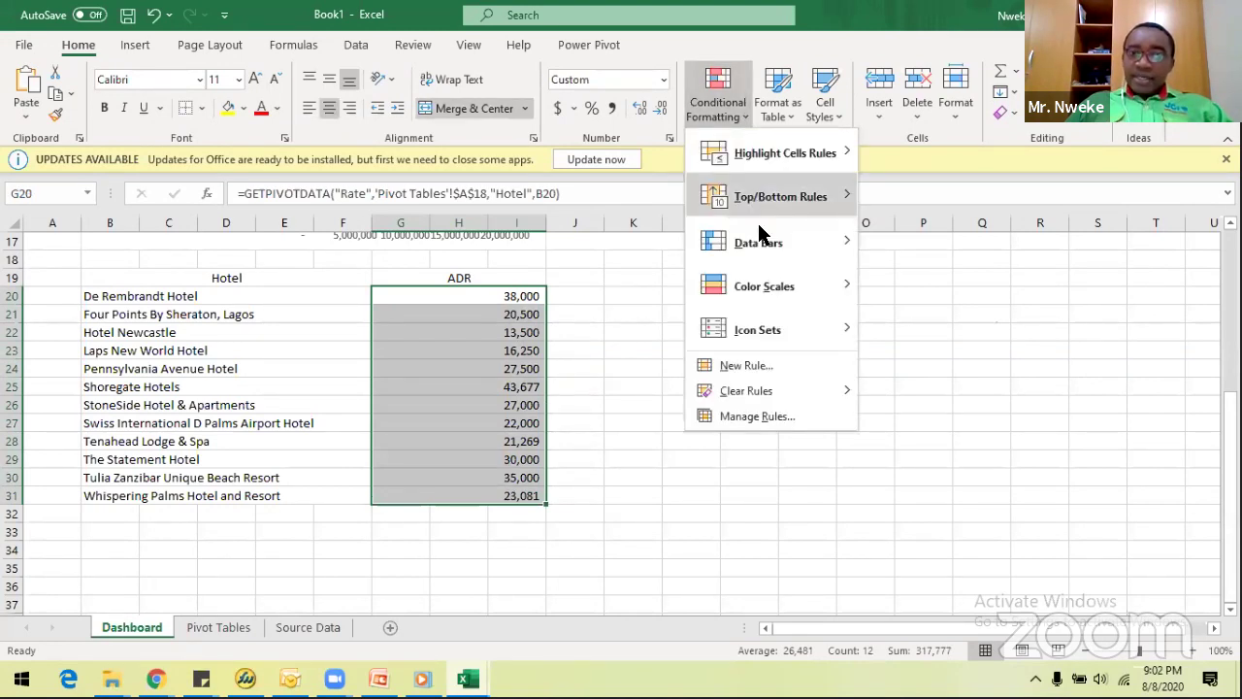
{"action": "mouse_move", "coordinate": [762, 252]}
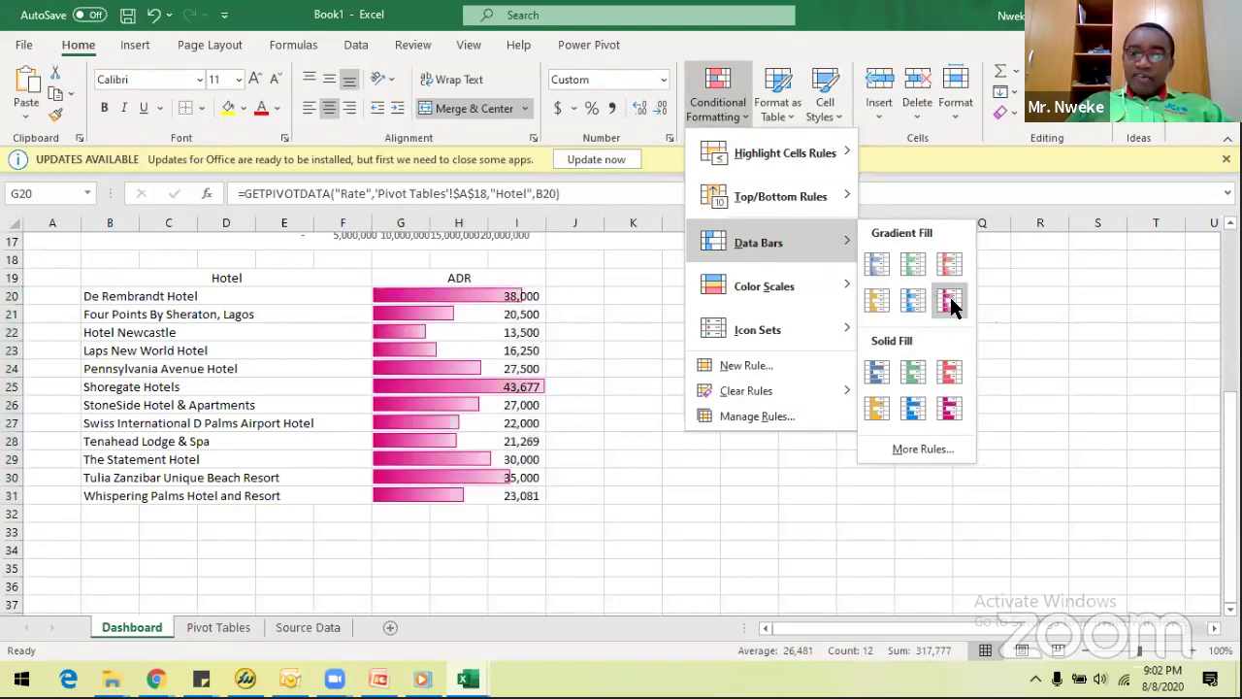
{"action": "left_click", "coordinate": [912, 410]}
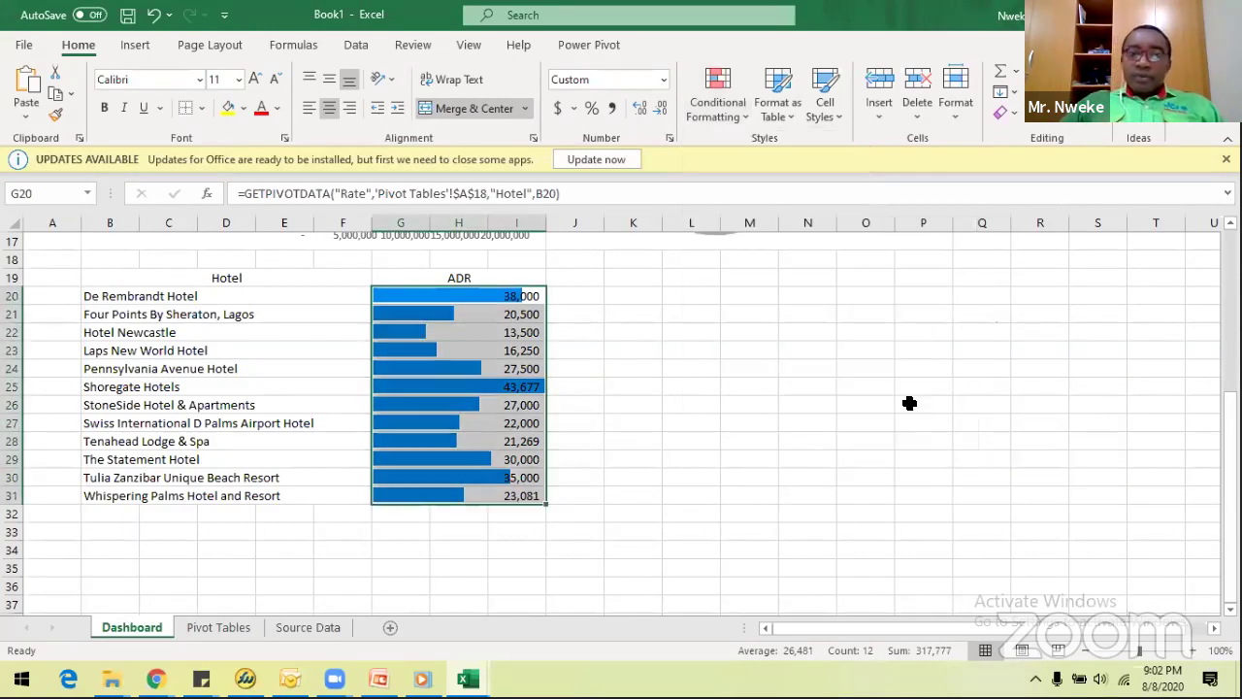
{"action": "left_click", "coordinate": [656, 389]}
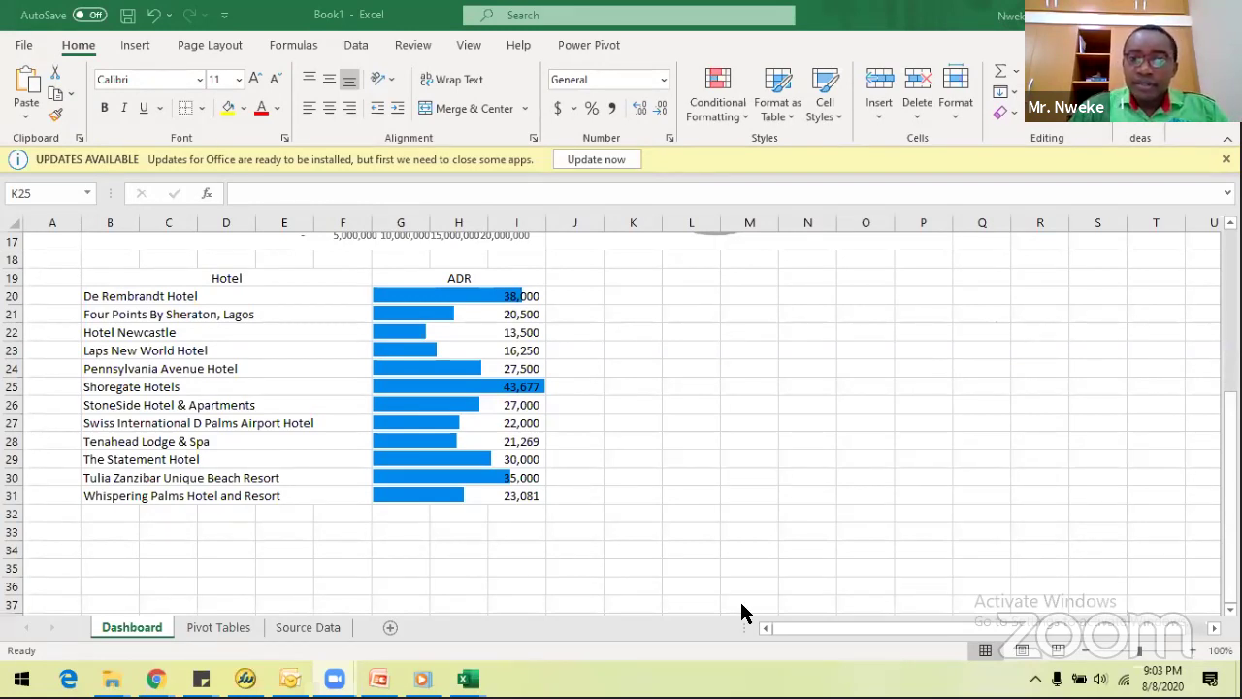
{"action": "key", "text": "alt+s"}
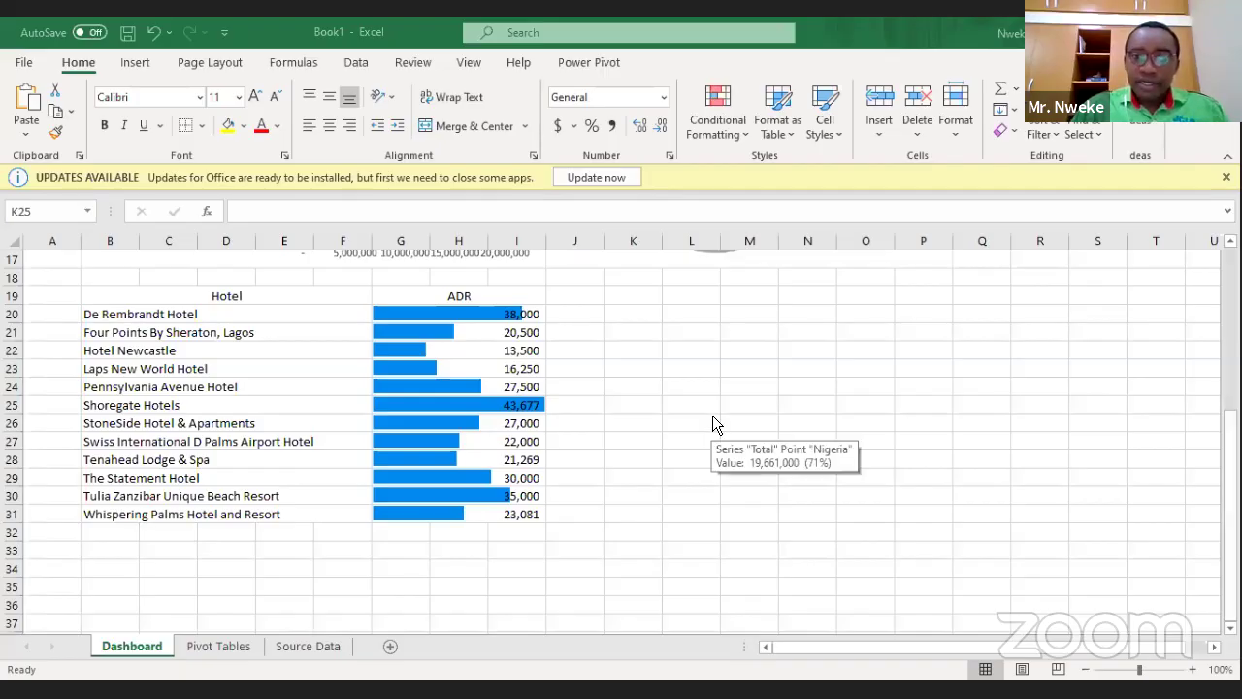
{"action": "key", "text": "Escape"}
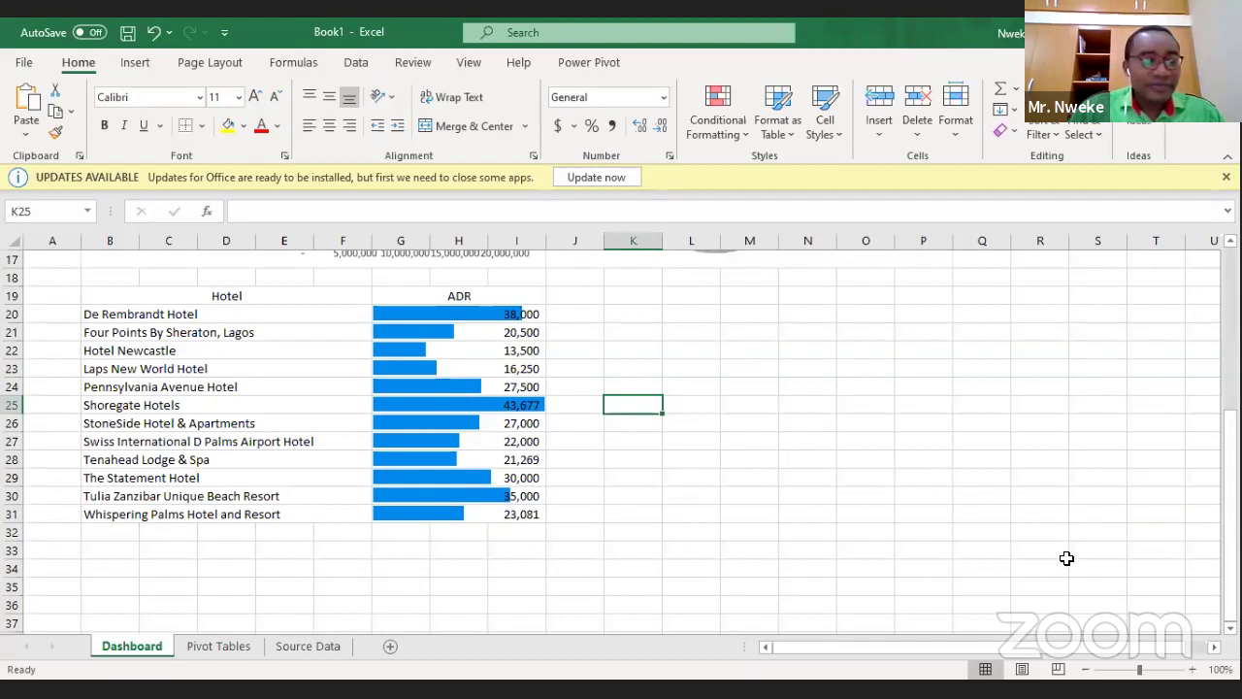
{"action": "left_click", "coordinate": [828, 425]}
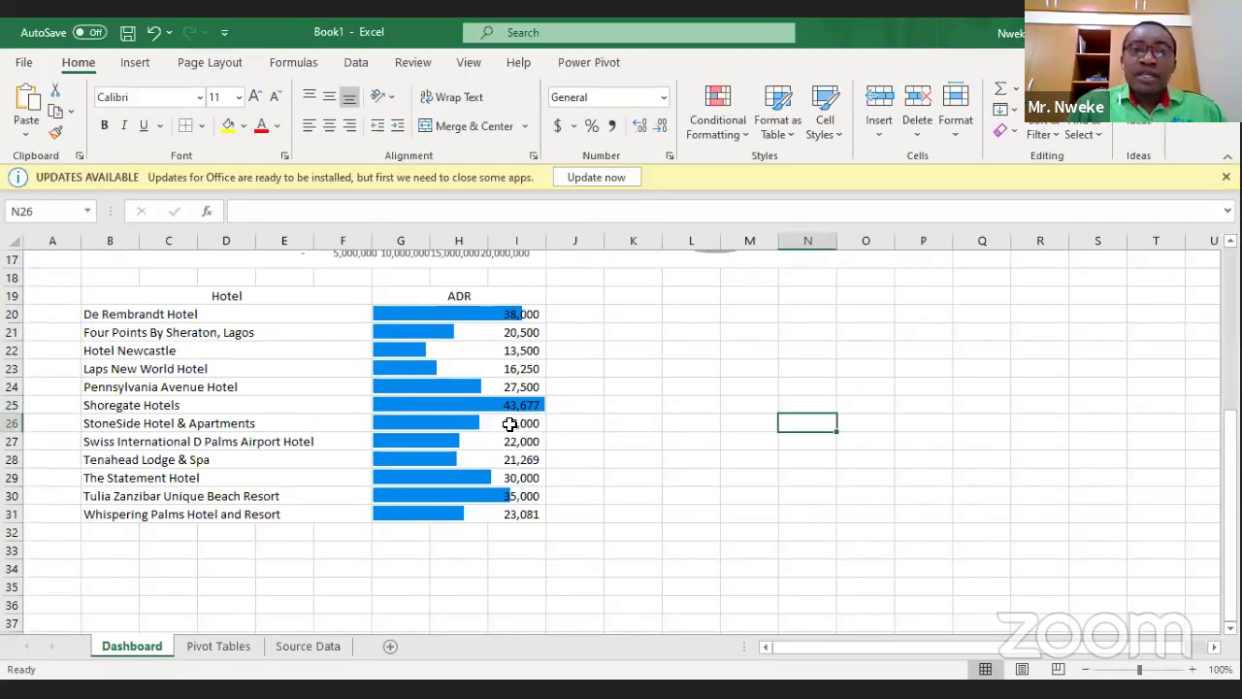
{"action": "left_click_drag", "start_coordinate": [452, 318], "coordinate": [466, 514]}
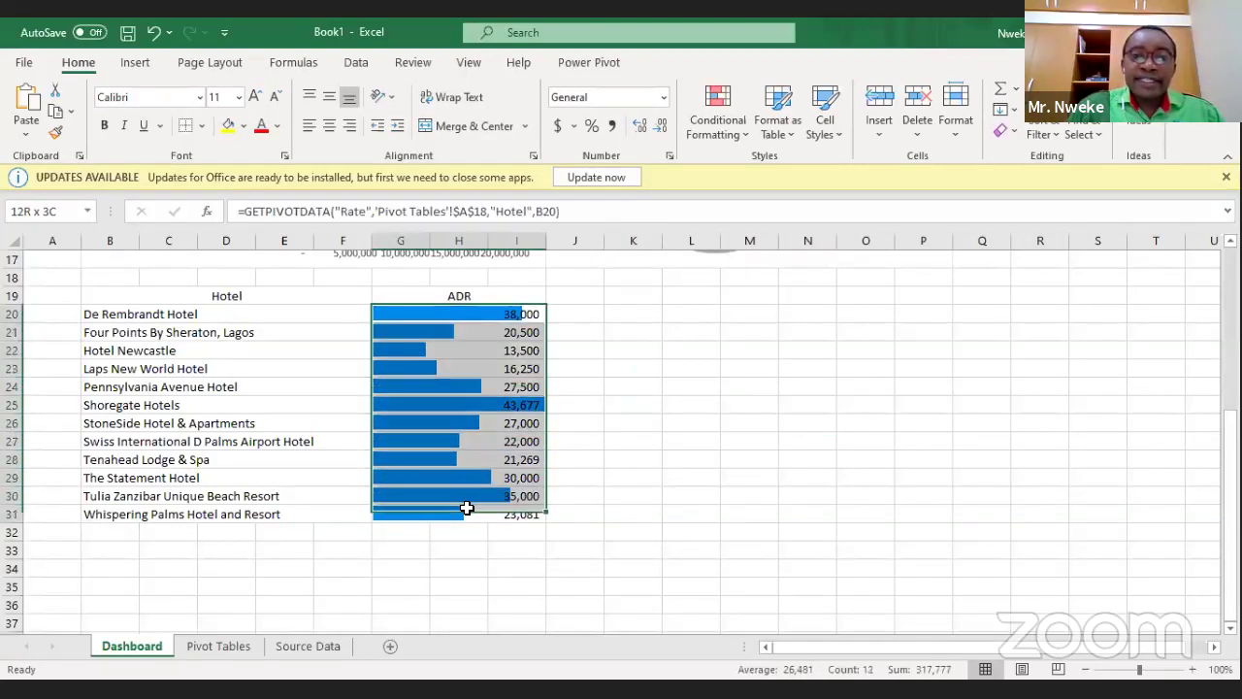
{"action": "left_click", "coordinate": [690, 424]}
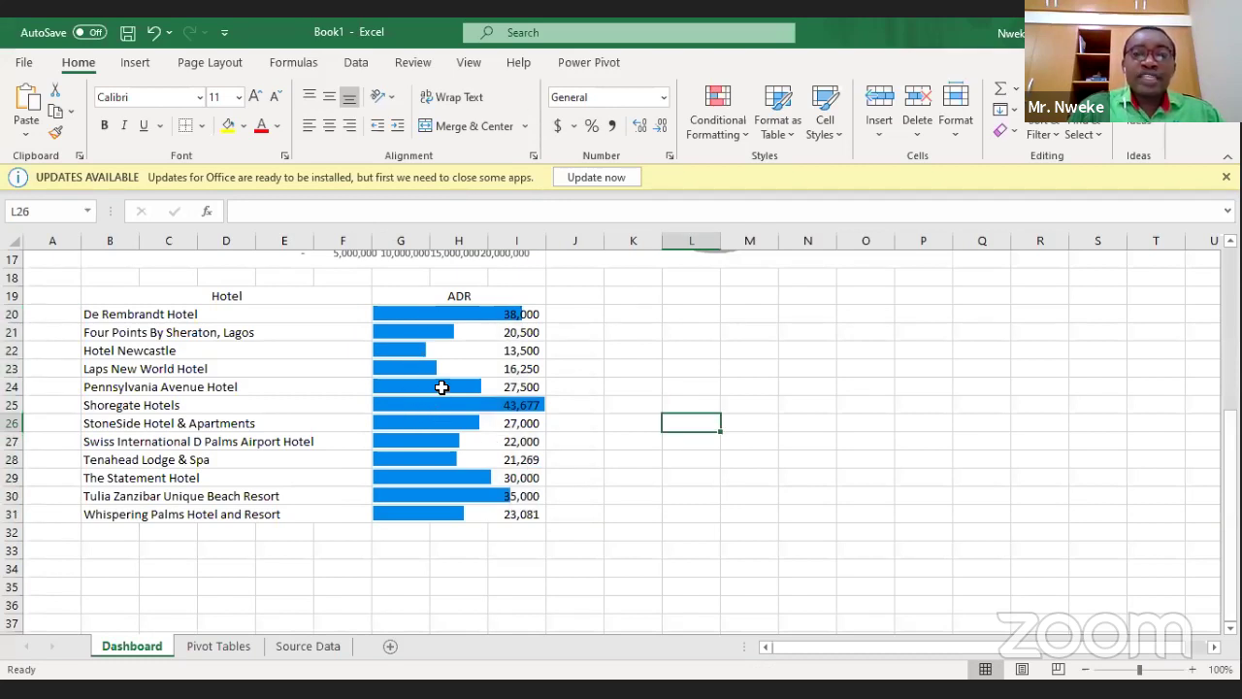
{"action": "left_click", "coordinate": [89, 315]}
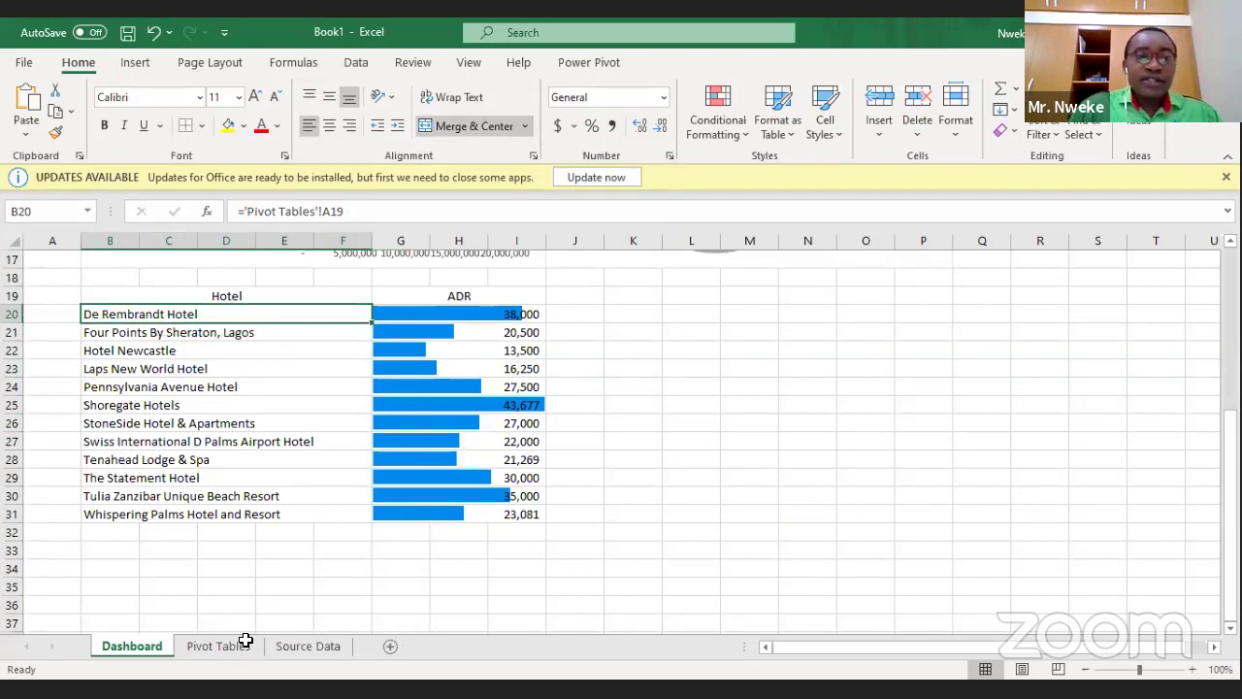
Sort the hotels in the Average of Rate PivotTable on the Pivot Tables sheet in descending order by Average of Rate.
{"action": "key", "text": "ctrl+Page_Down"}
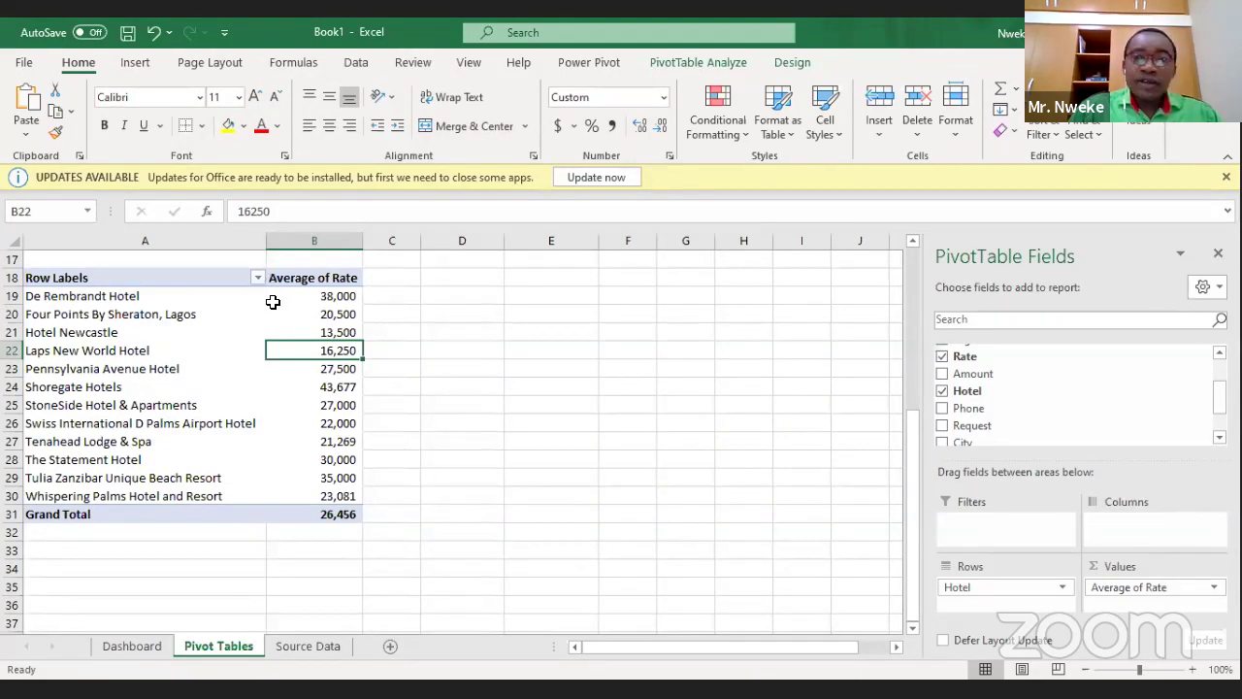
{"action": "scroll", "coordinate": [209, 315], "scroll_direction": "up", "scroll_amount": 5}
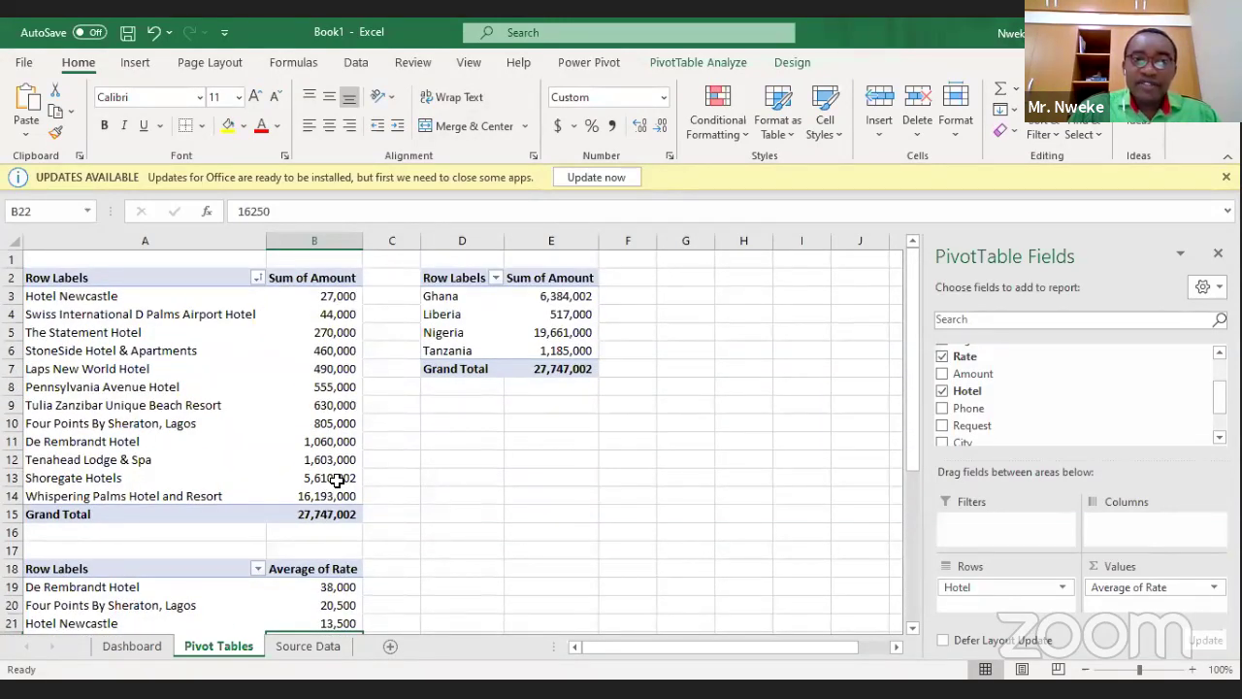
{"action": "scroll", "coordinate": [259, 362], "scroll_direction": "down", "scroll_amount": 4}
{"action": "left_click", "coordinate": [258, 350]}
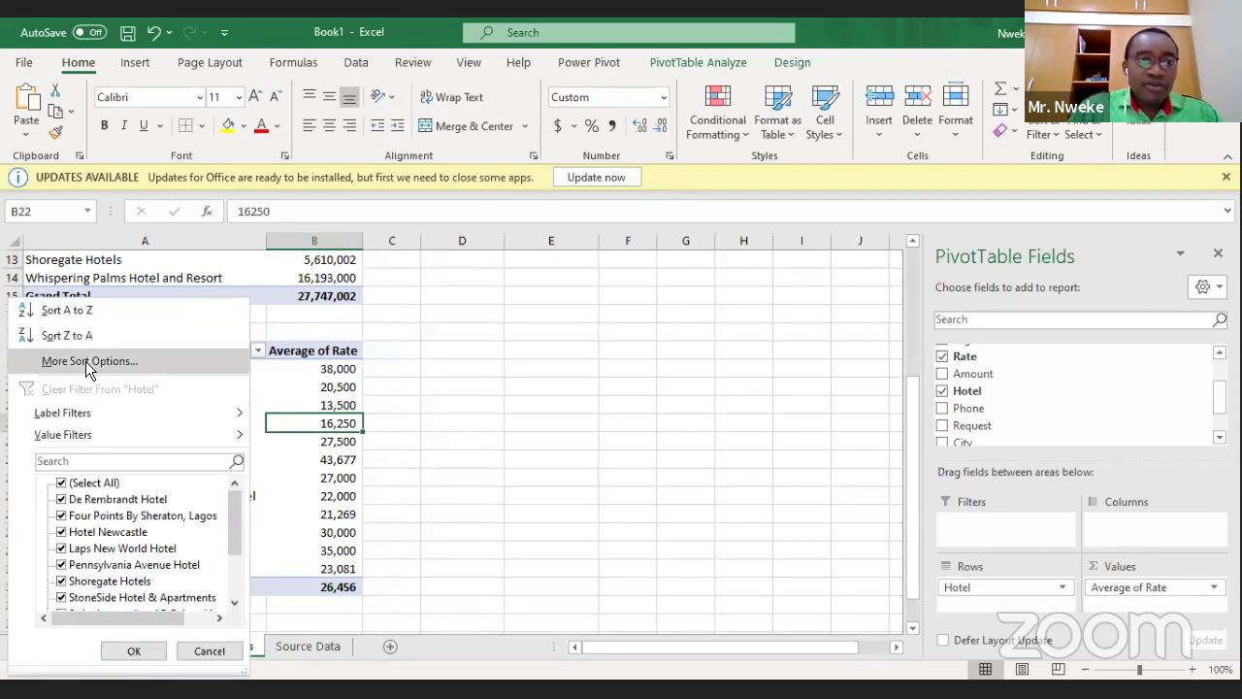
{"action": "key", "text": "Return"}
{"action": "left_click", "coordinate": [529, 327]}
{"action": "left_click", "coordinate": [575, 347]}
{"action": "left_click", "coordinate": [574, 377]}
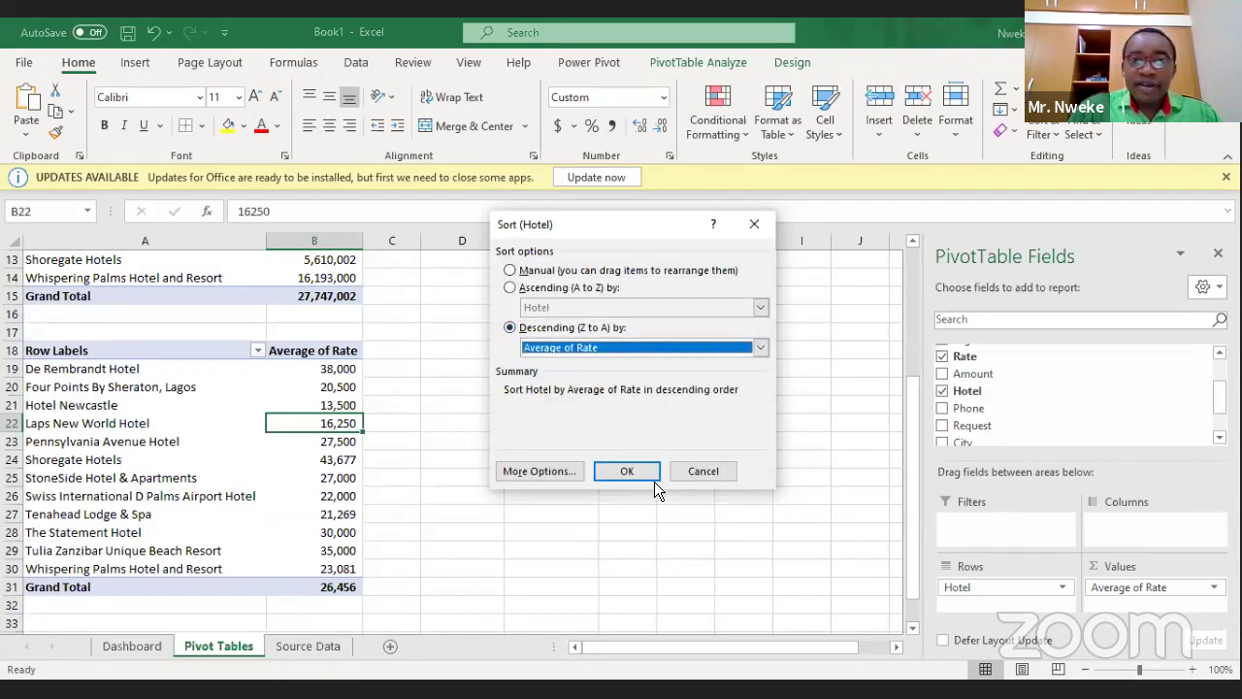
{"action": "left_click", "coordinate": [628, 471]}
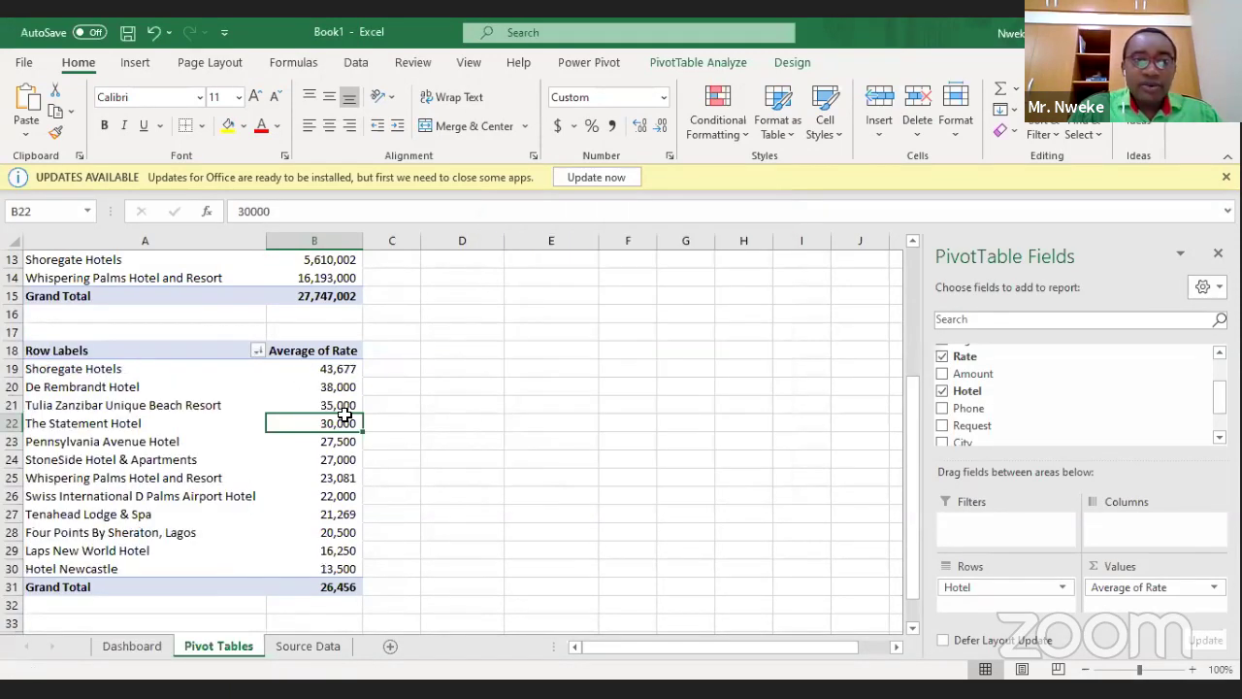
Examine the hotel order in the Dashboard's ADR table alongside the Total Performance By Hotel chart.
{"action": "left_click", "coordinate": [132, 647]}
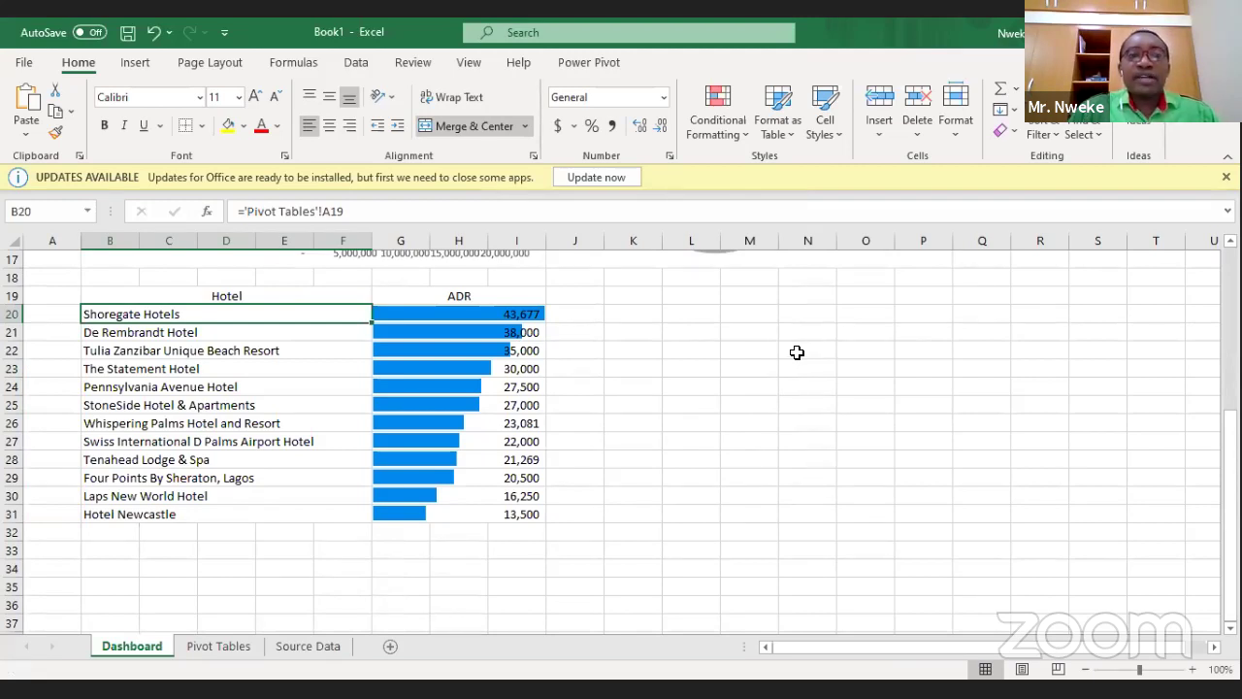
{"action": "left_click", "coordinate": [781, 352]}
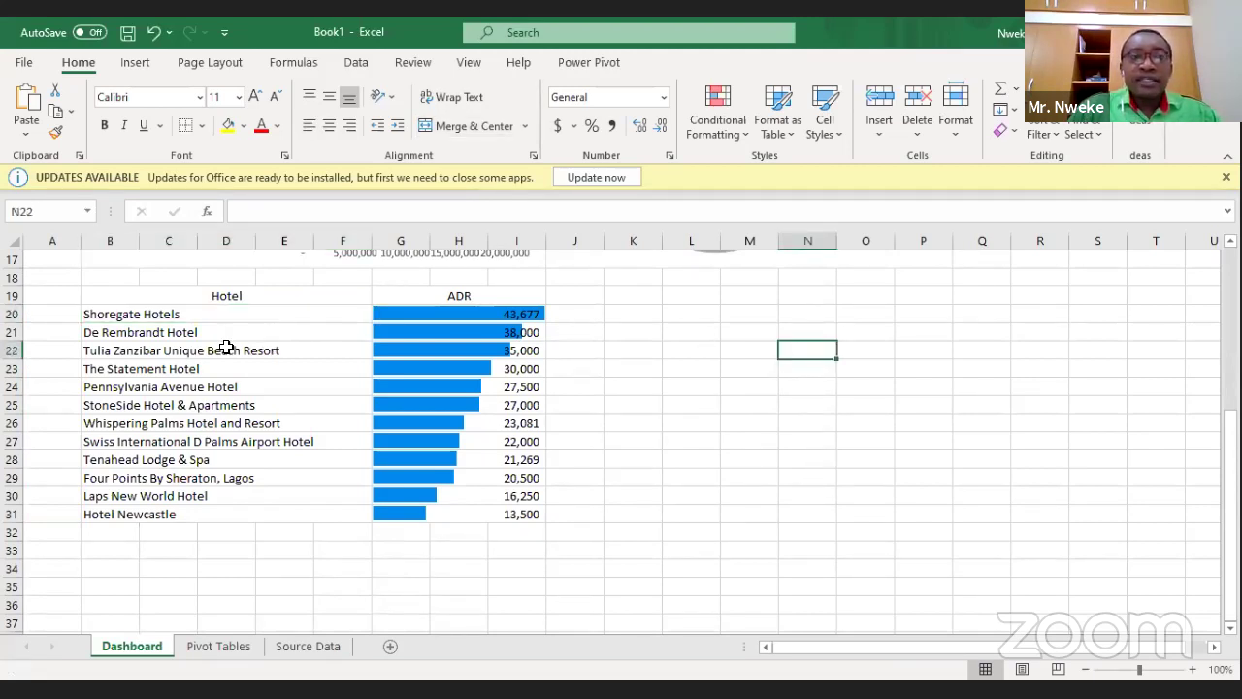
{"action": "left_click", "coordinate": [159, 316]}
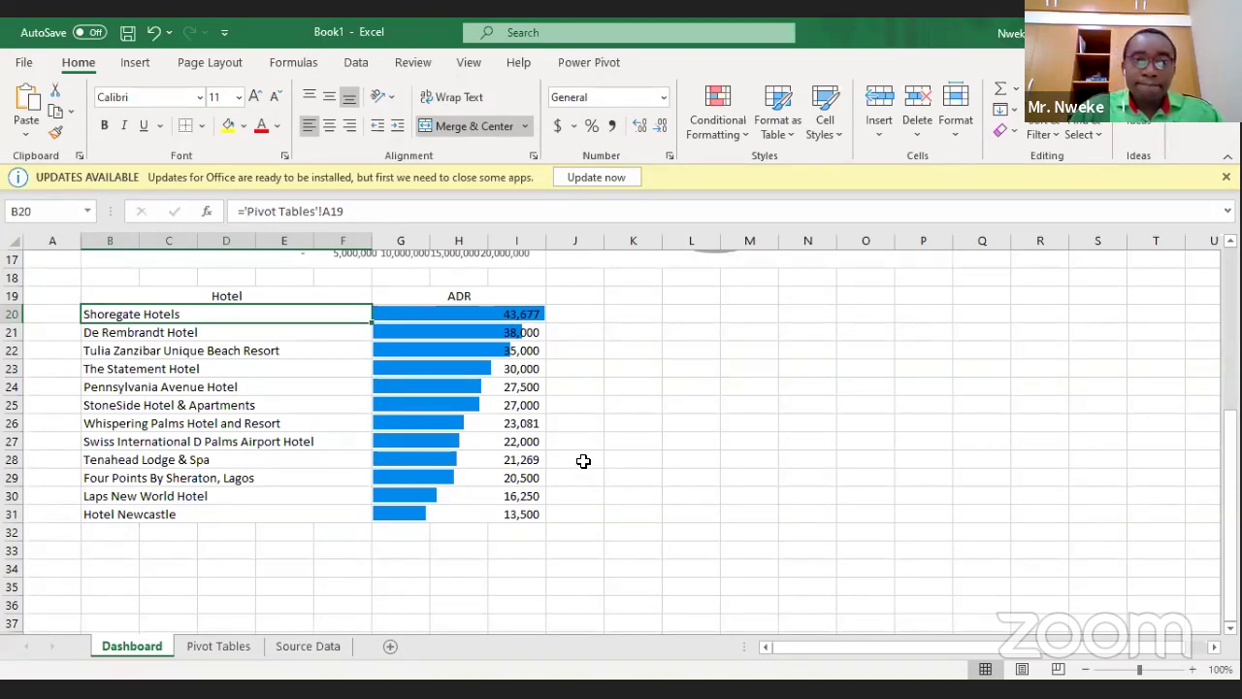
{"action": "scroll", "coordinate": [589, 453], "scroll_direction": "up", "scroll_amount": 5}
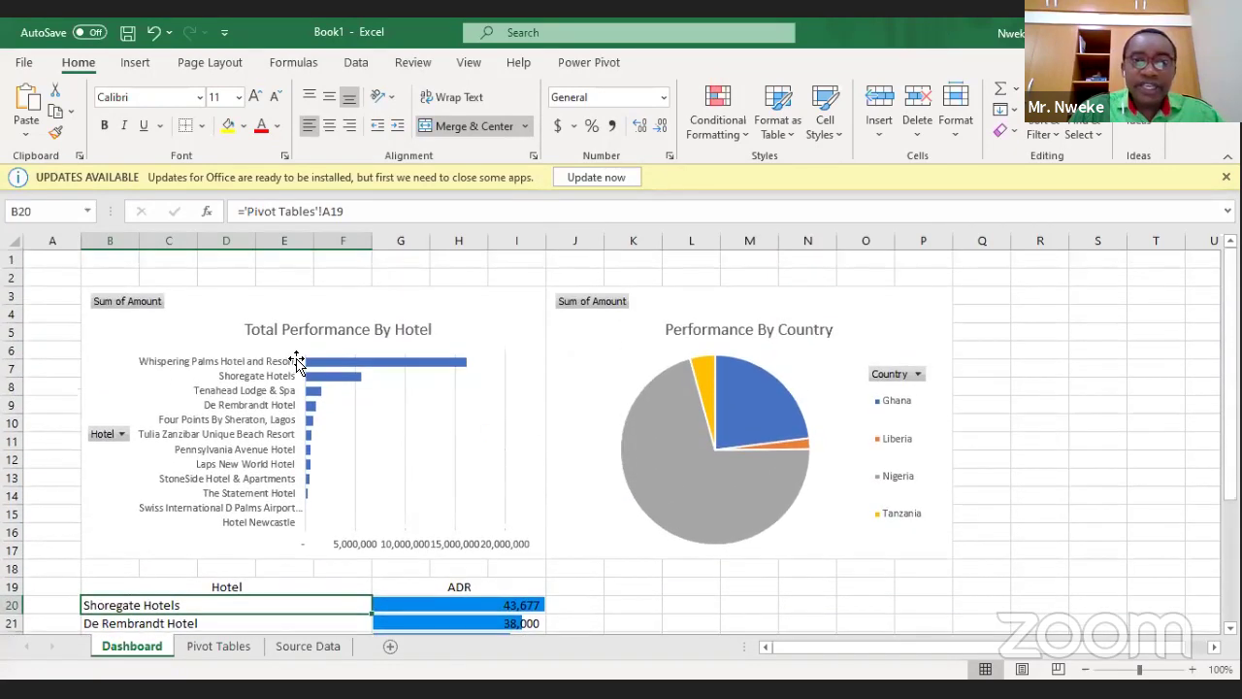
{"action": "mouse_move", "coordinate": [356, 363]}
{"action": "left_click", "coordinate": [389, 387]}
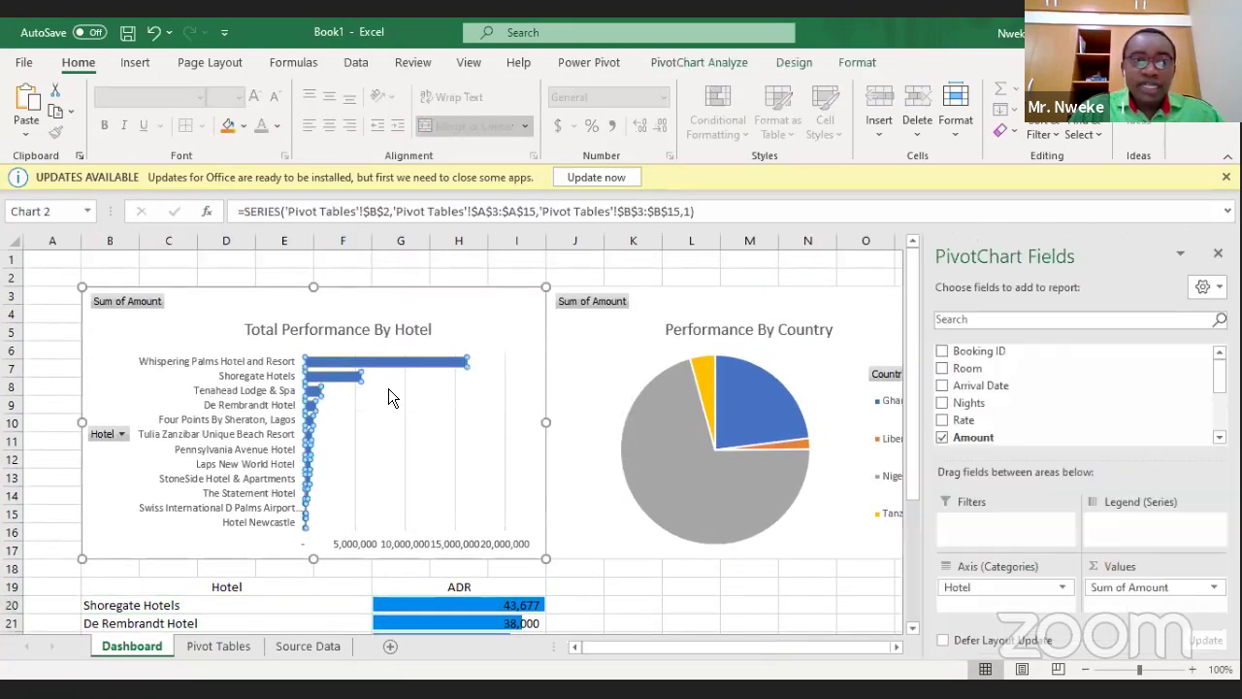
{"action": "scroll", "coordinate": [388, 388], "scroll_direction": "down", "scroll_amount": 5}
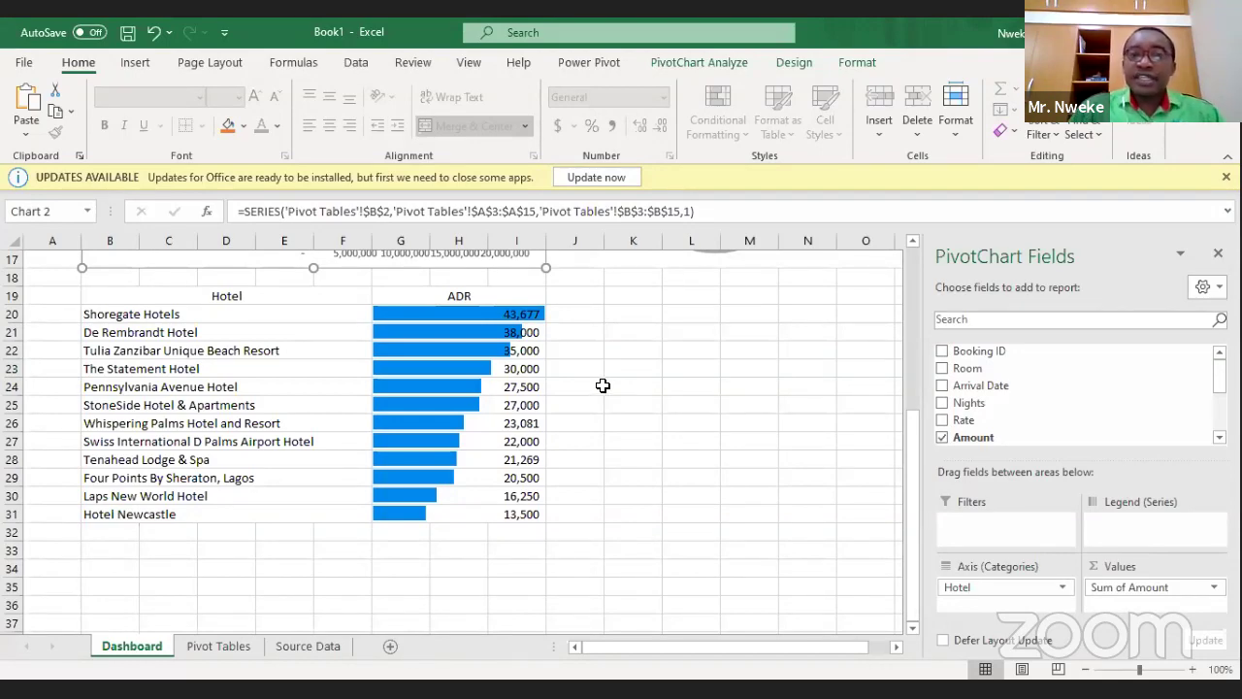
{"action": "scroll", "coordinate": [603, 386], "scroll_direction": "up", "scroll_amount": 5}
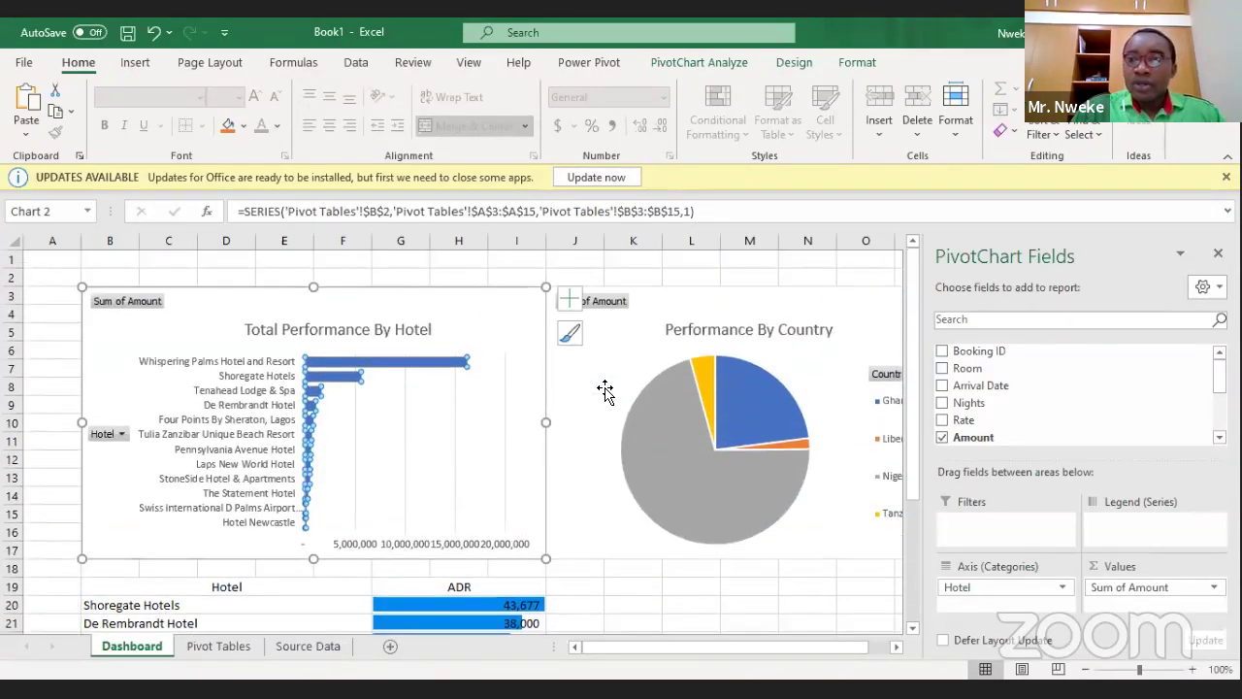
Make the Hotel and ADR headers in row 19 of the Dashboard bold with a blue font colour.
{"action": "scroll", "coordinate": [603, 386], "scroll_direction": "down", "scroll_amount": 4}
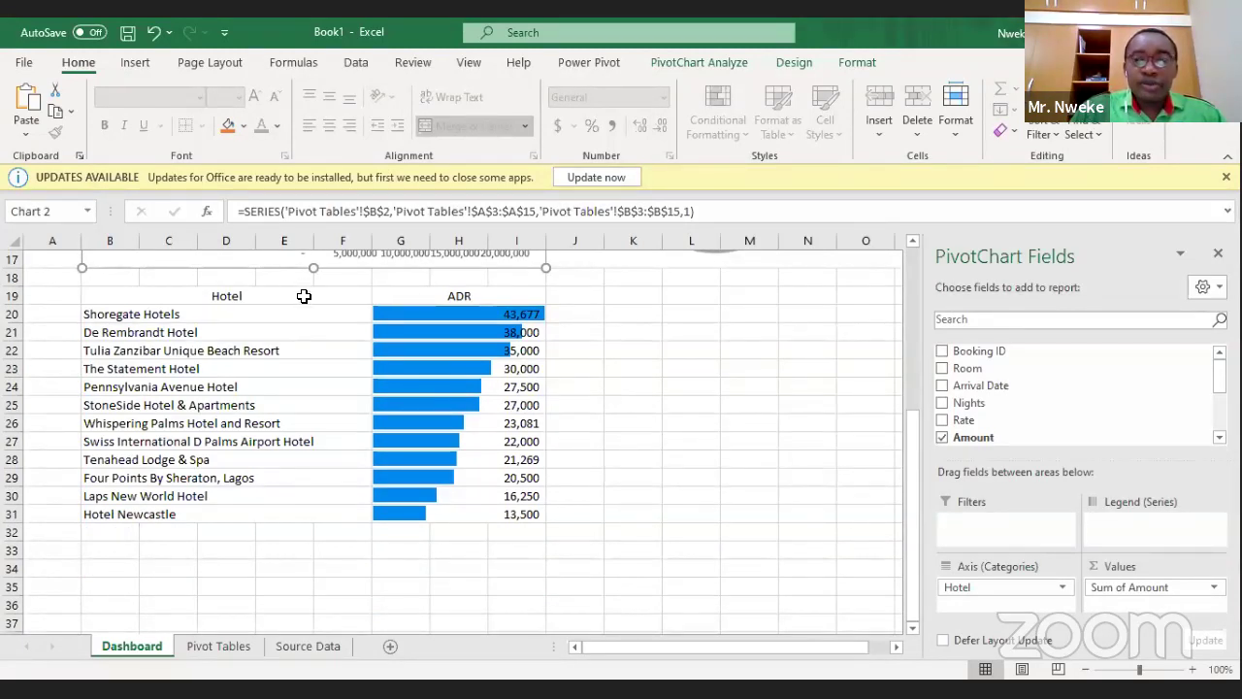
{"action": "left_click_drag", "start_coordinate": [327, 296], "coordinate": [408, 290]}
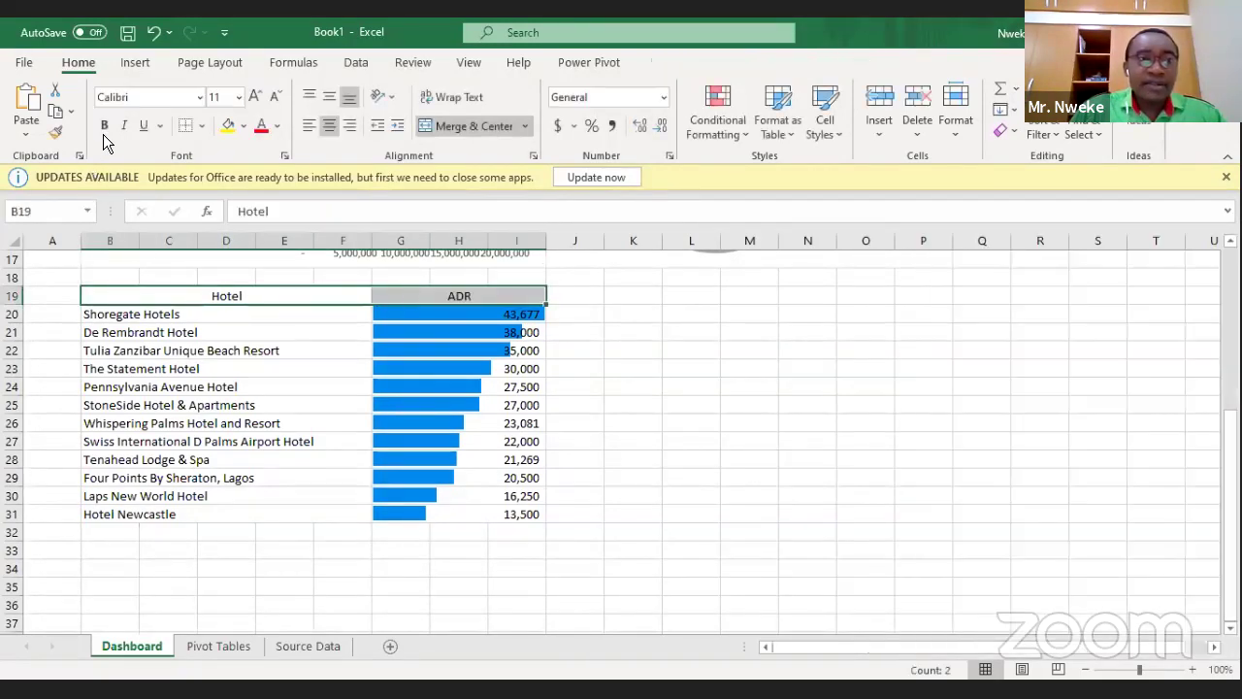
{"action": "left_click", "coordinate": [105, 124]}
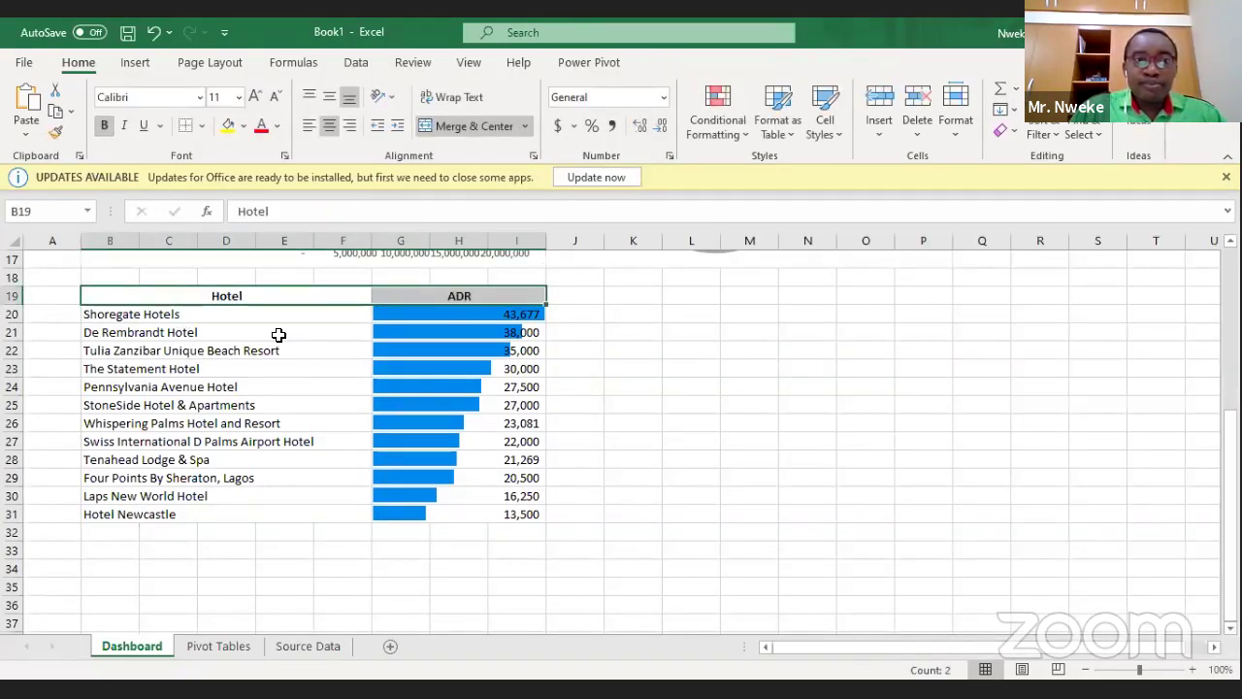
{"action": "left_click", "coordinate": [279, 126]}
{"action": "left_click", "coordinate": [369, 328]}
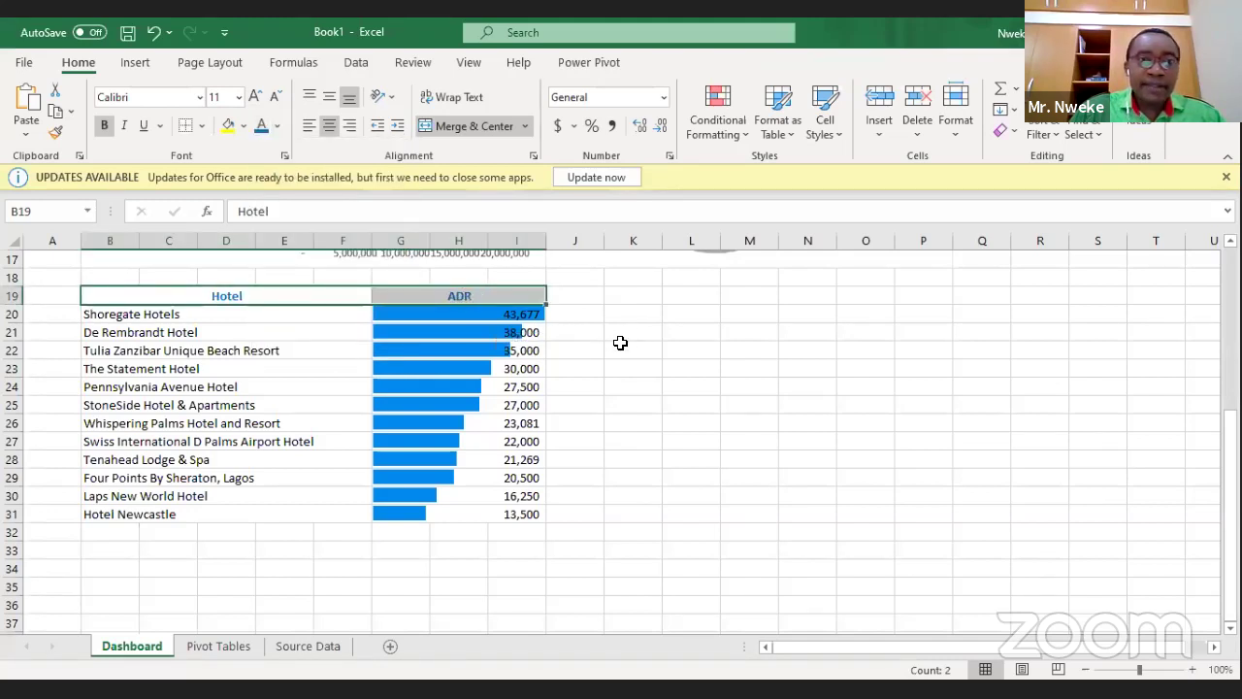
{"action": "left_click", "coordinate": [621, 344]}
Increase the font size of the Hotel and ADR headers in Dashboard row 19 to 14.
{"action": "scroll", "coordinate": [634, 382], "scroll_direction": "up", "scroll_amount": 1}
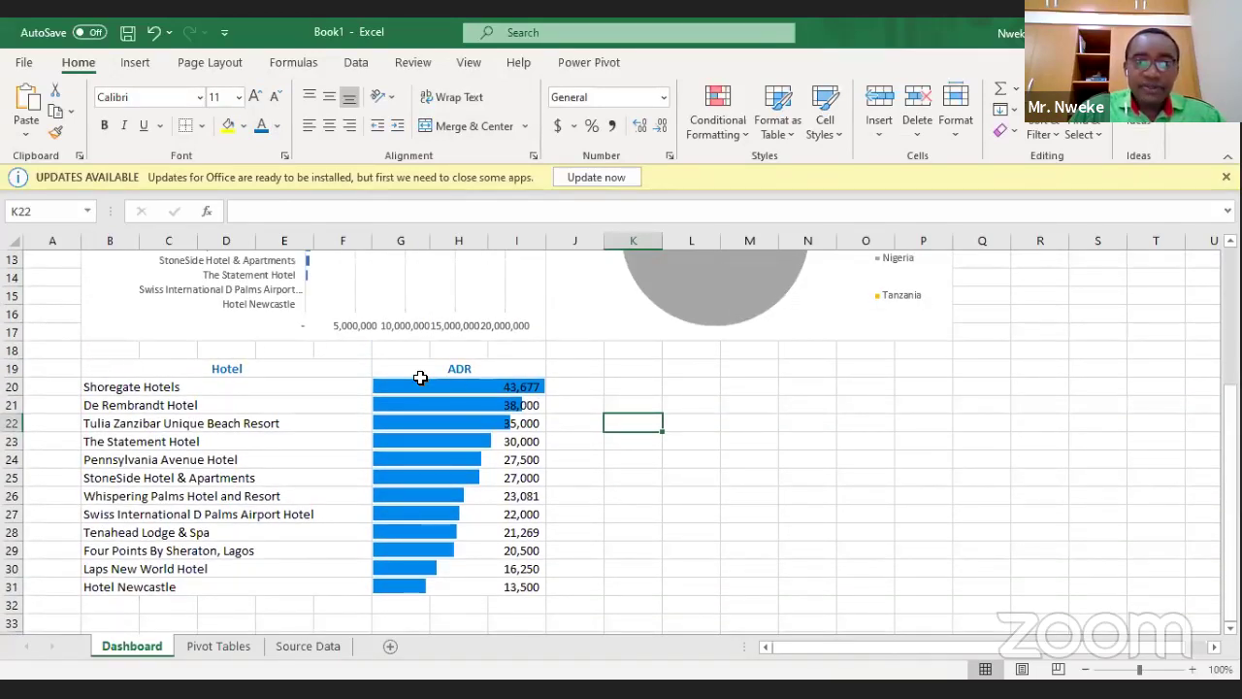
{"action": "left_click_drag", "start_coordinate": [241, 364], "coordinate": [427, 363]}
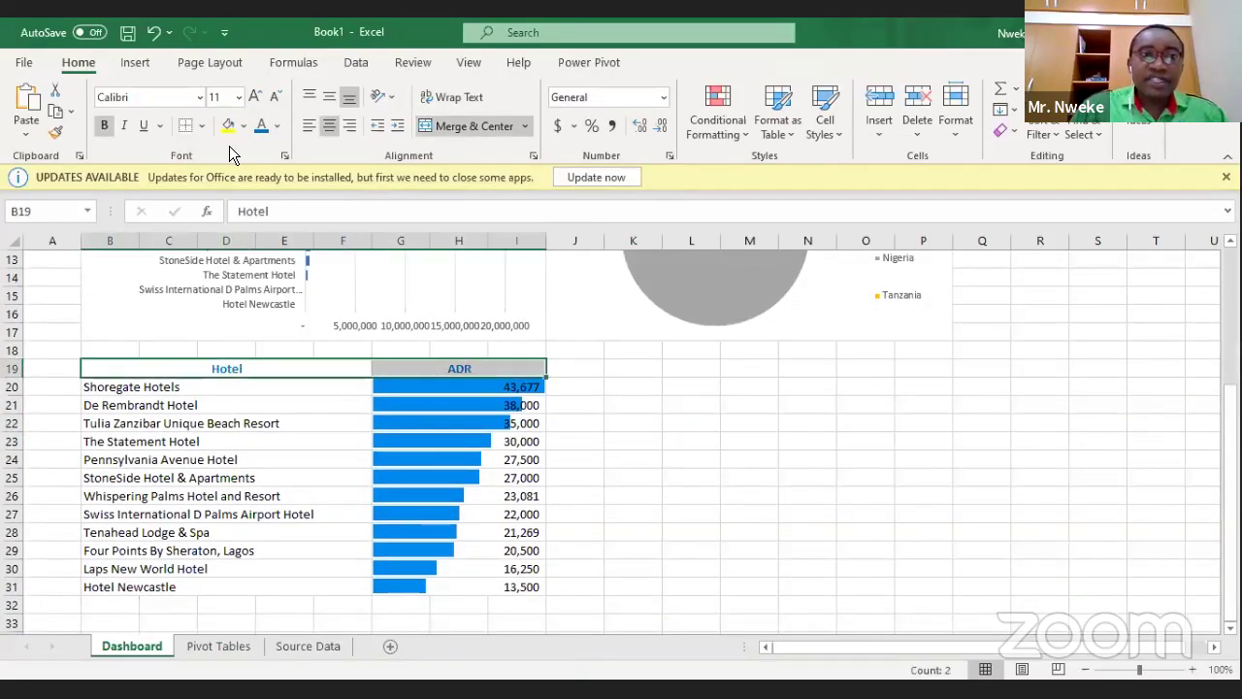
{"action": "left_click", "coordinate": [255, 98]}
{"action": "left_click", "coordinate": [256, 98]}
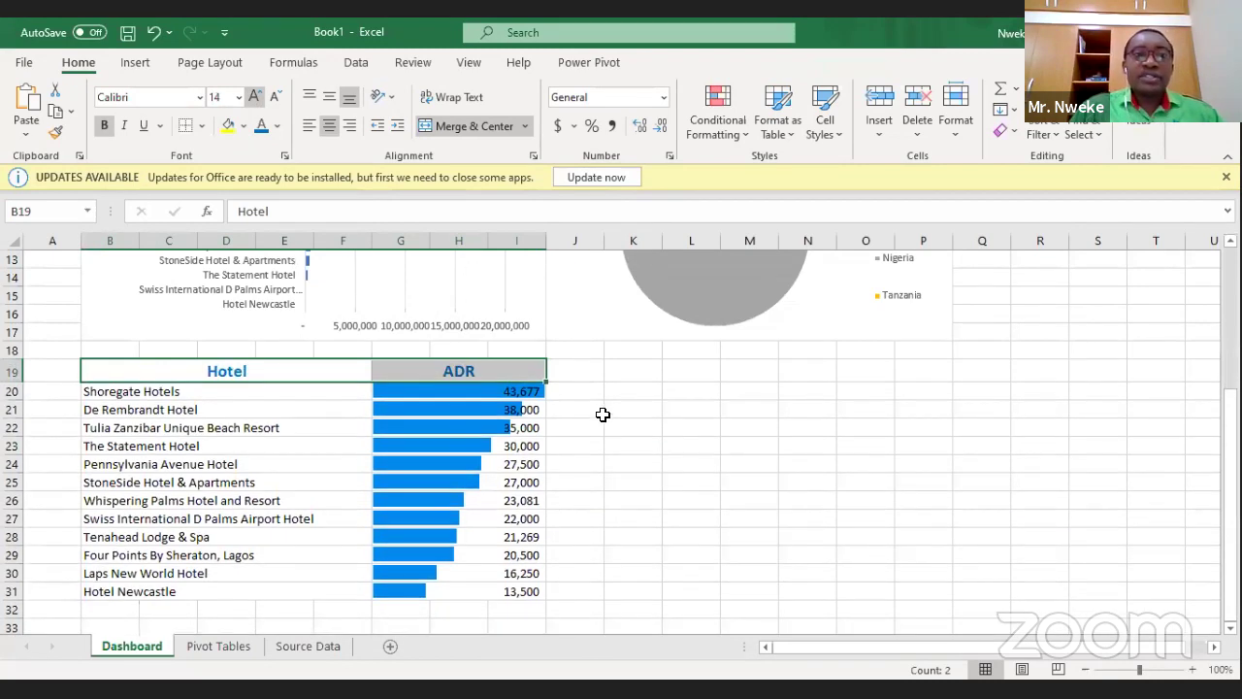
{"action": "left_click", "coordinate": [626, 411]}
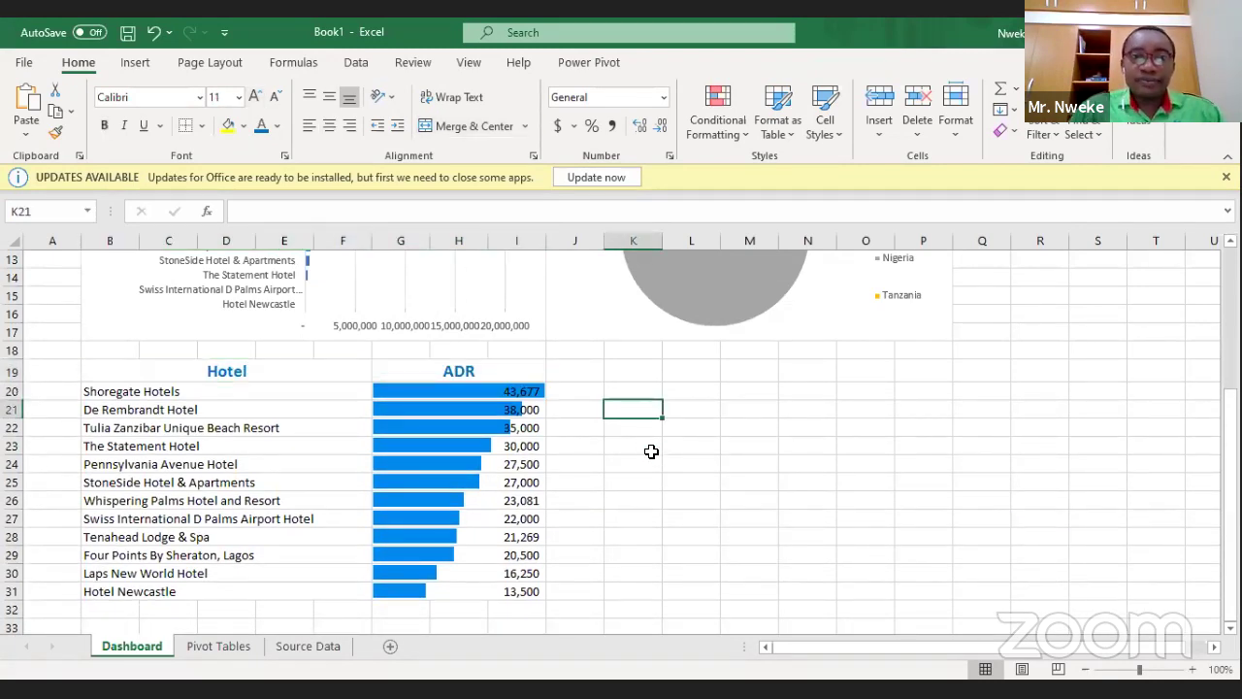
{"action": "scroll", "coordinate": [653, 446], "scroll_direction": "down", "scroll_amount": 1}
{"action": "scroll", "coordinate": [612, 418], "scroll_direction": "up", "scroll_amount": 1}
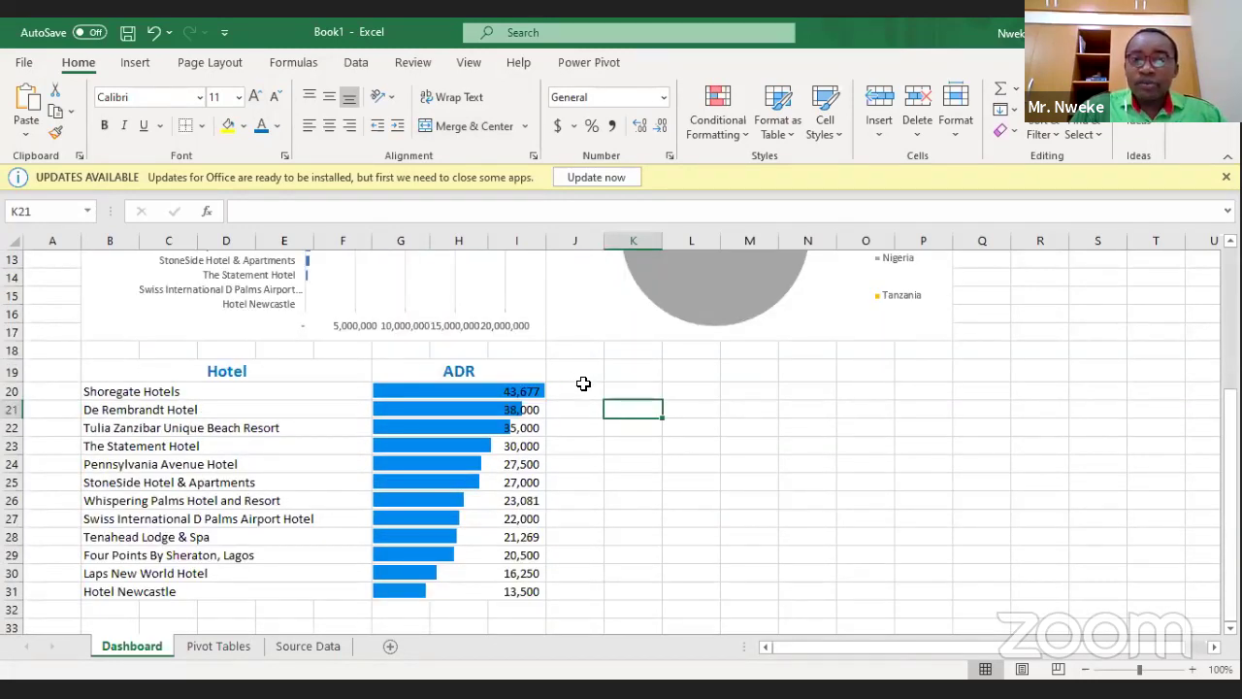
{"action": "left_click_drag", "start_coordinate": [575, 391], "coordinate": [870, 467]}
{"action": "left_click", "coordinate": [818, 367]}
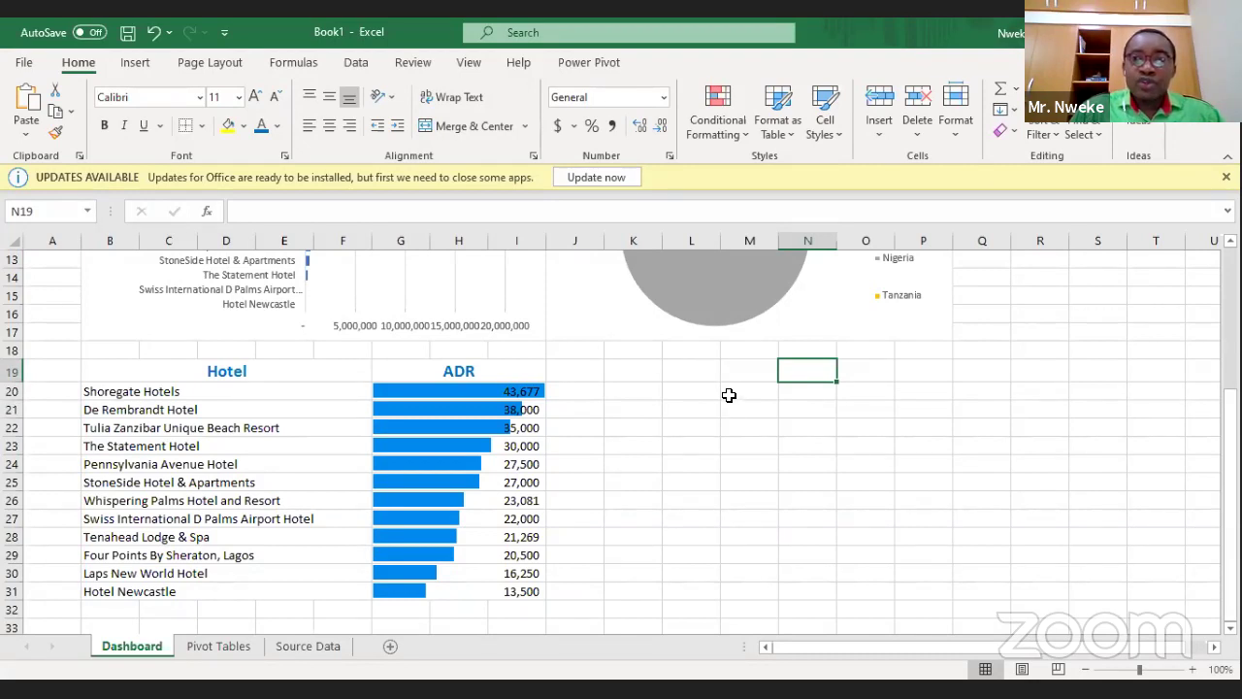
Look over the booking columns on the Source Data sheet and the Average of Rate PivotTable, and return to the Dashboard.
{"action": "left_click", "coordinate": [304, 648]}
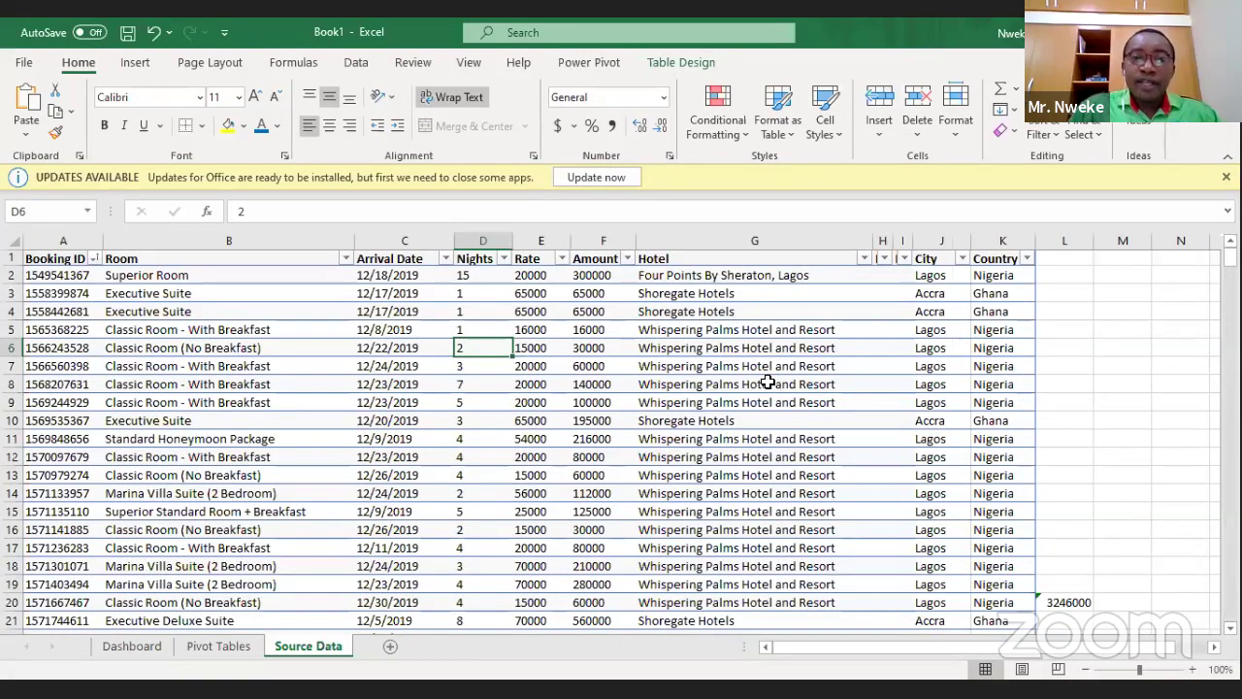
{"action": "left_click", "coordinate": [763, 380]}
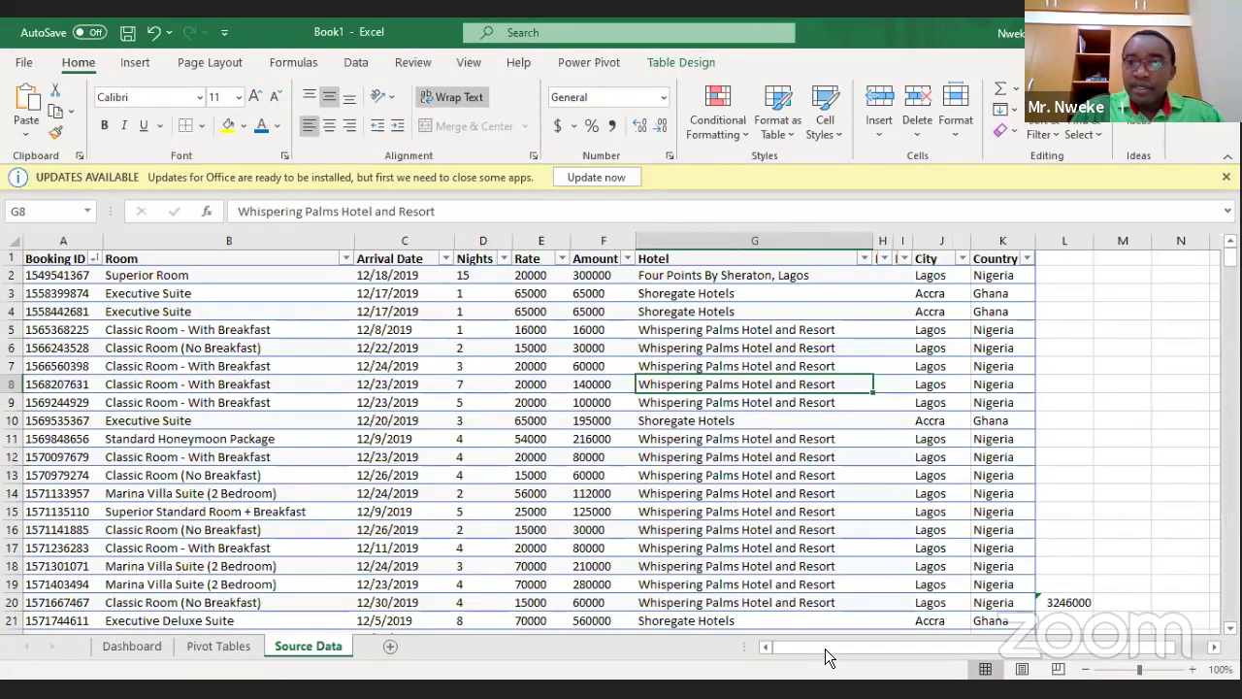
{"action": "left_click_drag", "start_coordinate": [805, 637], "coordinate": [822, 625]}
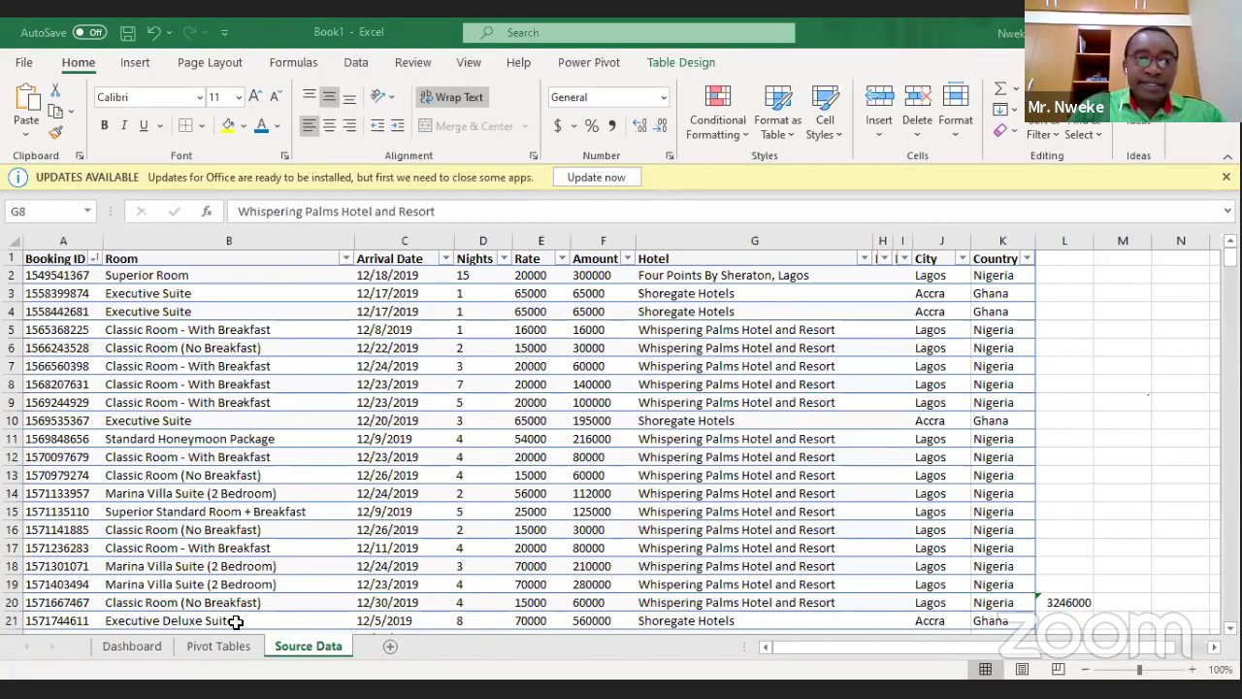
{"action": "left_click", "coordinate": [185, 646]}
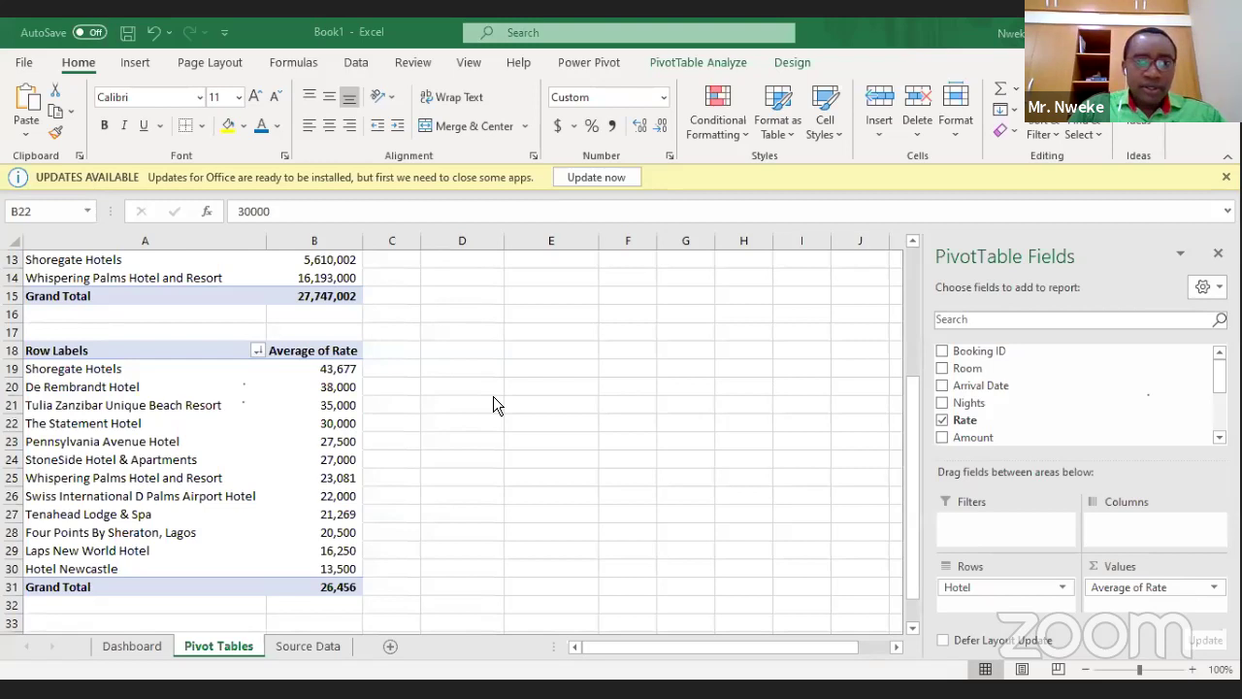
{"action": "key", "text": "ctrl+Page_Up"}
{"action": "left_click", "coordinate": [657, 424]}
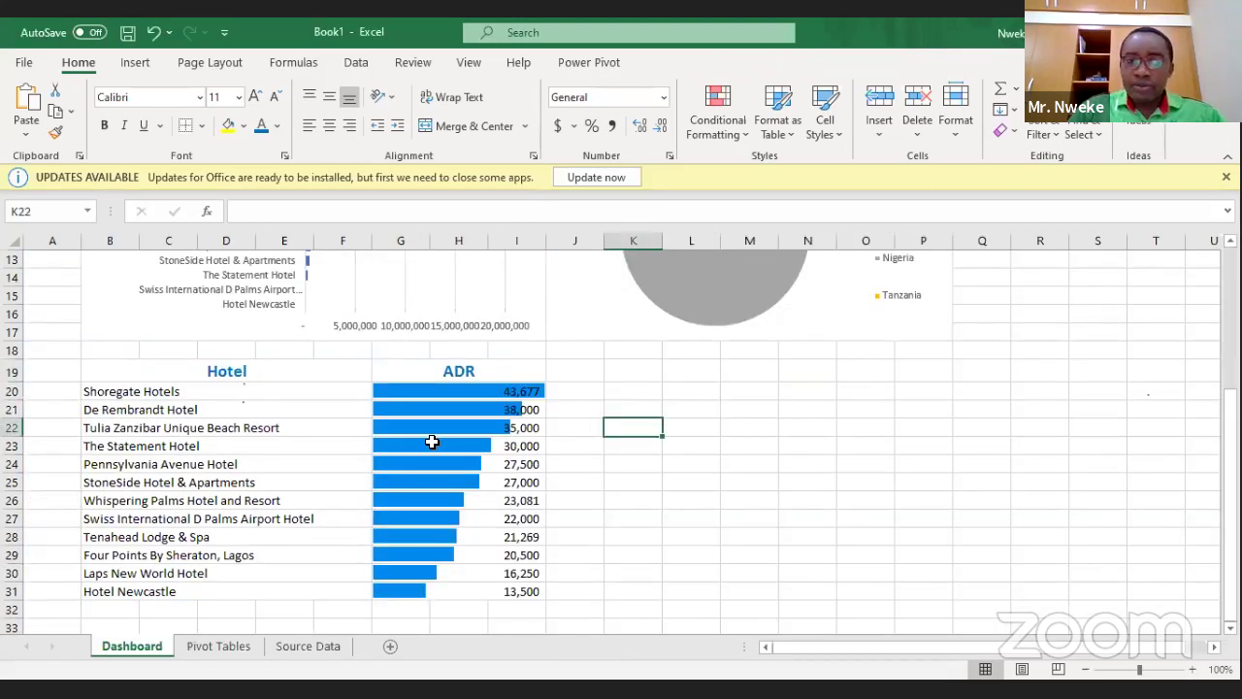
{"action": "left_click", "coordinate": [598, 394]}
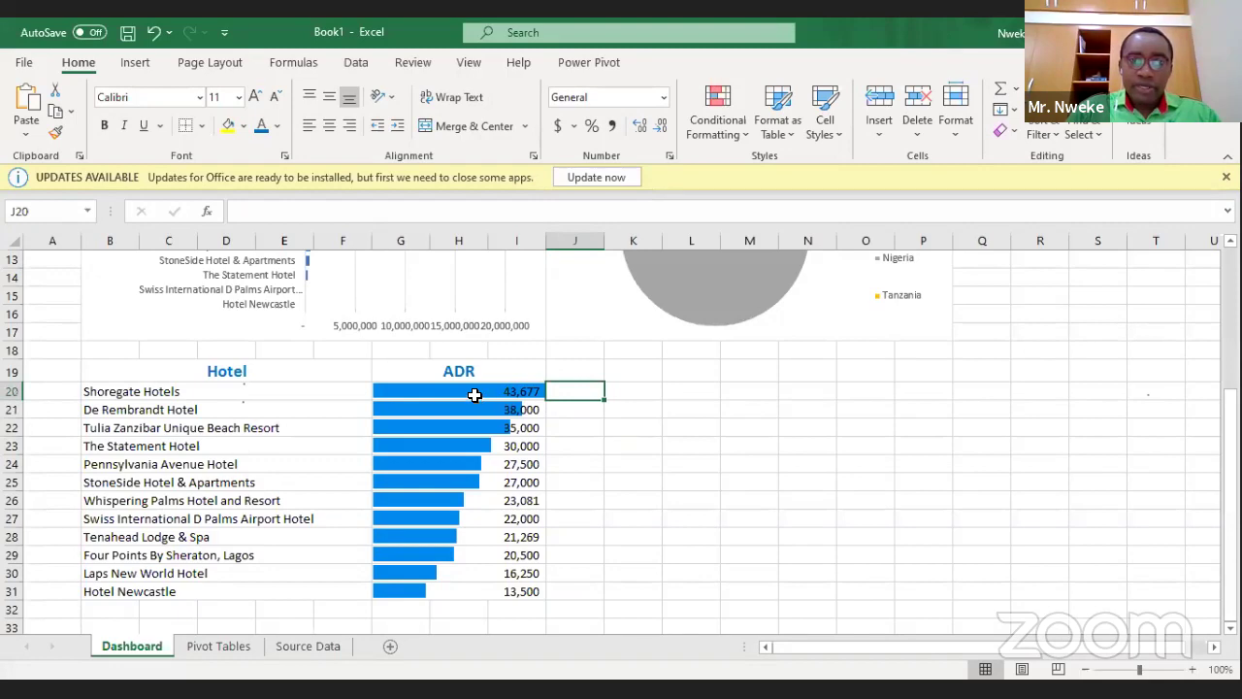
Undo the Dashboard's ADR-by-hotel table back through its formatting, sorting, formulas and headers until the area from row 19 is empty.
{"action": "key", "text": "ctrl+z"}
{"action": "key", "text": "ctrl+z"}
{"action": "key", "text": "ctrl+z"}
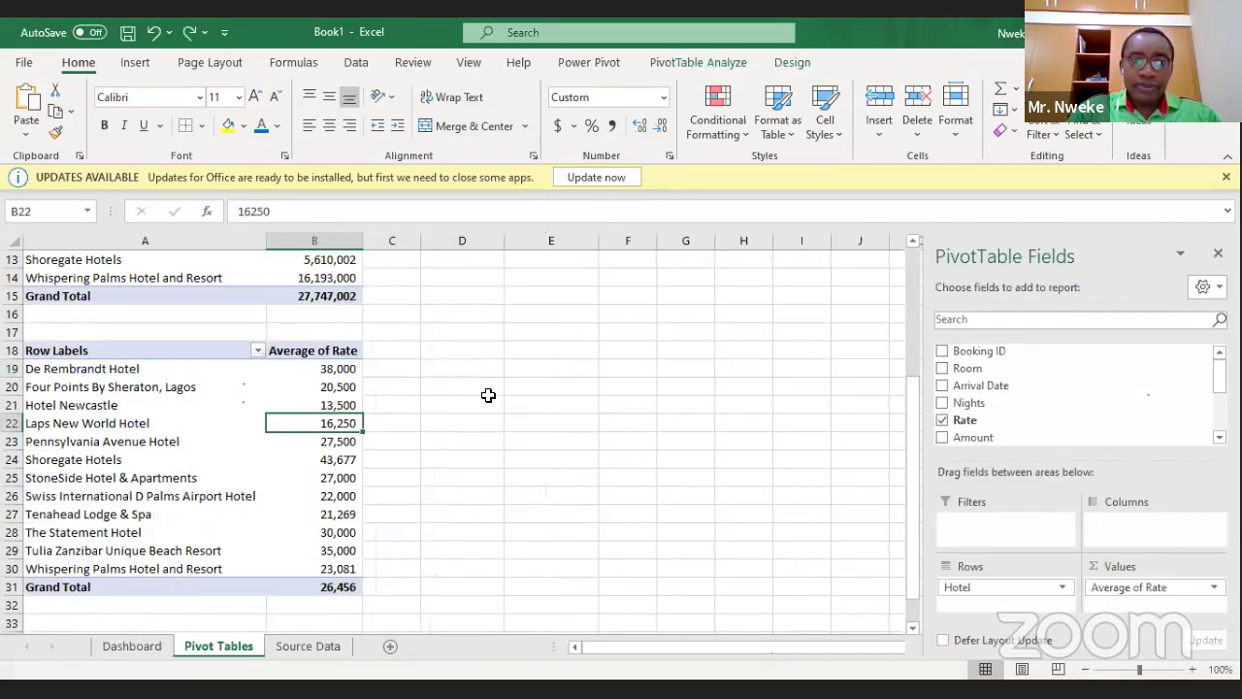
{"action": "left_click", "coordinate": [612, 427]}
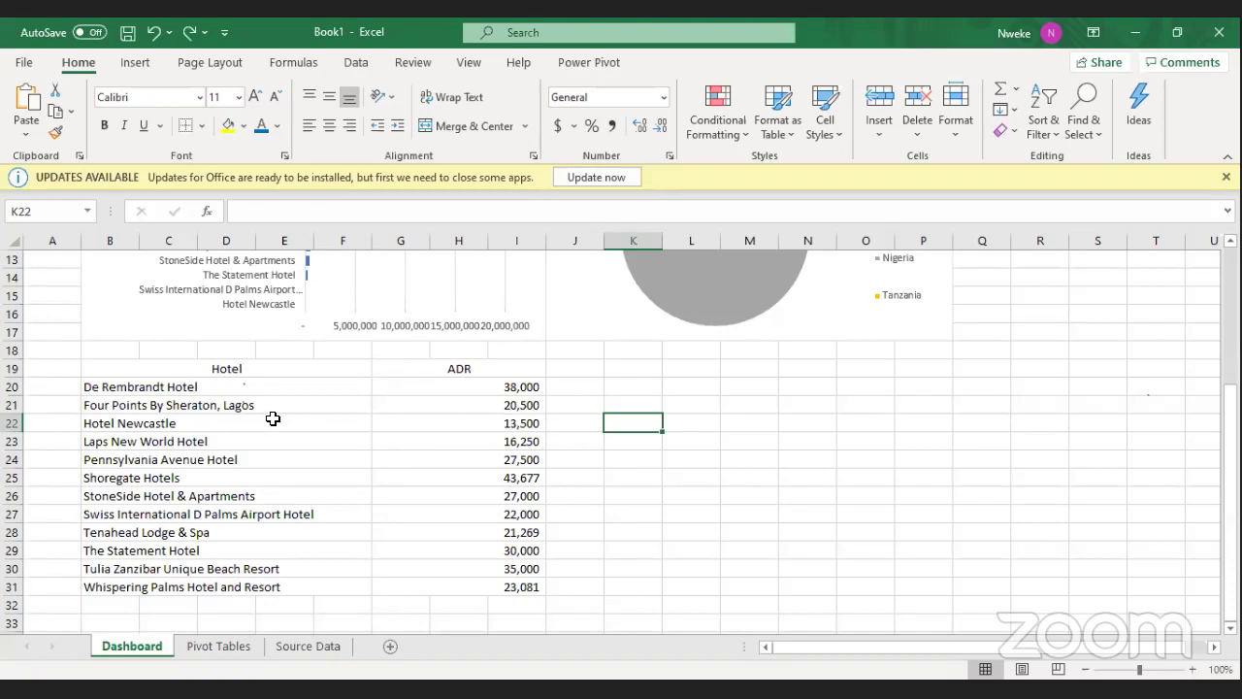
{"action": "key", "text": "ctrl+z"}
{"action": "key", "text": "ctrl+z"}
{"action": "key", "text": "ctrl+z"}
{"action": "key", "text": "ctrl+z"}
{"action": "key", "text": "ctrl+z"}
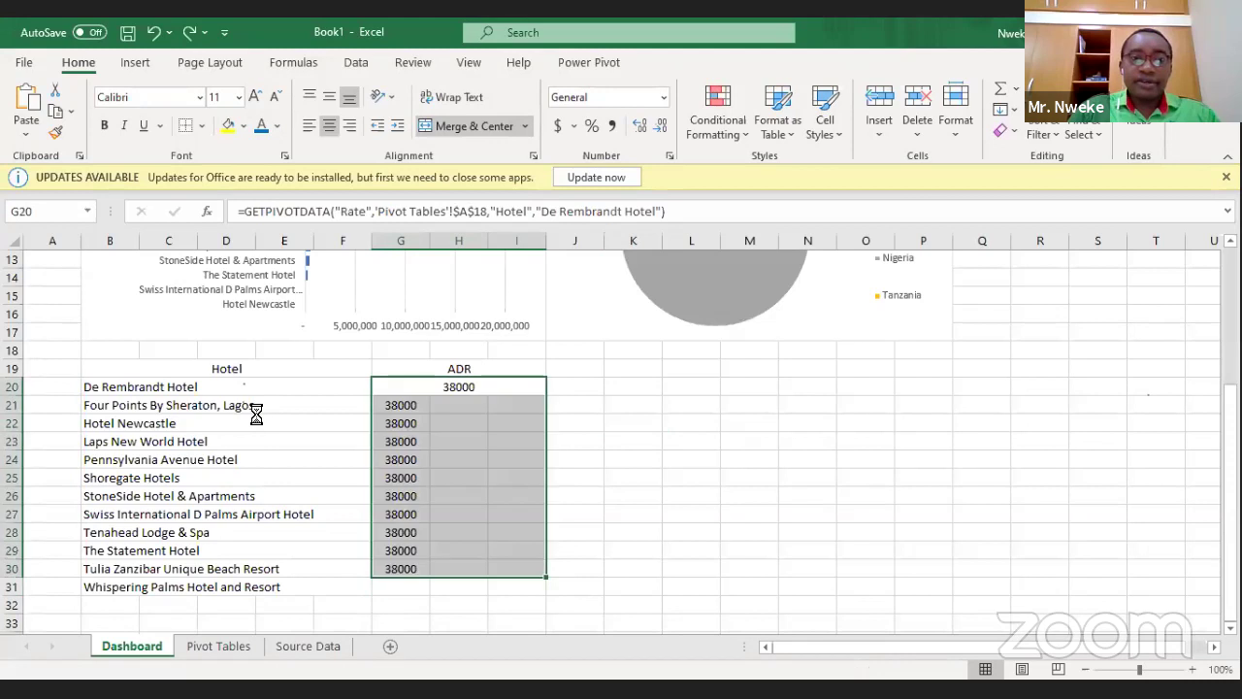
{"action": "key", "text": "ctrl+z"}
{"action": "key", "text": "ctrl+z"}
{"action": "key", "text": "ctrl+z"}
{"action": "key", "text": "ctrl+z"}
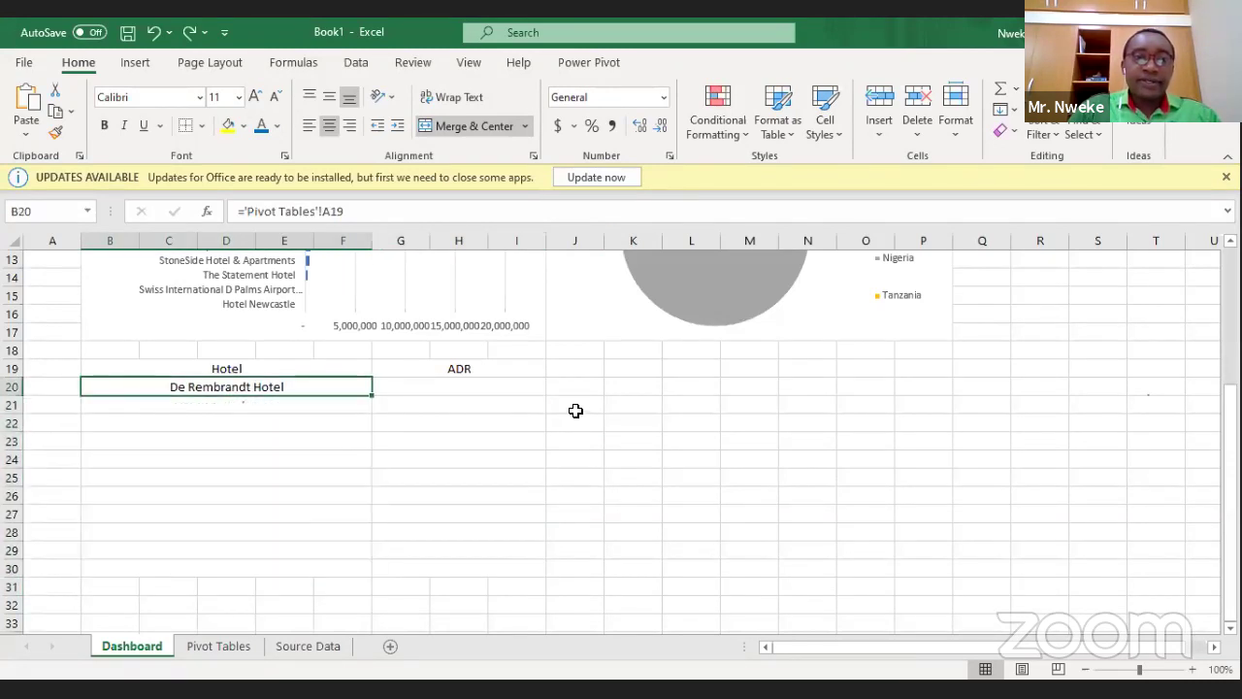
{"action": "key", "text": "ctrl+z"}
{"action": "key", "text": "ctrl+z"}
{"action": "key", "text": "ctrl+z"}
{"action": "key", "text": "ctrl+z"}
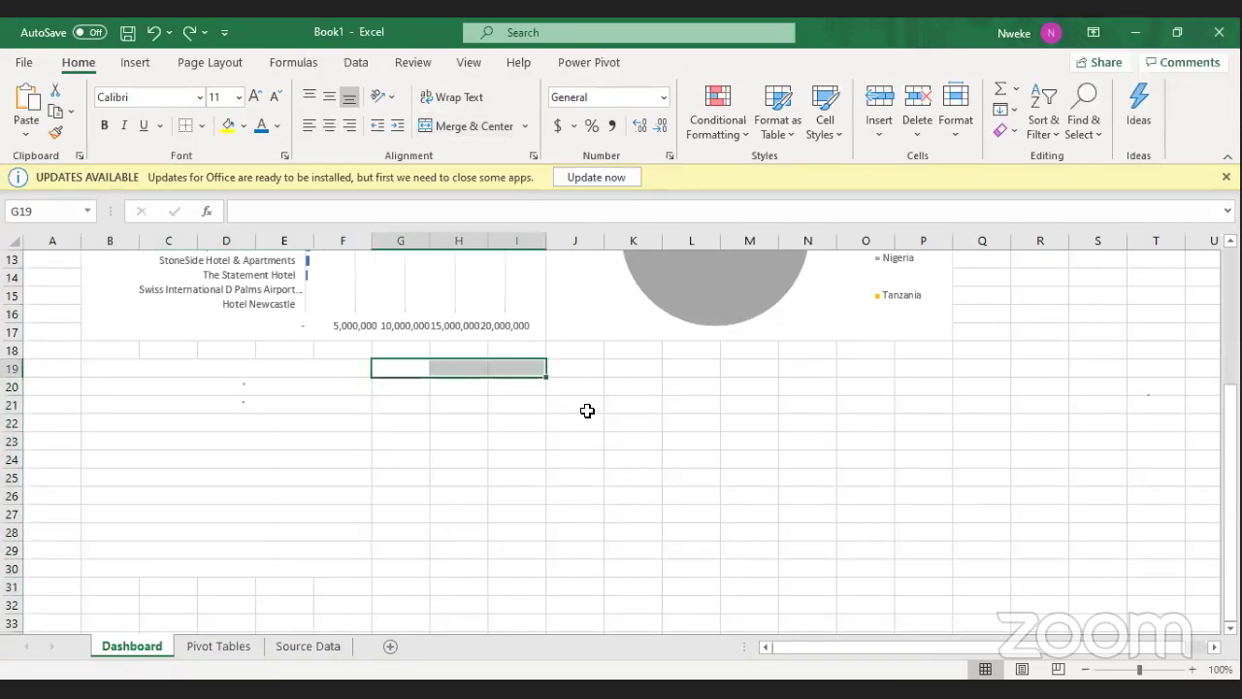
{"action": "key", "text": "ctrl+z"}
{"action": "key", "text": "ctrl+z"}
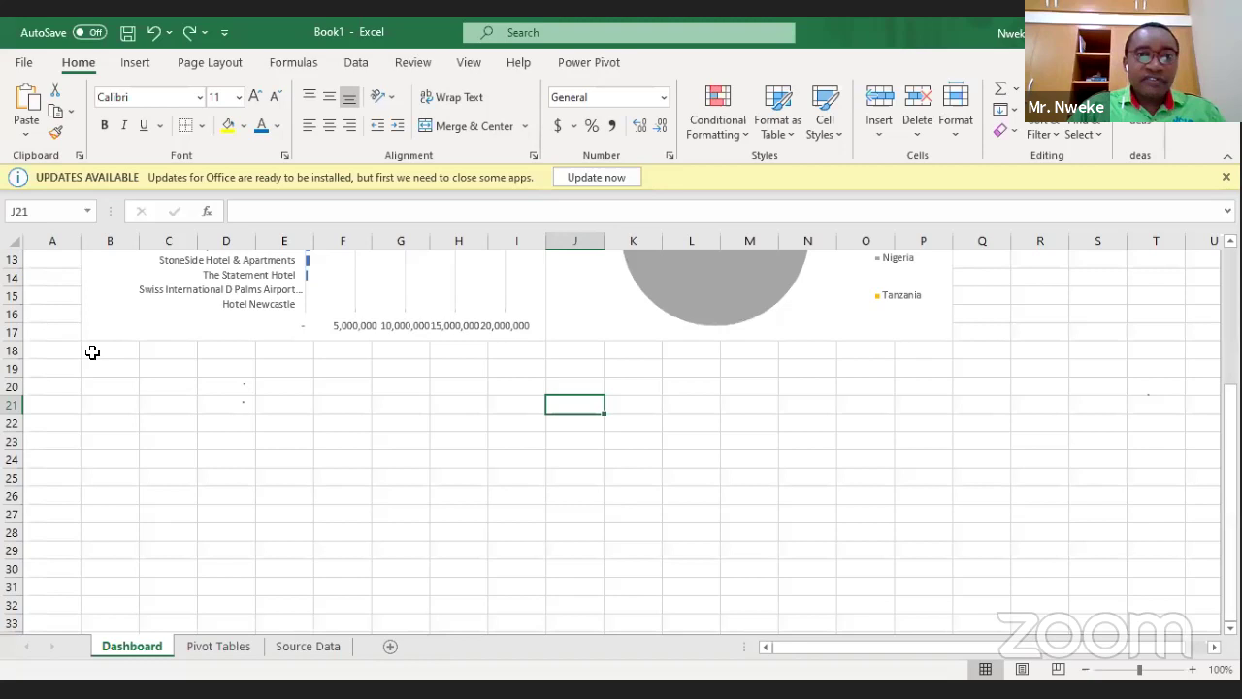
Try a yellow fill on Dashboard range B19:I33 to mark the table area, then undo it.
{"action": "left_click_drag", "start_coordinate": [100, 369], "coordinate": [515, 624]}
{"action": "left_click", "coordinate": [229, 125]}
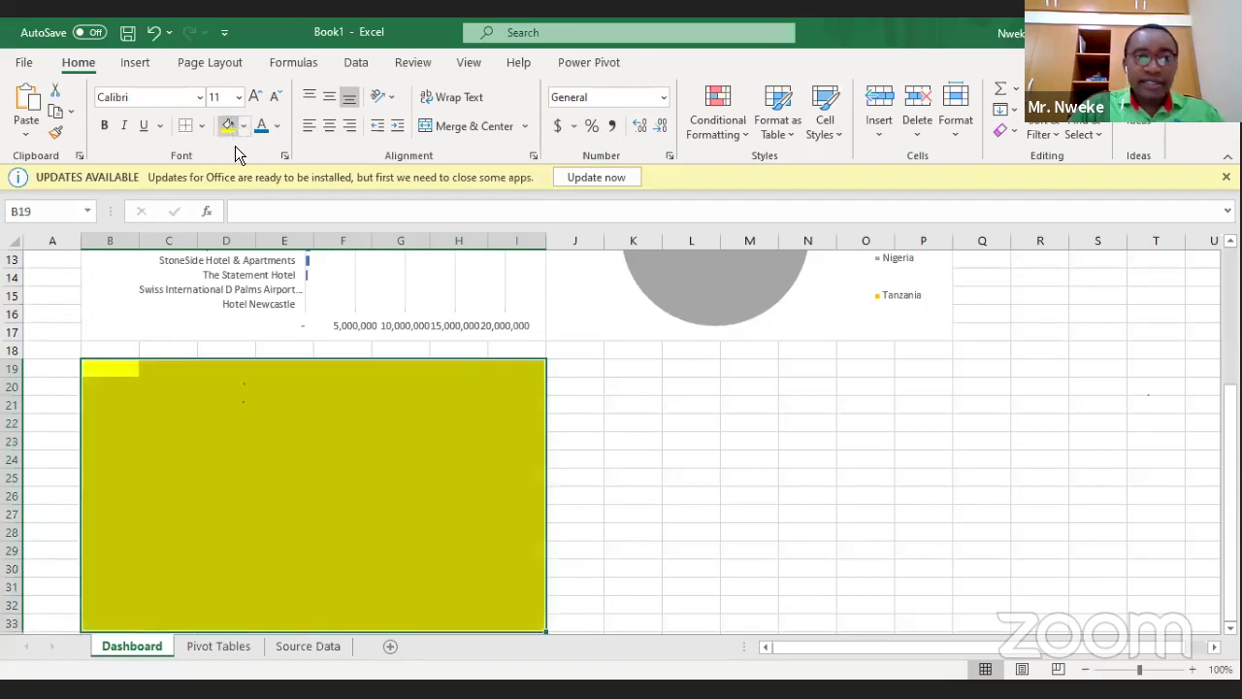
{"action": "left_click", "coordinate": [650, 441]}
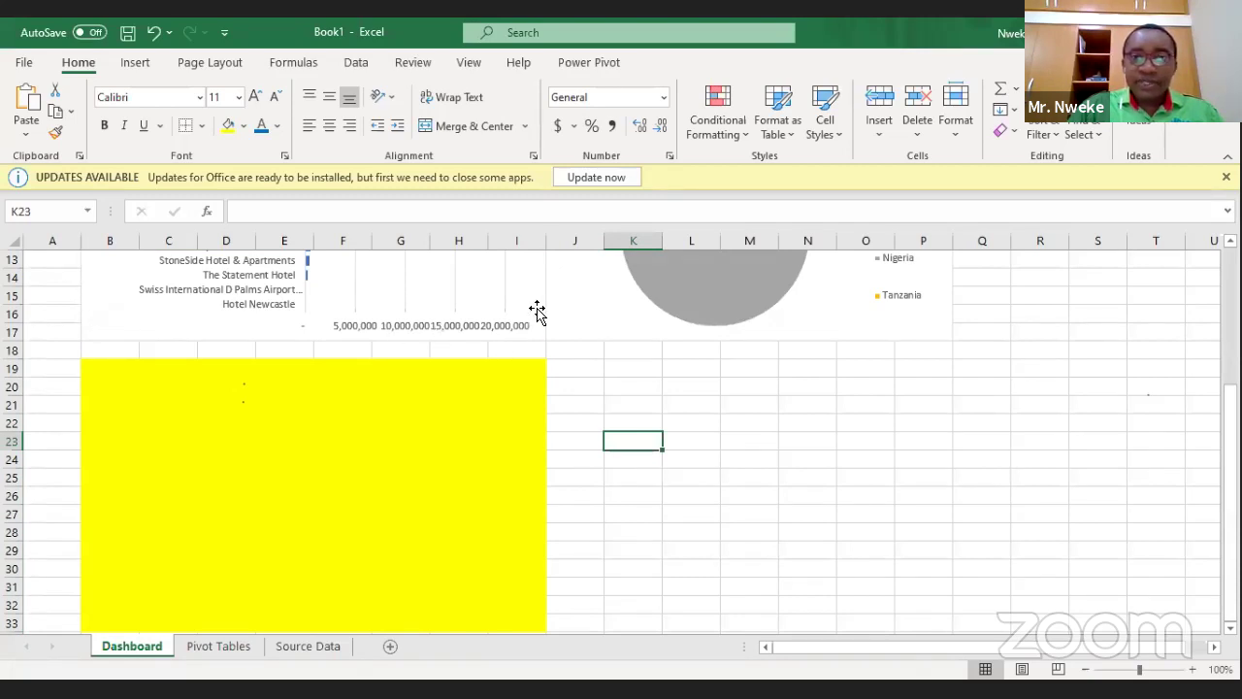
{"action": "scroll", "coordinate": [544, 313], "scroll_direction": "up", "scroll_amount": 4}
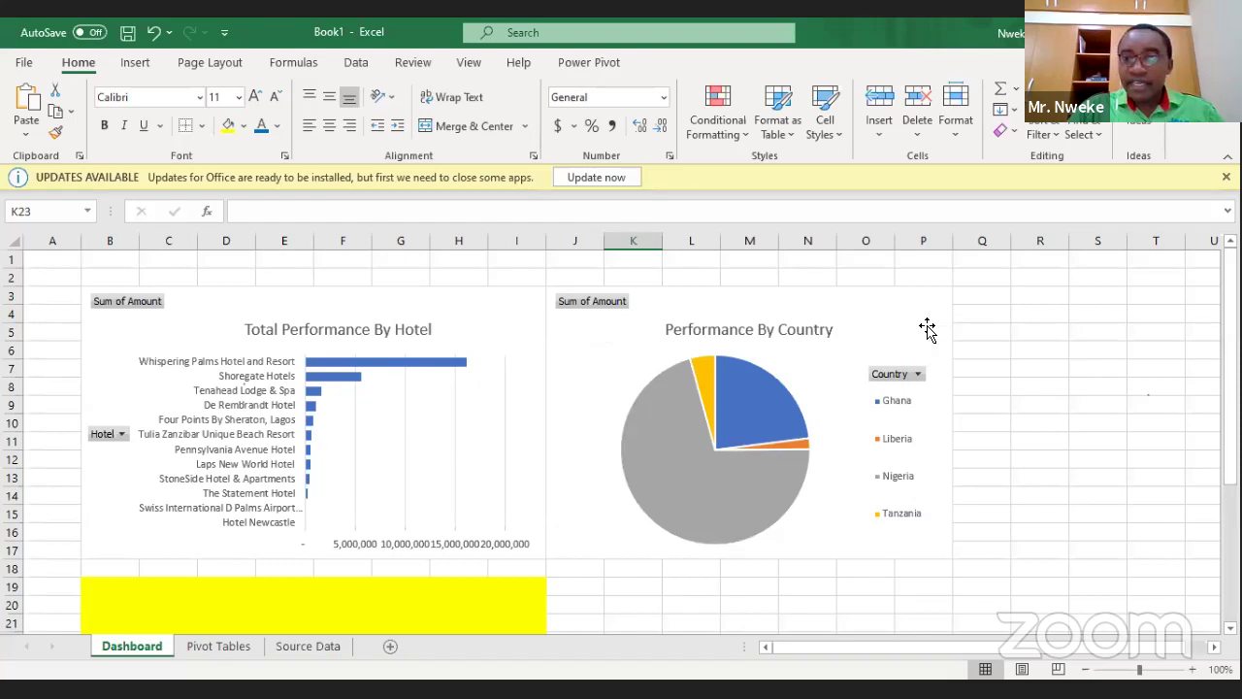
{"action": "scroll", "coordinate": [679, 412], "scroll_direction": "down", "scroll_amount": 3}
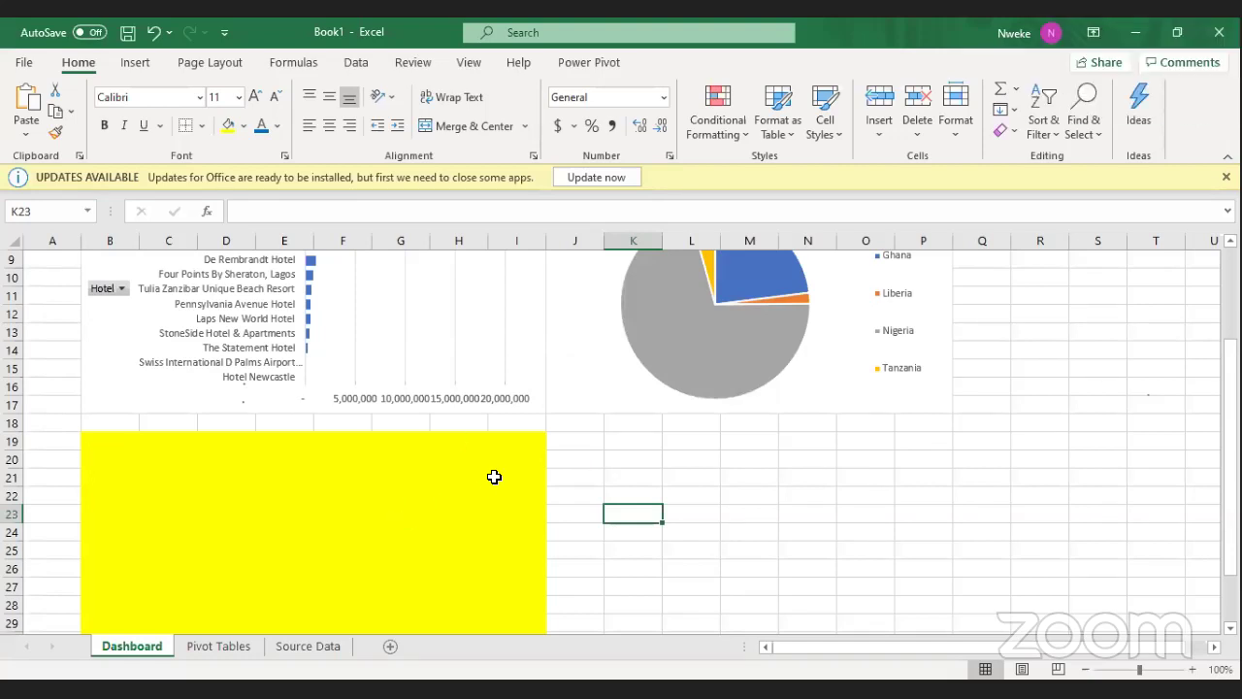
{"action": "key", "text": "ctrl+z"}
{"action": "left_click", "coordinate": [636, 476]}
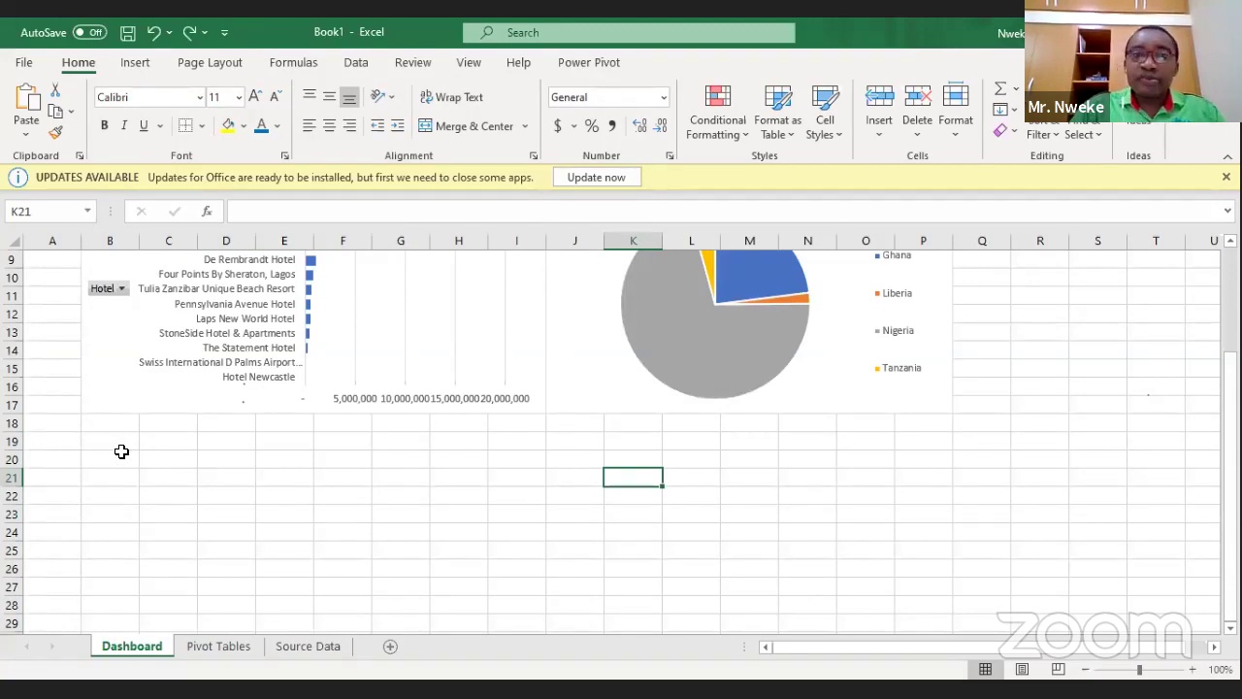
Merge and centre cells F19:I19 on the Dashboard and fill the merged cell with yellow.
{"action": "left_click_drag", "start_coordinate": [103, 440], "coordinate": [324, 443]}
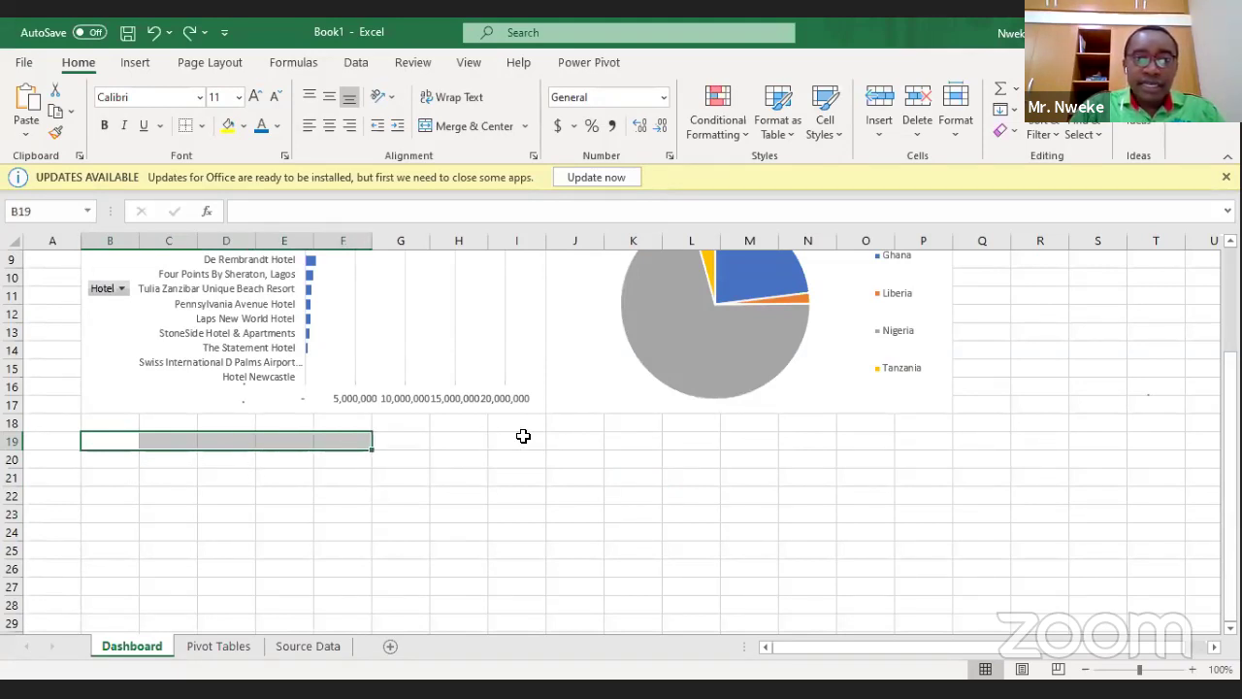
{"action": "left_click_drag", "start_coordinate": [527, 445], "coordinate": [346, 443]}
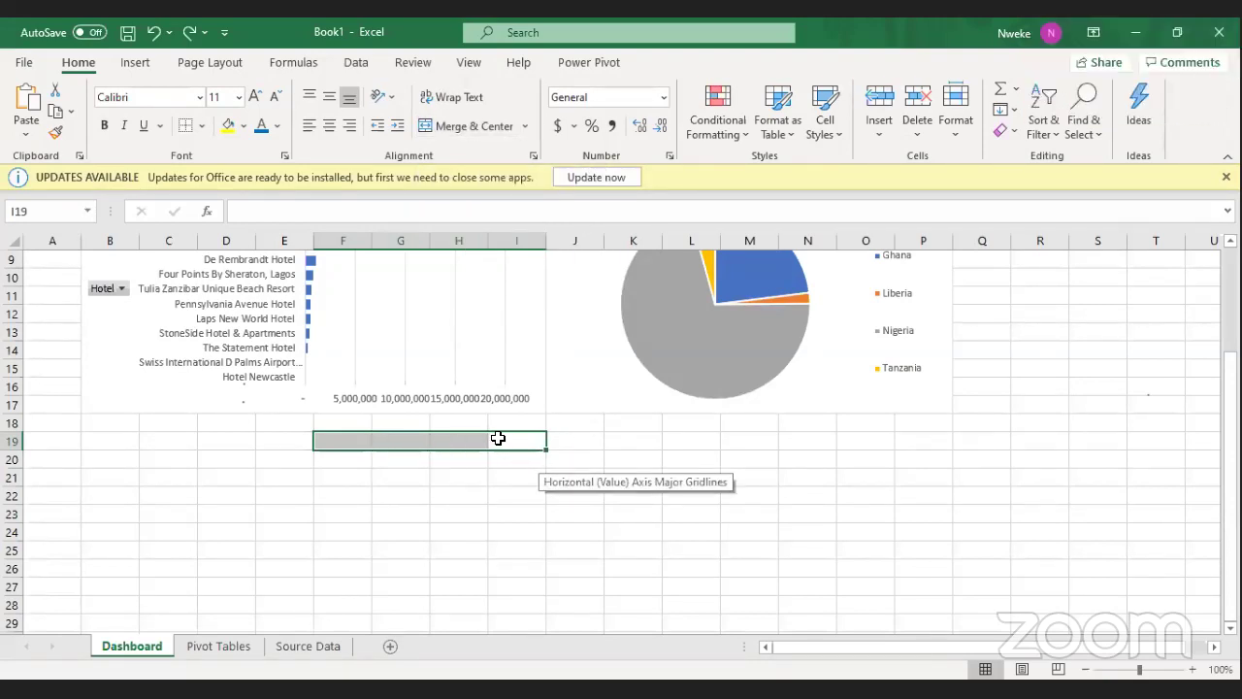
{"action": "left_click", "coordinate": [475, 126]}
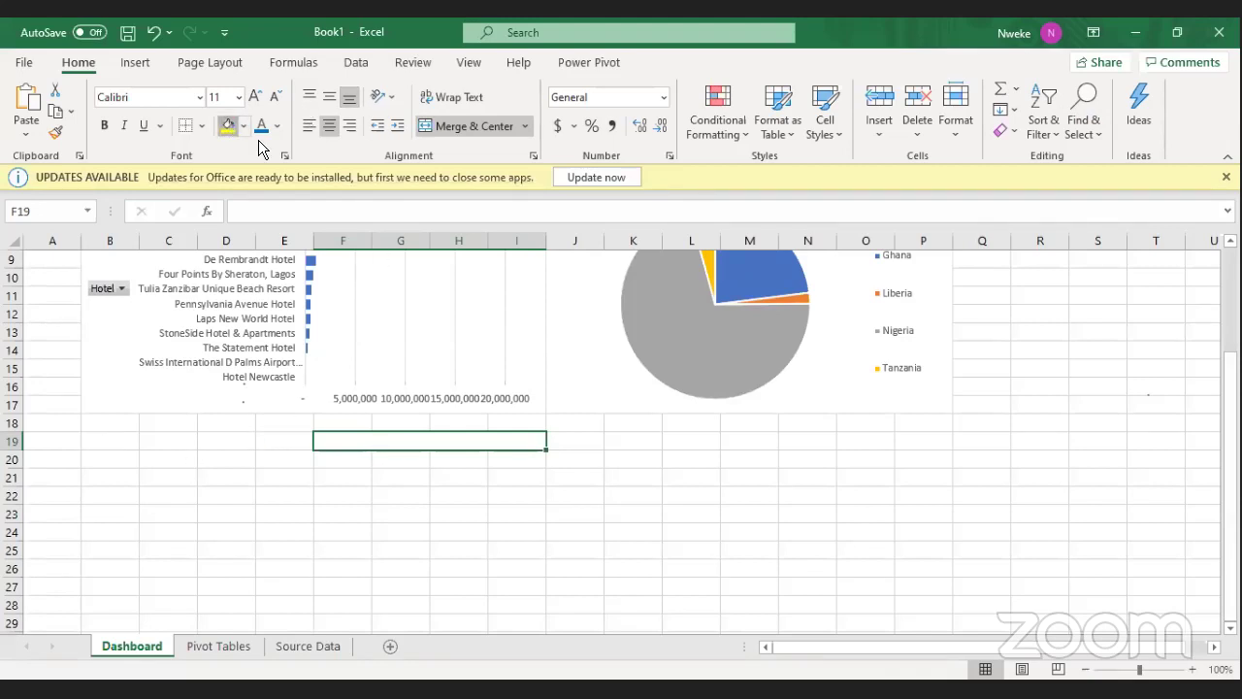
{"action": "left_click", "coordinate": [231, 127]}
{"action": "left_click", "coordinate": [571, 455]}
Merge and centre cells B19:E19 on the Dashboard and fill the merged cell with standard blue.
{"action": "left_click_drag", "start_coordinate": [282, 438], "coordinate": [107, 448]}
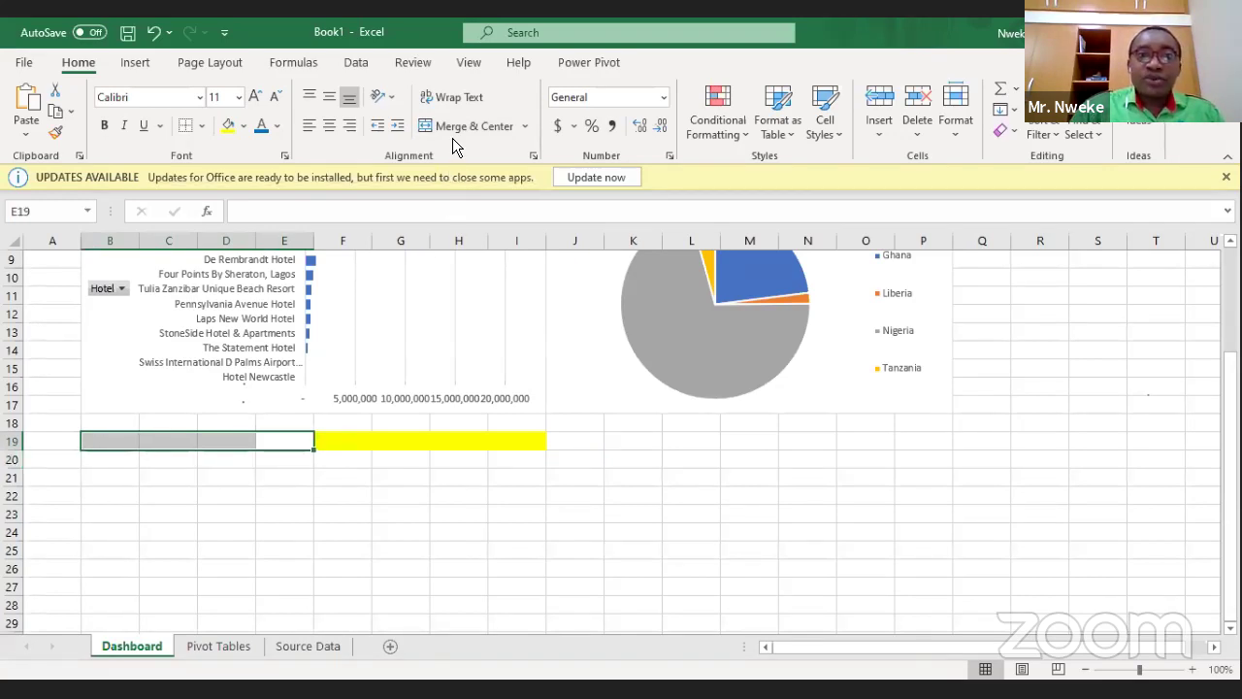
{"action": "left_click", "coordinate": [455, 126]}
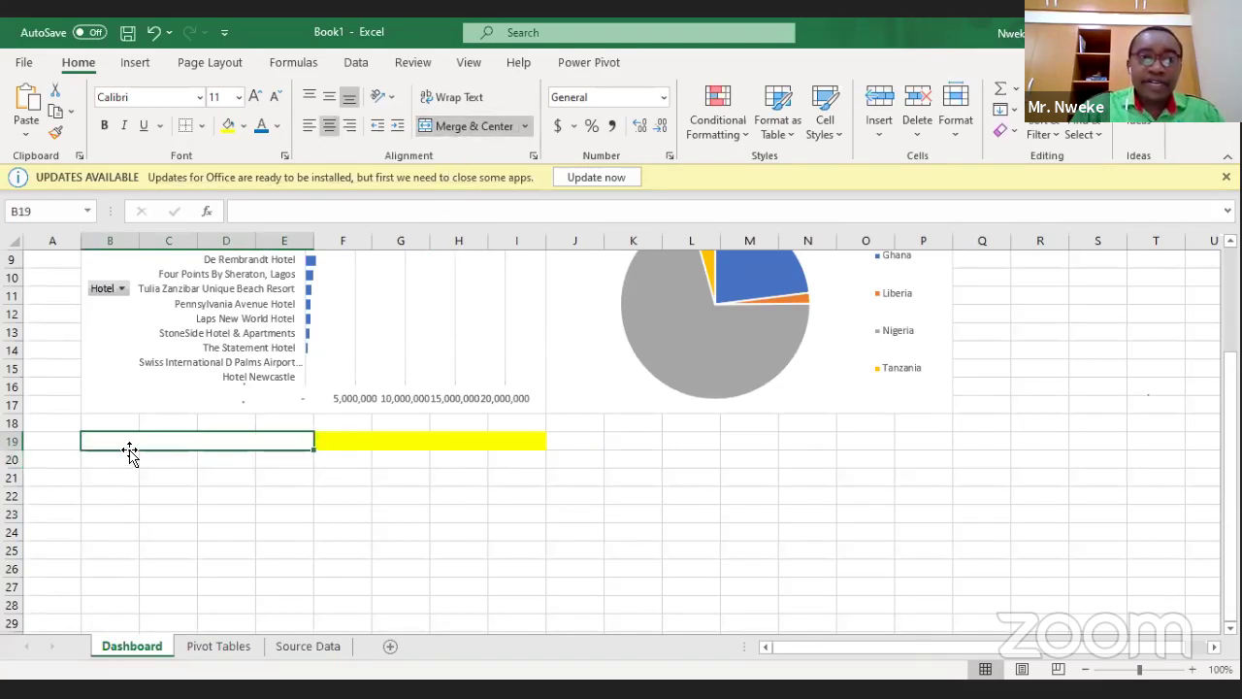
{"action": "left_click", "coordinate": [244, 126]}
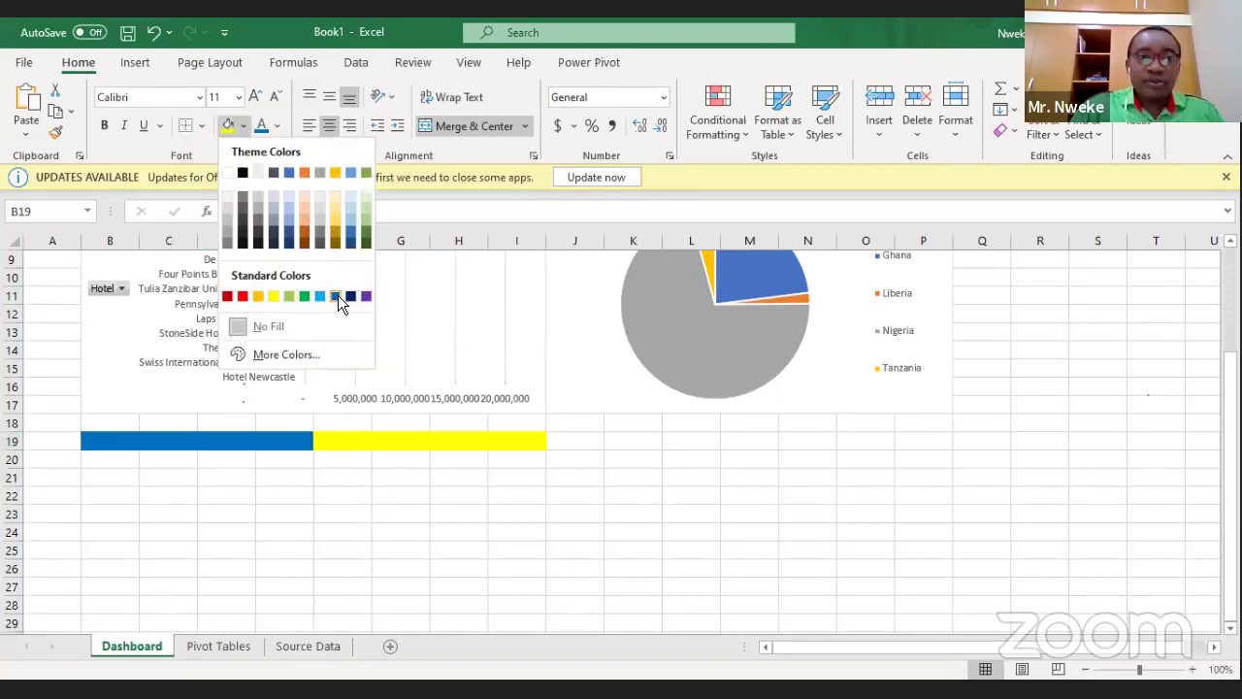
{"action": "left_click", "coordinate": [338, 295]}
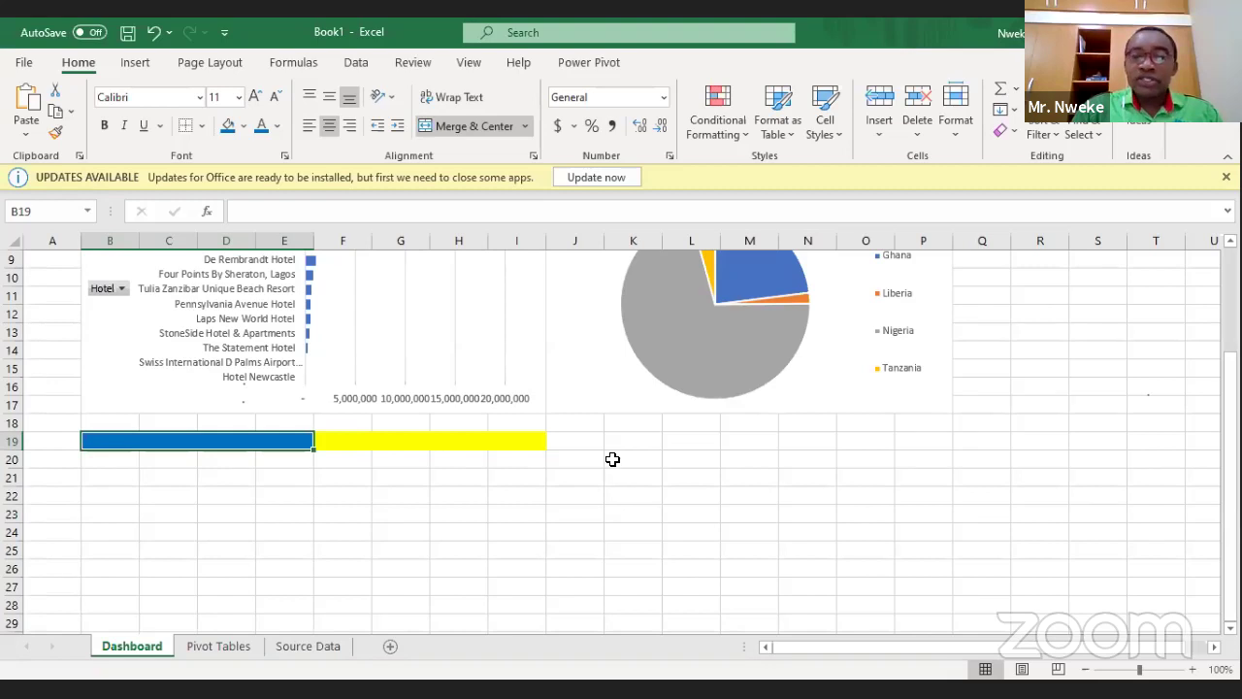
{"action": "left_click", "coordinate": [609, 461]}
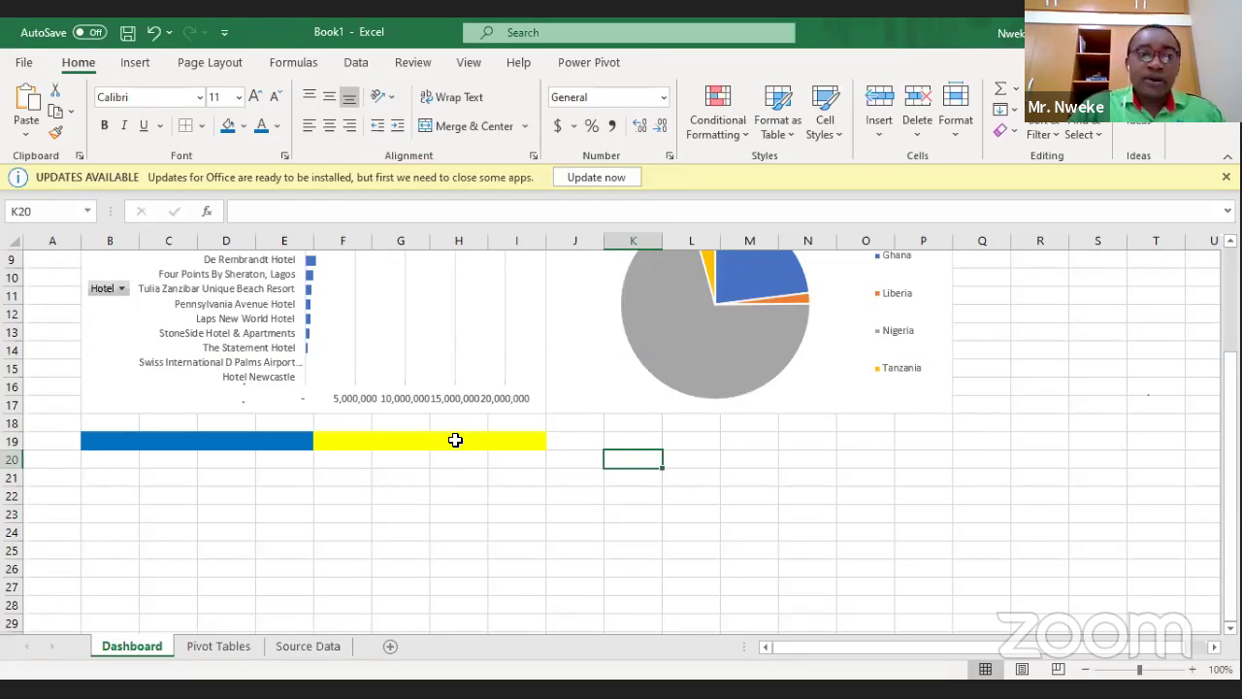
Count through the hotel rows of the Average of Rate PivotTable on the Pivot Tables sheet and return to the Dashboard.
{"action": "scroll", "coordinate": [455, 435], "scroll_direction": "down", "scroll_amount": 3}
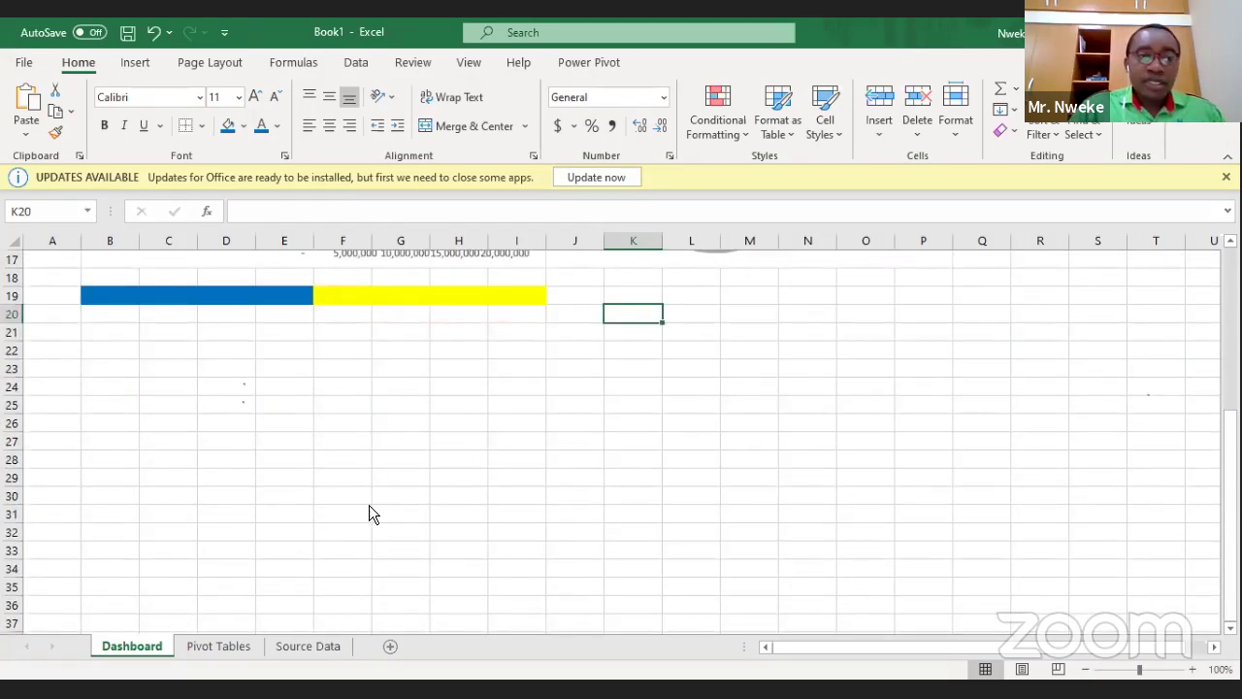
{"action": "left_click", "coordinate": [219, 646]}
{"action": "left_click", "coordinate": [75, 374]}
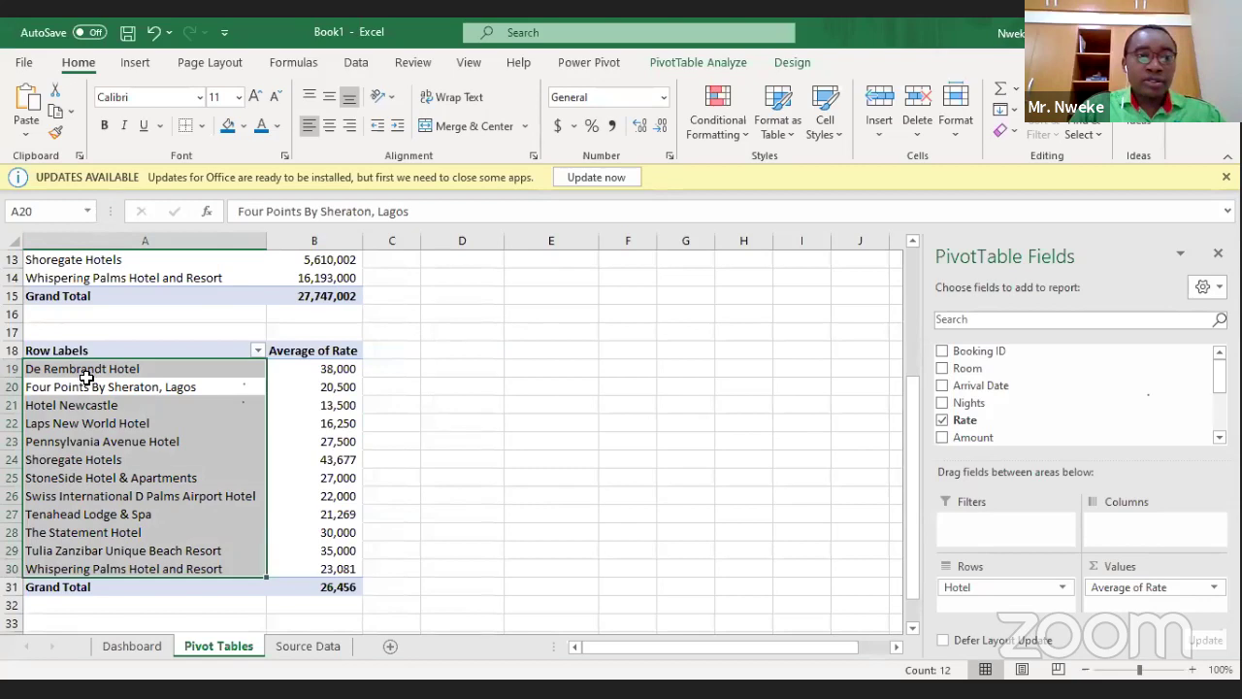
{"action": "left_click", "coordinate": [87, 369]}
{"action": "key", "text": "Down"}
{"action": "key", "text": "Down"}
{"action": "key", "text": "Down"}
{"action": "key", "text": "Down"}
{"action": "key", "text": "Down"}
{"action": "key", "text": "Down"}
{"action": "key", "text": "Down"}
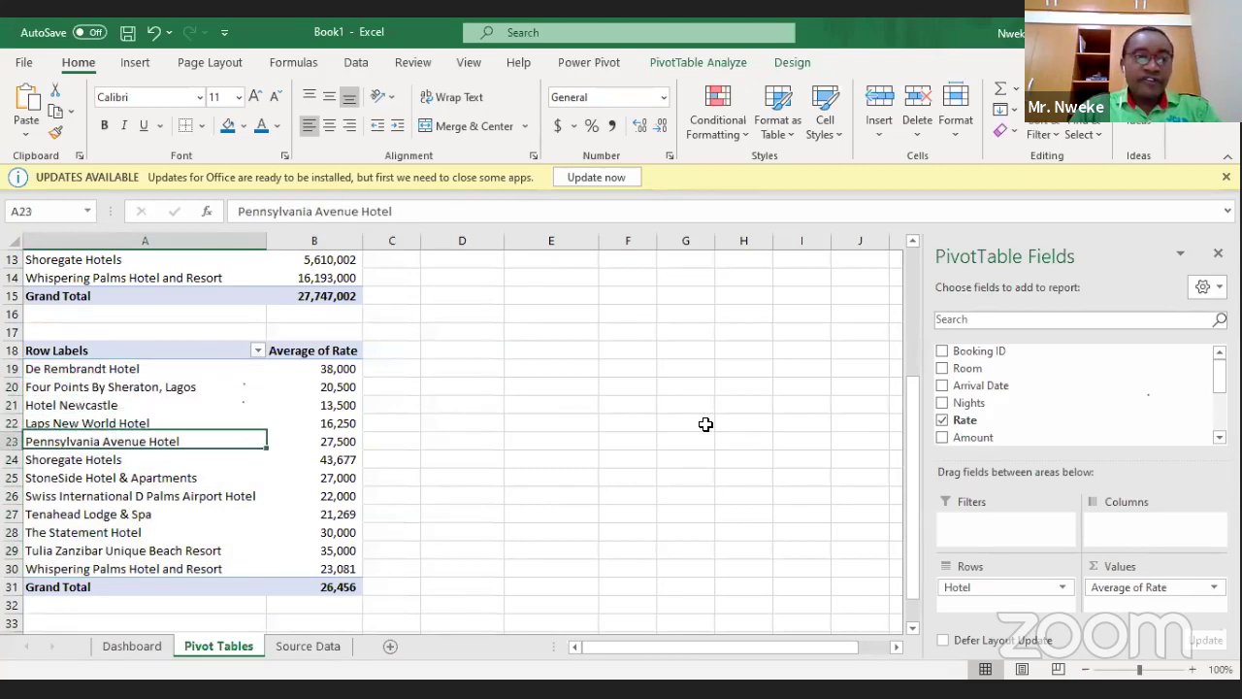
{"action": "key", "text": "Down"}
{"action": "key", "text": "Down"}
{"action": "key", "text": "Down"}
{"action": "key", "text": "Down"}
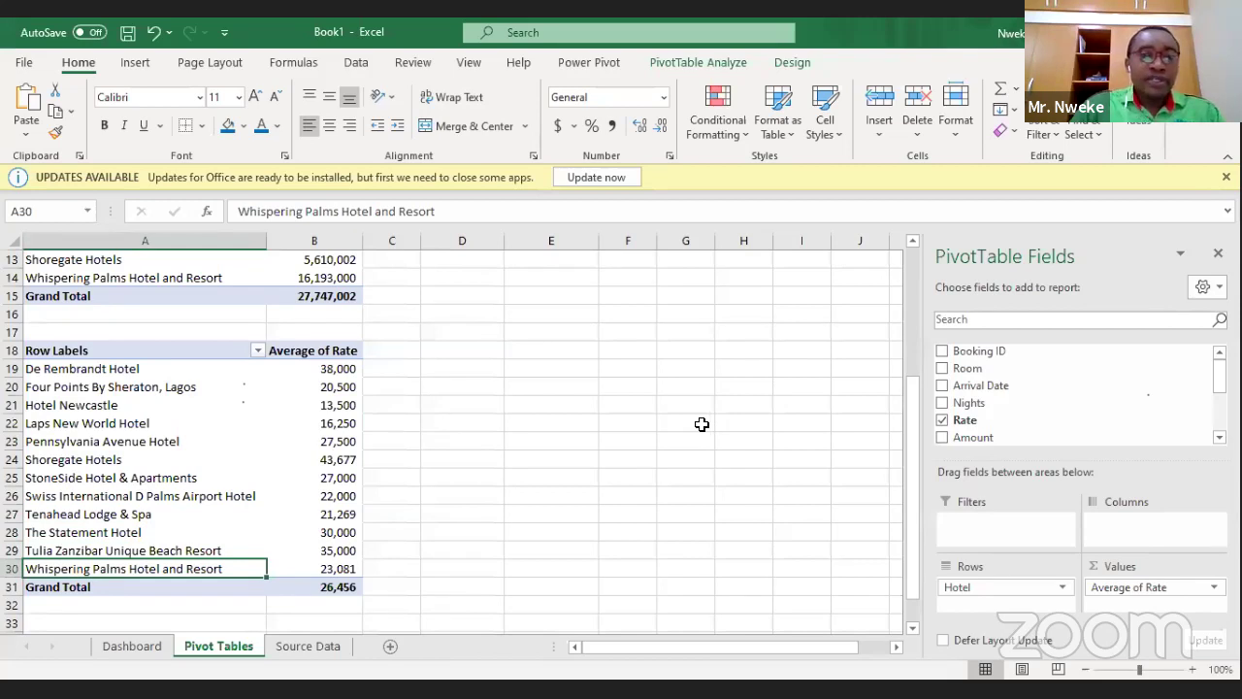
{"action": "left_click", "coordinate": [132, 645]}
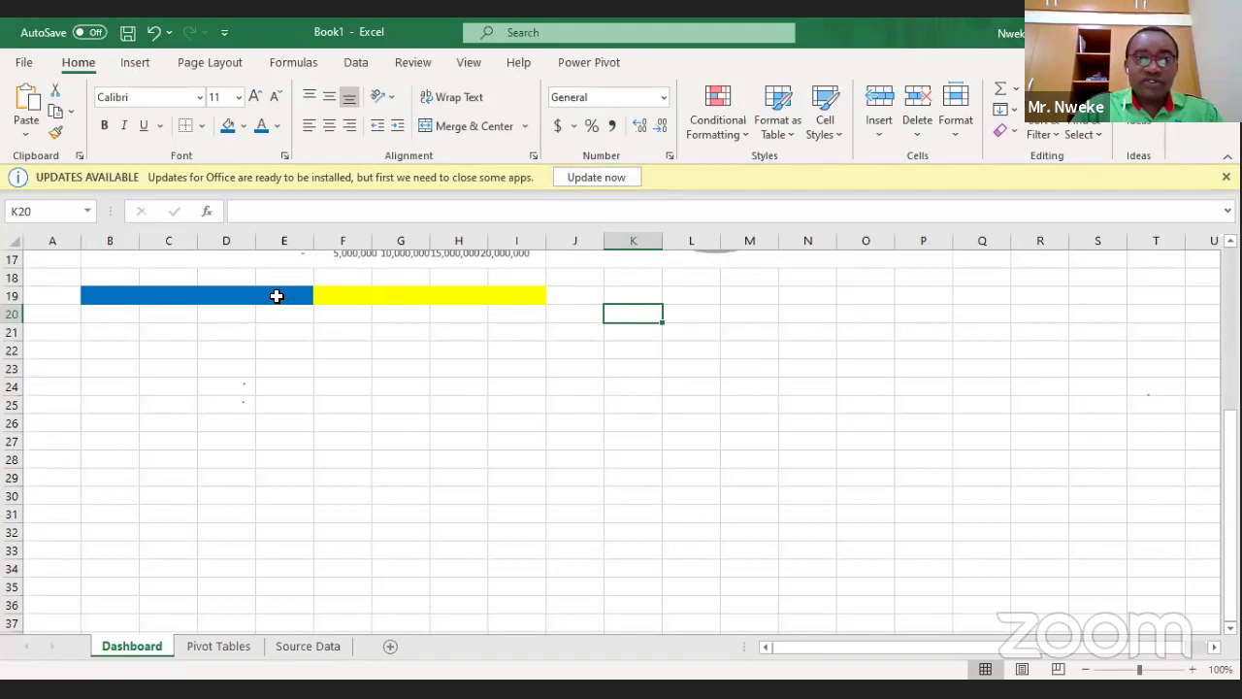
Extend the merged B19:E19 cell down through row 31 and remove the blue fill from B19:E31.
{"action": "left_click", "coordinate": [277, 296]}
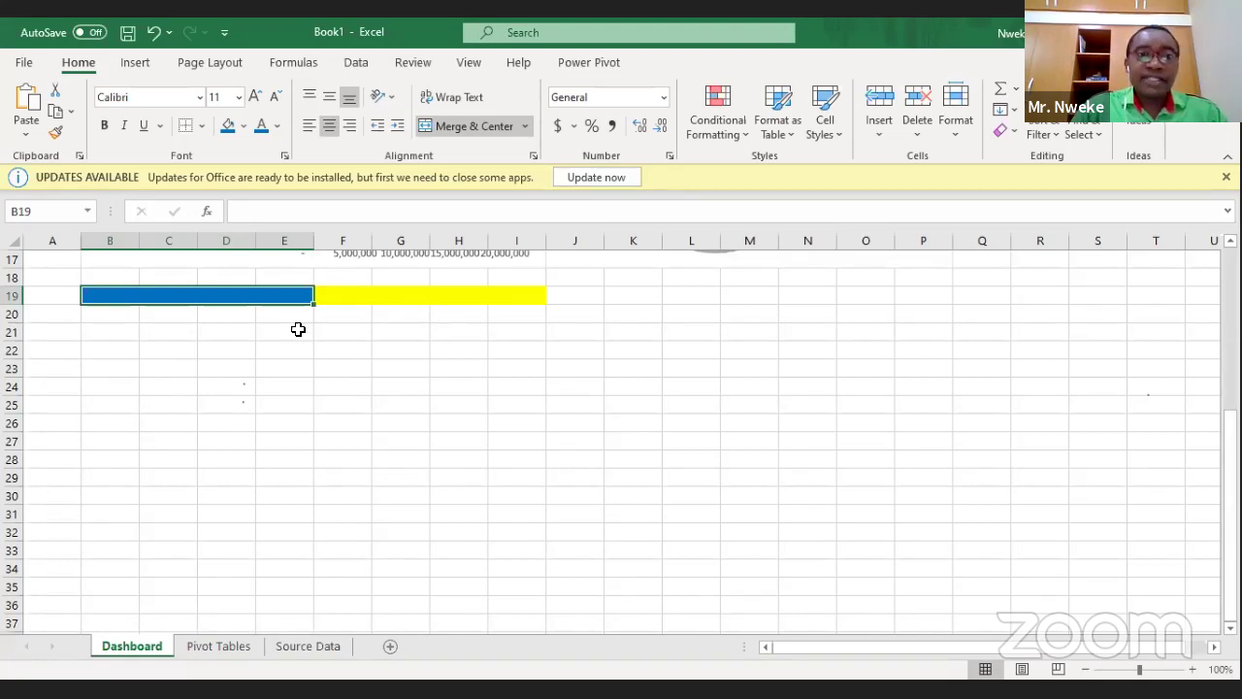
{"action": "scroll", "coordinate": [417, 330], "scroll_direction": "up", "scroll_amount": 1}
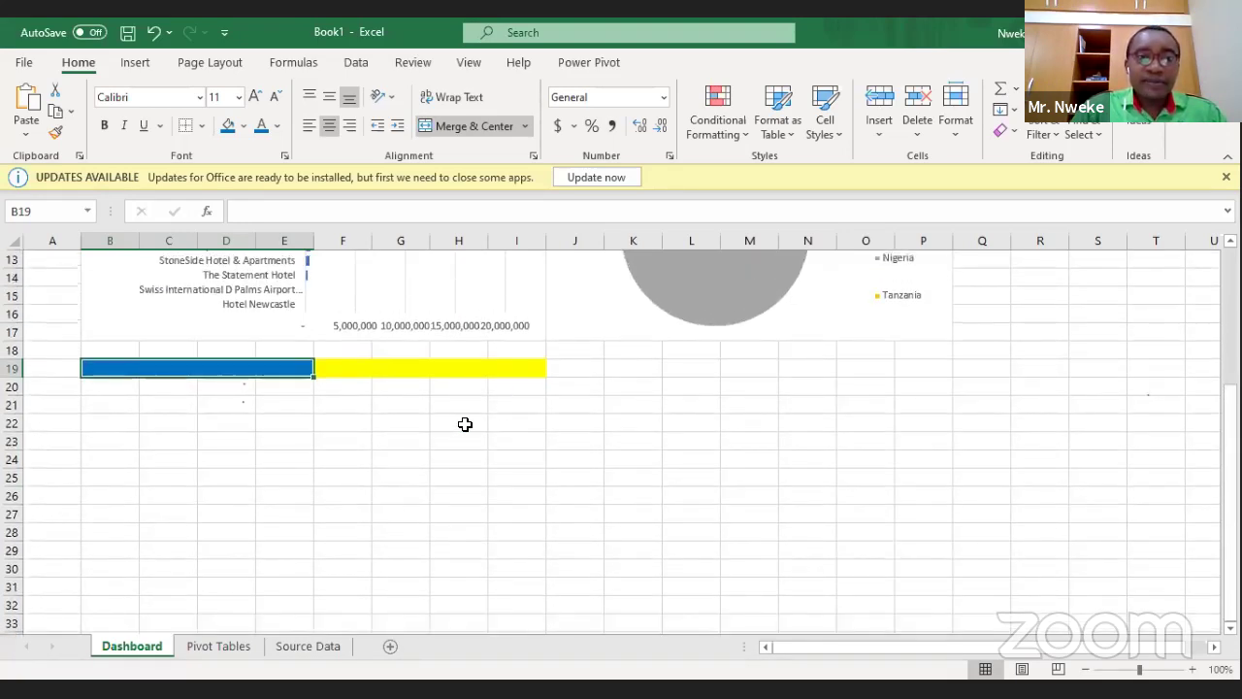
{"action": "scroll", "coordinate": [374, 397], "scroll_direction": "down", "scroll_amount": 1}
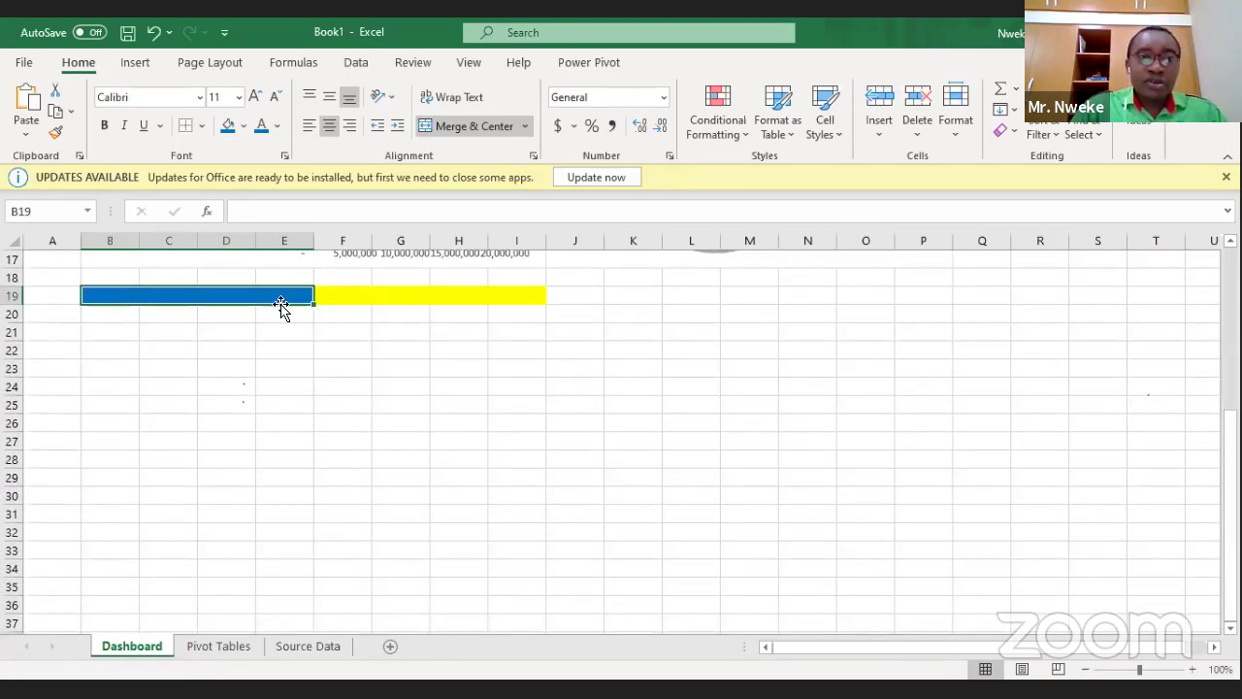
{"action": "left_click_drag", "start_coordinate": [315, 304], "coordinate": [308, 520]}
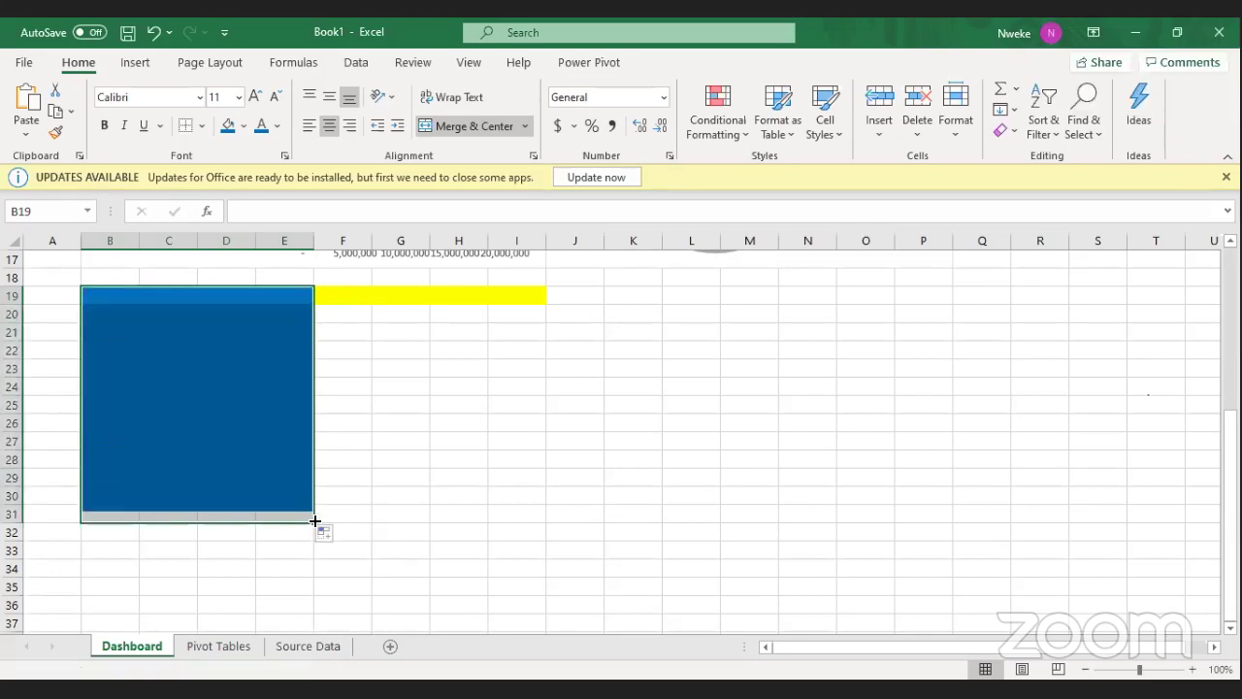
{"action": "left_click", "coordinate": [381, 424]}
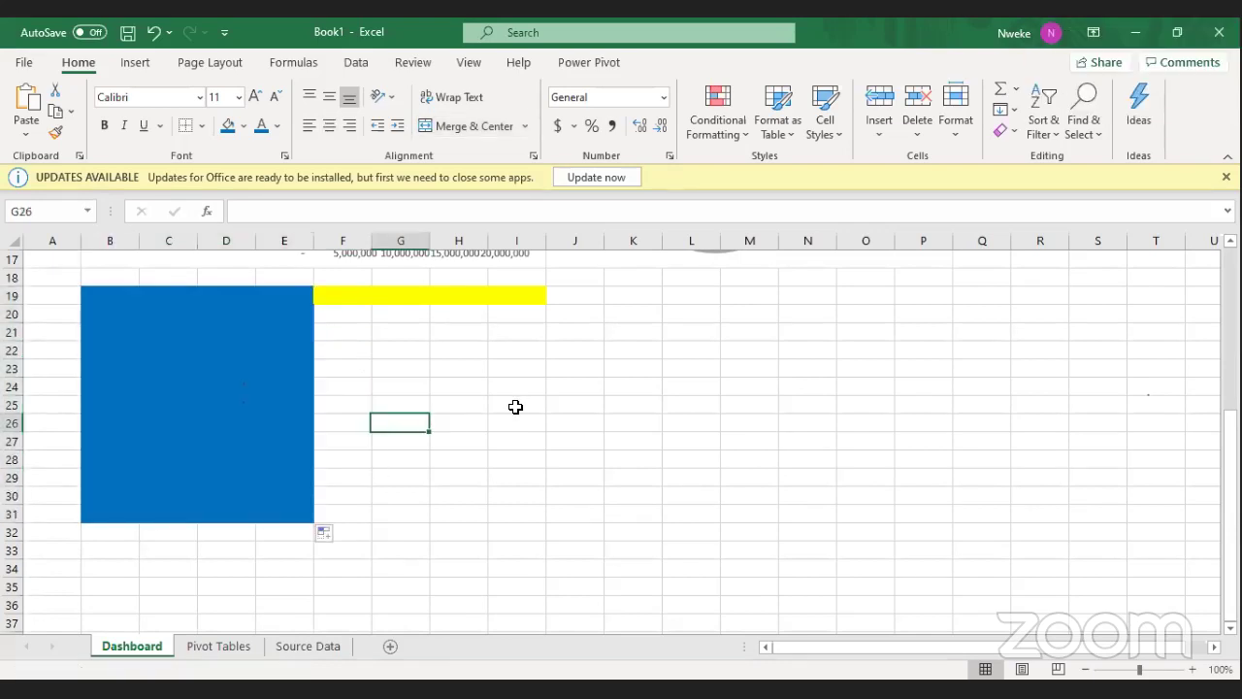
{"action": "left_click", "coordinate": [399, 300]}
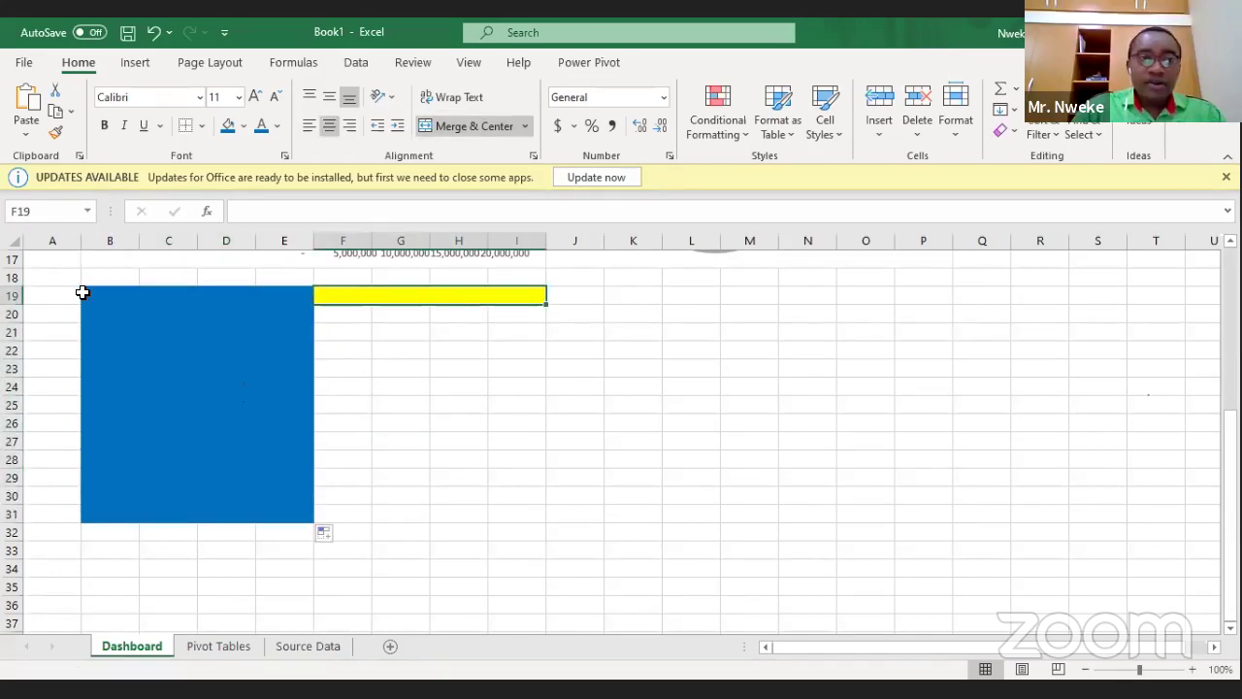
{"action": "left_click", "coordinate": [126, 294]}
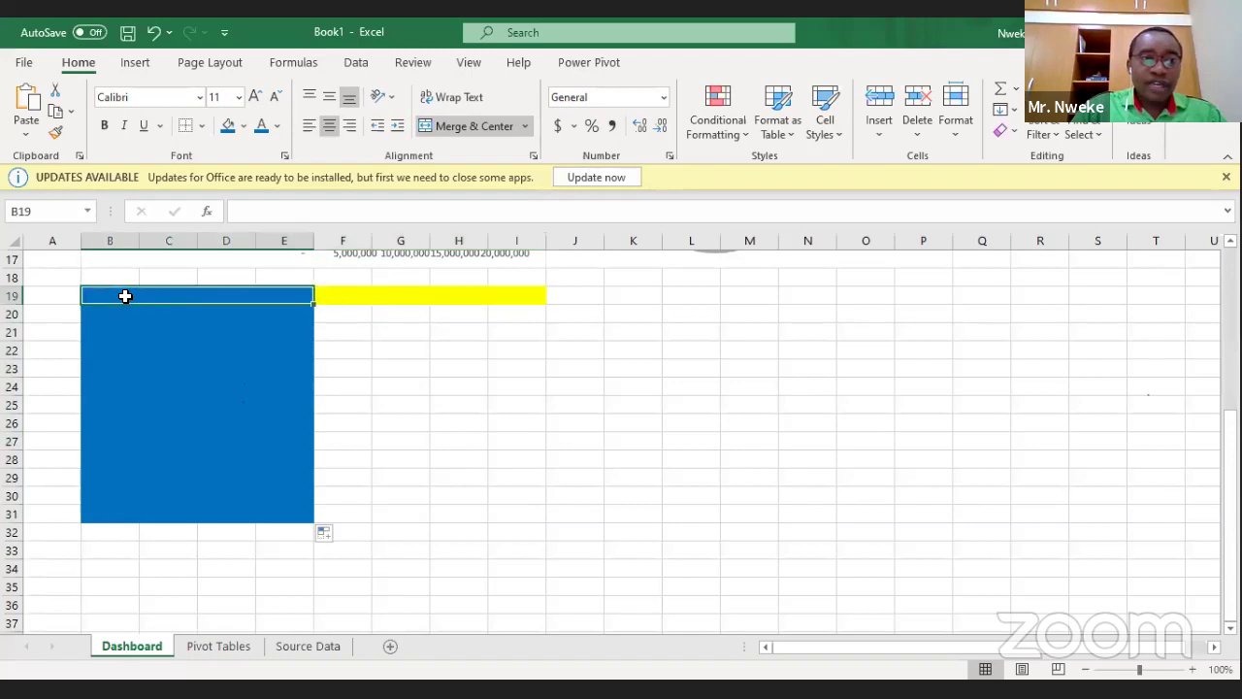
{"action": "left_click", "coordinate": [160, 511], "text": "shift"}
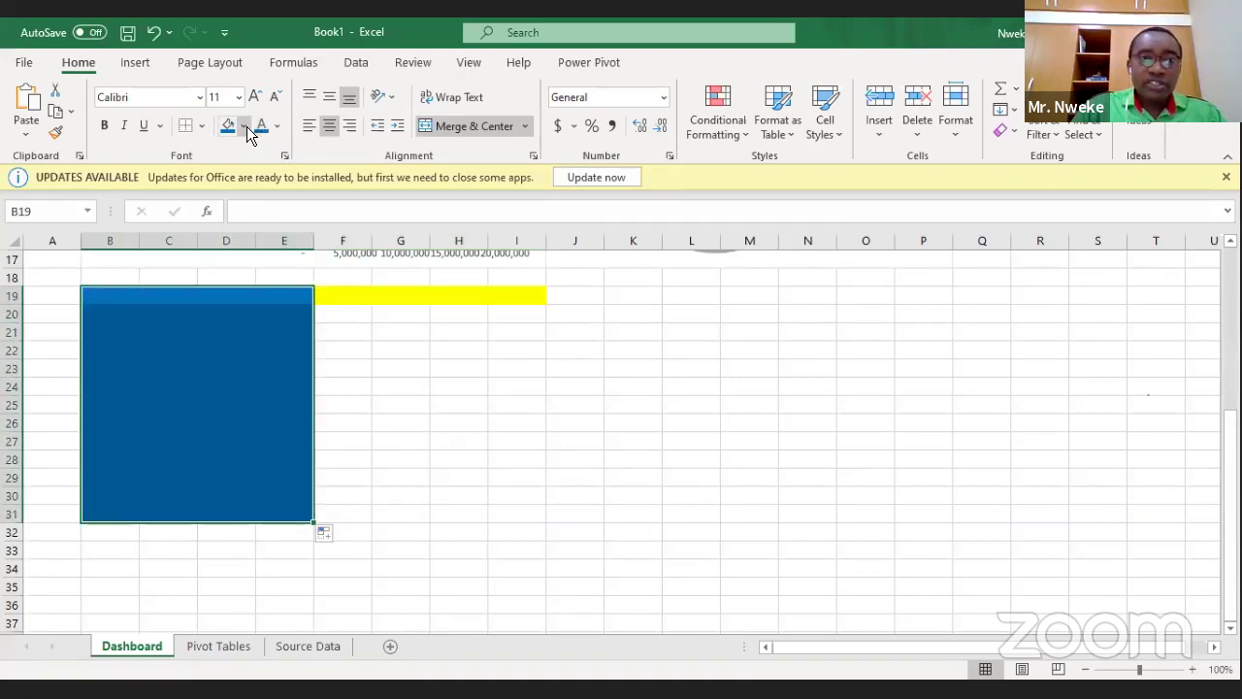
{"action": "key", "text": "ctrl+z"}
Step down the block starting at B19 to check that each row through 31 is merged across columns B to E.
{"action": "left_click", "coordinate": [206, 301]}
{"action": "key", "text": "Down"}
{"action": "key", "text": "Down"}
{"action": "key", "text": "Down"}
{"action": "key", "text": "Down"}
{"action": "key", "text": "Down"}
{"action": "key", "text": "Down"}
{"action": "key", "text": "Down"}
{"action": "key", "text": "Down"}
{"action": "key", "text": "Down"}
{"action": "key", "text": "Down"}
{"action": "key", "text": "Down"}
{"action": "key", "text": "Down"}
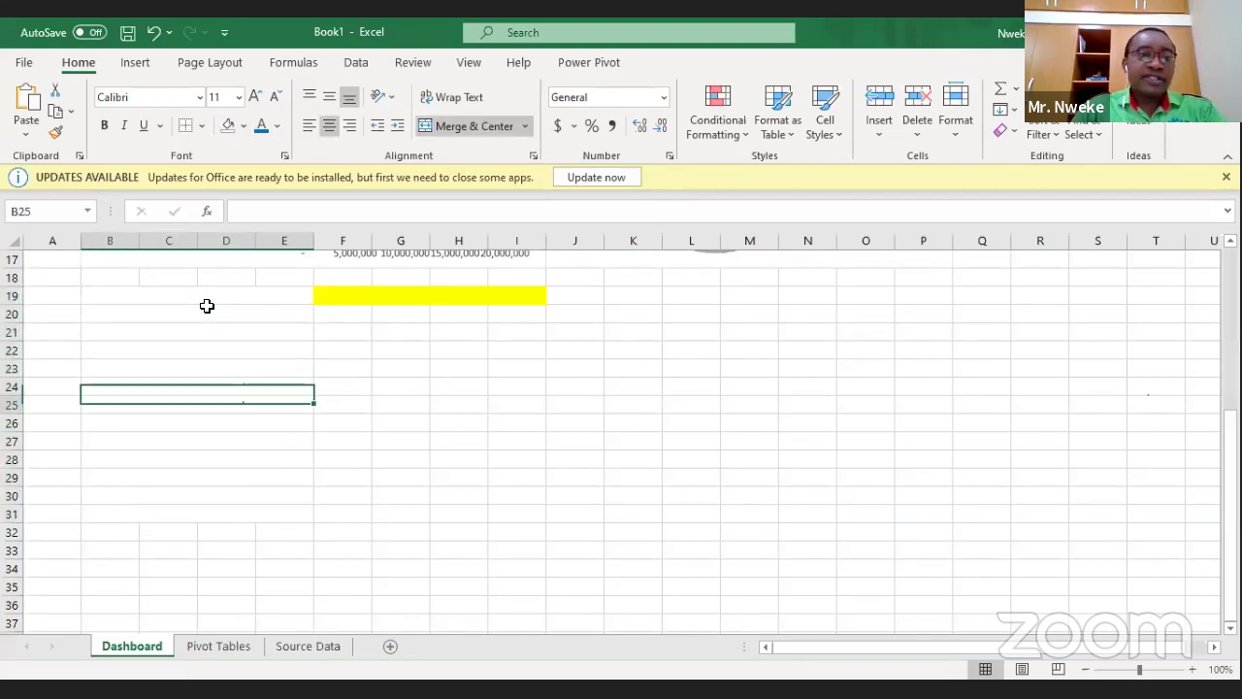
Extend the merged F19:I19 cell down through row 31 and remove the yellow fill from F19:I31.
{"action": "left_click", "coordinate": [447, 298]}
{"action": "left_click_drag", "start_coordinate": [550, 307], "coordinate": [567, 514]}
{"action": "left_click", "coordinate": [660, 419]}
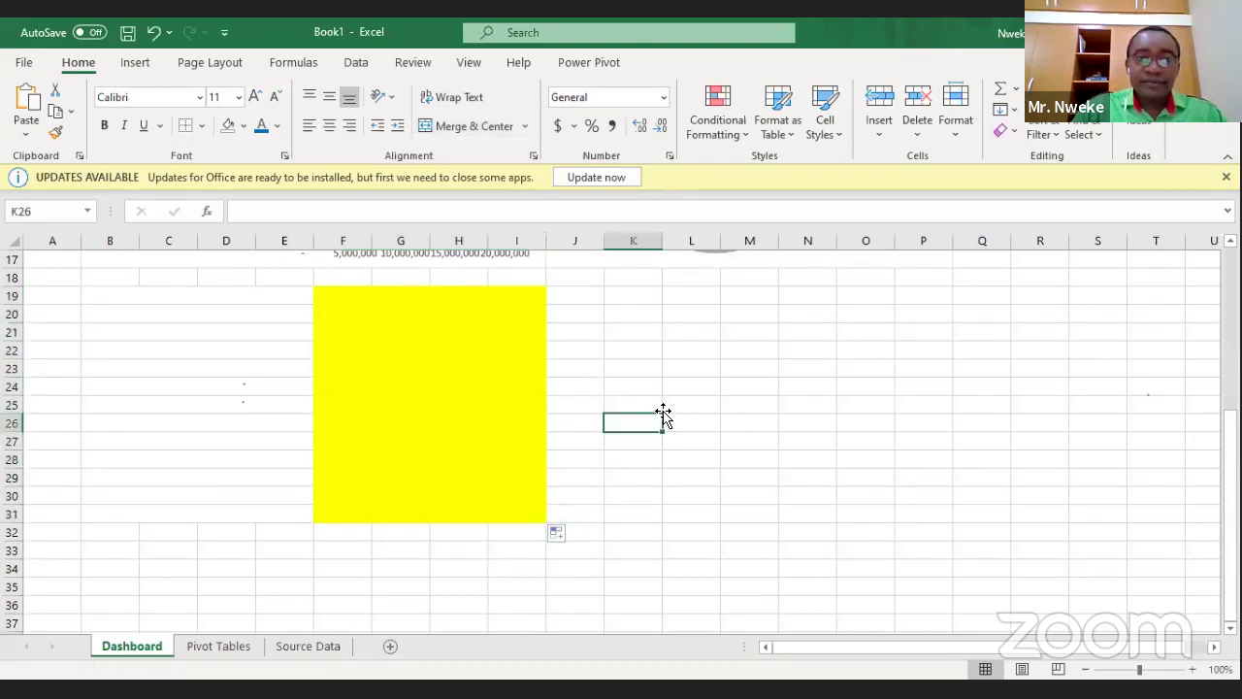
{"action": "left_click", "coordinate": [413, 304]}
{"action": "left_click_drag", "start_coordinate": [349, 297], "coordinate": [381, 515]}
{"action": "left_click", "coordinate": [229, 125]}
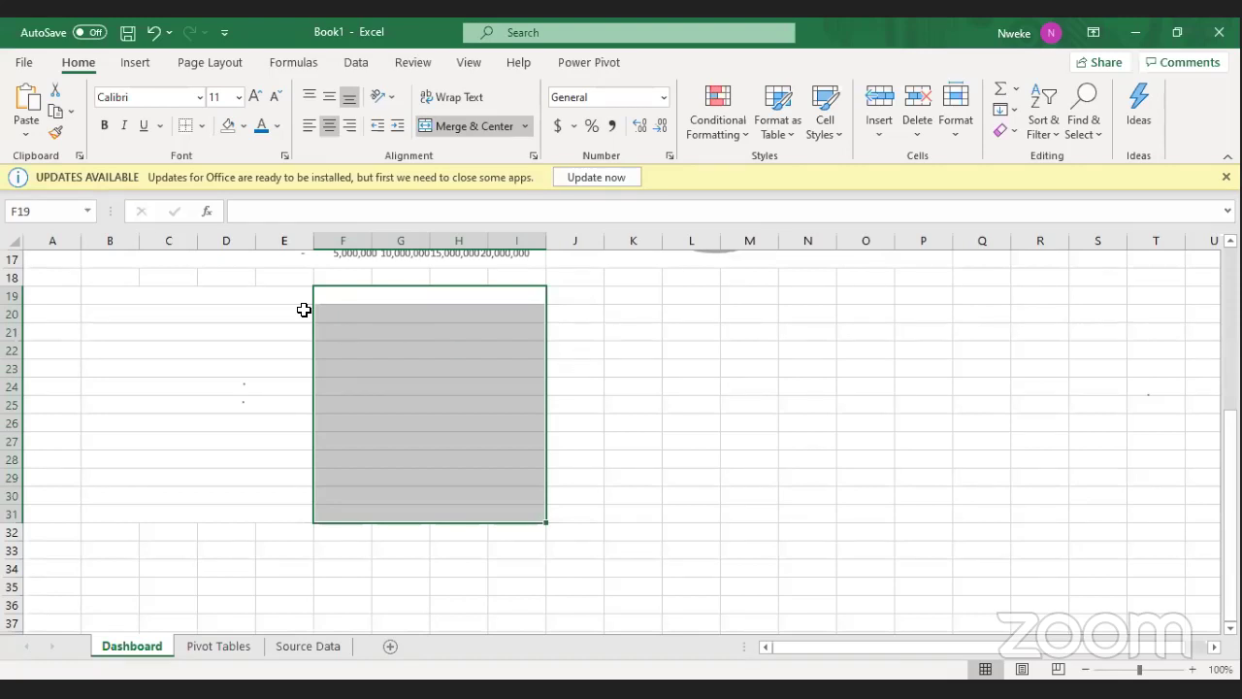
Enter the table headers Hotel in merged cell B19 and ADR in merged cell F19.
{"action": "left_click", "coordinate": [261, 298]}
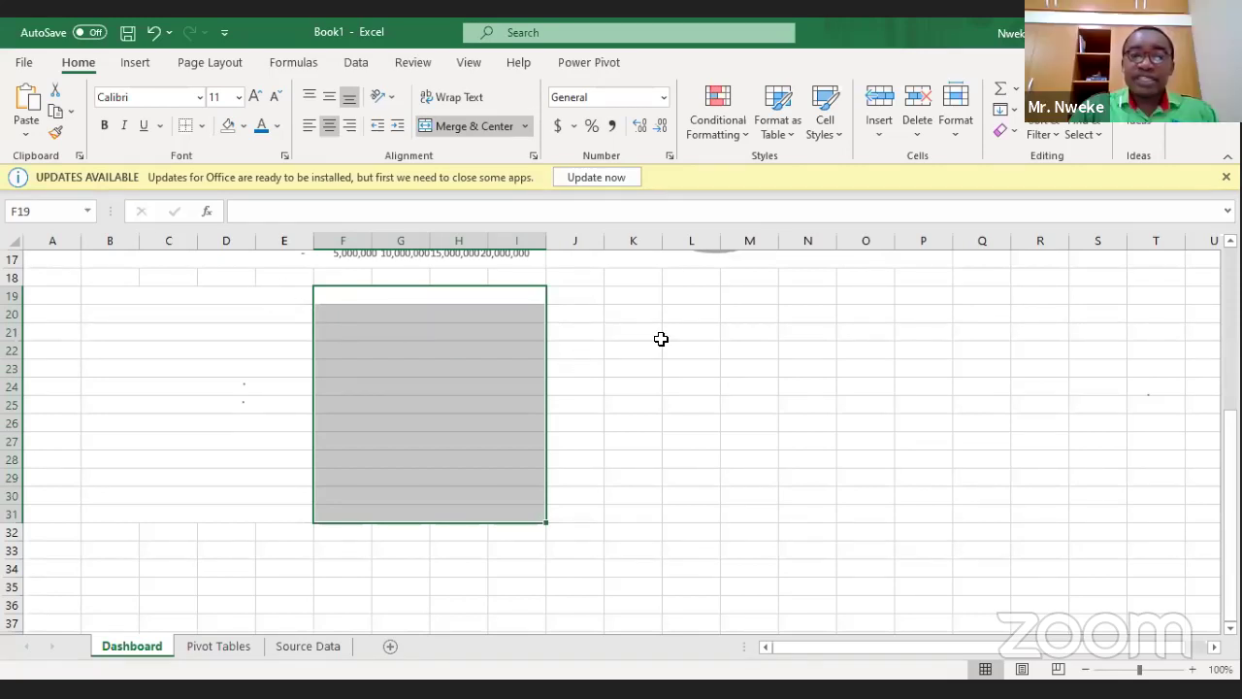
{"action": "type", "text": "Hotel"}
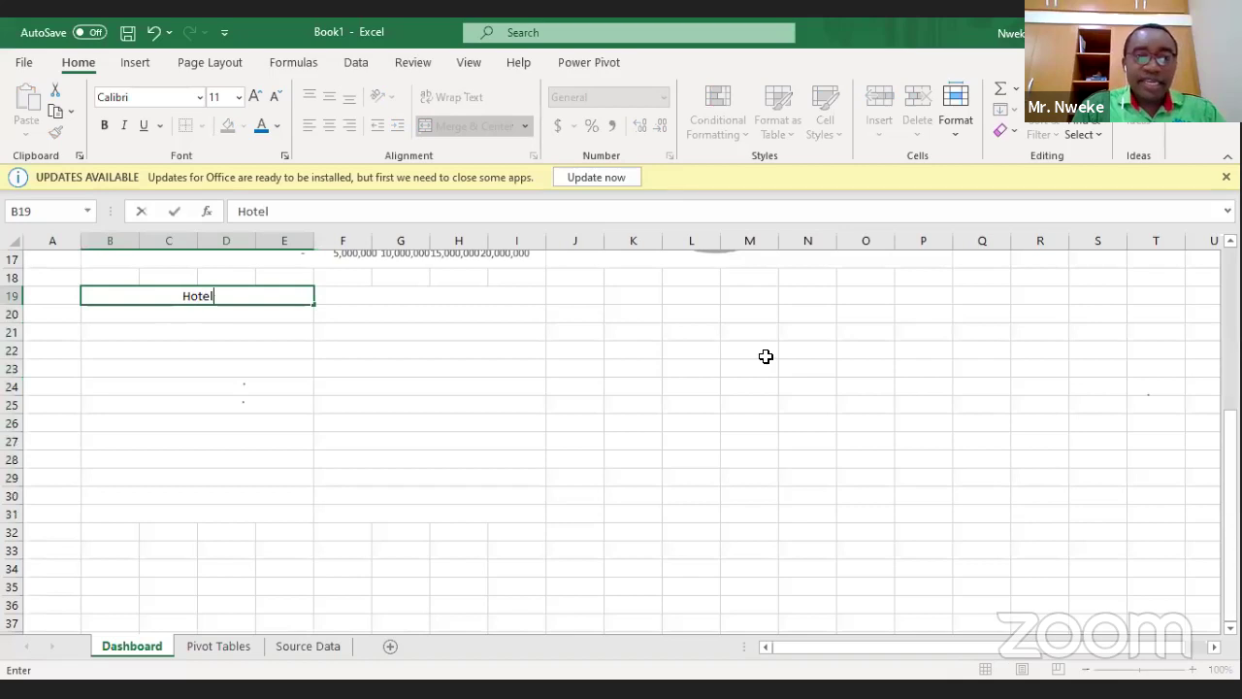
{"action": "key", "text": "Tab"}
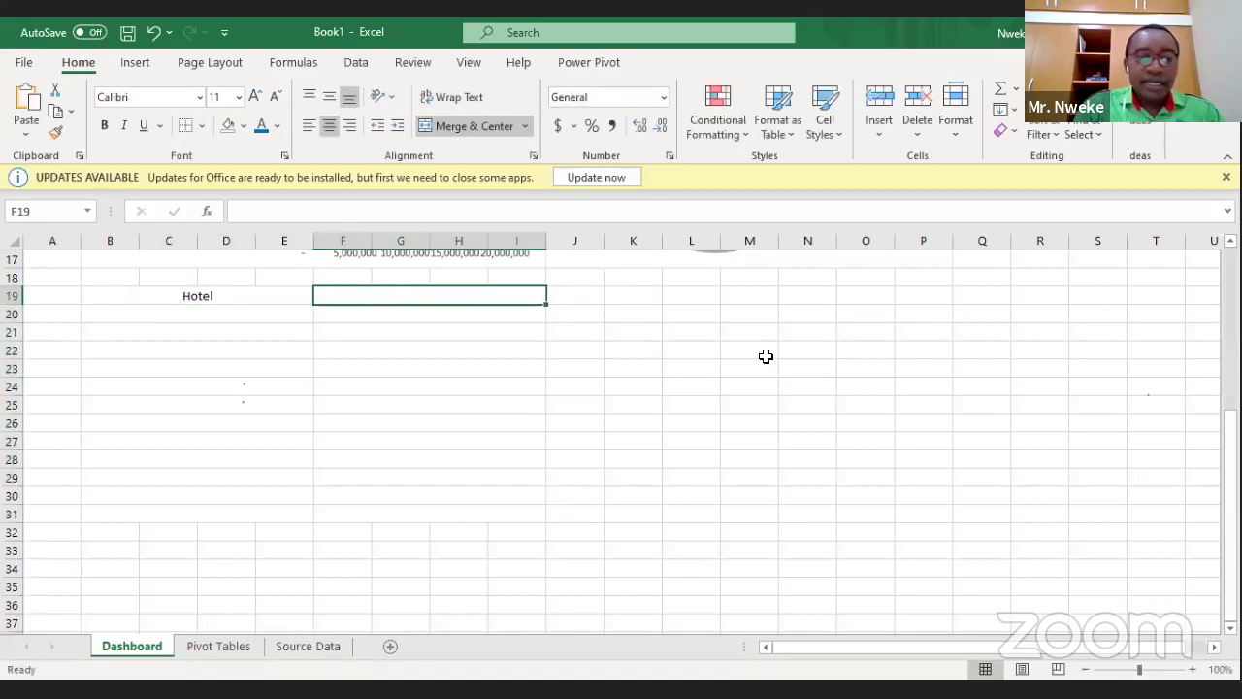
{"action": "type", "text": "ADR"}
{"action": "key", "text": "Return"}
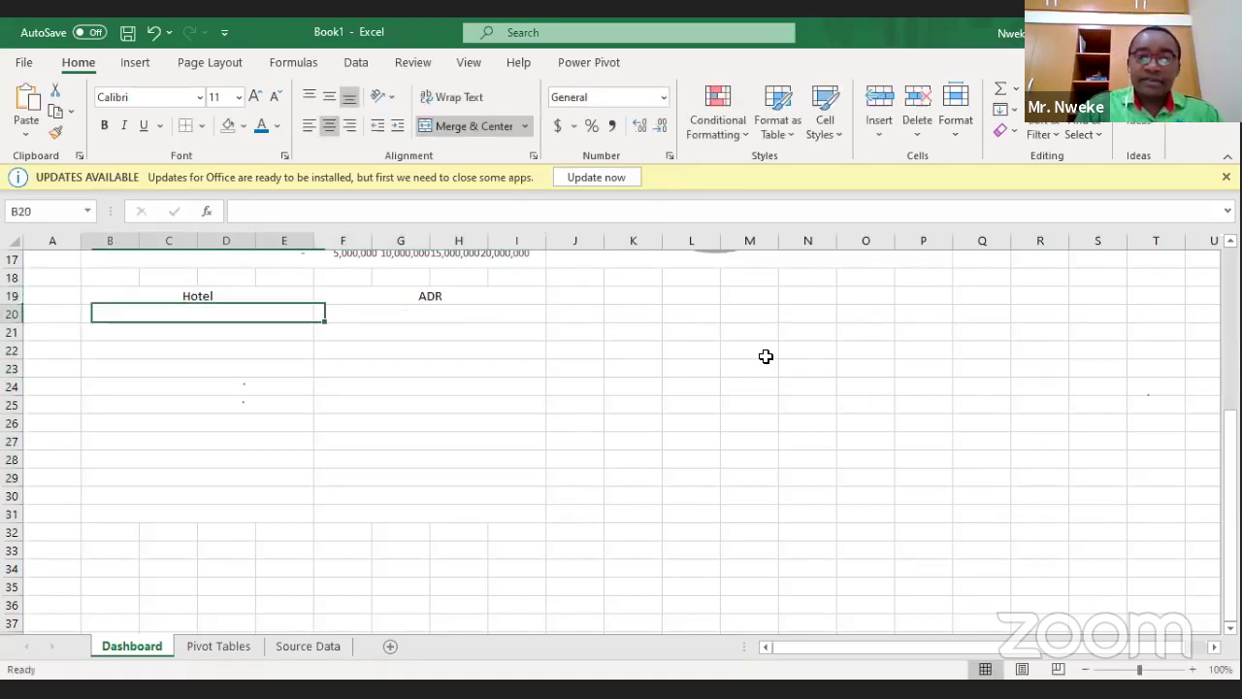
Link B20 to the first hotel name with ='Pivot Tables'!A19 and fill the formula down through row 31.
{"action": "left_click", "coordinate": [184, 332]}
{"action": "left_click", "coordinate": [188, 316]}
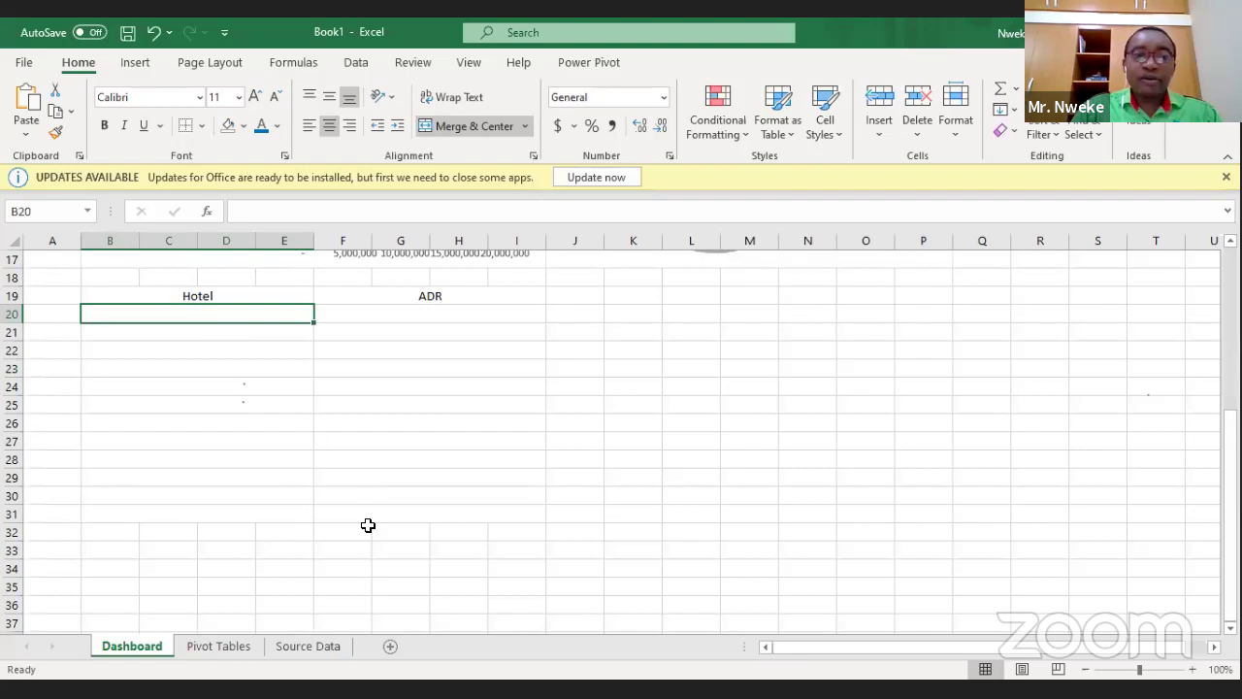
{"action": "type", "text": "="}
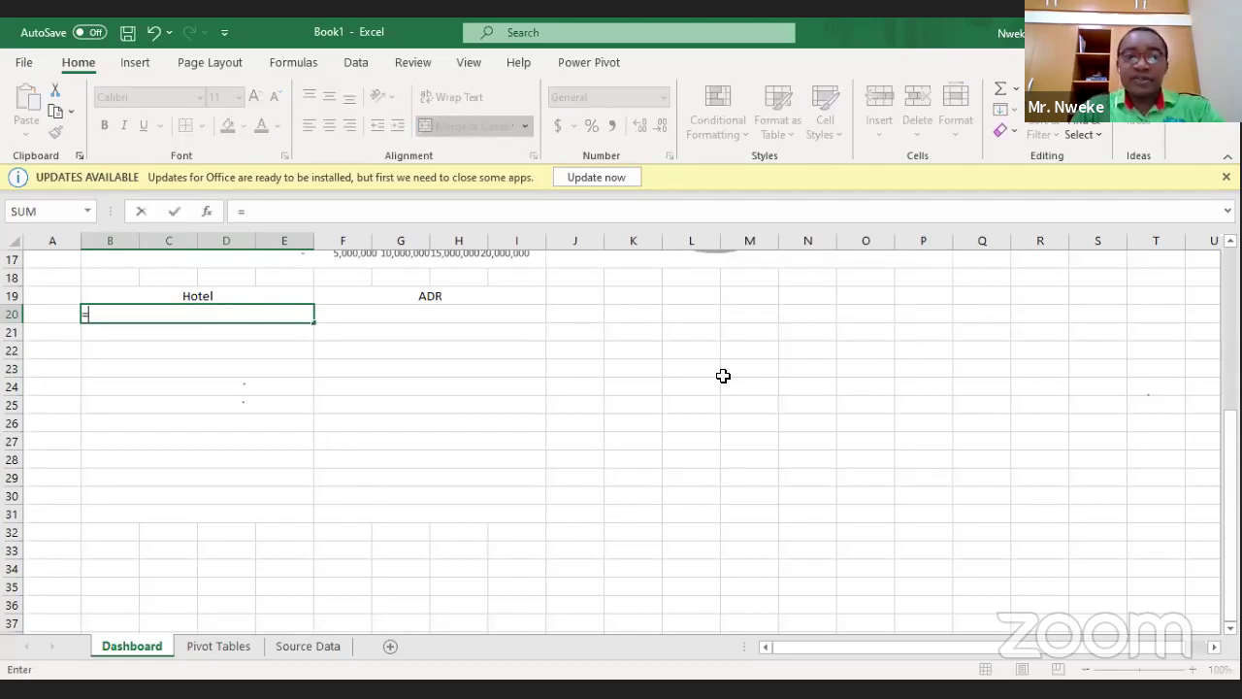
{"action": "left_click", "coordinate": [216, 646]}
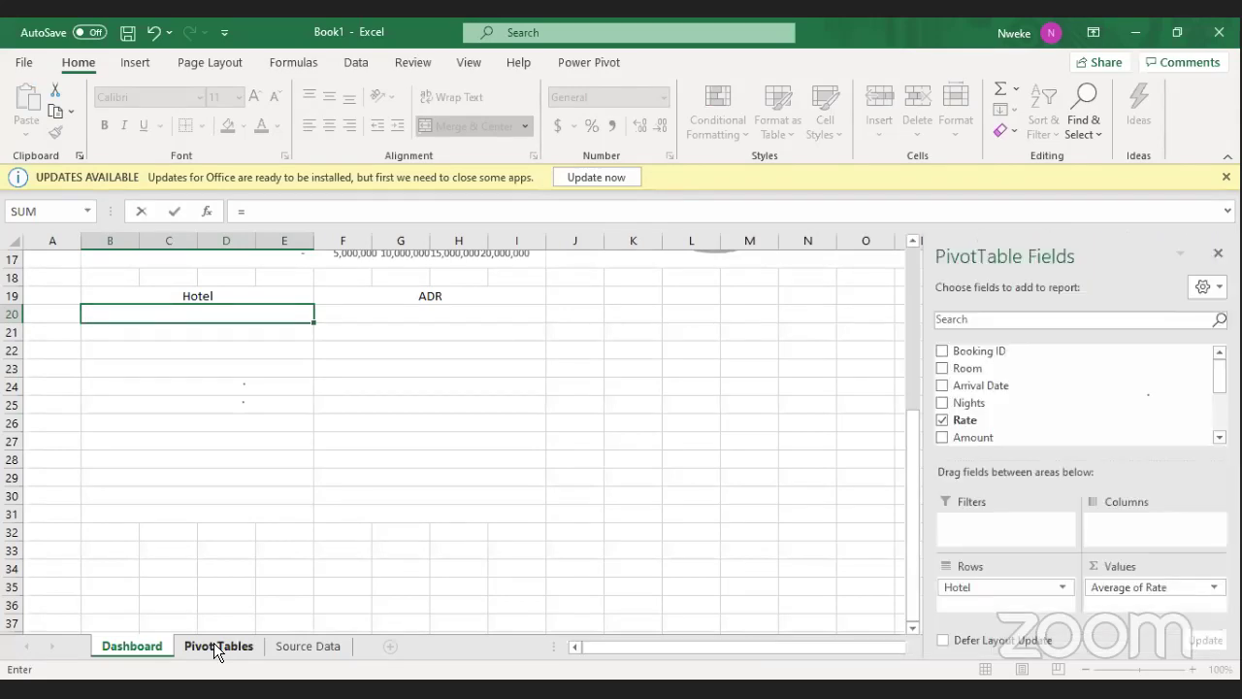
{"action": "left_click", "coordinate": [104, 369]}
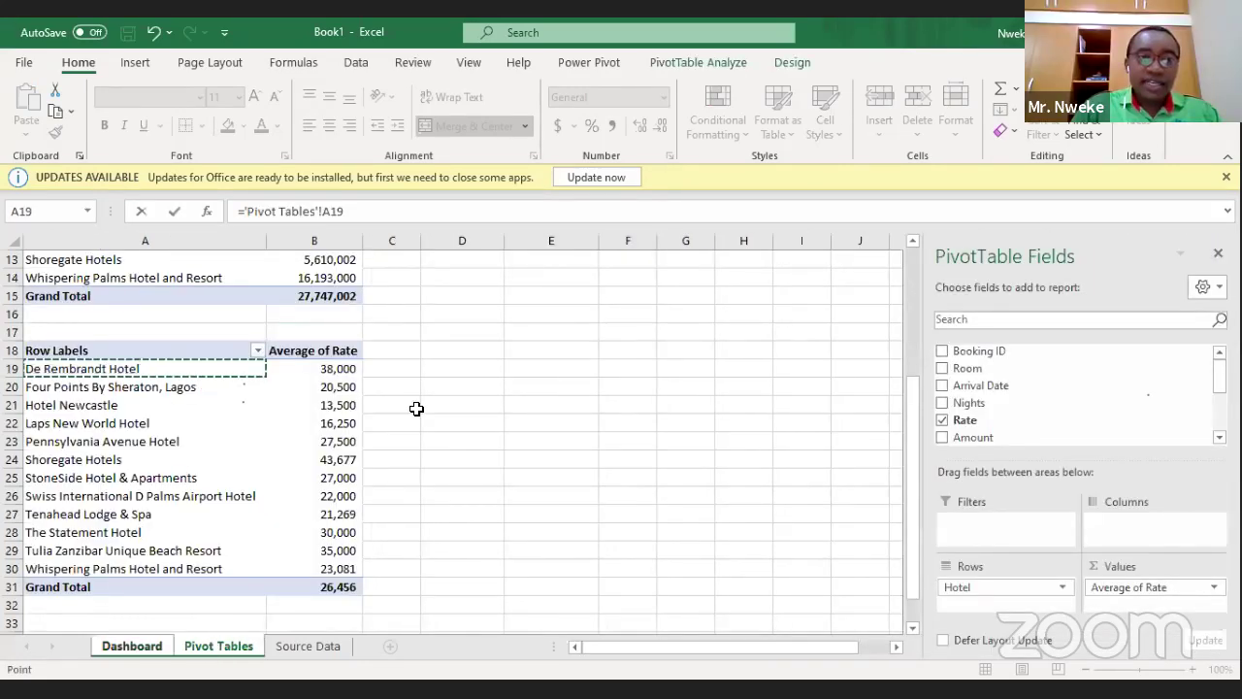
{"action": "key", "text": "Return"}
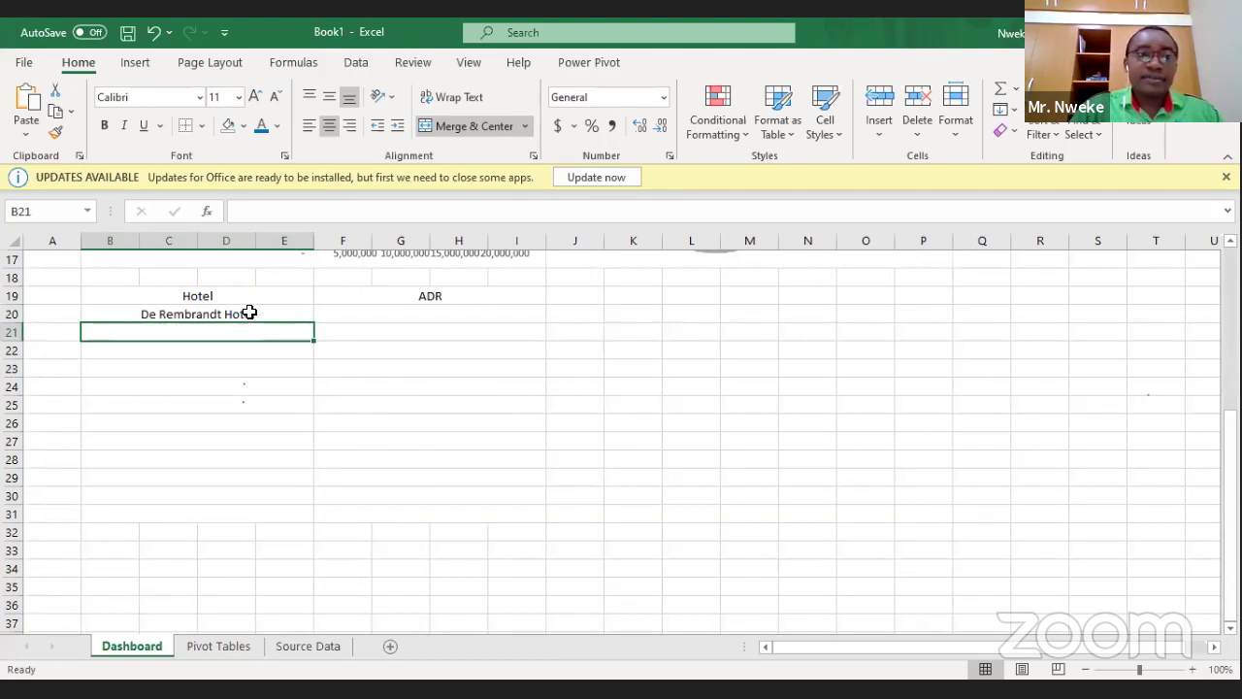
{"action": "left_click", "coordinate": [249, 311]}
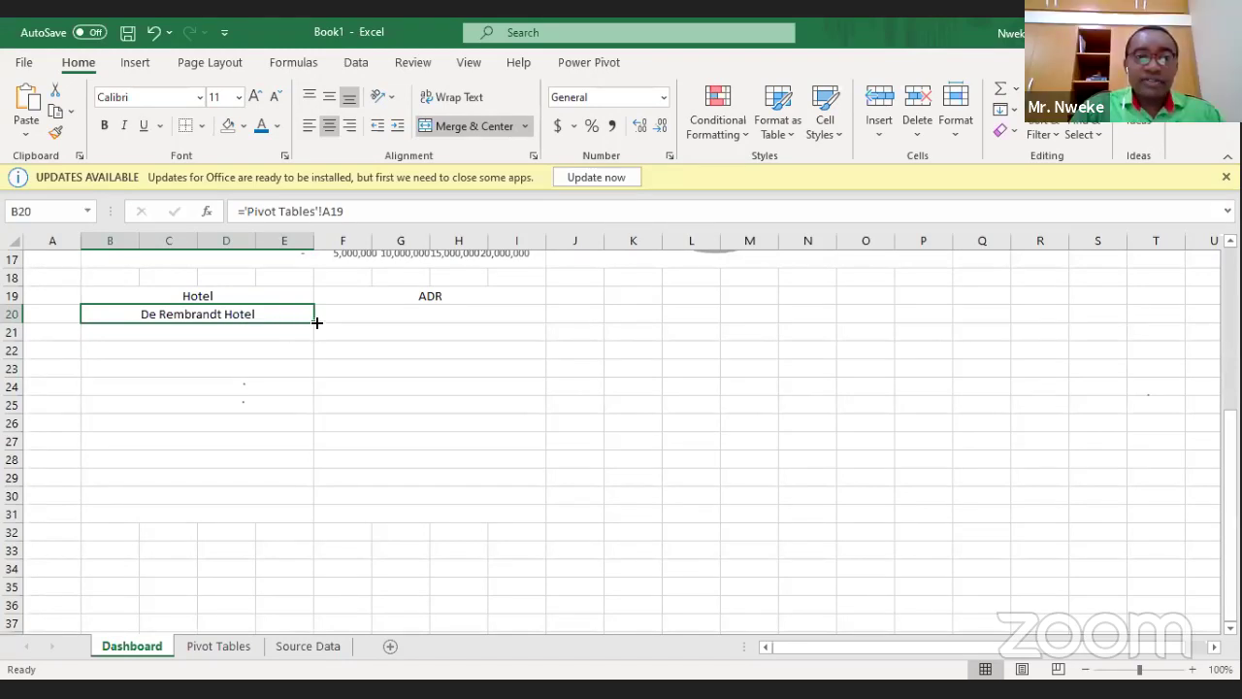
{"action": "left_click_drag", "start_coordinate": [314, 322], "coordinate": [314, 512]}
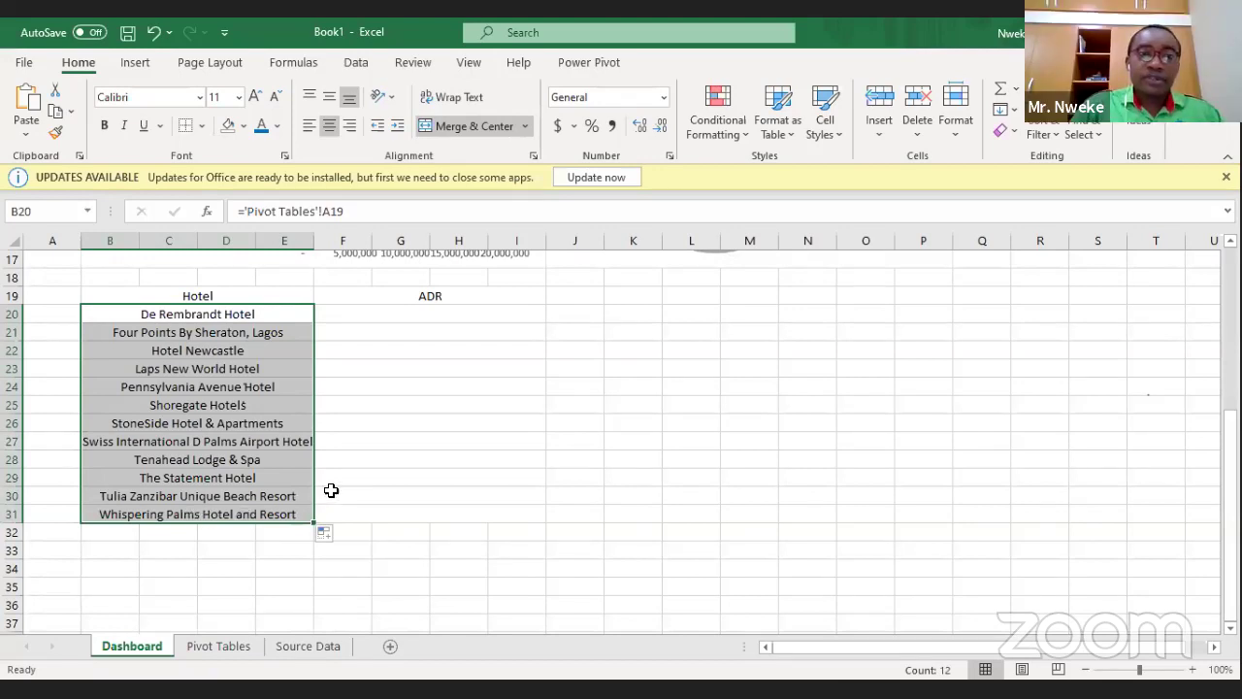
Link F20 under ADR to De Rembrandt Hotel's Average of Rate in cell B19 of the Pivot Tables sheet.
{"action": "left_click", "coordinate": [389, 312]}
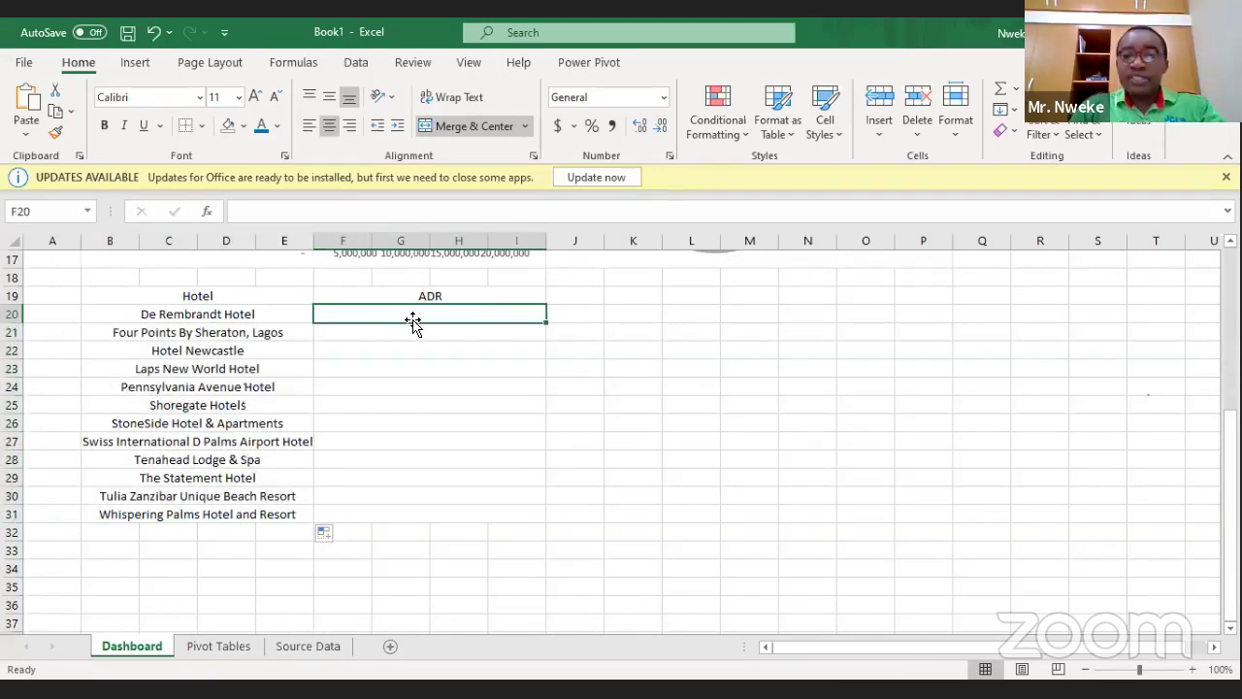
{"action": "type", "text": "="}
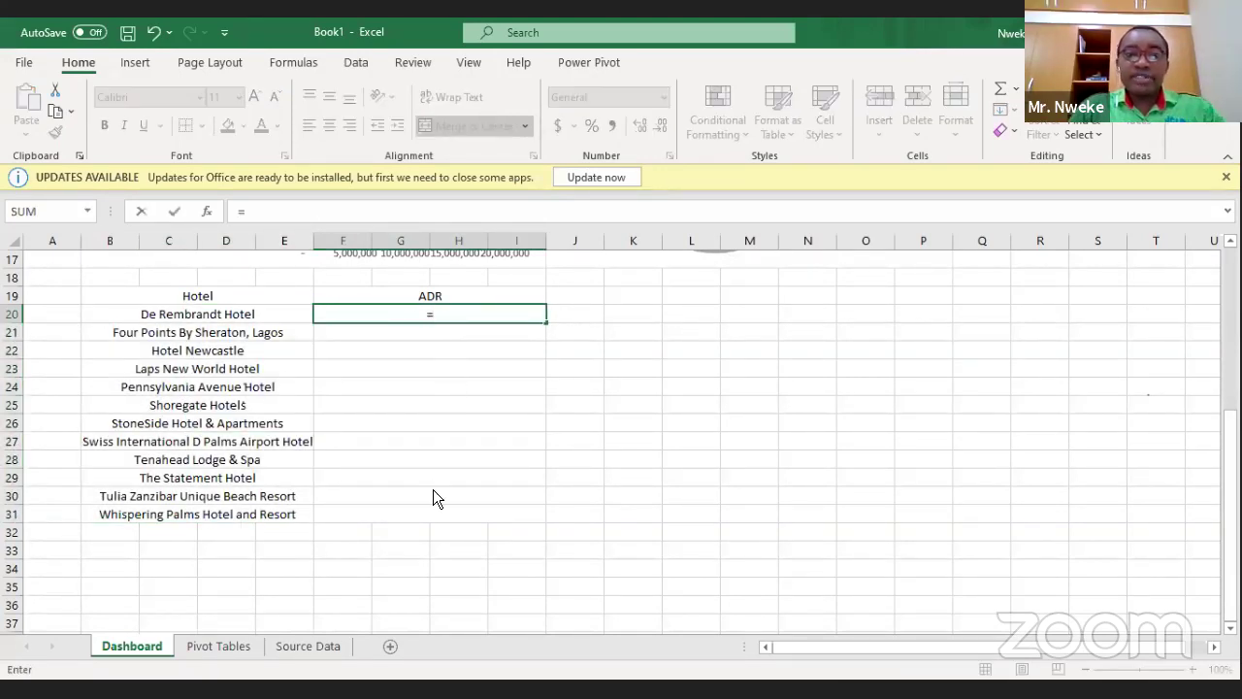
{"action": "left_click", "coordinate": [219, 645]}
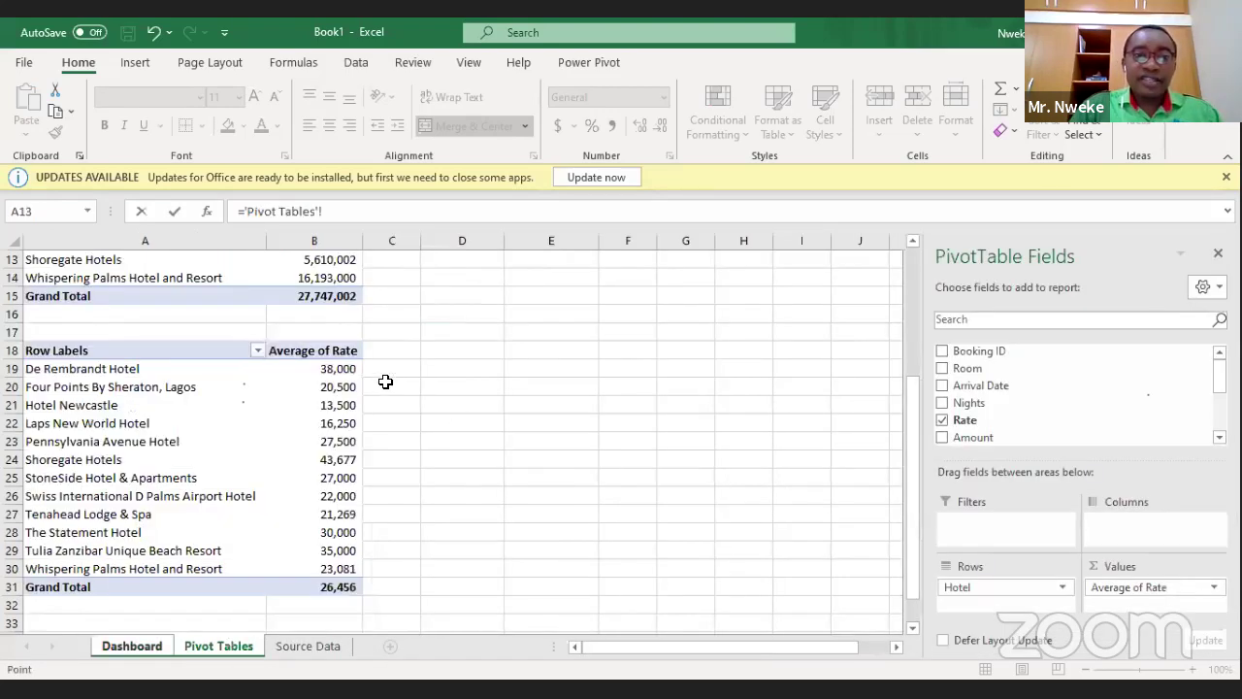
{"action": "left_click", "coordinate": [335, 368]}
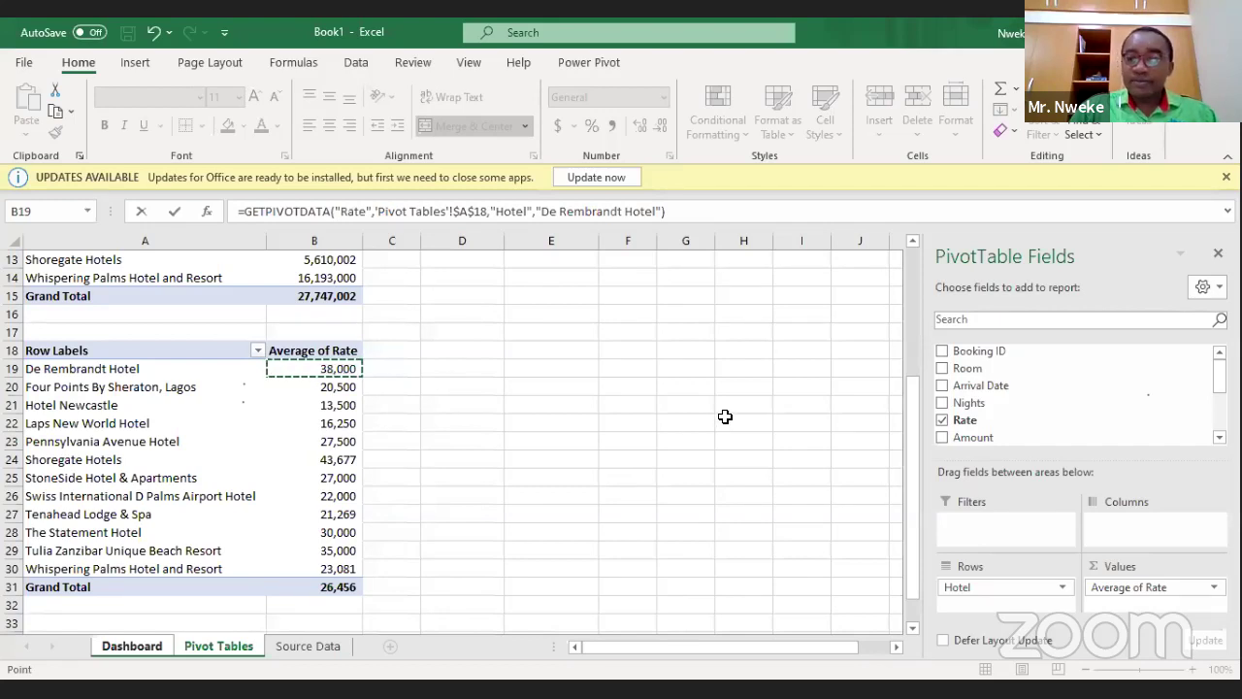
{"action": "key", "text": "ctrl+Page_Up"}
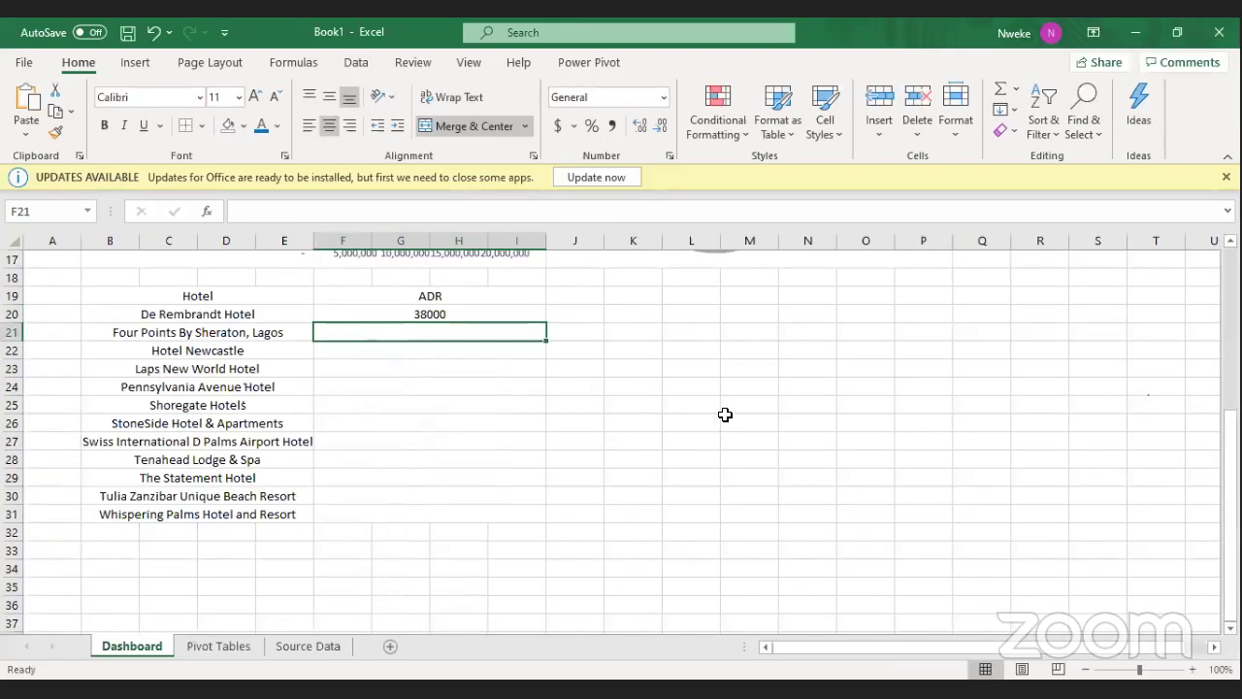
Replace the hard-coded "De Rembrandt Hotel" in F20's GETPIVOTDATA formula with B20 and fill the formula down through row 31.
{"action": "left_click", "coordinate": [455, 315]}
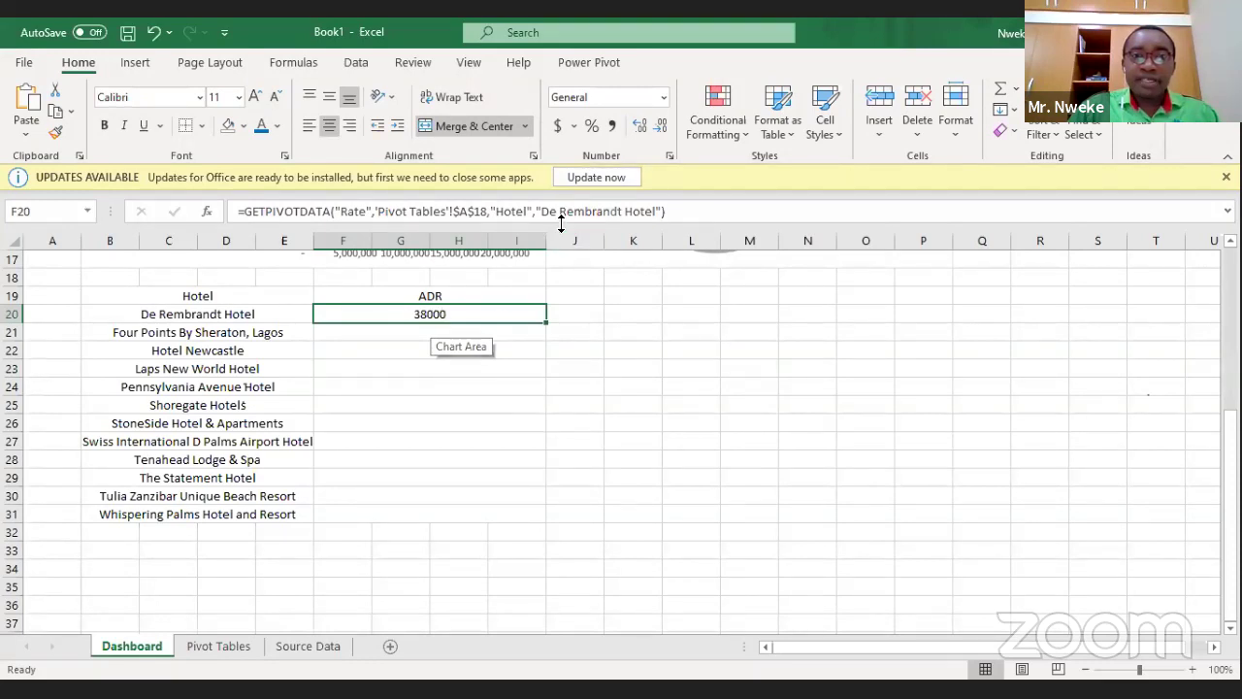
{"action": "left_click_drag", "start_coordinate": [537, 211], "coordinate": [657, 215]}
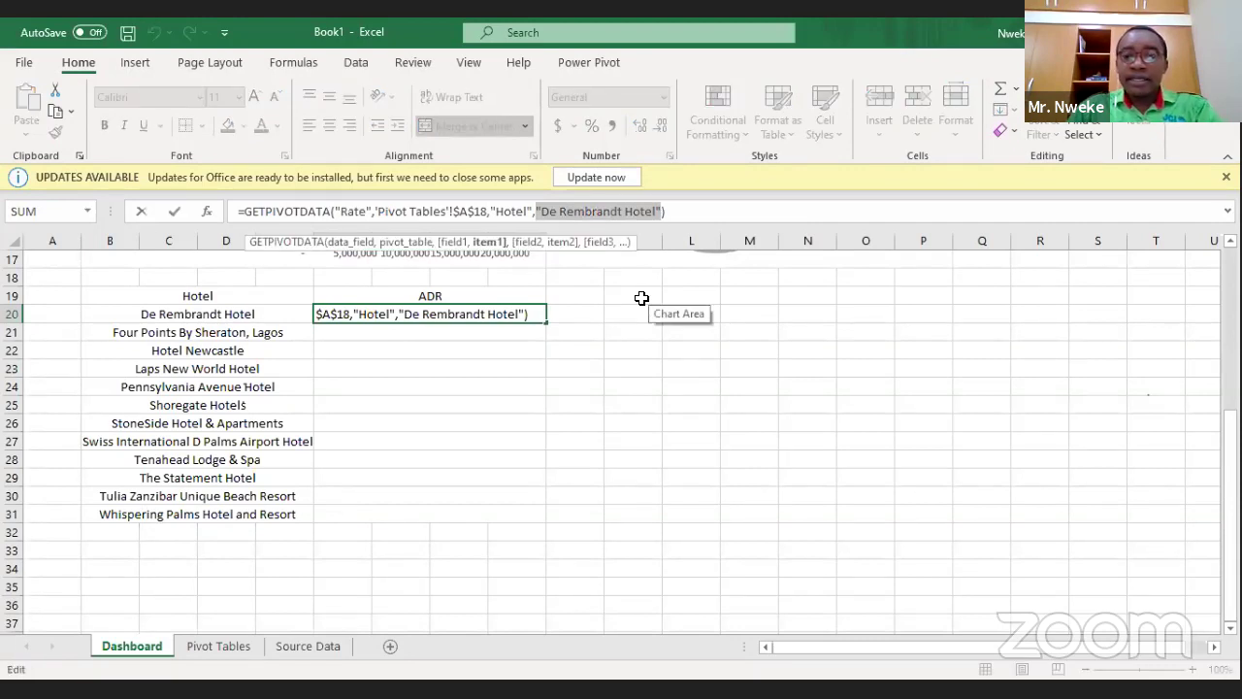
{"action": "key", "text": "BackSpace"}
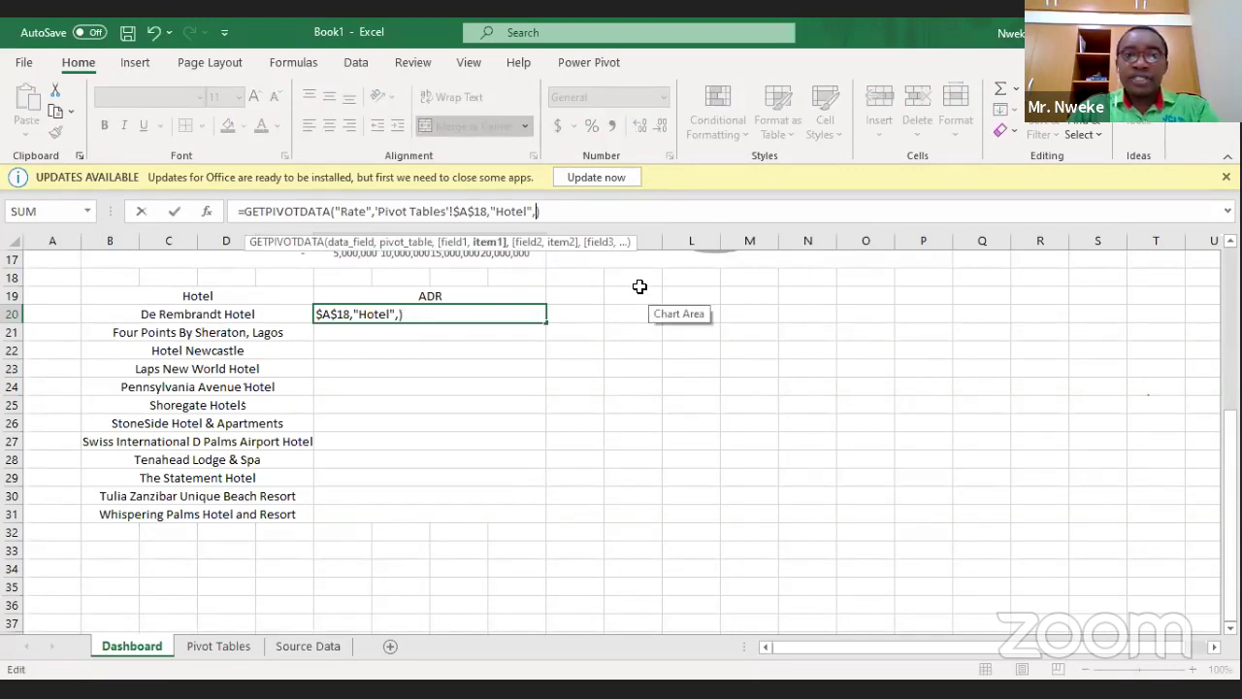
{"action": "left_click", "coordinate": [247, 313]}
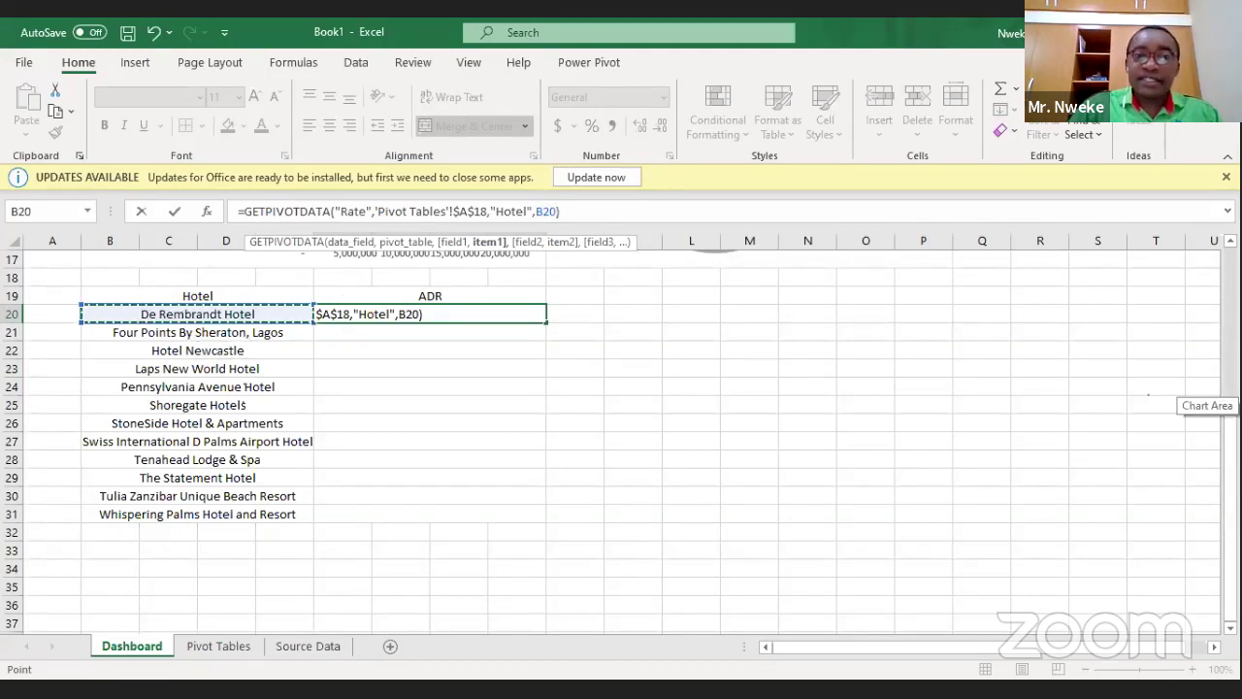
{"action": "key", "text": "Return"}
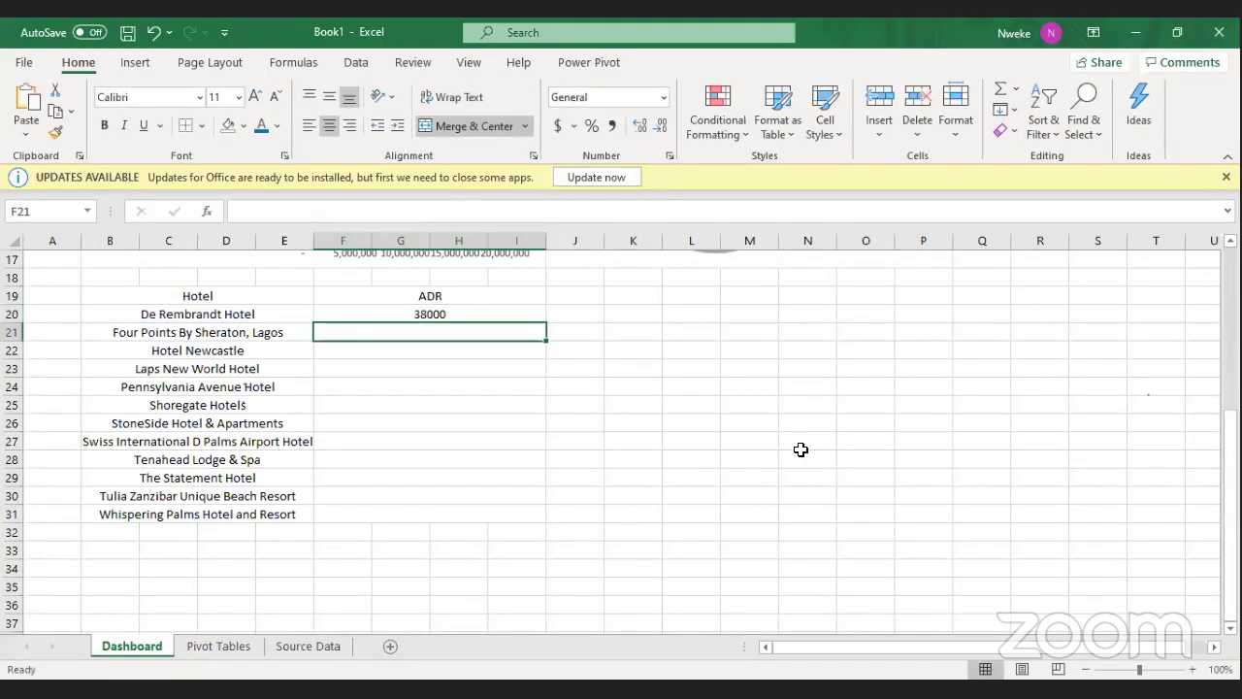
{"action": "left_click", "coordinate": [453, 312]}
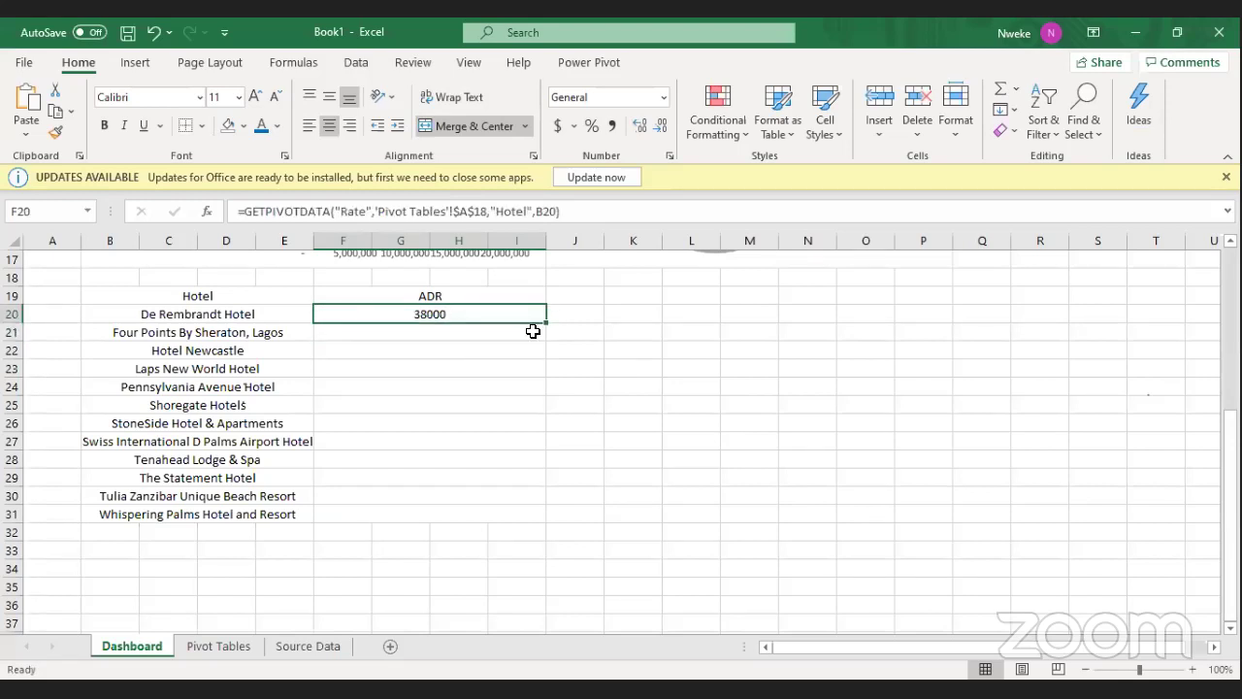
{"action": "left_click_drag", "start_coordinate": [547, 322], "coordinate": [563, 526]}
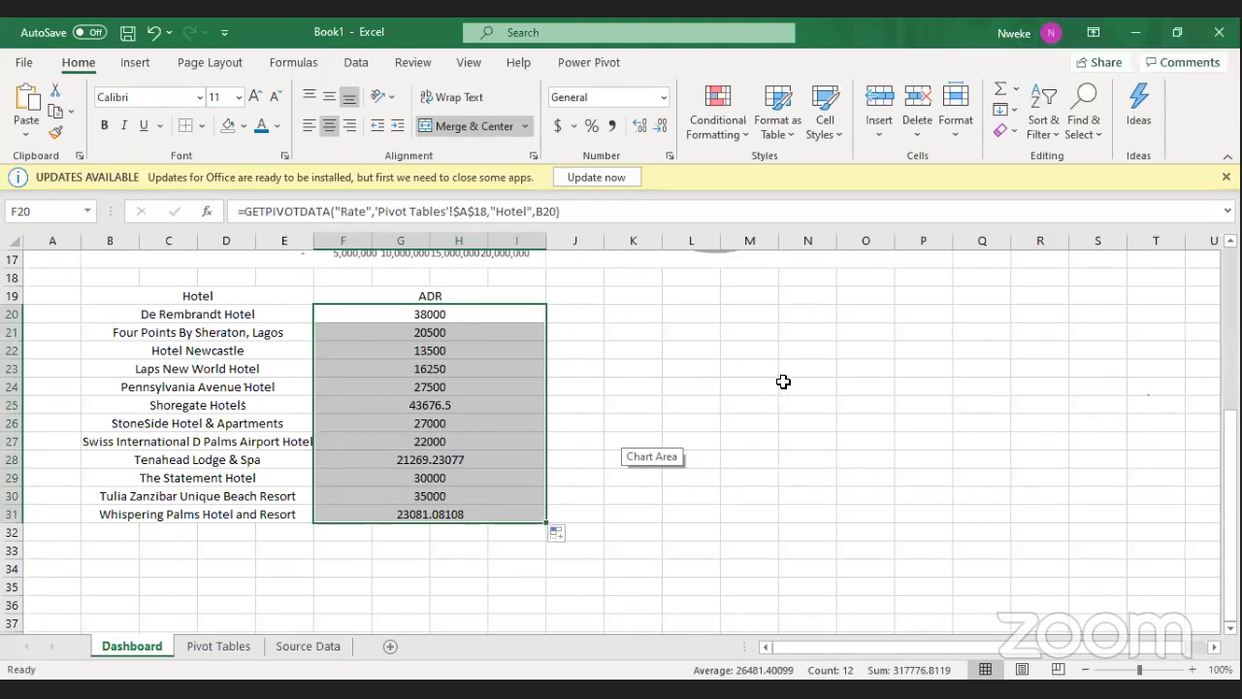
Left-align the hotel names in B20:E31.
{"action": "left_click_drag", "start_coordinate": [201, 314], "coordinate": [222, 514]}
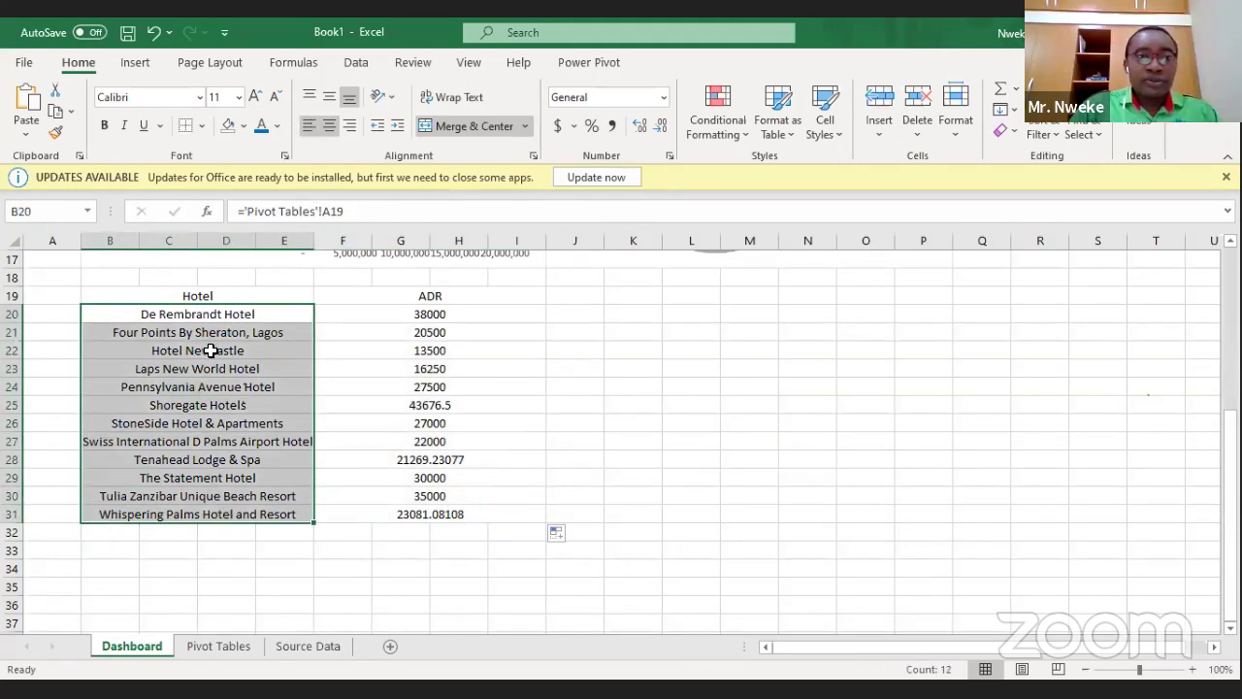
{"action": "key", "text": "alt+h"}
{"action": "key", "text": "a"}
{"action": "key", "text": "l"}
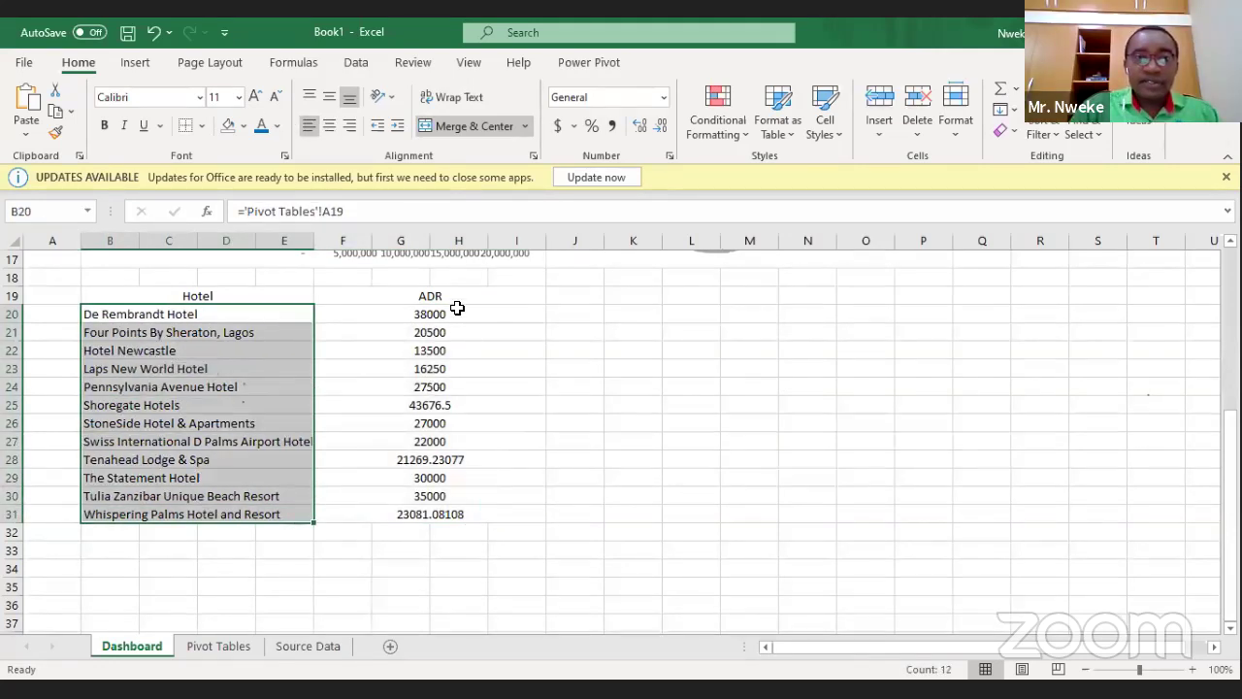
Format the ADR values in F20:I31 with thousands separators and no decimal places.
{"action": "left_click_drag", "start_coordinate": [460, 311], "coordinate": [474, 512]}
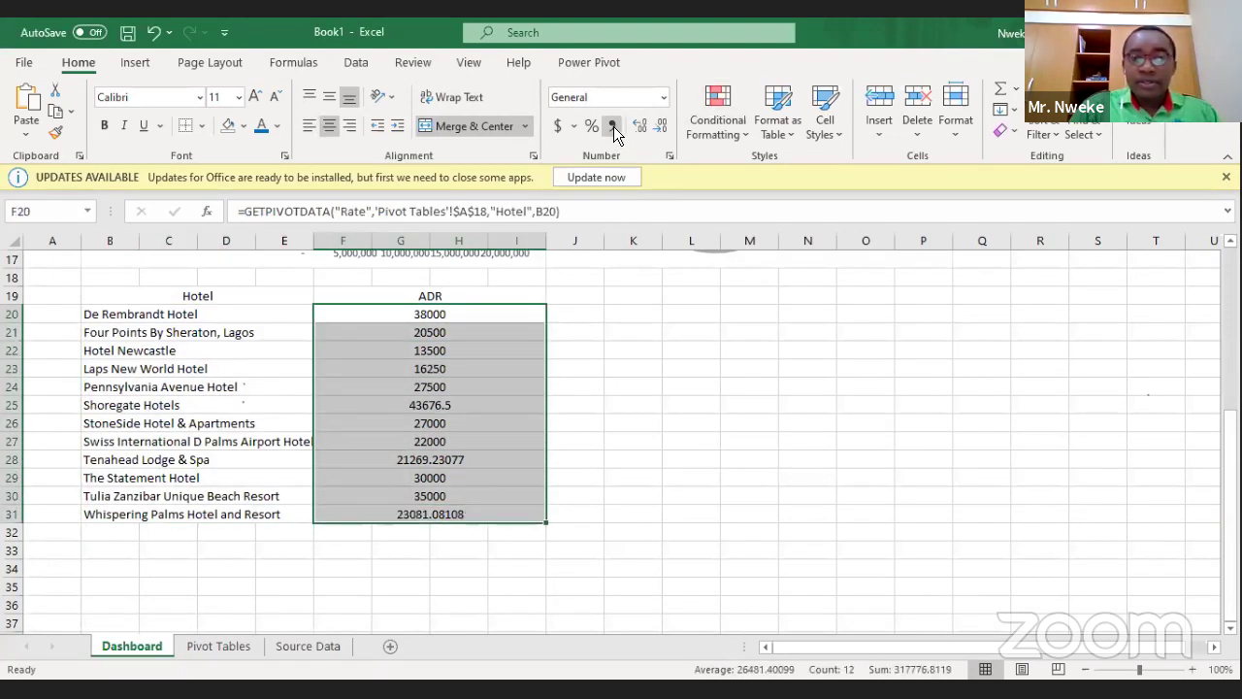
{"action": "left_click", "coordinate": [613, 126]}
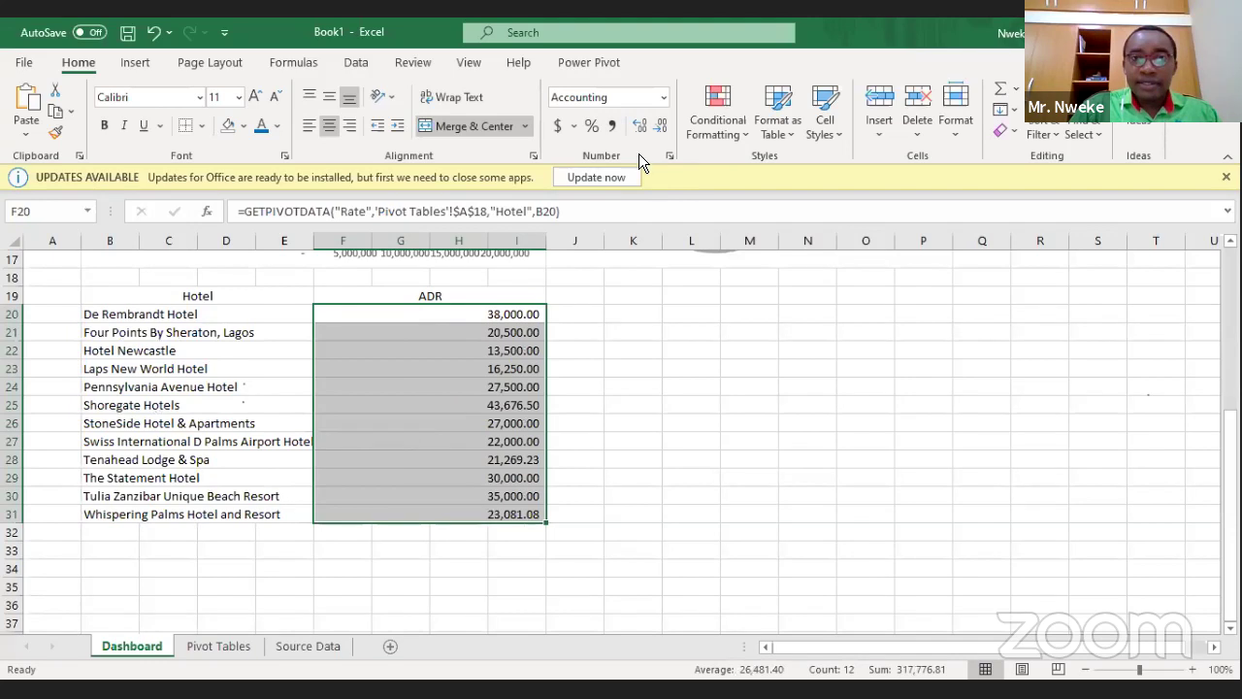
{"action": "left_click", "coordinate": [661, 126]}
{"action": "left_click", "coordinate": [661, 126]}
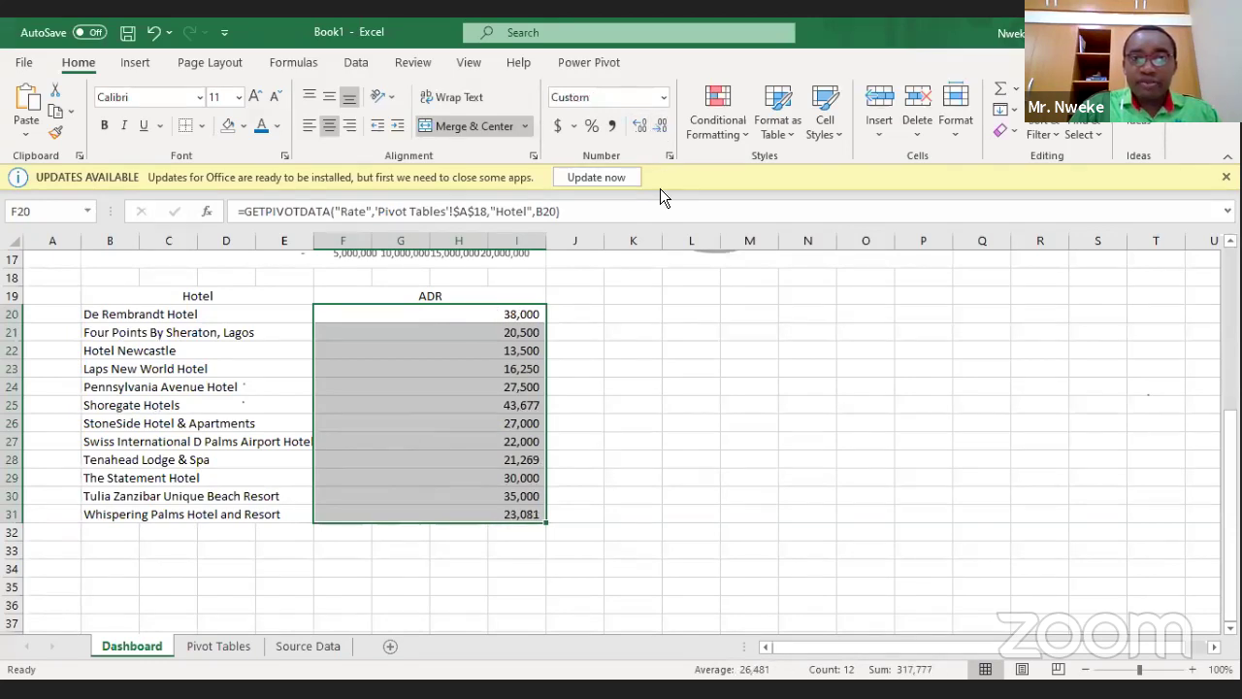
Apply solid-fill magenta data bars to the ADR values in F20:I31 with conditional formatting.
{"action": "left_click", "coordinate": [741, 126]}
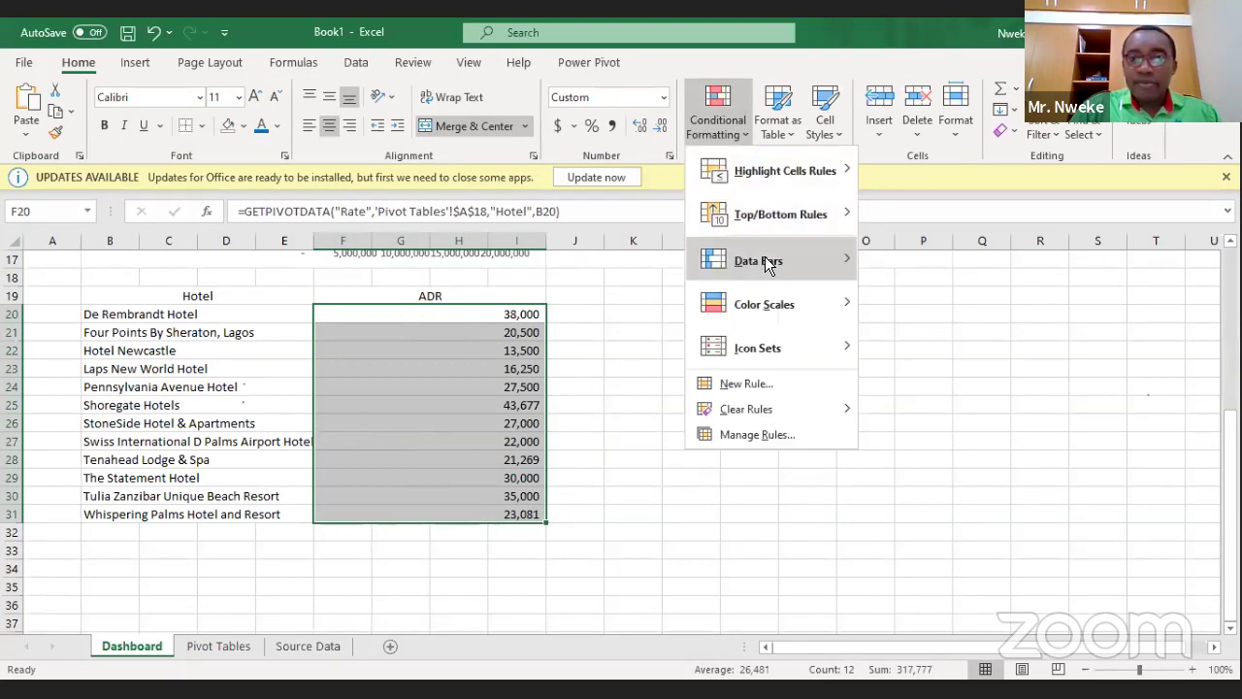
{"action": "mouse_move", "coordinate": [873, 270]}
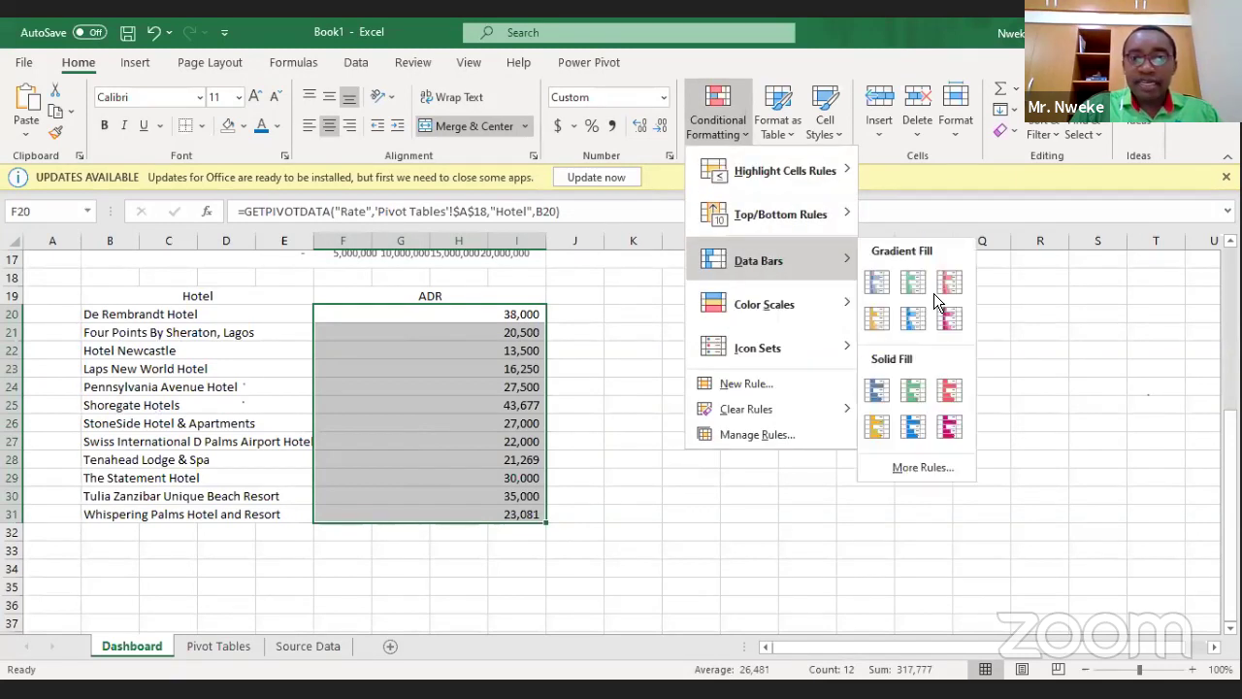
{"action": "left_click", "coordinate": [951, 427]}
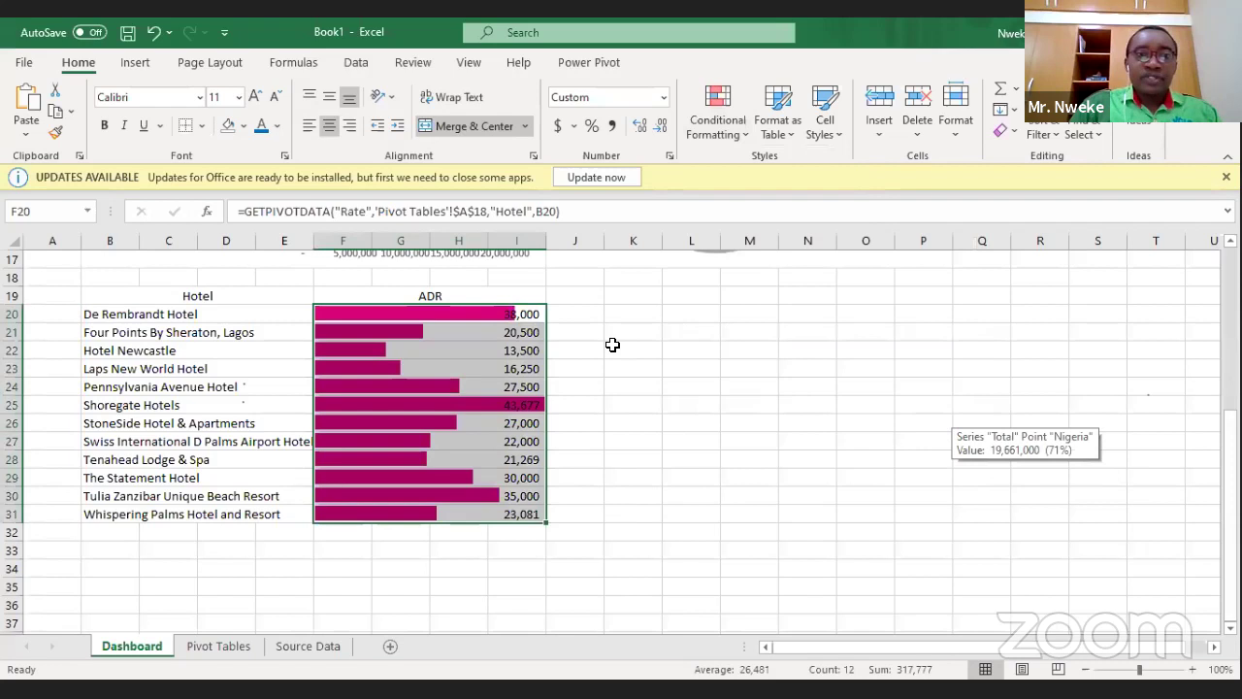
{"action": "left_click", "coordinate": [613, 344]}
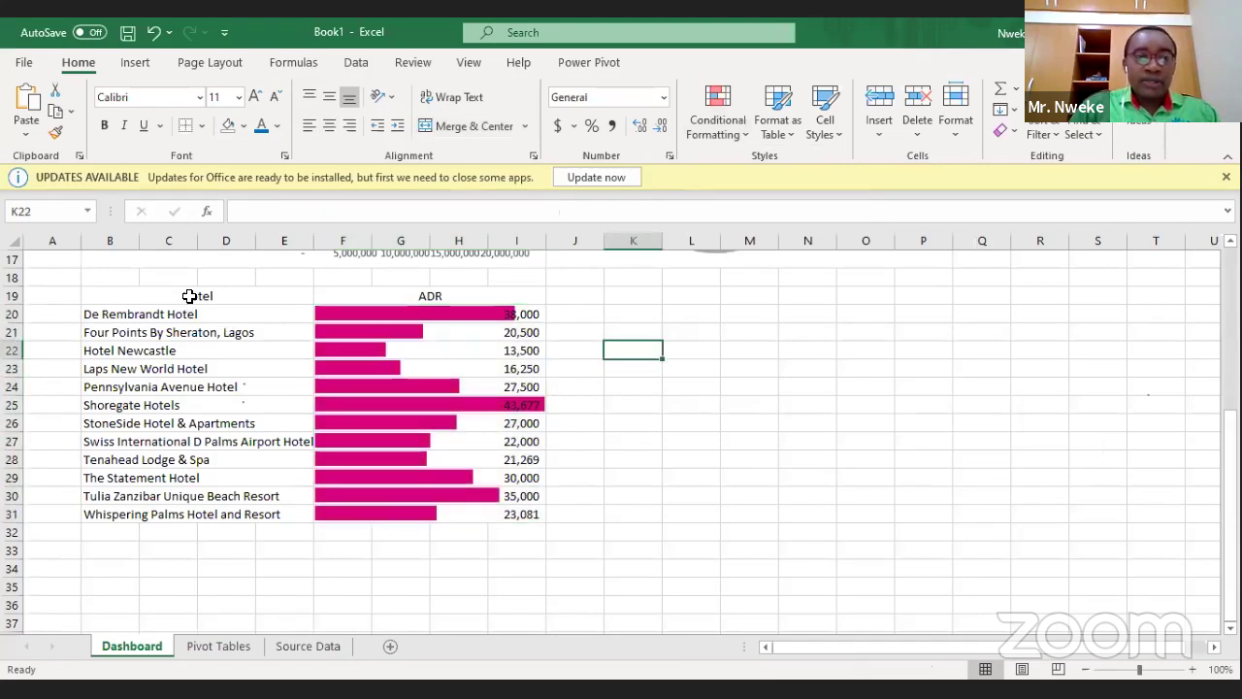
Bold the Hotel and ADR headers in row 19 and enlarge their font to size 14.
{"action": "left_click_drag", "start_coordinate": [189, 296], "coordinate": [402, 297]}
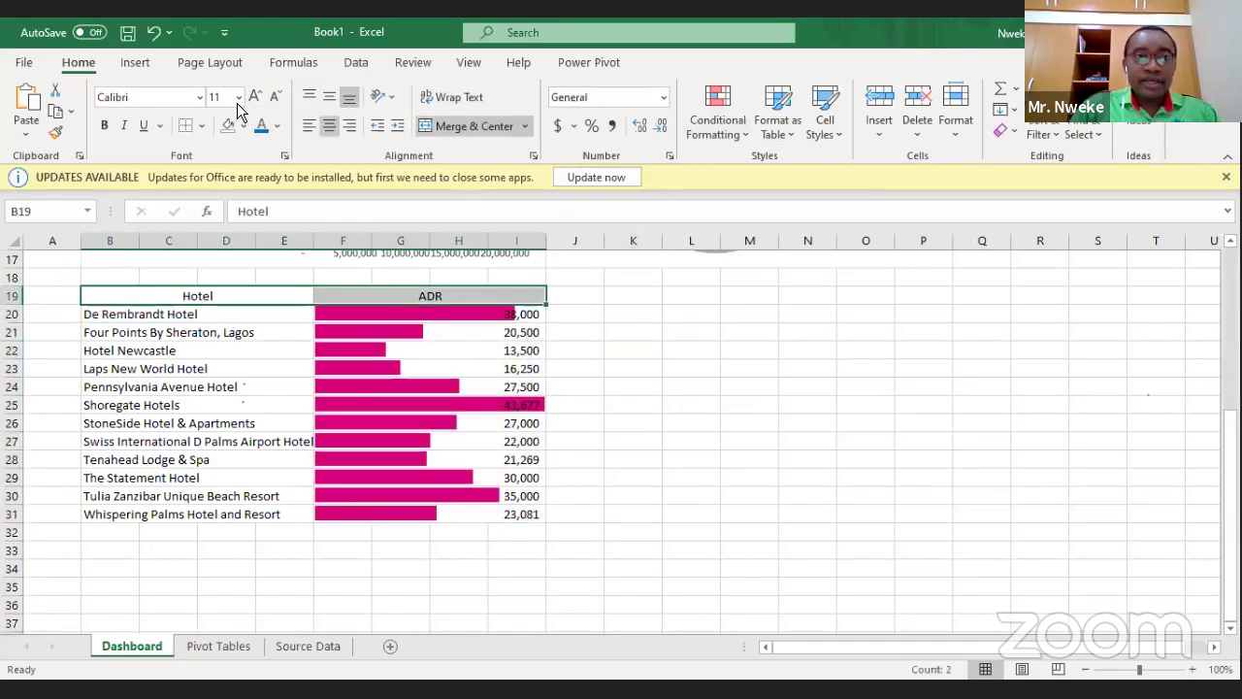
{"action": "key", "text": "ctrl+b"}
{"action": "left_click", "coordinate": [255, 97]}
{"action": "left_click", "coordinate": [254, 98]}
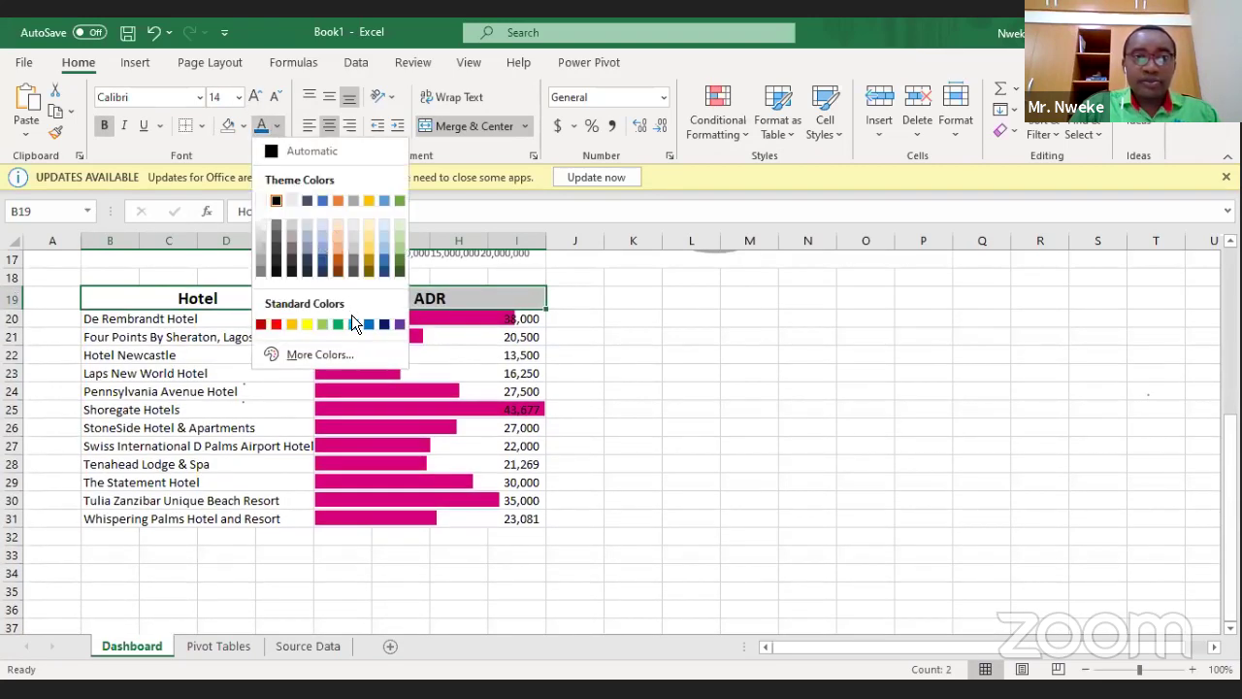
Color the Hotel and ADR header text deep magenta from the standard color palette to match the data bars.
{"action": "left_click", "coordinate": [311, 354]}
{"action": "left_click", "coordinate": [615, 372]}
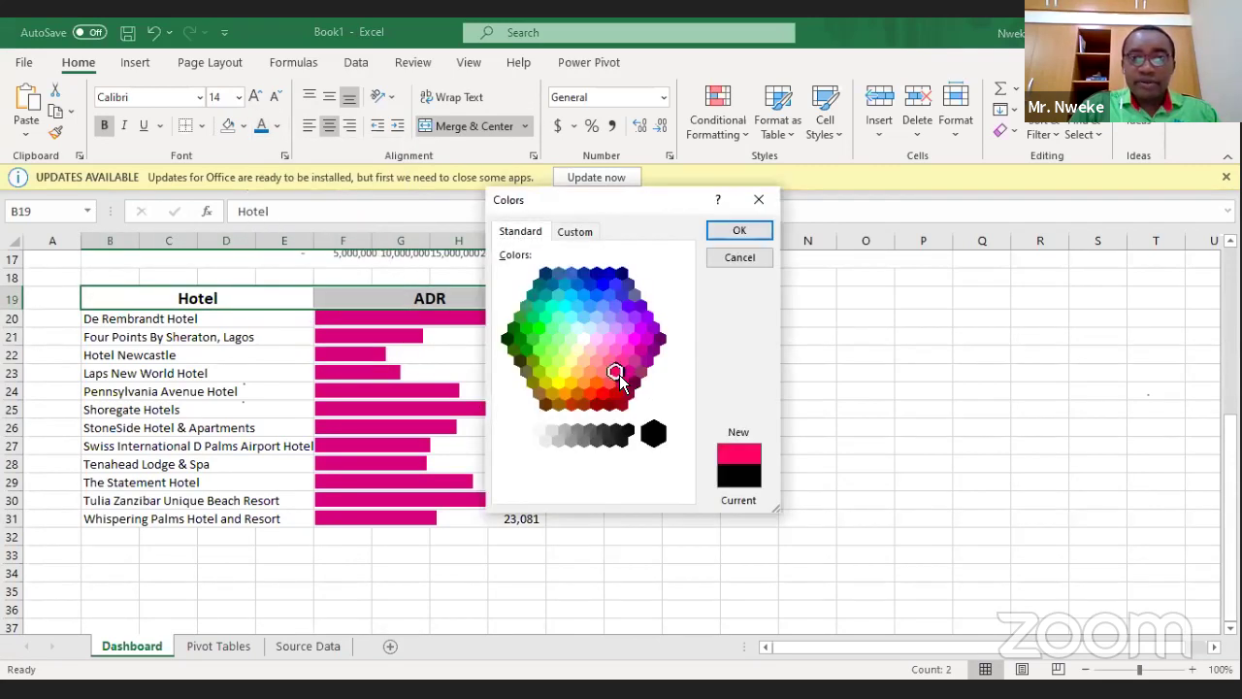
{"action": "left_click", "coordinate": [626, 398]}
{"action": "left_click", "coordinate": [623, 384]}
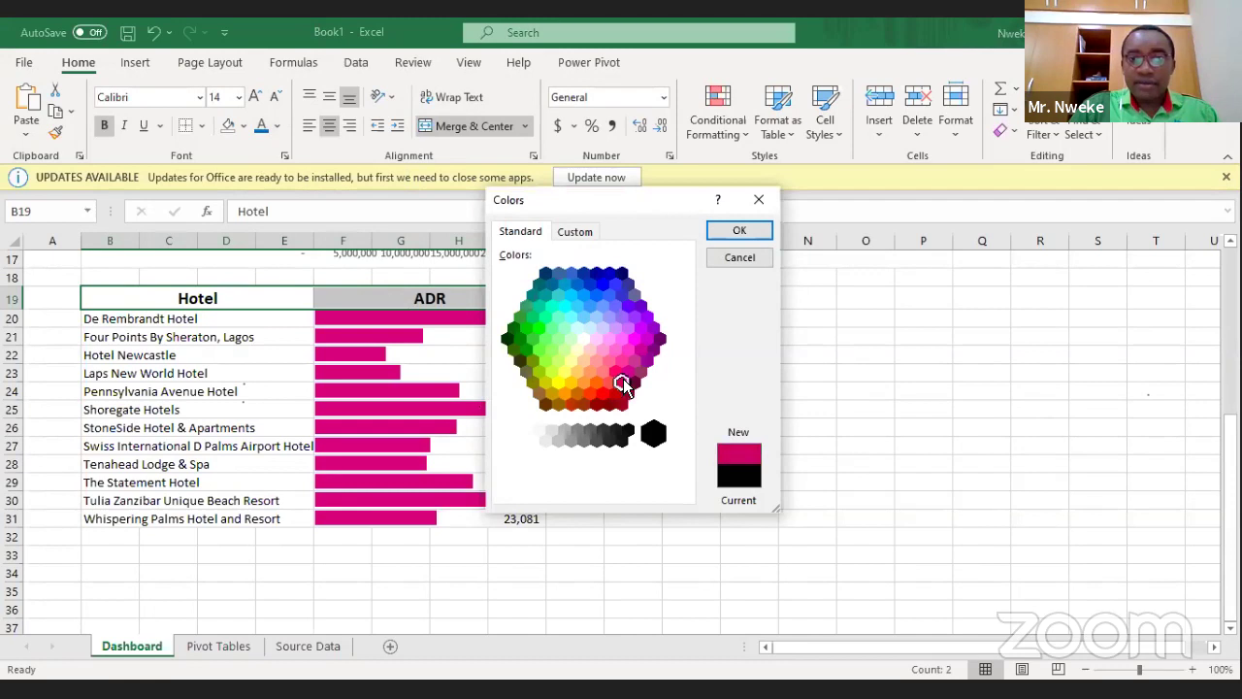
{"action": "left_click", "coordinate": [616, 372]}
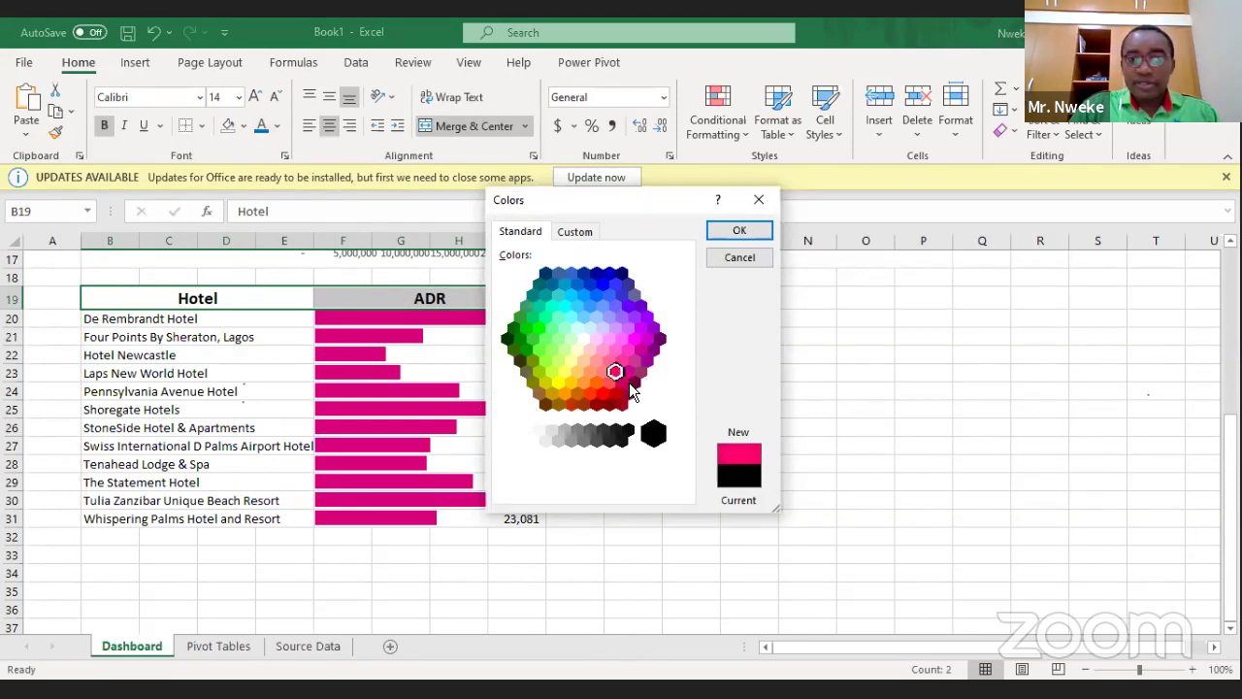
{"action": "left_click", "coordinate": [622, 383]}
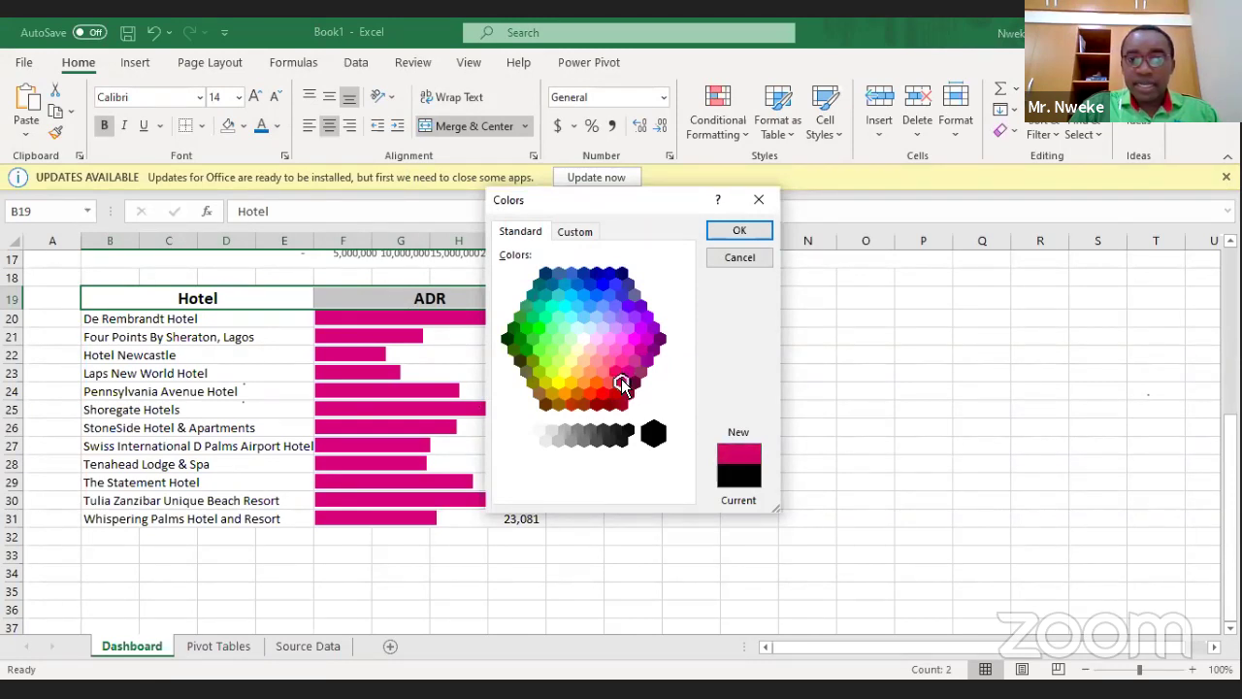
{"action": "left_click", "coordinate": [739, 232]}
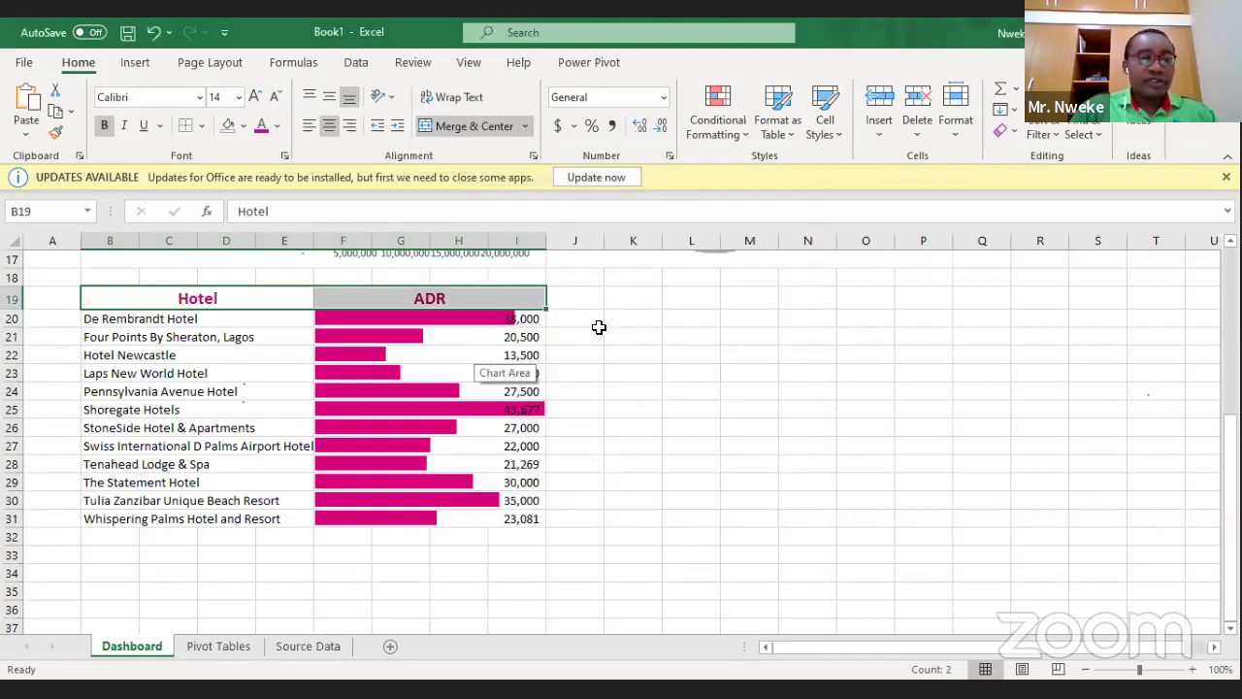
{"action": "left_click", "coordinate": [644, 328]}
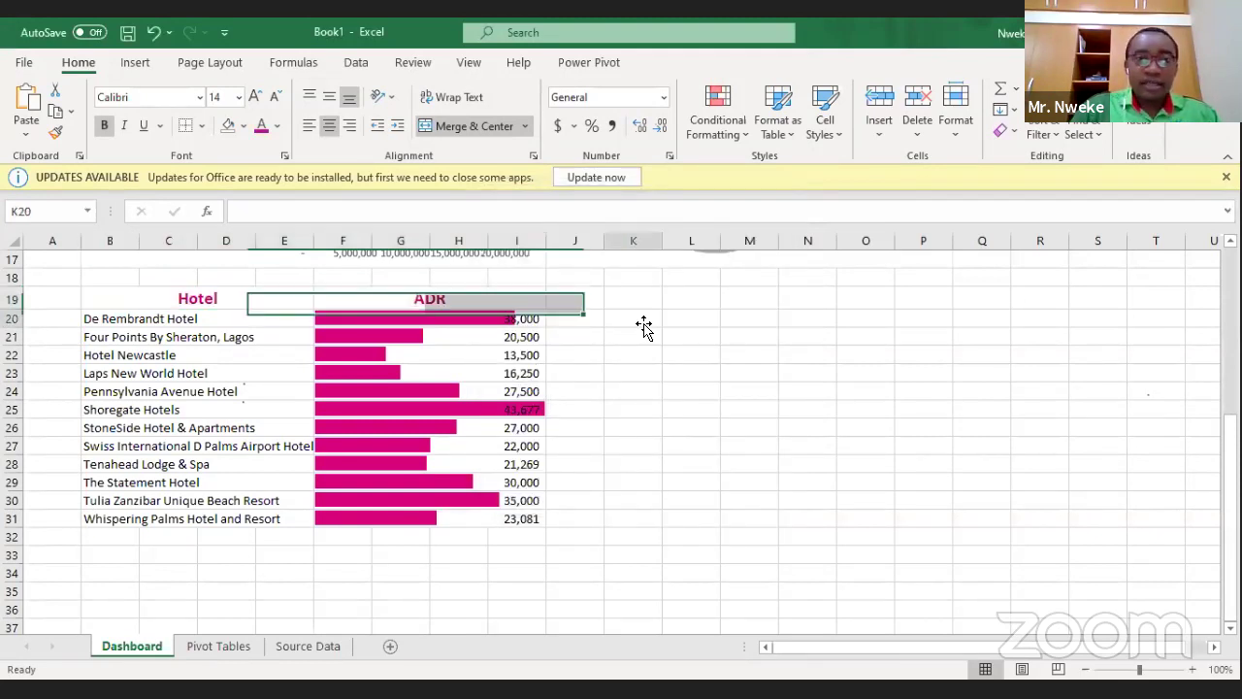
{"action": "left_click", "coordinate": [370, 331]}
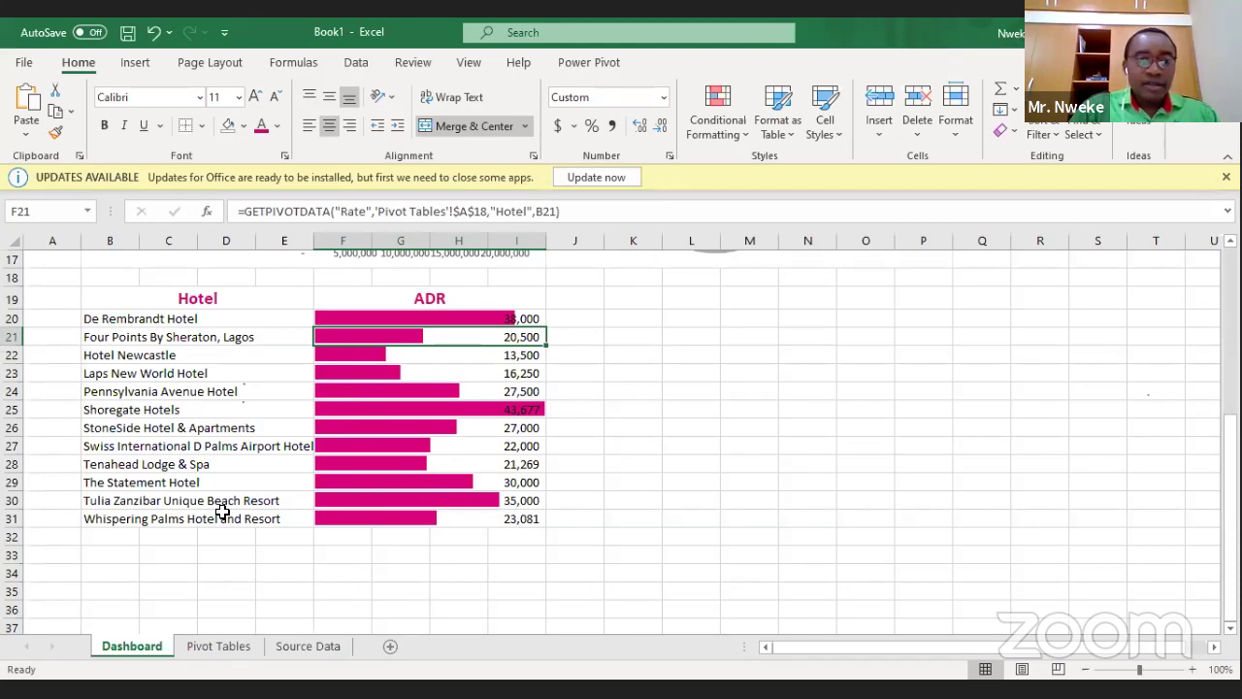
Sort the hotels in the Average of Rate PivotTable in descending order by Average of Rate and return to the Dashboard sheet.
{"action": "left_click", "coordinate": [232, 645]}
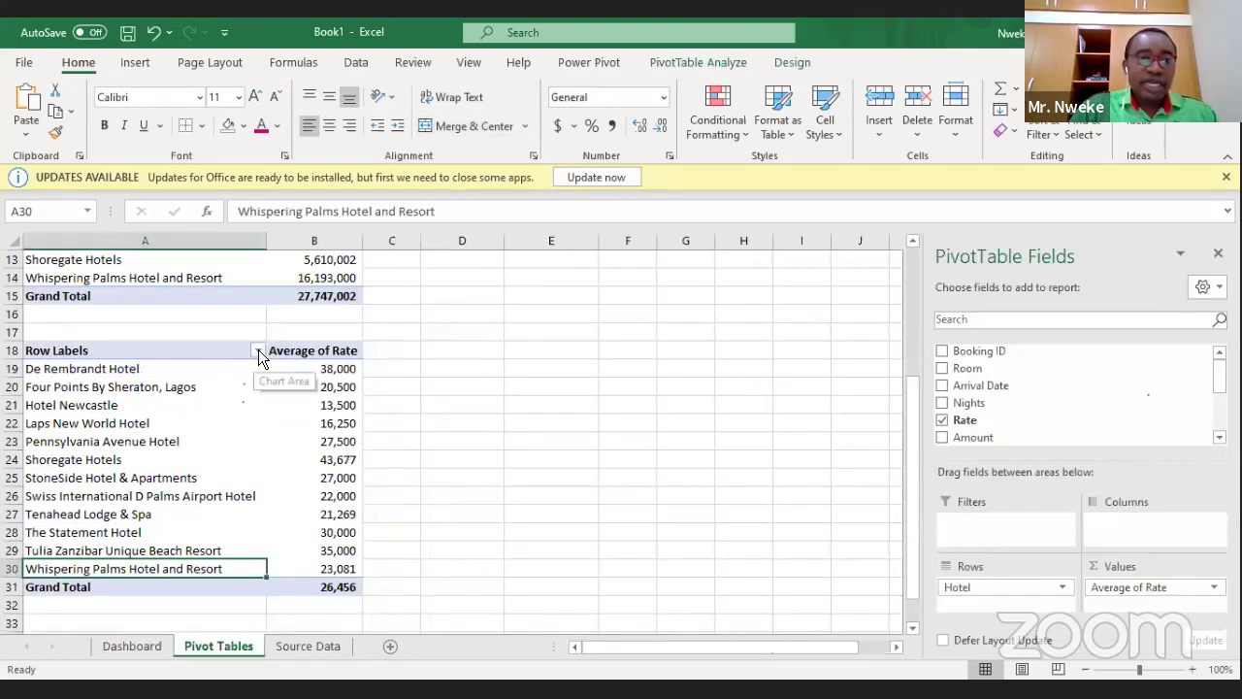
{"action": "left_click", "coordinate": [258, 351]}
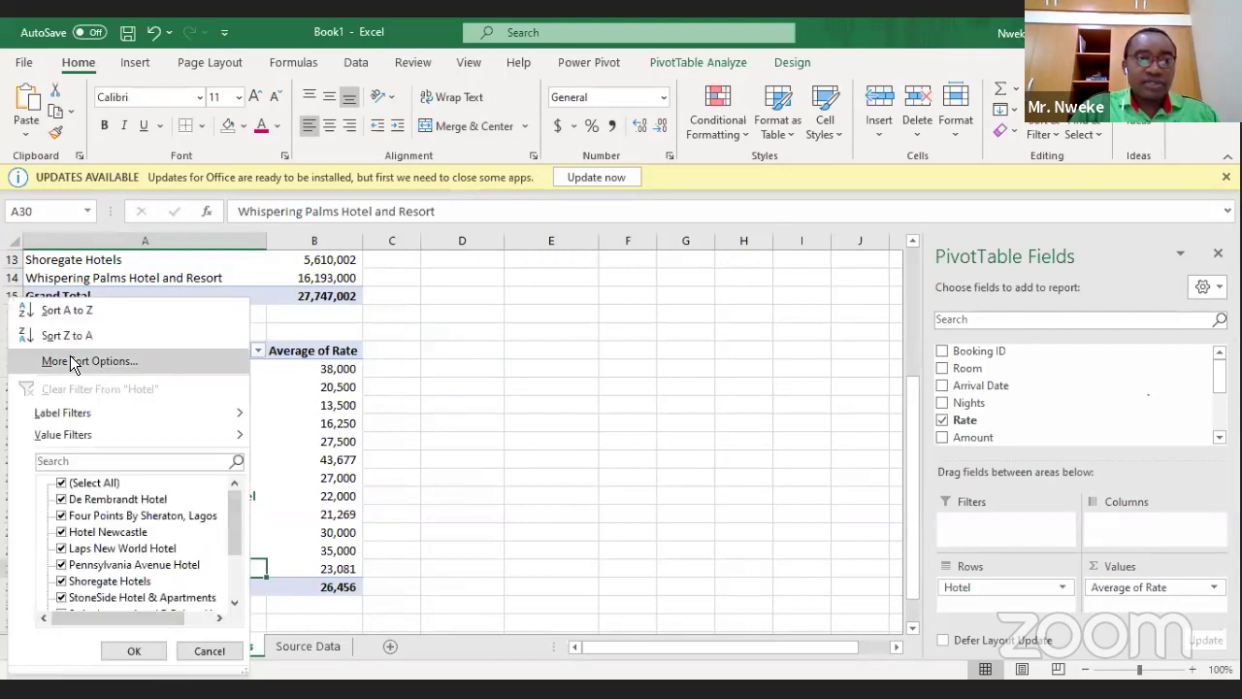
{"action": "left_click", "coordinate": [87, 361]}
{"action": "left_click", "coordinate": [551, 328]}
{"action": "left_click", "coordinate": [569, 347]}
{"action": "left_click", "coordinate": [571, 377]}
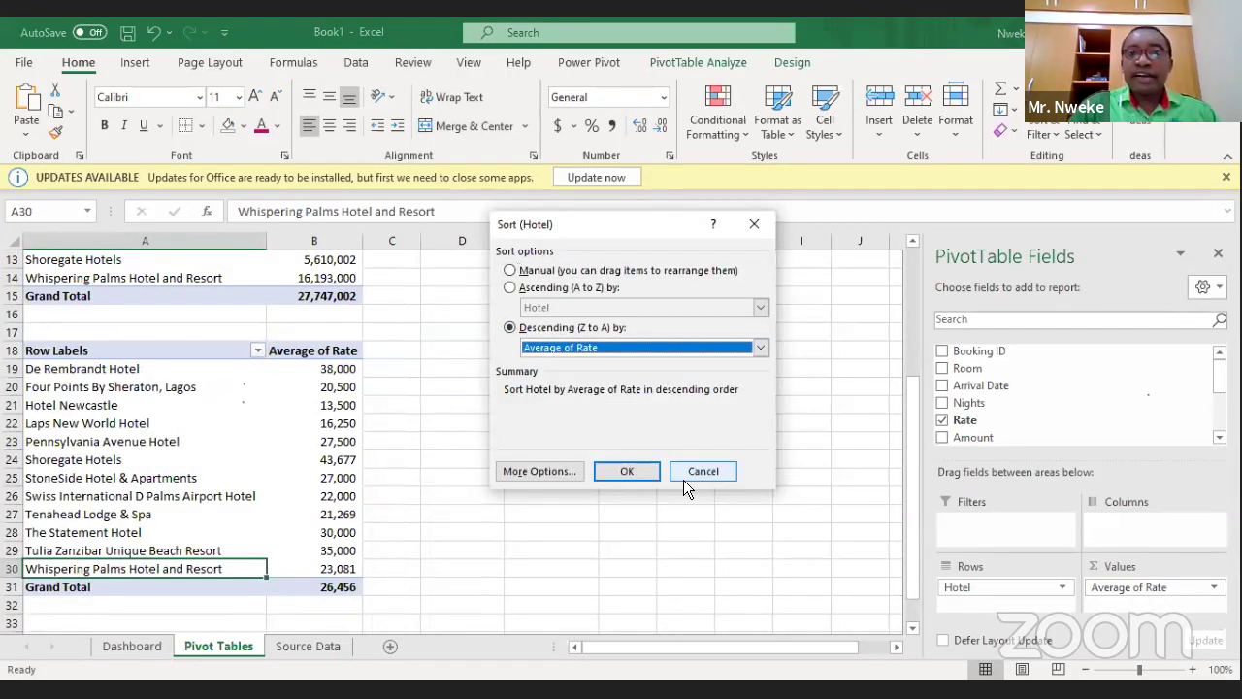
{"action": "left_click", "coordinate": [627, 470]}
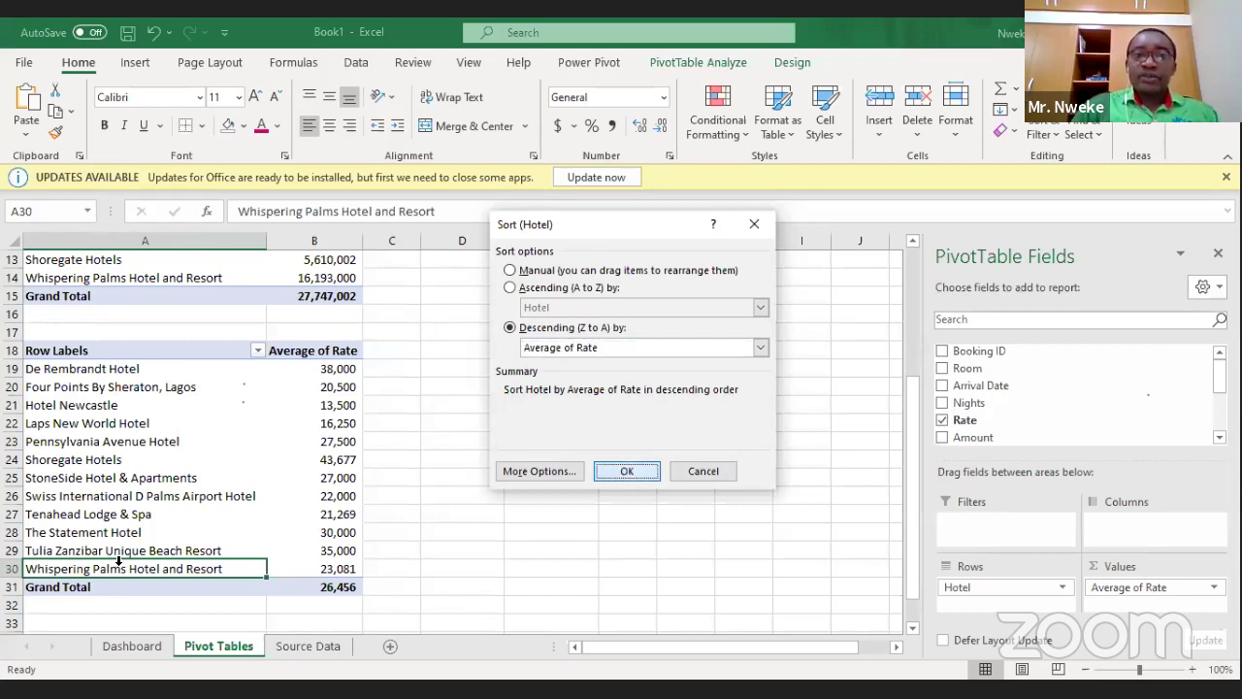
{"action": "key", "text": "Return"}
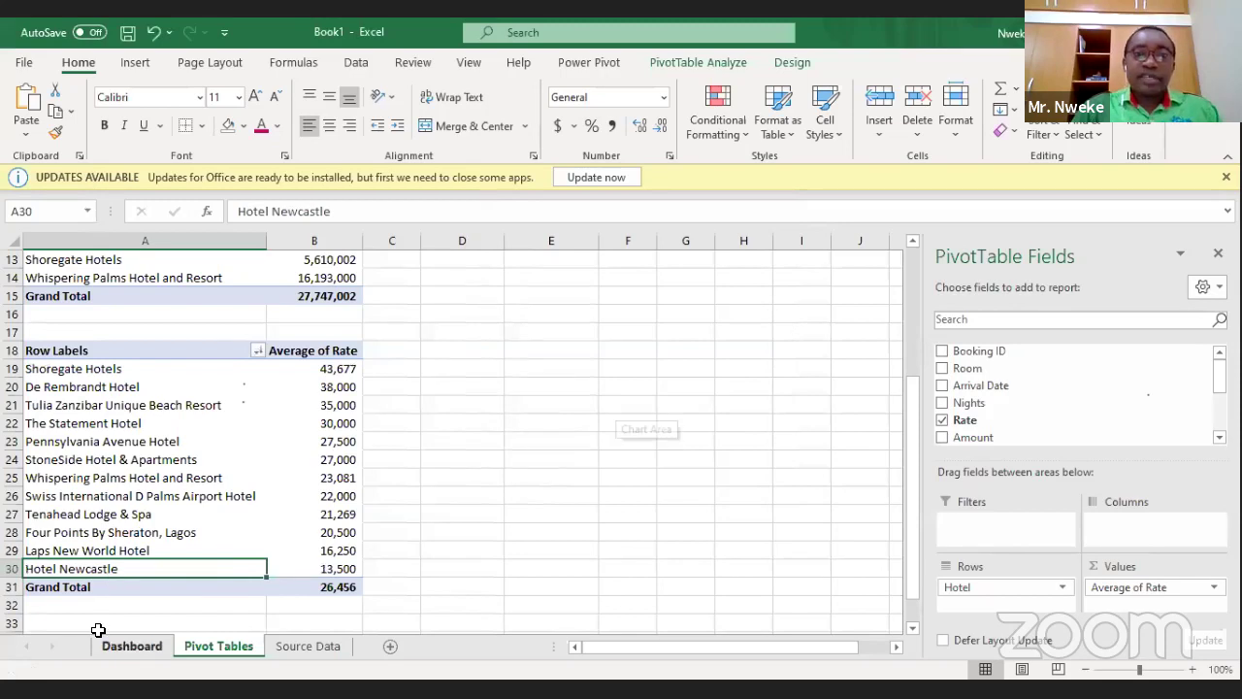
{"action": "left_click", "coordinate": [103, 642]}
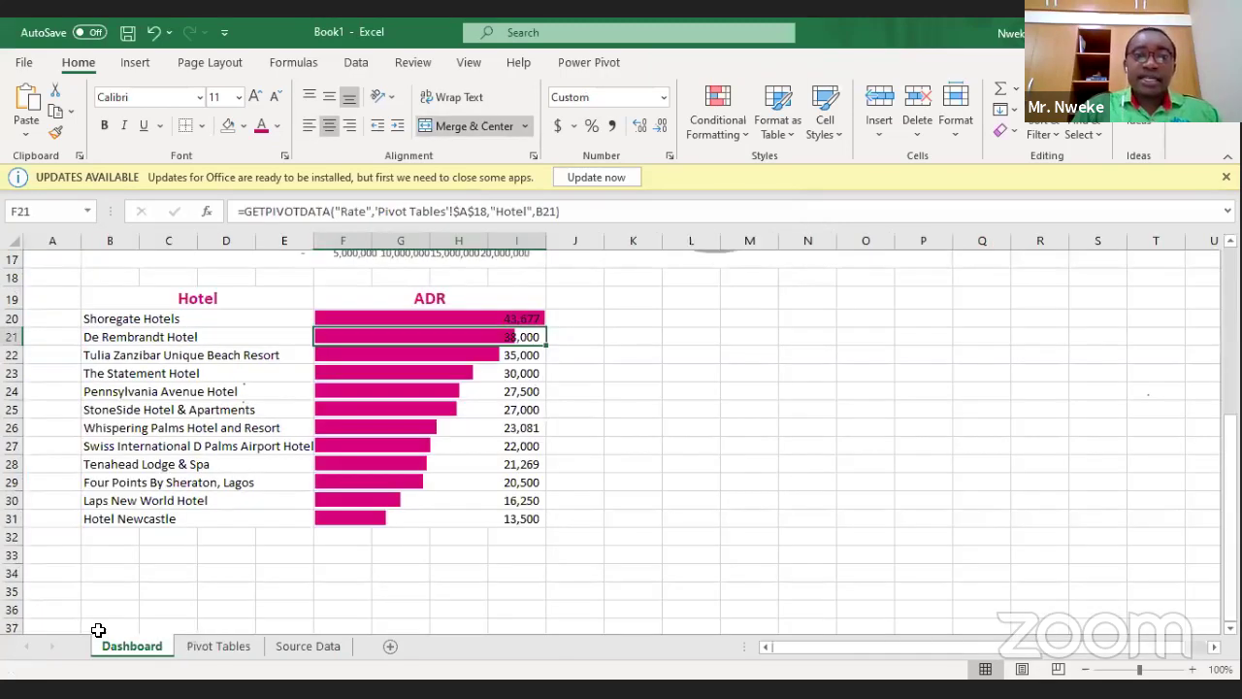
Review the hotel performance and country performance charts above the ADR table on the Dashboard sheet.
{"action": "left_click", "coordinate": [818, 357]}
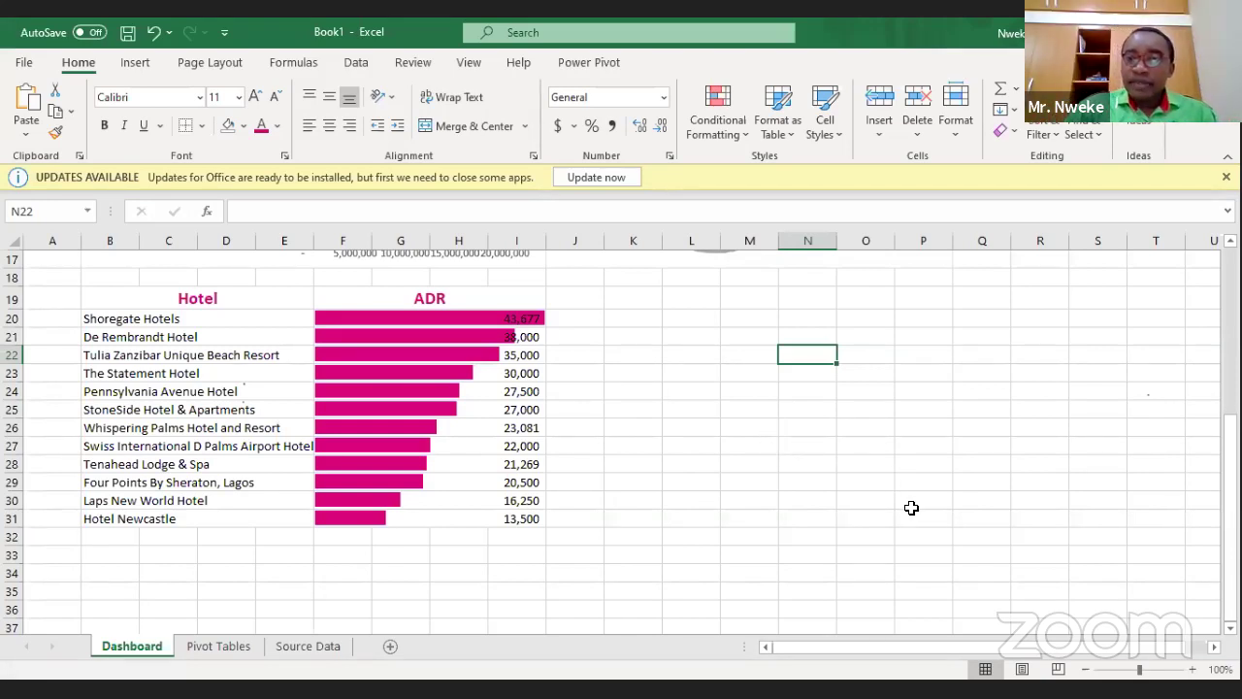
{"action": "left_click", "coordinate": [790, 335]}
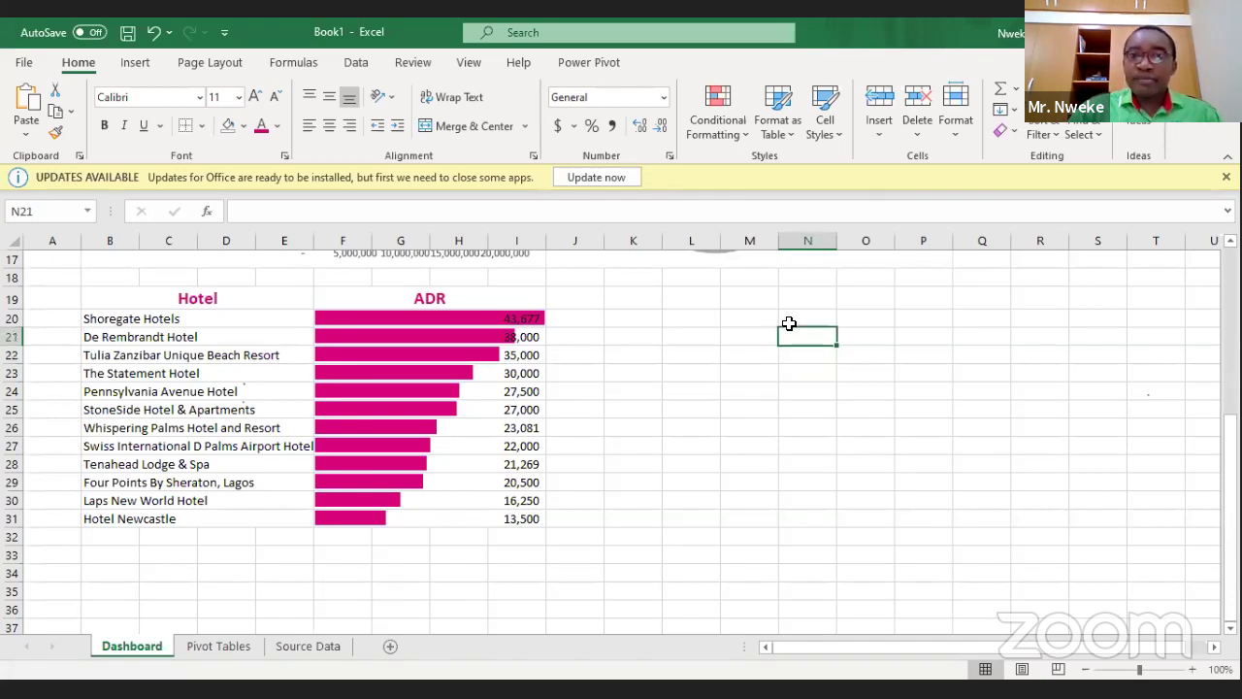
{"action": "scroll", "coordinate": [852, 336], "scroll_direction": "up", "scroll_amount": 5}
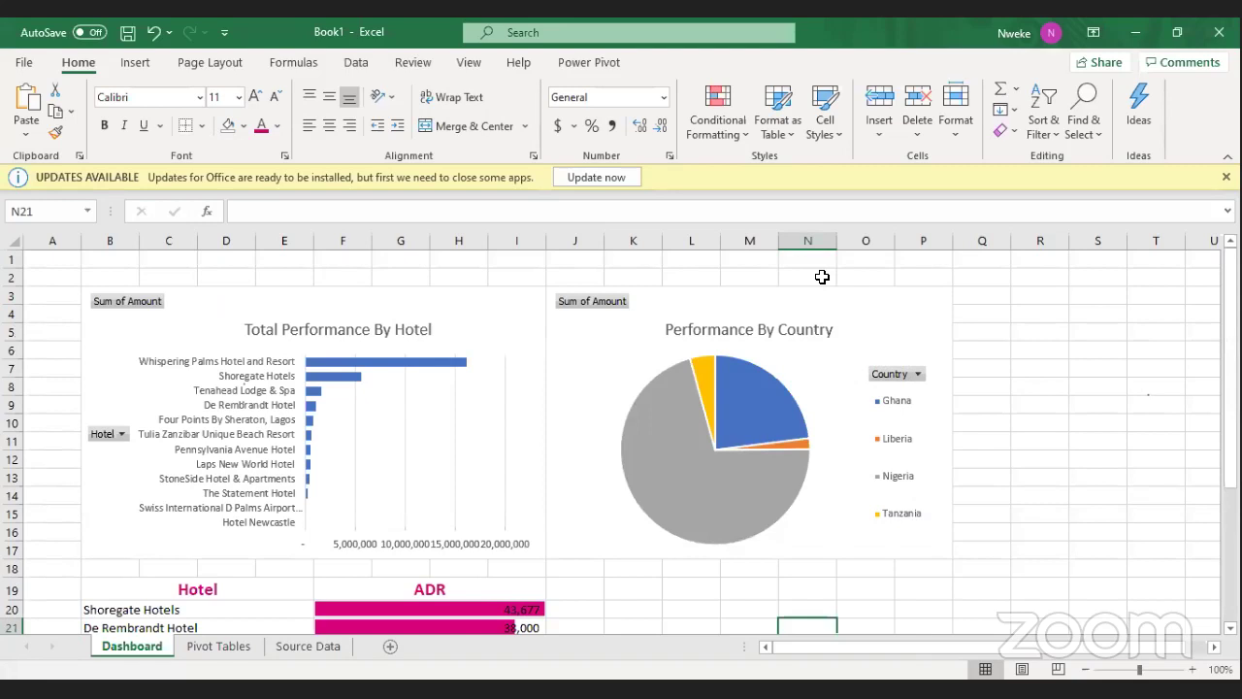
{"action": "left_click", "coordinate": [686, 438]}
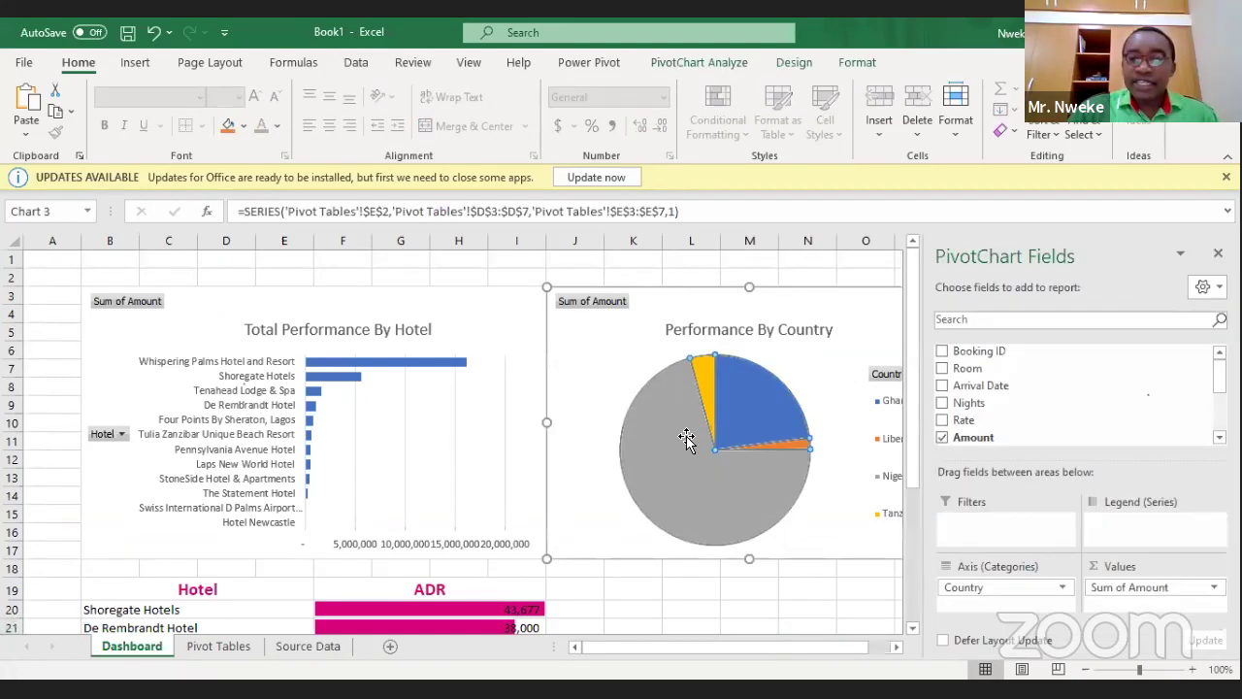
{"action": "left_click", "coordinate": [800, 273]}
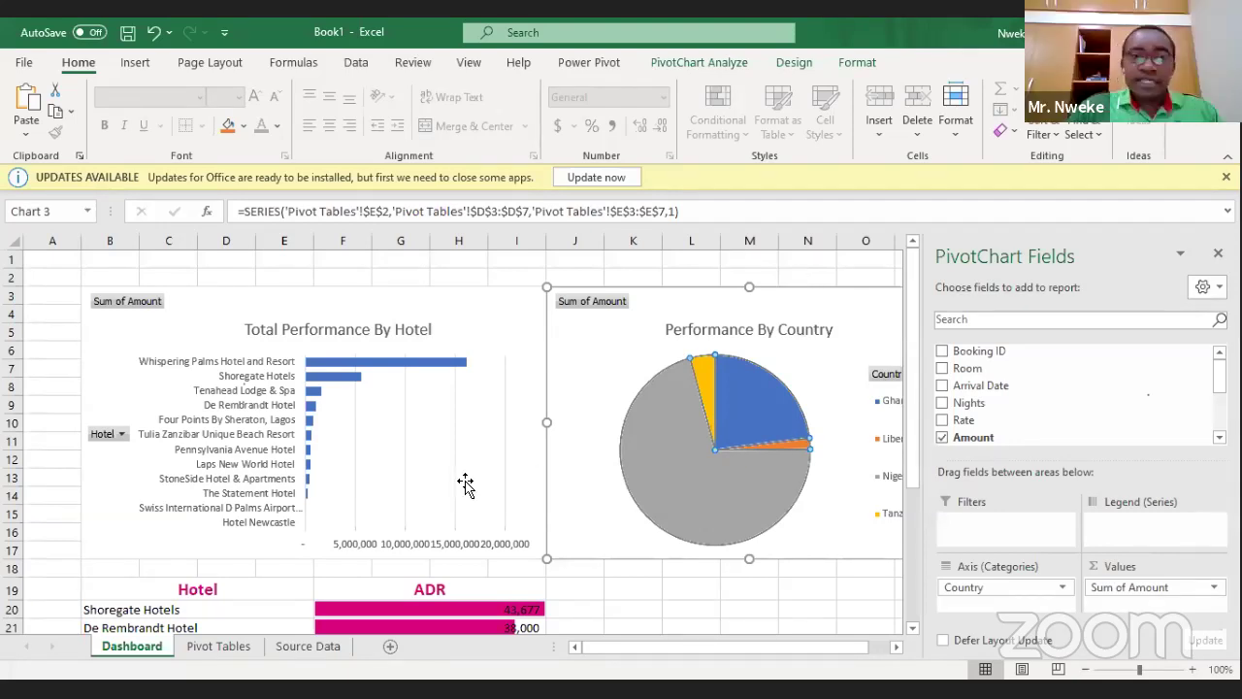
{"action": "left_click", "coordinate": [294, 654]}
{"action": "left_click", "coordinate": [231, 650]}
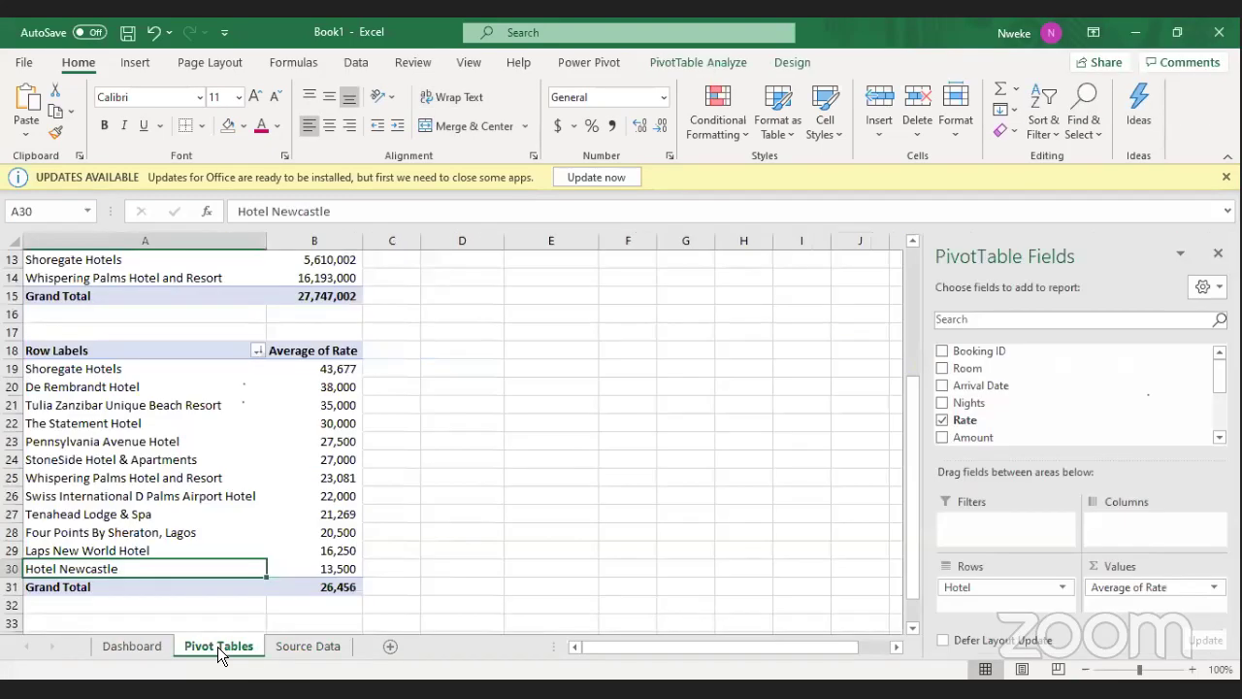
{"action": "left_click", "coordinate": [161, 648]}
{"action": "left_click", "coordinate": [617, 347]}
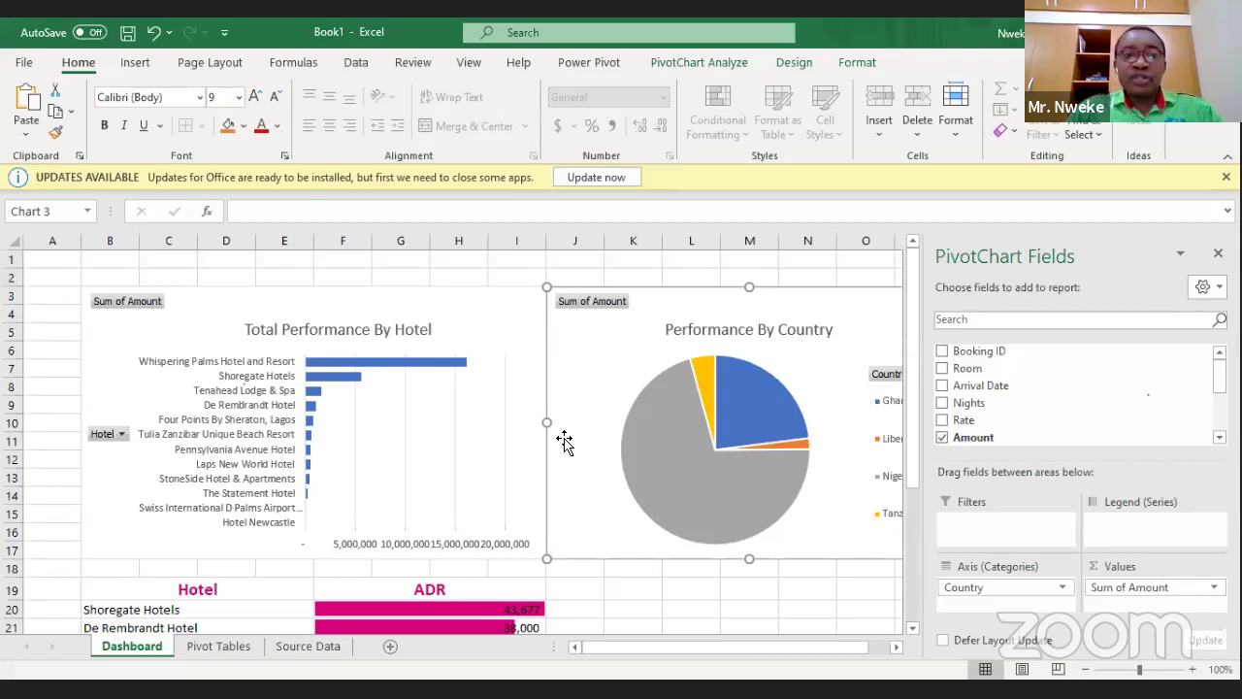
{"action": "left_click", "coordinate": [583, 274]}
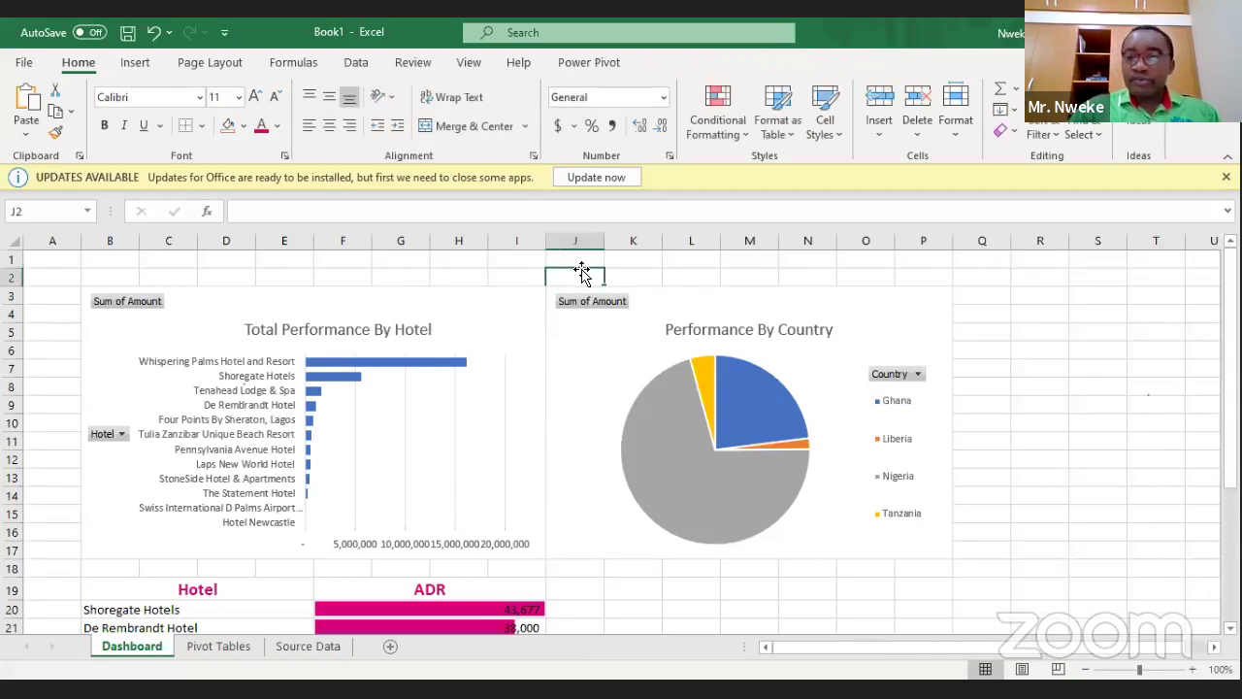
Examine the Sum of Amount by country PivotTable and the free space below it on the Pivot Tables sheet.
{"action": "left_click", "coordinate": [218, 647]}
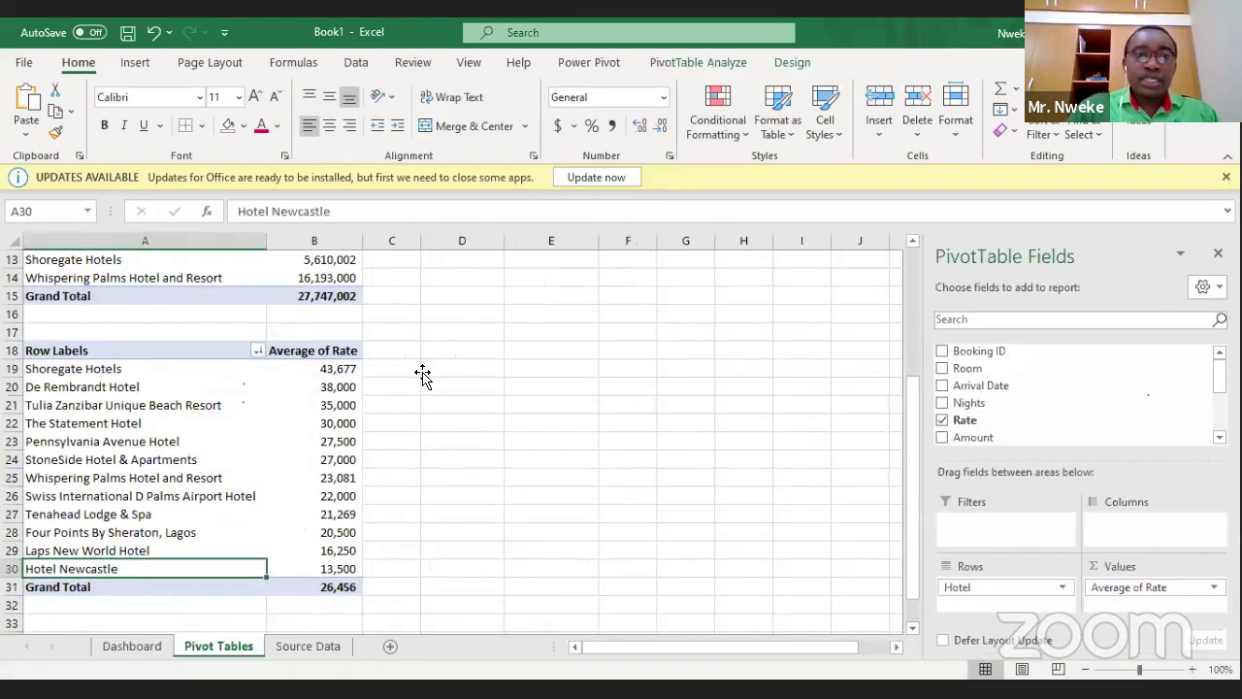
{"action": "left_click", "coordinate": [423, 377]}
{"action": "scroll", "coordinate": [423, 376], "scroll_direction": "up", "scroll_amount": 4}
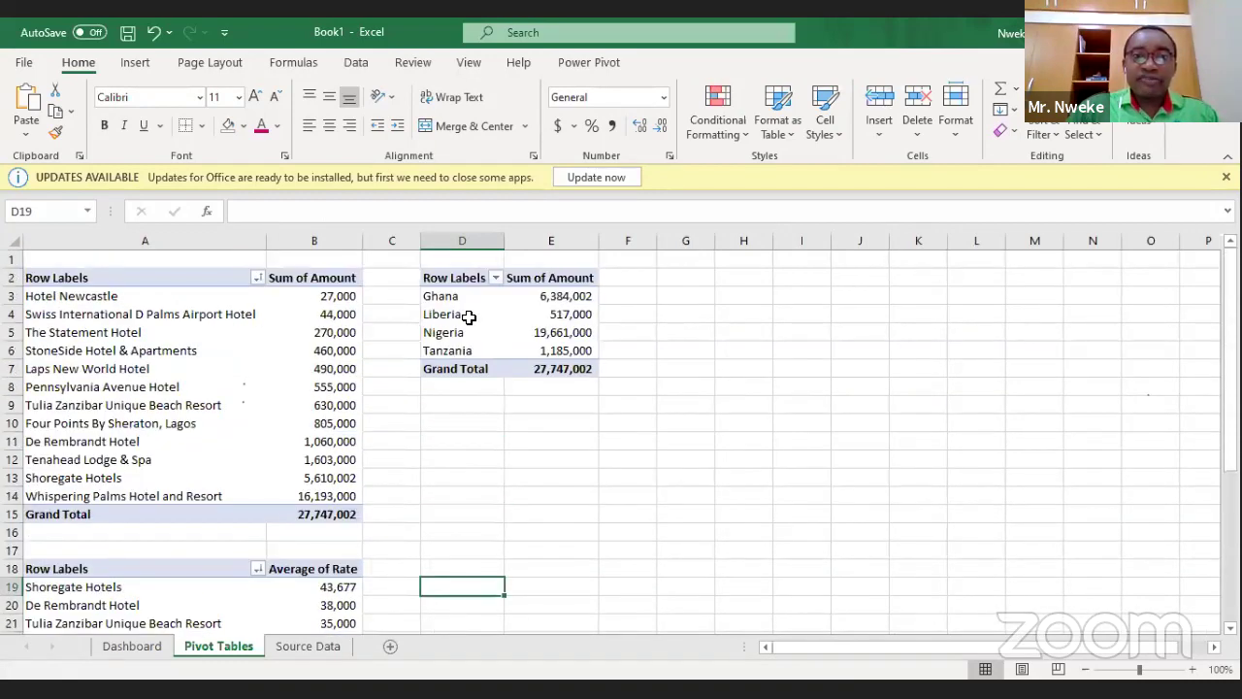
{"action": "left_click", "coordinate": [468, 316]}
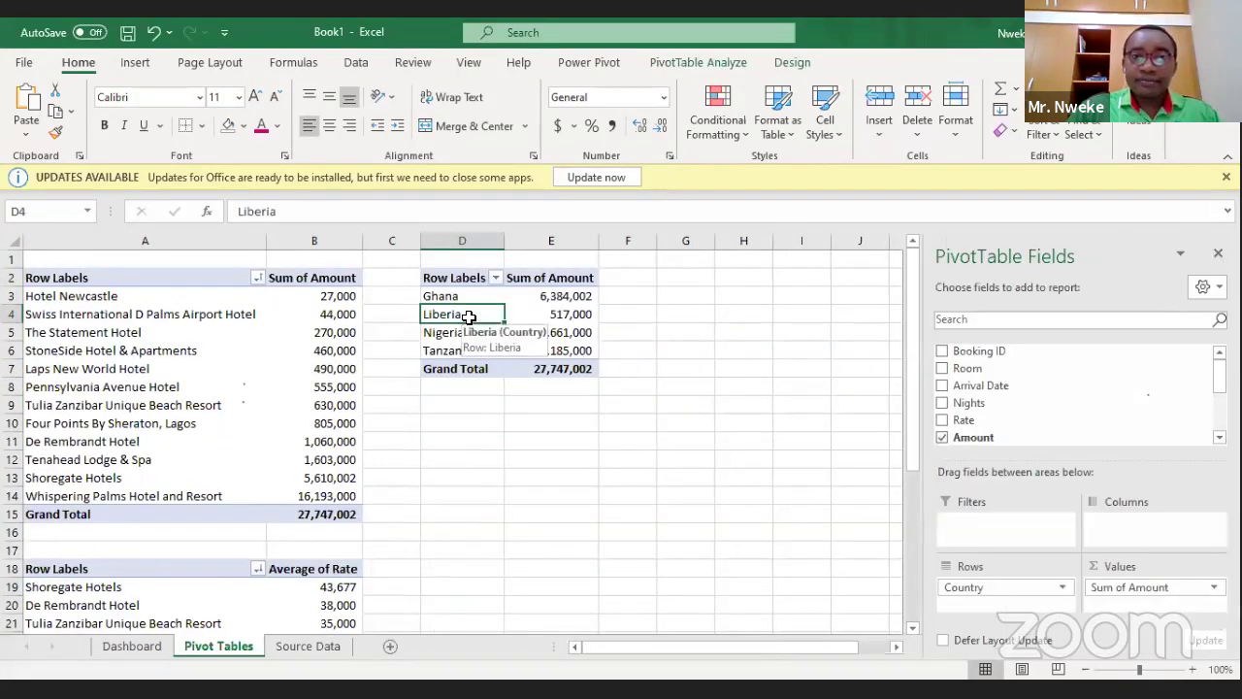
{"action": "left_click_drag", "start_coordinate": [447, 278], "coordinate": [576, 366]}
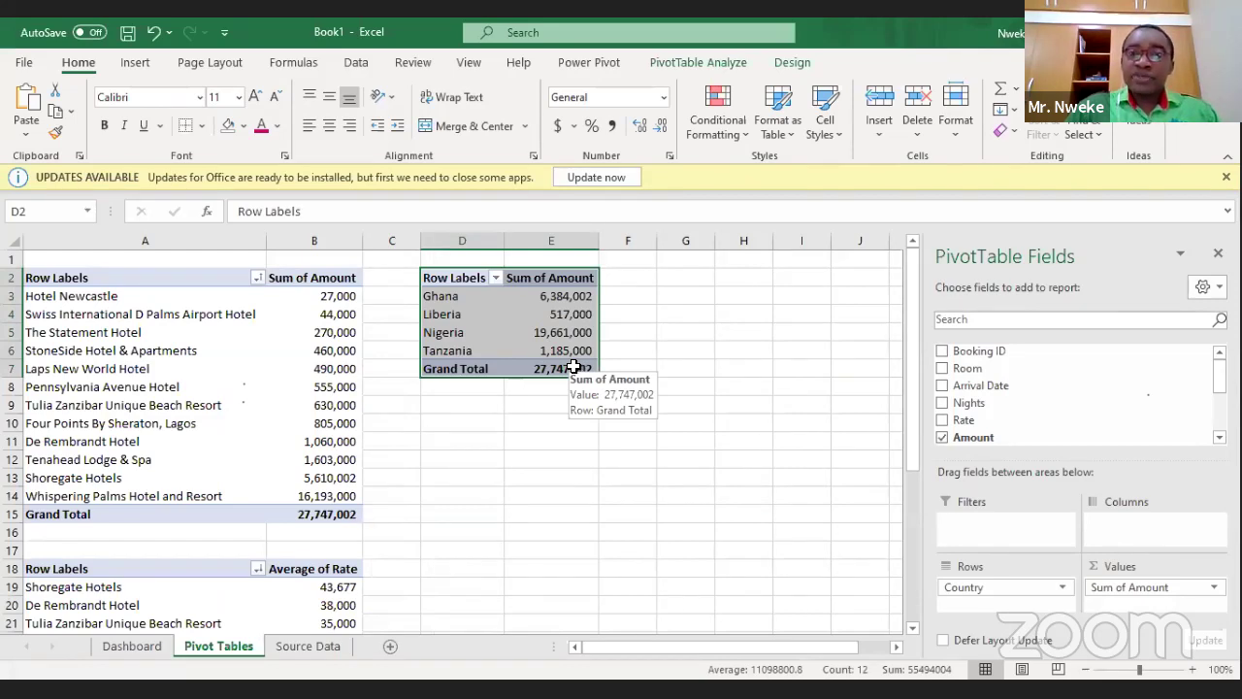
{"action": "left_click", "coordinate": [685, 316]}
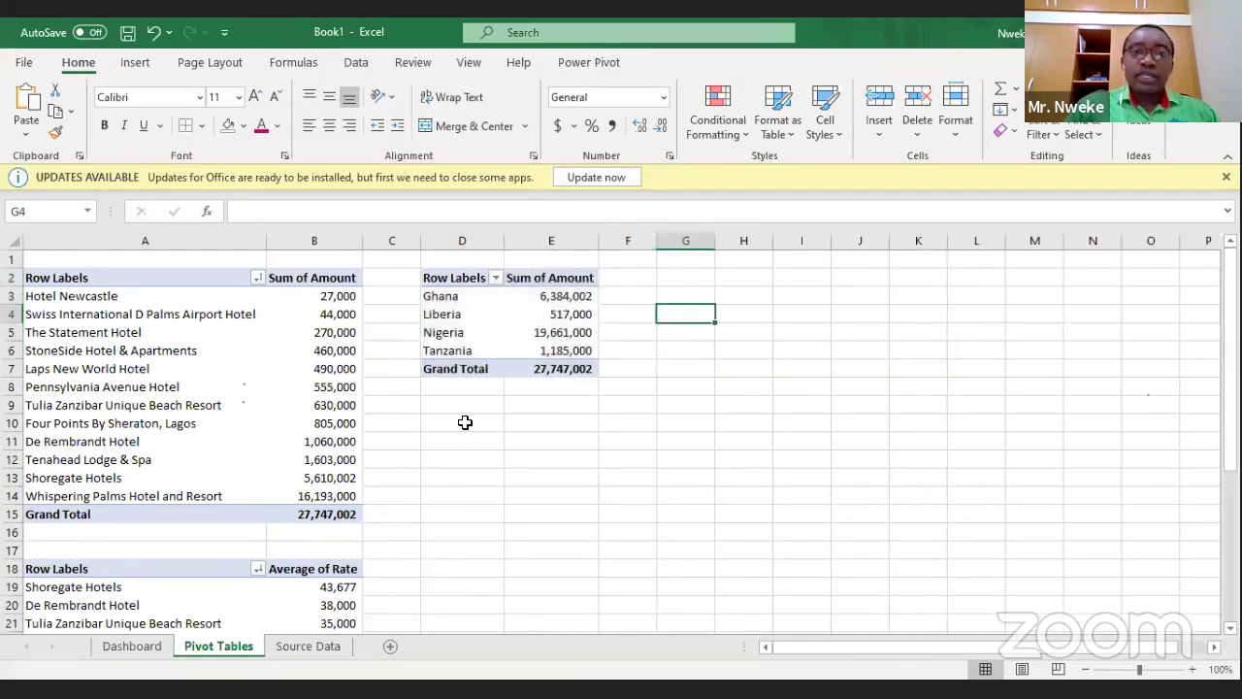
{"action": "left_click", "coordinate": [452, 405]}
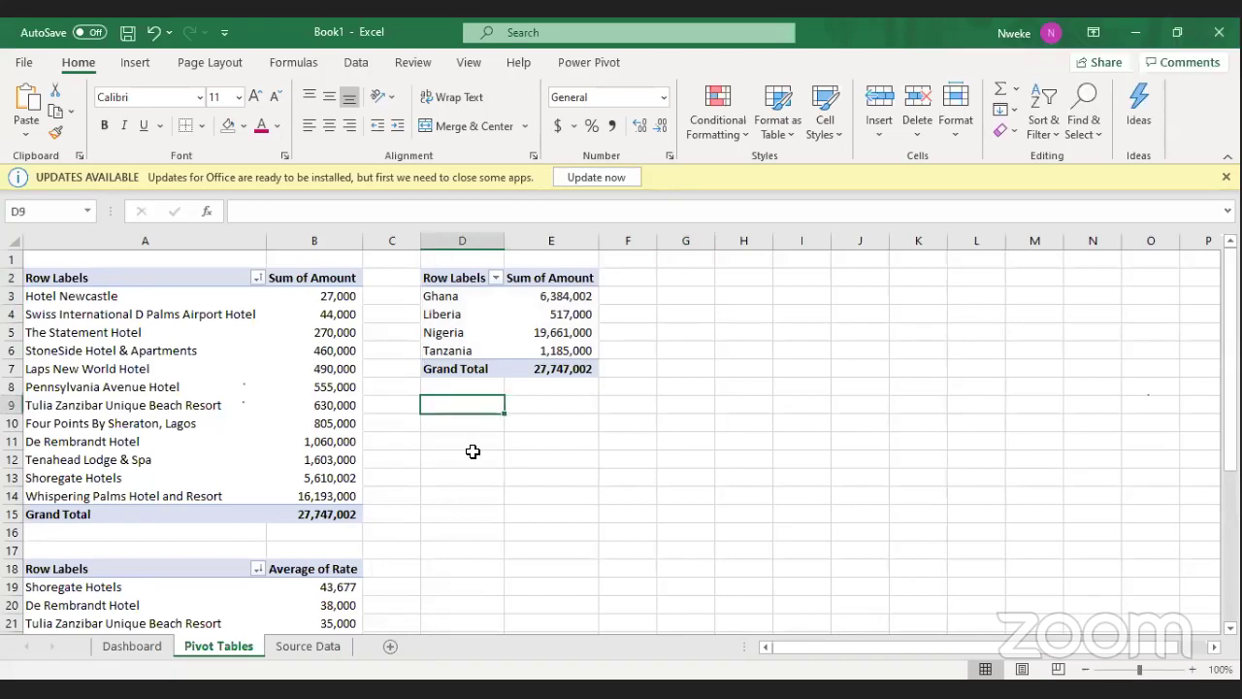
Insert a PivotTable from the SourceData table at cell D10 of the existing Pivot Tables sheet.
{"action": "left_click", "coordinate": [321, 646]}
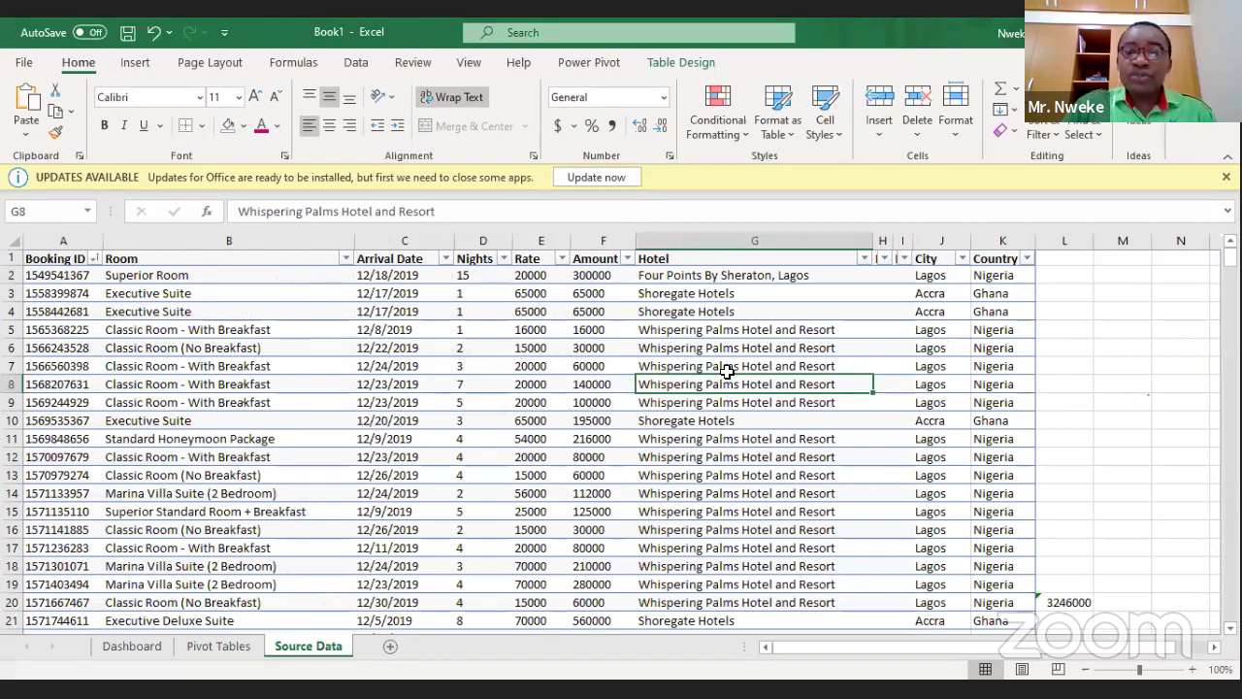
{"action": "key", "text": "Down"}
{"action": "key", "text": "Left"}
{"action": "left_click", "coordinate": [673, 64]}
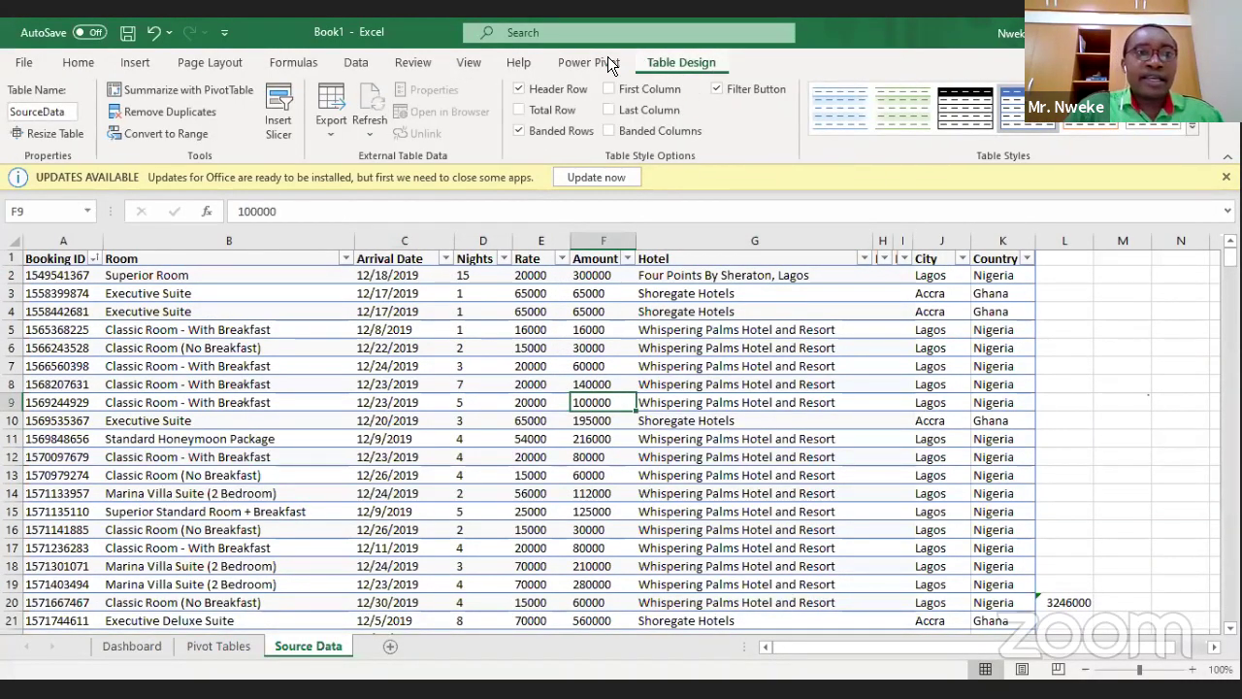
{"action": "left_click", "coordinate": [173, 90]}
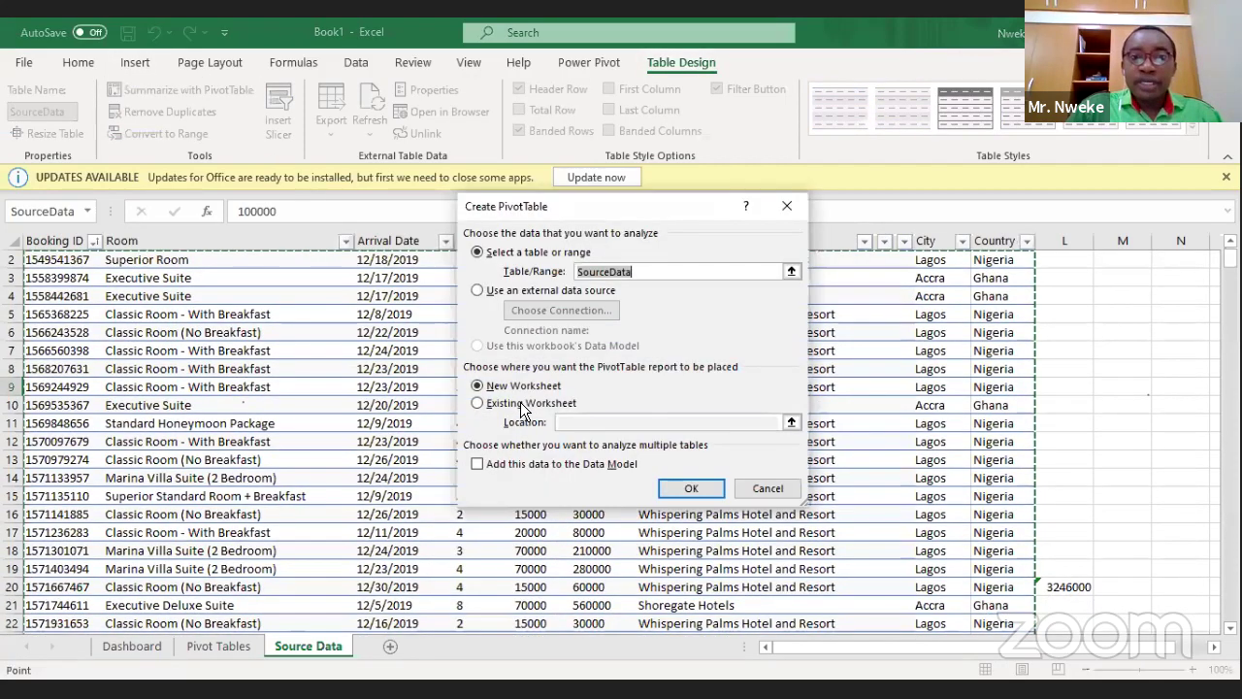
{"action": "left_click", "coordinate": [791, 422]}
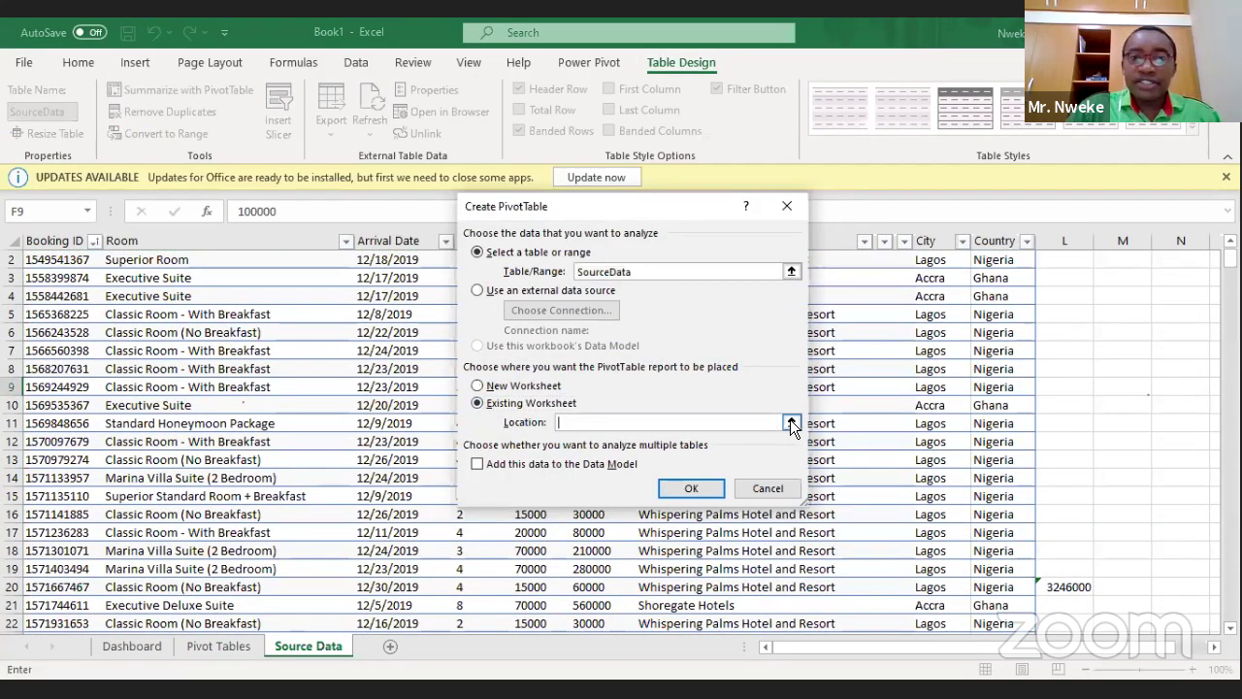
{"action": "left_click", "coordinate": [213, 648]}
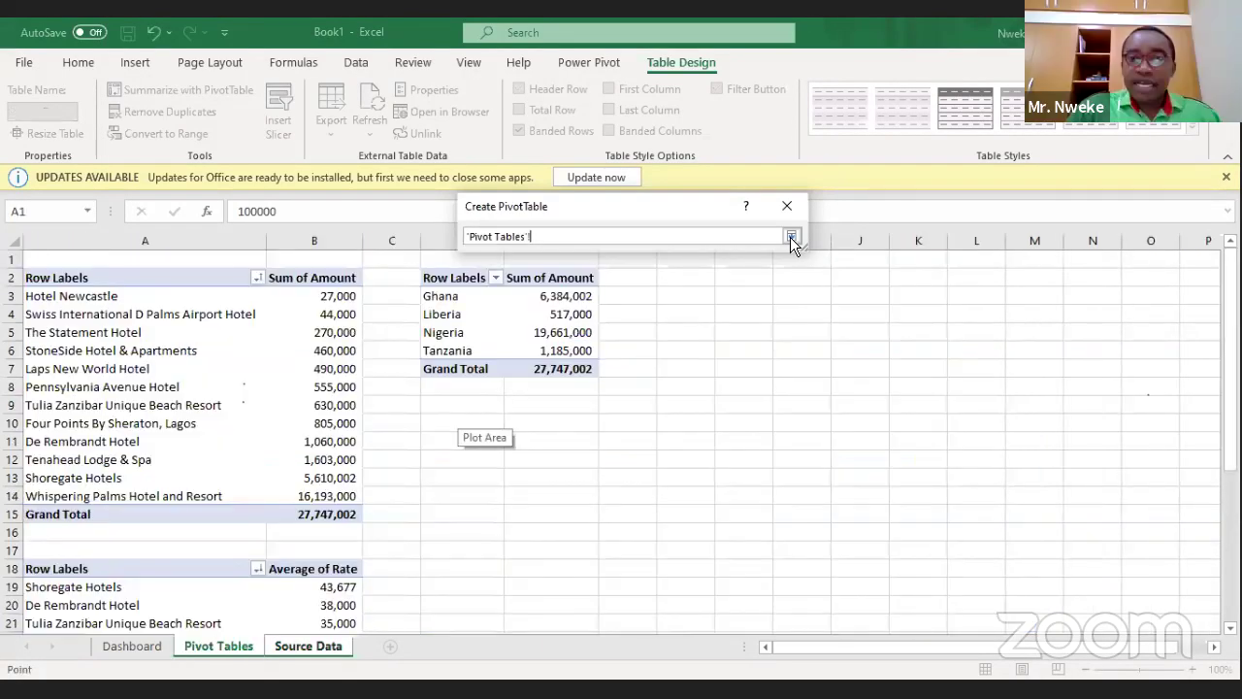
{"action": "left_click", "coordinate": [461, 423]}
{"action": "key", "text": "Return"}
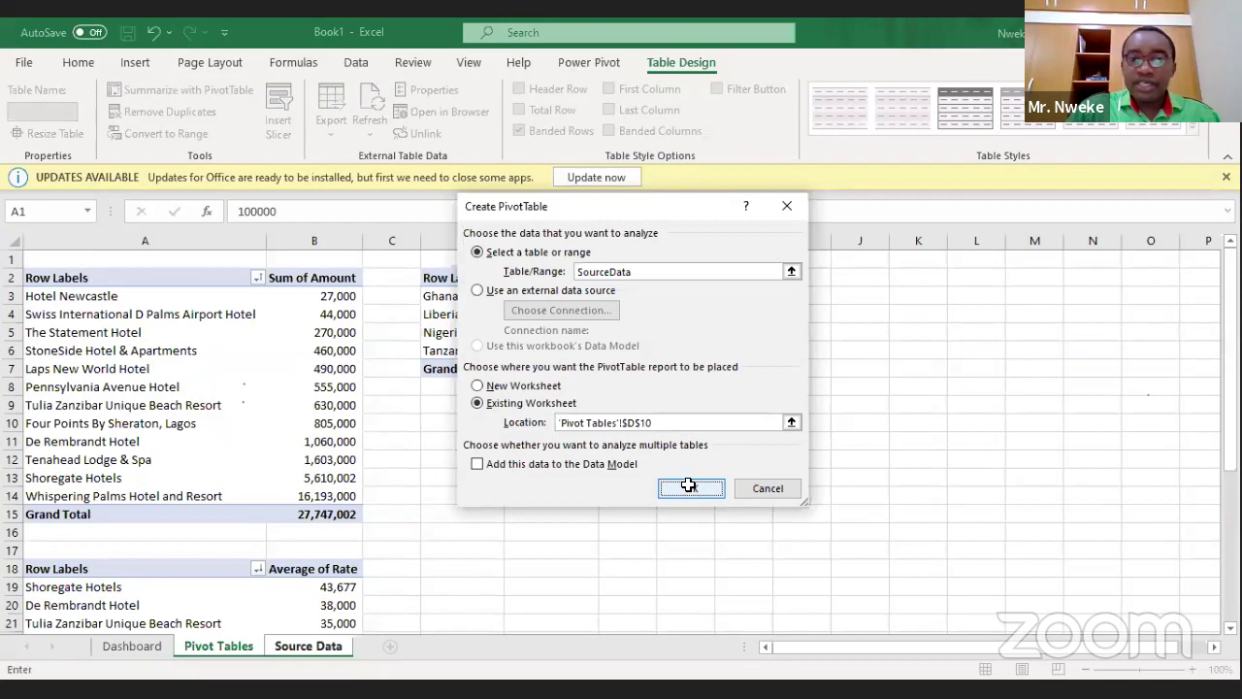
{"action": "left_click", "coordinate": [688, 486]}
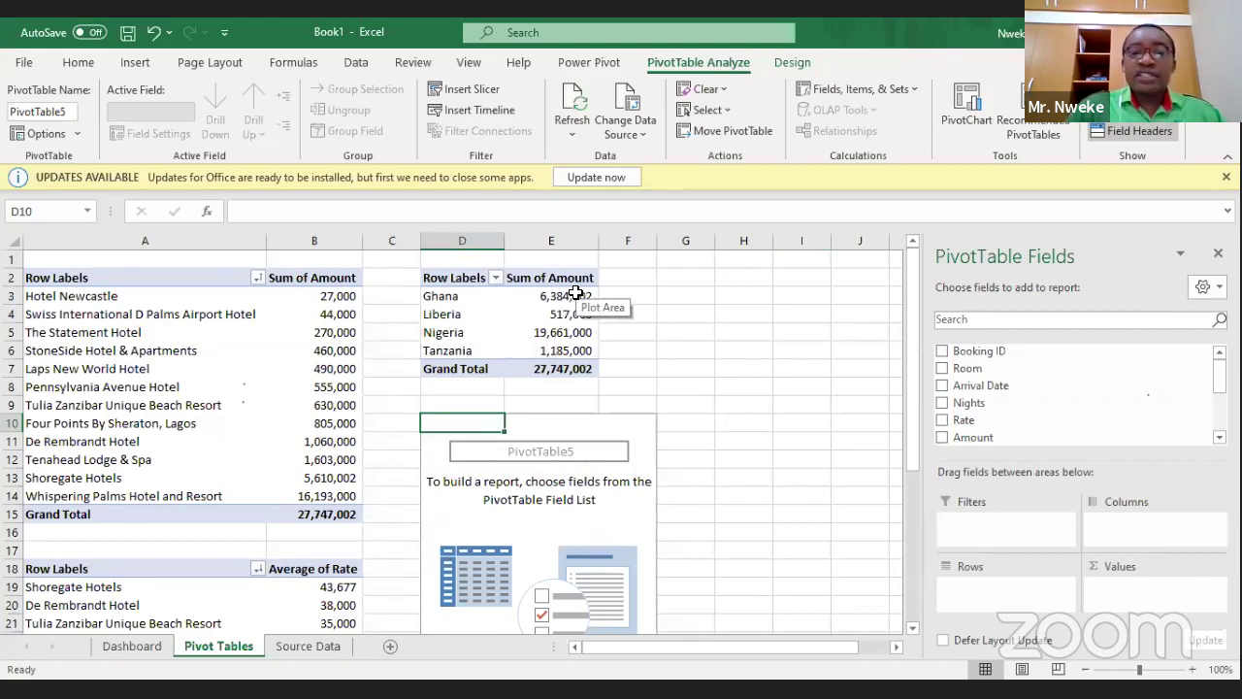
Add Country as rows and Amount as summed values to the new PivotTable.
{"action": "mouse_move", "coordinate": [573, 333]}
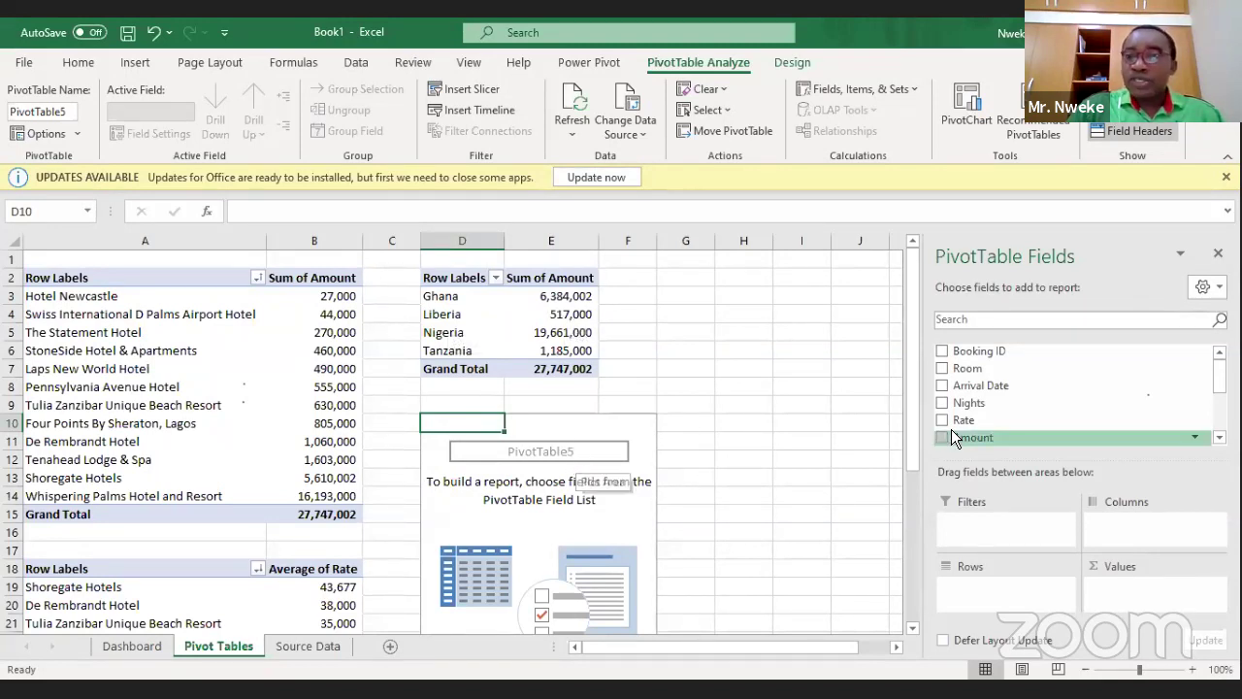
{"action": "scroll", "coordinate": [1223, 392], "scroll_direction": "down", "scroll_amount": 3}
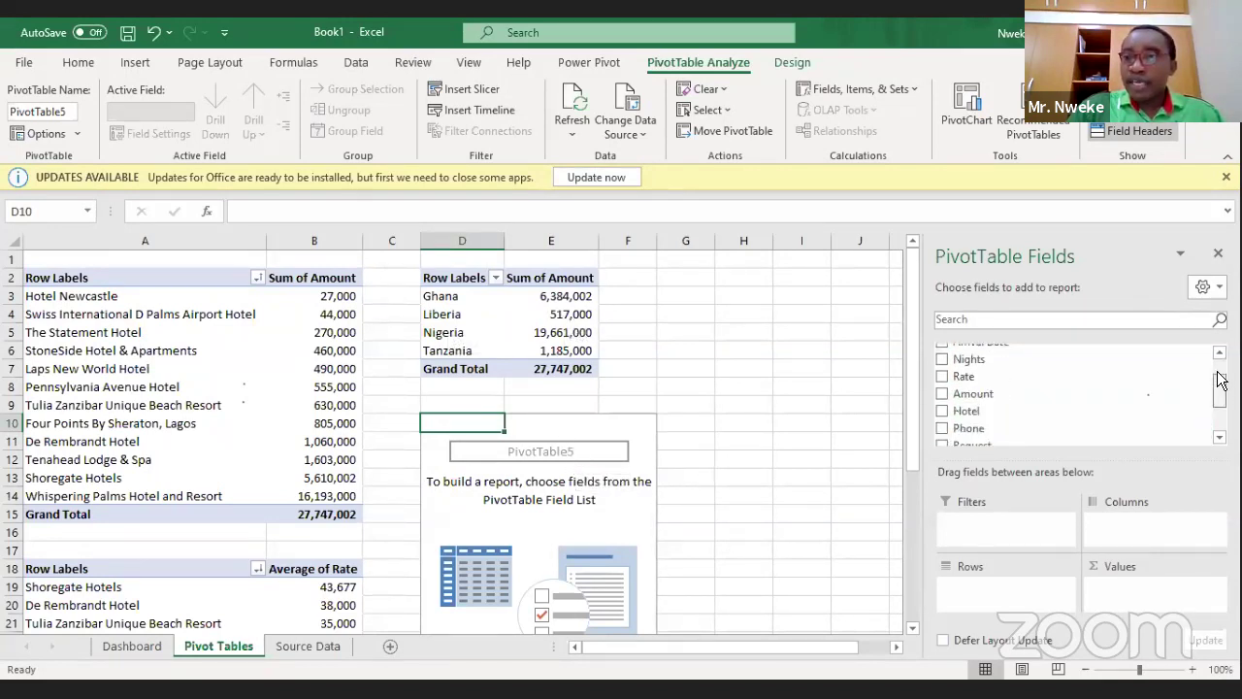
{"action": "left_click", "coordinate": [640, 485]}
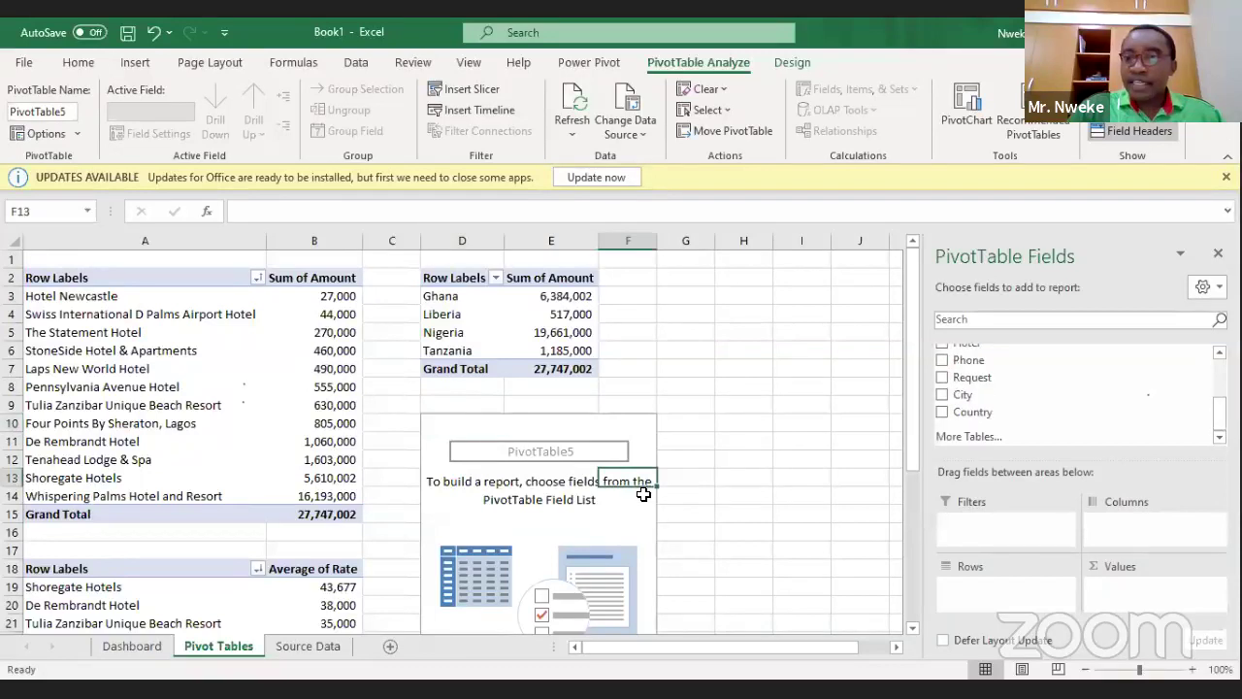
{"action": "left_click_drag", "start_coordinate": [970, 415], "coordinate": [1062, 600]}
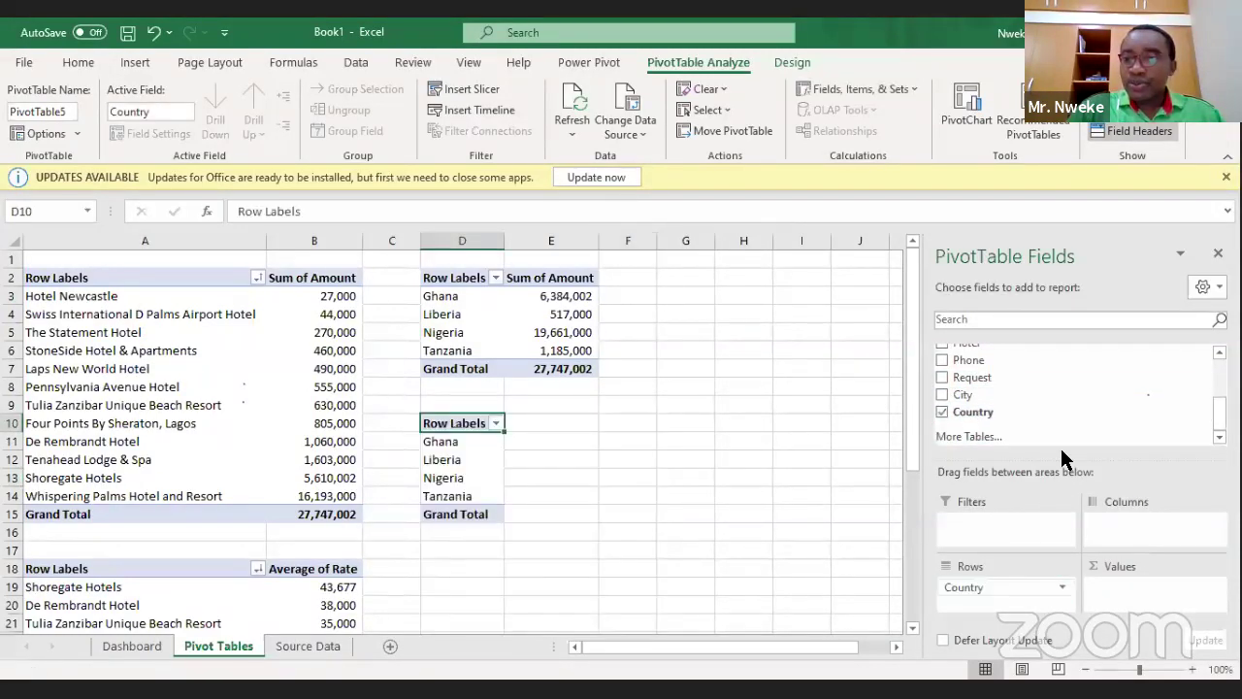
{"action": "scroll", "coordinate": [982, 393], "scroll_direction": "up", "scroll_amount": 2}
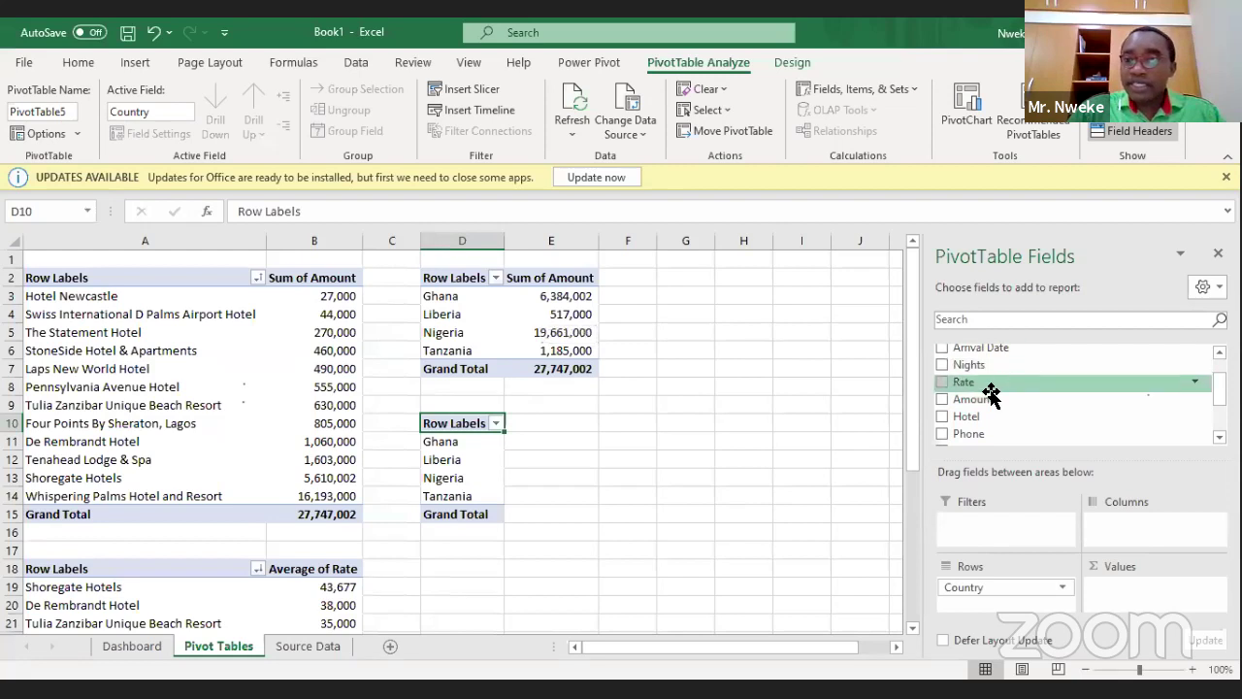
{"action": "left_click_drag", "start_coordinate": [984, 397], "coordinate": [1155, 602]}
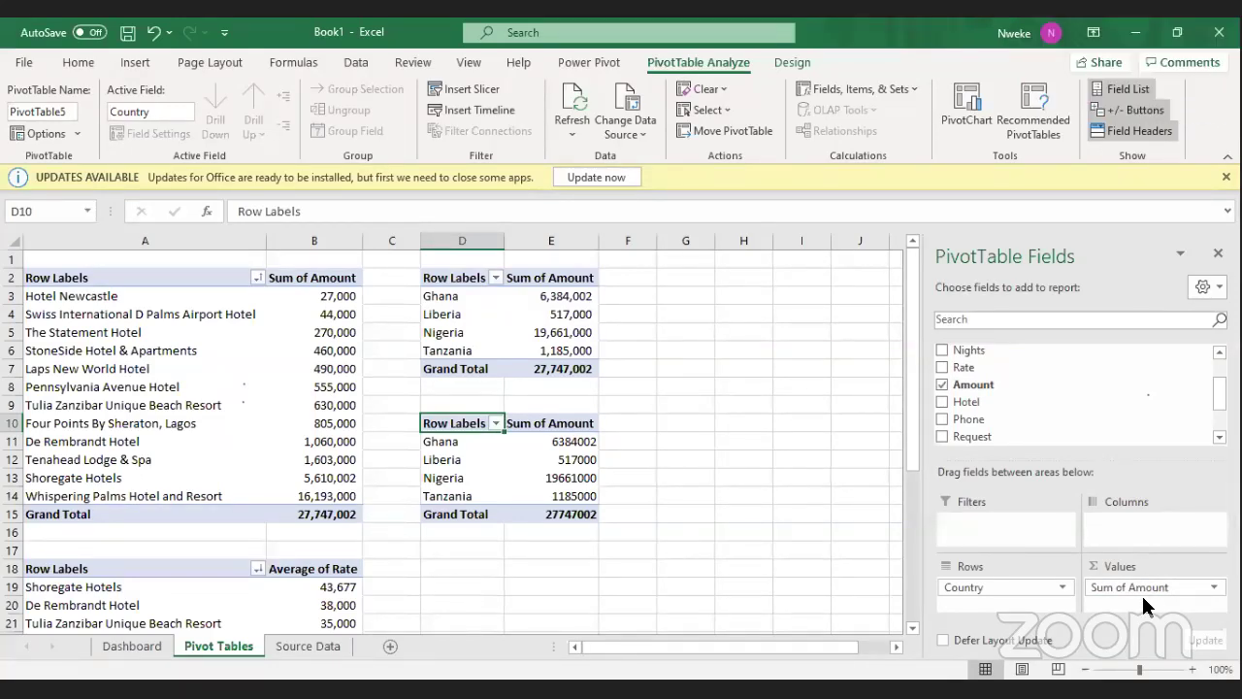
Examine the Average of Rate PivotTable and the Rate and Amount columns on the Source Data sheet.
{"action": "left_click", "coordinate": [570, 448]}
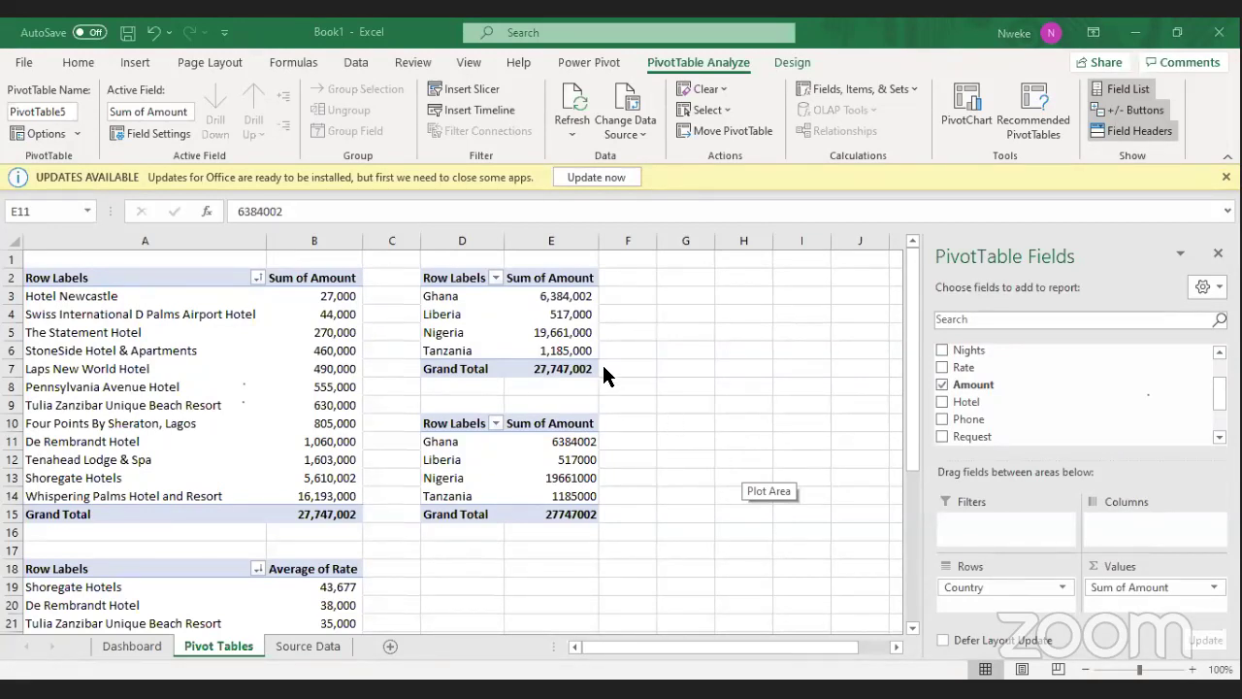
{"action": "scroll", "coordinate": [556, 295], "scroll_direction": "down", "scroll_amount": 3}
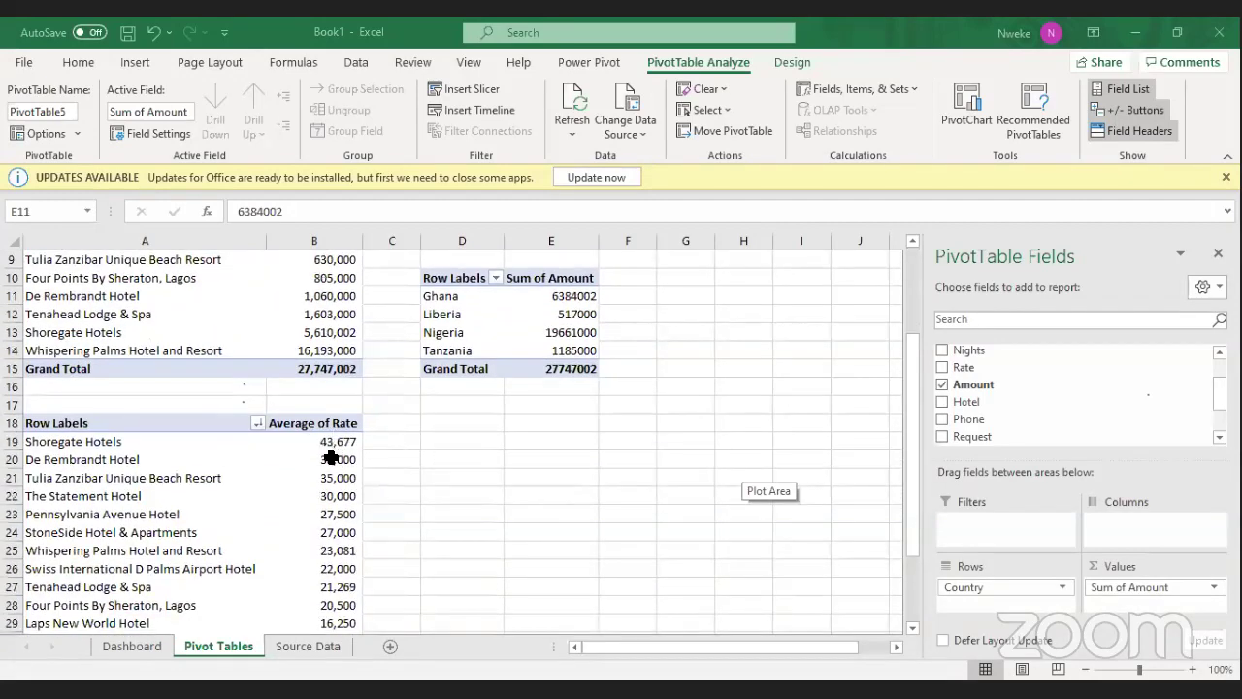
{"action": "left_click", "coordinate": [330, 423]}
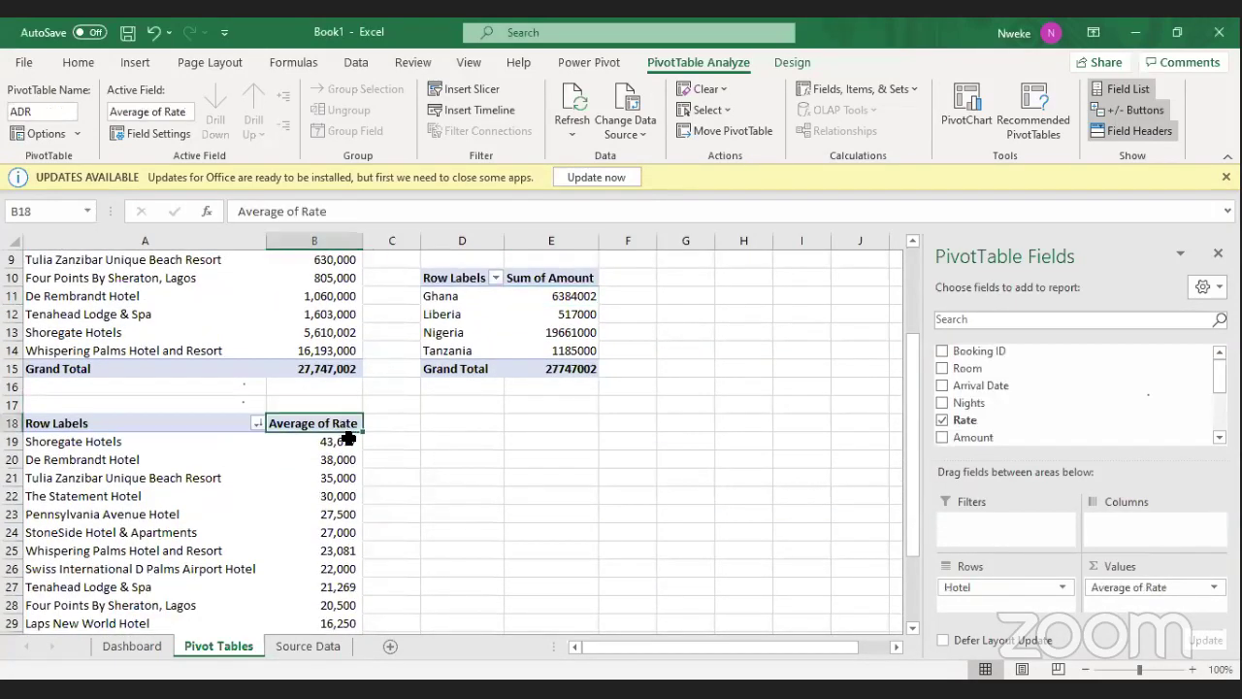
{"action": "left_click", "coordinate": [303, 648]}
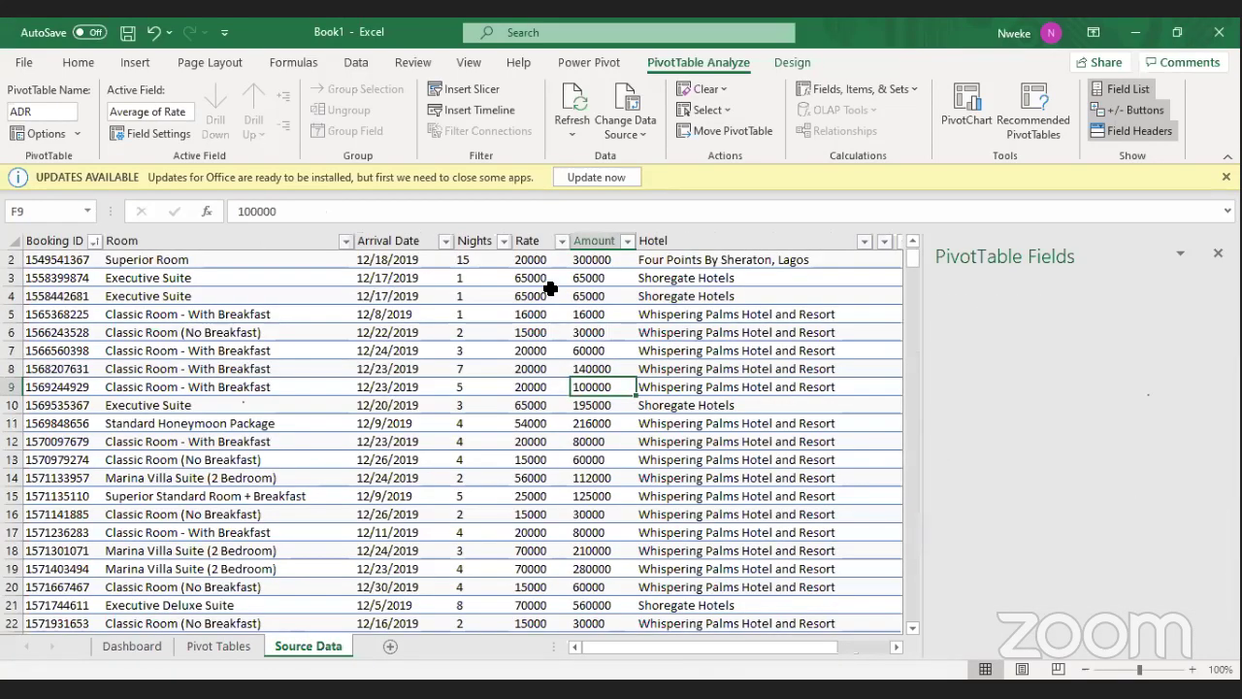
{"action": "left_click", "coordinate": [536, 239]}
{"action": "left_click", "coordinate": [604, 237]}
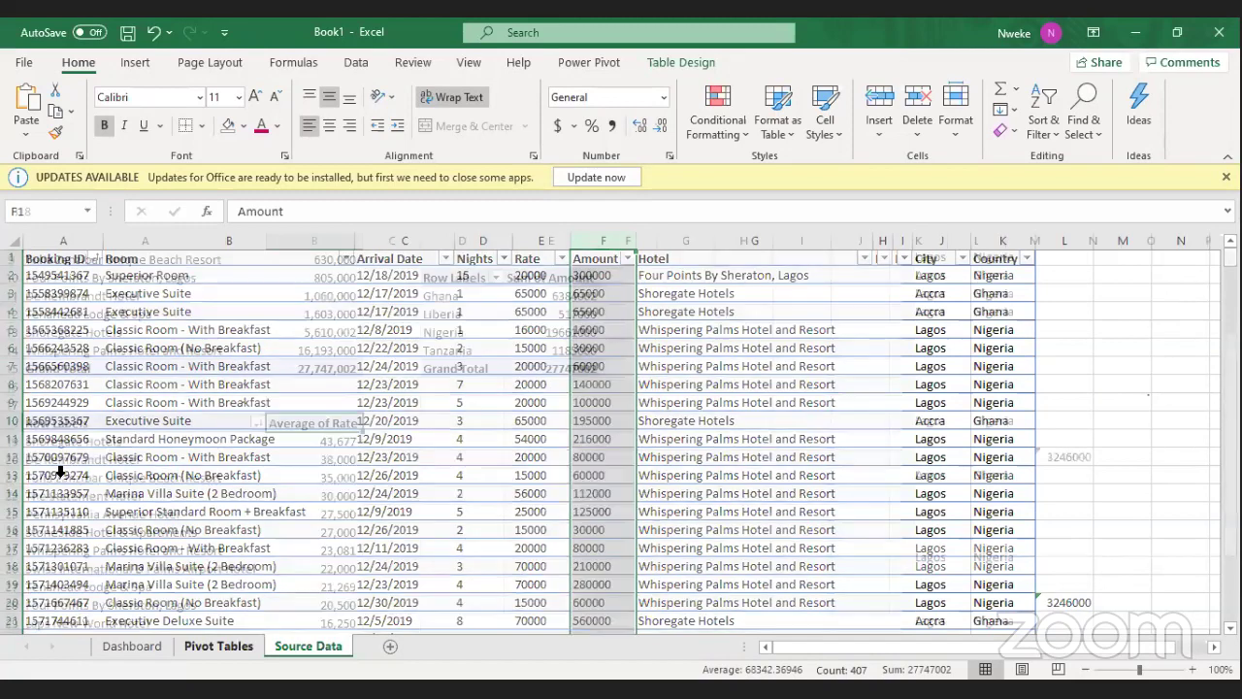
{"action": "left_click", "coordinate": [219, 645]}
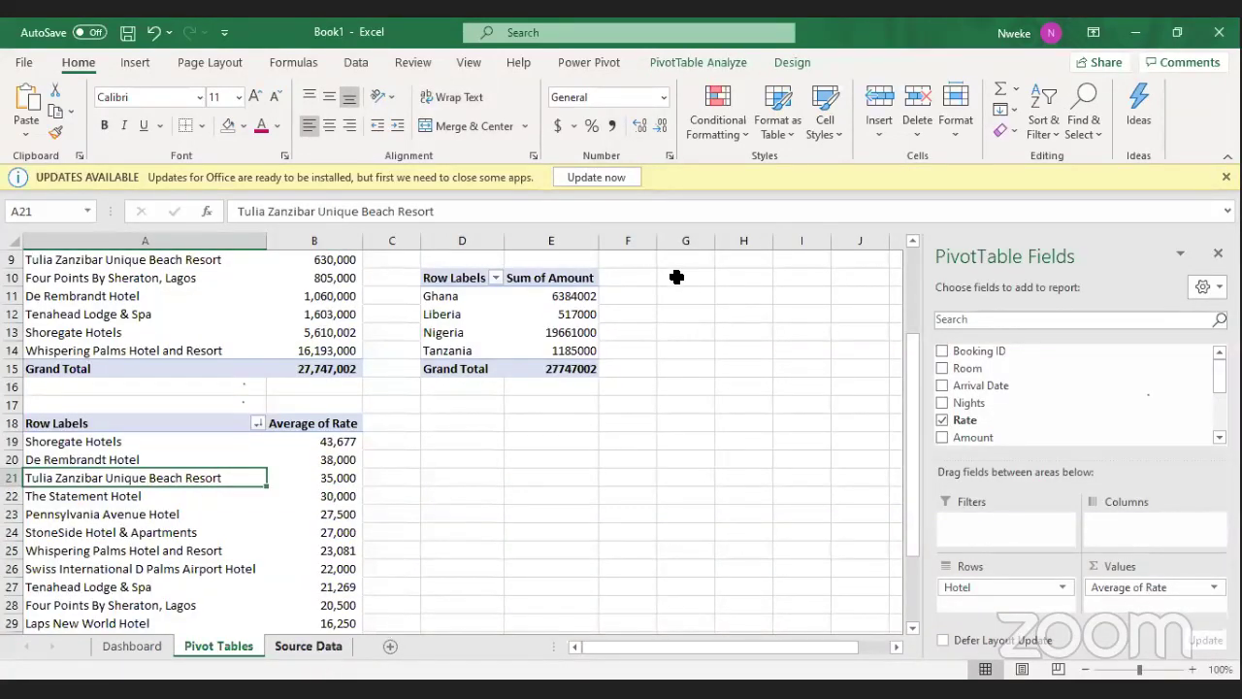
{"action": "key", "text": "ctrl+Page_Down"}
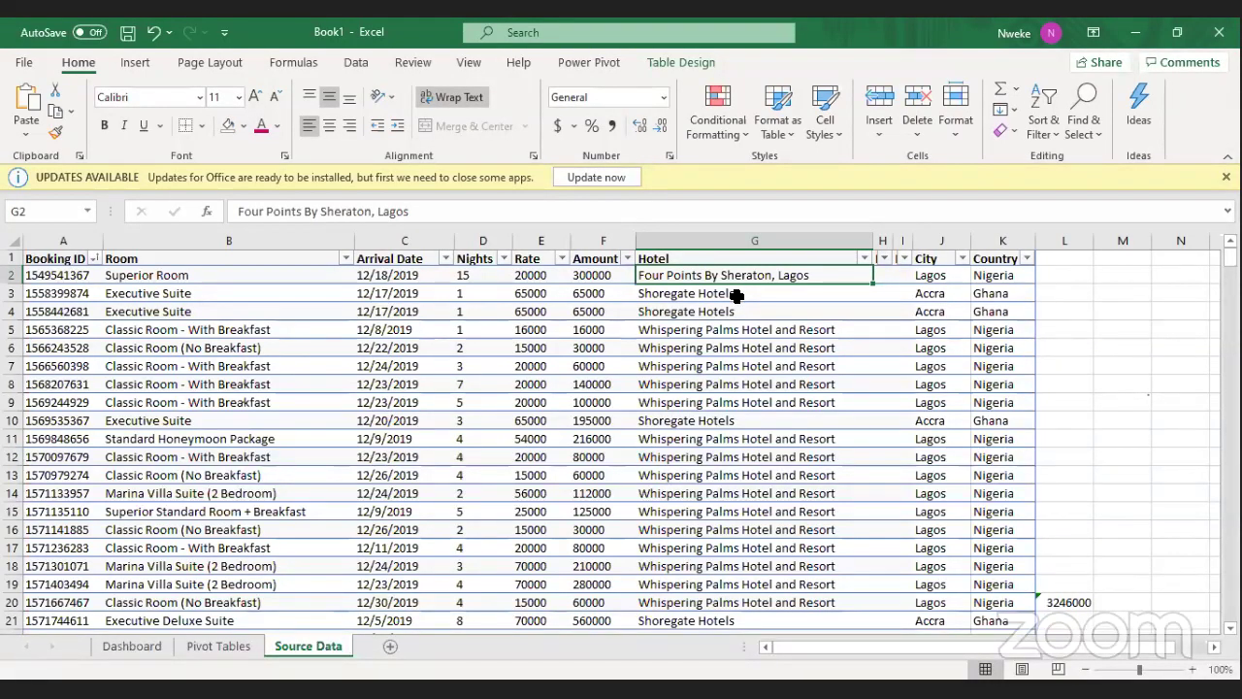
{"action": "left_click", "coordinate": [533, 241]}
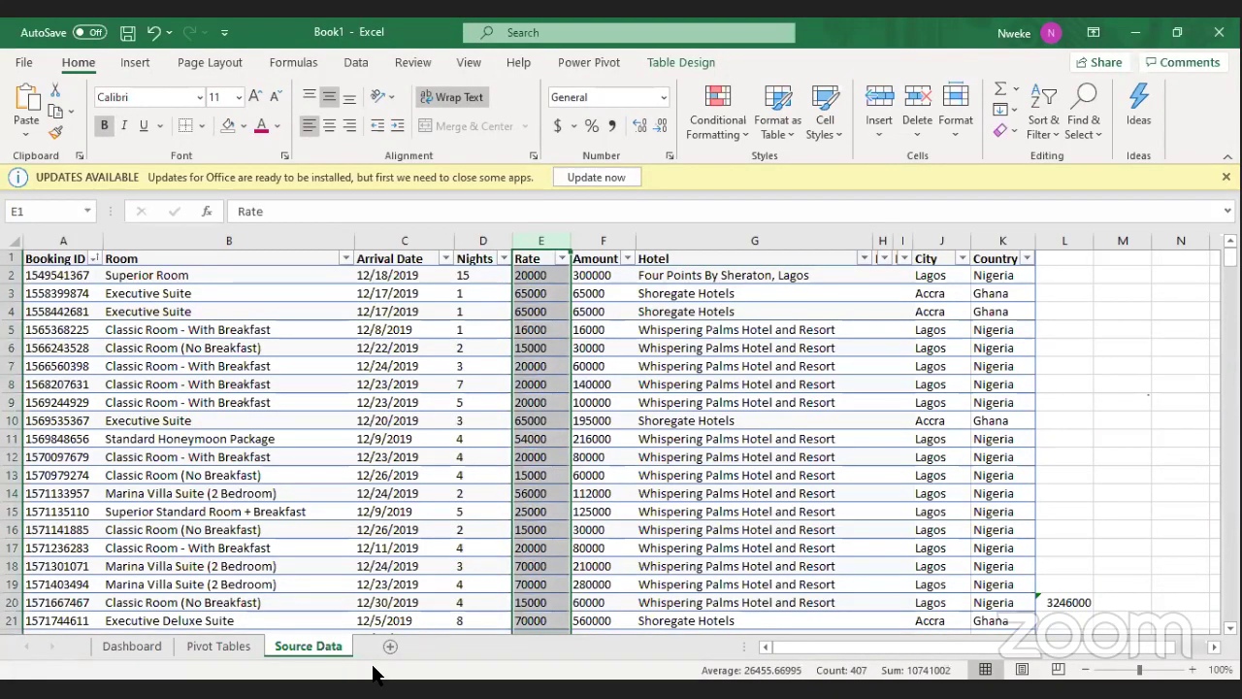
{"action": "left_click", "coordinate": [216, 646]}
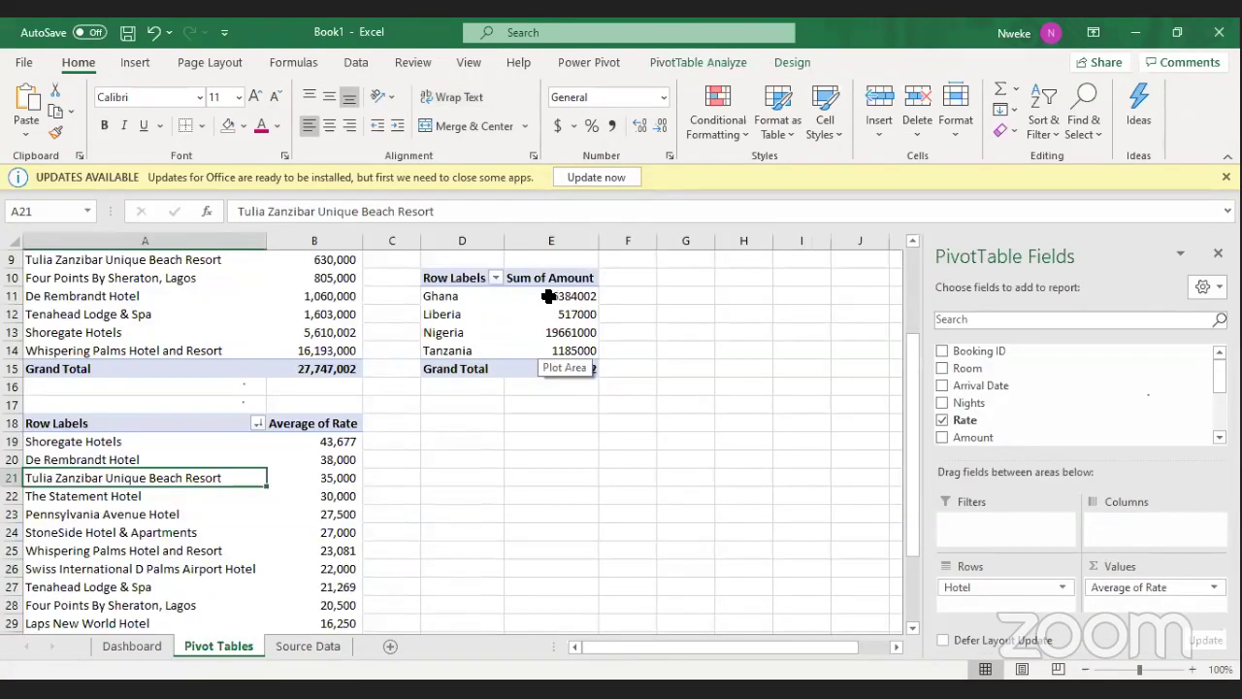
Compare the country labels and amounts in the new PivotTable with the hotel names in the Sum of Amount by hotel PivotTable.
{"action": "left_click_drag", "start_coordinate": [574, 301], "coordinate": [577, 344]}
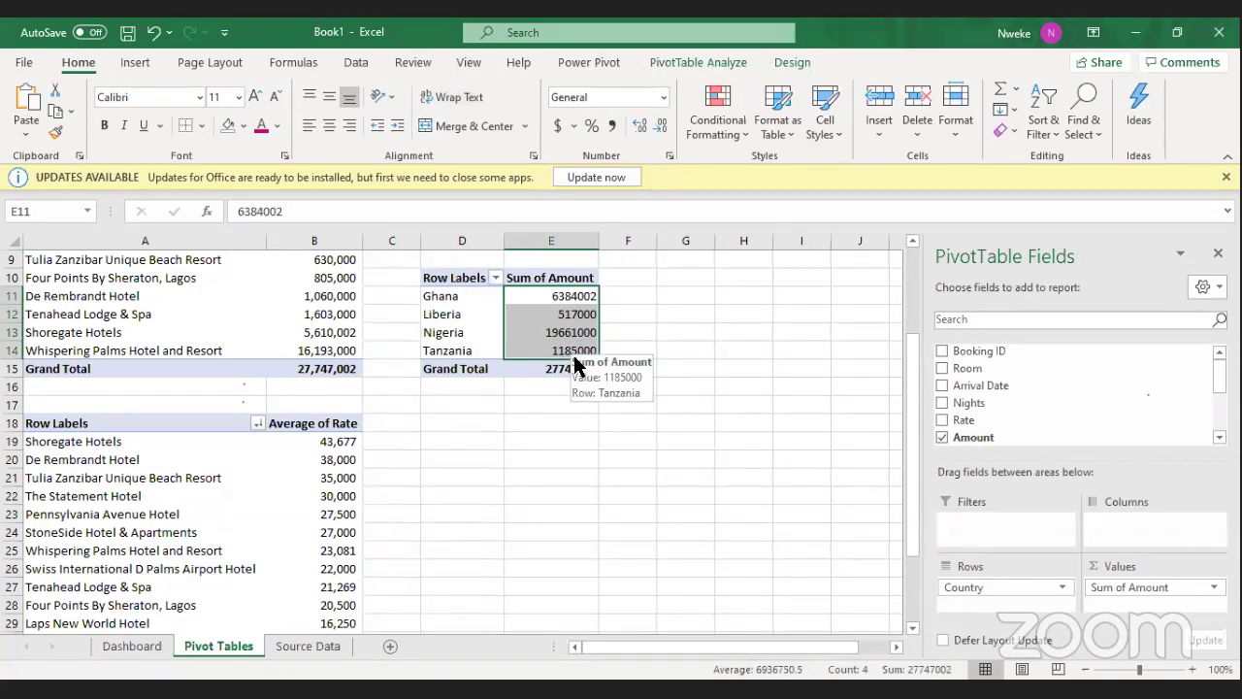
{"action": "left_click", "coordinate": [699, 328]}
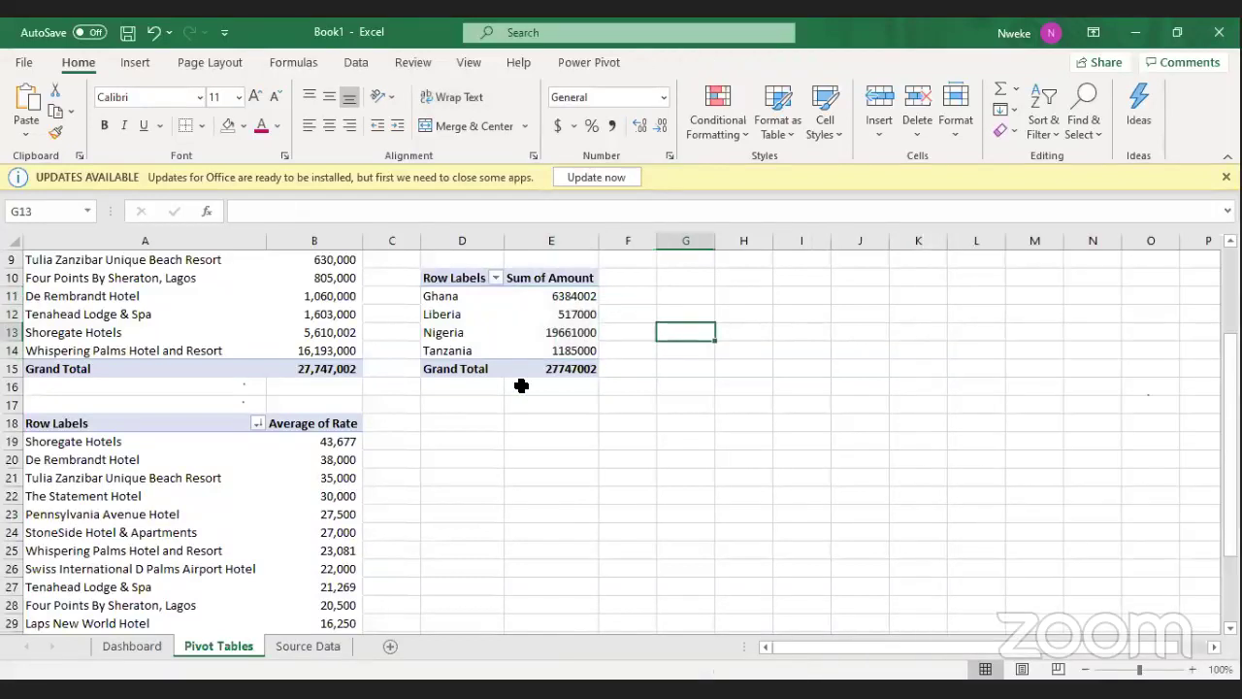
{"action": "scroll", "coordinate": [180, 346], "scroll_direction": "up", "scroll_amount": 3}
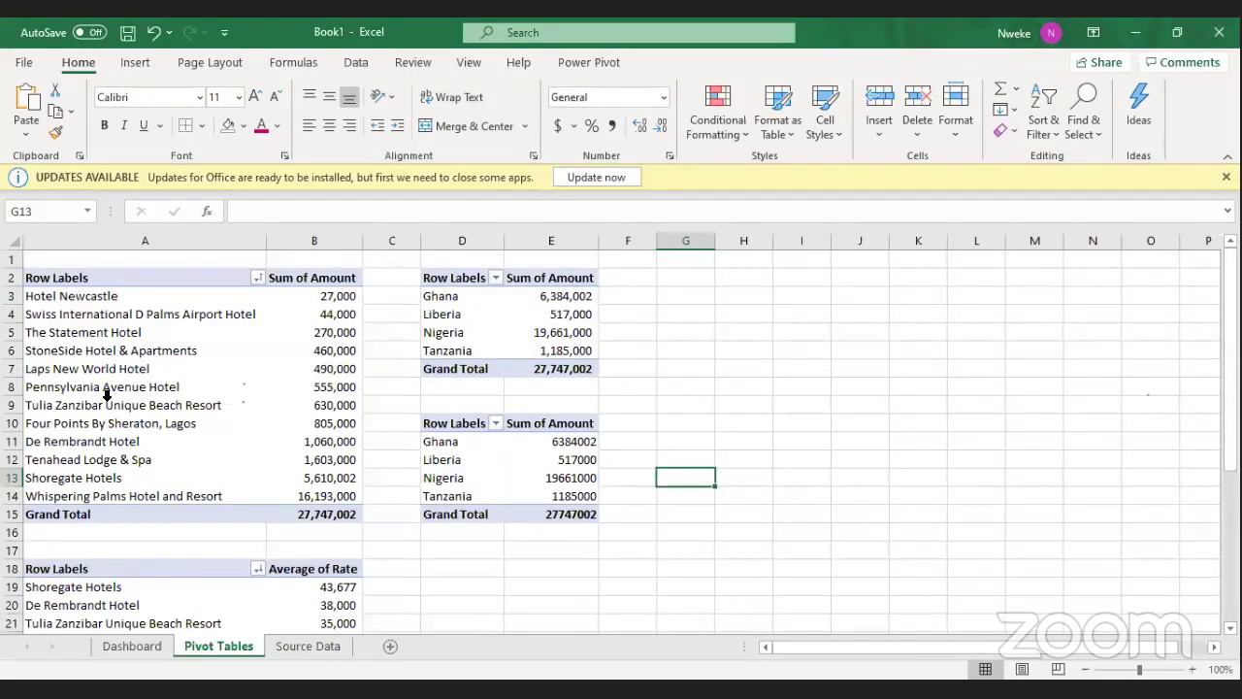
{"action": "left_click_drag", "start_coordinate": [55, 298], "coordinate": [171, 445]}
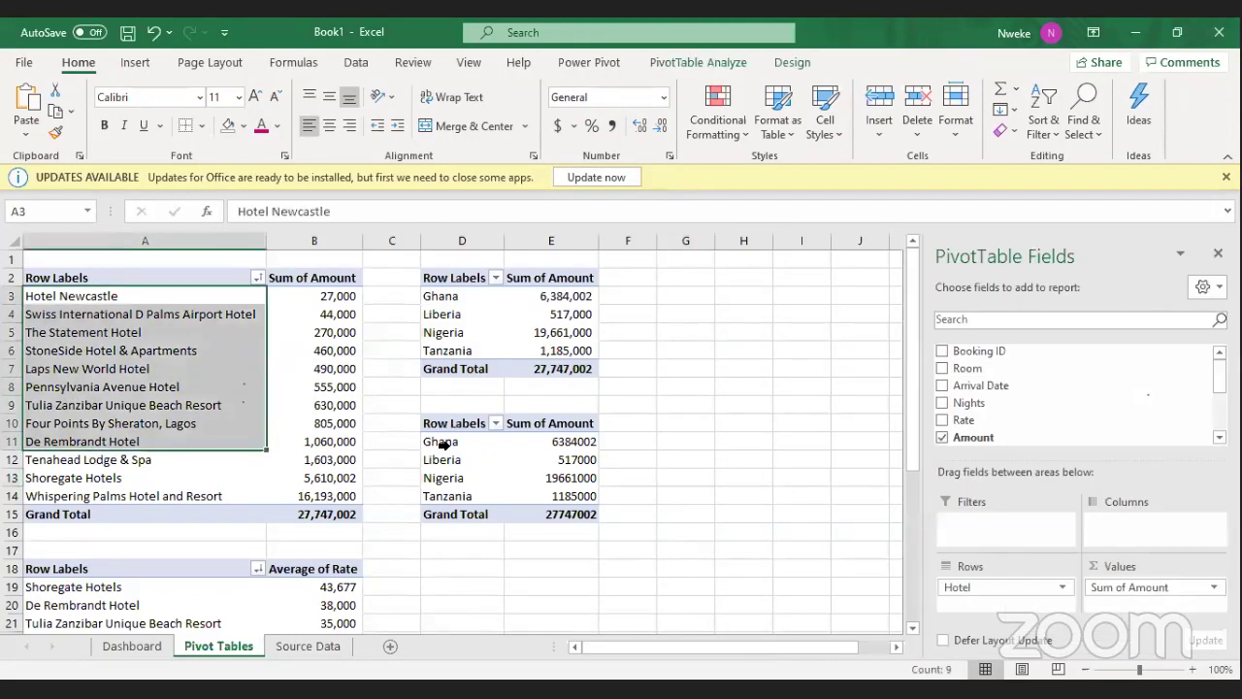
{"action": "left_click_drag", "start_coordinate": [441, 443], "coordinate": [444, 477]}
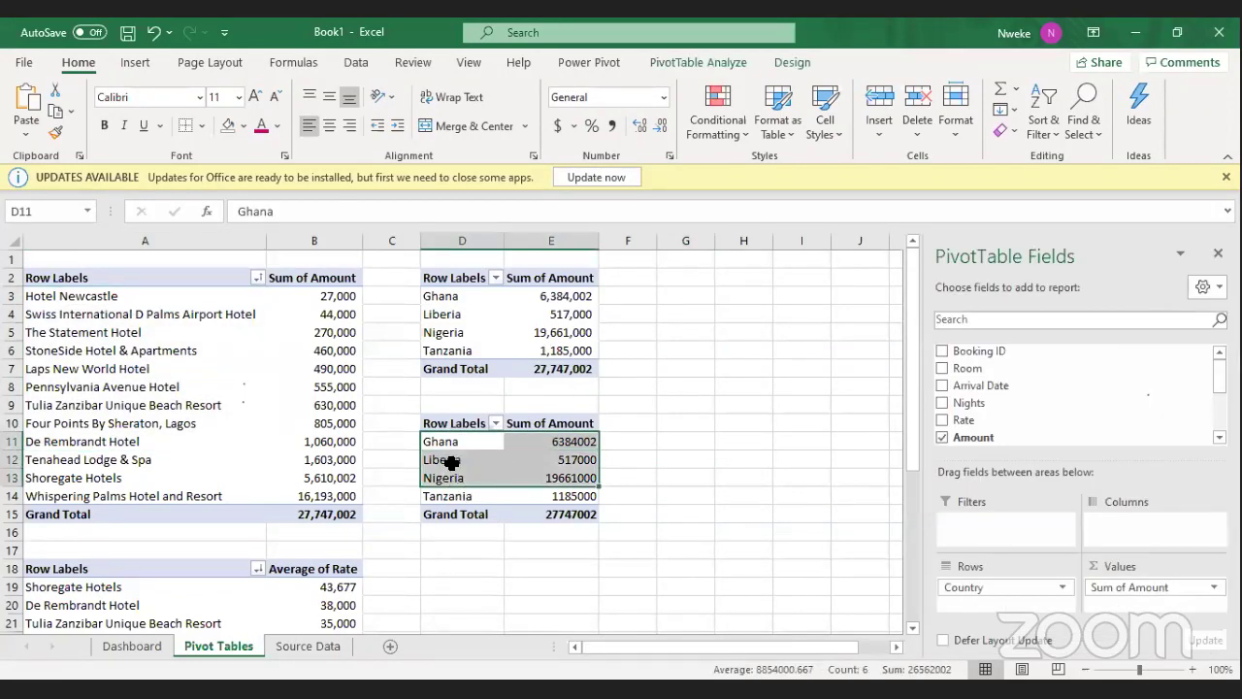
{"action": "left_click", "coordinate": [451, 463]}
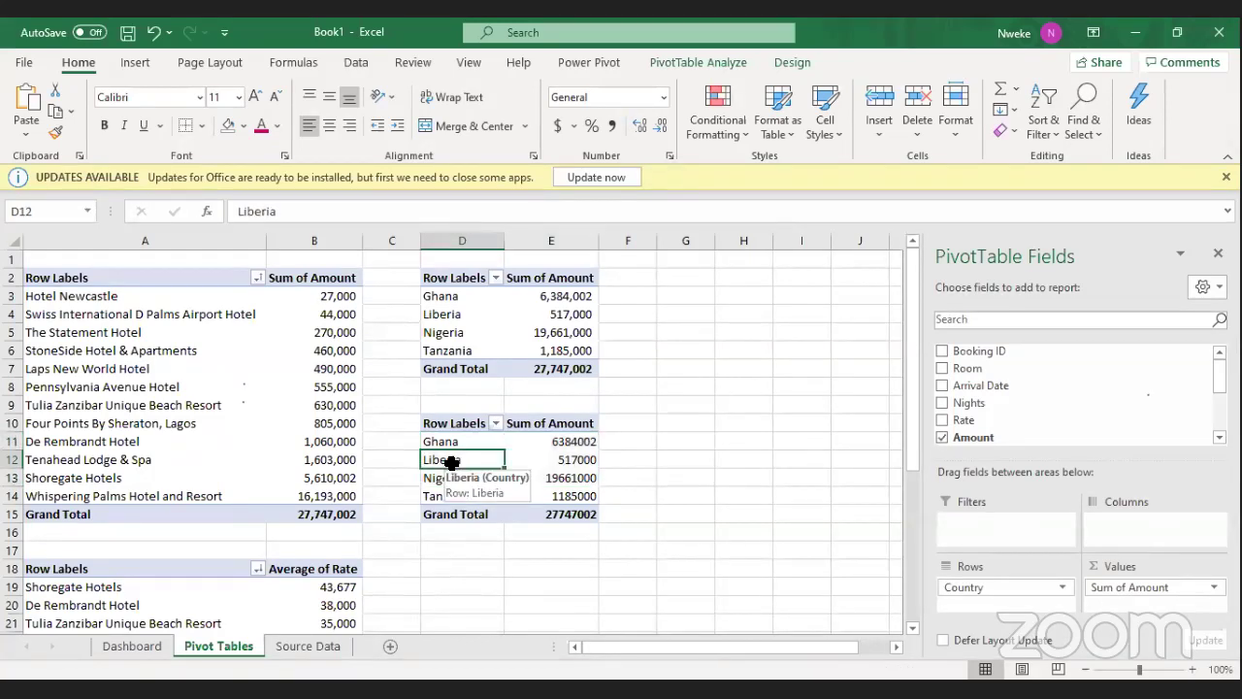
{"action": "left_click_drag", "start_coordinate": [74, 301], "coordinate": [87, 460]}
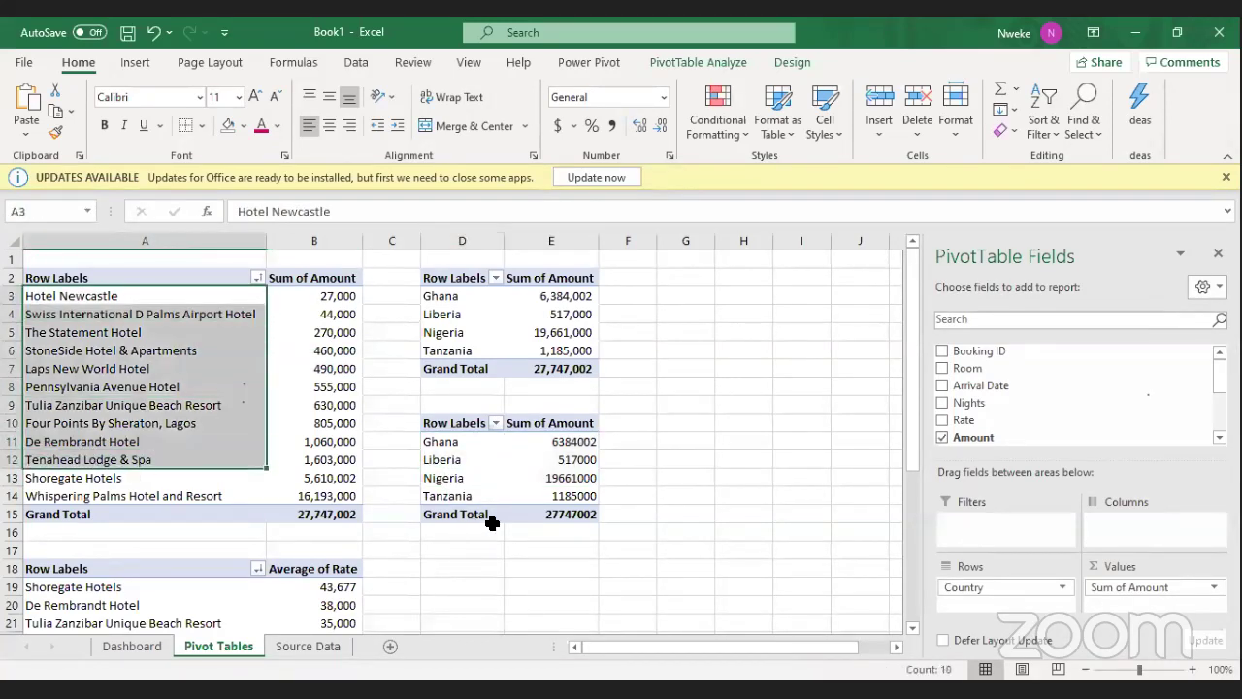
{"action": "left_click_drag", "start_coordinate": [449, 438], "coordinate": [459, 485]}
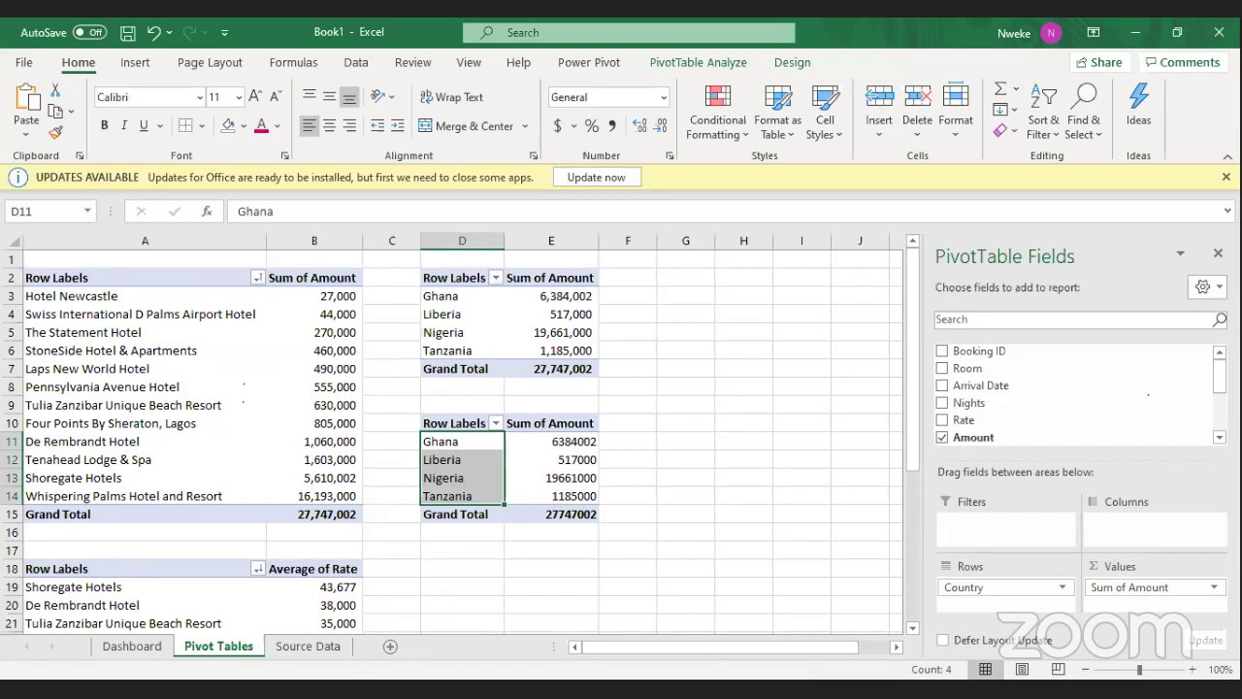
{"action": "left_click", "coordinate": [454, 447]}
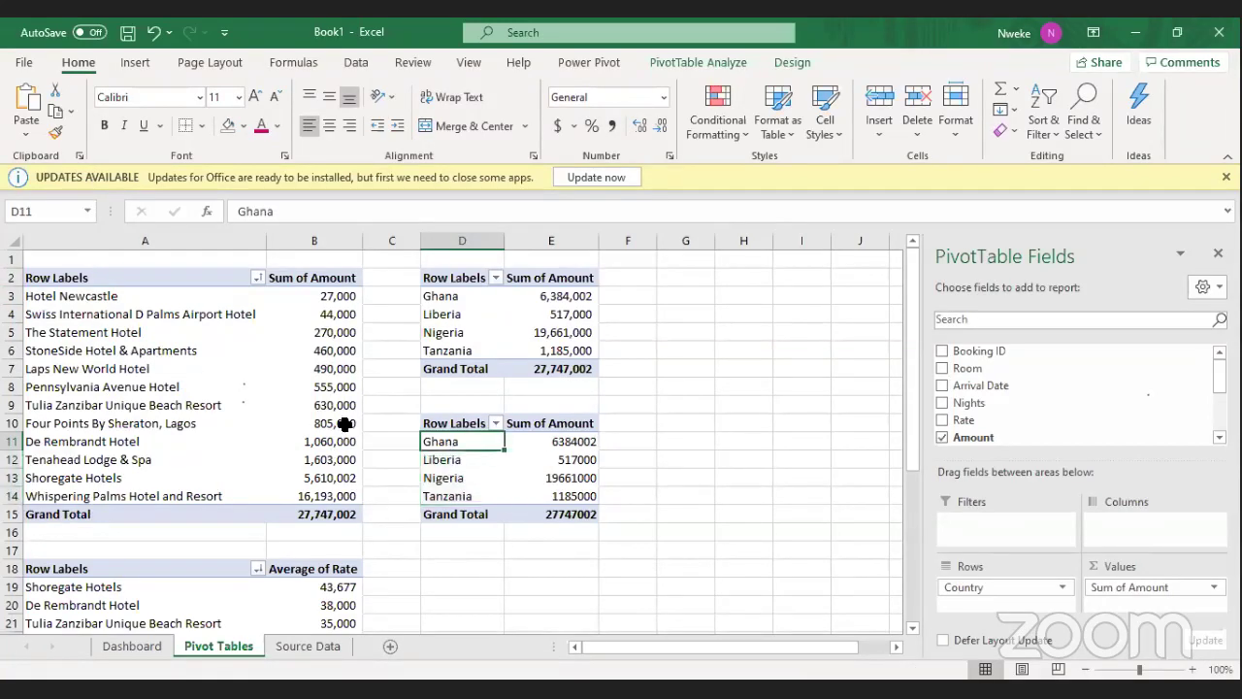
{"action": "left_click", "coordinate": [464, 467]}
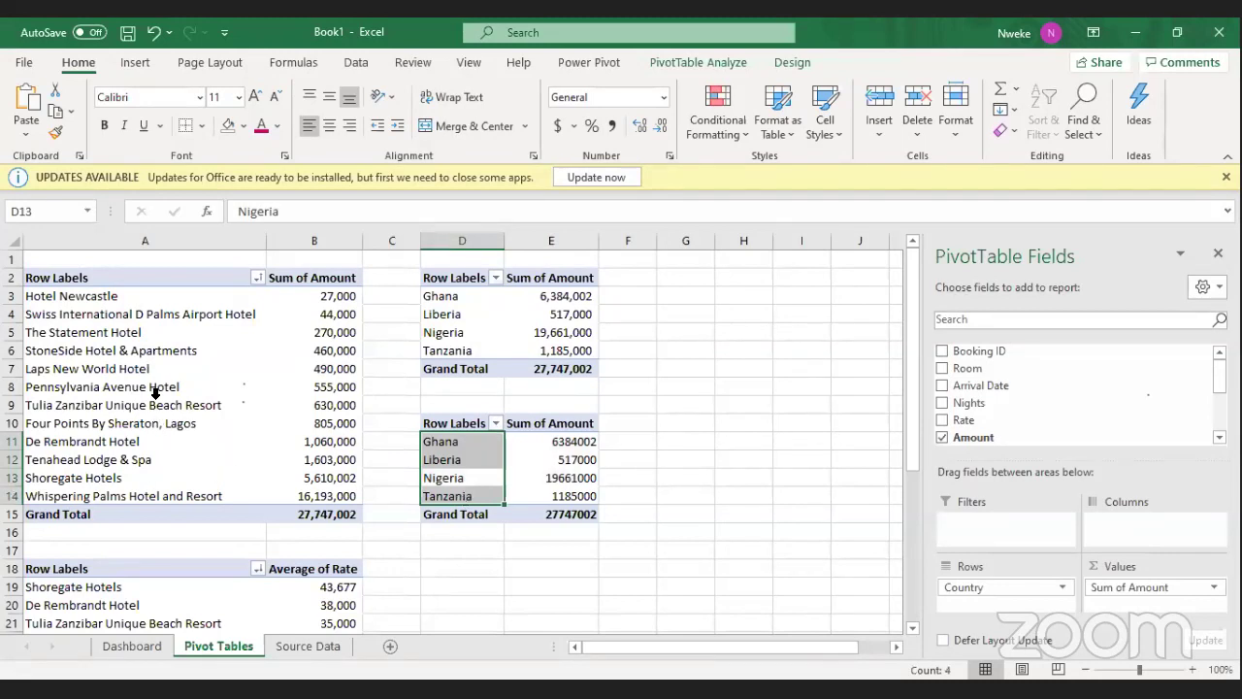
{"action": "left_click", "coordinate": [681, 437]}
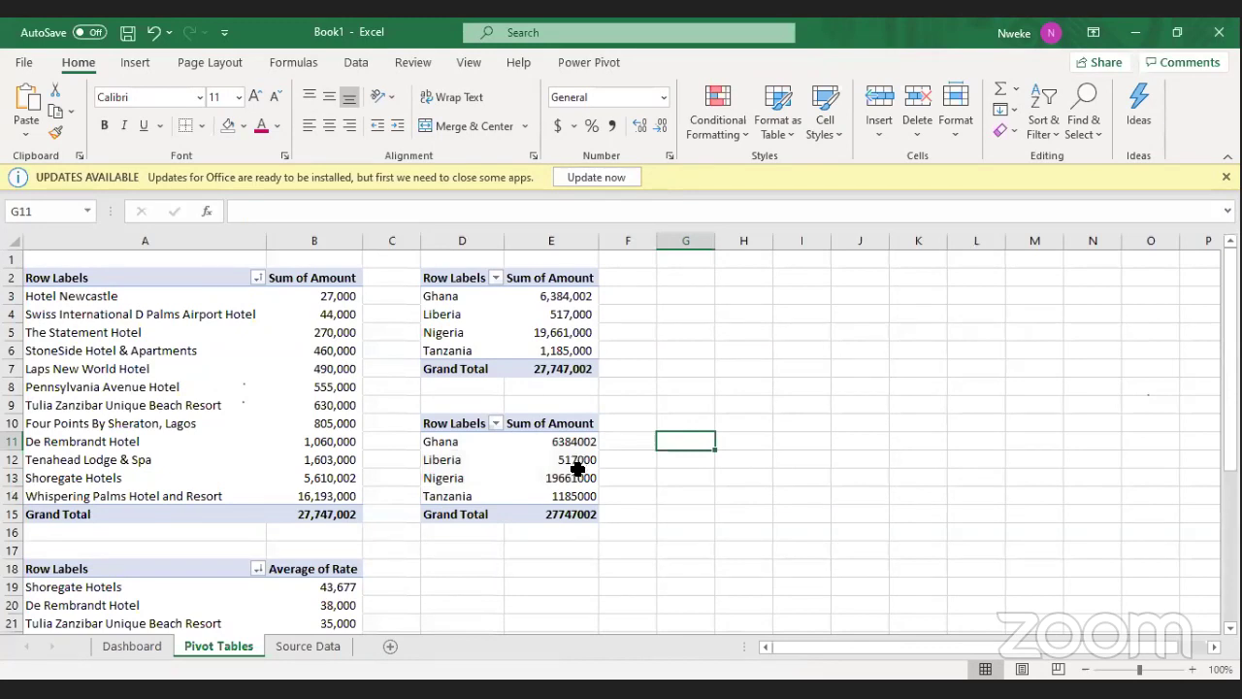
Format the four country amounts in E11:E14 with thousands separators and no decimal places.
{"action": "mouse_move", "coordinate": [578, 469]}
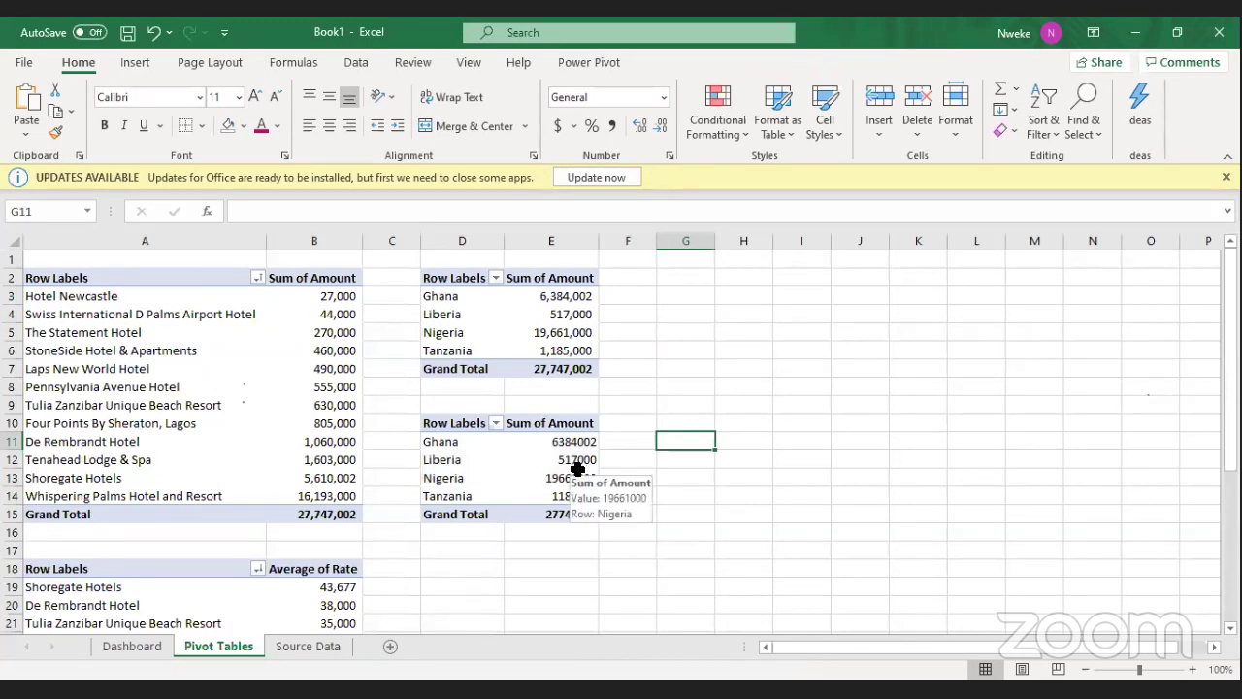
{"action": "left_click_drag", "start_coordinate": [568, 438], "coordinate": [580, 493]}
{"action": "left_click", "coordinate": [611, 125]}
{"action": "left_click", "coordinate": [660, 125]}
{"action": "left_click", "coordinate": [660, 125]}
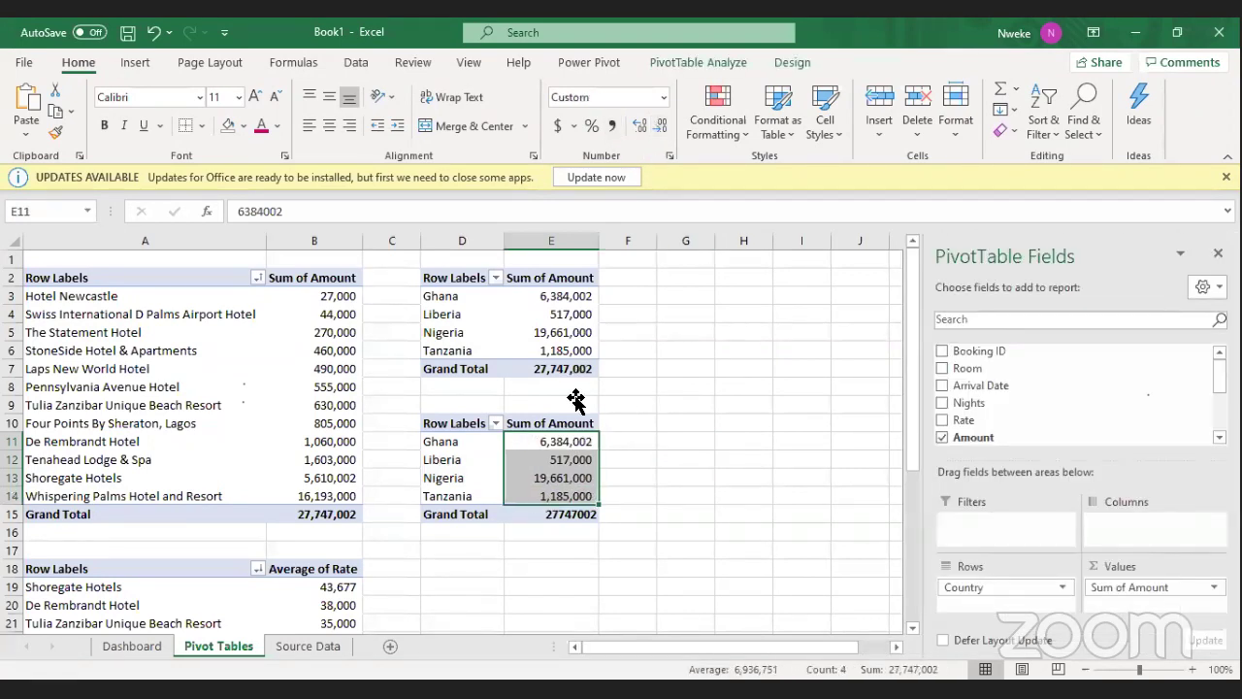
Insert a pie PivotChart from the lower country pivot table of summed amounts.
{"action": "left_click", "coordinate": [464, 462]}
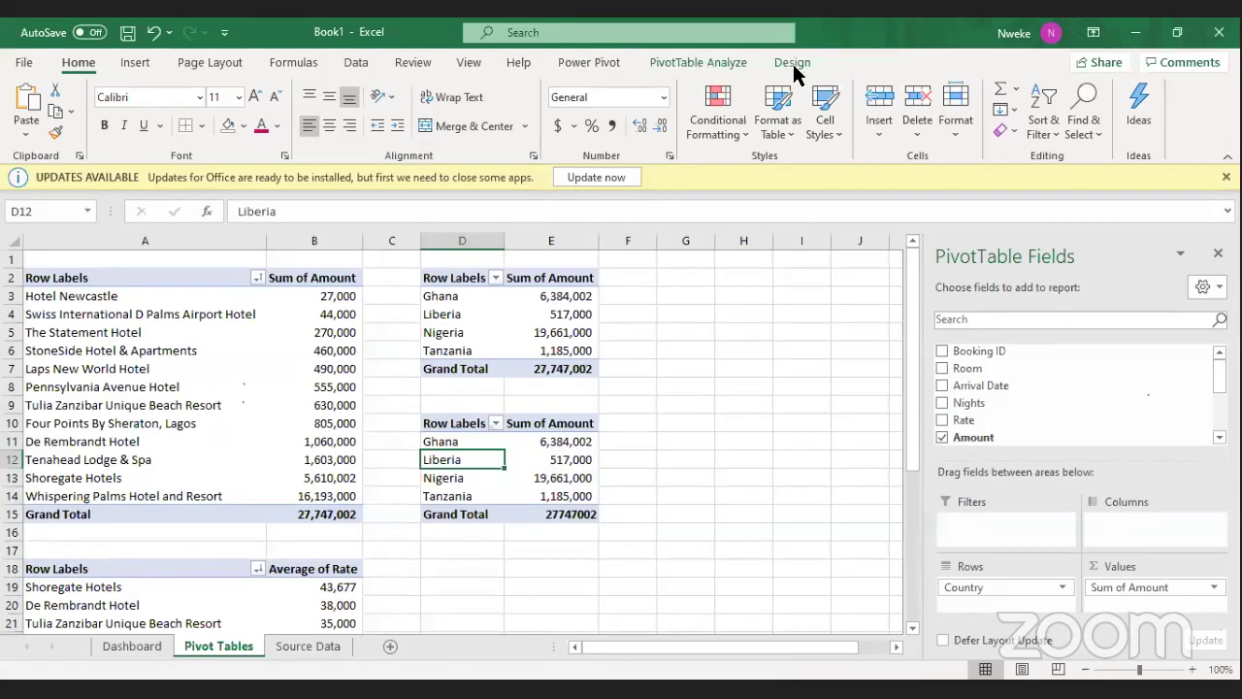
{"action": "left_click", "coordinate": [714, 60]}
{"action": "scroll", "coordinate": [889, 106], "scroll_direction": "down", "scroll_amount": 1}
{"action": "scroll", "coordinate": [889, 106], "scroll_direction": "up", "scroll_amount": 1}
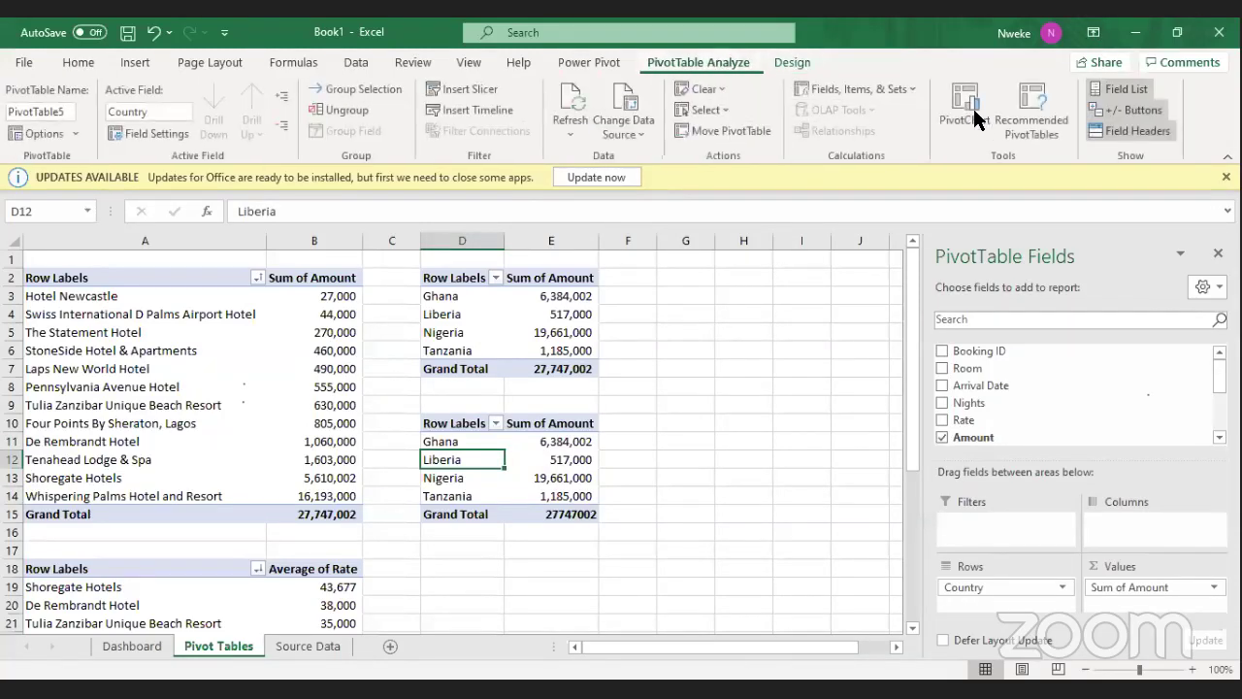
{"action": "left_click", "coordinate": [988, 102]}
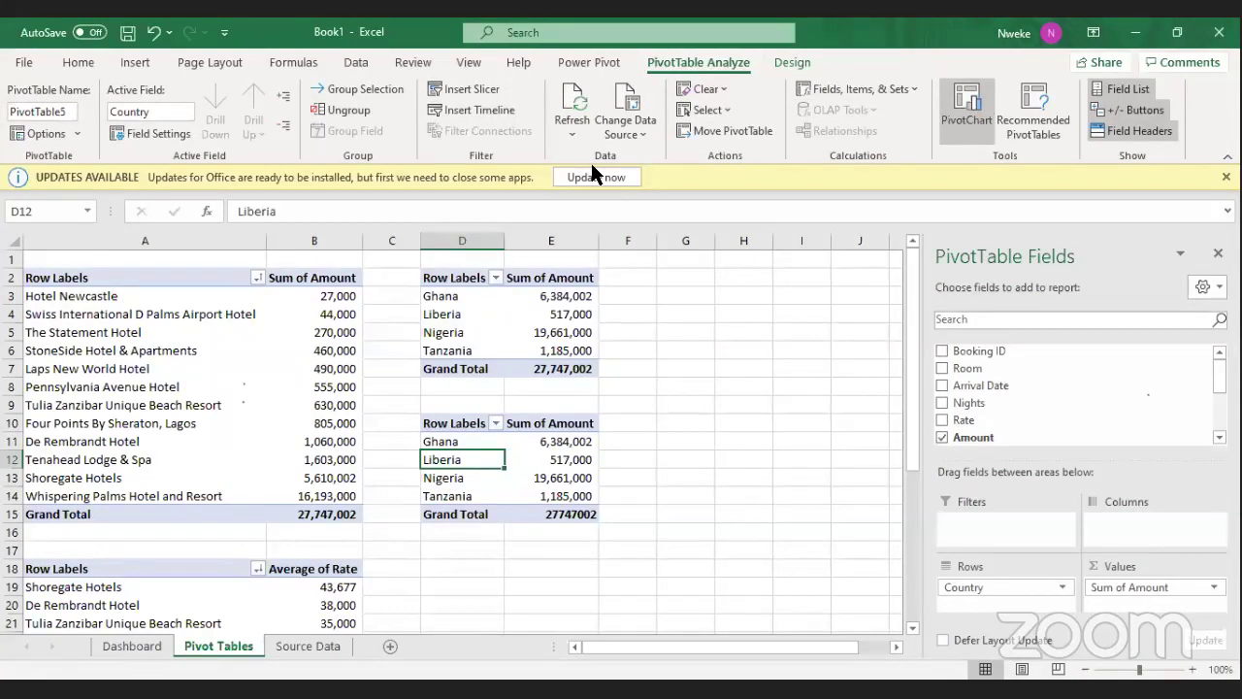
{"action": "left_click", "coordinate": [374, 237]}
{"action": "mouse_move", "coordinate": [544, 289]}
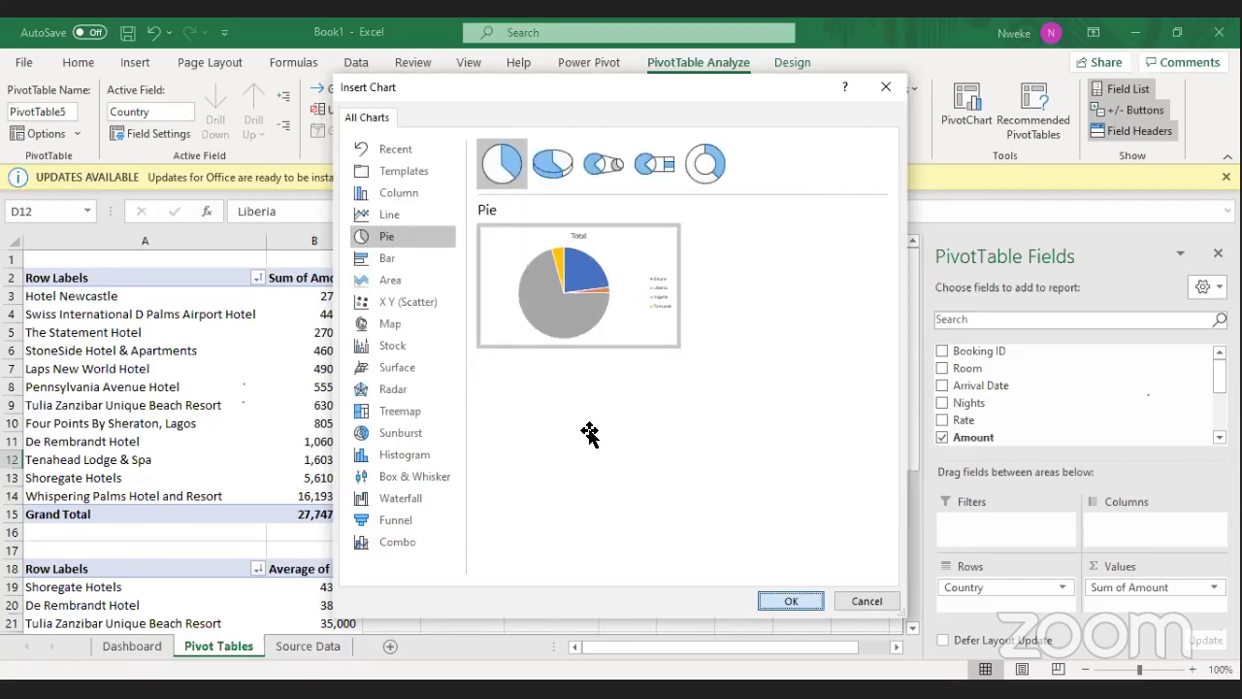
{"action": "key", "text": "Return"}
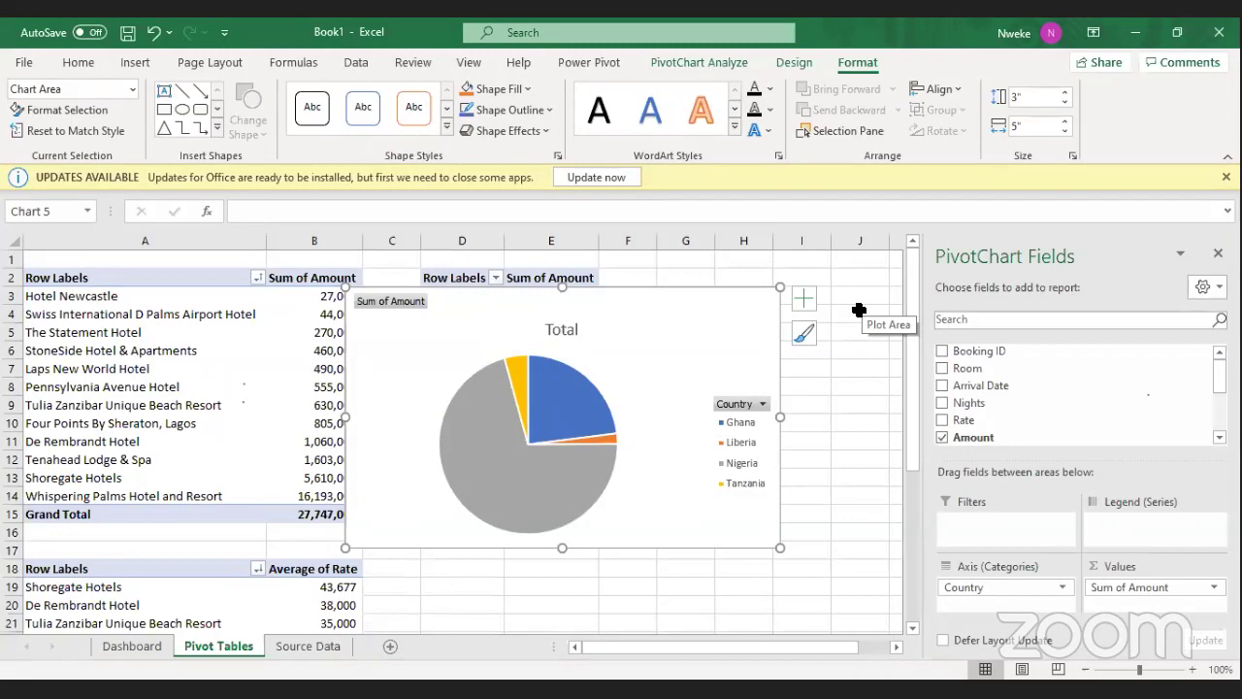
Undo the pie chart insertion and the creation of the lower, duplicate country pivot table.
{"action": "left_click", "coordinate": [859, 310]}
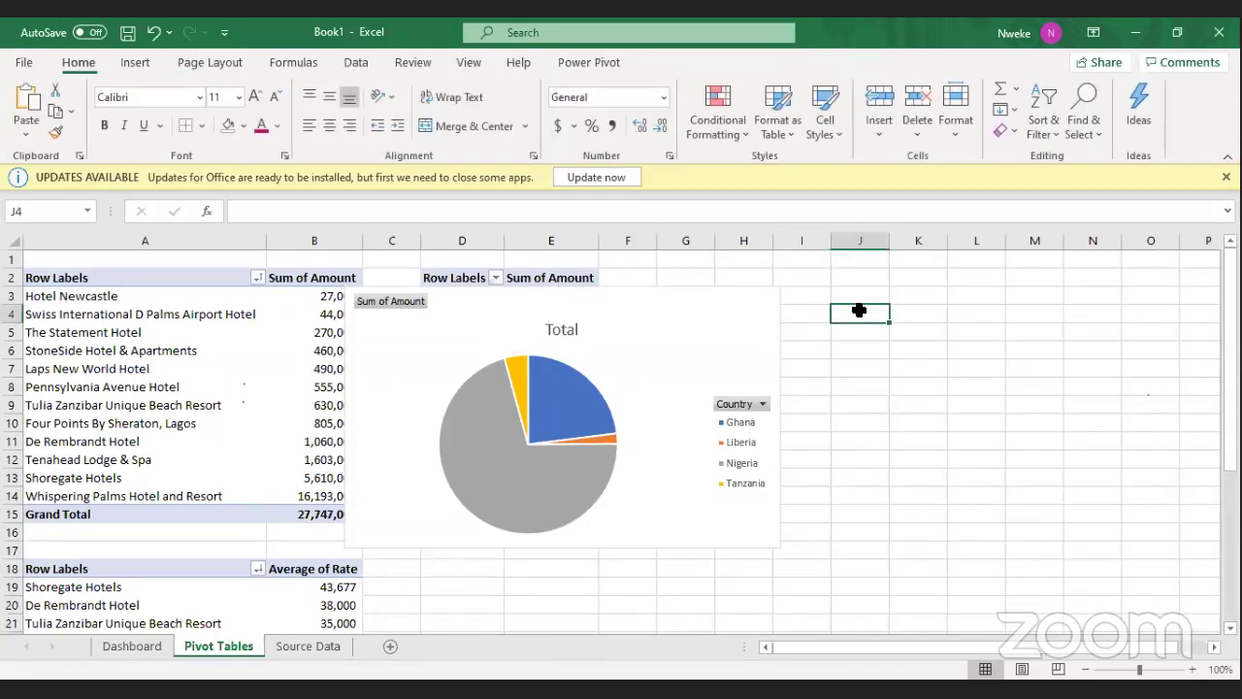
{"action": "key", "text": "ctrl+z"}
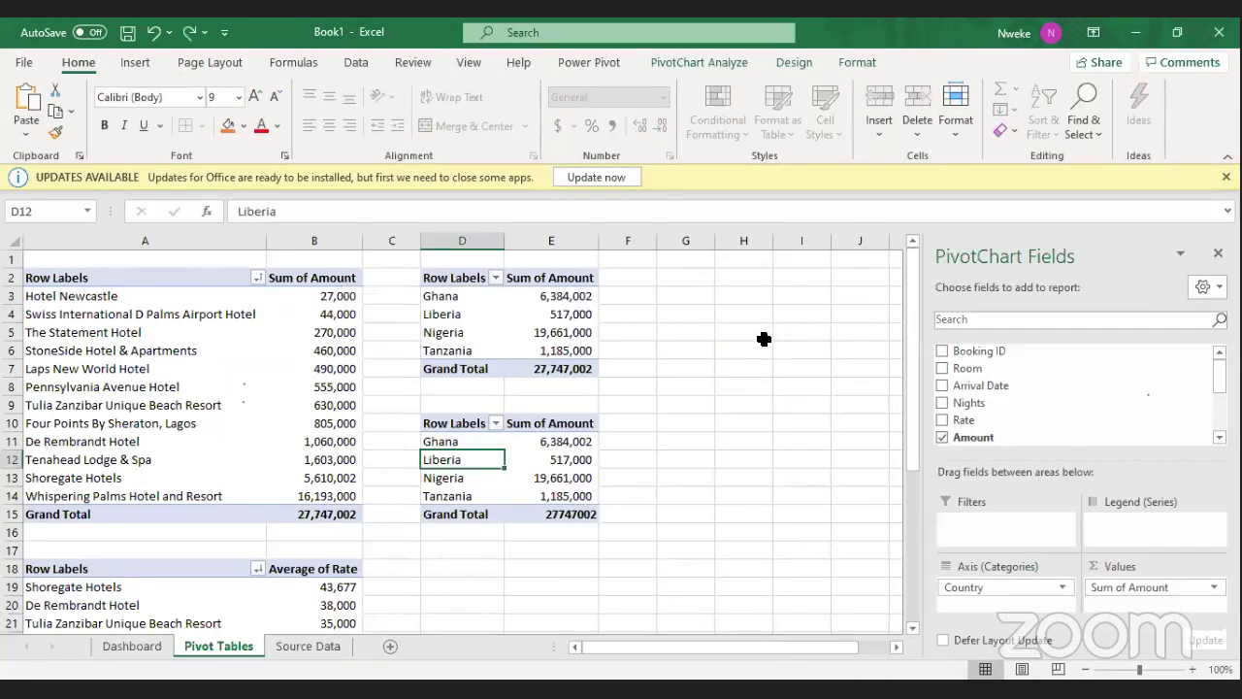
{"action": "key", "text": "ctrl+z"}
{"action": "key", "text": "ctrl+z"}
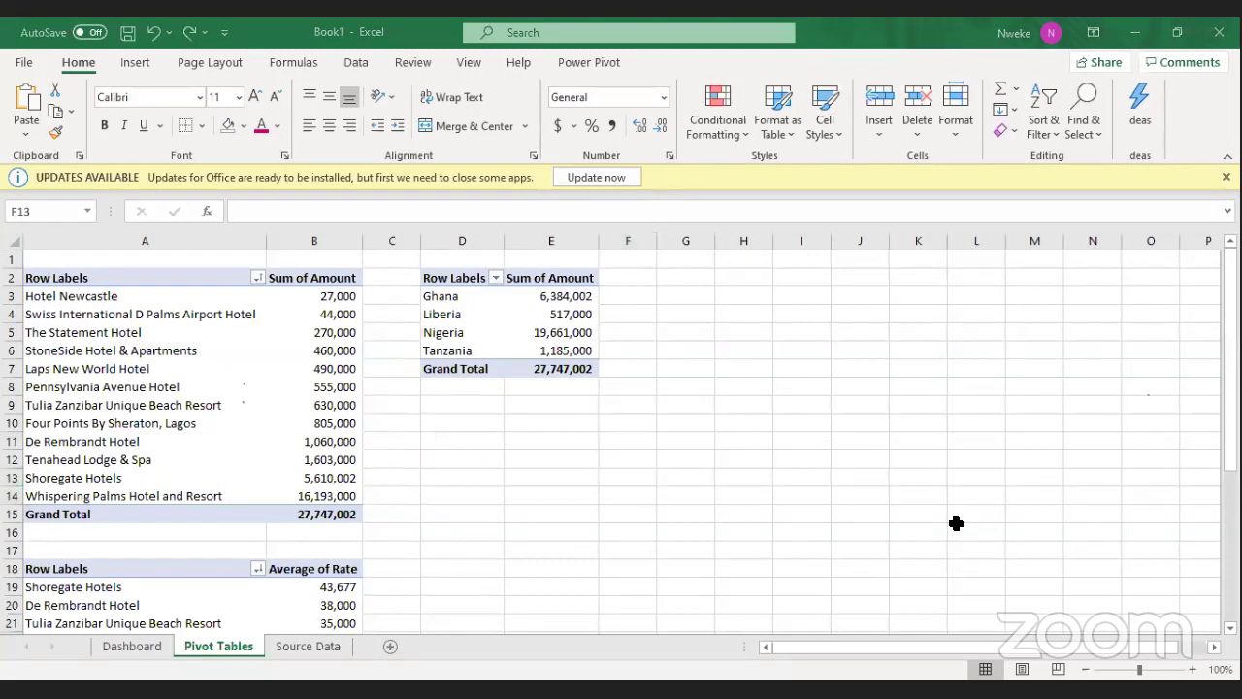
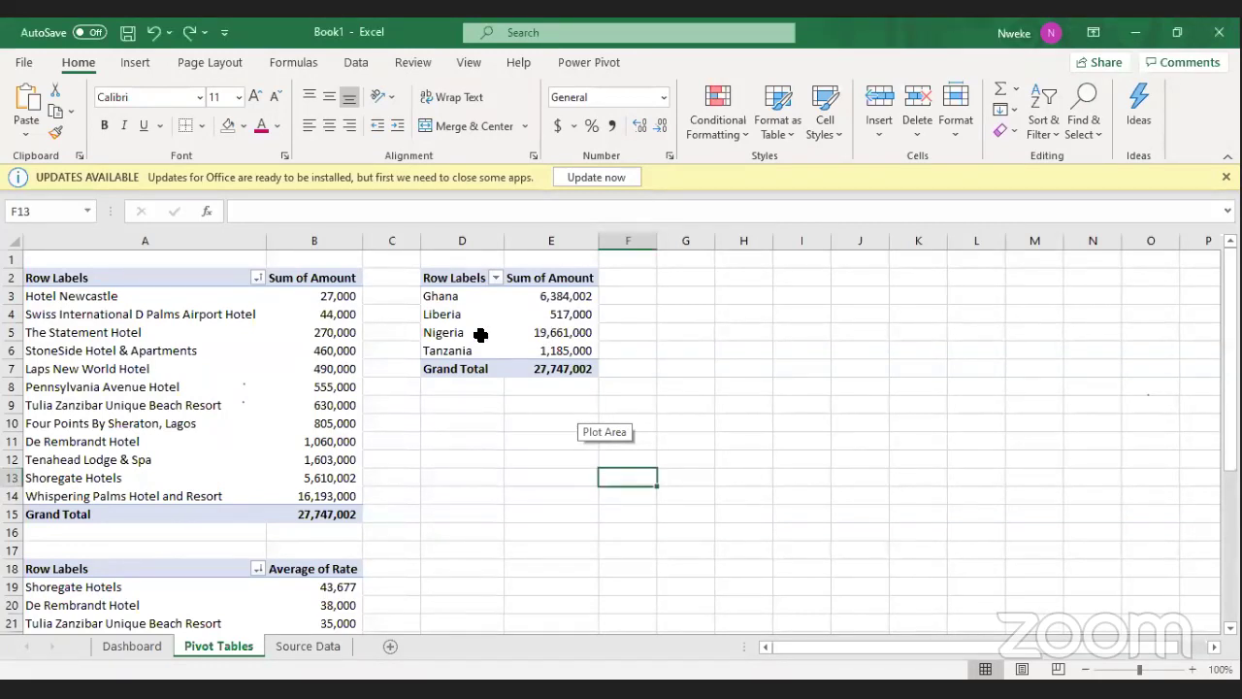
Add the Rate field to the country pivot table's values and summarize it by Average.
{"action": "left_click", "coordinate": [542, 334]}
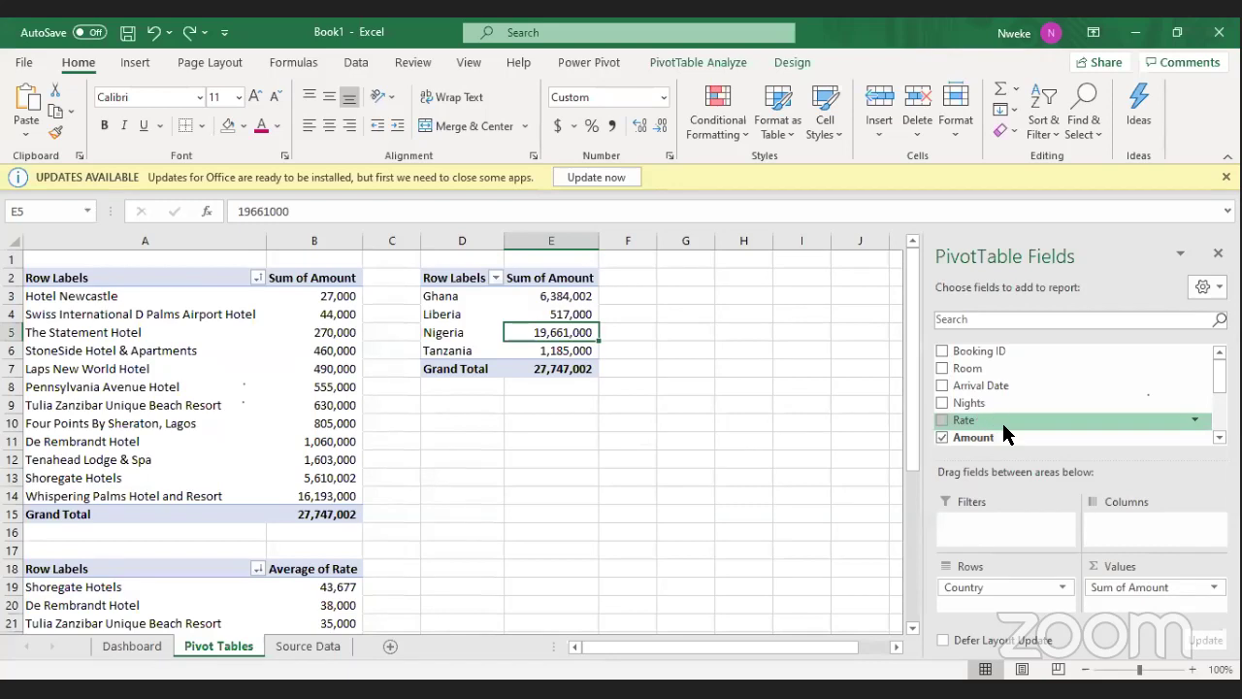
{"action": "left_click_drag", "start_coordinate": [970, 430], "coordinate": [1116, 600]}
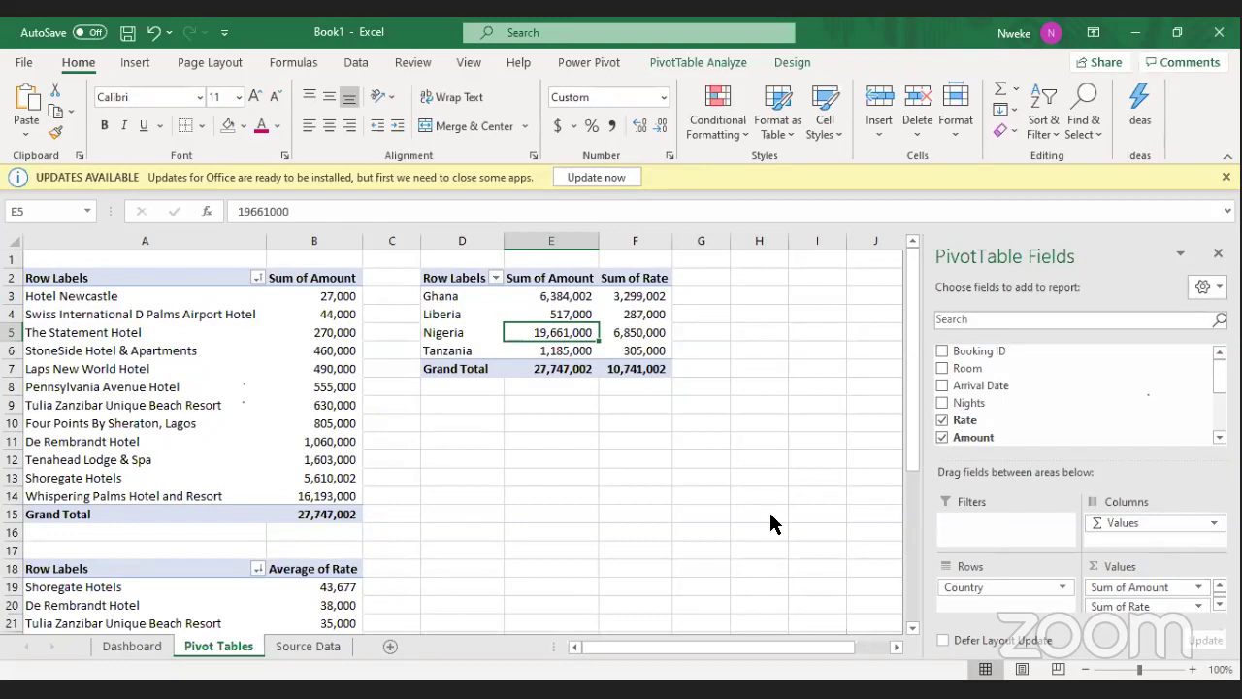
{"action": "left_click", "coordinate": [1151, 591]}
{"action": "scroll", "coordinate": [1150, 594], "scroll_direction": "down", "scroll_amount": 1}
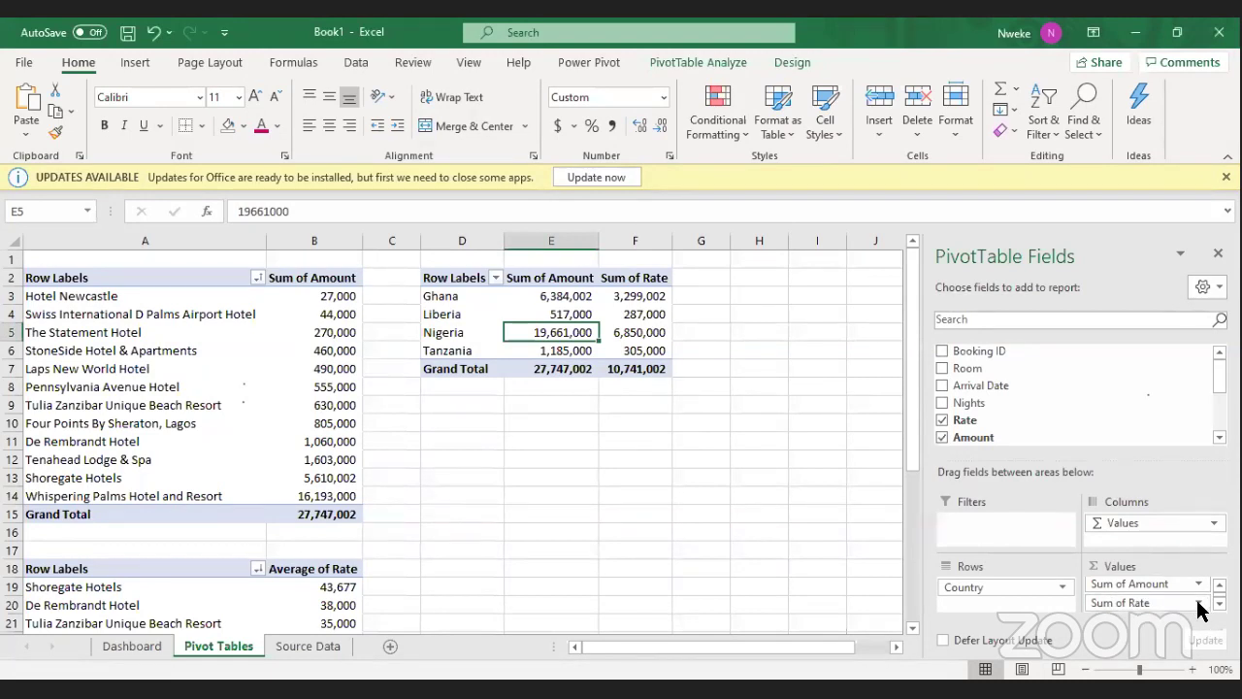
{"action": "left_click", "coordinate": [1200, 603]}
{"action": "left_click", "coordinate": [1126, 583]}
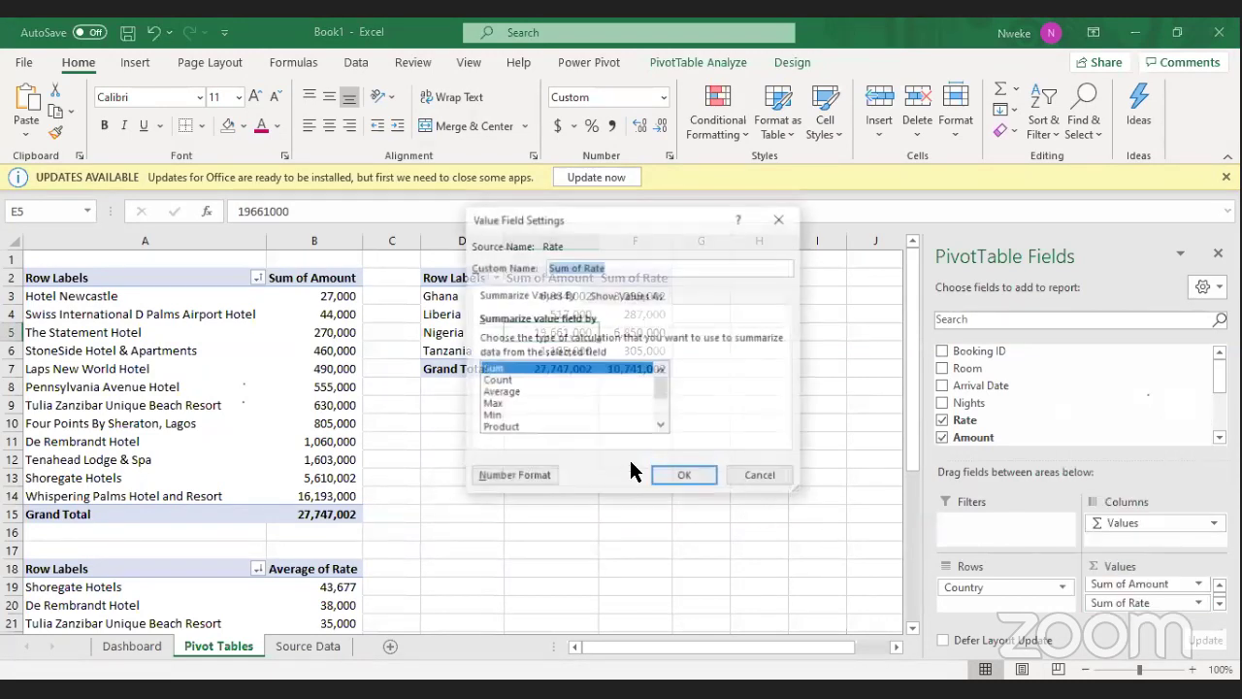
{"action": "left_click", "coordinate": [507, 393]}
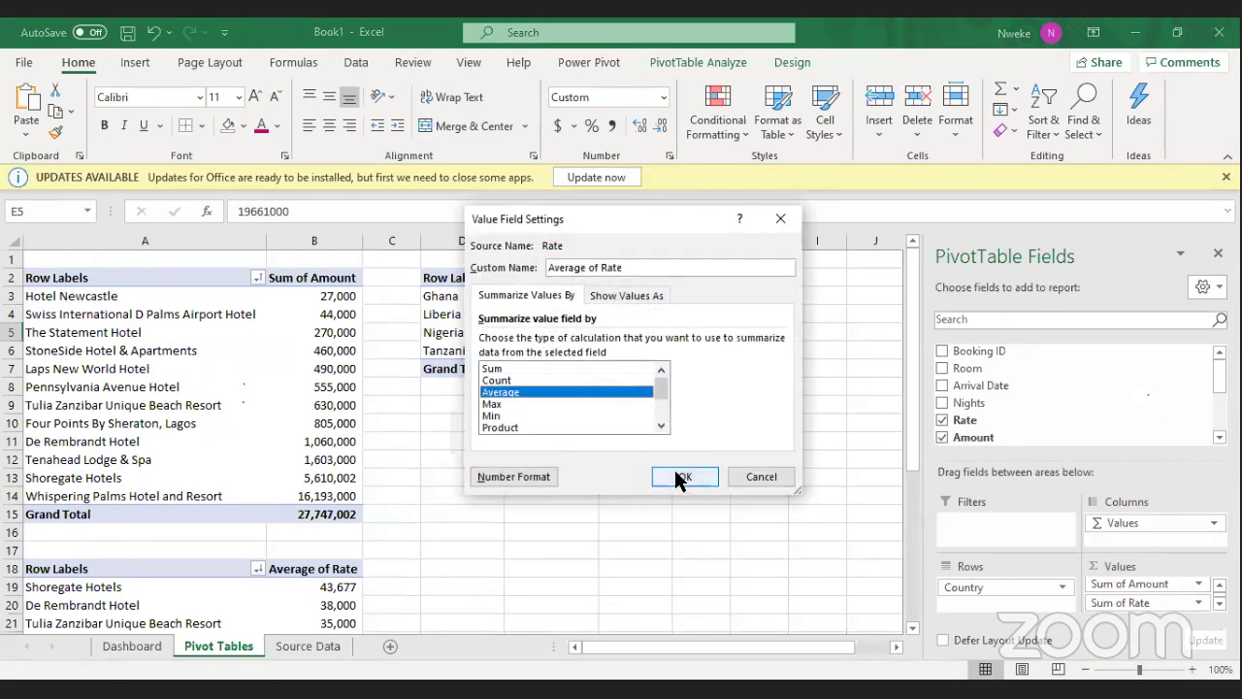
{"action": "left_click", "coordinate": [681, 474]}
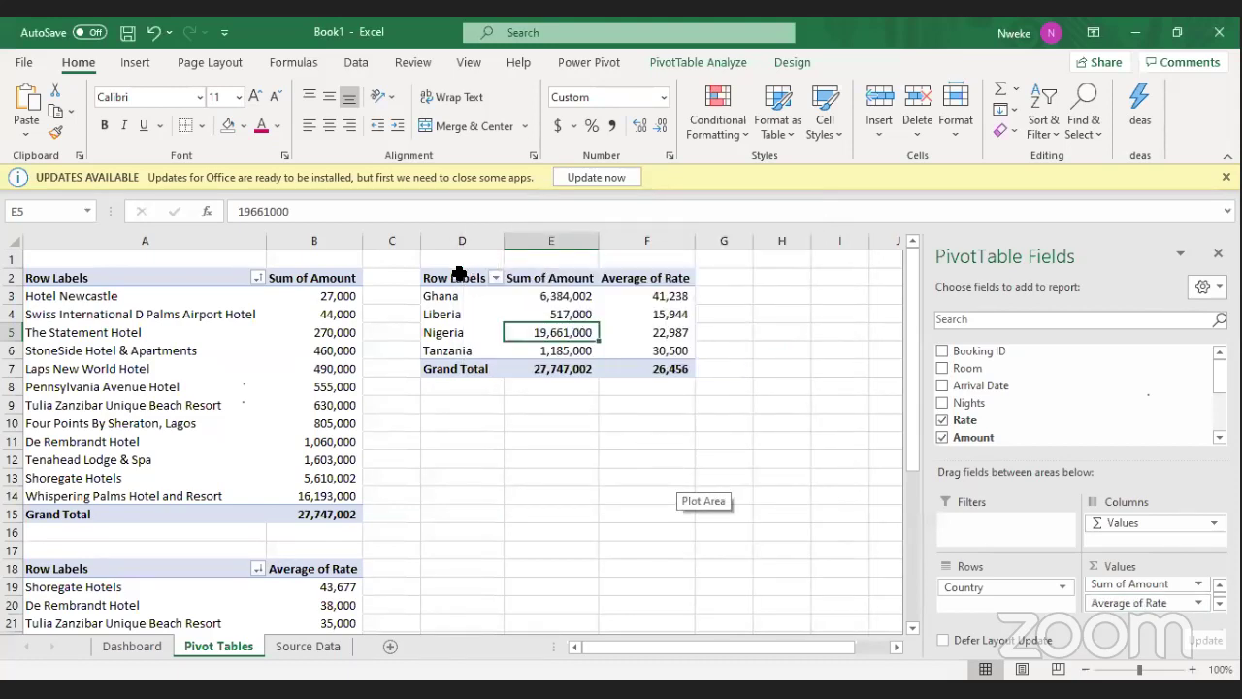
Add the Nights field as a third summed value in the country pivot table.
{"action": "left_click_drag", "start_coordinate": [460, 275], "coordinate": [561, 350]}
{"action": "scroll", "coordinate": [496, 417], "scroll_direction": "down", "scroll_amount": 3}
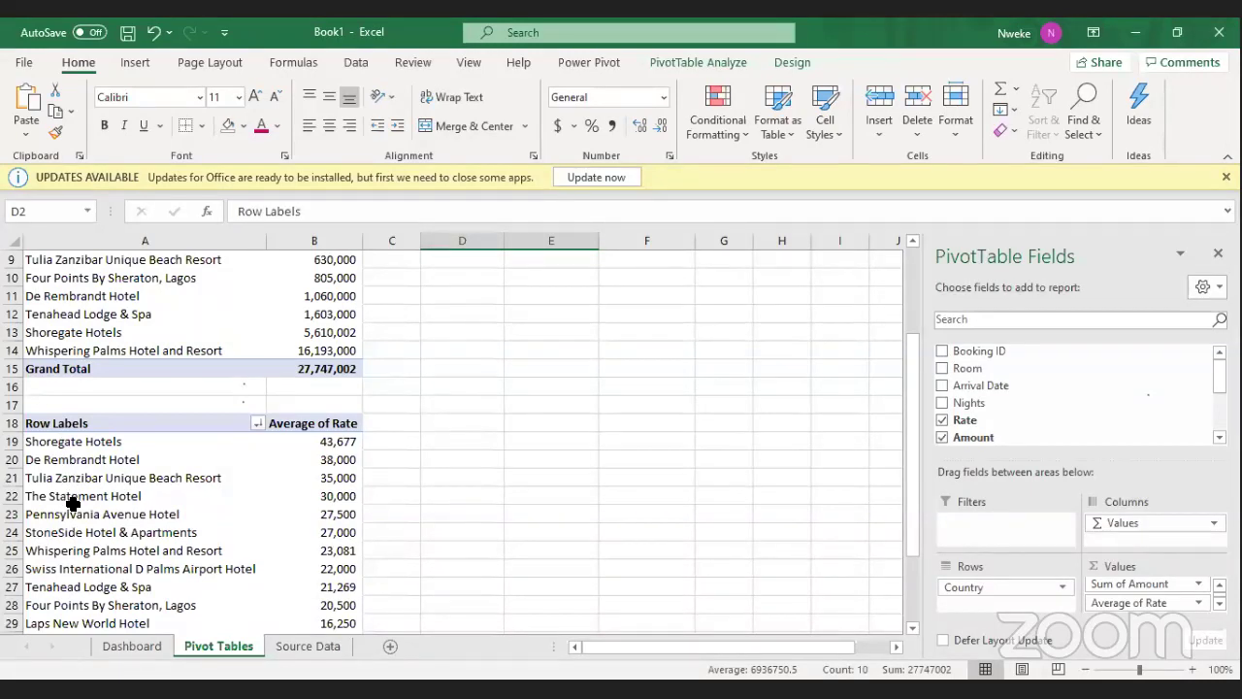
{"action": "scroll", "coordinate": [73, 503], "scroll_direction": "up", "scroll_amount": 3}
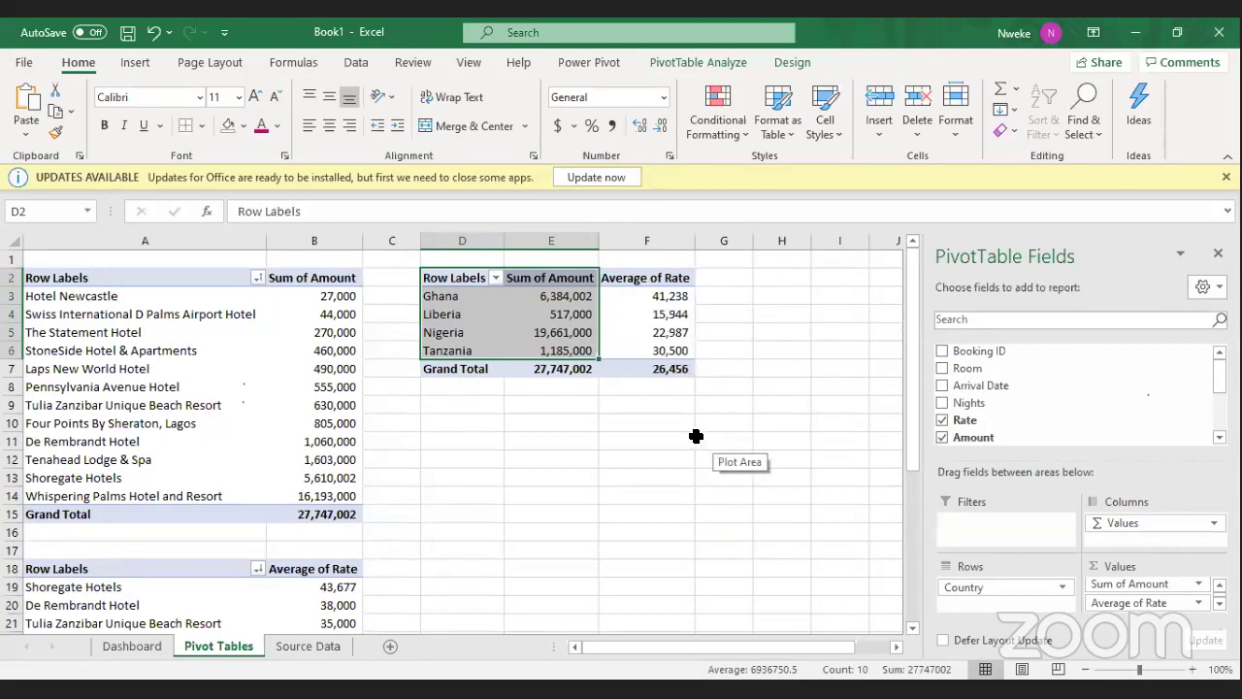
{"action": "left_click", "coordinate": [449, 296]}
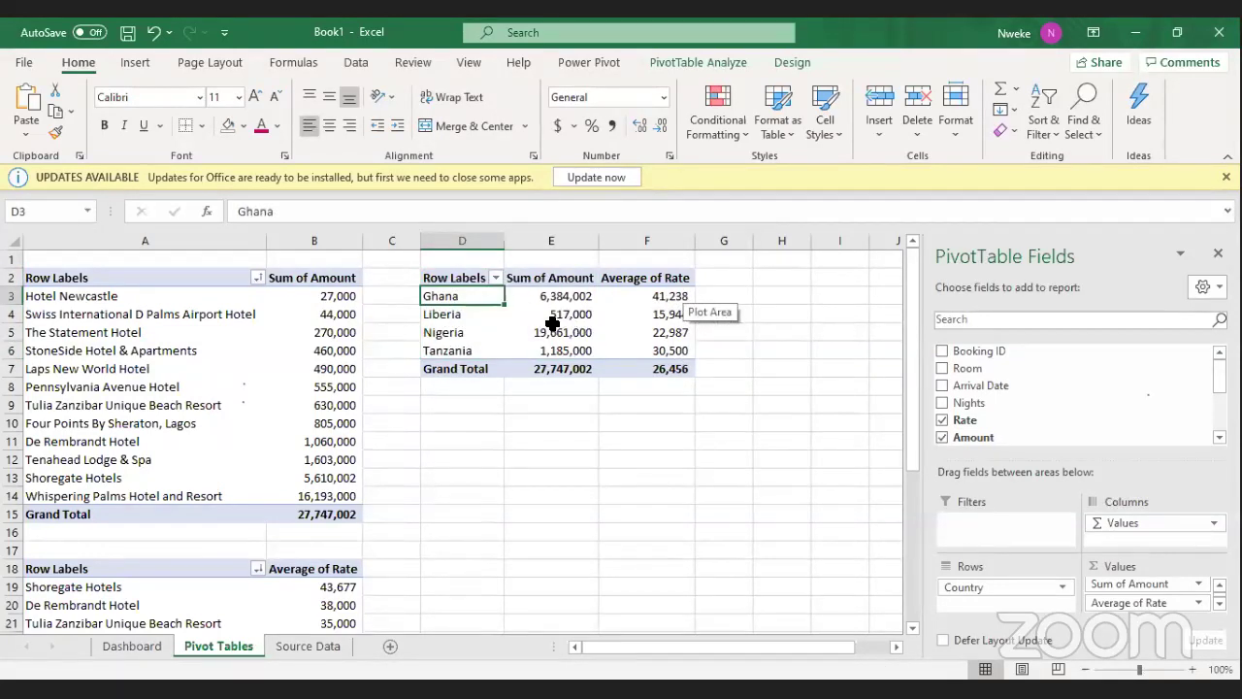
{"action": "left_click", "coordinate": [667, 302]}
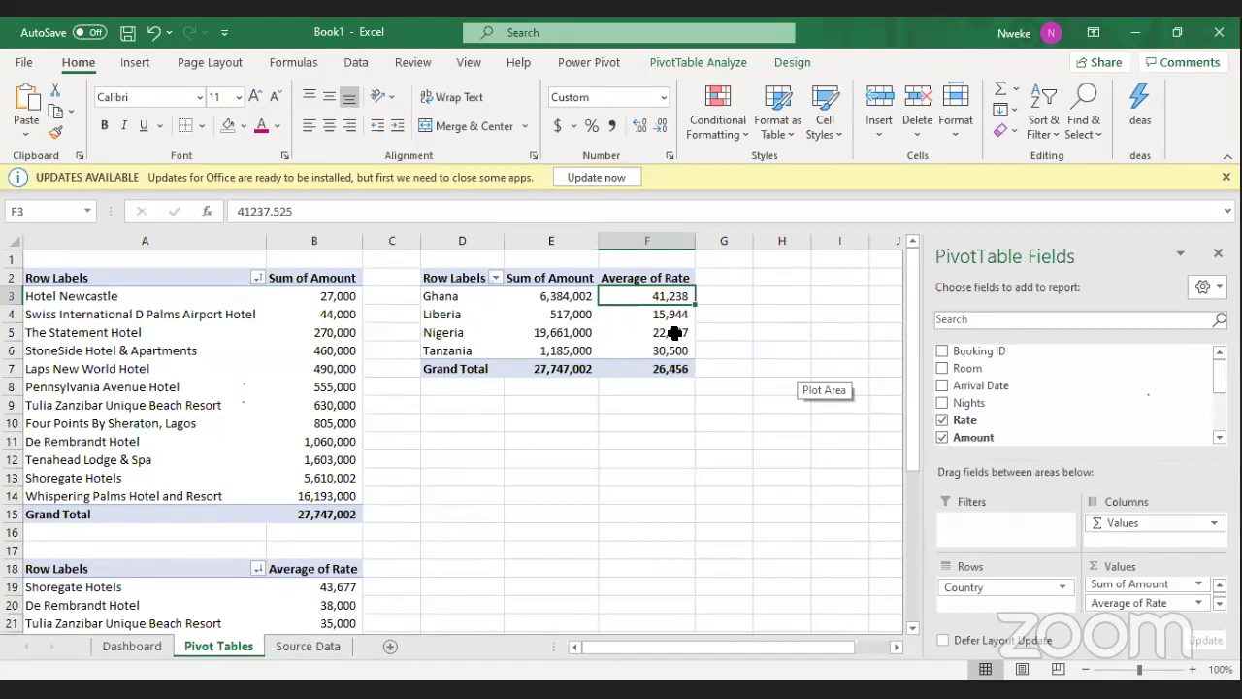
{"action": "scroll", "coordinate": [971, 407], "scroll_direction": "down", "scroll_amount": 1}
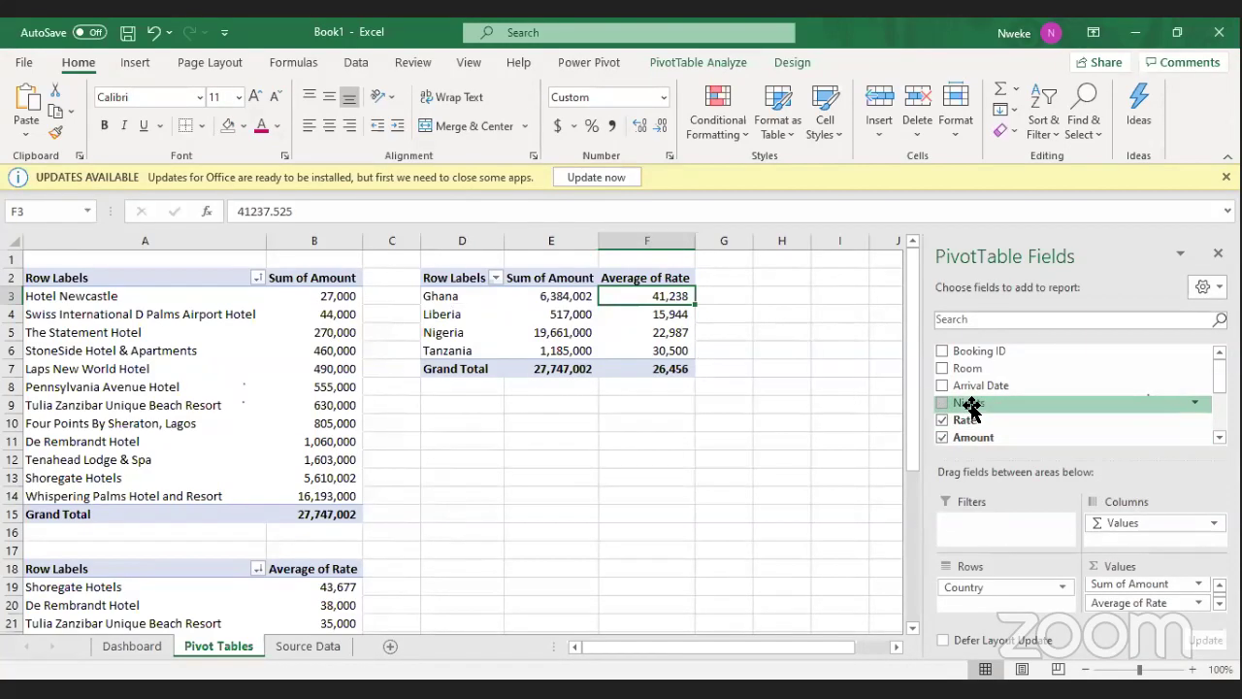
{"action": "left_click_drag", "start_coordinate": [974, 418], "coordinate": [1129, 610]}
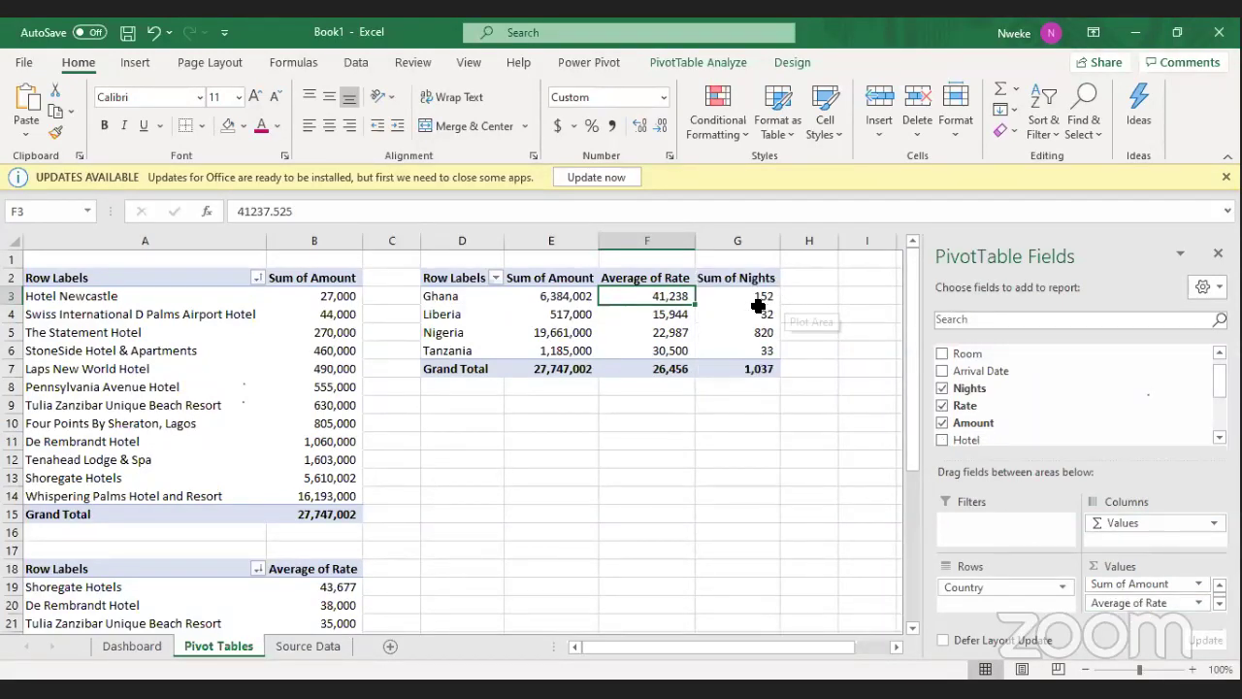
Compare the amount, average rate and nights across the Ghana, Nigeria and Liberia rows of the country pivot table.
{"action": "key", "text": "Right"}
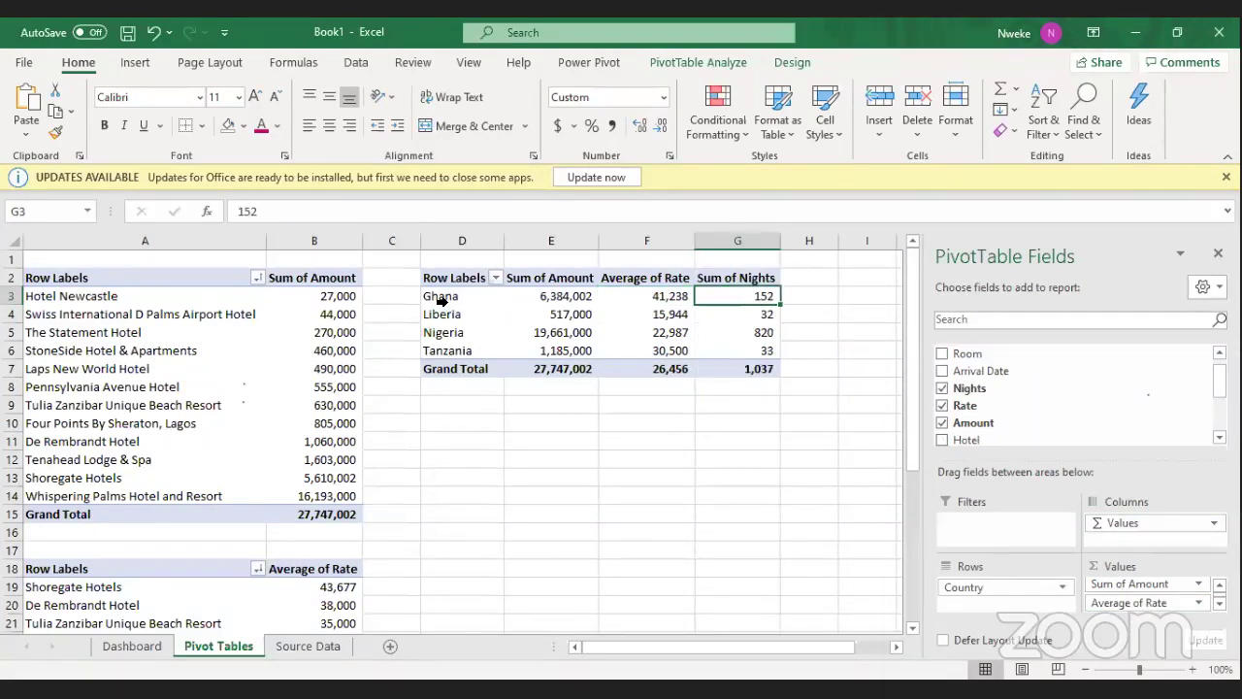
{"action": "left_click_drag", "start_coordinate": [439, 296], "coordinate": [749, 296]}
{"action": "left_click_drag", "start_coordinate": [441, 332], "coordinate": [763, 333]}
{"action": "left_click_drag", "start_coordinate": [442, 314], "coordinate": [727, 316]}
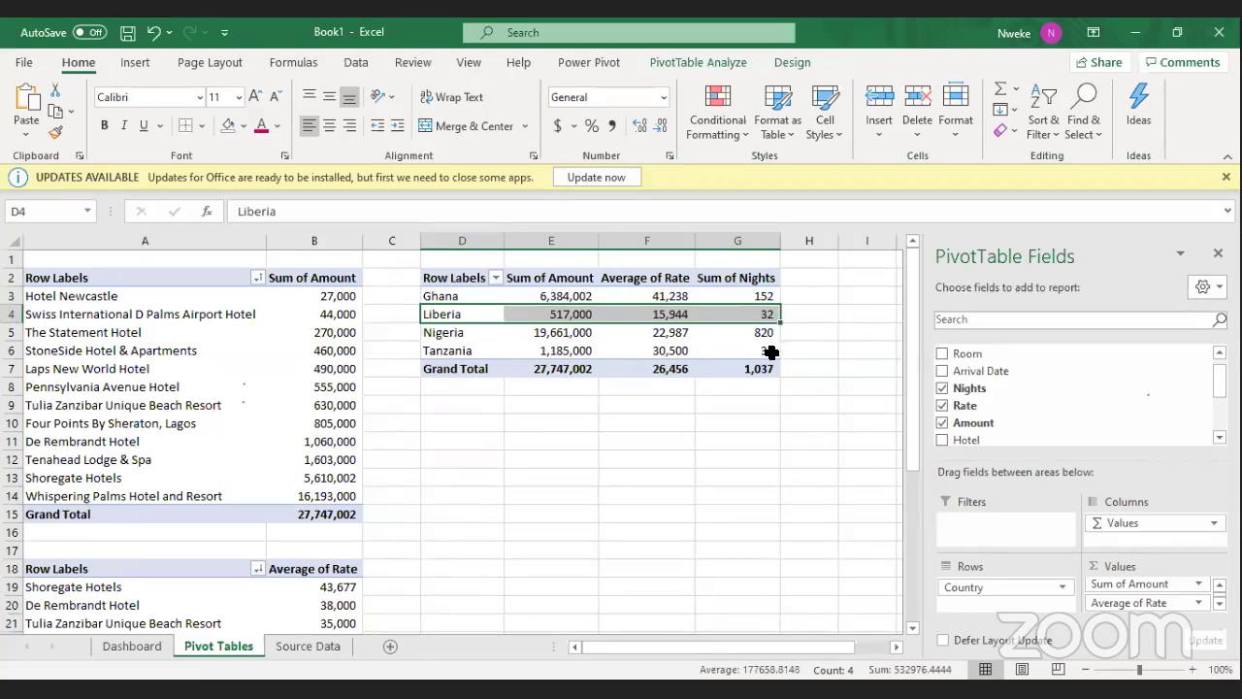
{"action": "left_click", "coordinate": [803, 298]}
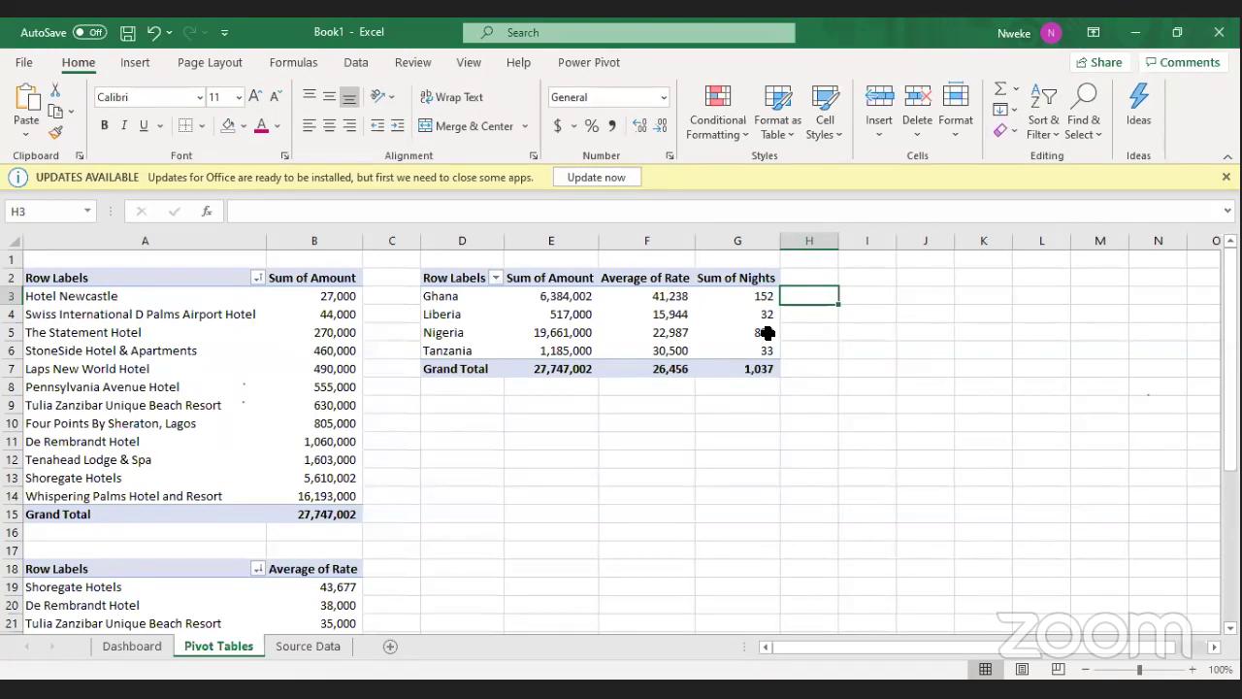
{"action": "mouse_move", "coordinate": [768, 333]}
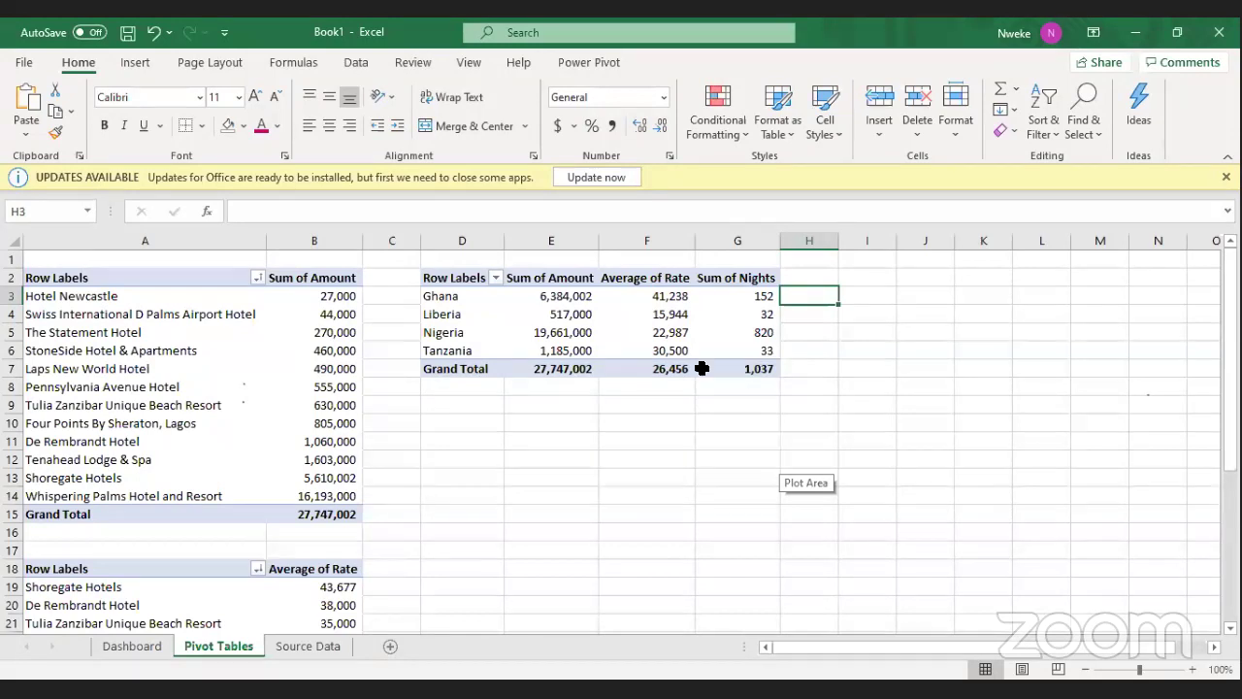
{"action": "mouse_move", "coordinate": [702, 389]}
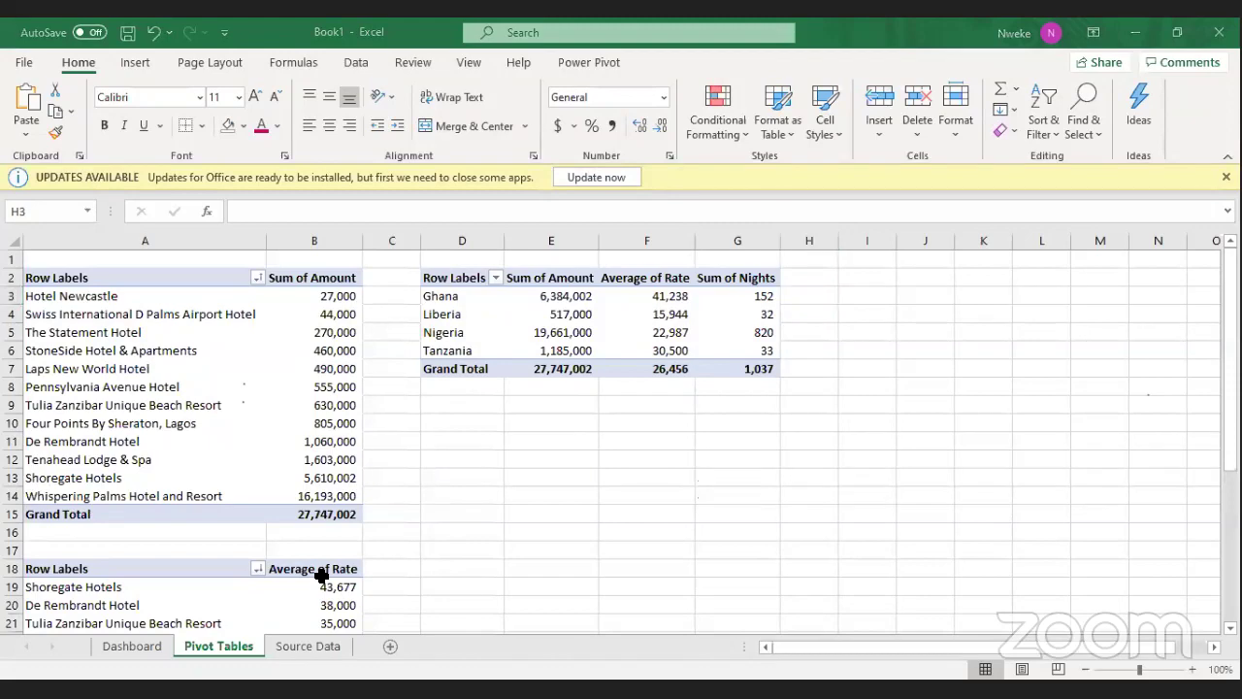
Check how the Performance By Country pie chart on the Dashboard sheet reflects the added pivot values.
{"action": "key", "text": "ctrl+Page_Up"}
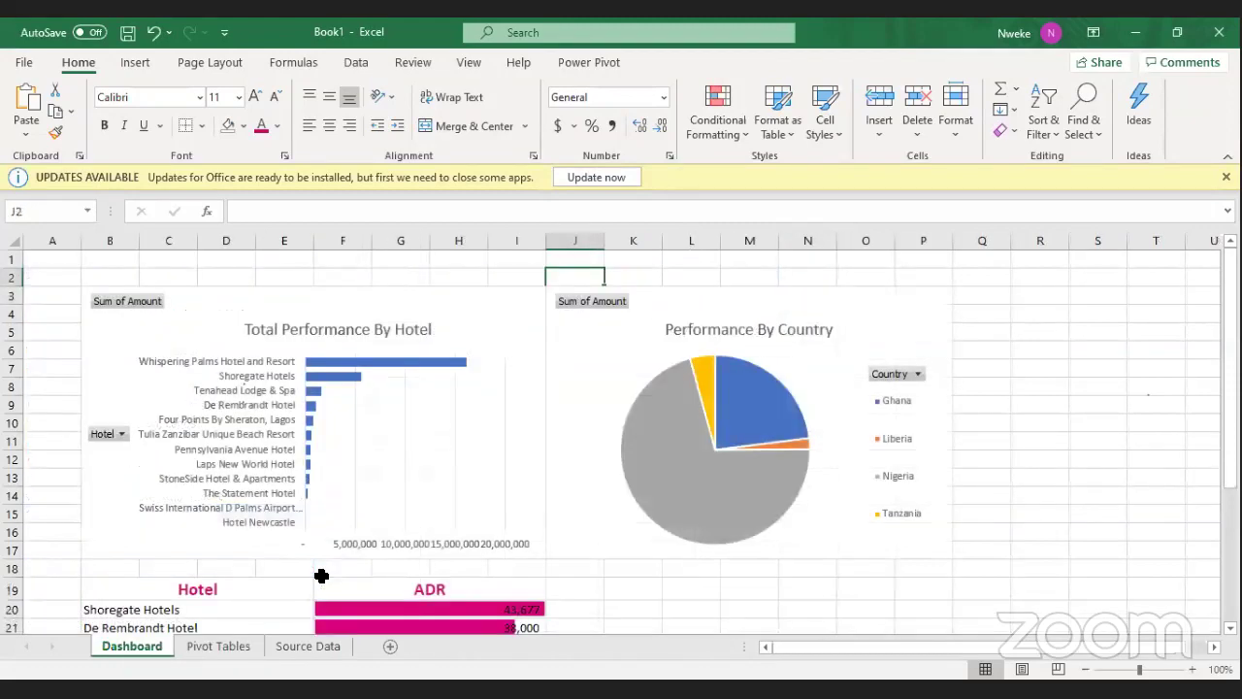
{"action": "left_click", "coordinate": [809, 268]}
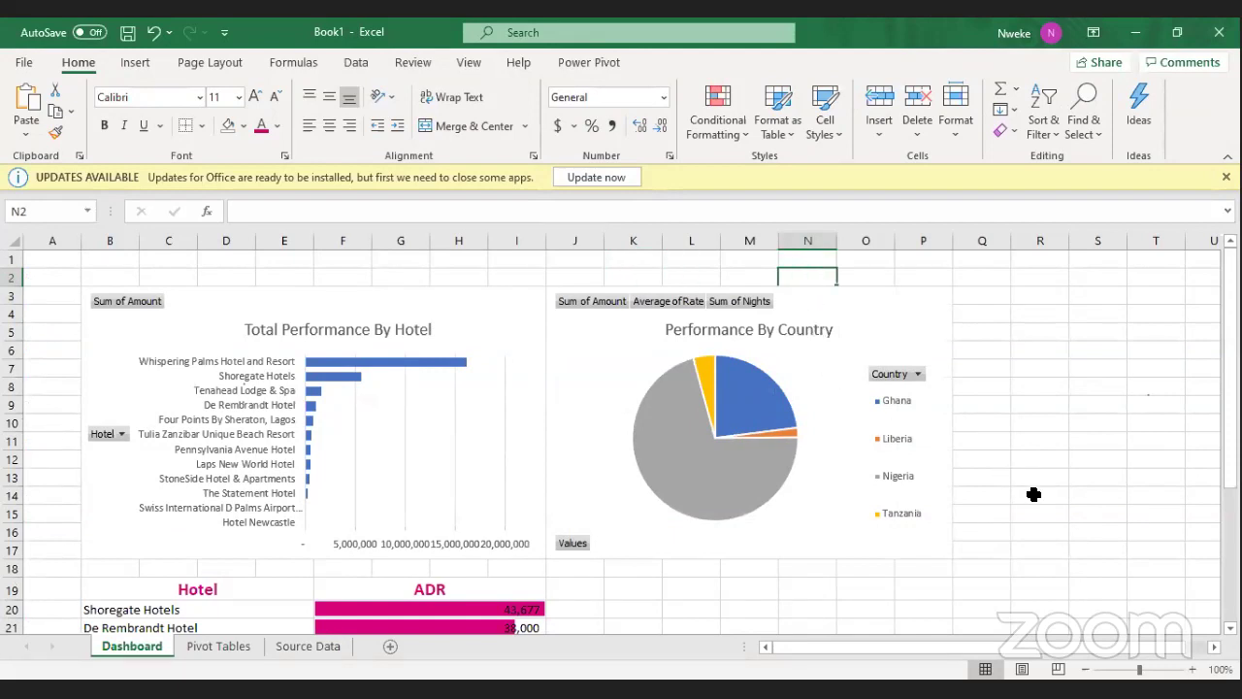
{"action": "left_click", "coordinate": [1009, 485]}
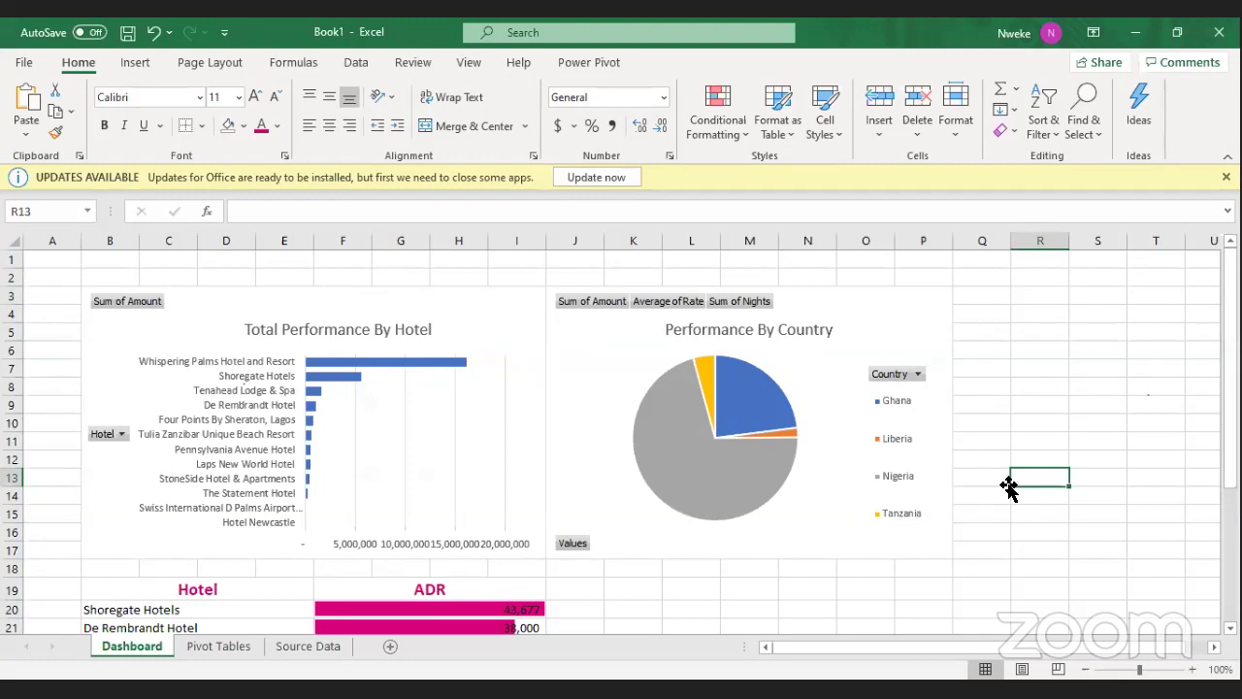
Go to the end of the Source Data table, highlight the blank rows A408:K411 below it, and return to the Dashboard sheet.
{"action": "key", "text": "ctrl+Page_Down"}
{"action": "key", "text": "ctrl+Page_Down"}
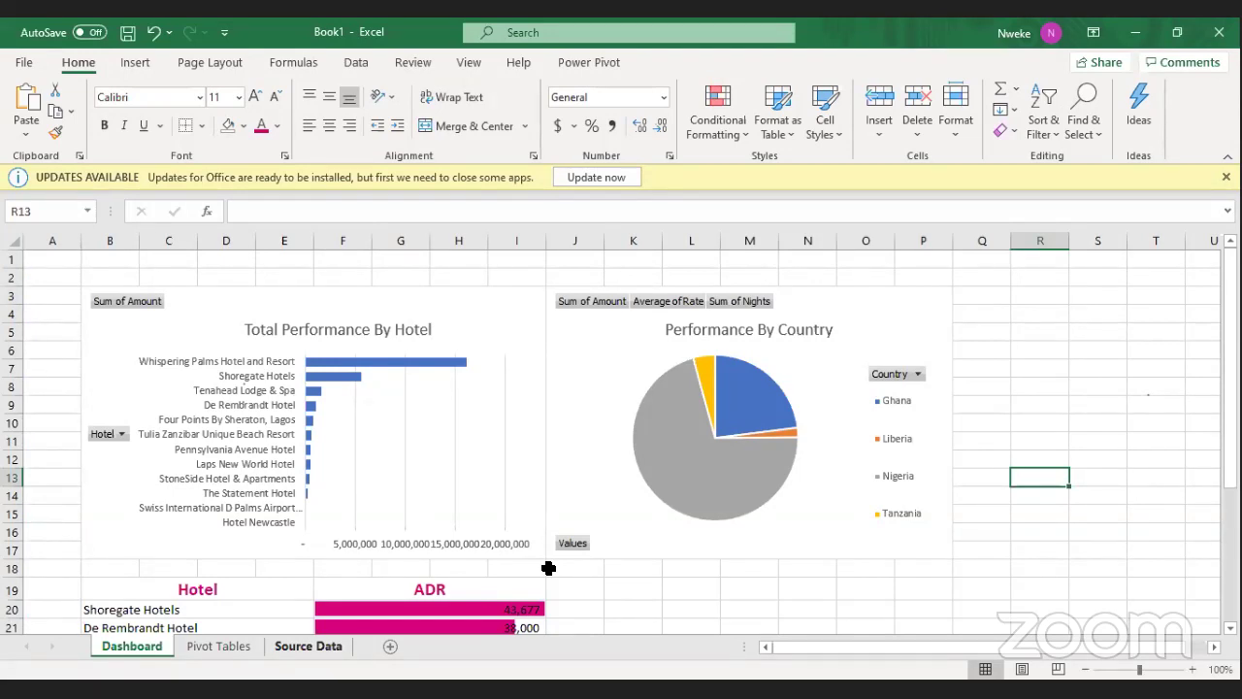
{"action": "key", "text": "ctrl+Page_Down"}
{"action": "key", "text": "ctrl+Page_Down"}
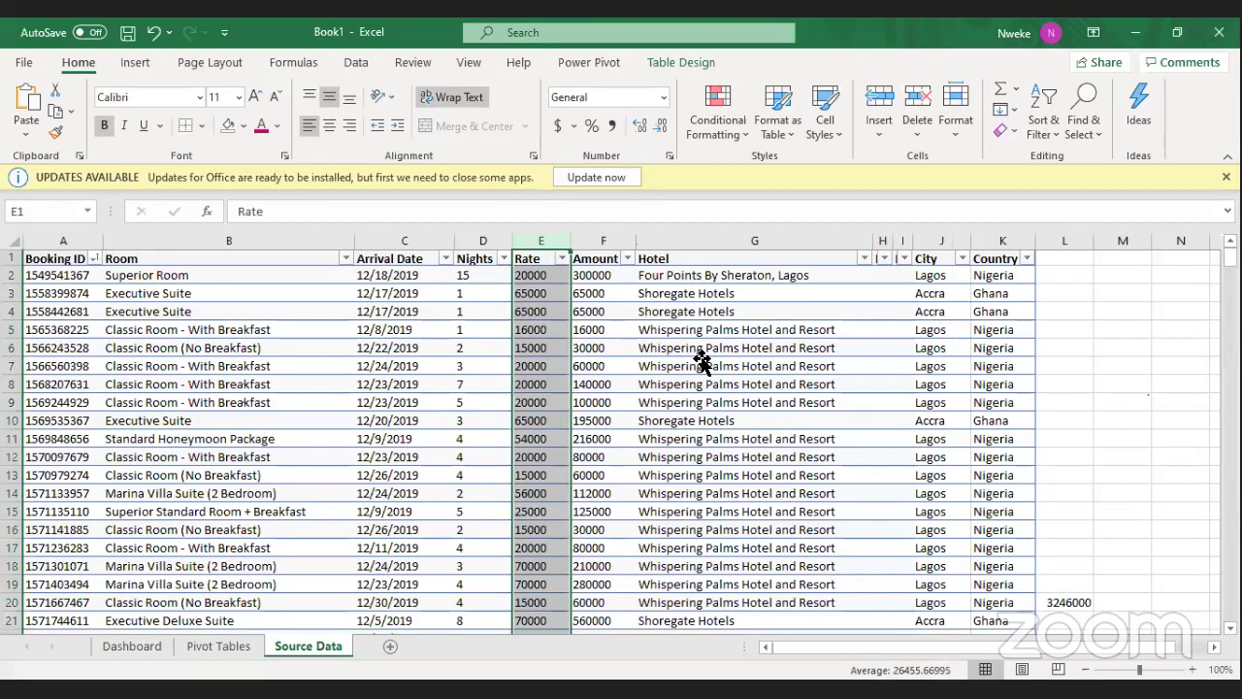
{"action": "left_click", "coordinate": [702, 361]}
{"action": "scroll", "coordinate": [703, 361], "scroll_direction": "down", "scroll_amount": 20}
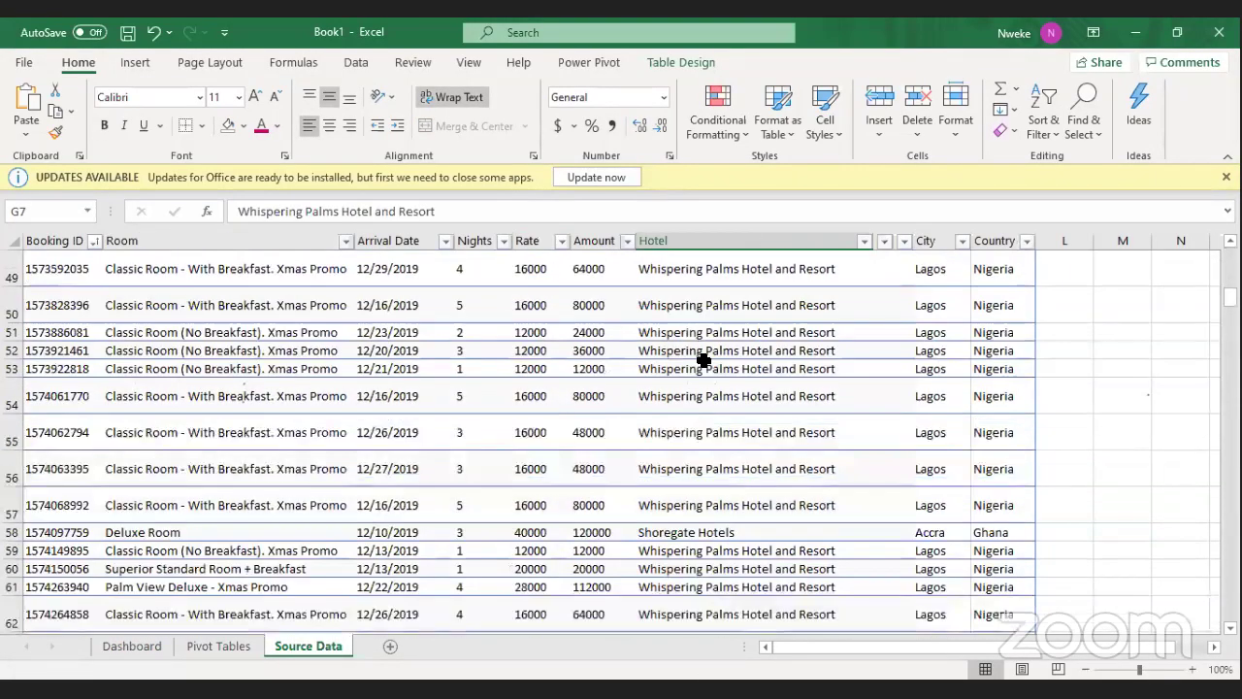
{"action": "left_click", "coordinate": [1229, 619]}
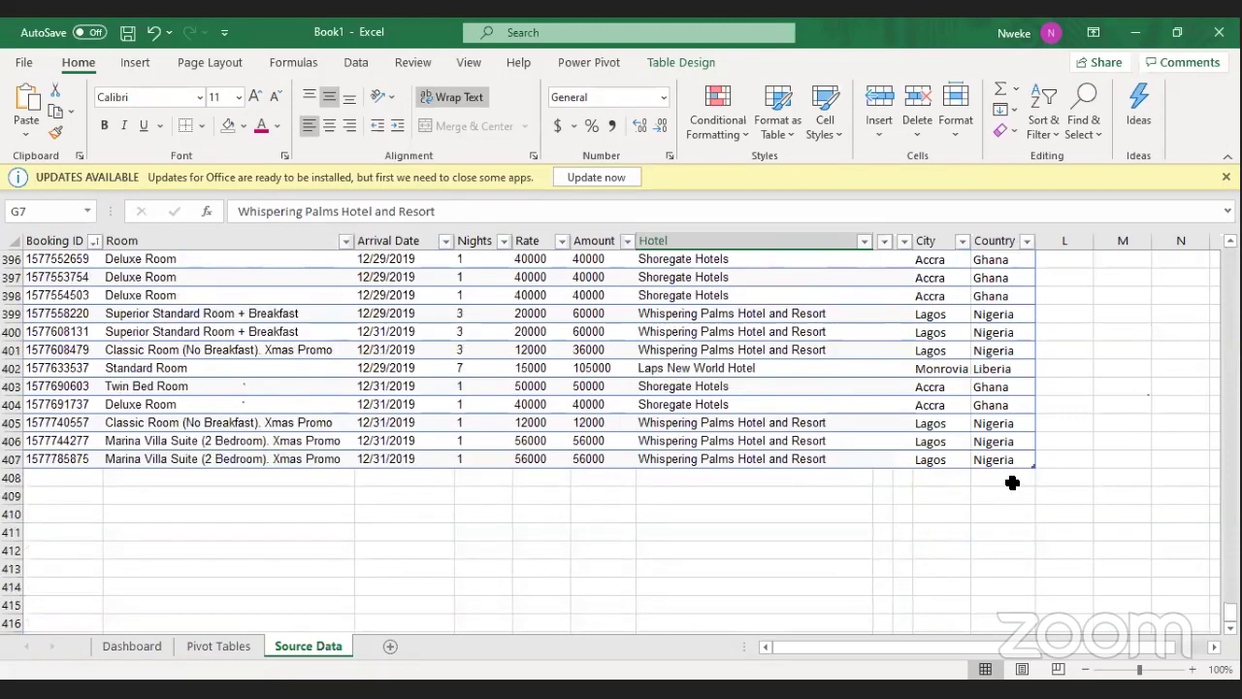
{"action": "left_click", "coordinate": [58, 483]}
{"action": "left_click_drag", "start_coordinate": [613, 485], "coordinate": [1015, 534]}
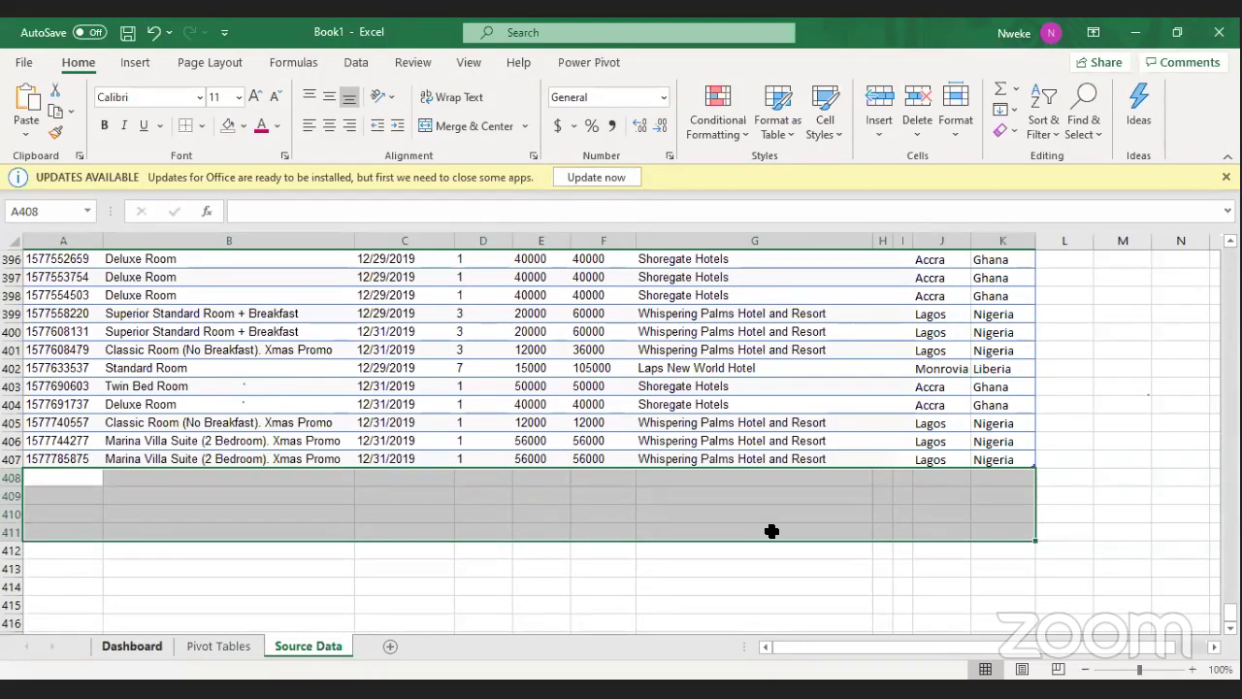
{"action": "key", "text": "ctrl+Page_Up"}
{"action": "key", "text": "ctrl+Page_Up"}
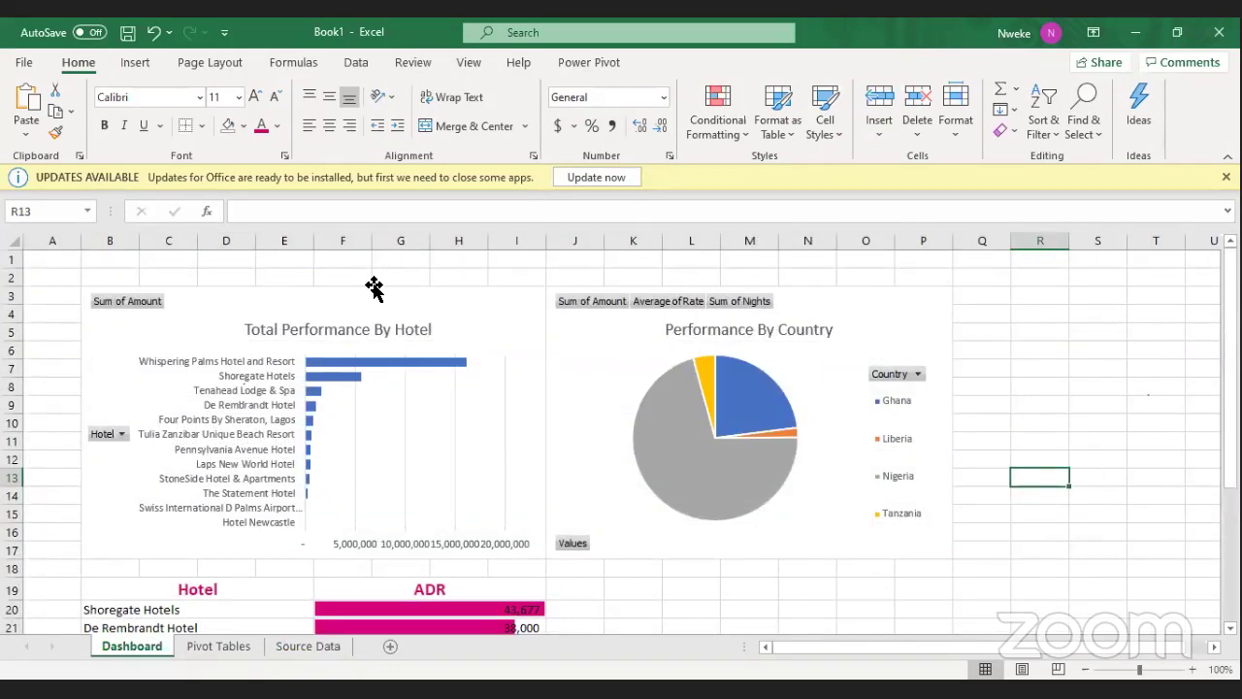
Review the hotel bar chart, the country pie chart and the ADR table on the Dashboard sheet.
{"action": "key", "text": "ctrl+Page_Down"}
{"action": "key", "text": "ctrl+Page_Down"}
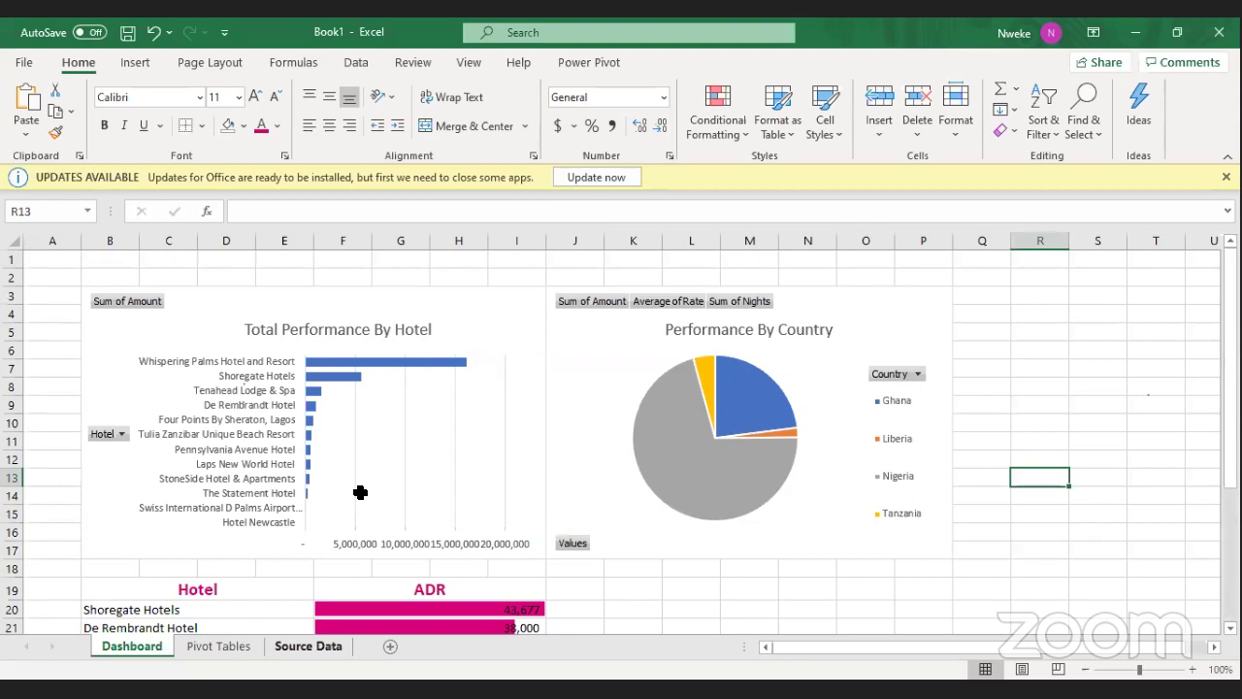
{"action": "left_click", "coordinate": [413, 264]}
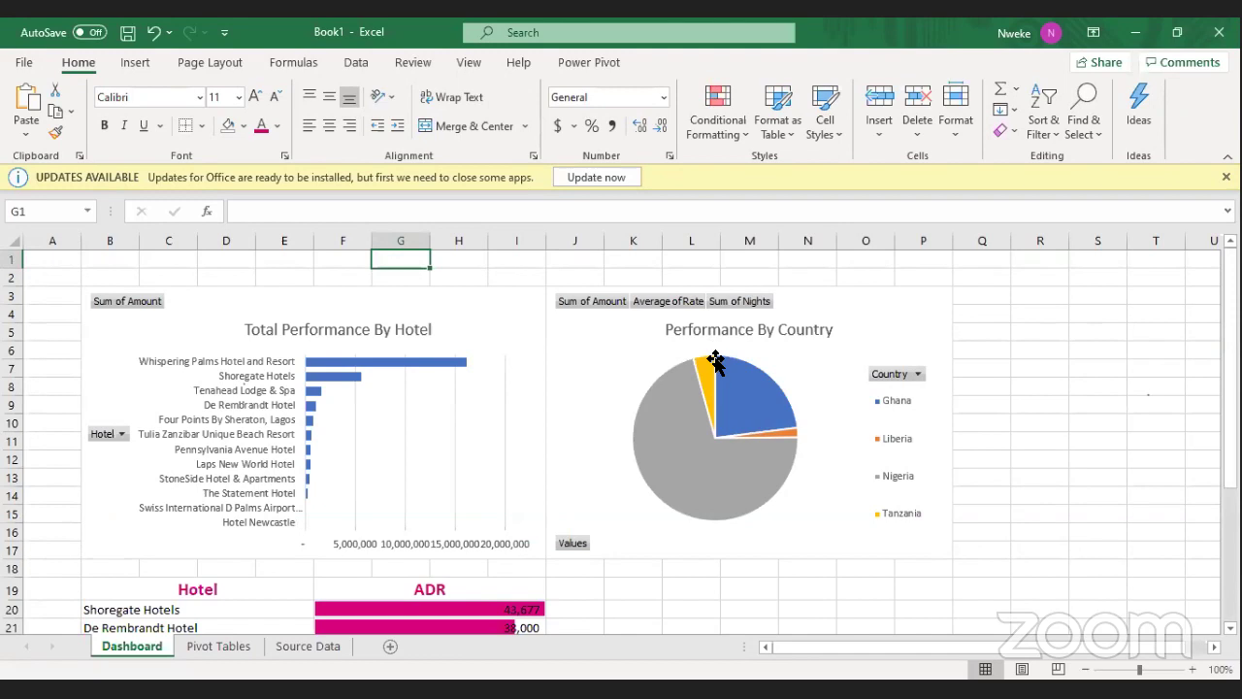
{"action": "mouse_move", "coordinate": [716, 360]}
{"action": "mouse_move", "coordinate": [683, 416]}
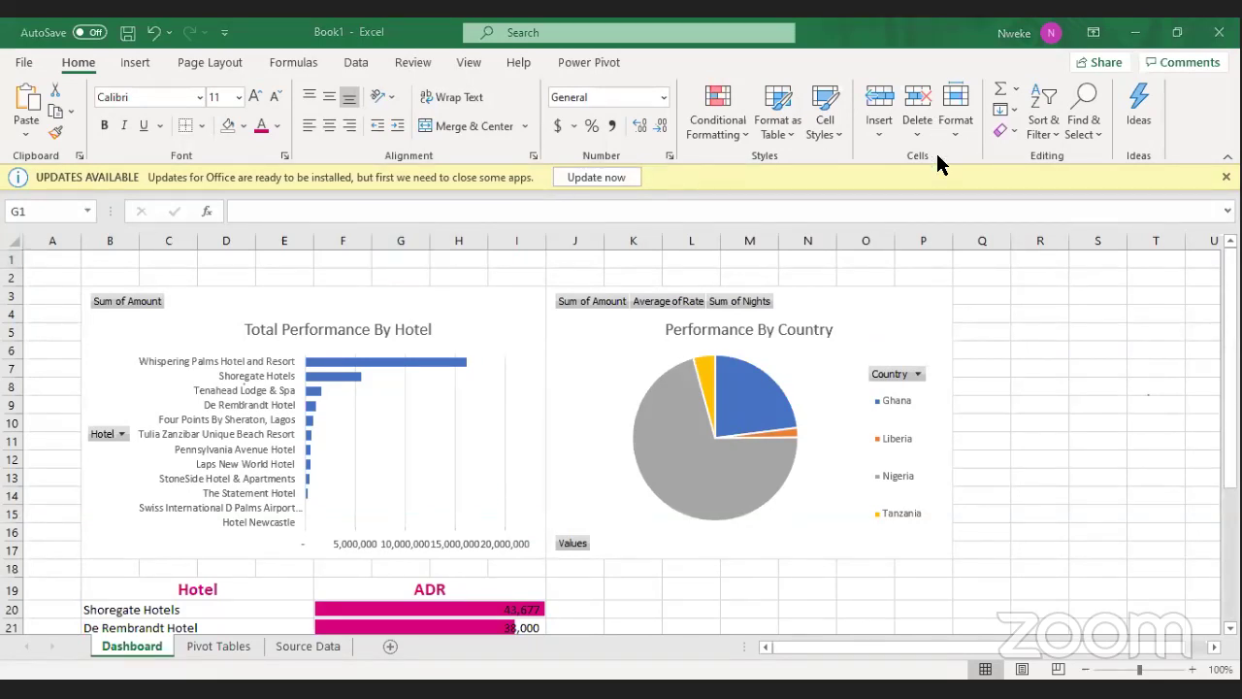
{"action": "scroll", "coordinate": [948, 457], "scroll_direction": "down", "scroll_amount": 3}
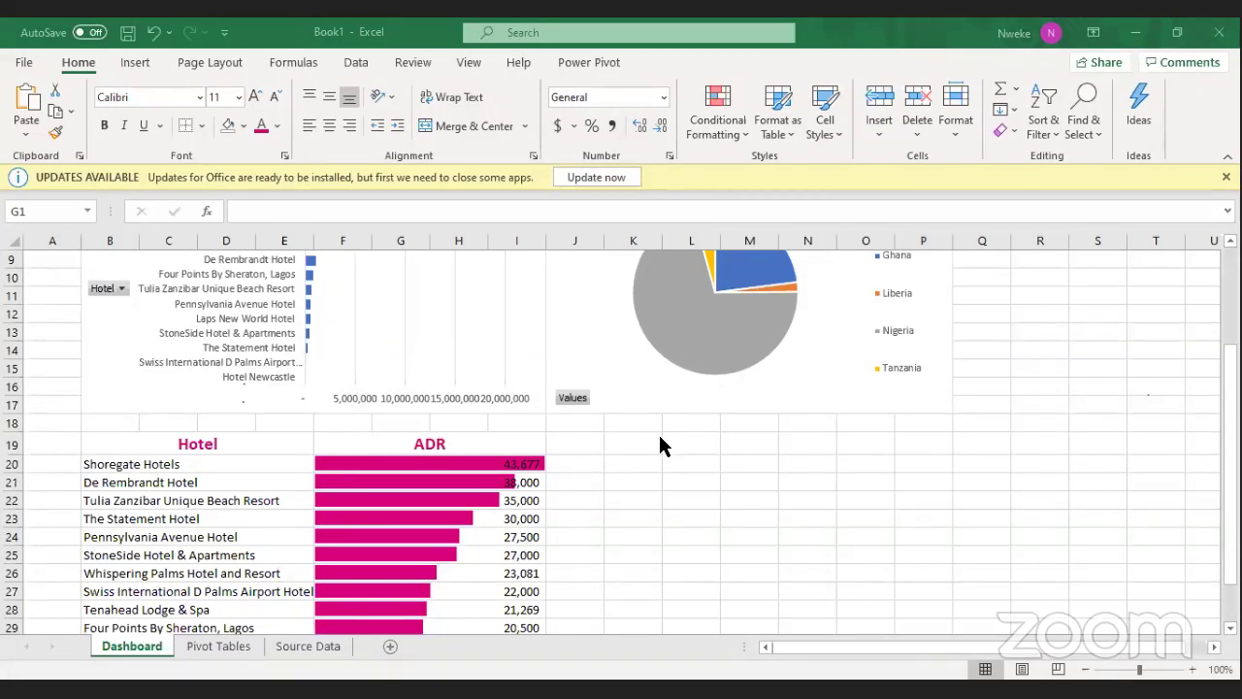
{"action": "scroll", "coordinate": [602, 451], "scroll_direction": "up", "scroll_amount": 3}
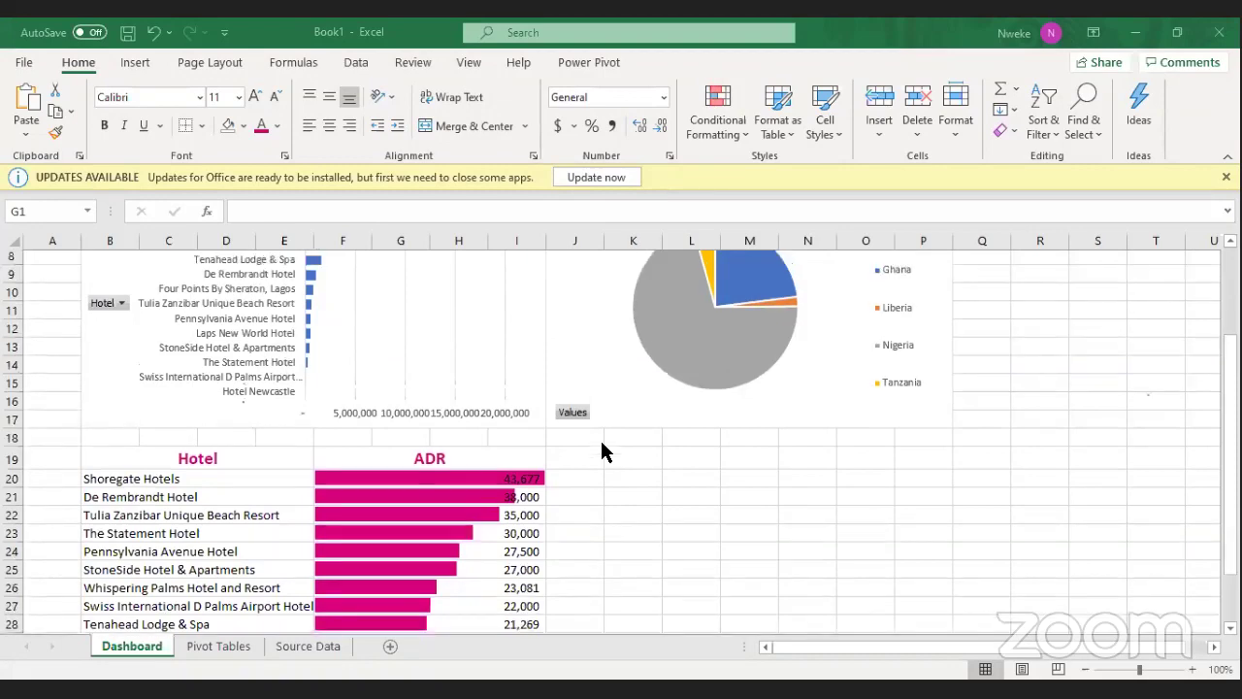
{"action": "scroll", "coordinate": [414, 475], "scroll_direction": "down", "scroll_amount": 3}
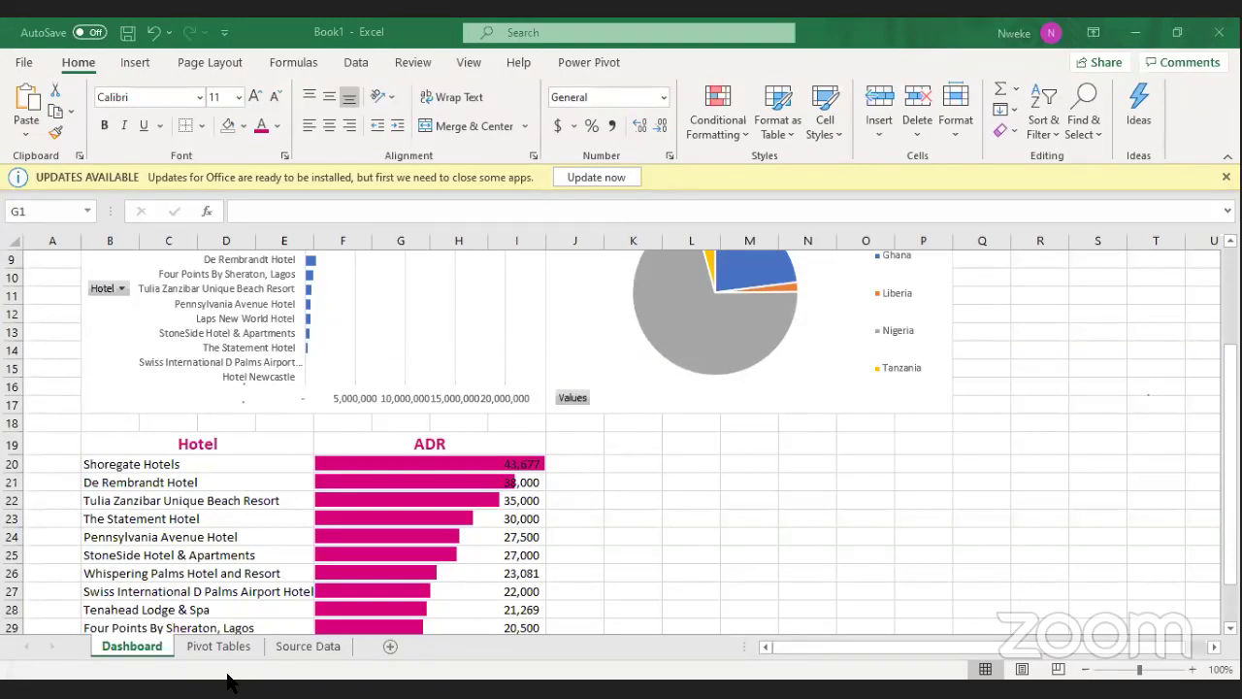
Undo the addition of the Rate and Nights values in the country pivot table on the Pivot Tables sheet.
{"action": "left_click", "coordinate": [218, 646]}
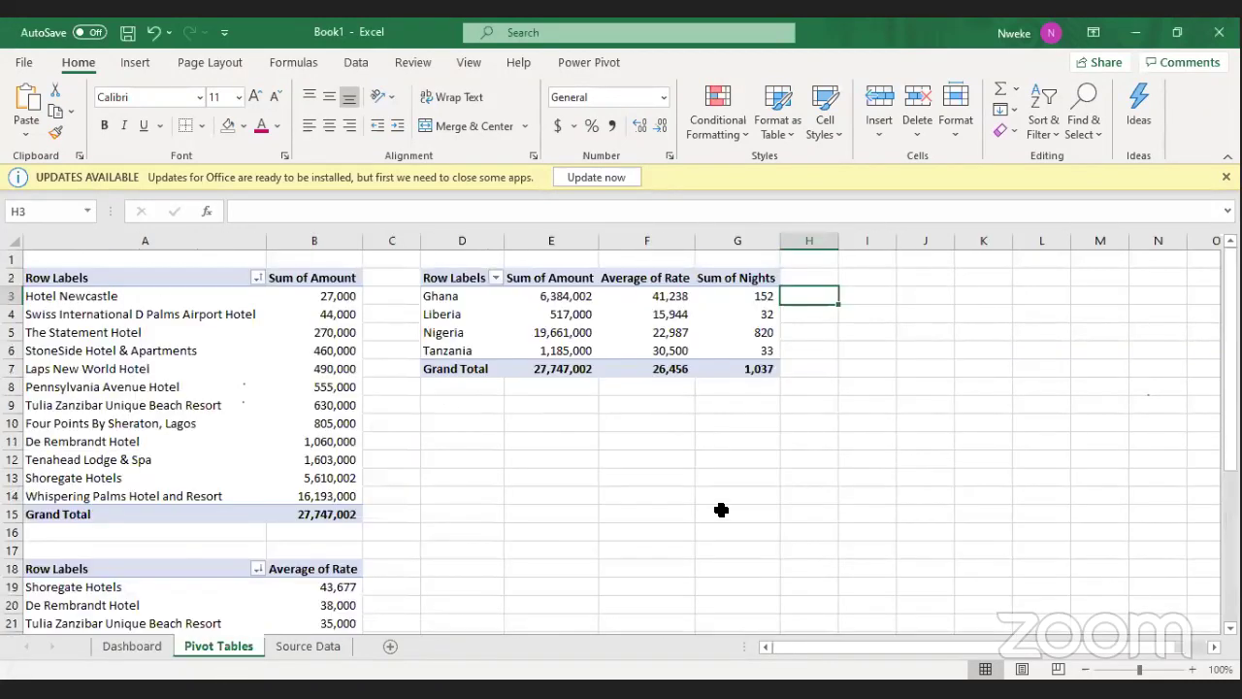
{"action": "left_click", "coordinate": [675, 430]}
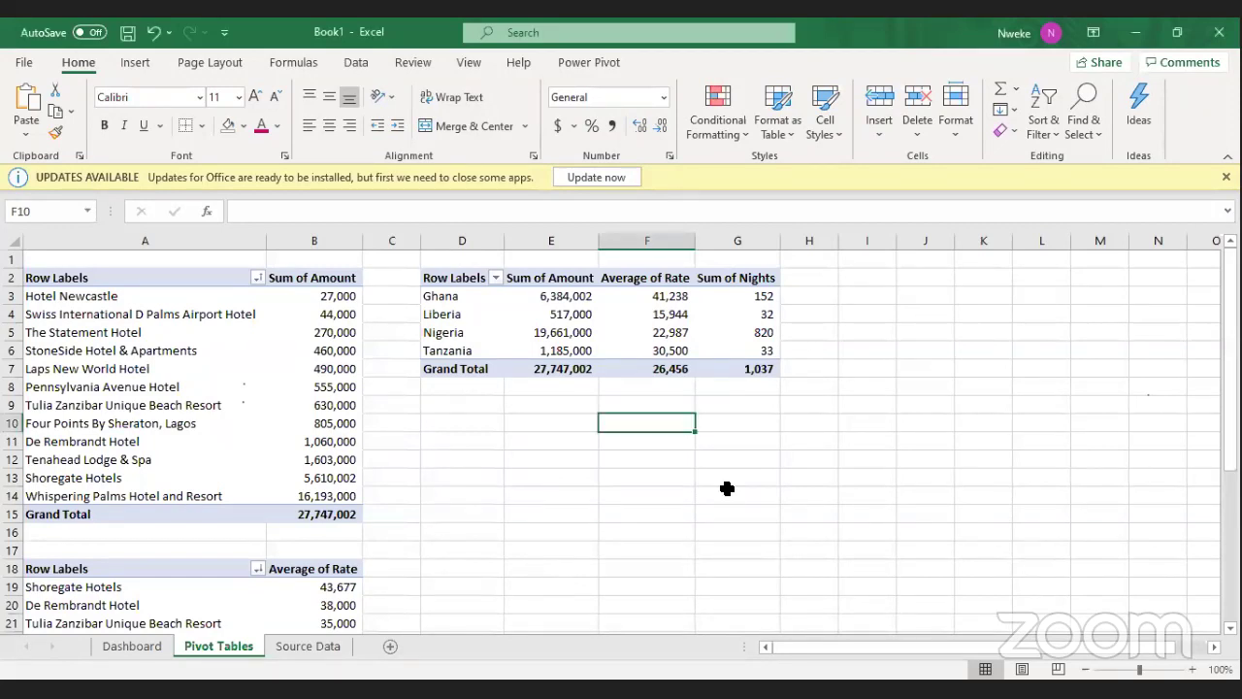
{"action": "key", "text": "ctrl+z"}
{"action": "key", "text": "ctrl+z"}
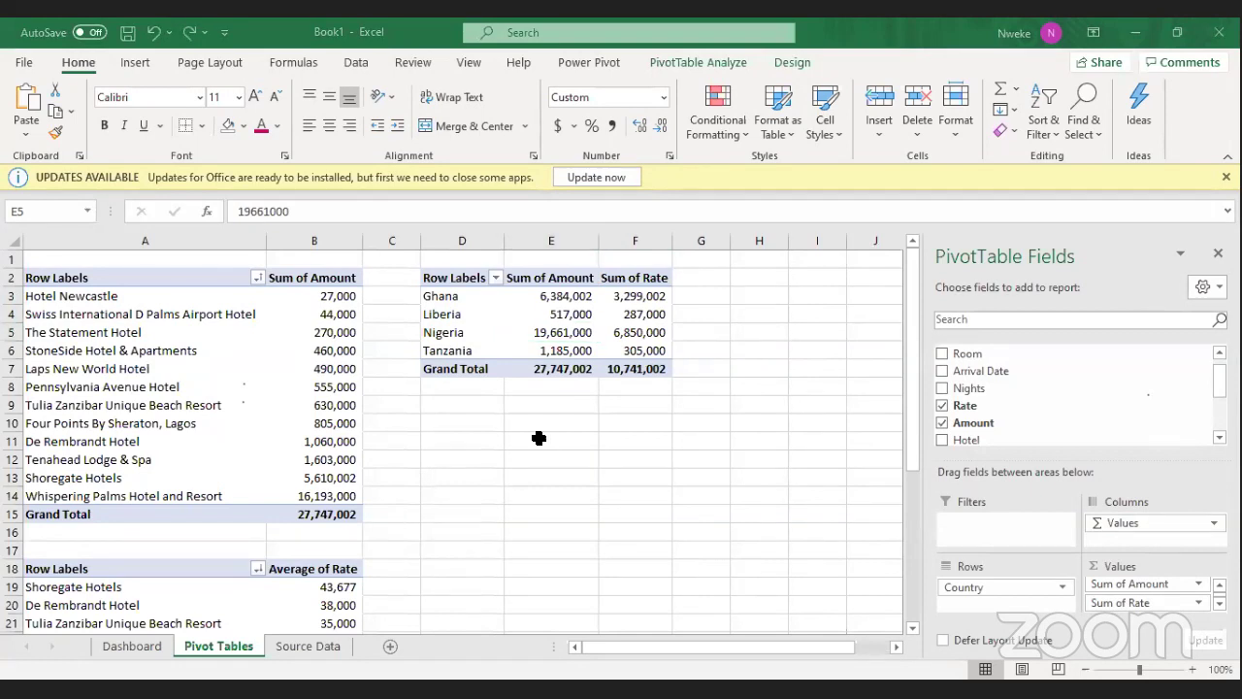
{"action": "key", "text": "ctrl+z"}
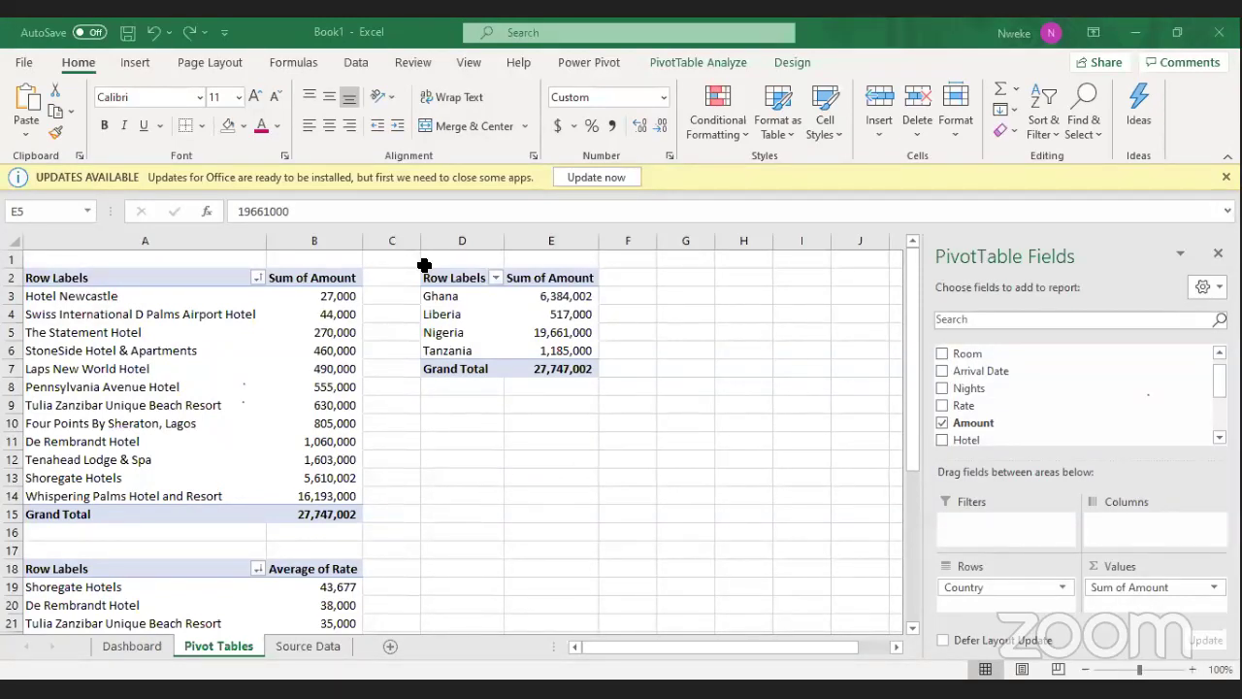
Add data labels to the slices of the Performance By Country pie chart on the Dashboard sheet.
{"action": "key", "text": "ctrl+Page_Up"}
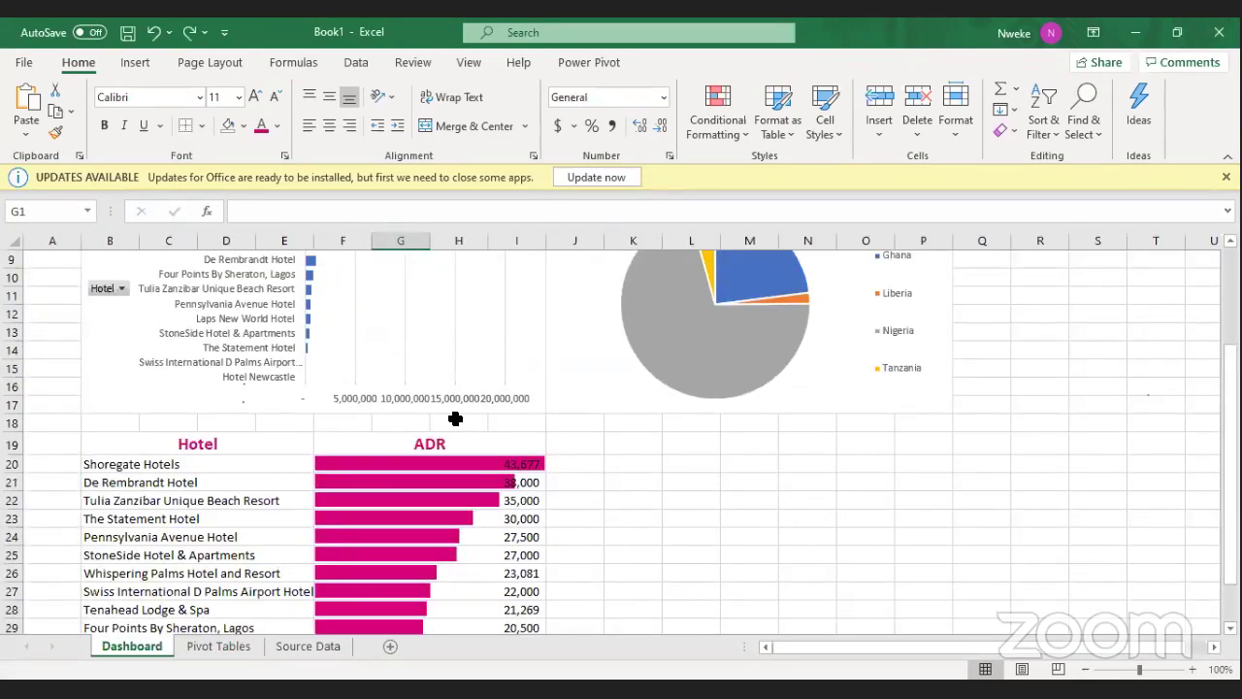
{"action": "scroll", "coordinate": [455, 418], "scroll_direction": "up", "scroll_amount": 3}
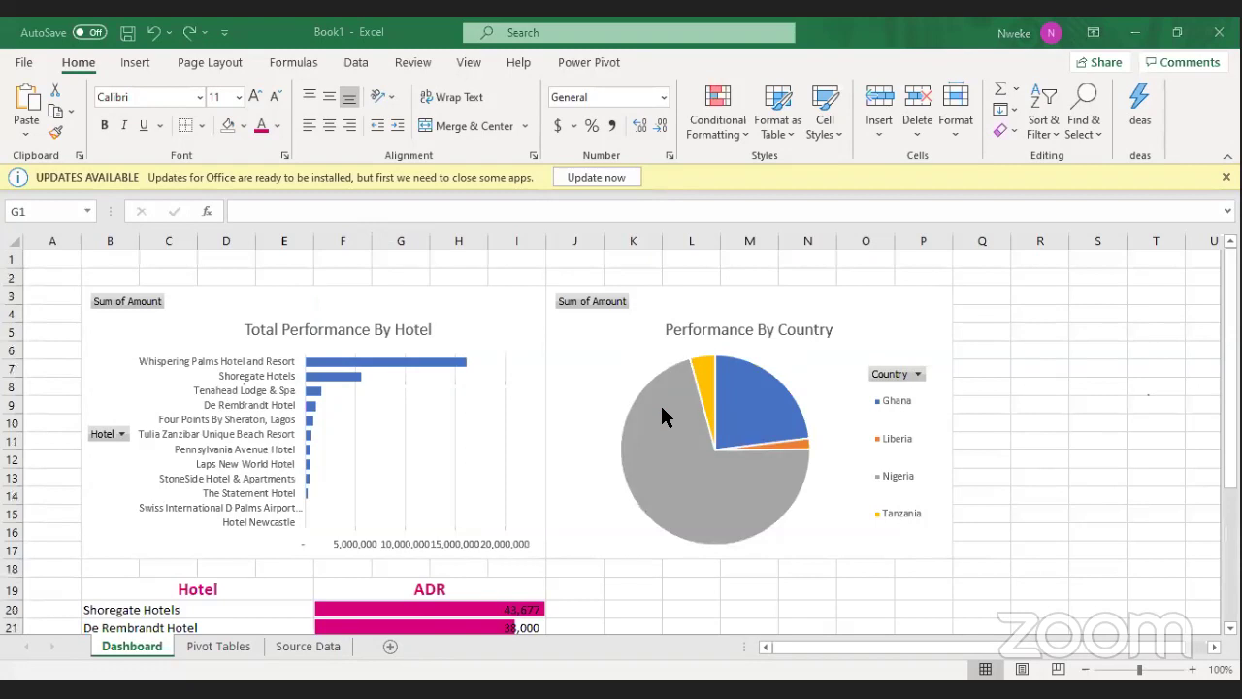
{"action": "left_click", "coordinate": [670, 411]}
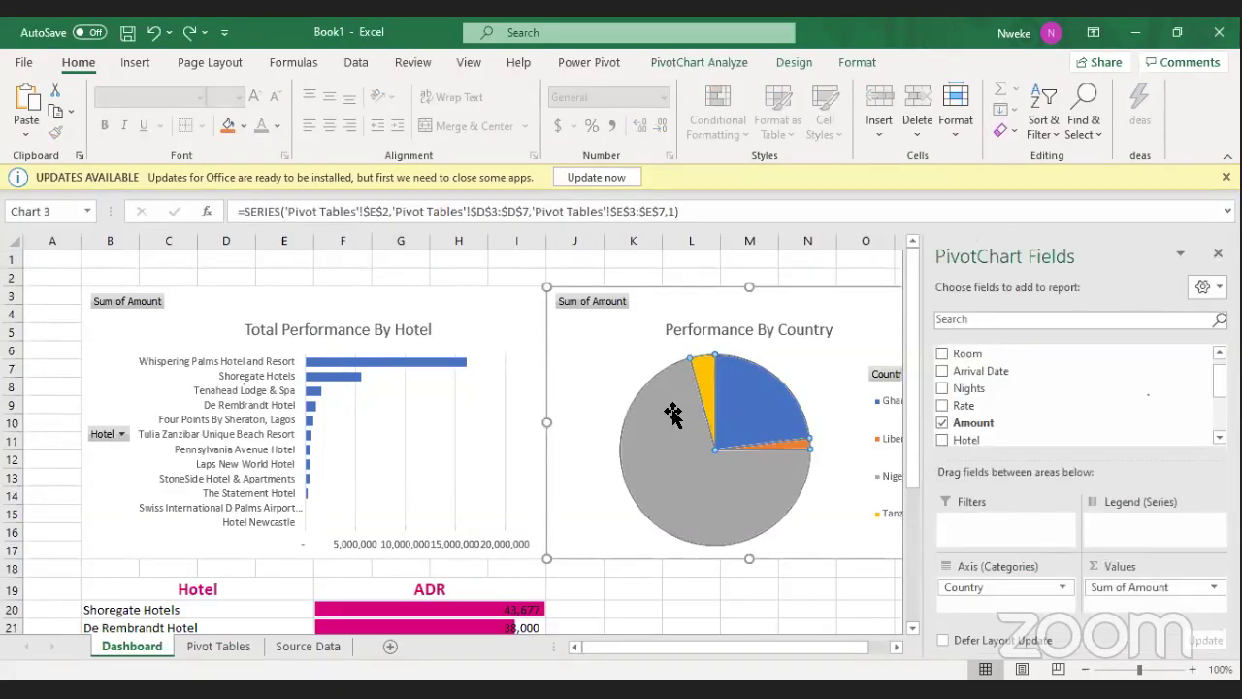
{"action": "right_click", "coordinate": [673, 420]}
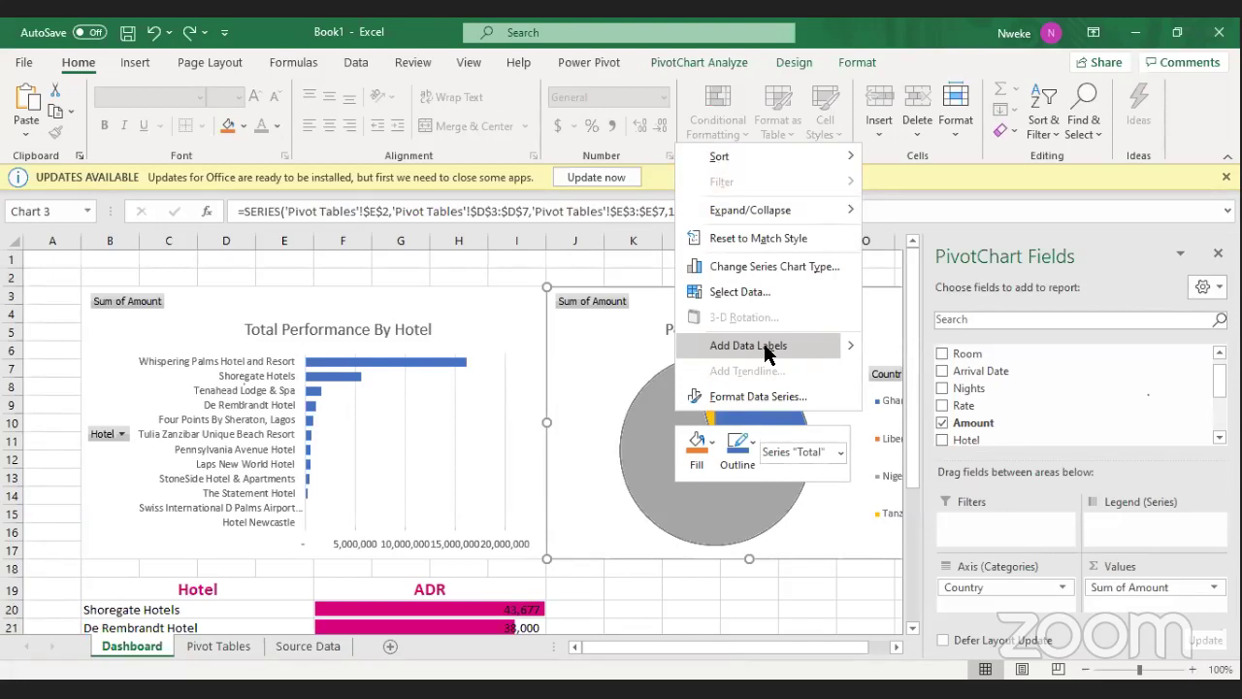
{"action": "left_click", "coordinate": [850, 351]}
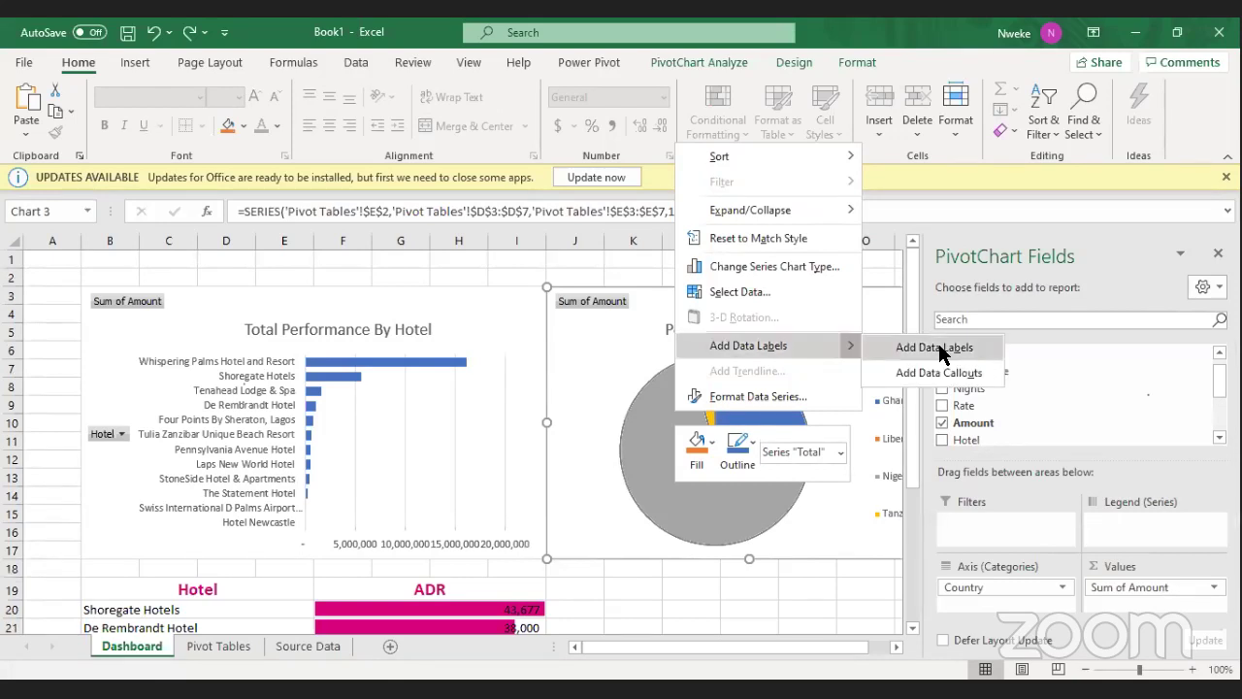
{"action": "left_click", "coordinate": [938, 351]}
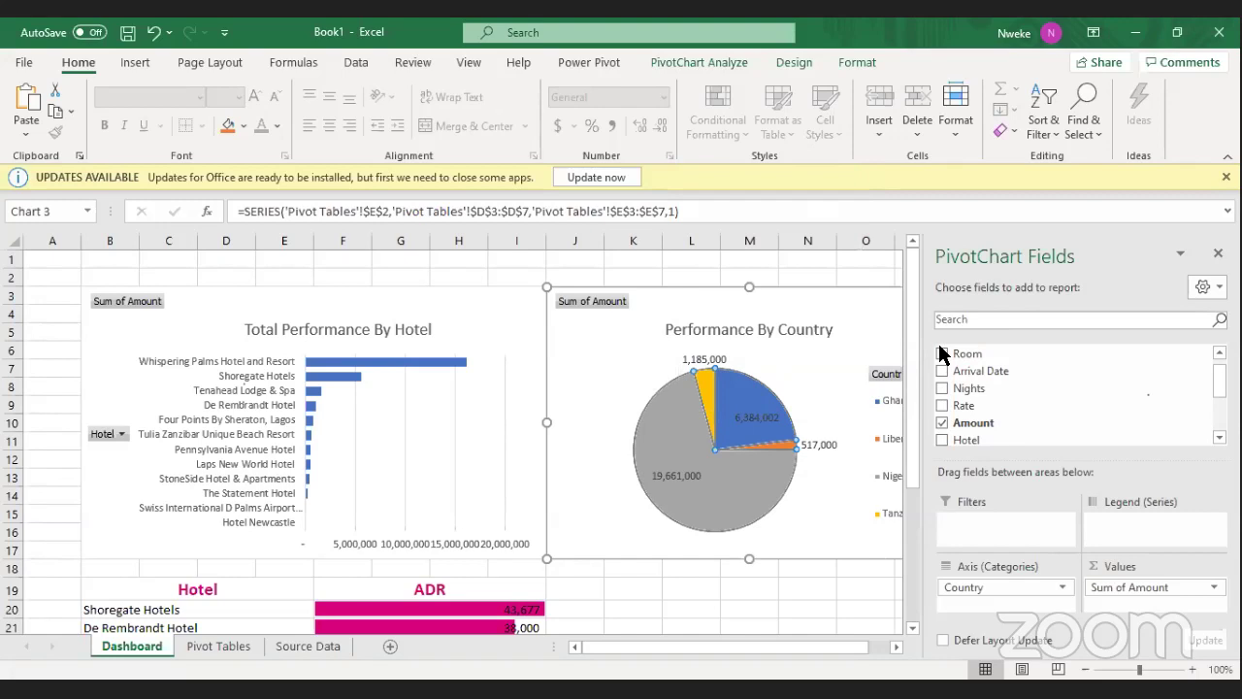
{"action": "left_click", "coordinate": [631, 476]}
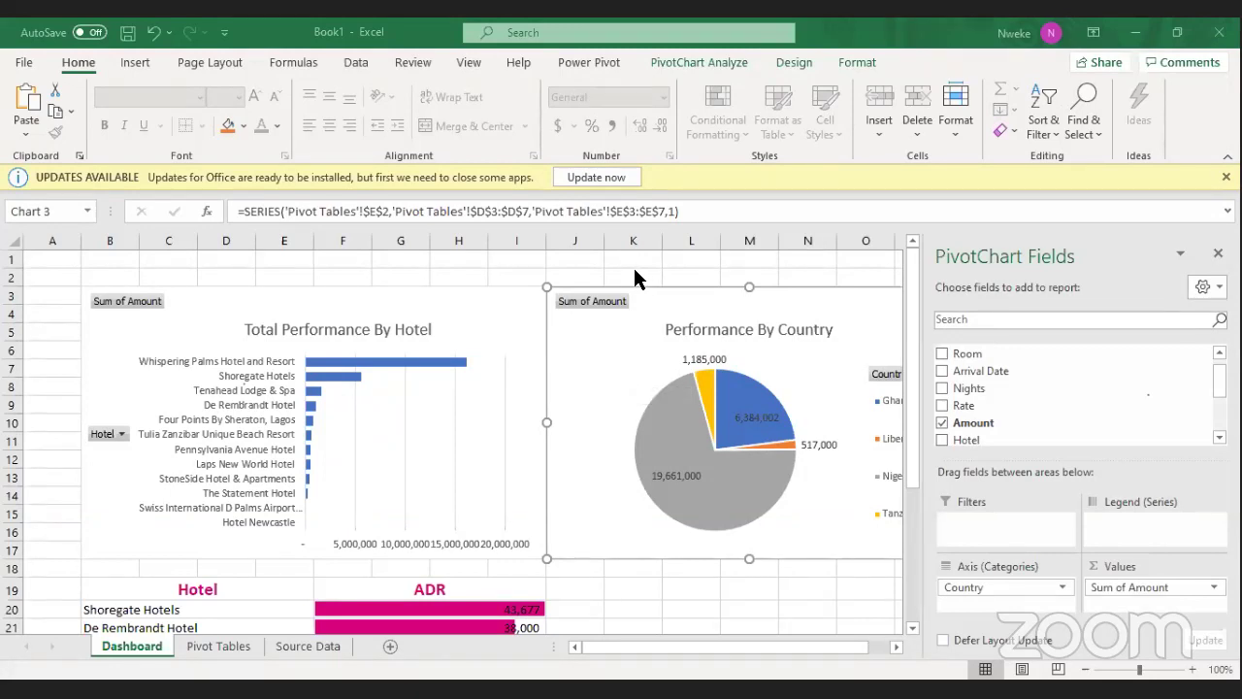
{"action": "key", "text": "Down"}
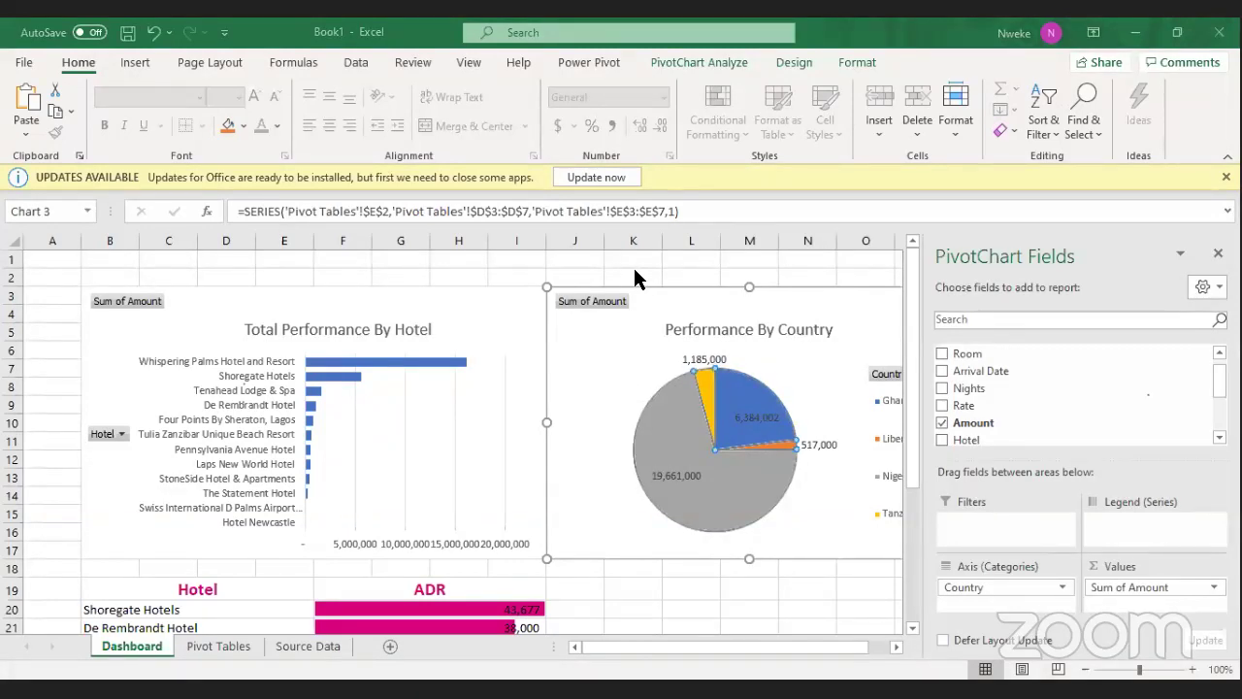
{"action": "key", "text": "Escape"}
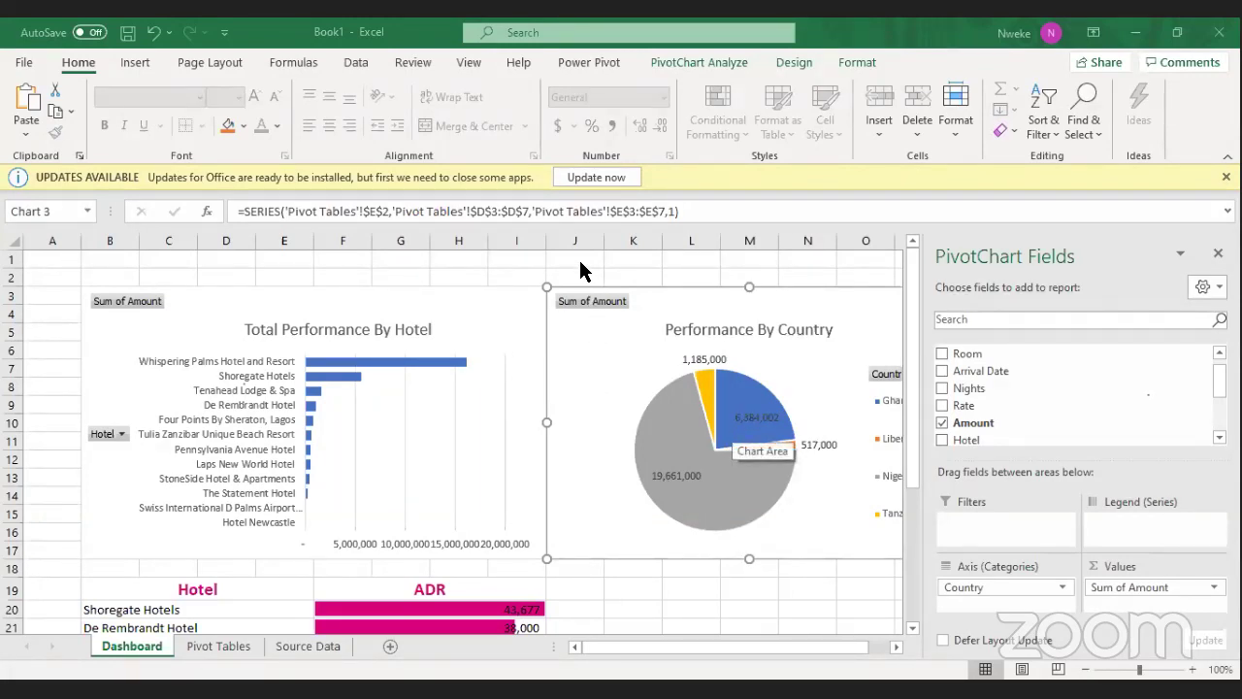
{"action": "key", "text": "Down"}
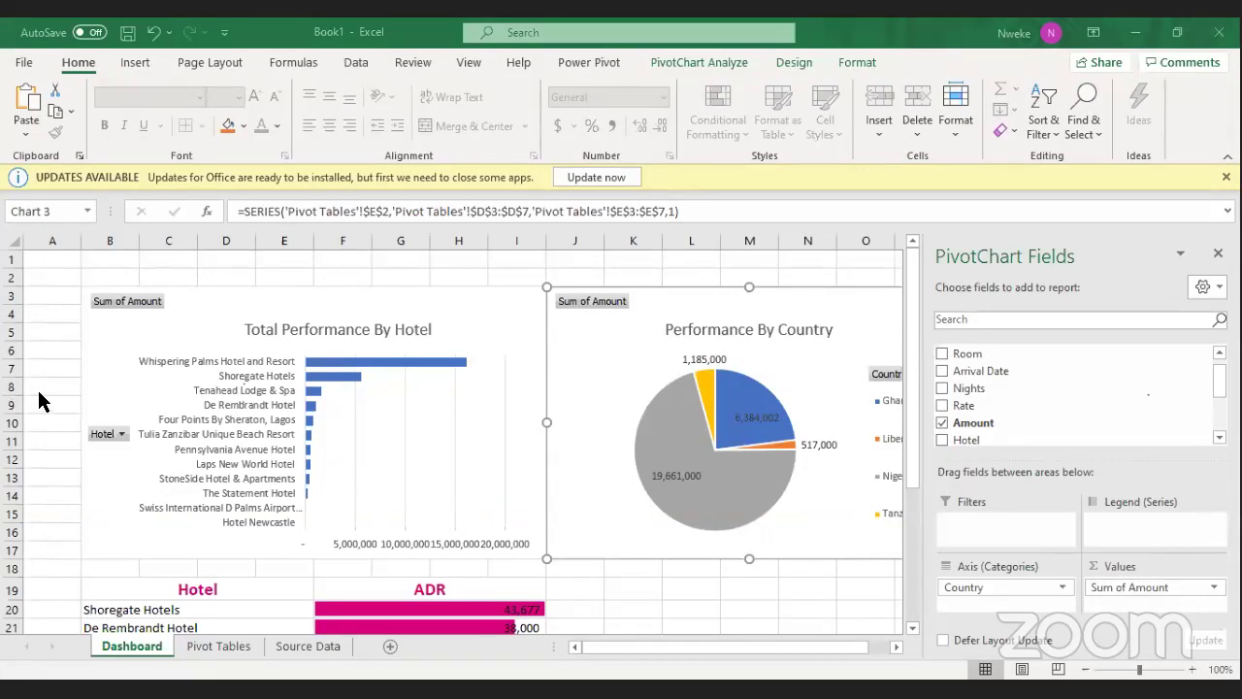
{"action": "left_click", "coordinate": [64, 406]}
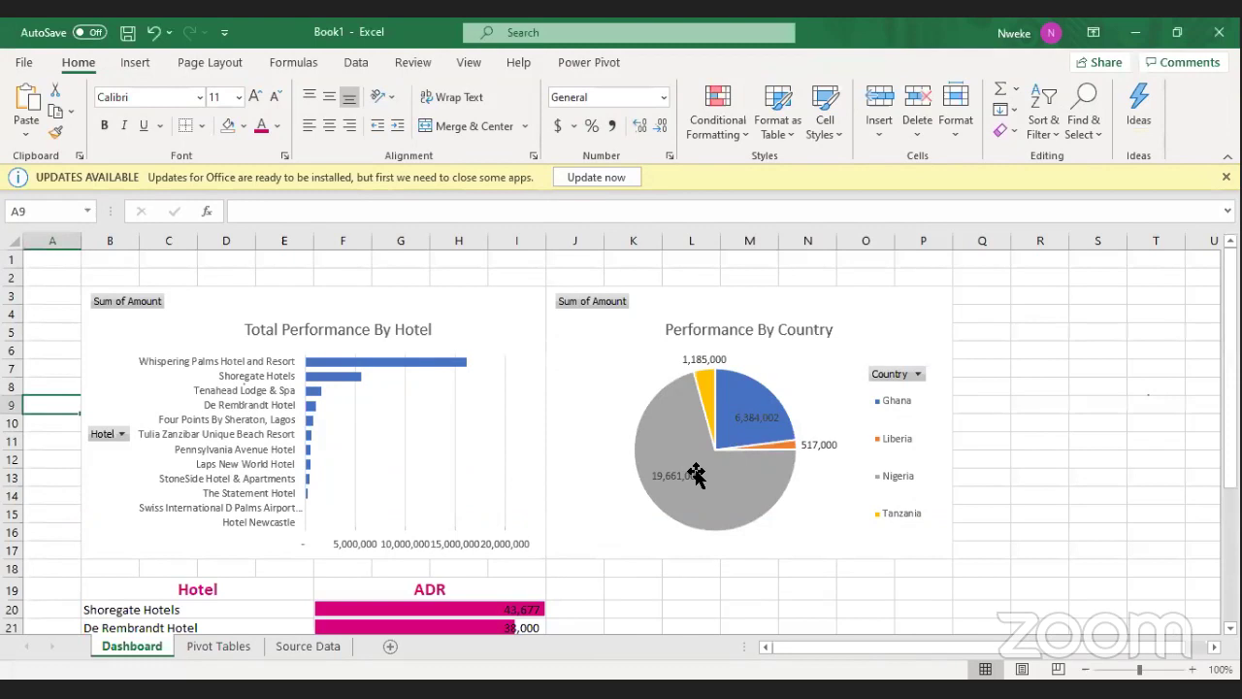
Show the Sum of Amount values in the country pivot table as % of Grand Total.
{"action": "left_click", "coordinate": [311, 646]}
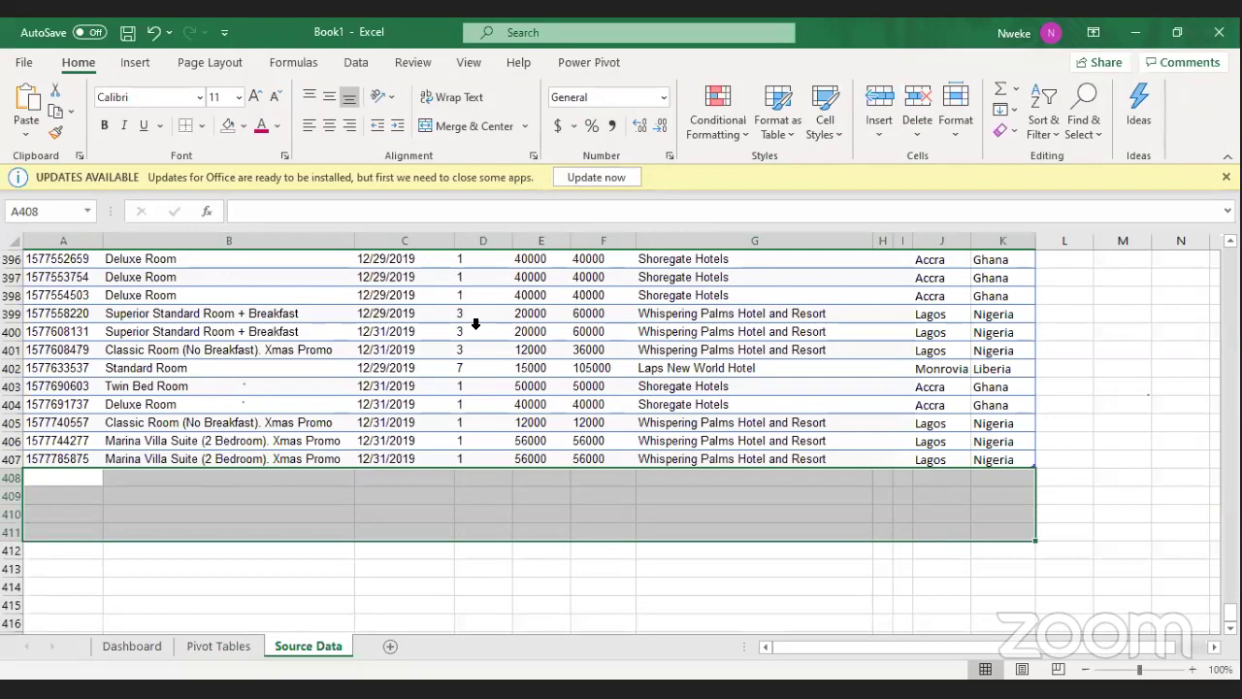
{"action": "key", "text": "ctrl+Page_Up"}
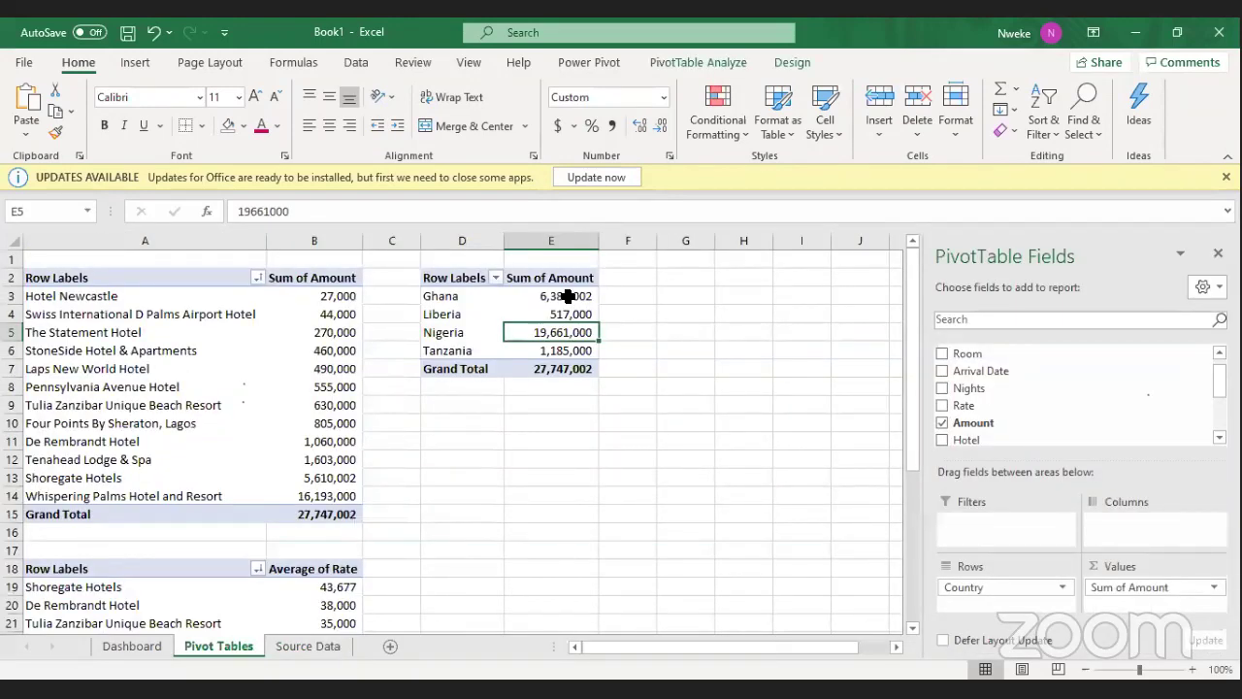
{"action": "left_click", "coordinate": [134, 649]}
{"action": "key", "text": "ctrl+Page_Down"}
{"action": "key", "text": "Up"}
{"action": "key", "text": "Up"}
{"action": "left_click", "coordinate": [1118, 585]}
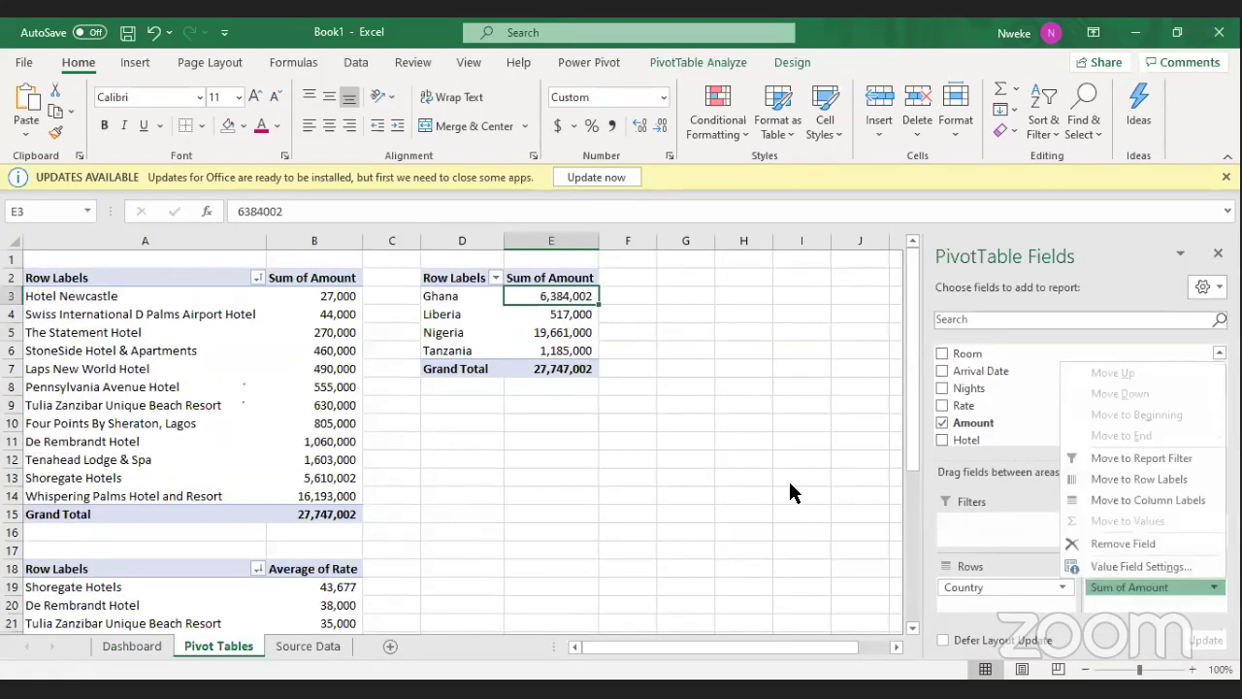
{"action": "key", "text": "Return"}
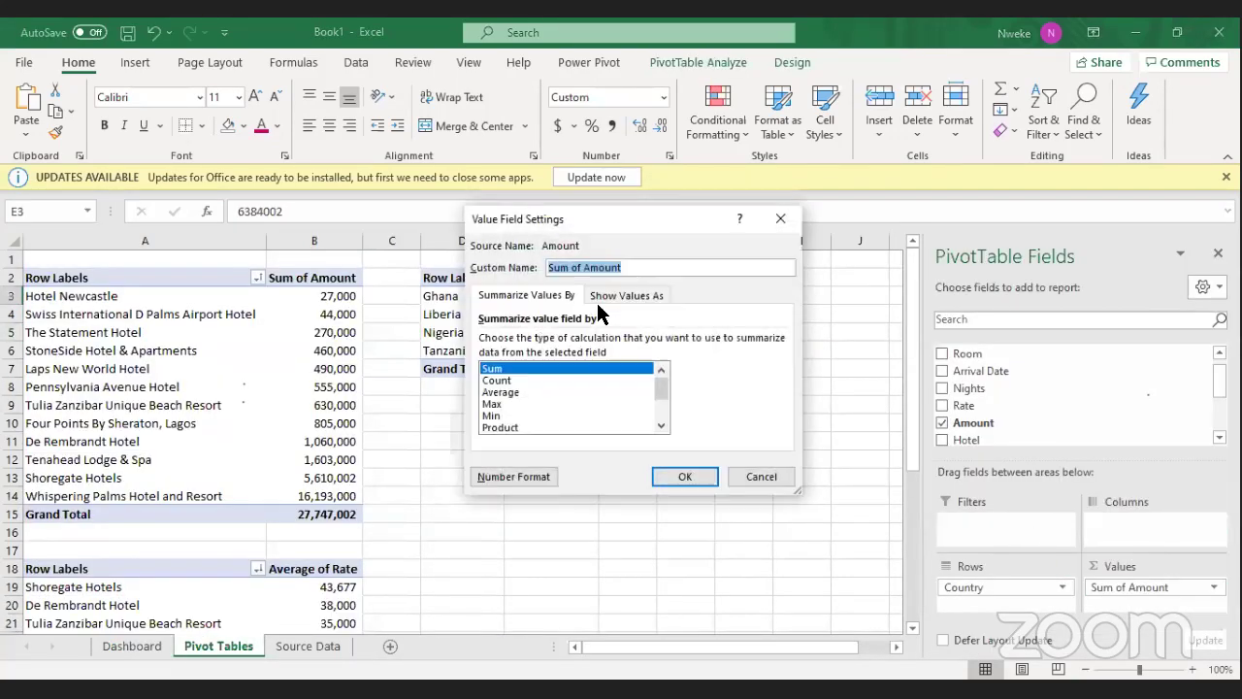
{"action": "key", "text": "ctrl+Tab"}
{"action": "left_click", "coordinate": [548, 344]}
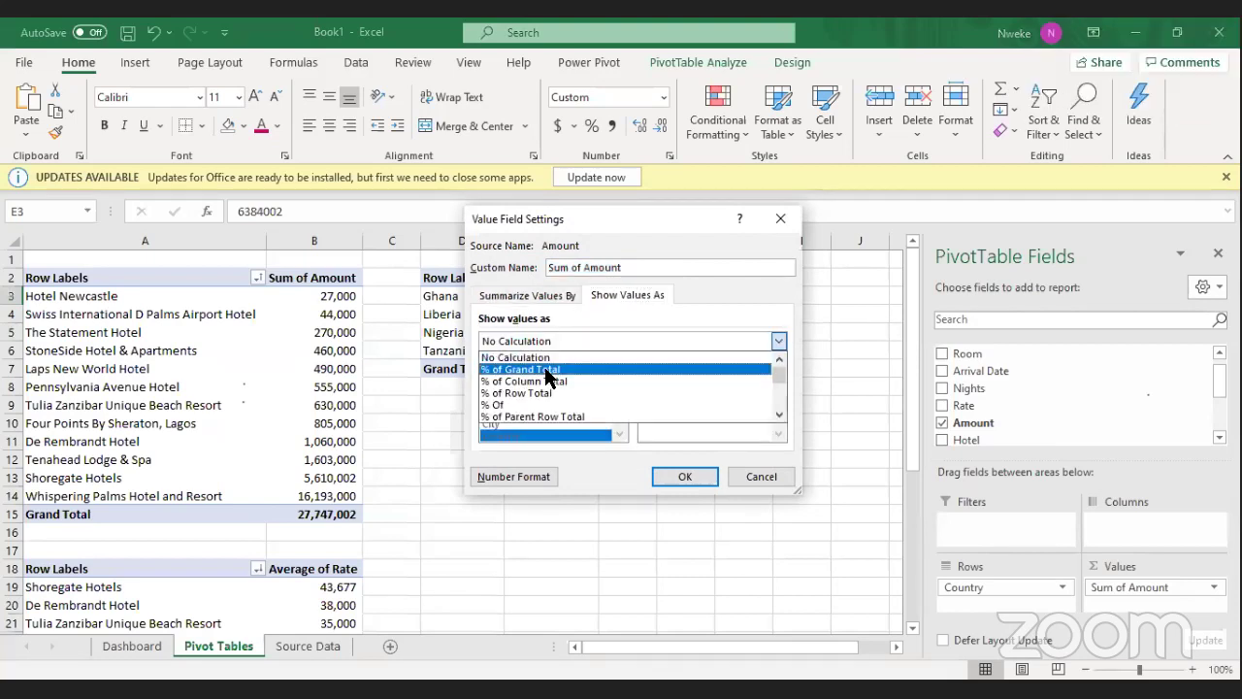
{"action": "left_click", "coordinate": [547, 374]}
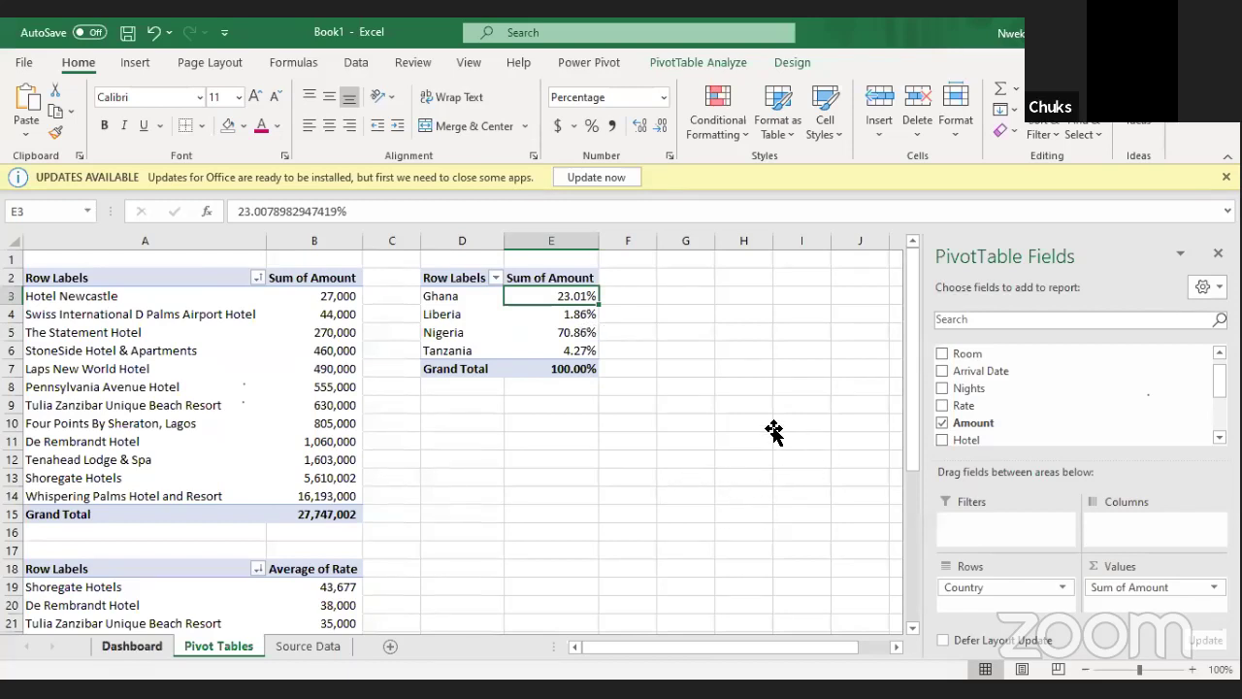
Check the country percentages on the Dashboard pie chart, and undo both the % of Grand Total display and the data labels.
{"action": "key", "text": "ctrl+Page_Up"}
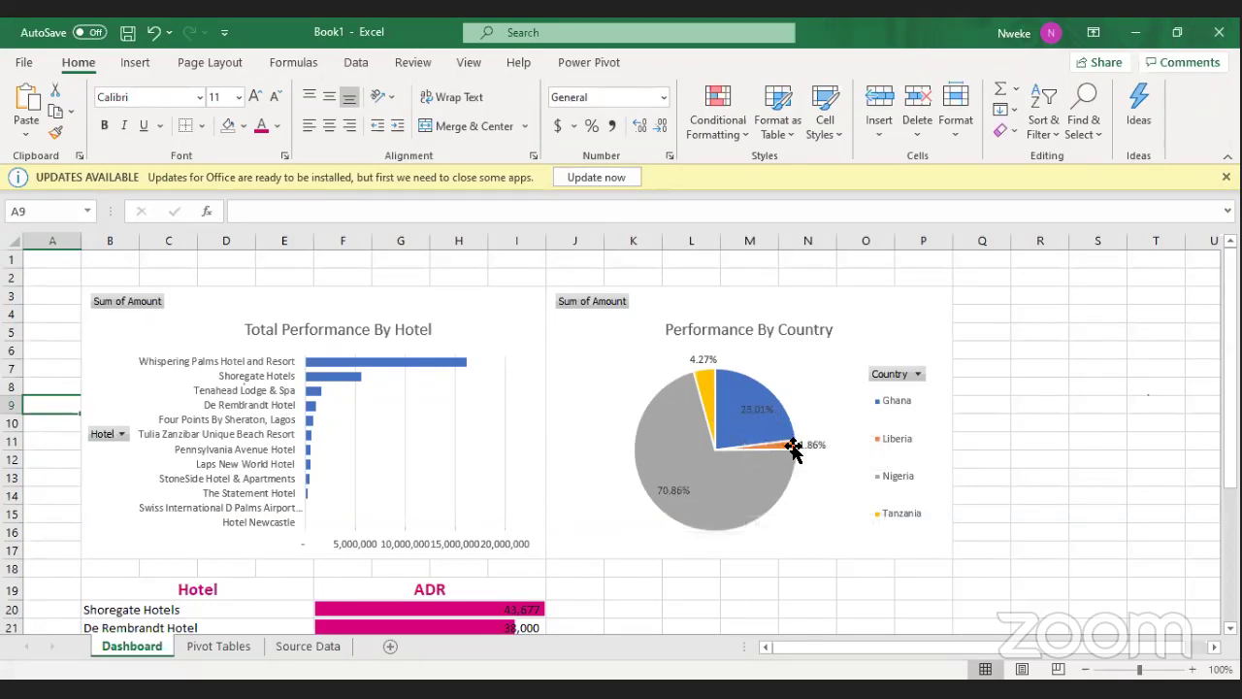
{"action": "mouse_move", "coordinate": [792, 447]}
{"action": "mouse_move", "coordinate": [753, 498]}
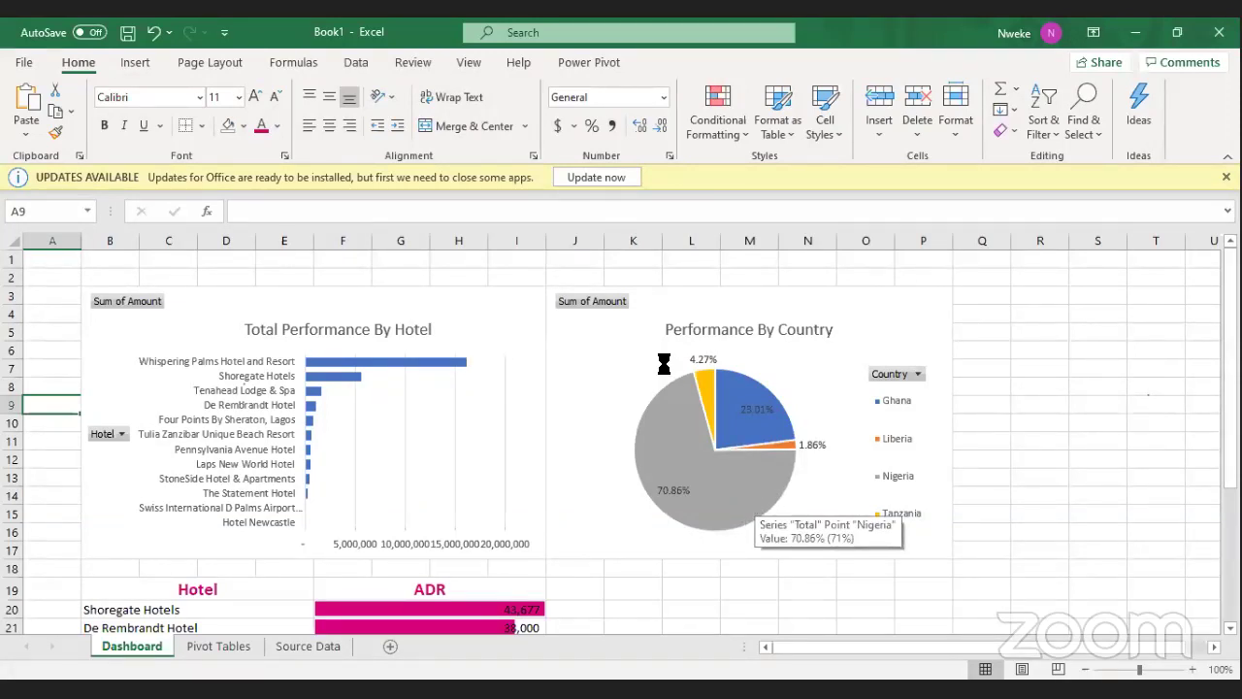
{"action": "key", "text": "ctrl+Page_Down"}
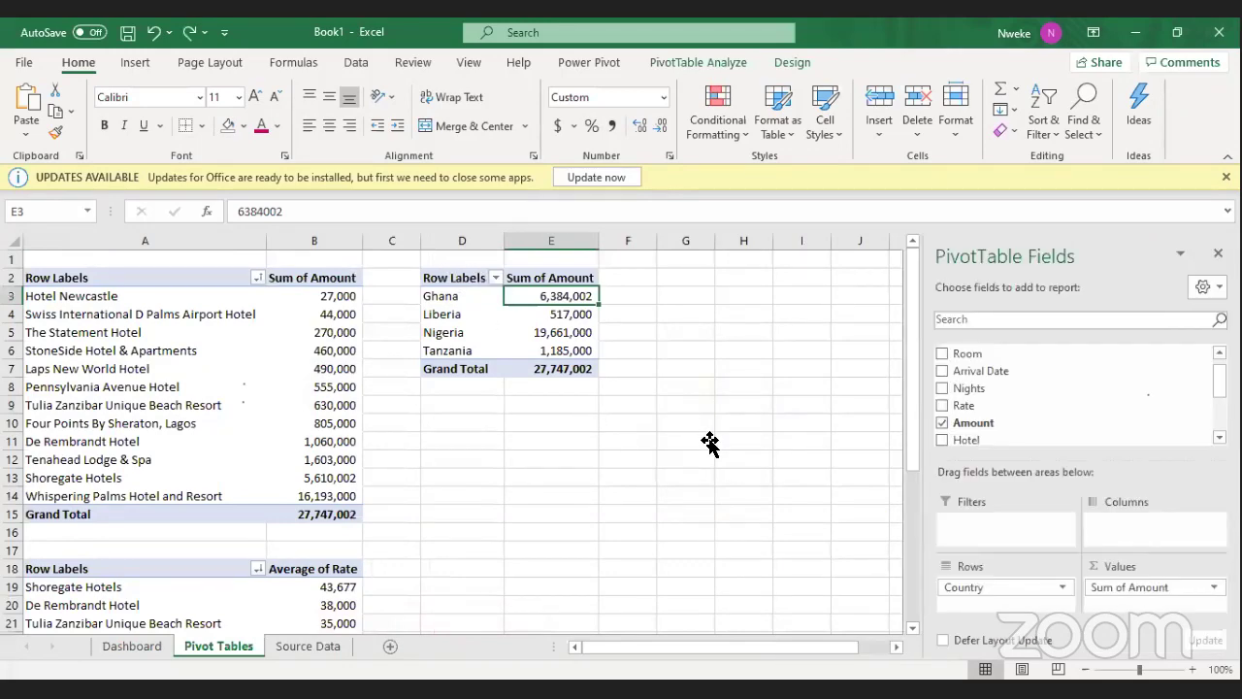
Add data labels to the Performance By Country pie chart again and return to the Pivot Tables sheet.
{"action": "key", "text": "ctrl+Page_Up"}
{"action": "left_click", "coordinate": [667, 432]}
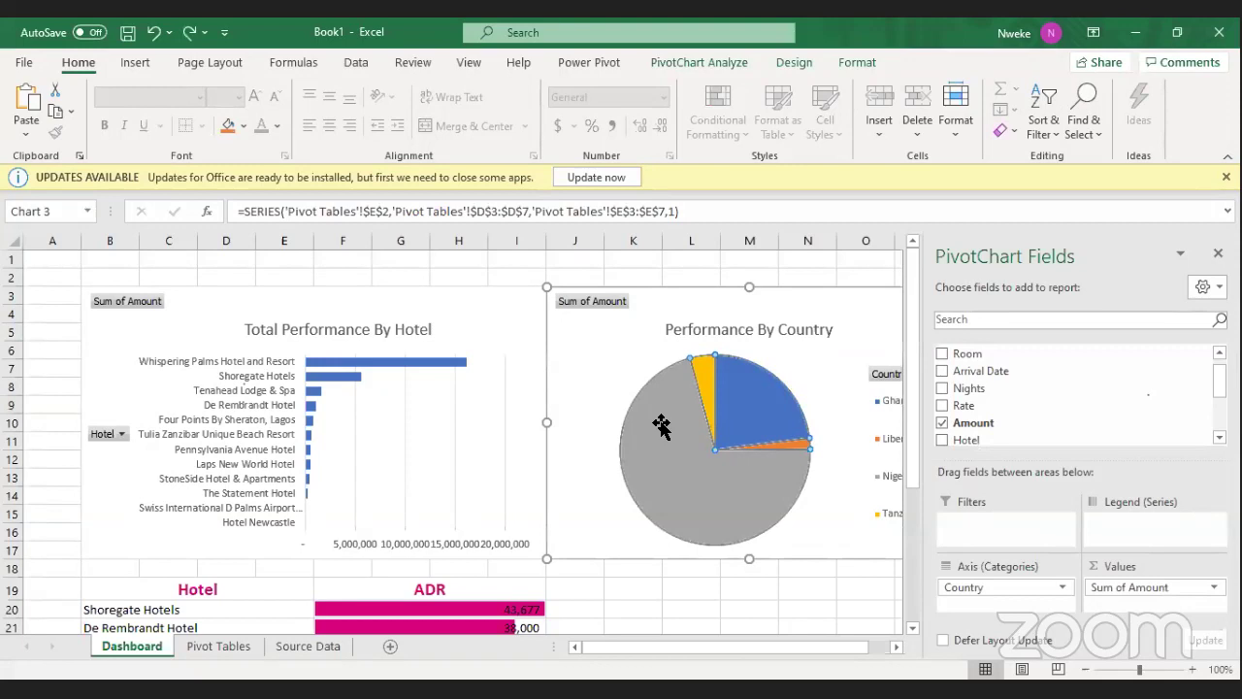
{"action": "right_click", "coordinate": [660, 423]}
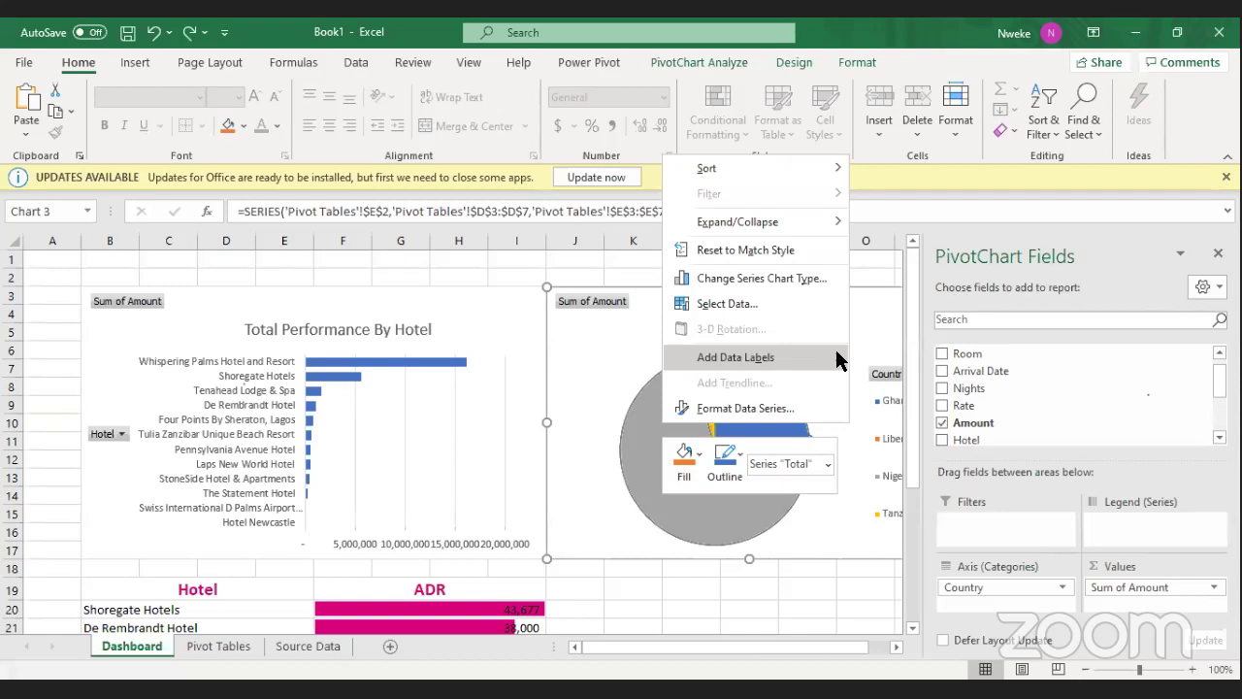
{"action": "mouse_move", "coordinate": [841, 359]}
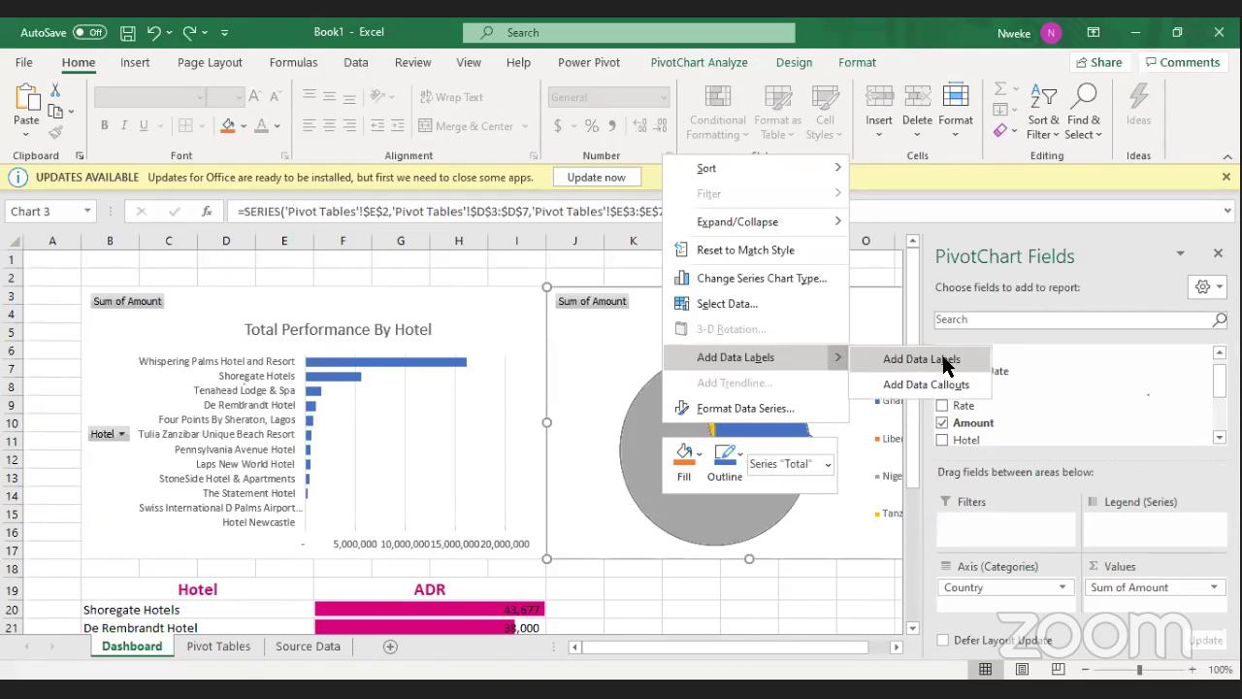
{"action": "left_click", "coordinate": [944, 361]}
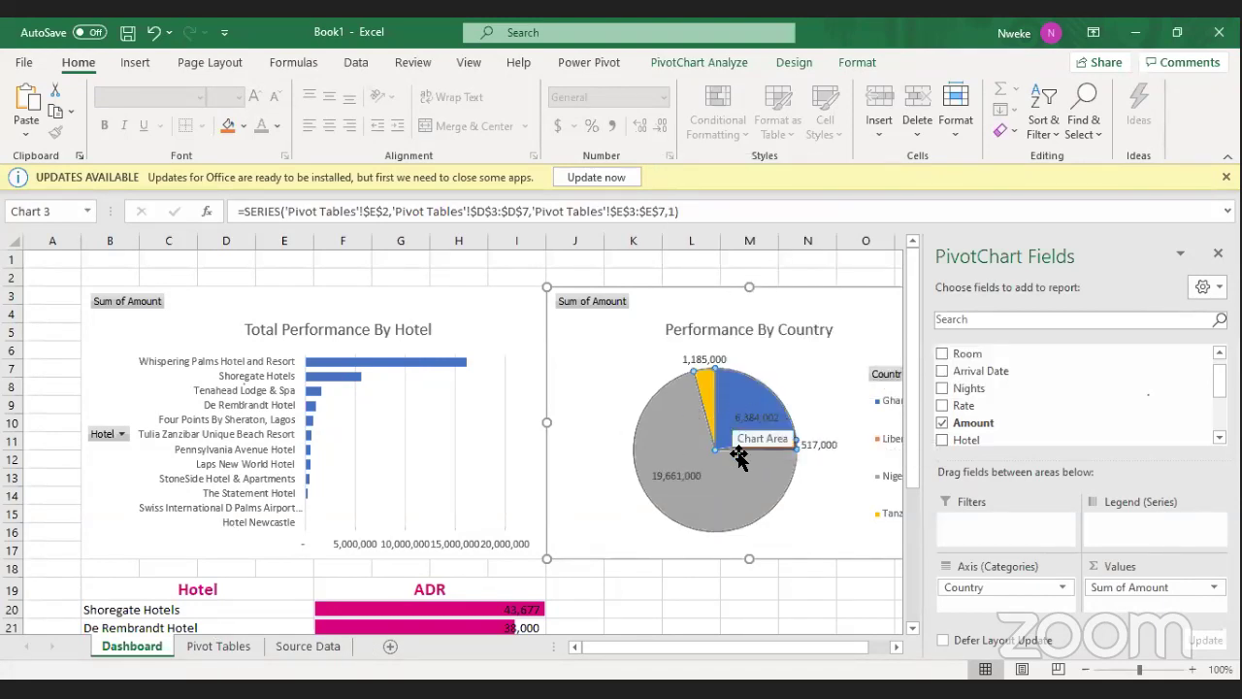
{"action": "left_click", "coordinate": [221, 648]}
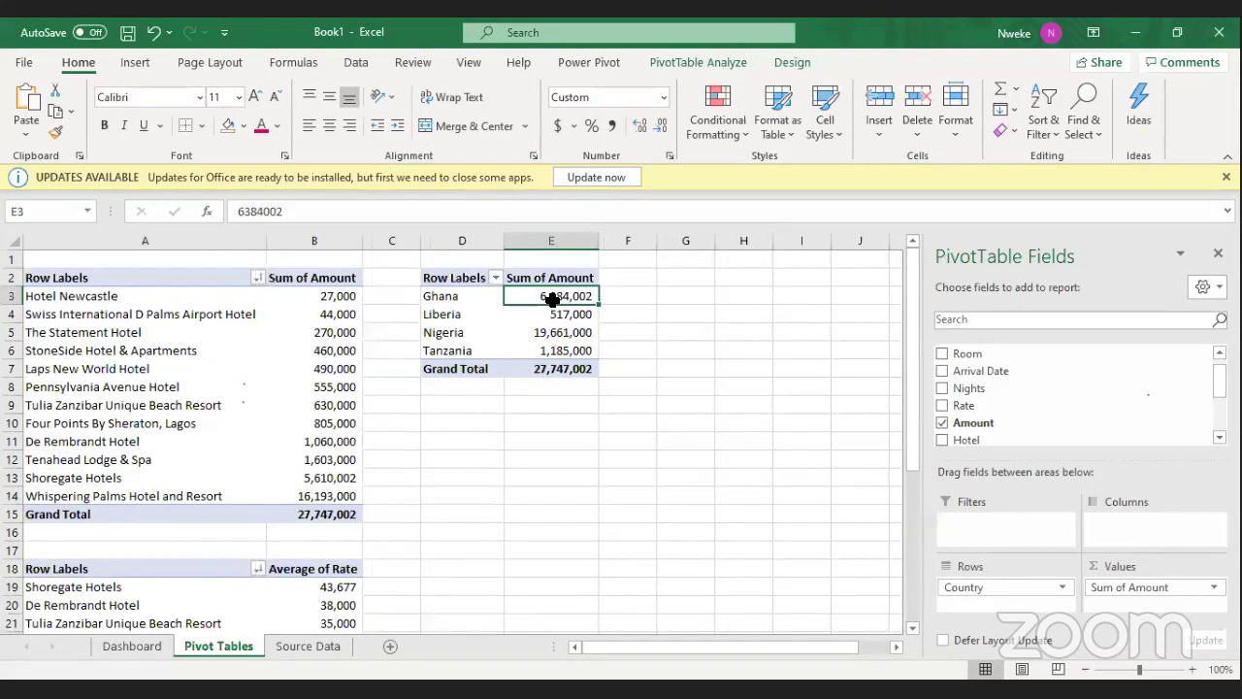
Show the Sum of Amount values in the country pivot table as % of Grand Total again.
{"action": "left_click", "coordinate": [563, 334]}
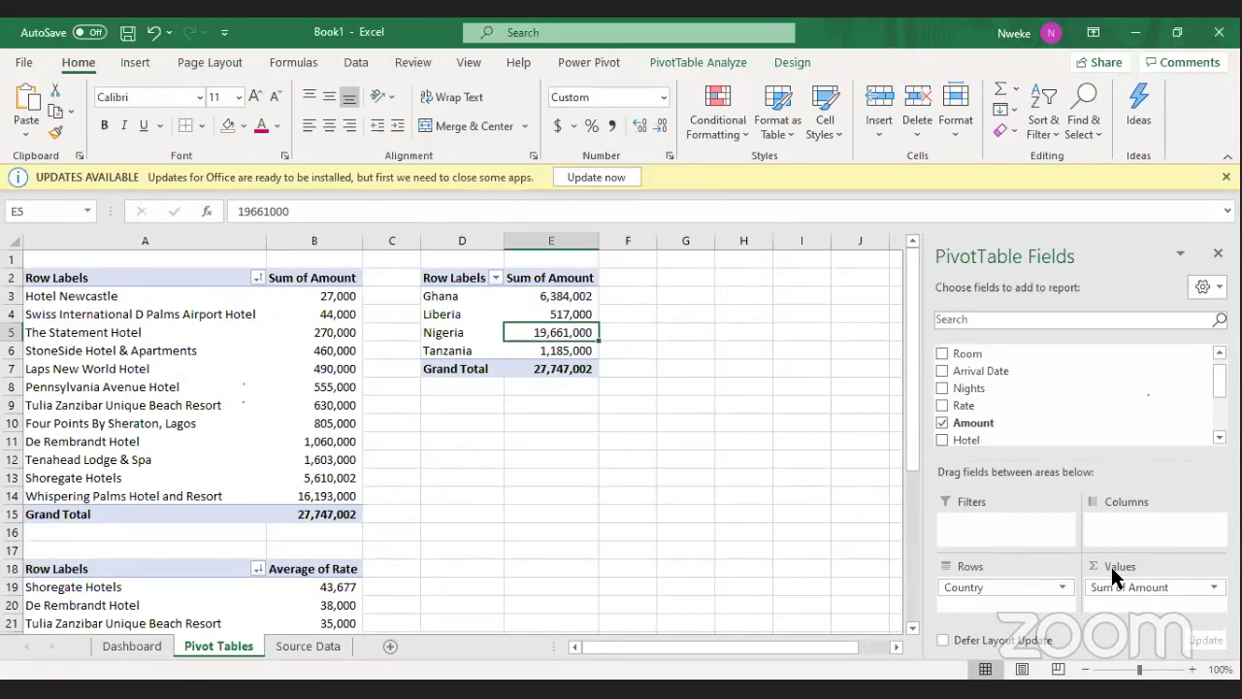
{"action": "left_click", "coordinate": [1214, 589]}
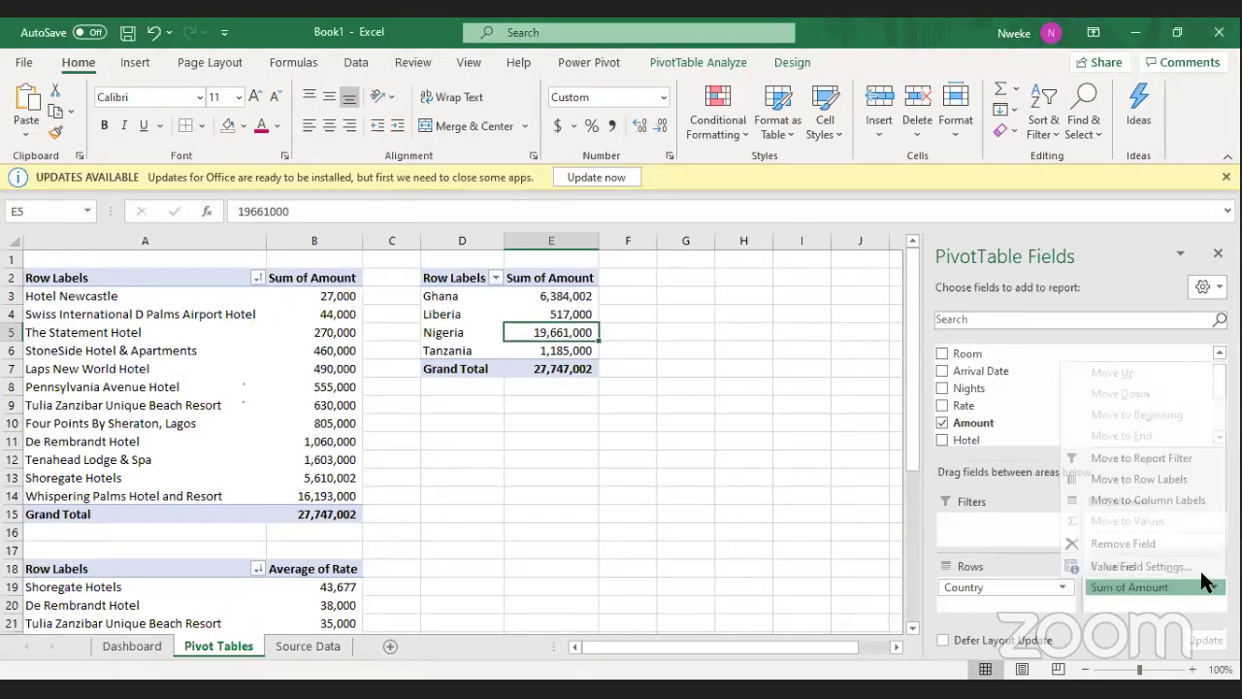
{"action": "left_click", "coordinate": [1126, 568]}
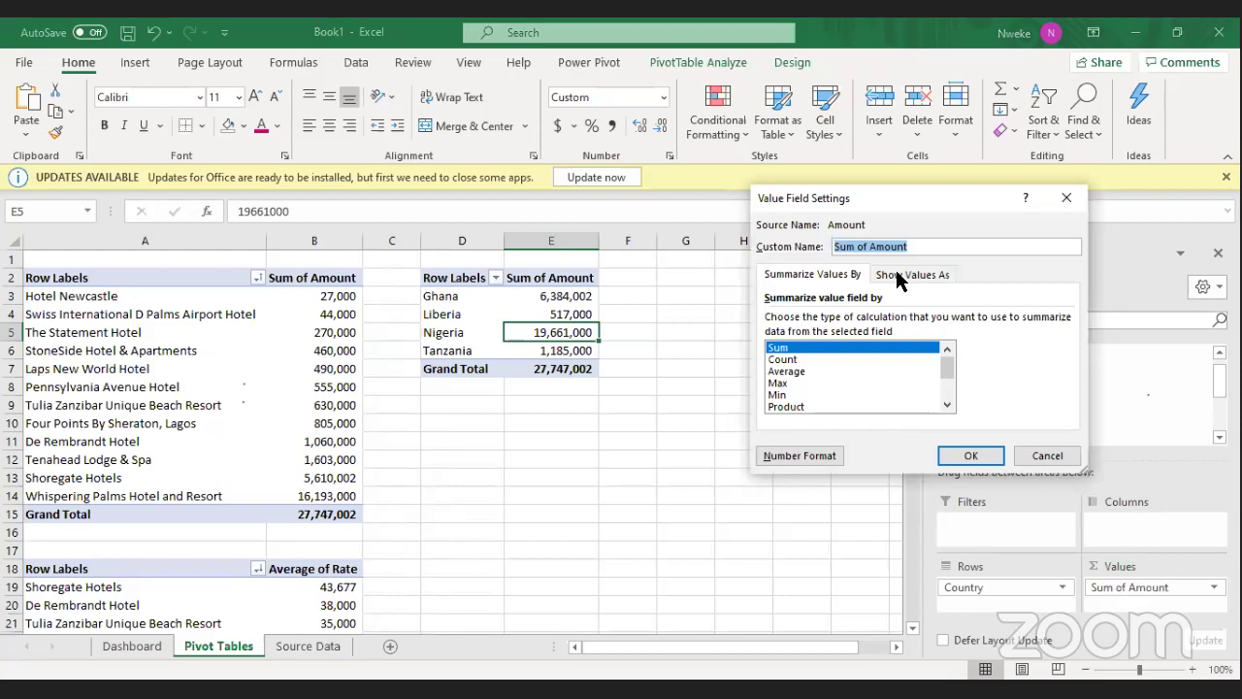
{"action": "left_click", "coordinate": [922, 276]}
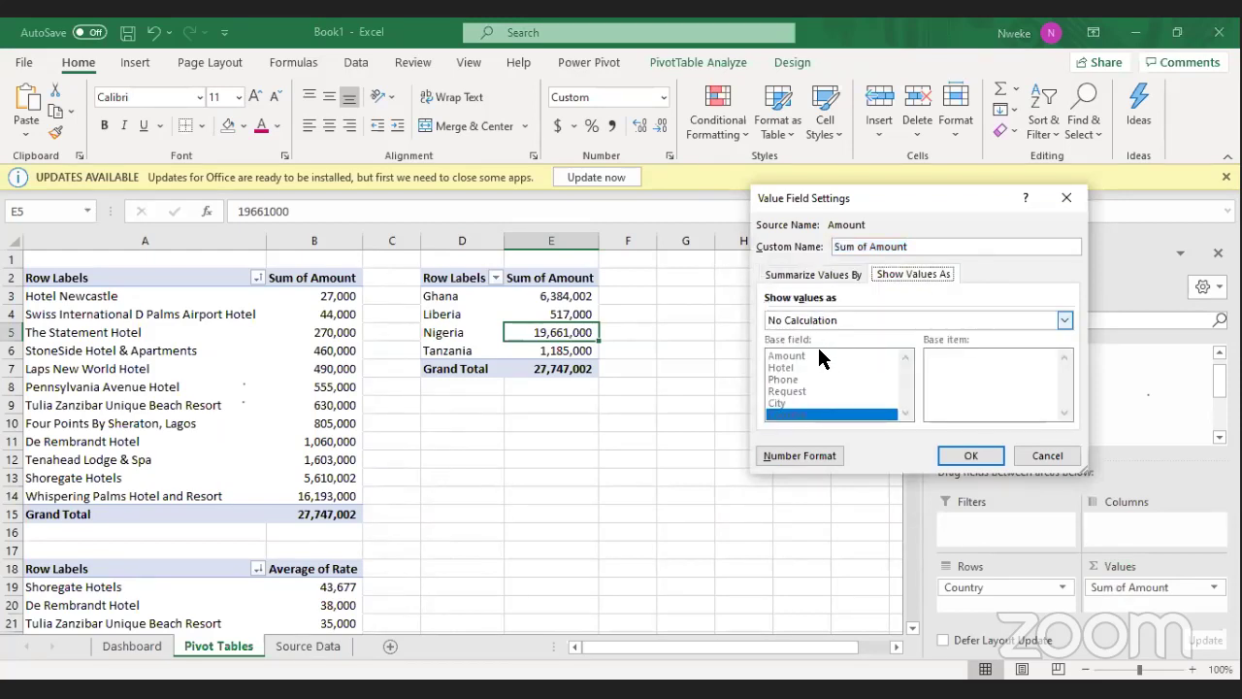
{"action": "key", "text": "Tab"}
{"action": "key", "text": "alt+Down"}
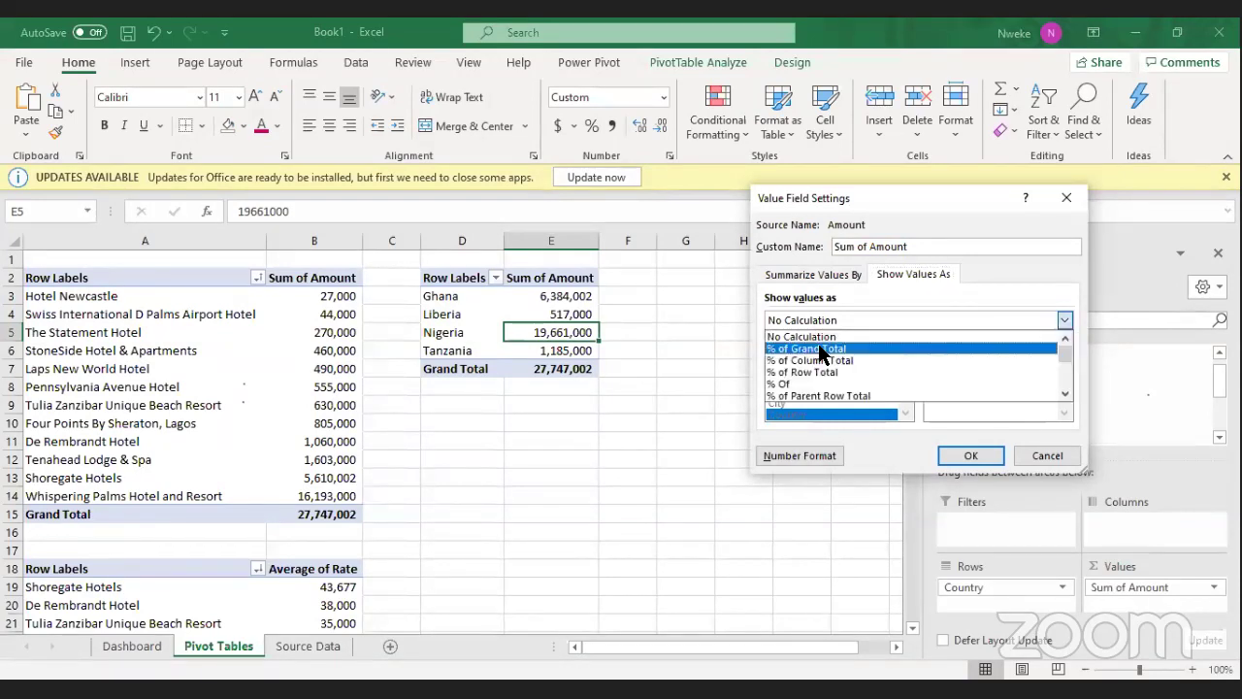
{"action": "left_click", "coordinate": [821, 349]}
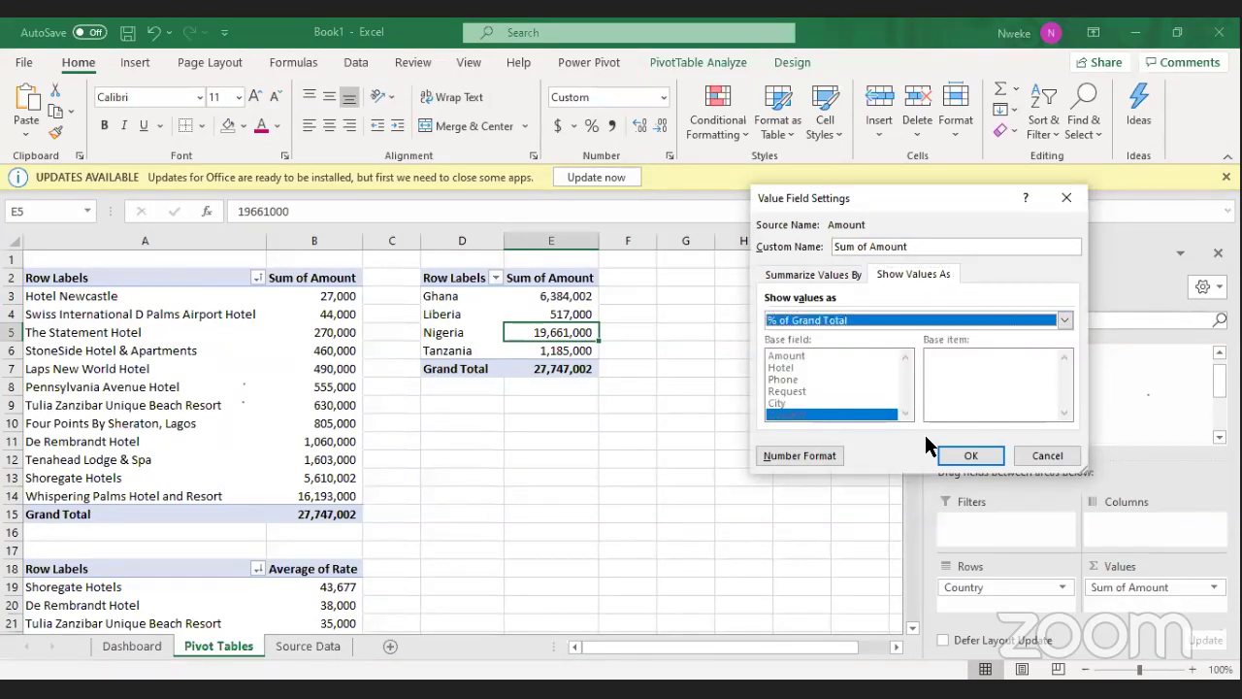
{"action": "left_click", "coordinate": [972, 456]}
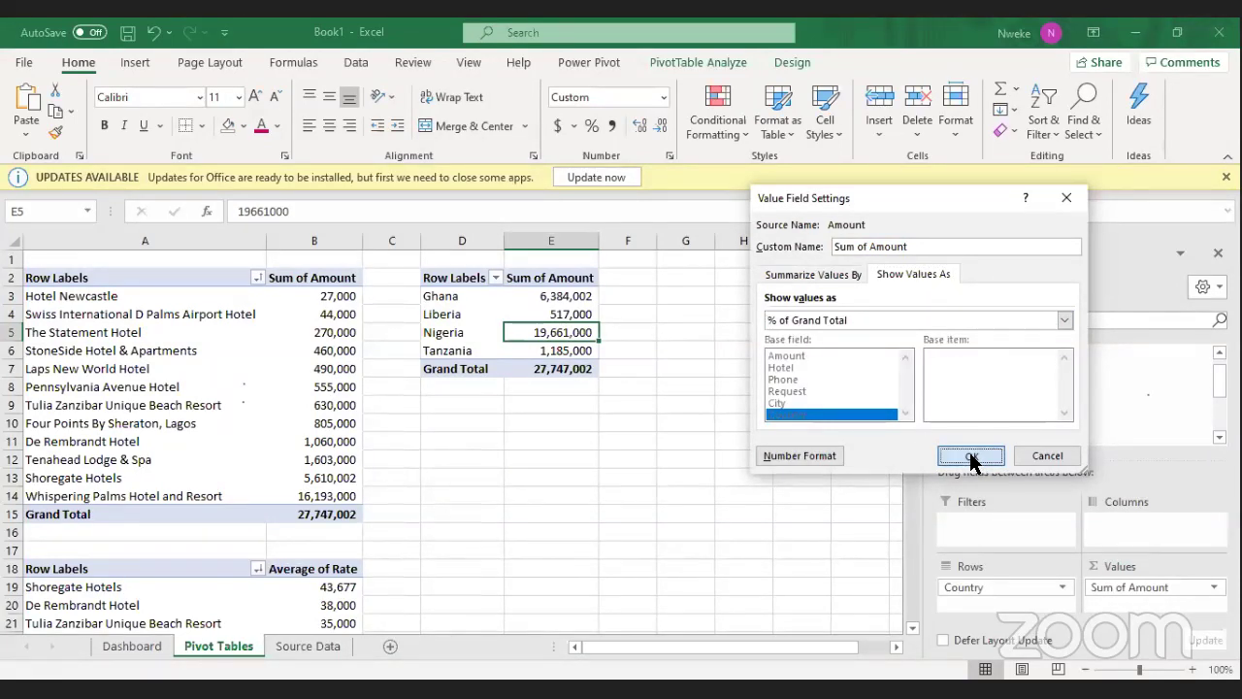
{"action": "left_click", "coordinate": [610, 385]}
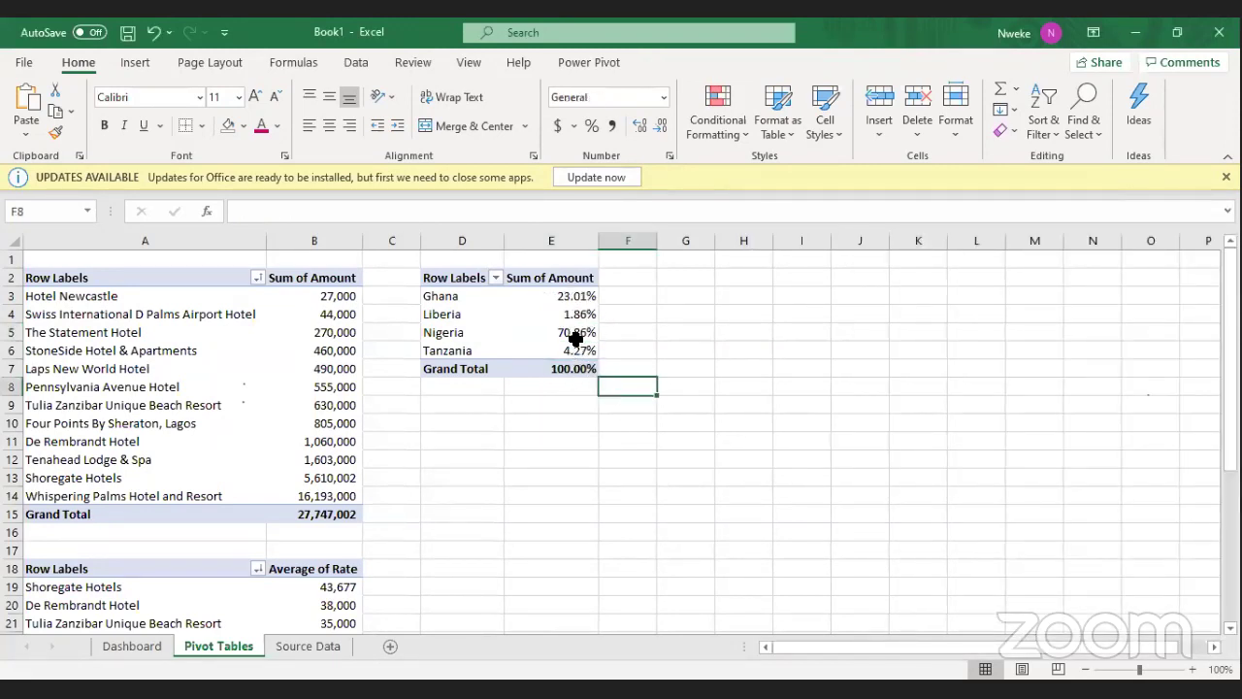
Check the percentage labels on the Dashboard's Performance By Country pie chart and look over the hotel ADR table.
{"action": "left_click", "coordinate": [148, 650]}
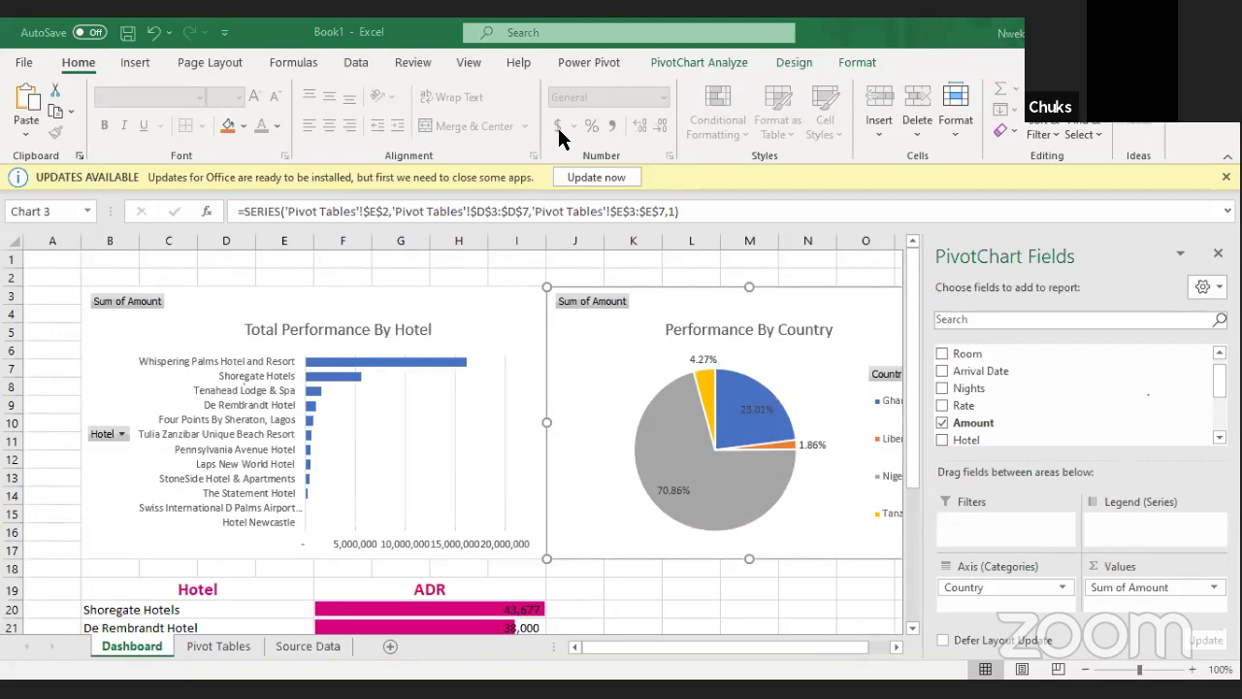
{"action": "left_click", "coordinate": [682, 275]}
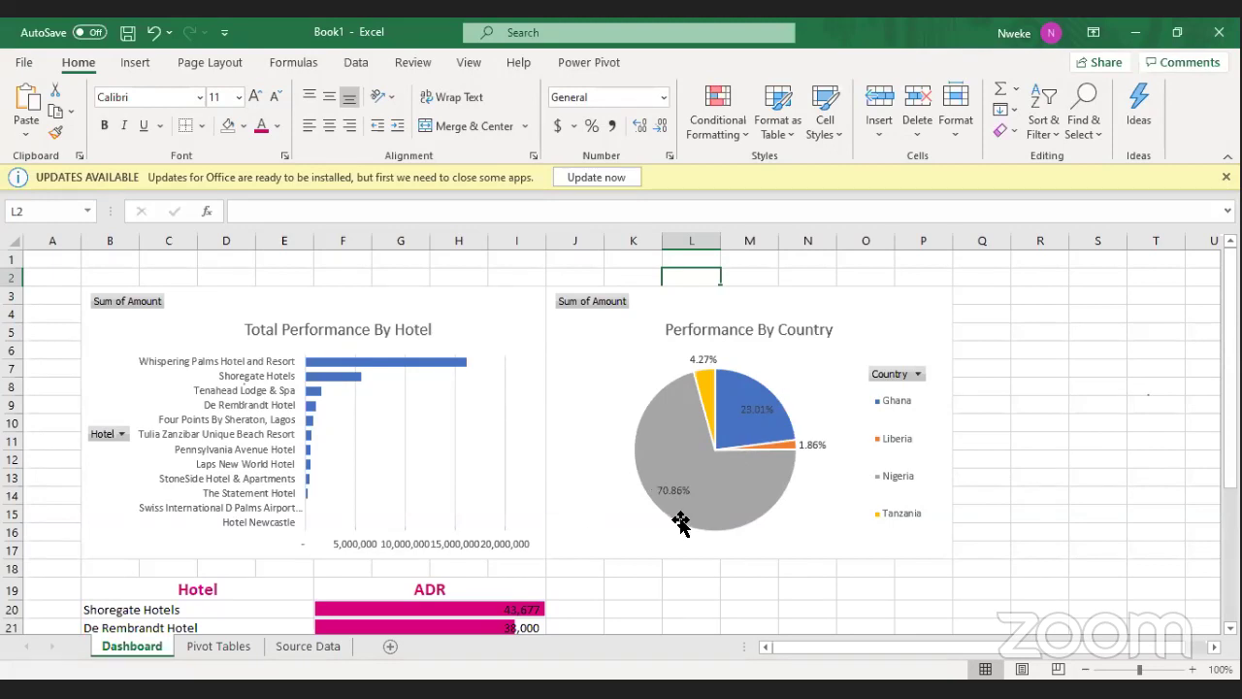
{"action": "mouse_move", "coordinate": [741, 482]}
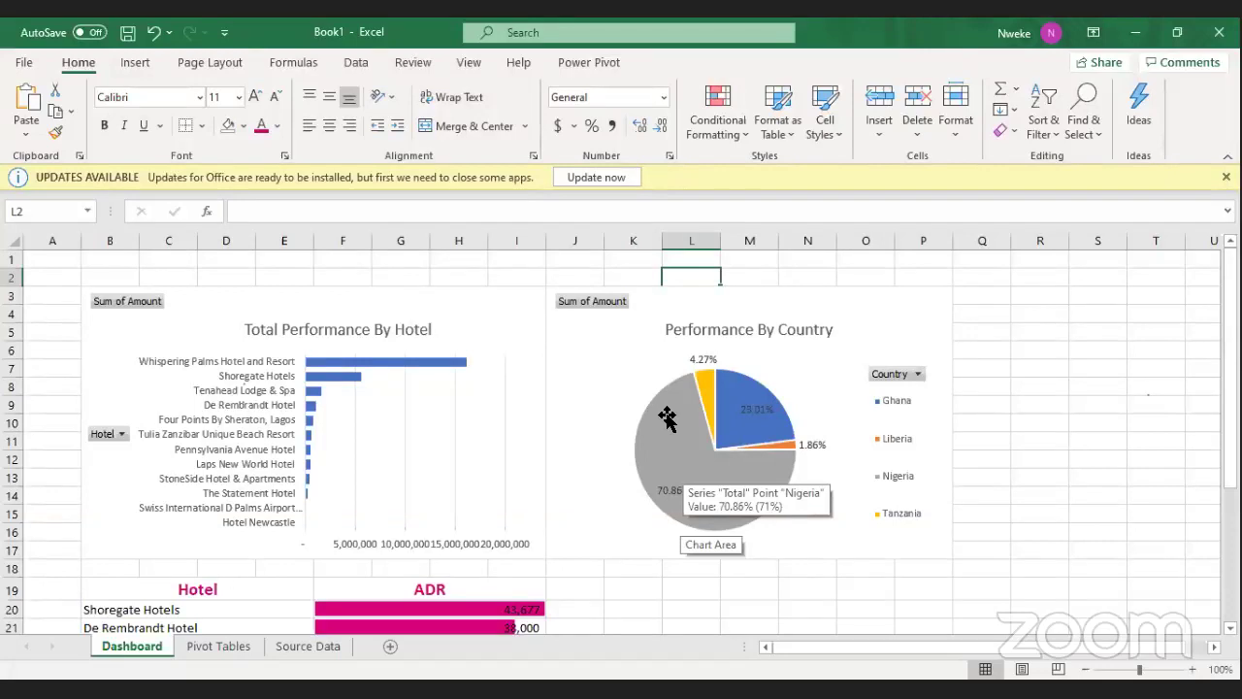
{"action": "scroll", "coordinate": [667, 417], "scroll_direction": "down", "scroll_amount": 5}
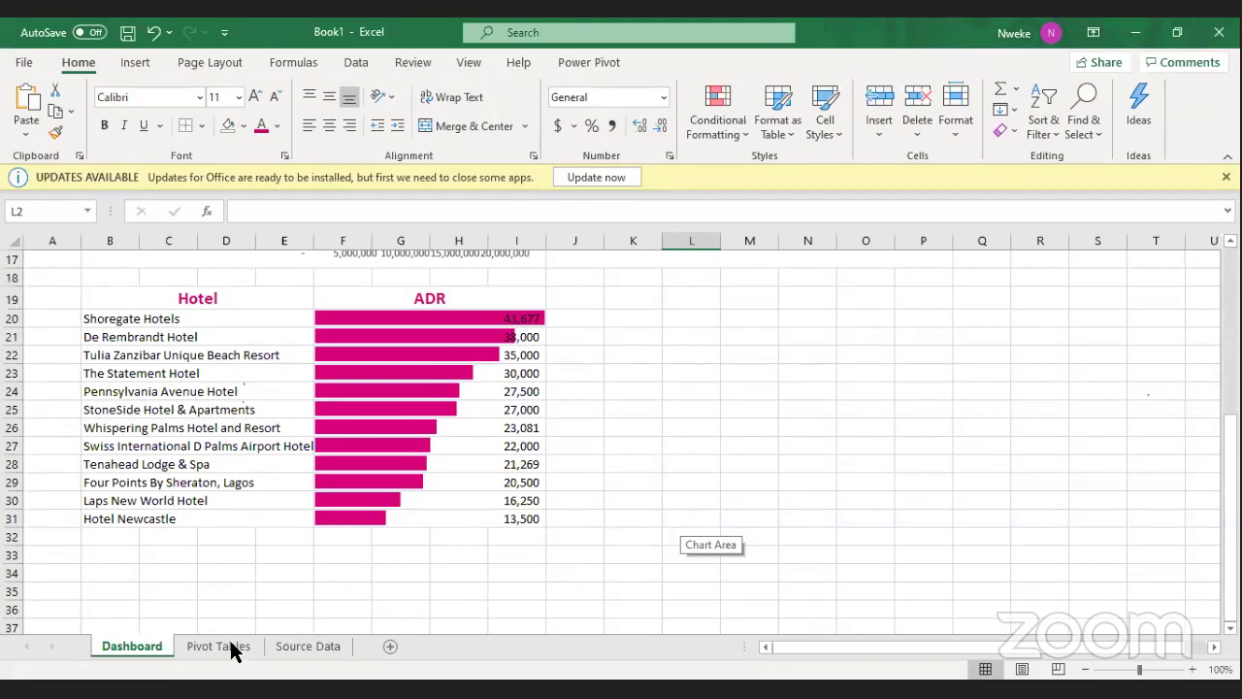
Create a new pivot table from the SourceData table, placed at cell D10 of the existing Pivot Tables sheet.
{"action": "key", "text": "ctrl+Page_Down"}
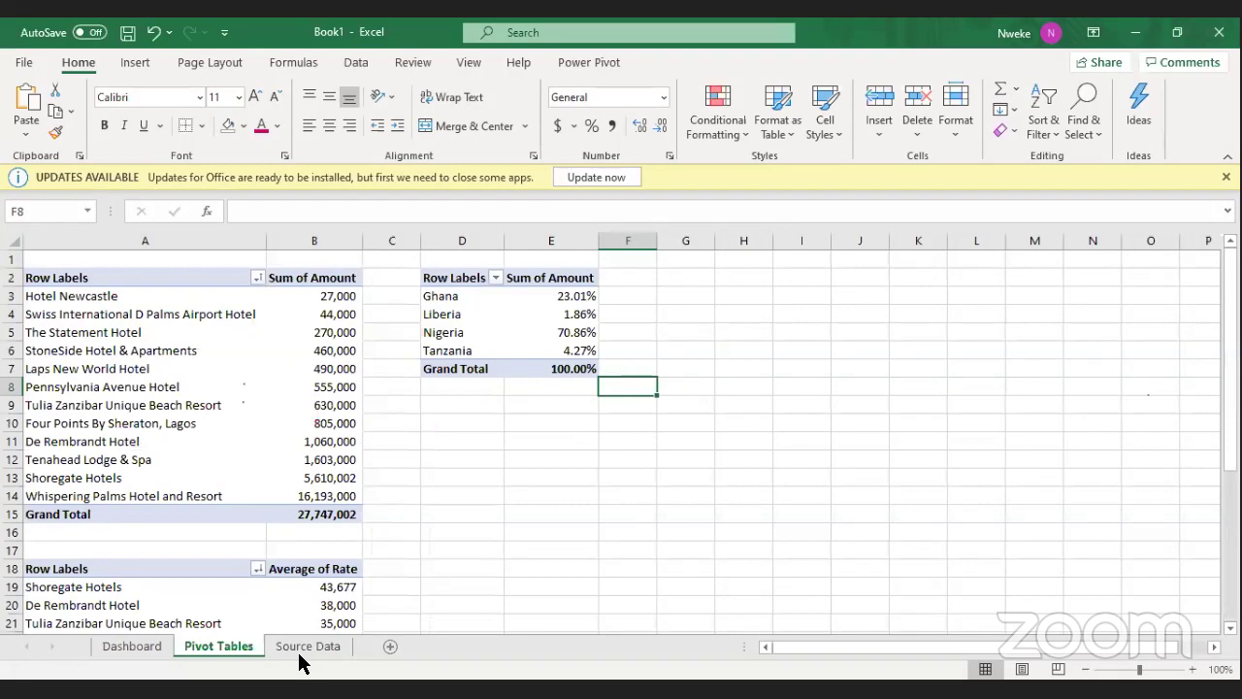
{"action": "left_click", "coordinate": [336, 644]}
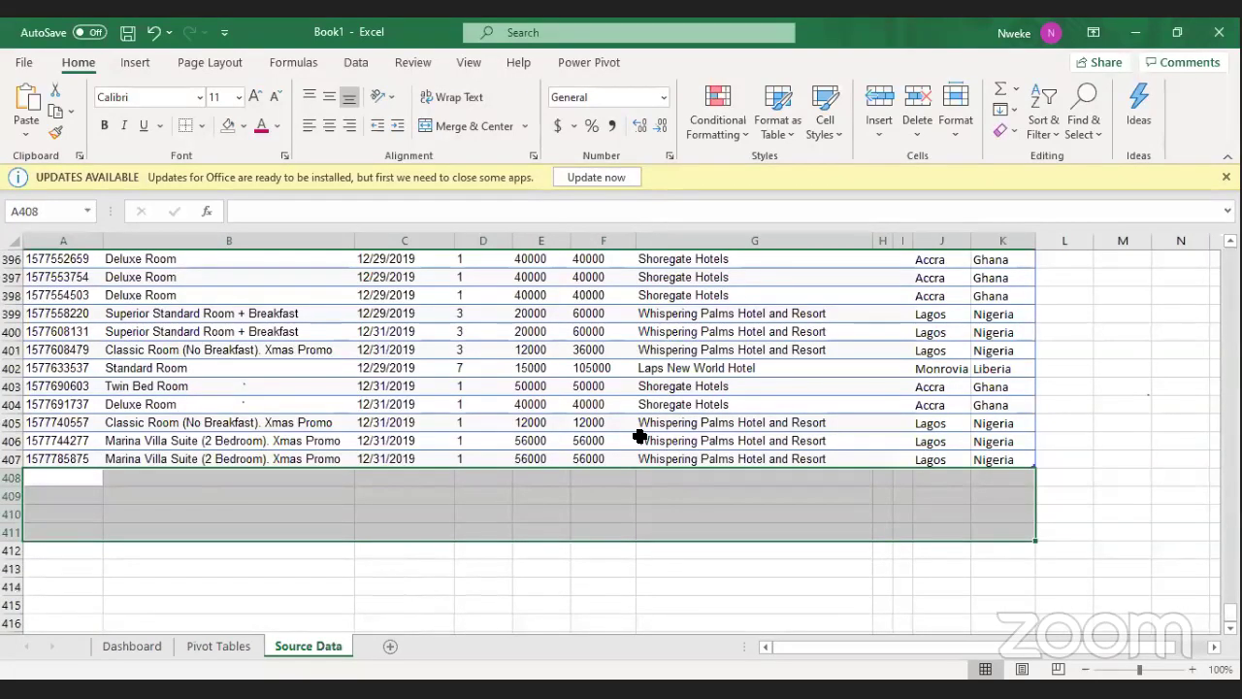
{"action": "left_click", "coordinate": [602, 441]}
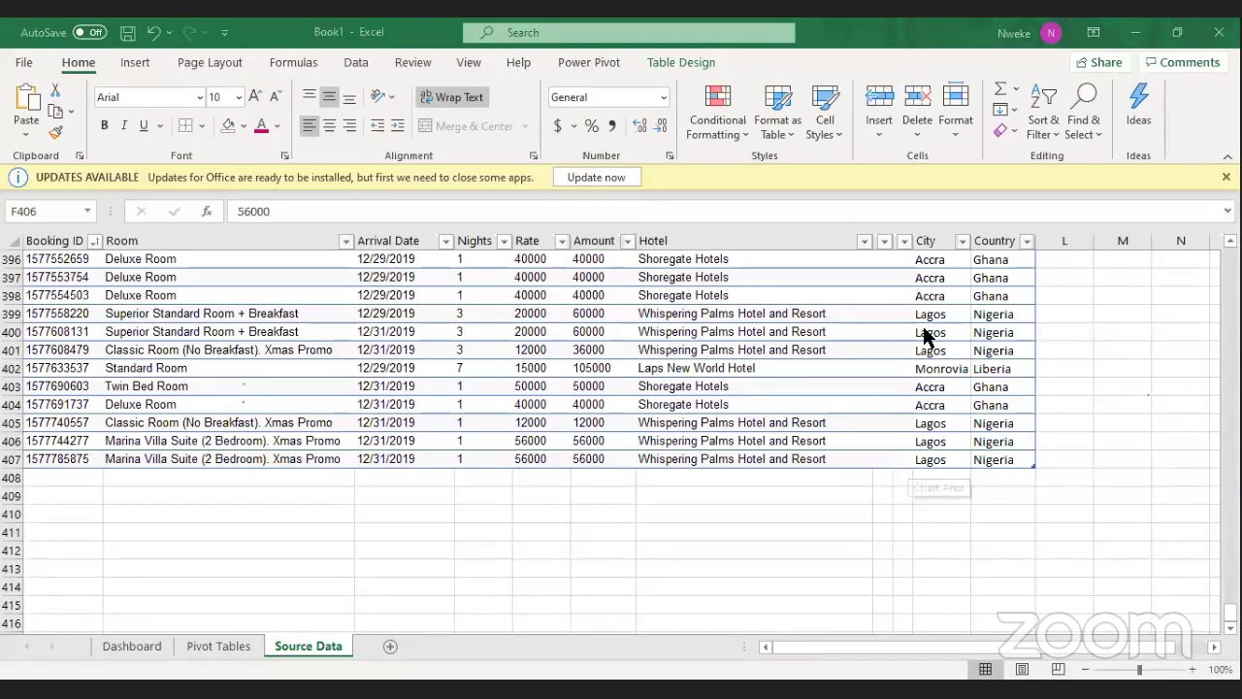
{"action": "left_click", "coordinate": [324, 311]}
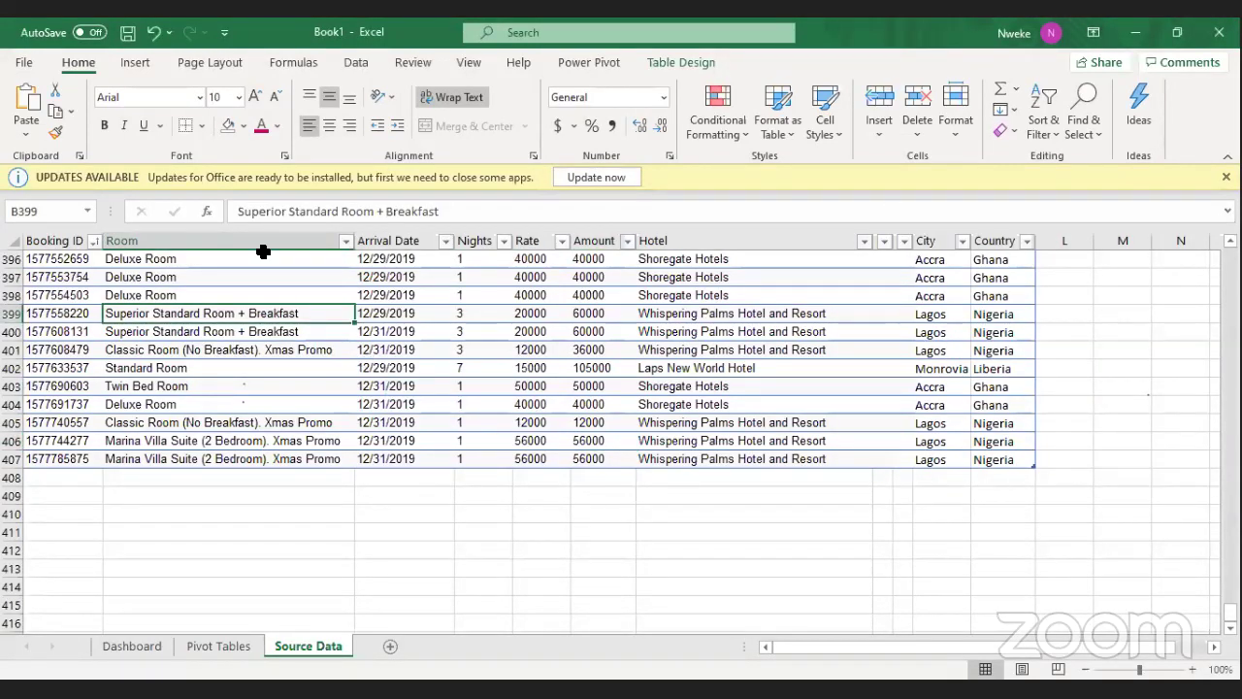
{"action": "left_click", "coordinate": [596, 62]}
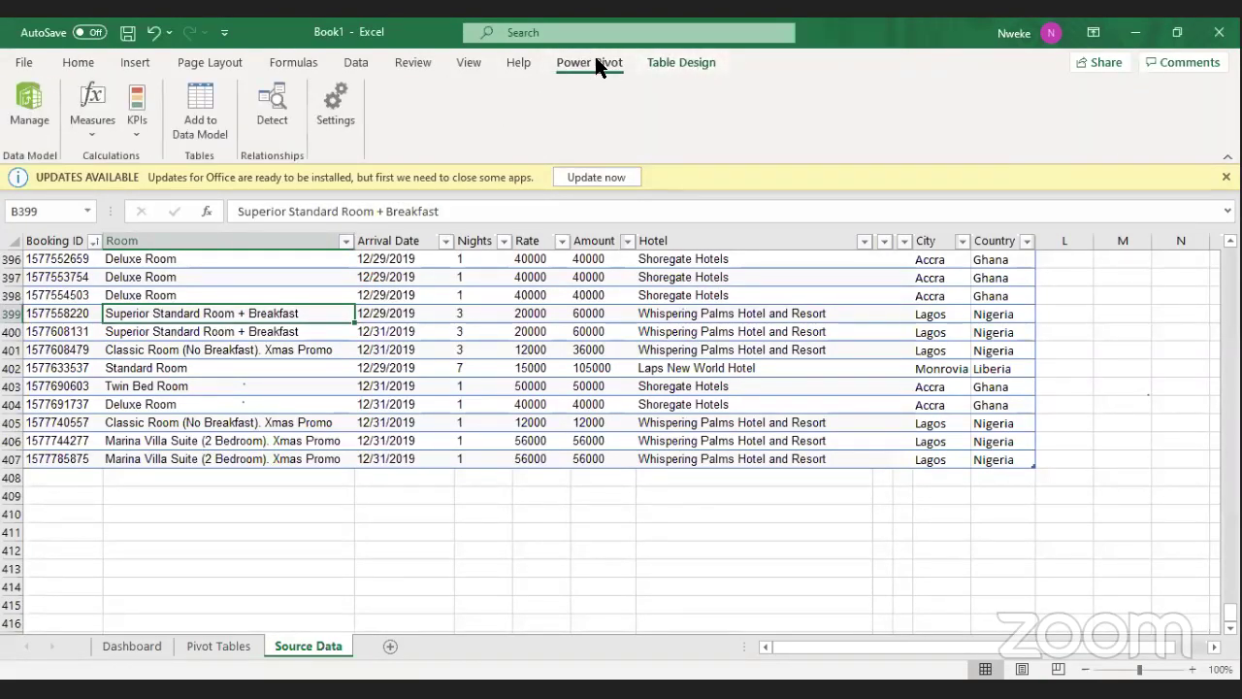
{"action": "left_click", "coordinate": [679, 62]}
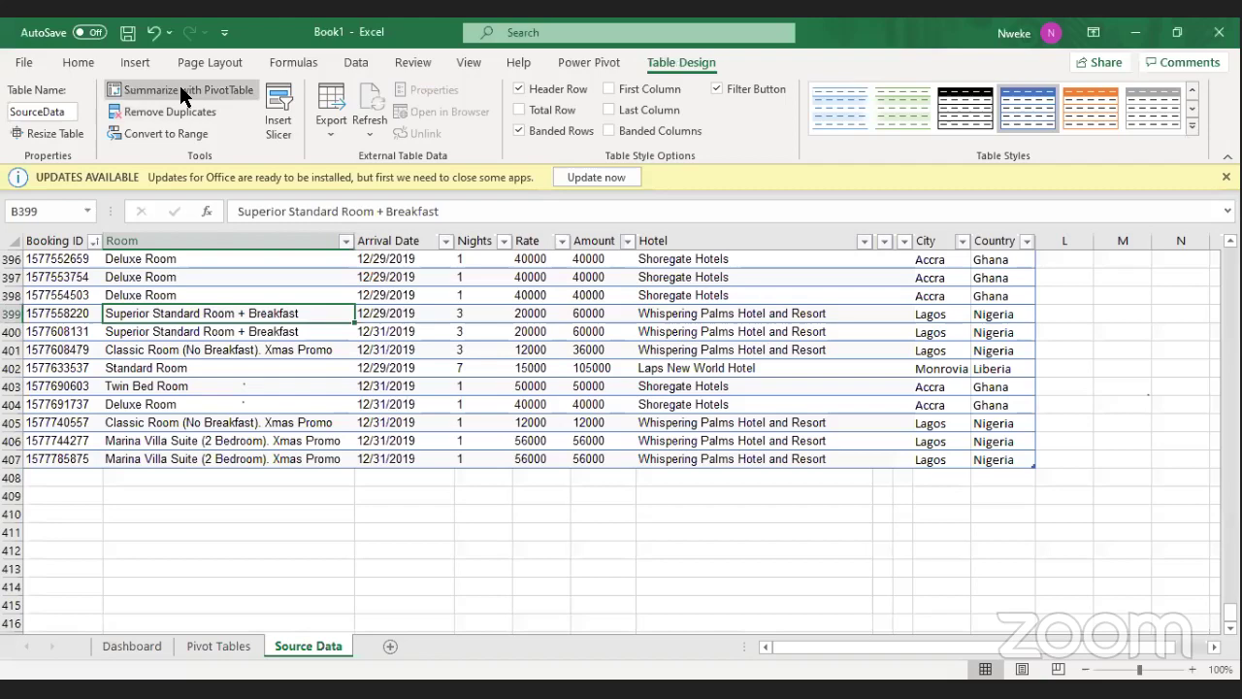
{"action": "left_click", "coordinate": [185, 95]}
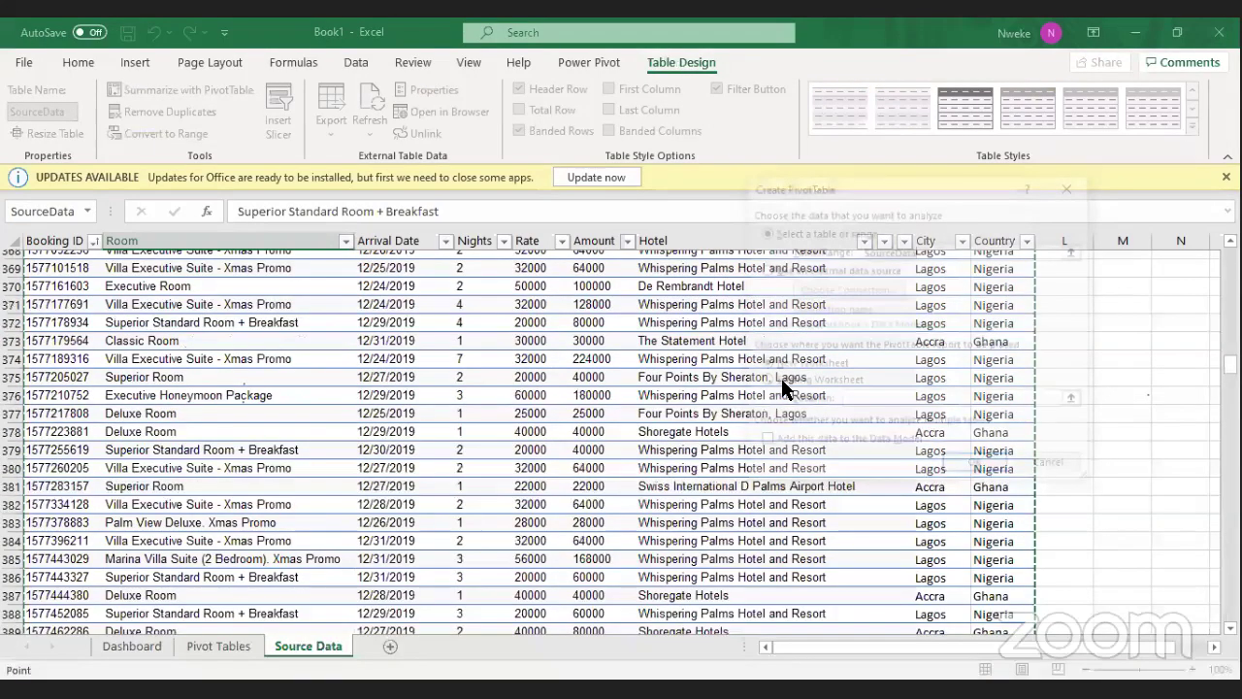
{"action": "left_click", "coordinate": [788, 382]}
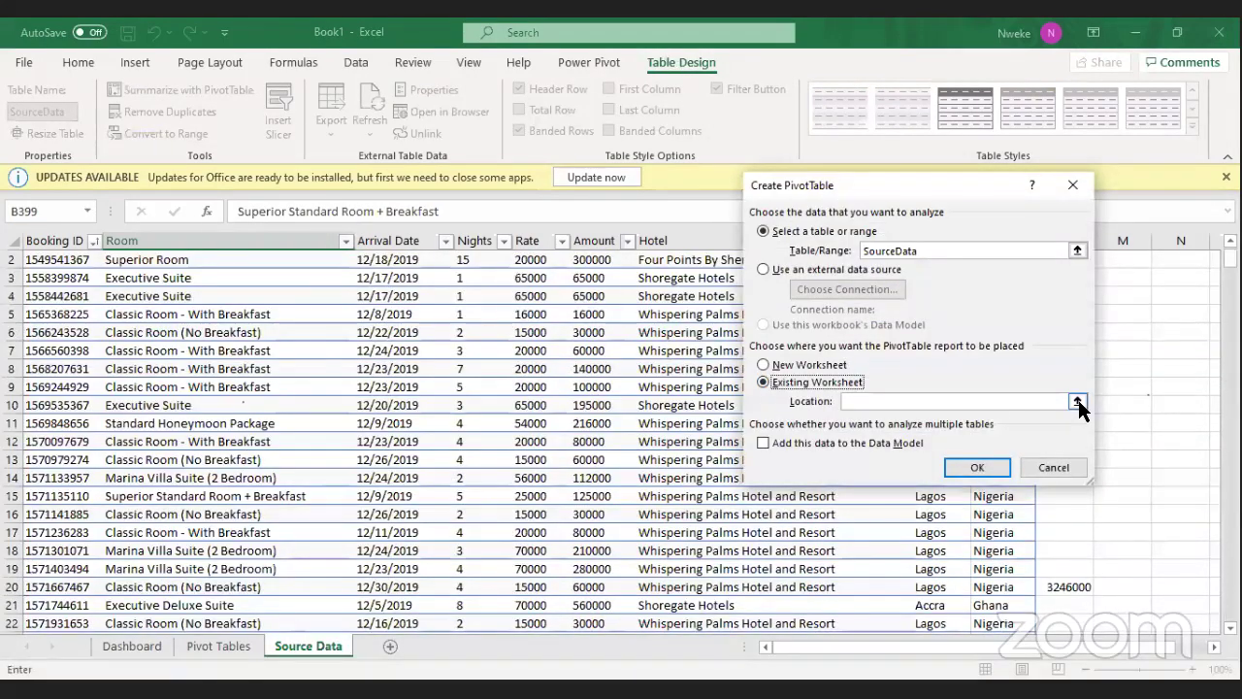
{"action": "left_click", "coordinate": [223, 645]}
{"action": "left_click", "coordinate": [460, 426]}
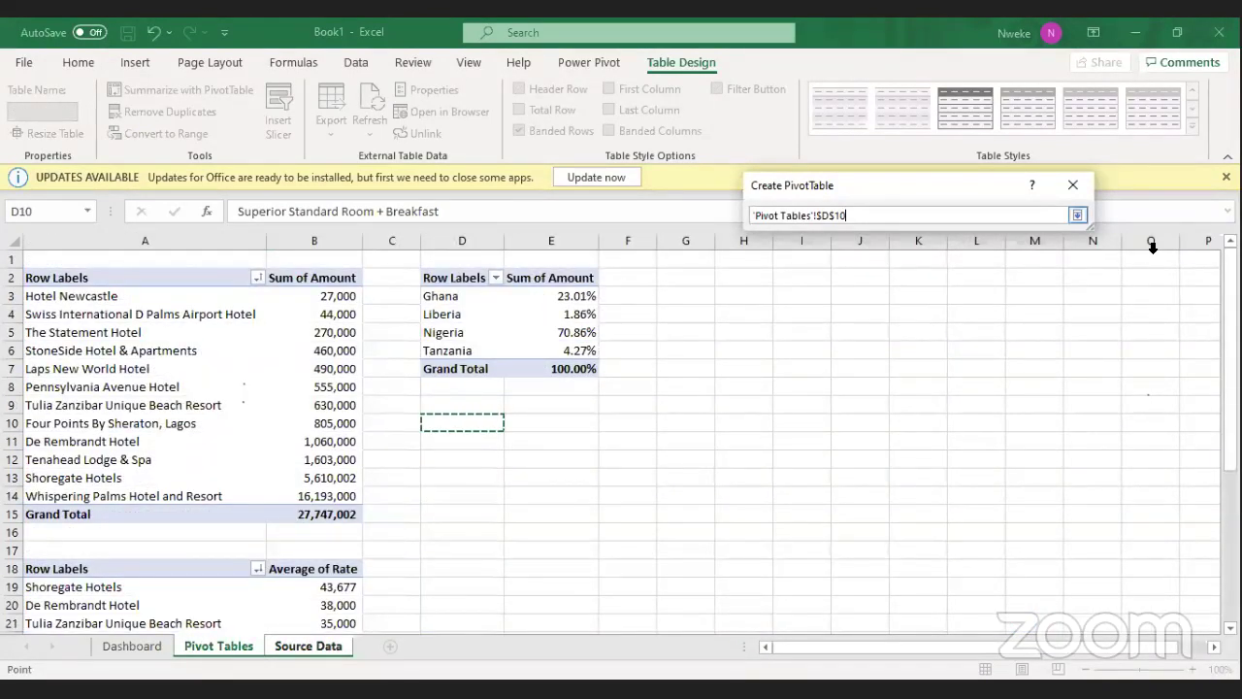
{"action": "left_click", "coordinate": [1078, 214]}
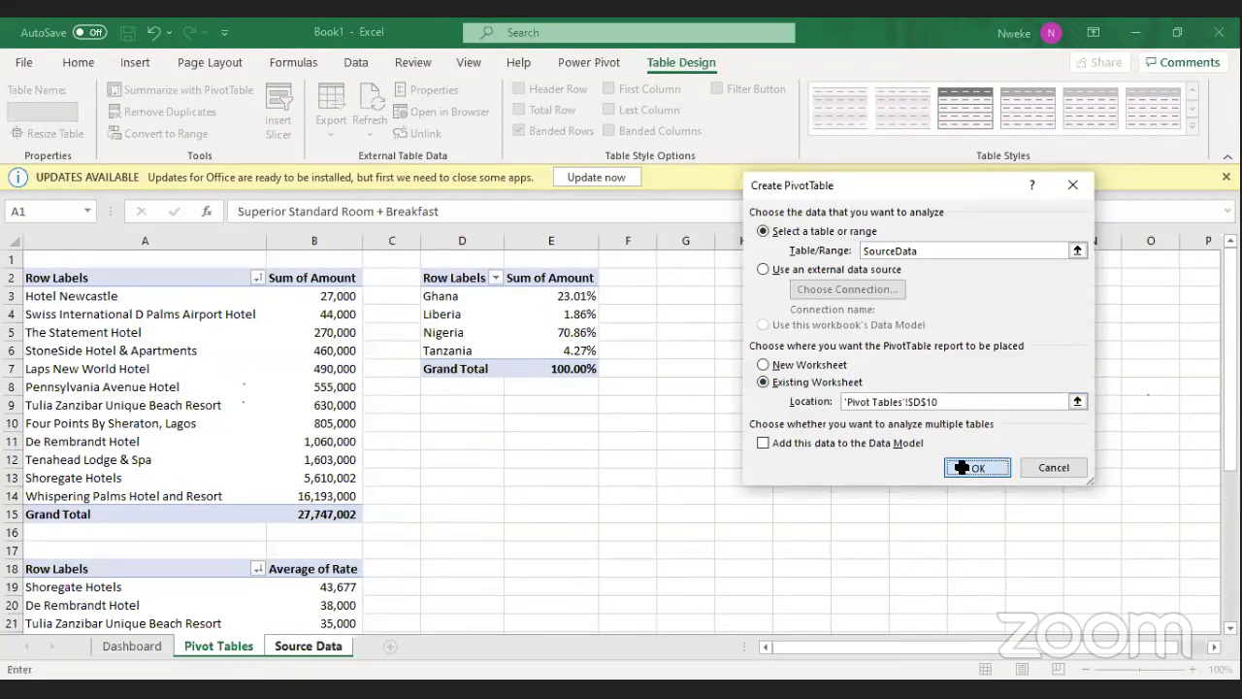
{"action": "left_click", "coordinate": [962, 467]}
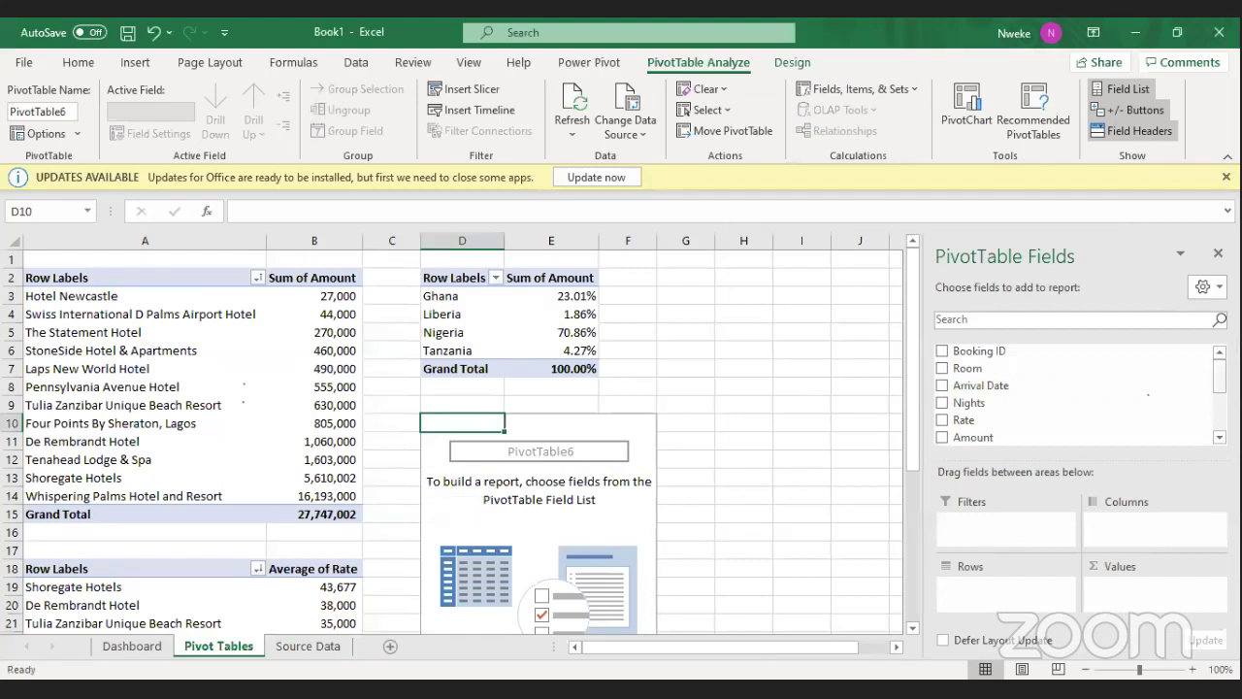
Set up the new pivot table with City as the rows and Sum of Amount as the values.
{"action": "scroll", "coordinate": [971, 398], "scroll_direction": "down", "scroll_amount": 3}
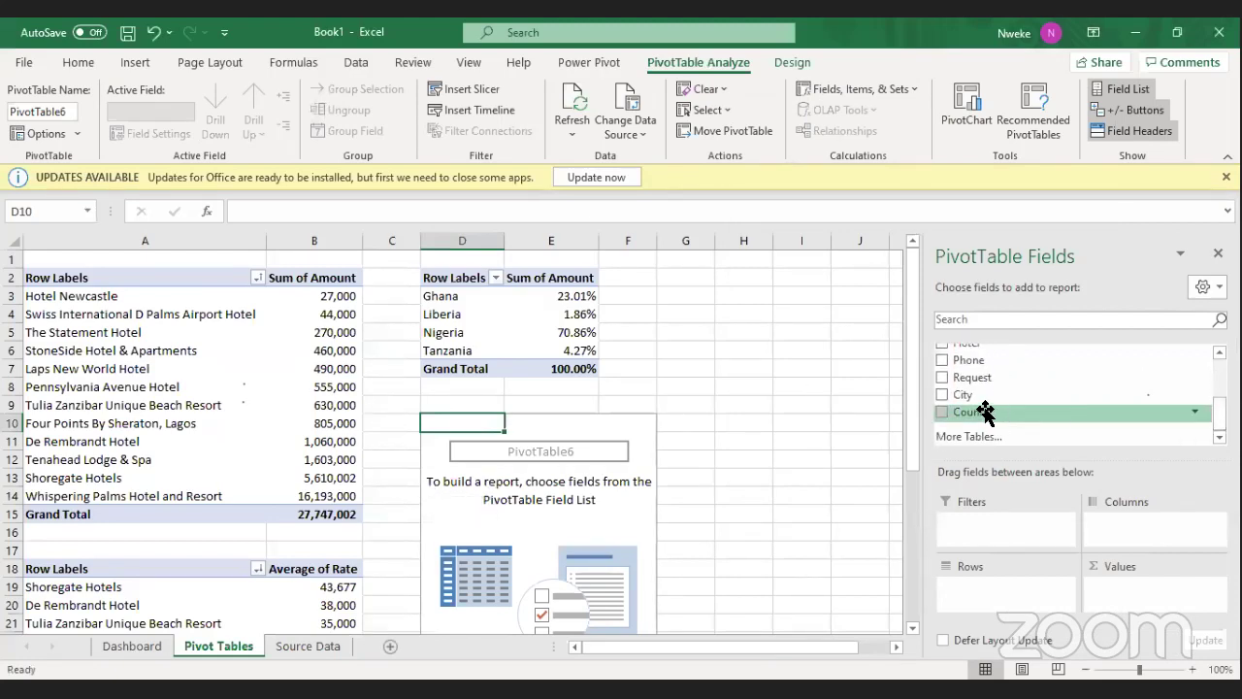
{"action": "left_click_drag", "start_coordinate": [968, 398], "coordinate": [1000, 587]}
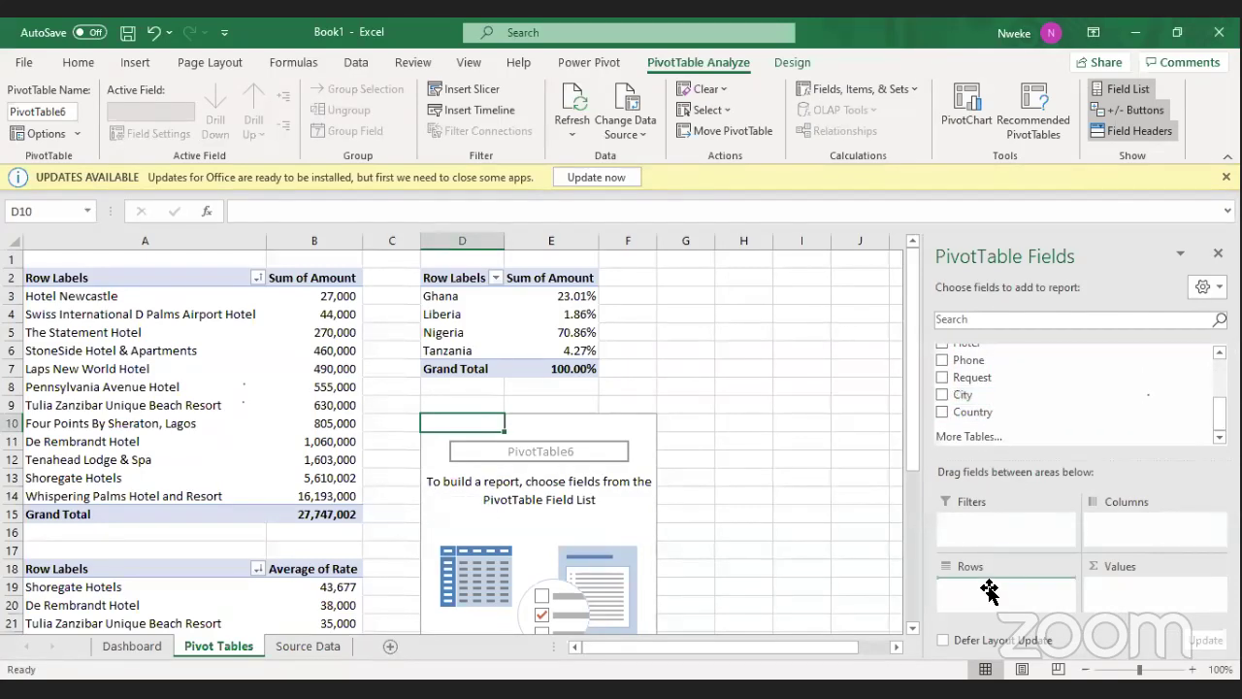
{"action": "scroll", "coordinate": [999, 398], "scroll_direction": "up", "scroll_amount": 3}
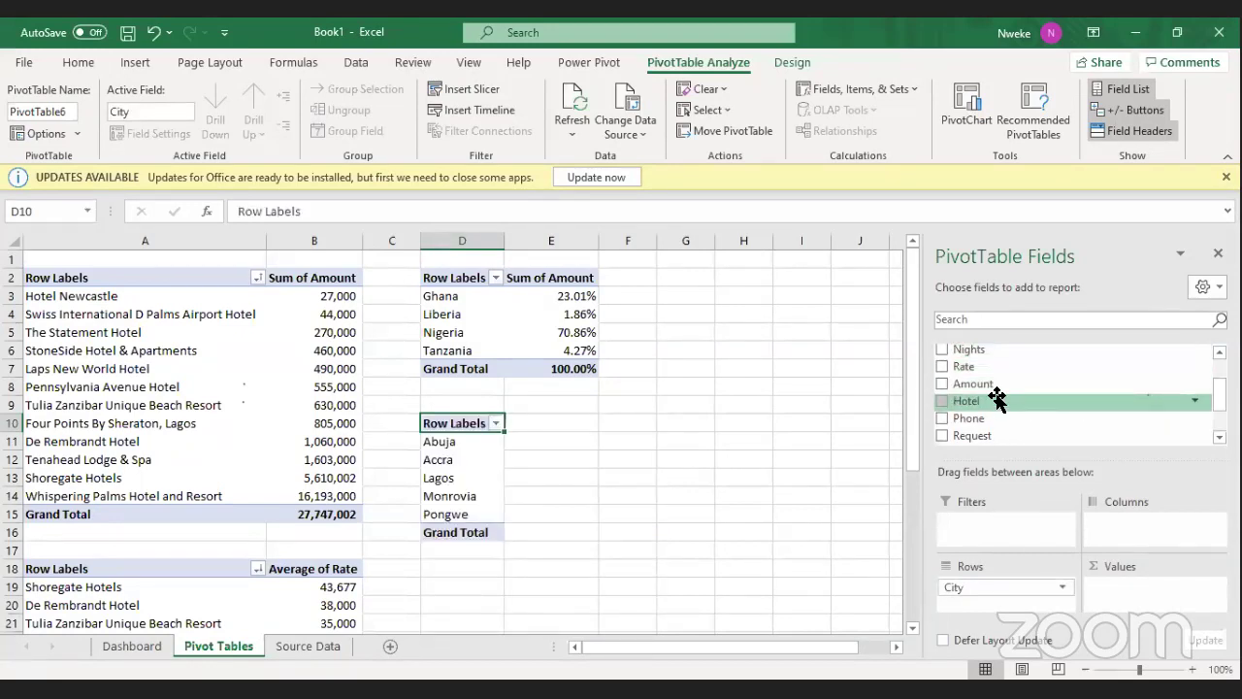
{"action": "left_click_drag", "start_coordinate": [982, 385], "coordinate": [1126, 589]}
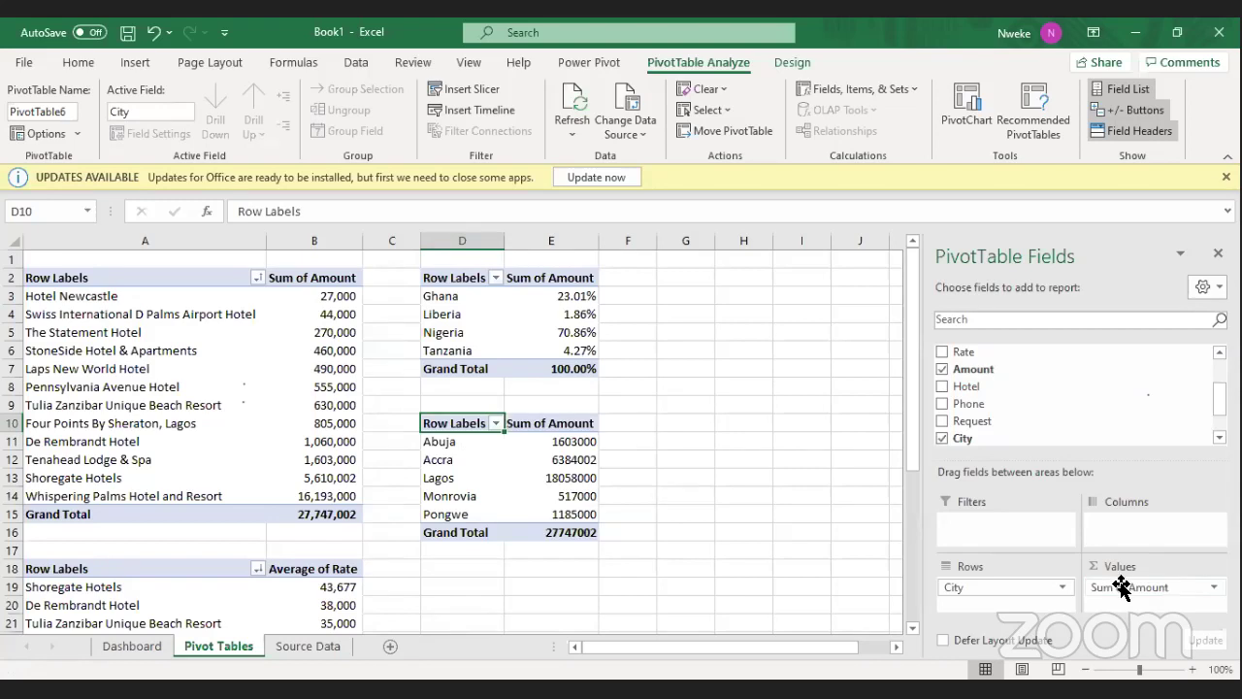
Format the city amounts in E11:E15 with thousands separators and no decimal places.
{"action": "left_click_drag", "start_coordinate": [570, 441], "coordinate": [575, 515]}
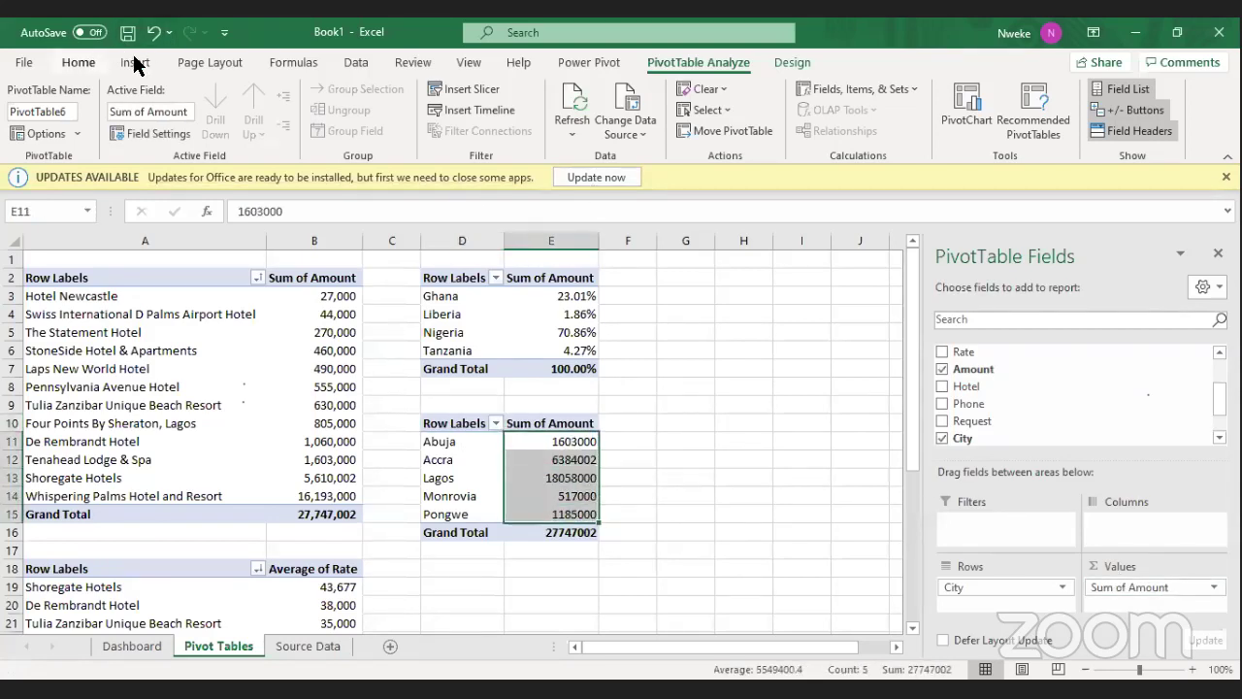
{"action": "left_click", "coordinate": [78, 63]}
{"action": "left_click", "coordinate": [613, 124]}
{"action": "double_click", "coordinate": [659, 126]}
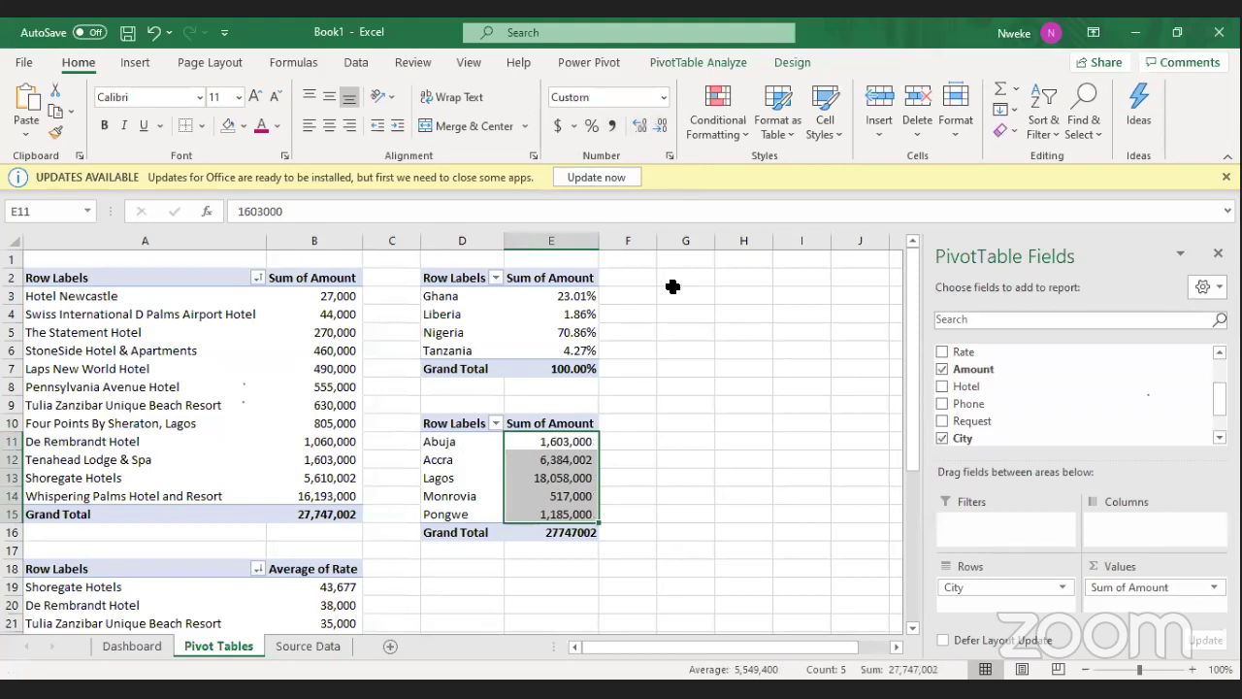
{"action": "left_click", "coordinate": [683, 408]}
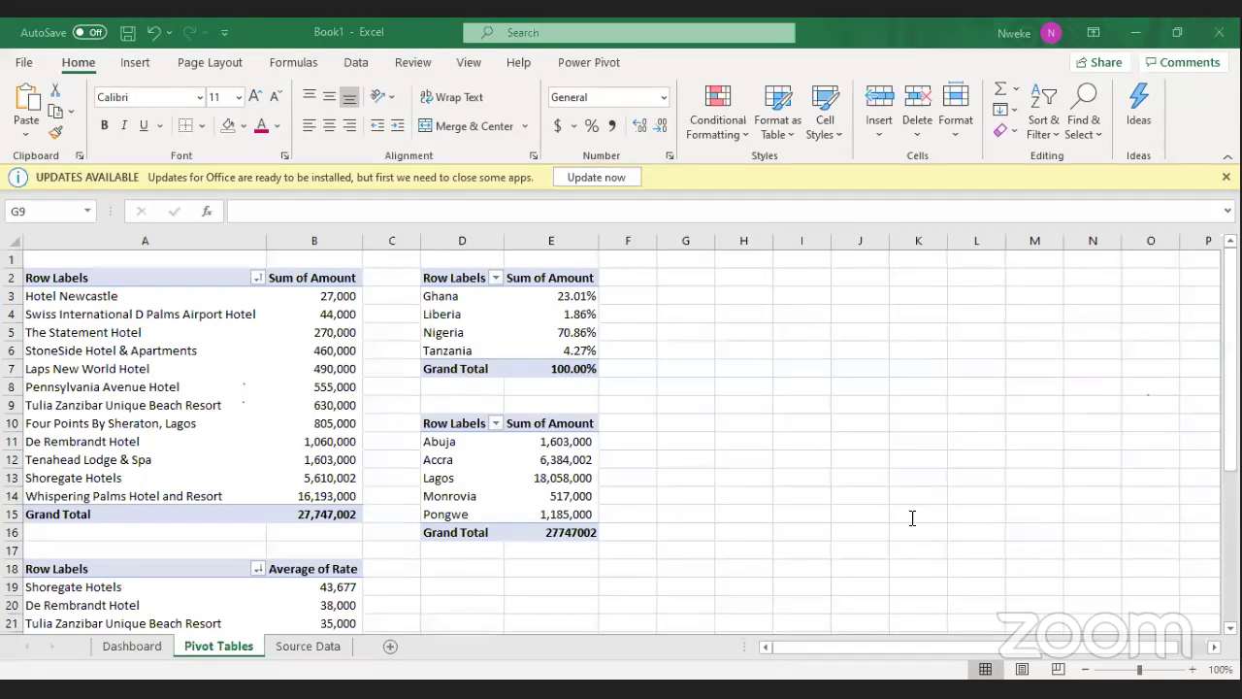
{"action": "key", "text": "Escape"}
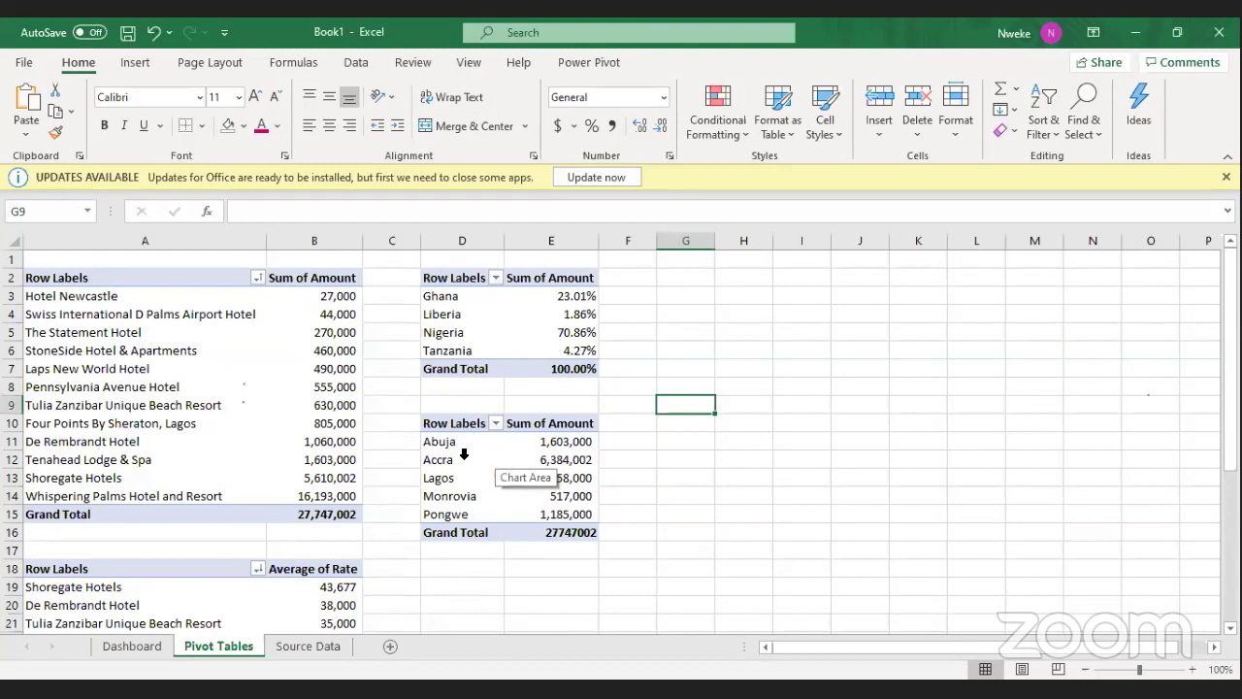
Replace City with Country as the row field of the pivot table at D10.
{"action": "left_click", "coordinate": [459, 460]}
{"action": "left_click_drag", "start_coordinate": [1220, 418], "coordinate": [1220, 439]}
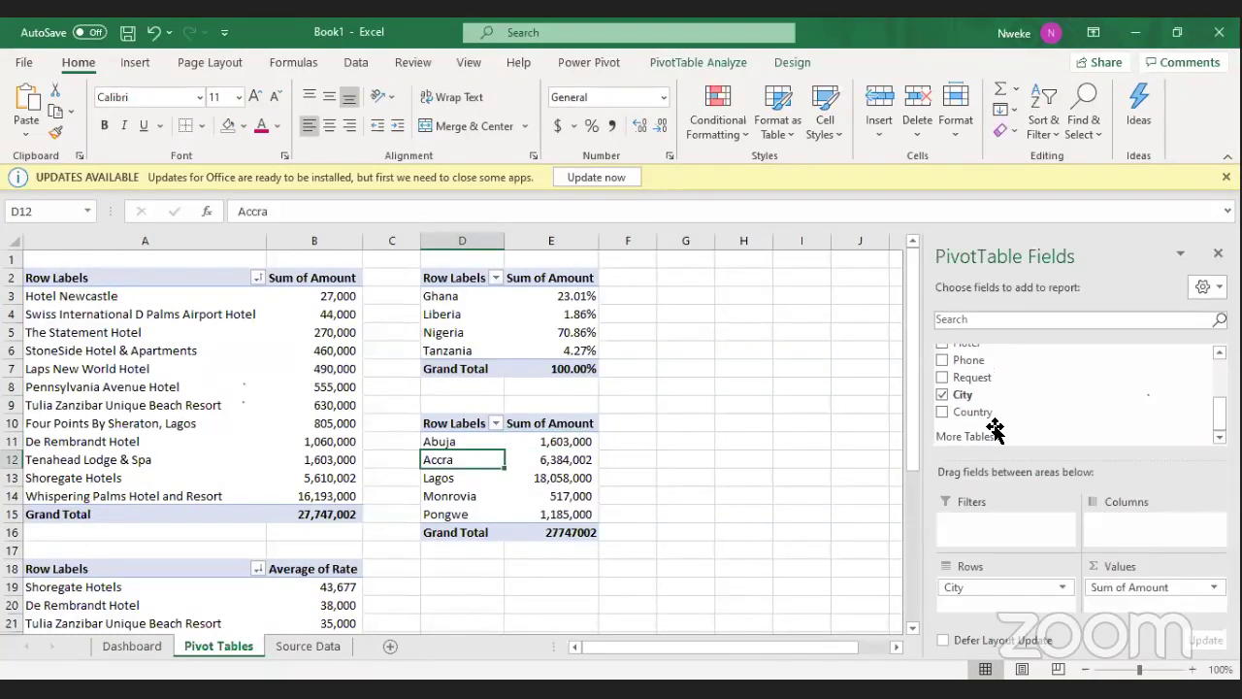
{"action": "left_click_drag", "start_coordinate": [971, 412], "coordinate": [1000, 607]}
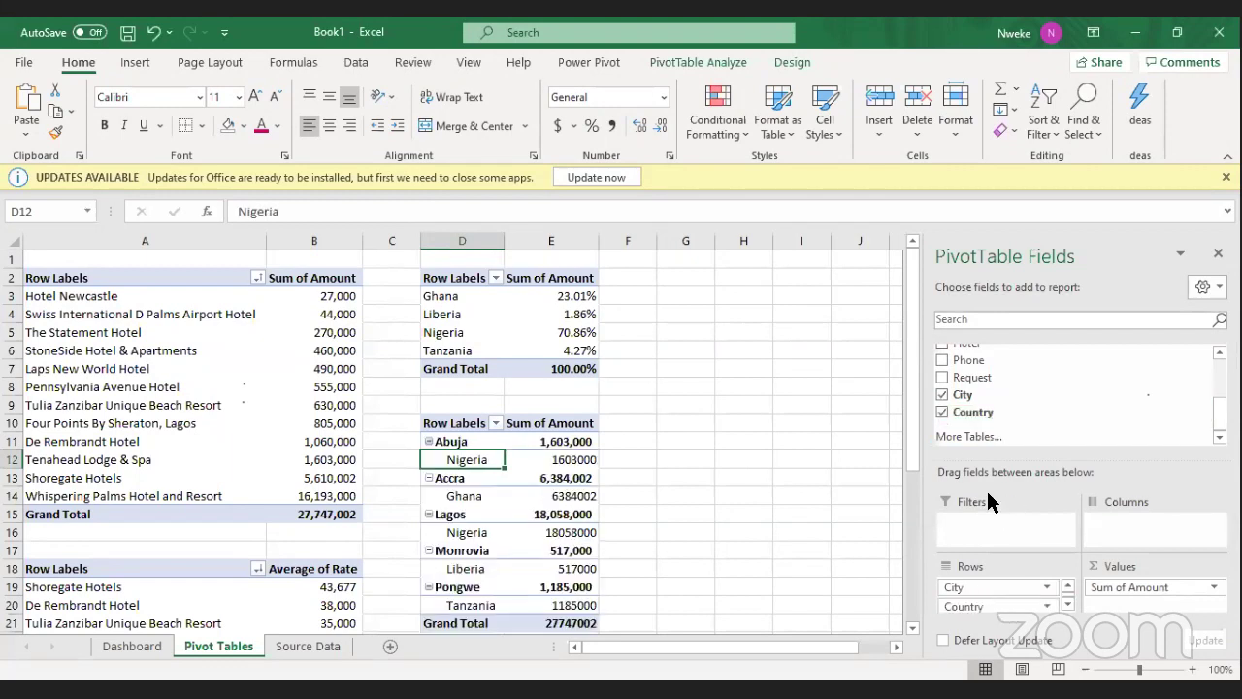
{"action": "left_click", "coordinate": [942, 395]}
{"action": "left_click", "coordinate": [697, 420]}
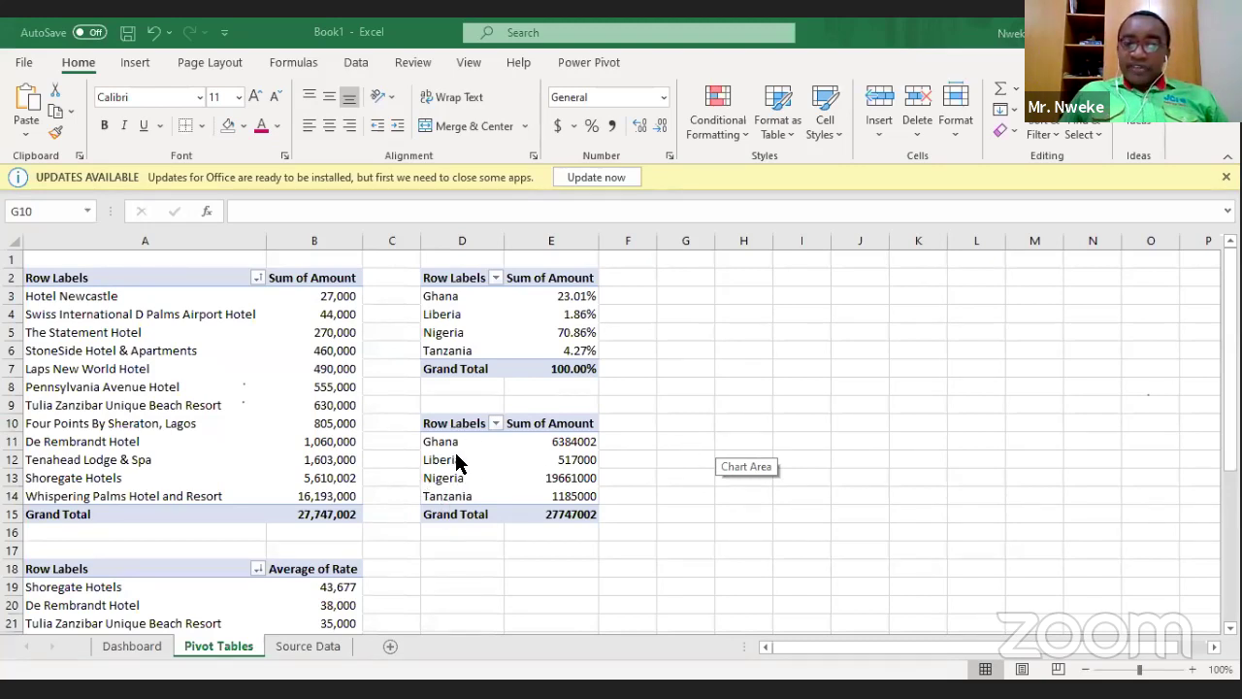
Format the country amounts in E11:E14 with thousands separators and no decimal places.
{"action": "left_click_drag", "start_coordinate": [573, 442], "coordinate": [582, 496]}
{"action": "left_click", "coordinate": [612, 127]}
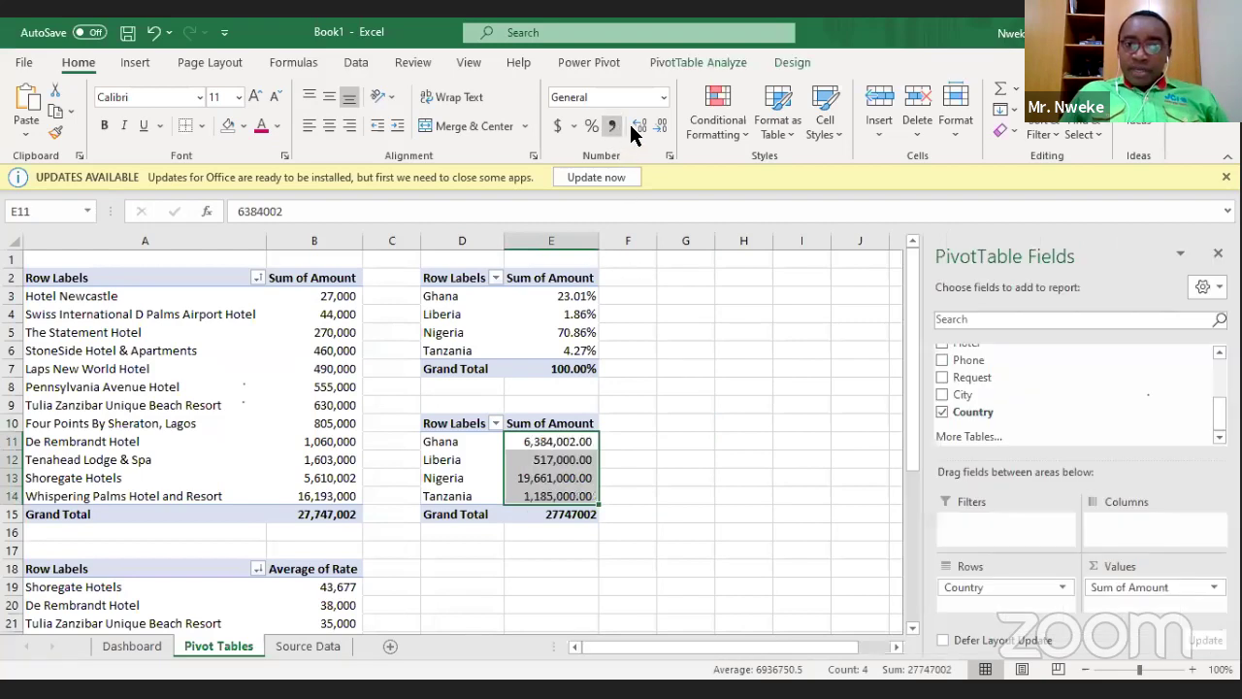
{"action": "left_click", "coordinate": [661, 126]}
{"action": "left_click", "coordinate": [661, 126]}
Link G11 to the first country label with =D11 and fill the formula down to G14.
{"action": "left_click", "coordinate": [675, 443]}
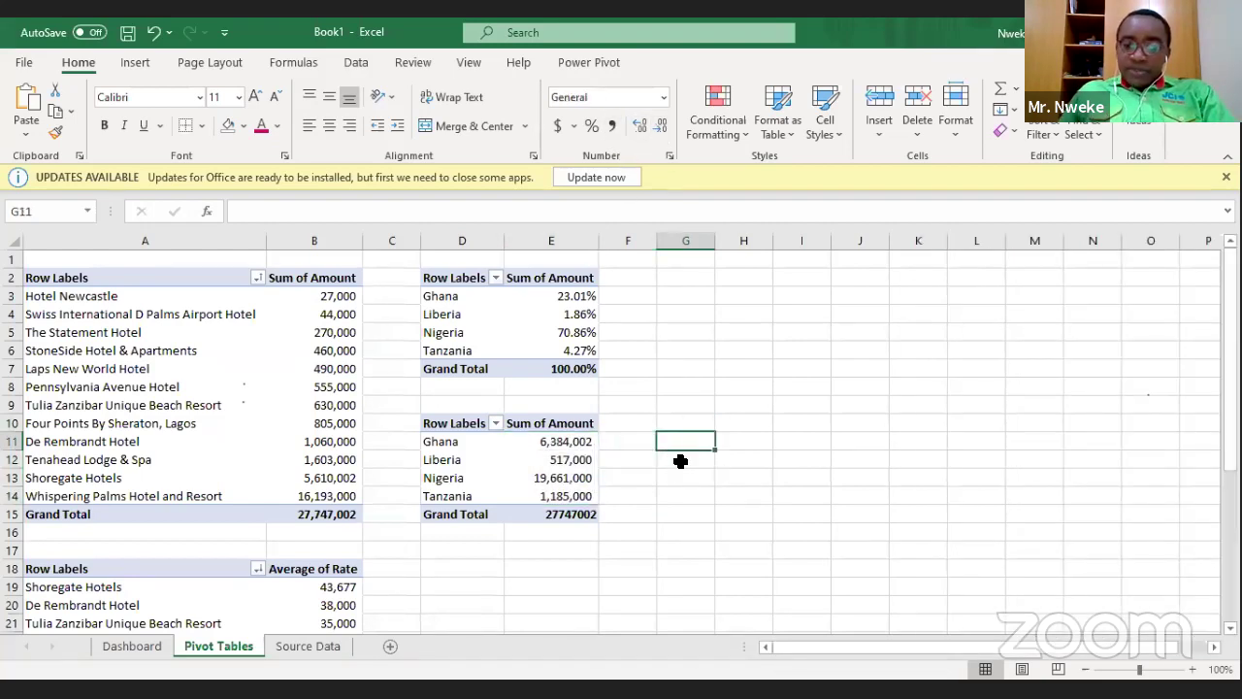
{"action": "type", "text": "="}
{"action": "left_click", "coordinate": [443, 441]}
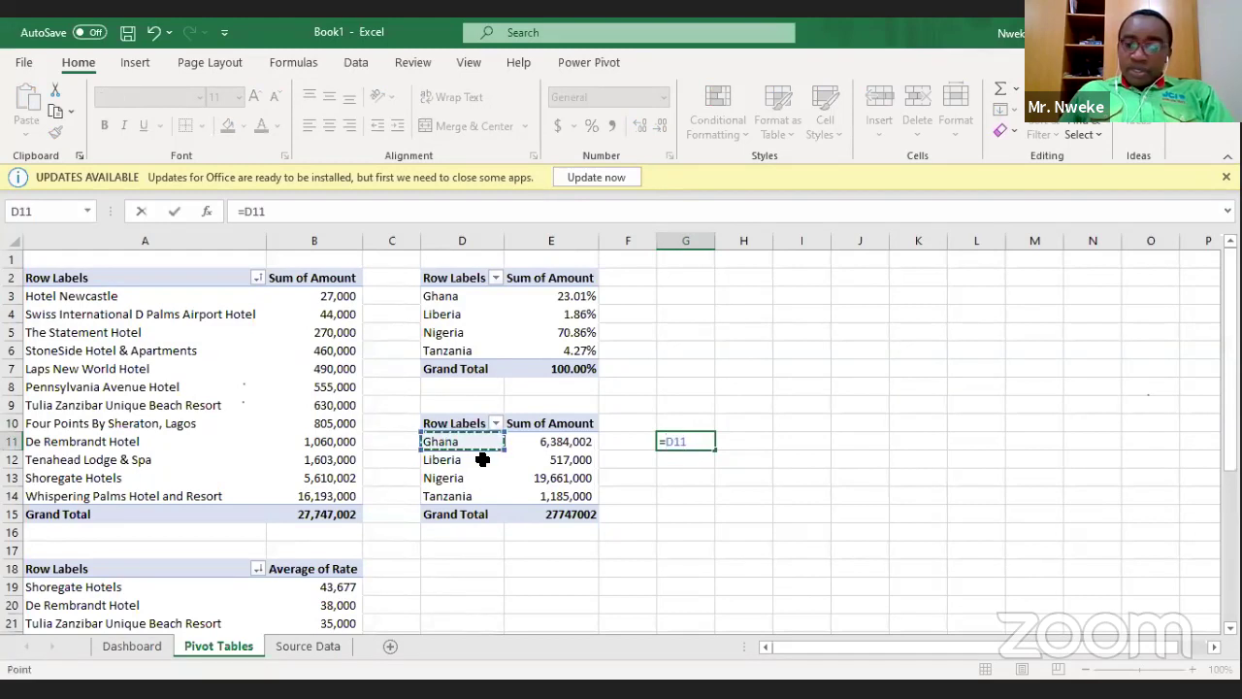
{"action": "key", "text": "Return"}
{"action": "left_click", "coordinate": [705, 442]}
{"action": "left_click_drag", "start_coordinate": [715, 450], "coordinate": [715, 503]}
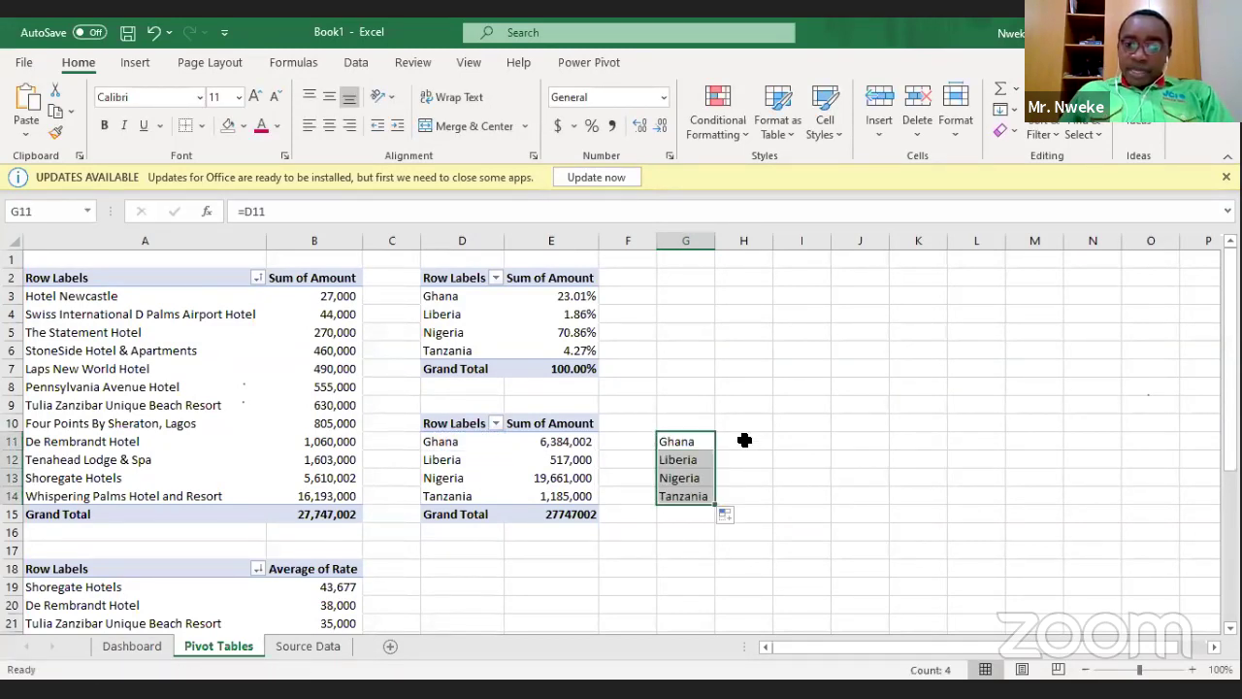
Pull Ghana's pivot amount from E11 into H11 with a GETPIVOTDATA formula.
{"action": "left_click", "coordinate": [744, 440]}
{"action": "type", "text": "="}
{"action": "left_click", "coordinate": [533, 439]}
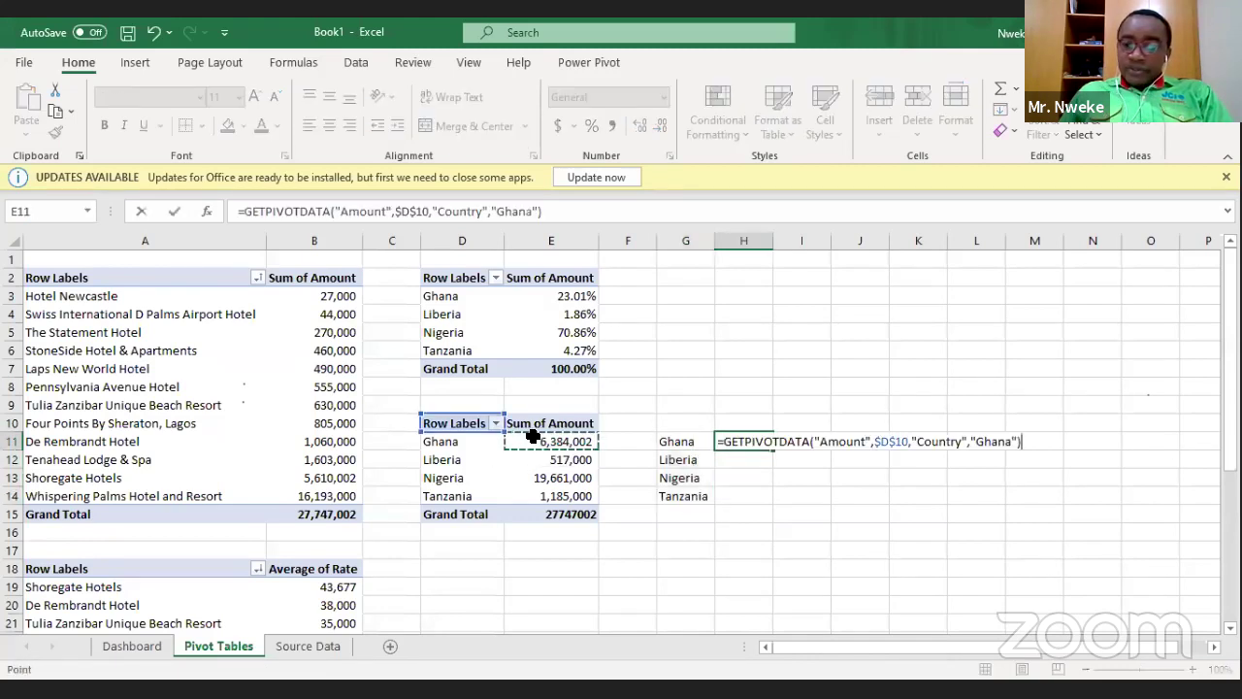
{"action": "key", "text": "Return"}
Replace the fixed "Ghana" item in H11's GETPIVOTDATA formula with a reference to G11 and fill it down to H14.
{"action": "left_click", "coordinate": [738, 439]}
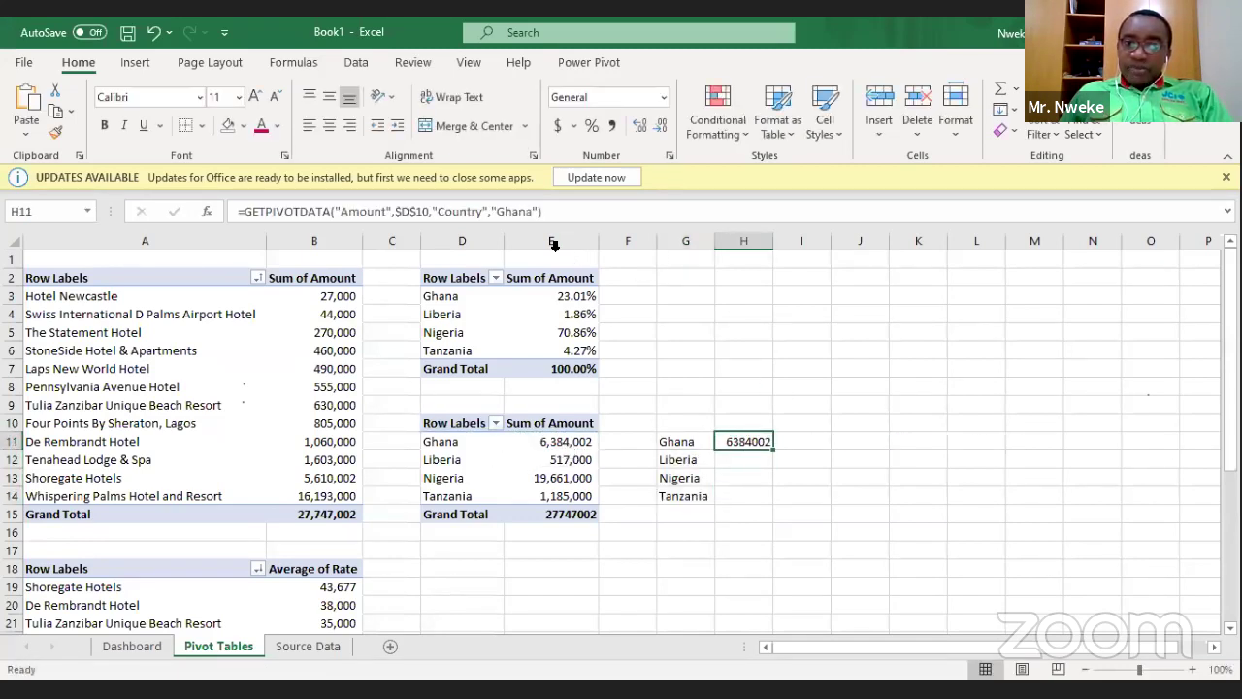
{"action": "left_click_drag", "start_coordinate": [493, 212], "coordinate": [538, 211]}
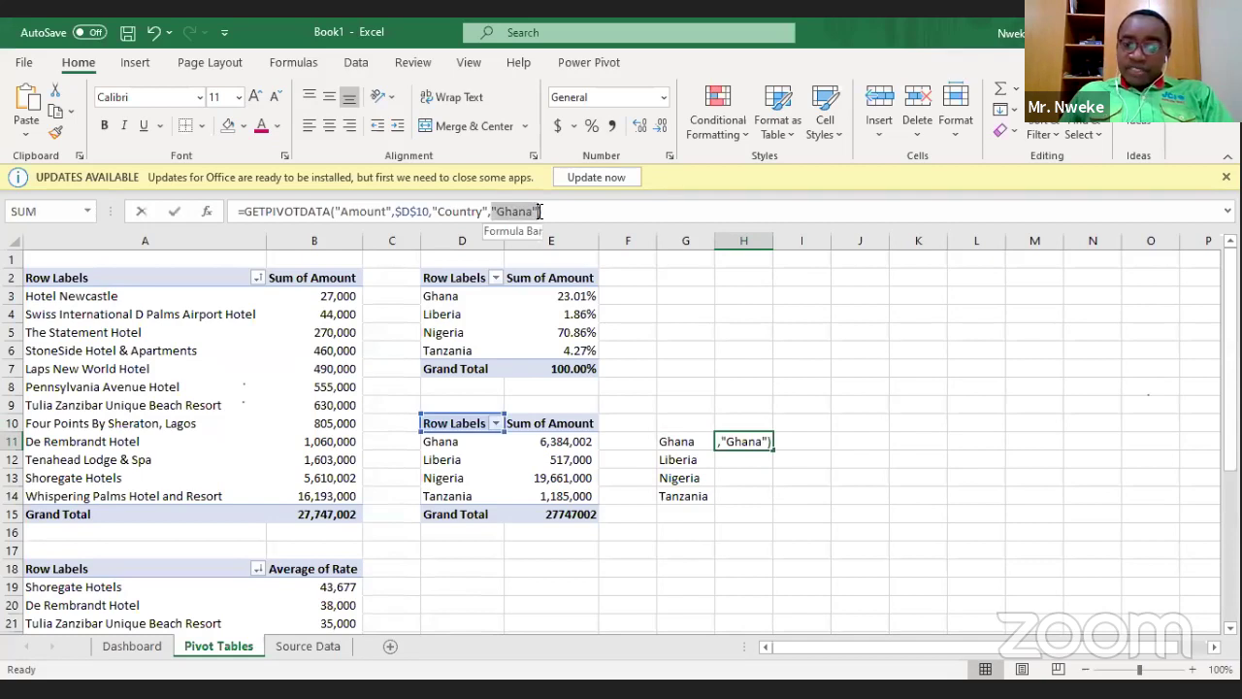
{"action": "key", "text": "BackSpace"}
{"action": "left_click", "coordinate": [684, 441]}
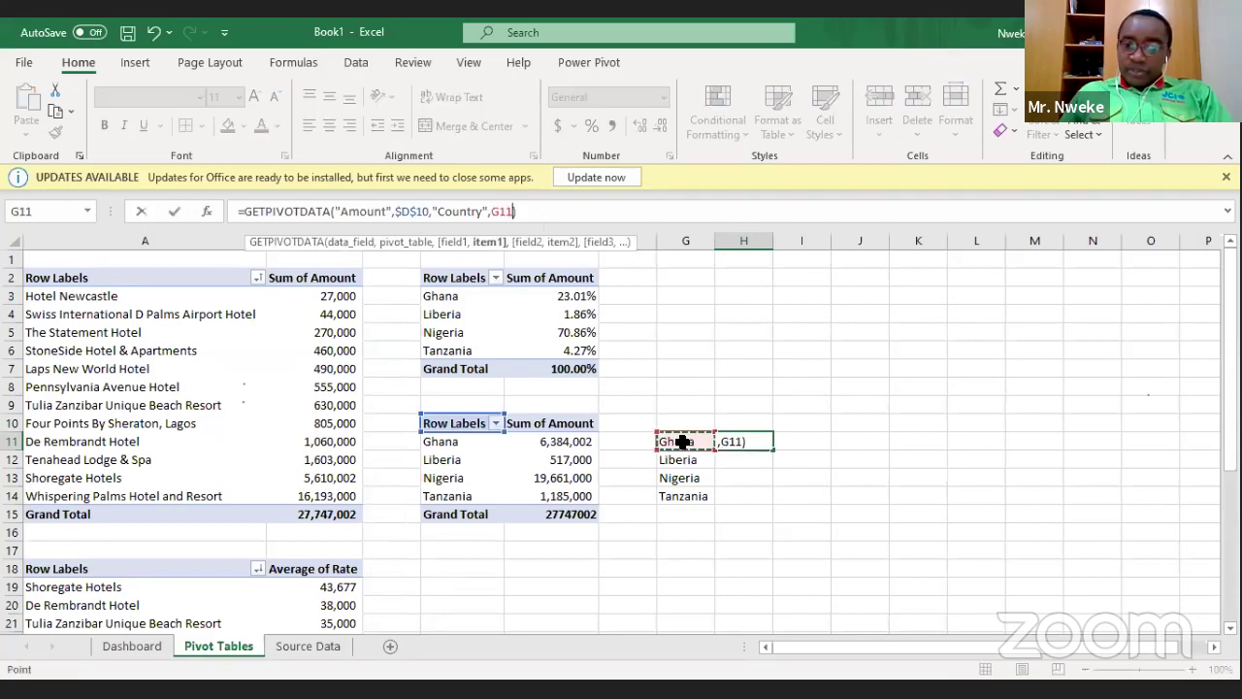
{"action": "key", "text": "Return"}
{"action": "left_click", "coordinate": [755, 439]}
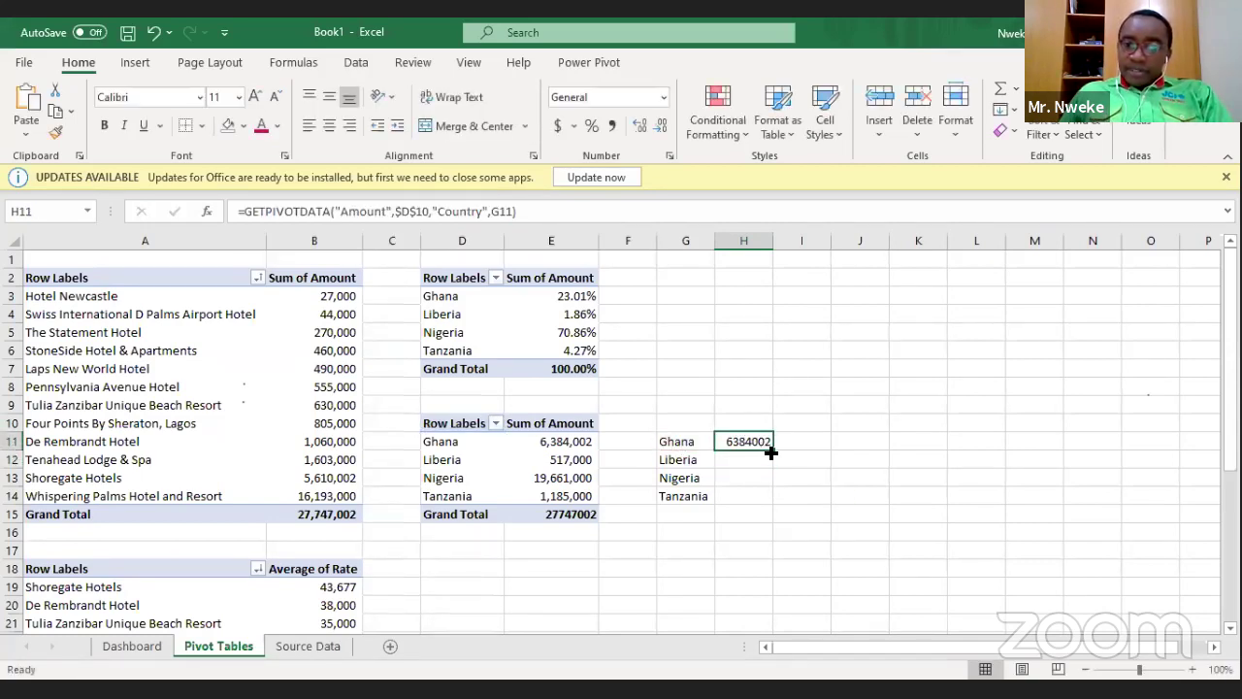
{"action": "left_click_drag", "start_coordinate": [770, 446], "coordinate": [749, 500]}
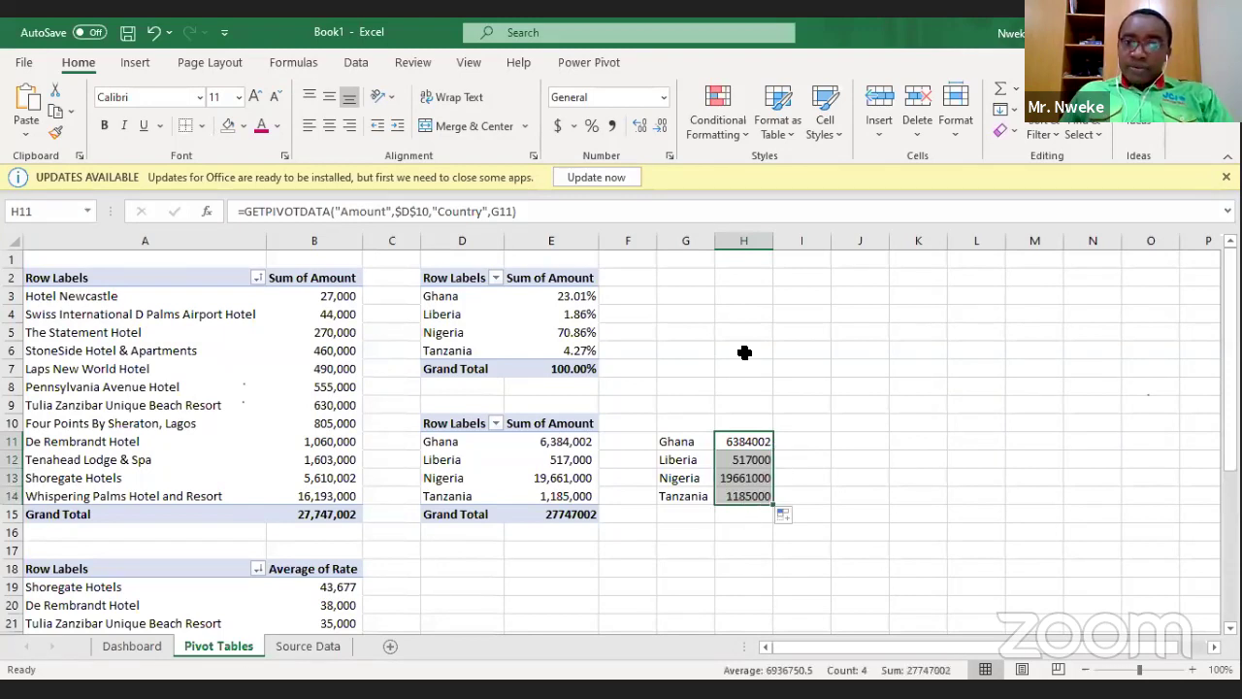
Format the linked amounts in H11:H14 with thousands separators and no decimal places.
{"action": "left_click", "coordinate": [612, 125]}
{"action": "left_click", "coordinate": [666, 125]}
{"action": "left_click", "coordinate": [666, 125]}
{"action": "left_click", "coordinate": [826, 457]}
Insert a filled map chart from the country names and amounts in G11:H14.
{"action": "left_click_drag", "start_coordinate": [679, 443], "coordinate": [746, 468]}
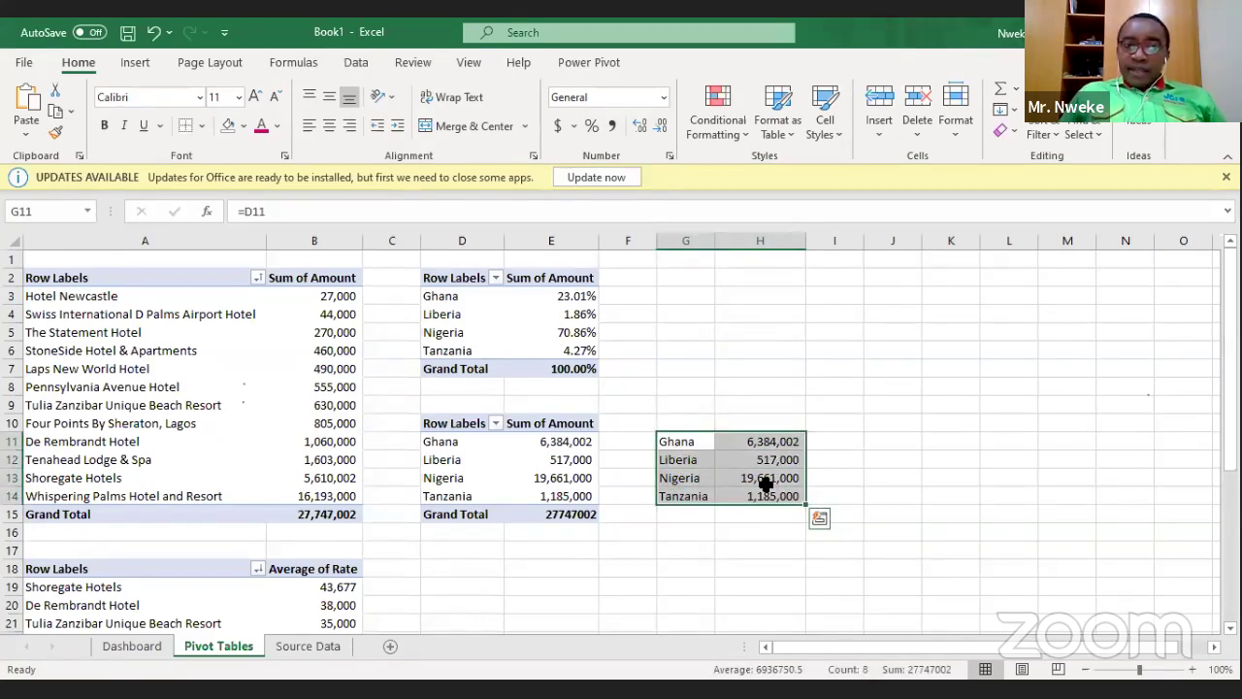
{"action": "left_click", "coordinate": [133, 63]}
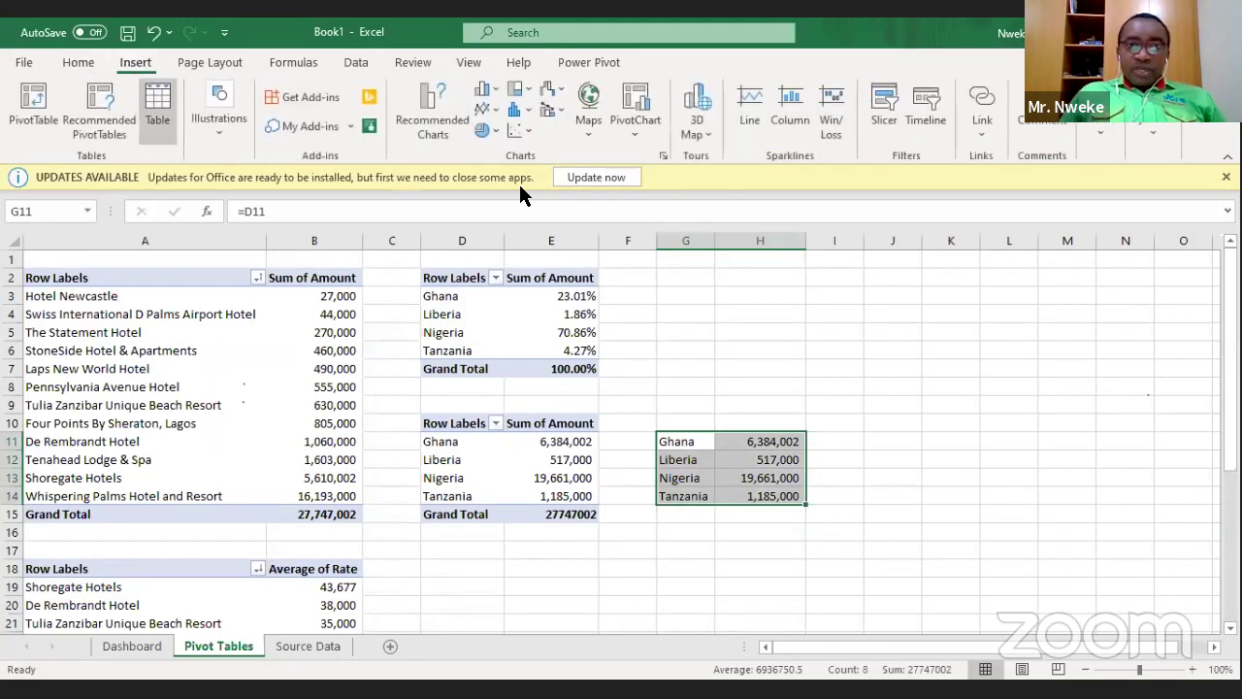
{"action": "left_click", "coordinate": [587, 123]}
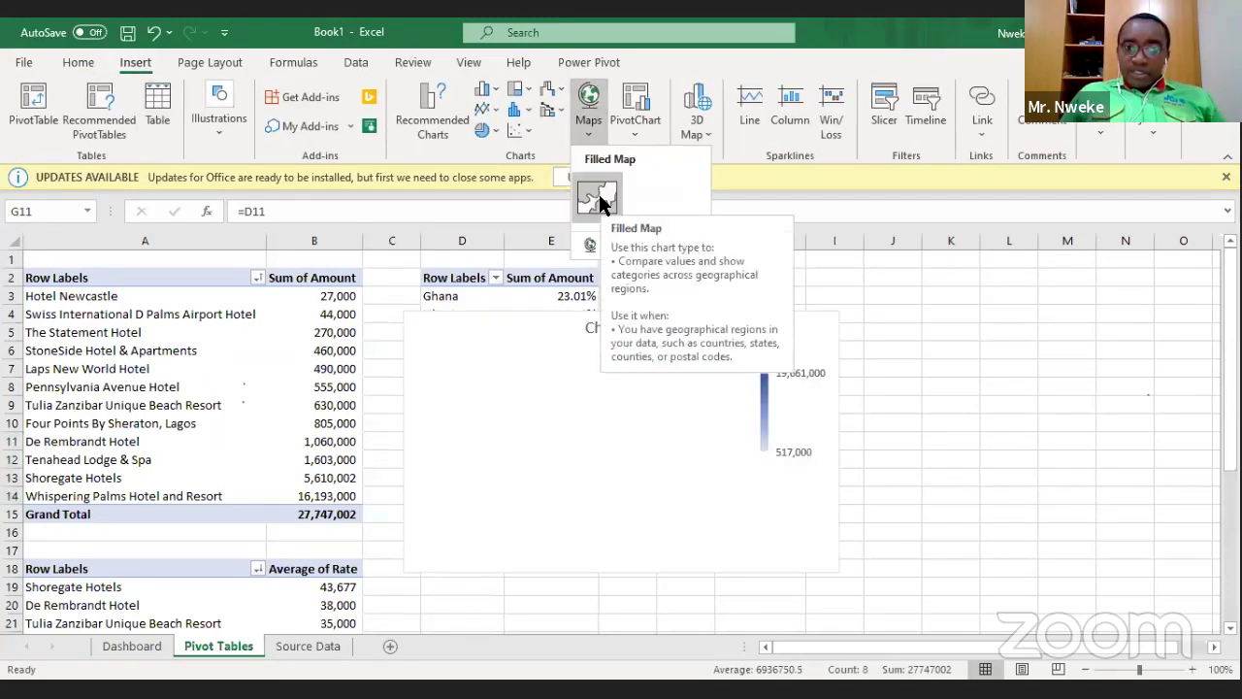
{"action": "left_click", "coordinate": [599, 199]}
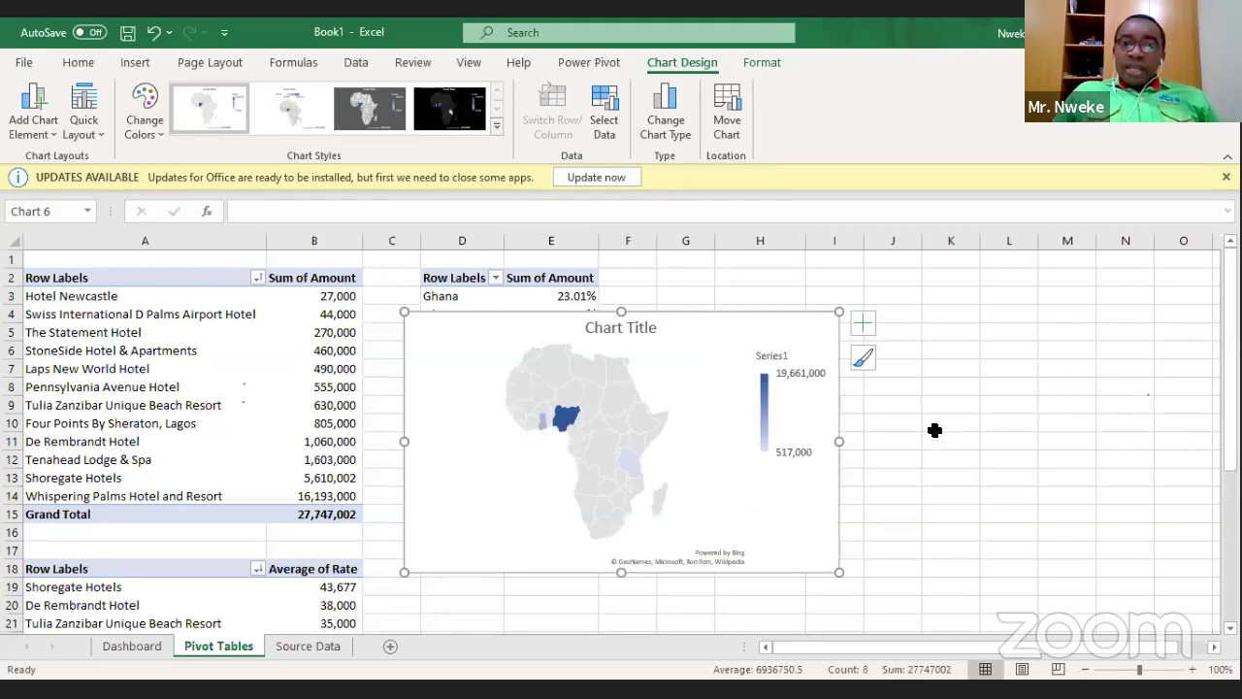
Move the map chart away from the linked cells in columns G and H and make it smaller.
{"action": "left_click_drag", "start_coordinate": [766, 325], "coordinate": [499, 292]}
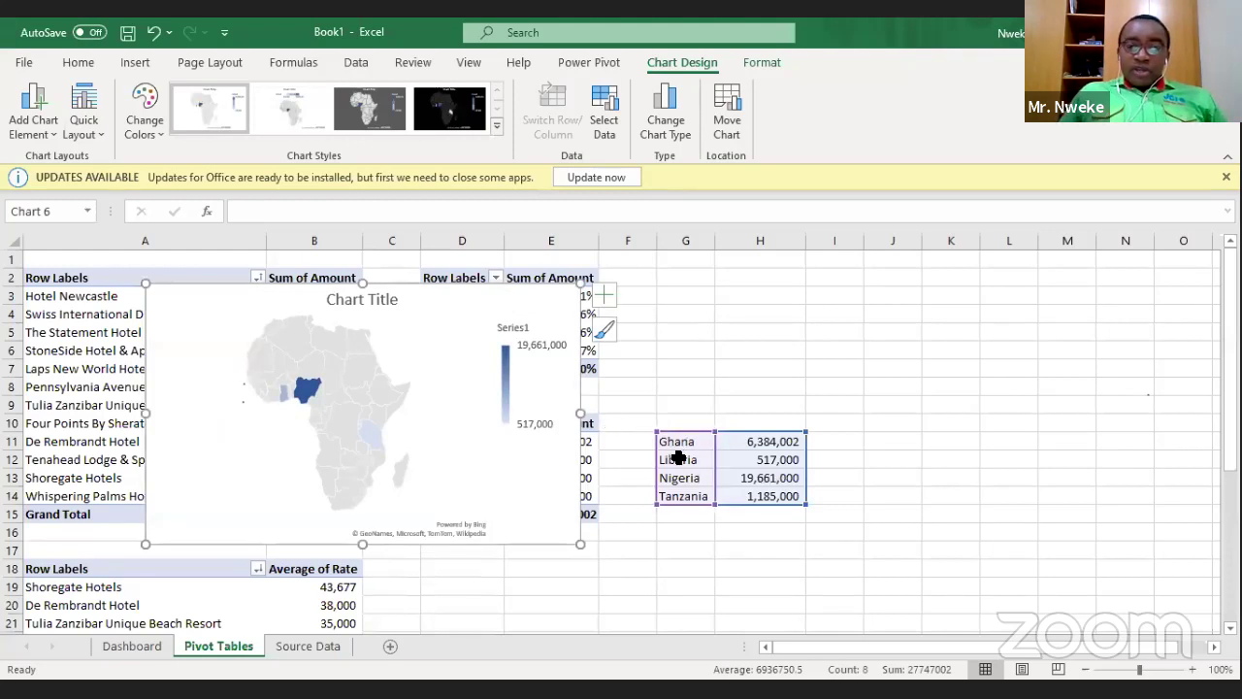
{"action": "left_click_drag", "start_coordinate": [438, 291], "coordinate": [278, 278]}
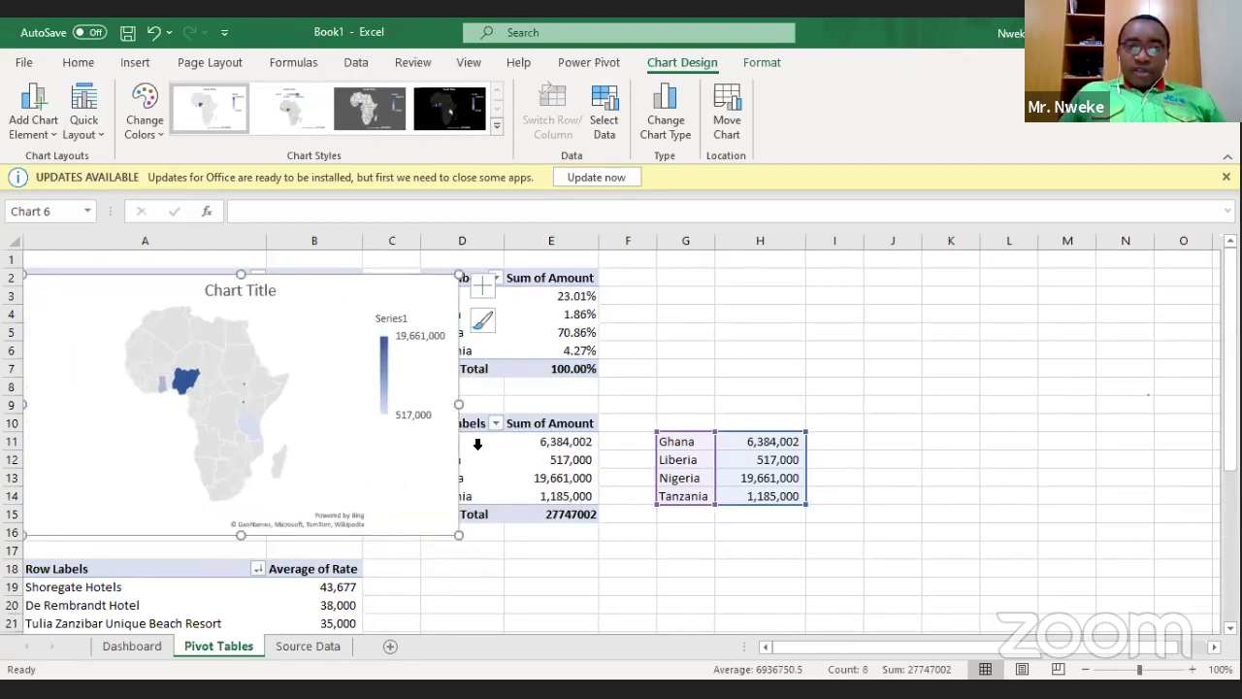
{"action": "left_click_drag", "start_coordinate": [378, 292], "coordinate": [416, 284]}
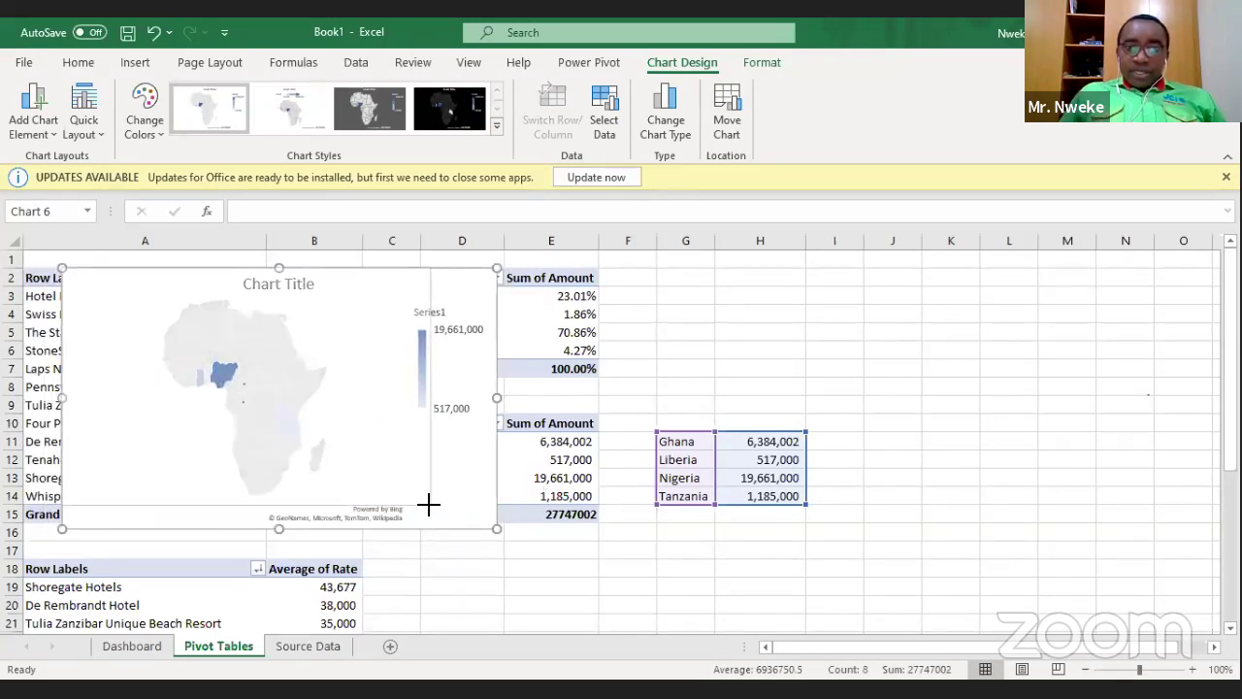
Replace Country with City as the row field of the pivot table at D10.
{"action": "left_click", "coordinate": [462, 460]}
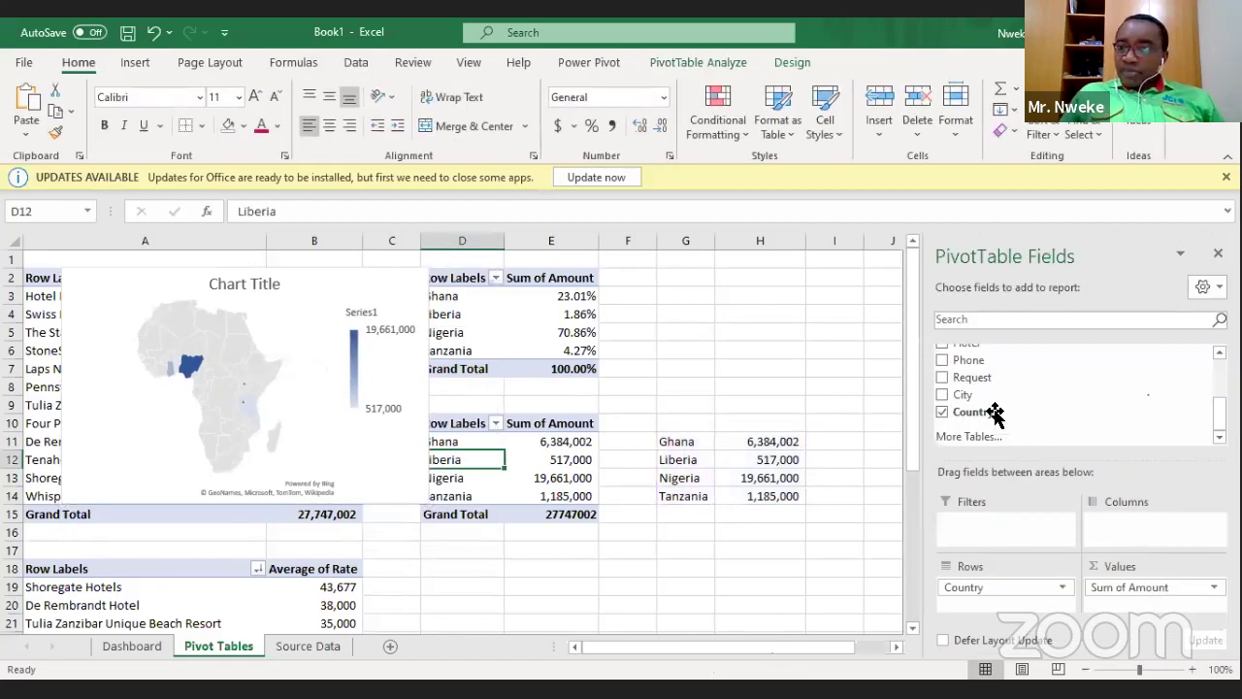
{"action": "left_click_drag", "start_coordinate": [957, 404], "coordinate": [1003, 599]}
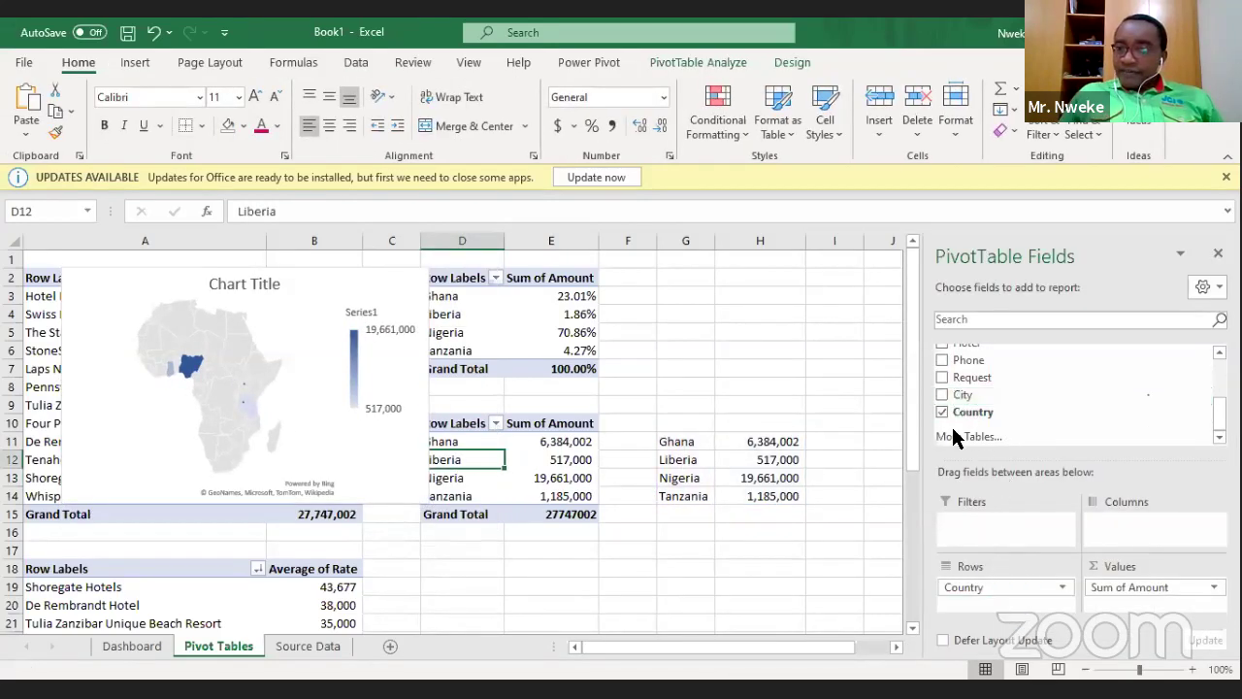
{"action": "left_click", "coordinate": [942, 412]}
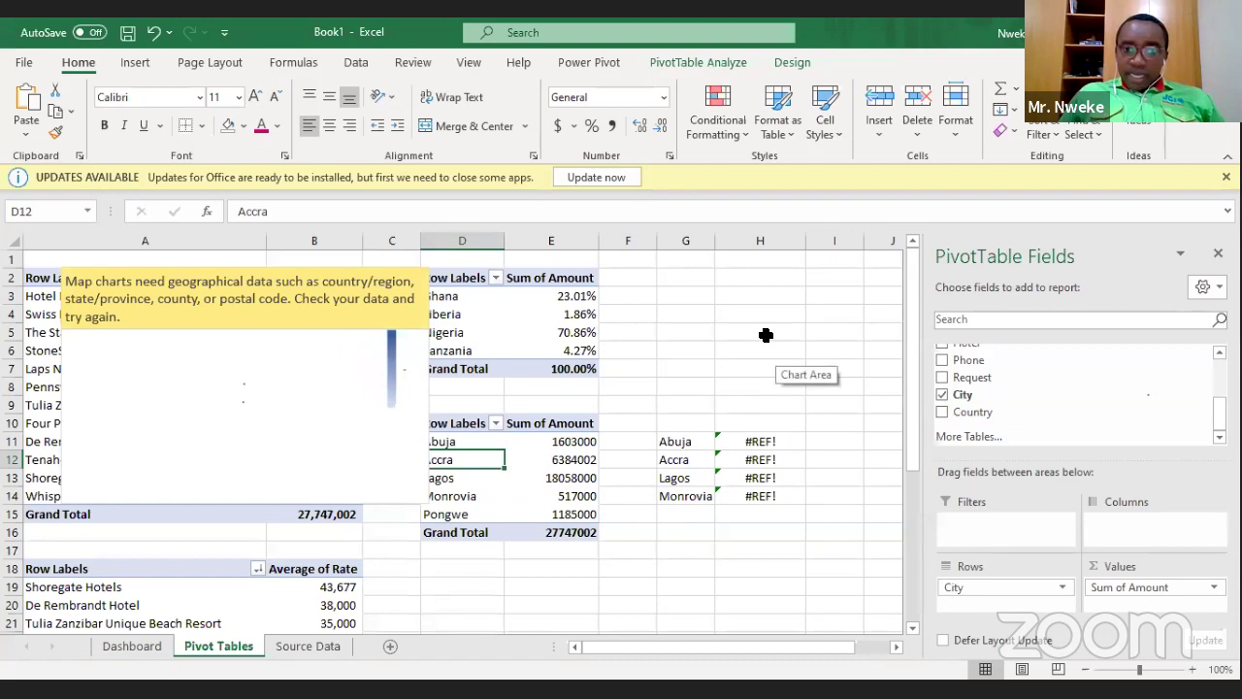
{"action": "left_click", "coordinate": [765, 335]}
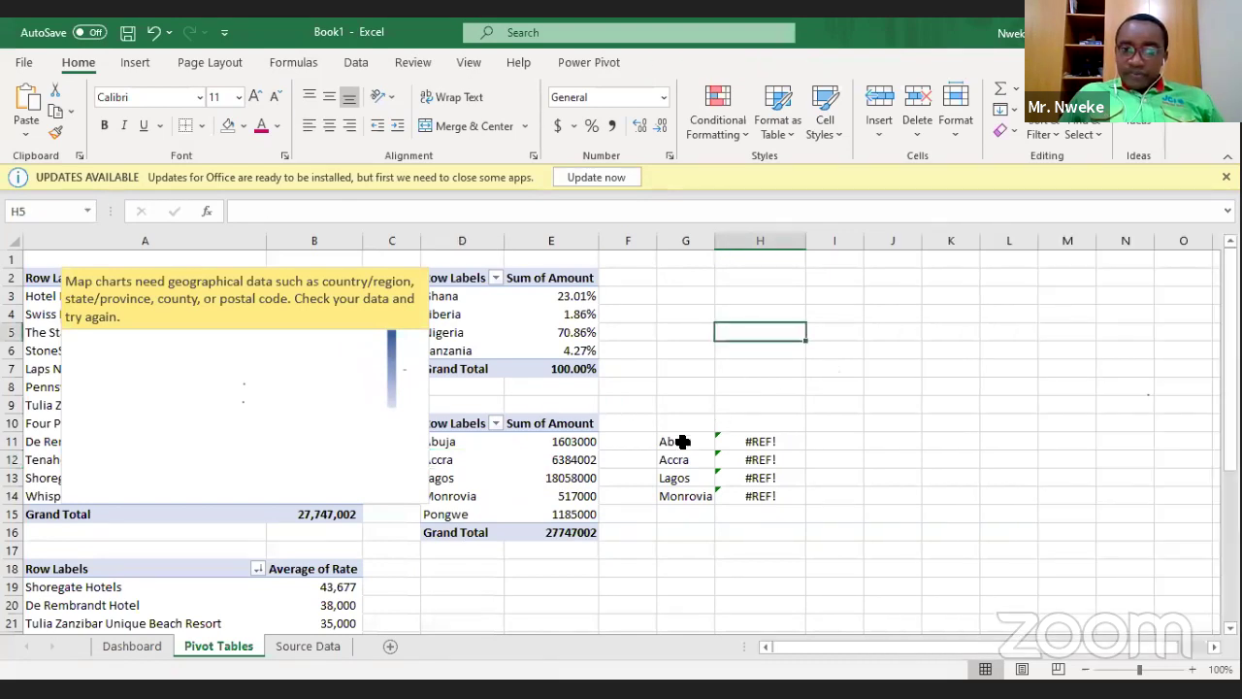
Extend the linked label formulas in column G down to G15 to include the fifth city.
{"action": "left_click", "coordinate": [683, 442]}
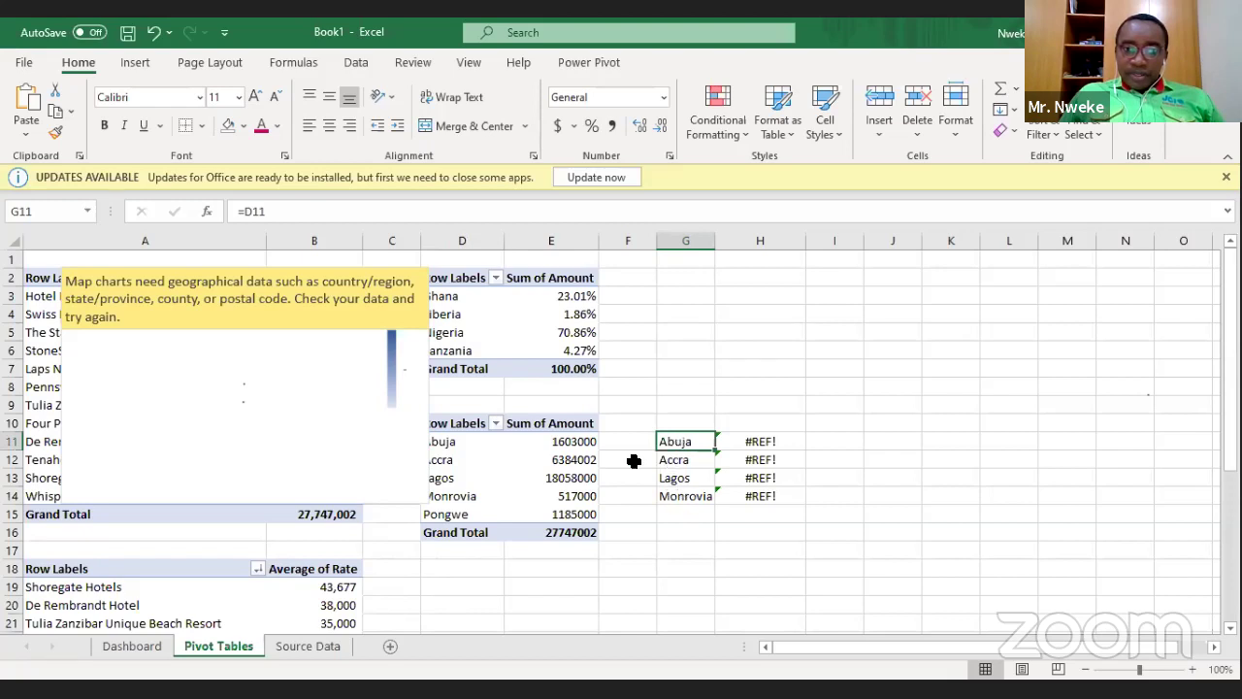
{"action": "left_click", "coordinate": [458, 511]}
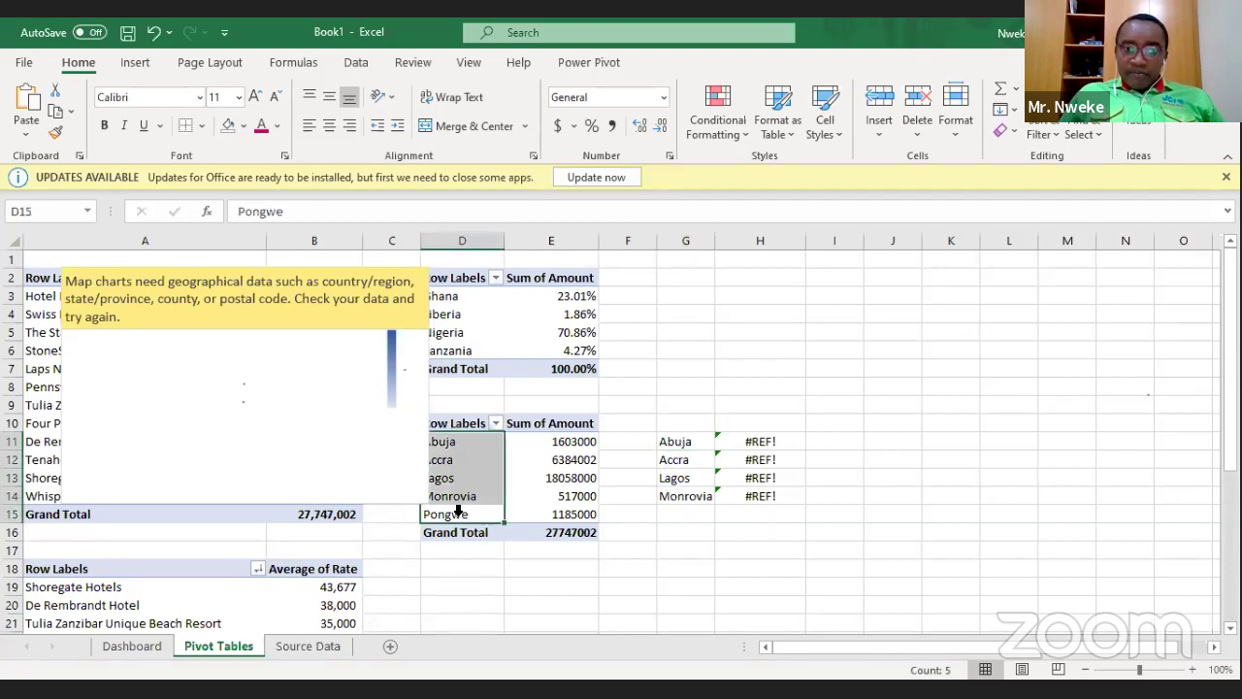
{"action": "left_click", "coordinate": [688, 442]}
{"action": "left_click", "coordinate": [718, 500]}
{"action": "left_click_drag", "start_coordinate": [716, 504], "coordinate": [715, 516]}
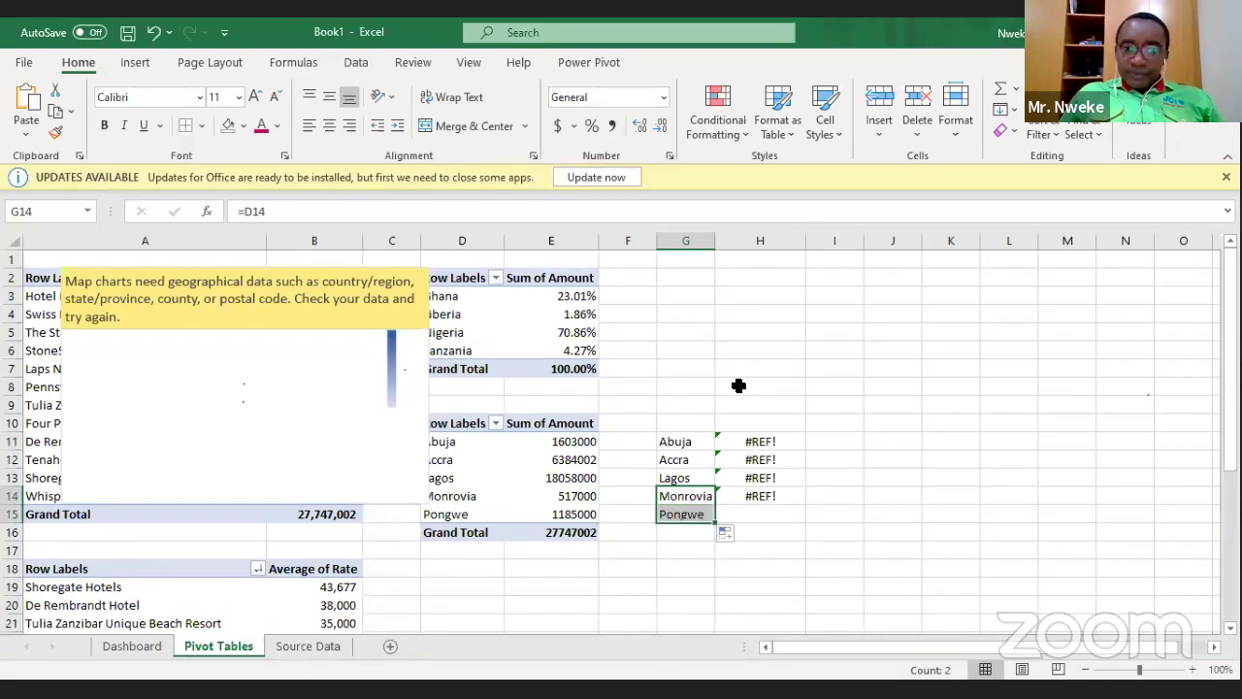
Replace the formula in H11 with a new GETPIVOTDATA reference to Abuja's amount in E11.
{"action": "left_click", "coordinate": [761, 441]}
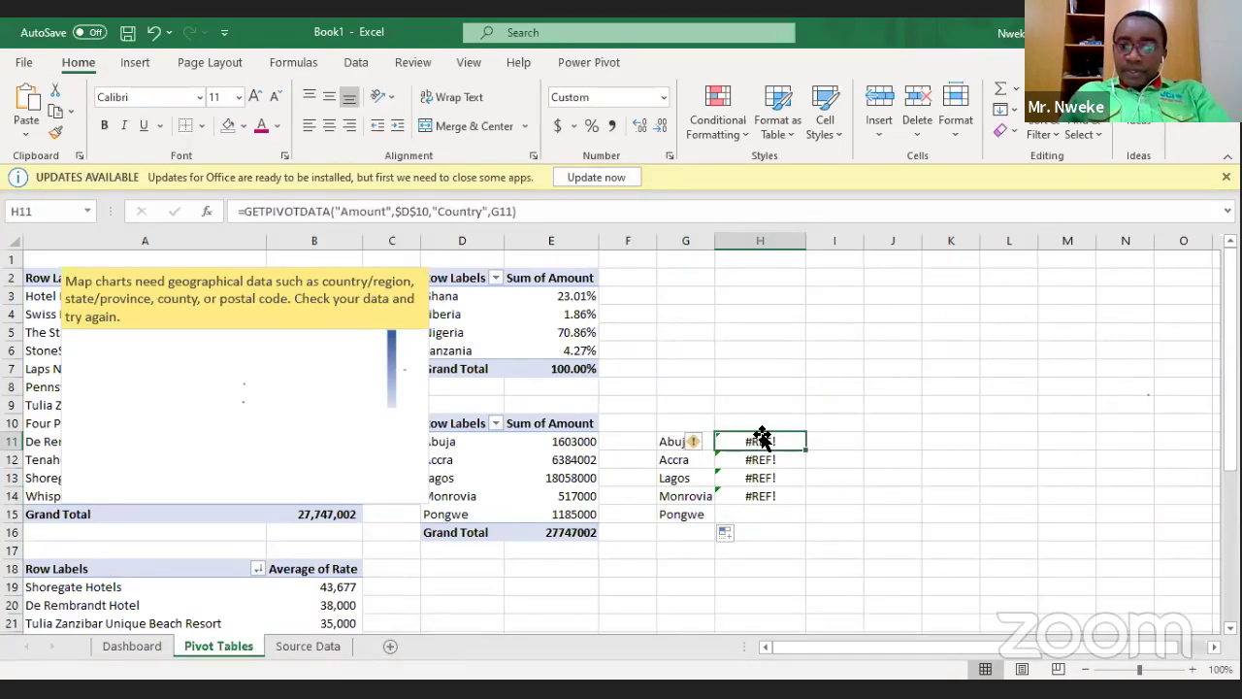
{"action": "key", "text": "Delete"}
{"action": "type", "text": "="}
{"action": "left_click", "coordinate": [571, 442]}
{"action": "key", "text": "Return"}
Replace the fixed "Abuja" item in H11's formula with a reference to G11 and fill it down to H15.
{"action": "left_click", "coordinate": [761, 440]}
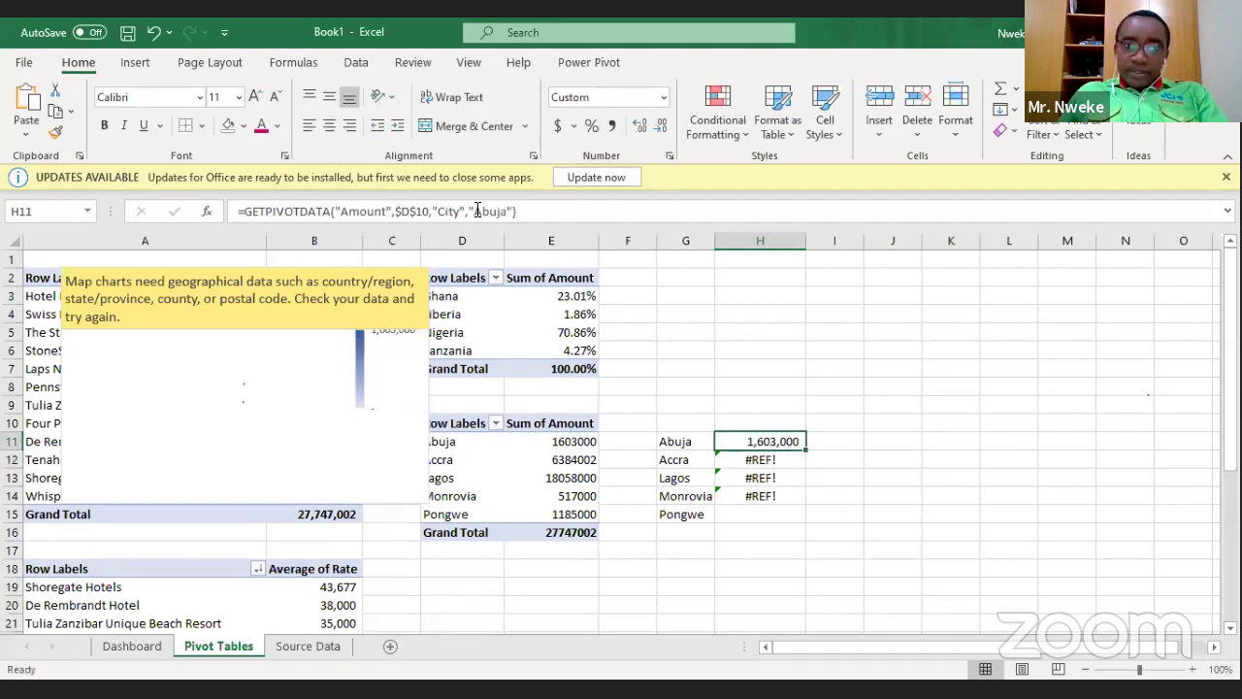
{"action": "left_click_drag", "start_coordinate": [470, 211], "coordinate": [513, 210]}
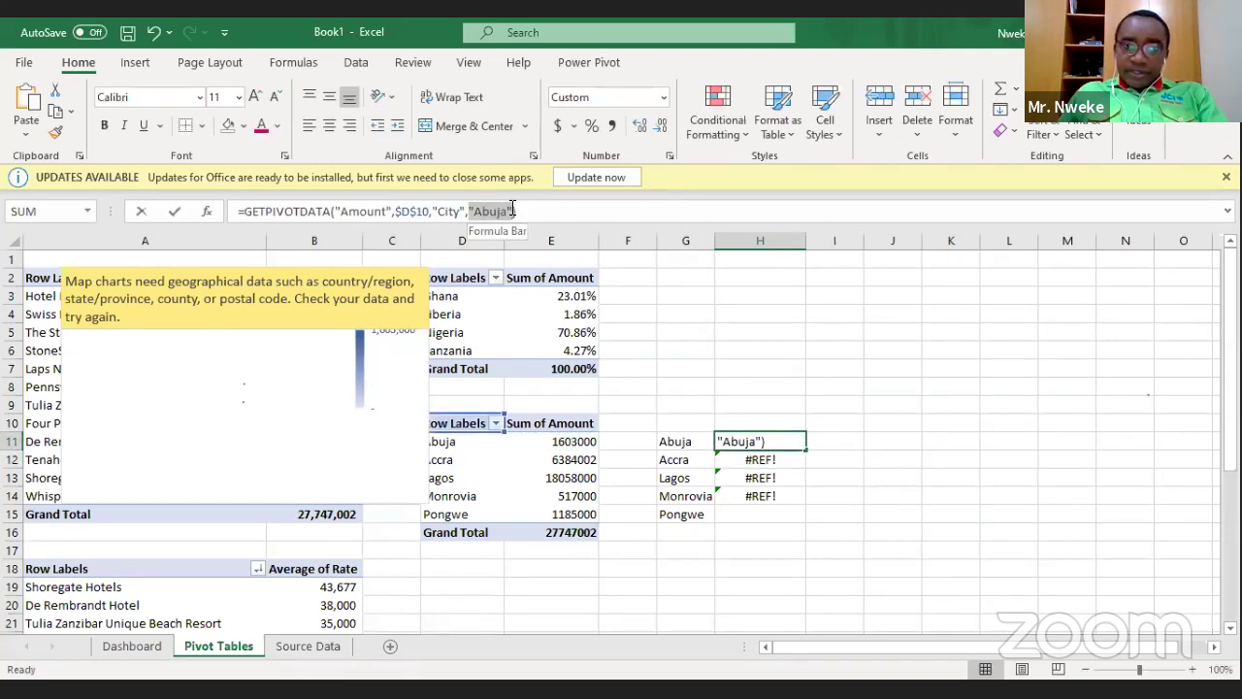
{"action": "key", "text": "Delete"}
{"action": "left_click", "coordinate": [685, 441]}
{"action": "key", "text": "Return"}
{"action": "left_click", "coordinate": [802, 443]}
{"action": "double_click", "coordinate": [806, 451]}
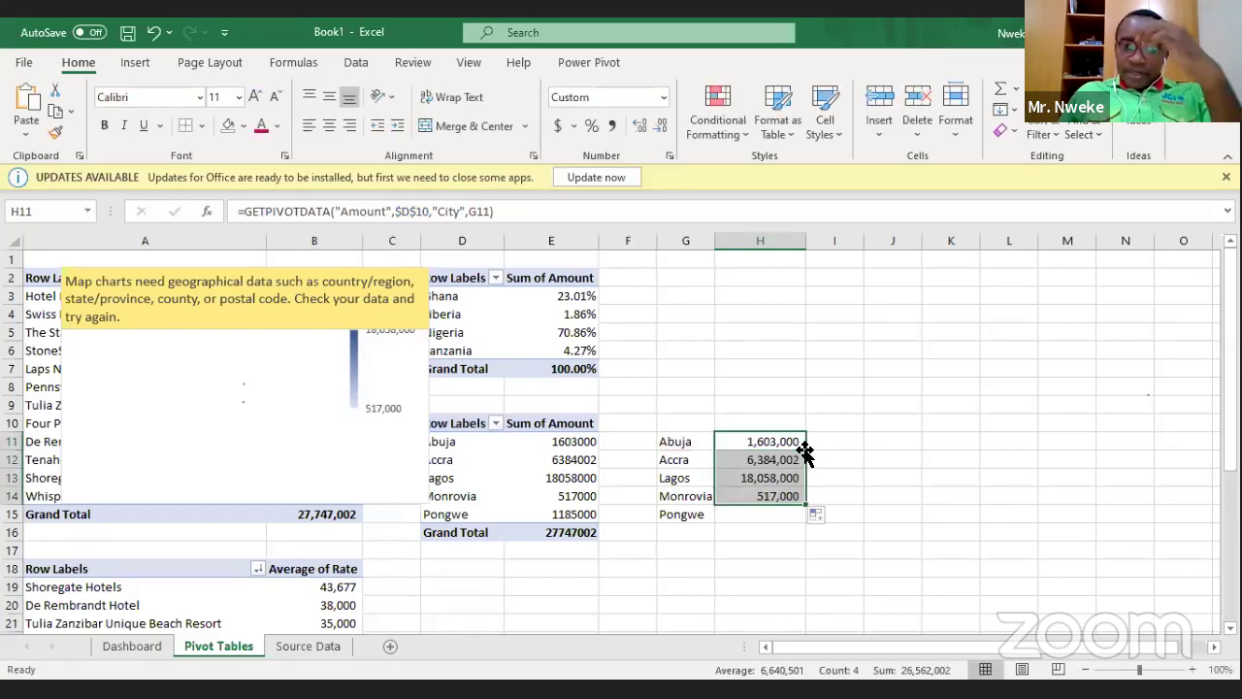
{"action": "left_click_drag", "start_coordinate": [806, 506], "coordinate": [805, 524]}
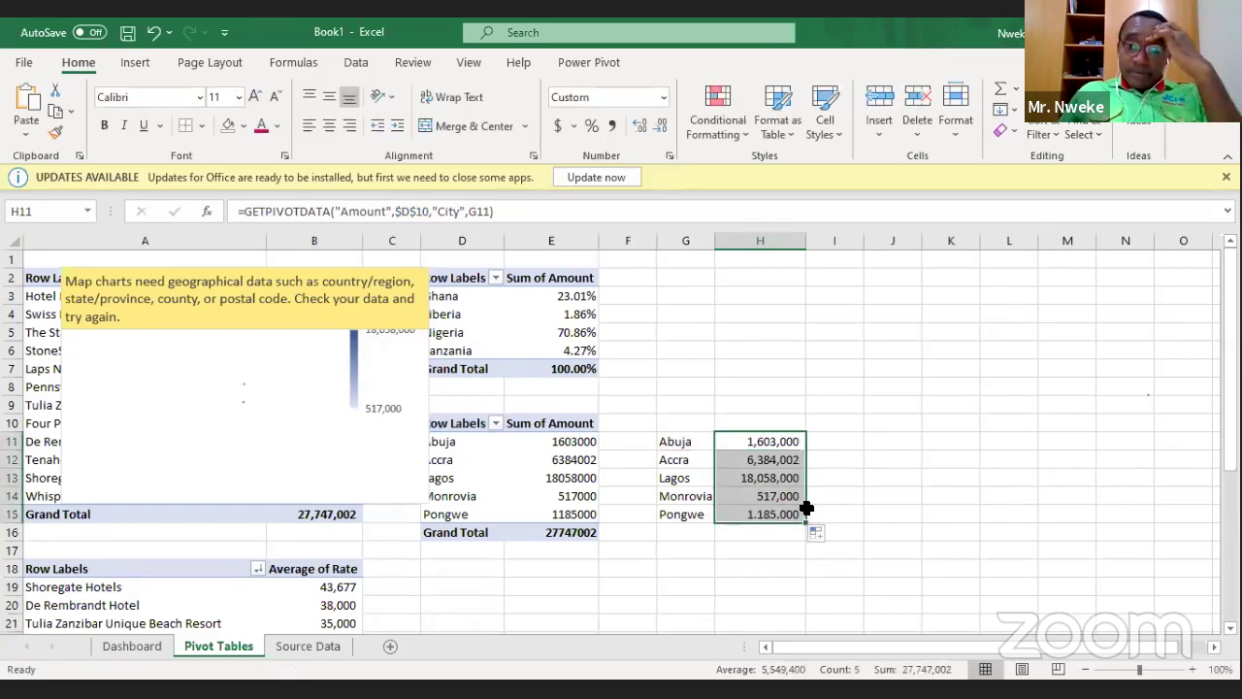
{"action": "left_click", "coordinate": [771, 387]}
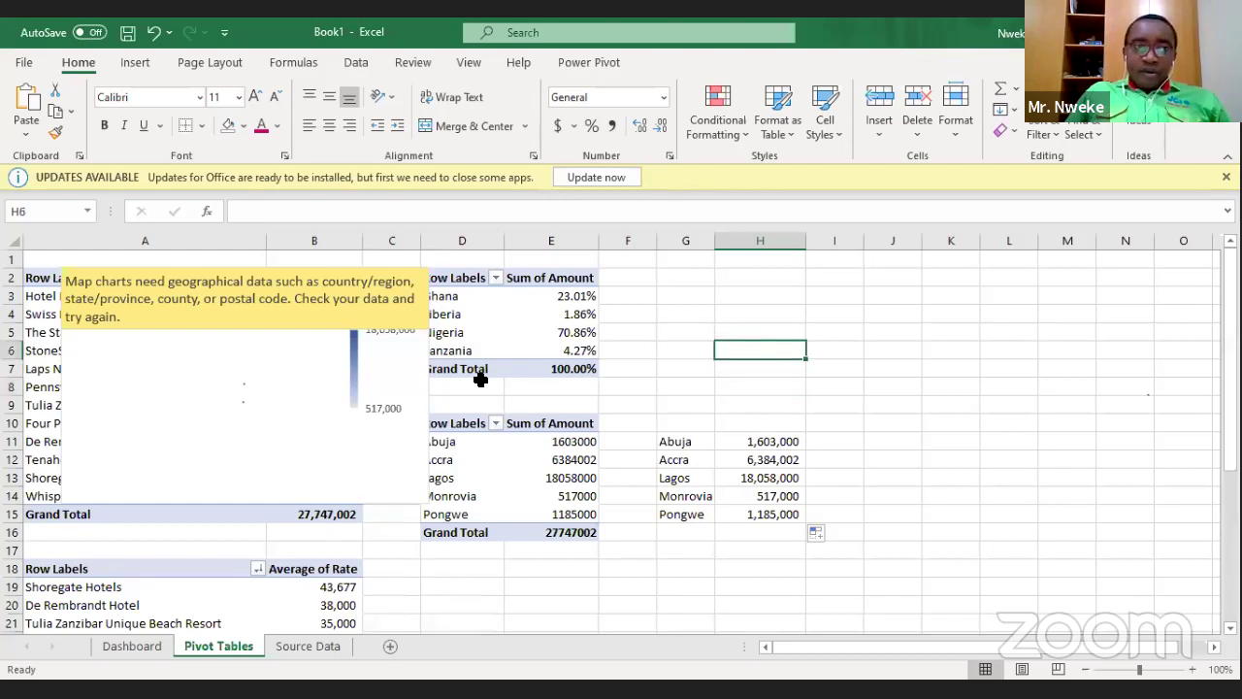
Delete the map chart and select the city names and amounts in G11:H15.
{"action": "left_click", "coordinate": [284, 408]}
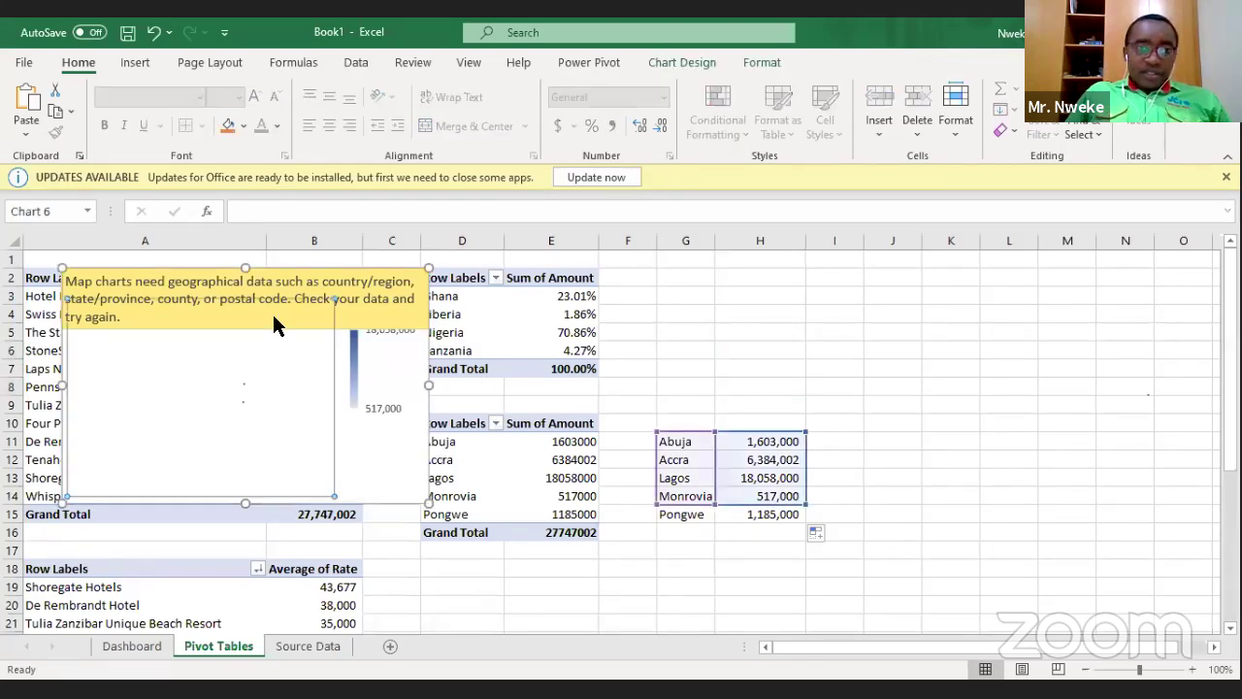
{"action": "left_click", "coordinate": [378, 290]}
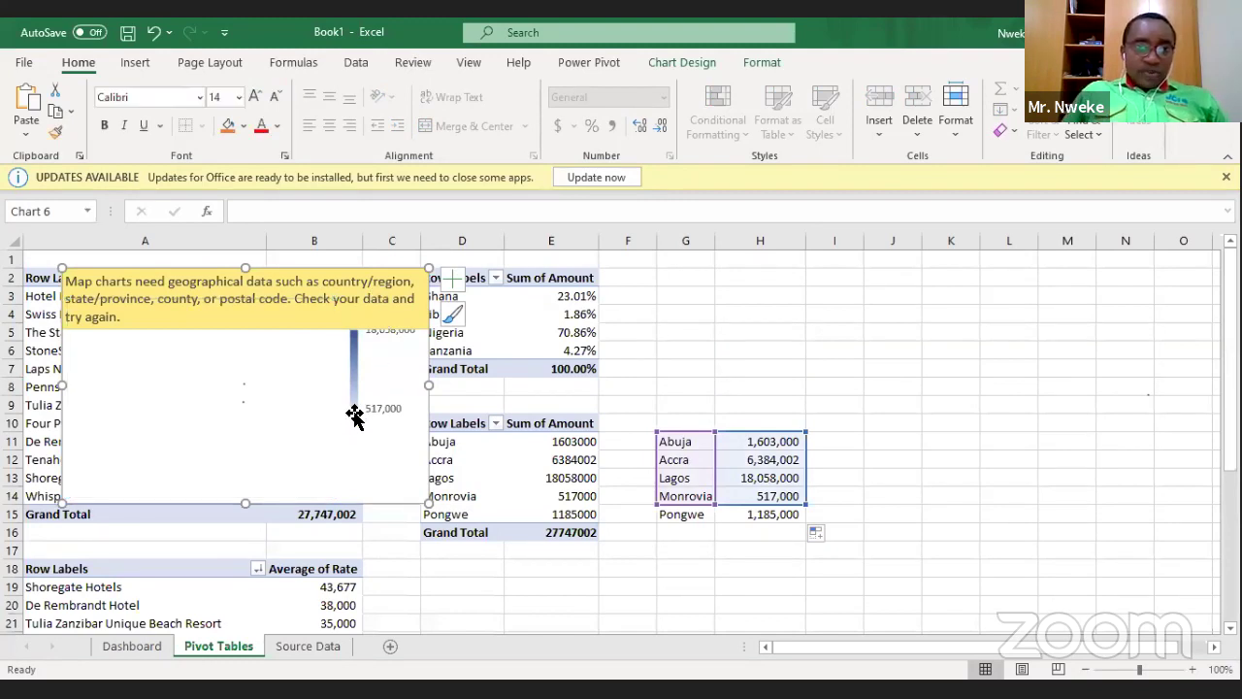
{"action": "right_click", "coordinate": [276, 406]}
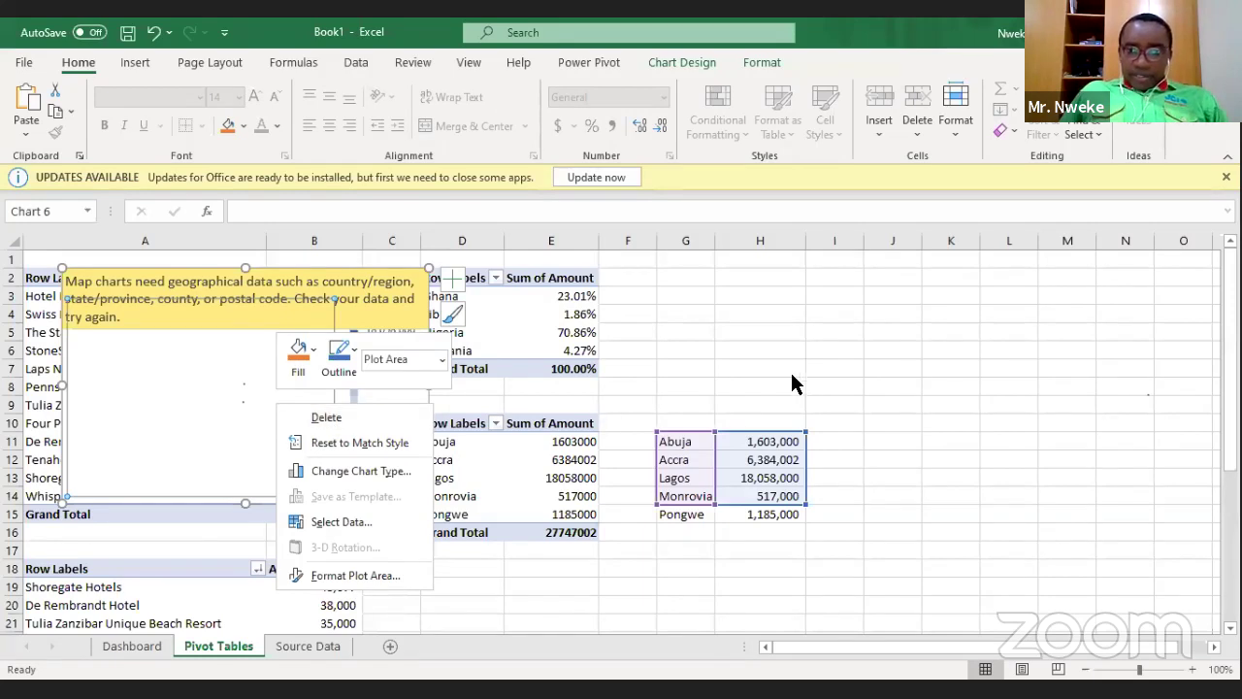
{"action": "key", "text": "Escape"}
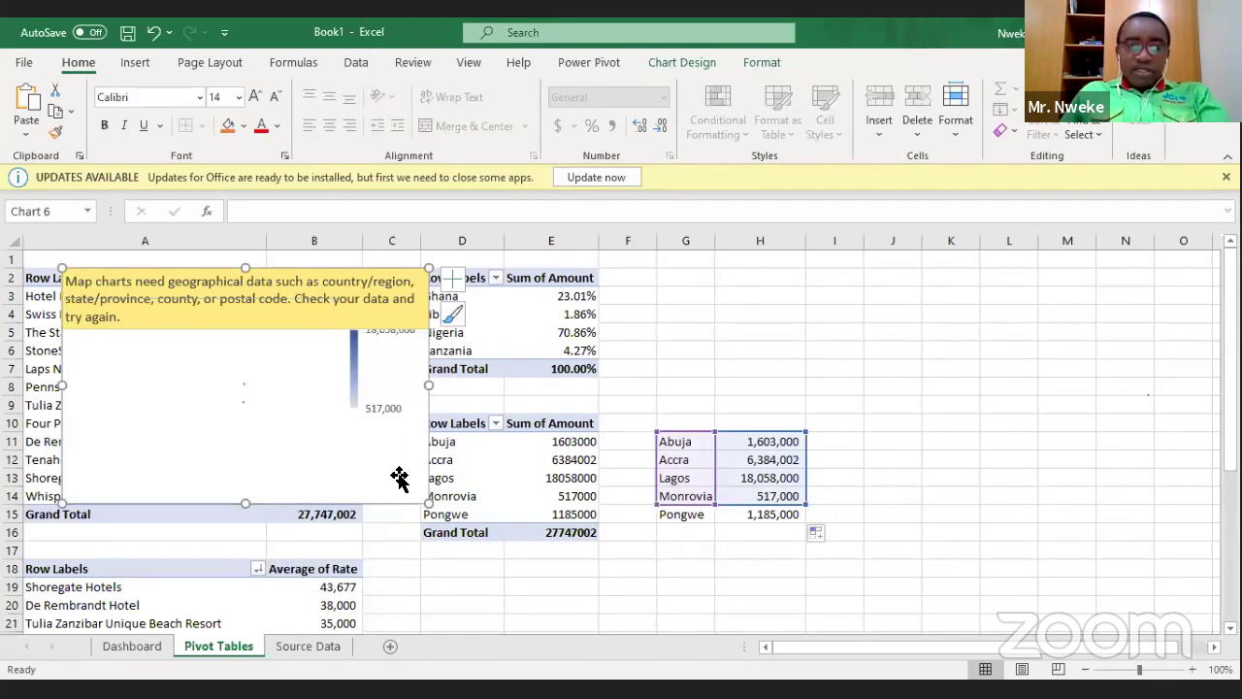
{"action": "key", "text": "Delete"}
{"action": "left_click", "coordinate": [772, 507], "text": "shift"}
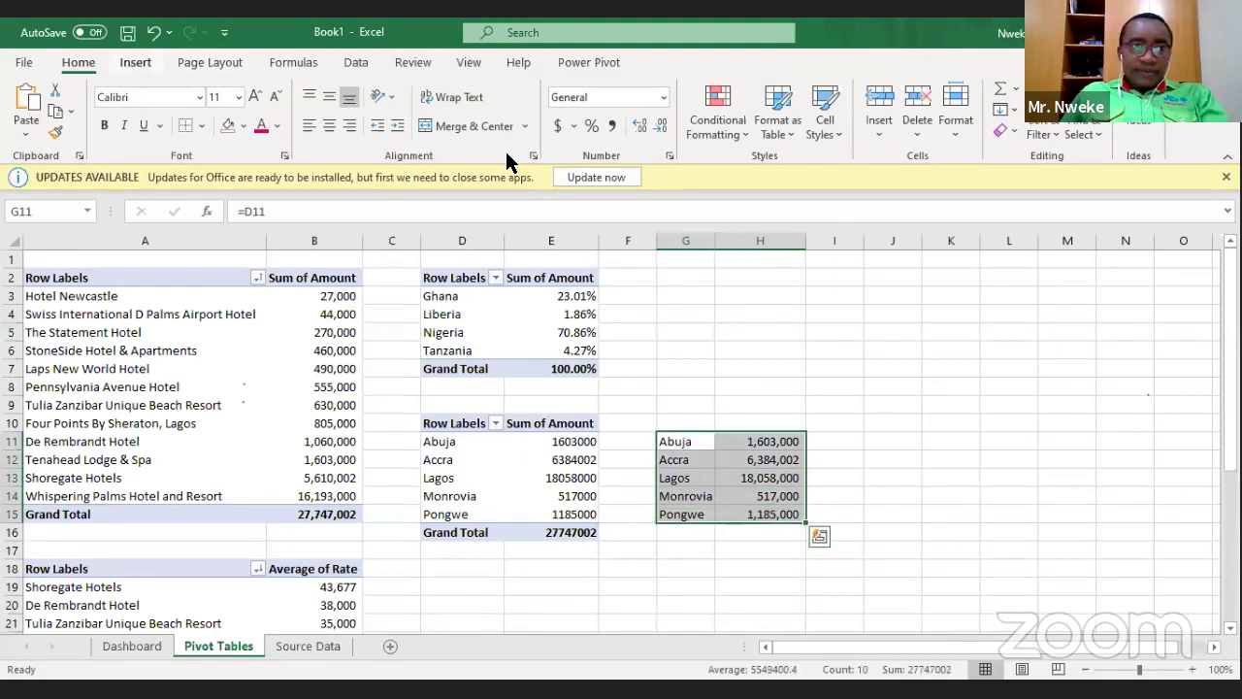
Try a new map chart built from the city names and amounts in G11:H15, moving it to compare with its source data.
{"action": "scroll", "coordinate": [524, 145], "scroll_direction": "down", "scroll_amount": 1}
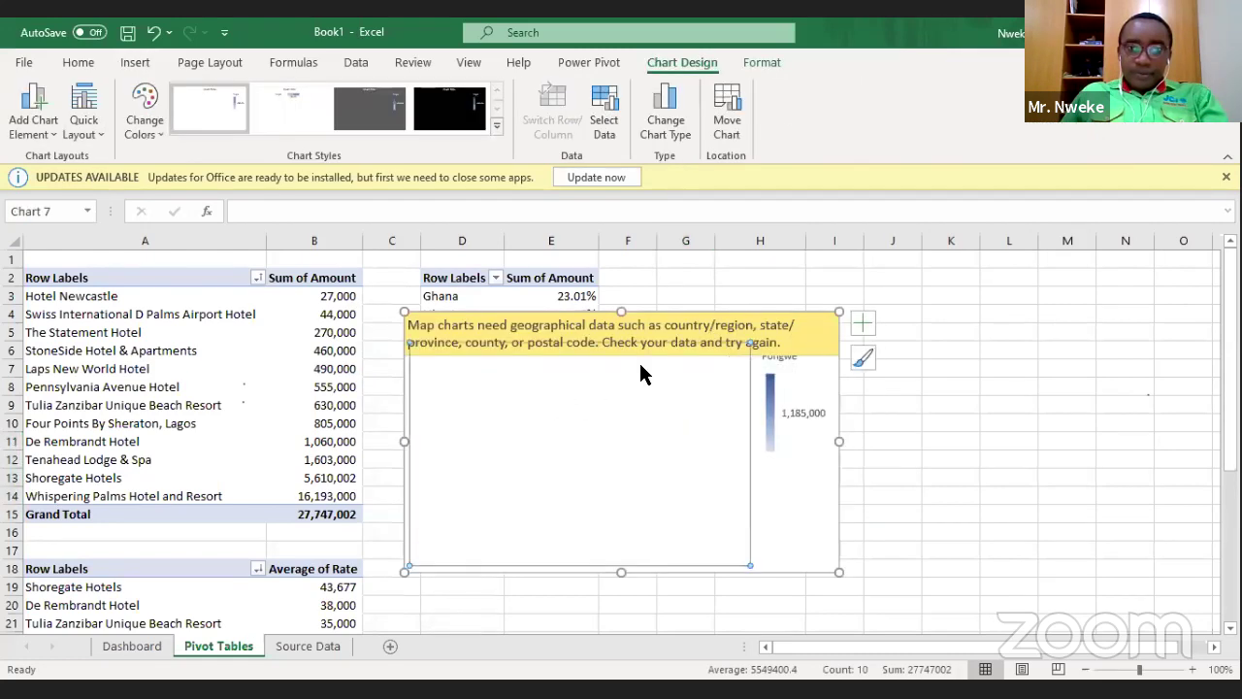
{"action": "left_click_drag", "start_coordinate": [805, 314], "coordinate": [456, 257]}
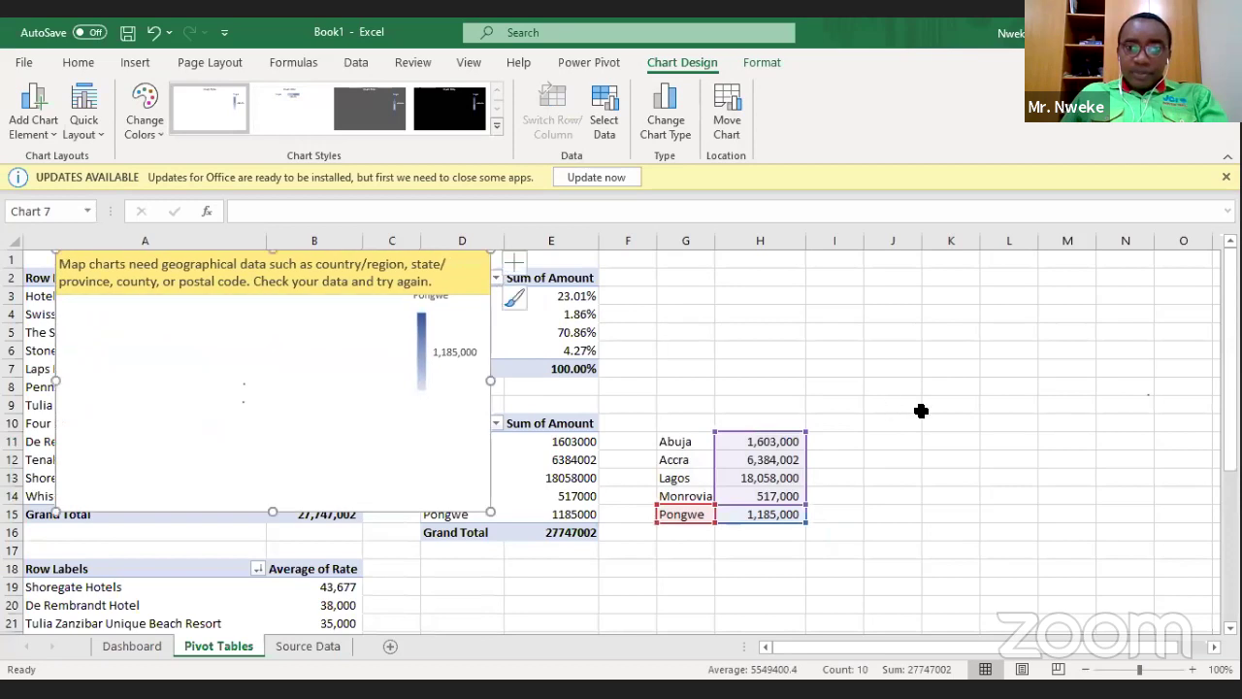
{"action": "left_click", "coordinate": [835, 386]}
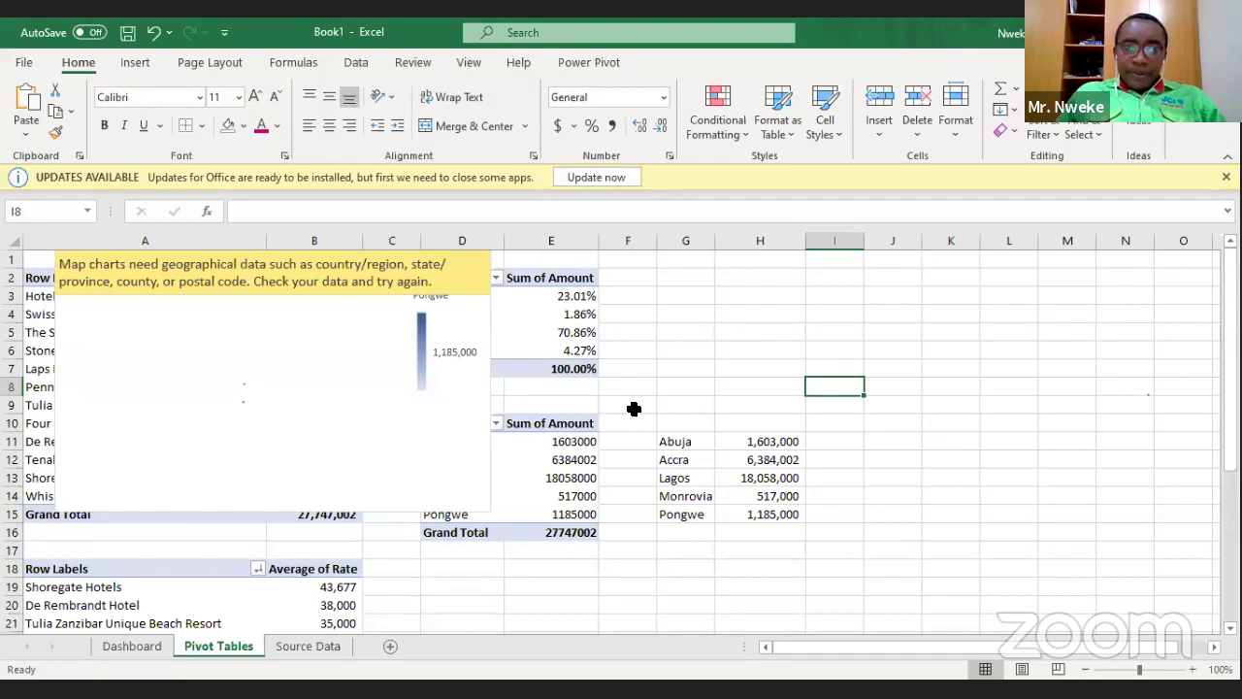
{"action": "left_click", "coordinate": [246, 360]}
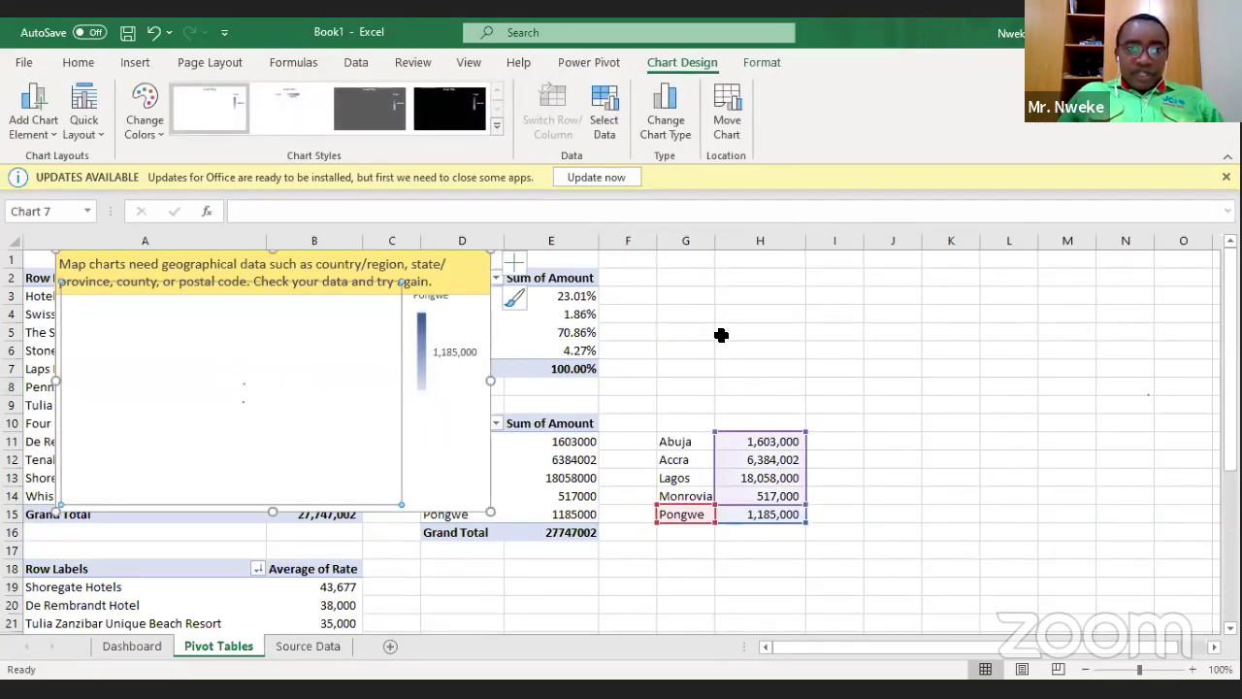
{"action": "left_click", "coordinate": [285, 120]}
{"action": "left_click", "coordinate": [781, 366]}
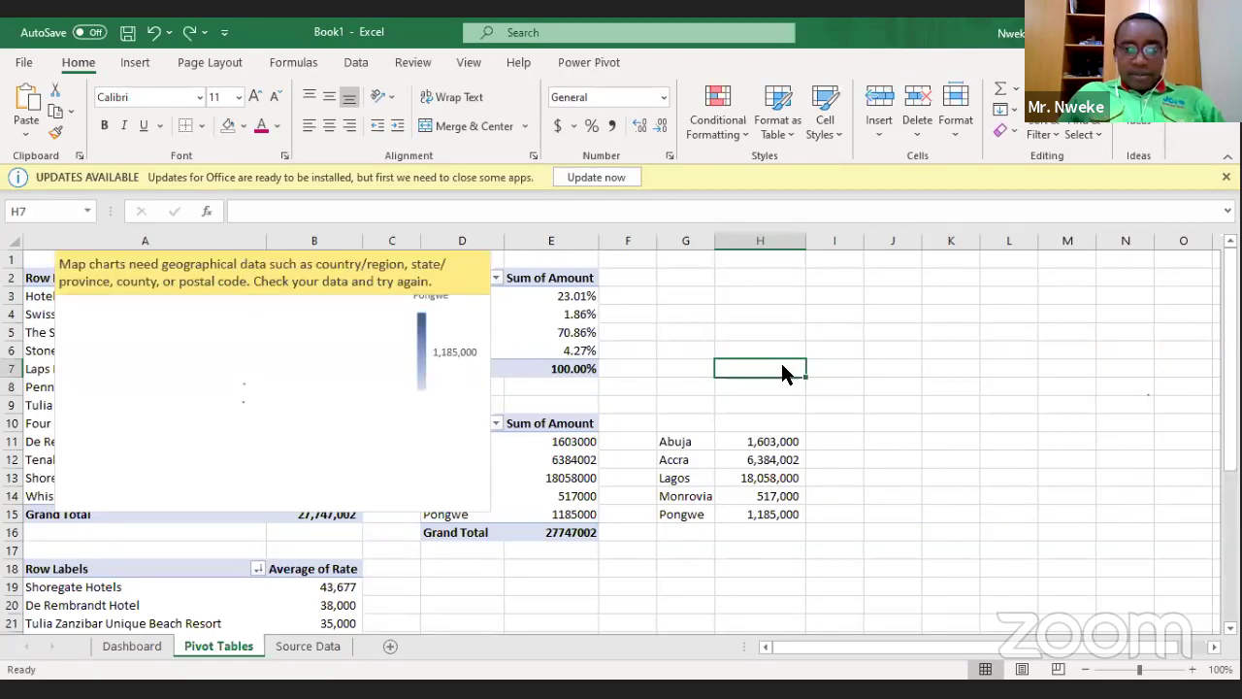
{"action": "left_click_drag", "start_coordinate": [493, 365], "coordinate": [846, 426]}
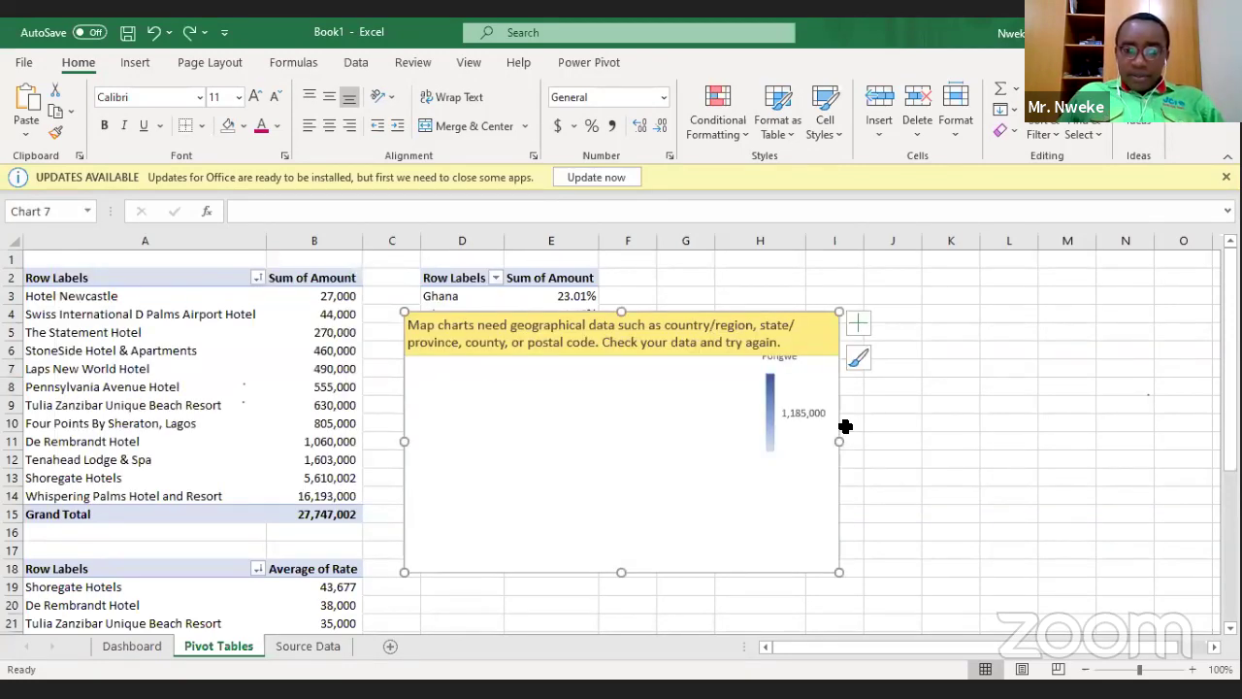
Undo the city map chart and the city changes, back to the country pivot table, its linked formulas and the country map chart.
{"action": "key", "text": "ctrl+z"}
{"action": "key", "text": "ctrl+z"}
{"action": "key", "text": "ctrl+z"}
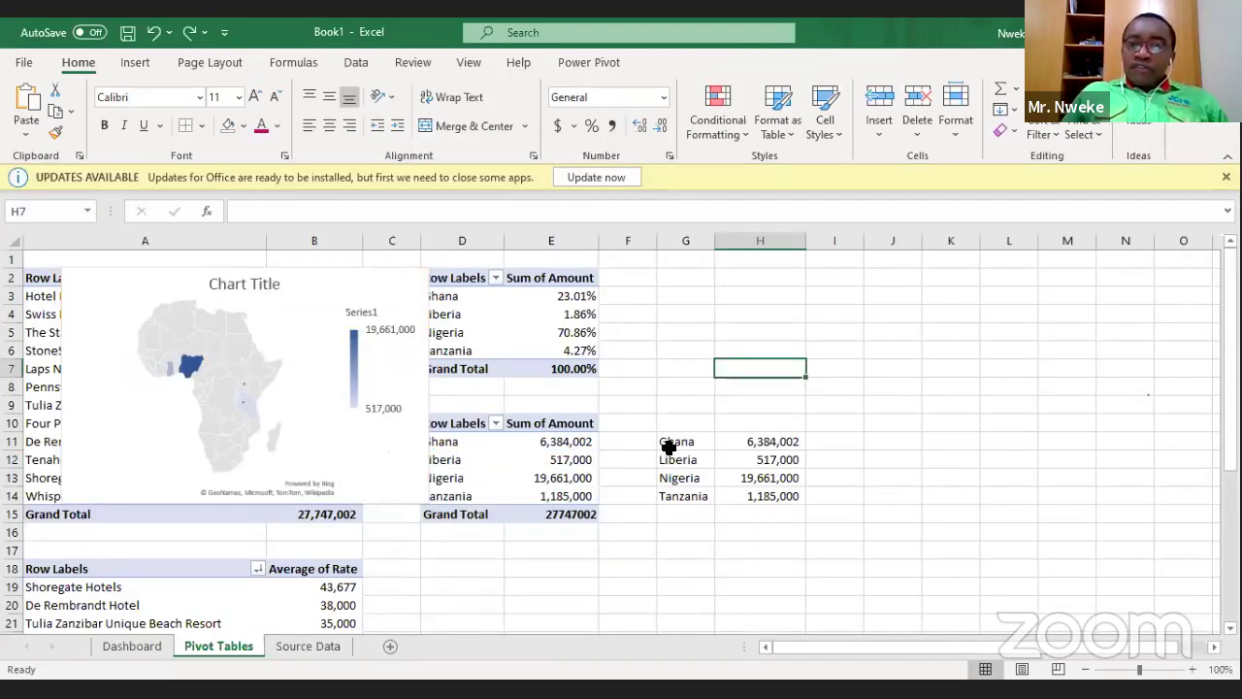
Check the linked country label formulas and the GETPIVOTDATA amount formulas in G11:H14.
{"action": "left_click", "coordinate": [682, 443]}
{"action": "left_click", "coordinate": [691, 477]}
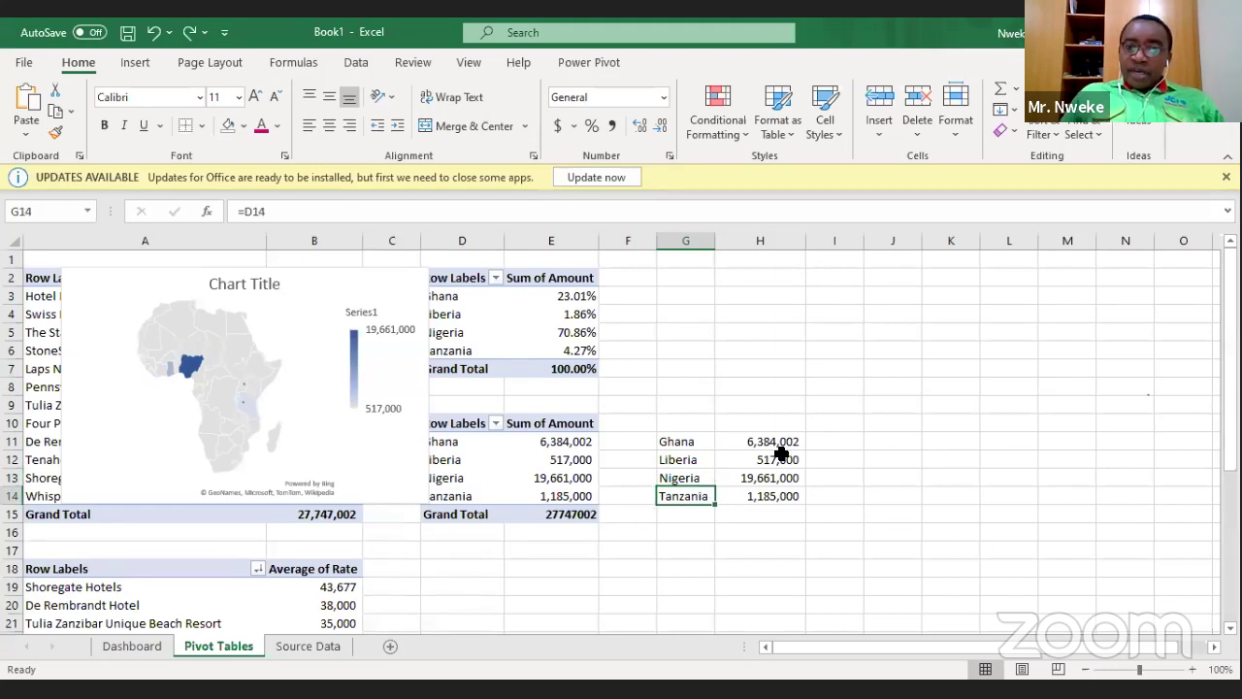
{"action": "left_click", "coordinate": [749, 441]}
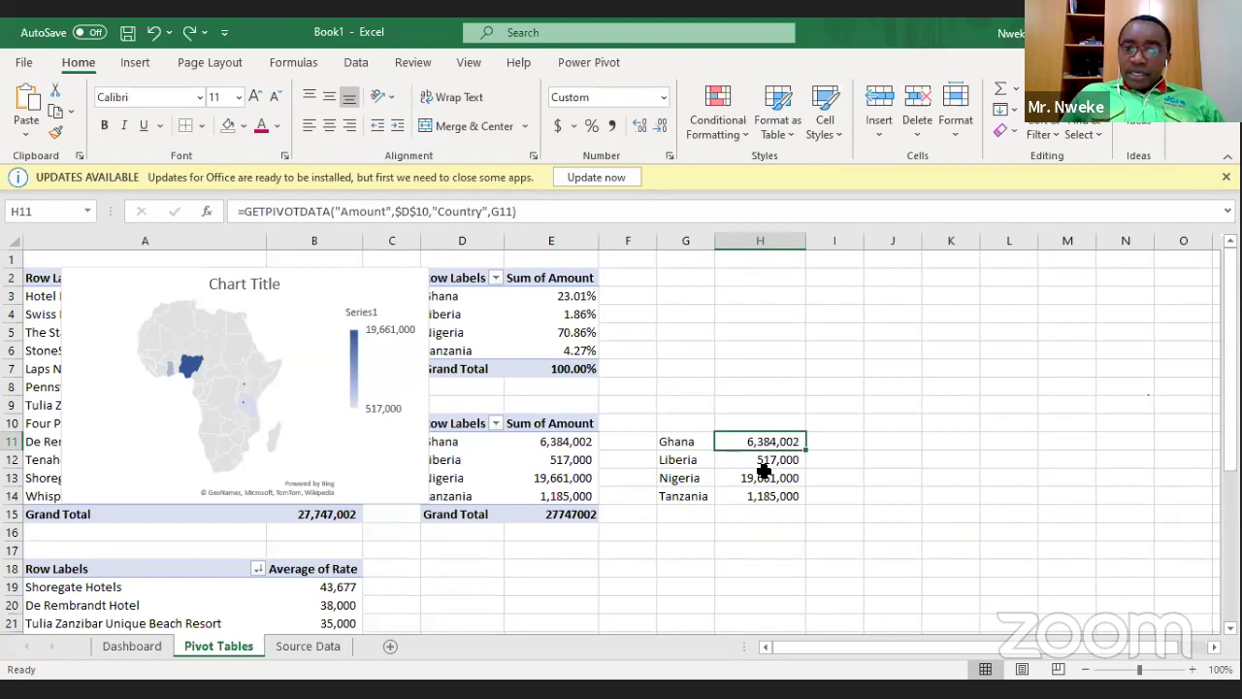
{"action": "left_click", "coordinate": [755, 465]}
{"action": "left_click", "coordinate": [748, 476]}
{"action": "left_click", "coordinate": [755, 496]}
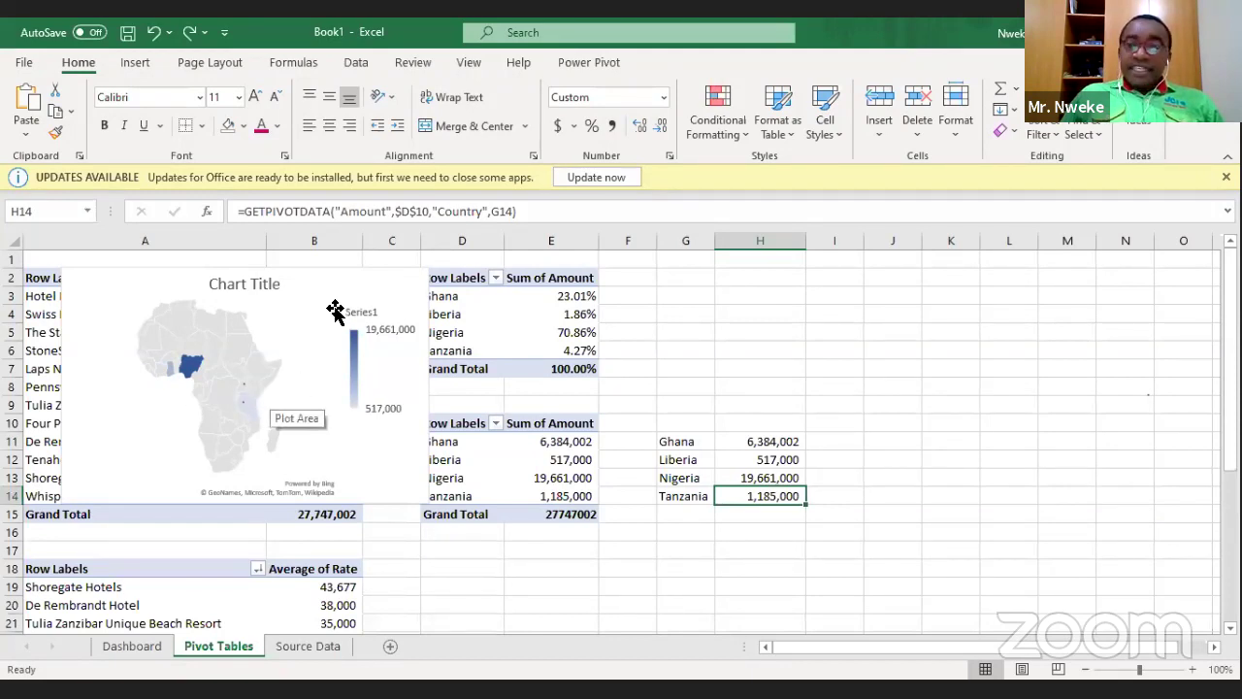
Move the Africa map chart beside the linked country table, over columns I to O, and compare it with its source cells.
{"action": "left_click_drag", "start_coordinate": [352, 280], "coordinate": [1110, 254]}
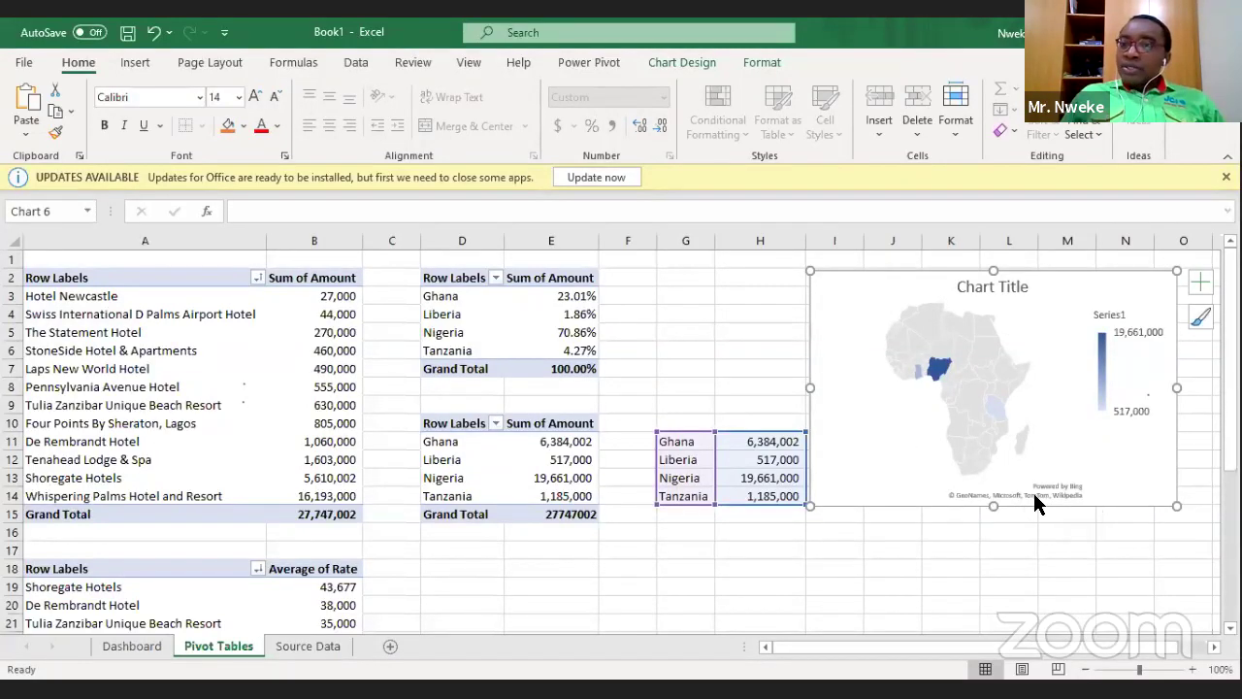
{"action": "mouse_move", "coordinate": [1029, 497]}
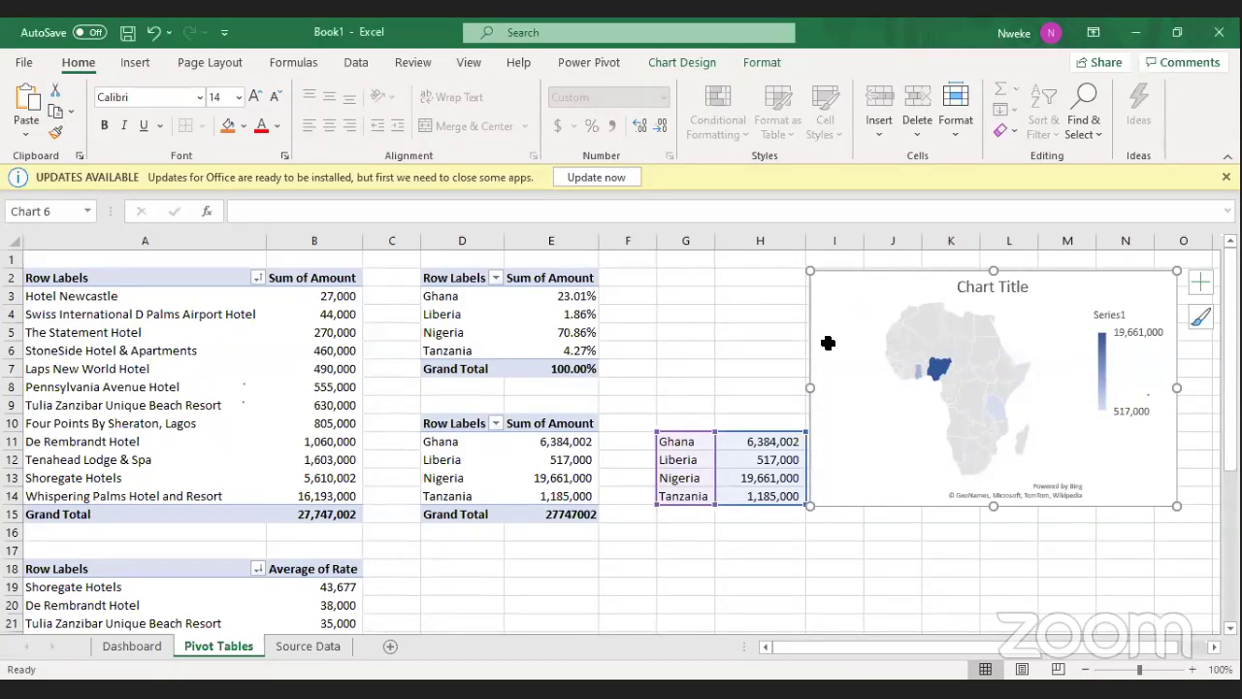
{"action": "left_click", "coordinate": [744, 350]}
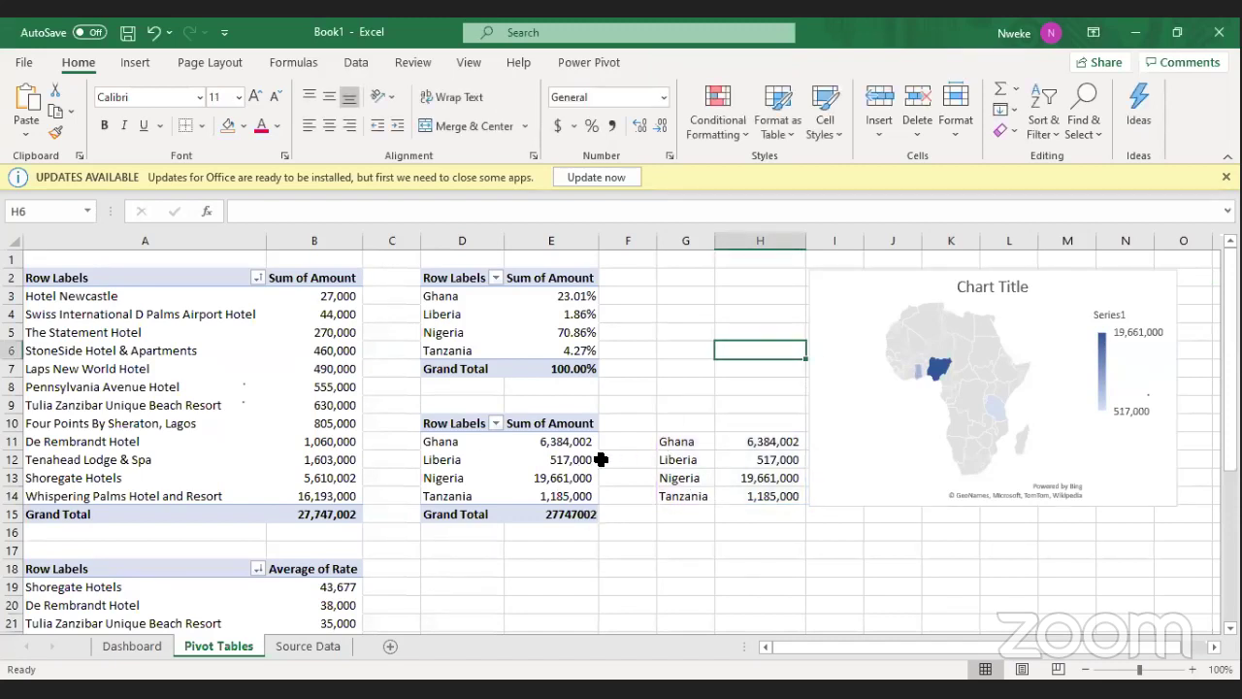
{"action": "left_click", "coordinate": [682, 447]}
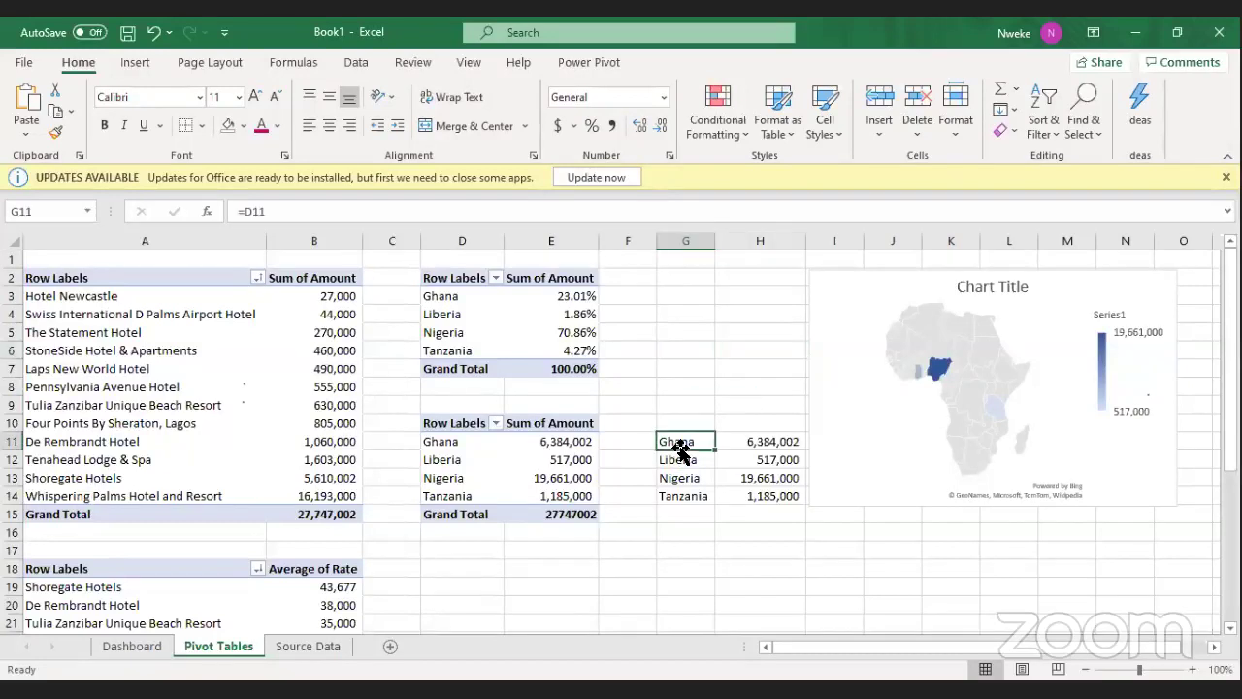
{"action": "left_click", "coordinate": [863, 284]}
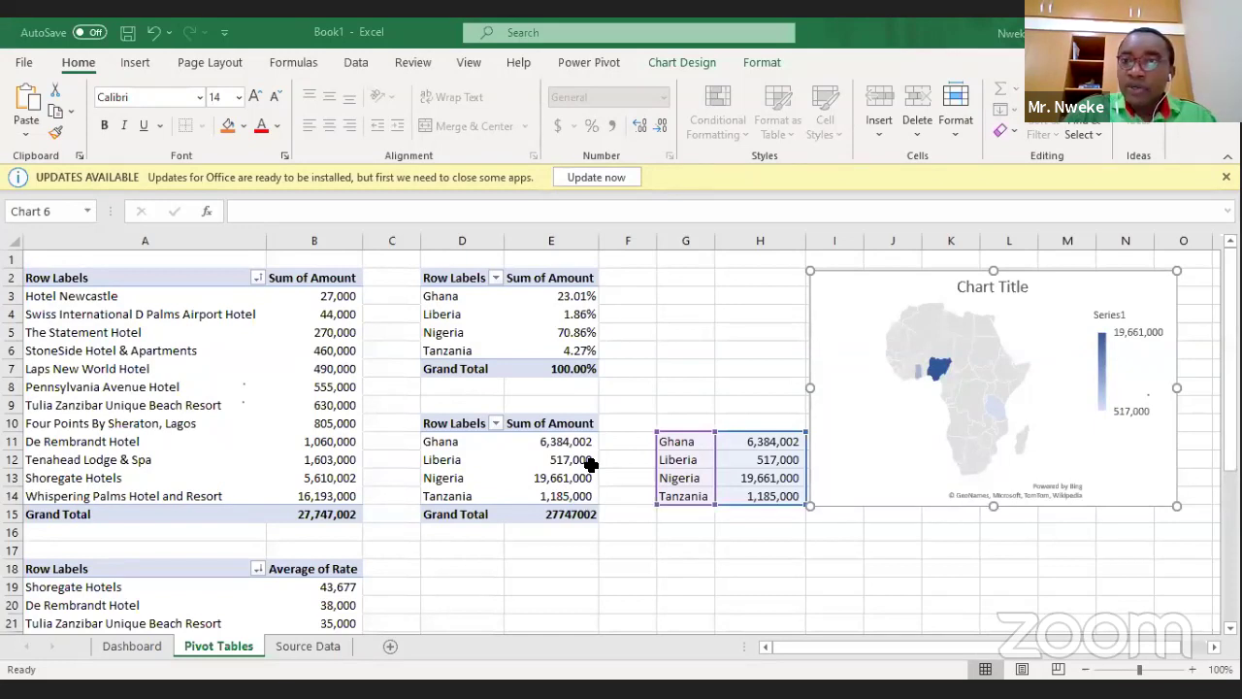
{"action": "left_click", "coordinate": [1116, 477]}
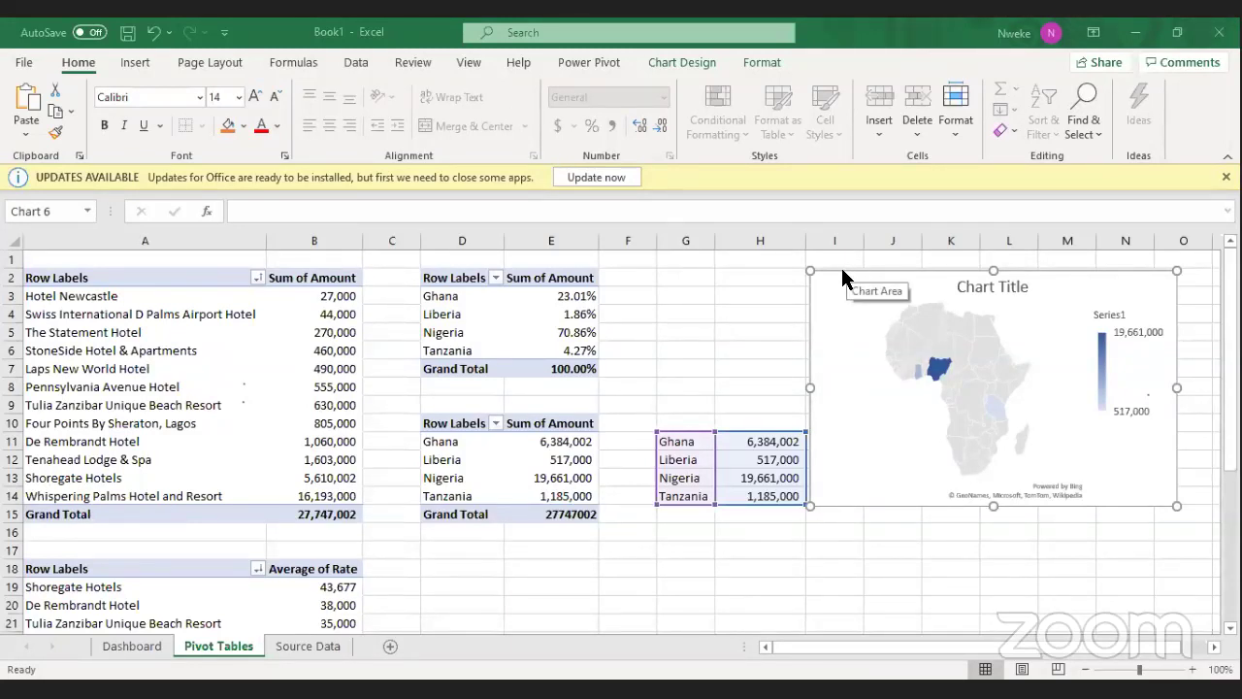
Move the map chart over columns A to C so both country pivot tables in columns D and E are uncovered.
{"action": "left_click_drag", "start_coordinate": [841, 275], "coordinate": [233, 271]}
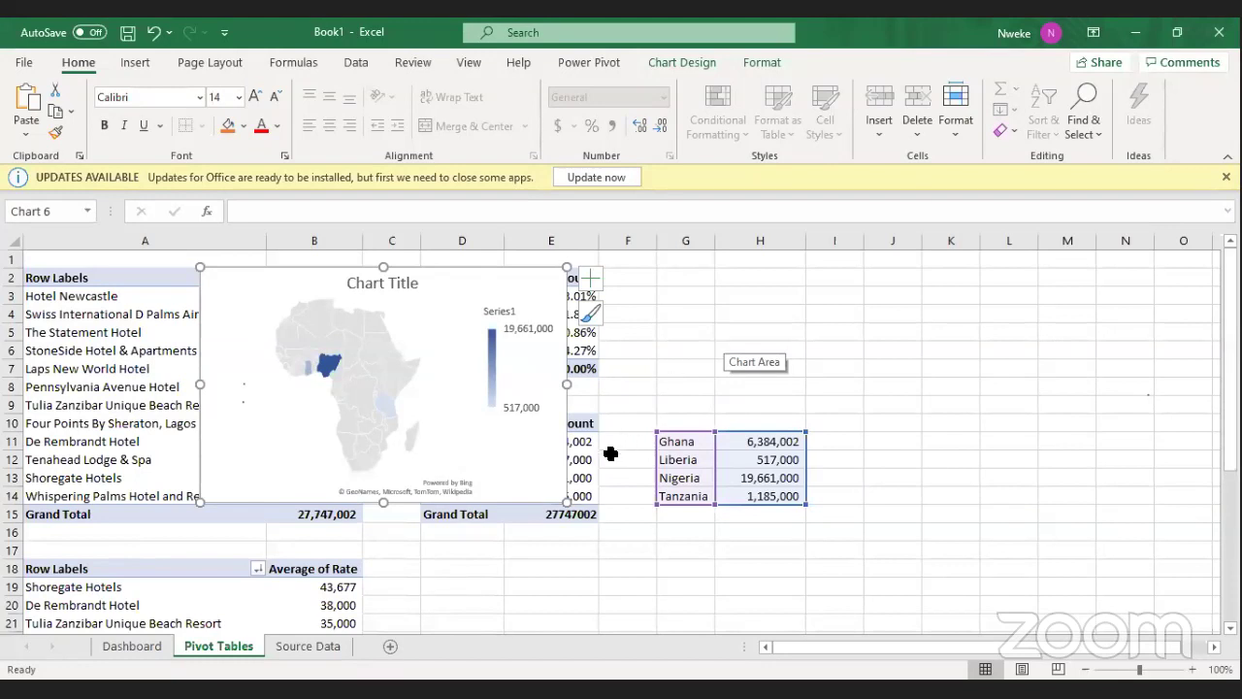
{"action": "left_click_drag", "start_coordinate": [353, 277], "coordinate": [219, 268]}
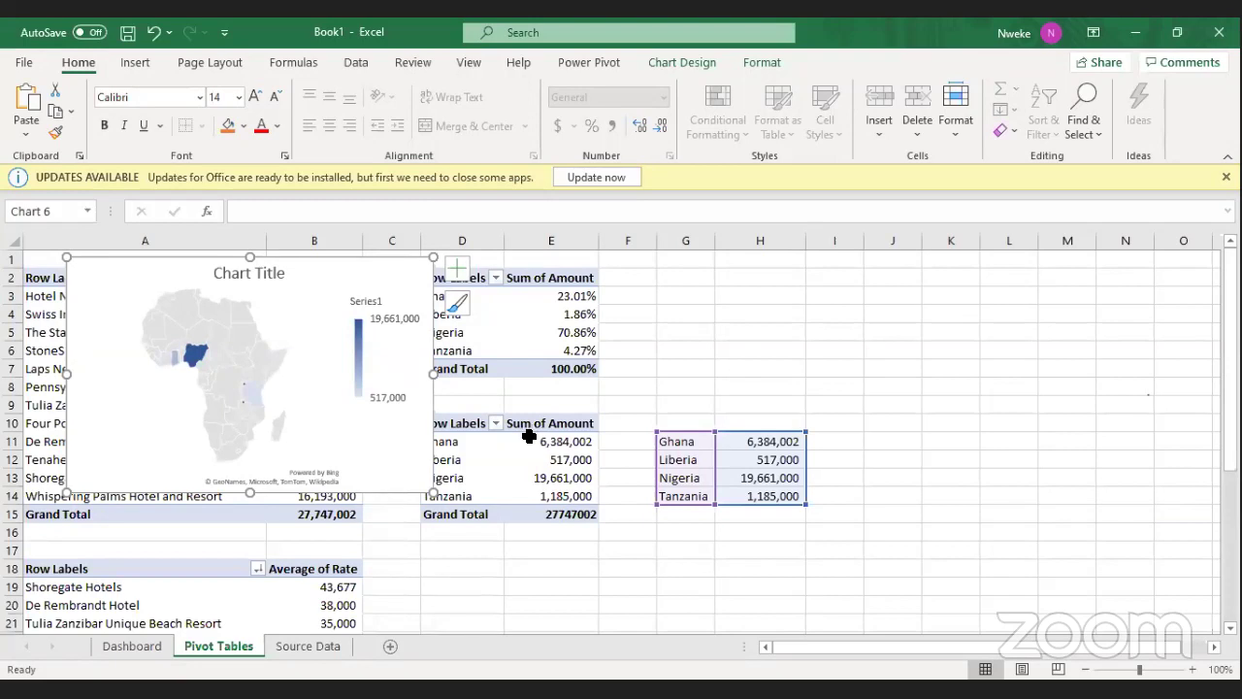
{"action": "left_click", "coordinate": [544, 459]}
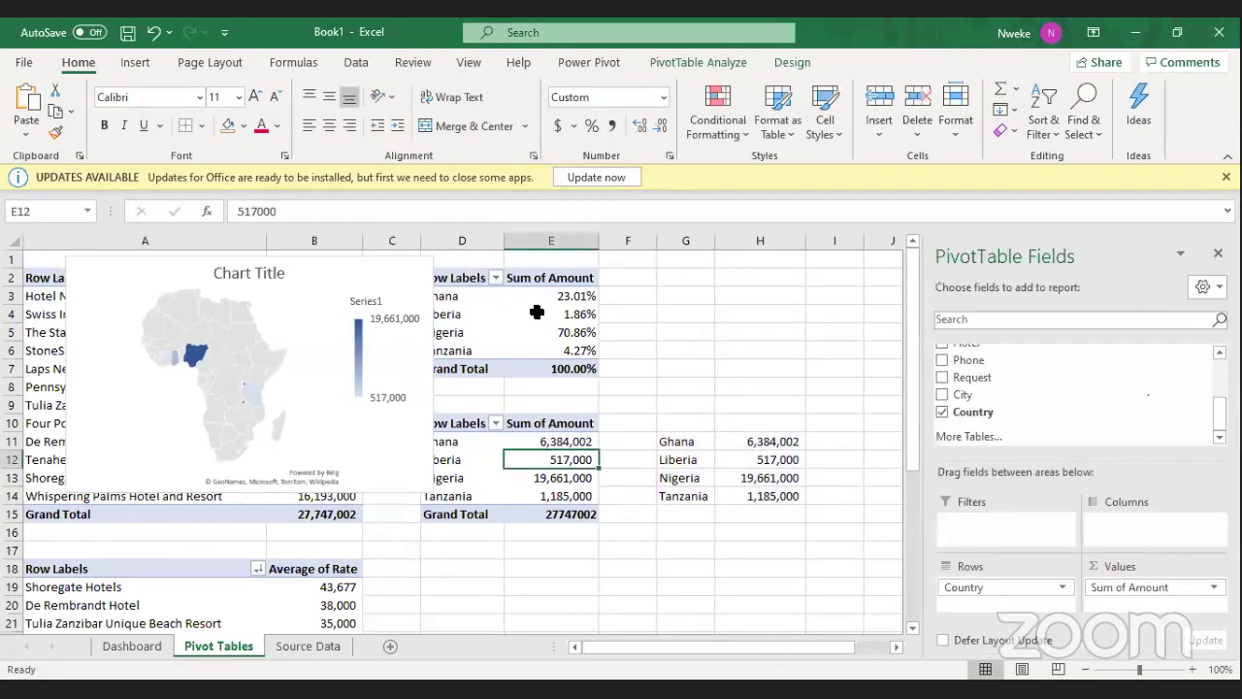
{"action": "left_click", "coordinate": [542, 312]}
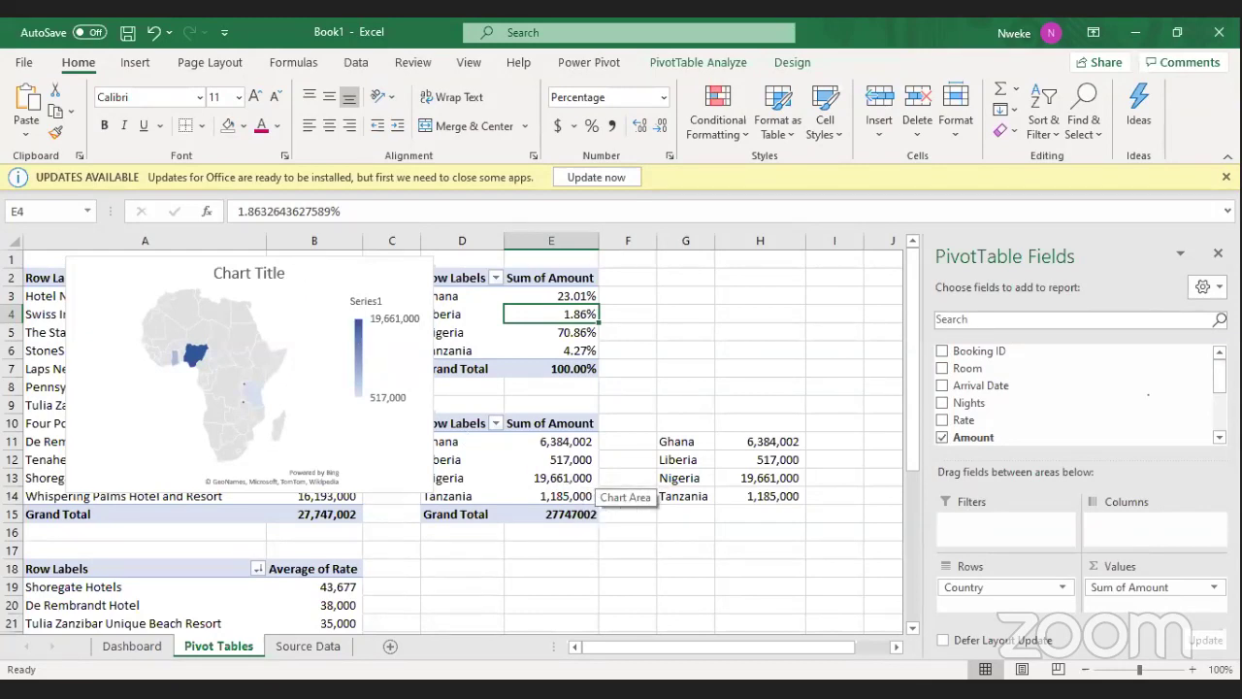
{"action": "left_click", "coordinate": [520, 478]}
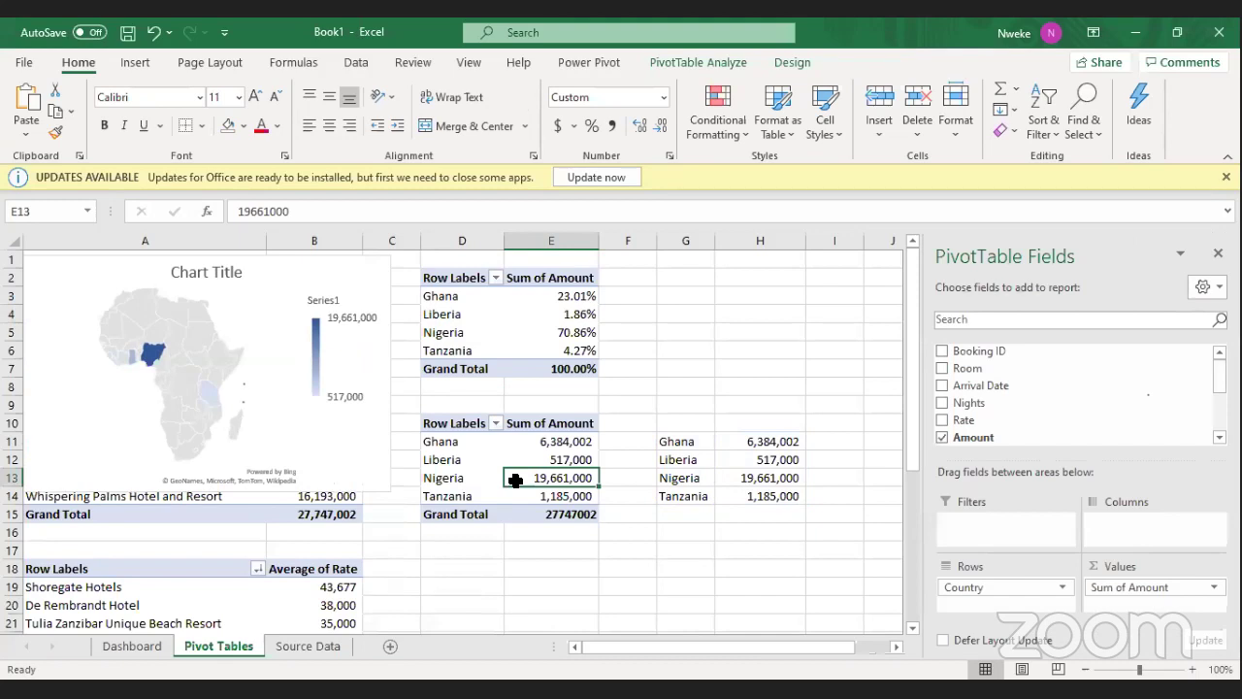
{"action": "mouse_move", "coordinate": [516, 480]}
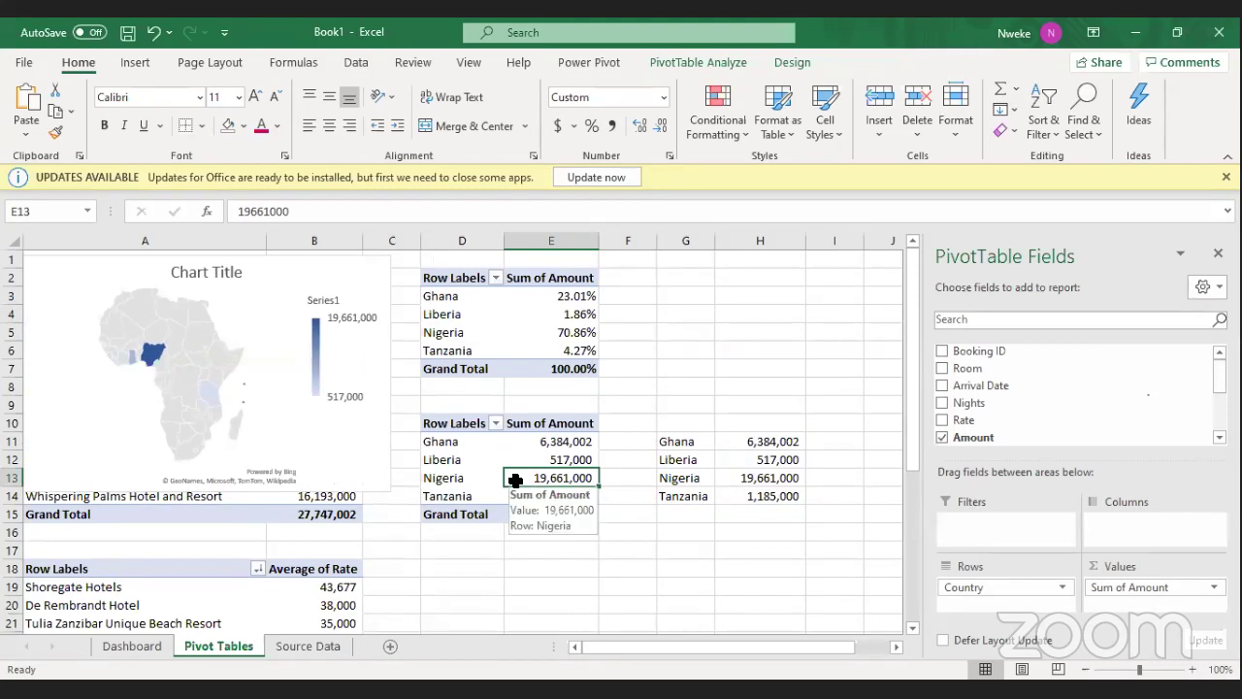
Examine the country pivot table in D10:E15 together with its row and value fields.
{"action": "left_click_drag", "start_coordinate": [438, 423], "coordinate": [568, 512]}
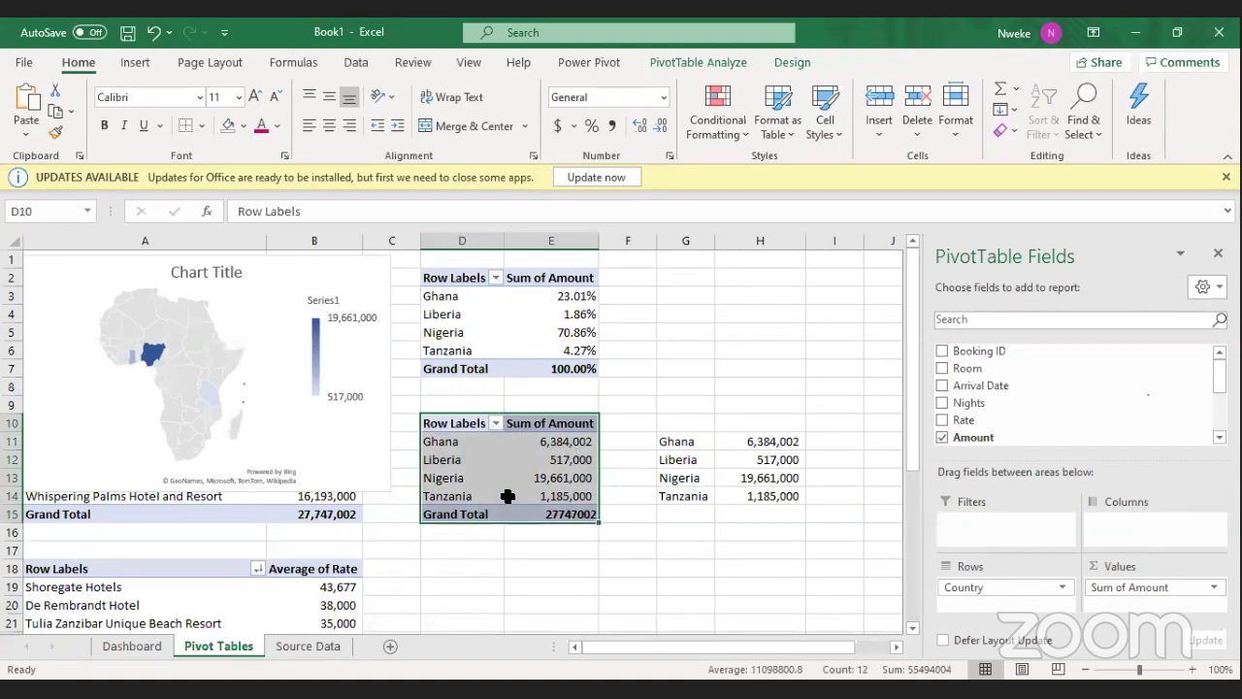
{"action": "left_click", "coordinate": [433, 441]}
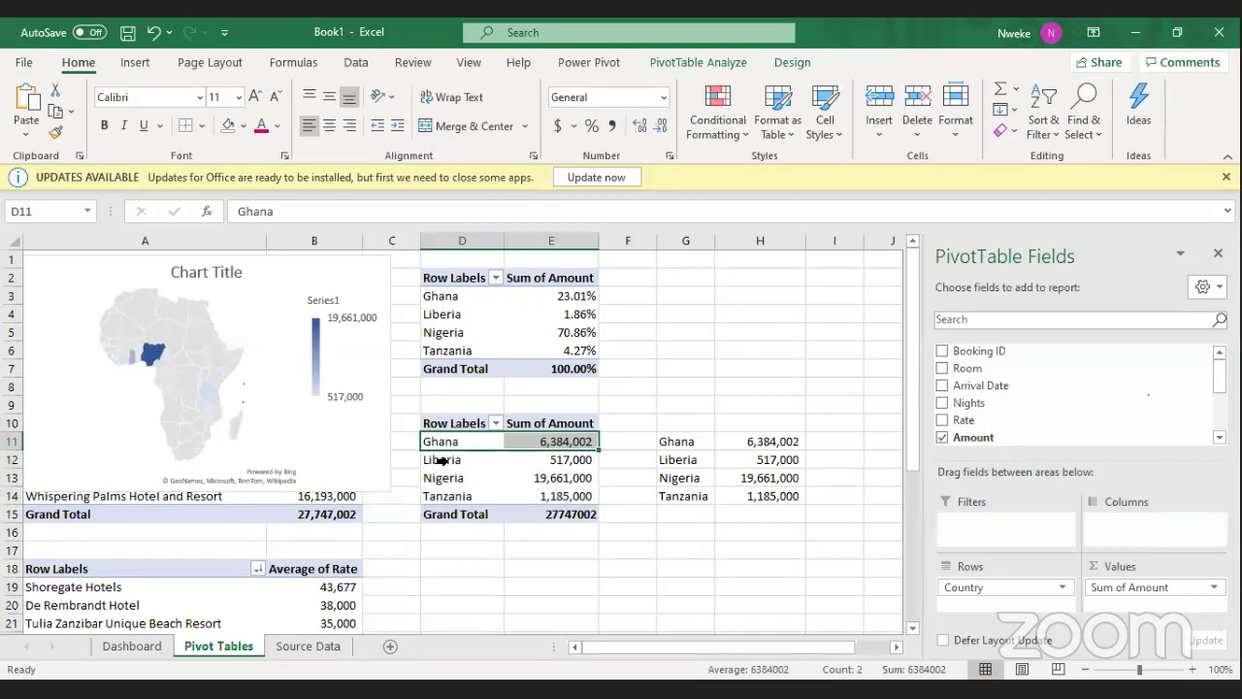
{"action": "left_click", "coordinate": [442, 461]}
{"action": "left_click", "coordinate": [440, 445]}
{"action": "left_click_drag", "start_coordinate": [1223, 379], "coordinate": [1221, 416]}
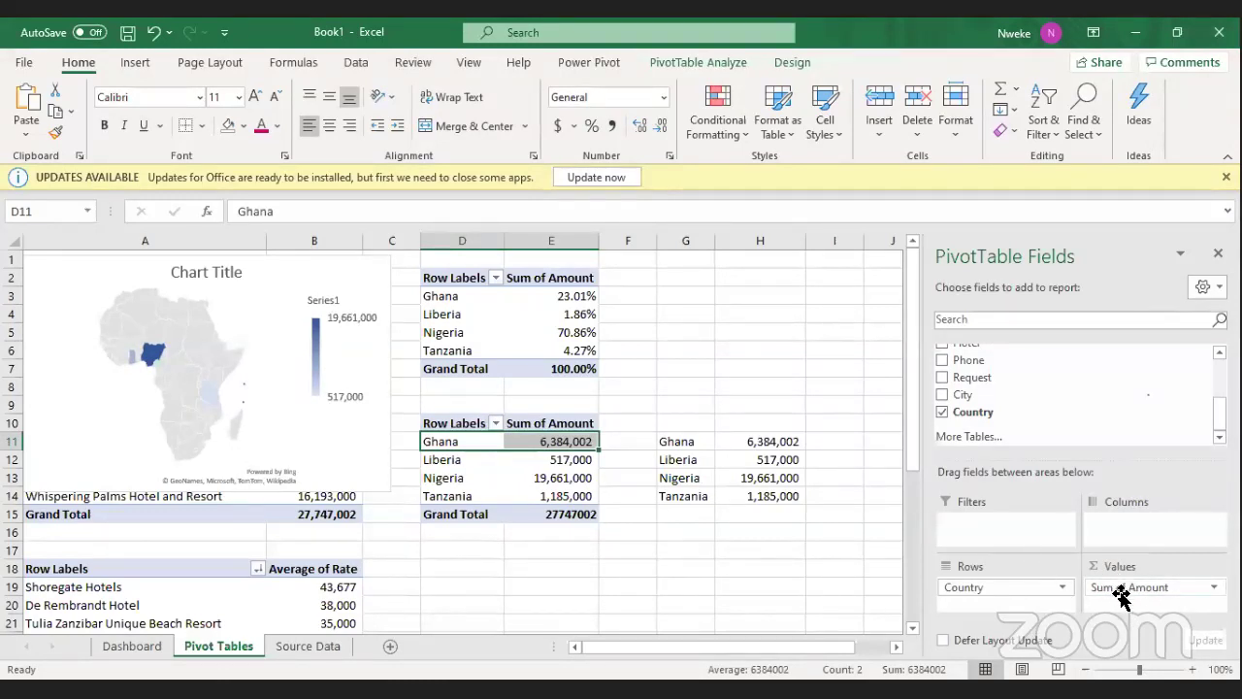
{"action": "scroll", "coordinate": [1220, 412], "scroll_direction": "up", "scroll_amount": 2}
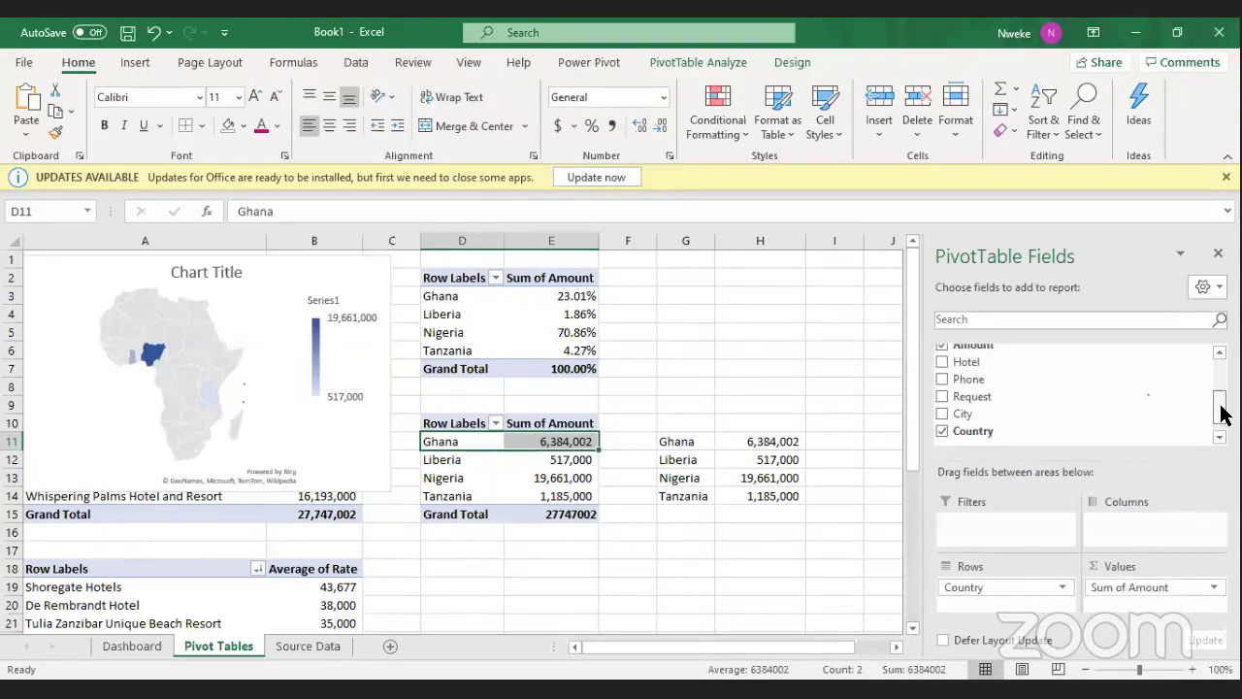
Try adding Hotel and Rate in turn as second value fields in the country pivot table, undoing each addition.
{"action": "left_click", "coordinate": [550, 423]}
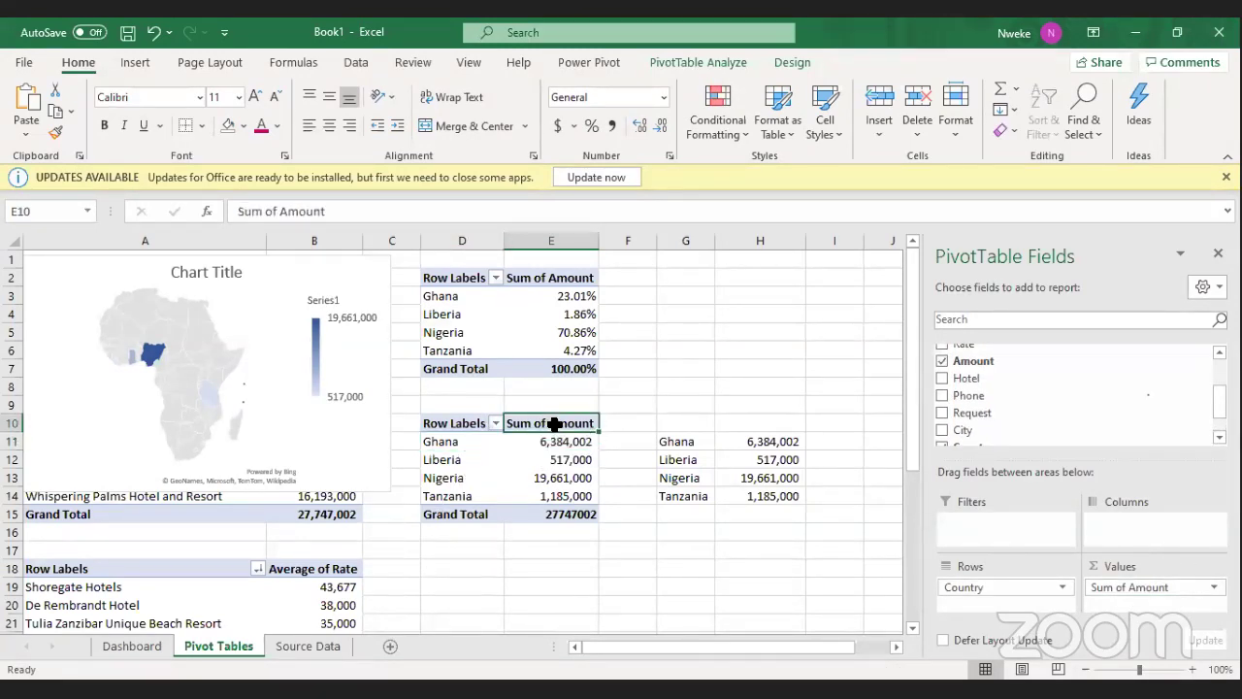
{"action": "left_click", "coordinate": [1220, 353]}
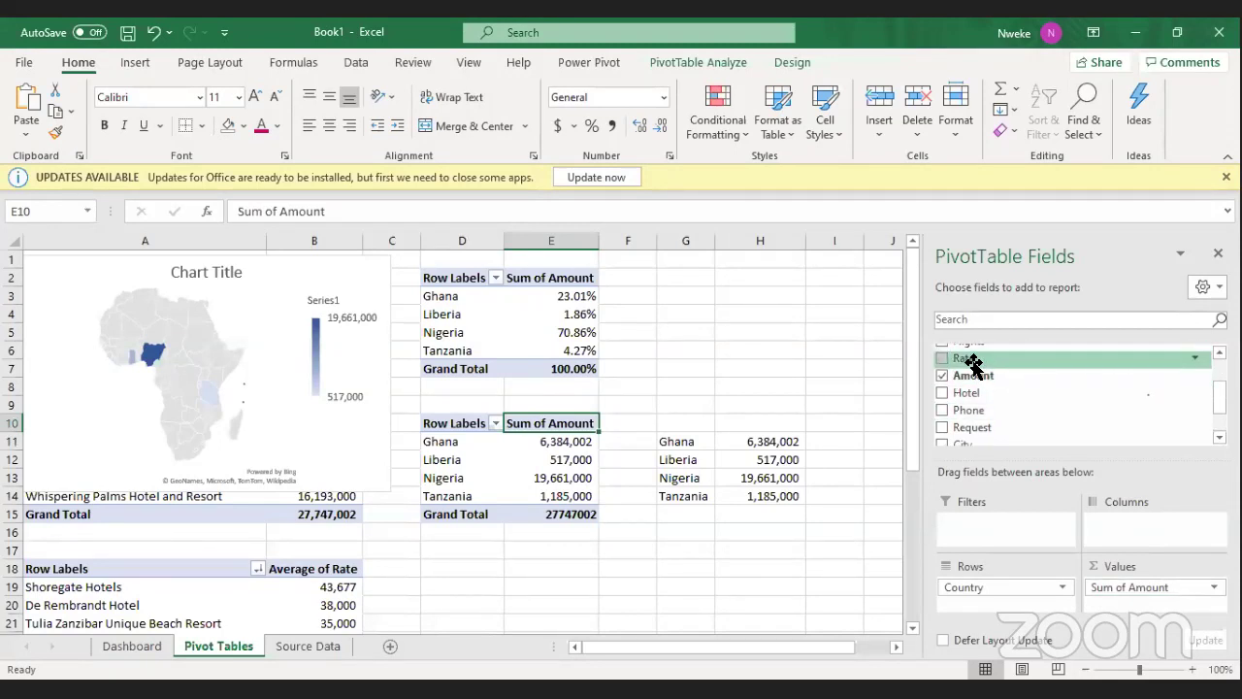
{"action": "left_click", "coordinate": [1220, 352]}
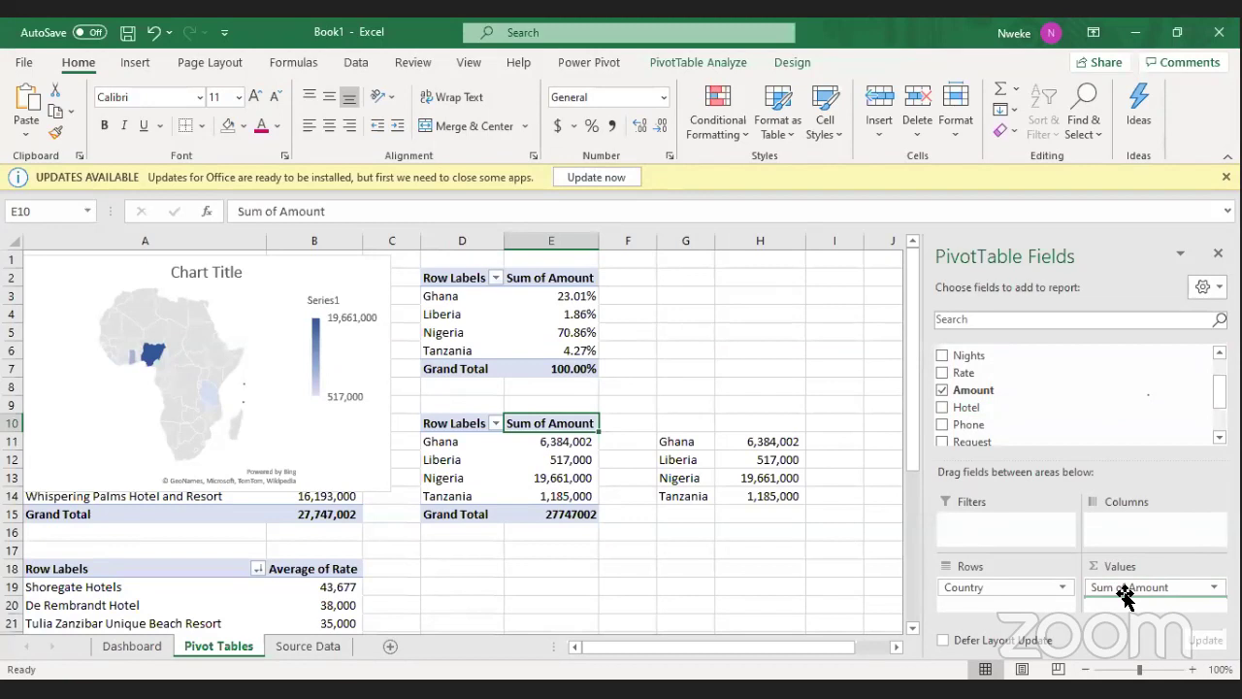
{"action": "left_click_drag", "start_coordinate": [597, 476], "coordinate": [602, 478]}
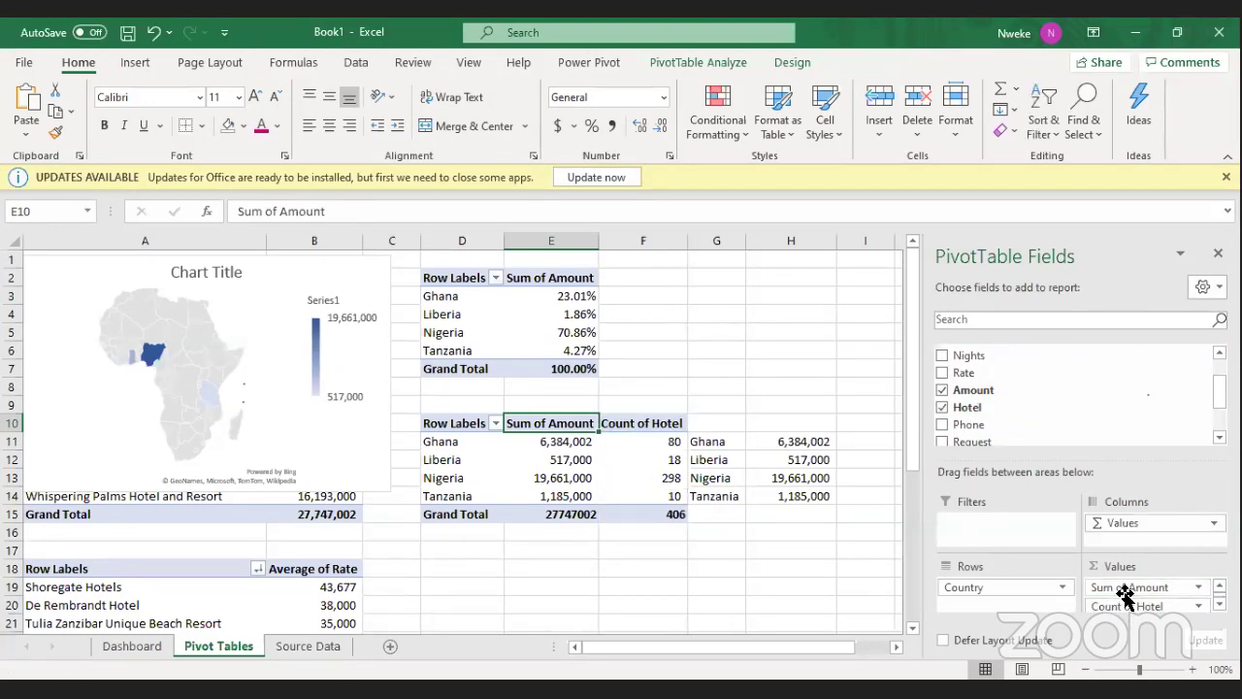
{"action": "key", "text": "ctrl+z"}
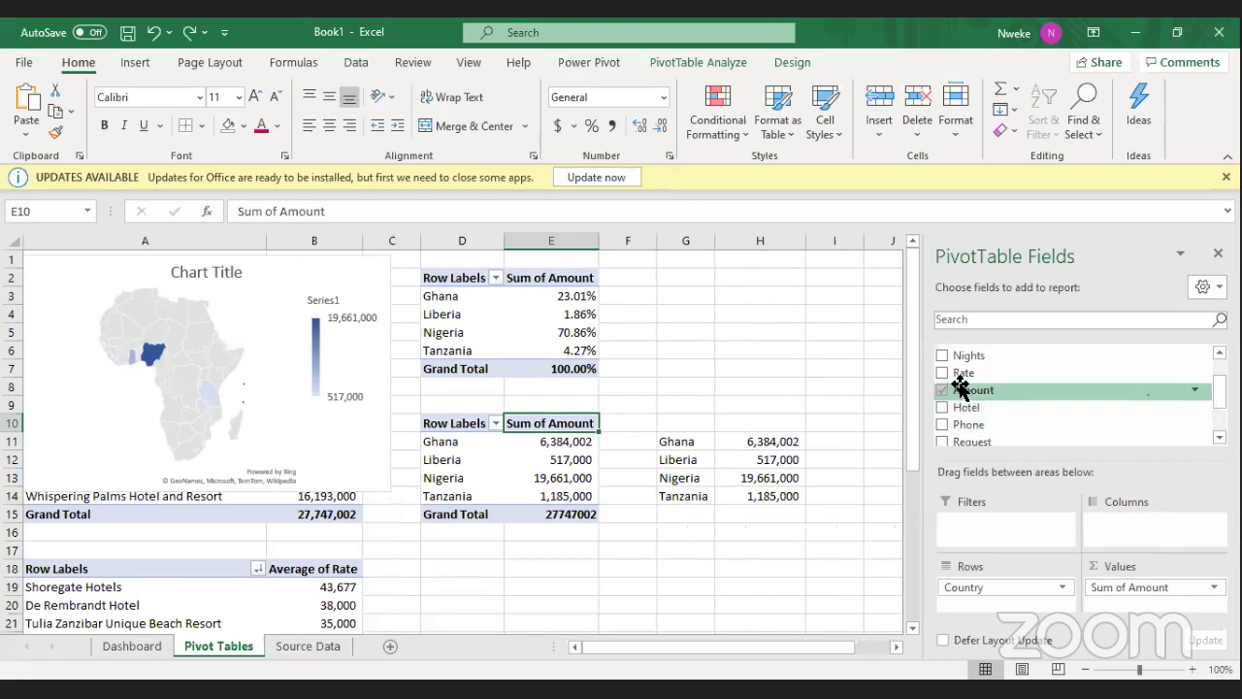
{"action": "left_click_drag", "start_coordinate": [957, 377], "coordinate": [1124, 600]}
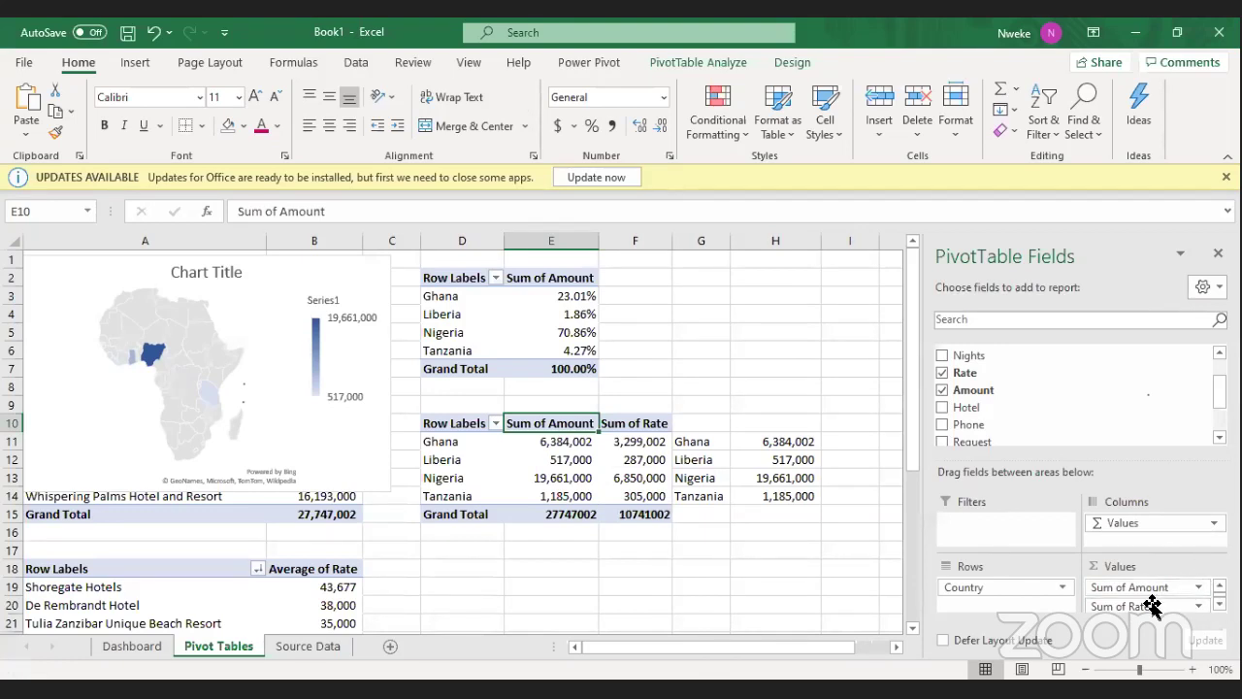
{"action": "key", "text": "ctrl+z"}
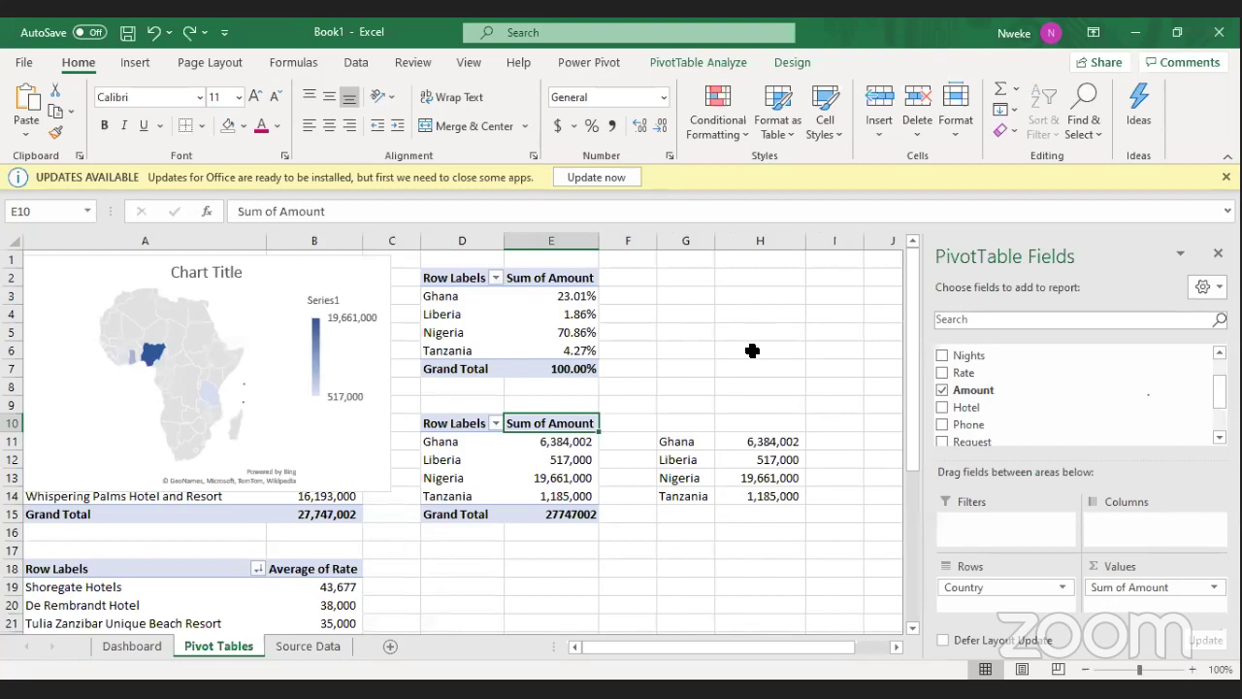
Move the map chart off the hotel pivot table, placing it over columns D to H.
{"action": "left_click", "coordinate": [752, 350]}
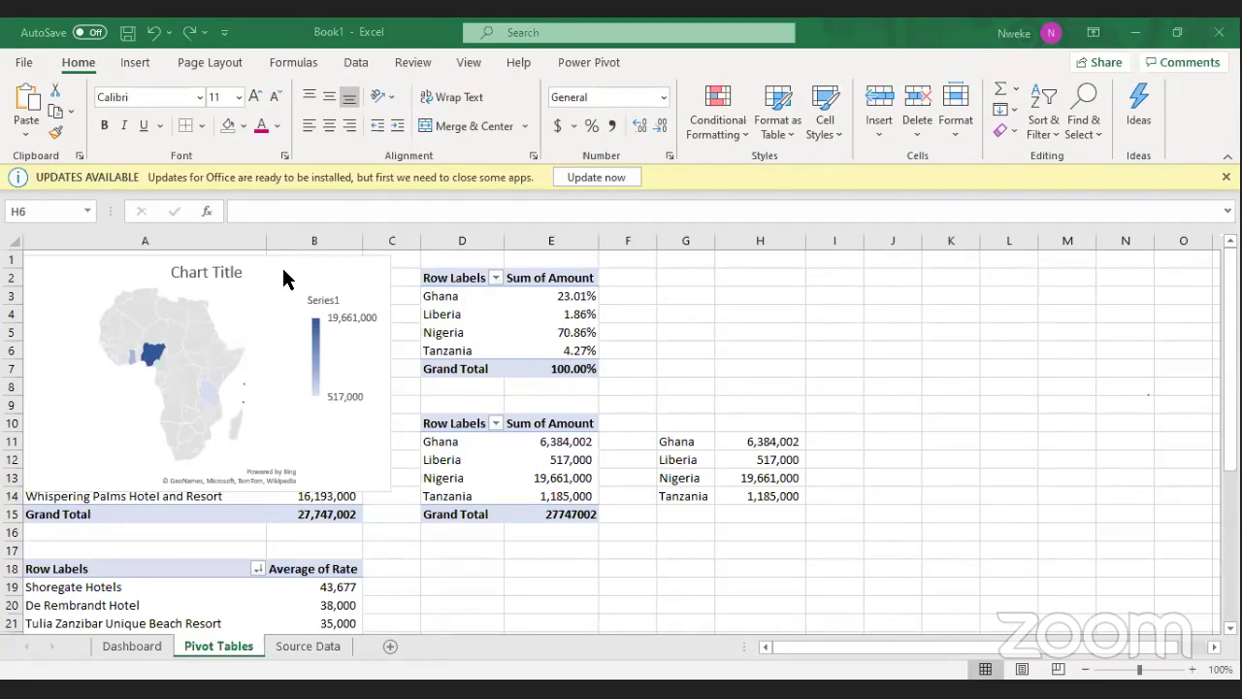
{"action": "left_click_drag", "start_coordinate": [311, 269], "coordinate": [701, 297]}
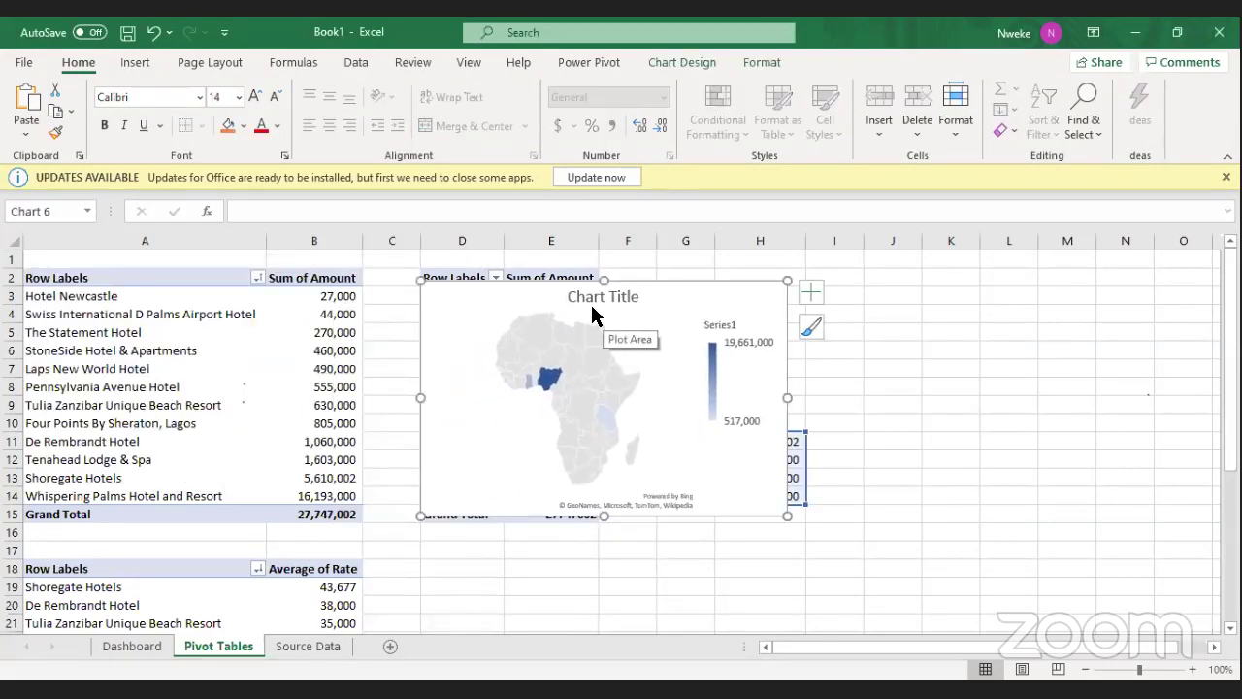
Move the map chart from the Pivot Tables sheet to the Dashboard sheet, placing it beside the hotel ADR table.
{"action": "left_click_drag", "start_coordinate": [693, 288], "coordinate": [199, 287]}
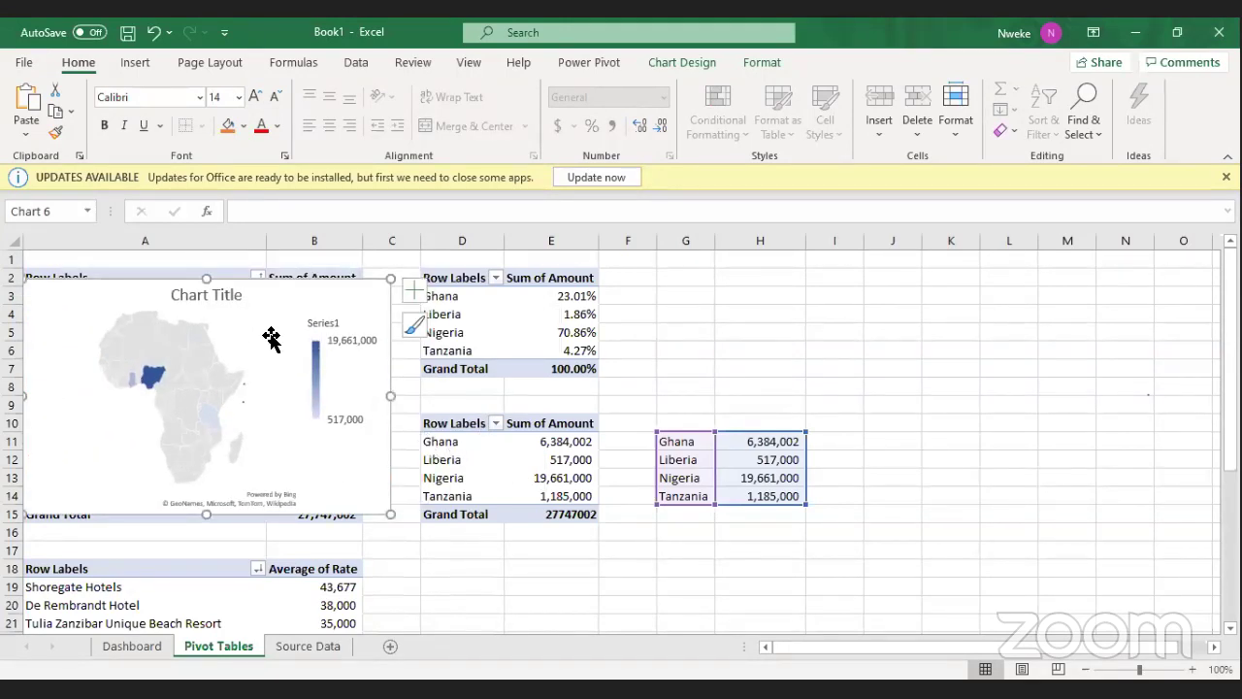
{"action": "left_click_drag", "start_coordinate": [311, 319], "coordinate": [803, 310]}
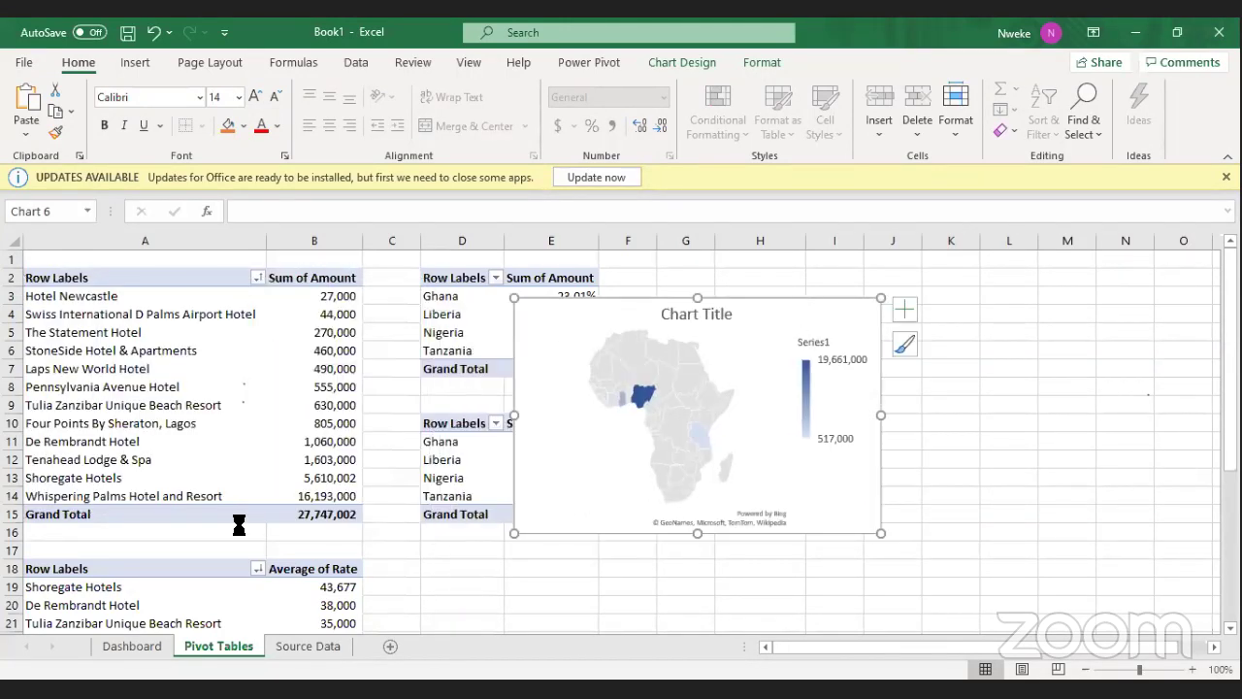
{"action": "key", "text": "Delete"}
{"action": "key", "text": "ctrl+Page_Up"}
{"action": "left_click", "coordinate": [763, 419]}
{"action": "key", "text": "ctrl+v"}
{"action": "left_click_drag", "start_coordinate": [781, 435], "coordinate": [619, 305]}
{"action": "scroll", "coordinate": [907, 417], "scroll_direction": "up", "scroll_amount": 2}
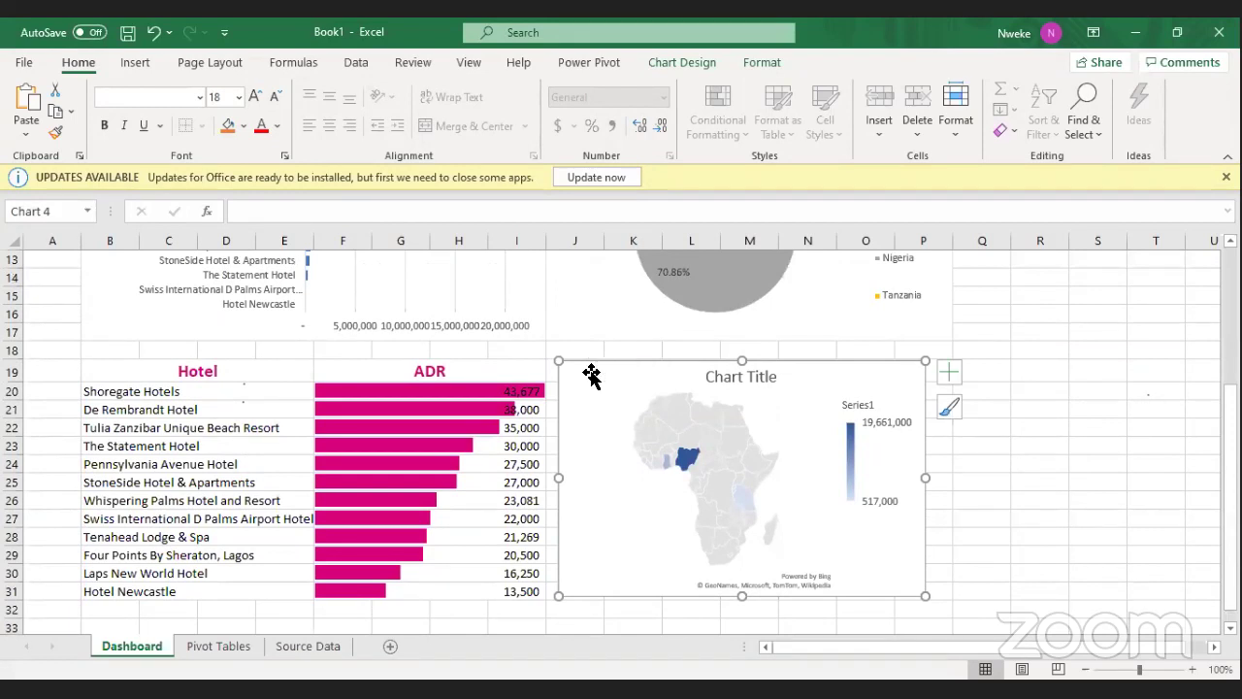
Align the map chart with the start of column J and widen it to the end of column P.
{"action": "left_click_drag", "start_coordinate": [591, 375], "coordinate": [579, 375]}
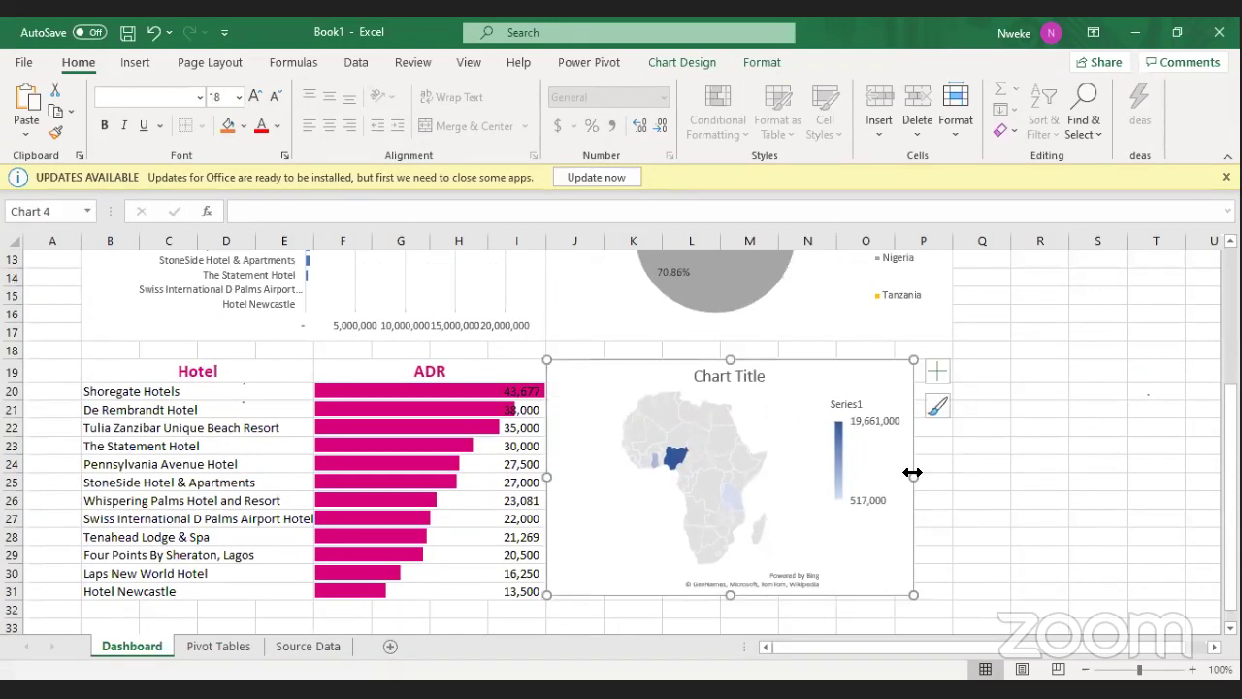
{"action": "left_click_drag", "start_coordinate": [913, 474], "coordinate": [952, 474]}
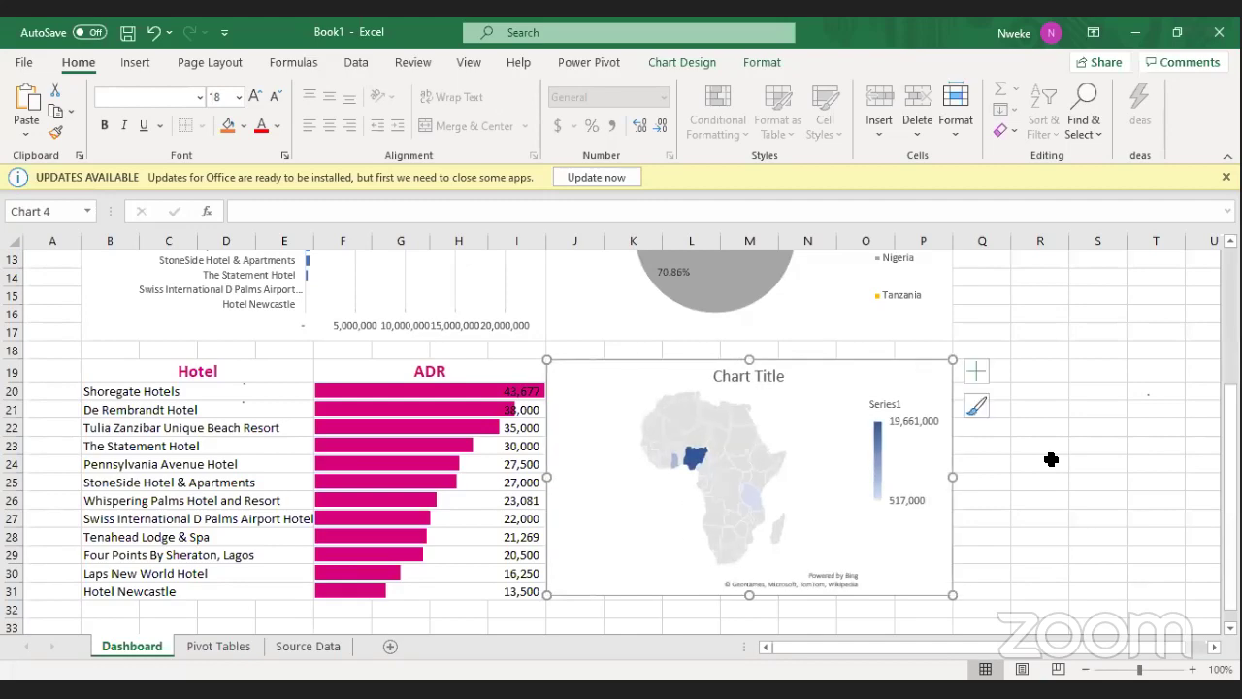
{"action": "scroll", "coordinate": [1052, 459], "scroll_direction": "down", "scroll_amount": 1}
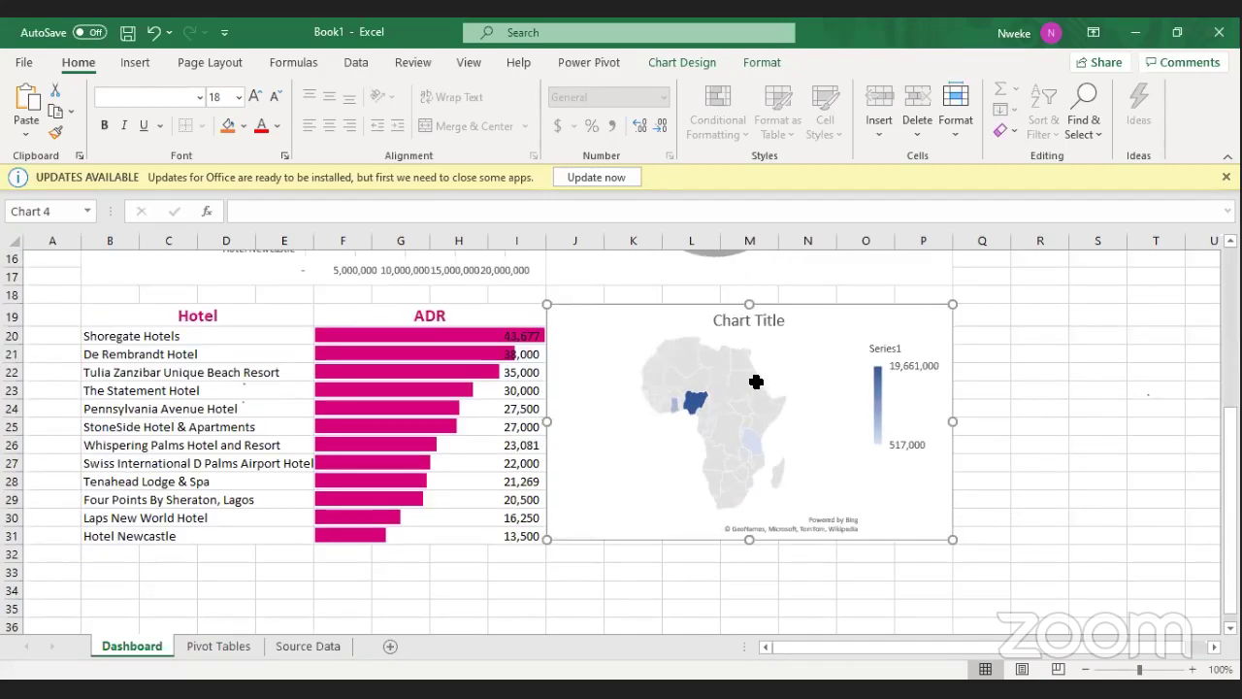
{"action": "scroll", "coordinate": [756, 382], "scroll_direction": "down", "scroll_amount": 3}
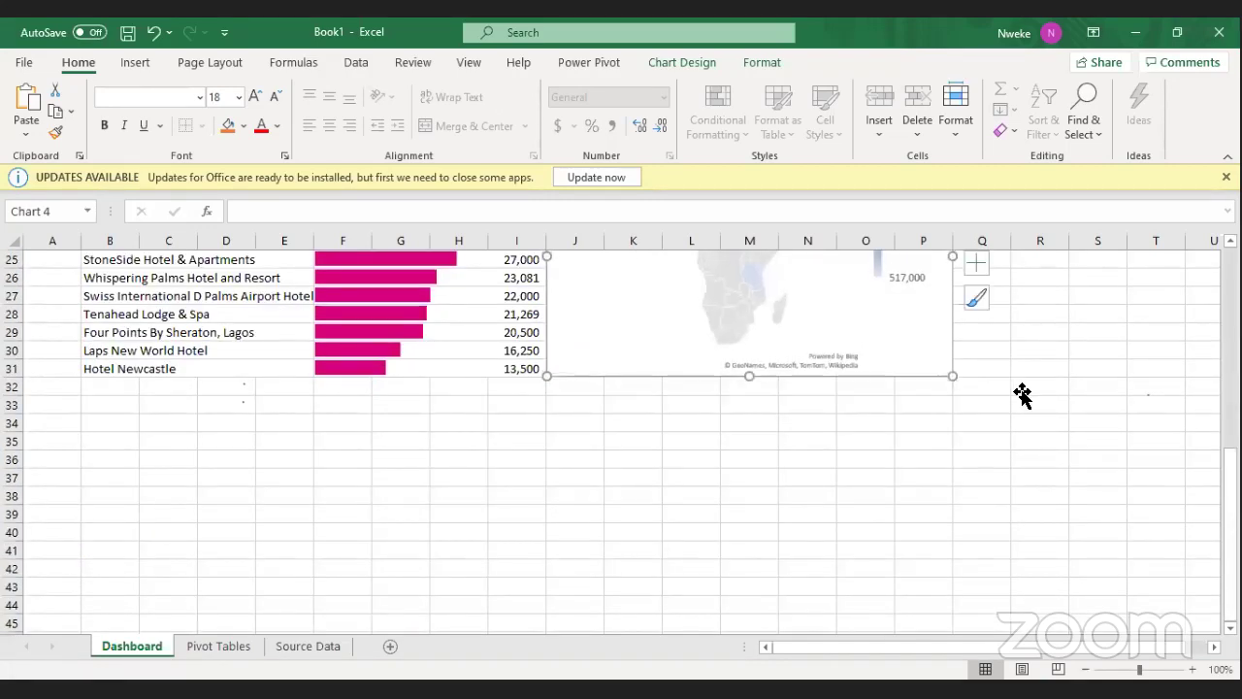
{"action": "left_click", "coordinate": [1022, 388]}
{"action": "scroll", "coordinate": [1022, 393], "scroll_direction": "up", "scroll_amount": 3}
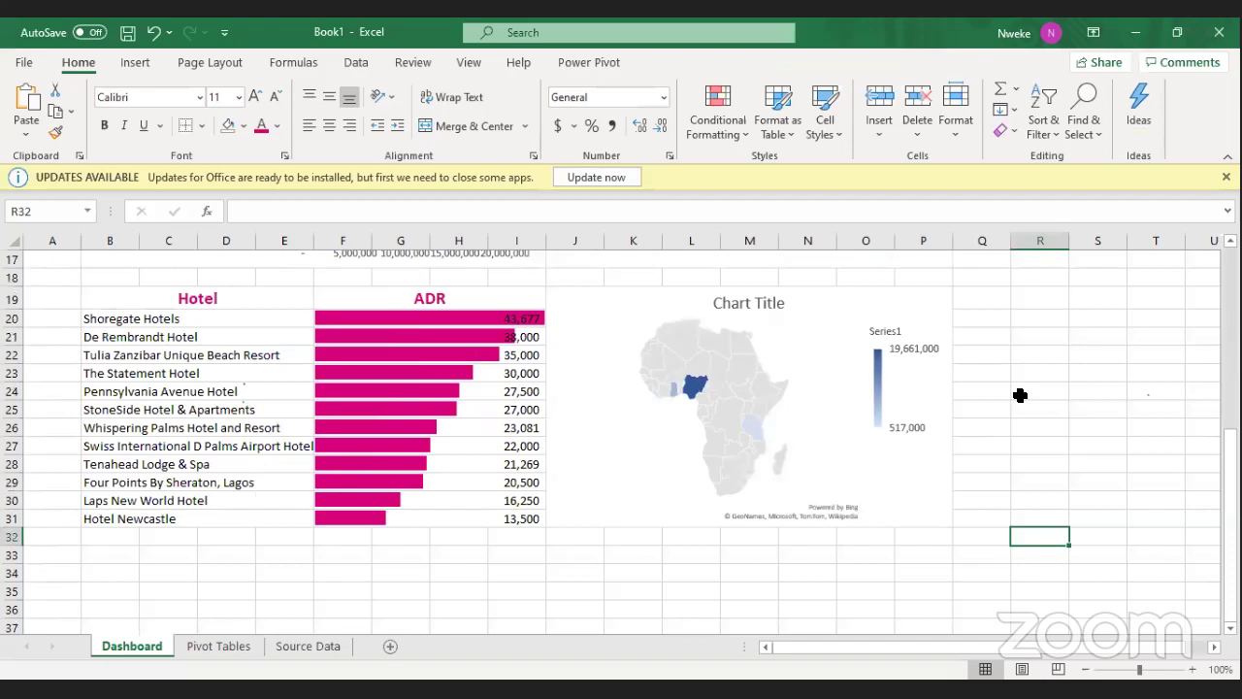
Change the map chart's title to "Revenue By Country".
{"action": "left_click", "coordinate": [739, 304]}
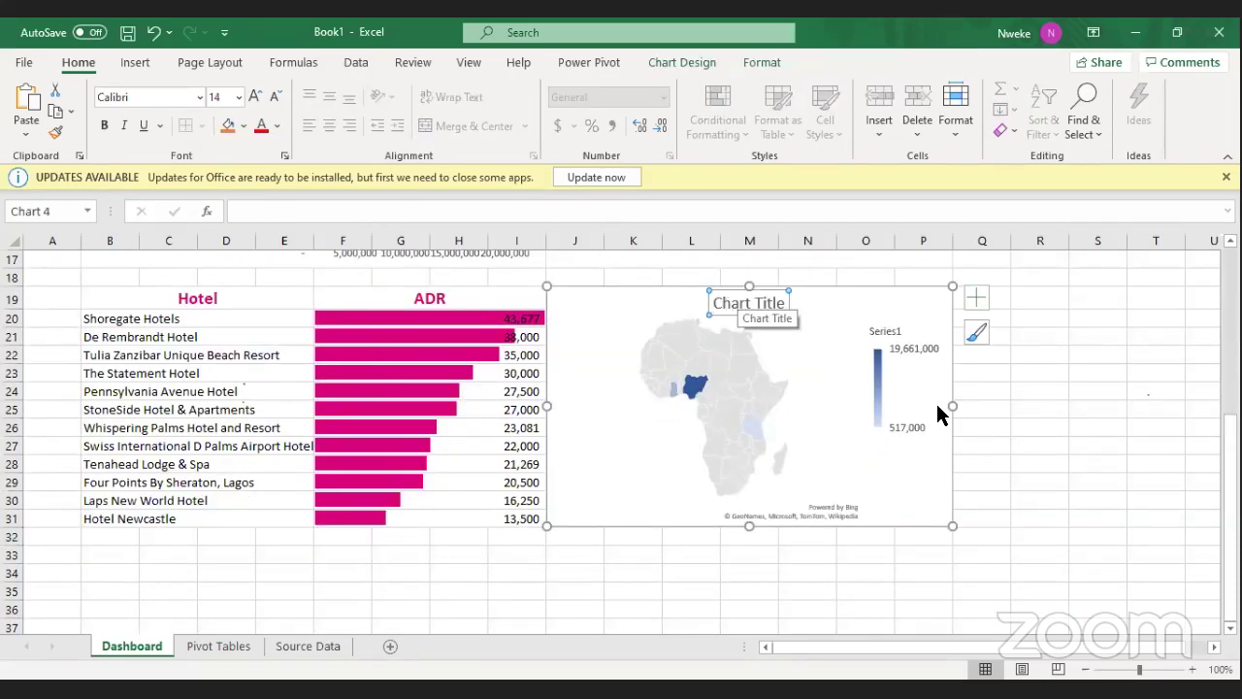
{"action": "scroll", "coordinate": [971, 417], "scroll_direction": "up", "scroll_amount": 3}
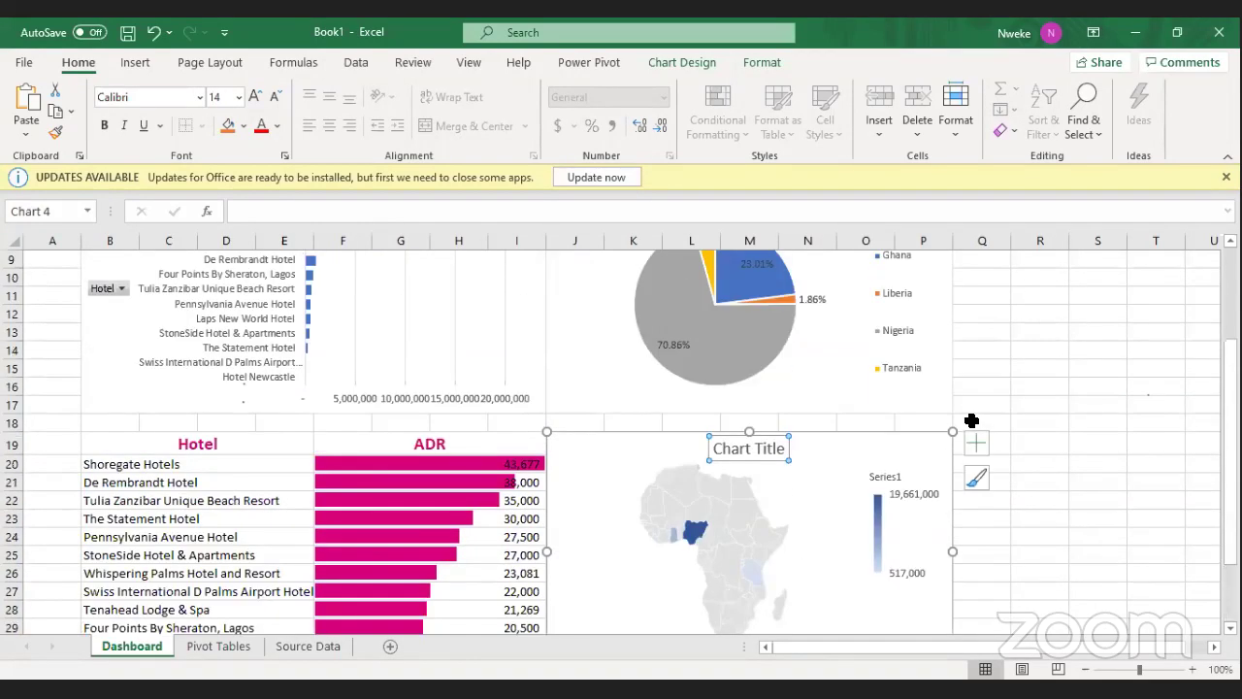
{"action": "scroll", "coordinate": [971, 420], "scroll_direction": "up", "scroll_amount": 2}
{"action": "scroll", "coordinate": [971, 420], "scroll_direction": "down", "scroll_amount": 4}
{"action": "left_click", "coordinate": [723, 376]}
{"action": "triple_click", "coordinate": [721, 377]}
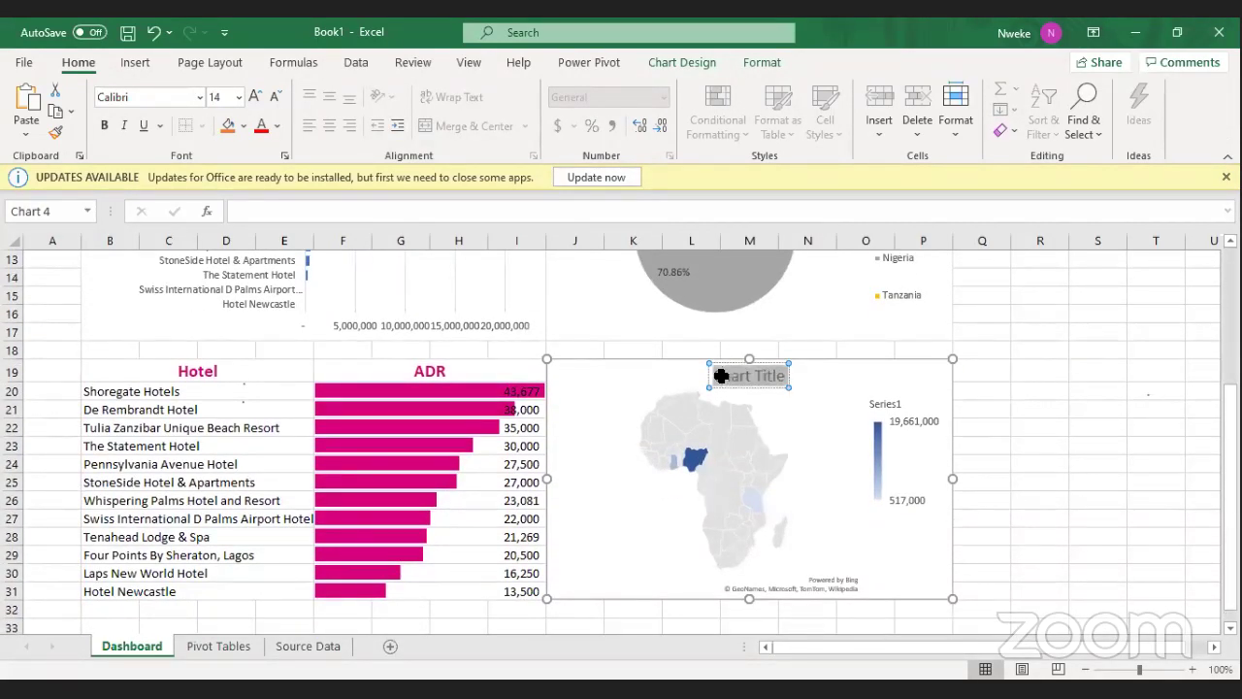
{"action": "type", "text": "Revenue"}
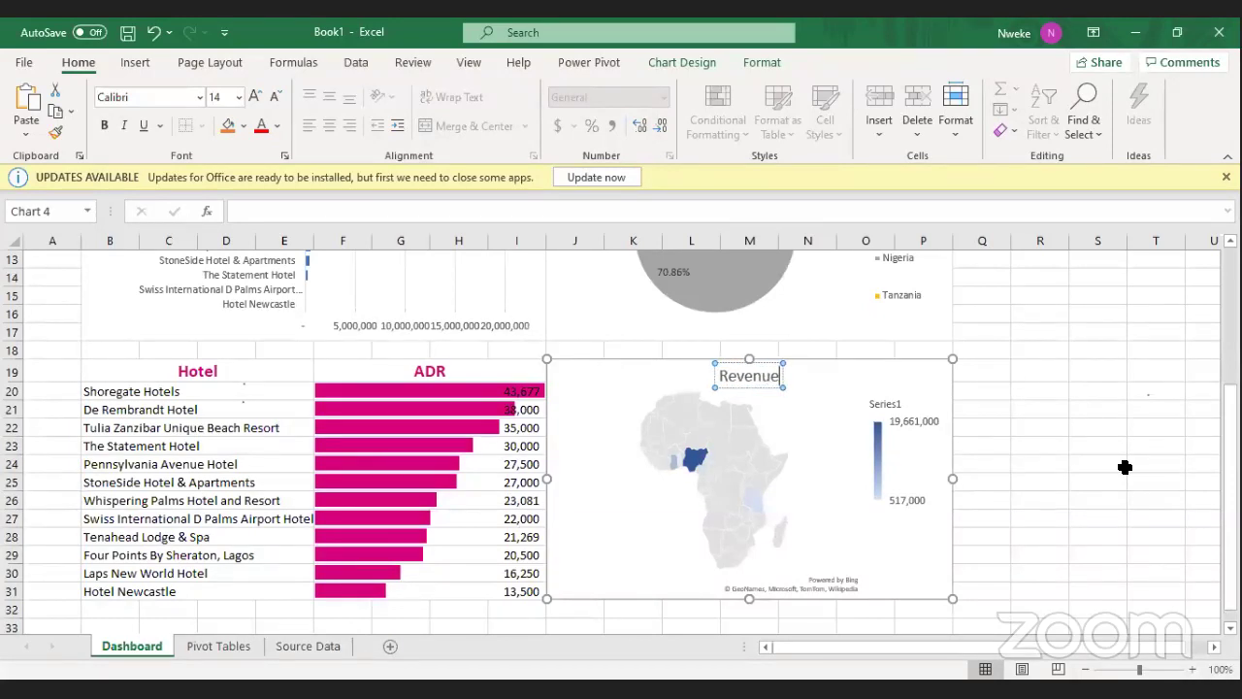
{"action": "type", "text": " By Country"}
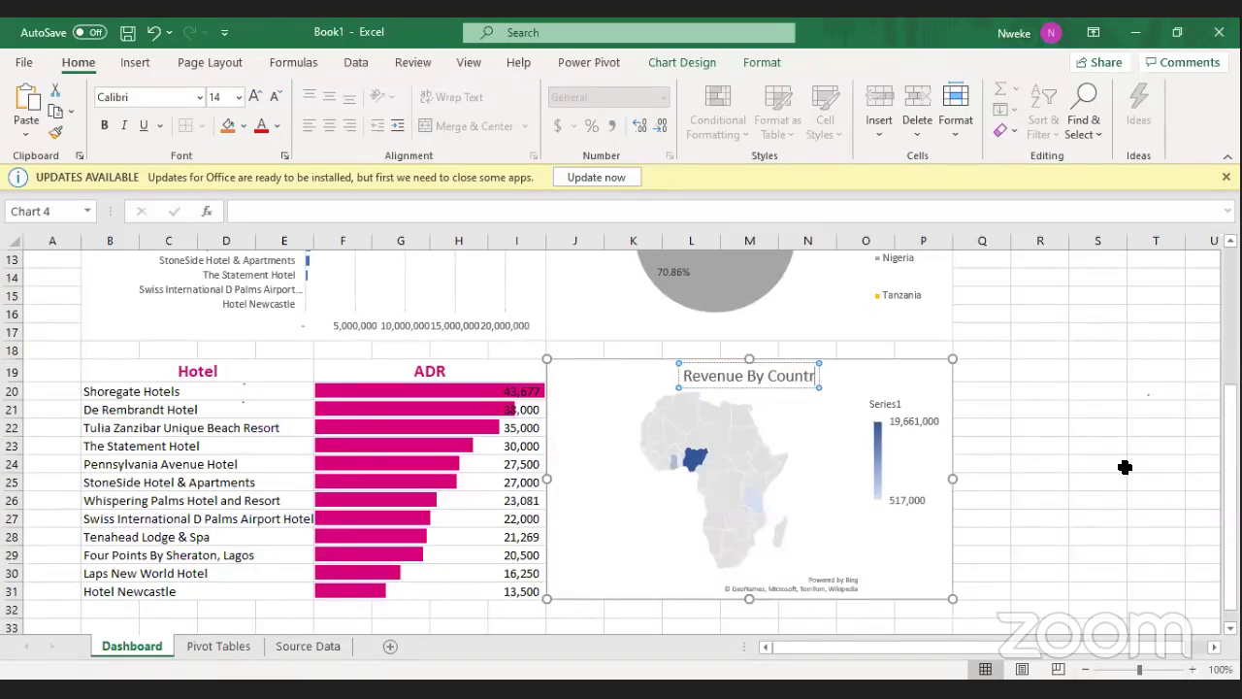
{"action": "left_click", "coordinate": [1059, 410]}
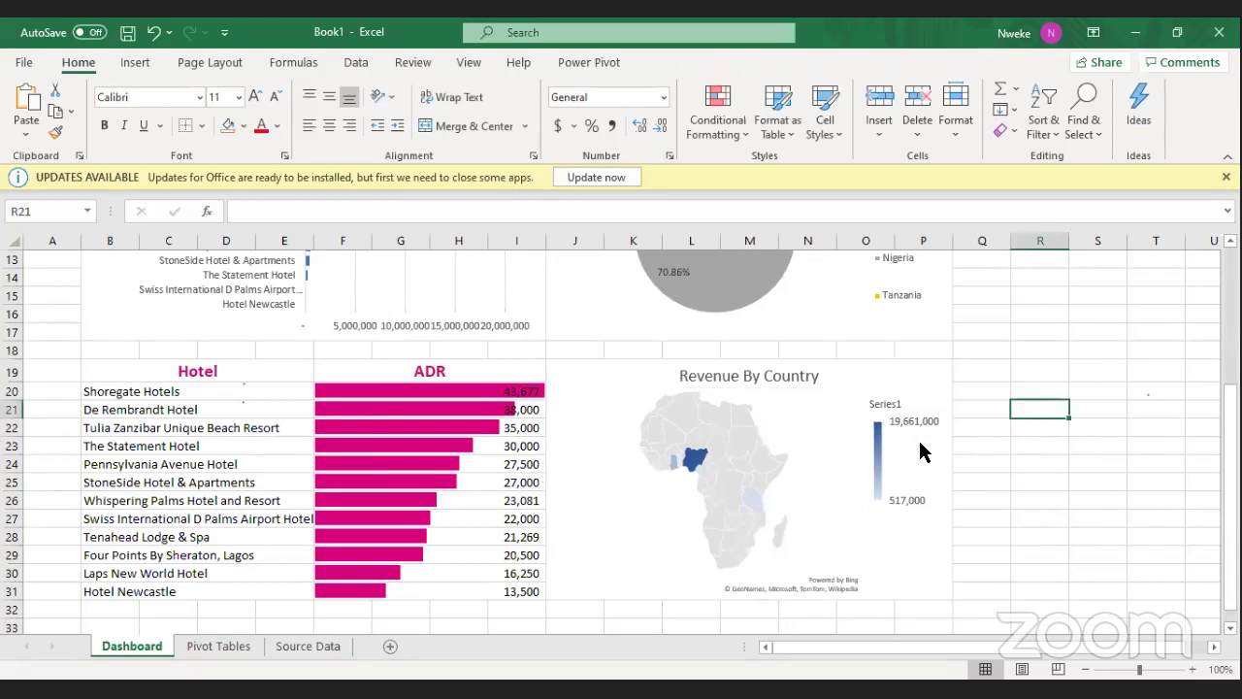
Apply Style 2 to the Revenue By Country map chart and remove its legend.
{"action": "left_click", "coordinate": [882, 419]}
{"action": "left_click", "coordinate": [895, 398]}
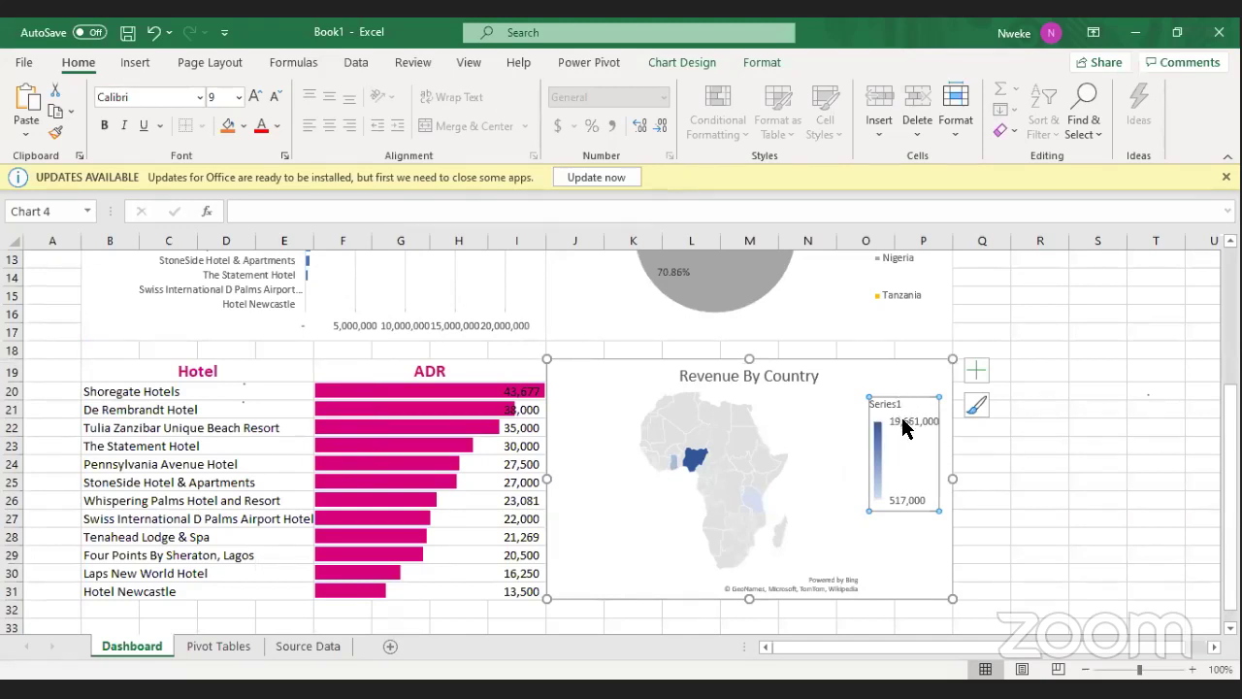
{"action": "left_click", "coordinate": [1019, 413]}
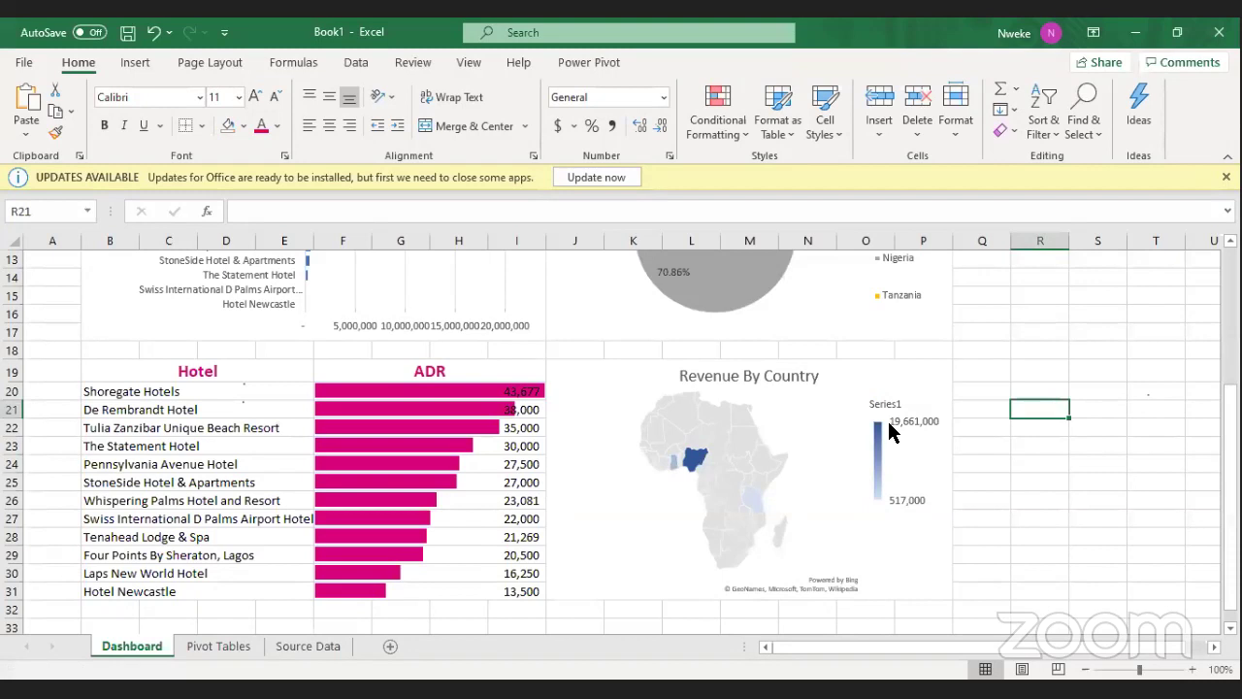
{"action": "left_click", "coordinate": [888, 430]}
{"action": "key", "text": "Delete"}
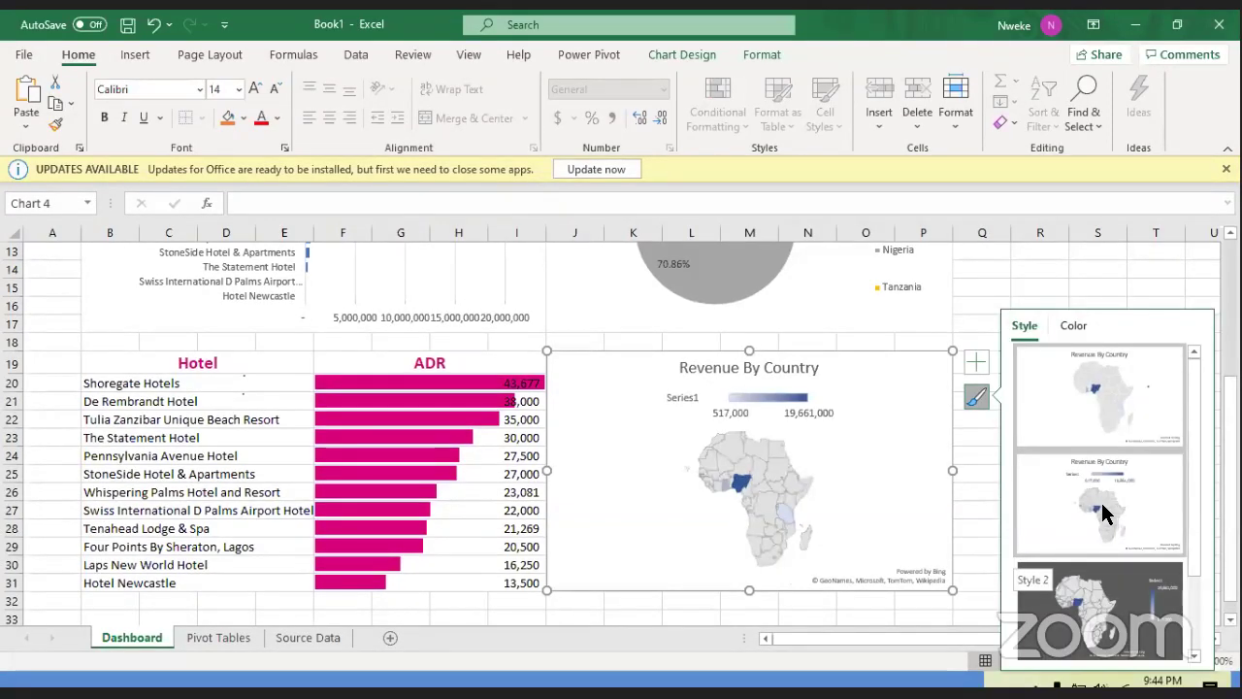
{"action": "left_click", "coordinate": [1102, 515]}
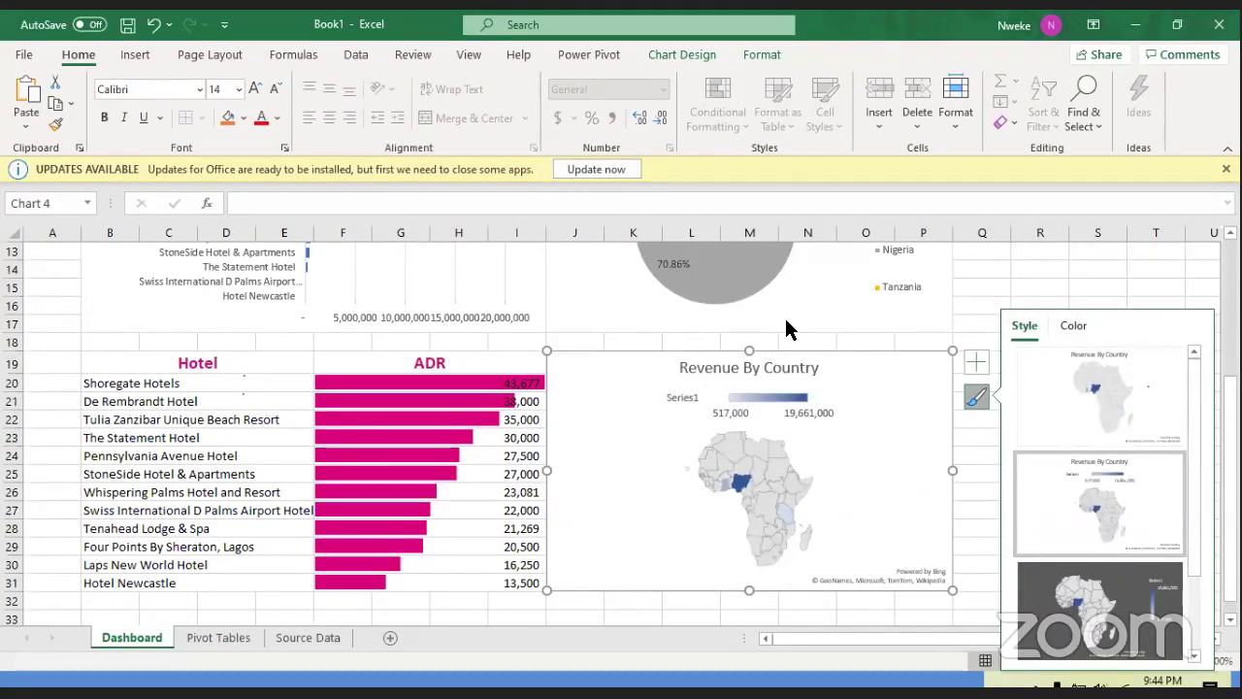
{"action": "scroll", "coordinate": [788, 310], "scroll_direction": "down", "scroll_amount": 1}
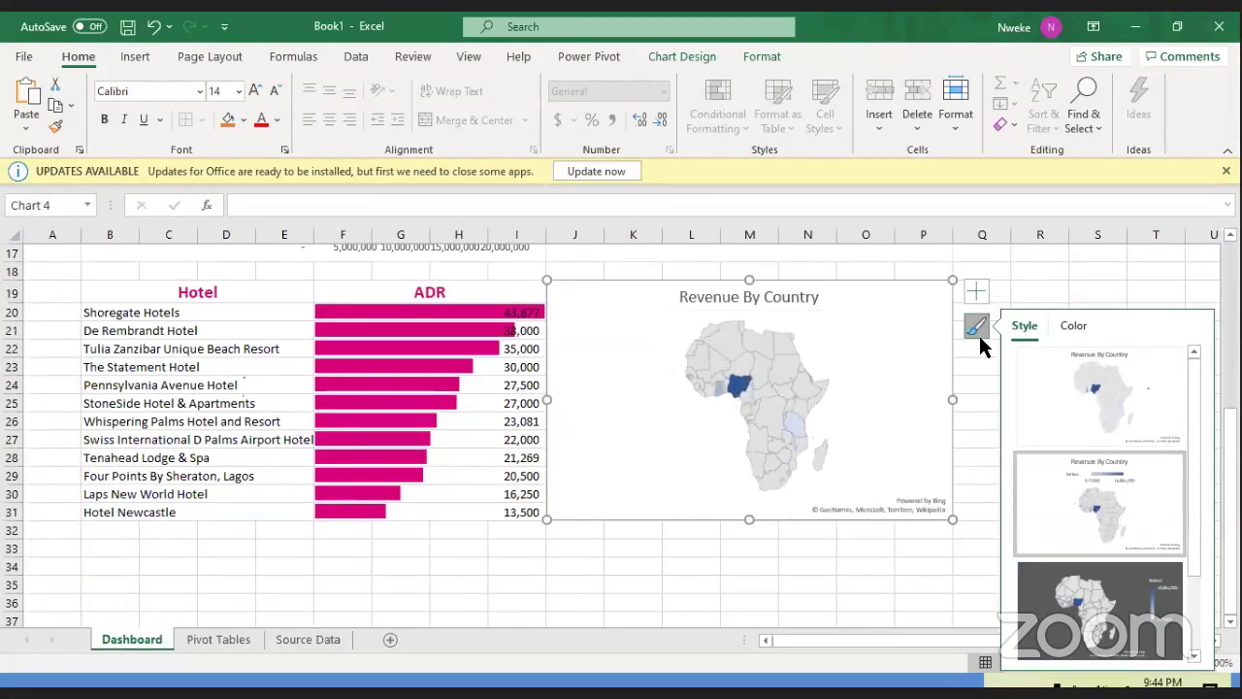
Recolour the Revenue By Country map with the monochromatic gold palette running from dark to light.
{"action": "left_click", "coordinate": [1072, 327]}
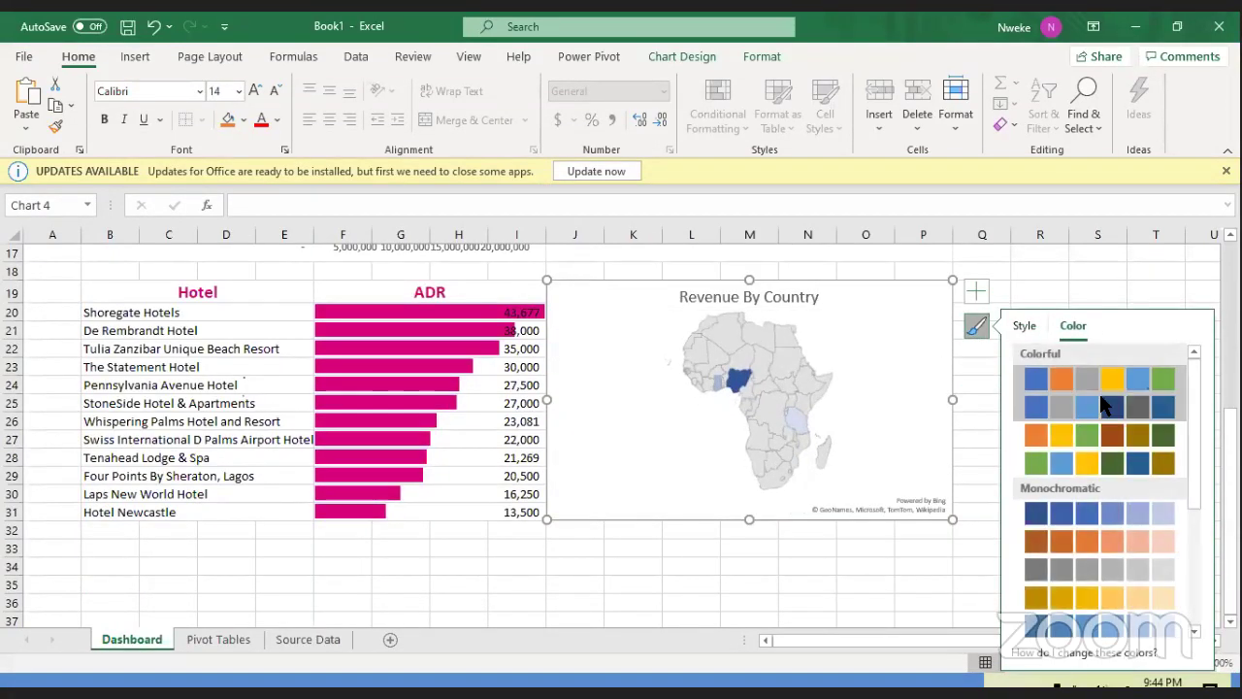
{"action": "left_click", "coordinate": [1080, 439]}
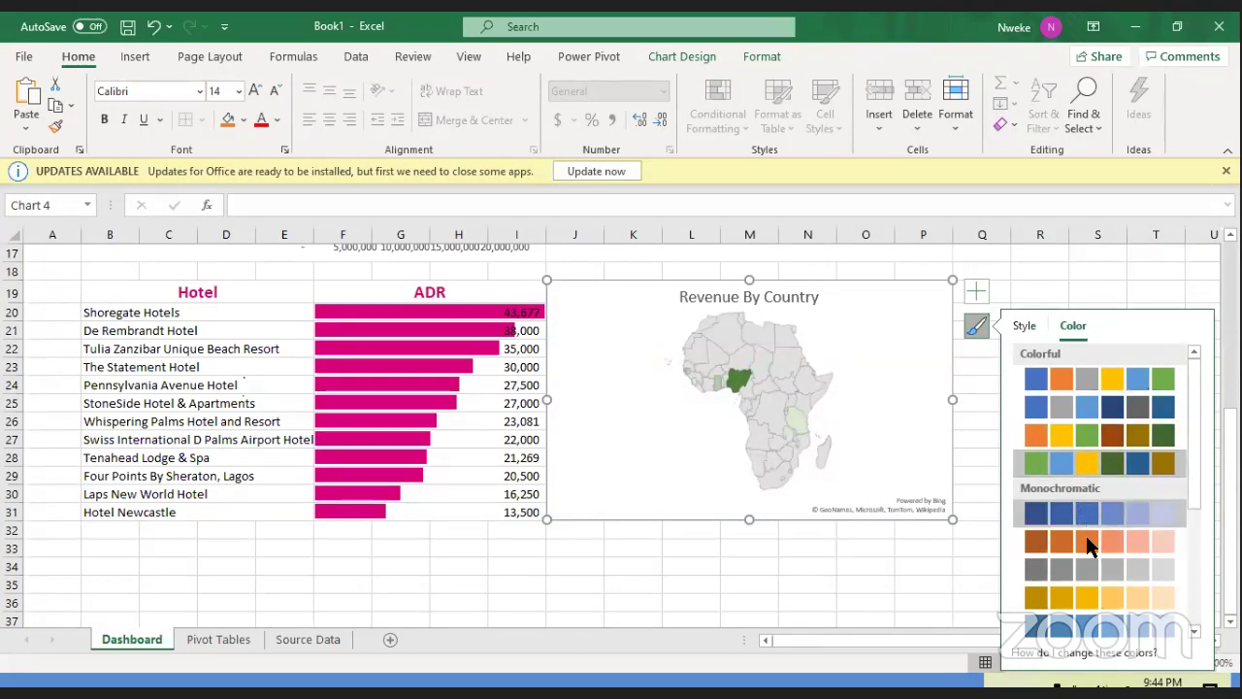
{"action": "left_click", "coordinate": [1074, 599]}
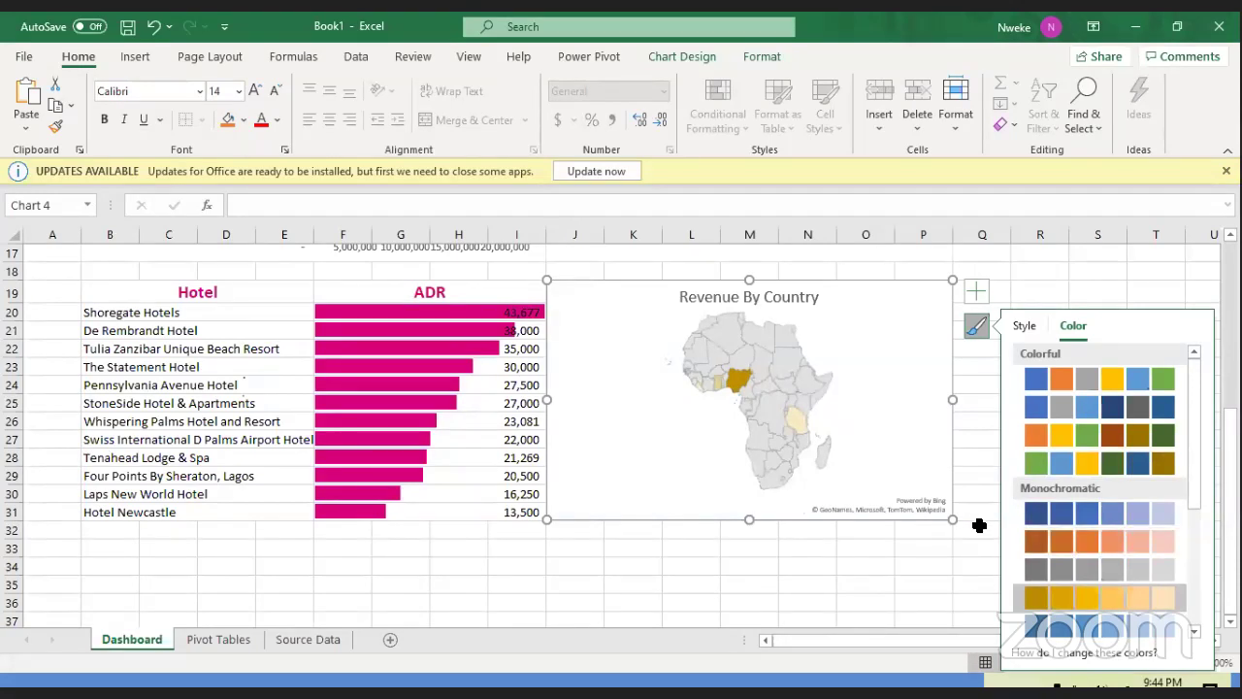
{"action": "scroll", "coordinate": [1101, 546], "scroll_direction": "down", "scroll_amount": 3}
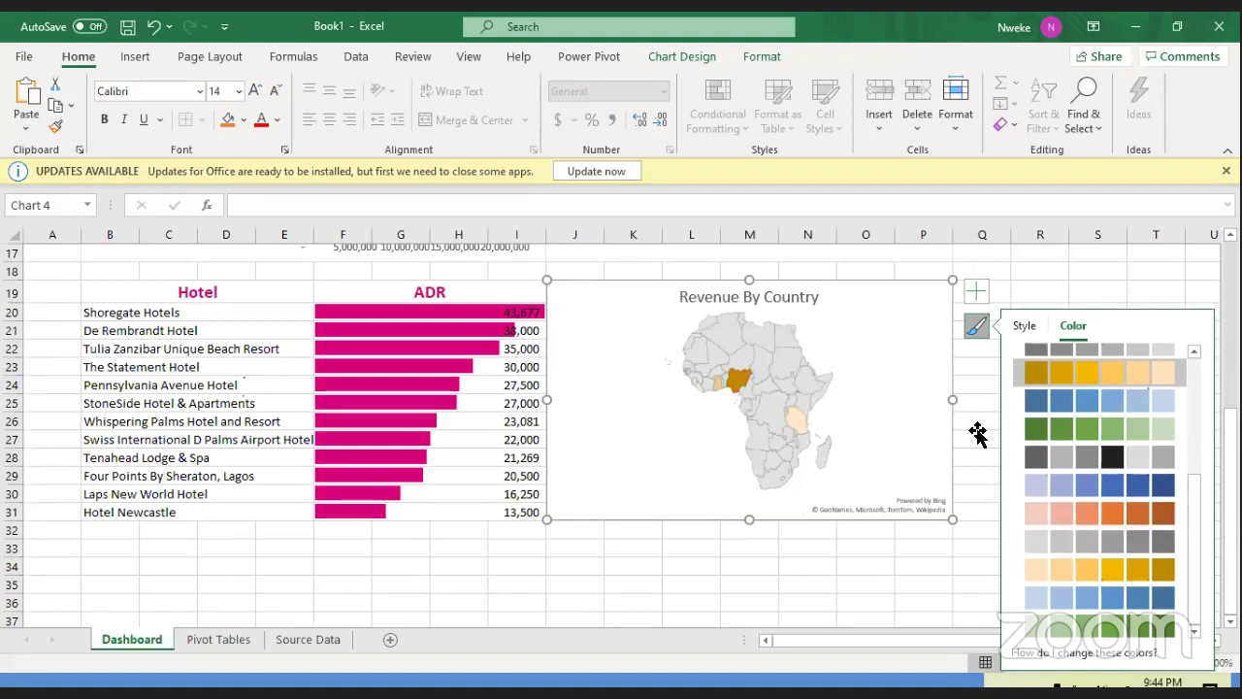
{"action": "left_click", "coordinate": [1083, 425]}
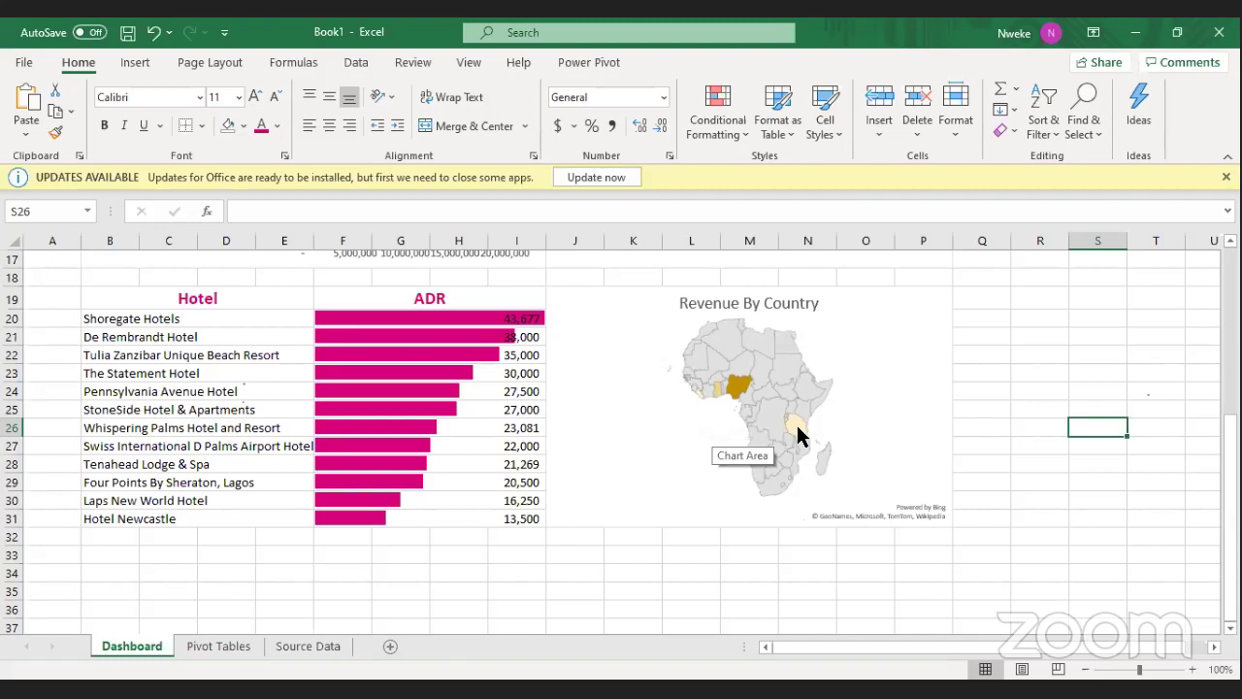
{"action": "mouse_move", "coordinate": [797, 435]}
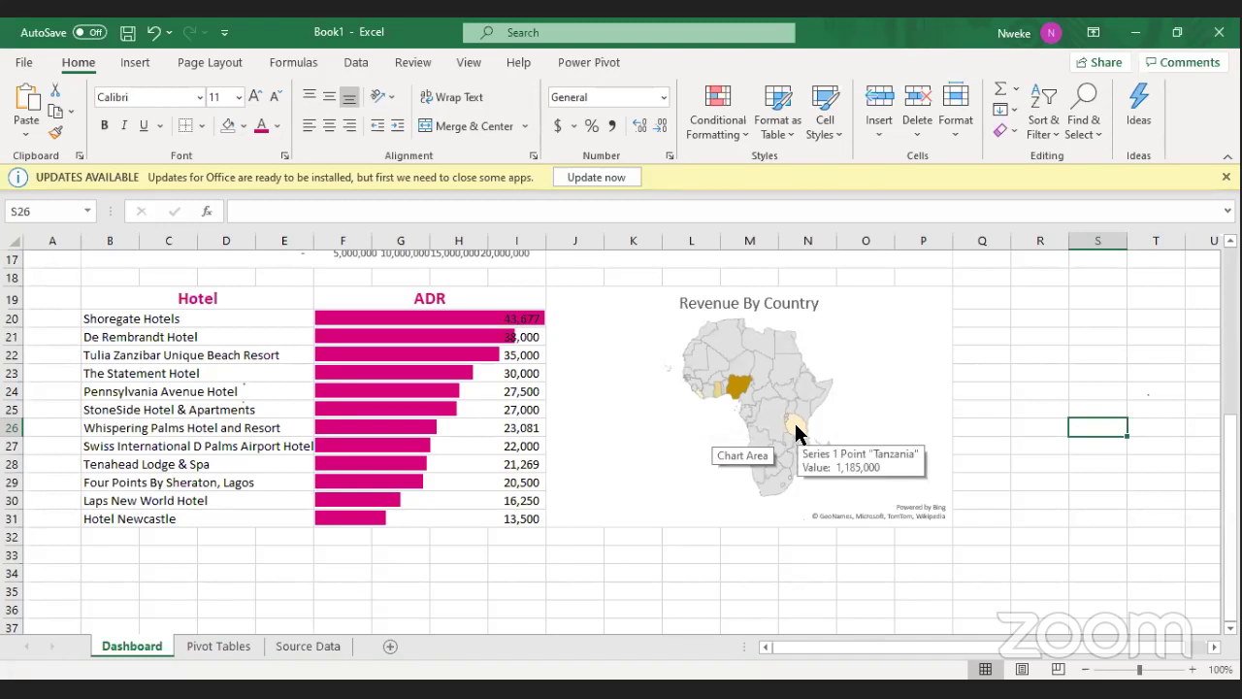
{"action": "left_click", "coordinate": [1007, 391]}
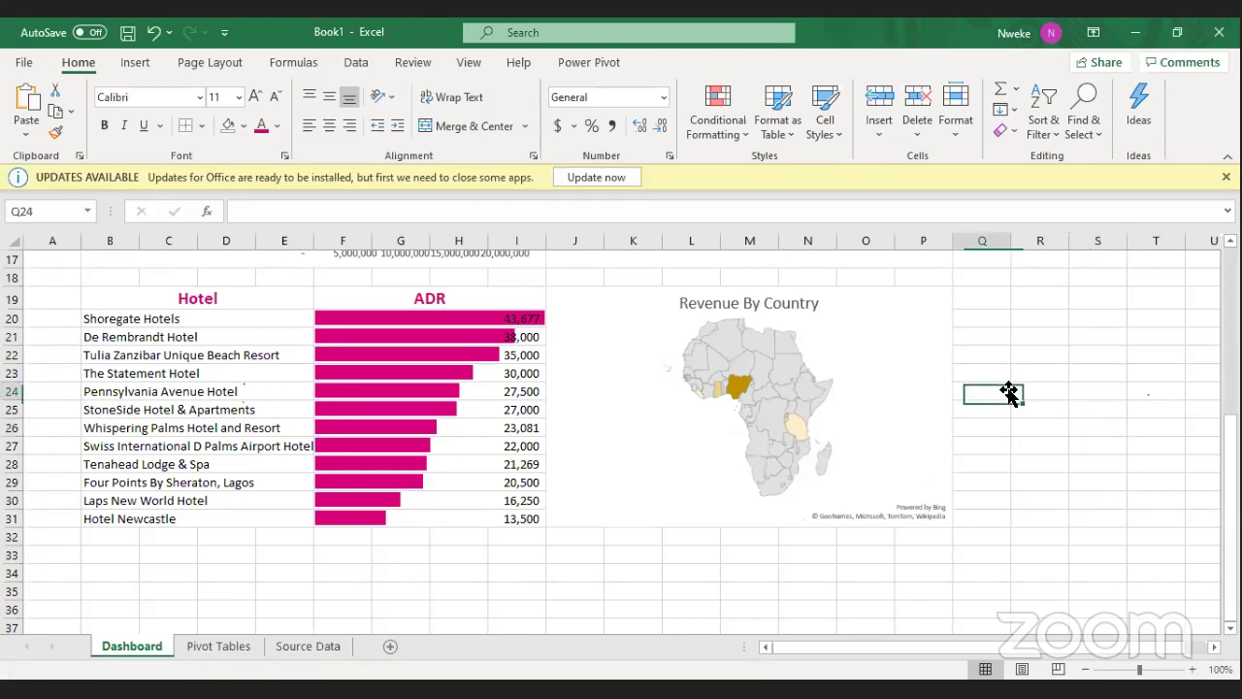
Merge and center cells B1:P1 above the dashboard charts and extend the same merge to row 2.
{"action": "scroll", "coordinate": [1006, 414], "scroll_direction": "down", "scroll_amount": 4}
{"action": "scroll", "coordinate": [1007, 427], "scroll_direction": "up", "scroll_amount": 8}
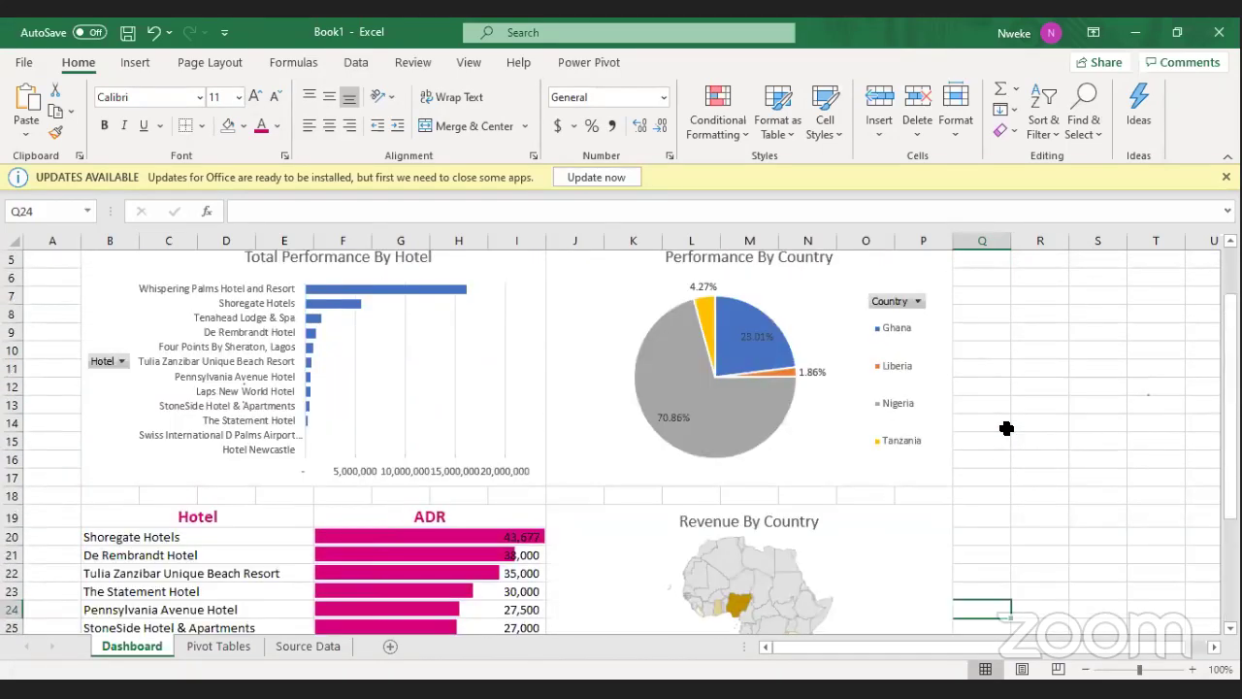
{"action": "scroll", "coordinate": [1007, 428], "scroll_direction": "up", "scroll_amount": 2}
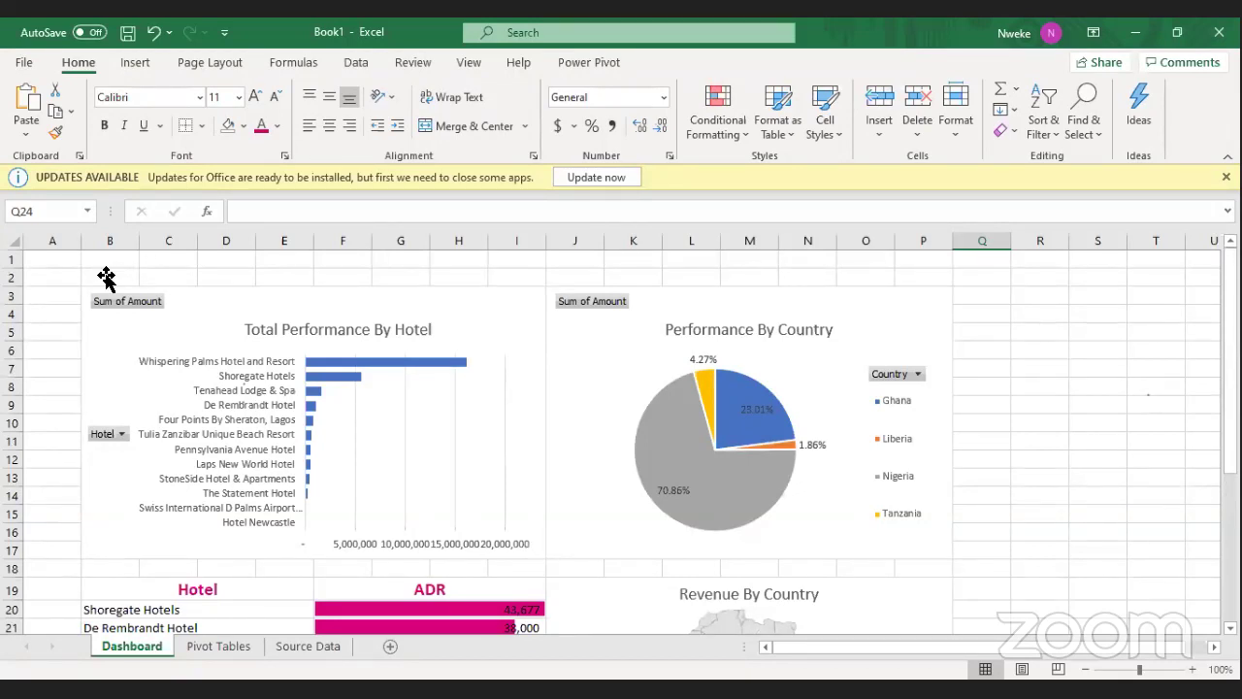
{"action": "left_click_drag", "start_coordinate": [112, 261], "coordinate": [934, 280]}
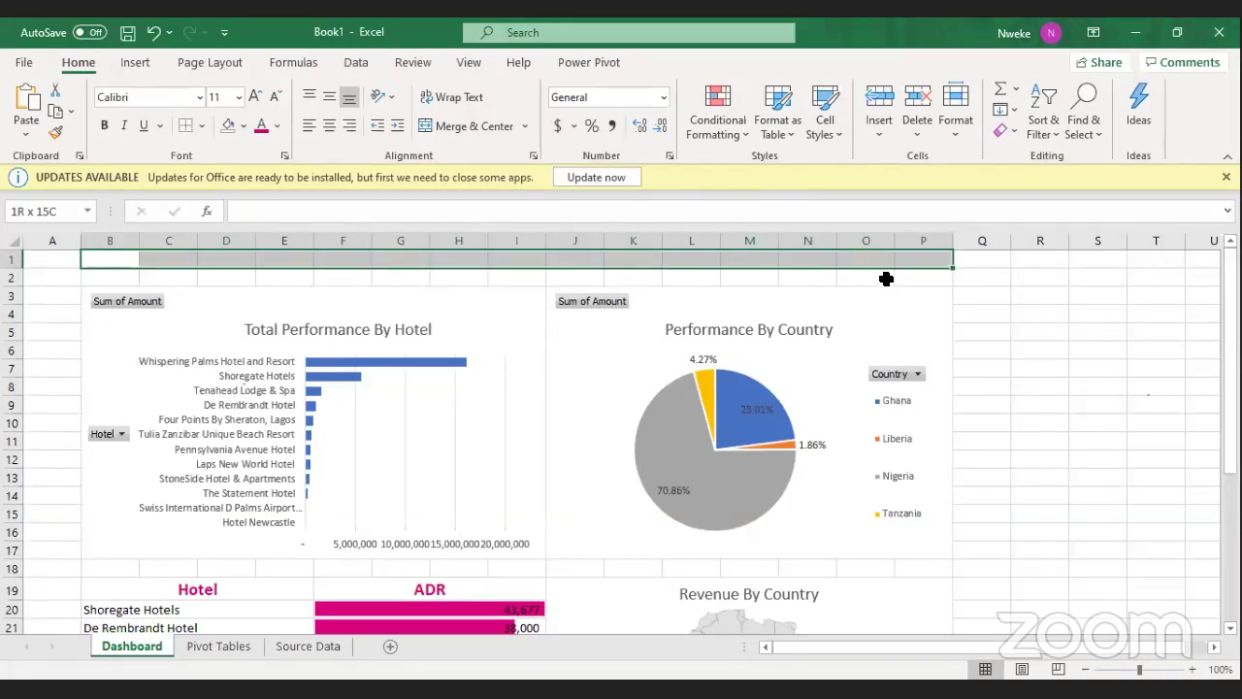
{"action": "left_click", "coordinate": [468, 126]}
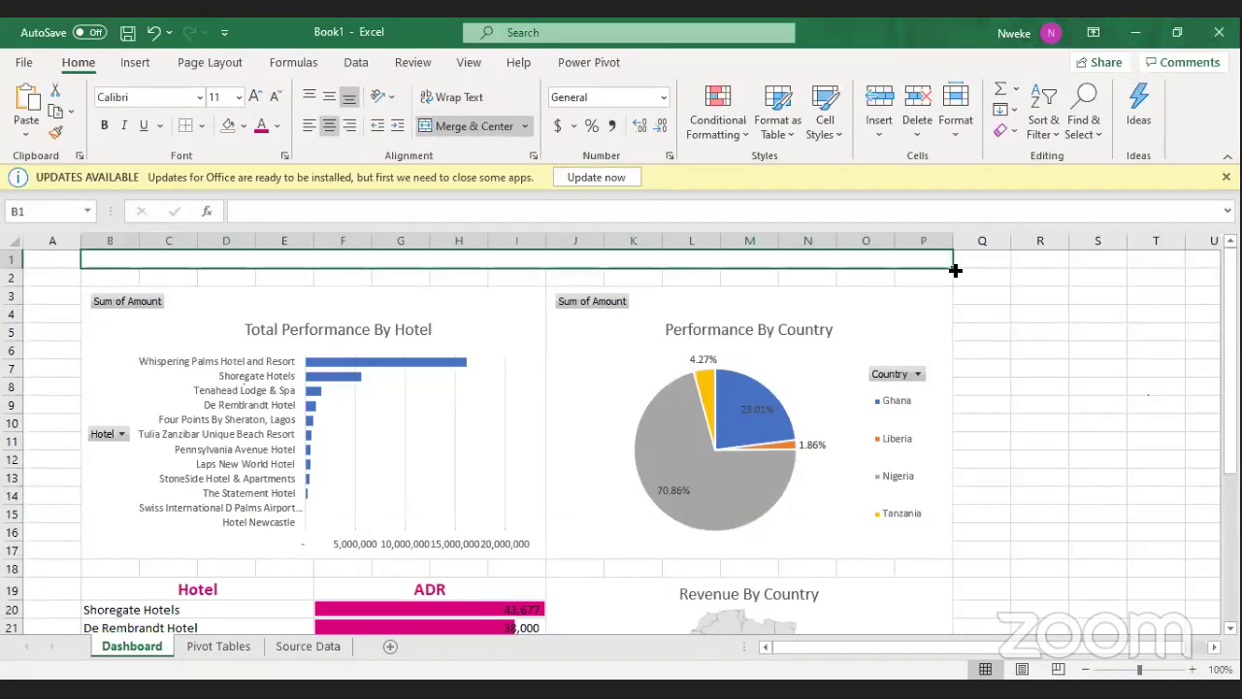
{"action": "left_click_drag", "start_coordinate": [952, 278], "coordinate": [1026, 302]}
{"action": "left_click", "coordinate": [1030, 312]}
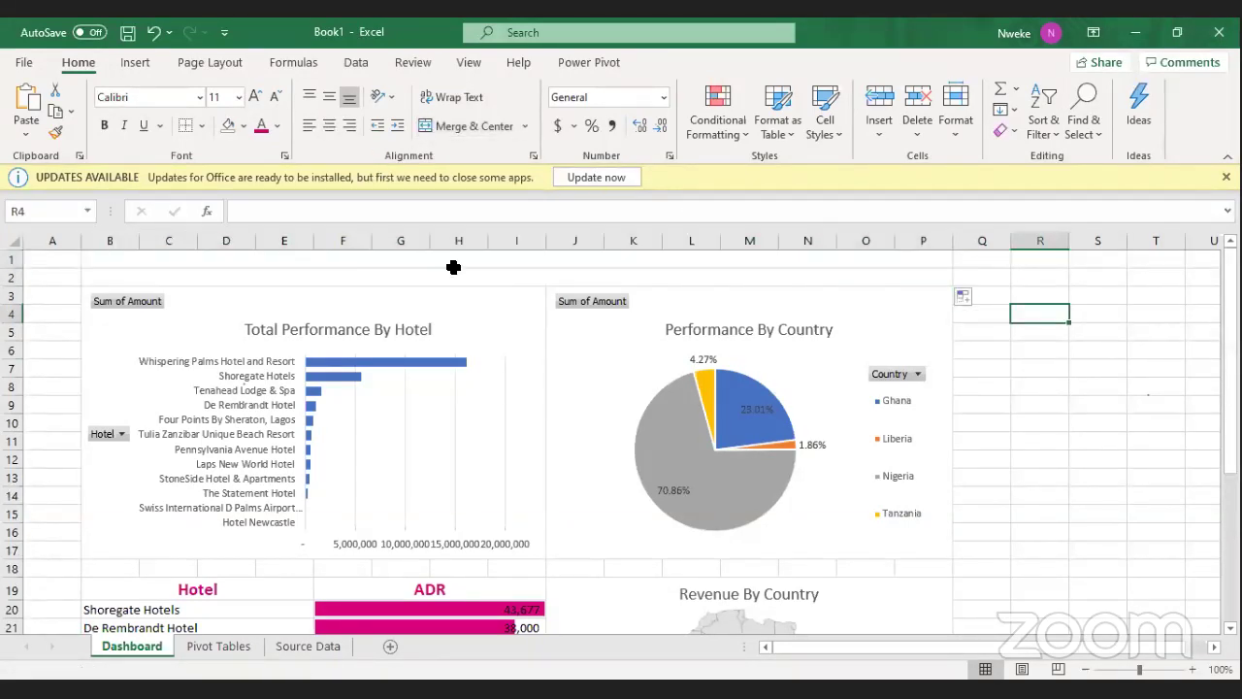
Enter the title "hotel Performance Report For Africa" in the merged row 2 cell above the charts.
{"action": "left_click", "coordinate": [456, 263]}
{"action": "left_click", "coordinate": [541, 284]}
{"action": "left_click", "coordinate": [541, 272]}
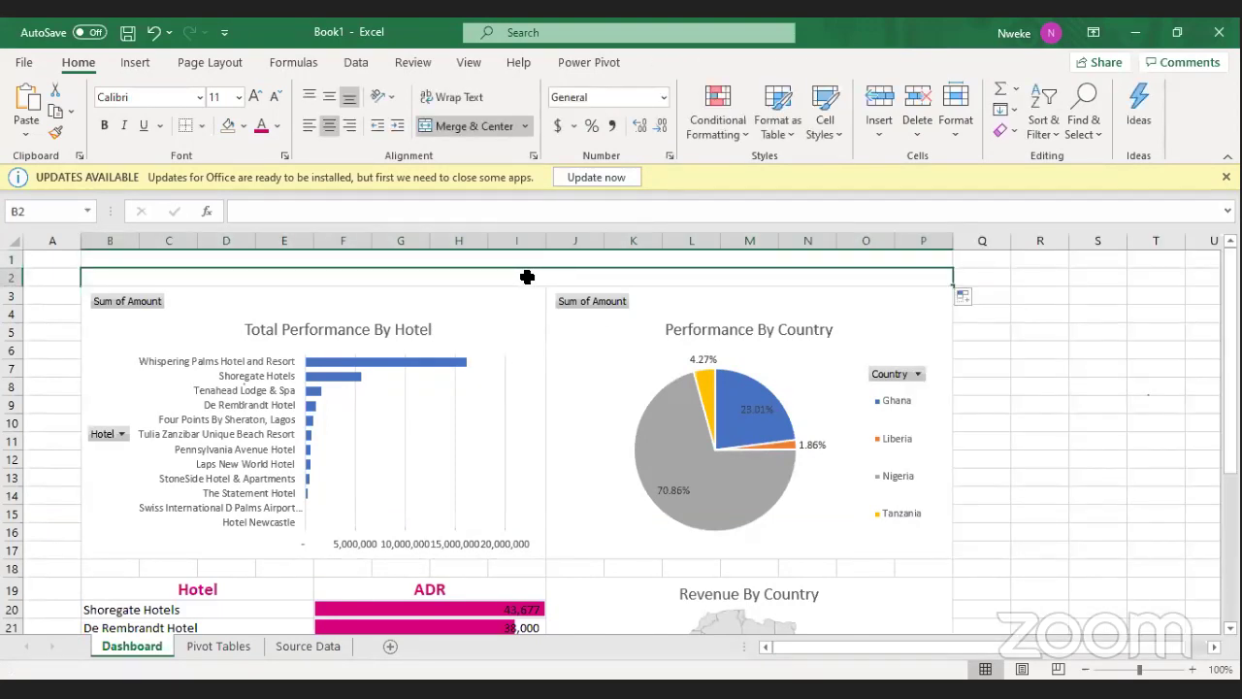
{"action": "type", "text": "Report"}
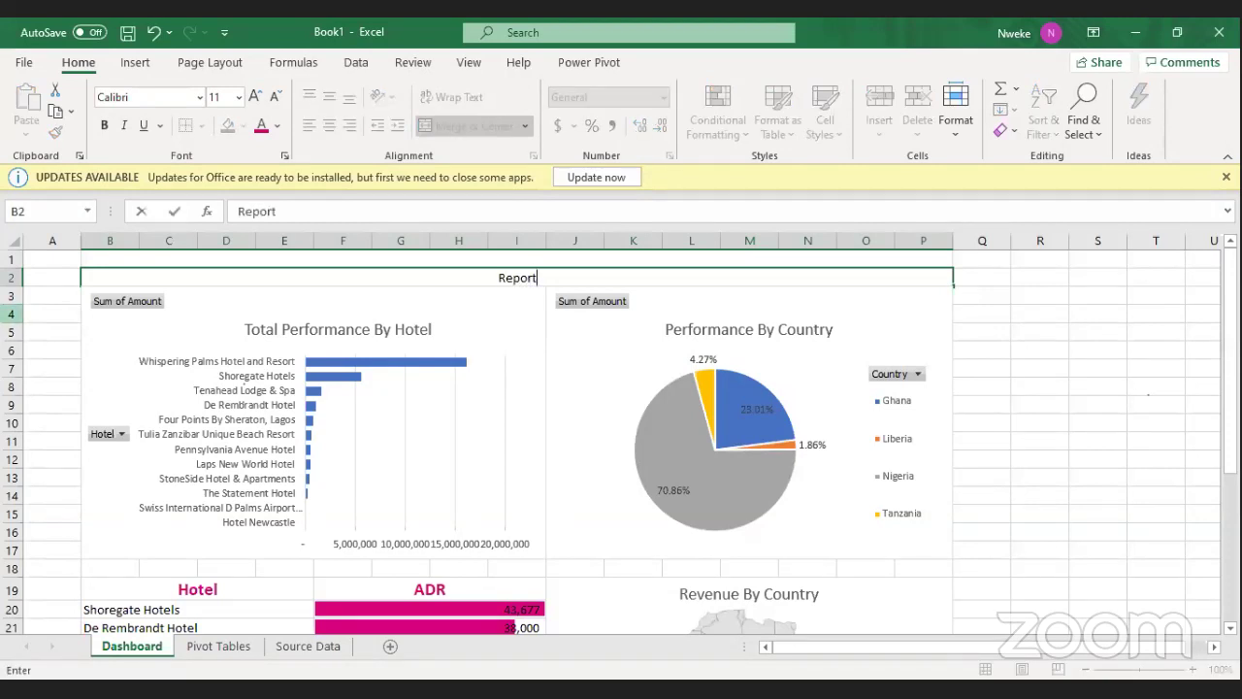
{"action": "type", "text": " fo"}
{"action": "key", "text": "BackSpace"}
{"action": "key", "text": "BackSpace"}
{"action": "key", "text": "BackSpace"}
{"action": "key", "text": "BackSpace"}
{"action": "key", "text": "BackSpace"}
{"action": "key", "text": "BackSpace"}
{"action": "key", "text": "BackSpace"}
{"action": "key", "text": "BackSpace"}
{"action": "key", "text": "BackSpace"}
{"action": "type", "text": "hotel Performance "}
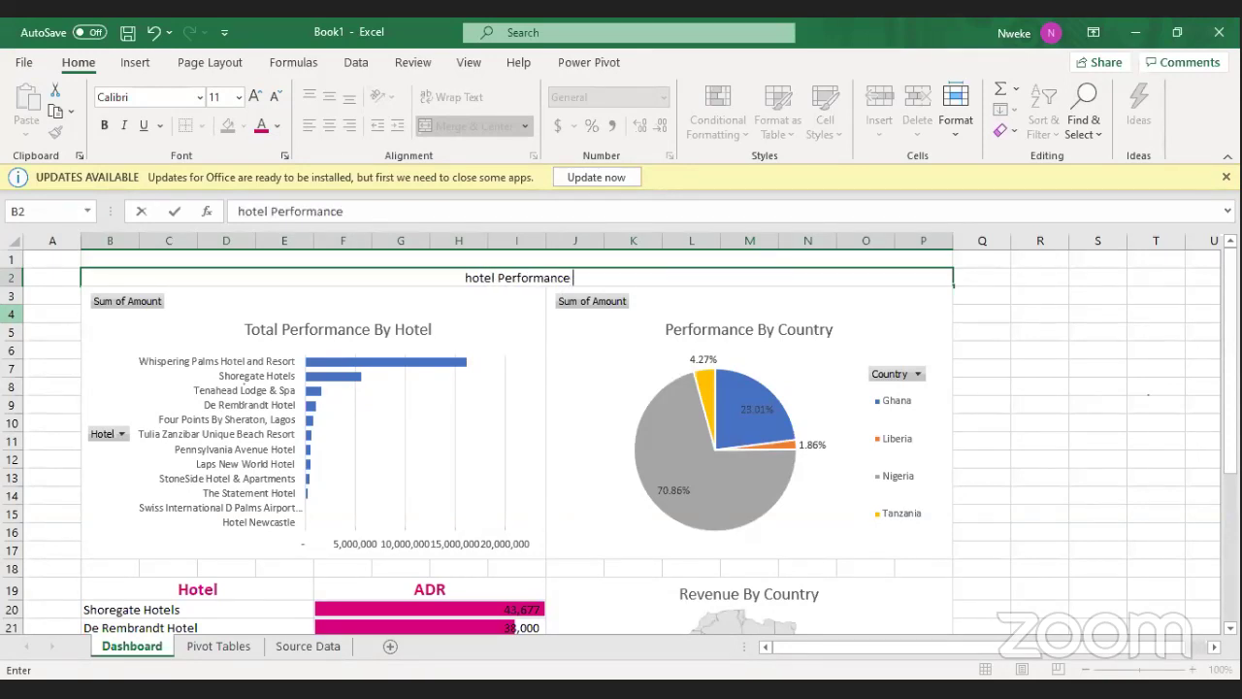
{"action": "type", "text": "Re"}
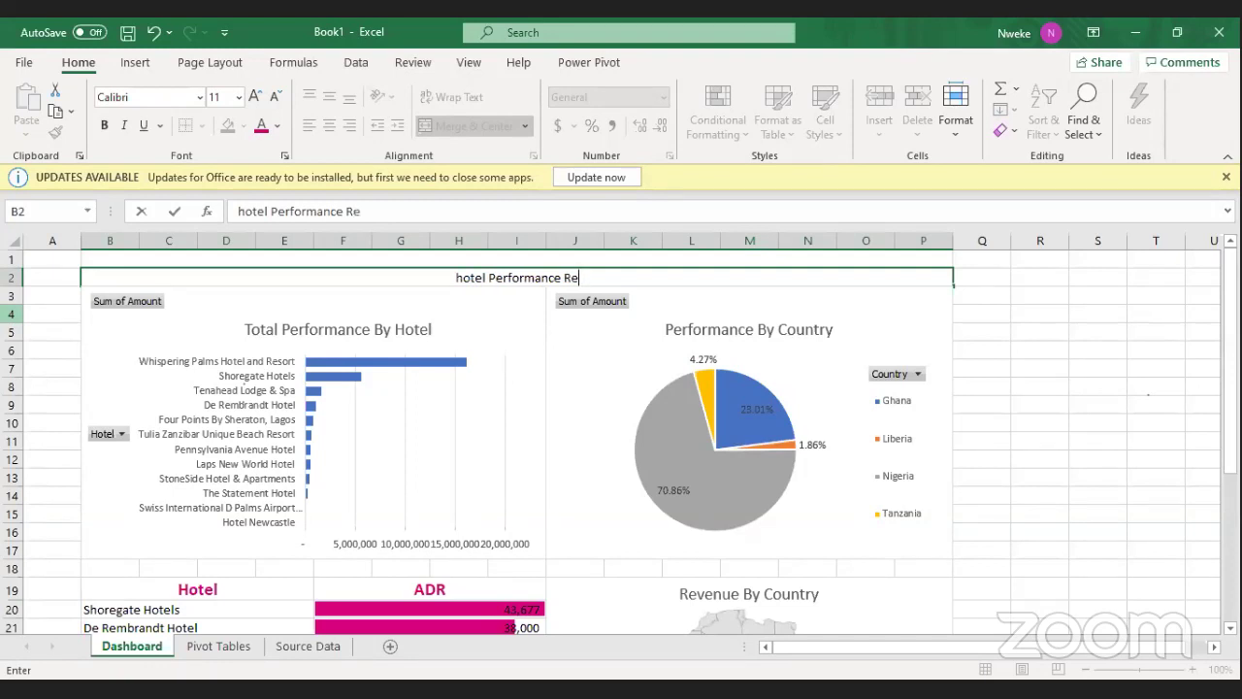
{"action": "type", "text": "port For"}
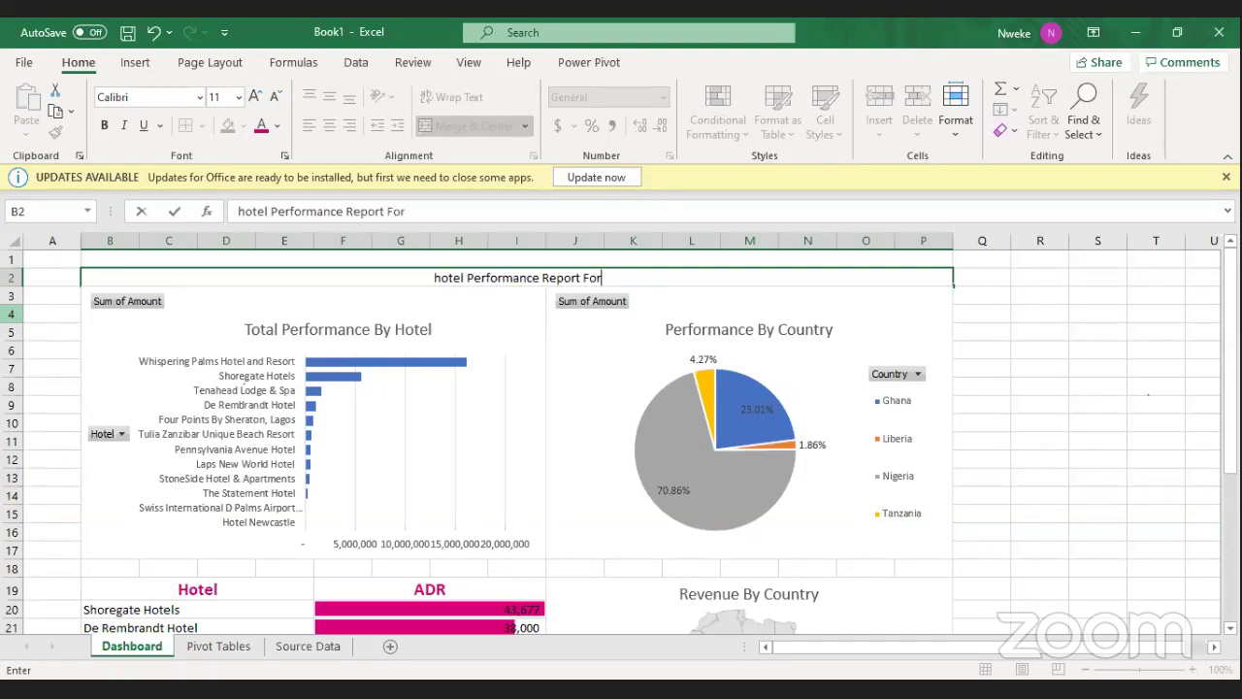
{"action": "type", "text": " Africs"}
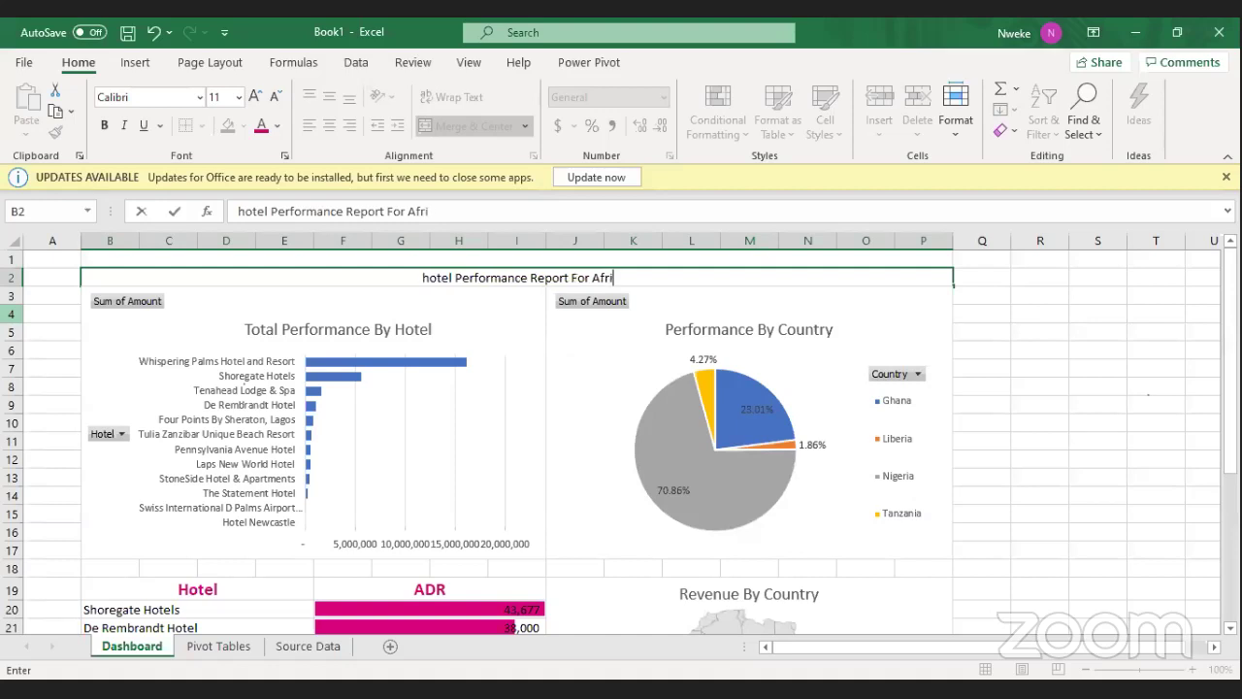
{"action": "key", "text": "BackSpace"}
{"action": "type", "text": "a"}
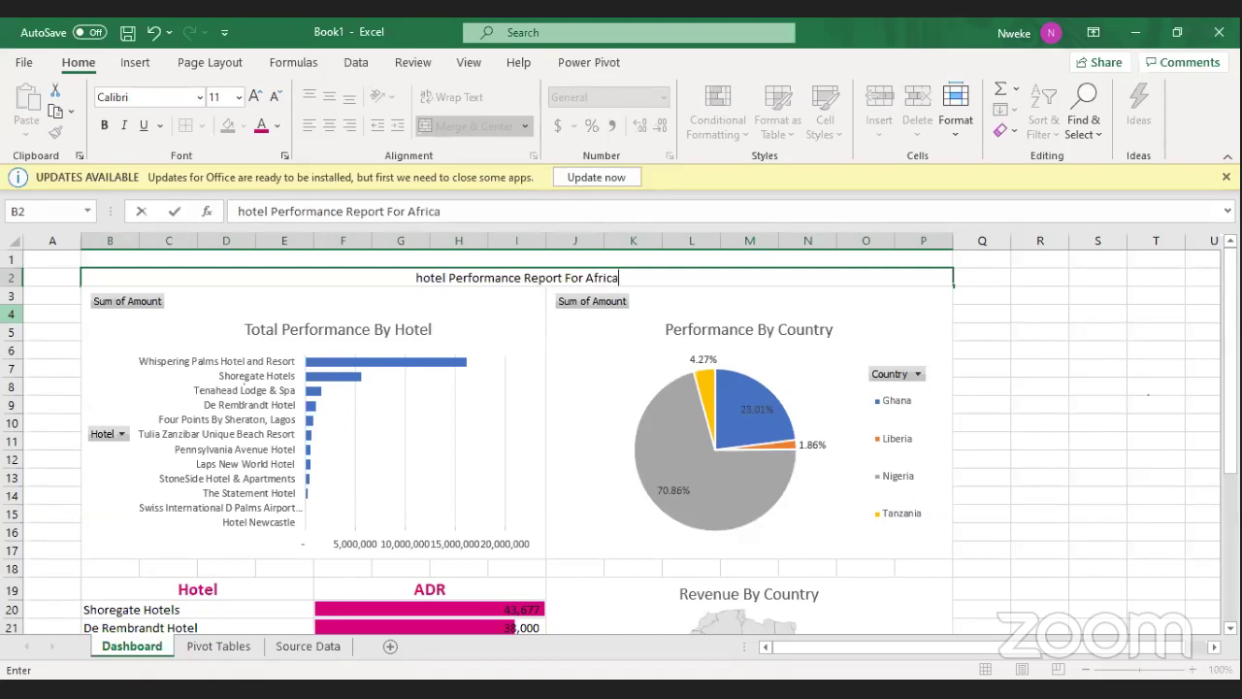
{"action": "key", "text": "ctrl+Return"}
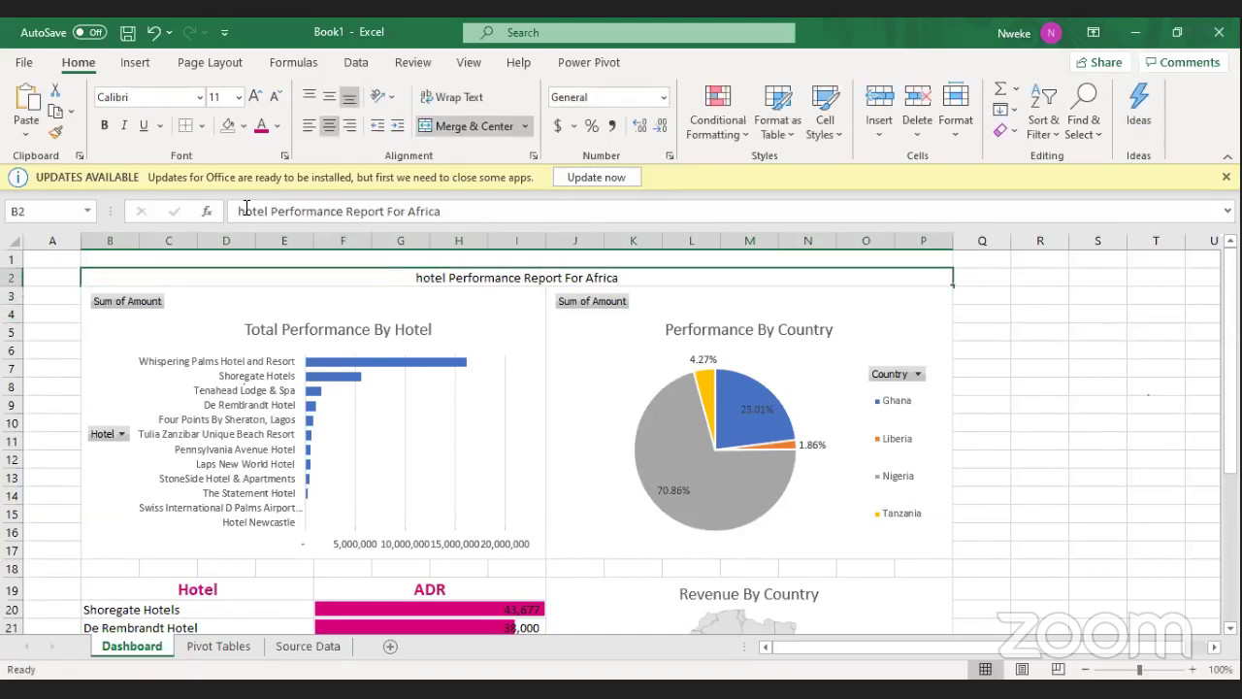
Capitalise the first word of the report title so it reads "Hotel Performance Report For Africa".
{"action": "left_click", "coordinate": [247, 211]}
{"action": "key", "text": "BackSpace"}
{"action": "type", "text": "H"}
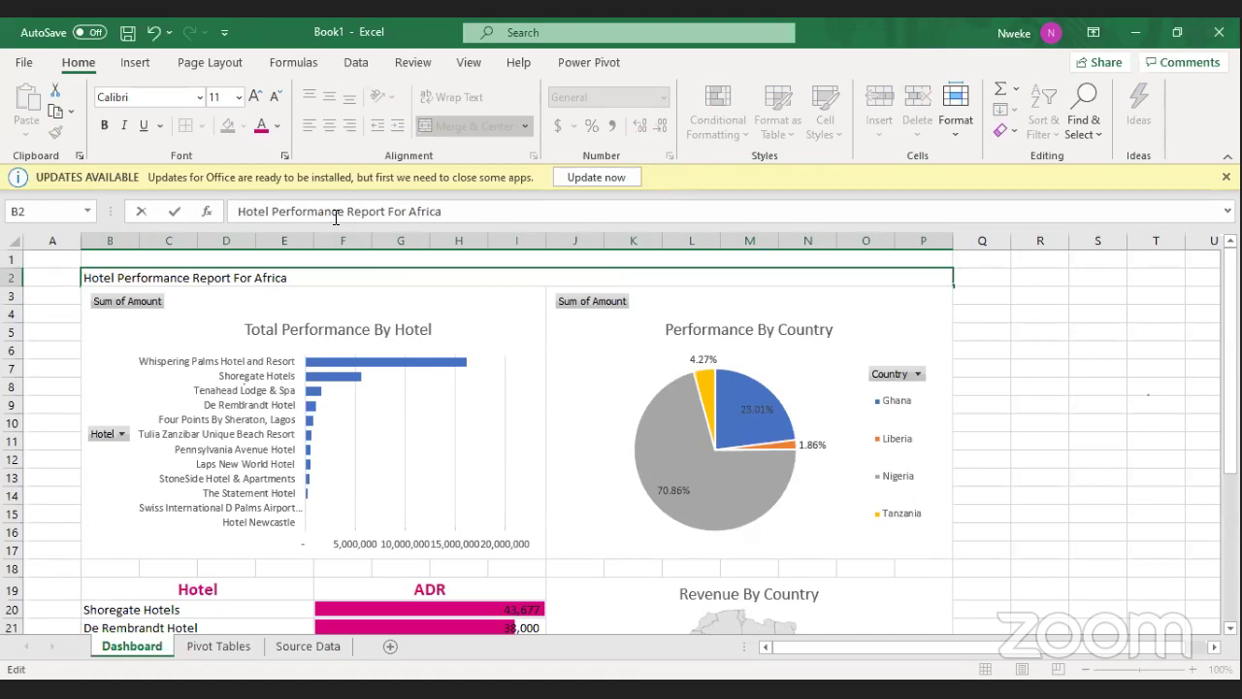
{"action": "left_click", "coordinate": [36, 314]}
Increase the report title's font size to 14 and insert a blank row between the title and the charts.
{"action": "left_click", "coordinate": [520, 276]}
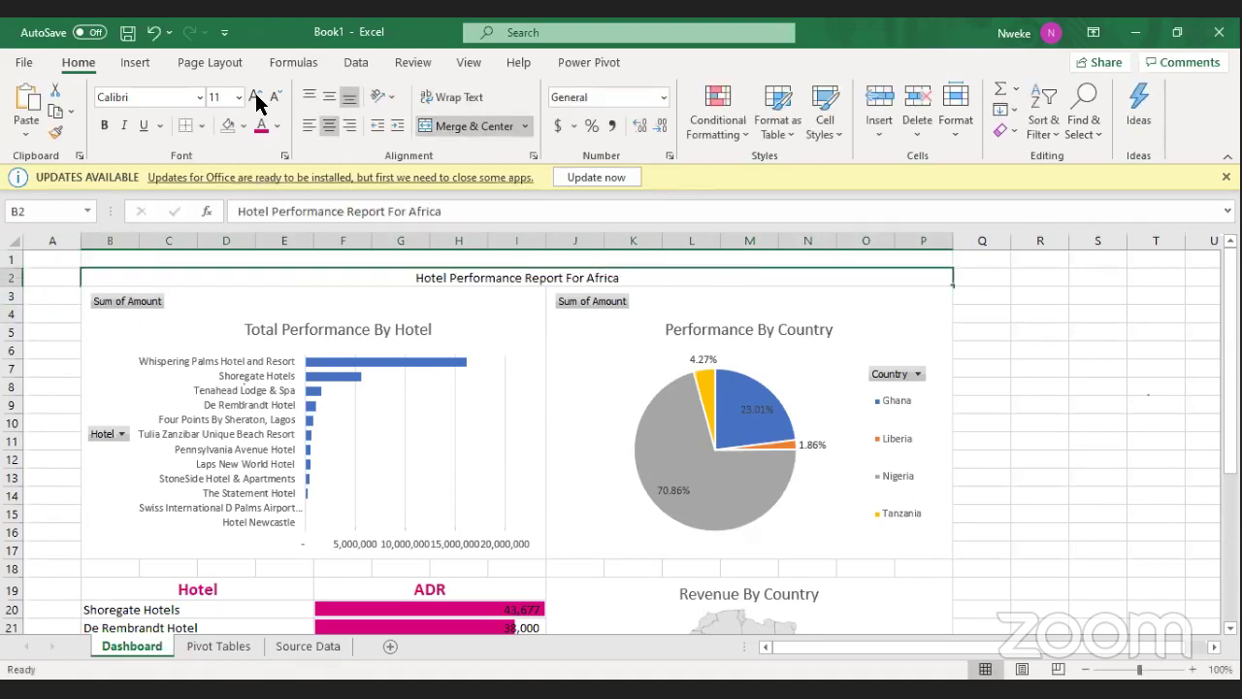
{"action": "left_click", "coordinate": [255, 96]}
{"action": "left_click", "coordinate": [255, 96]}
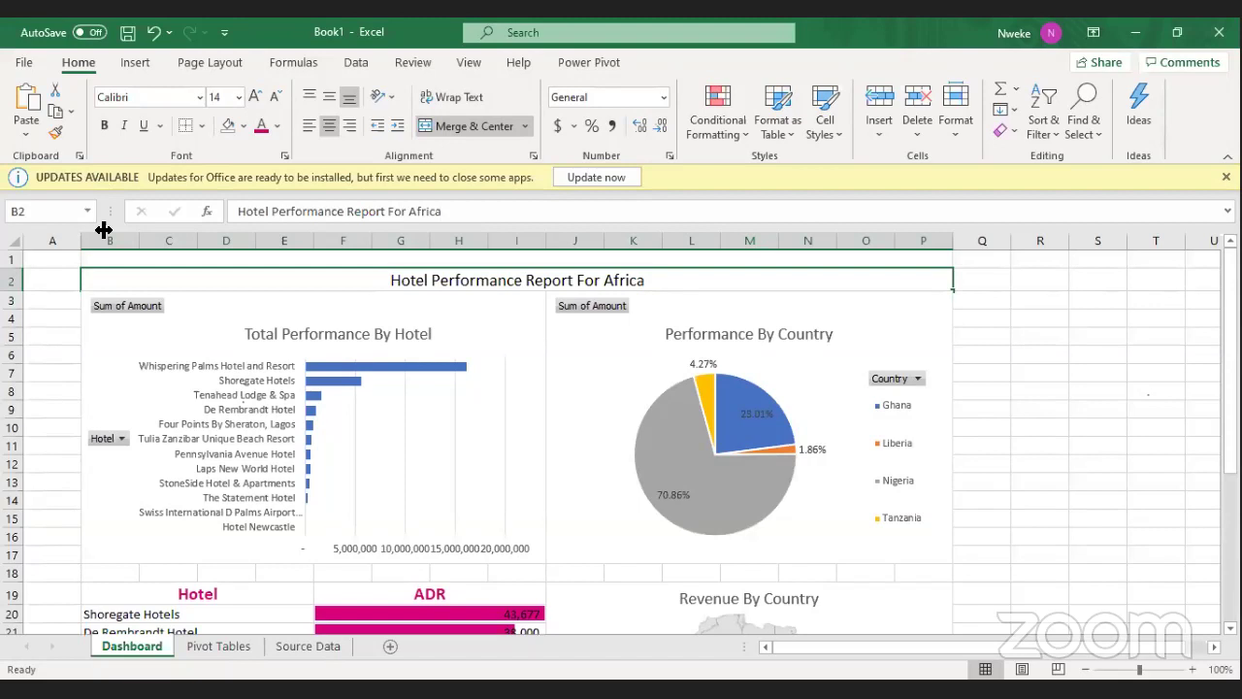
{"action": "left_click", "coordinate": [12, 300]}
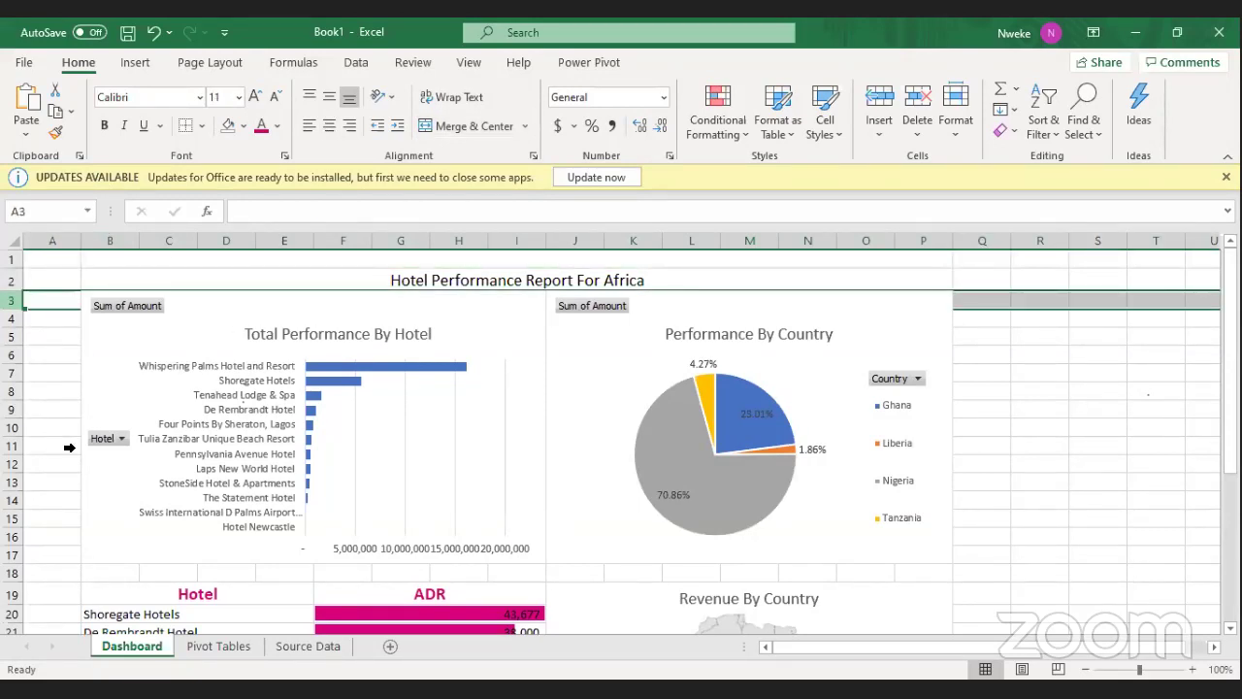
{"action": "key", "text": "ctrl+shift+plus"}
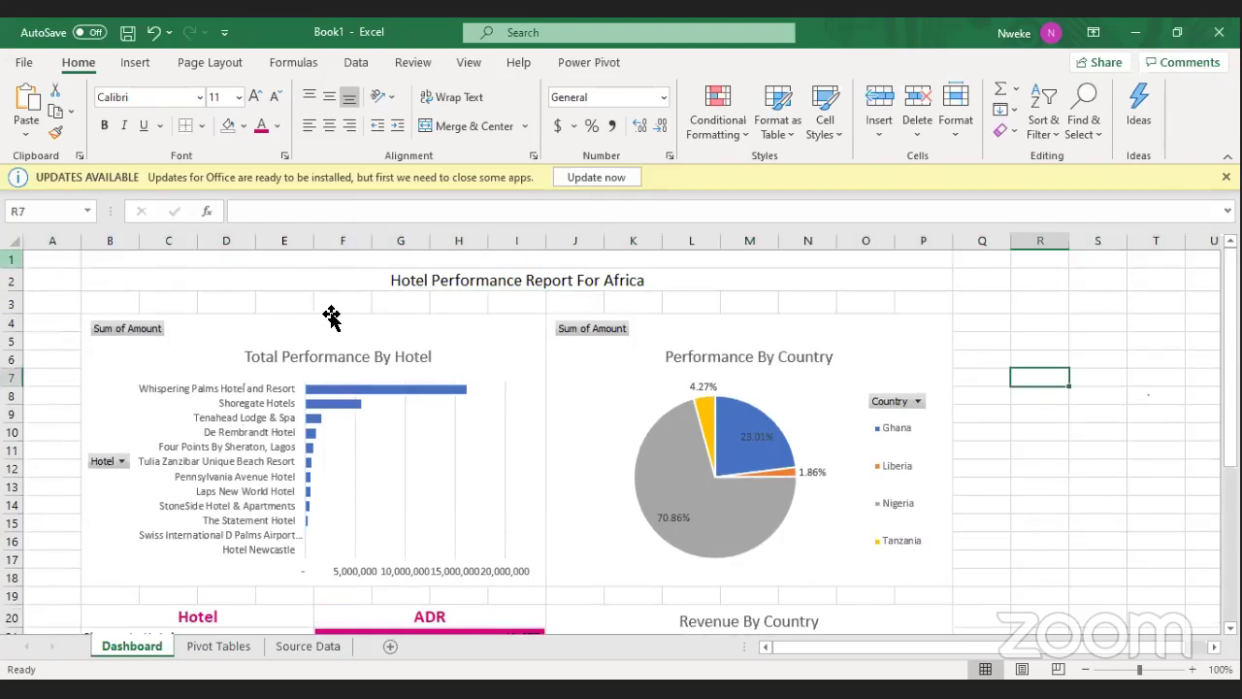
Change the font colour of the report title in row 2 to the theme blue.
{"action": "left_click", "coordinate": [365, 288]}
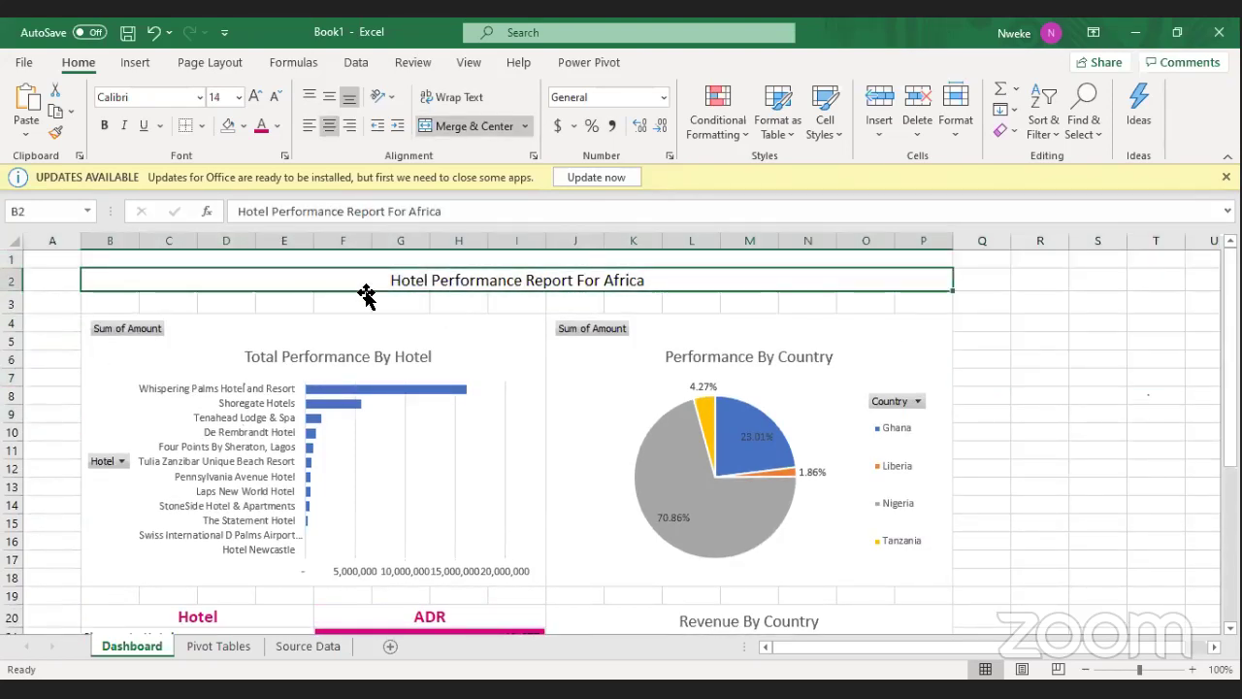
{"action": "left_click", "coordinate": [276, 129]}
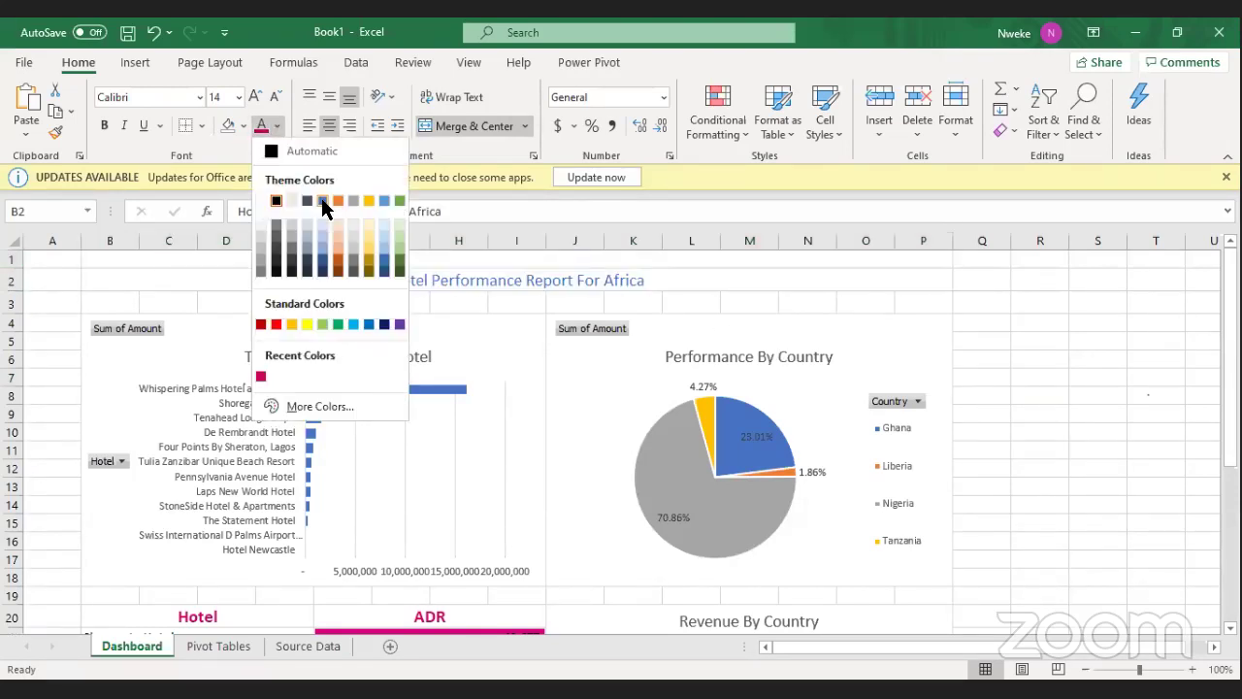
{"action": "left_click", "coordinate": [324, 201]}
{"action": "left_click", "coordinate": [993, 324]}
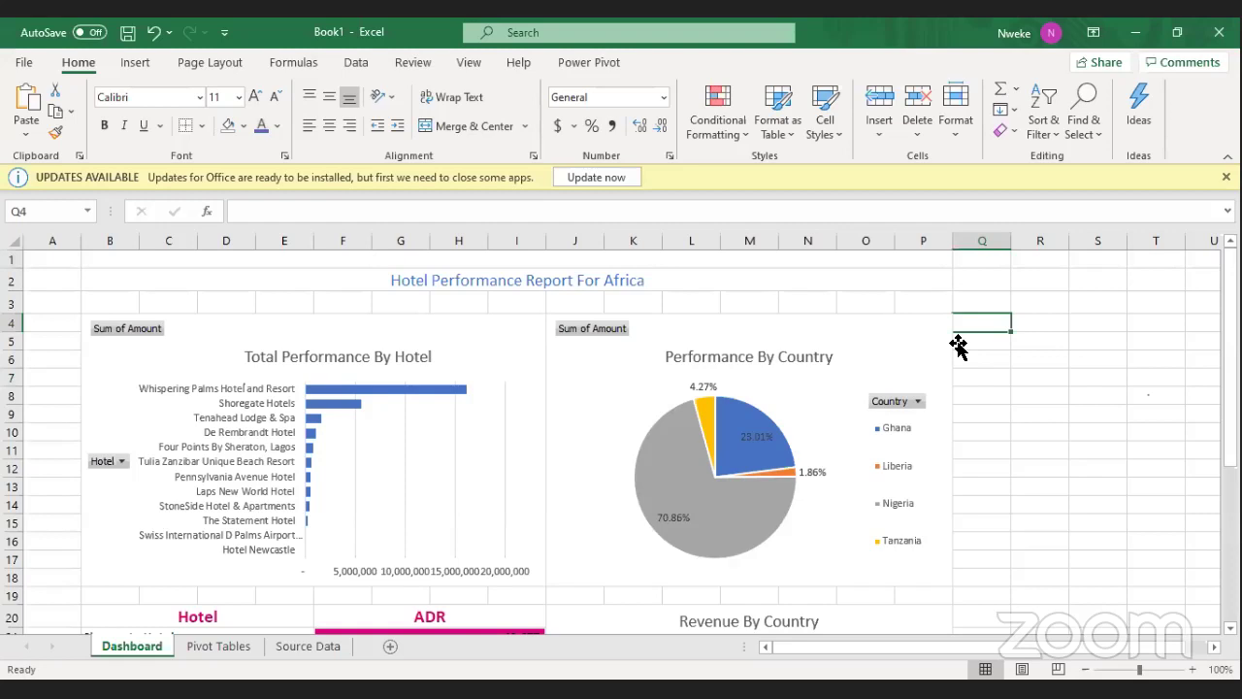
Narrow column A and slightly reduce the height of row 1 to trim the margins around the dashboard.
{"action": "left_click_drag", "start_coordinate": [78, 240], "coordinate": [54, 241]}
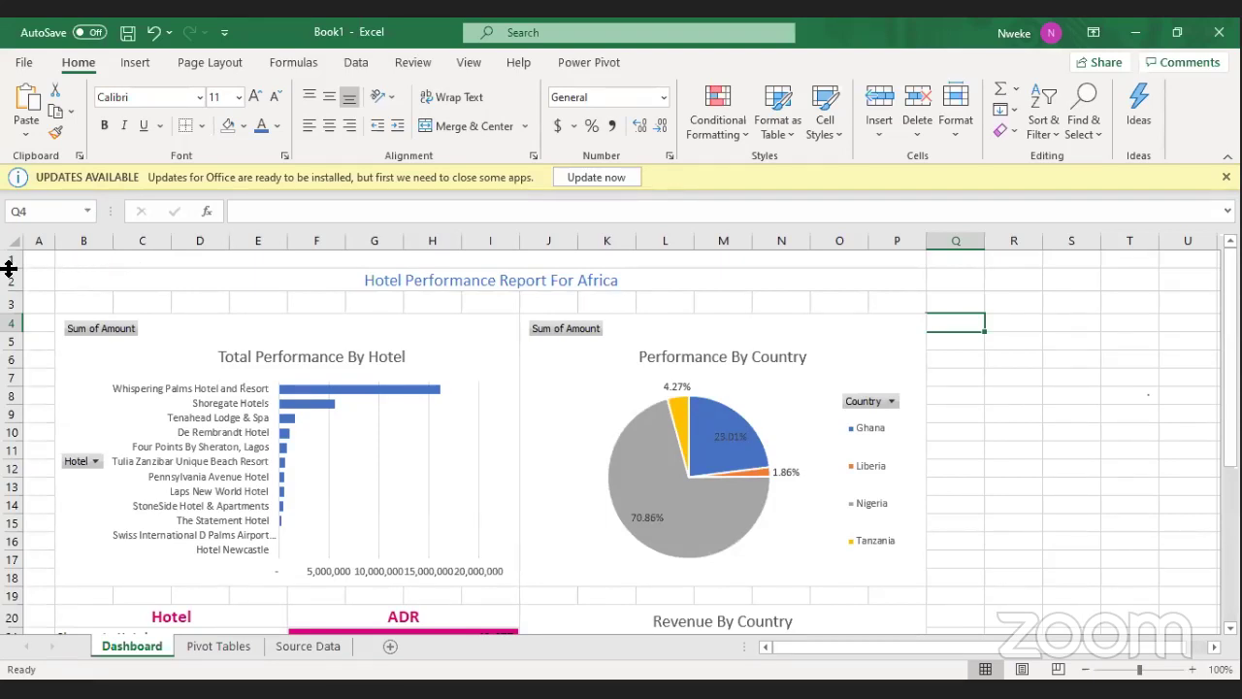
{"action": "left_click_drag", "start_coordinate": [12, 264], "coordinate": [12, 260]}
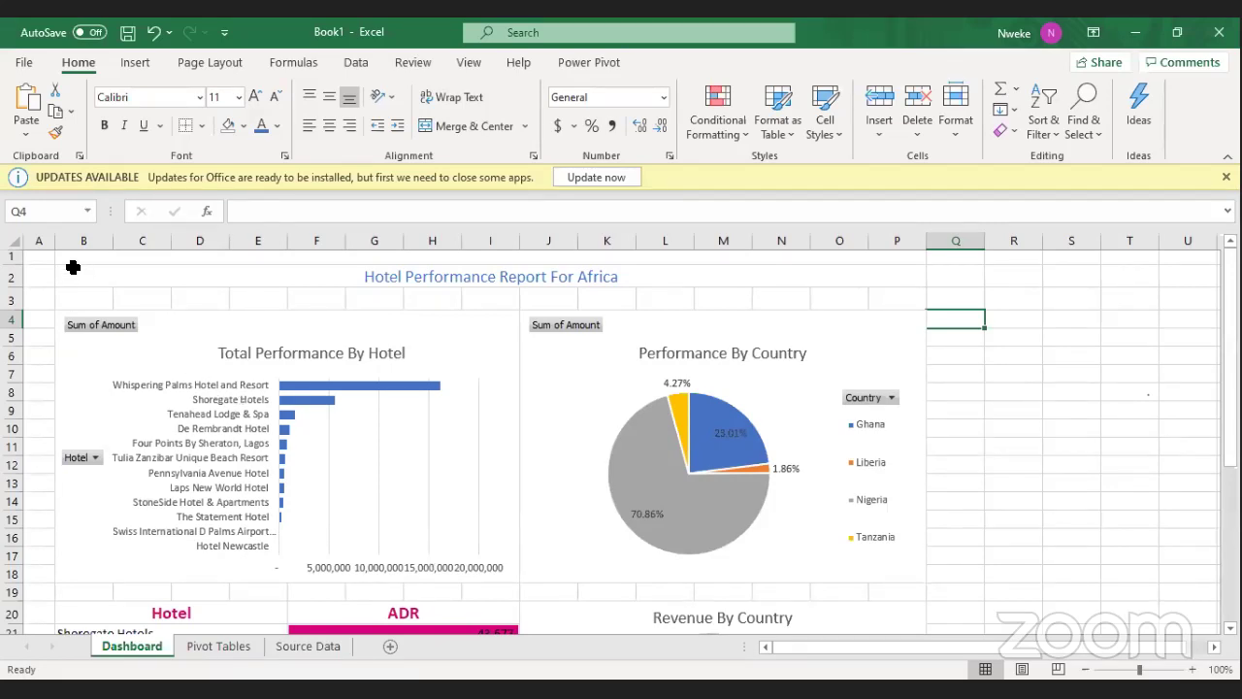
Hide the gridlines on the Dashboard sheet.
{"action": "left_click", "coordinate": [11, 243]}
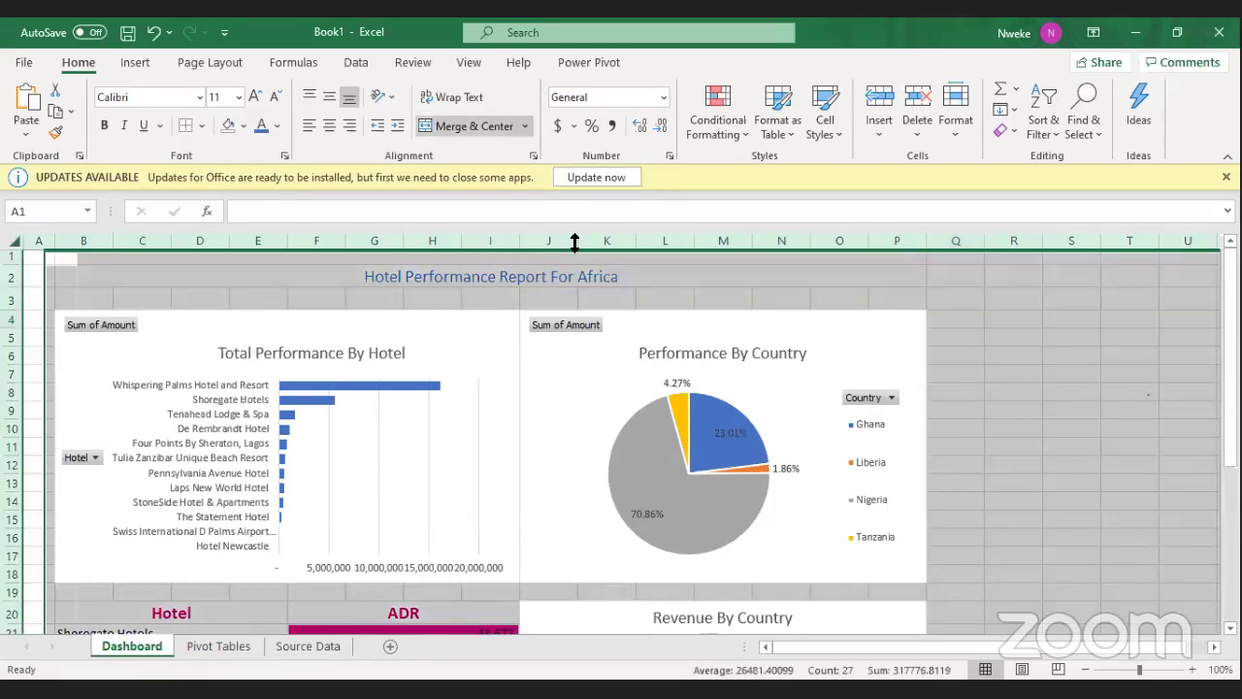
{"action": "left_click", "coordinate": [471, 64]}
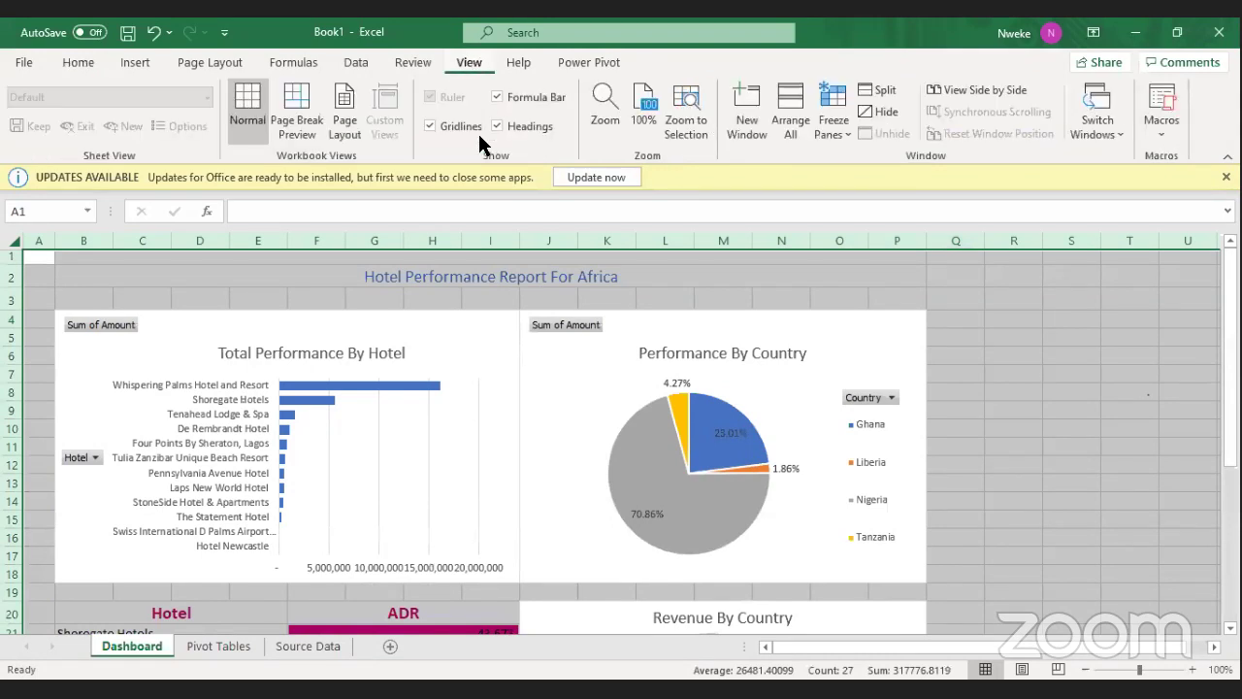
{"action": "left_click", "coordinate": [430, 125]}
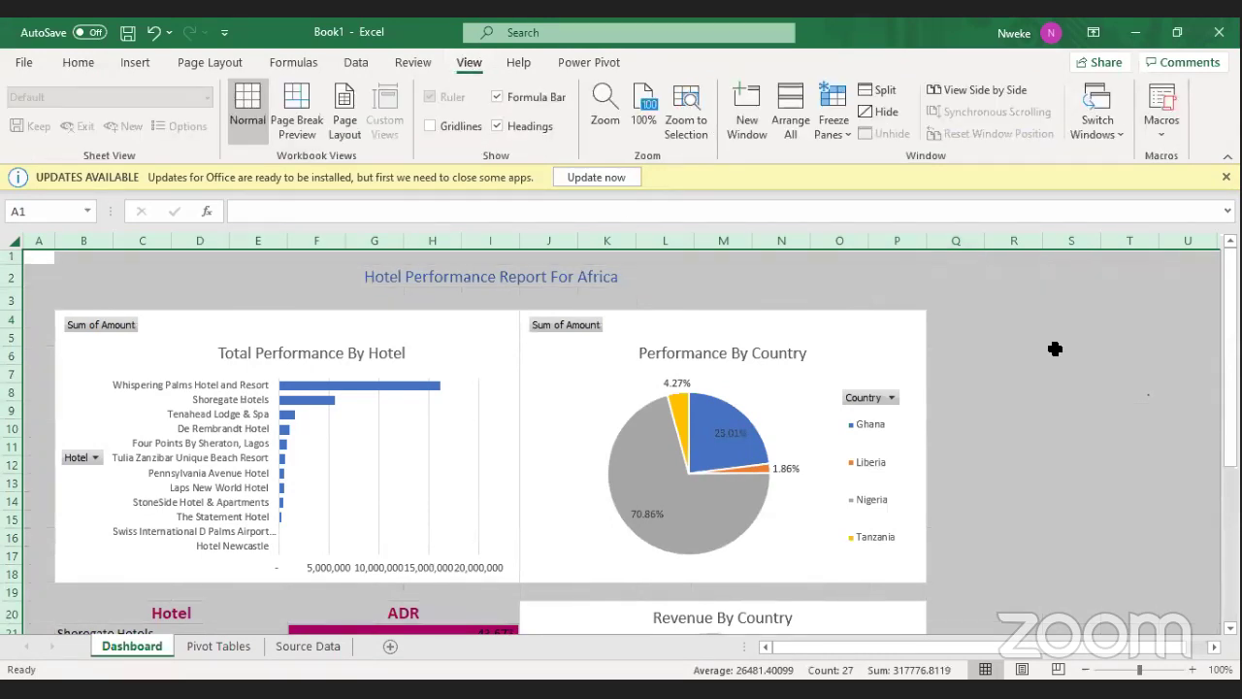
{"action": "left_click", "coordinate": [997, 321]}
Apply outside borders around the whole dashboard range A1:Q34.
{"action": "left_click_drag", "start_coordinate": [43, 261], "coordinate": [985, 629]}
{"action": "left_click_drag", "start_coordinate": [946, 205], "coordinate": [940, 301]}
{"action": "scroll", "coordinate": [716, 386], "scroll_direction": "up", "scroll_amount": 10}
{"action": "scroll", "coordinate": [749, 391], "scroll_direction": "down", "scroll_amount": 8}
{"action": "left_click_drag", "start_coordinate": [964, 428], "coordinate": [964, 430]}
{"action": "key", "text": "ctrl+Home"}
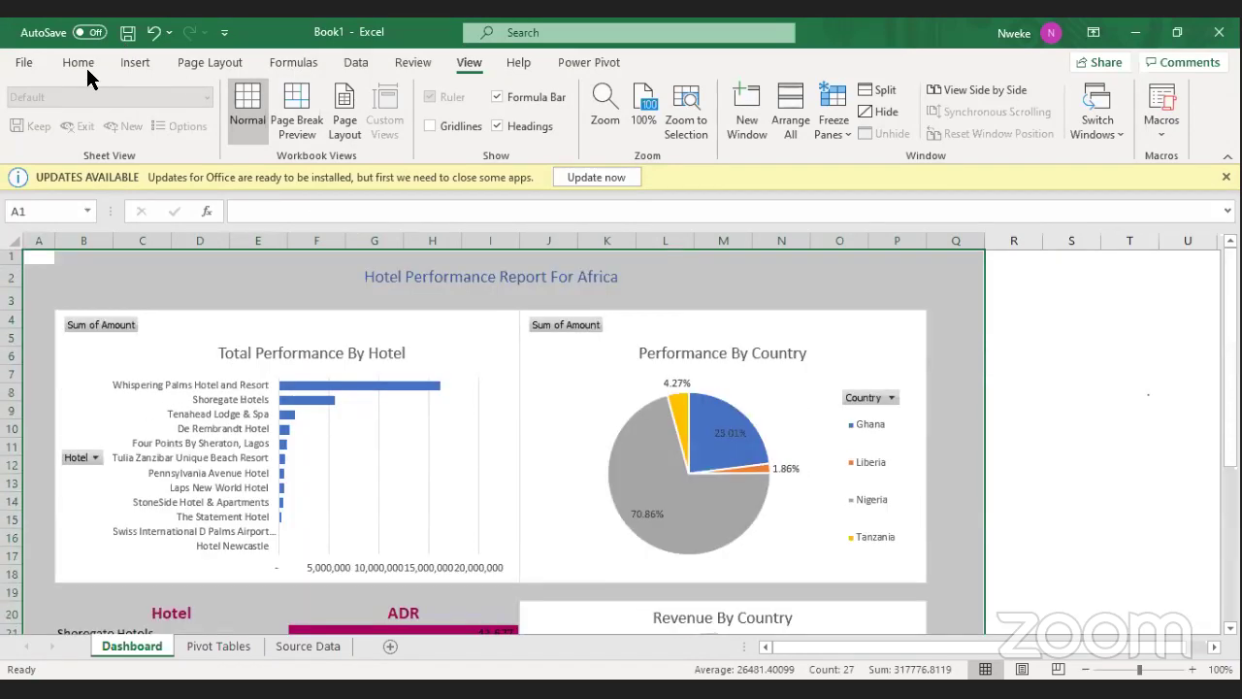
{"action": "left_click", "coordinate": [78, 61]}
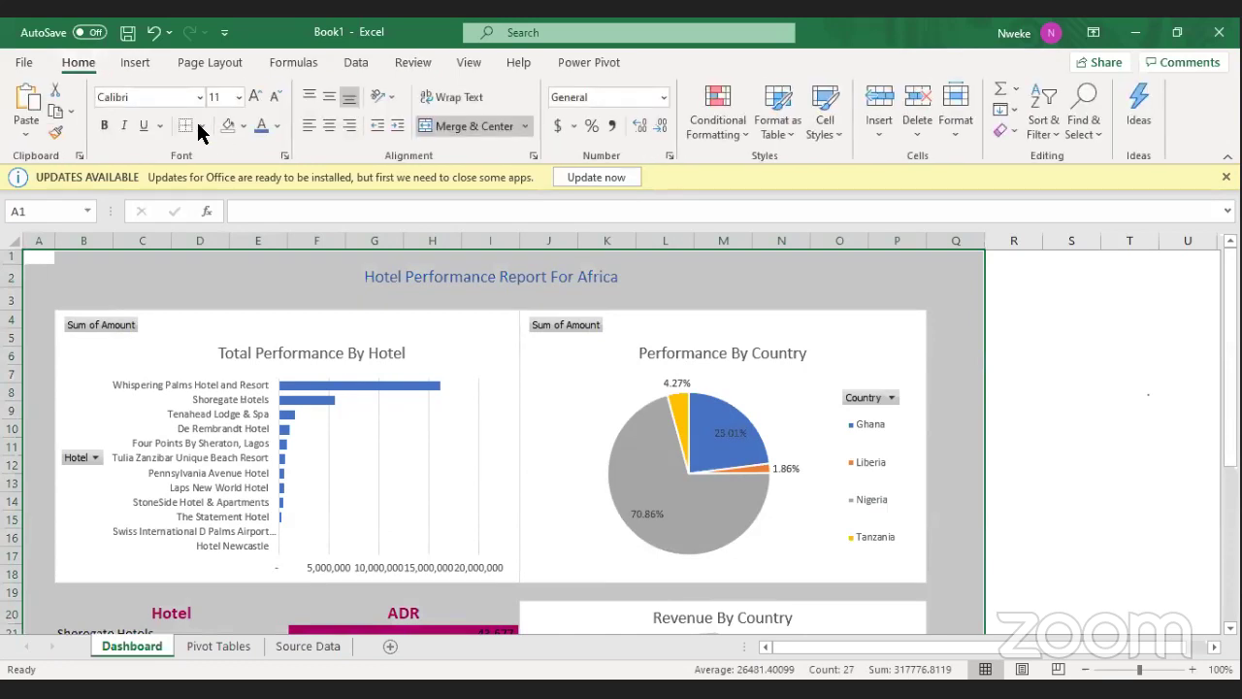
{"action": "left_click", "coordinate": [204, 131]}
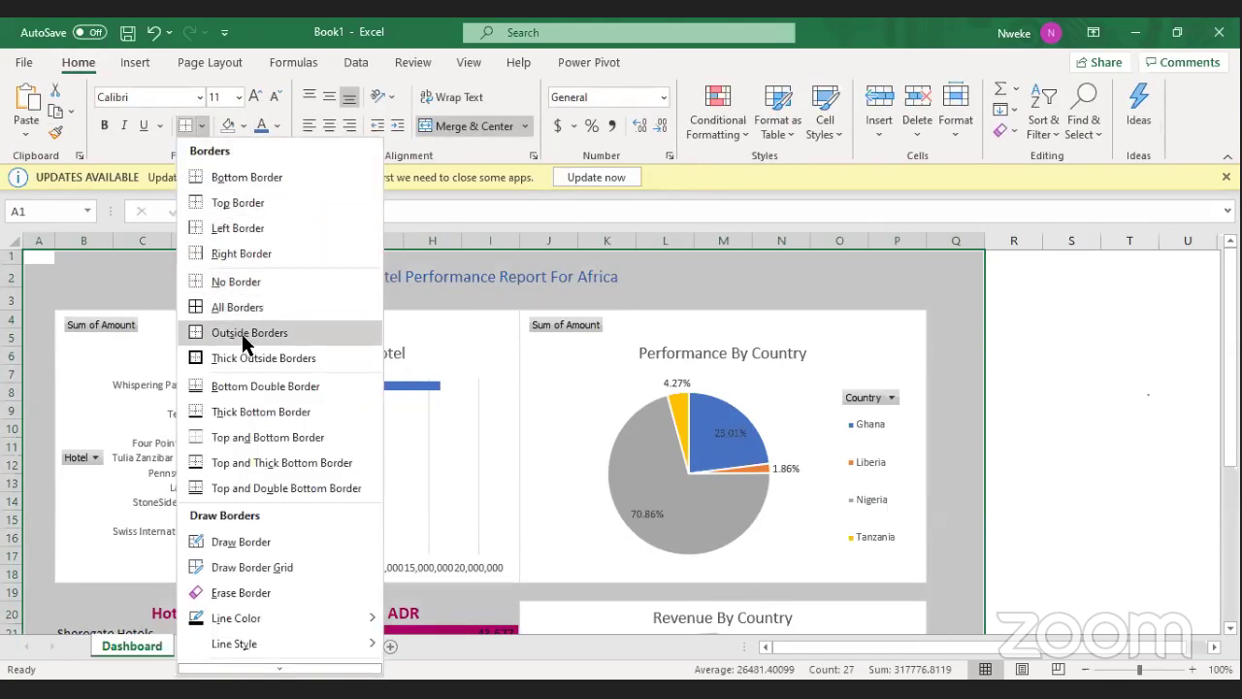
{"action": "left_click", "coordinate": [244, 335]}
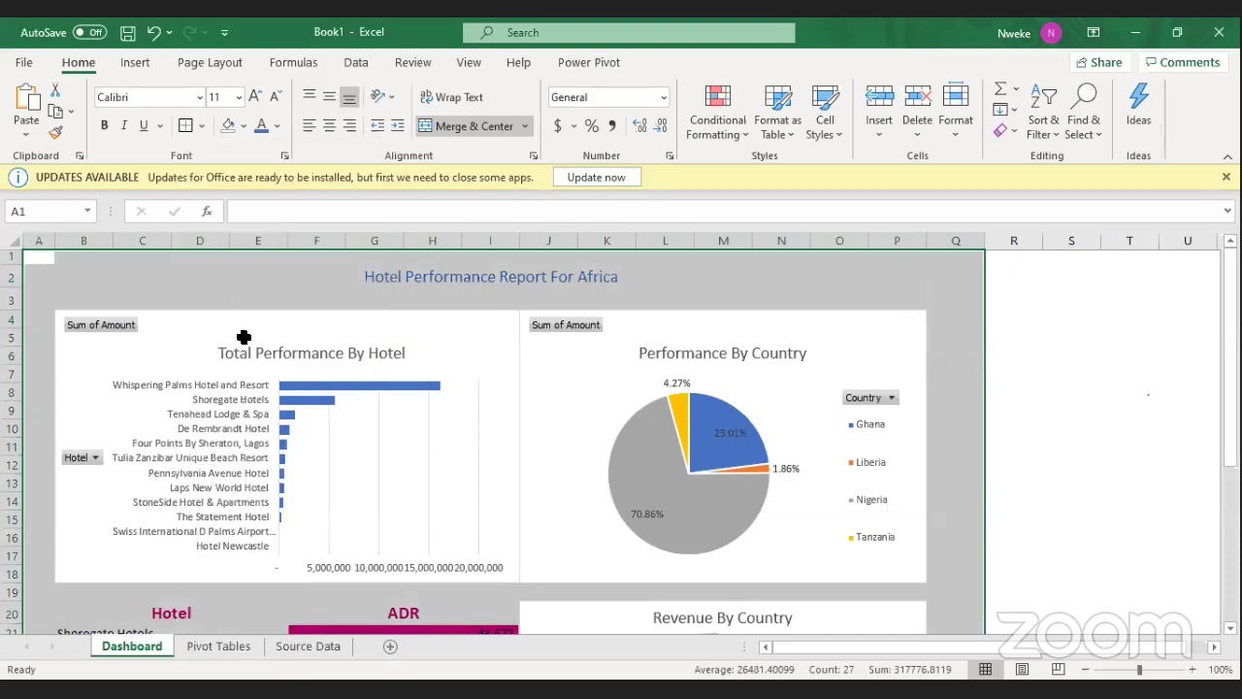
{"action": "left_click", "coordinate": [1032, 349]}
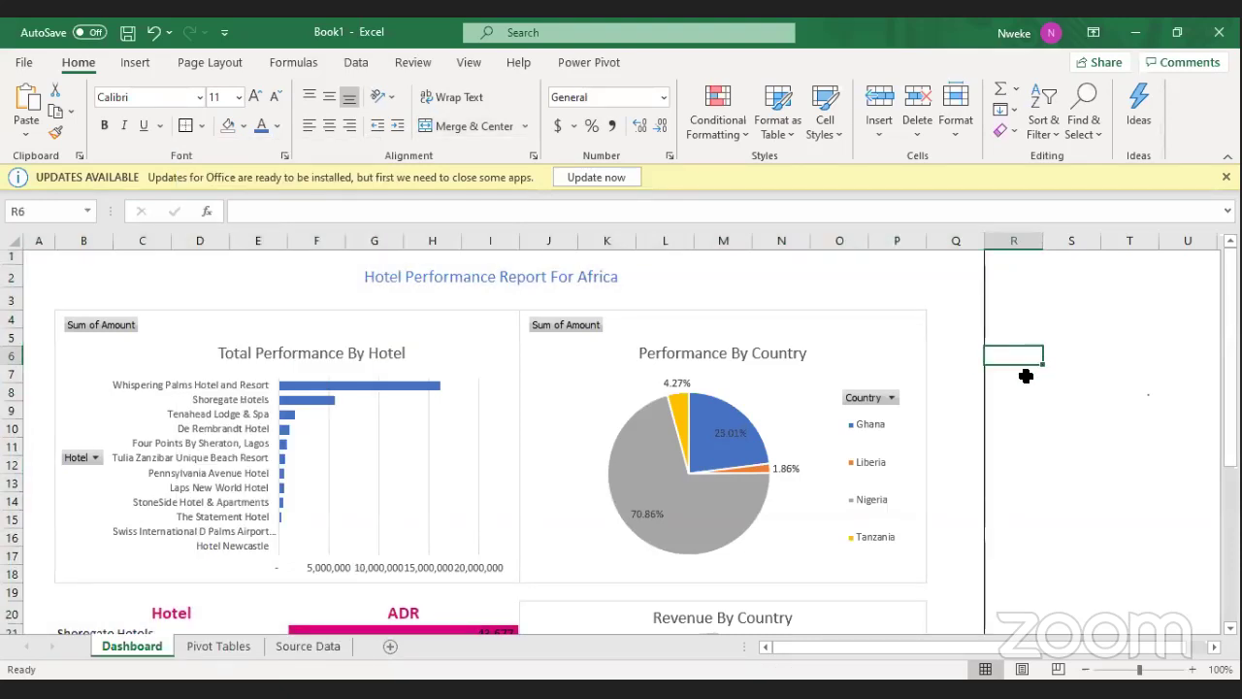
{"action": "left_click", "coordinate": [214, 311]}
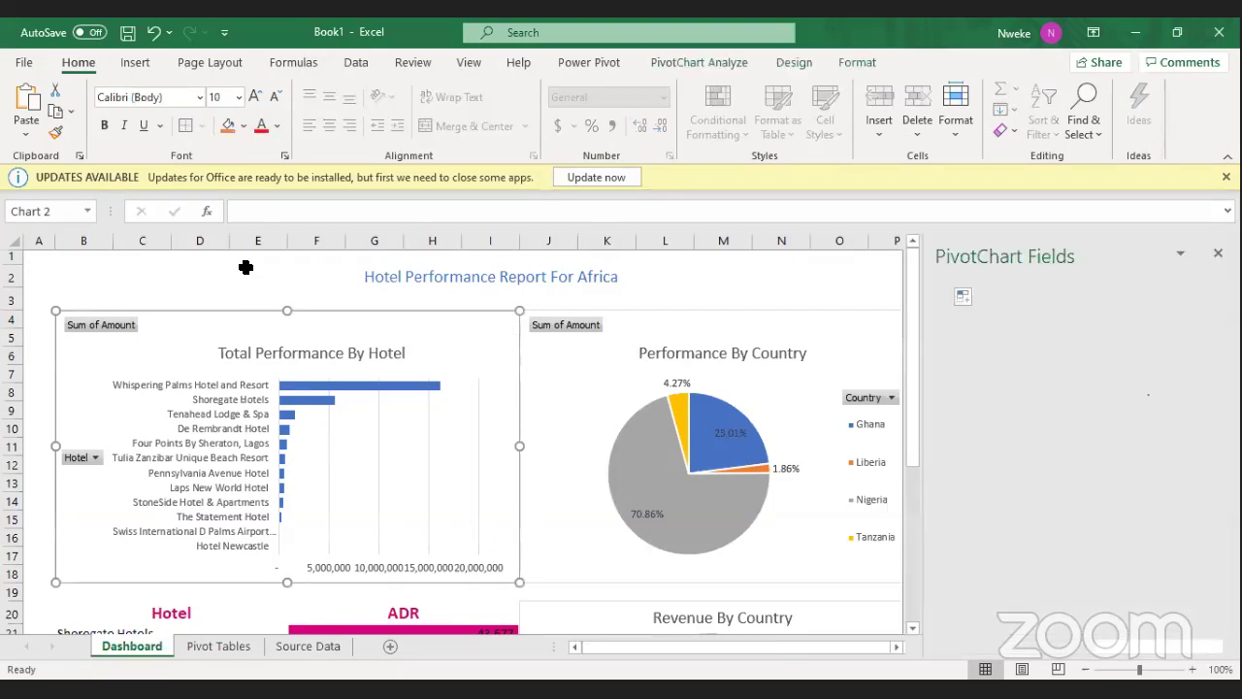
{"action": "left_click", "coordinate": [316, 296]}
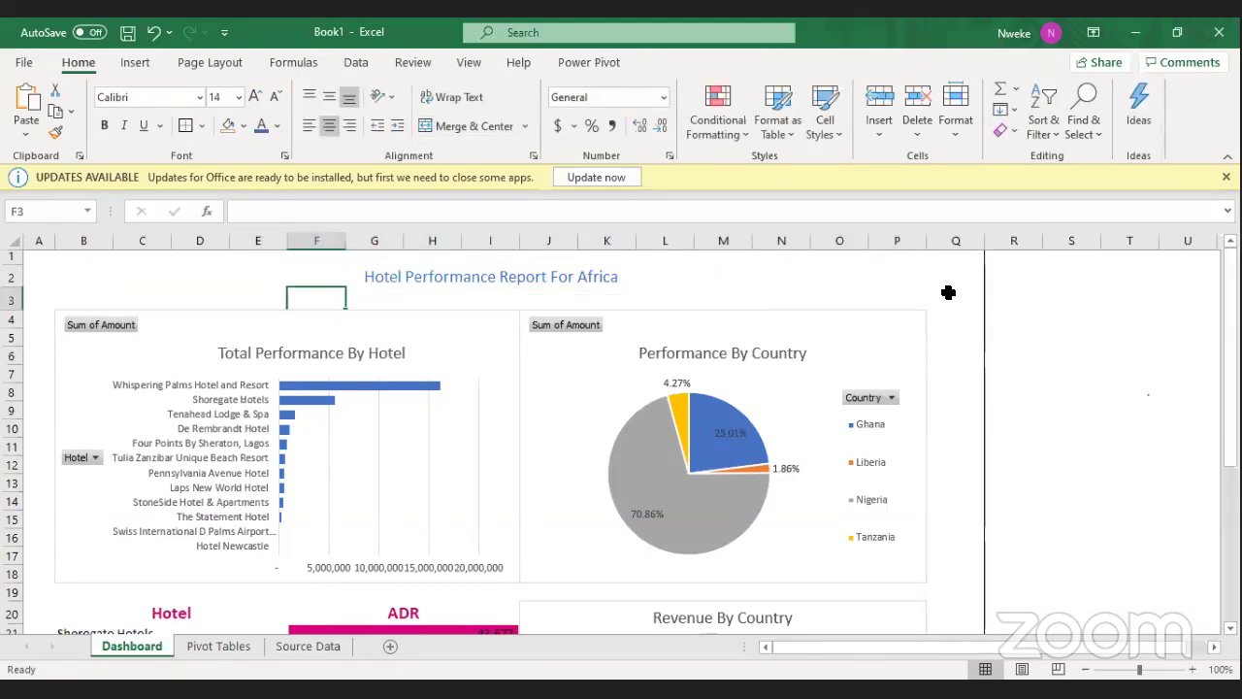
Show the Dashboard sheet in Page Break Preview and move the vertical page break out to the outer edge of column Q.
{"action": "left_click", "coordinate": [954, 577]}
{"action": "scroll", "coordinate": [949, 544], "scroll_direction": "down", "scroll_amount": 4}
{"action": "scroll", "coordinate": [948, 544], "scroll_direction": "down", "scroll_amount": 2}
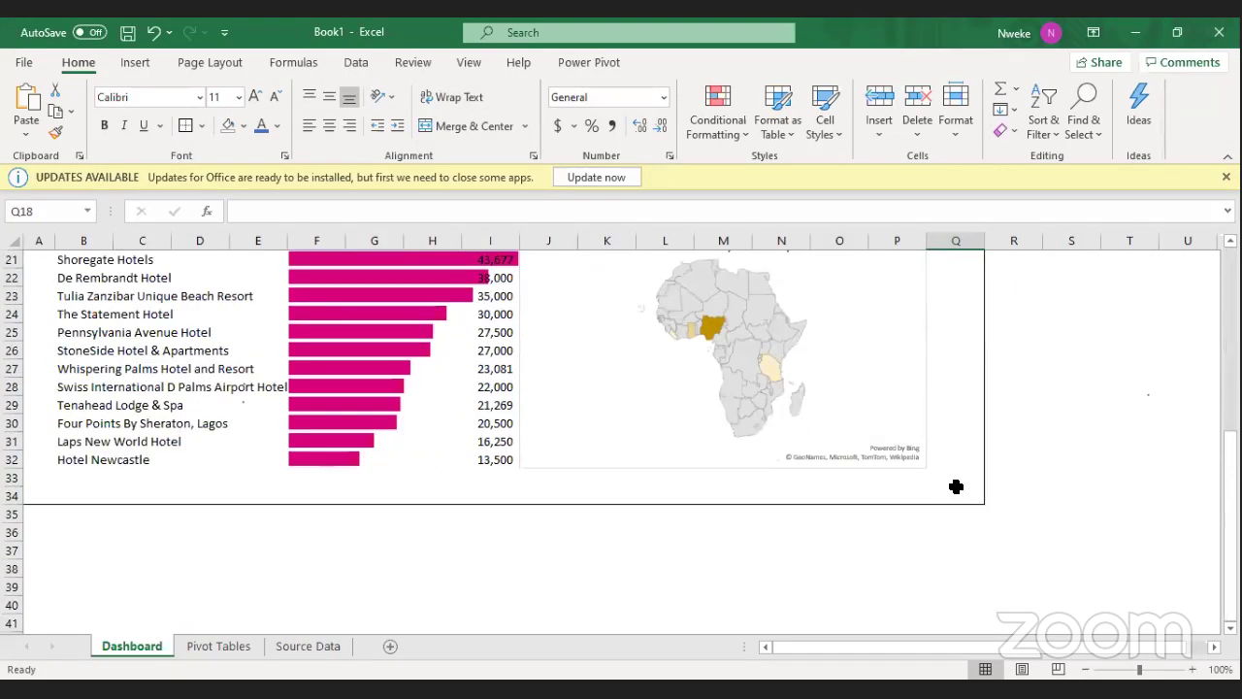
{"action": "left_click", "coordinate": [966, 492]}
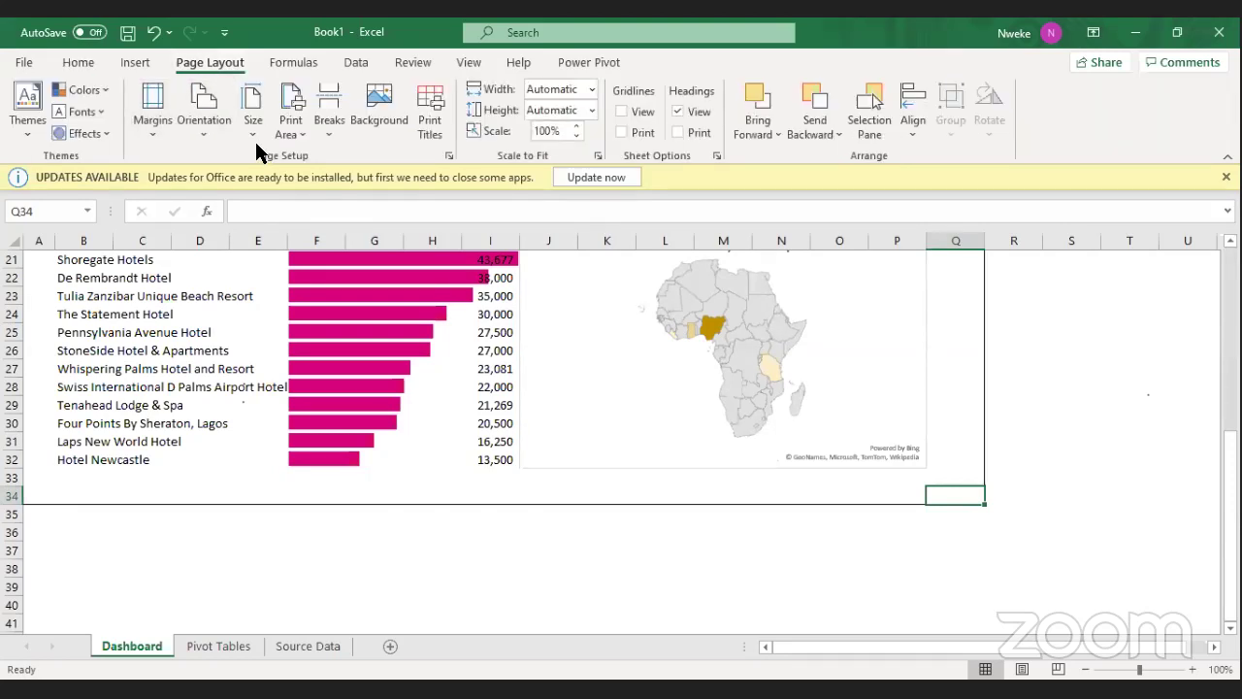
{"action": "left_click", "coordinate": [467, 62]}
{"action": "left_click", "coordinate": [303, 141]}
{"action": "left_click_drag", "start_coordinate": [353, 388], "coordinate": [579, 373]}
{"action": "scroll", "coordinate": [599, 372], "scroll_direction": "up", "scroll_amount": 3}
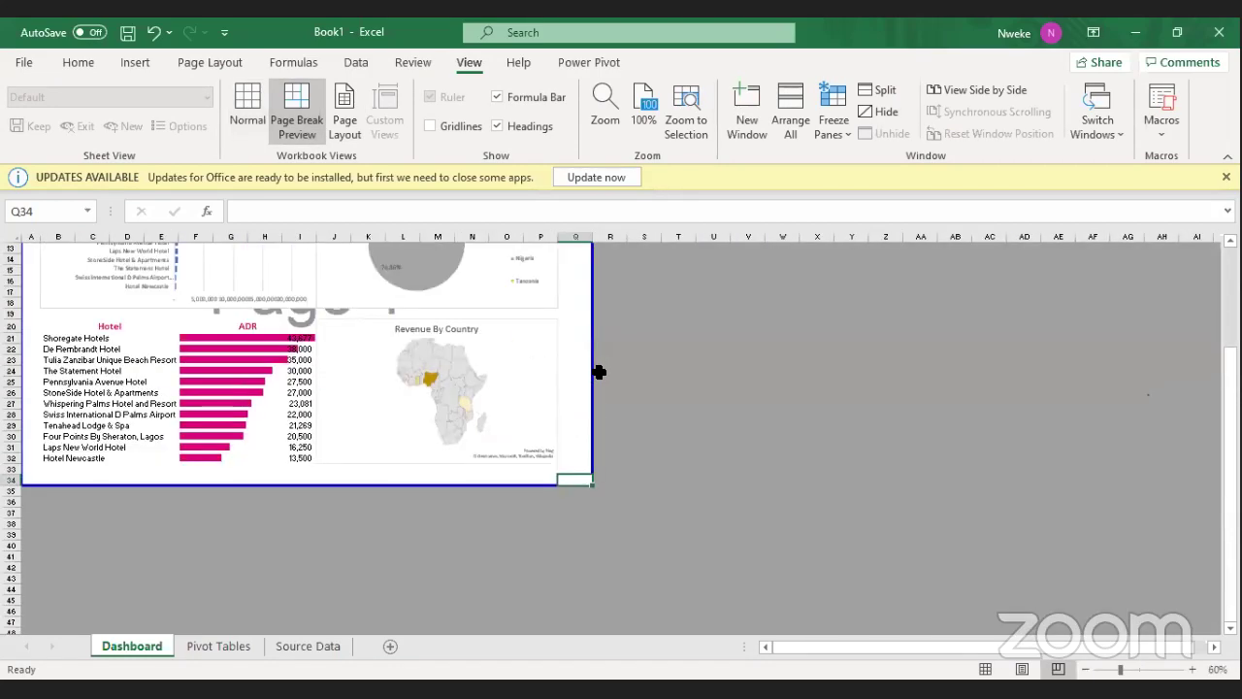
Review the dashboard from title to map chart in Page Break Preview at 85% zoom.
{"action": "scroll", "coordinate": [177, 282], "scroll_direction": "up", "scroll_amount": 4}
{"action": "left_click", "coordinate": [136, 262]}
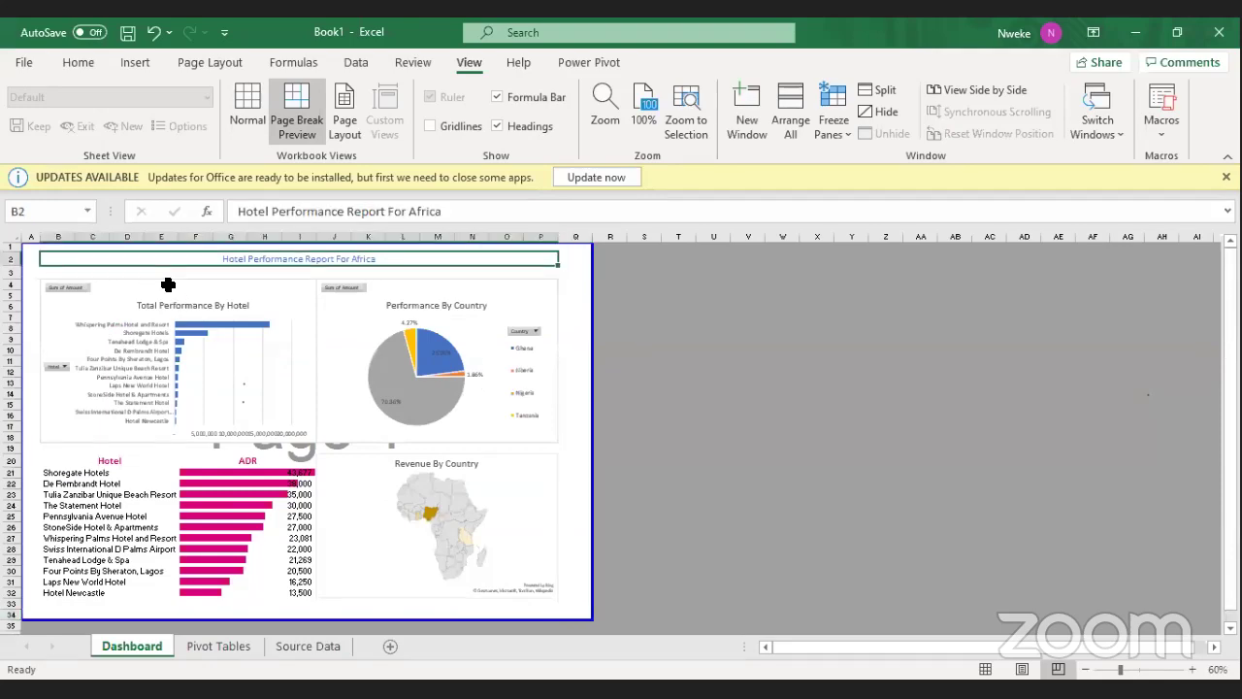
{"action": "scroll", "coordinate": [212, 321], "scroll_direction": "up", "scroll_amount": 3, "text": "ctrl"}
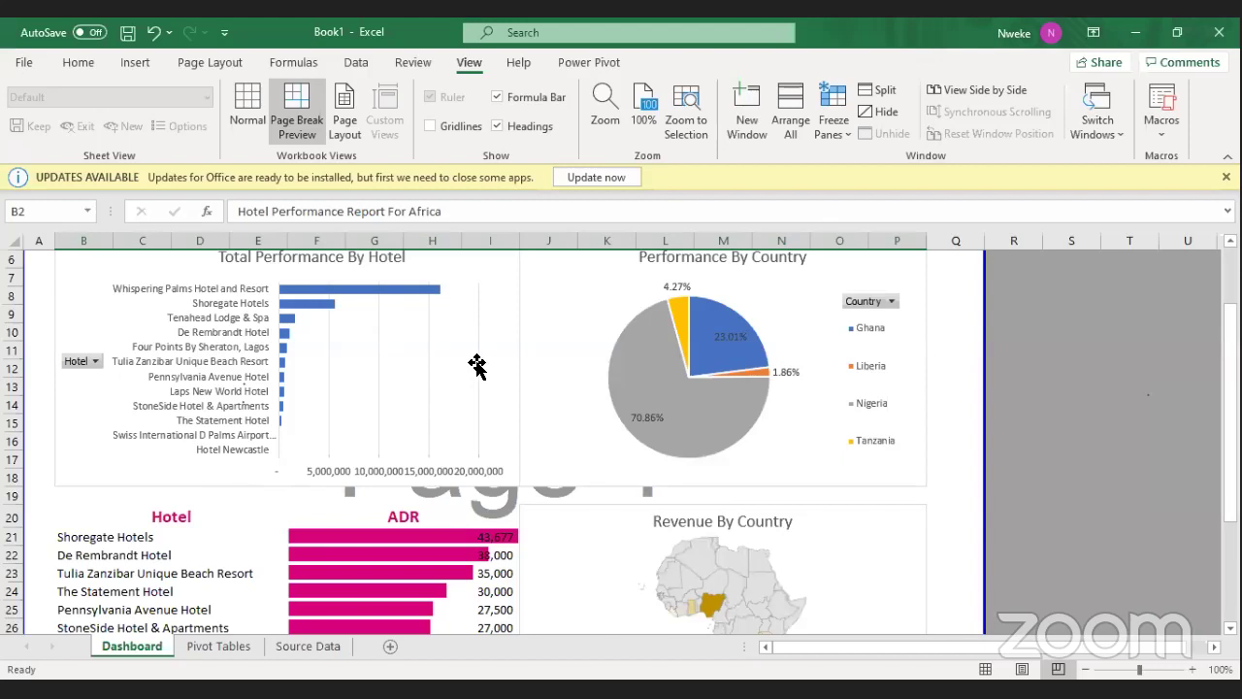
{"action": "scroll", "coordinate": [870, 314], "scroll_direction": "down", "scroll_amount": 1, "text": "ctrl"}
{"action": "left_click", "coordinate": [917, 318]}
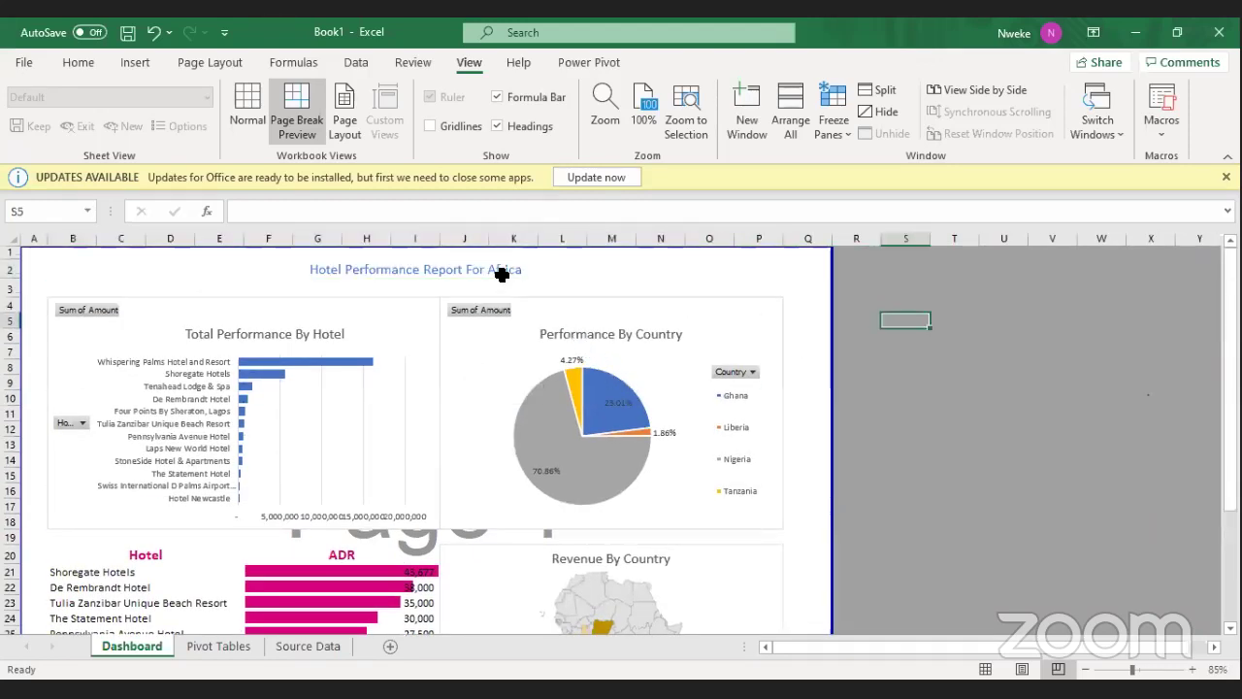
{"action": "scroll", "coordinate": [533, 357], "scroll_direction": "down", "scroll_amount": 6}
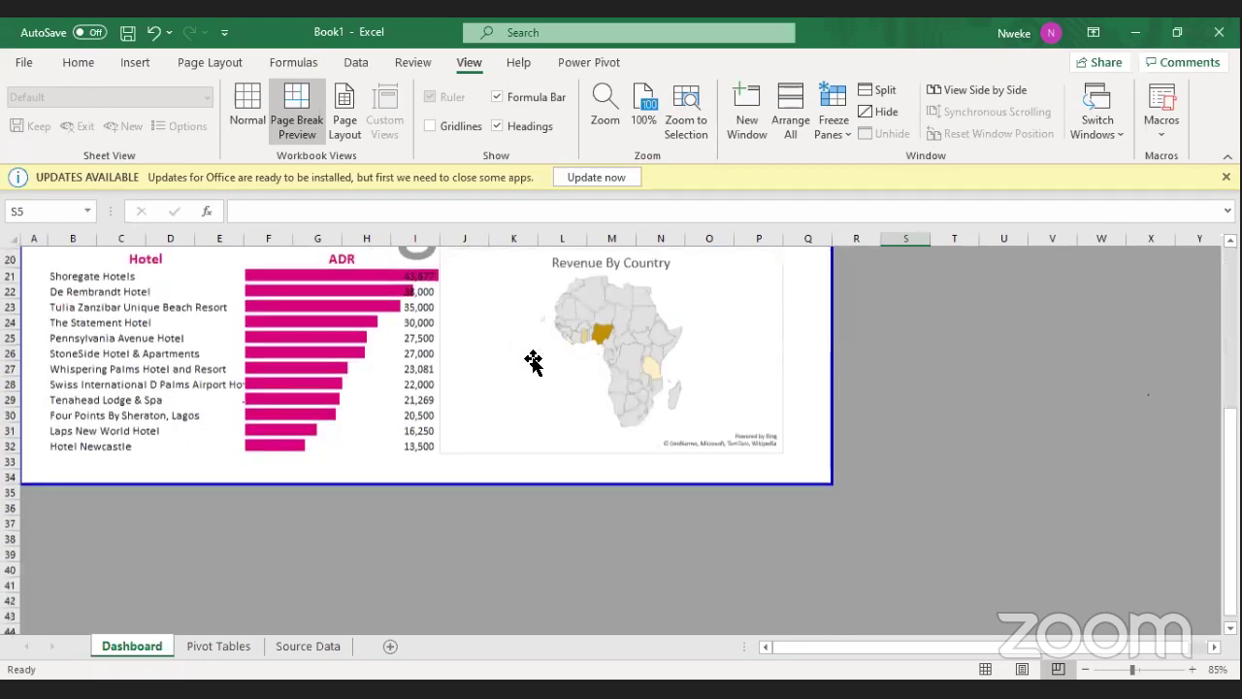
Look through the booking records on the Source Data sheet and select A408:K408, the first empty row below the table.
{"action": "scroll", "coordinate": [359, 499], "scroll_direction": "up", "scroll_amount": 7}
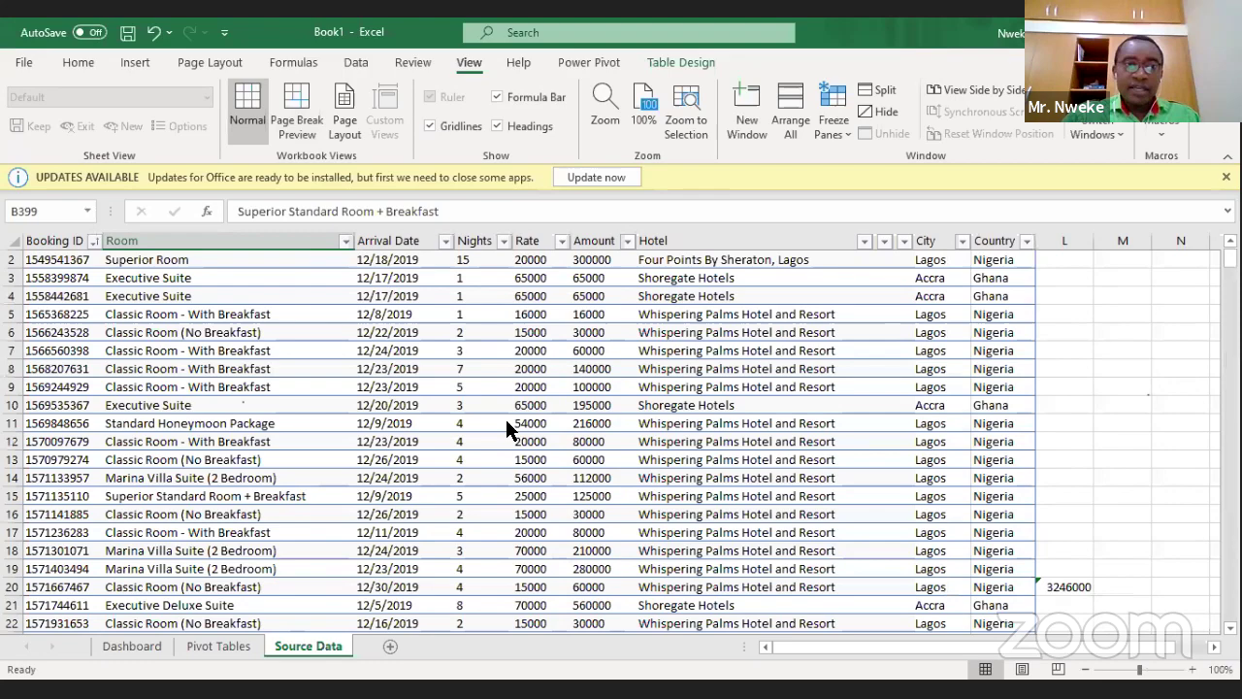
{"action": "scroll", "coordinate": [509, 398], "scroll_direction": "down", "scroll_amount": 20}
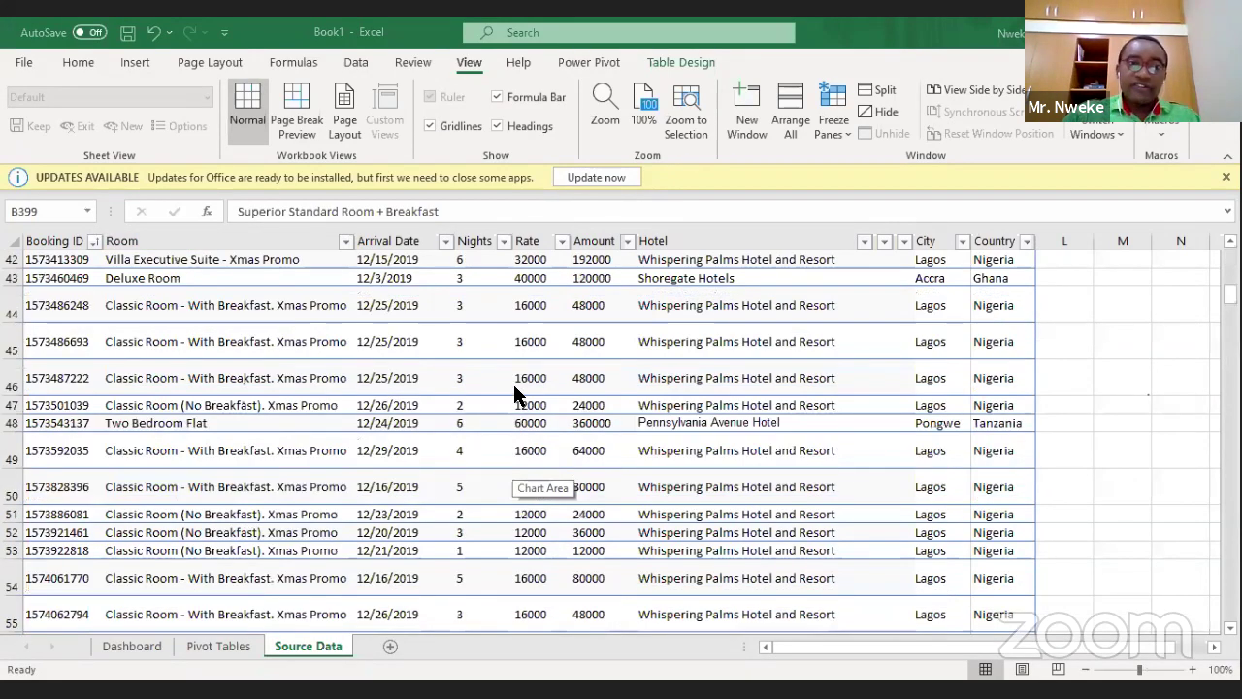
{"action": "scroll", "coordinate": [515, 378], "scroll_direction": "down", "scroll_amount": 20}
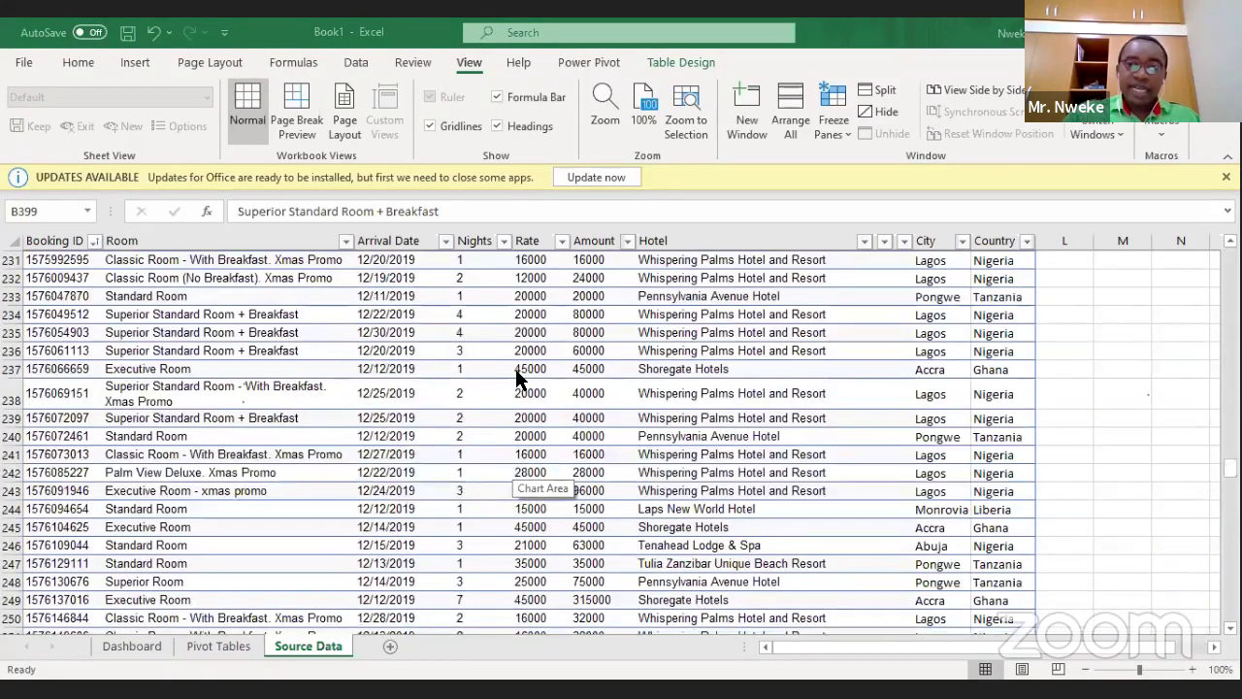
{"action": "scroll", "coordinate": [129, 379], "scroll_direction": "down", "scroll_amount": 20}
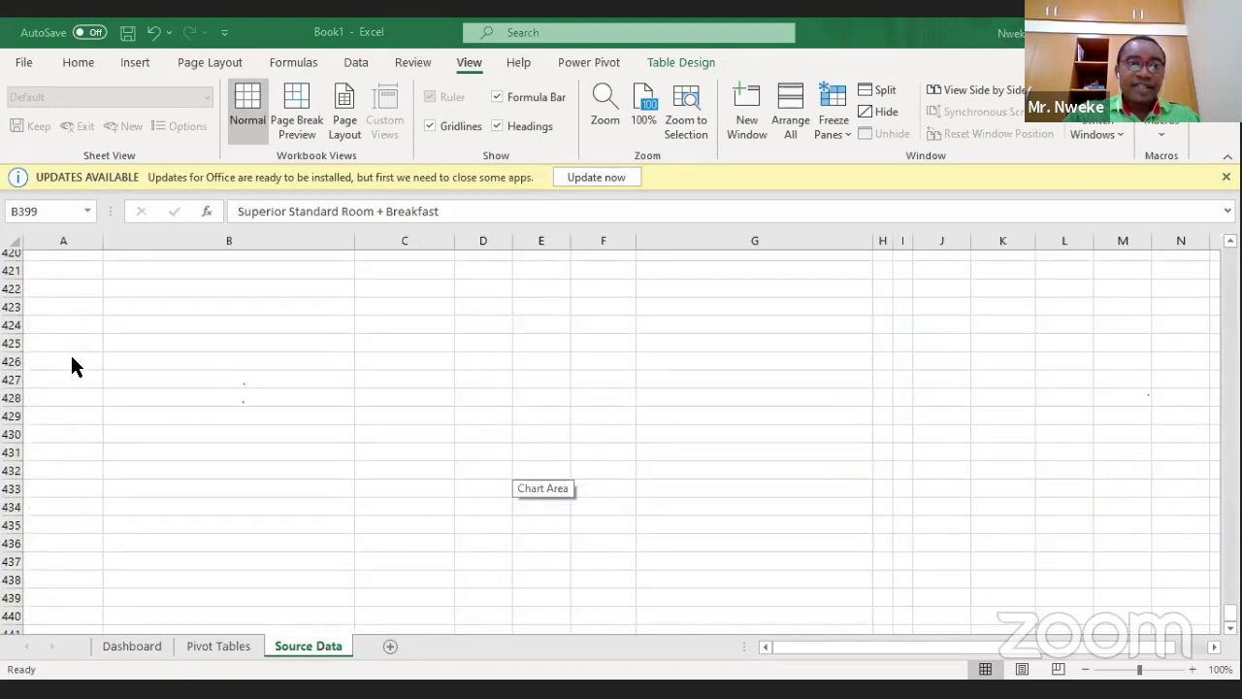
{"action": "scroll", "coordinate": [70, 352], "scroll_direction": "up", "scroll_amount": 6}
{"action": "left_click_drag", "start_coordinate": [52, 368], "coordinate": [1000, 376]}
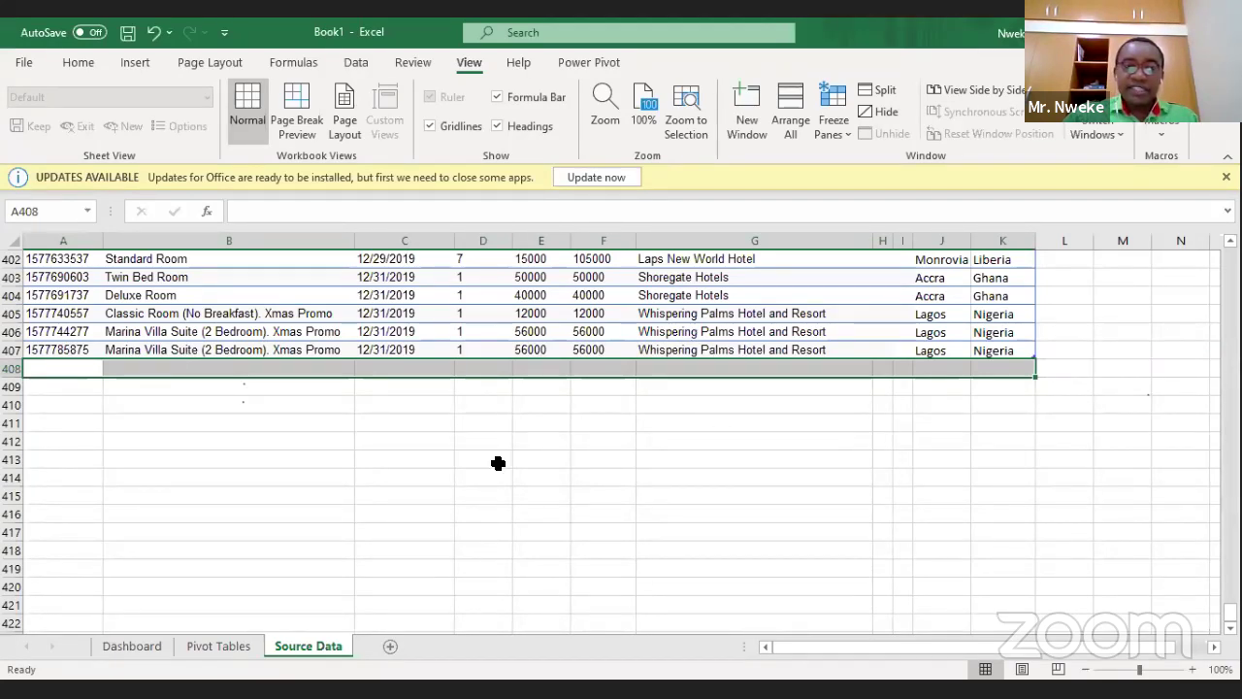
Return to the Dashboard sheet and examine its layout from the report title through both charts to the ADR table and revenue map.
{"action": "left_click", "coordinate": [133, 647]}
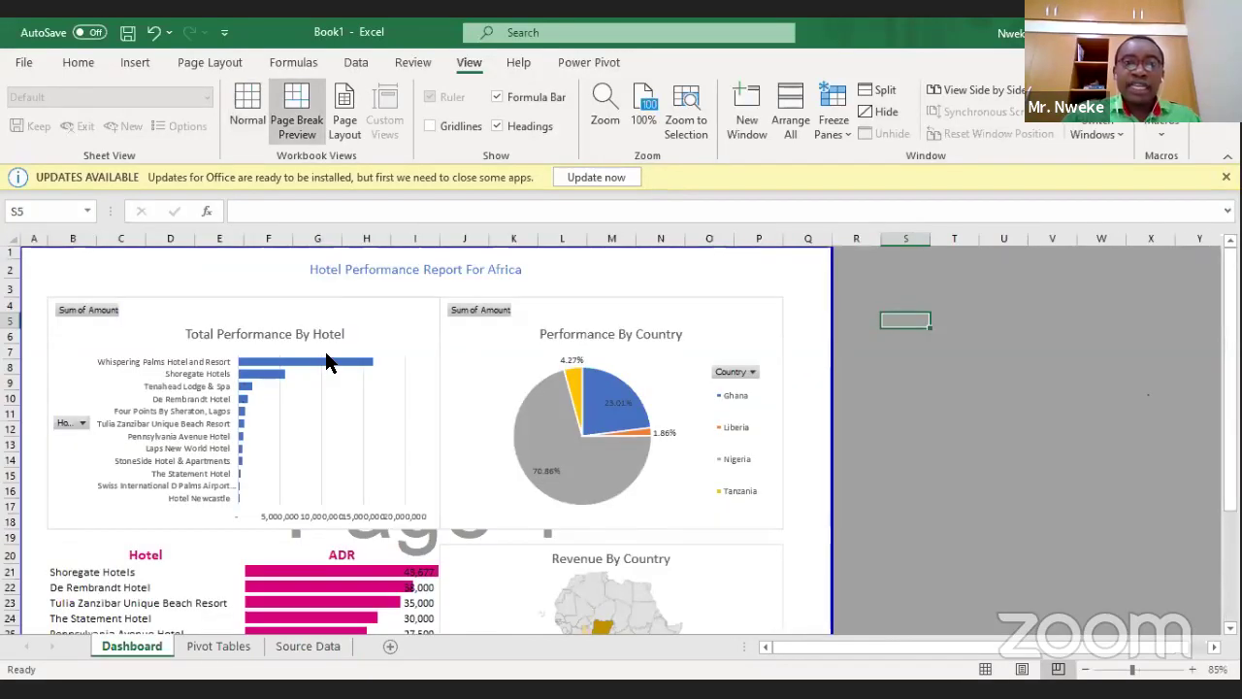
{"action": "mouse_move", "coordinate": [324, 361]}
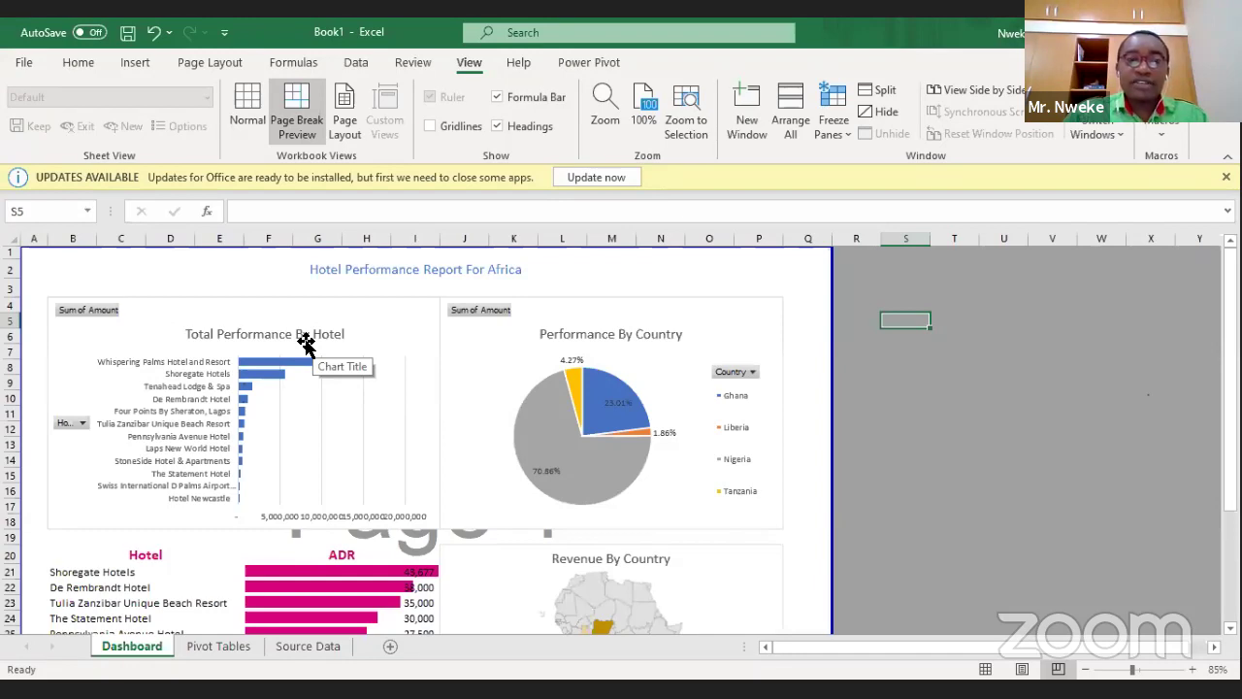
{"action": "scroll", "coordinate": [292, 408], "scroll_direction": "down", "scroll_amount": 3}
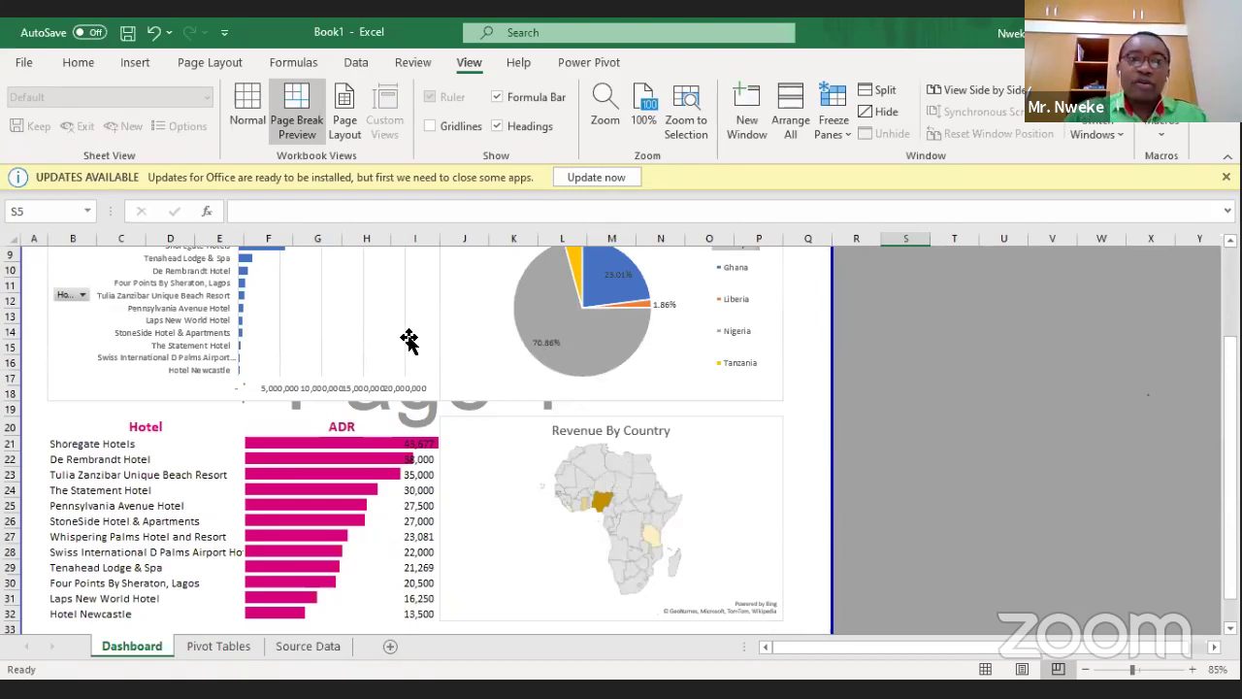
{"action": "scroll", "coordinate": [503, 396], "scroll_direction": "up", "scroll_amount": 3}
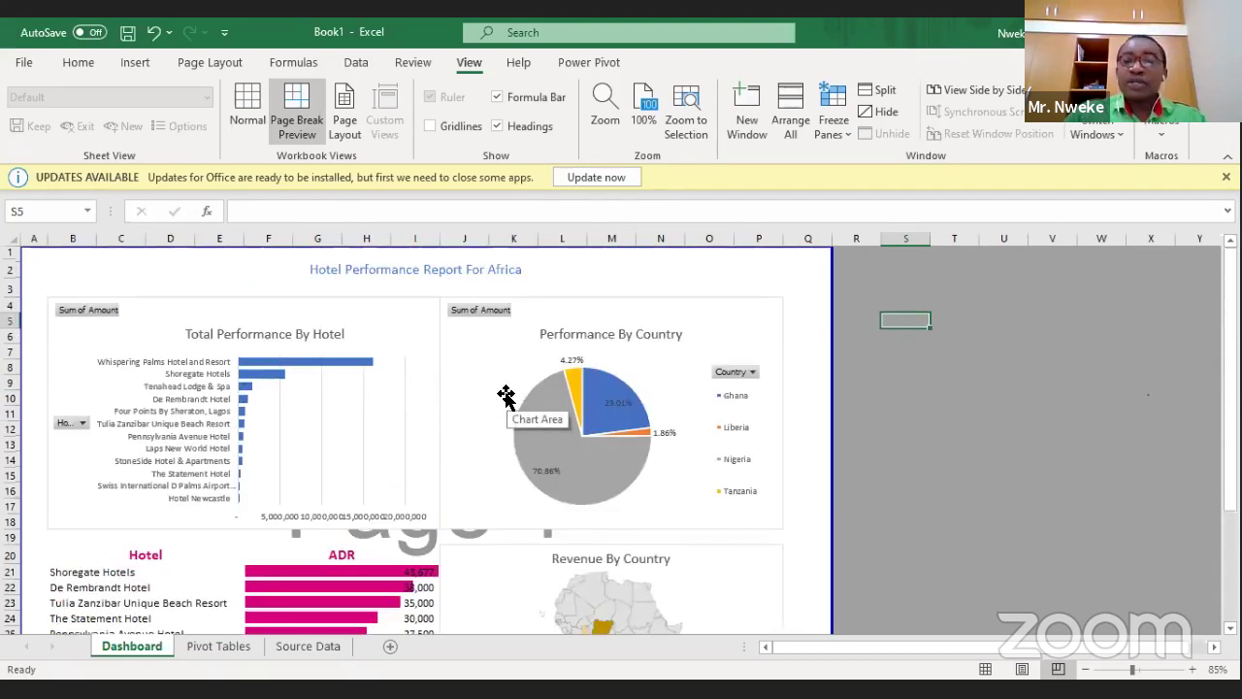
{"action": "left_click", "coordinate": [707, 286]}
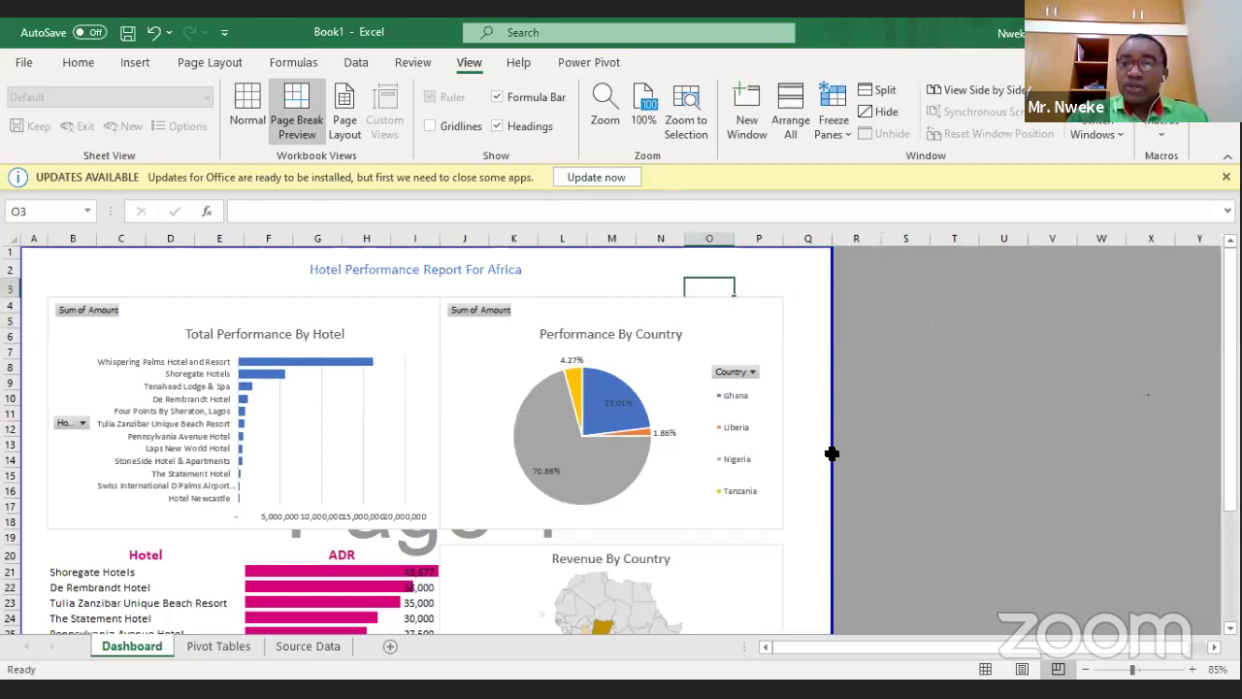
{"action": "left_click_drag", "start_coordinate": [832, 454], "coordinate": [888, 518]}
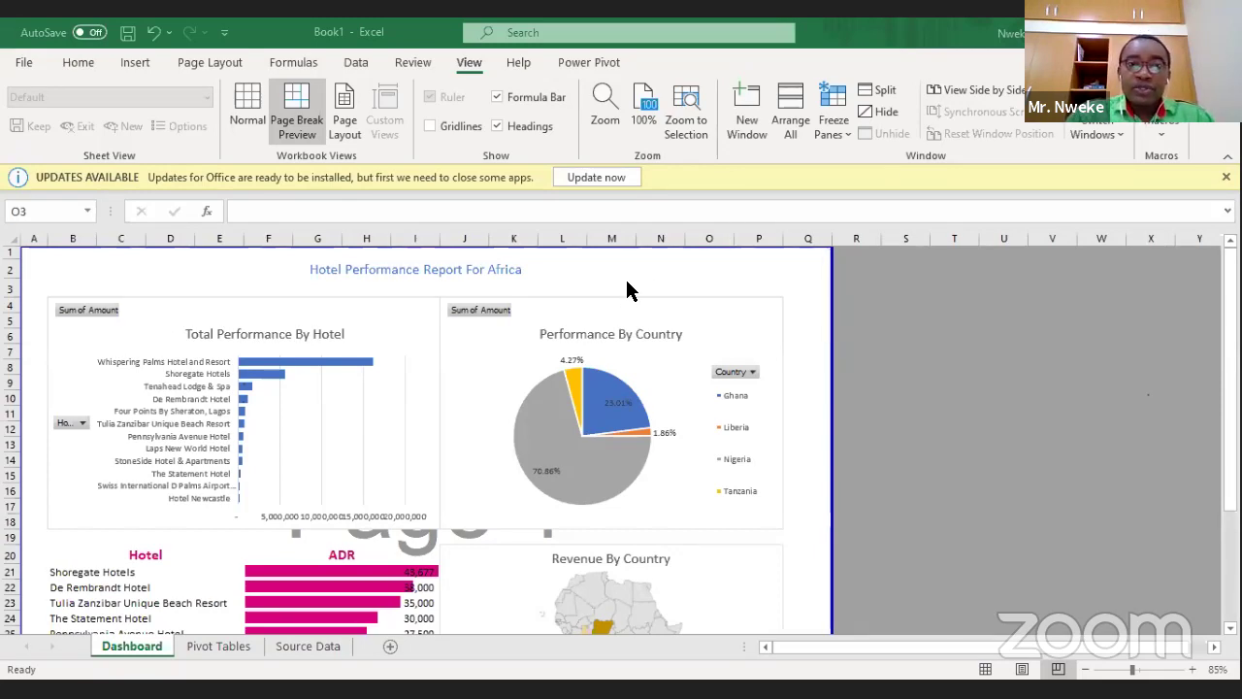
{"action": "scroll", "coordinate": [631, 291], "scroll_direction": "down", "scroll_amount": 4}
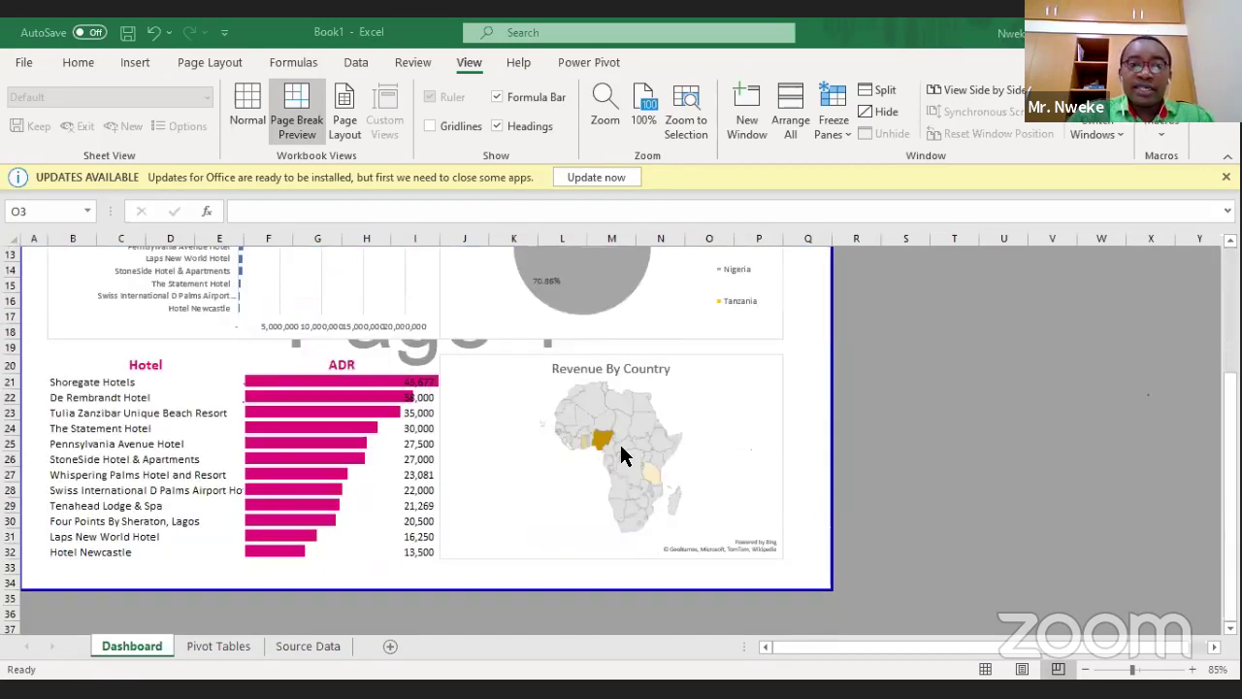
On the Pivot Tables sheet, start a list of states in G18:G20 with Lagos State, Kano State and Edo State.
{"action": "left_click", "coordinate": [236, 650]}
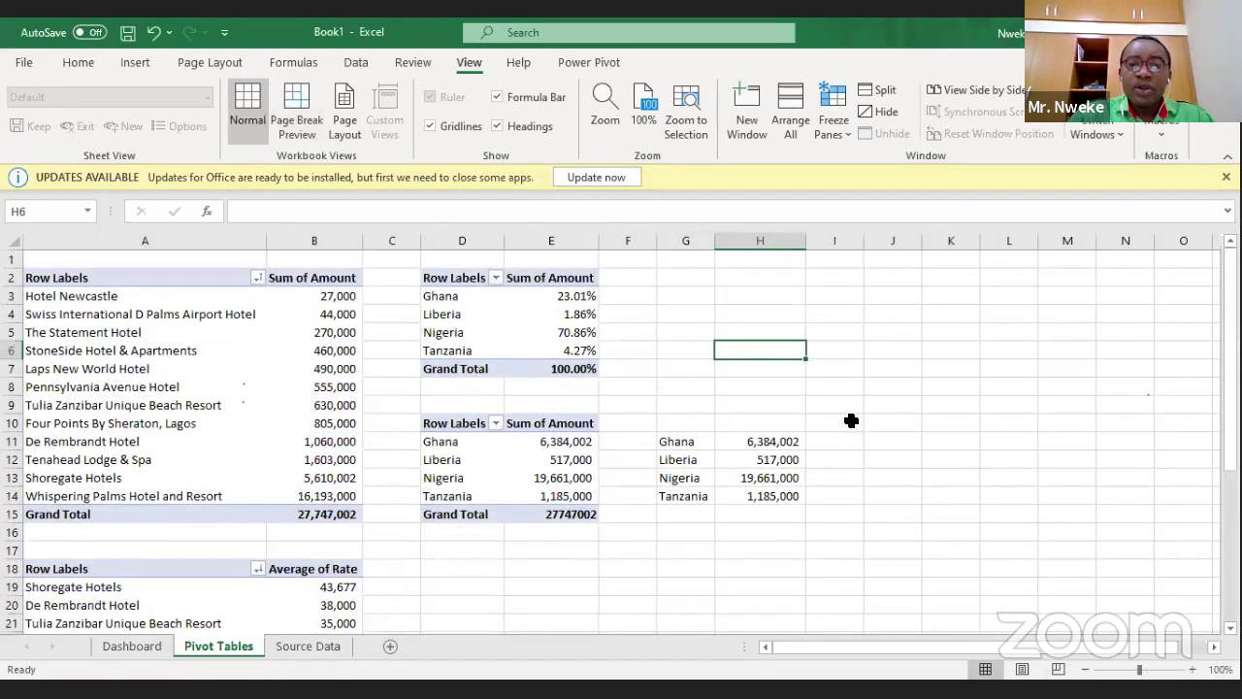
{"action": "scroll", "coordinate": [675, 412], "scroll_direction": "down", "scroll_amount": 3}
{"action": "left_click", "coordinate": [662, 419]}
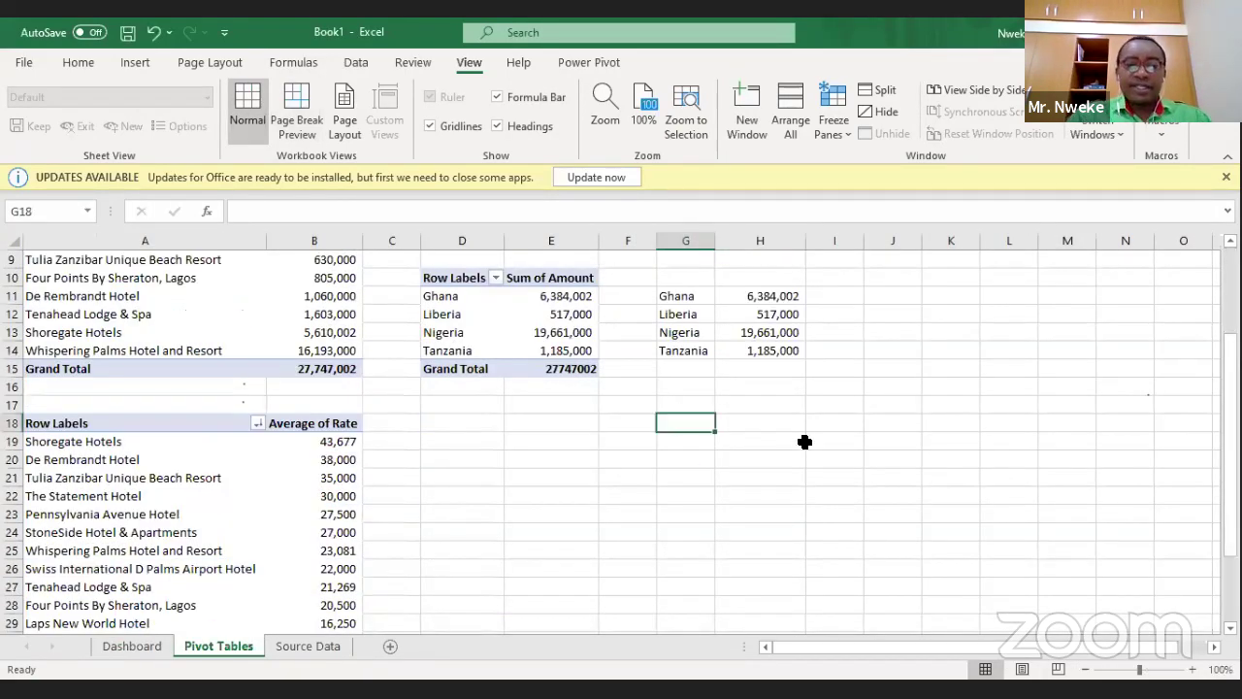
{"action": "type", "text": "Lagos State"}
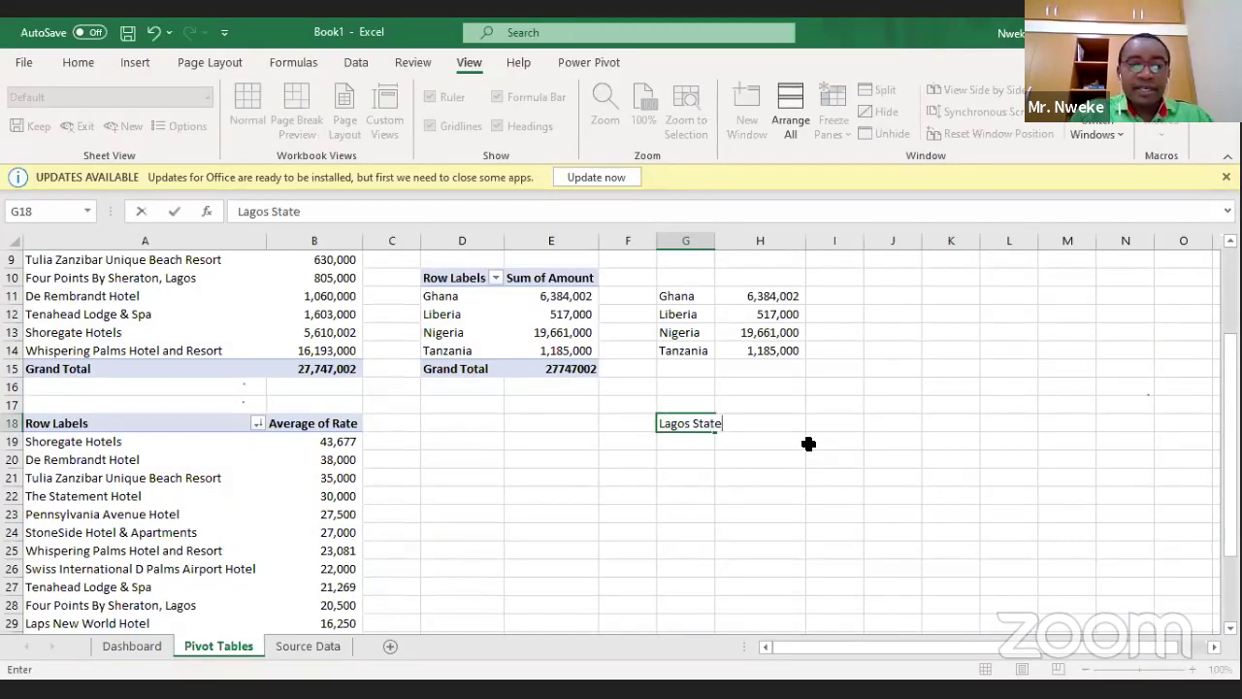
{"action": "key", "text": "Return"}
{"action": "type", "text": "Kano"}
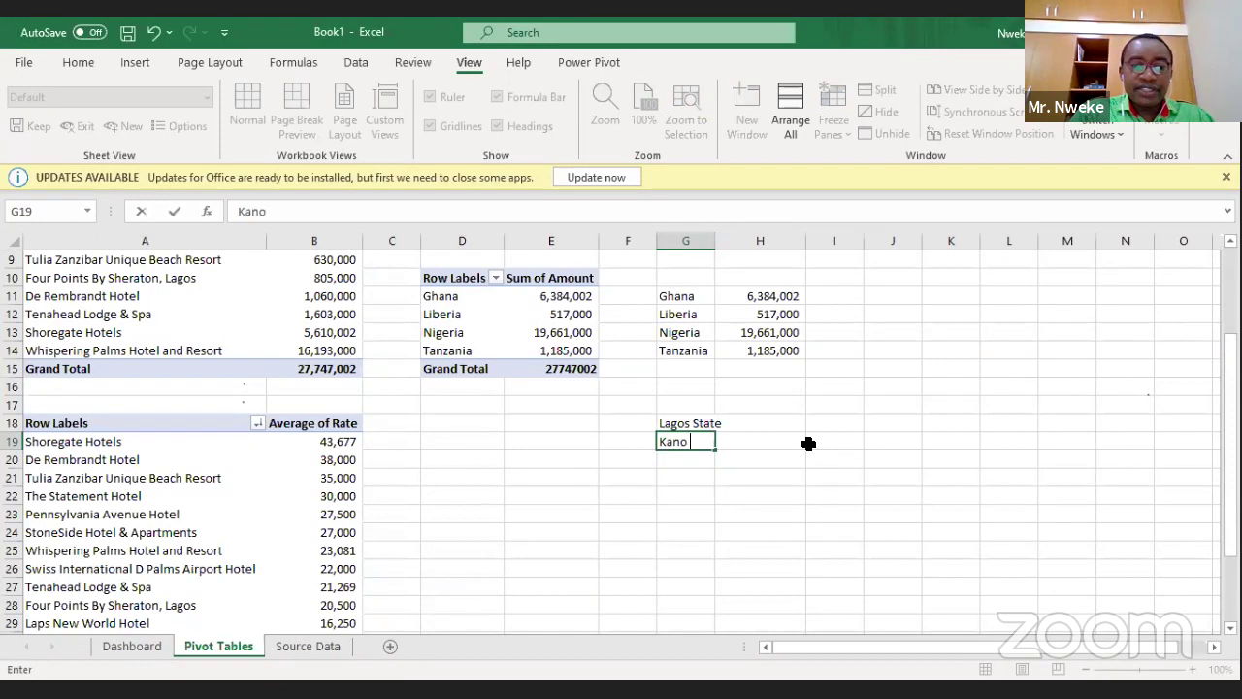
{"action": "type", "text": " State"}
{"action": "key", "text": "Return"}
{"action": "type", "text": "E"}
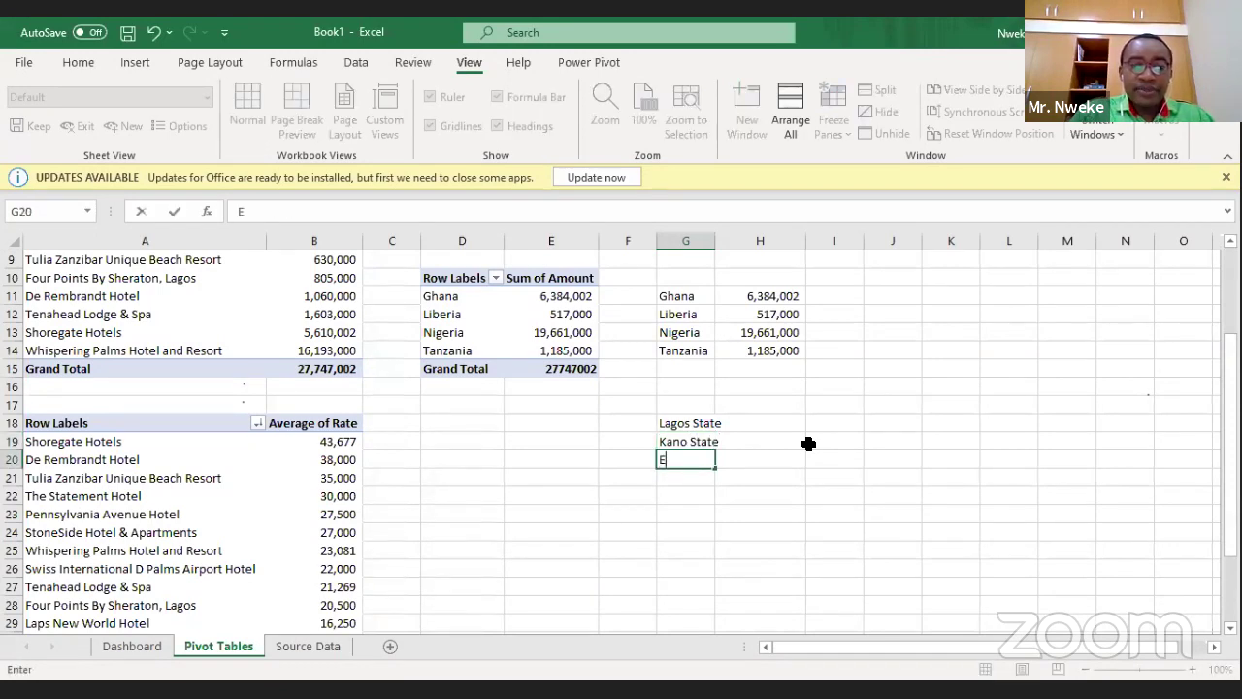
{"action": "type", "text": "do State"}
{"action": "key", "text": "Return"}
Continue the state list in G21:G23 with Abia State, Ekiti State and Rivers State.
{"action": "type", "text": "abia"}
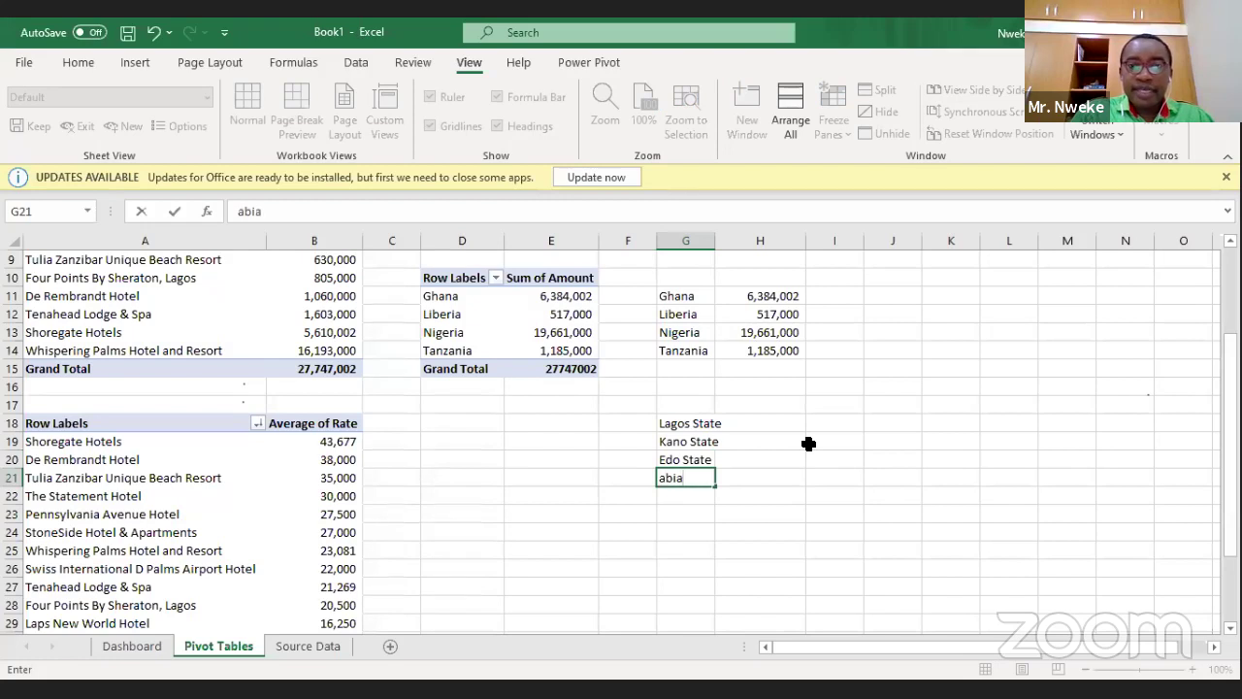
{"action": "key", "text": "BackSpace"}
{"action": "key", "text": "BackSpace"}
{"action": "type", "text": "Abia State"}
{"action": "key", "text": "Return"}
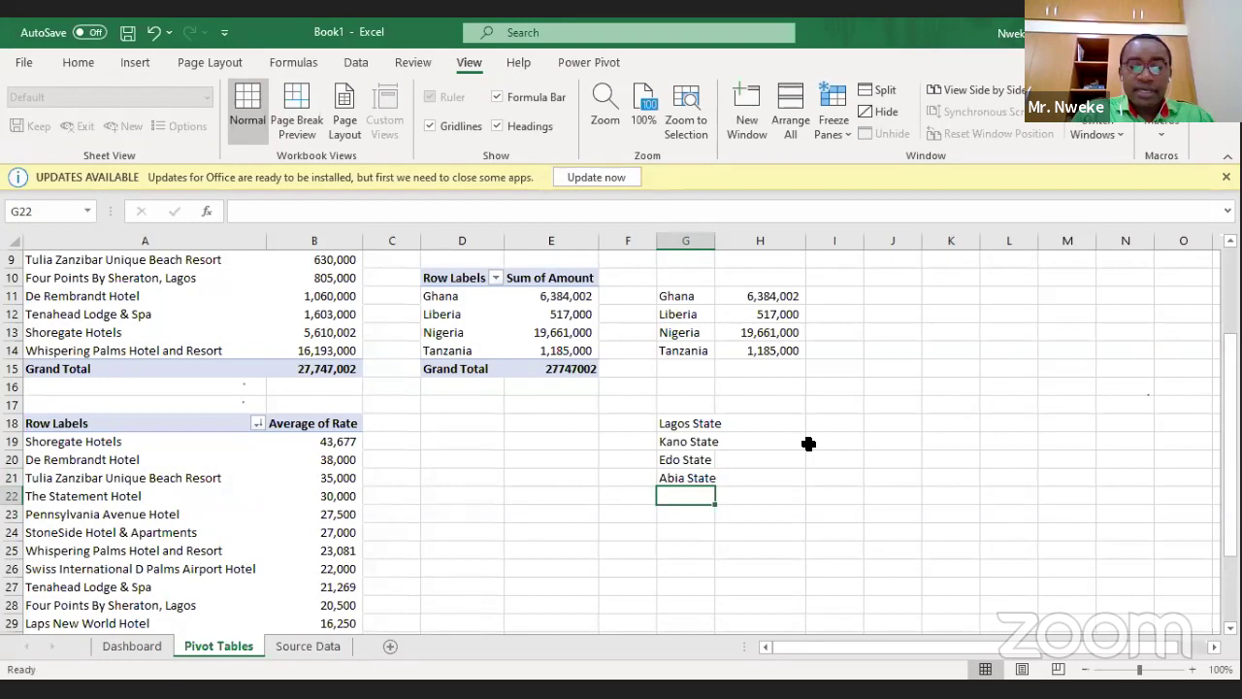
{"action": "type", "text": "Ekiti"}
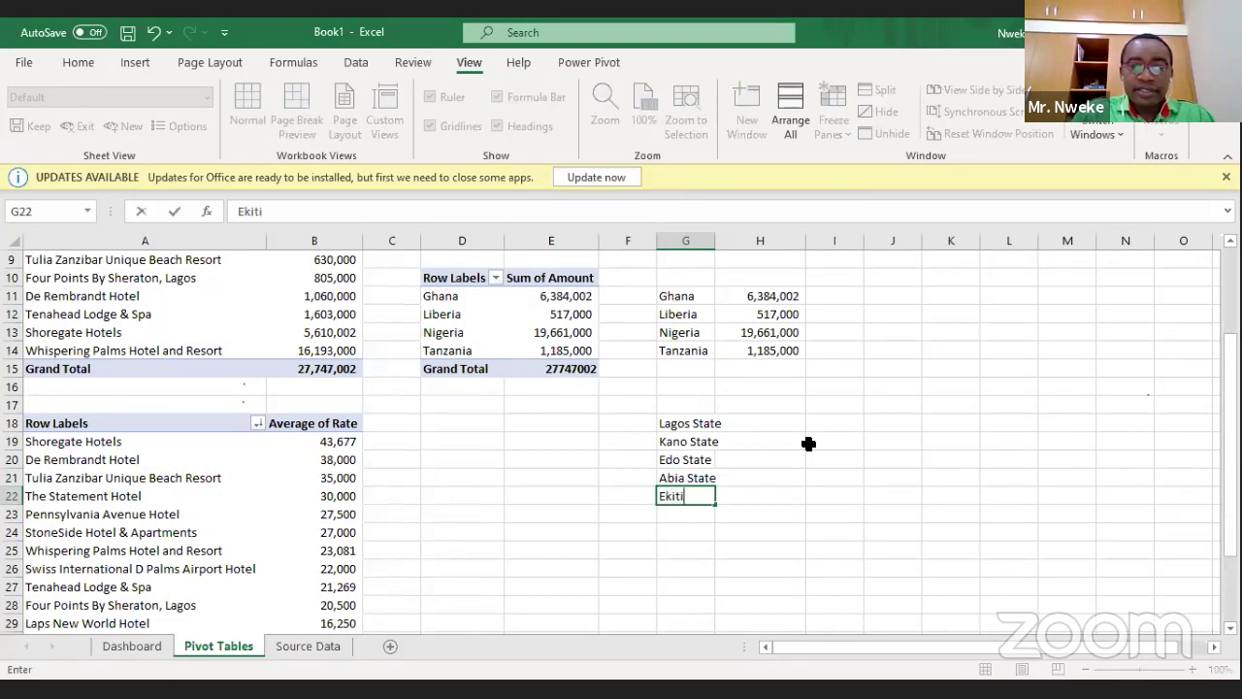
{"action": "type", "text": " Sta"}
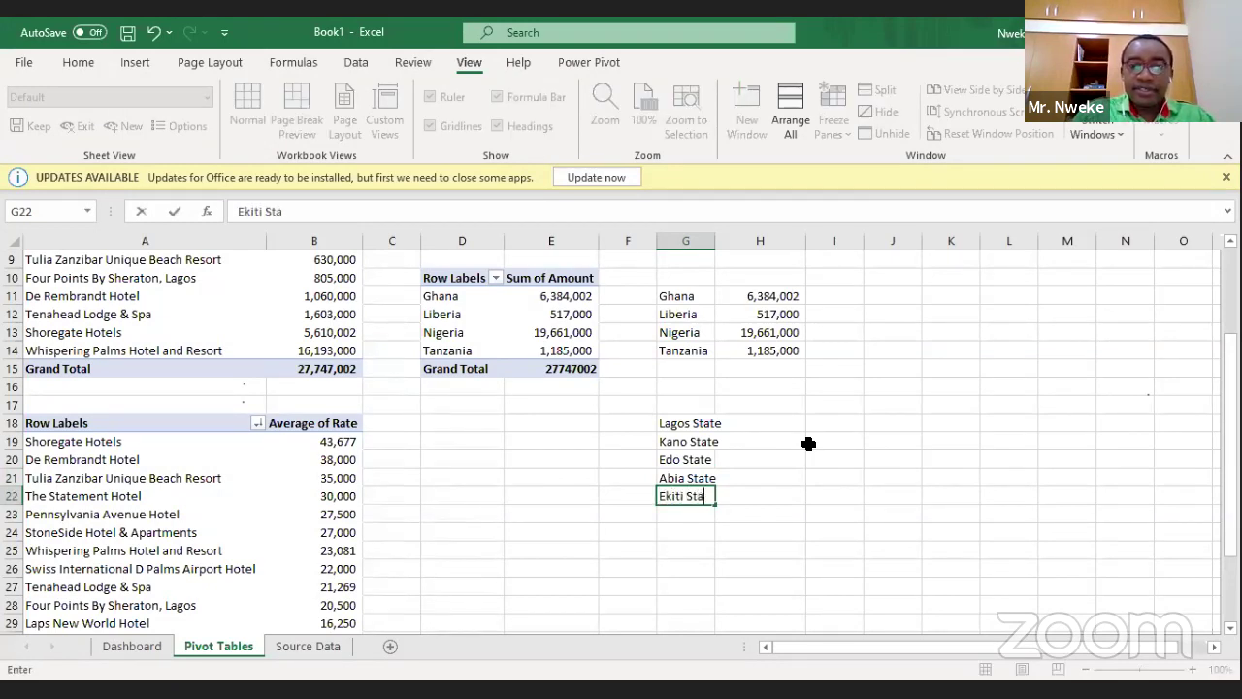
{"action": "type", "text": "te"}
{"action": "key", "text": "Return"}
{"action": "type", "text": "Rivers State"}
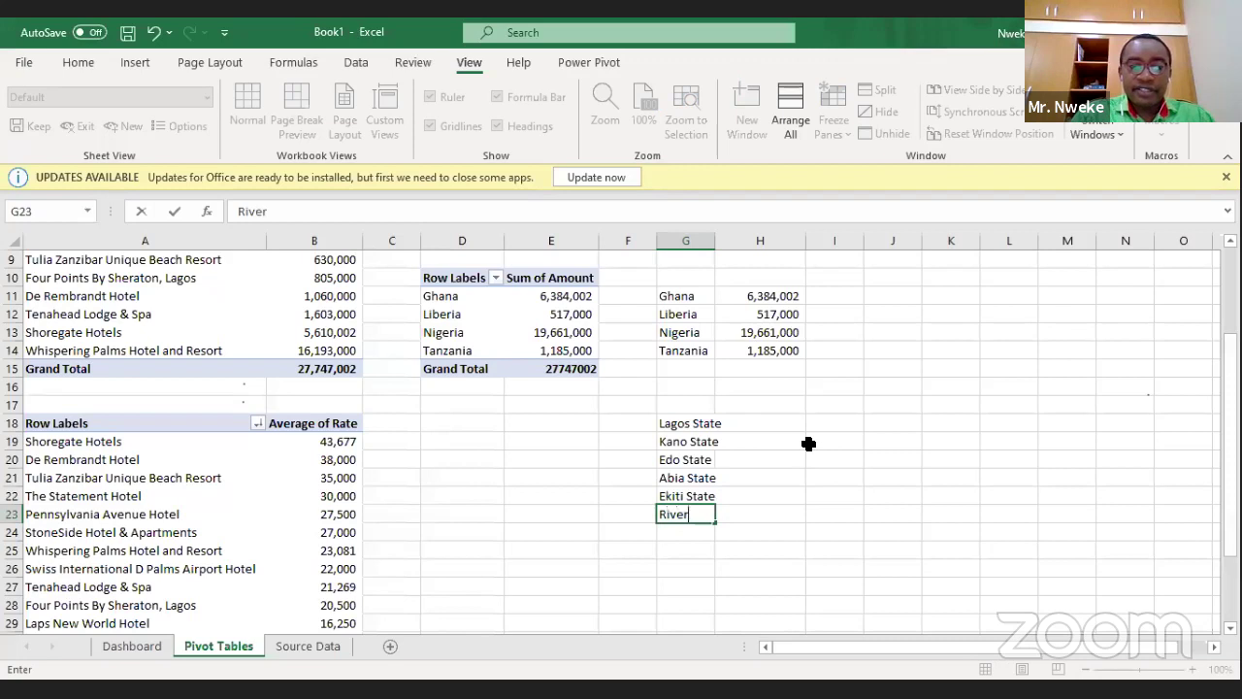
{"action": "key", "text": "Return"}
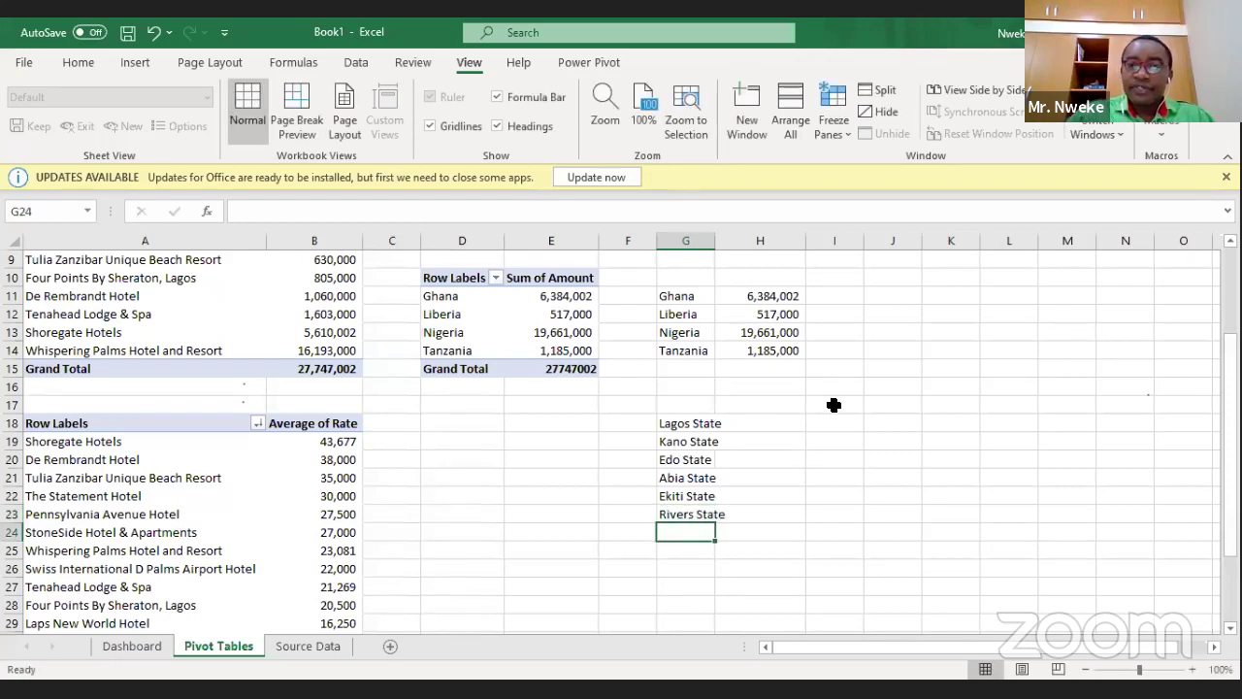
Enter the values 655, 65, 42, 5328, 852 and 525 beside the states in H18:H23.
{"action": "left_click", "coordinate": [765, 426]}
{"action": "type", "text": "655"}
{"action": "key", "text": "Return"}
{"action": "type", "text": "65"}
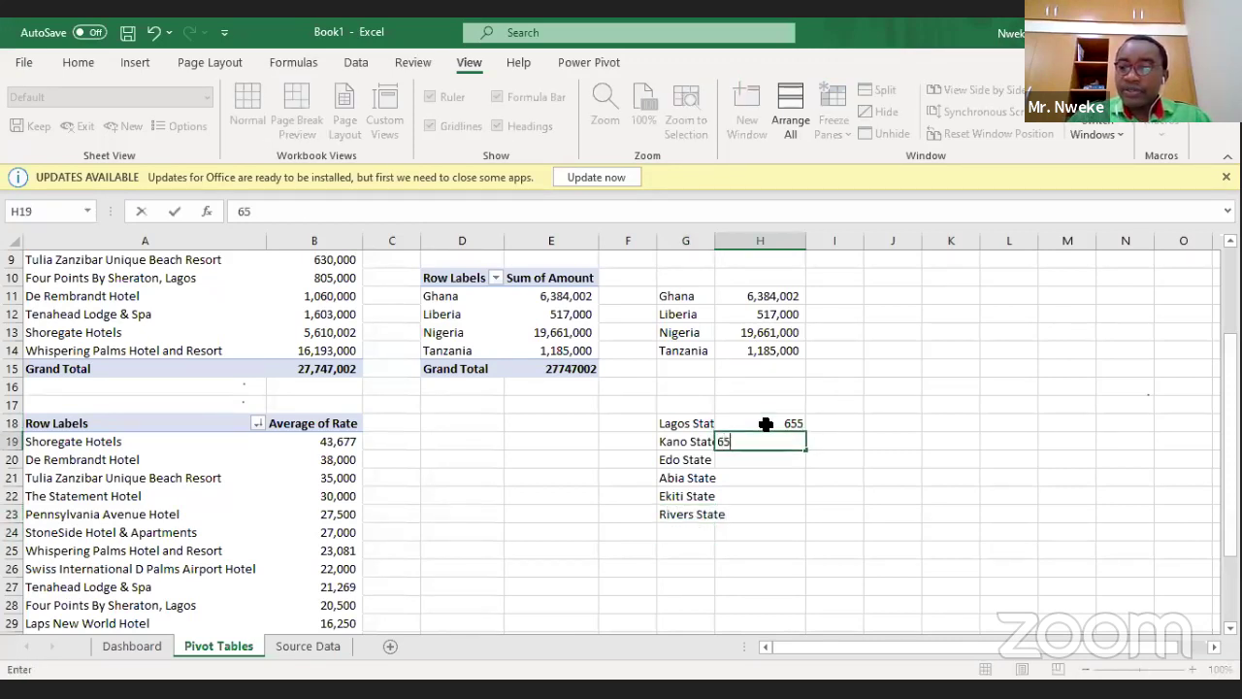
{"action": "key", "text": "Return"}
{"action": "type", "text": "42"}
{"action": "key", "text": "Return"}
{"action": "type", "text": "5328"}
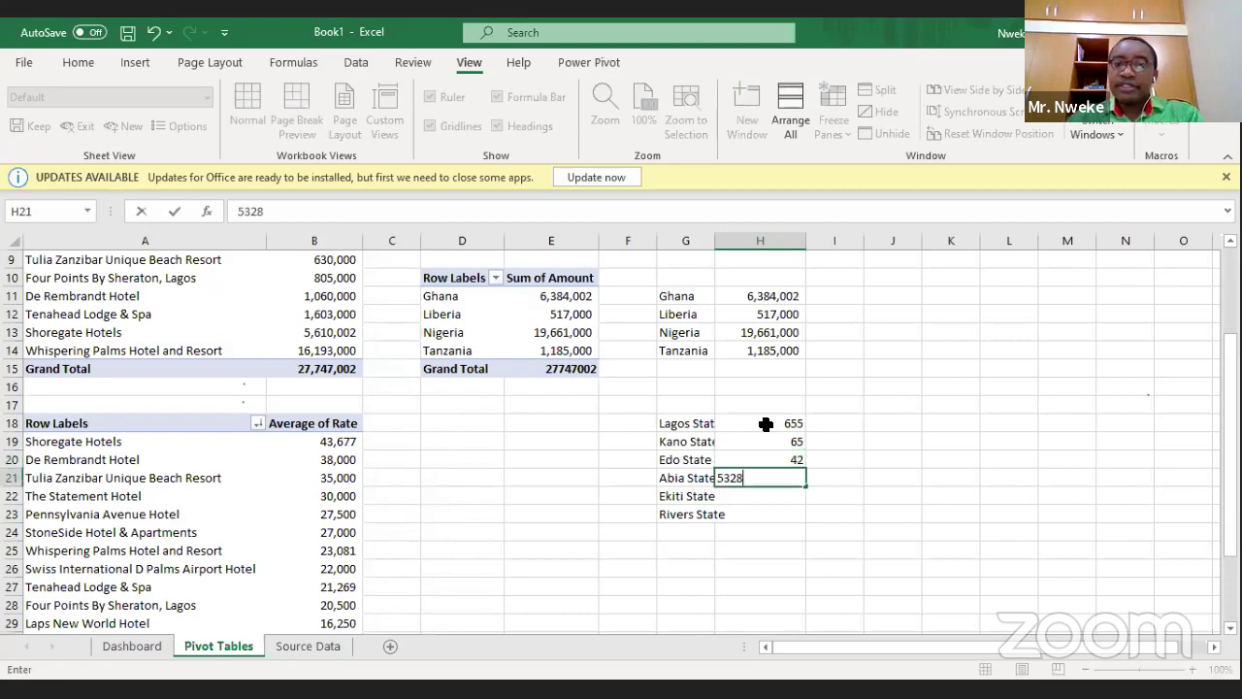
{"action": "key", "text": "Return"}
{"action": "type", "text": "852"}
{"action": "key", "text": "Return"}
{"action": "type", "text": "525"}
{"action": "key", "text": "Return"}
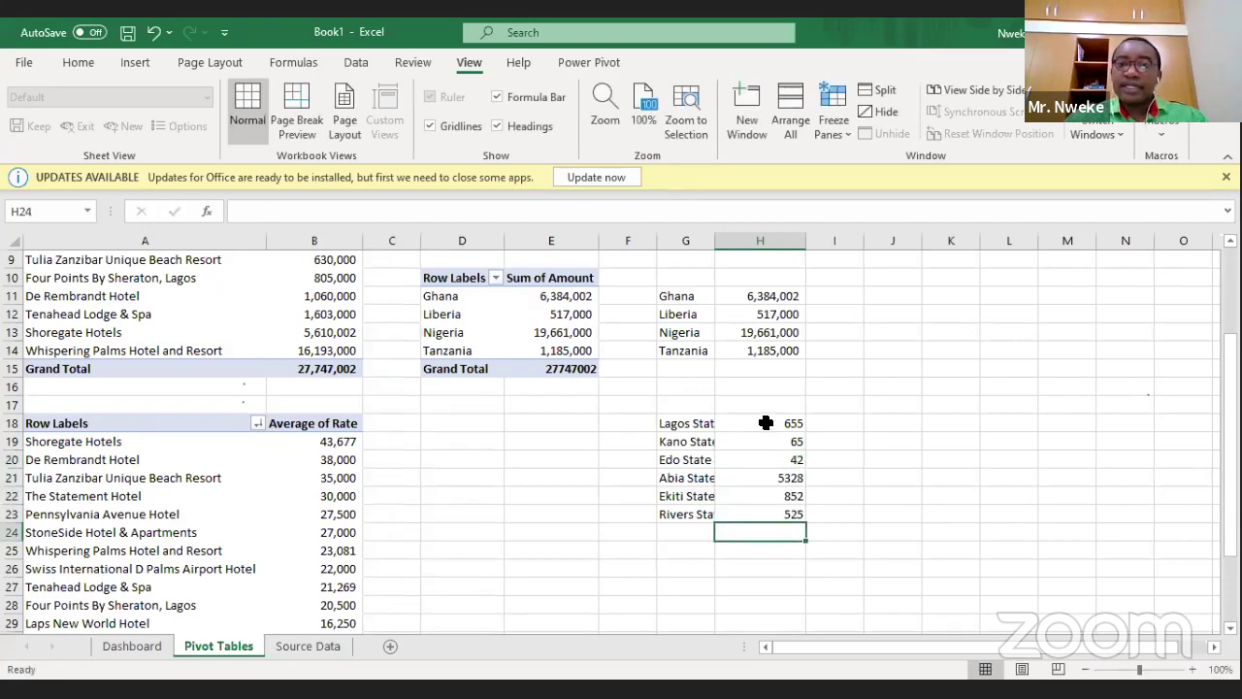
Insert a filled map chart from the state data in G18:H23 and move it clear of the data, over columns A to E.
{"action": "left_click_drag", "start_coordinate": [683, 429], "coordinate": [748, 508]}
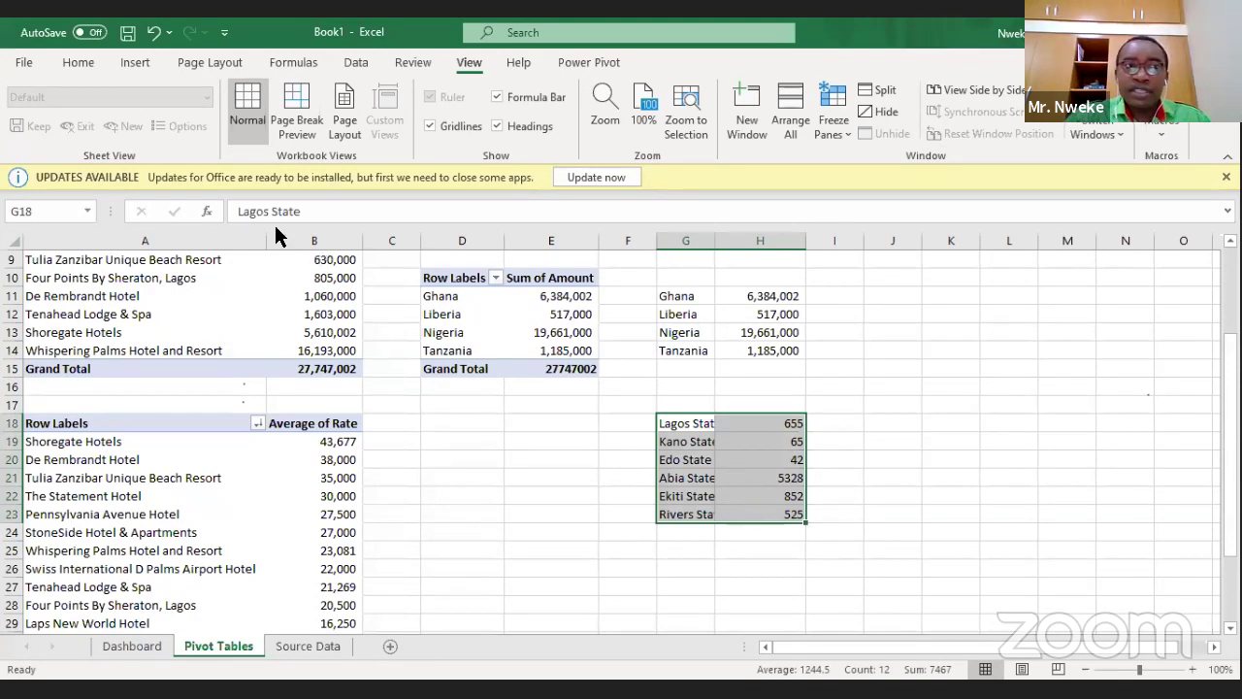
{"action": "left_click", "coordinate": [126, 62]}
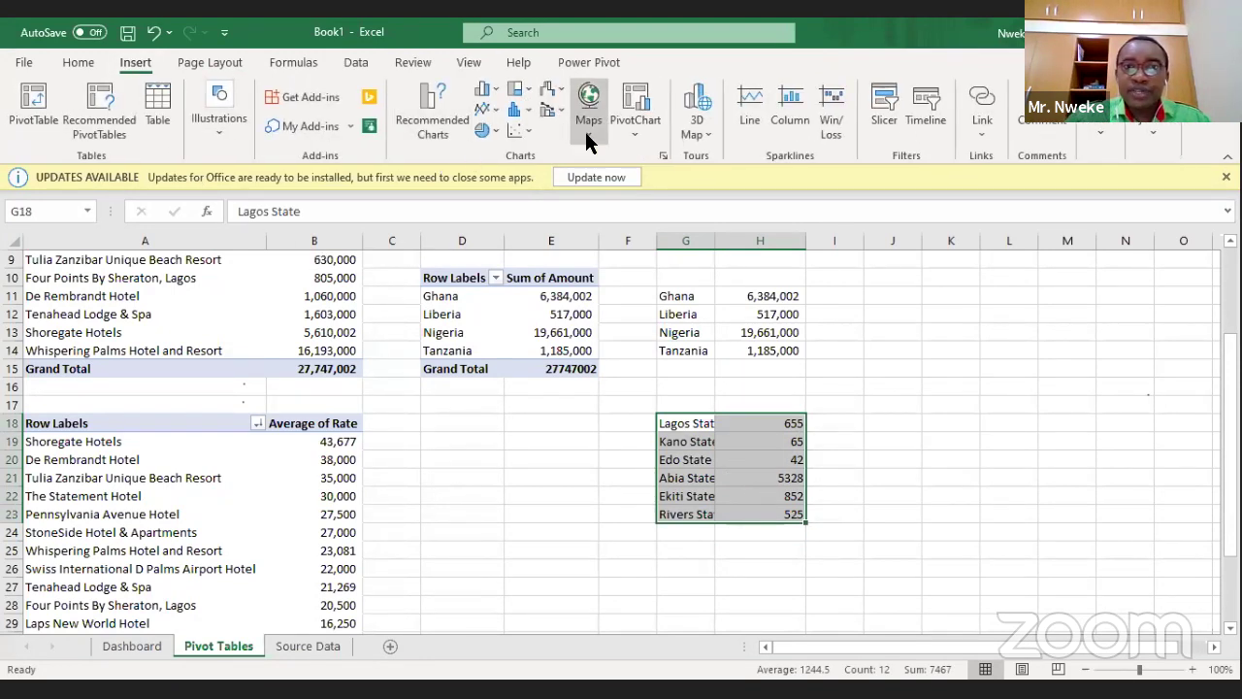
{"action": "left_click", "coordinate": [588, 136]}
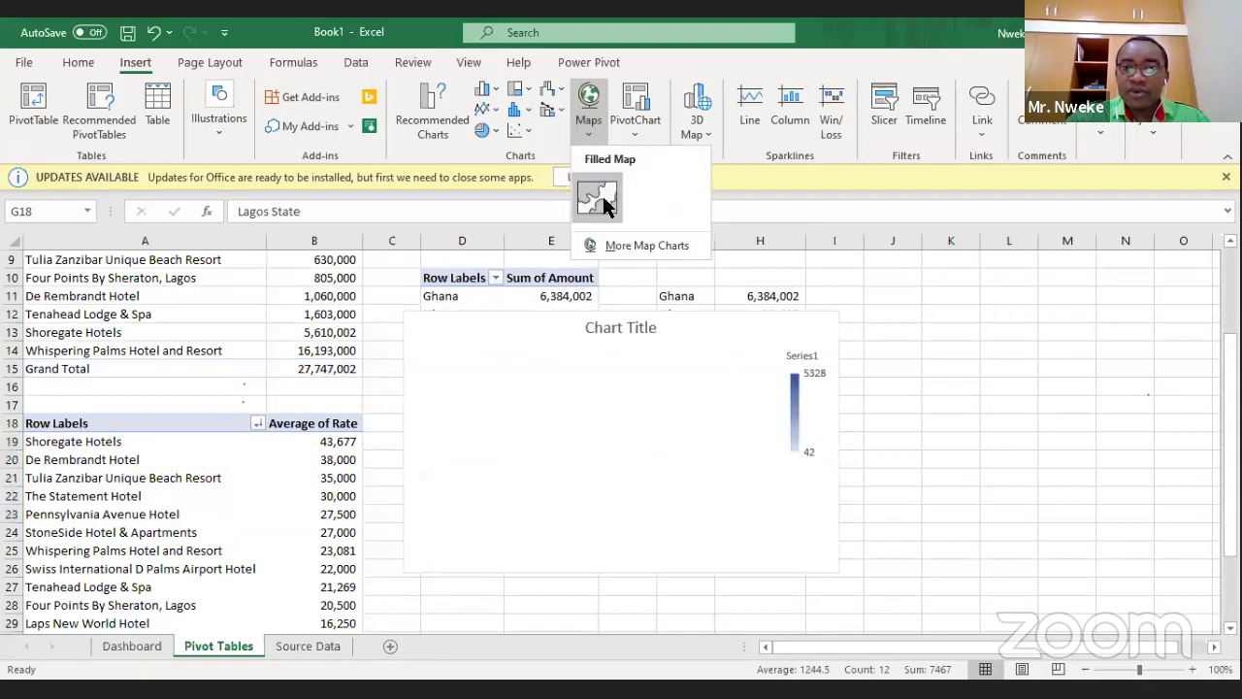
{"action": "left_click", "coordinate": [602, 204]}
{"action": "left_click_drag", "start_coordinate": [770, 350], "coordinate": [1120, 333]}
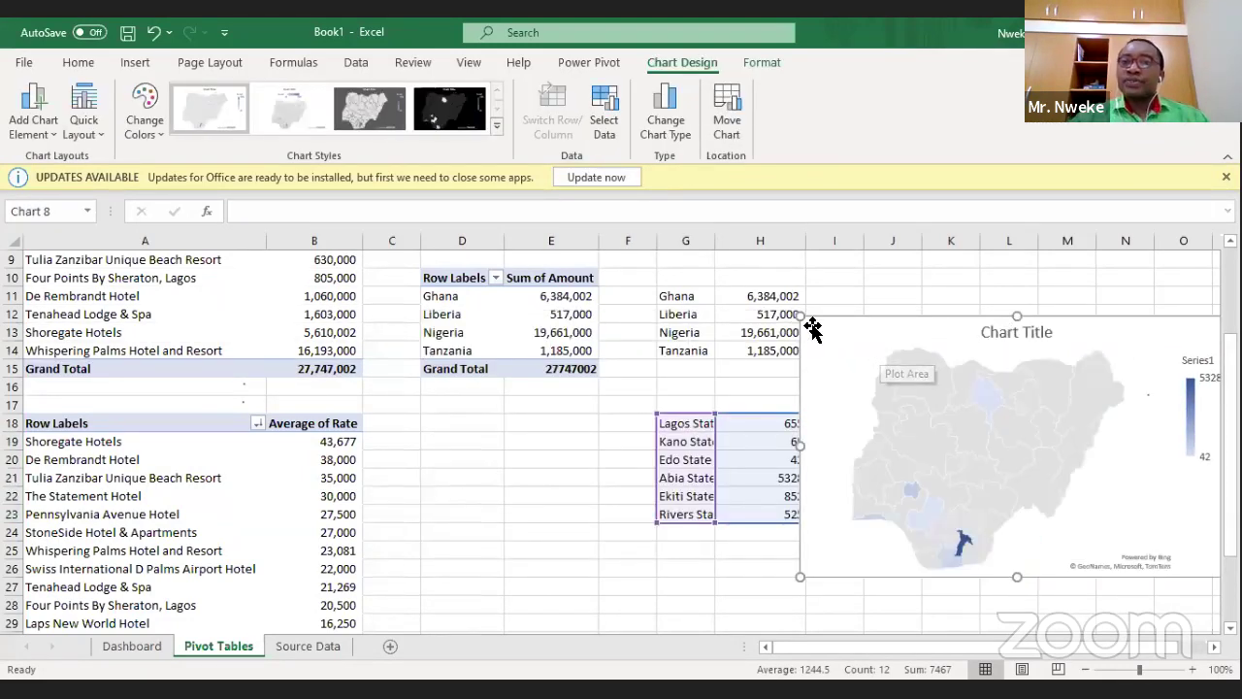
{"action": "mouse_move", "coordinate": [849, 339]}
{"action": "left_mouse_down"}
{"action": "mouse_move", "coordinate": [372, 321]}
{"action": "mouse_move", "coordinate": [189, 294]}
{"action": "left_mouse_up"}
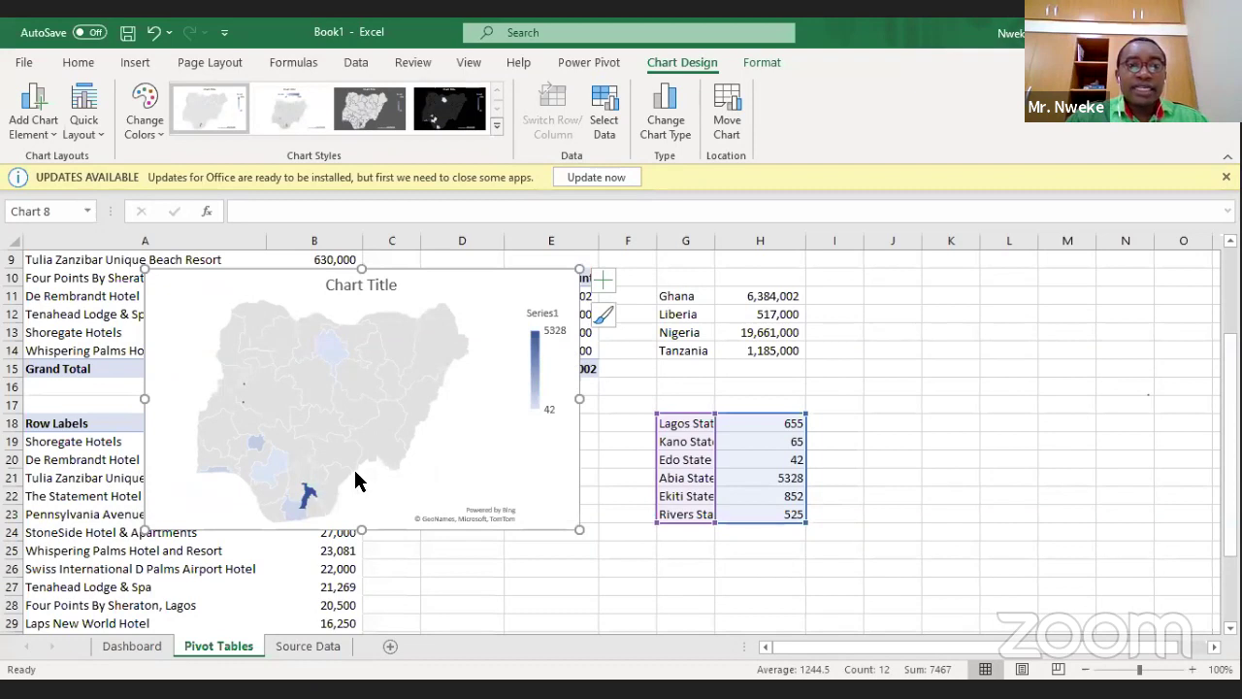
Preview the state map's chart styles, keep the first light style, and select the state names in G18:G23.
{"action": "left_click", "coordinate": [606, 316]}
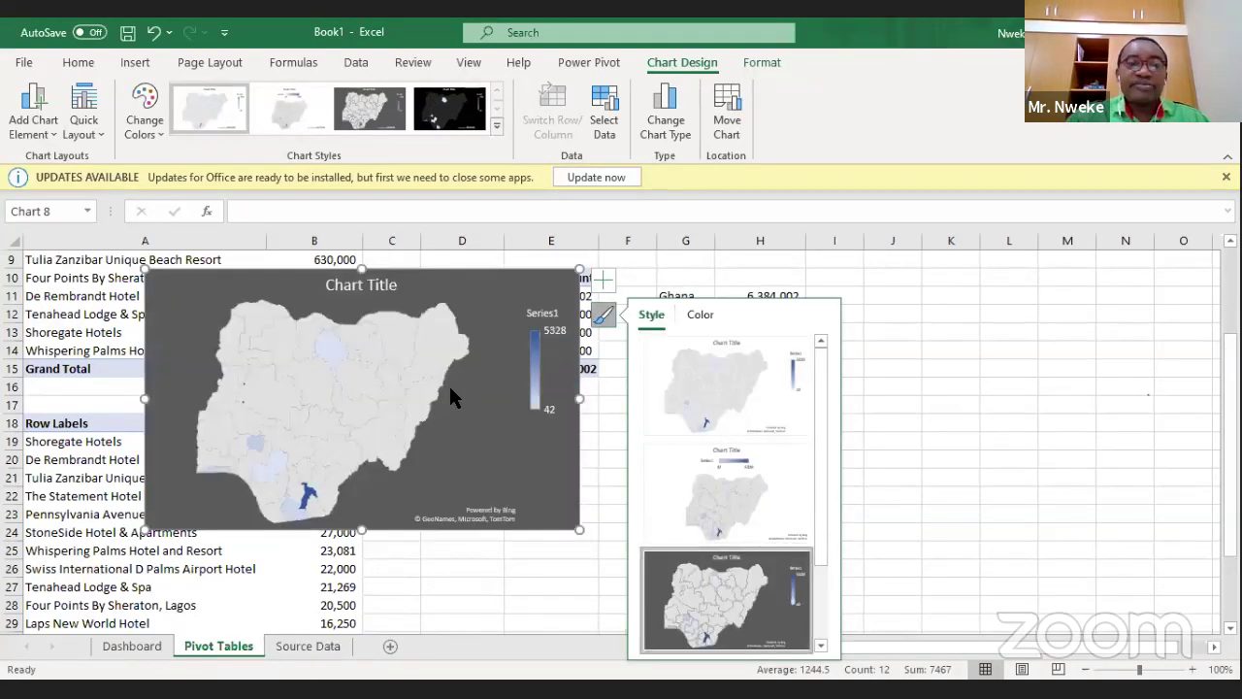
{"action": "left_click", "coordinate": [691, 366]}
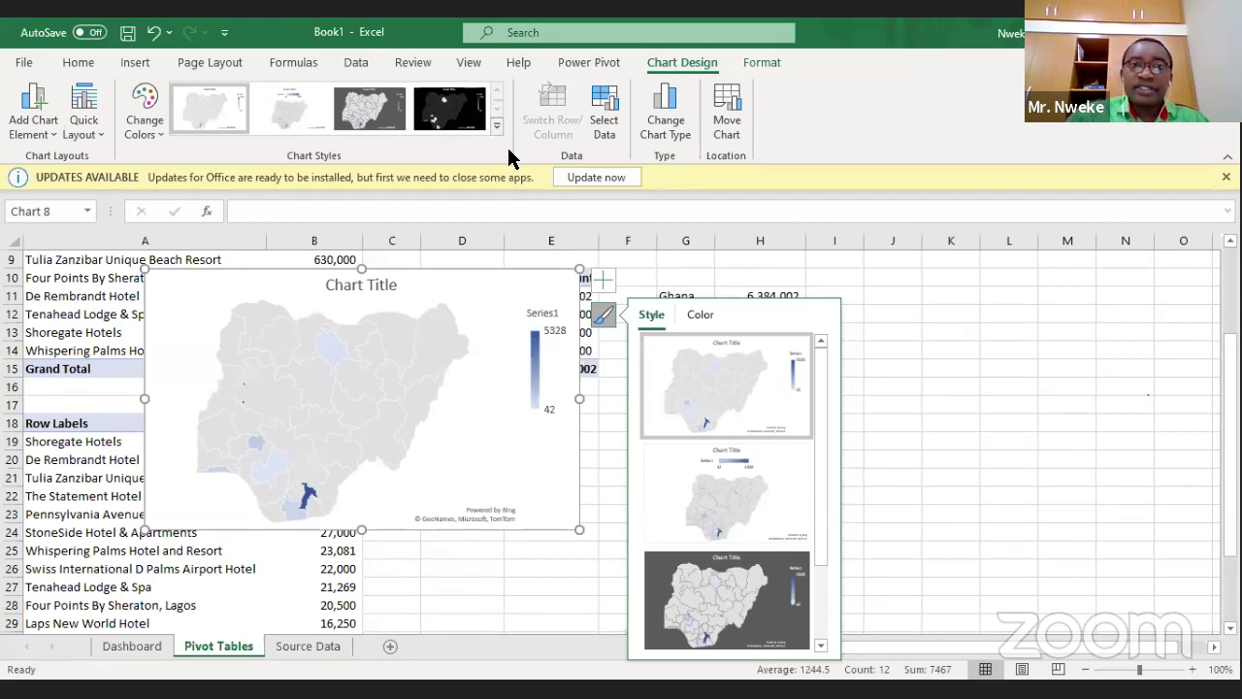
{"action": "left_click", "coordinate": [941, 482]}
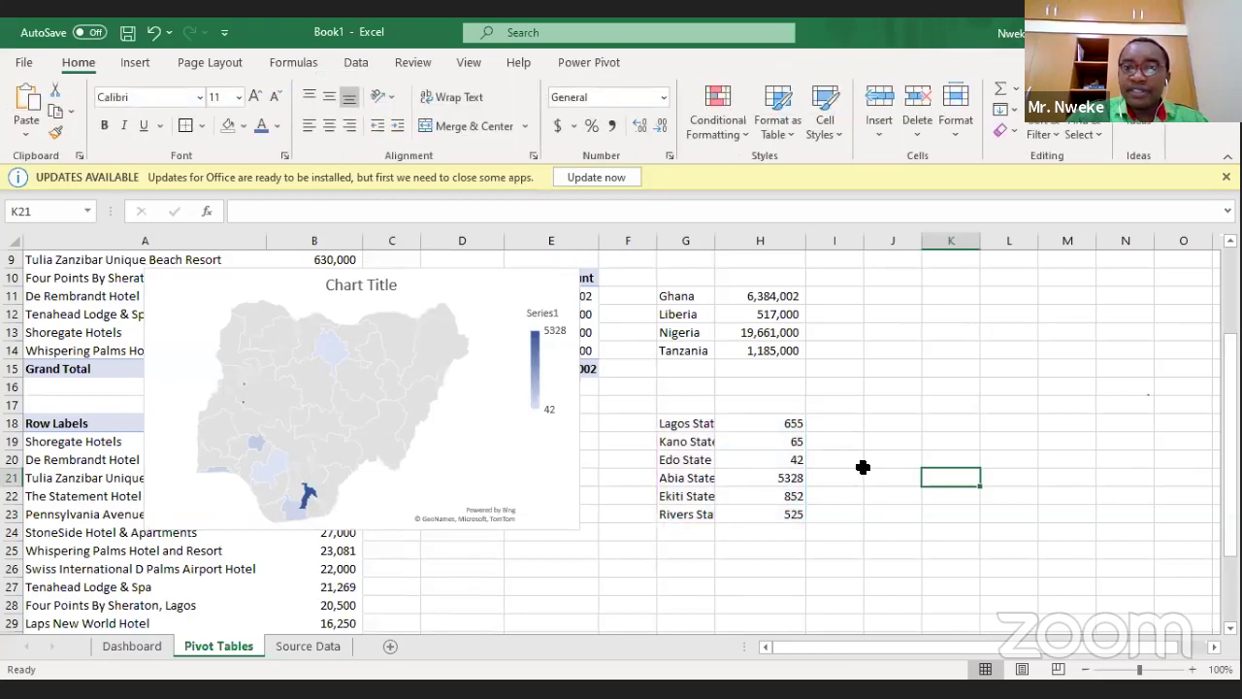
{"action": "left_click_drag", "start_coordinate": [680, 424], "coordinate": [696, 509]}
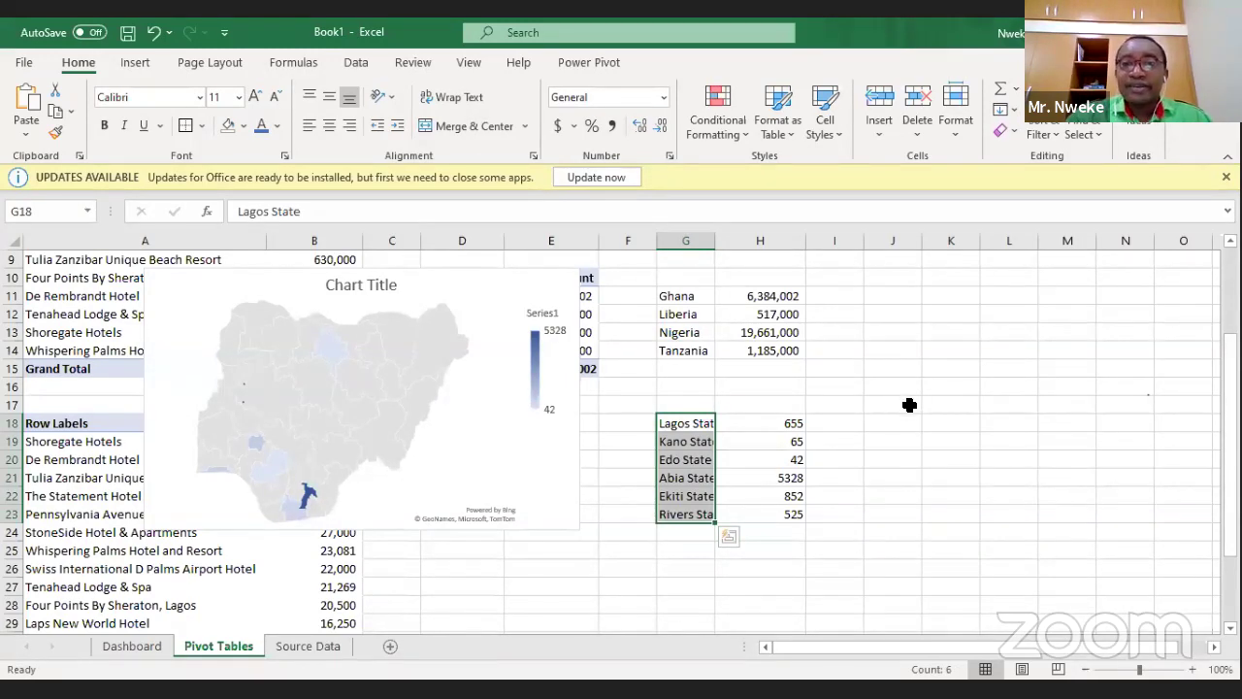
Delete the filled map chart of the Nigerian states from the Pivot Tables sheet.
{"action": "left_click", "coordinate": [478, 527]}
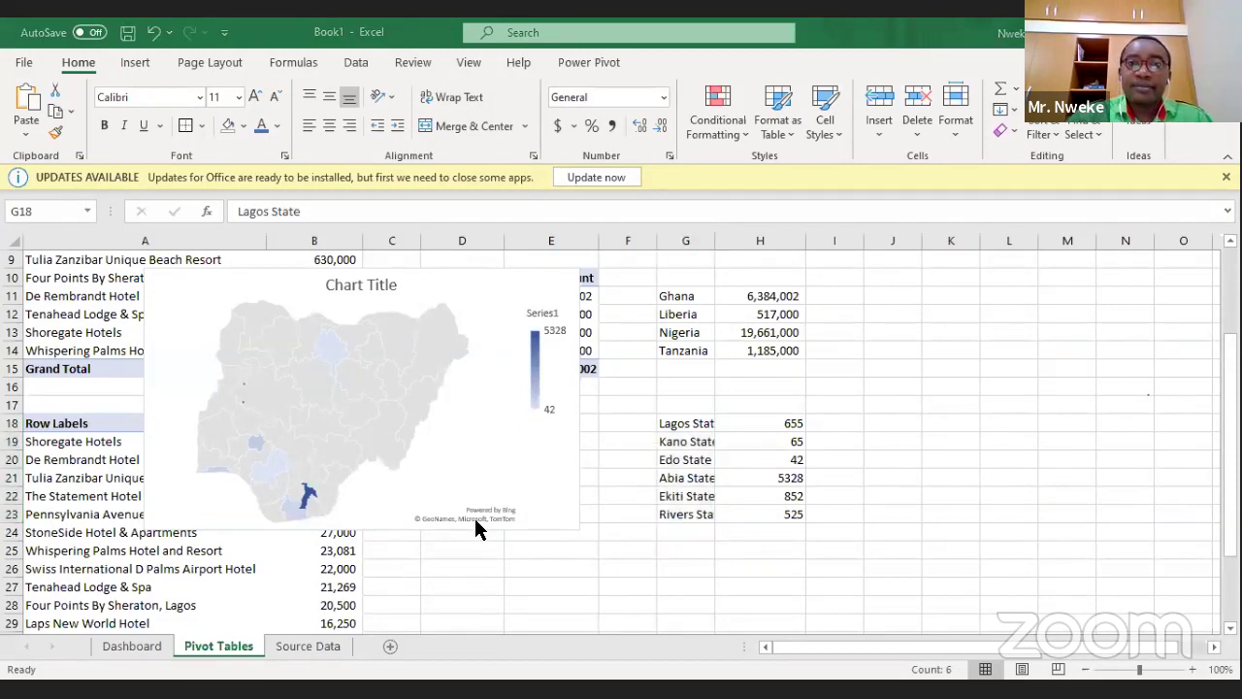
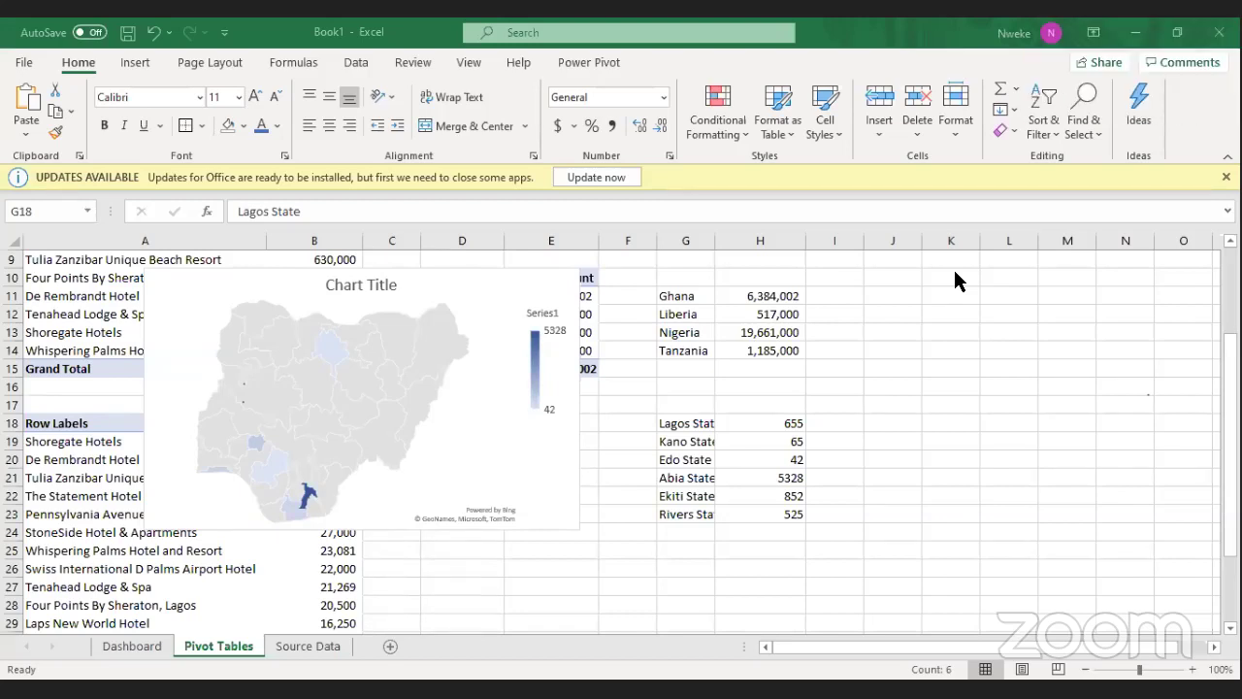
{"action": "left_click", "coordinate": [472, 407]}
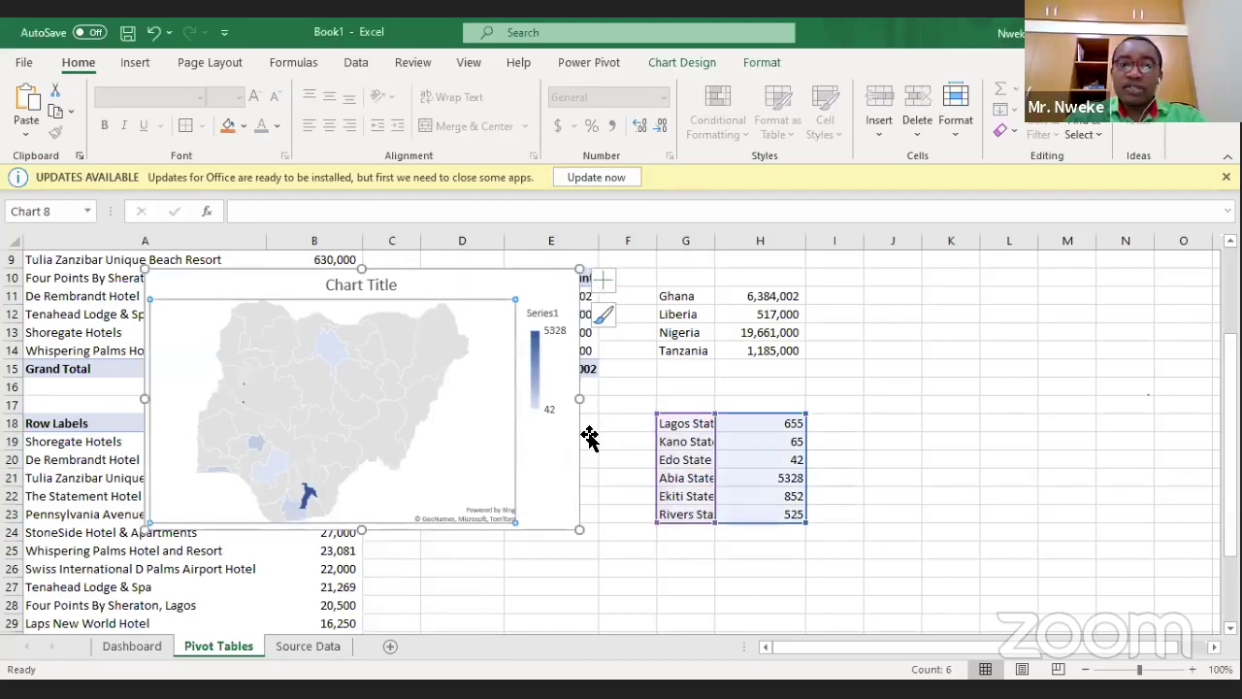
{"action": "key", "text": "Delete"}
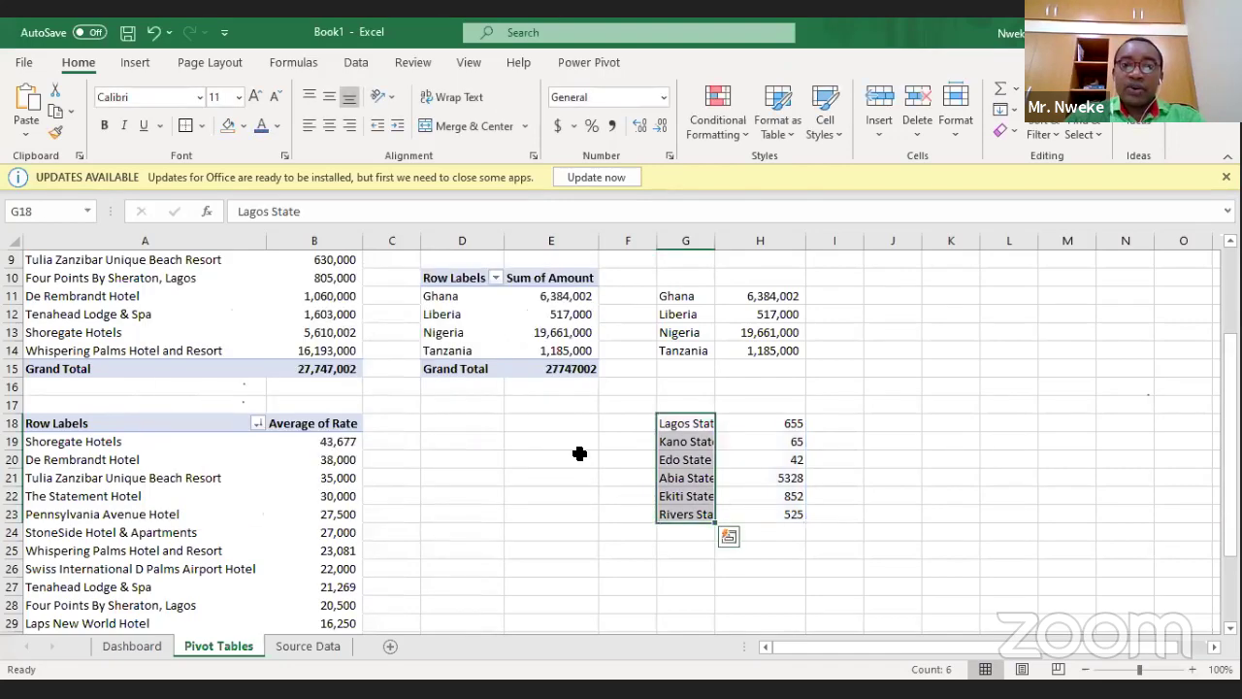
{"action": "left_click", "coordinate": [606, 405]}
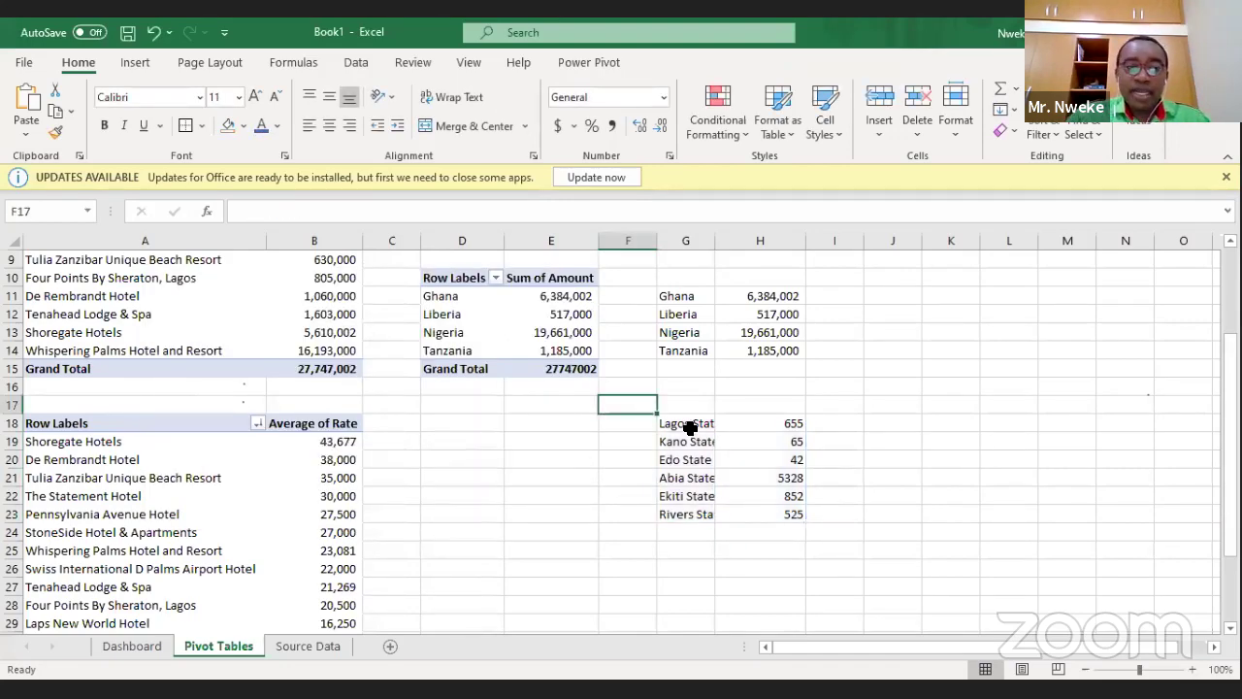
Undo the state map chart, its values and the state list, going back as far as the Dashboard sheet.
{"action": "key", "text": "ctrl+z"}
{"action": "key", "text": "ctrl+z"}
{"action": "key", "text": "ctrl+z"}
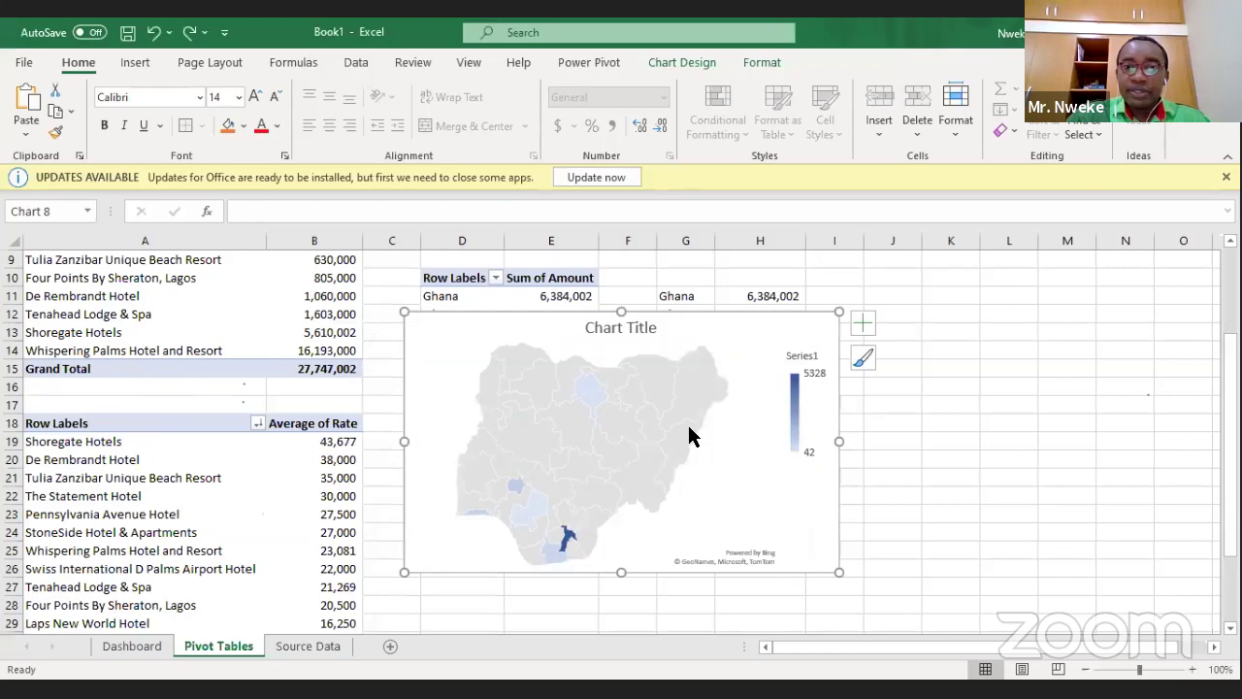
{"action": "key", "text": "ctrl+z"}
{"action": "key", "text": "ctrl+z"}
{"action": "key", "text": "ctrl+z"}
{"action": "key", "text": "ctrl+z"}
{"action": "key", "text": "ctrl+z"}
{"action": "key", "text": "ctrl+z"}
{"action": "key", "text": "ctrl+z"}
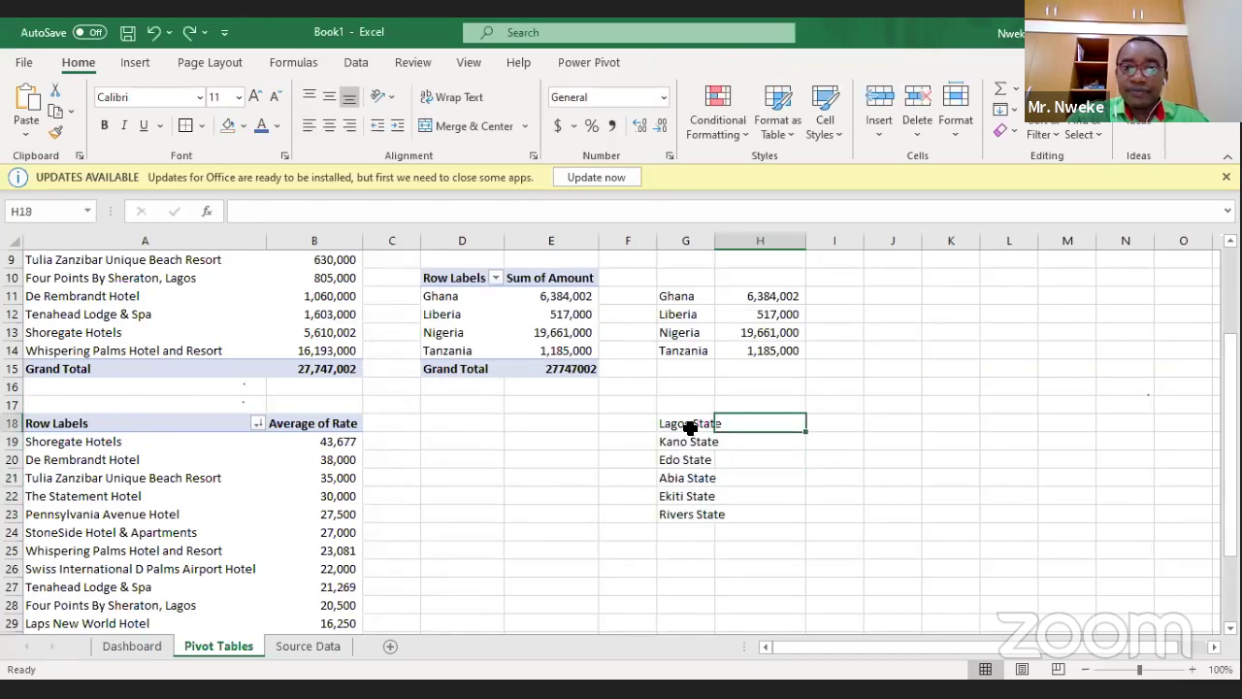
{"action": "key", "text": "ctrl+z"}
{"action": "key", "text": "ctrl+z"}
{"action": "key", "text": "ctrl+z"}
{"action": "key", "text": "ctrl+z"}
{"action": "key", "text": "ctrl+z"}
{"action": "key", "text": "ctrl+z"}
{"action": "key", "text": "ctrl+z"}
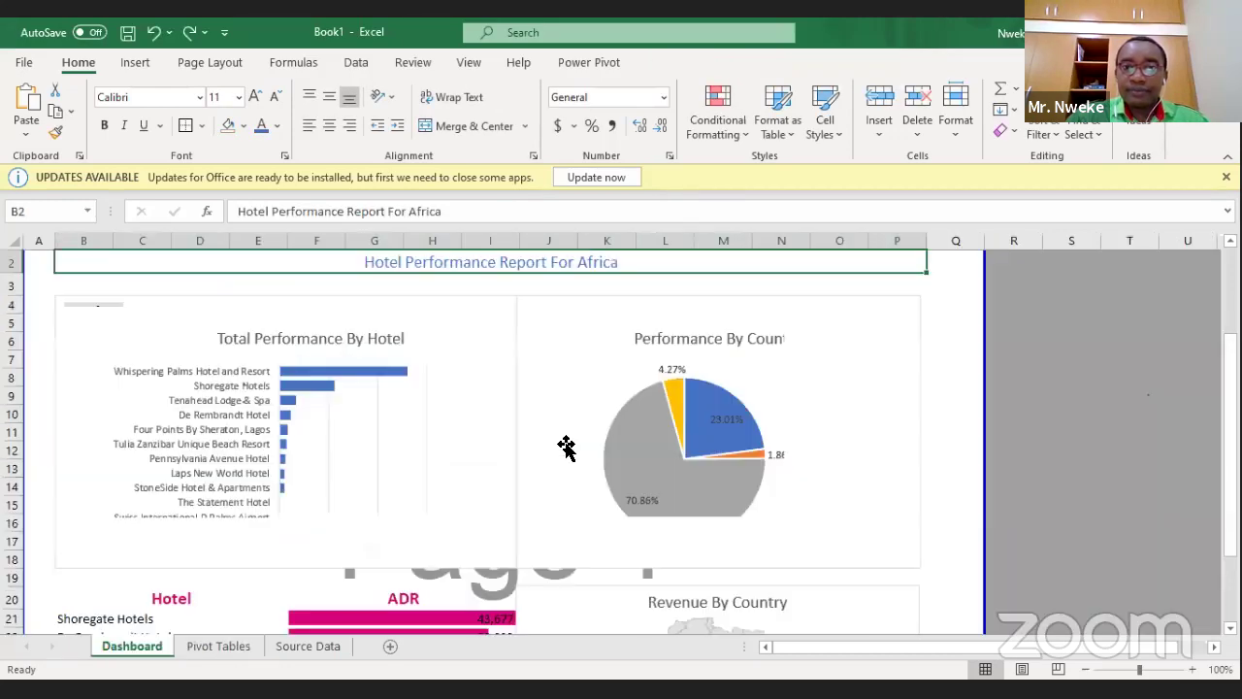
Review the dashboard from the report title and performance charts down to the hotel ADR table and the Revenue By Country map.
{"action": "scroll", "coordinate": [510, 425], "scroll_direction": "down", "scroll_amount": 1}
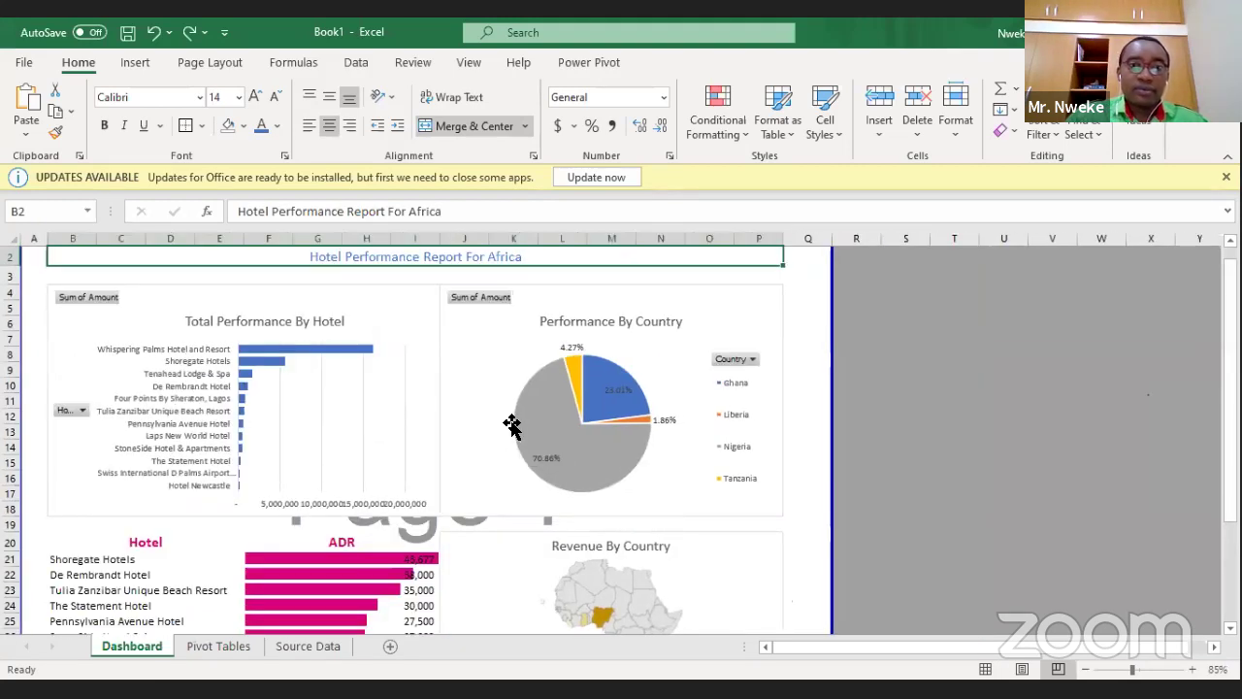
{"action": "left_click", "coordinate": [808, 301]}
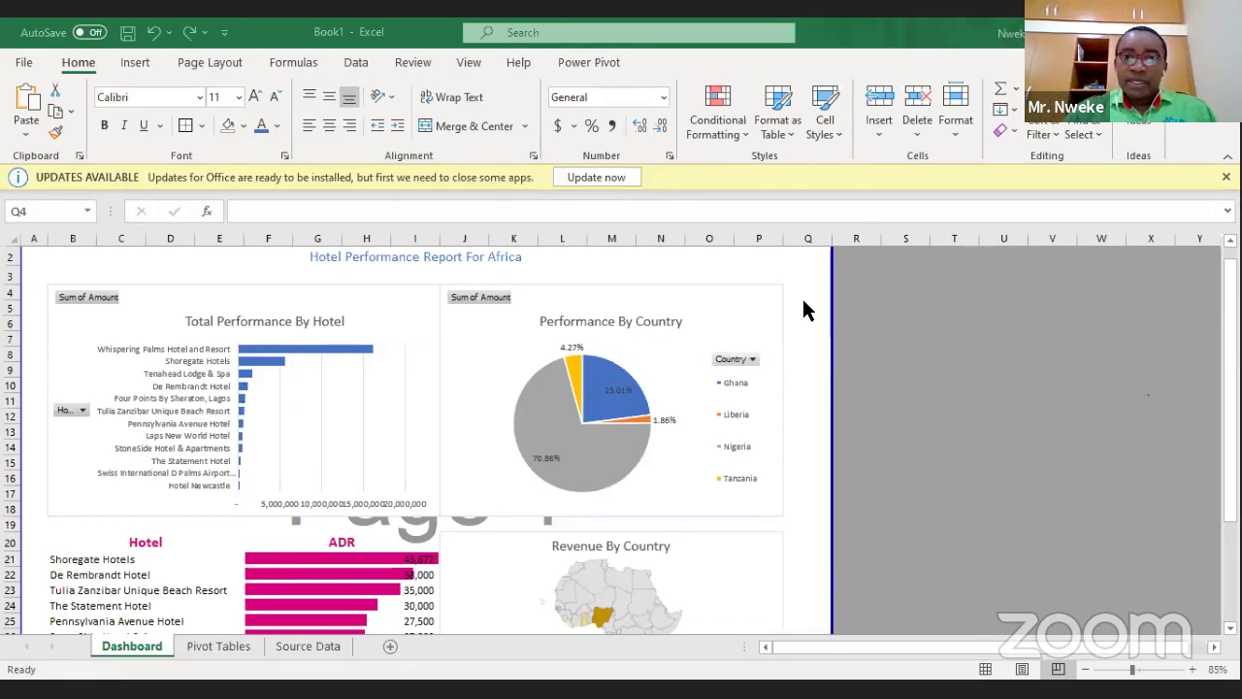
{"action": "left_click", "coordinate": [813, 372]}
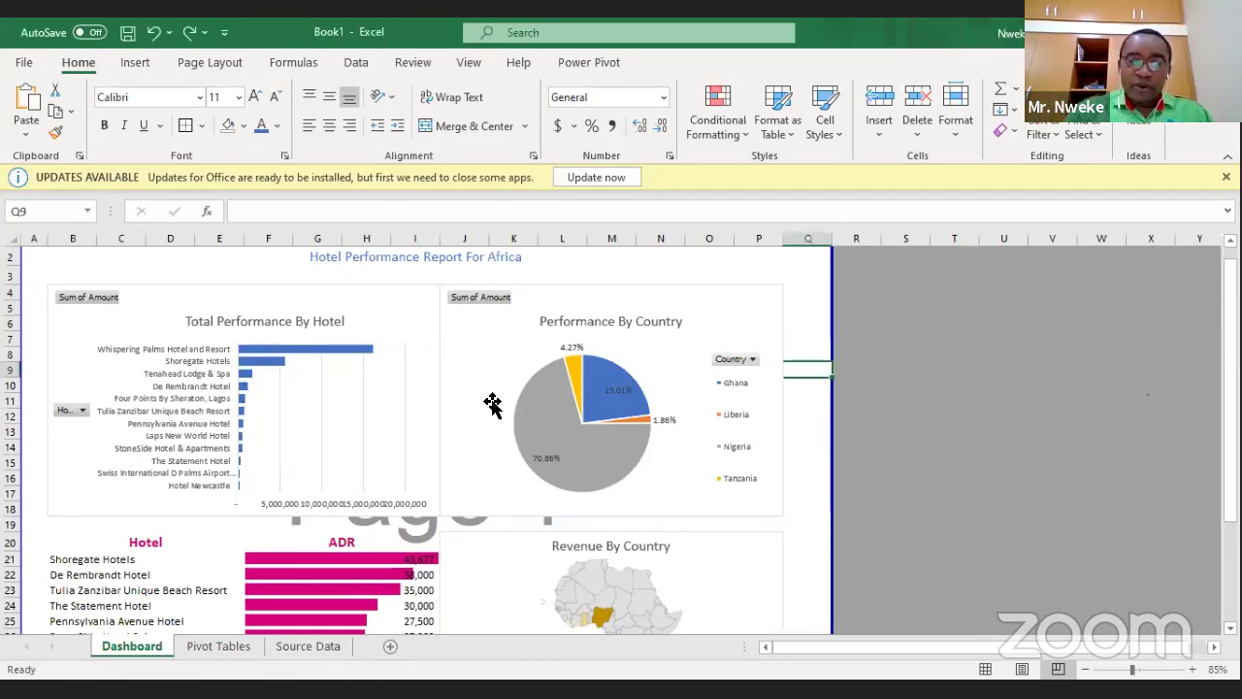
{"action": "left_click", "coordinate": [50, 260]}
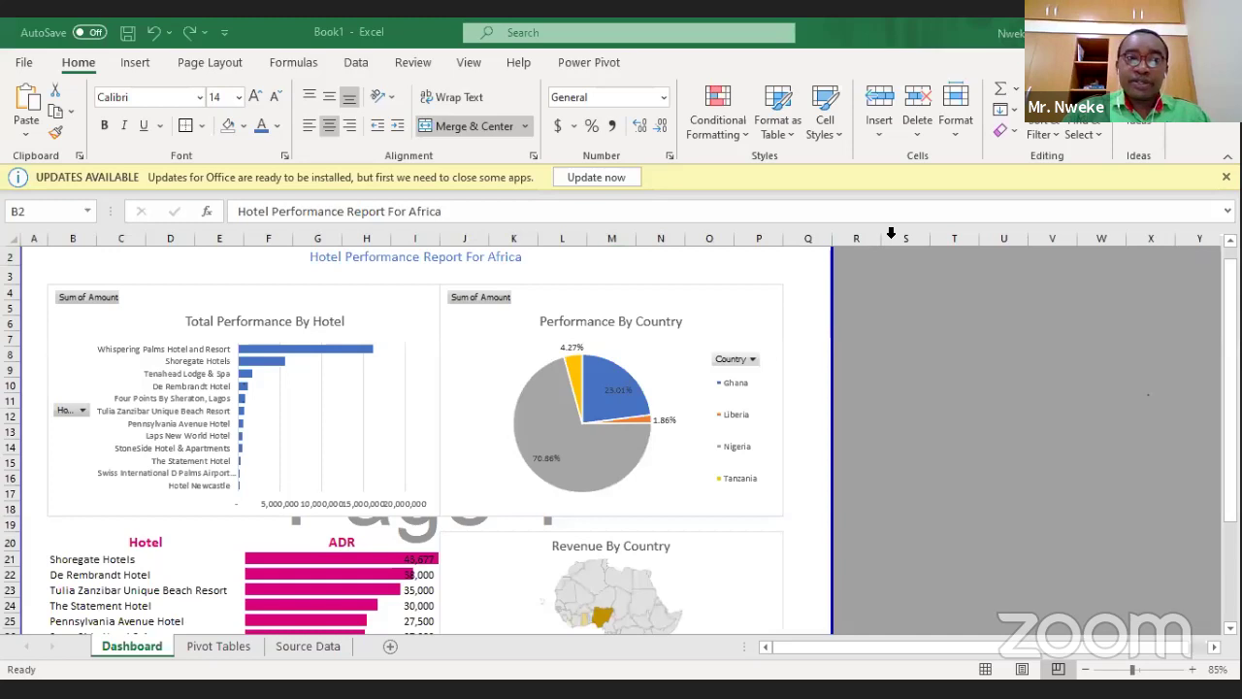
{"action": "left_click", "coordinate": [816, 317]}
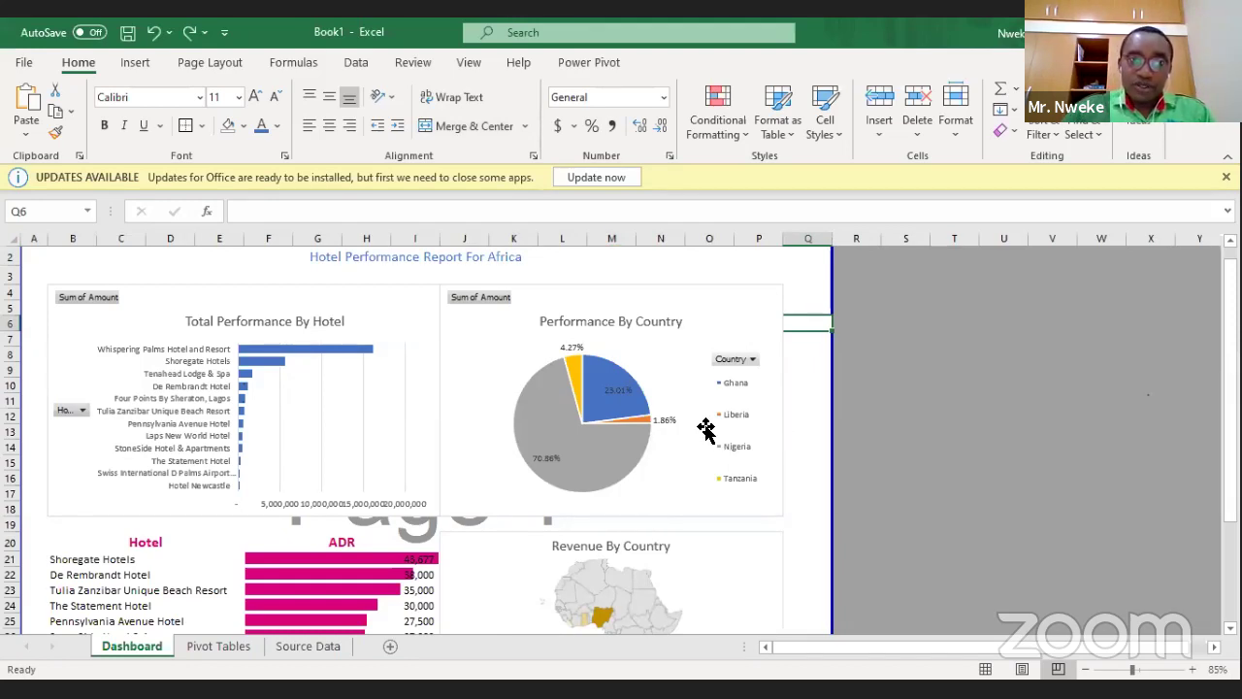
{"action": "left_click", "coordinate": [868, 389]}
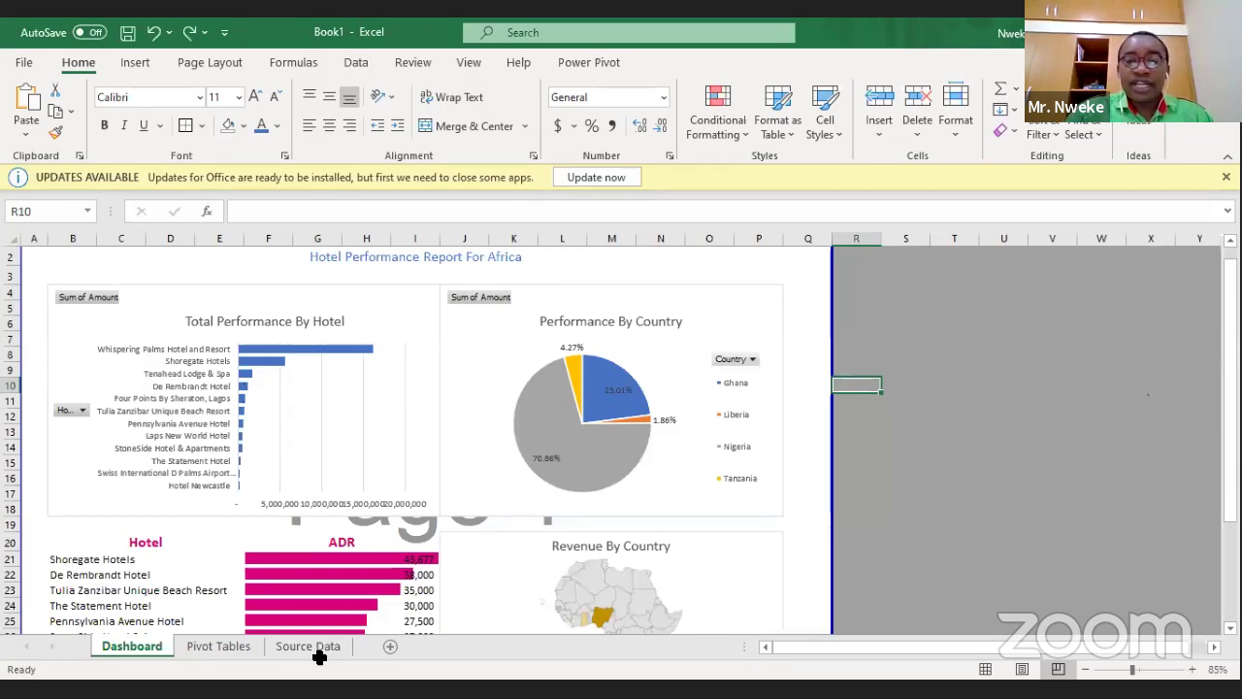
{"action": "scroll", "coordinate": [771, 451], "scroll_direction": "down", "scroll_amount": 2}
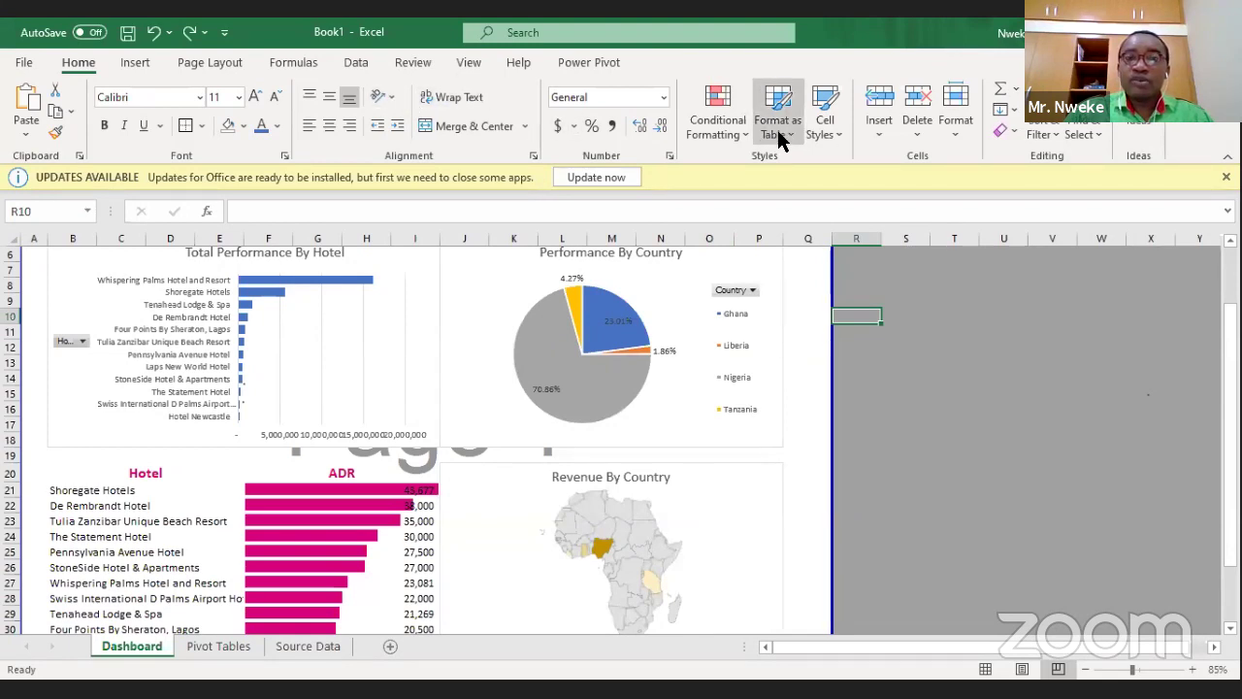
{"action": "left_click", "coordinate": [146, 66]}
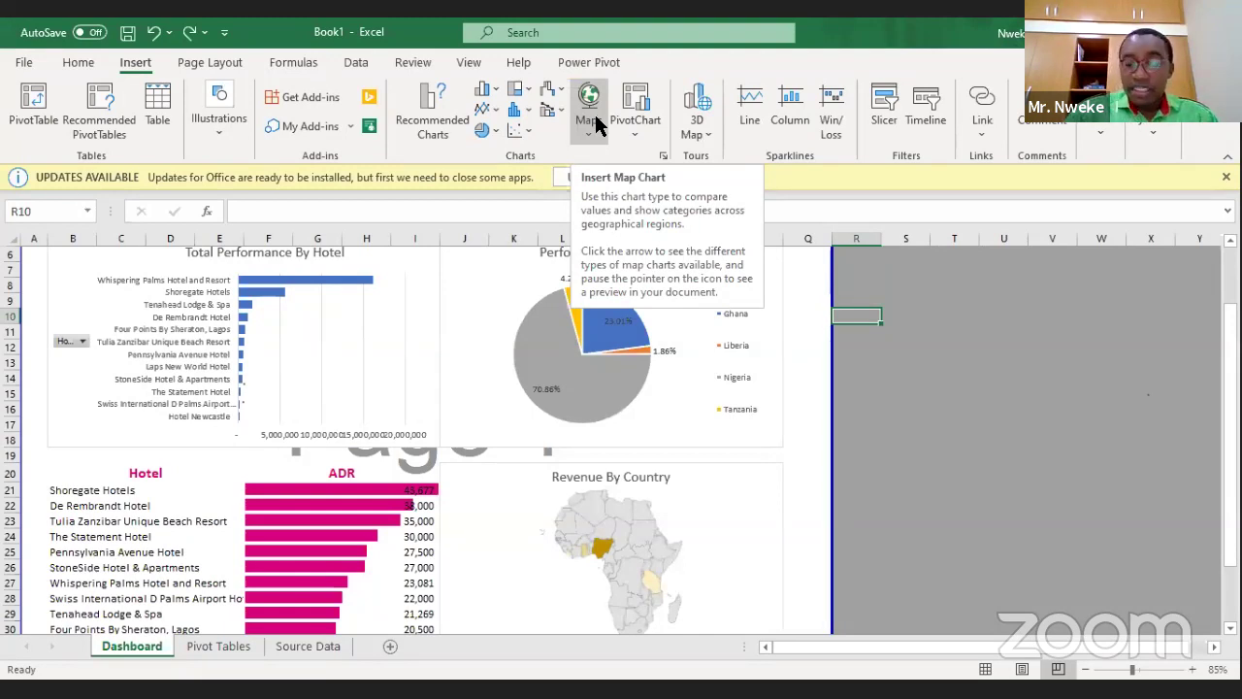
{"action": "left_click", "coordinate": [808, 348]}
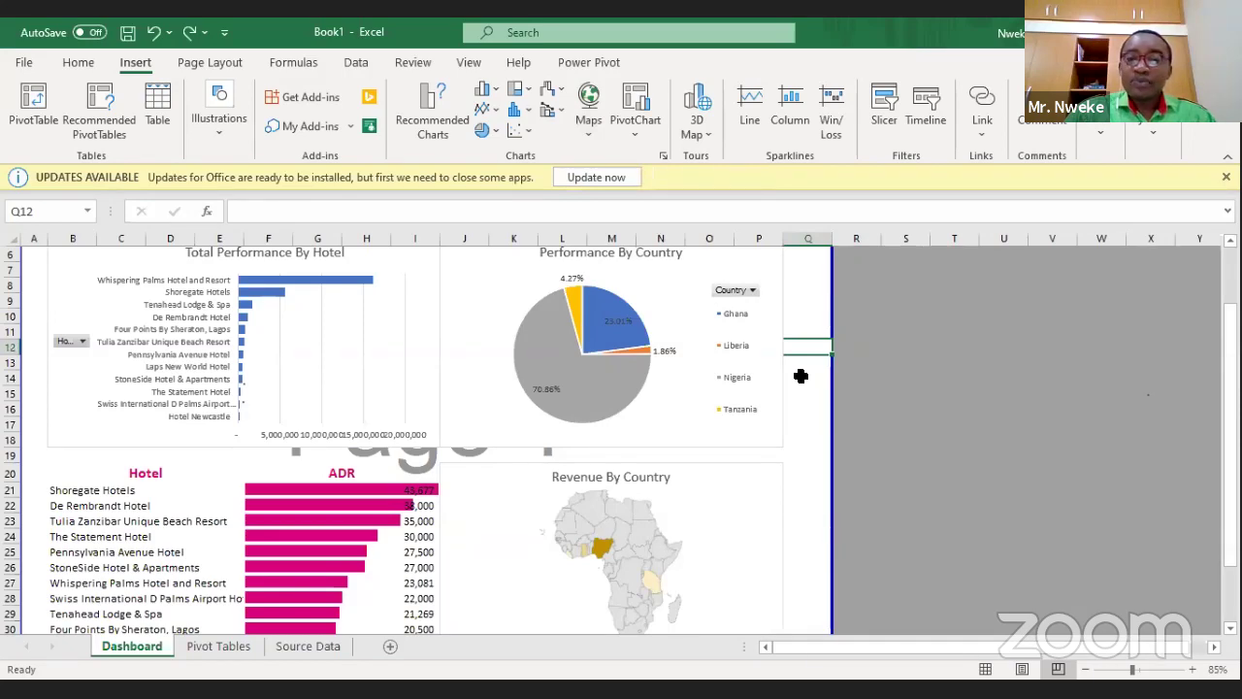
{"action": "scroll", "coordinate": [801, 376], "scroll_direction": "down", "scroll_amount": 4}
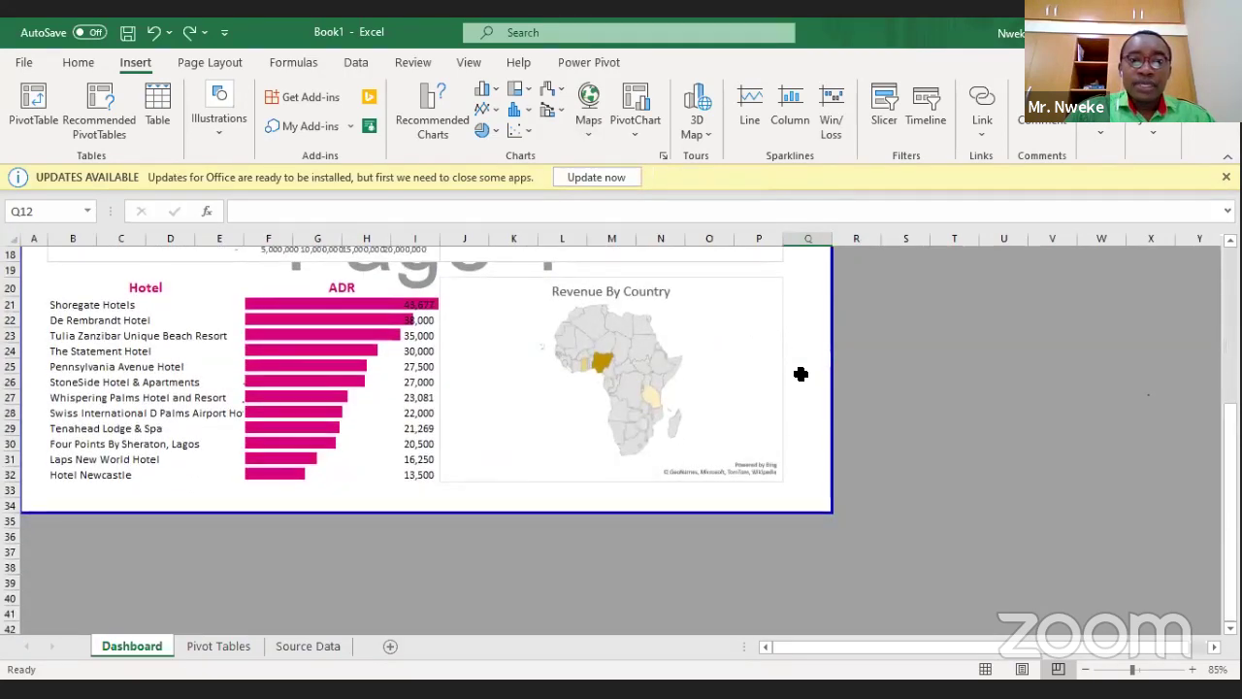
{"action": "left_click", "coordinate": [800, 374]}
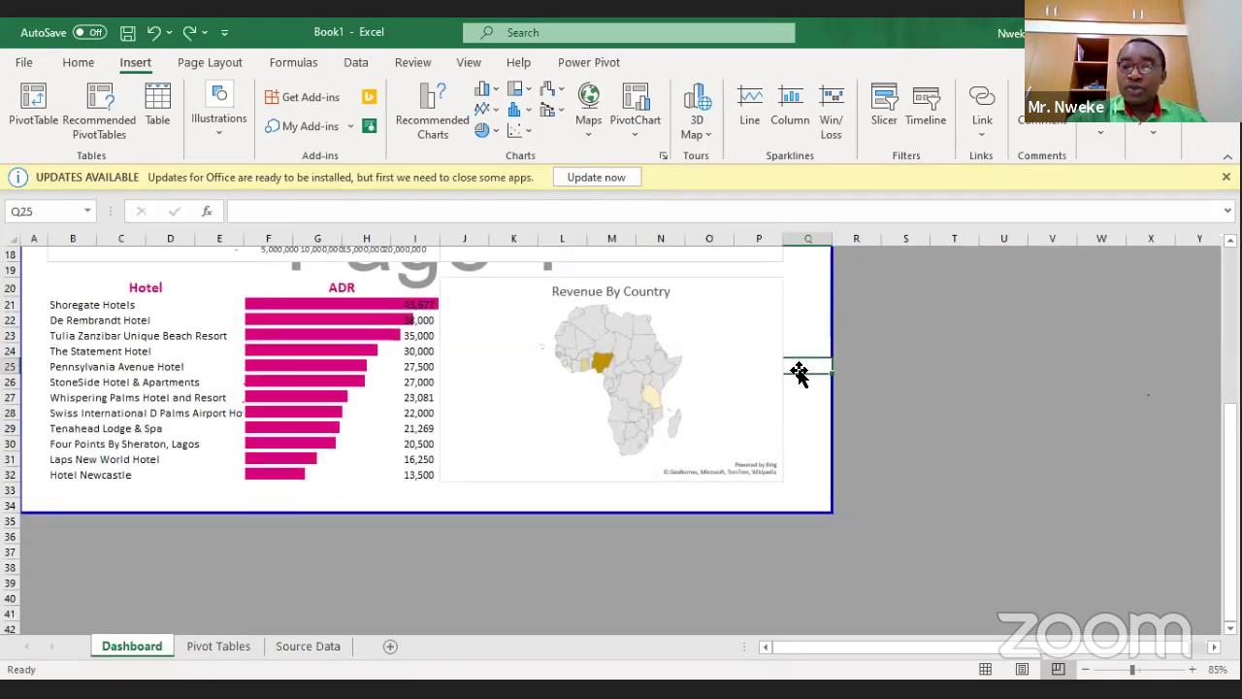
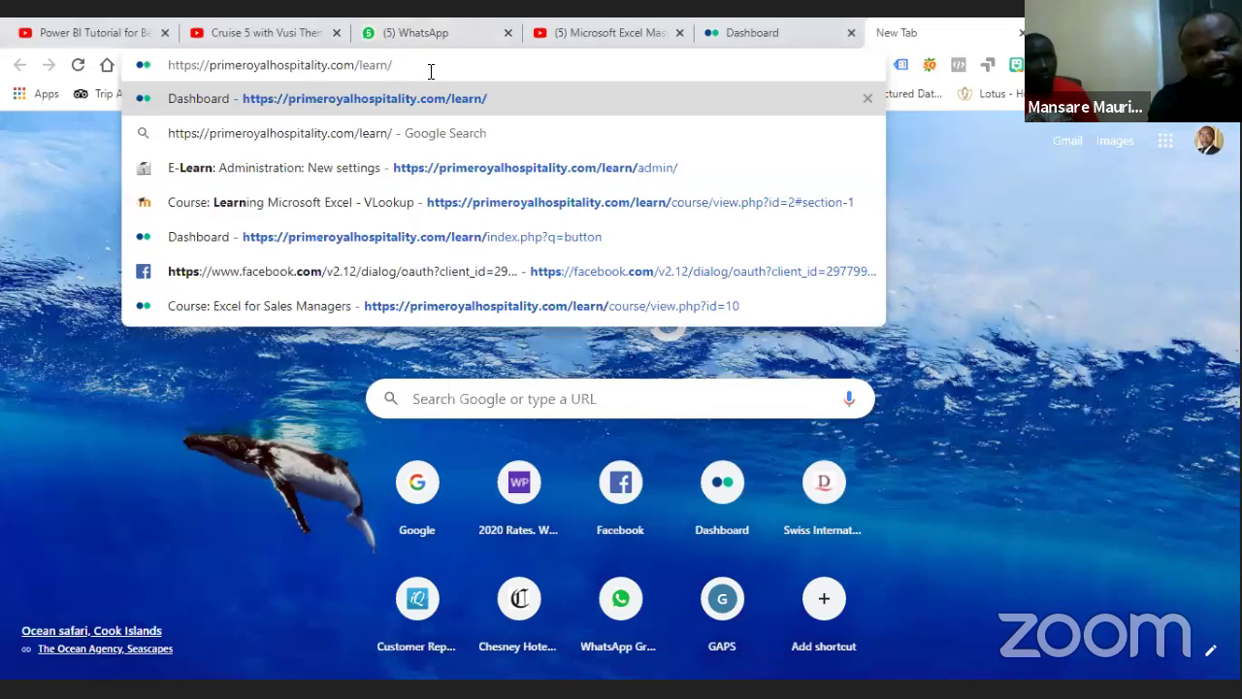
Switch to Chrome, load primeroyalhospitality.com/learn/ and go from the site home to the available MasterClass courses.
{"action": "key", "text": "Return"}
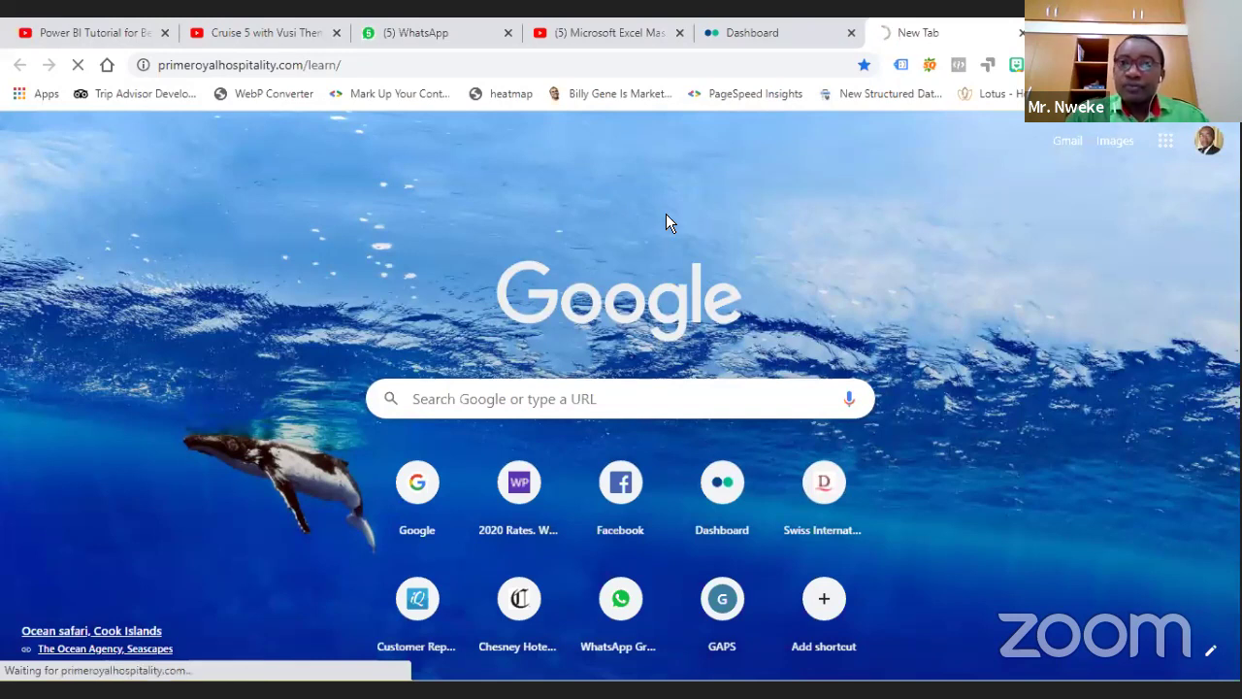
{"action": "left_click", "coordinate": [780, 39]}
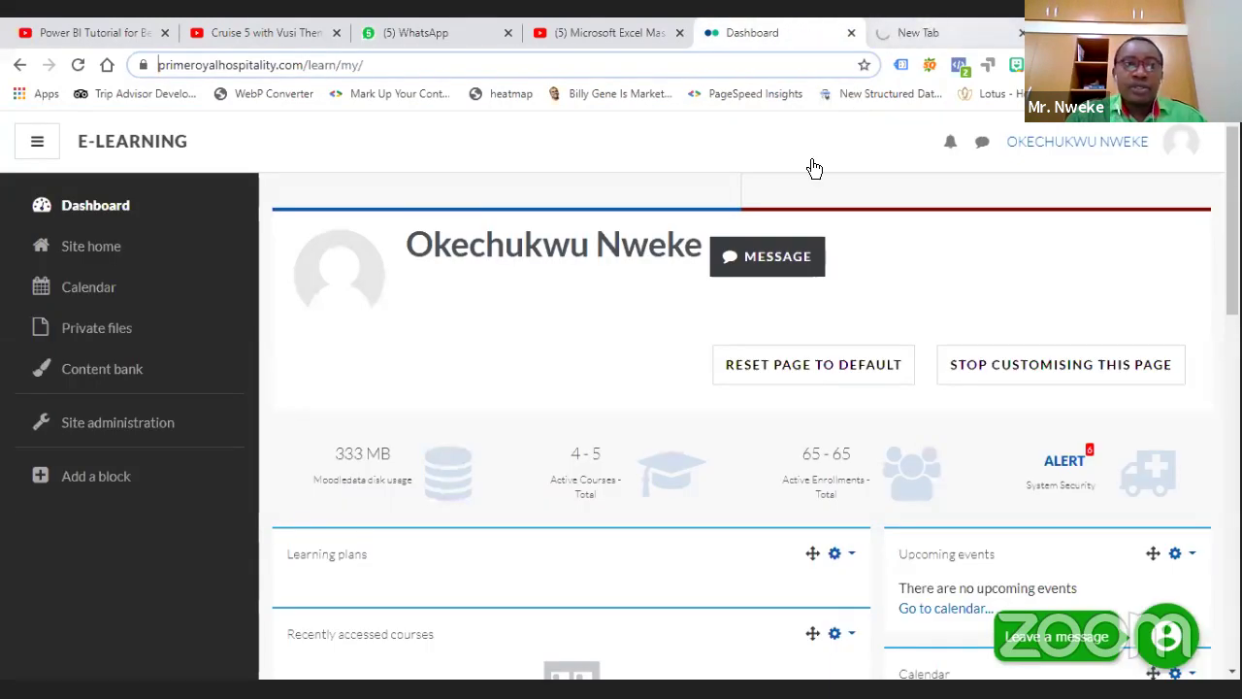
{"action": "left_click", "coordinate": [89, 248]}
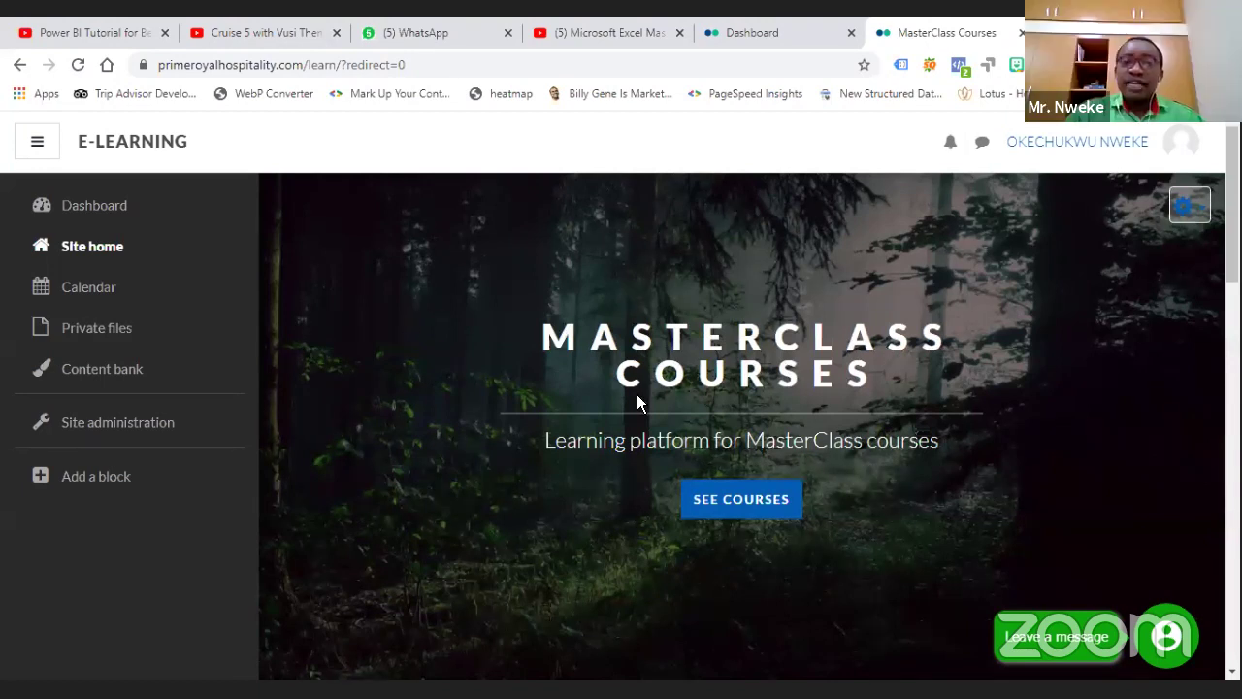
{"action": "left_click", "coordinate": [733, 499]}
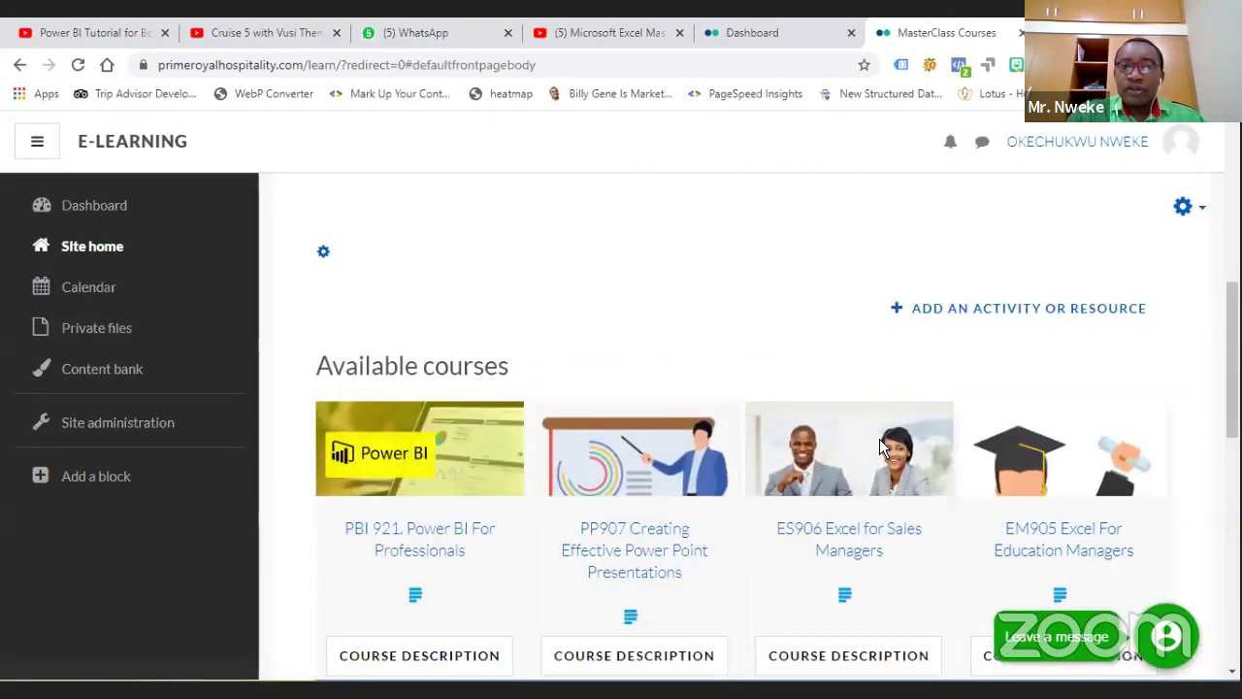
Look through the available courses and read the course description of EM905 Excel For Education Managers, closing it when done.
{"action": "scroll", "coordinate": [409, 456], "scroll_direction": "down", "scroll_amount": 1}
{"action": "scroll", "coordinate": [409, 456], "scroll_direction": "down", "scroll_amount": 1}
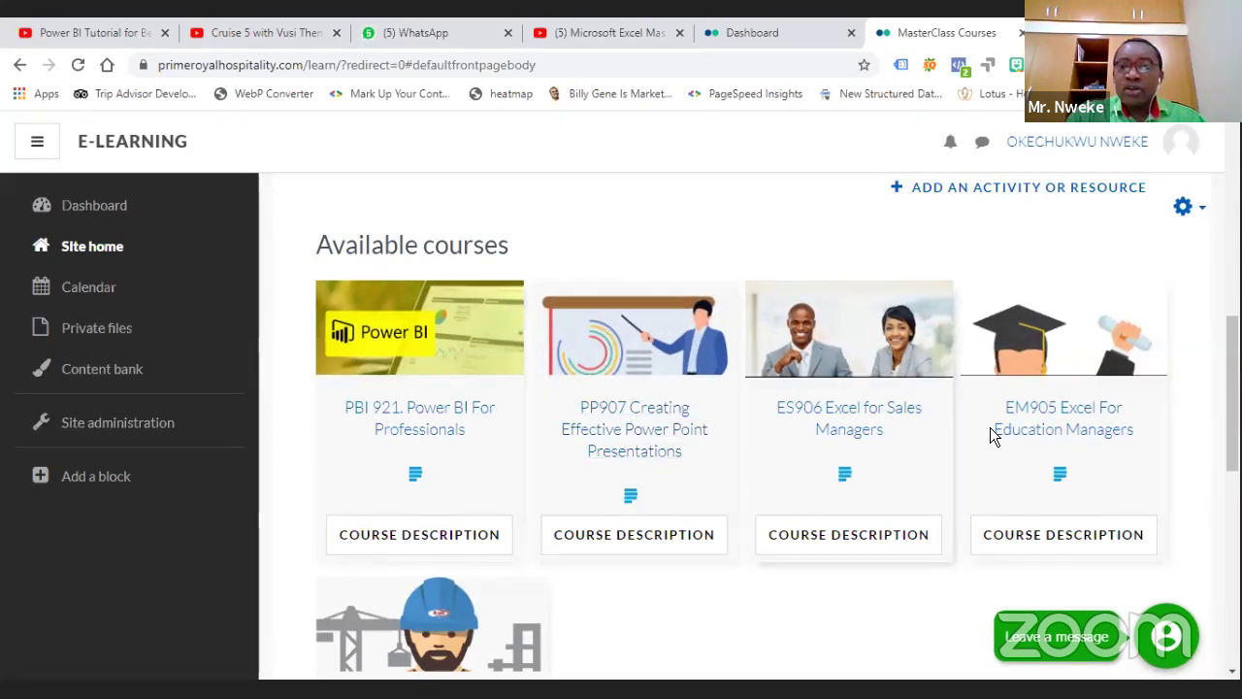
{"action": "scroll", "coordinate": [990, 427], "scroll_direction": "down", "scroll_amount": 1}
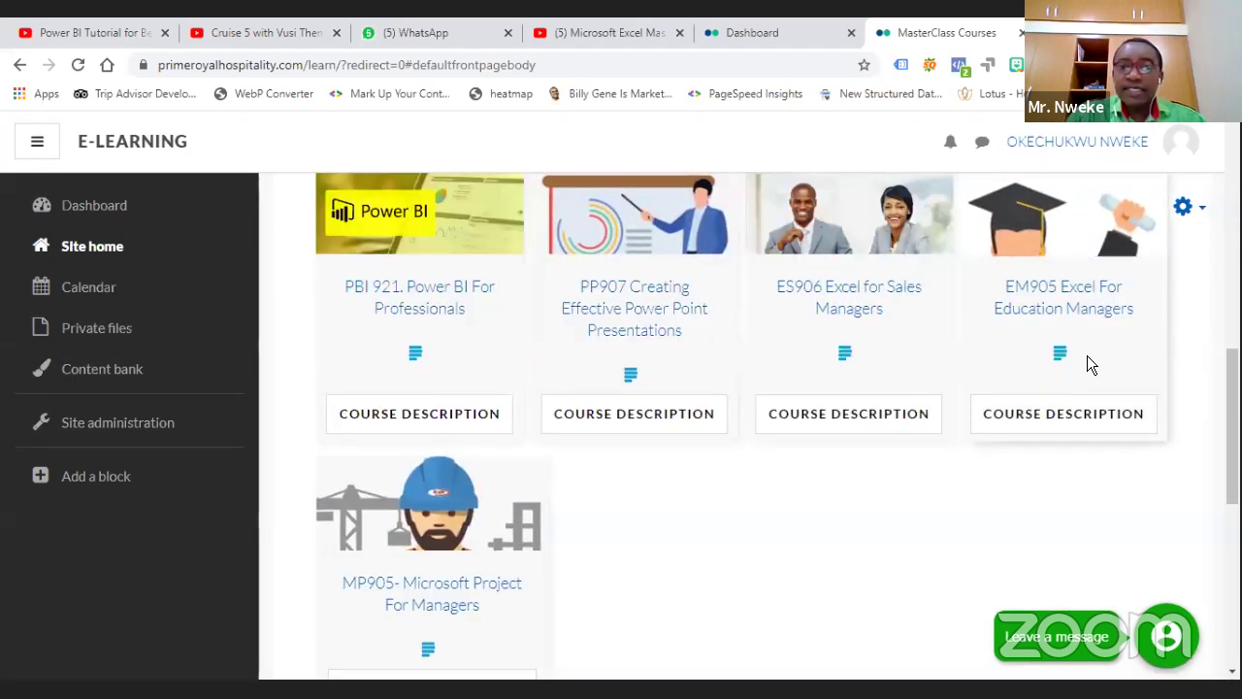
{"action": "scroll", "coordinate": [646, 346], "scroll_direction": "down", "scroll_amount": 1}
{"action": "scroll", "coordinate": [704, 360], "scroll_direction": "up", "scroll_amount": 1}
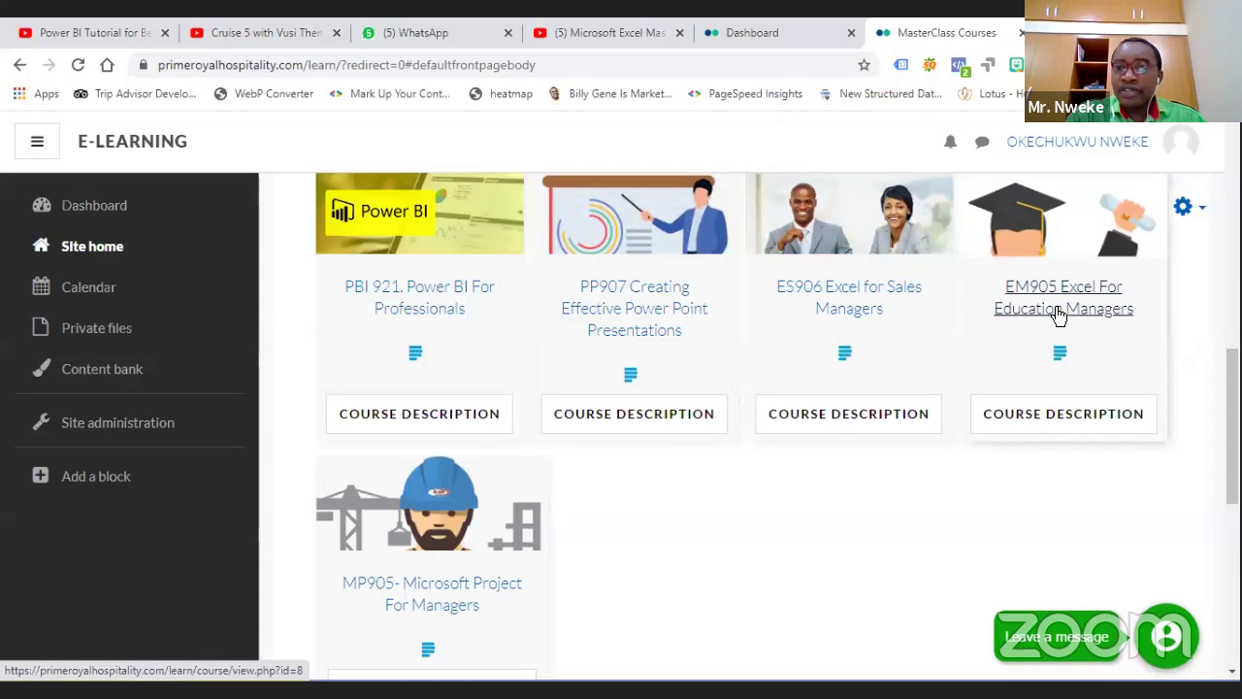
{"action": "left_click", "coordinate": [1066, 415]}
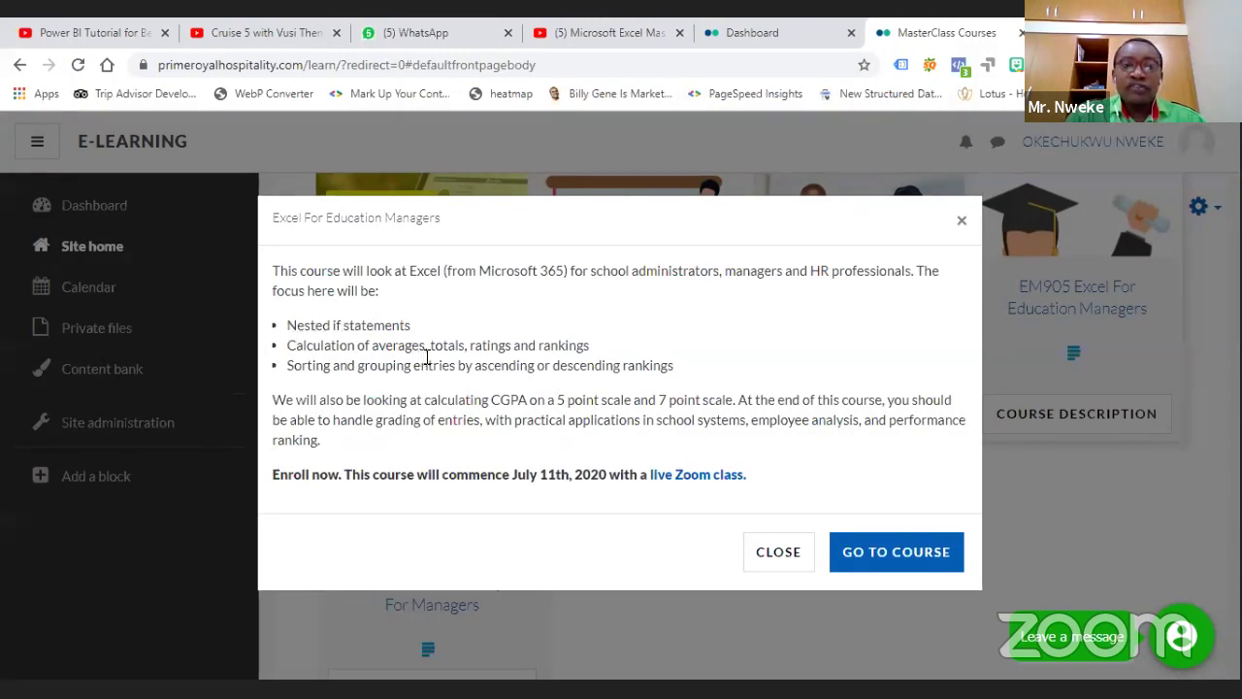
{"action": "left_click", "coordinate": [962, 221]}
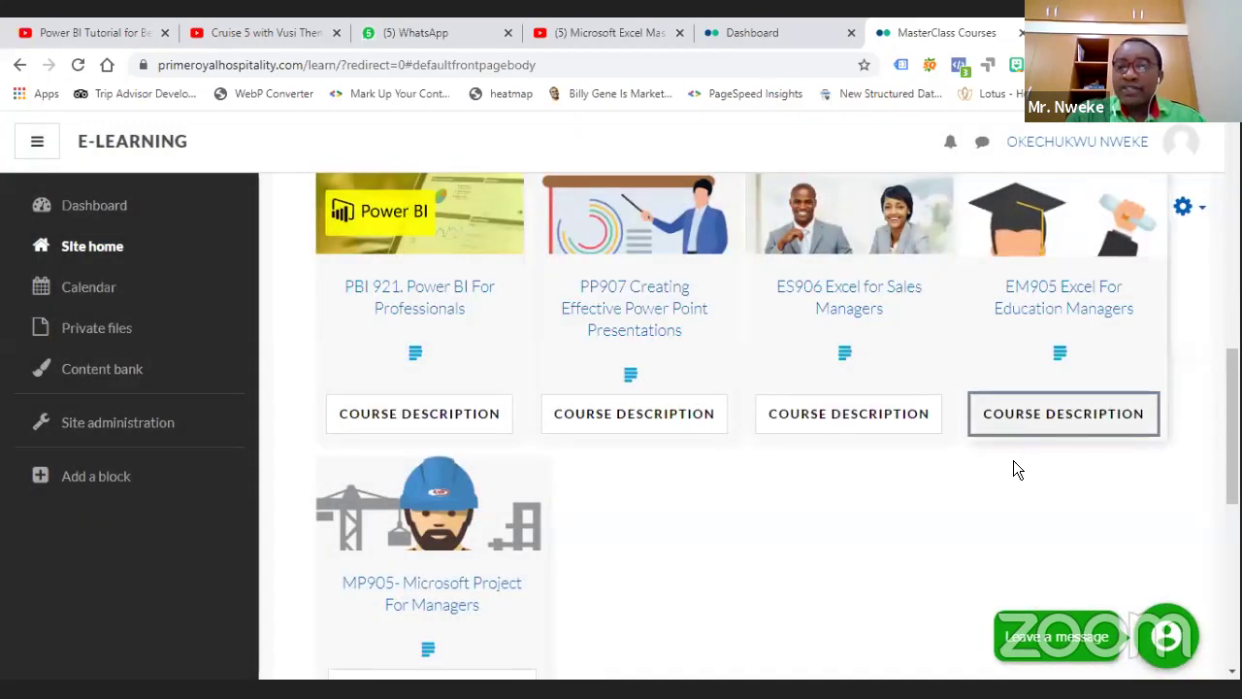
Open the EM905 Excel For Education Managers course page and examine its Foreword section with the instructor details and course focus.
{"action": "left_click", "coordinate": [1070, 291]}
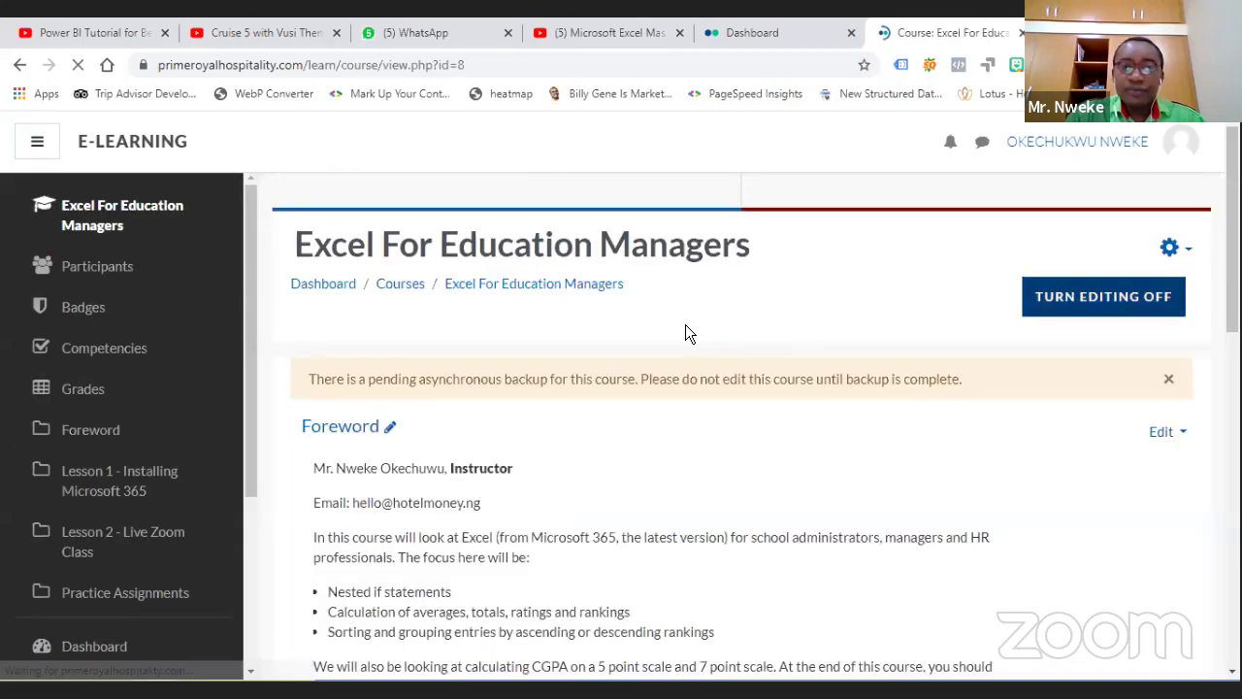
{"action": "scroll", "coordinate": [693, 314], "scroll_direction": "down", "scroll_amount": 3}
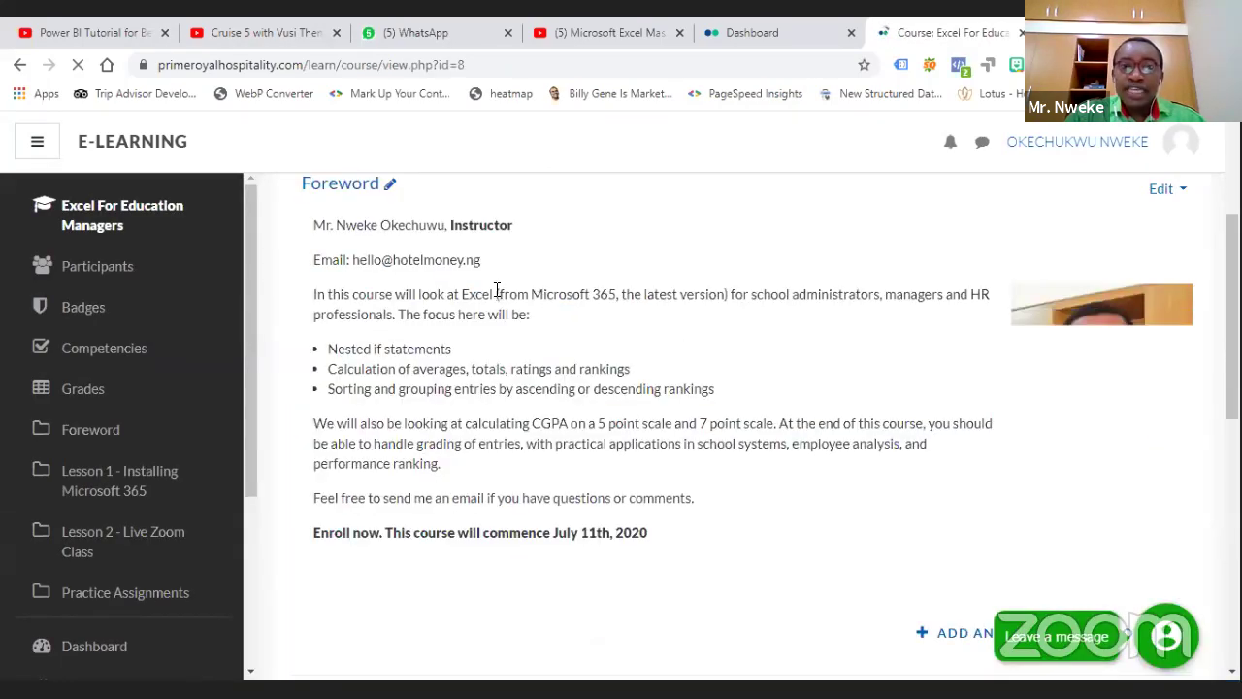
{"action": "scroll", "coordinate": [871, 286], "scroll_direction": "up", "scroll_amount": 1}
{"action": "scroll", "coordinate": [777, 299], "scroll_direction": "up", "scroll_amount": 1}
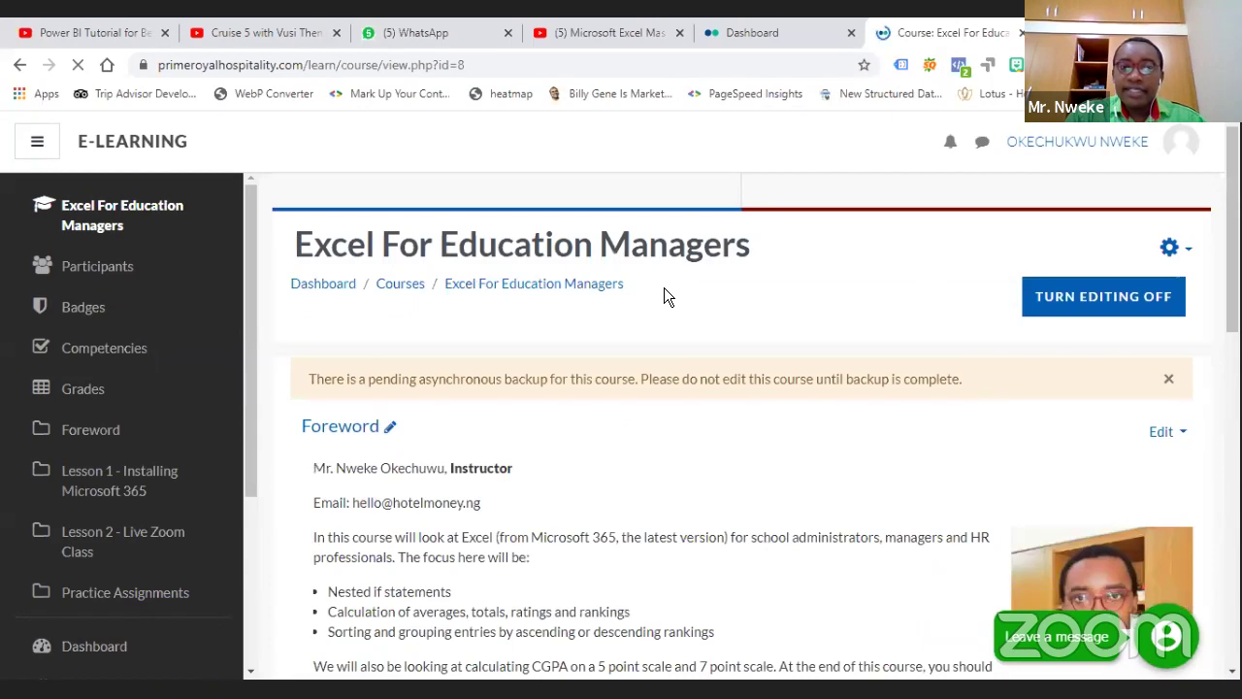
{"action": "scroll", "coordinate": [664, 287], "scroll_direction": "down", "scroll_amount": 1}
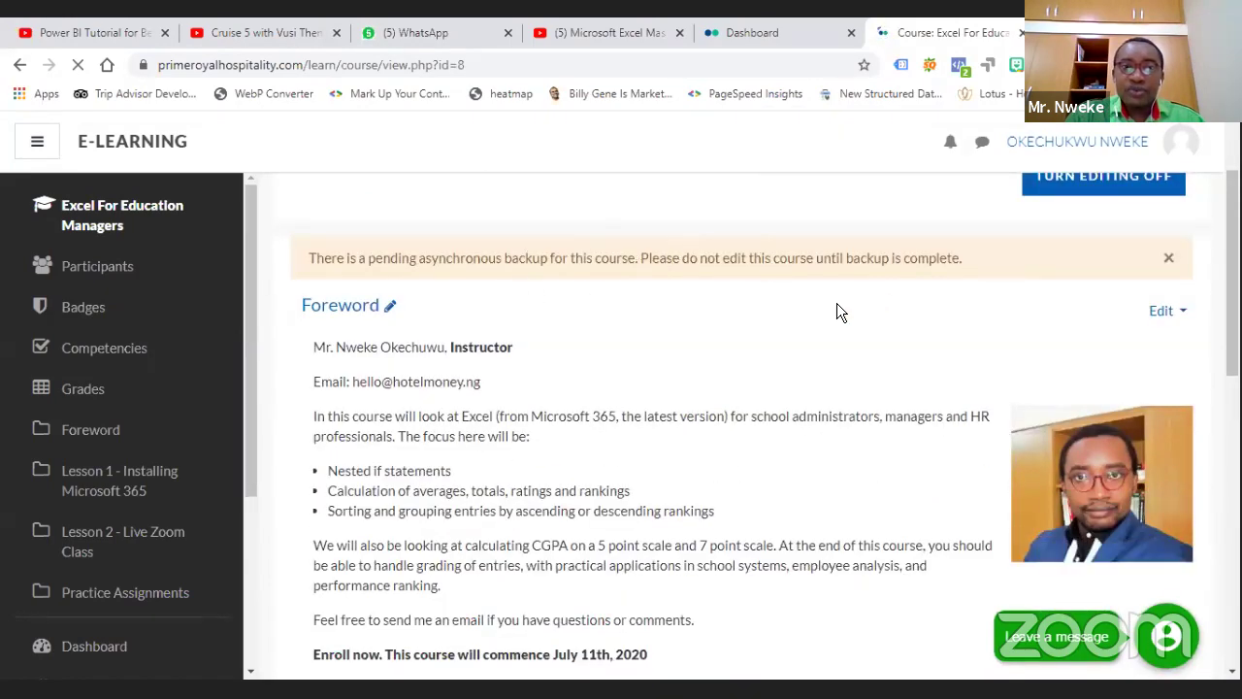
{"action": "scroll", "coordinate": [833, 311], "scroll_direction": "down", "scroll_amount": 1}
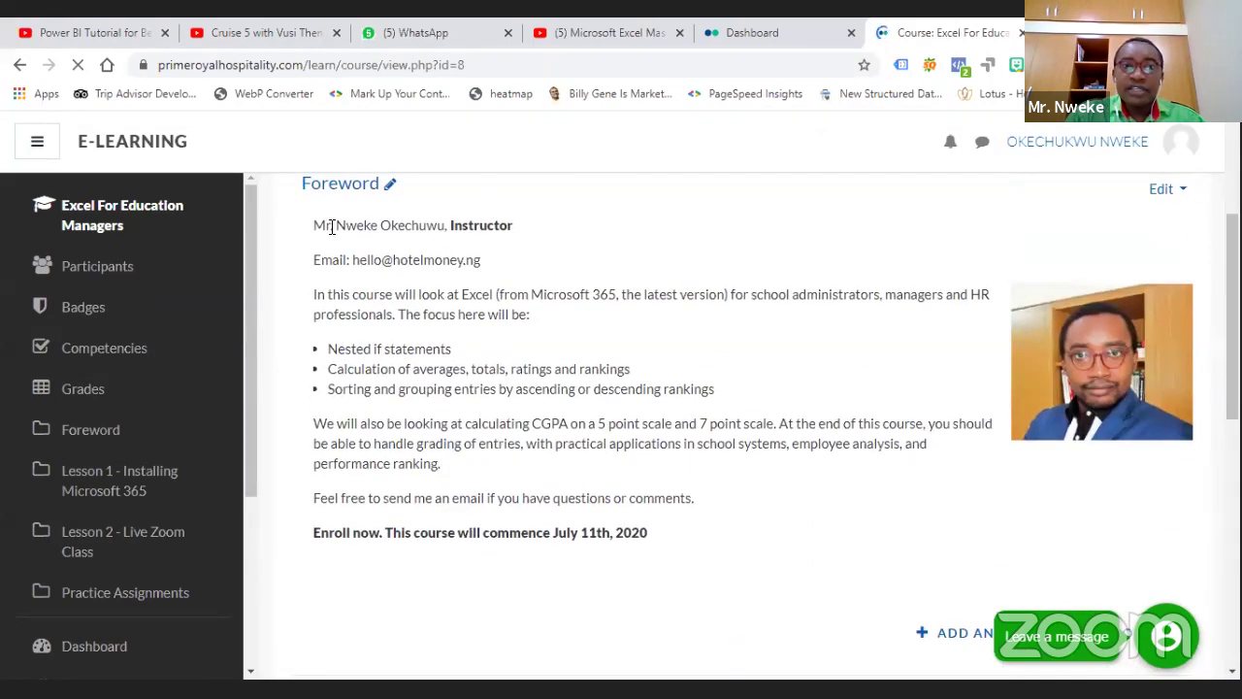
{"action": "left_click_drag", "start_coordinate": [312, 231], "coordinate": [698, 501]}
{"action": "left_click", "coordinate": [395, 230]}
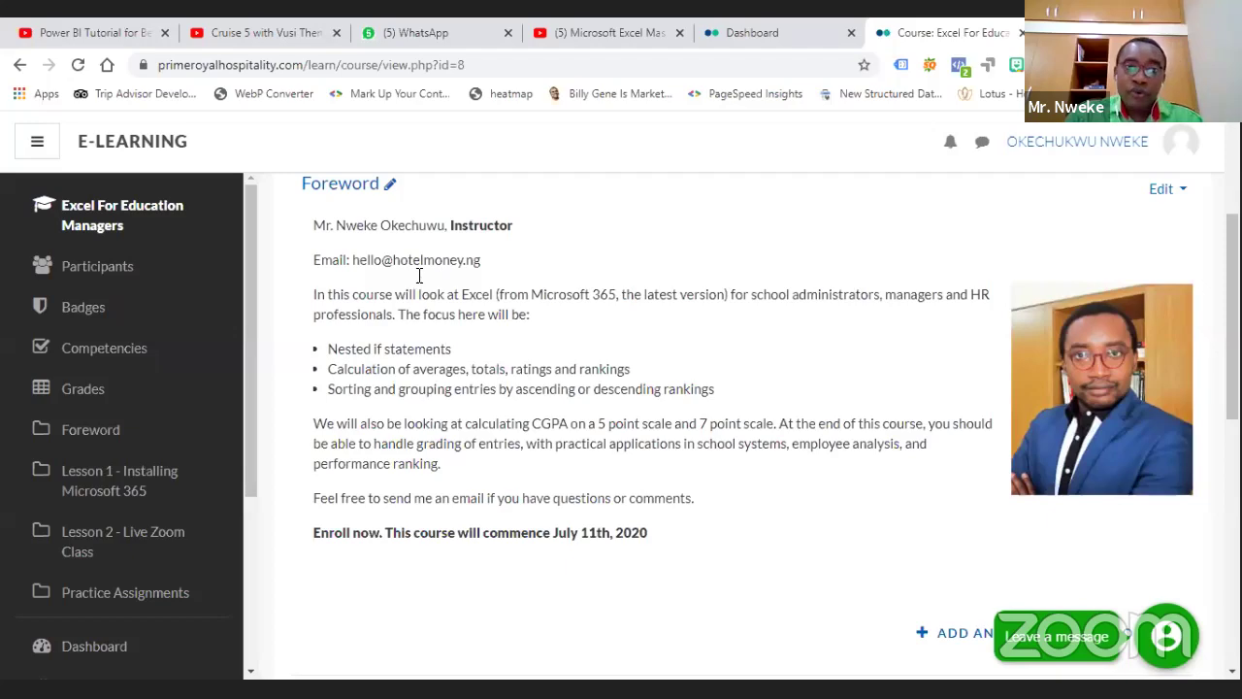
Go past the Lesson 1 description to Lesson 2, open the Live Zoom Class resource and play its recording.
{"action": "scroll", "coordinate": [452, 271], "scroll_direction": "down", "scroll_amount": 3}
{"action": "scroll", "coordinate": [477, 233], "scroll_direction": "down", "scroll_amount": 3}
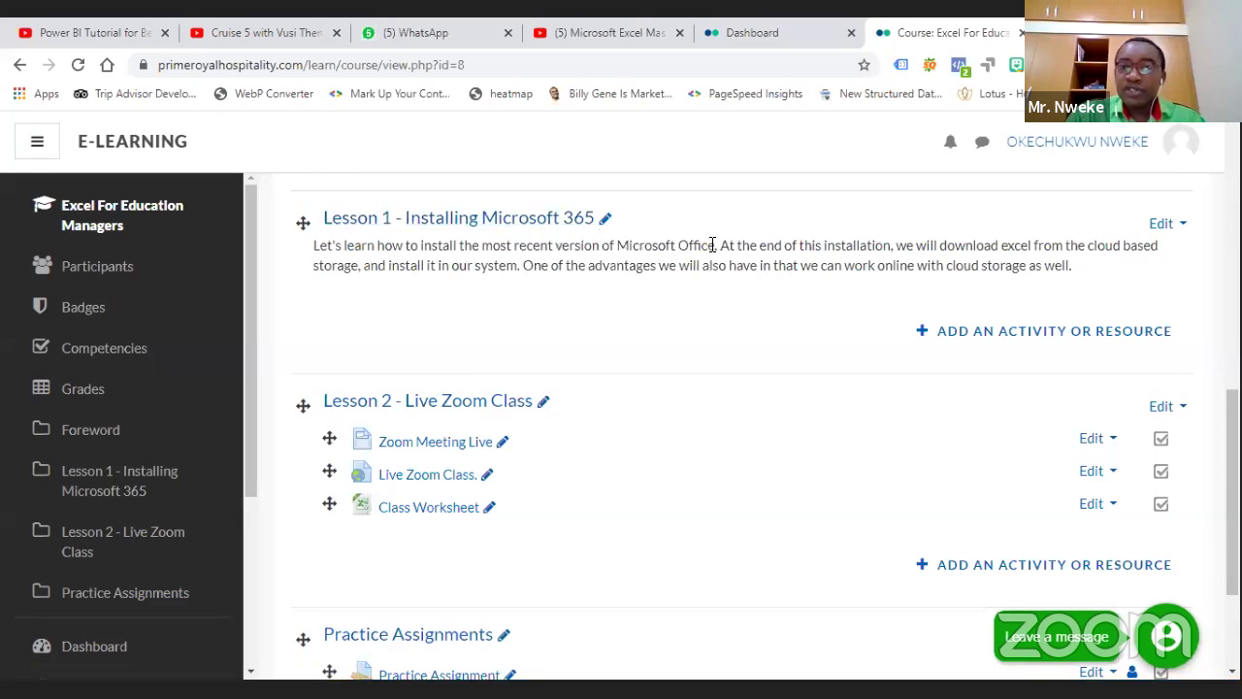
{"action": "scroll", "coordinate": [474, 302], "scroll_direction": "down", "scroll_amount": 1}
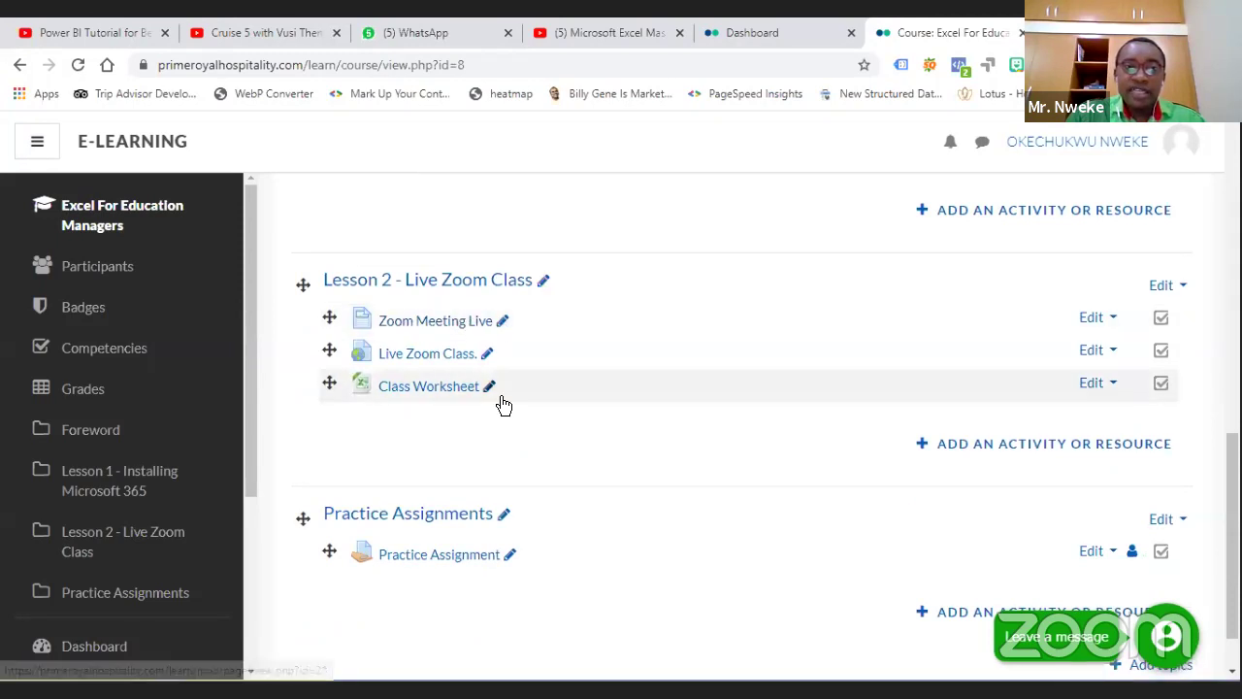
{"action": "left_click", "coordinate": [423, 355]}
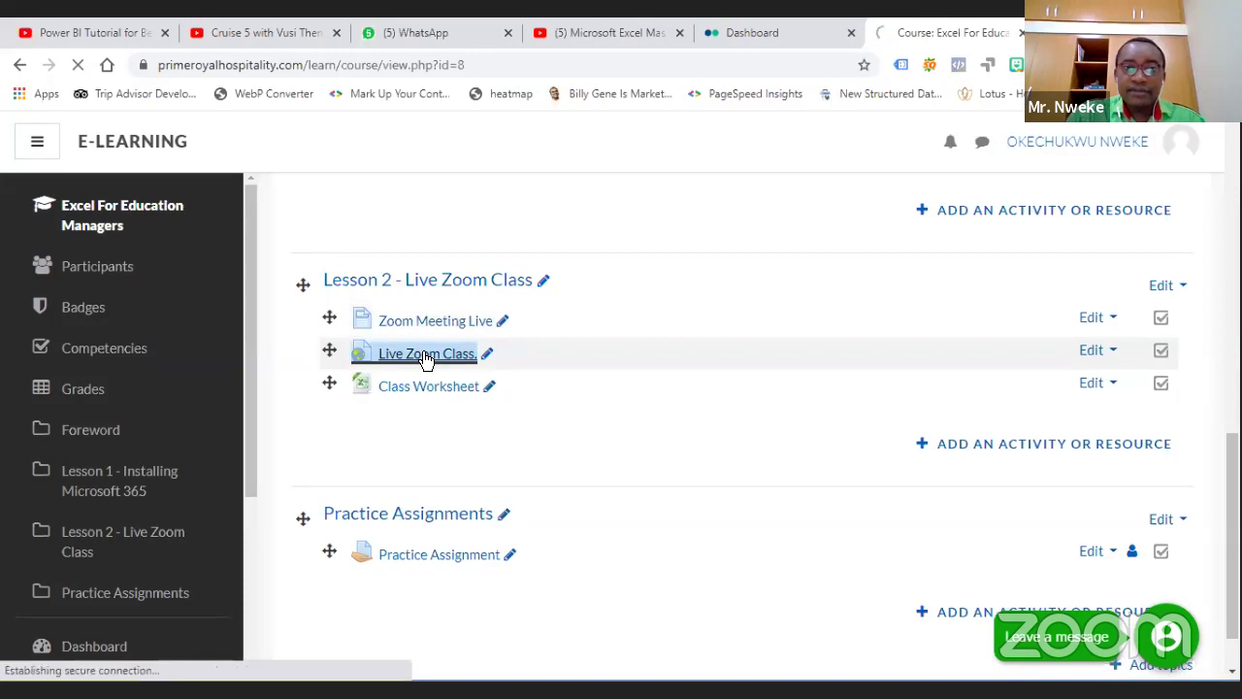
{"action": "scroll", "coordinate": [425, 358], "scroll_direction": "down", "scroll_amount": 1}
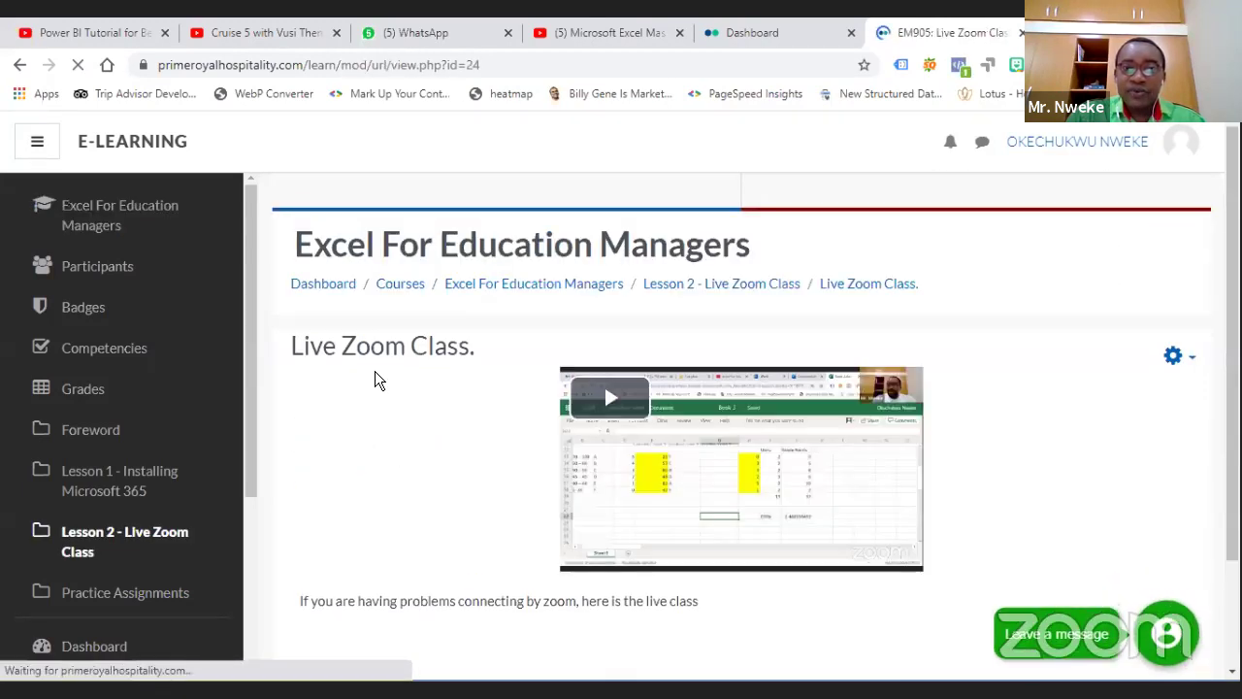
{"action": "scroll", "coordinate": [605, 278], "scroll_direction": "down", "scroll_amount": 2}
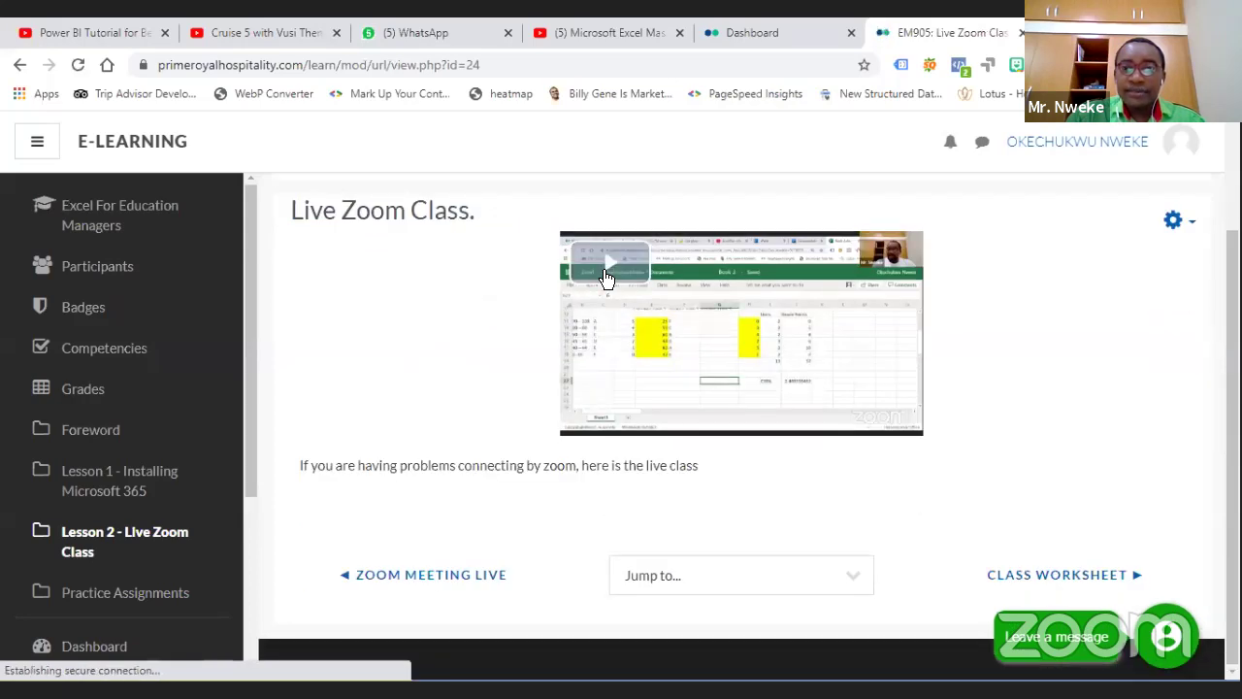
{"action": "left_click", "coordinate": [605, 274]}
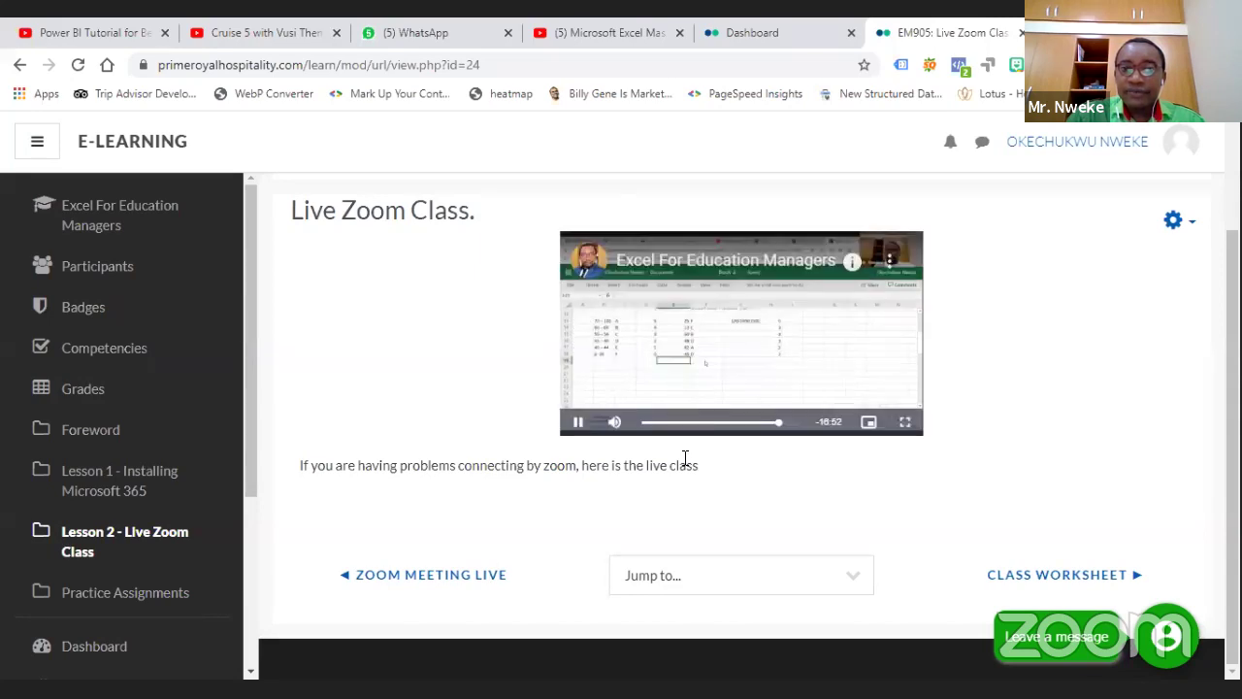
Restart the class recording from its beginning and skip ahead in short jumps to about 0:18:47.
{"action": "left_click", "coordinate": [640, 424]}
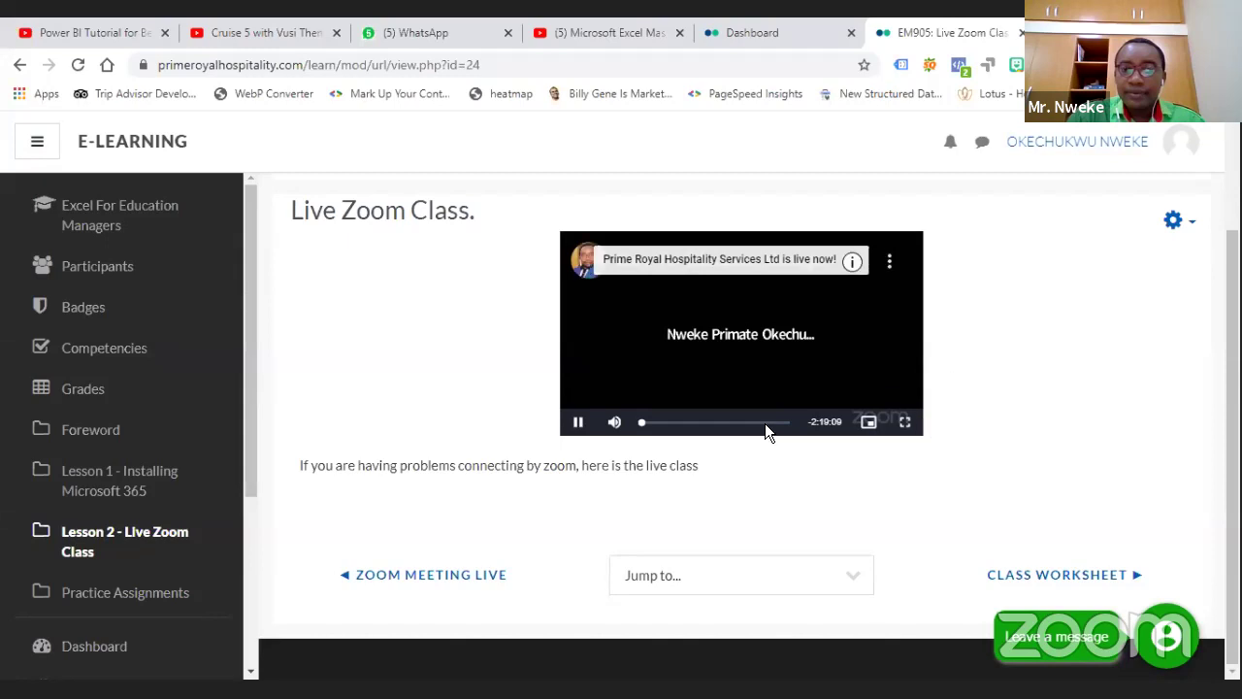
{"action": "left_click", "coordinate": [647, 424]}
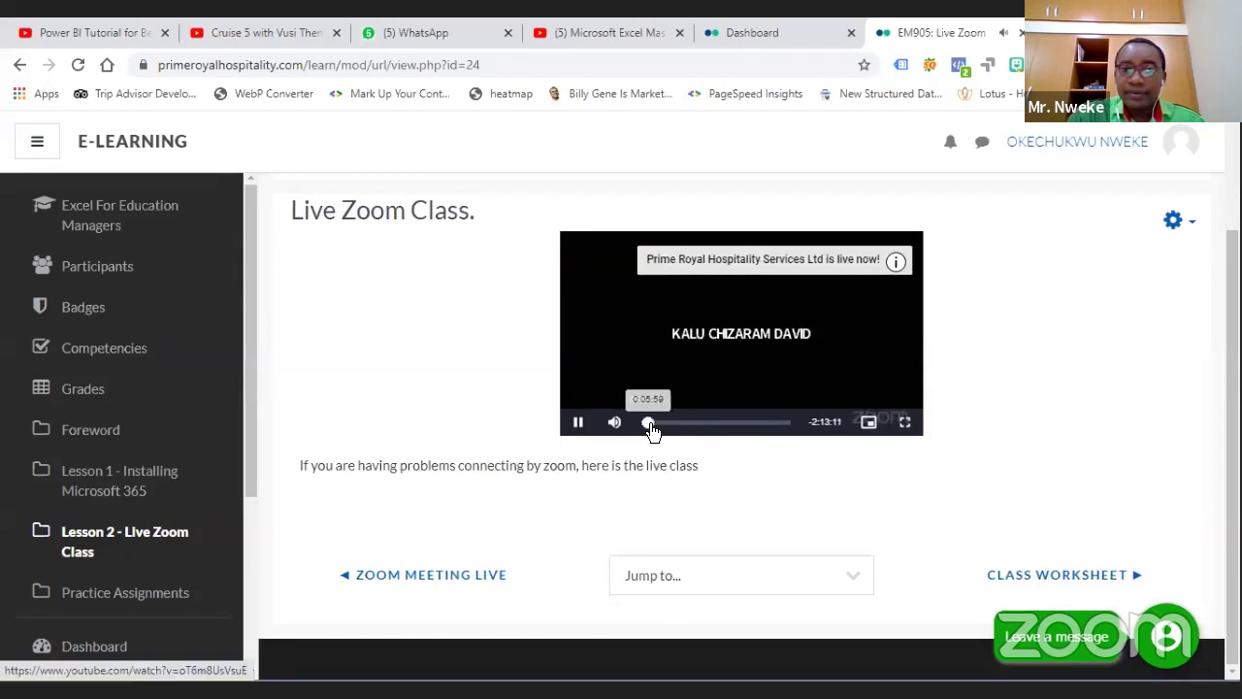
{"action": "left_click", "coordinate": [654, 424]}
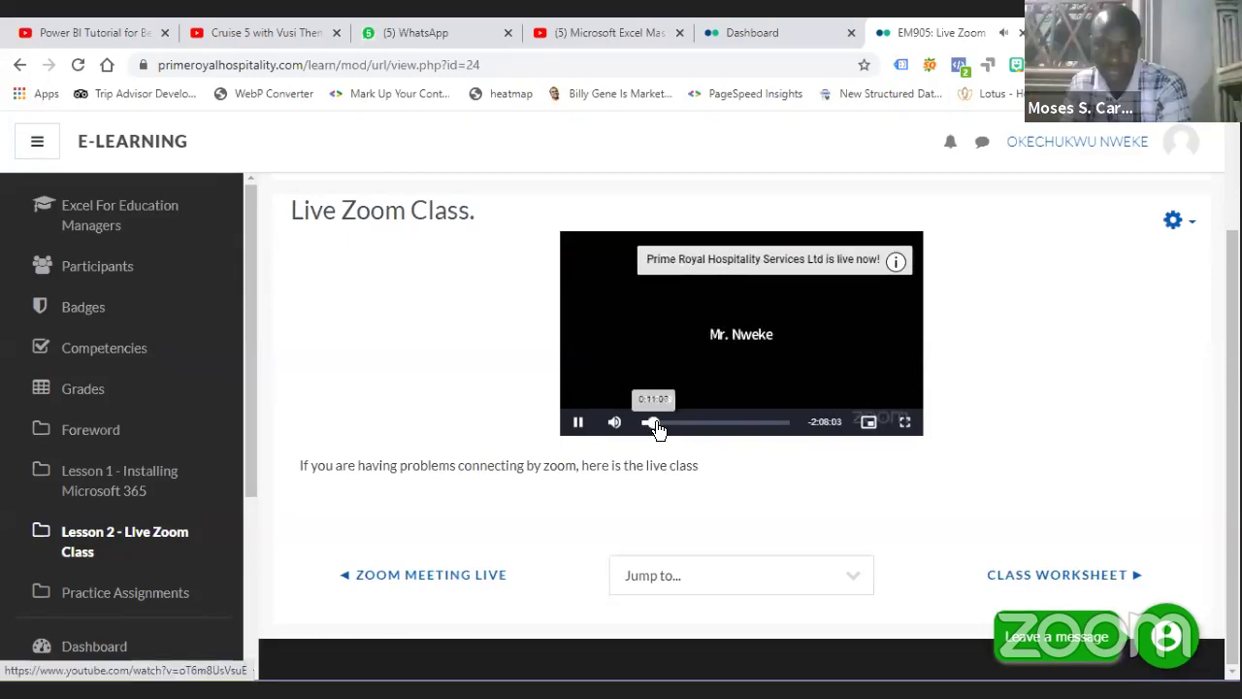
{"action": "left_click", "coordinate": [661, 425]}
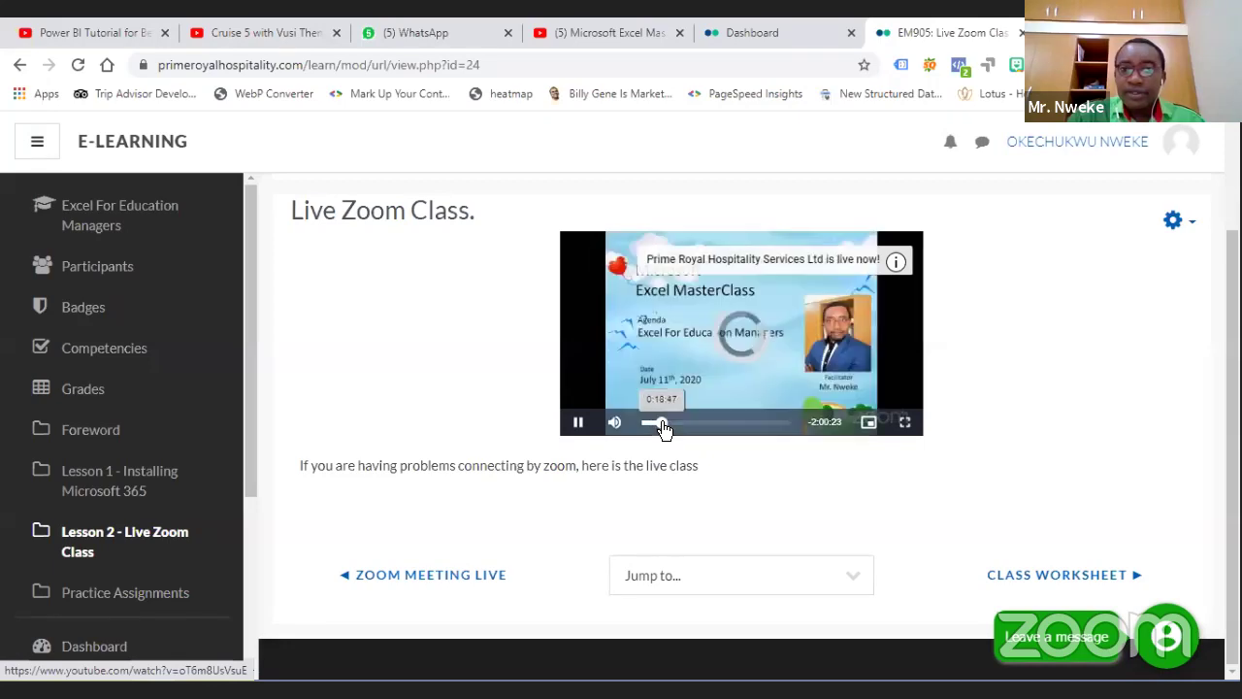
Turn the class recording's volume all the way down and mute it.
{"action": "mouse_move", "coordinate": [616, 429]}
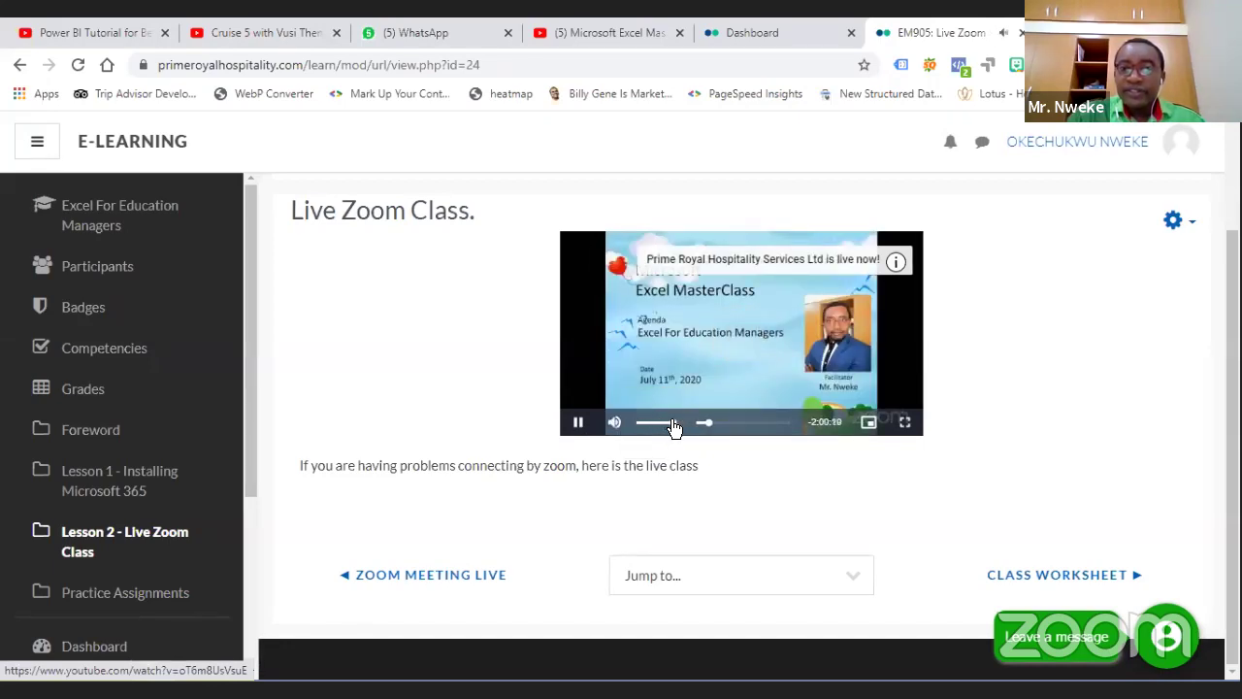
{"action": "left_click_drag", "start_coordinate": [670, 427], "coordinate": [642, 430]}
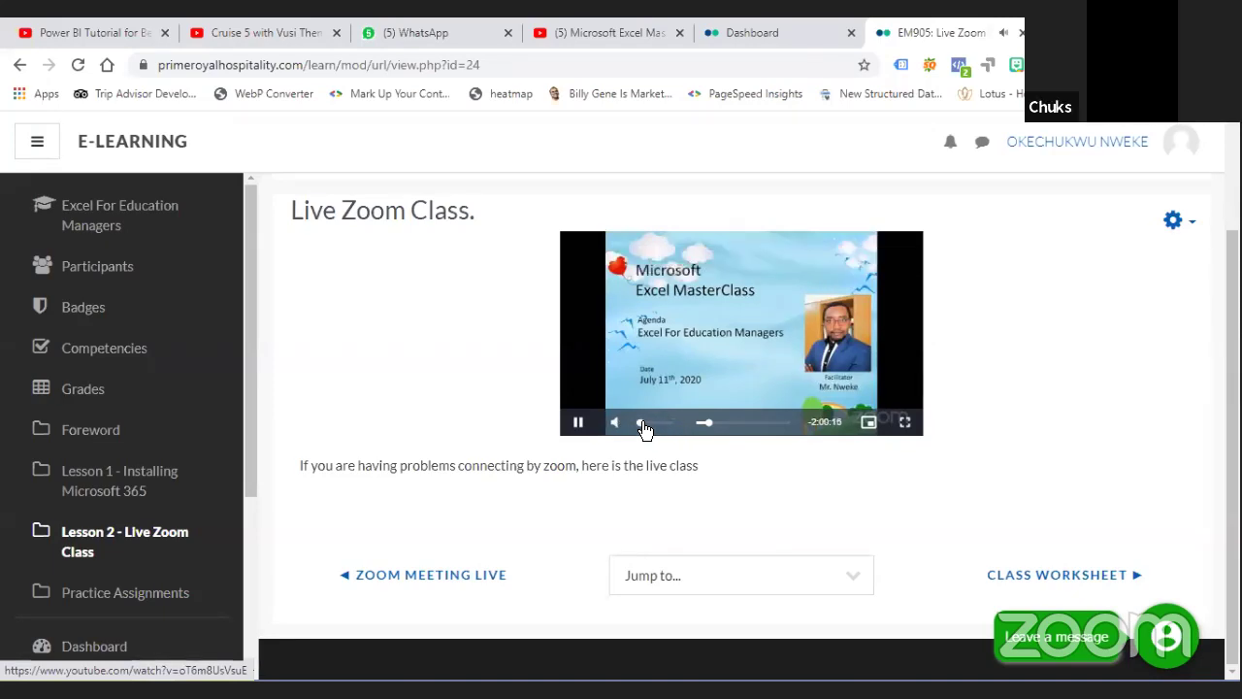
{"action": "left_click", "coordinate": [626, 430]}
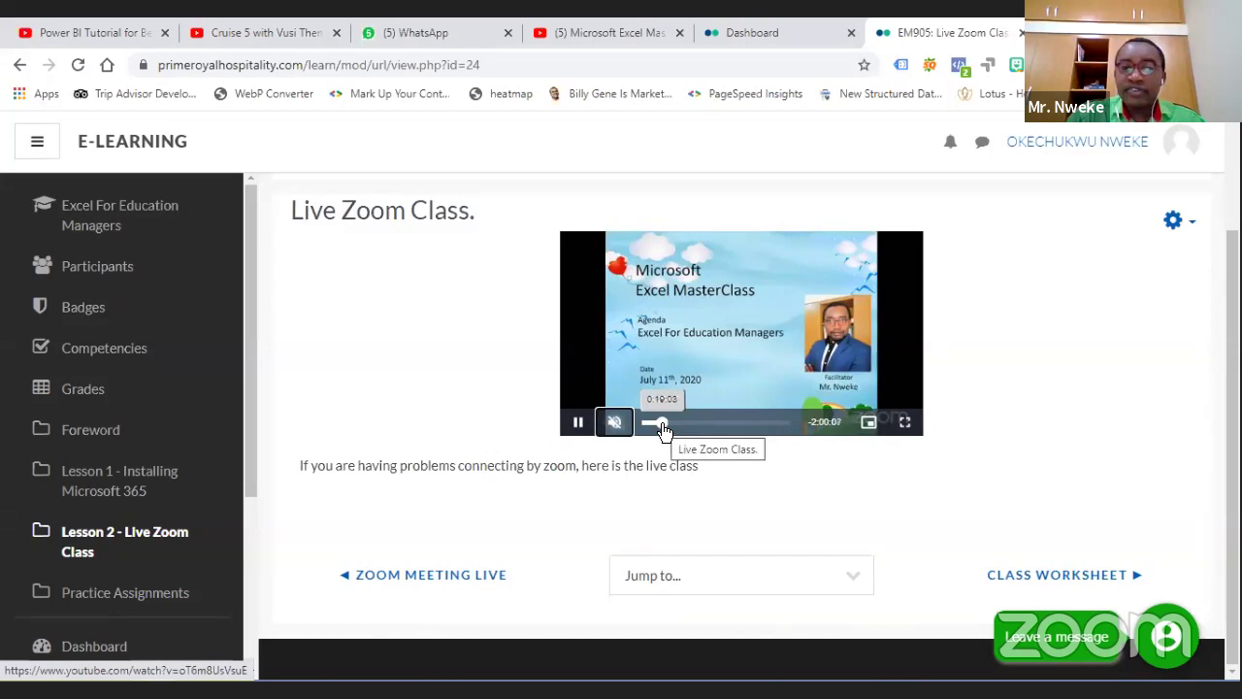
Skip the class recording past 0:24:13 and 0:31:37 to about 0:46:59, checking the sound and leaving it muted.
{"action": "left_click_drag", "start_coordinate": [664, 431], "coordinate": [672, 431]}
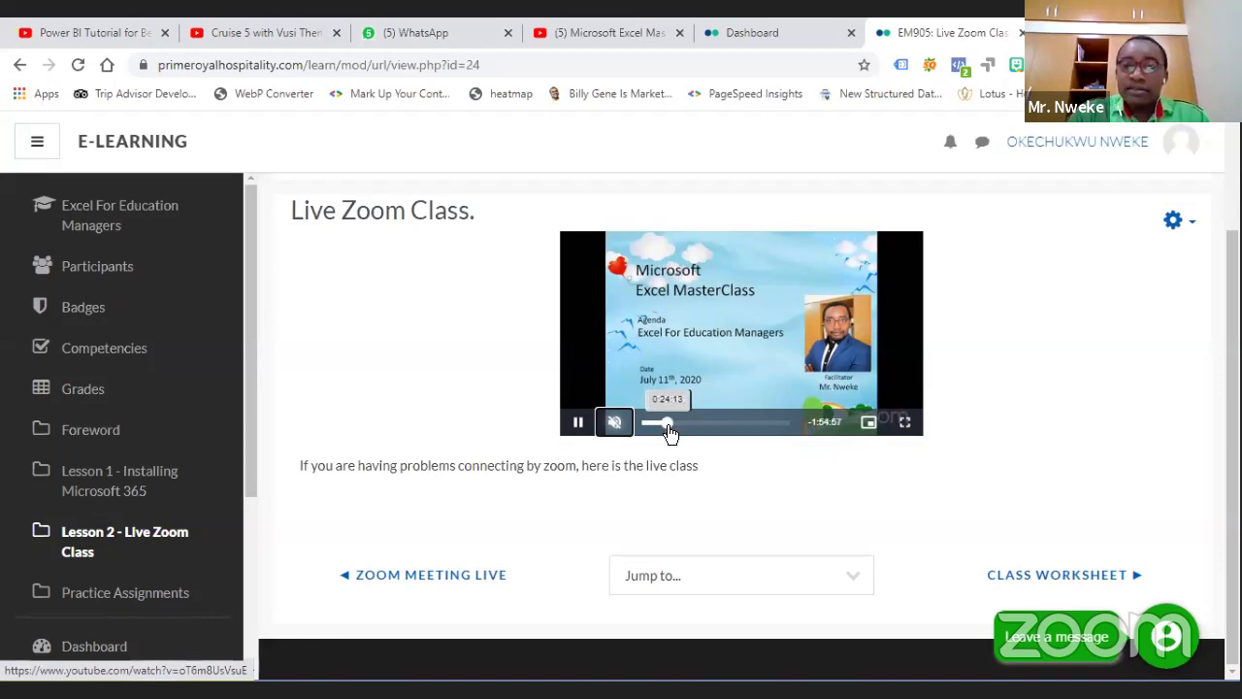
{"action": "left_click", "coordinate": [672, 426]}
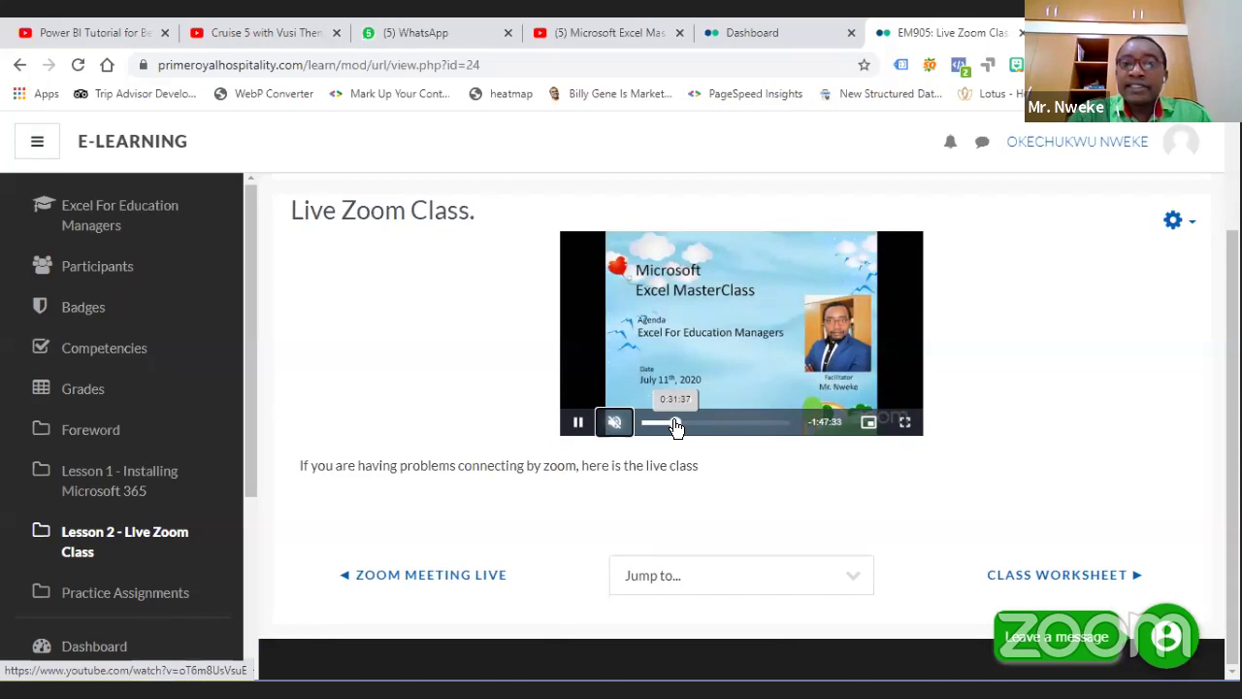
{"action": "left_click", "coordinate": [616, 422]}
{"action": "left_click", "coordinate": [684, 424]}
{"action": "left_click", "coordinate": [616, 424]}
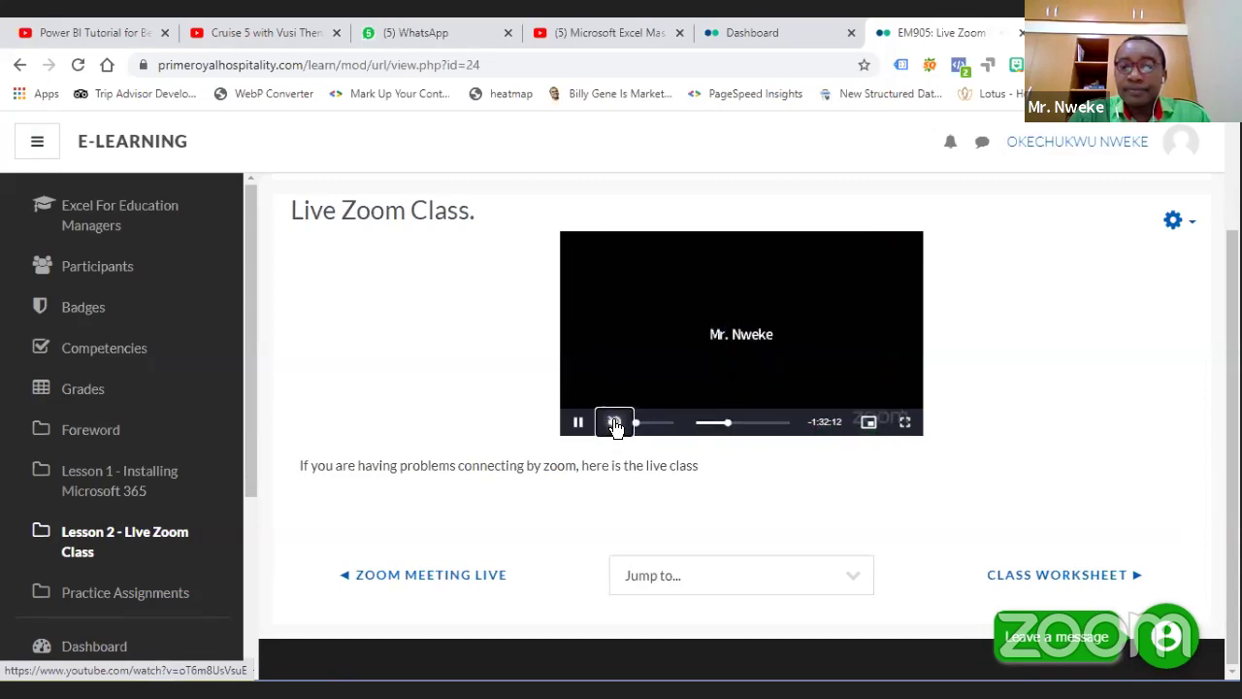
{"action": "left_click", "coordinate": [615, 424]}
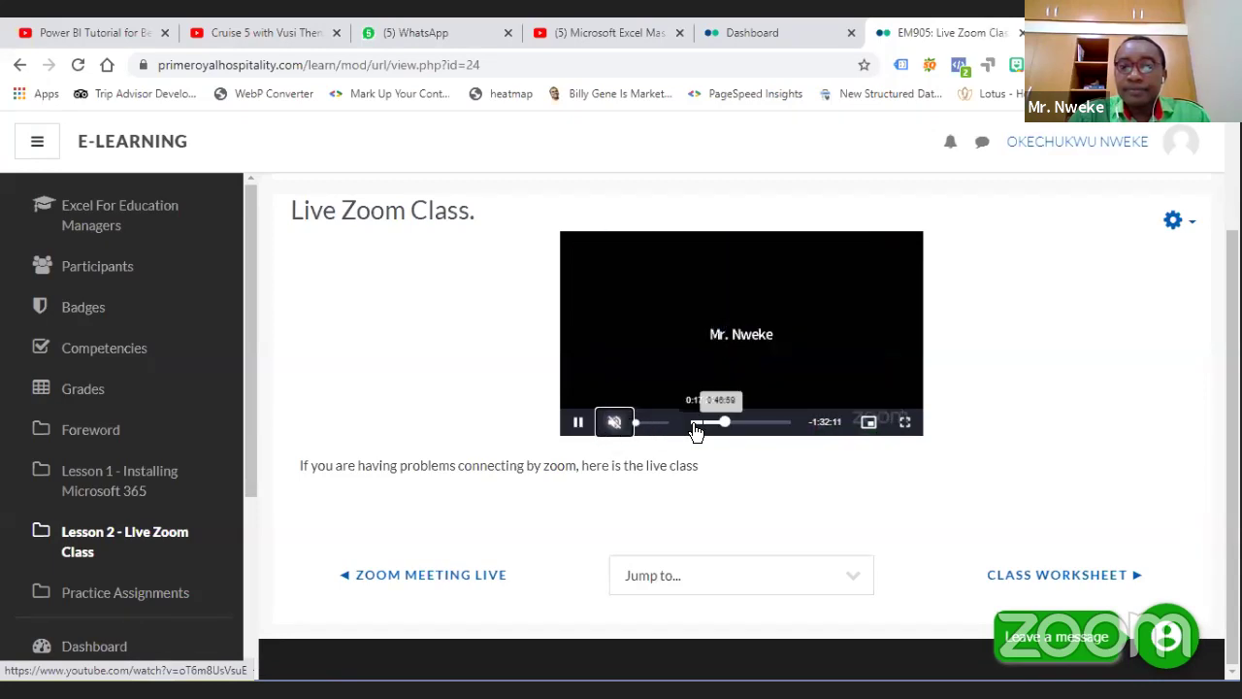
Advance the class recording to 0:53:47, check the sound briefly, mute it again and skip to the shared browser screen.
{"action": "left_click", "coordinate": [695, 424]}
{"action": "left_click", "coordinate": [699, 424]}
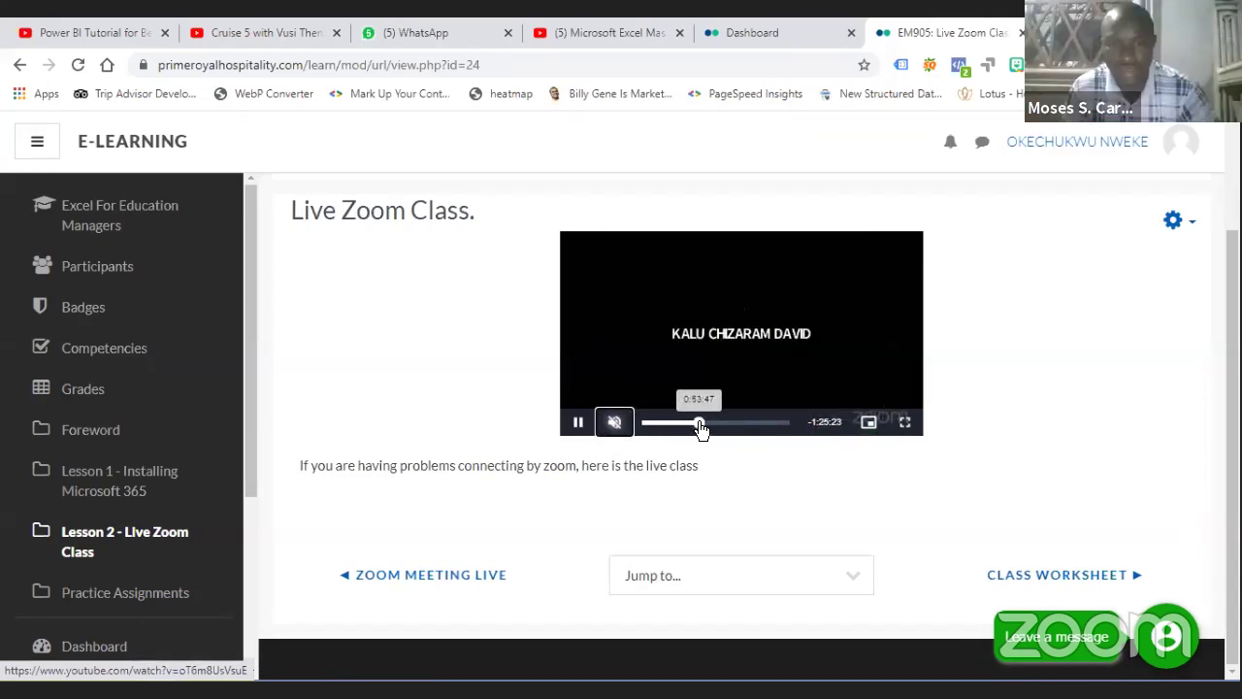
{"action": "left_click", "coordinate": [613, 424]}
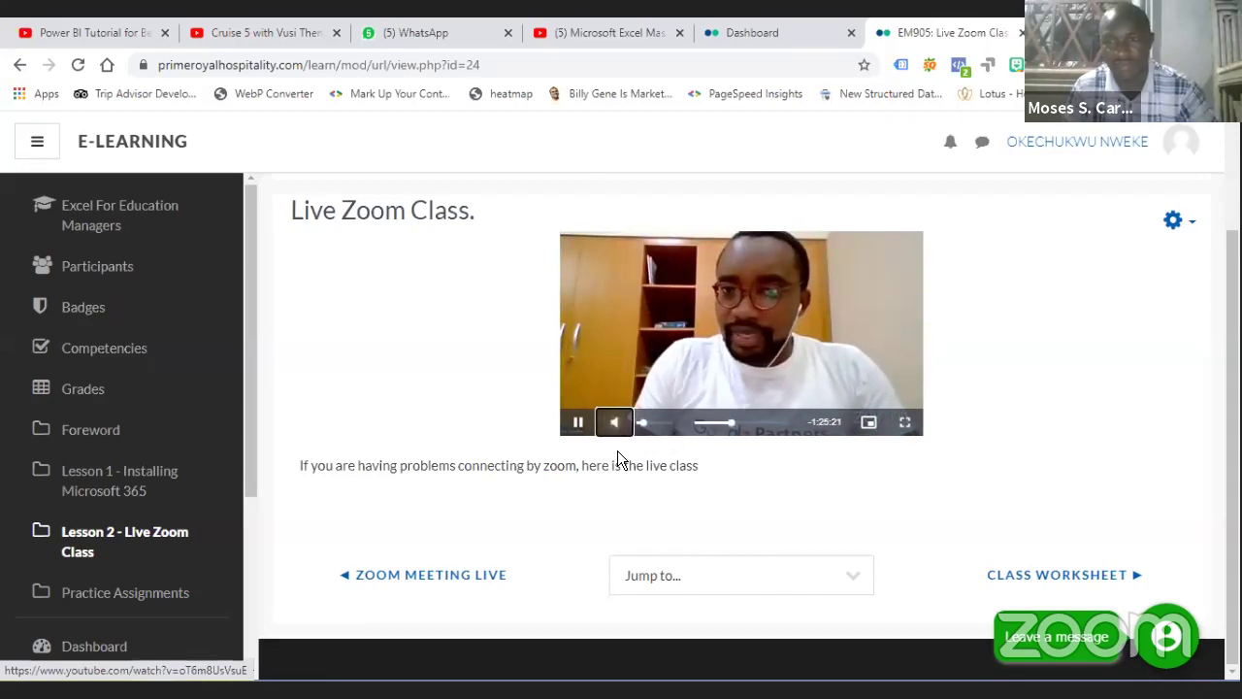
{"action": "left_click", "coordinate": [615, 425]}
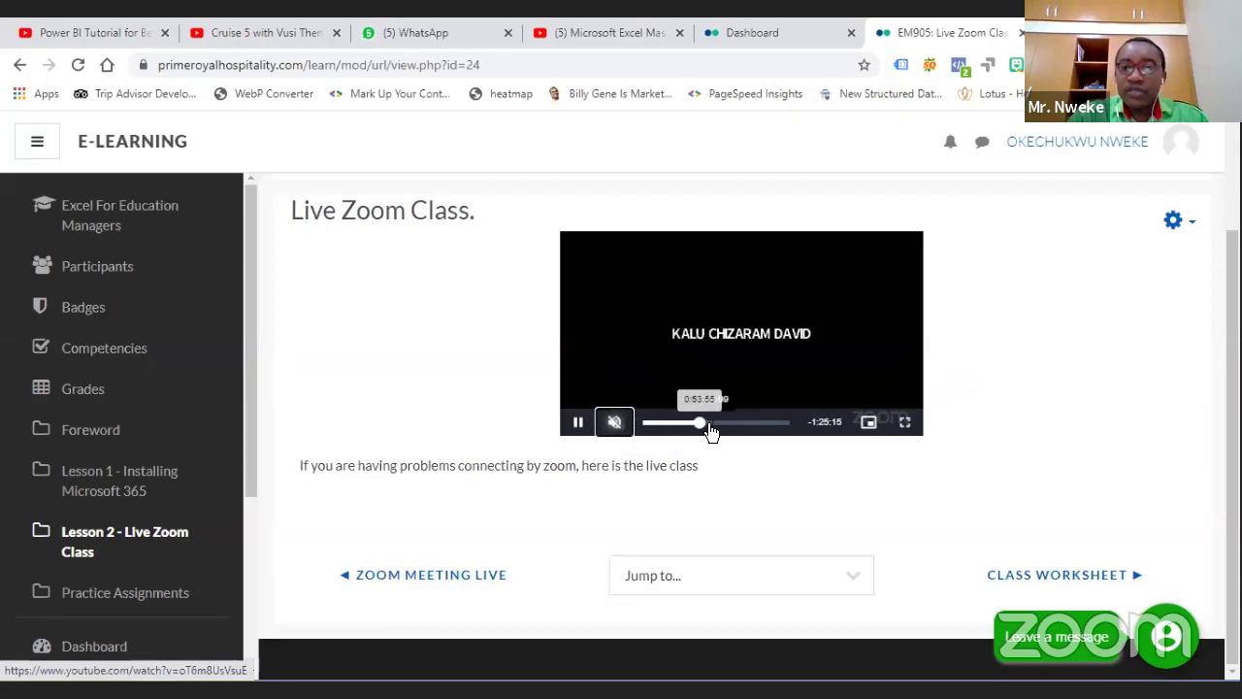
{"action": "left_click", "coordinate": [711, 430]}
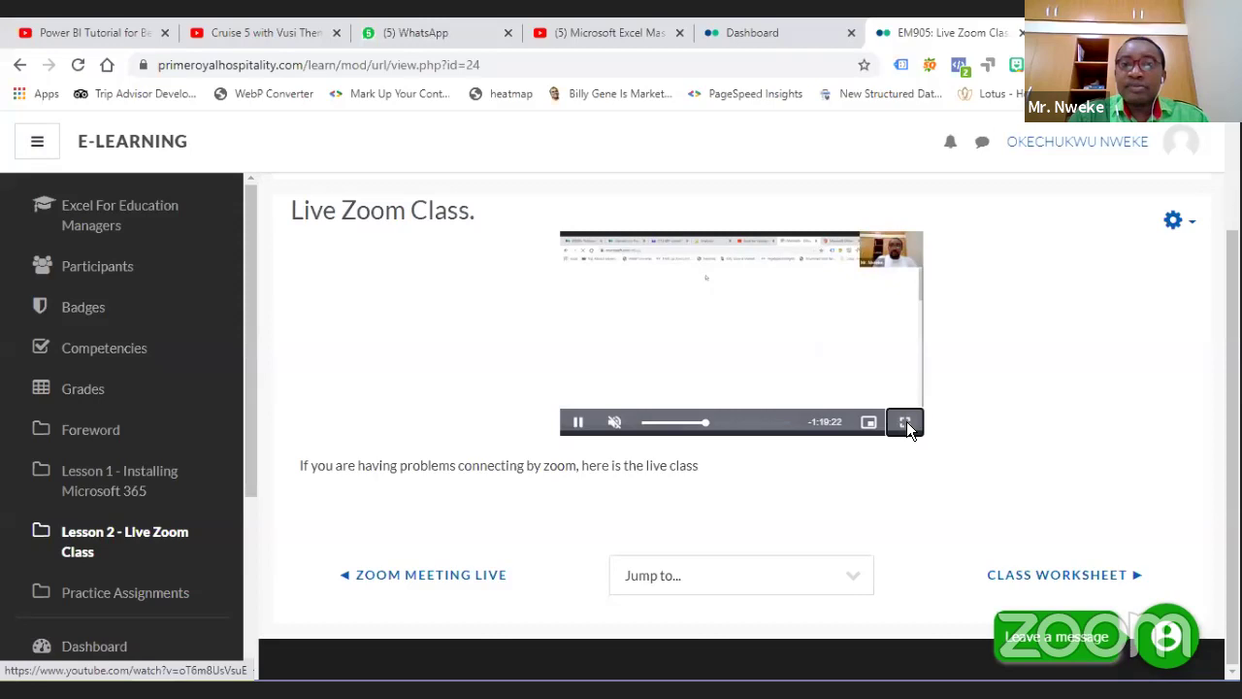
Watch the recording in full screen, skipping past the blank Excel workbook to the nested IF explanation in Word.
{"action": "key", "text": "f"}
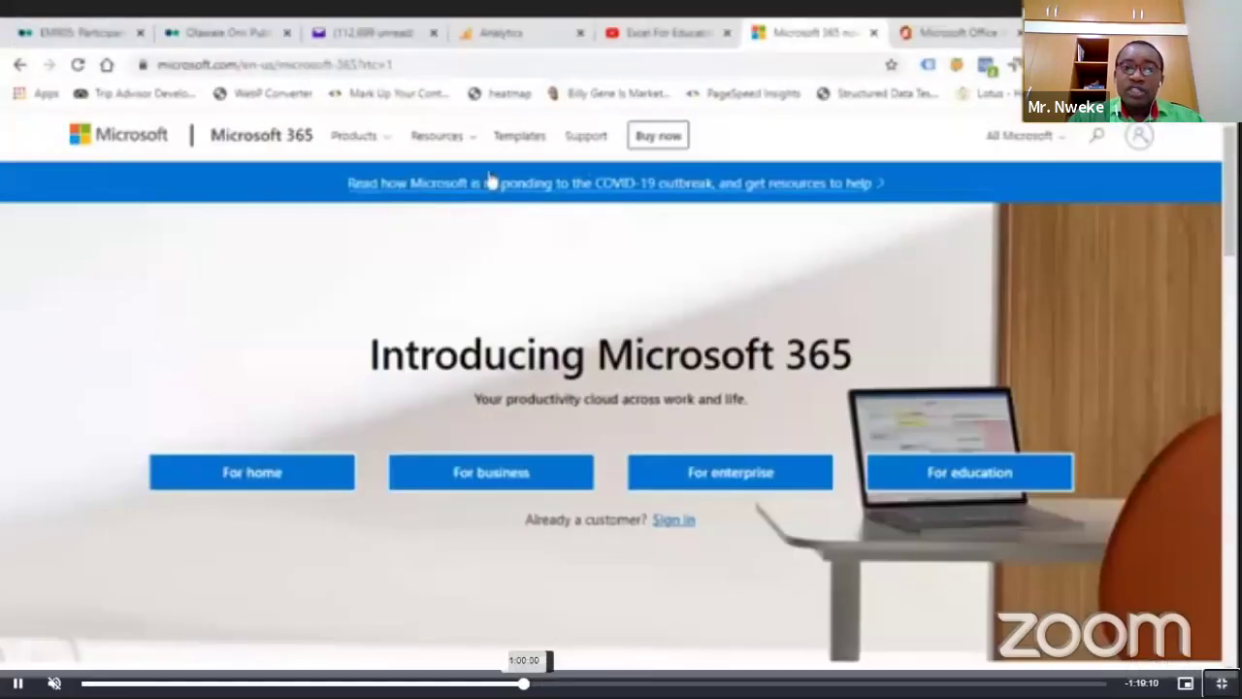
{"action": "left_click", "coordinate": [547, 684]}
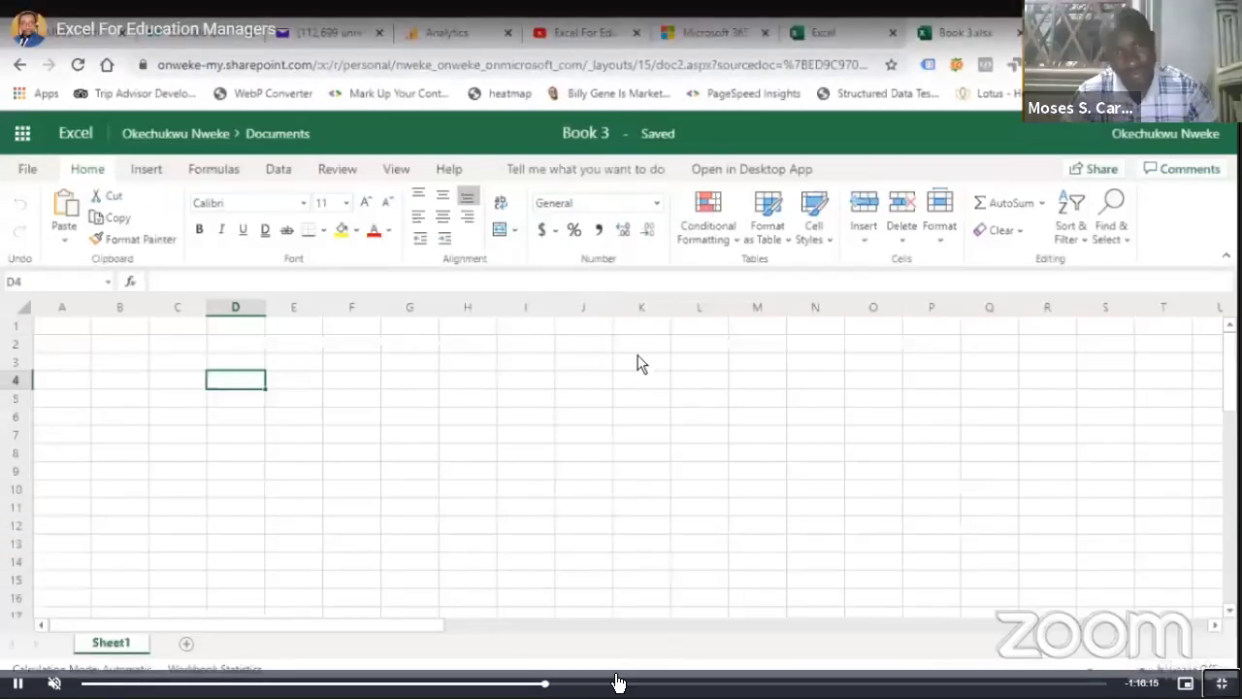
{"action": "left_click", "coordinate": [585, 683]}
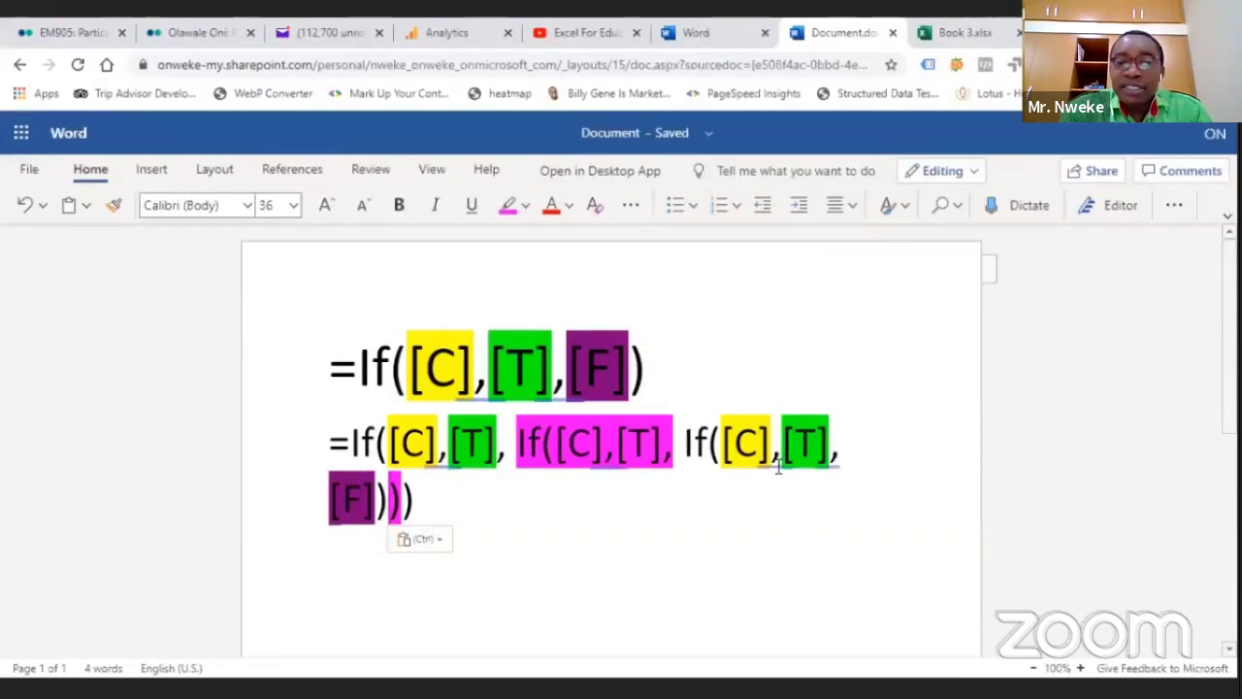
Leave the full-screen recording and return to the Excel For Education Managers course page.
{"action": "mouse_move", "coordinate": [1033, 154]}
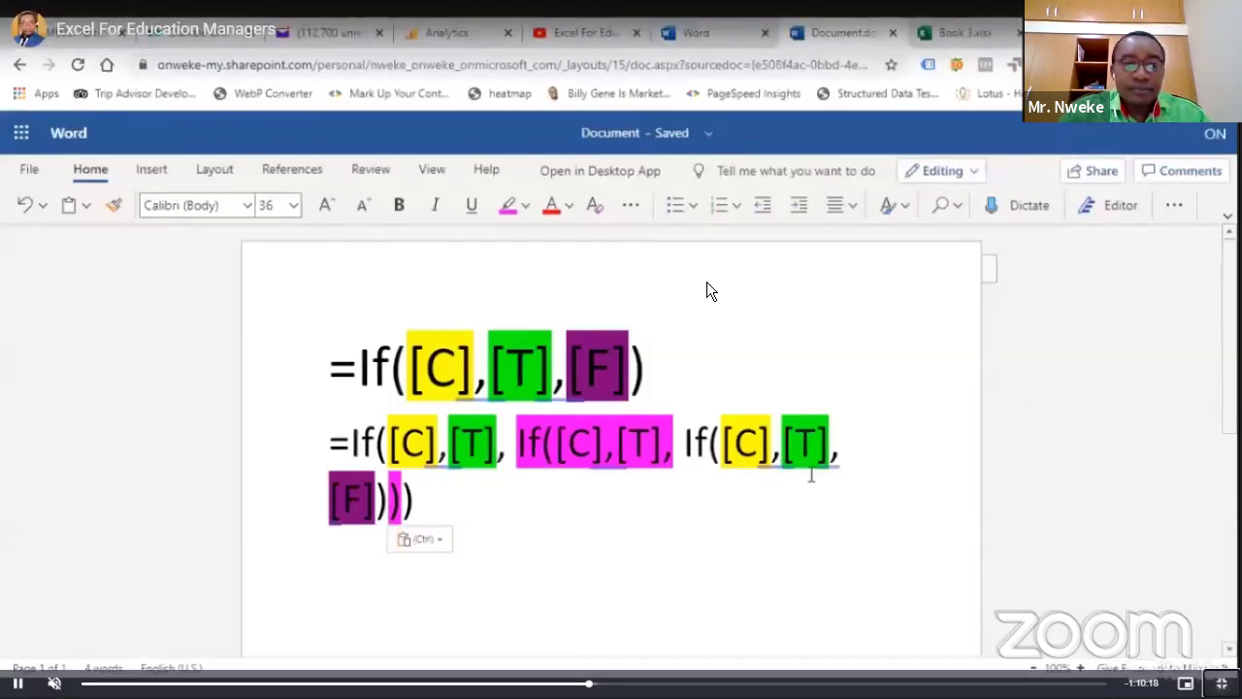
{"action": "double_click", "coordinate": [512, 295]}
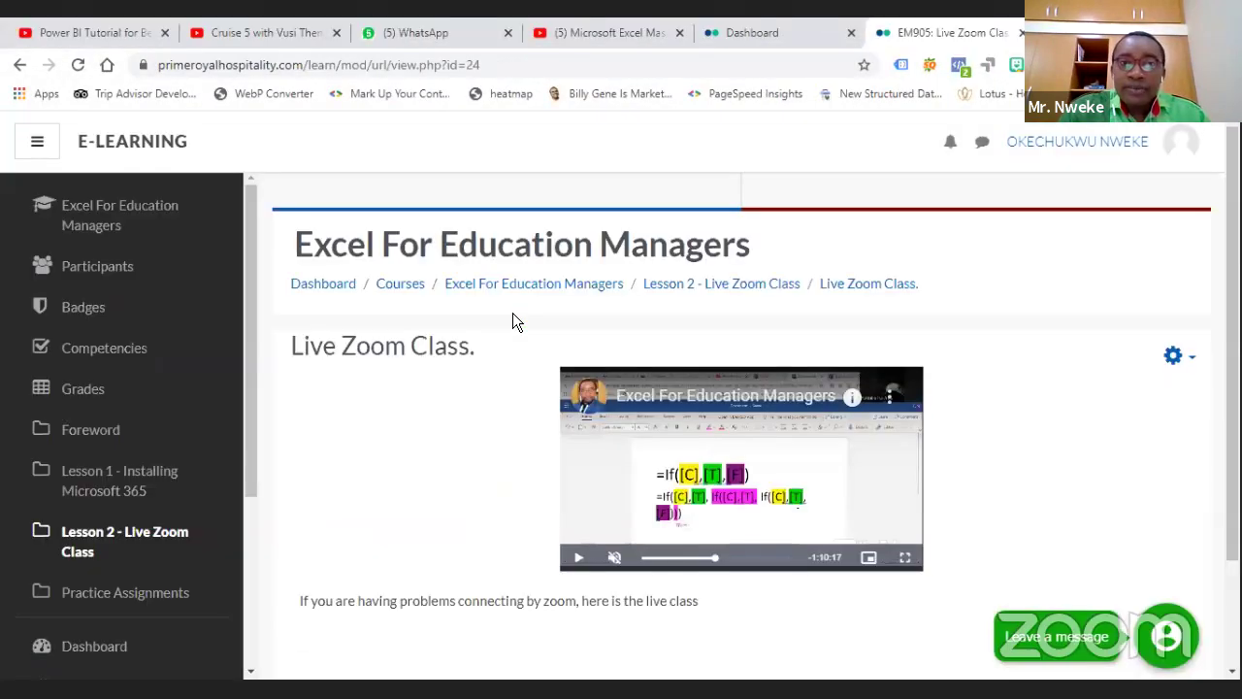
{"action": "scroll", "coordinate": [702, 336], "scroll_direction": "down", "scroll_amount": 3}
{"action": "key", "text": "Return"}
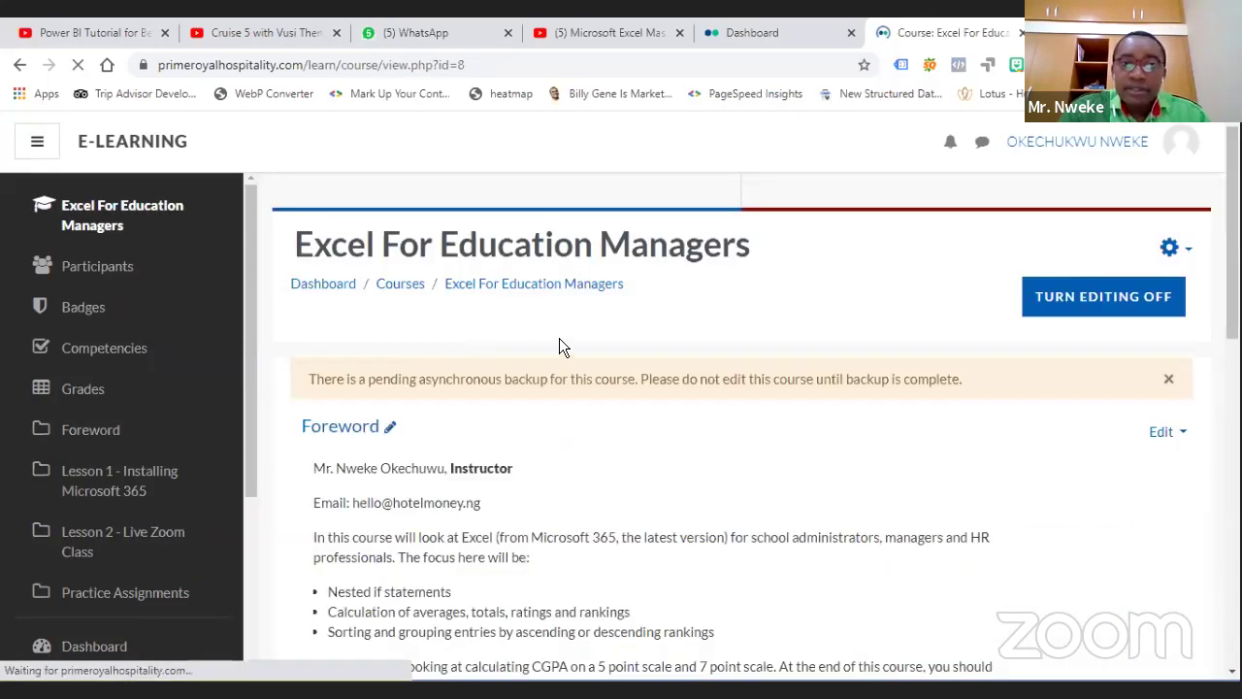
Examine the Class Worksheet under Lesson 2 and the Practice Assignment at the end of the course page.
{"action": "scroll", "coordinate": [485, 378], "scroll_direction": "down", "scroll_amount": 10}
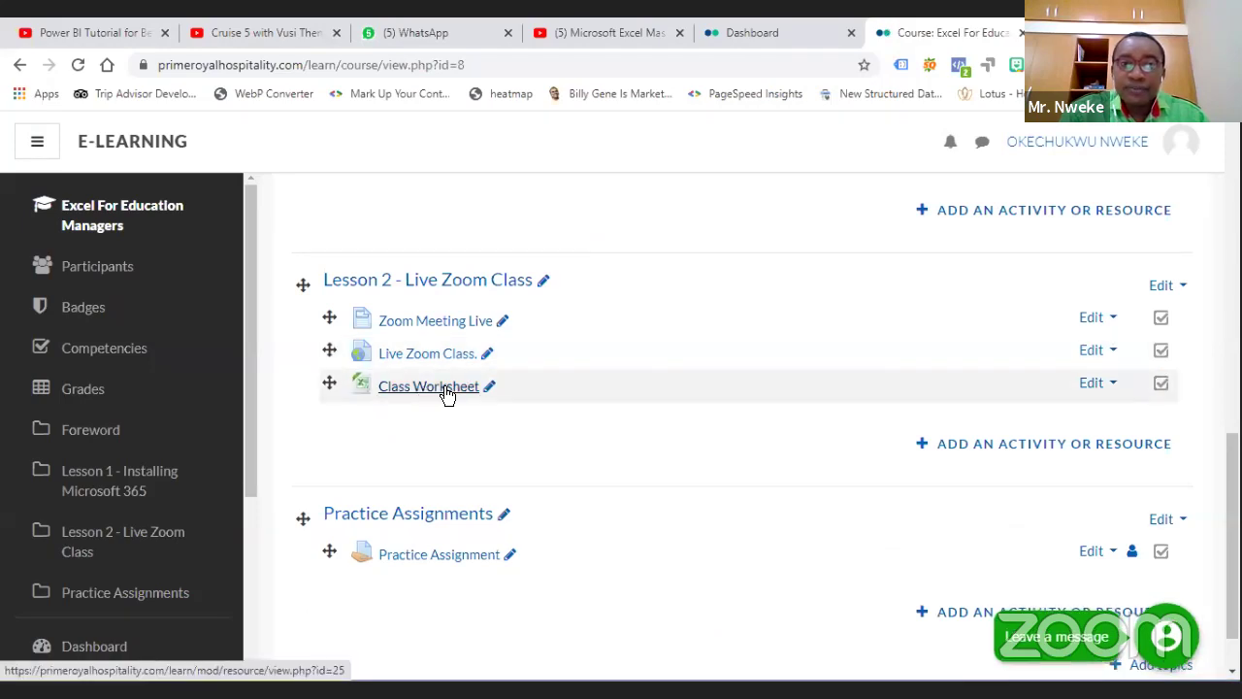
{"action": "scroll", "coordinate": [557, 423], "scroll_direction": "down", "scroll_amount": 1}
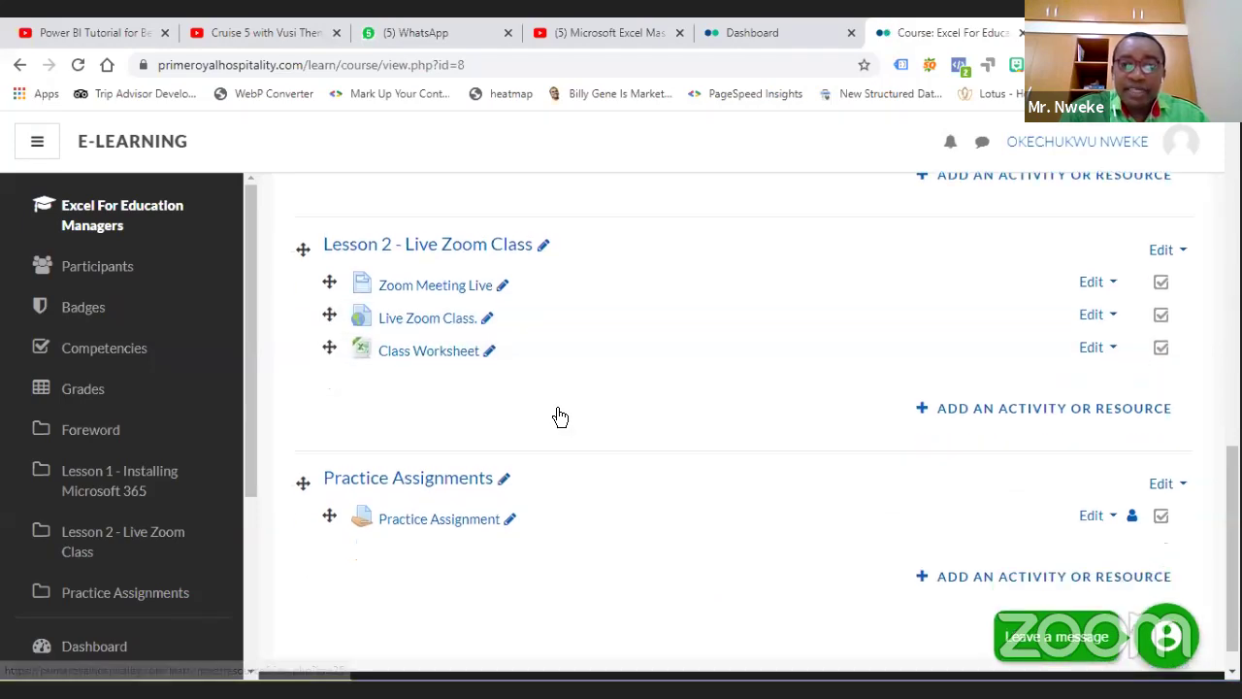
{"action": "scroll", "coordinate": [558, 420], "scroll_direction": "down", "scroll_amount": 1}
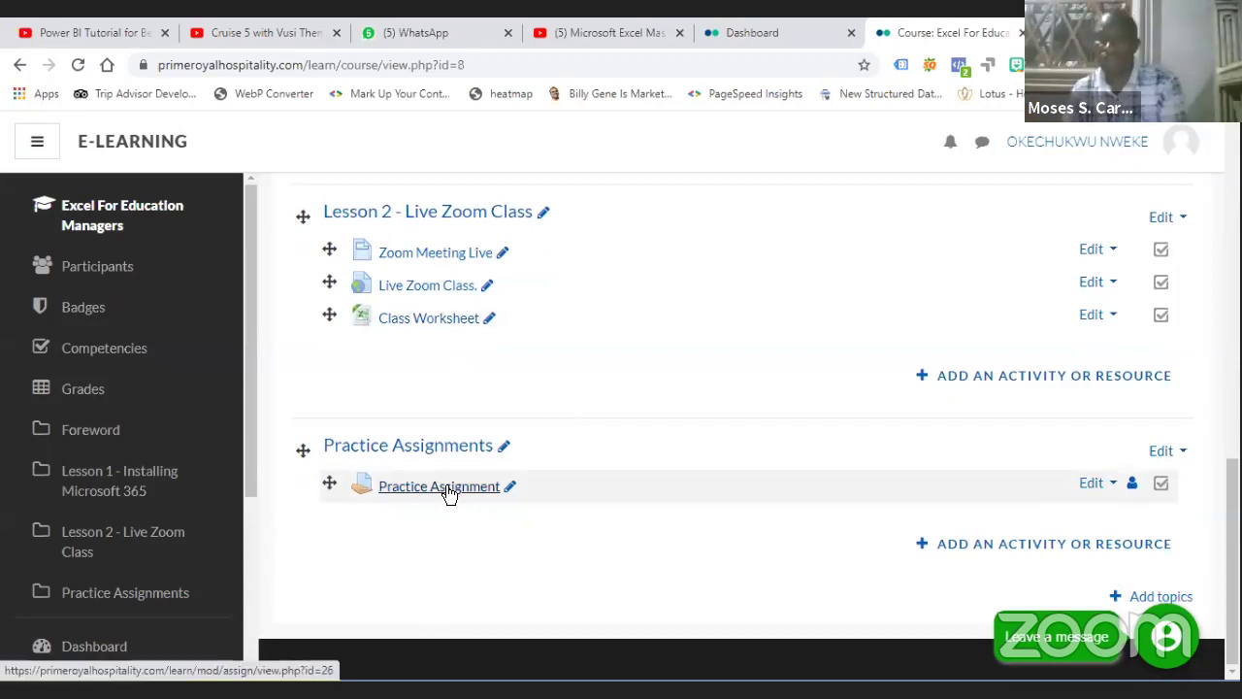